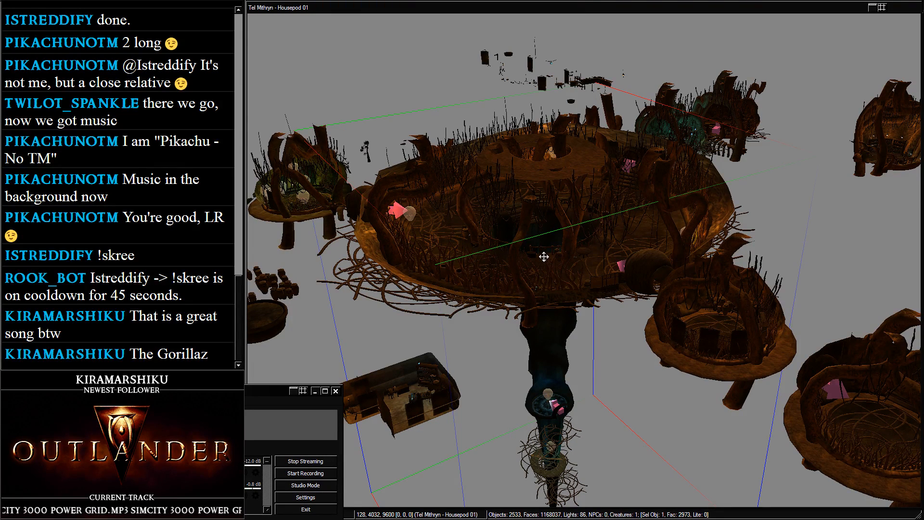
Load the Tel Mithryn exterior cell (-19, 16) from the cell list in place of the Housepod 01 interior
scroll(544, 256, "down", 5)
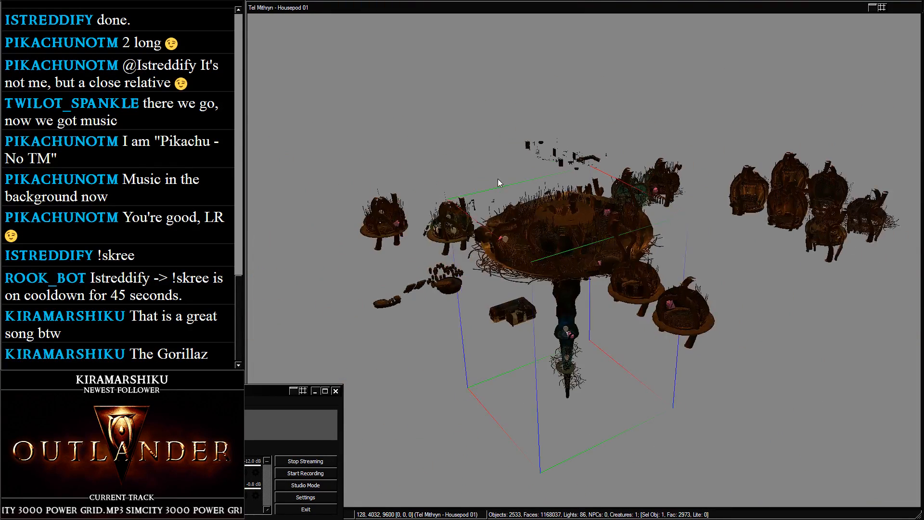
left_click(498, 178)
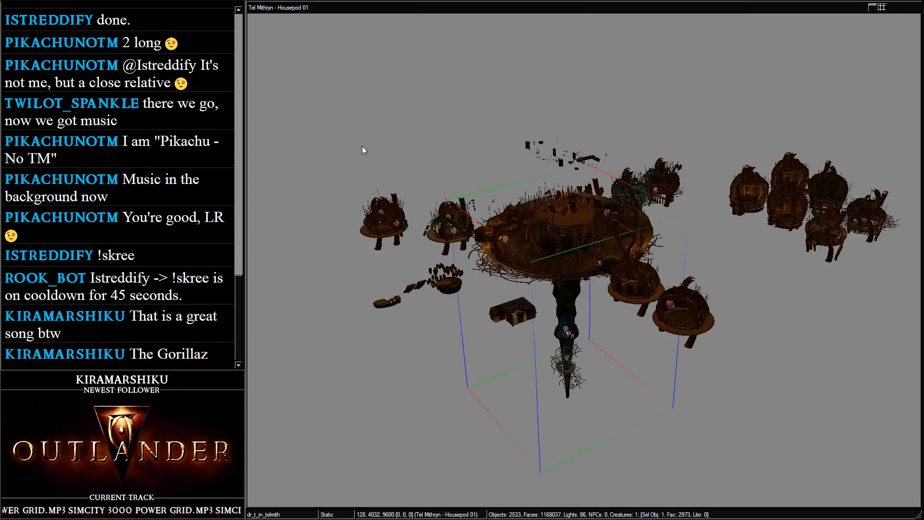
left_click(873, 13)
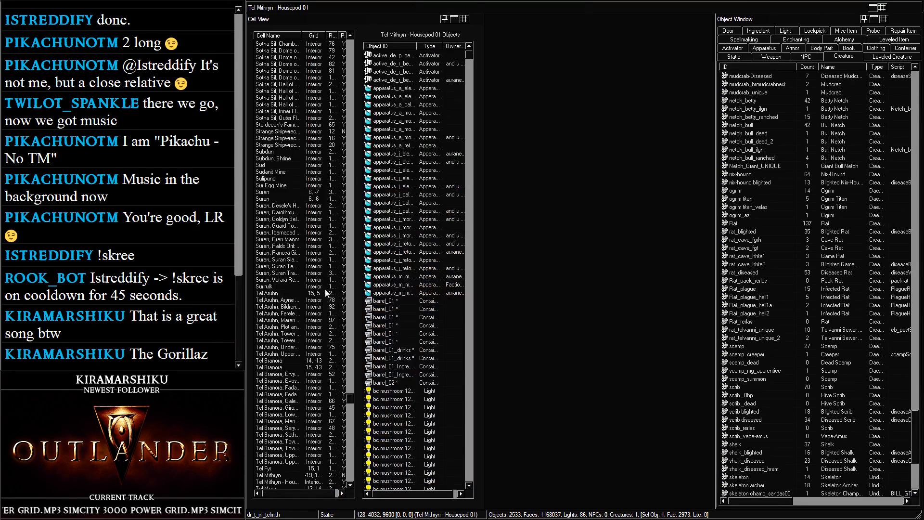
scroll(308, 288, "down", 17)
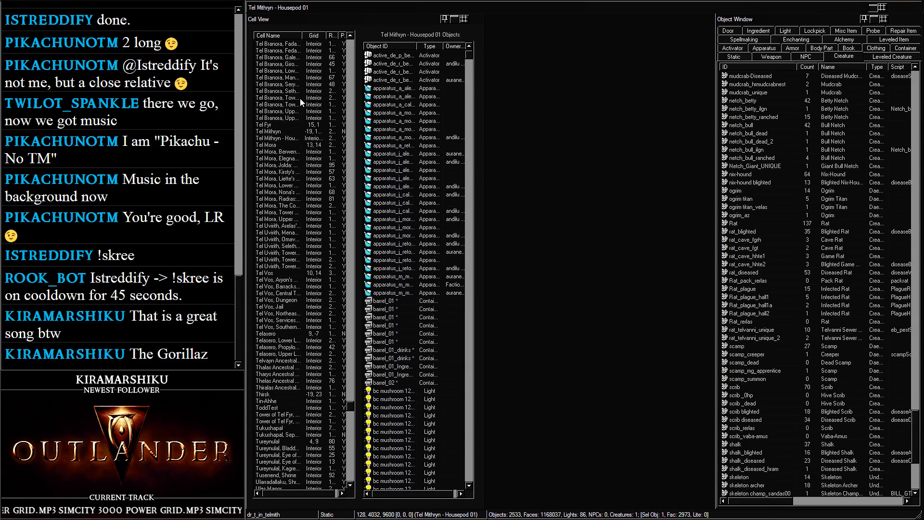
double_click(286, 131)
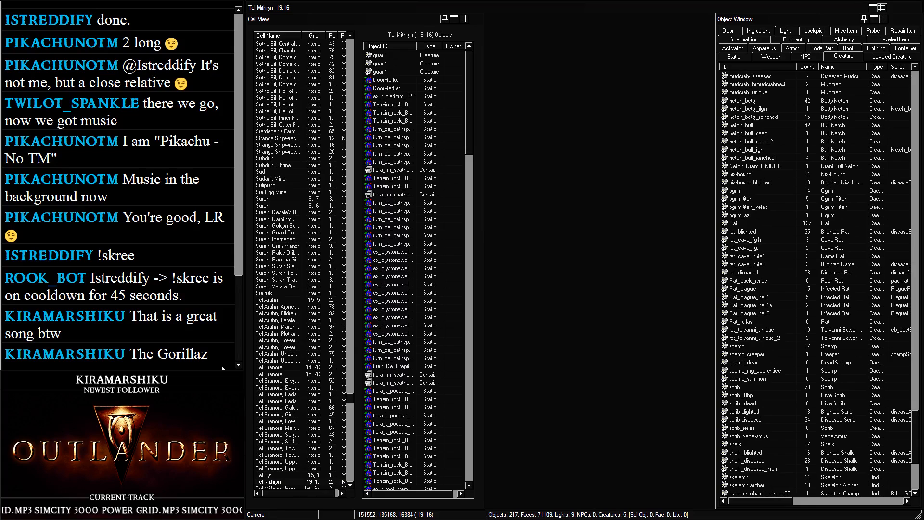
key("alt+Tab")
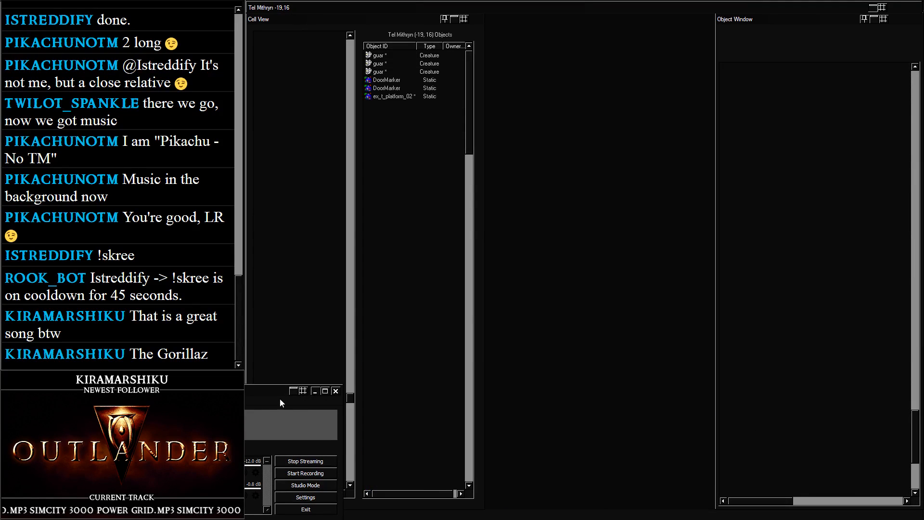
key("alt+Tab")
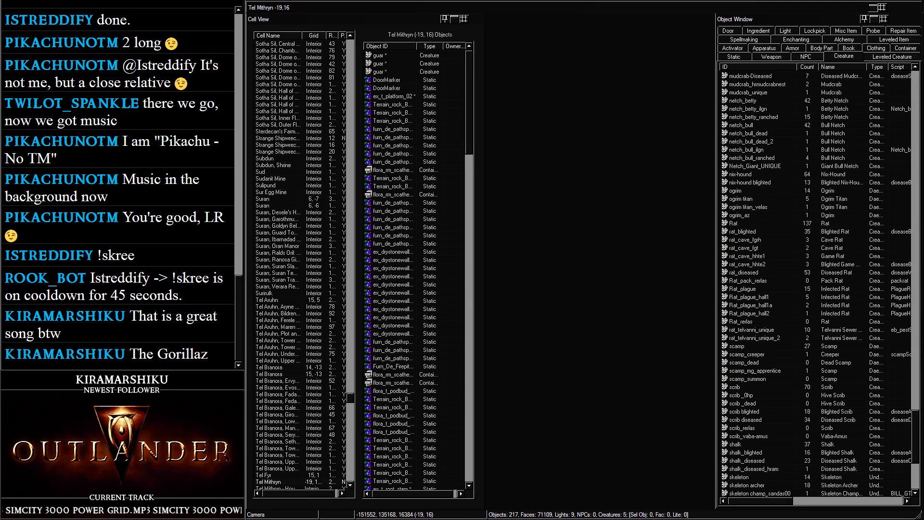
left_click(303, 199)
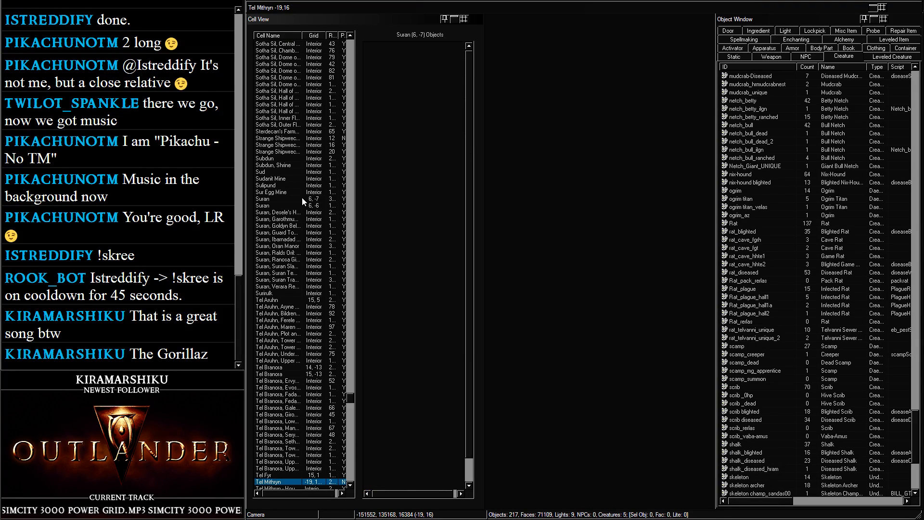
scroll(289, 183, "down", 4)
scroll(305, 166, "down", 3)
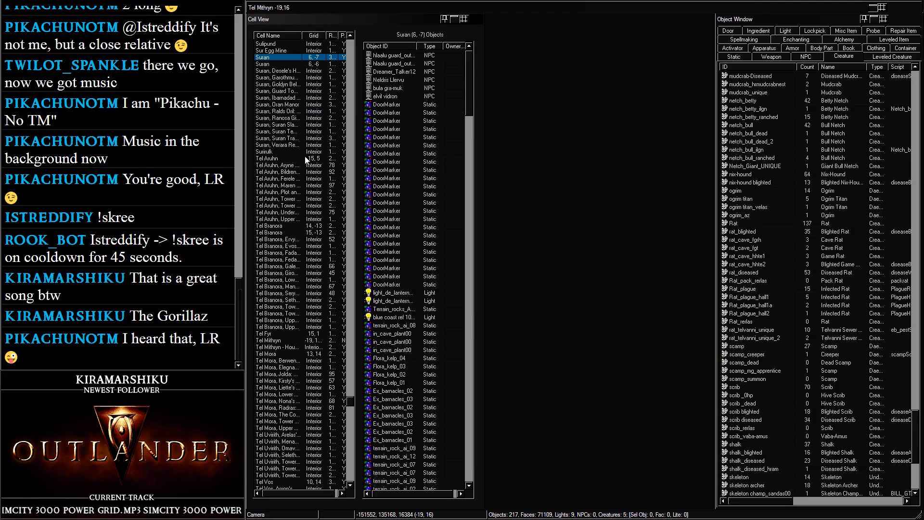
Enlarge the Tel Mithryn render view, select a root ball on the mushroom tower and look at the tower from the side
left_click(876, 8)
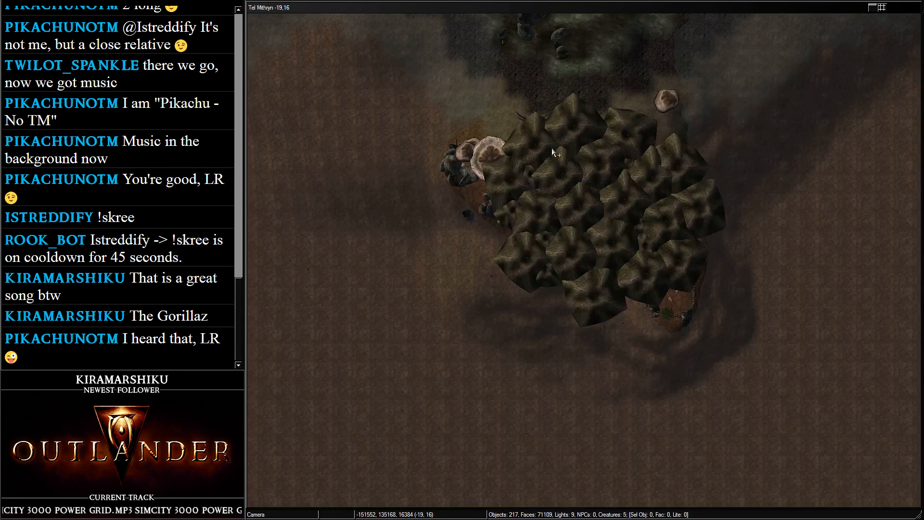
left_click(553, 196)
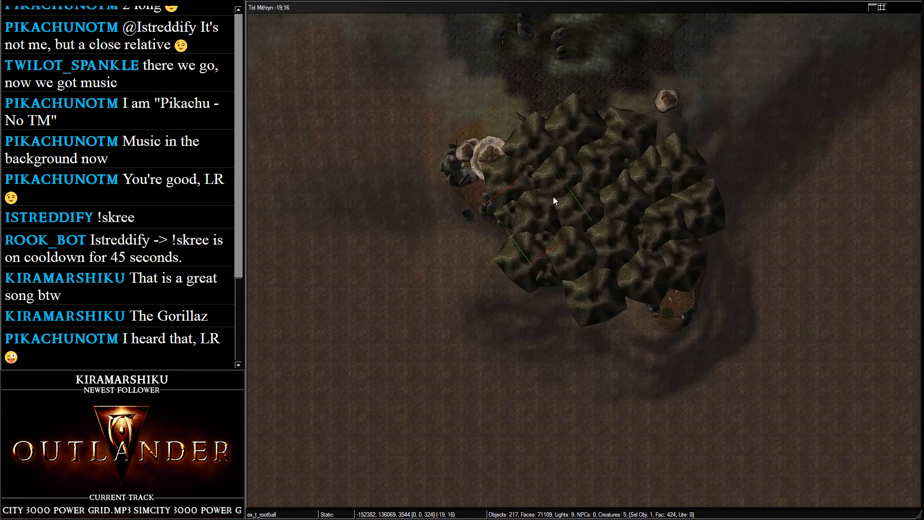
mouse_move(553, 196)
middle_mouse_down("shift")
mouse_move(729, 193)
mouse_move(622, 215)
mouse_move(668, 77)
mouse_move(582, 310)
mouse_move(602, 183)
mouse_move(608, 192)
middle_mouse_up("shift")
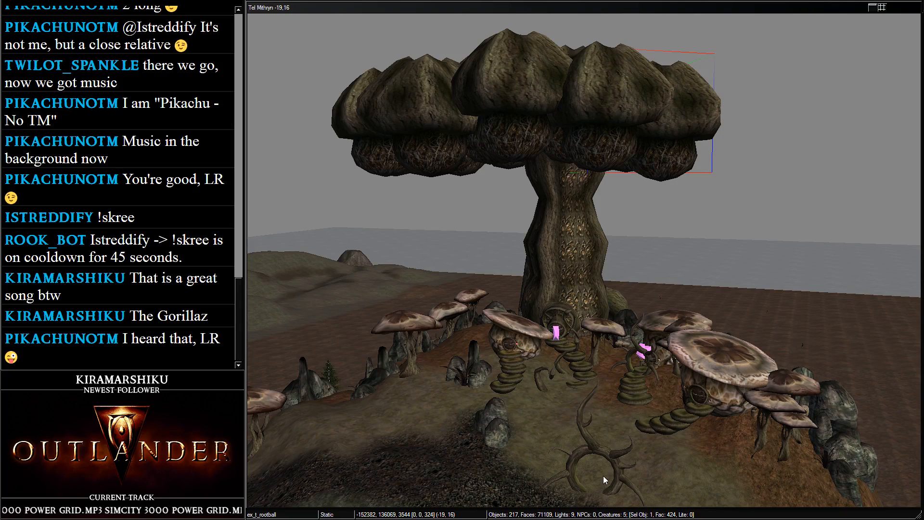
Switch to Blender, bring the large mushroom tree into close view and turn off the world background
key("alt+Tab")
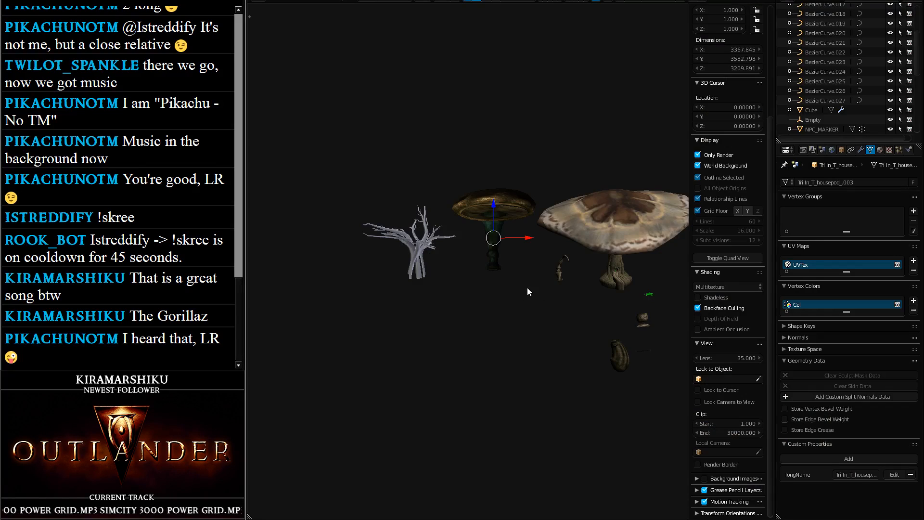
middle_click_drag(669, 241, 407, 225, "shift")
mouse_move(524, 218)
middle_mouse_down()
mouse_move(527, 181)
mouse_move(555, 210)
mouse_move(496, 227)
mouse_move(544, 230)
mouse_move(519, 218)
mouse_move(519, 227)
middle_mouse_up()
scroll(527, 183, "up", 5)
left_click(721, 164)
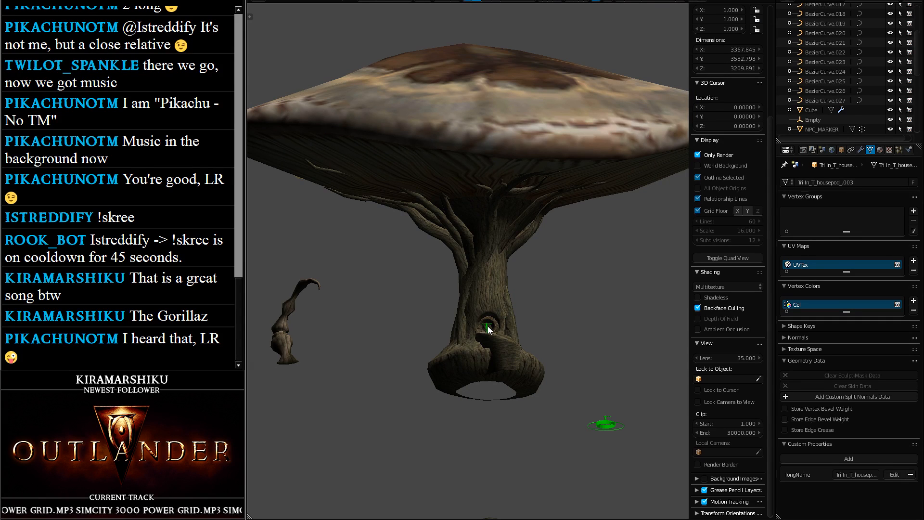
Examine the large mushroom tree's doorway, ramp, trunk and cap underside from several distances against the green NPC marker
middle_click_drag(489, 329, 488, 282)
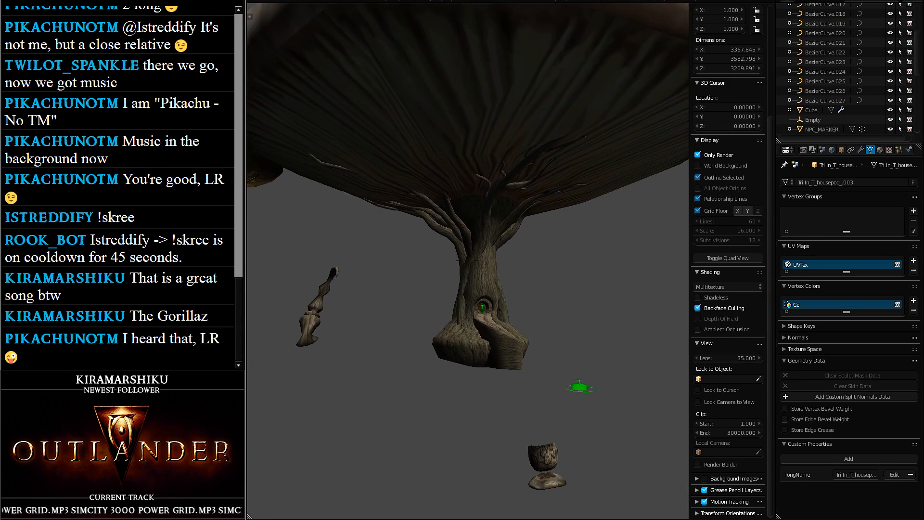
key("w")
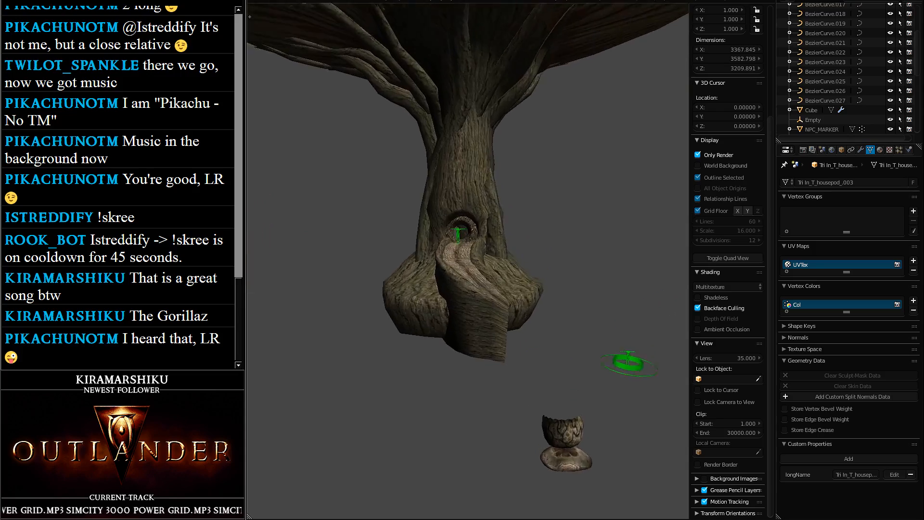
key("w")
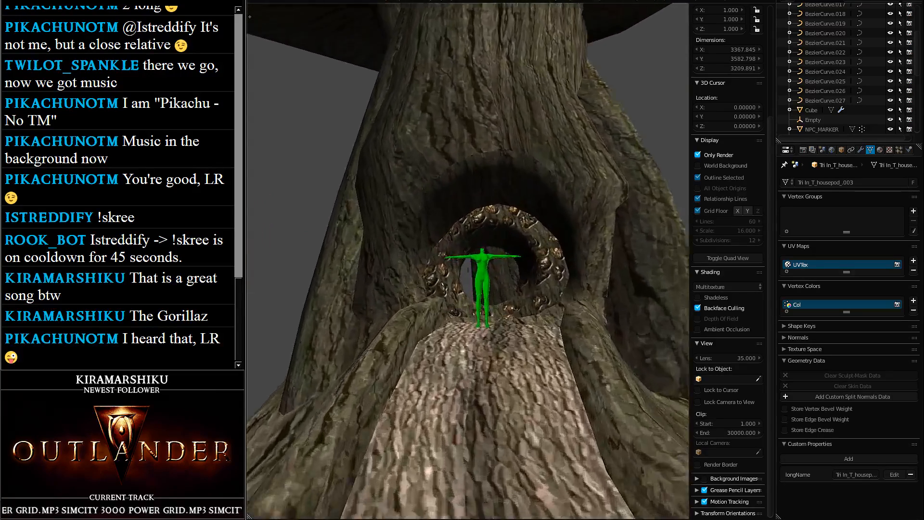
key("w")
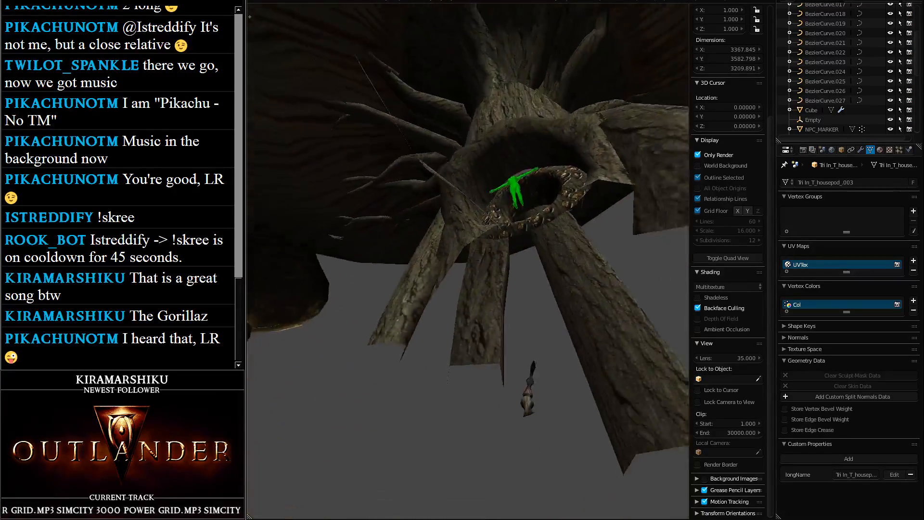
key("s")
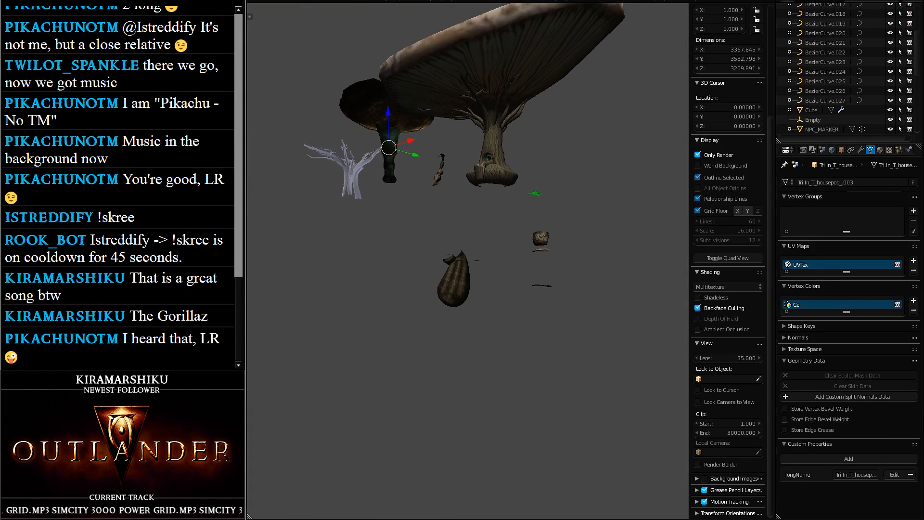
key("s")
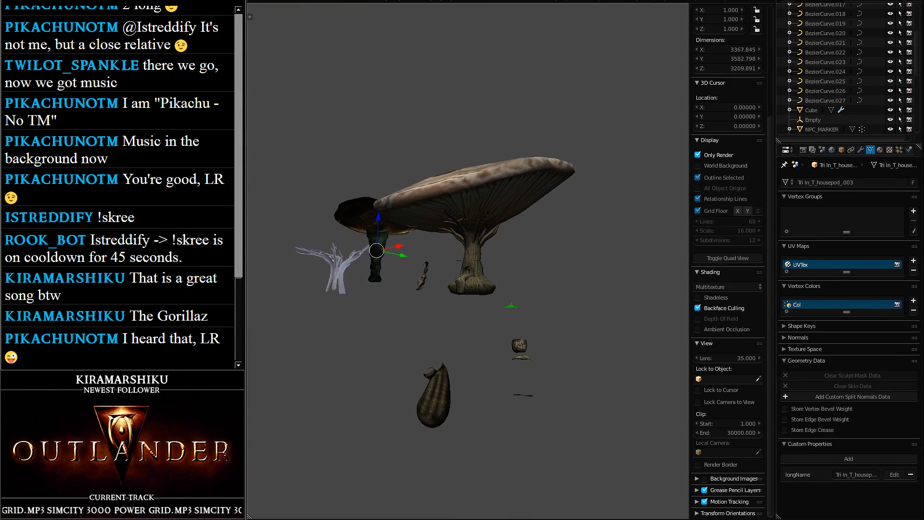
key("e")
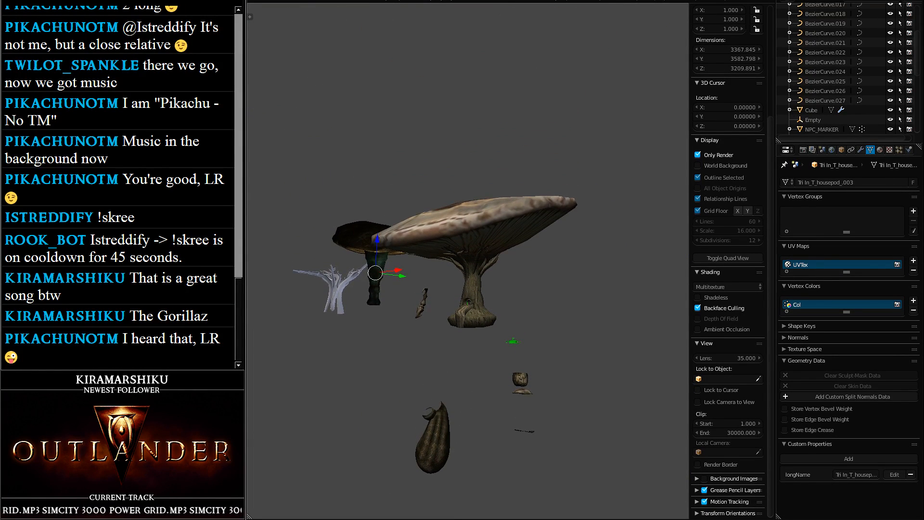
key("w")
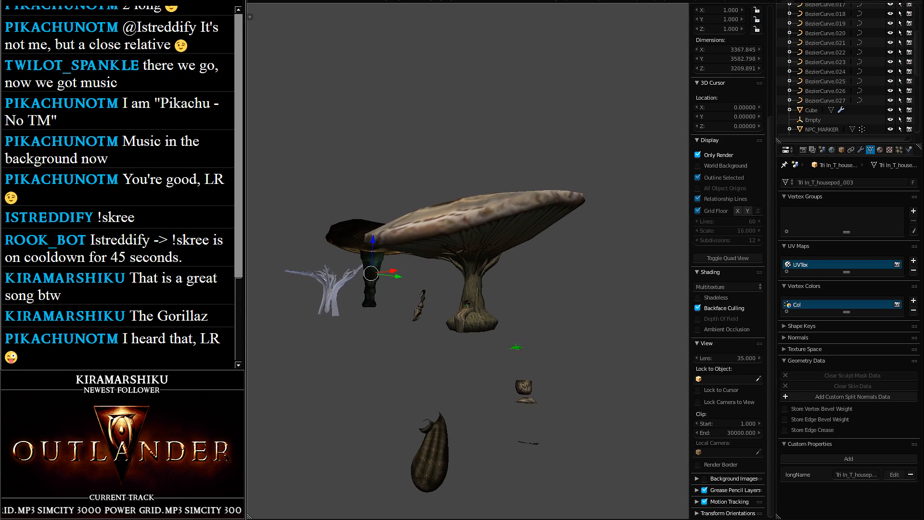
key("w")
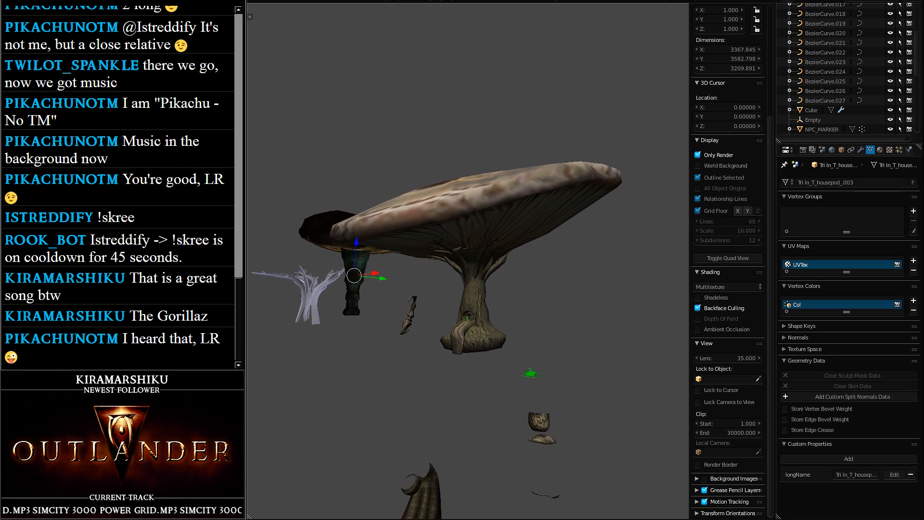
key("w")
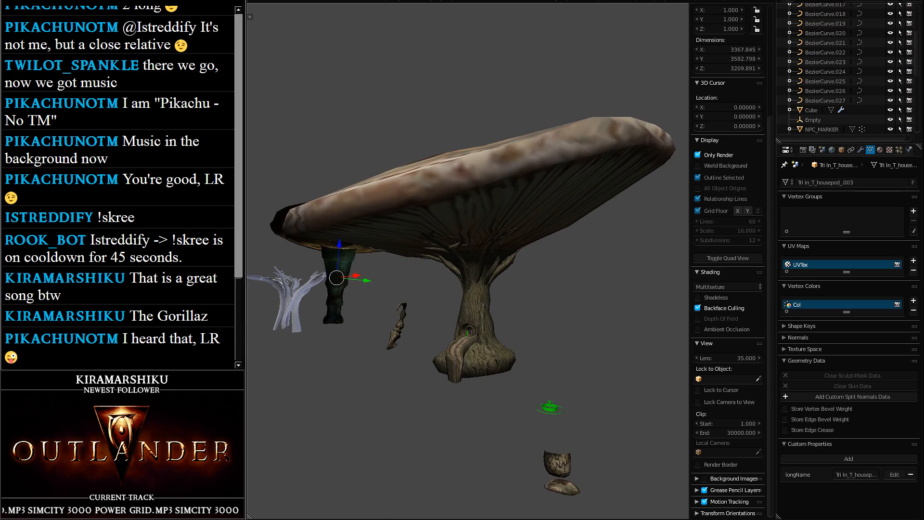
left_click(468, 265)
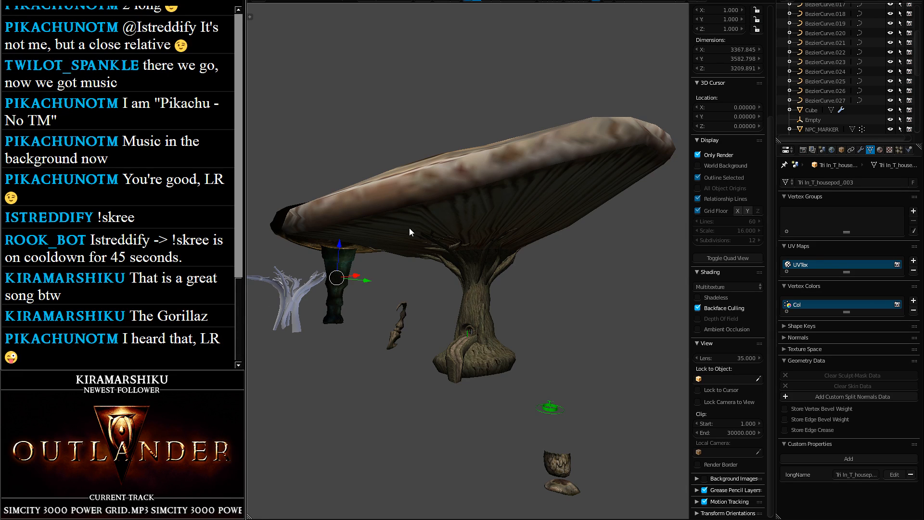
middle_click_drag(409, 228, 448, 226)
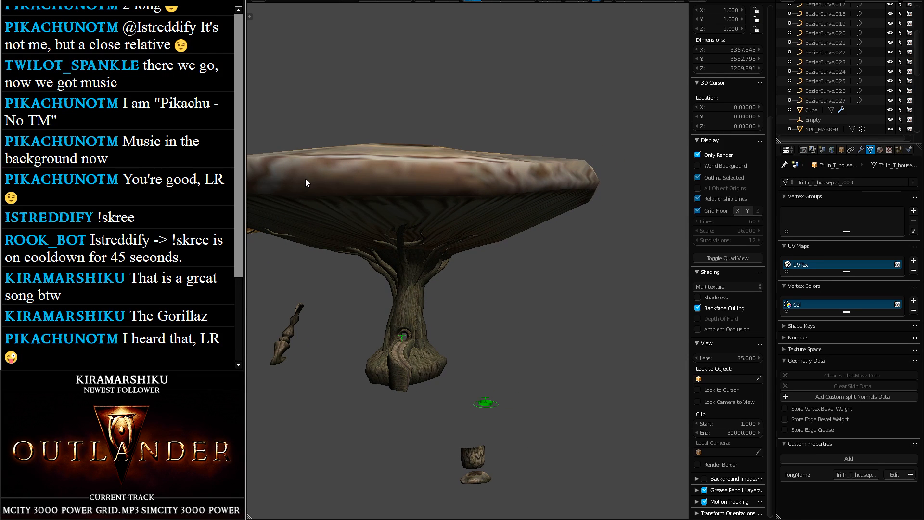
Read back through the earlier stream chat messages and return to the newest ones
scroll(119, 192, "up", 3)
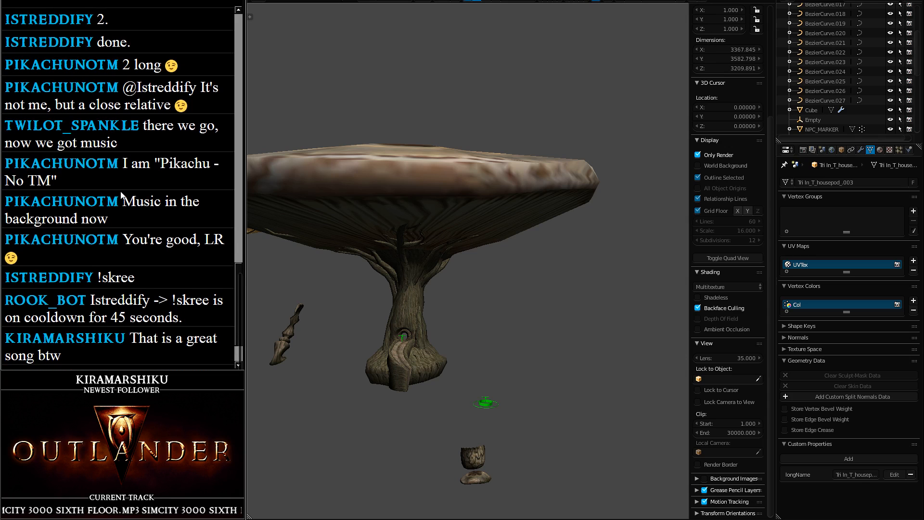
scroll(121, 195, "up", 3)
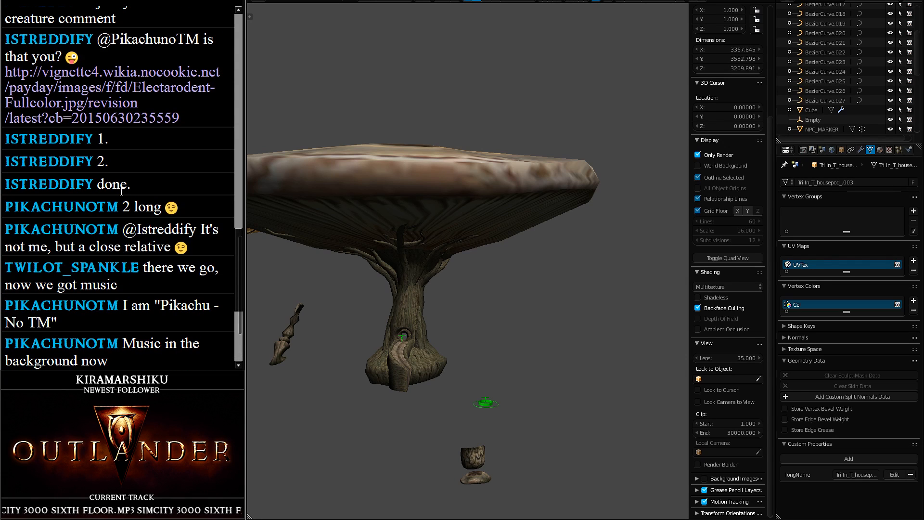
scroll(122, 193, "up", 5)
scroll(124, 195, "up", 5)
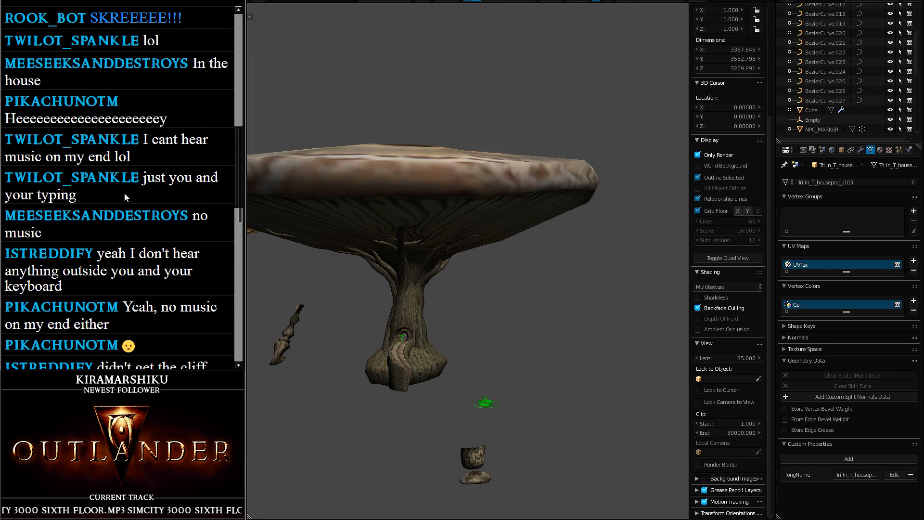
scroll(124, 195, "up", 5)
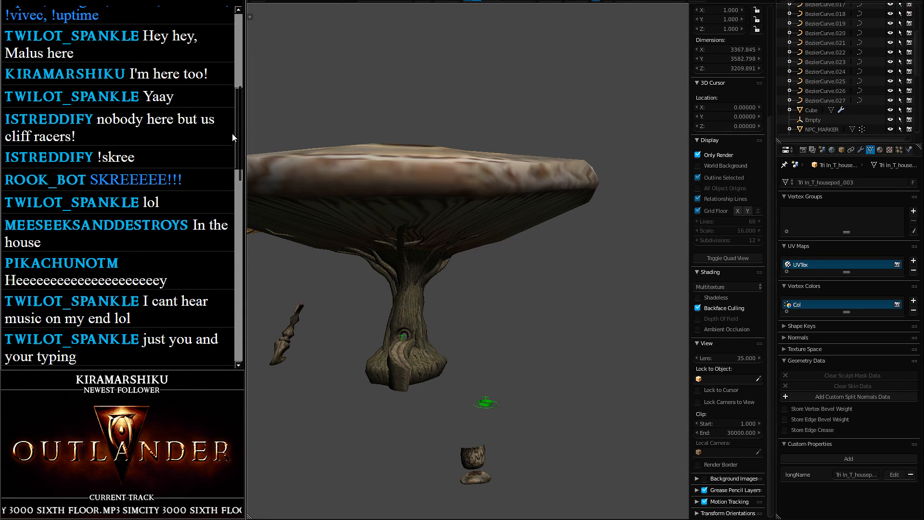
left_click_drag(235, 136, 238, 351)
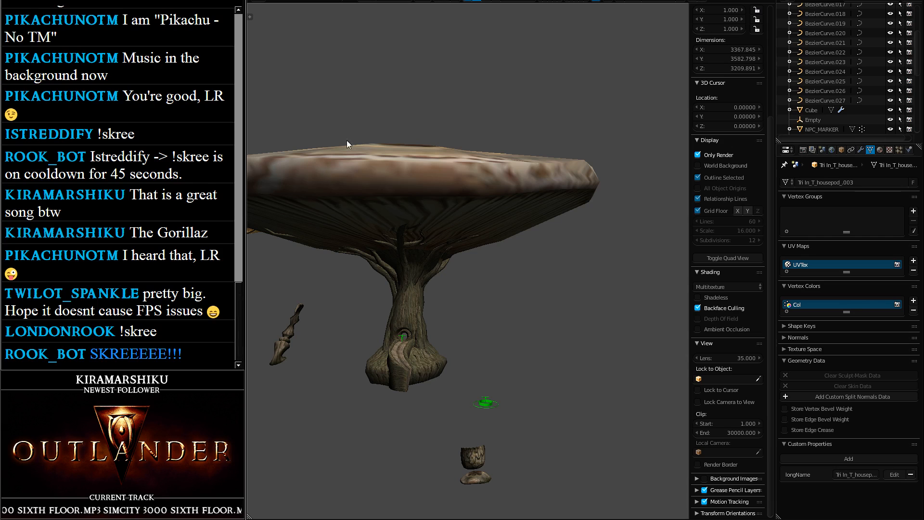
Select the large mushroom tree mesh and display the viewport in wireframe
middle_click_drag(423, 120, 470, 222)
right_click(471, 247)
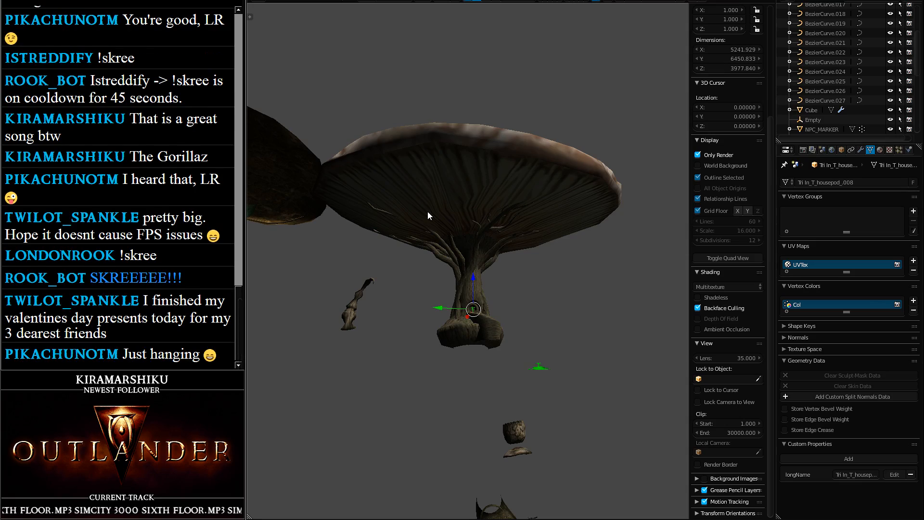
key("z")
left_click(582, 177)
Inspect the large mushroom tree's trunk and branches in wireframe and return the viewport to textured display
scroll(539, 228, "up", 4)
scroll(540, 227, "up", 5)
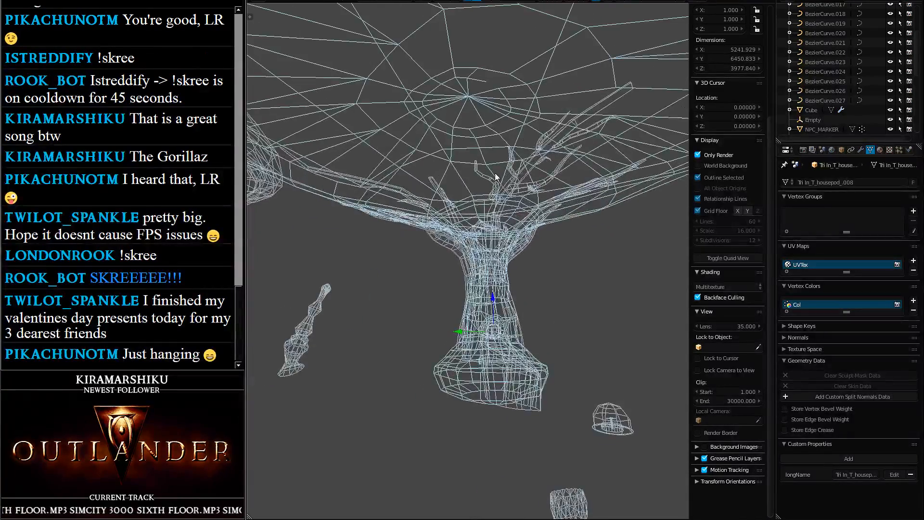
scroll(532, 175, "up", 2)
middle_click_drag(532, 175, 501, 225, "shift")
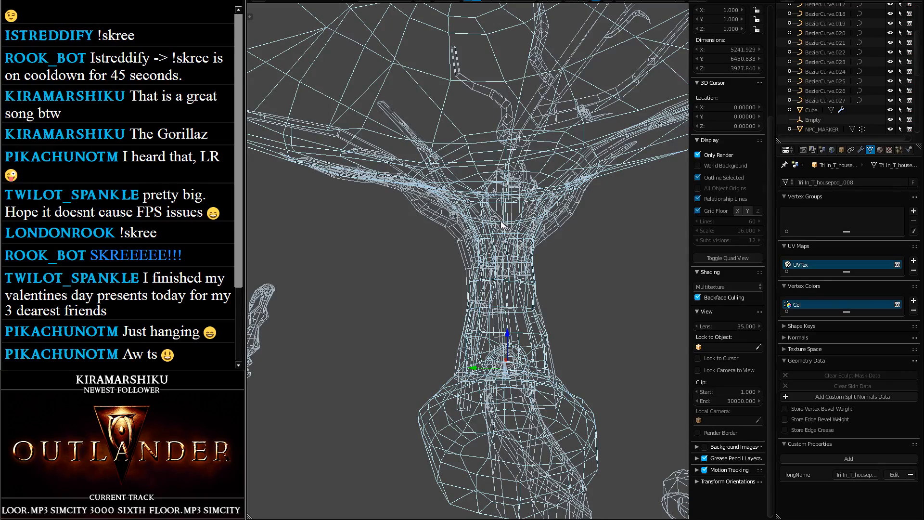
middle_click_drag(506, 215, 509, 223)
key("z")
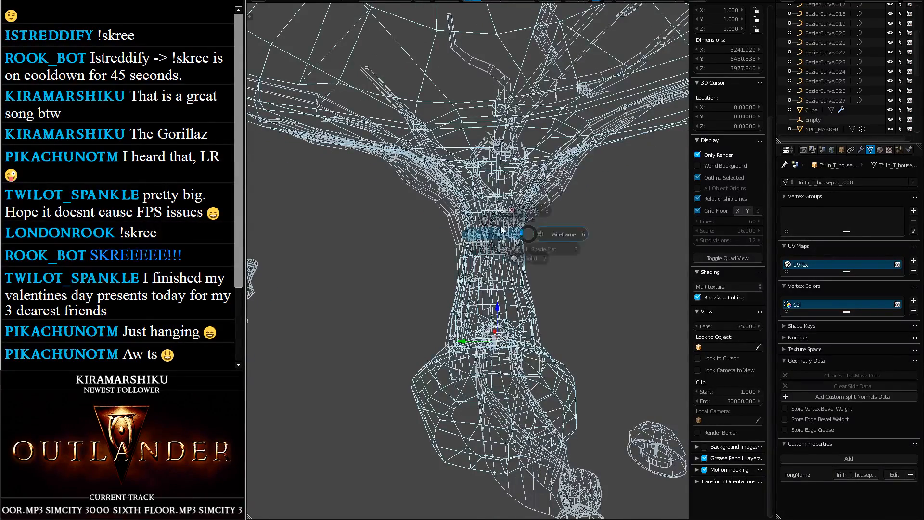
left_click(464, 224)
Examine the textured mushroom tree's doorway, trunk and cap from below and above, with every object selected
mouse_move(487, 97)
middle_mouse_down()
mouse_move(491, 216)
mouse_move(516, 190)
middle_mouse_up()
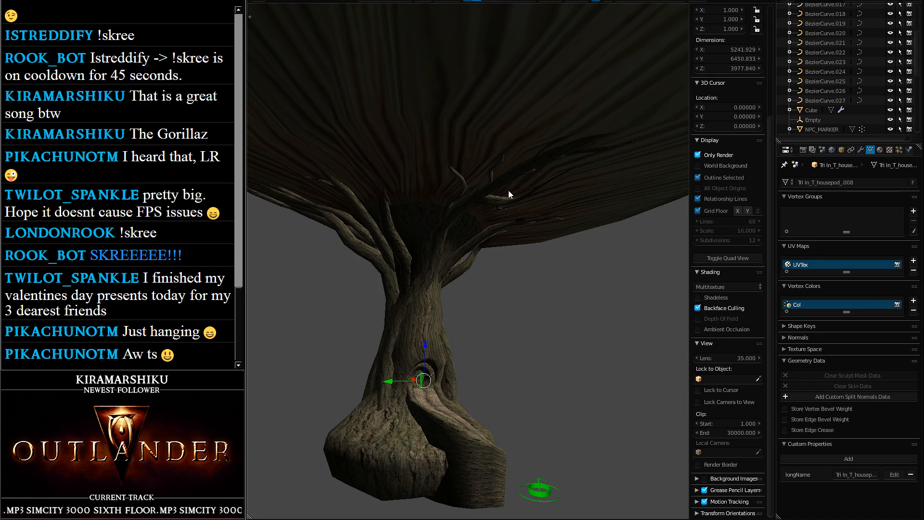
scroll(509, 191, "down", 4)
middle_click_drag(528, 203, 472, 167)
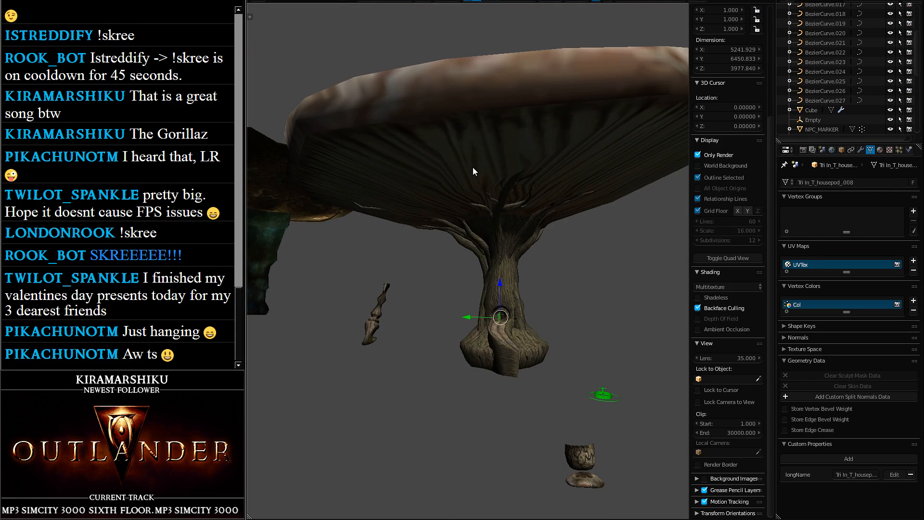
key("a")
key("a")
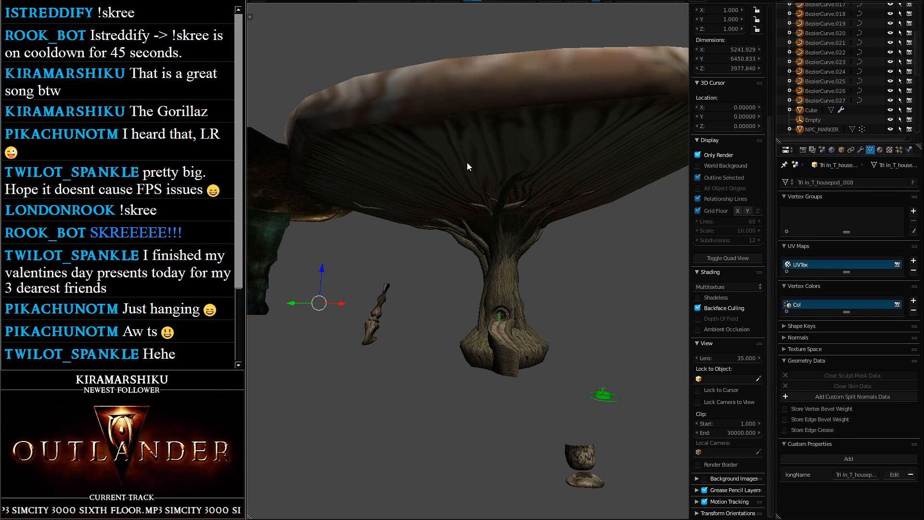
middle_click_drag(531, 132, 541, 160)
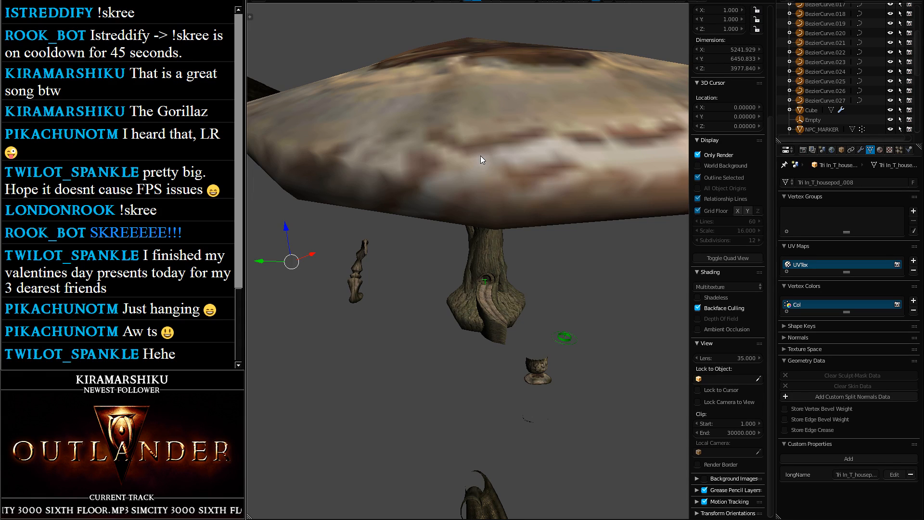
middle_click_drag(480, 156, 533, 162)
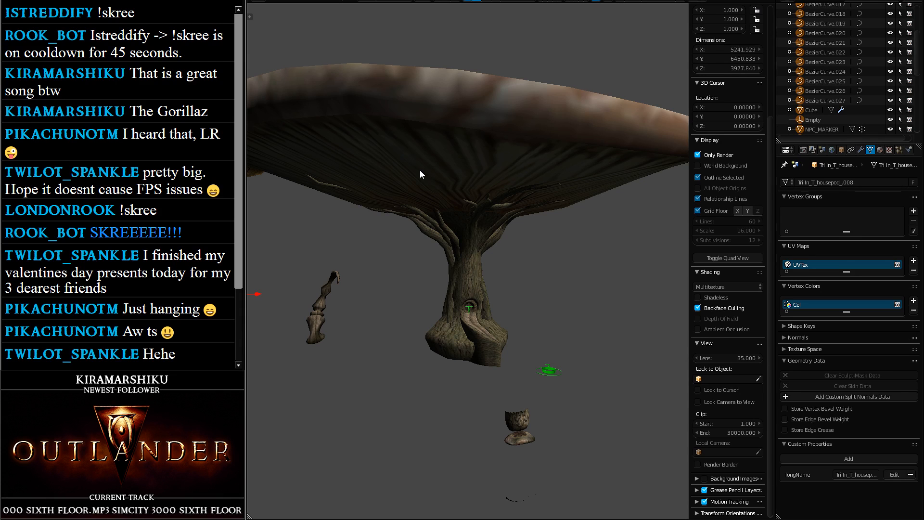
Switch to the game editor and look over the doorway at the foot of the Tel Mithryn tower
key("alt+Tab")
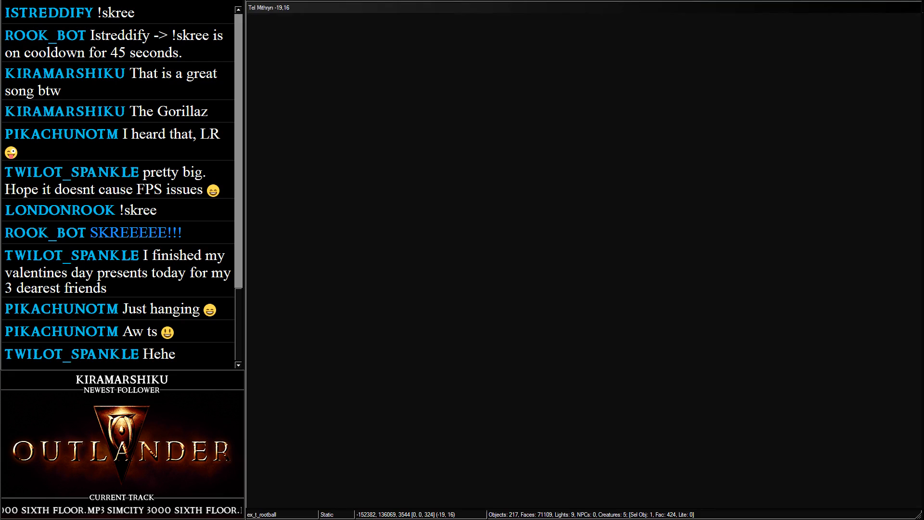
scroll(514, 299, "up", 4)
left_click(540, 343)
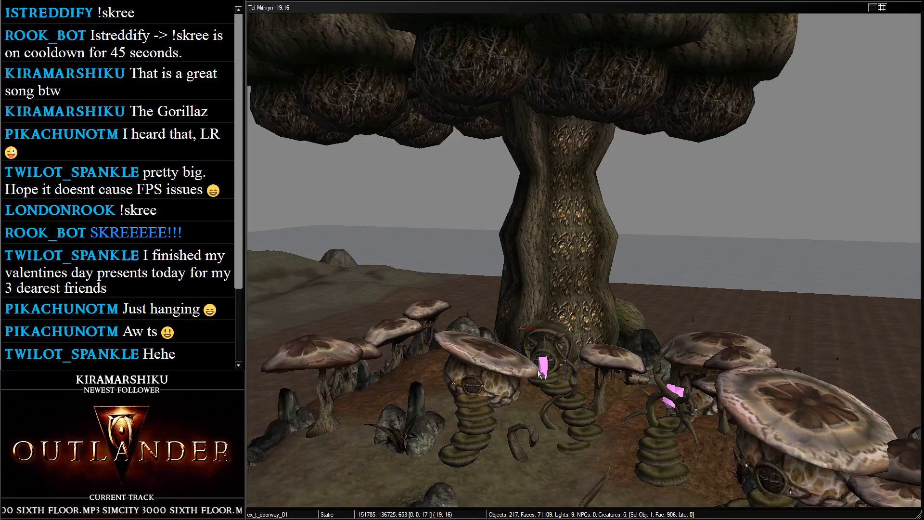
scroll(544, 377, "up", 1)
middle_click_drag(542, 362, 533, 388, "shift")
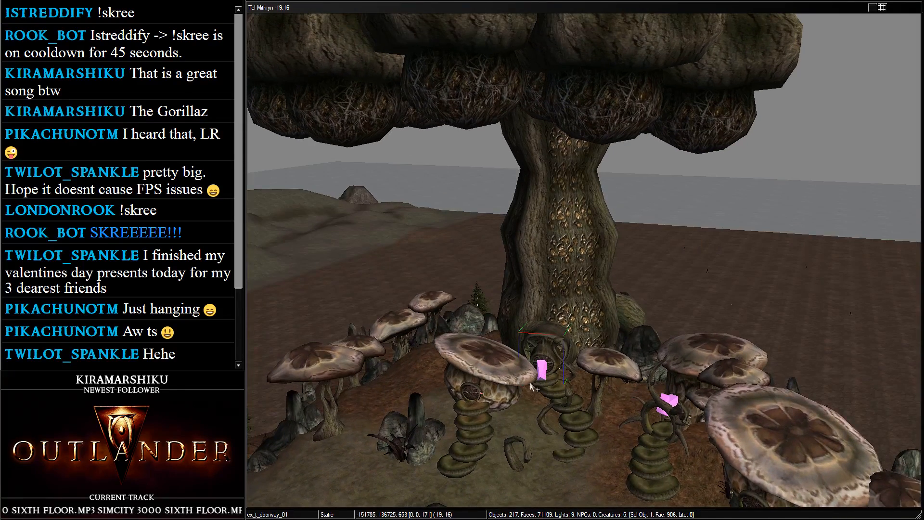
Load the interior cell Tel Mithryn - Housepod 01 and bring its render view to the front
left_click(871, 8)
scroll(297, 306, "down", 7)
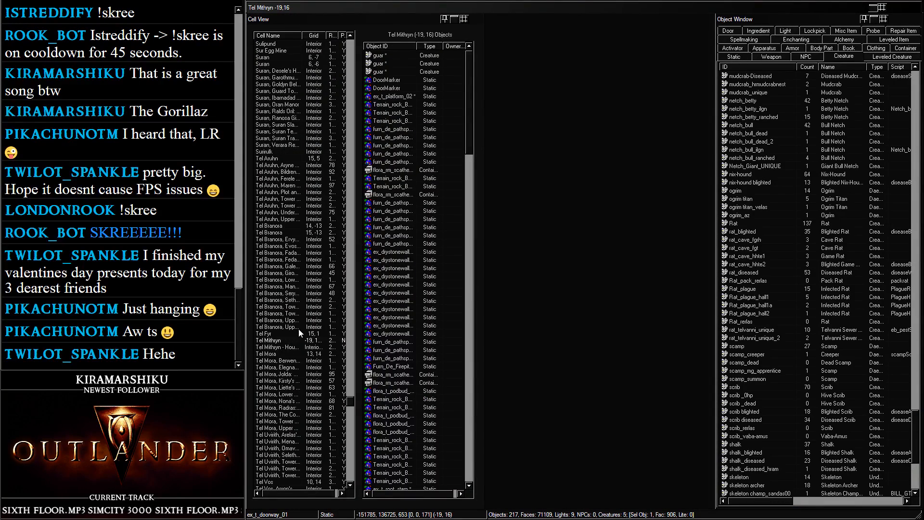
double_click(277, 348)
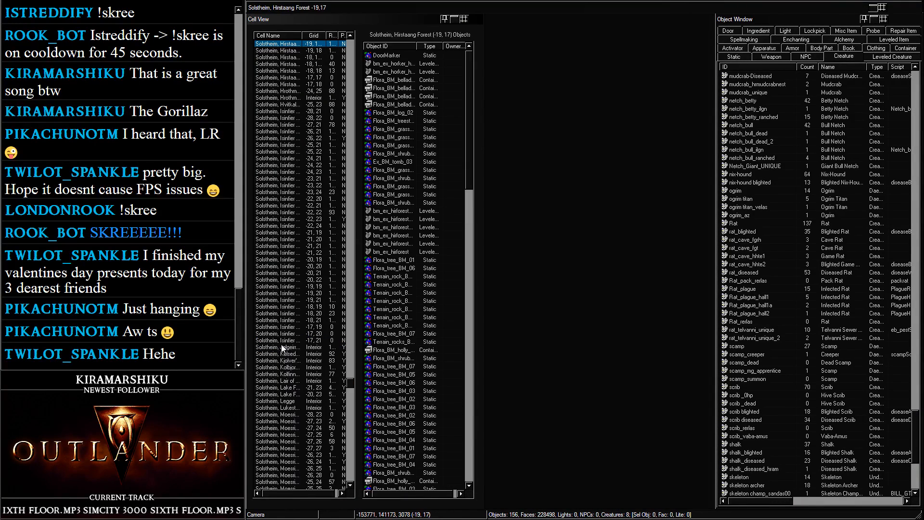
scroll(296, 114, "up", 4)
key("t")
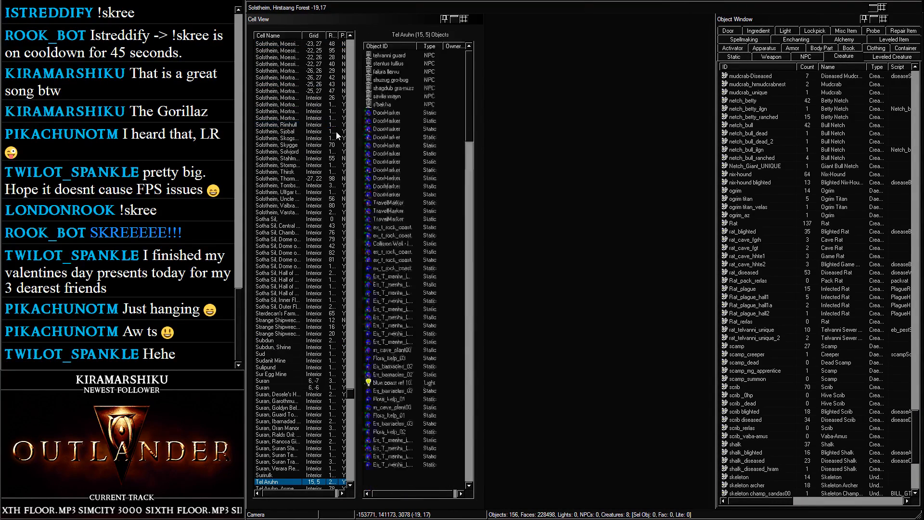
scroll(316, 178, "down", 20)
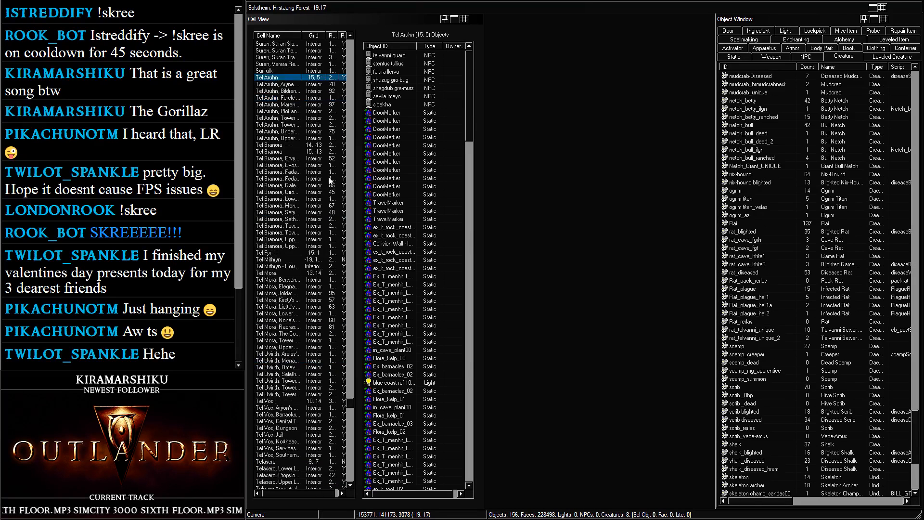
left_click(295, 166)
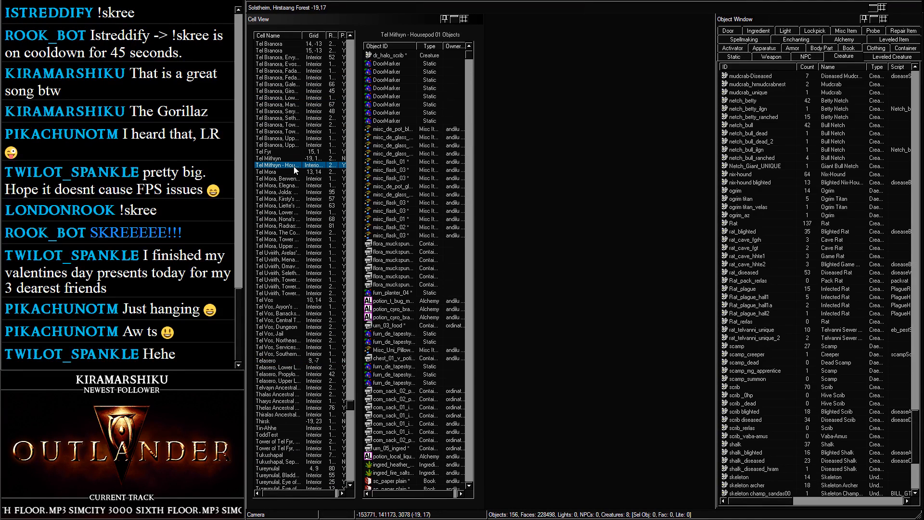
double_click(293, 166)
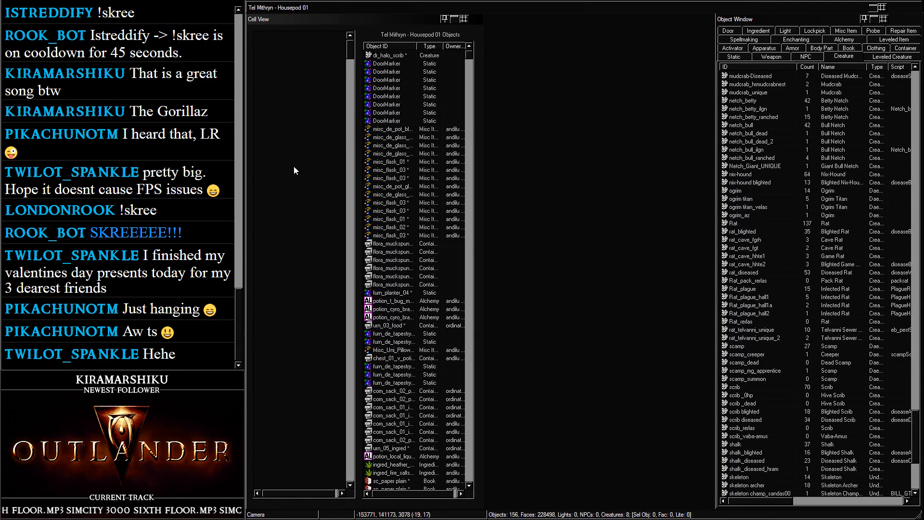
left_click(870, 8)
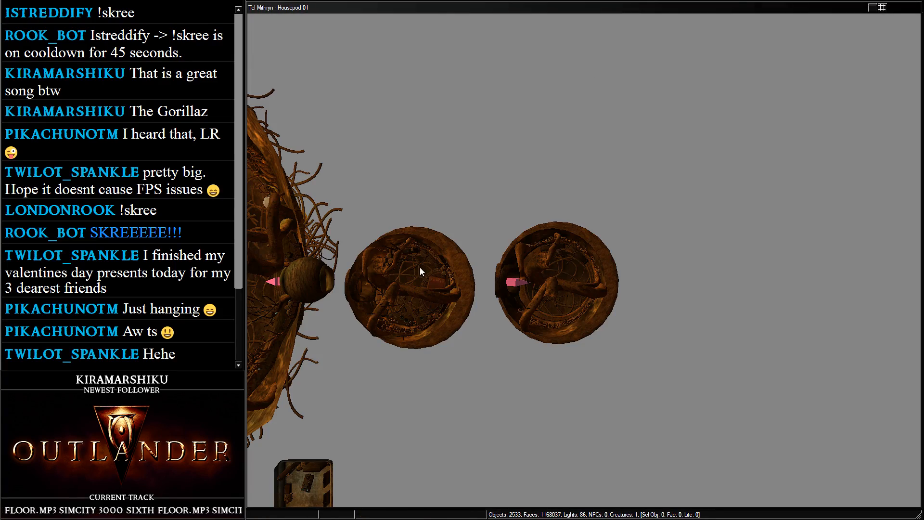
Bring the hollow shaft below the Housepod interior into view and brighten the render lighting
left_click(587, 197)
middle_click_drag(628, 173, 540, 194)
scroll(539, 194, "up", 10)
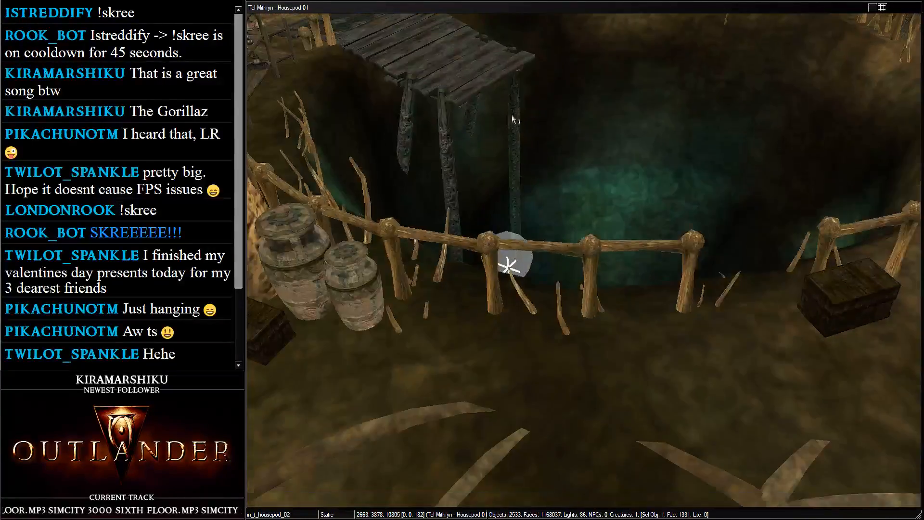
scroll(512, 118, "up", 5)
middle_click_drag(513, 118, 552, 111)
key("a")
key("a")
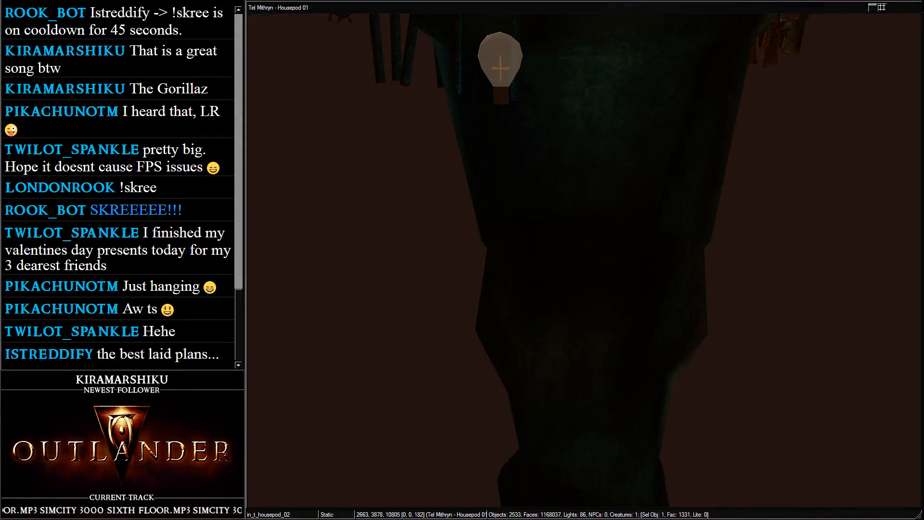
key("a")
mouse_move(518, 167)
middle_mouse_down()
mouse_move(532, 202)
mouse_move(472, 196)
middle_mouse_up()
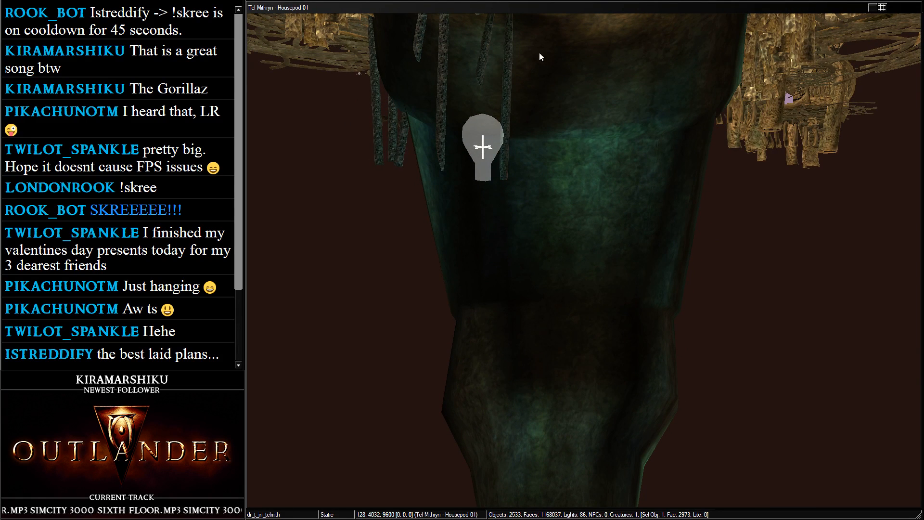
Examine the shaft walls between the upper rim and the glowing pad by the door marker at the base
middle_click_drag(539, 54, 545, 165)
scroll(545, 165, "up", 3)
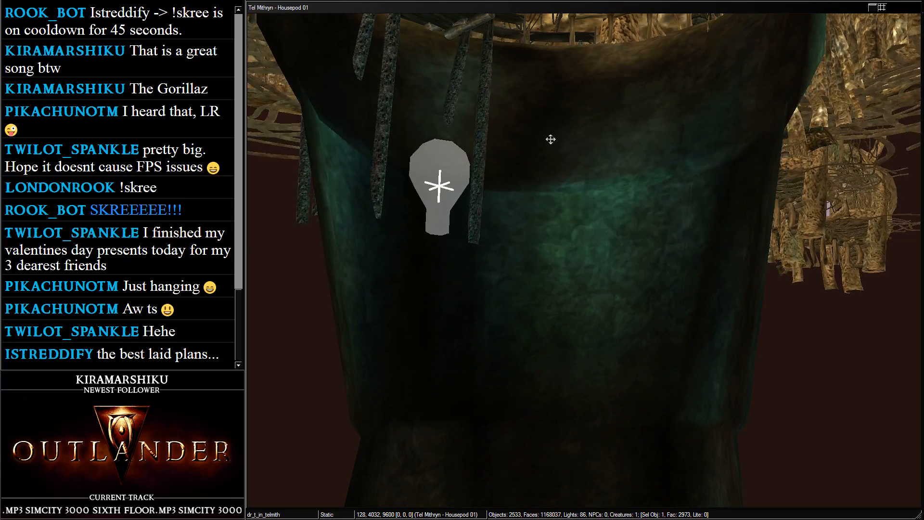
mouse_move(521, 384)
middle_mouse_down()
mouse_move(468, 289)
mouse_move(525, 266)
mouse_move(592, 135)
mouse_move(573, 83)
mouse_move(489, 516)
mouse_move(486, 235)
mouse_move(542, 165)
mouse_move(617, 237)
mouse_move(627, 114)
mouse_move(592, 288)
mouse_move(540, 398)
mouse_move(563, 334)
middle_mouse_up()
middle_click_drag(566, 277, 569, 260)
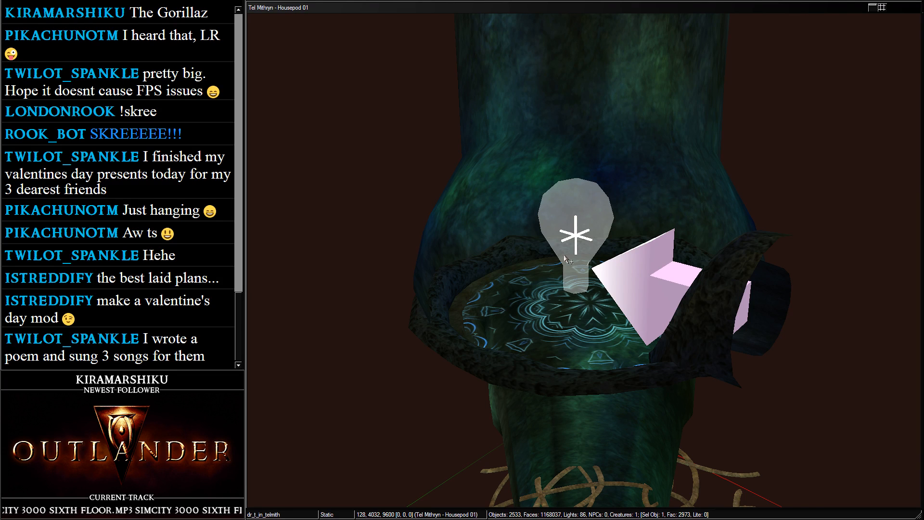
middle_click_drag(568, 187, 555, 307)
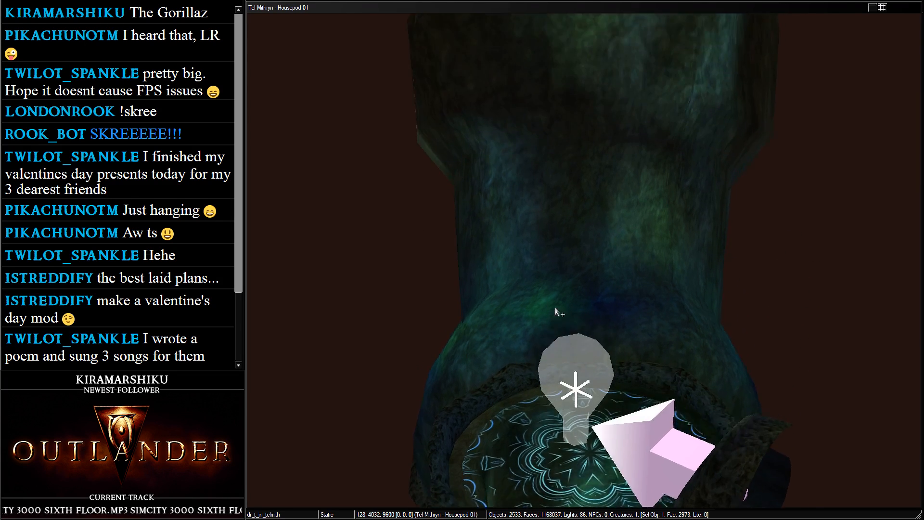
mouse_move(567, 164)
middle_mouse_down()
mouse_move(561, 282)
mouse_move(536, 314)
mouse_move(555, 398)
mouse_move(510, 426)
mouse_move(503, 320)
mouse_move(491, 293)
mouse_move(463, 332)
mouse_move(476, 378)
mouse_move(523, 405)
mouse_move(475, 259)
mouse_move(491, 128)
mouse_move(510, 169)
mouse_move(507, 229)
mouse_move(559, 225)
mouse_move(592, 208)
mouse_move(533, 245)
middle_mouse_up()
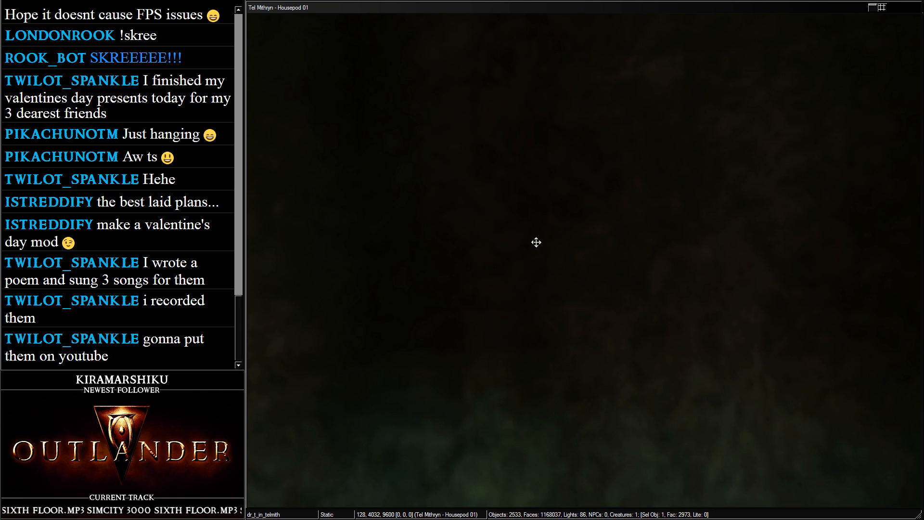
Survey the whole interior from outside, covering the woven upper floor, the small room and the long shaft below
scroll(536, 242, "down", 10)
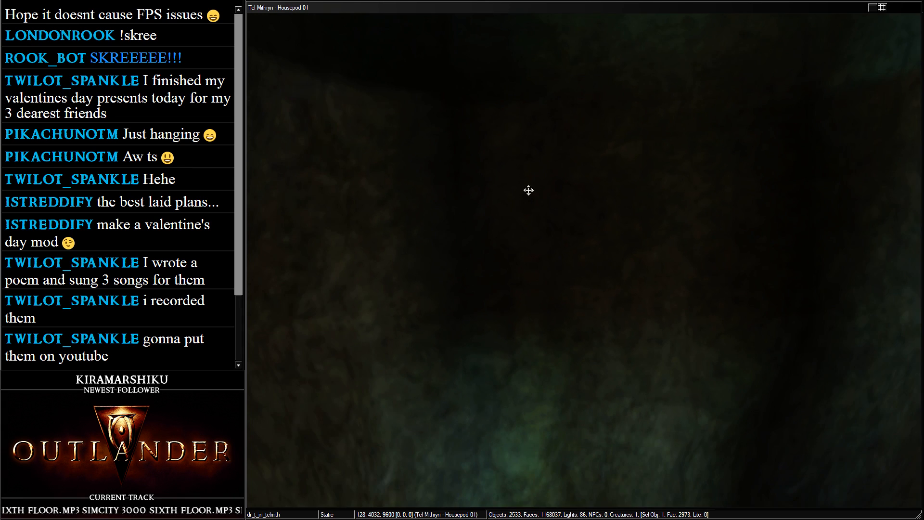
scroll(536, 179, "down", 5)
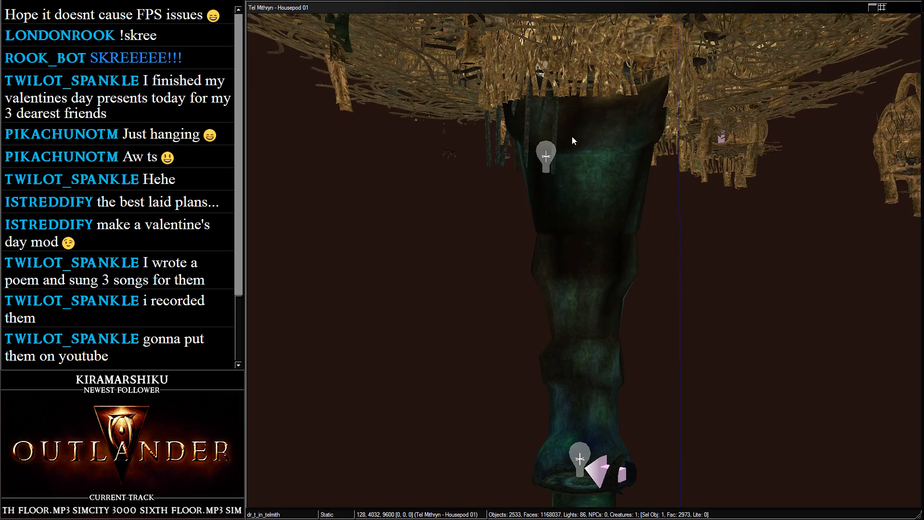
scroll(566, 118, "down", 3)
middle_click_drag(567, 118, 569, 229)
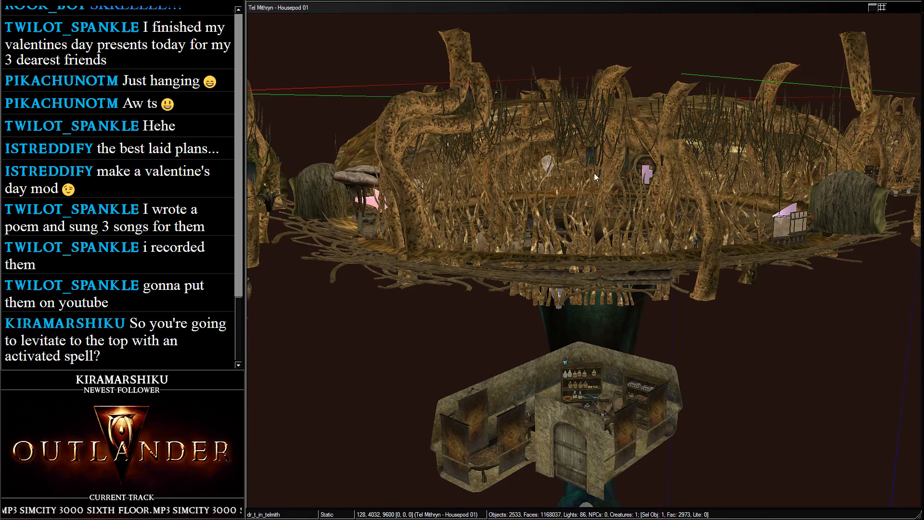
middle_click_drag(595, 174, 590, 53)
middle_click_drag(580, 308, 574, 220)
middle_click_drag(619, 309, 629, 213)
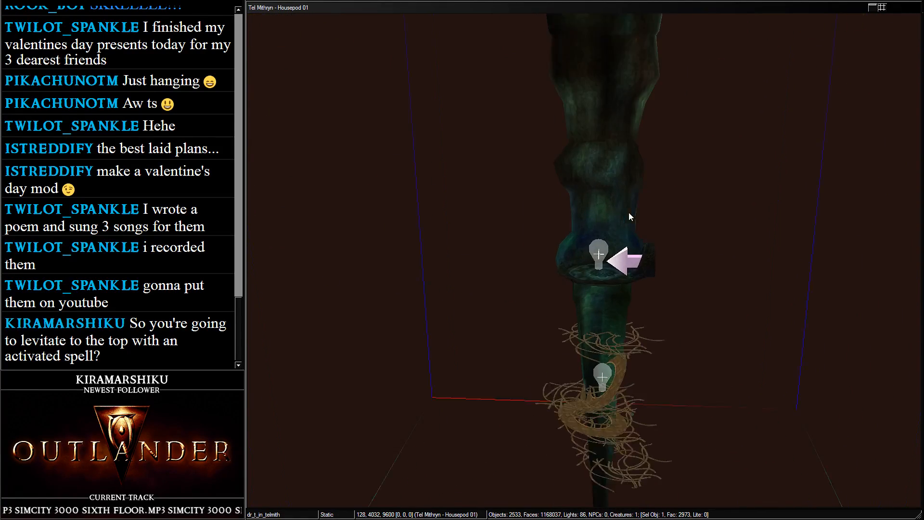
Select the levitation pad at the shaft's base and raise it partway up the shaft, to a Z position of about 9317
scroll(611, 276, "up", 3)
left_click(598, 296)
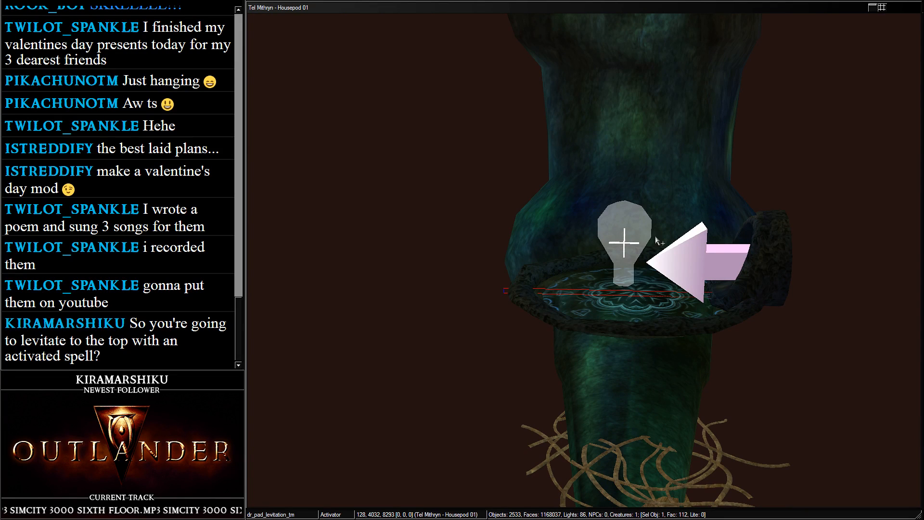
middle_click_drag(666, 334, 642, 255, "shift")
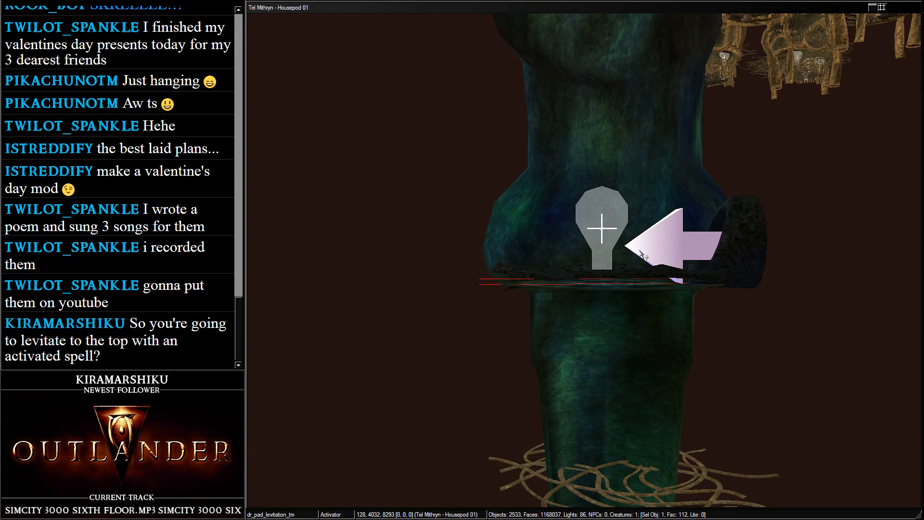
middle_click_drag(704, 326, 603, 302, "shift")
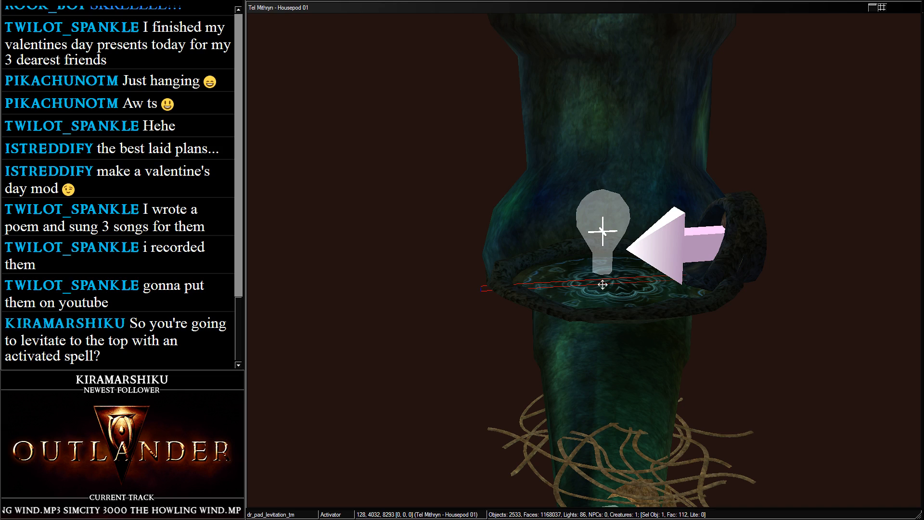
left_click_drag(596, 292, 595, 5)
middle_click_drag(595, 72, 608, 289)
middle_click_drag(597, 176, 631, 376)
left_click_drag(631, 376, 635, 82)
middle_click_drag(636, 83, 631, 354)
scroll(631, 354, "down", 10)
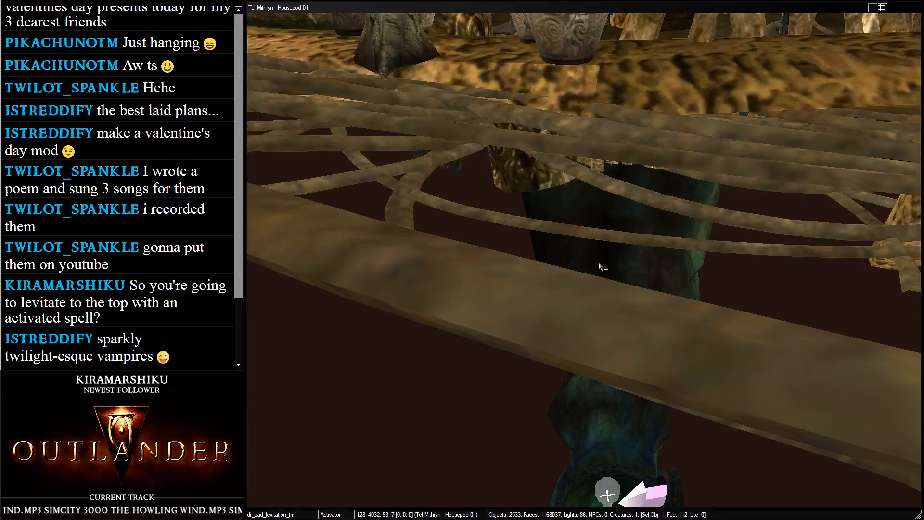
scroll(598, 324, "down", 8)
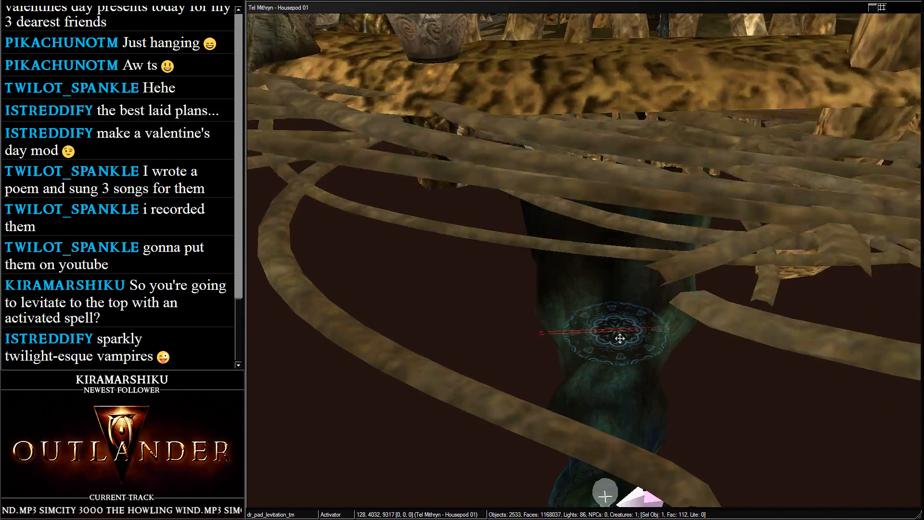
Raise the levitation pad to the shaft's fenced upper opening, to a Z position of about 10340
left_click_drag(618, 332, 602, 10)
middle_click_drag(601, 11, 514, 229)
middle_click_drag(625, 272, 619, 326, "shift")
scroll(619, 326, "up", 3)
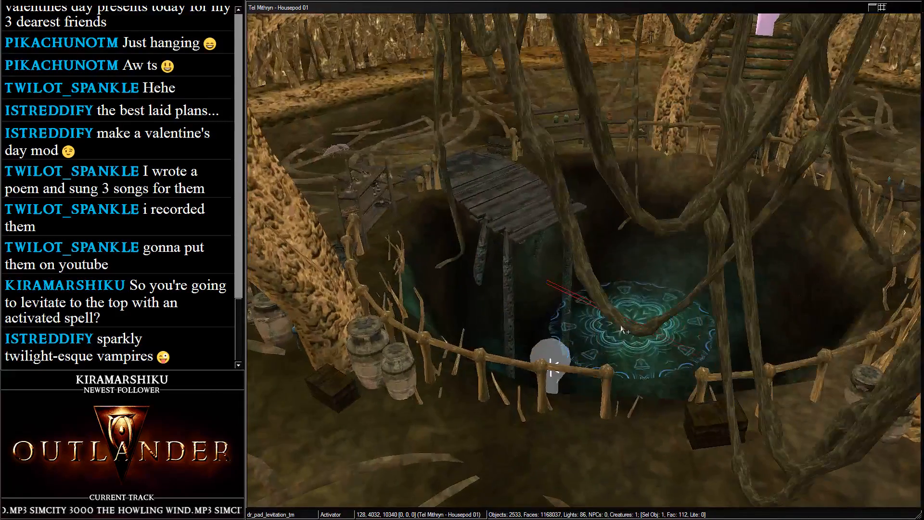
Undo the levitation pad's shift under the wooden platform and drop it down the shaft, to a Z position of about 8293
left_click_drag(611, 346, 476, 146)
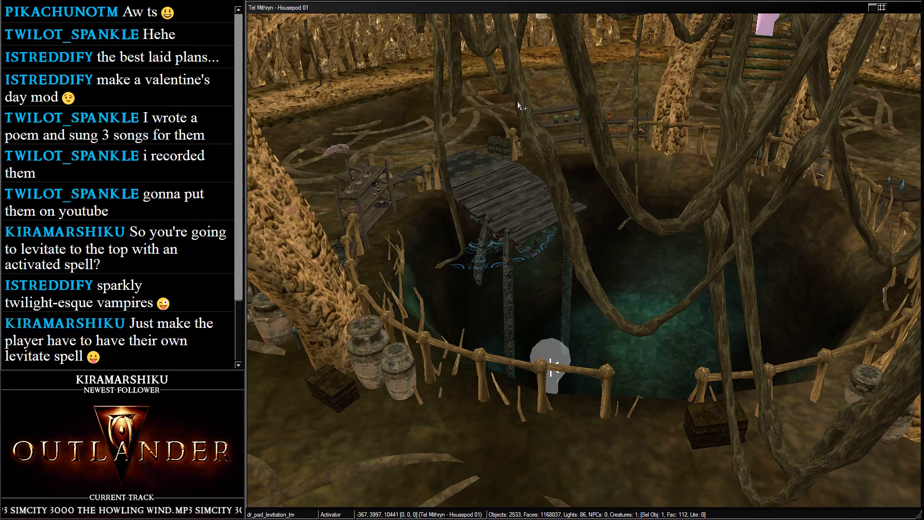
key("ctrl+z")
key("f")
scroll(515, 91, "down", 5)
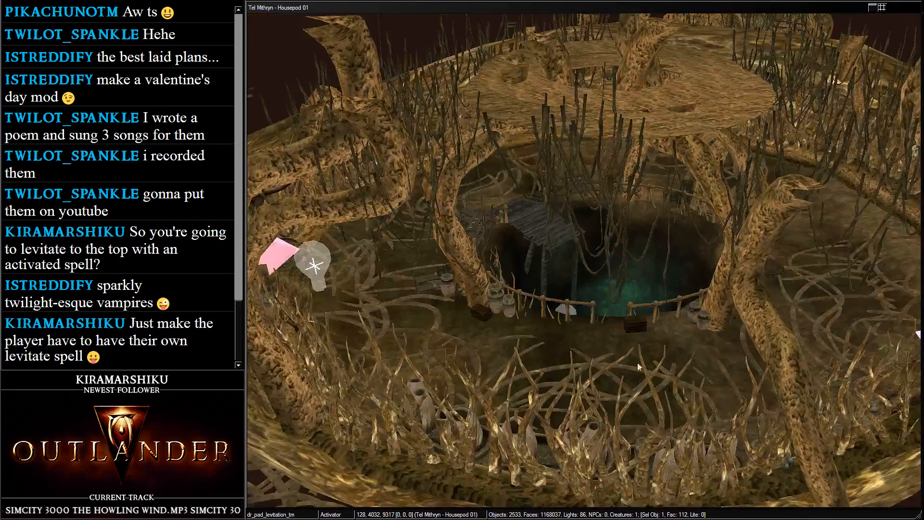
middle_click_drag(917, 333, 539, 154)
key("f")
key("f")
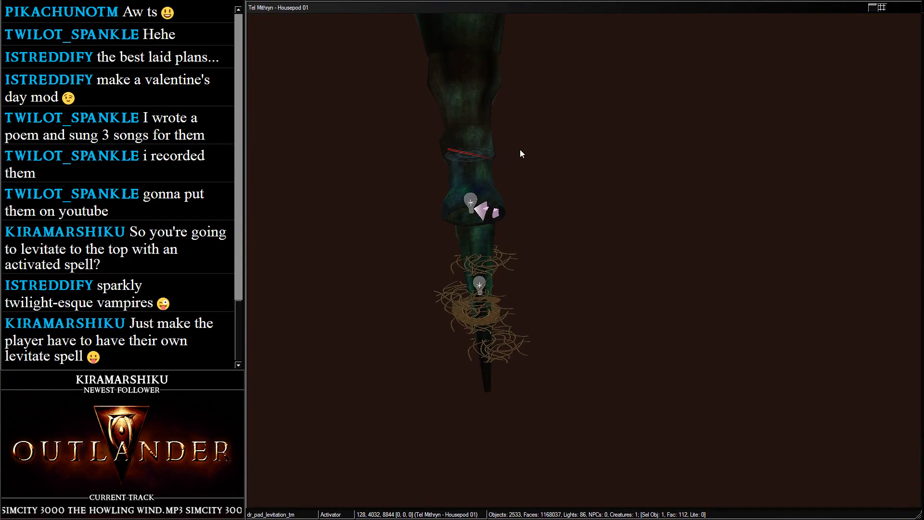
middle_click_drag(471, 155, 586, 276)
scroll(545, 216, "down", 3)
scroll(513, 236, "up", 4)
scroll(616, 260, "down", 5)
middle_click_drag(648, 246, 616, 209)
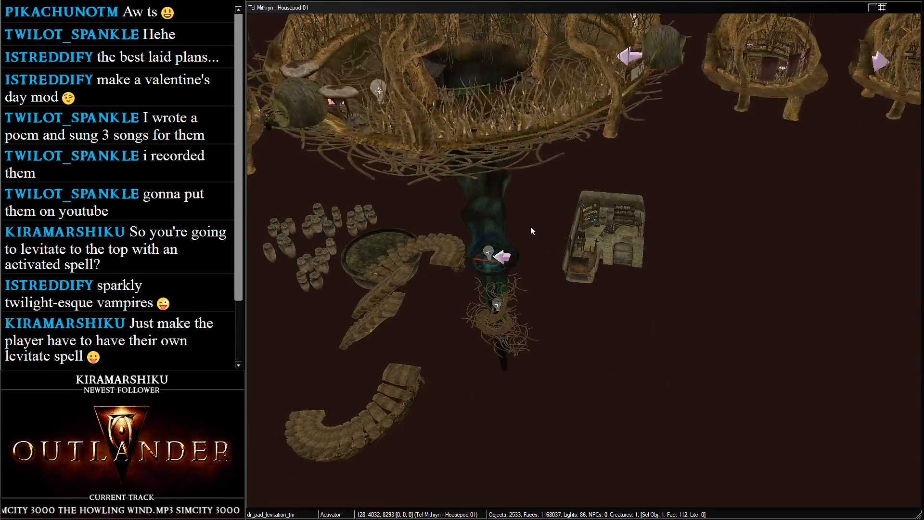
Select every object of the outermost pod beyond the alcove by the two large mushrooms, working from an overhead view of the cell
left_click(615, 209)
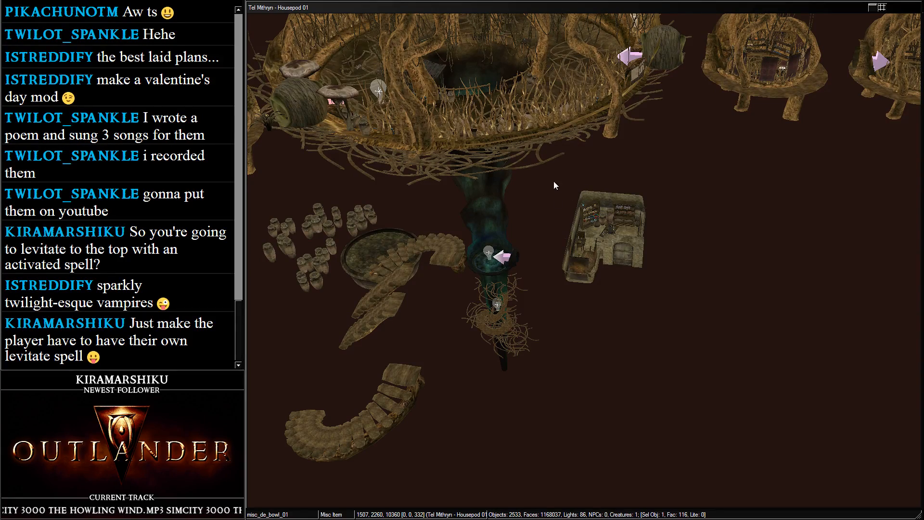
middle_click_drag(554, 180, 585, 298)
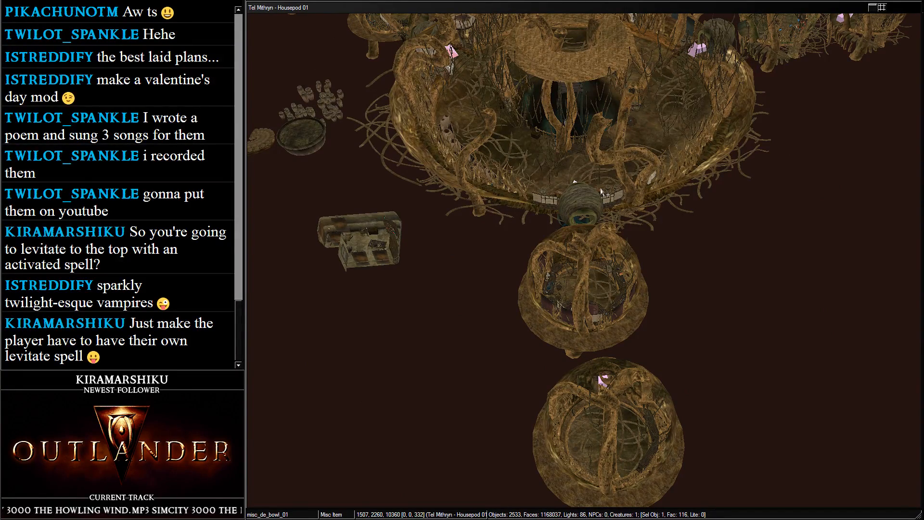
scroll(601, 193, "down", 5)
middle_click_drag(590, 257, 608, 287)
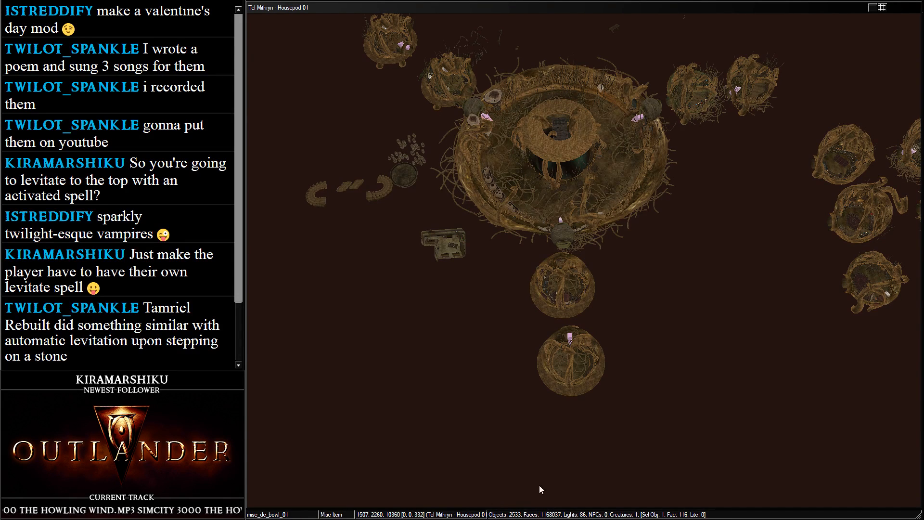
middle_click_drag(569, 222, 418, 268)
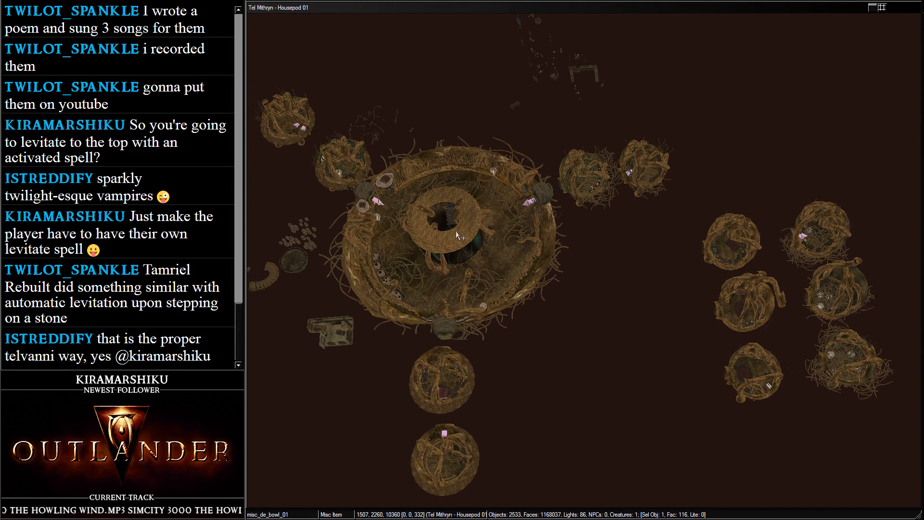
middle_click_drag(416, 213, 600, 319)
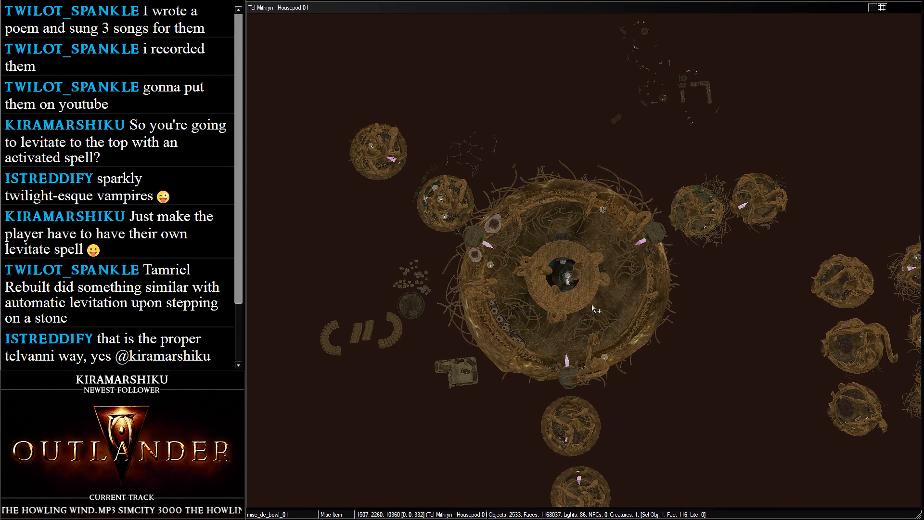
left_click_drag(344, 110, 404, 188)
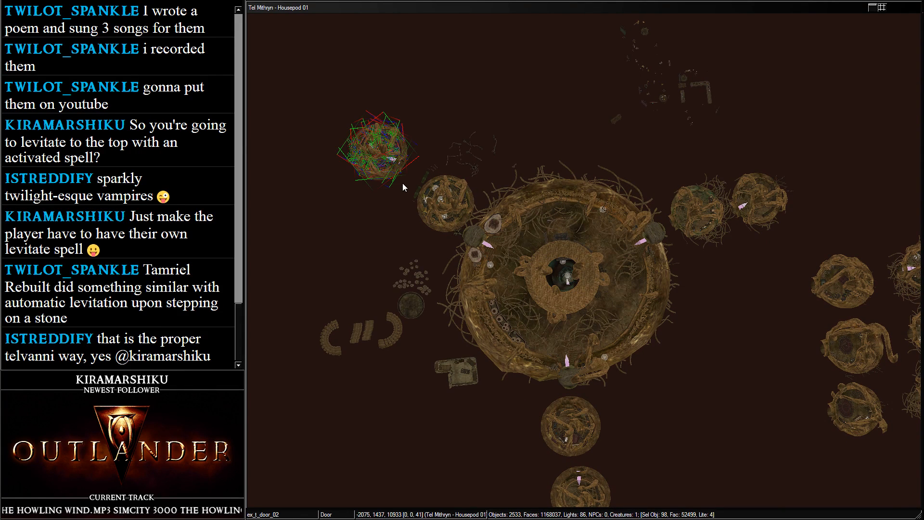
middle_click_drag(403, 183, 446, 155)
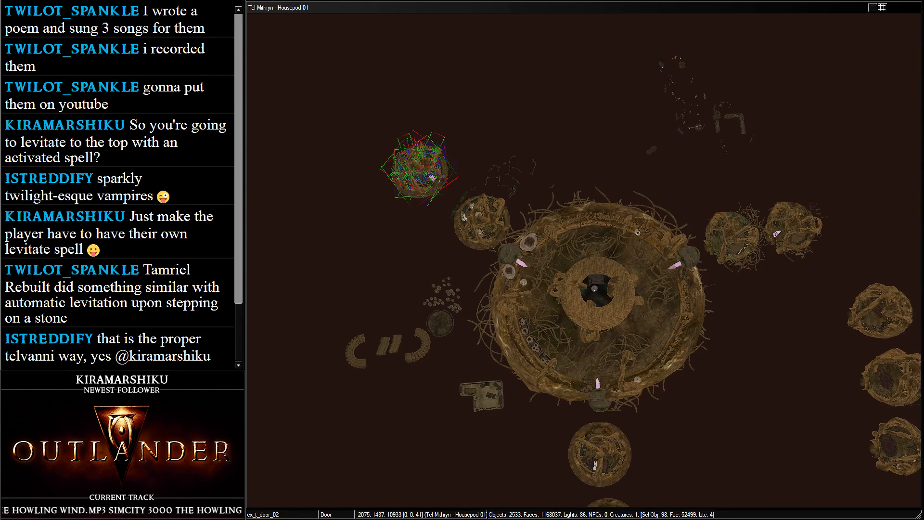
Start a new interior cell and enter the name "Tel Mithryn - Alchemy Pod (Incomplete)"
left_click(282, 0)
left_click(313, 0)
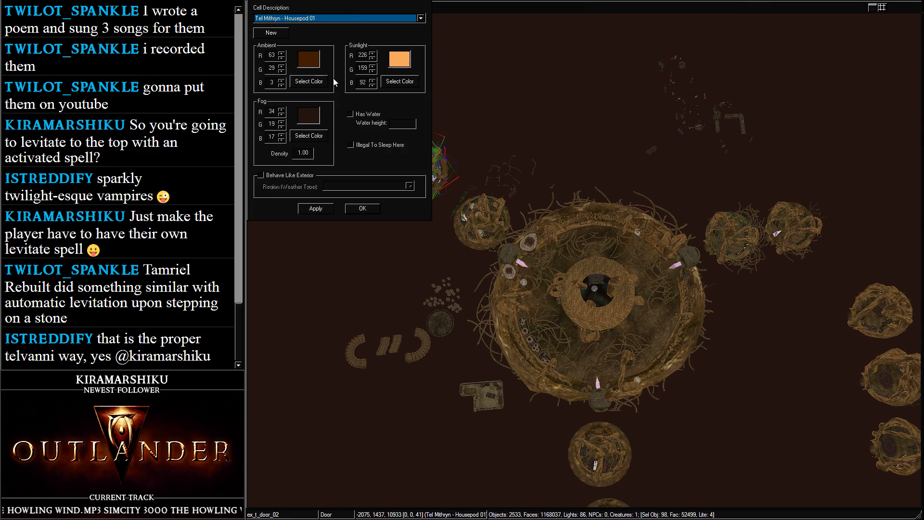
left_click(282, 32)
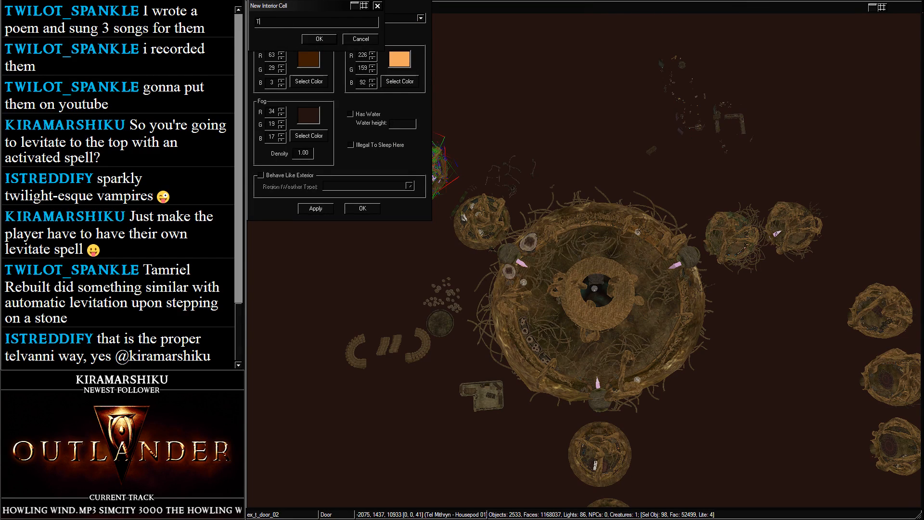
type("Tel Mithryn -")
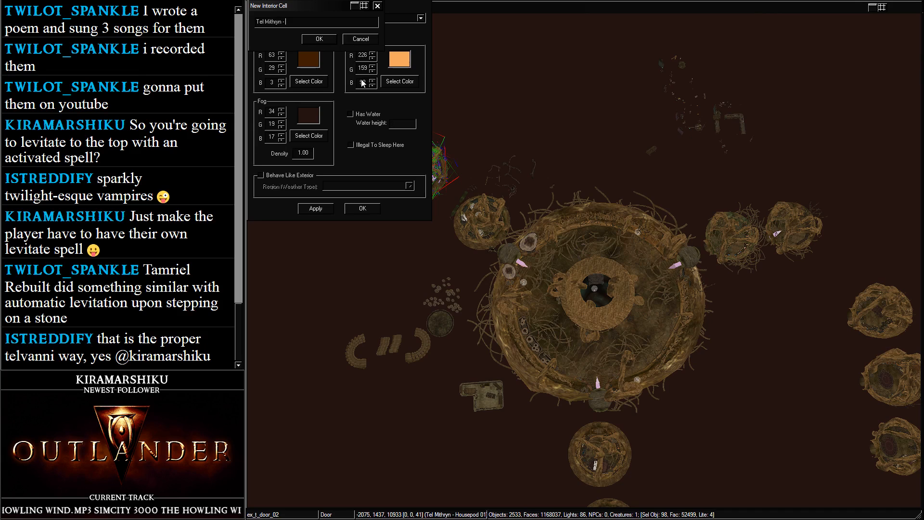
type(" Hous")
key("BackSpace")
key("BackSpace")
key("BackSpace")
type("lch")
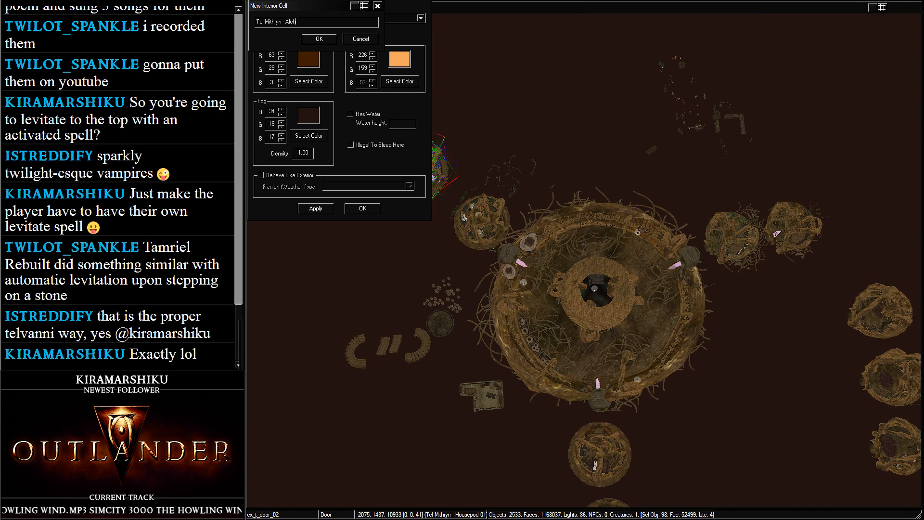
type("emy Pod (Incomp")
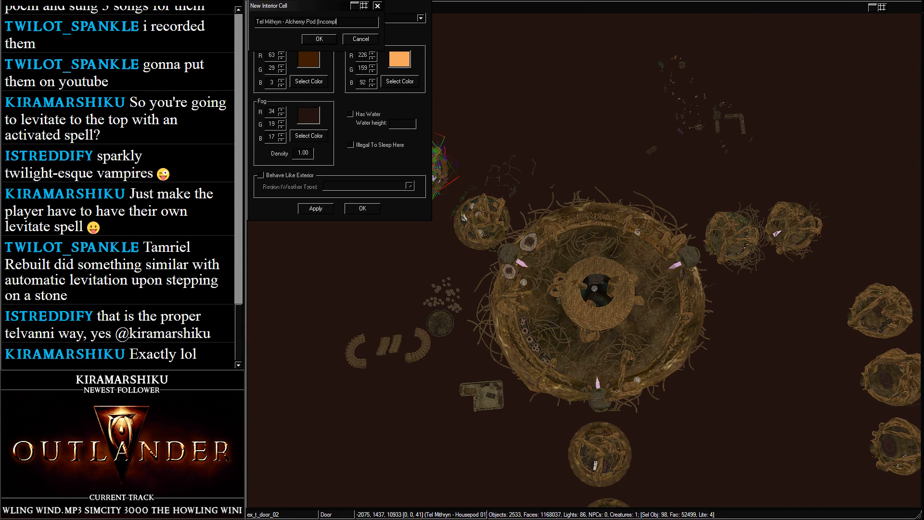
type("lete)")
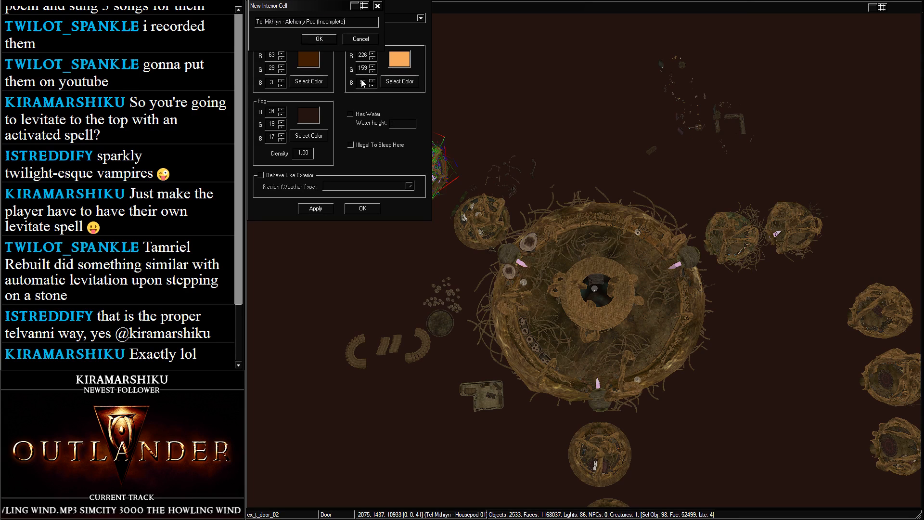
Replace the name's "(Incomplete)" suffix with "(Unfurnished)" and create the Alchemy Pod cell
key("ctrl+shift+Left")
key("ctrl+shift+Left")
key("ctrl+shift+Right")
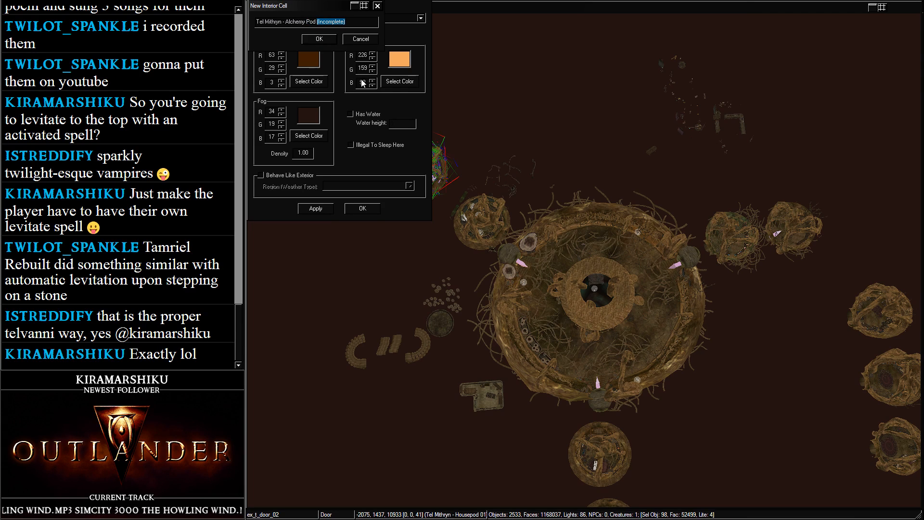
key("End")
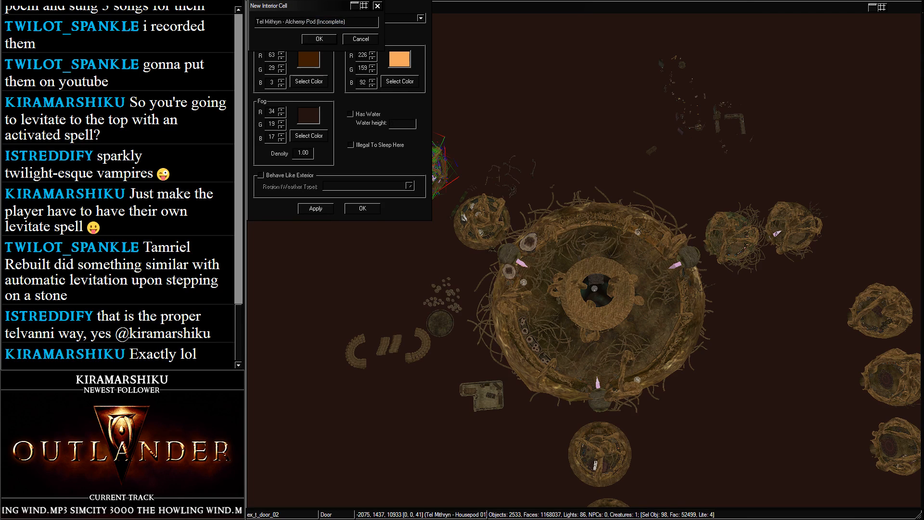
left_click(319, 41)
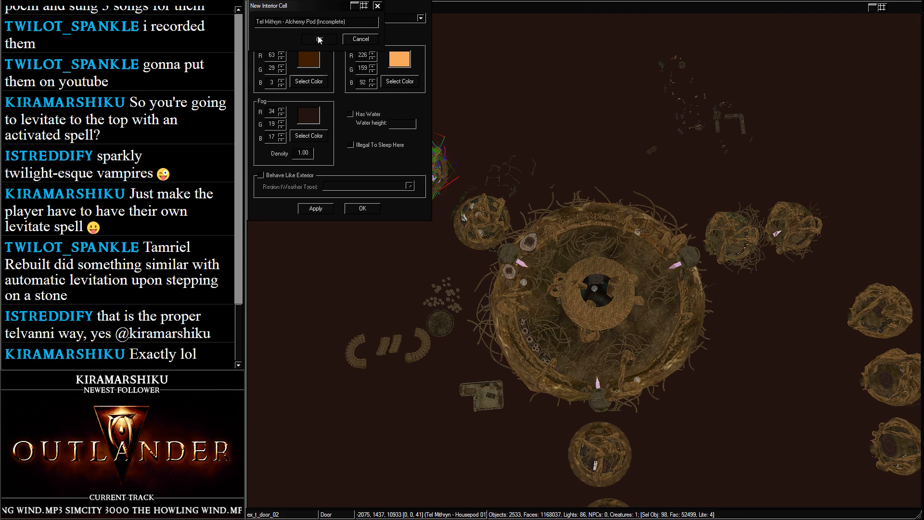
left_click_drag(319, 22, 399, 21)
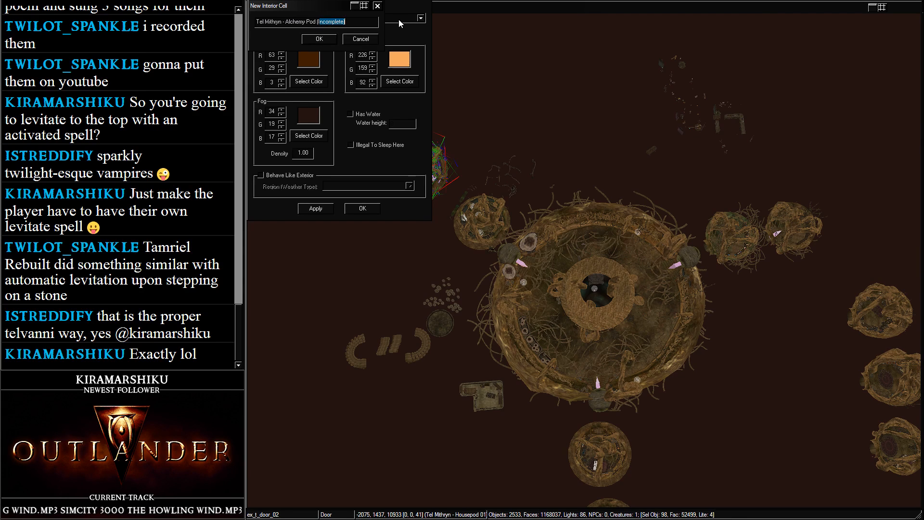
key("BackSpace")
type("Unfu")
type("rnished)")
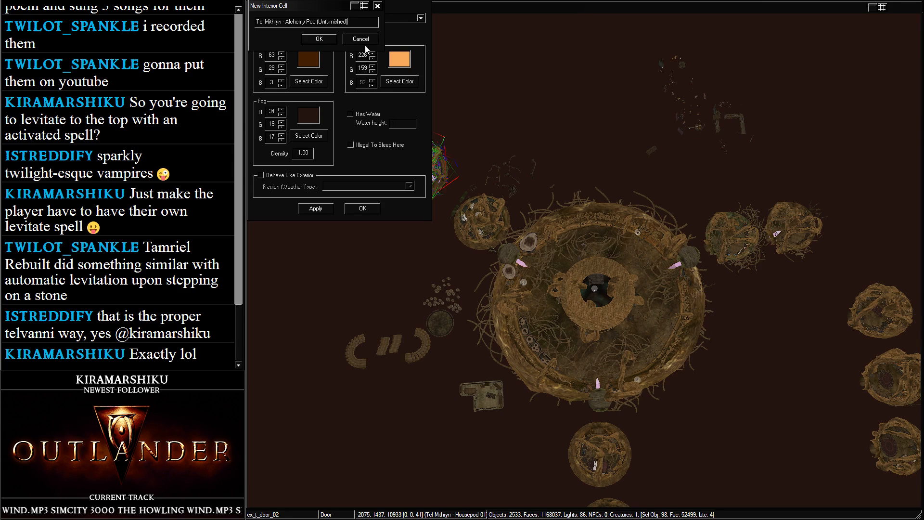
left_click(324, 40)
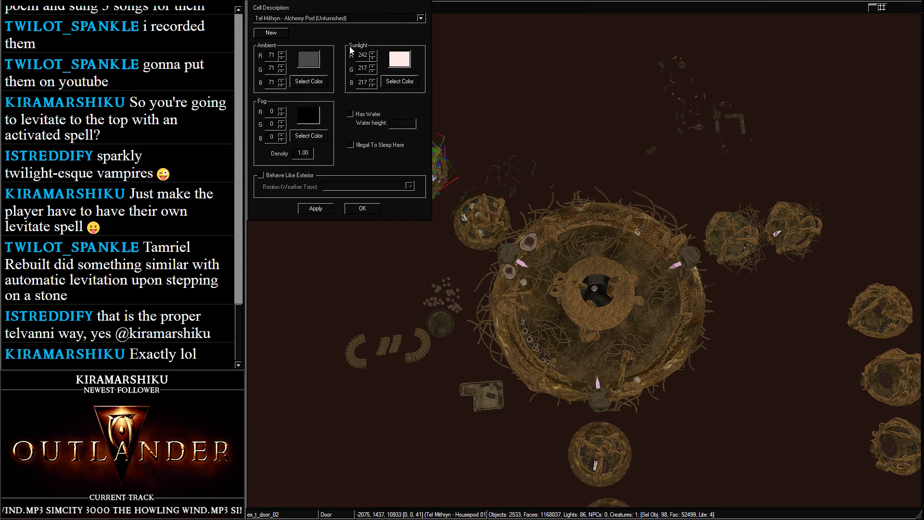
Create another new interior cell named "Tel Mithryn - Alchemy Pod"
left_click(267, 32)
type("Tel M")
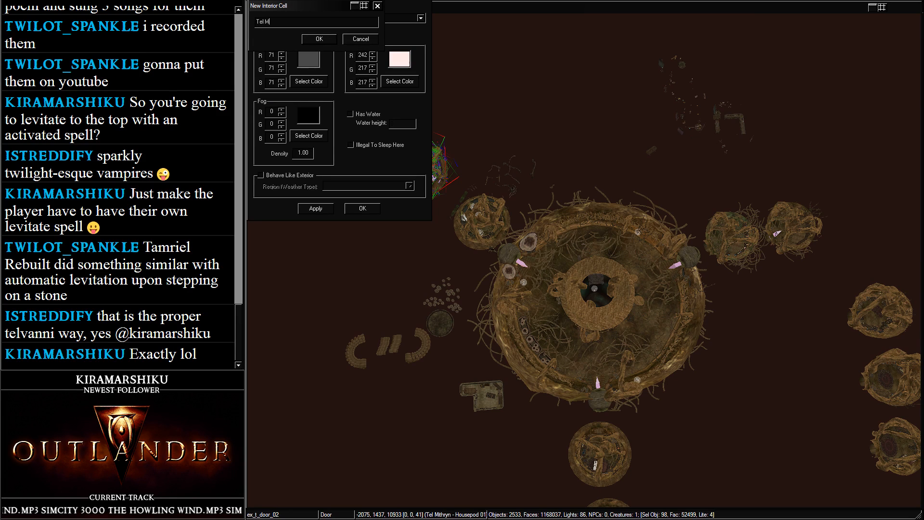
type("ithryn - Alche")
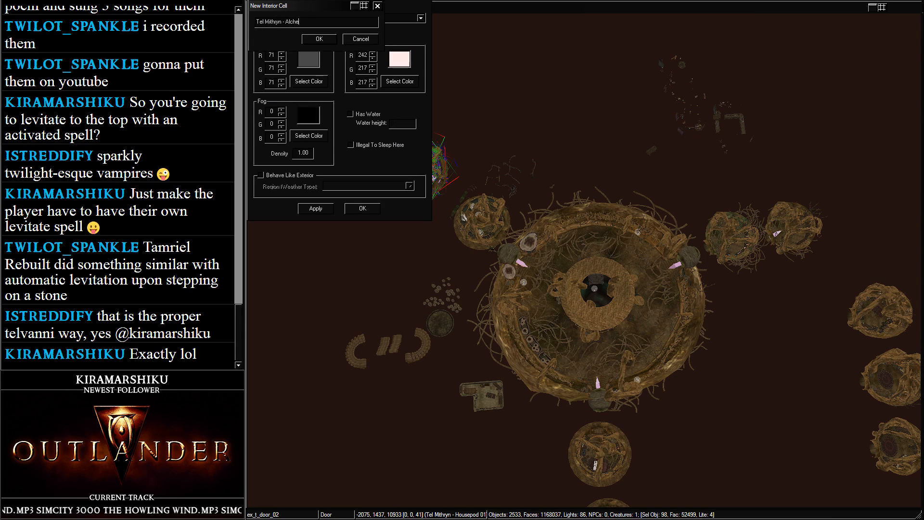
type("my Pod")
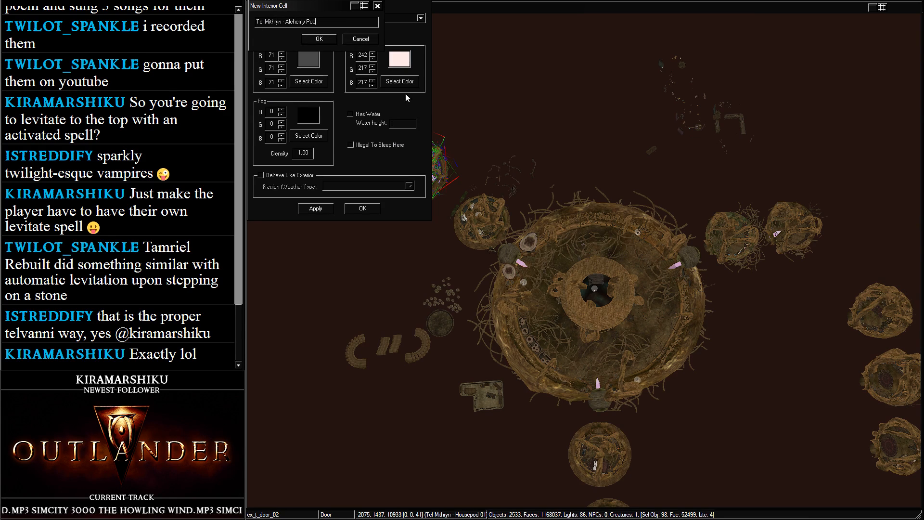
left_click(313, 38)
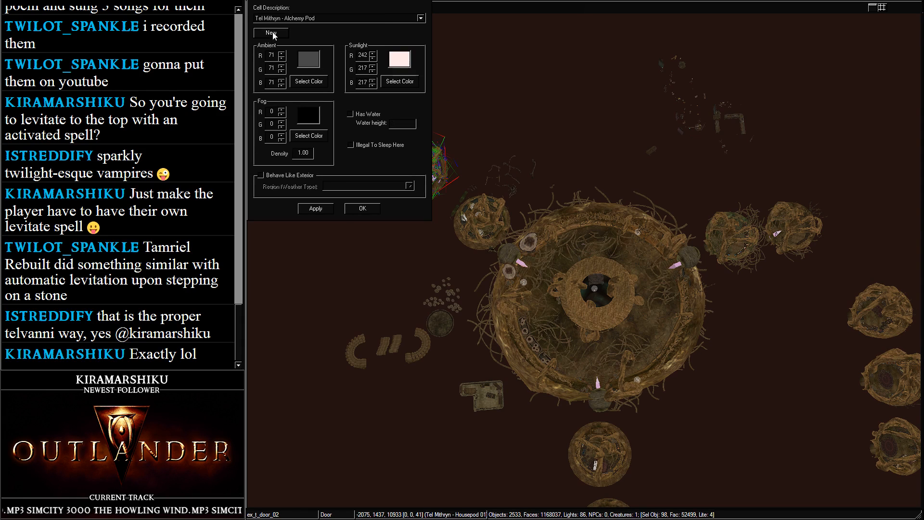
Create a new interior cell named "Tel Mithryn - Master Bedroom (Unfurnished)"
left_click(270, 30)
type("Tel Mit")
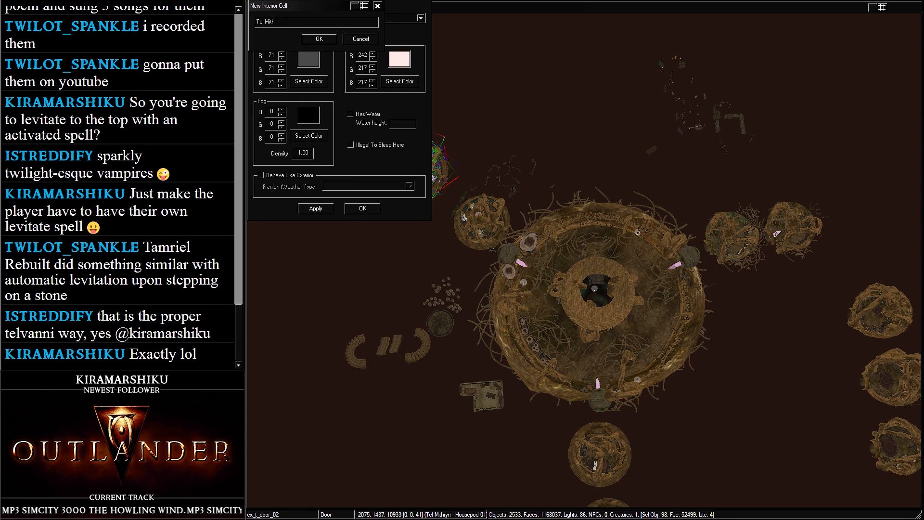
type("hryn")
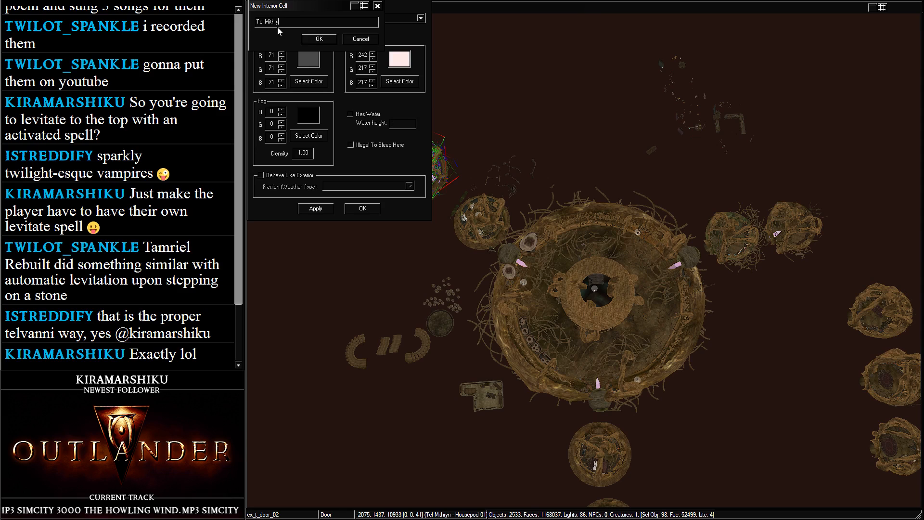
type(" (- Maste")
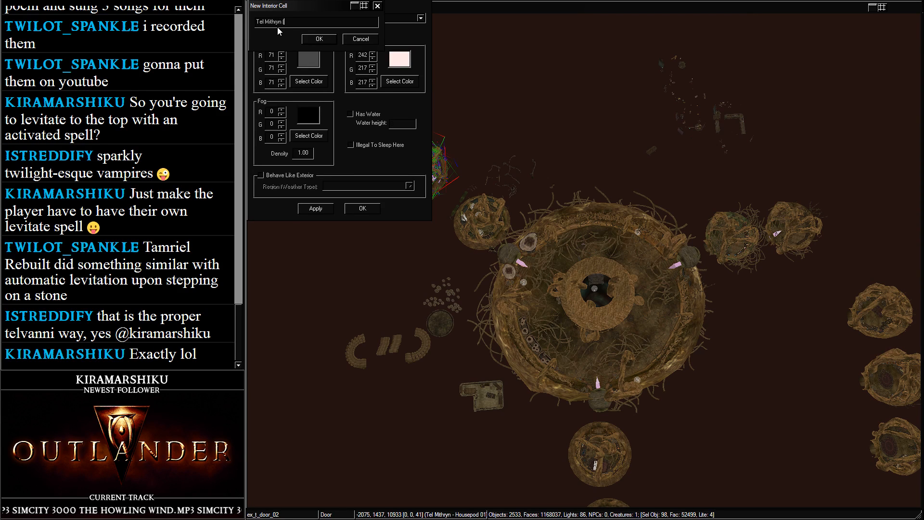
type("r Bed")
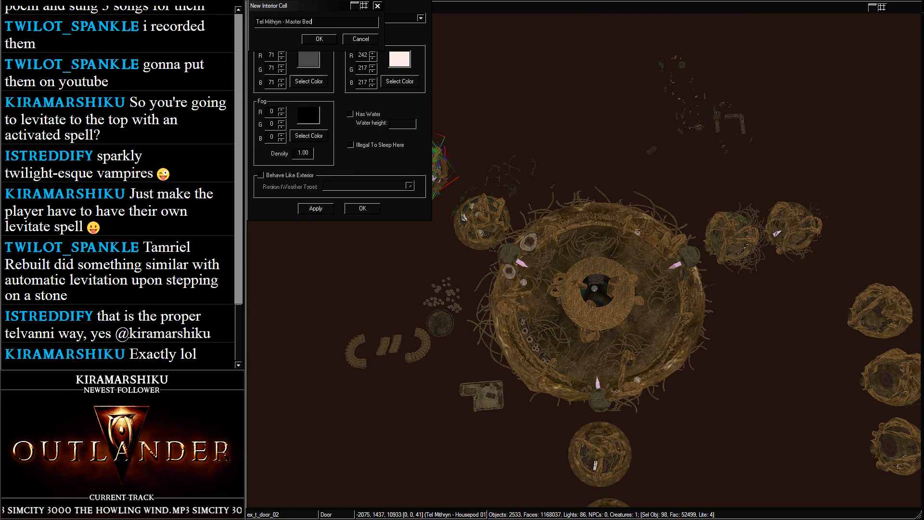
type("room (Unfurnished)")
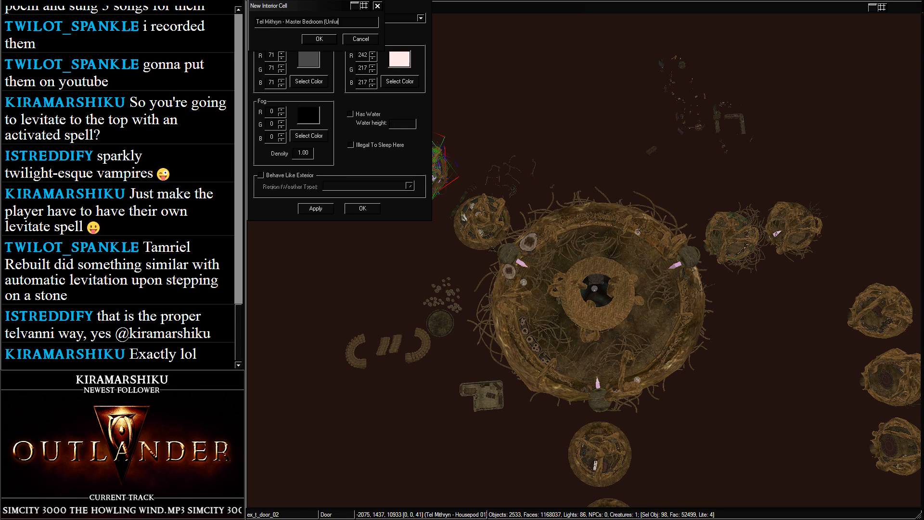
left_click(305, 40)
Create another new interior cell named "Tel Mithryn - Master Bedroom"
type("T")
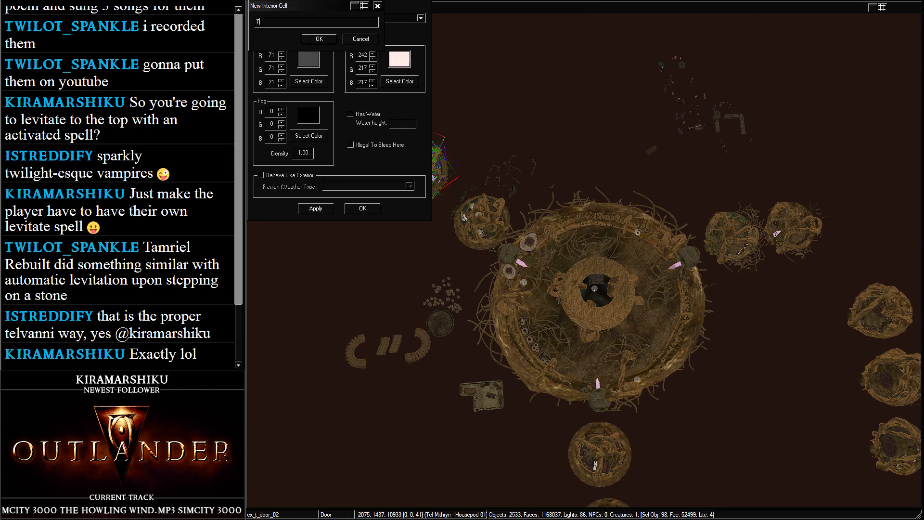
type("el Mithryn")
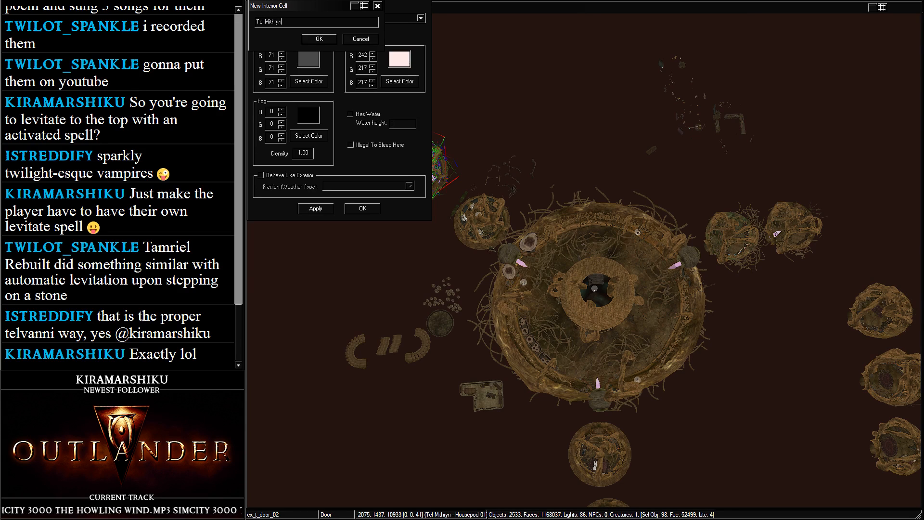
type(" - ")
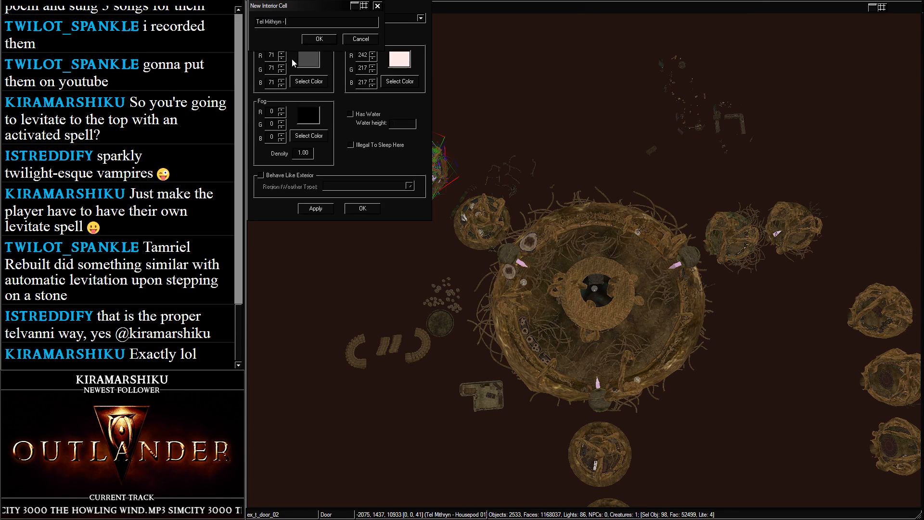
type("Master Bedroom (U")
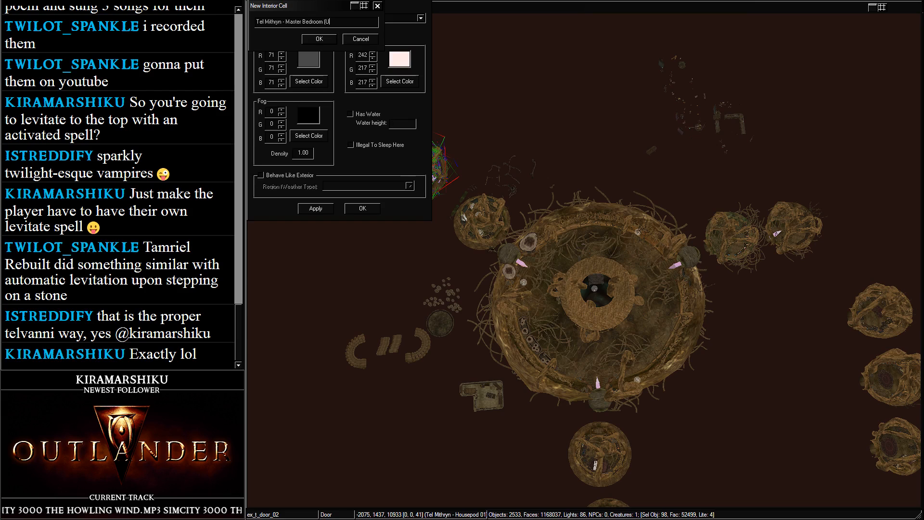
key("BackSpace")
key("BackSpace")
key("BackSpace")
left_click(326, 38)
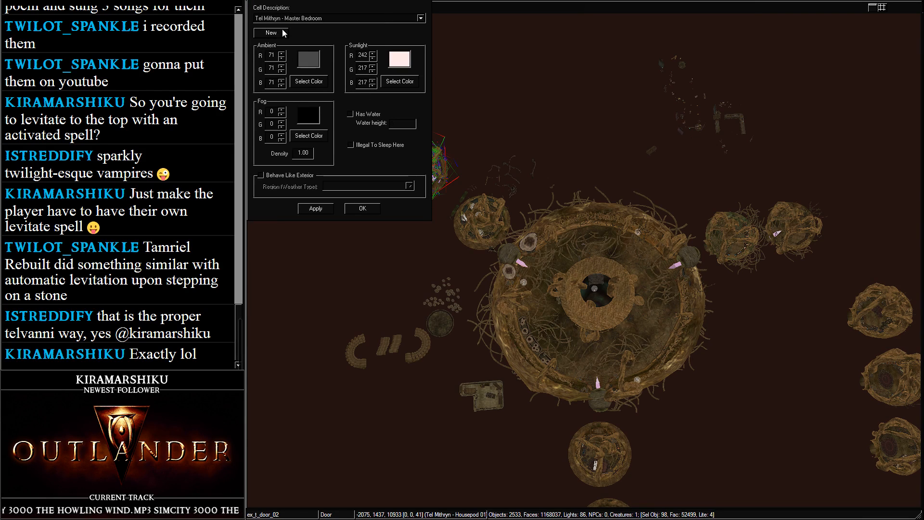
Create a new interior cell named "Tel Mithryn - Study (Unfurnished)"
left_click(283, 31)
type("Tel Mithryn")
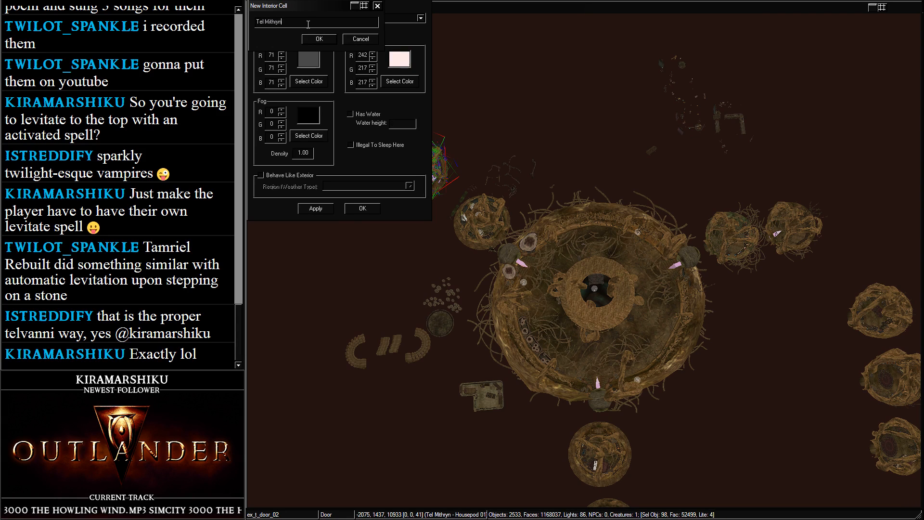
type(" - Study ")
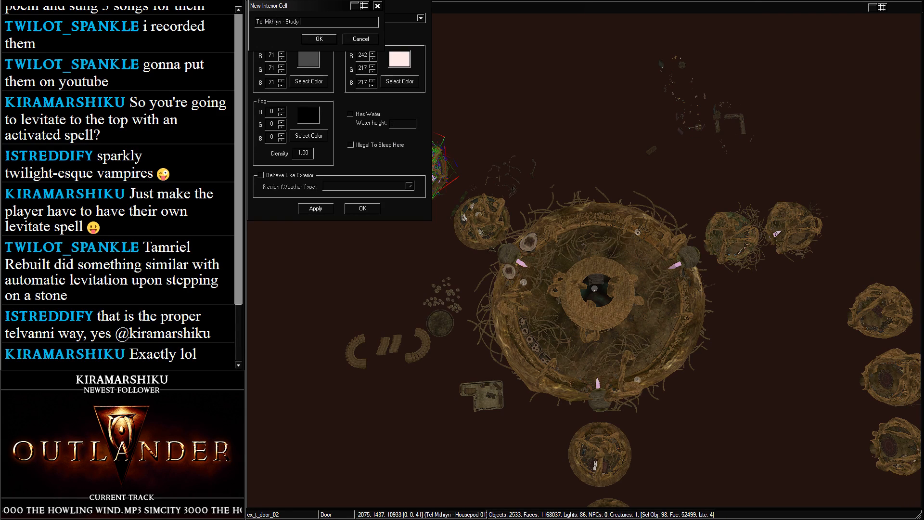
type("(Unfurnished)")
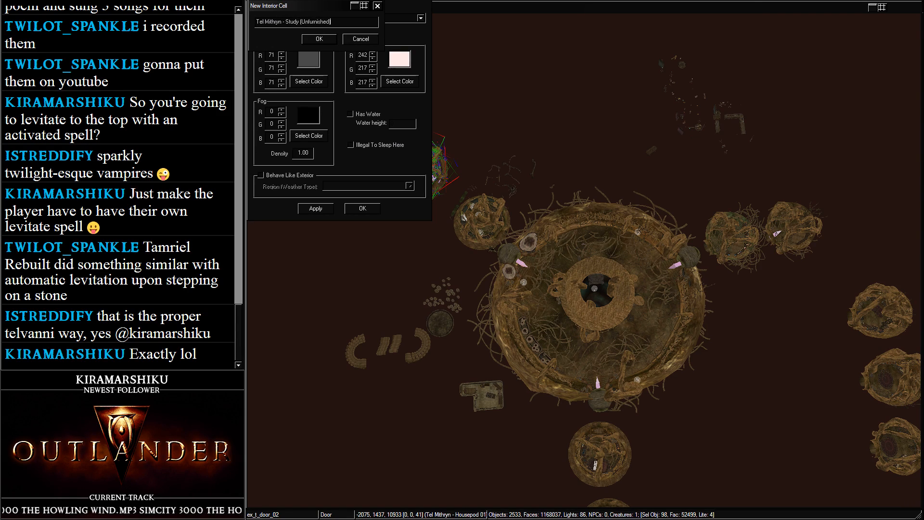
left_click(330, 38)
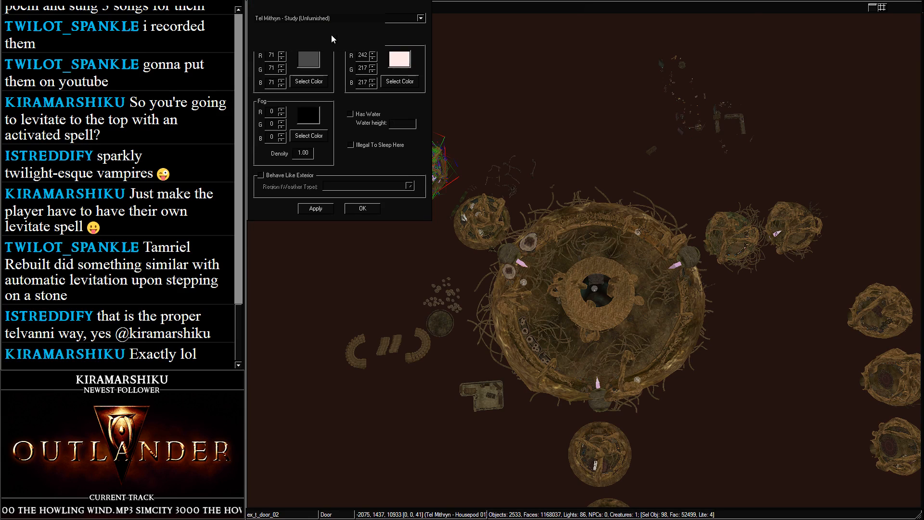
Create a new interior cell named "Tel Mithryn - Study"
left_click(271, 31)
type("Tel Mithru")
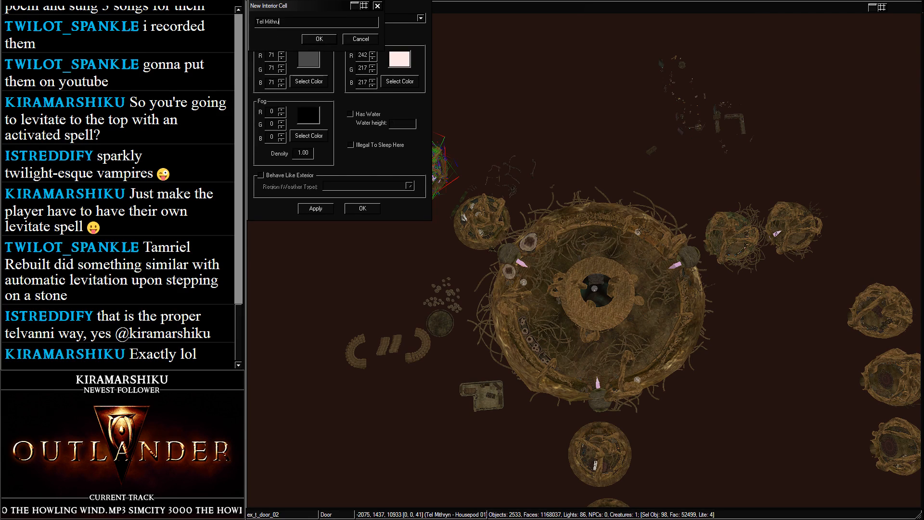
key("BackSpace")
type("yn ")
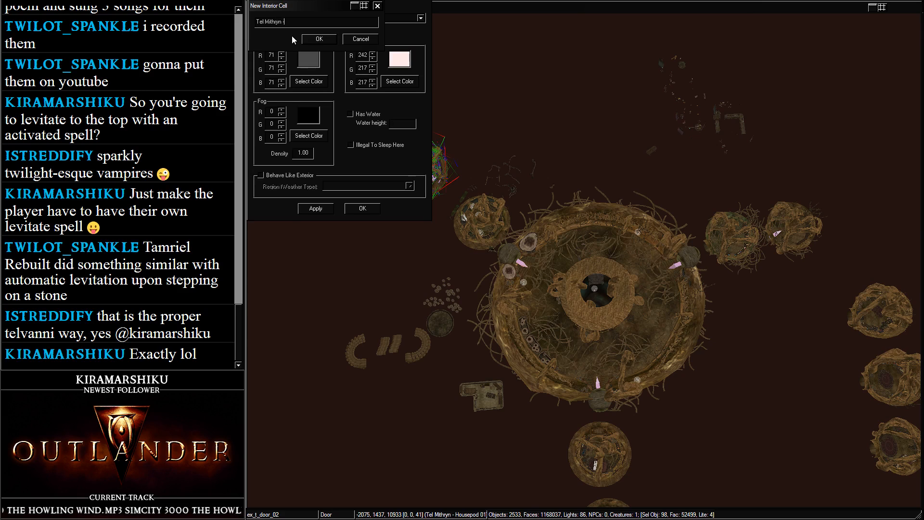
type("(Stu")
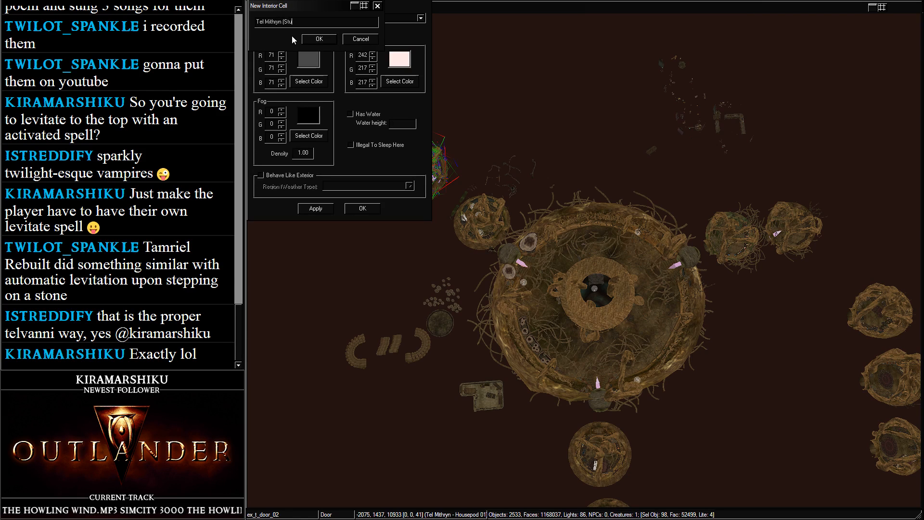
key("BackSpace")
key("BackSpace")
key("BackSpace")
key("BackSpace")
type("- Study")
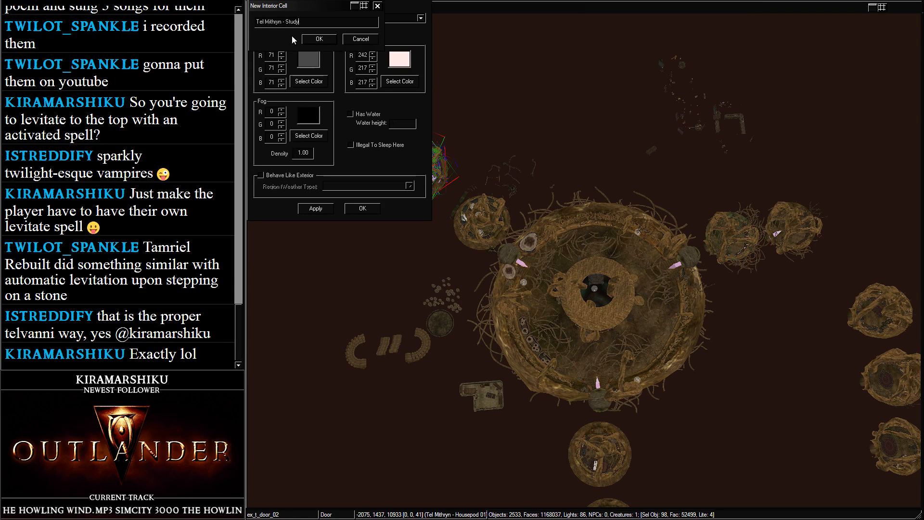
key("Return")
Choose the Tel Mithryn - Alchemy Pod (Unfurnished) cell among the interior cells and accept the interior cell settings
left_click(355, 18)
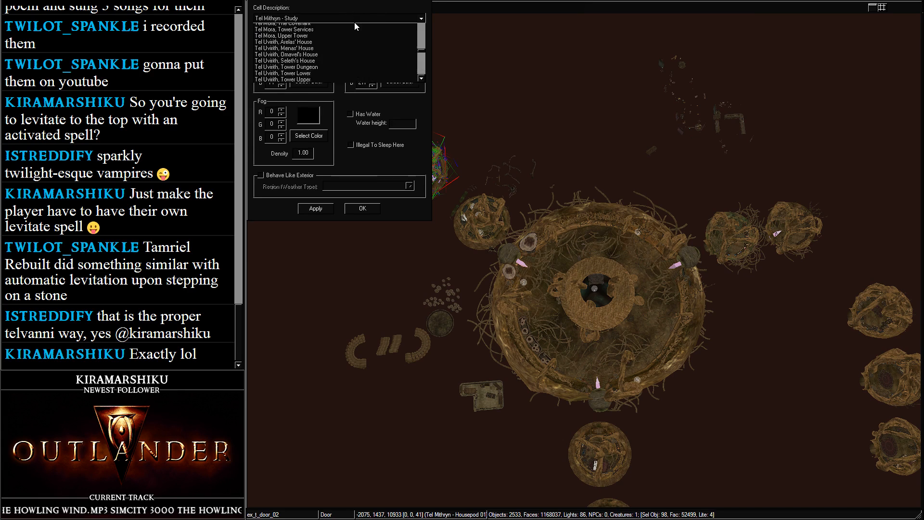
scroll(355, 39, "up", 2)
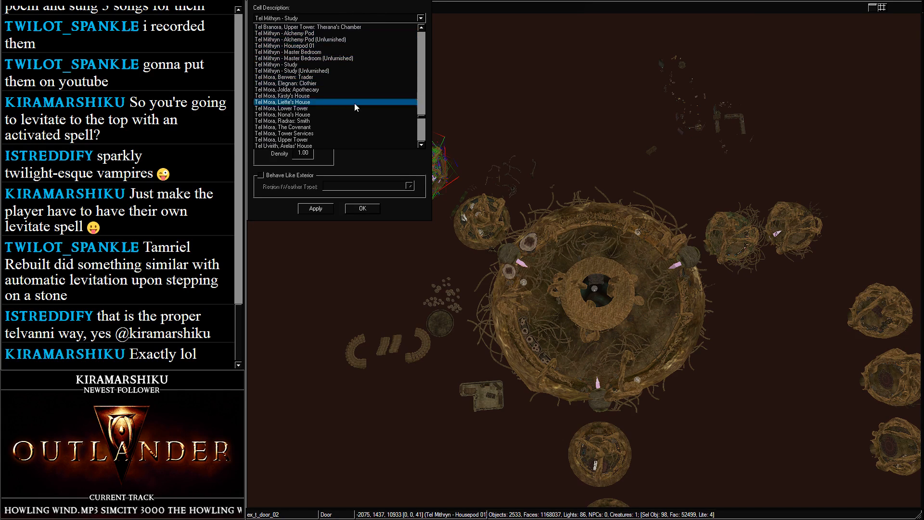
left_click(359, 40)
left_click(362, 208)
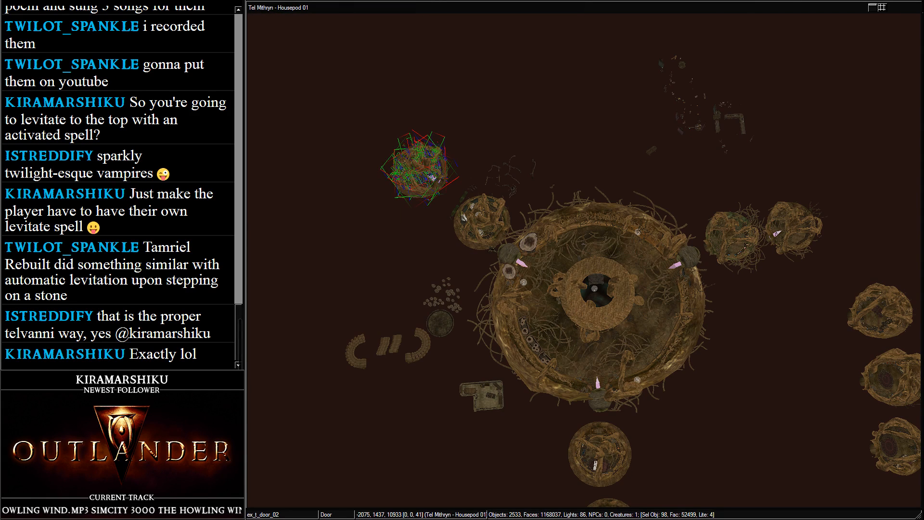
Widen the cell name column and rename the Tel Mithryn - Housepod 01 cell to "Tel Mithryn - Main Tower"
left_click(872, 7)
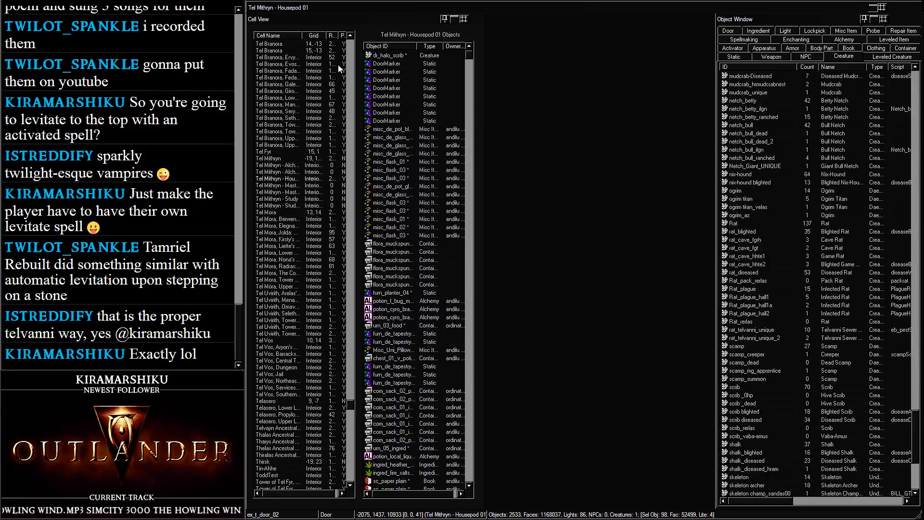
left_click_drag(303, 35, 331, 36)
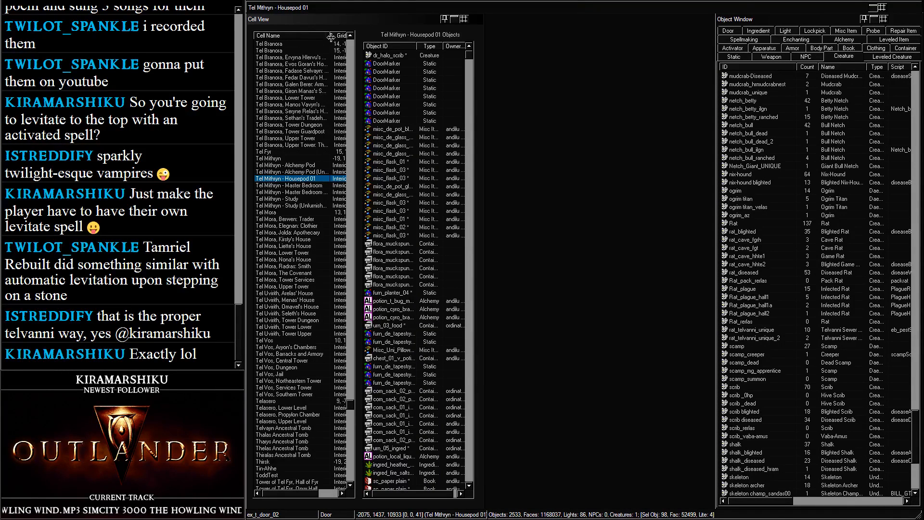
left_click(304, 178)
key("End")
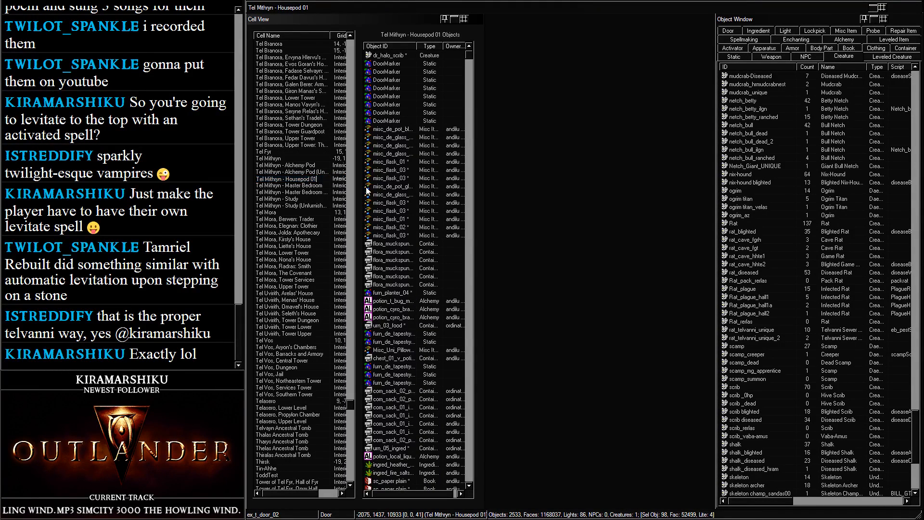
key("ctrl+shift+Left")
key("ctrl+shift+Left")
type("Ma")
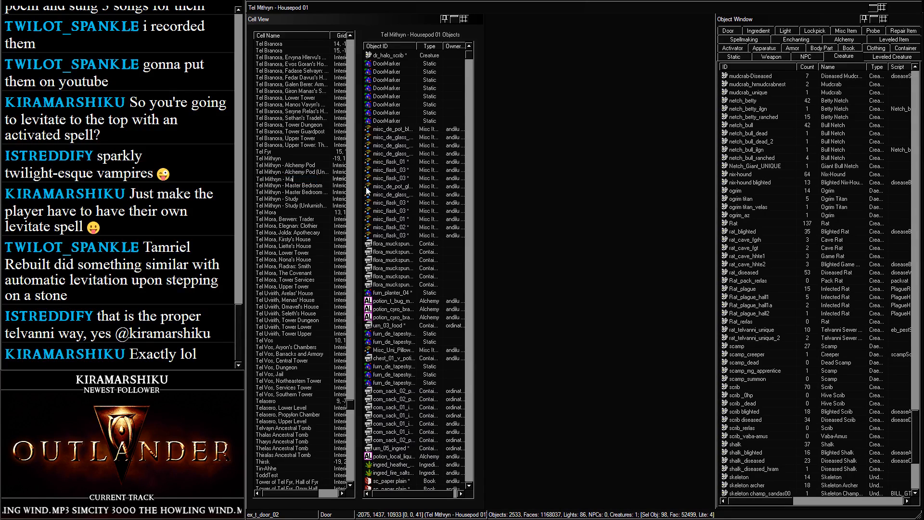
type("in Tower")
key("Return")
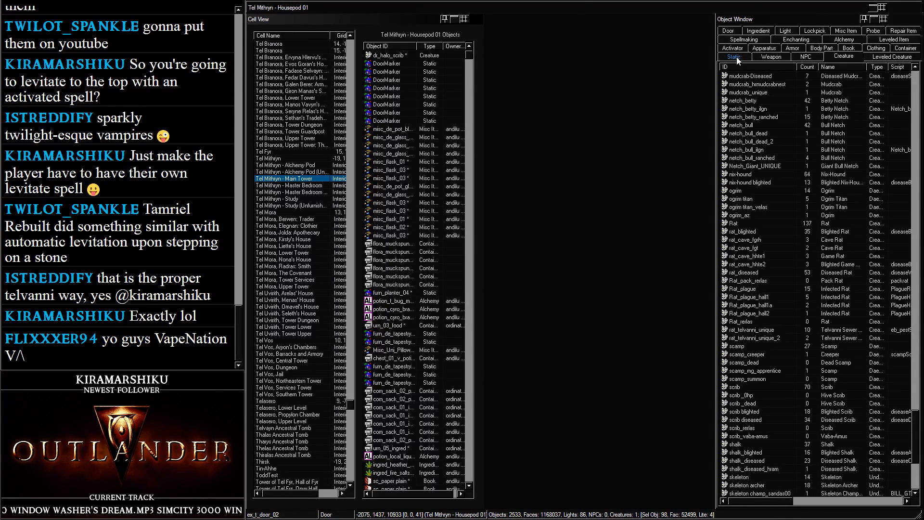
Load the Tel Mithryn - Main Tower cell for editing and keep the cell list visible beside the rendered view
scroll(339, 153, "down", 5)
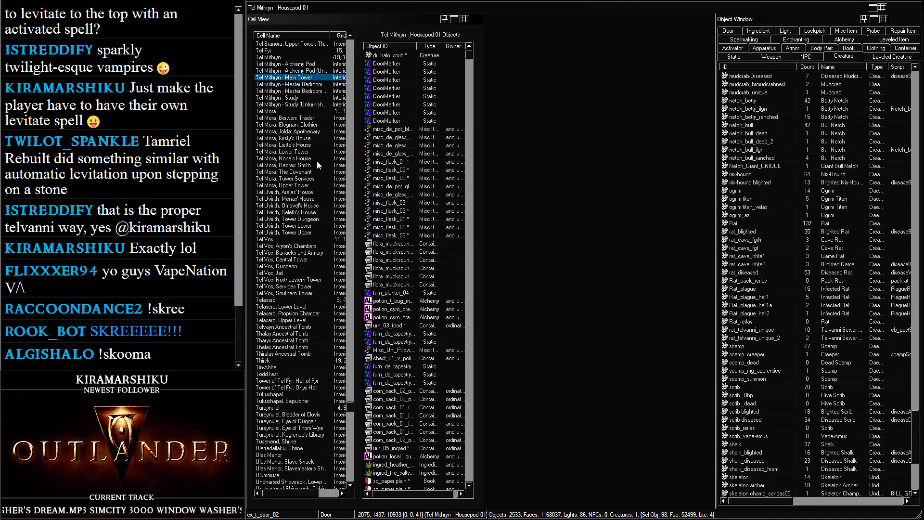
double_click(297, 79)
left_click(872, 7)
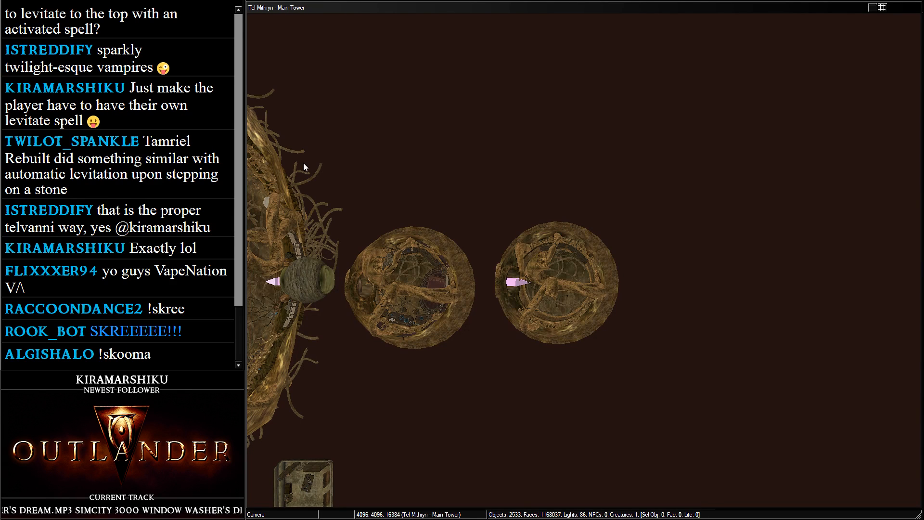
middle_click_drag(303, 163, 330, 103, "shift")
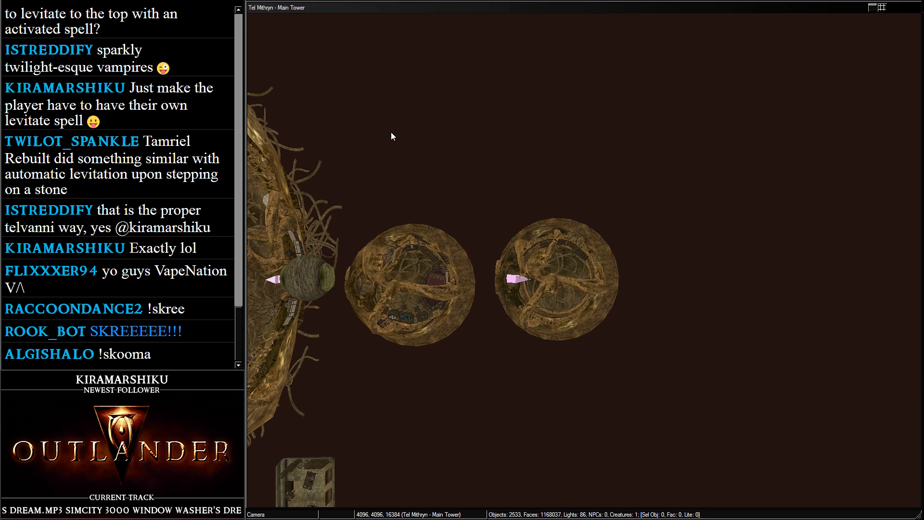
key("alt+Tab")
left_click(446, 20)
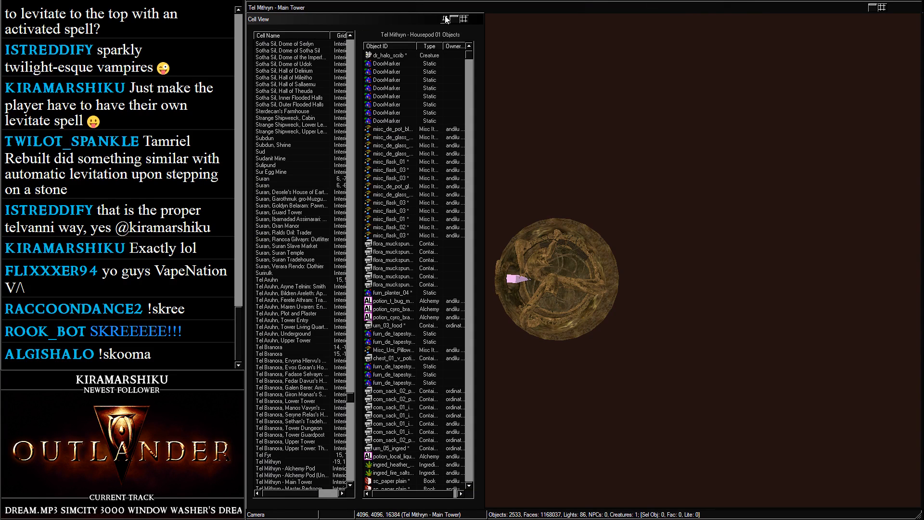
Select the whole furnished bedroom pod next to the tower and cut it out of the Main Tower cell
left_click(574, 231)
middle_click_drag(625, 208, 731, 197)
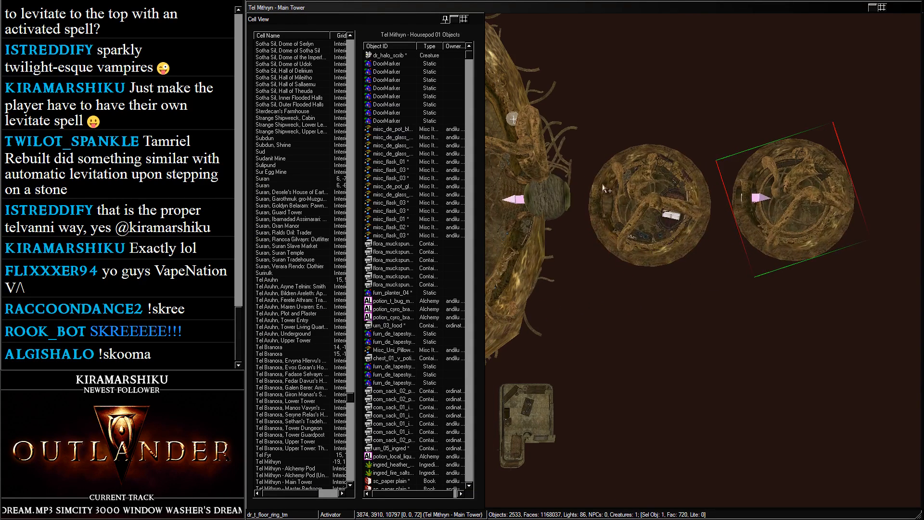
scroll(732, 198, "up", 3)
left_click_drag(569, 59, 787, 302)
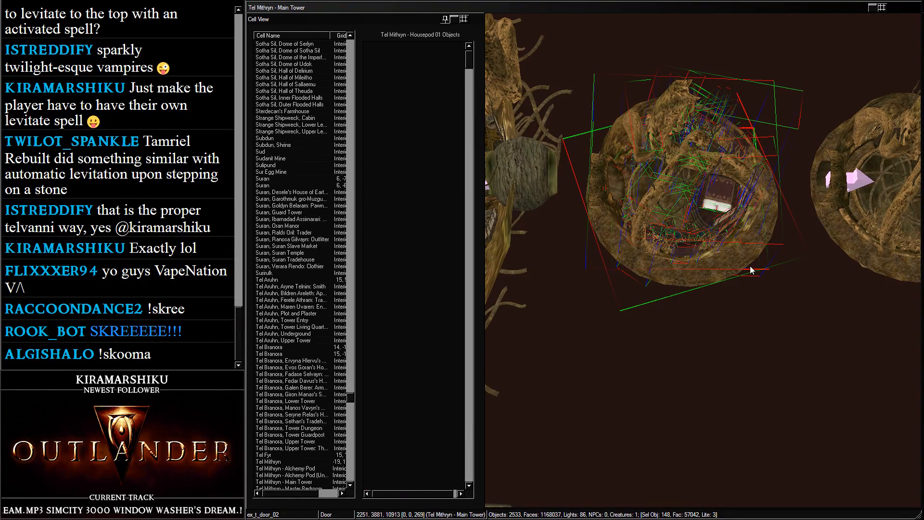
key("Delete")
Load the Tel Mithryn - Master Bedroom cell and paste the furnished bedroom pod into it
left_click(312, 206)
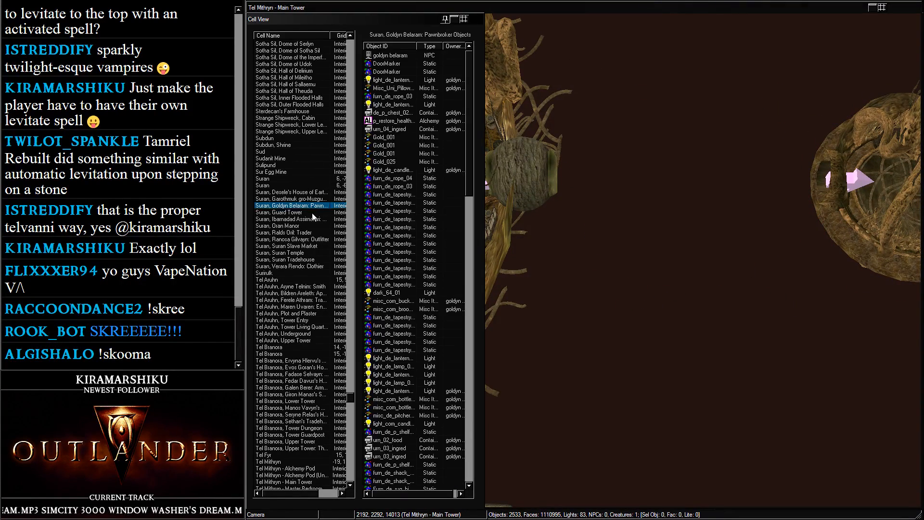
scroll(312, 216, "down", 18)
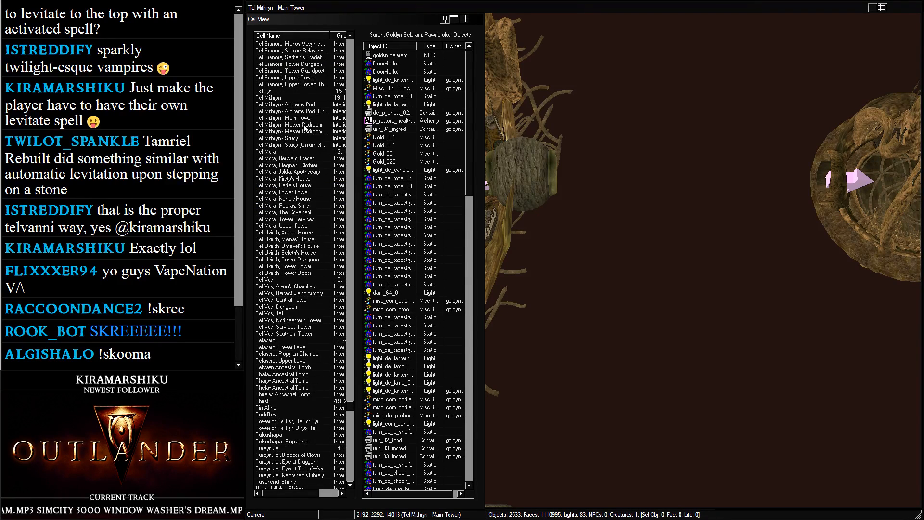
scroll(308, 145, "up", 2)
left_click(314, 171)
double_click(313, 165)
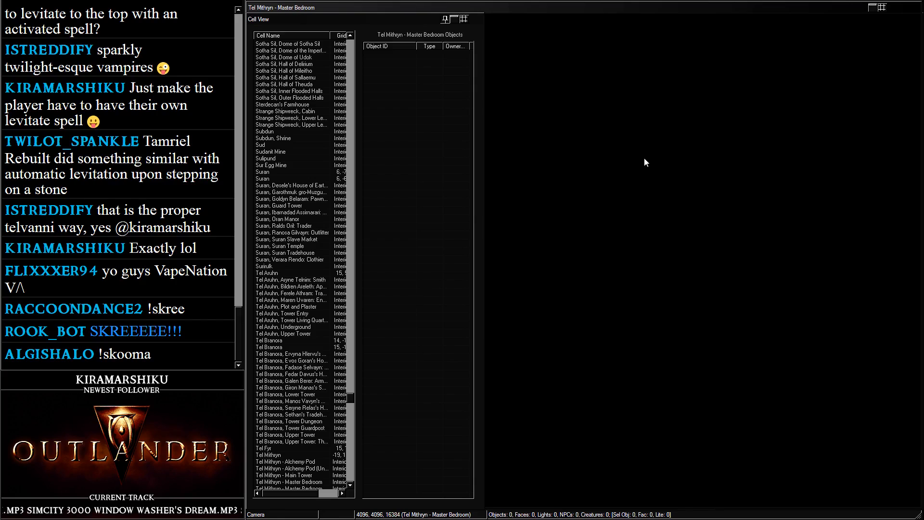
key("ctrl+v")
Lower the pasted bedroom pod to a height of about 5036 and check it from the side
scroll(625, 226, "down", 10)
scroll(594, 254, "down", 10)
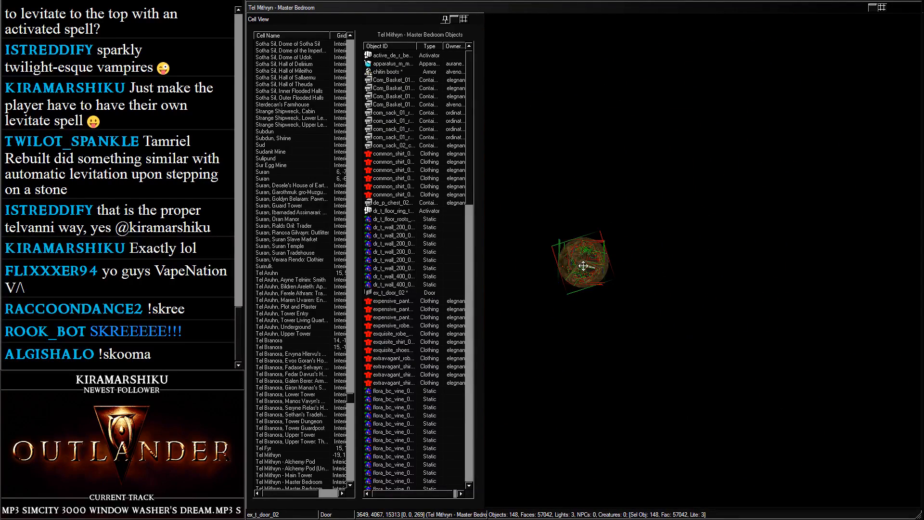
scroll(580, 284, "up", 5)
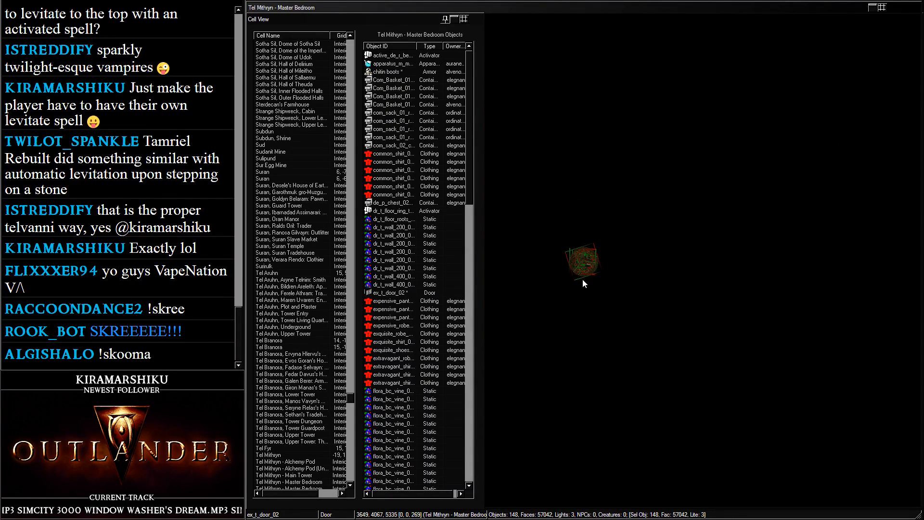
scroll(587, 303, "down", 2)
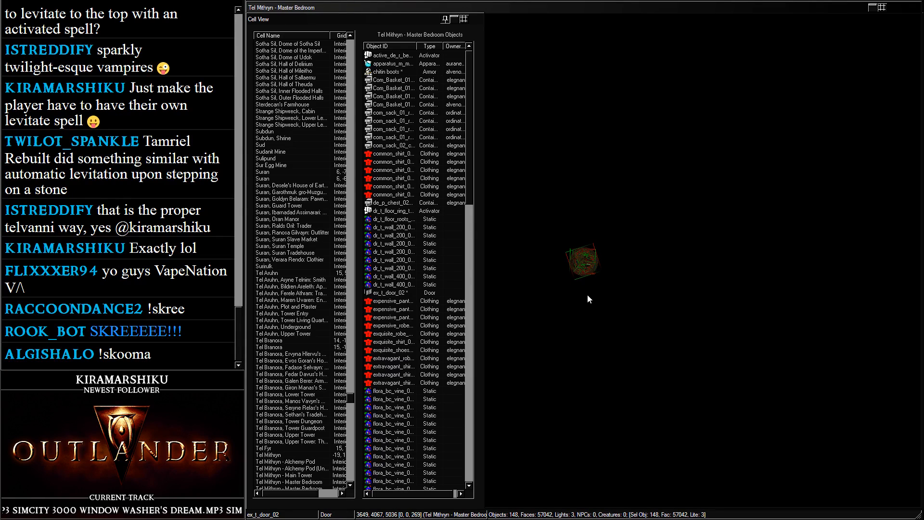
scroll(577, 281, "up", 8)
middle_click_drag(577, 281, 583, 157, "shift")
Select the Tel Mithryn - Alchemy Pod cell to show its objects
double_click(291, 374)
scroll(296, 347, "down", 11)
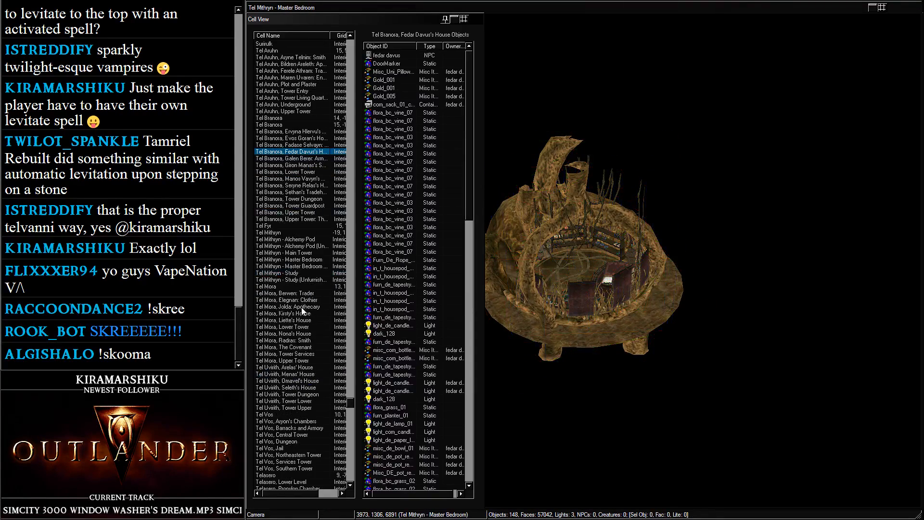
double_click(313, 240)
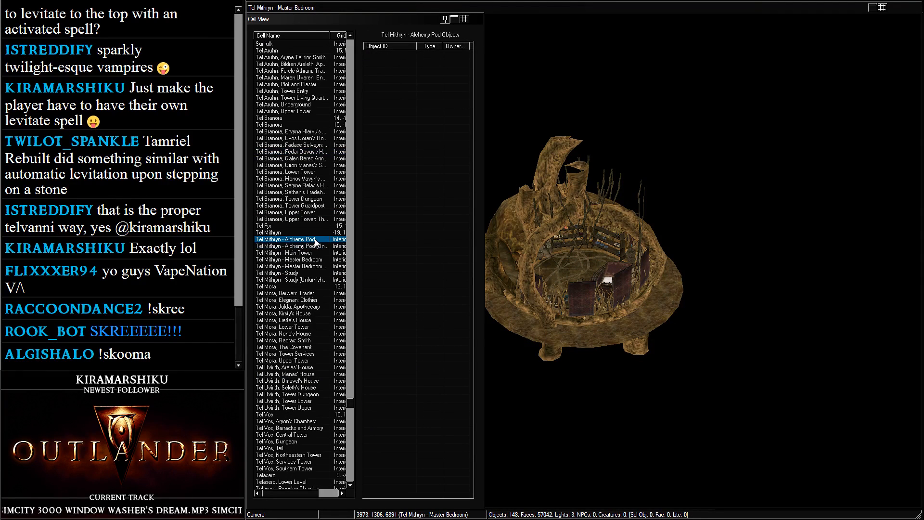
Load the Tel Mithryn - Main Tower cell and select the housepod pole at the furnished study pod beside the tower
double_click(308, 253)
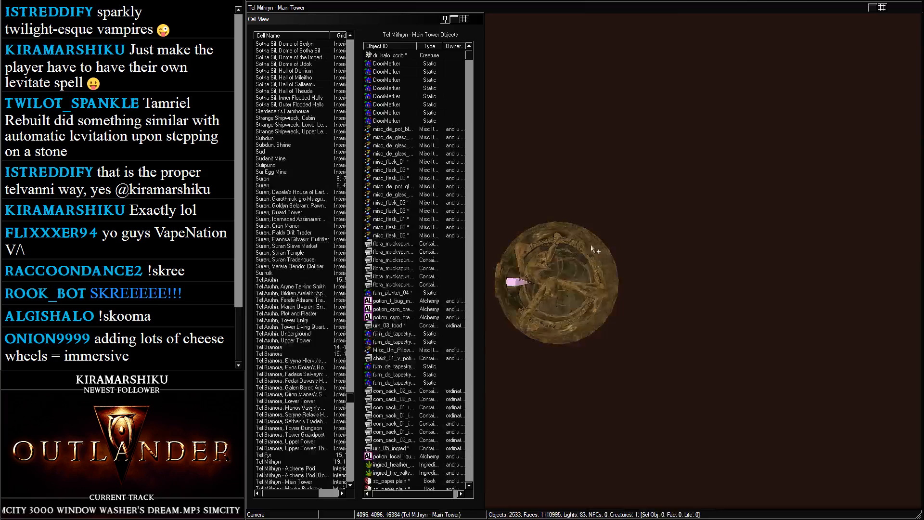
left_click(567, 269)
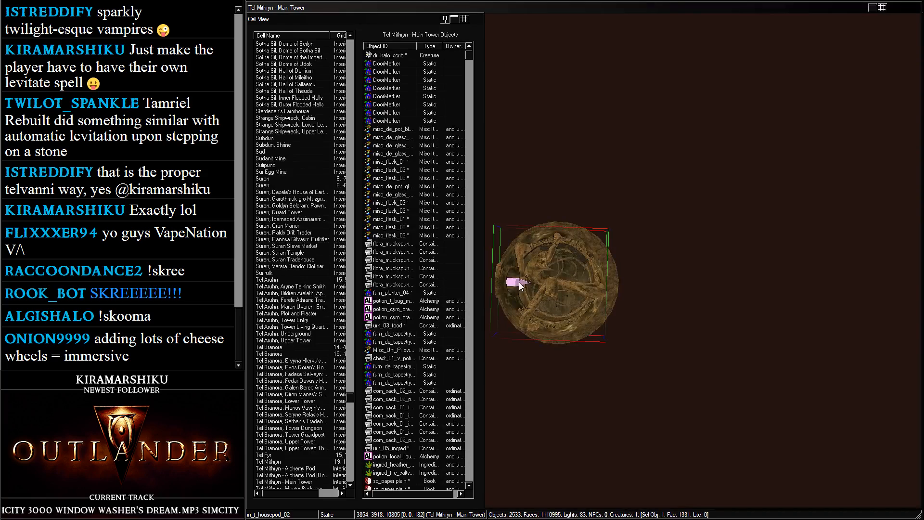
middle_click_drag(559, 292, 672, 154)
scroll(639, 218, "down", 2)
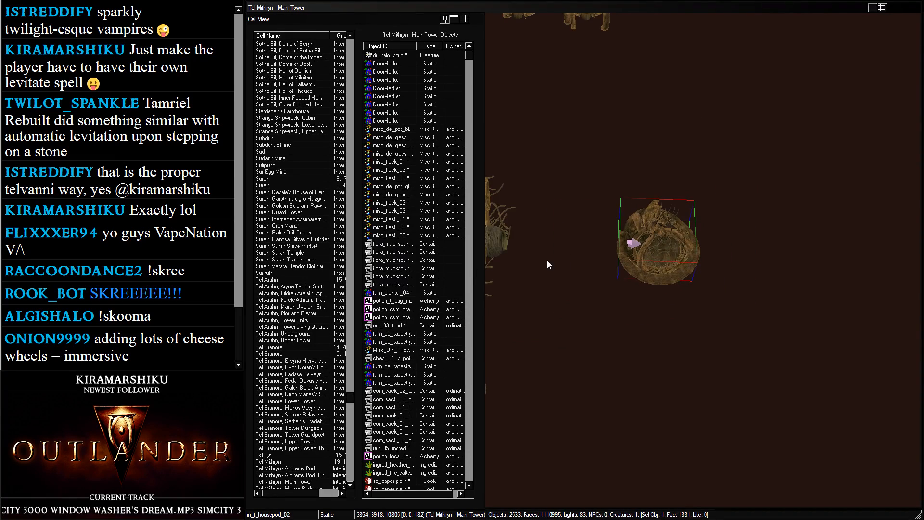
scroll(659, 212, "down", 2)
middle_click_drag(547, 262, 724, 305)
scroll(670, 215, "up", 2)
left_click(678, 213)
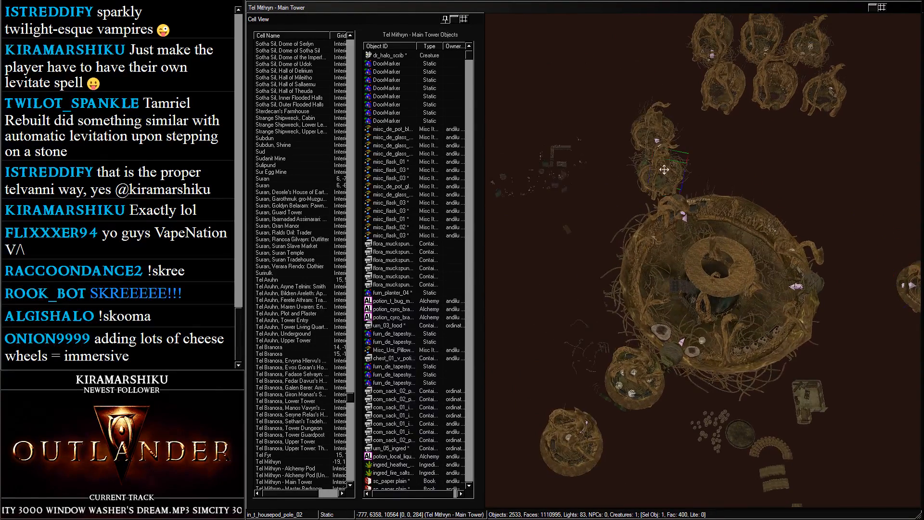
Select all objects of the furnished study pod nearest the tower and cut them out of the Main Tower cell
scroll(649, 168, "up", 3)
middle_click_drag(678, 213, 621, 265, "shift")
scroll(727, 231, "up", 3)
scroll(625, 240, "up", 2)
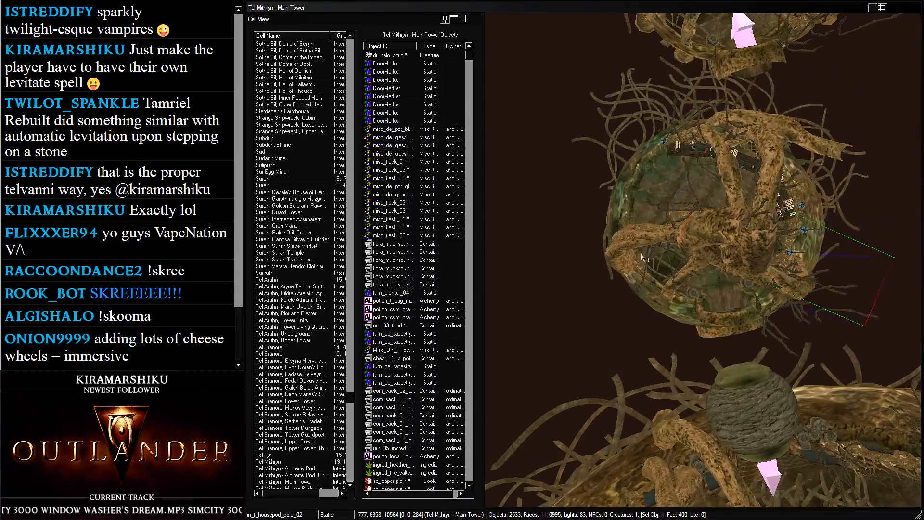
middle_click_drag(633, 207, 603, 202)
scroll(602, 202, "up", 2)
scroll(637, 194, "down", 4)
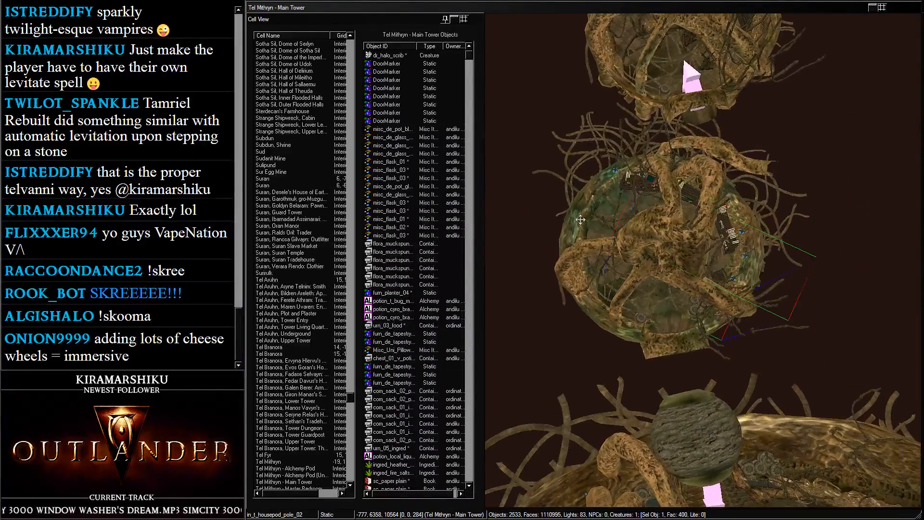
left_click_drag(529, 138, 791, 357)
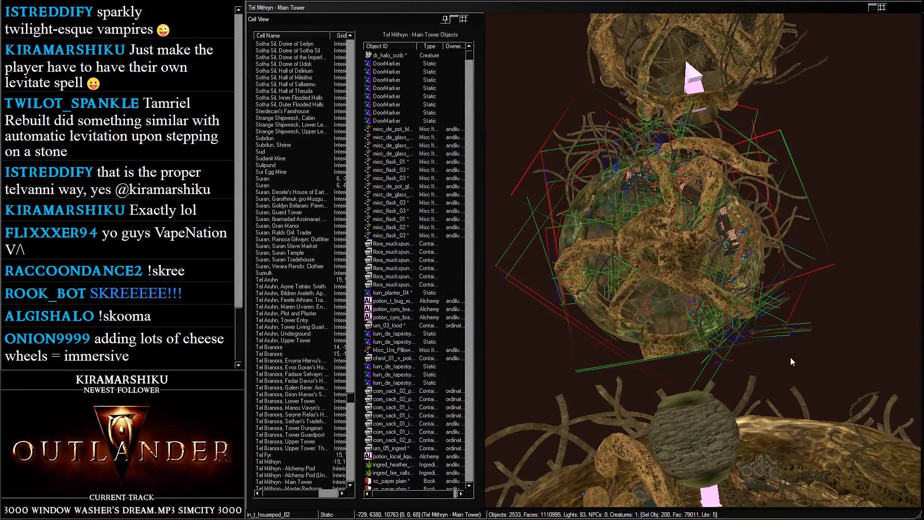
key("Delete")
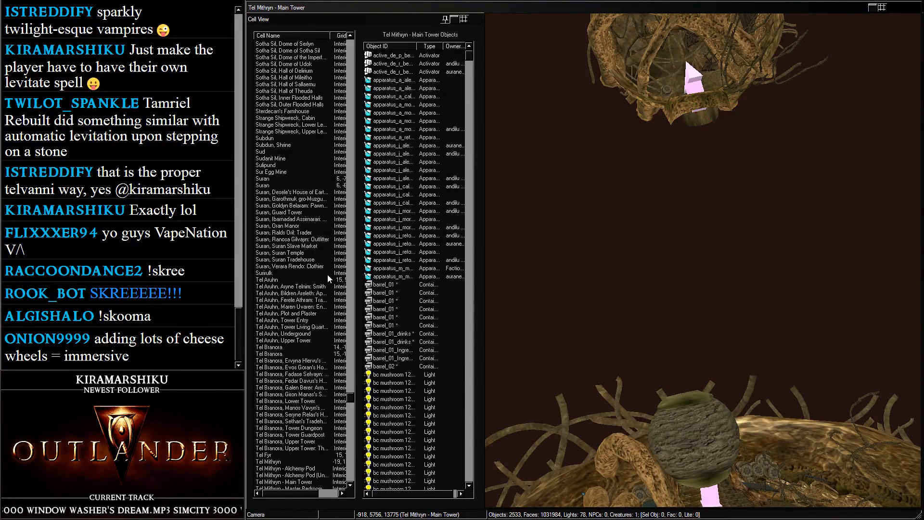
Load the Tel Mithryn - Study cell and paste the furnished study pod into it
scroll(325, 287, "down", 11)
scroll(324, 288, "down", 1)
double_click(304, 260)
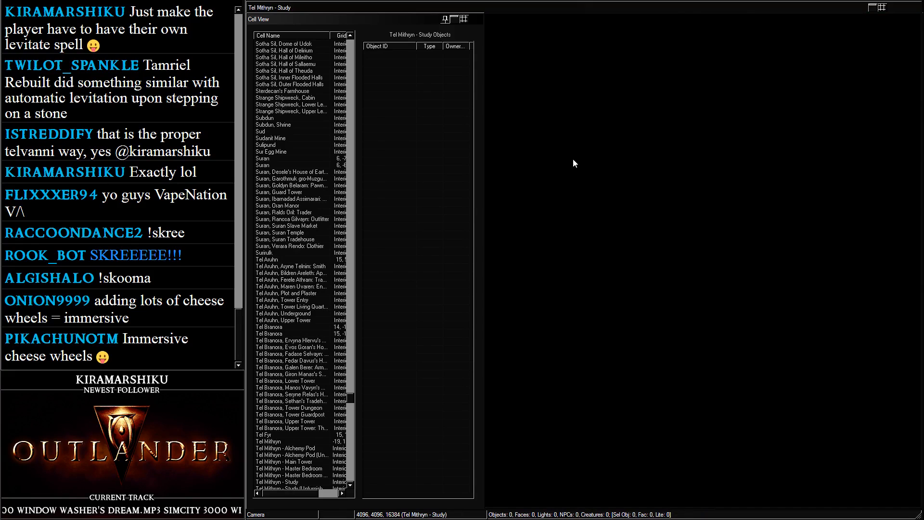
Lower the pasted study pod to a height of about 4033
scroll(615, 348, "down", 10)
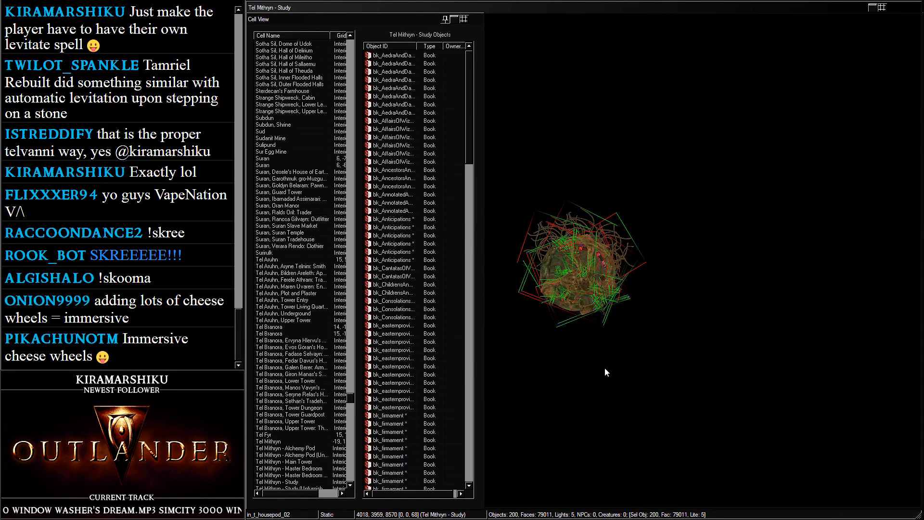
scroll(607, 406, "up", 5)
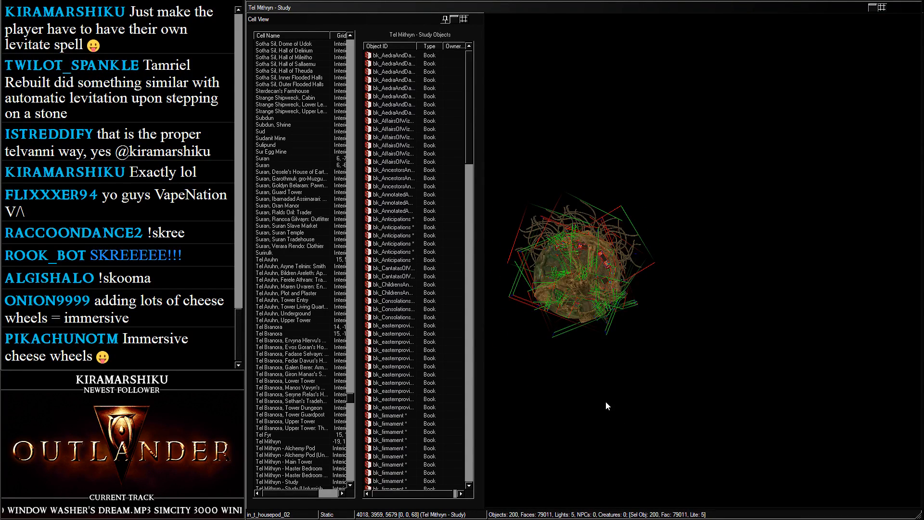
middle_click_drag(607, 407, 644, 379)
left_click_drag(652, 217, 669, 339)
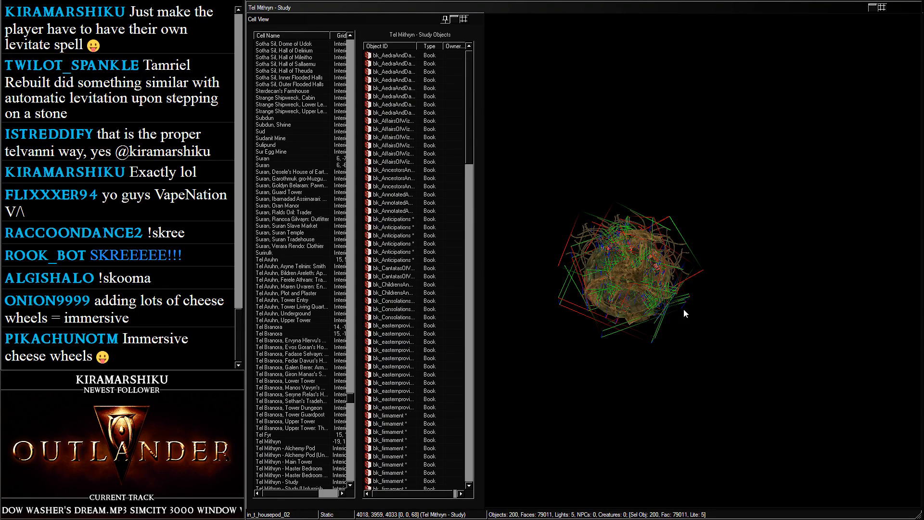
scroll(333, 308, "down", 9)
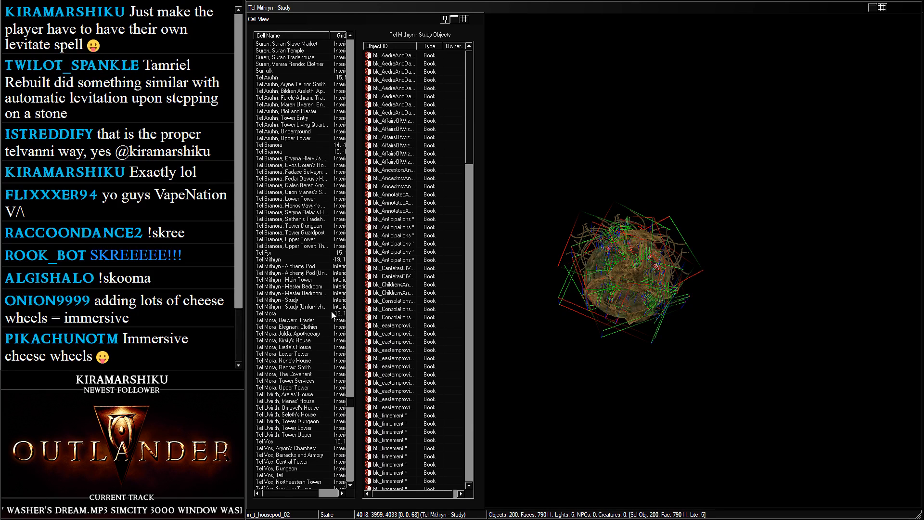
scroll(332, 316, "up", 1)
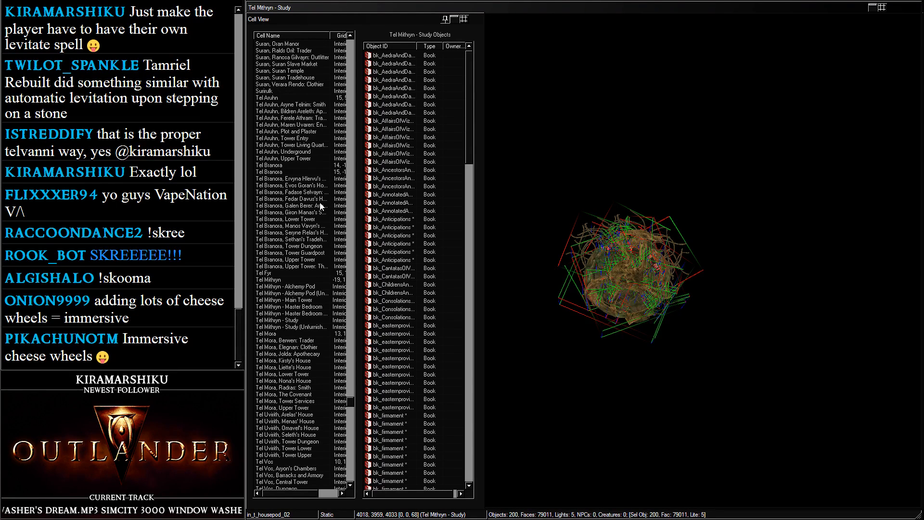
scroll(330, 221, "down", 3)
scroll(330, 221, "up", 3)
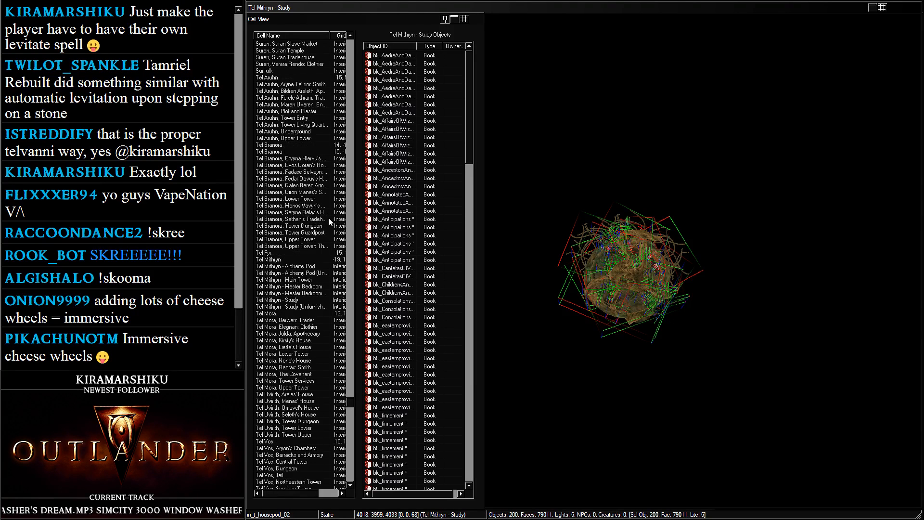
left_click(320, 177)
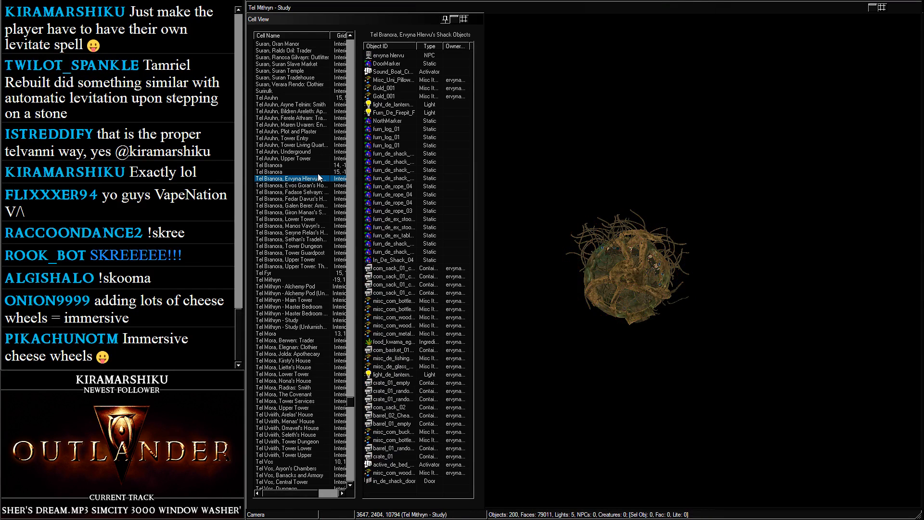
left_click(309, 172)
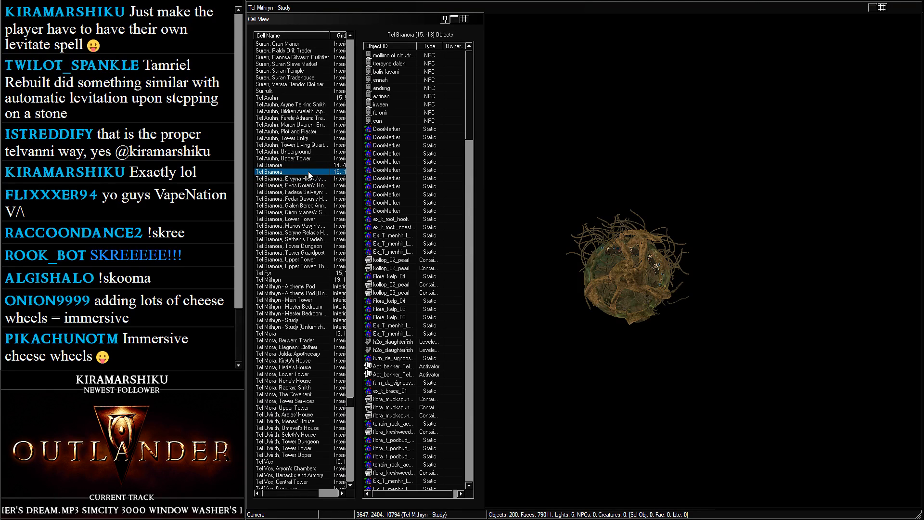
Load the Tel Mithryn - Main Tower cell again
scroll(311, 184, "down", 4)
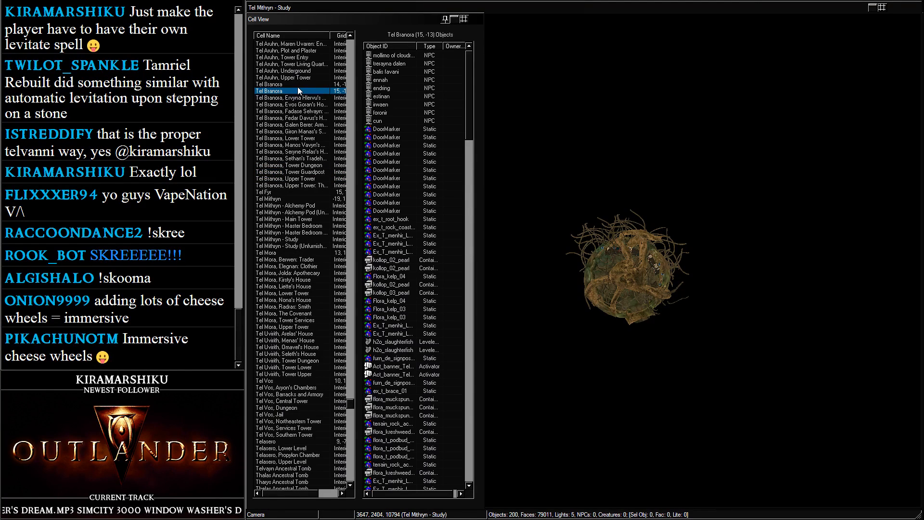
scroll(291, 193, "down", 5)
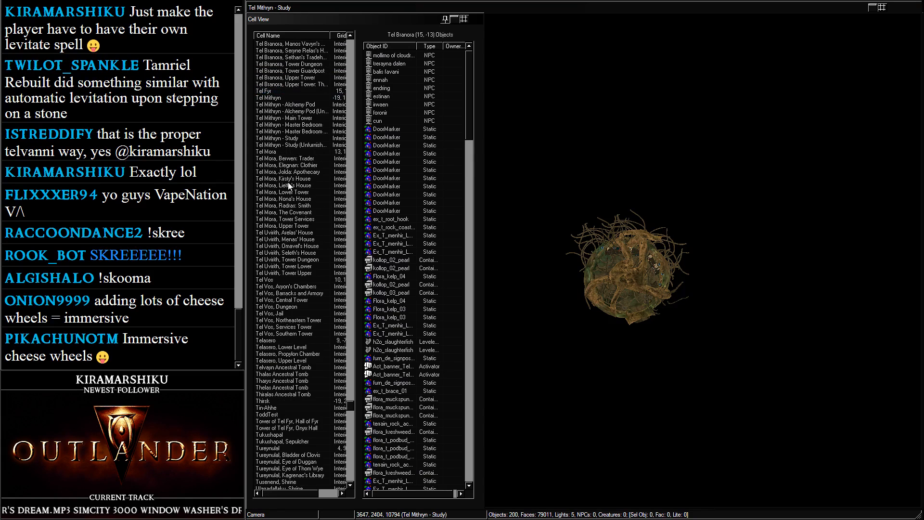
left_click(302, 119)
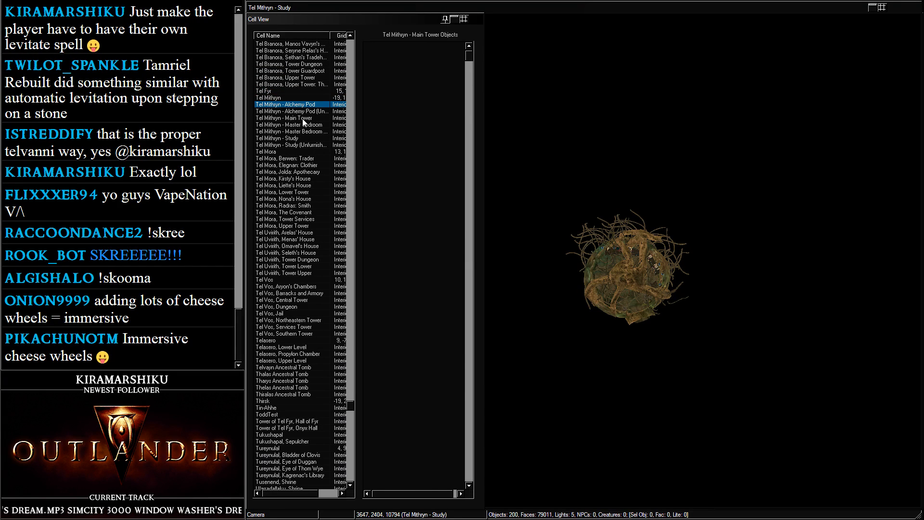
double_click(302, 118)
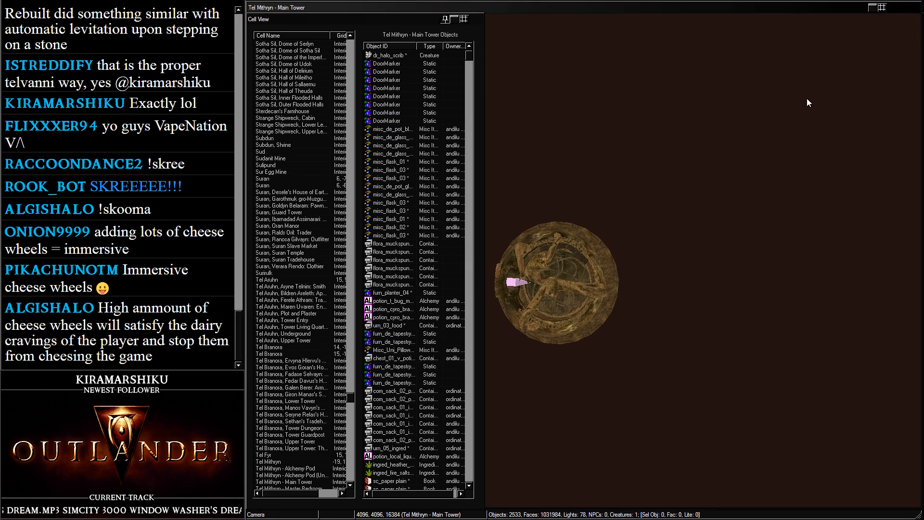
Select the whole furnished alchemy pod next to the tower, including its tapestries, and cut it out of the Main Tower cell
left_click(562, 240)
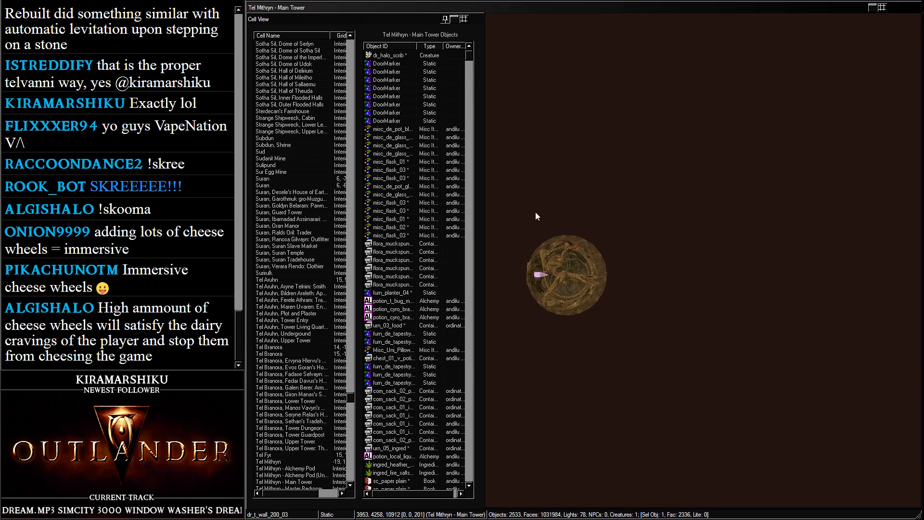
scroll(535, 212, "up", 10)
scroll(715, 199, "up", 10)
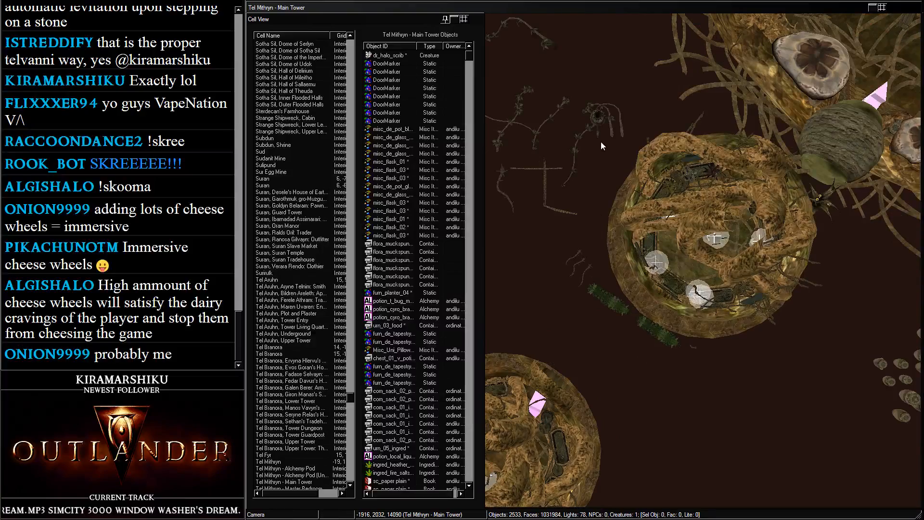
left_click_drag(601, 141, 806, 341)
mouse_move(805, 341)
middle_mouse_down()
mouse_move(742, 322)
mouse_move(724, 349)
middle_mouse_up()
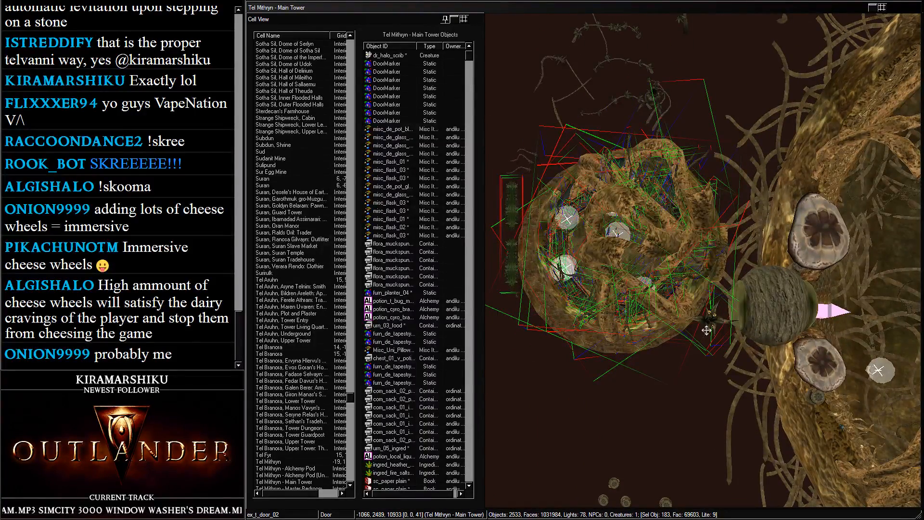
key("Delete")
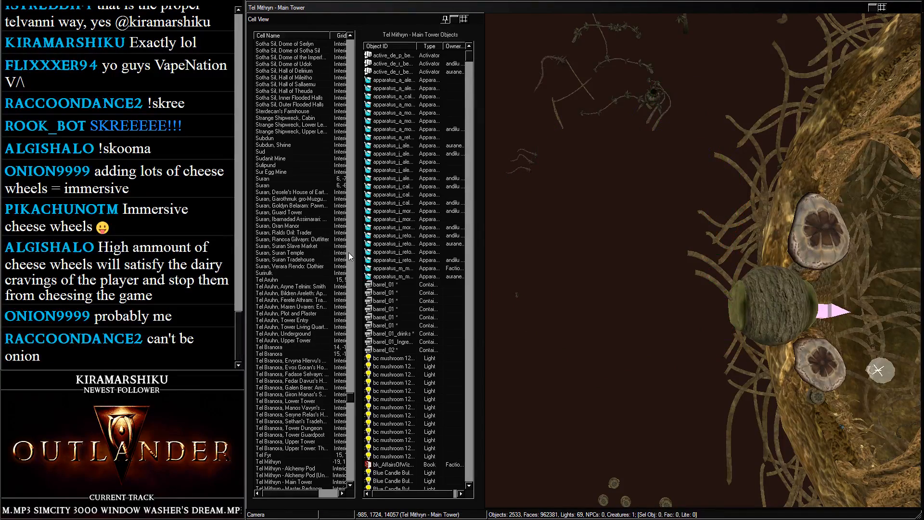
Load the Tel Mithryn - Alchemy Pod cell and paste the furnished alchemy pod into it
scroll(270, 217, "down", 10)
scroll(296, 243, "down", 5)
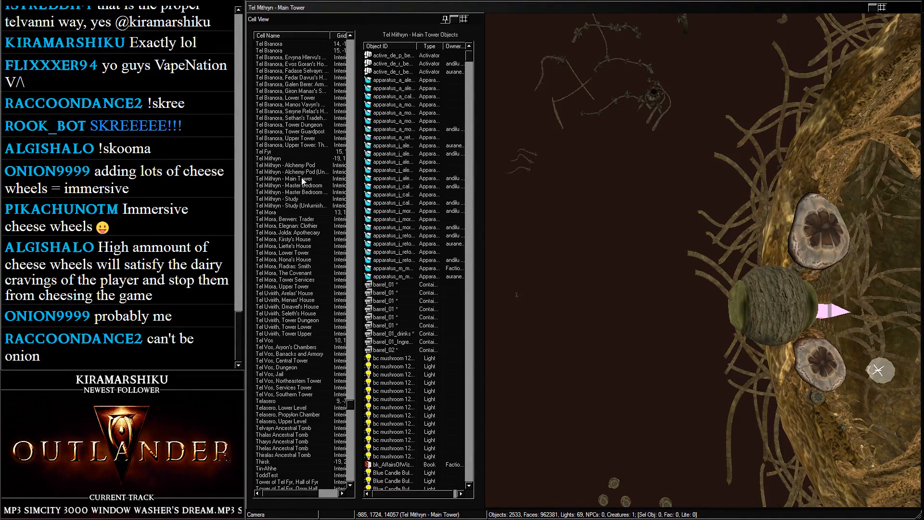
double_click(307, 166)
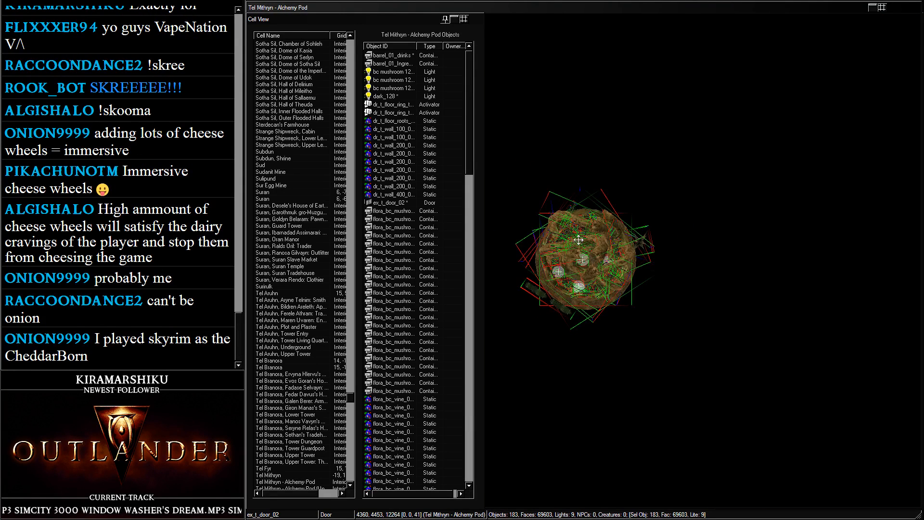
Lower the pasted alchemy pod to a height of about 4195 and look into its interior
scroll(578, 240, "down", 5)
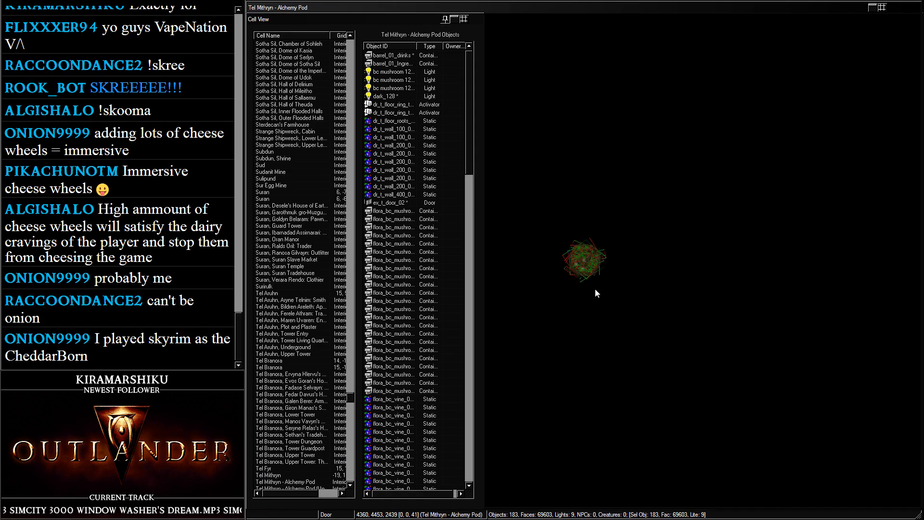
scroll(598, 302, "up", 2)
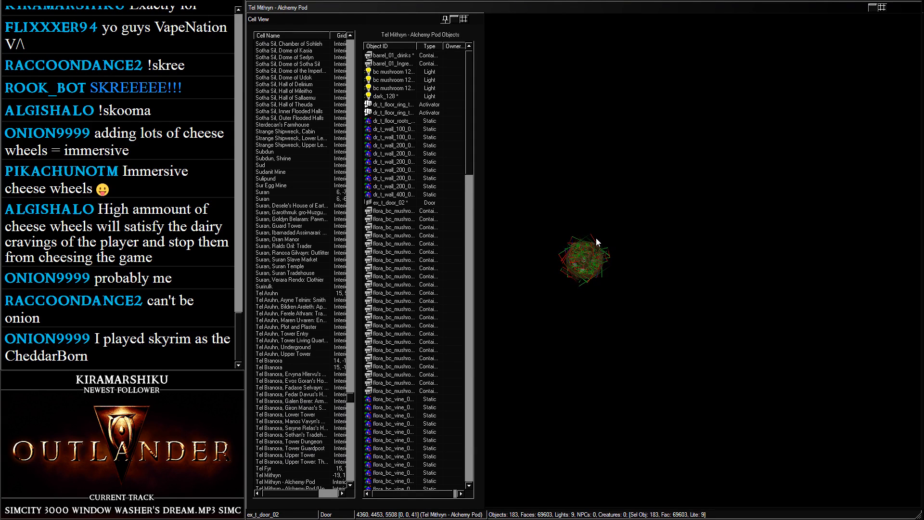
scroll(602, 260, "down", 2)
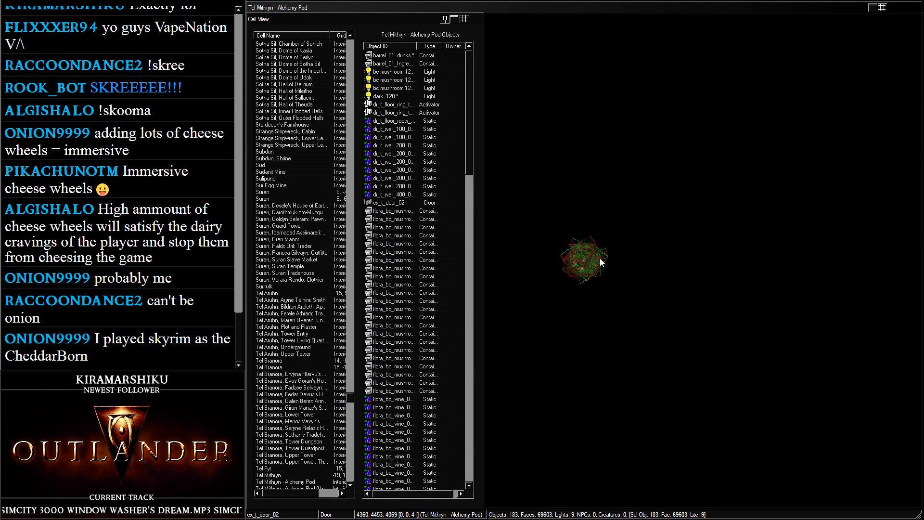
key("c")
key("shift")
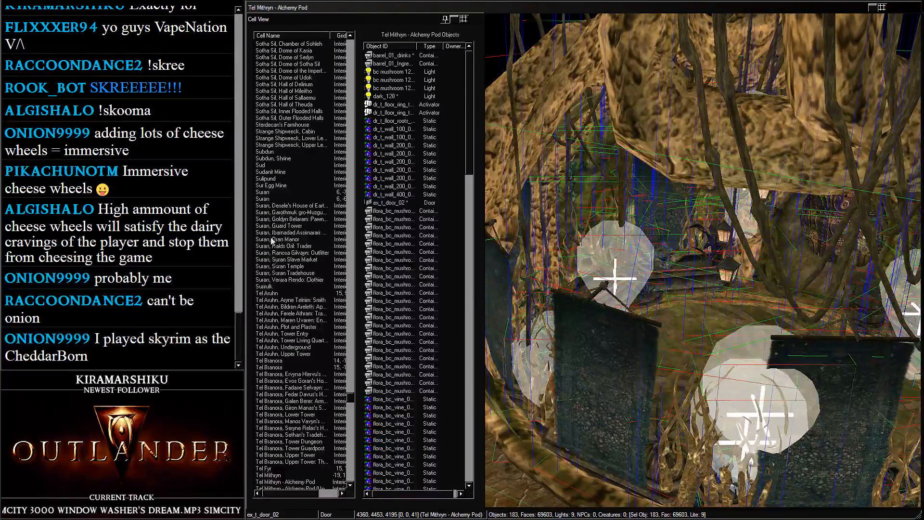
Return to the Tel Mithryn - Main Tower cell to fetch the next pod
scroll(304, 258, "down", 14)
left_click(296, 212)
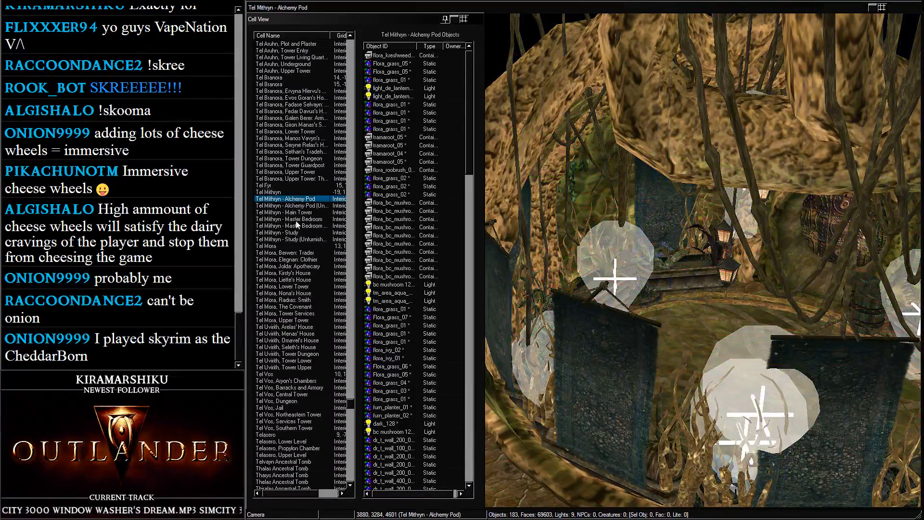
double_click(296, 213)
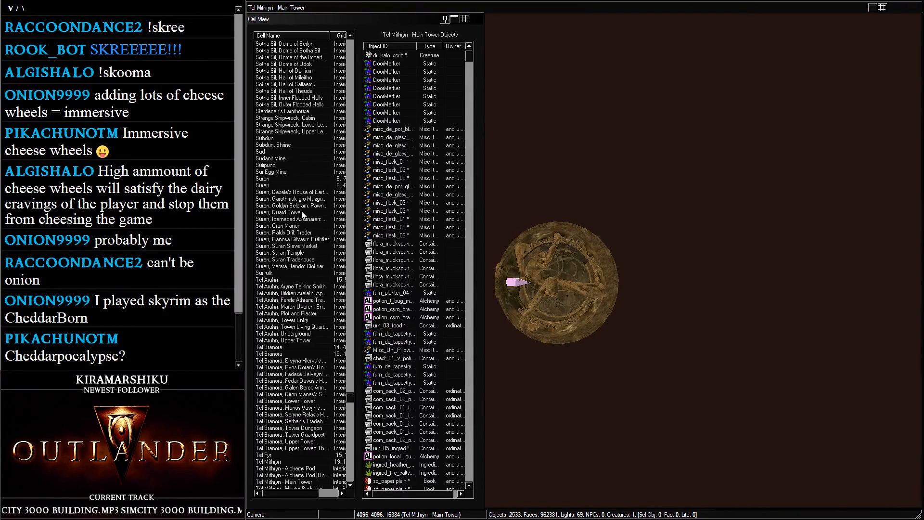
Select the whole unfurnished study pod in the Main Tower cell and move it closer to the tower, to about -567, 6100
left_click(574, 257)
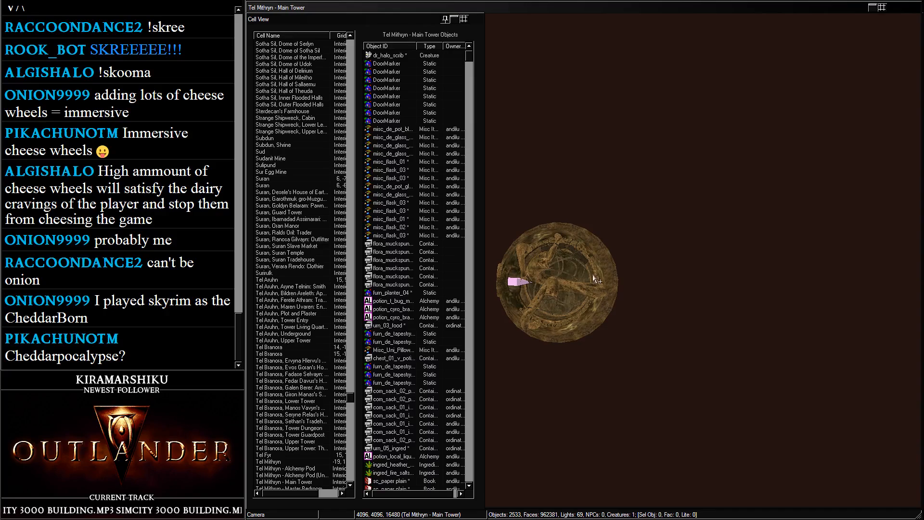
key("t")
middle_click_drag(653, 318, 878, 166)
scroll(735, 188, "down", 5)
middle_click_drag(735, 188, 694, 484)
scroll(693, 233, "up", 3)
middle_click_drag(608, 228, 611, 204)
left_click_drag(572, 160, 668, 242)
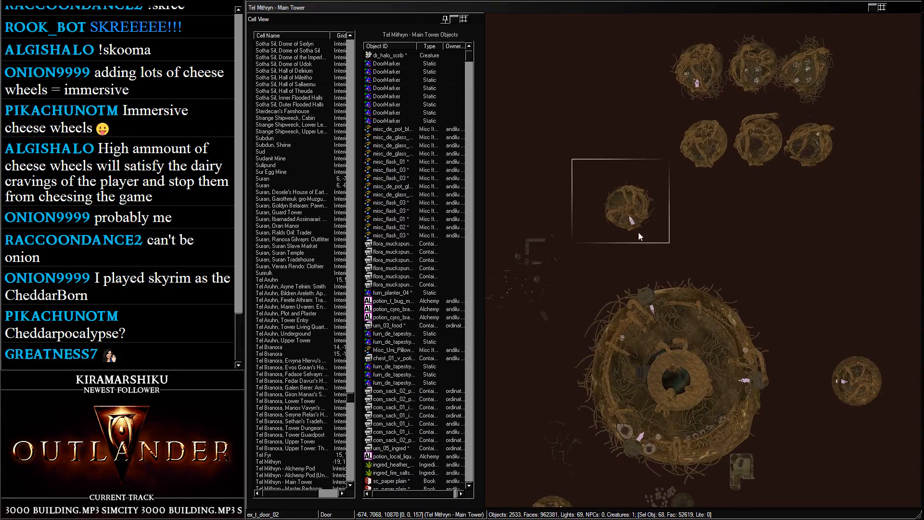
scroll(626, 204, "up", 4)
left_click_drag(626, 203, 655, 189)
scroll(669, 233, "up", 6)
middle_click_drag(686, 269, 665, 239)
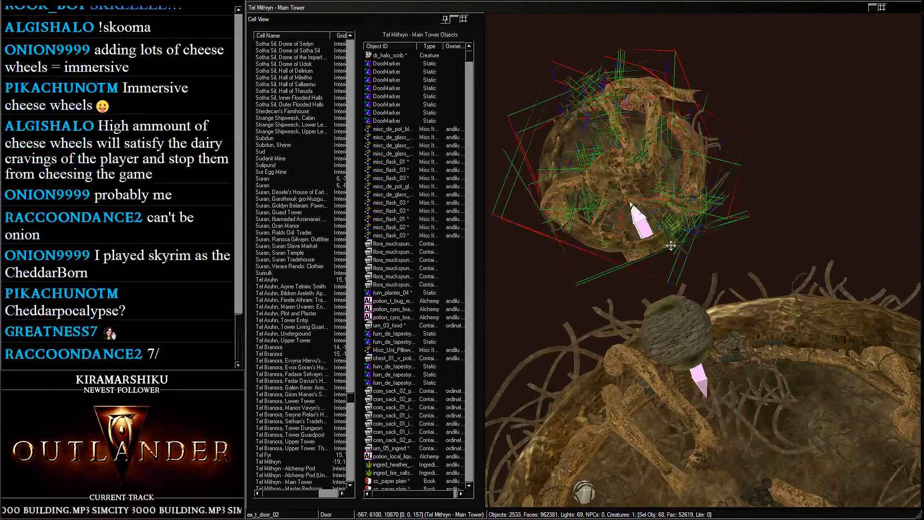
Move the door marker out of the unfurnished study pod toward the tower
left_click(724, 223)
left_click_drag(641, 222, 661, 293)
key("ctrl+z")
left_click(645, 228)
Select the unfurnished study pod without its door marker and cut it out of the Main Tower cell
left_click_drag(535, 56, 748, 251)
scroll(675, 217, "up", 5)
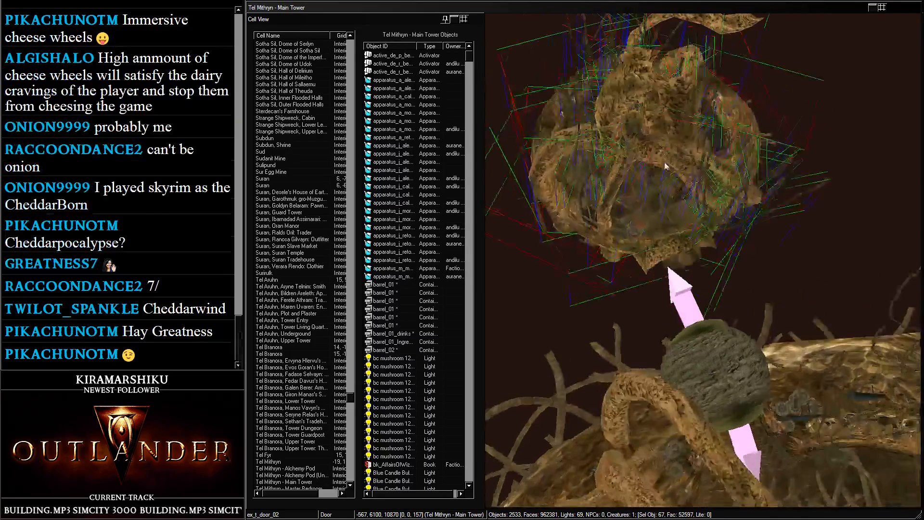
scroll(675, 218, "up", 5)
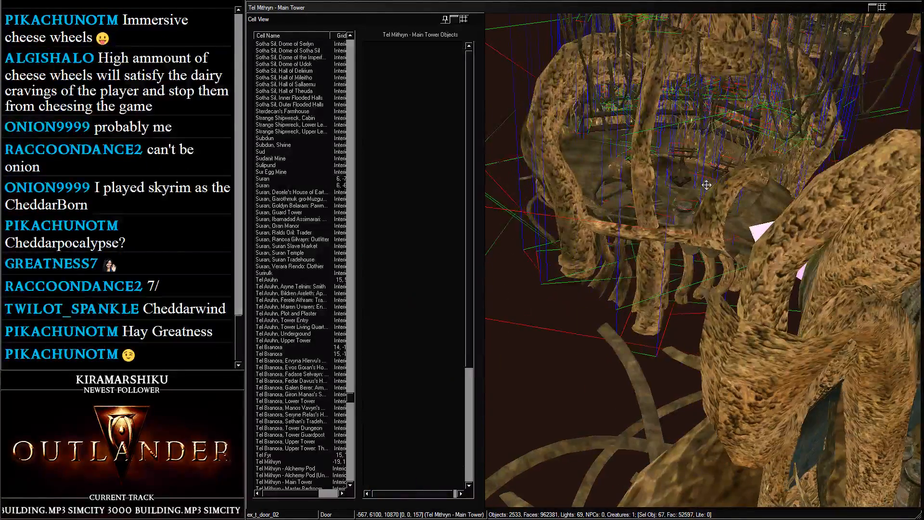
scroll(706, 185, "down", 5)
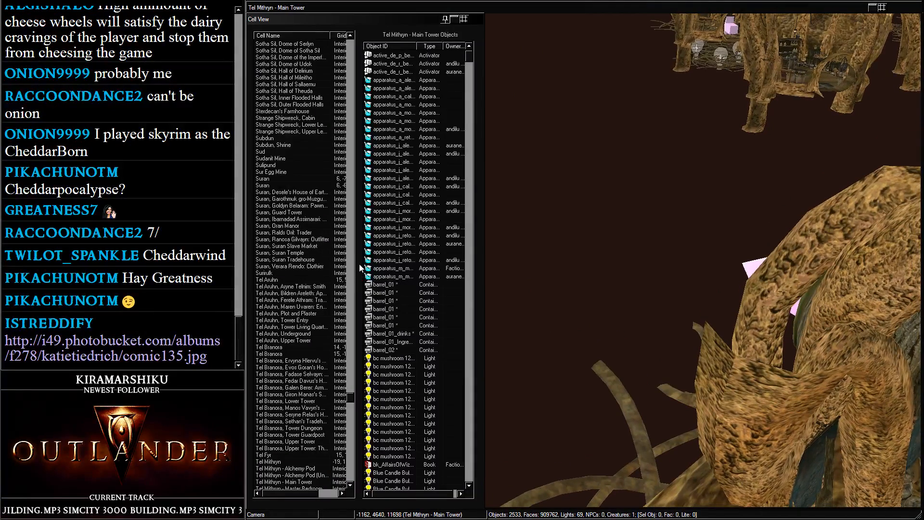
Load the Tel Mithryn - Study (Unfurnished) cell and paste the study pod into it
left_click(332, 273)
scroll(321, 308, "down", 13)
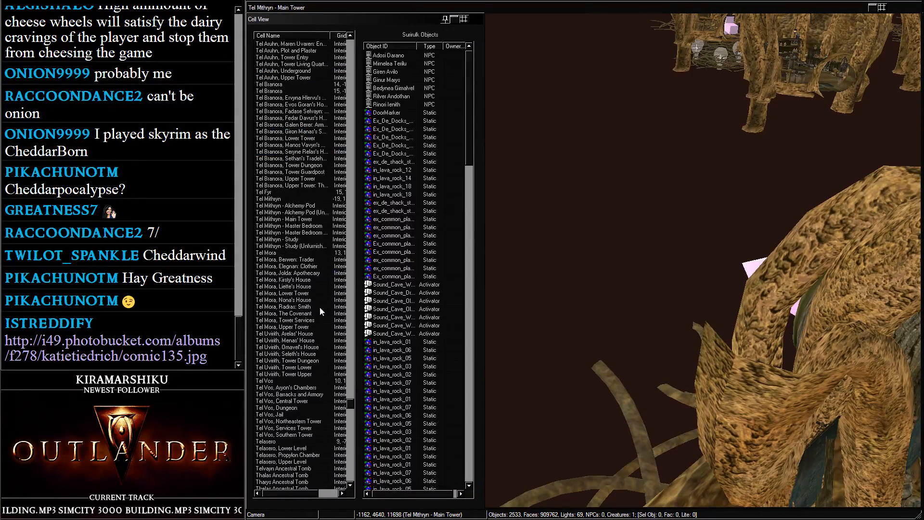
left_click(302, 246)
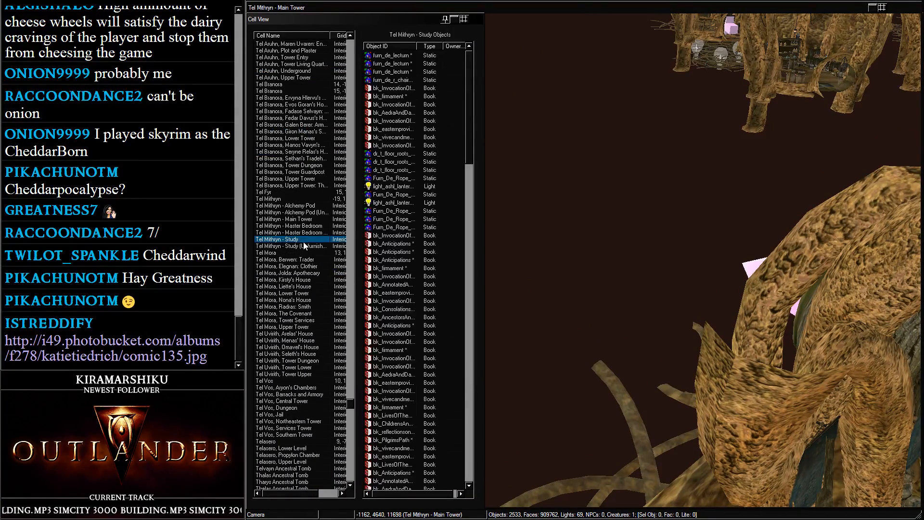
double_click(301, 248)
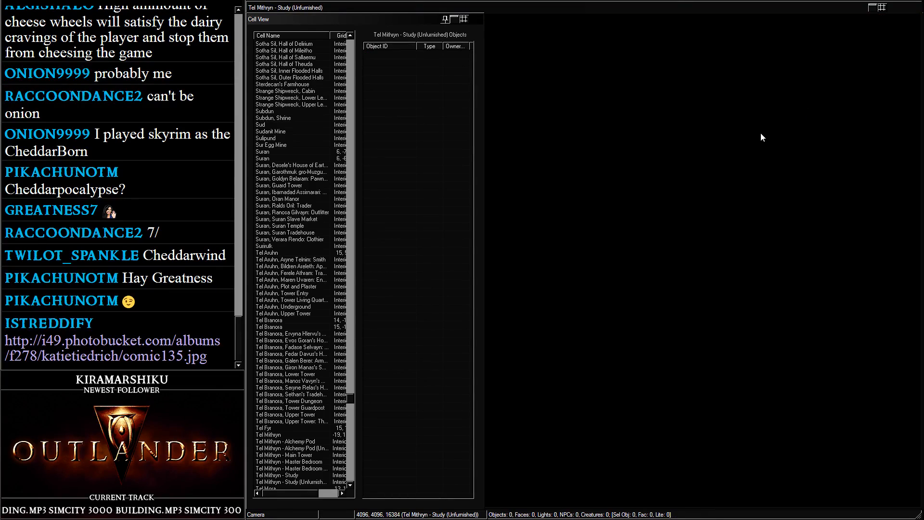
key("ctrl+v")
Lower the pasted study pod to a height of about 4355
scroll(585, 162, "down", 10)
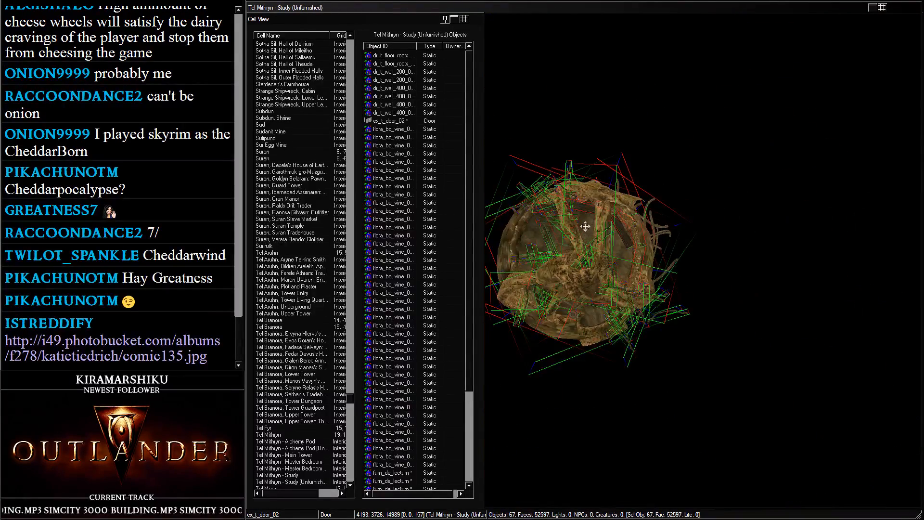
scroll(624, 473, "down", 8)
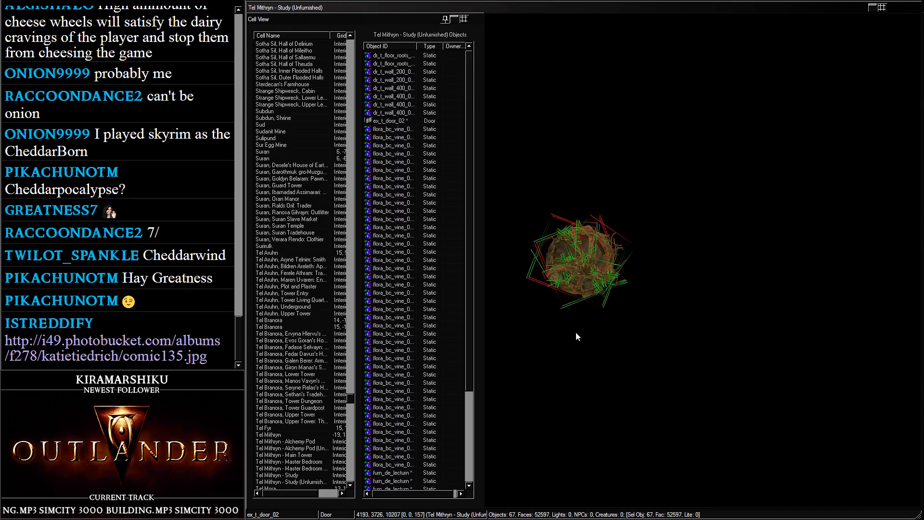
scroll(585, 439, "down", 4)
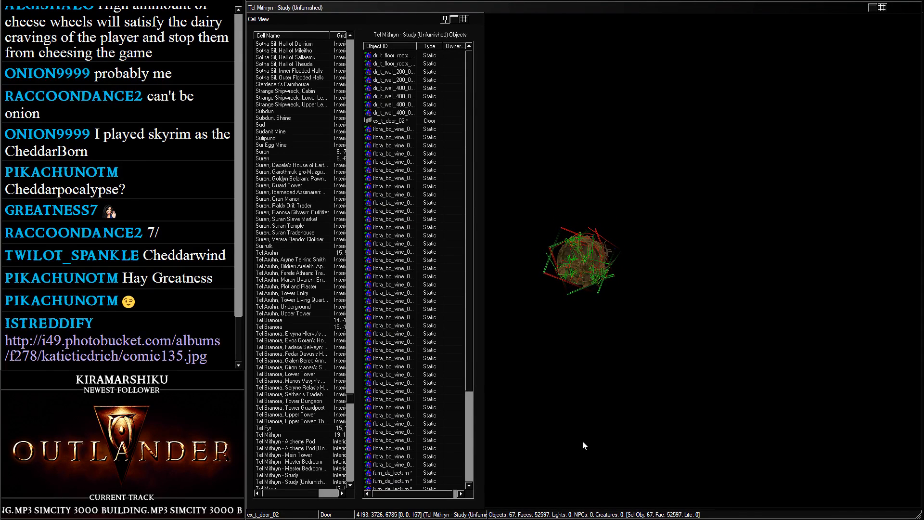
scroll(575, 250, "down", 5)
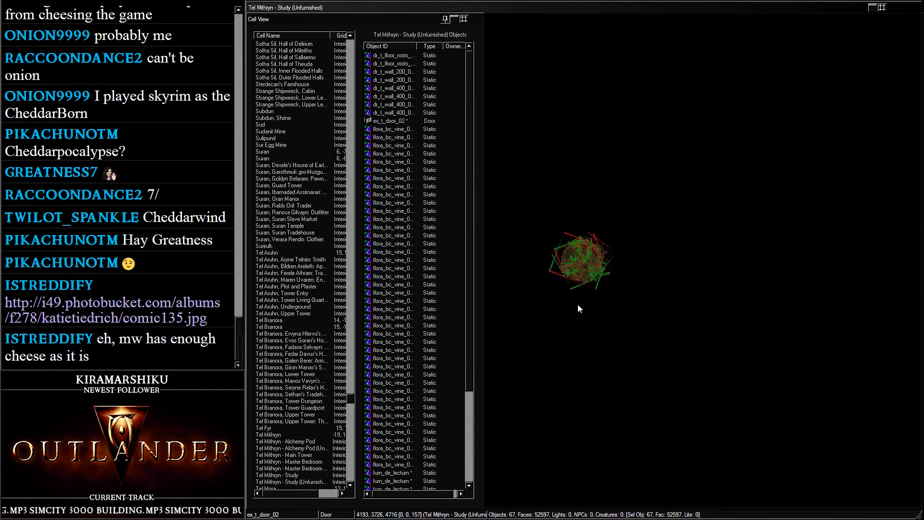
scroll(577, 317, "up", 3)
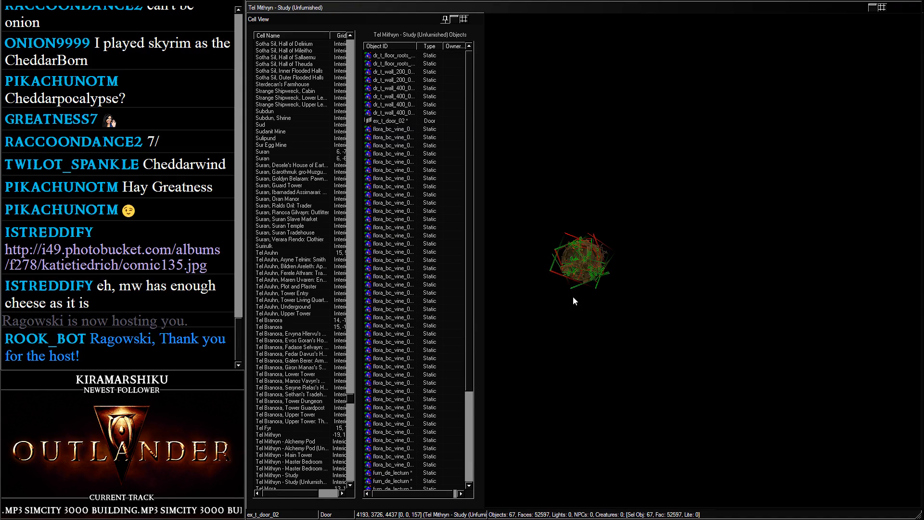
left_click_drag(575, 275, 783, 178)
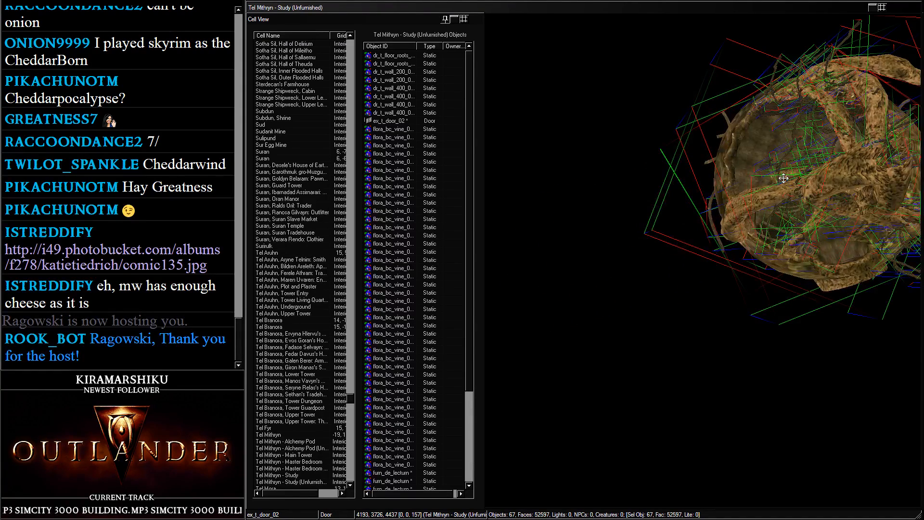
scroll(785, 182, "down", 2)
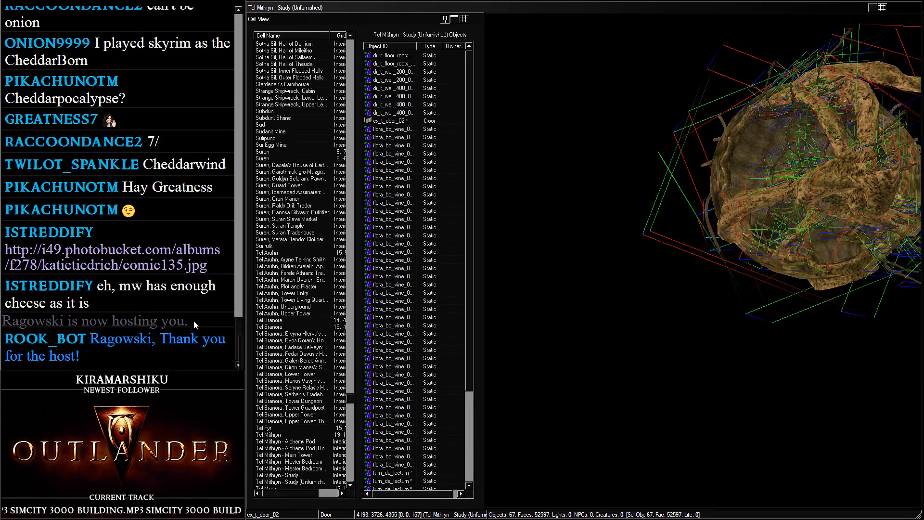
scroll(780, 264, "down", 5)
middle_click_drag(815, 270, 655, 282)
scroll(256, 260, "down", 1)
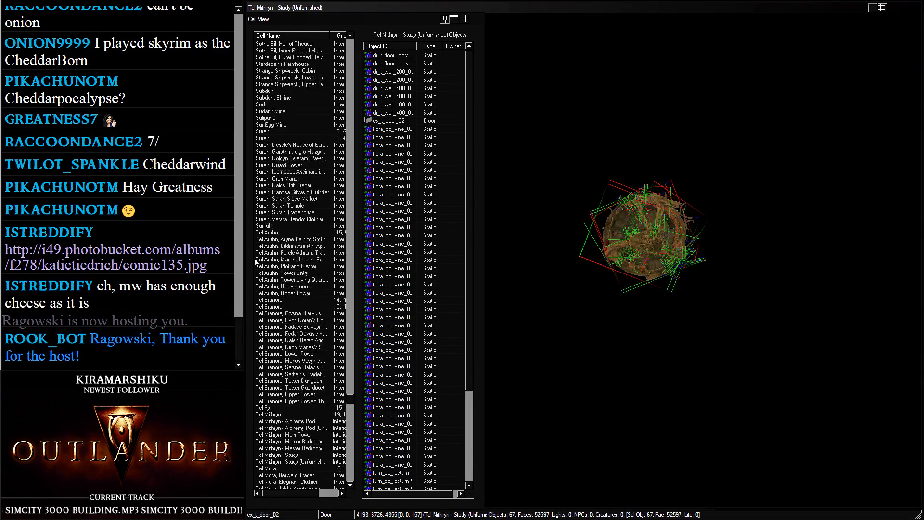
Load the Tel Mithryn - Main Tower cell again to fetch the unfurnished master bedroom pod
scroll(270, 250, "down", 9)
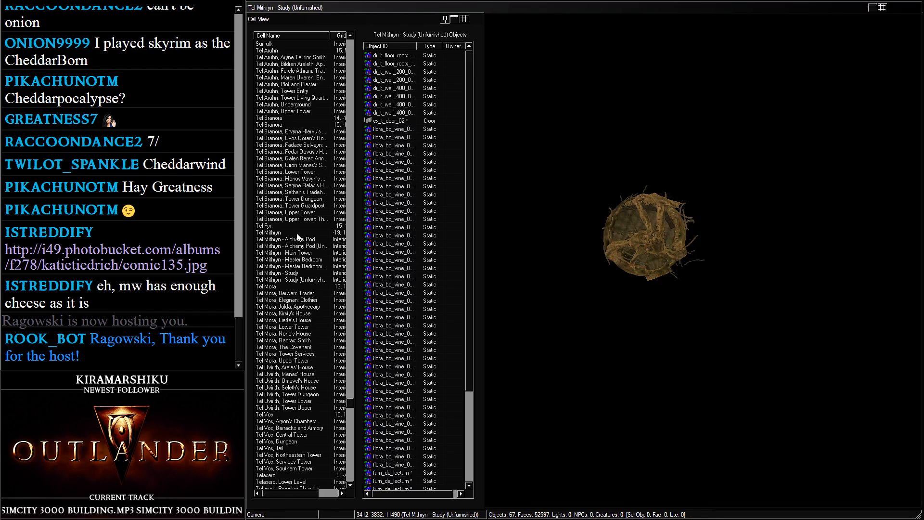
double_click(290, 234)
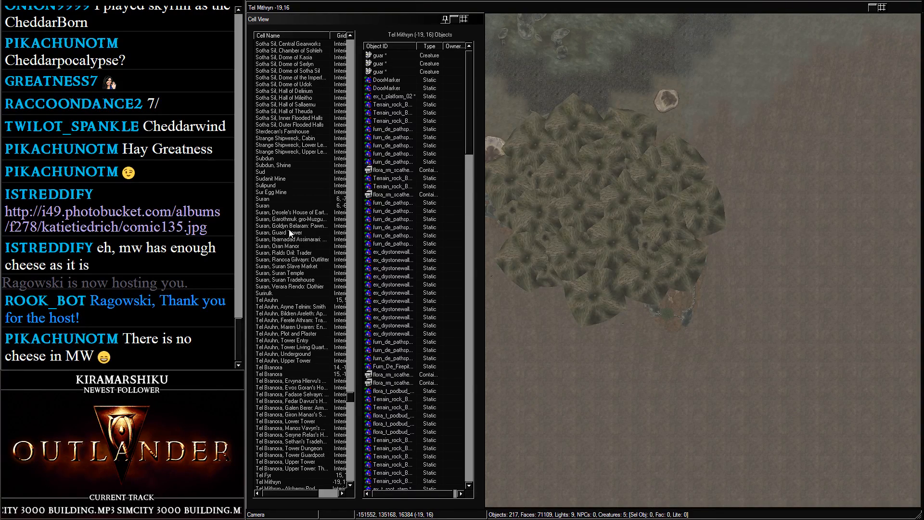
scroll(298, 238, "down", 9)
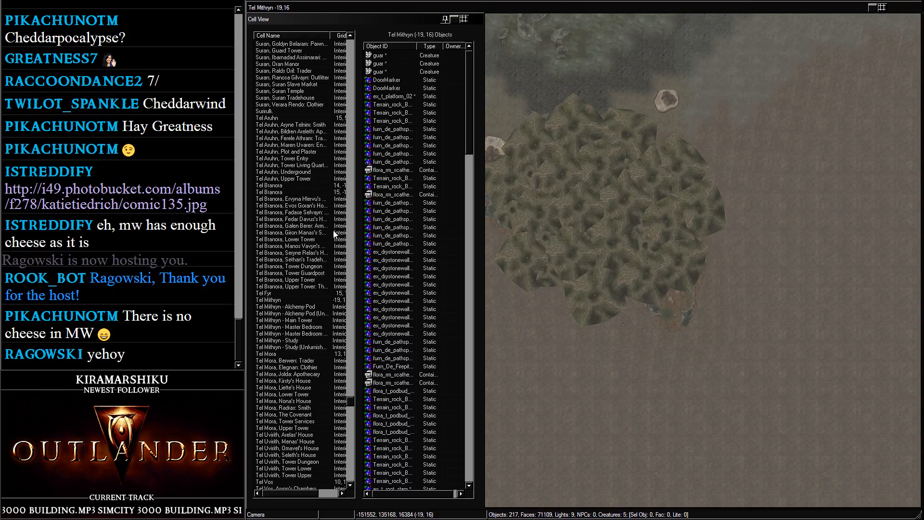
scroll(332, 235, "down", 4)
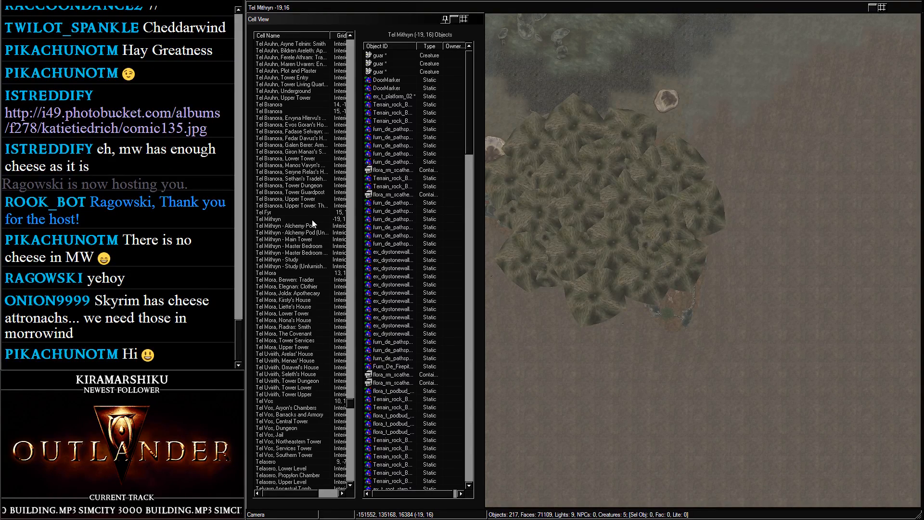
left_click(312, 220)
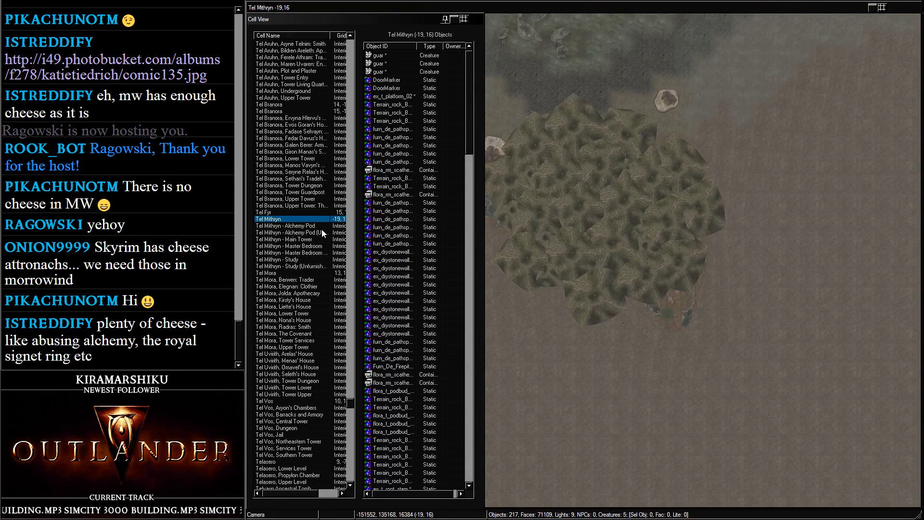
left_click(320, 225)
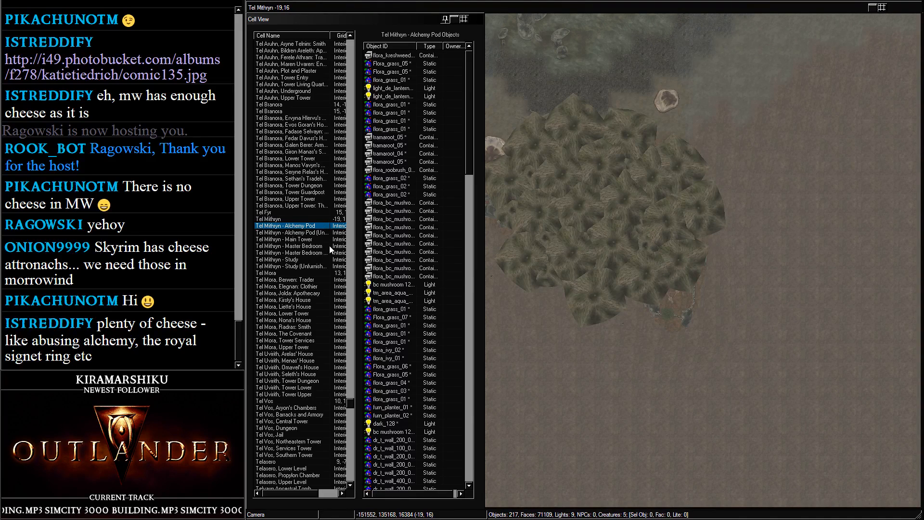
left_click(318, 240)
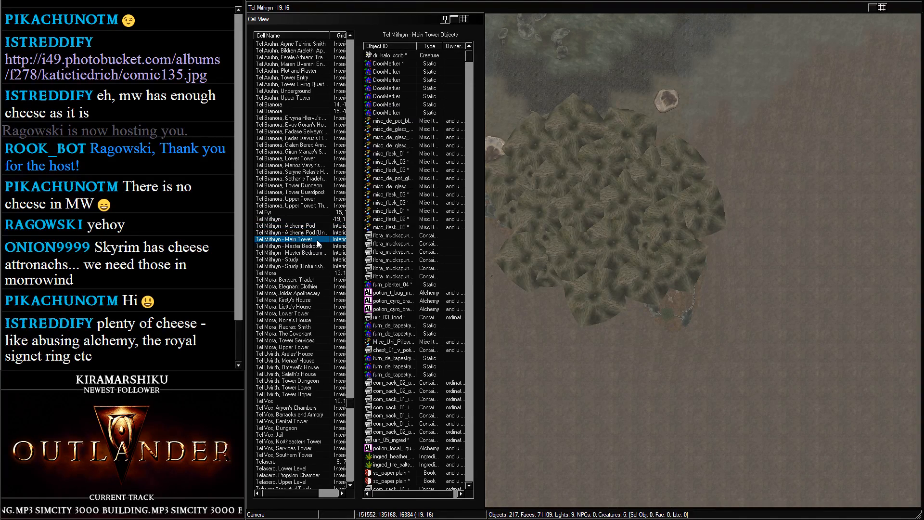
double_click(318, 240)
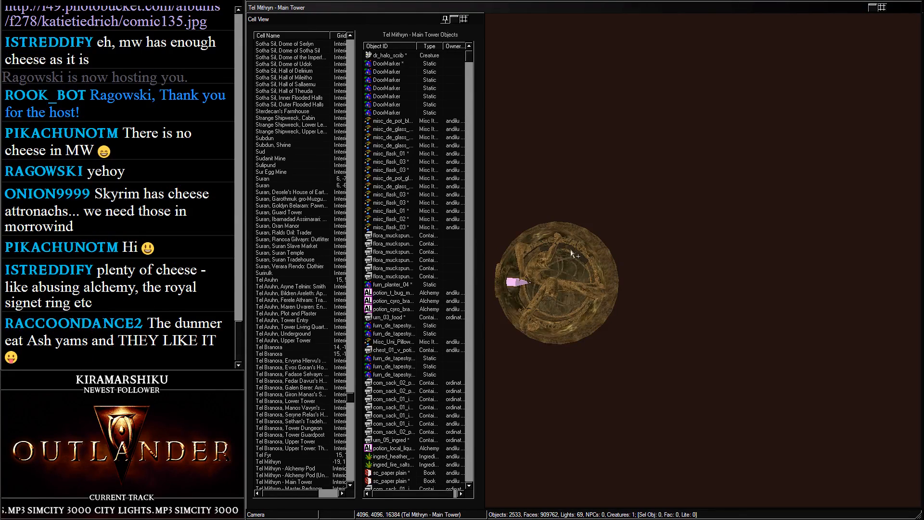
Move the door marker out of the unfurnished master bedroom pod to about 3171, 3918
left_click(572, 250)
scroll(571, 250, "down", 2)
middle_click_drag(571, 250, 756, 104)
scroll(614, 257, "up", 5)
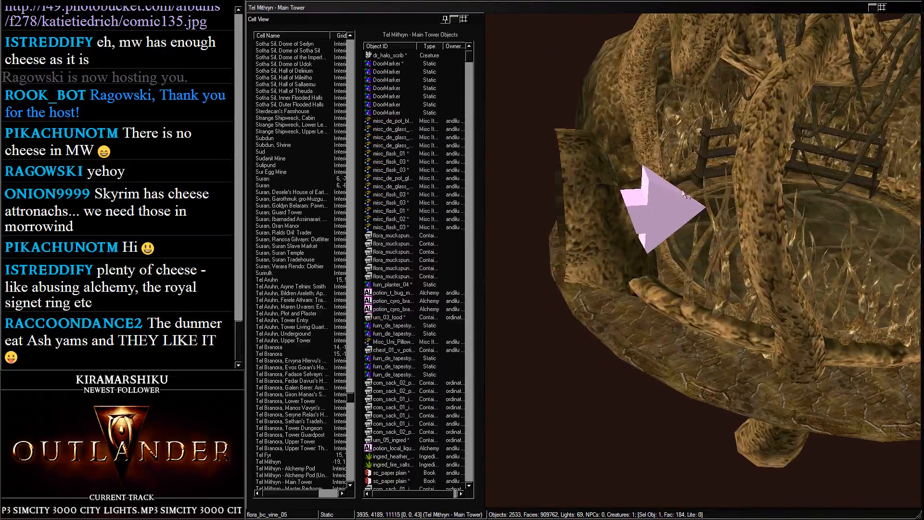
left_click(663, 196)
left_click_drag(663, 197, 433, 230)
Select the whole unfurnished master bedroom pod without its door marker and cut it out of the Main Tower cell
scroll(583, 172, "down", 5)
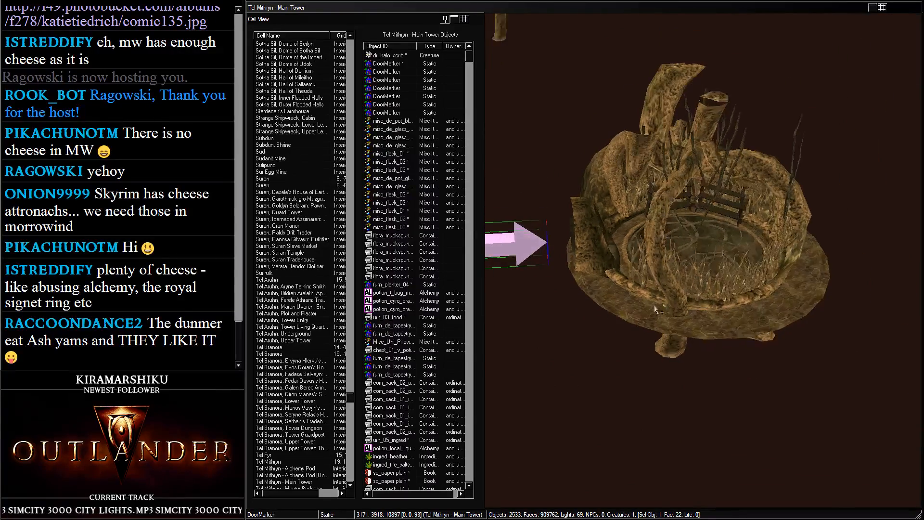
left_click_drag(562, 121, 884, 396)
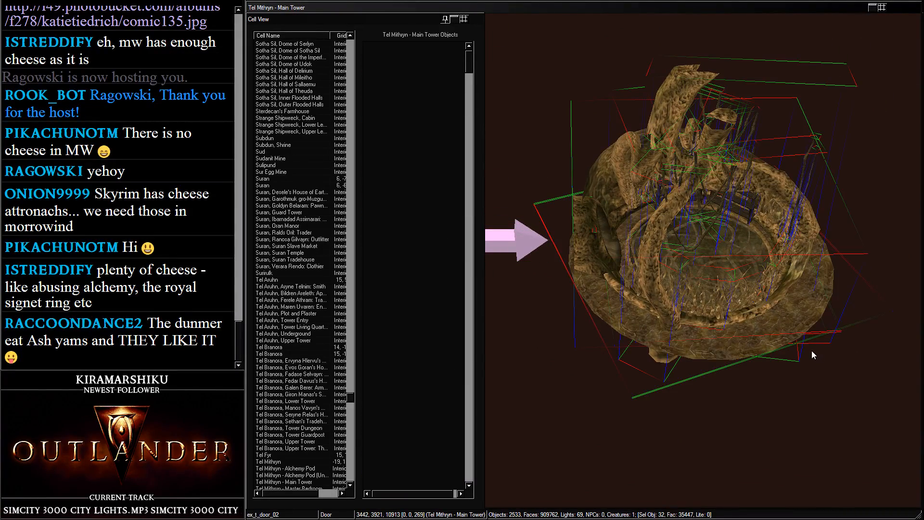
key("Delete")
Load the Tel Mithryn - Master Bedroom (Unfurnished) cell and paste the master bedroom pod into it
scroll(297, 233, "down", 10)
scroll(298, 232, "down", 2)
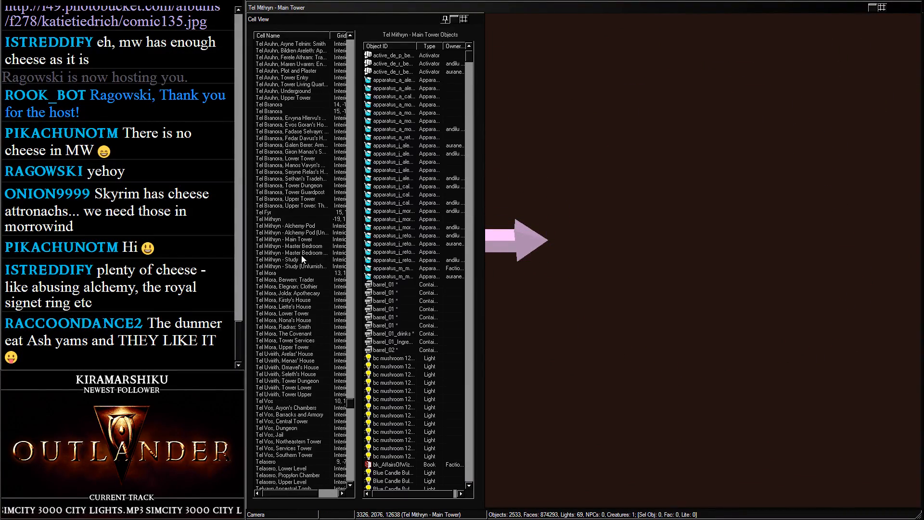
left_click(316, 252)
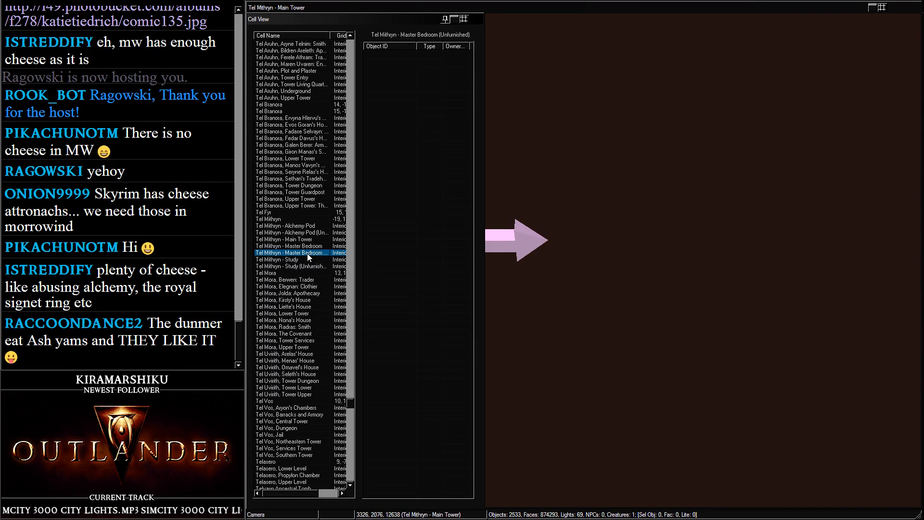
double_click(308, 253)
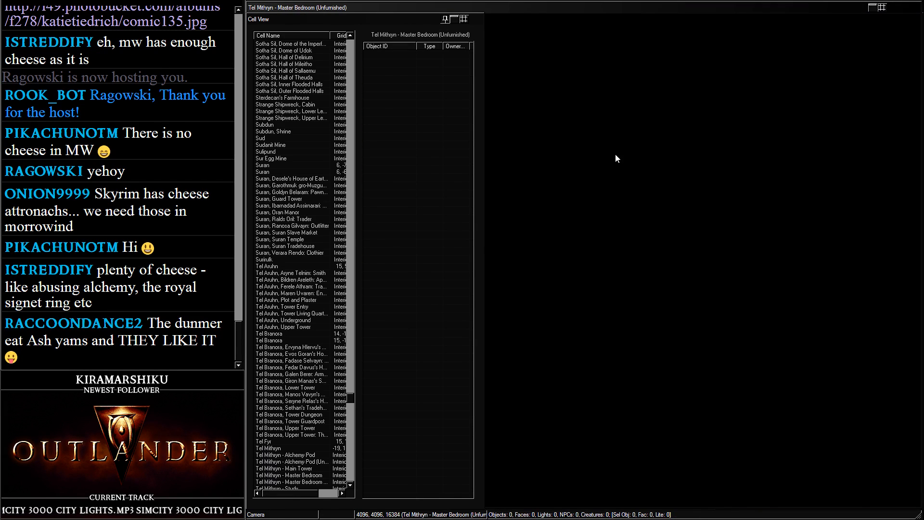
Lower the pasted master bedroom pod to a height of about 4198
scroll(724, 229, "down", 5)
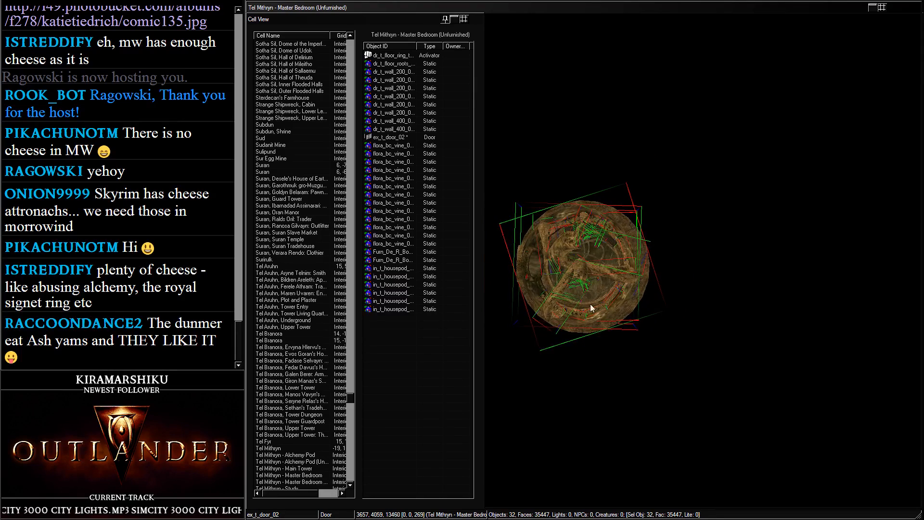
middle_click_drag(725, 229, 602, 218, "shift")
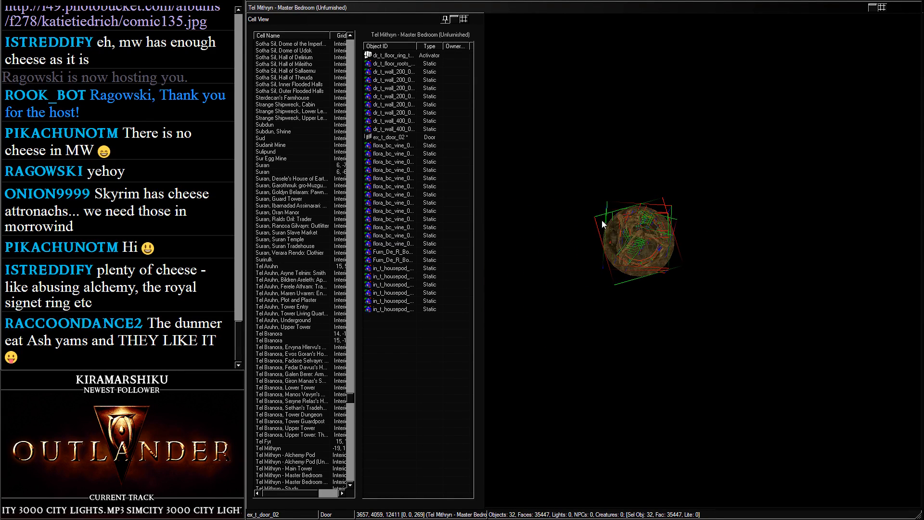
left_click_drag(664, 251, 656, 519)
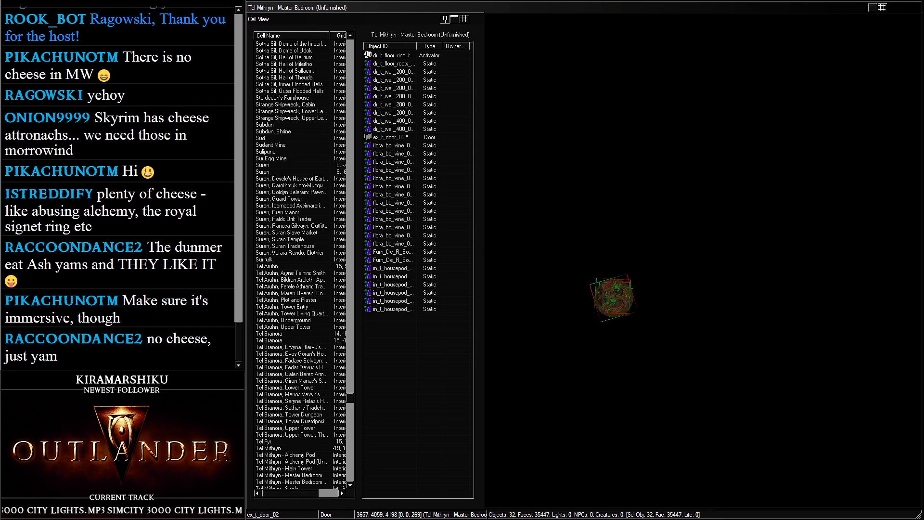
middle_click_drag(549, 331, 749, 285)
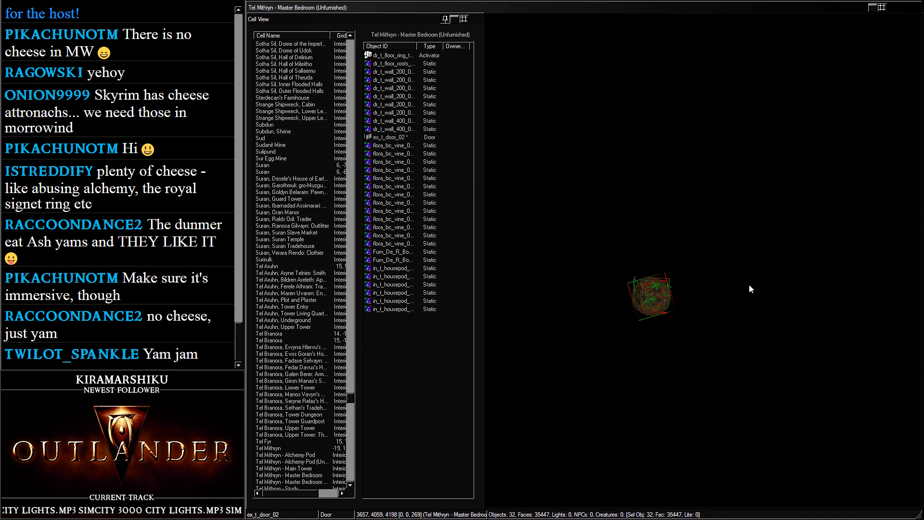
Load the Tel Mithryn exterior cell at -19, 16, followed by the Tel Mithryn - Main Tower interior cell
scroll(326, 236, "down", 10)
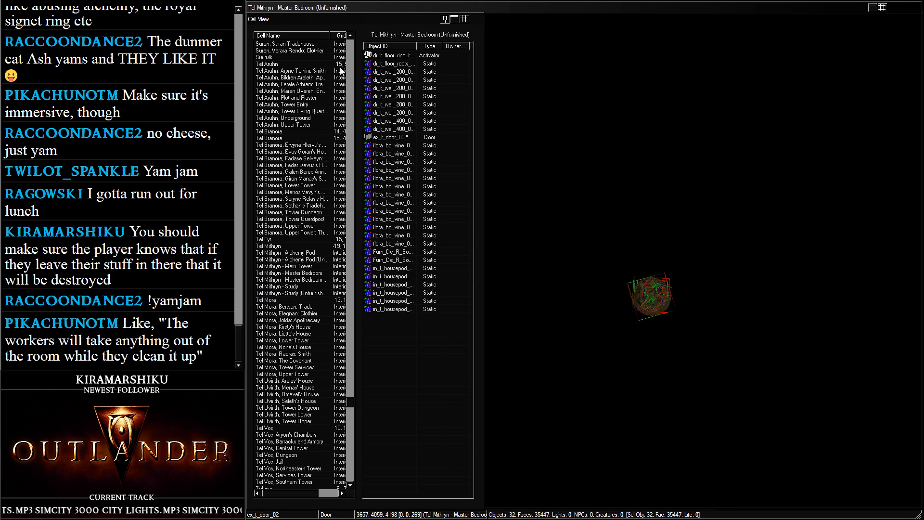
scroll(323, 235, "down", 11)
scroll(318, 173, "up", 4)
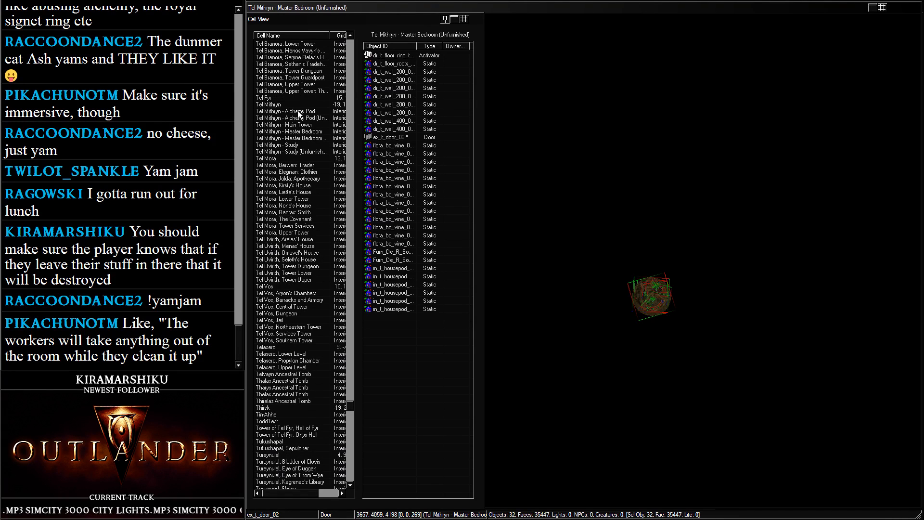
double_click(309, 104)
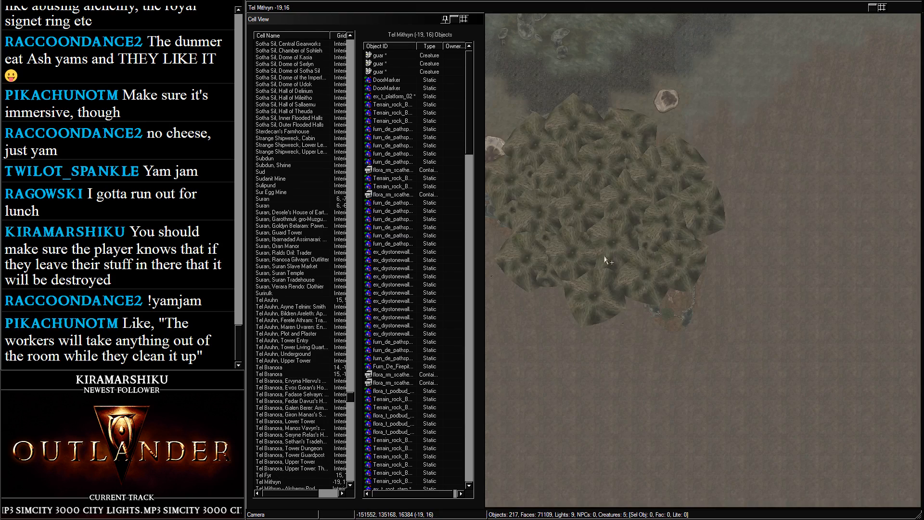
scroll(289, 212, "down", 5)
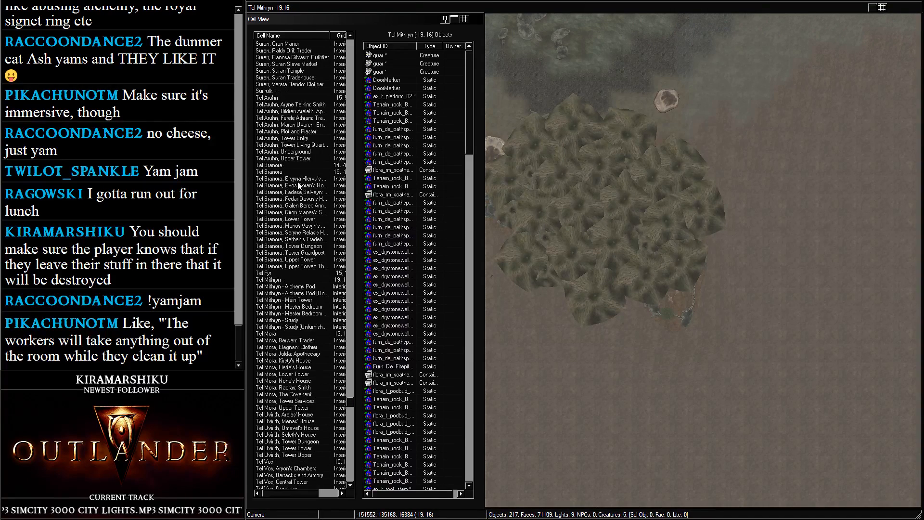
left_click(297, 282)
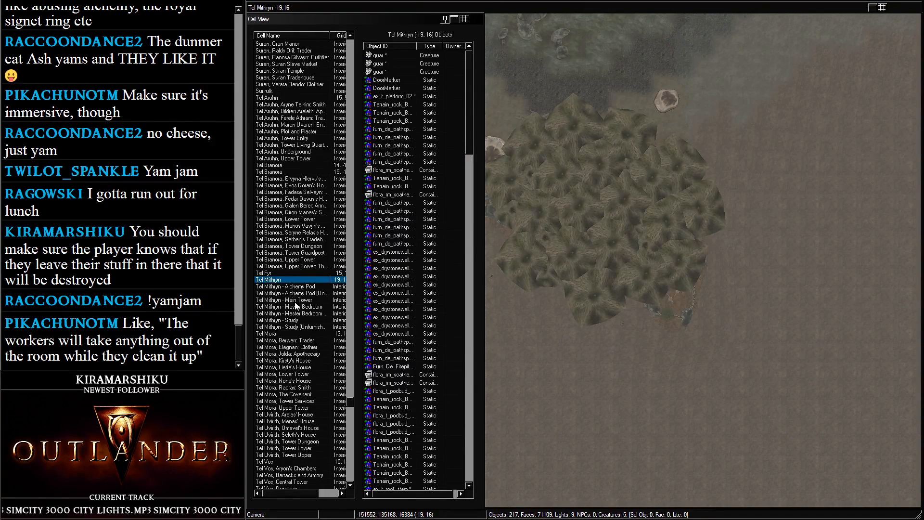
left_click(295, 293)
left_click(294, 300)
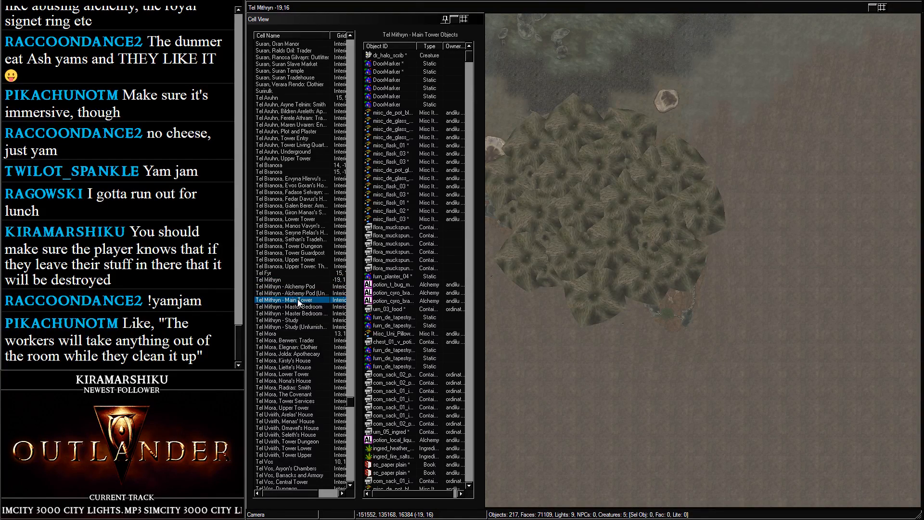
double_click(298, 301)
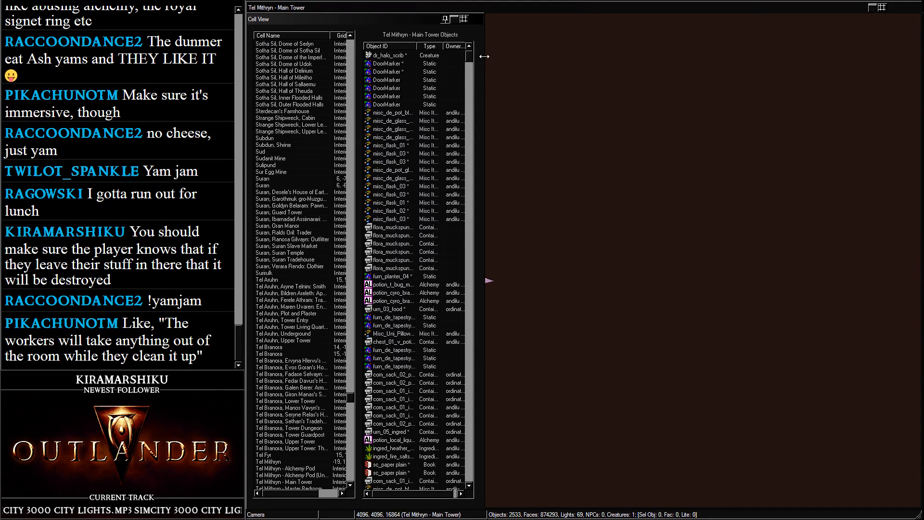
Narrow the Cell View window and resize the render window so its edge sits beside it
left_click_drag(484, 56, 423, 64)
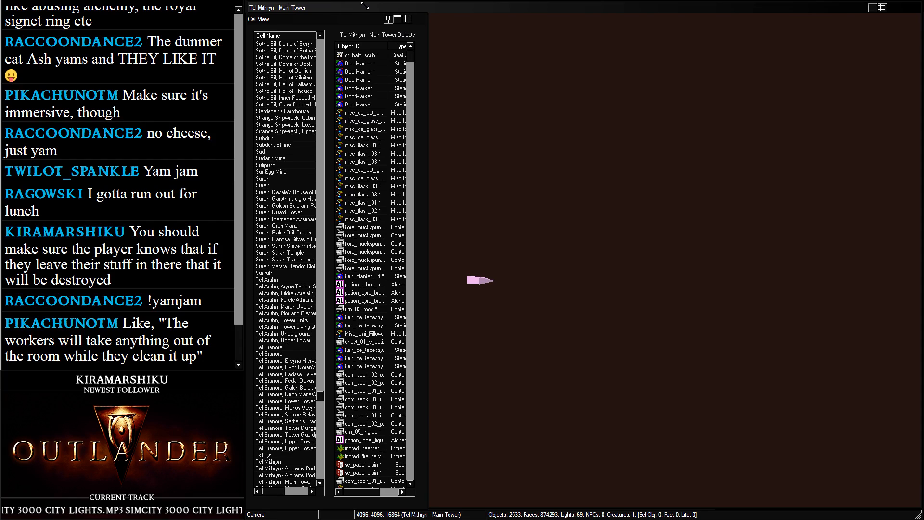
left_click_drag(364, 6, 426, 5)
Move the door marker out of the unfurnished alchemy pod in the Main Tower cell to about -1812, 1693
left_click(460, 265)
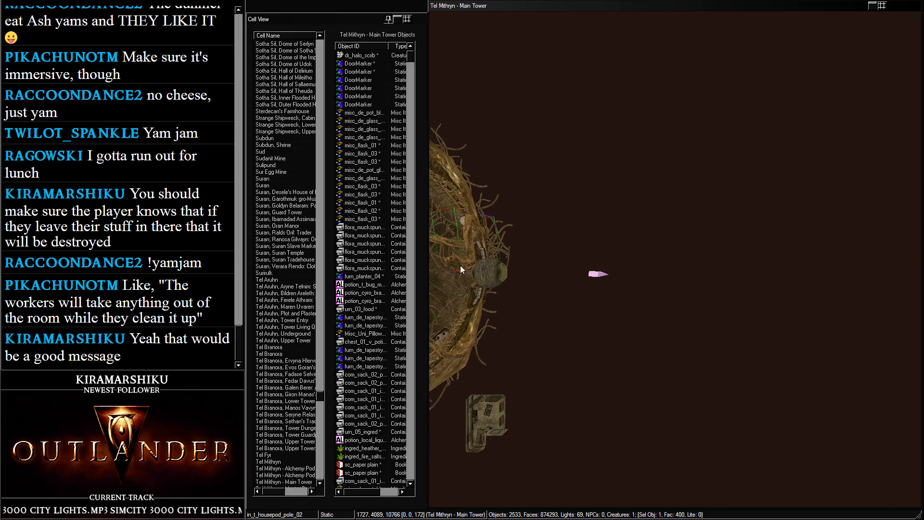
middle_click_drag(460, 265, 678, 224)
scroll(636, 212, "up", 2)
scroll(677, 259, "down", 3)
middle_click_drag(582, 462, 728, 232)
scroll(686, 238, "up", 3)
left_click_drag(488, 167, 709, 340)
middle_click_drag(684, 260, 705, 268, "shift")
scroll(687, 223, "up", 3)
left_click(634, 184)
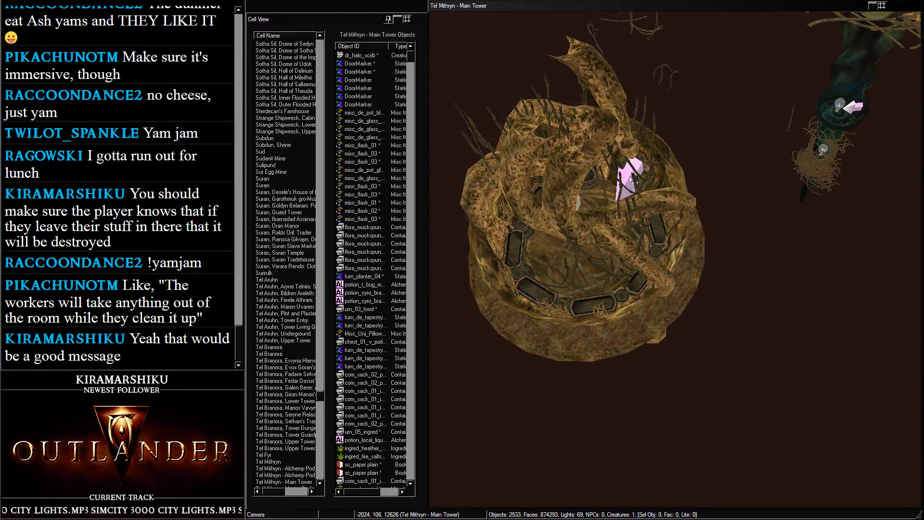
left_click_drag(625, 180, 763, 36)
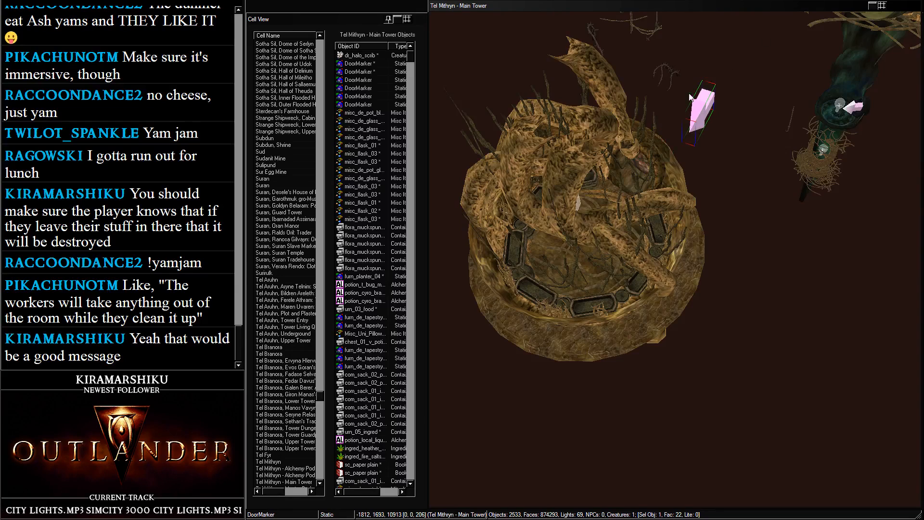
Select the whole unfurnished alchemy pod without its door marker and cut it out of the Main Tower cell
middle_click_drag(689, 95, 601, 212, "shift")
left_click_drag(458, 106, 701, 365)
key("Delete")
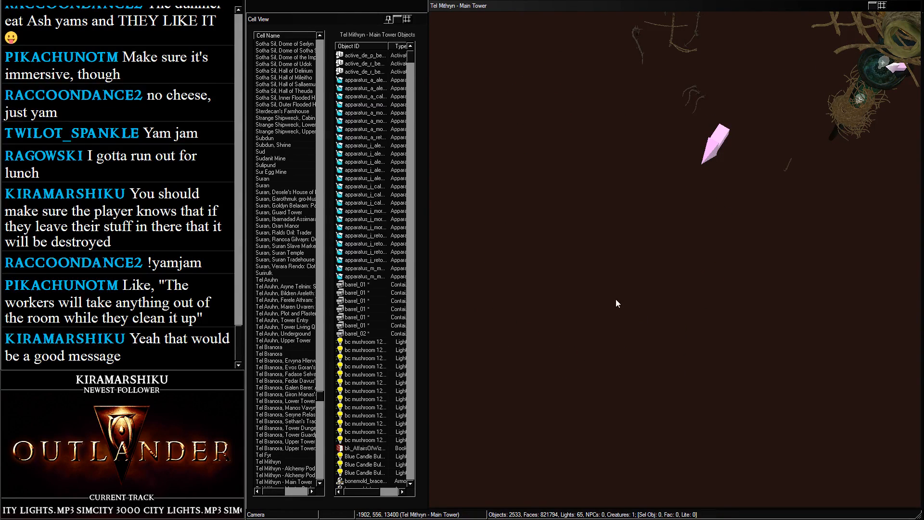
Load the Tel Mithryn - Alchemy Pod (Unfurnished) cell and paste the alchemy pod into it
scroll(299, 220, "down", 1)
scroll(300, 220, "down", 10)
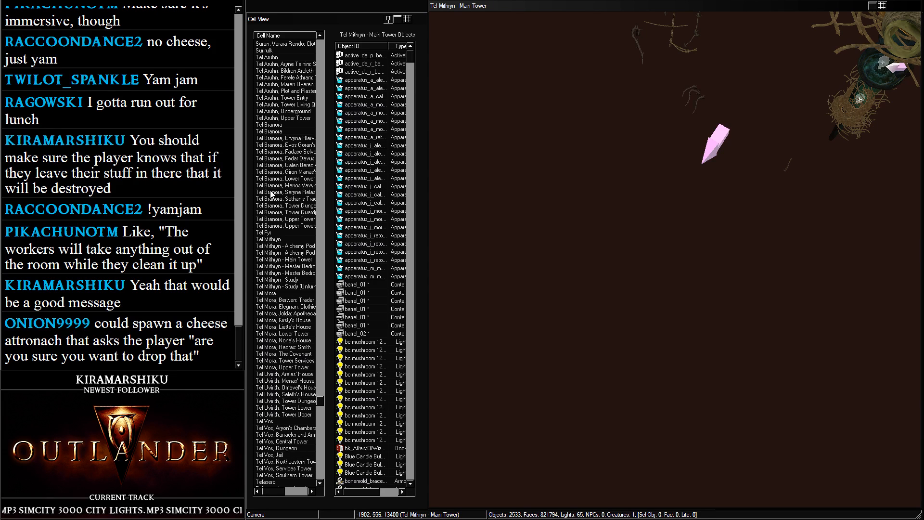
scroll(271, 194, "down", 6)
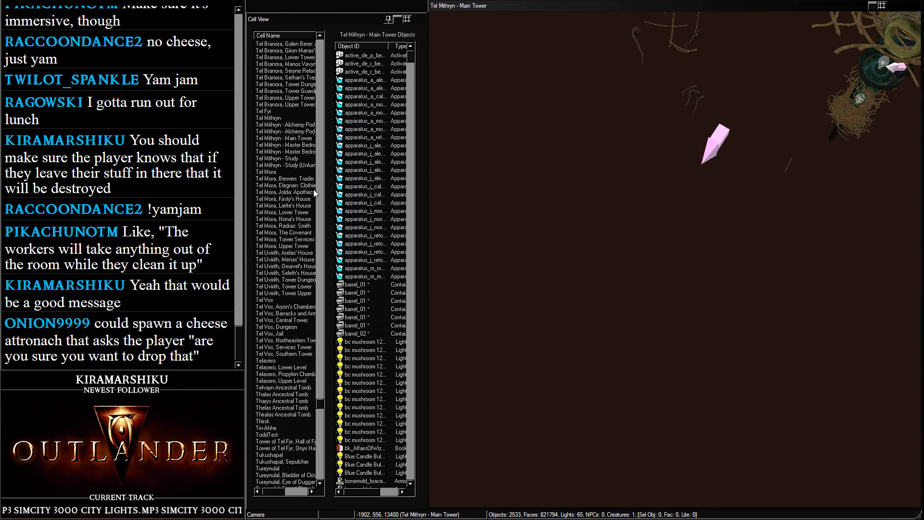
scroll(291, 177, "up", 1)
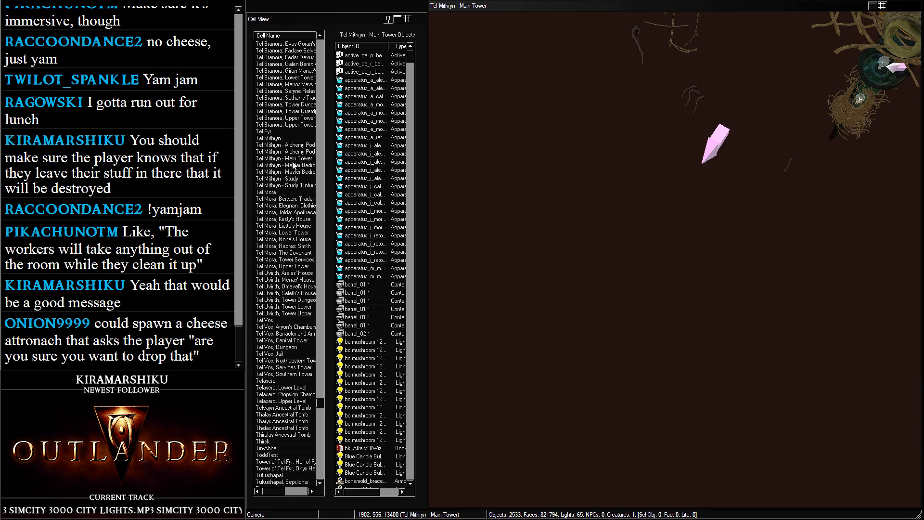
left_click(298, 146)
double_click(299, 152)
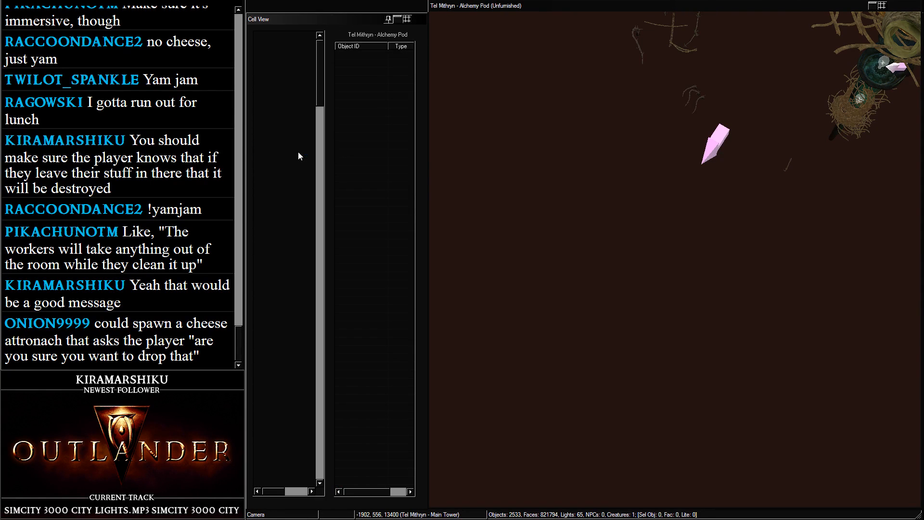
key("ctrl+v")
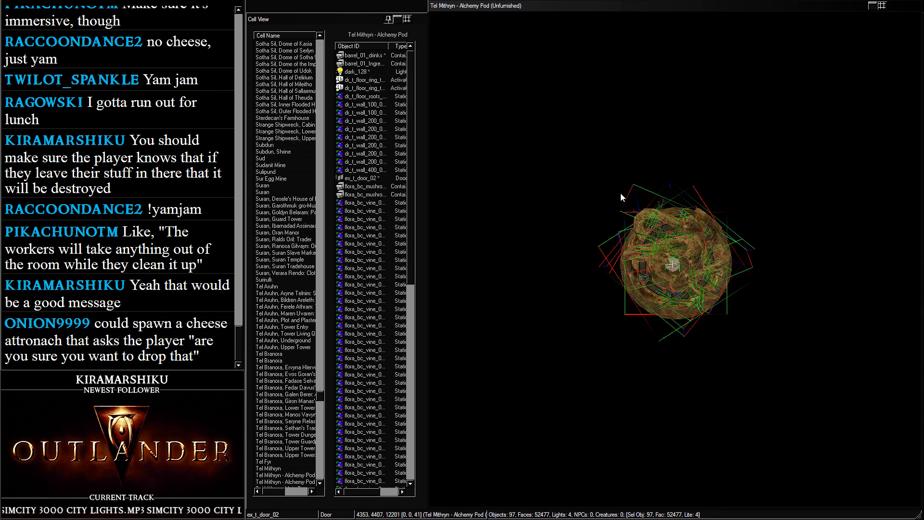
Lower the pasted alchemy pod to a height of about 4263
left_click_drag(647, 231, 695, 400)
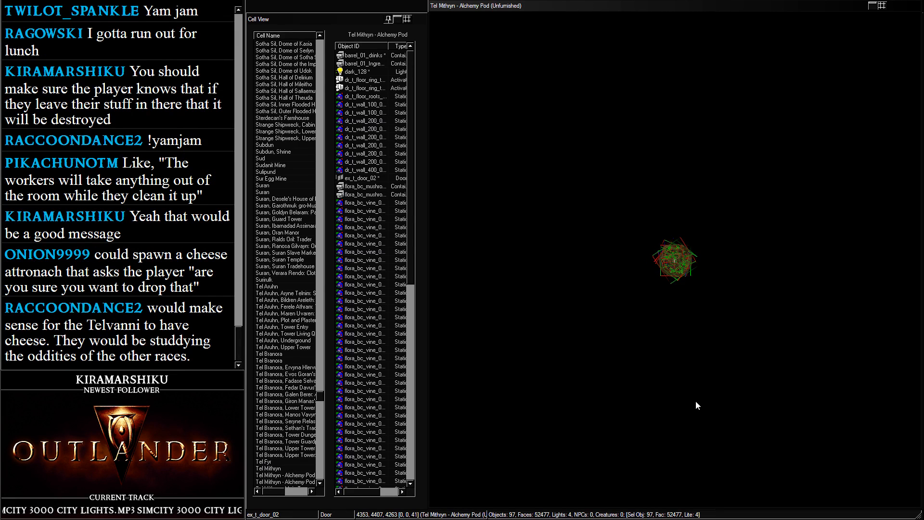
scroll(709, 343, "up", 5)
middle_click_drag(703, 418, 284, 264, "shift")
Return from the unfurnished alchemy pod to the Tel Mithryn - Main Tower cell by way of the Tel Mithryn exterior cell
scroll(276, 269, "down", 13)
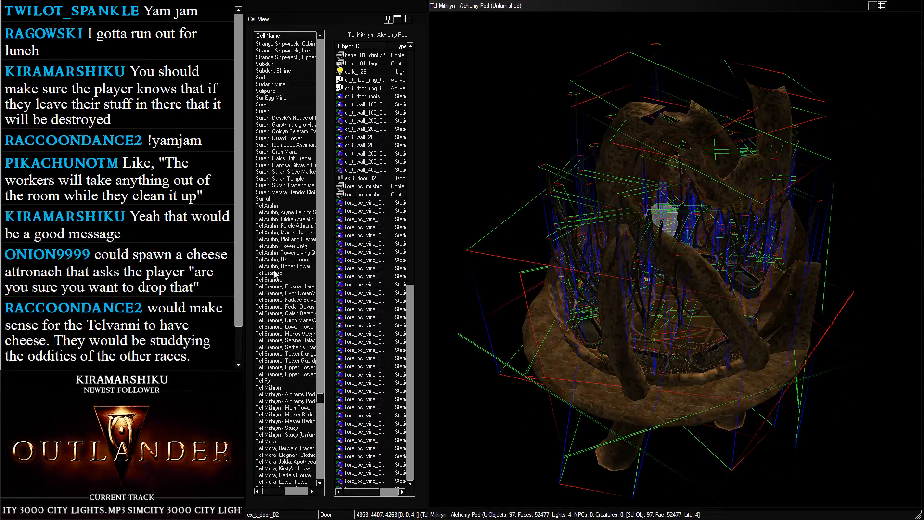
left_click(284, 206)
double_click(284, 206)
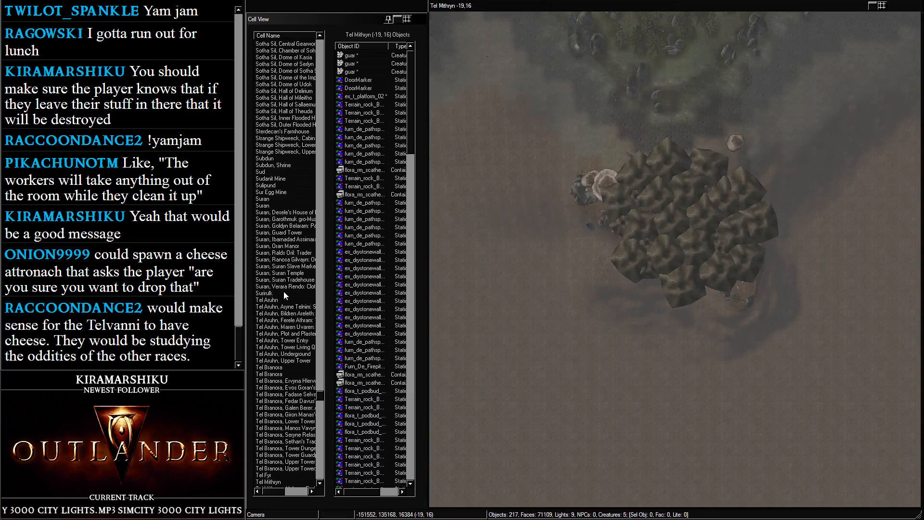
scroll(284, 293, "down", 9)
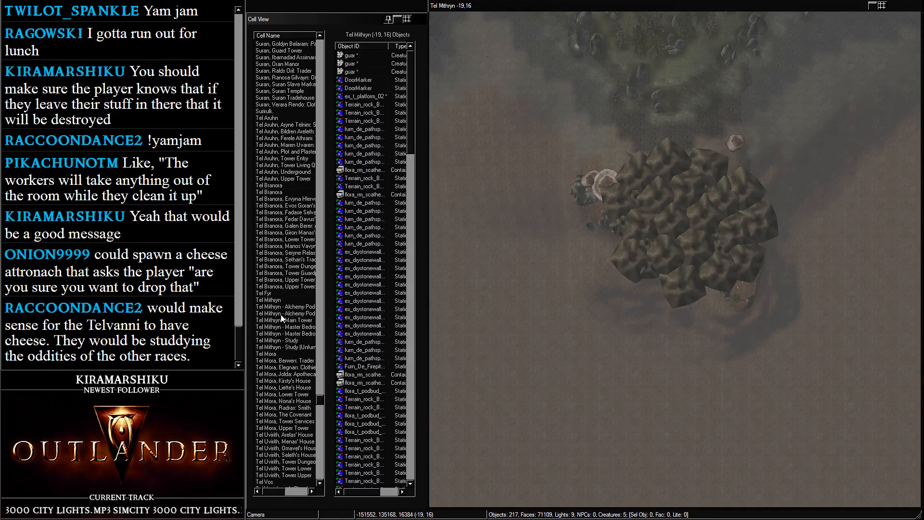
left_click(297, 320)
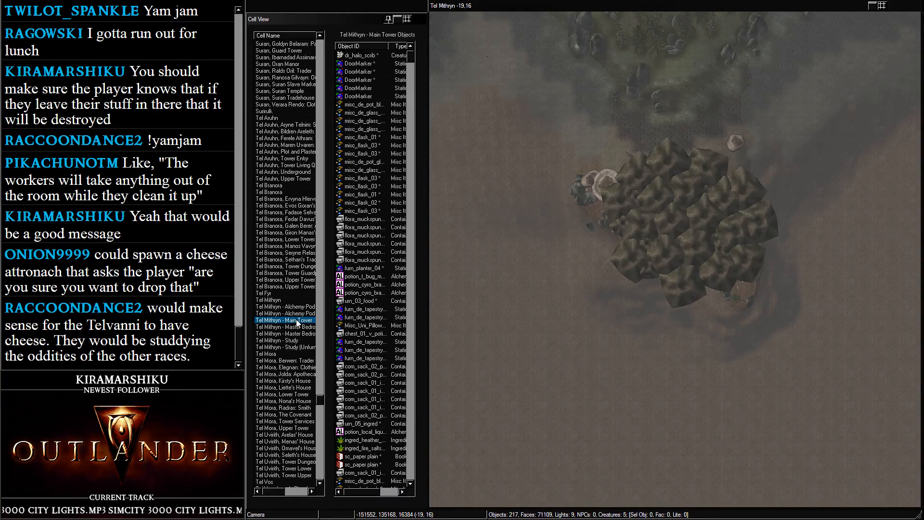
double_click(296, 320)
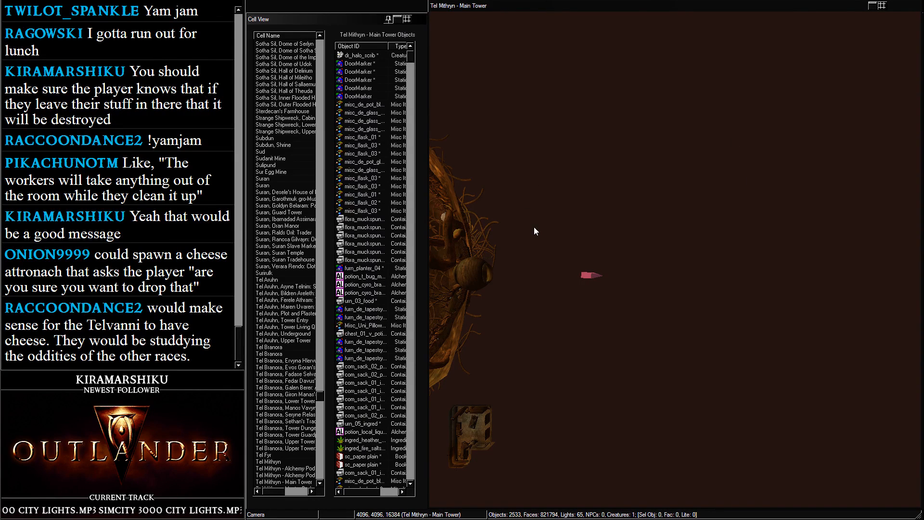
Brighten the render view around the loose objects beside the main tower and clear the current selection
middle_click_drag(451, 216, 493, 208)
scroll(495, 211, "down", 5)
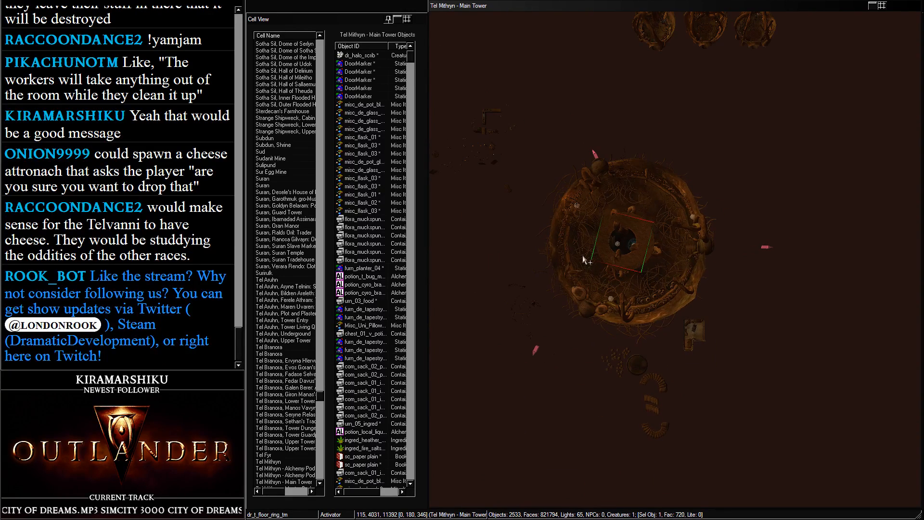
left_click_drag(550, 356, 544, 342)
scroll(553, 331, "up", 6)
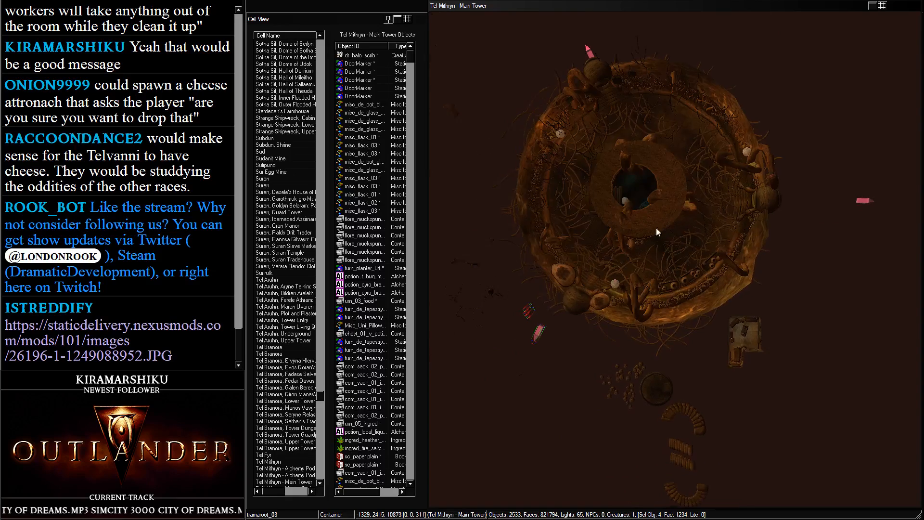
middle_click_drag(581, 307, 676, 251)
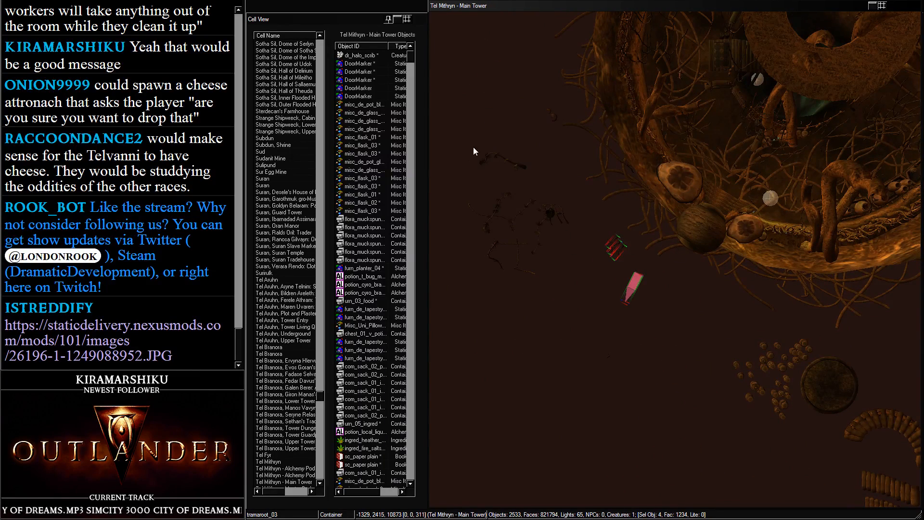
key("a")
key("d")
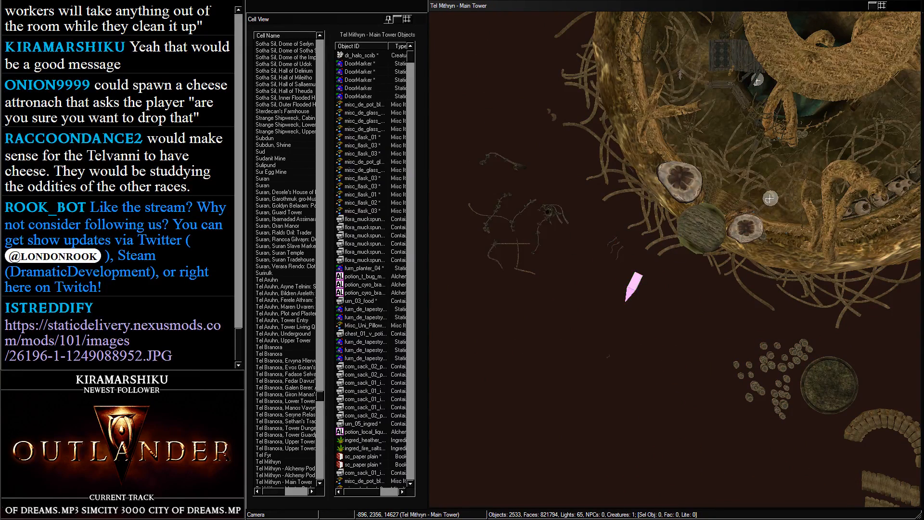
left_click(376, 0)
Select the loose roots, ropes and other small leftovers scattered beside the tower and delete them from the Main Tower cell
left_click_drag(437, 129, 564, 301)
middle_click_drag(564, 301, 589, 221, "shift")
left_click_drag(616, 256, 625, 256, "ctrl")
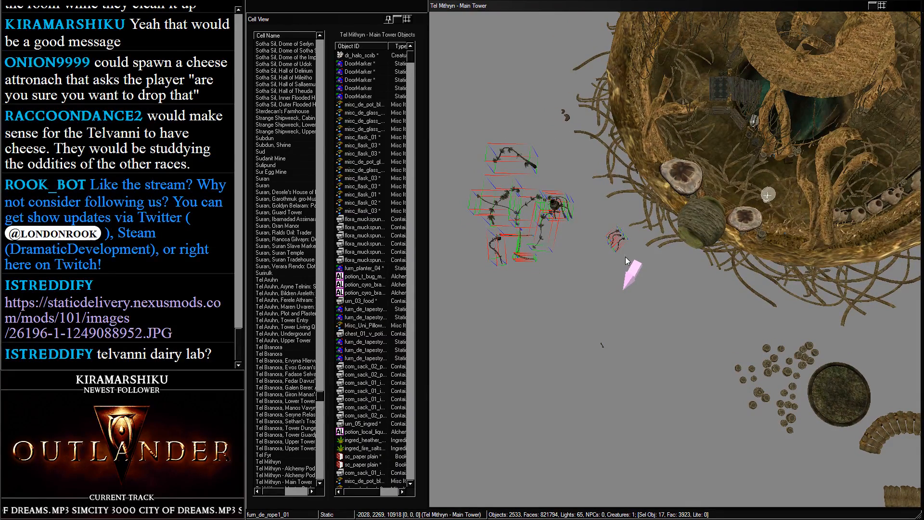
left_click_drag(549, 80, 575, 142, "ctrl")
key("Delete")
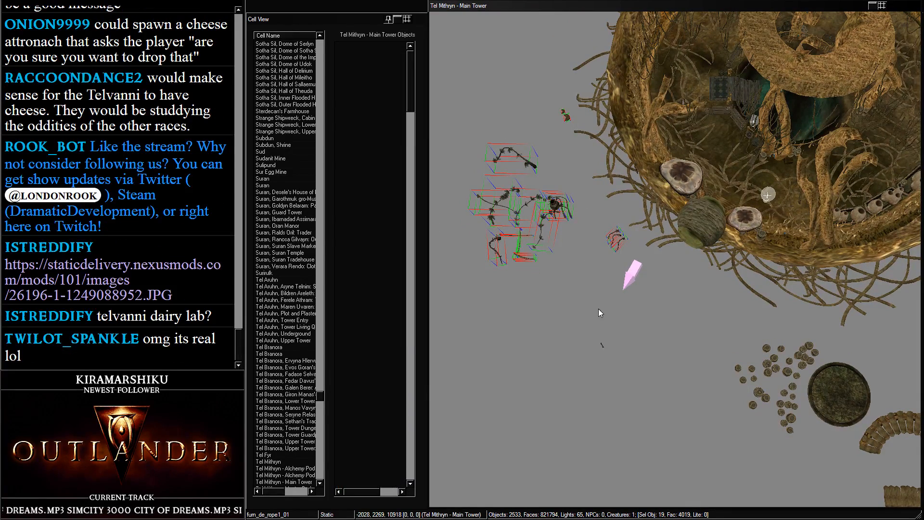
left_click_drag(571, 320, 610, 381)
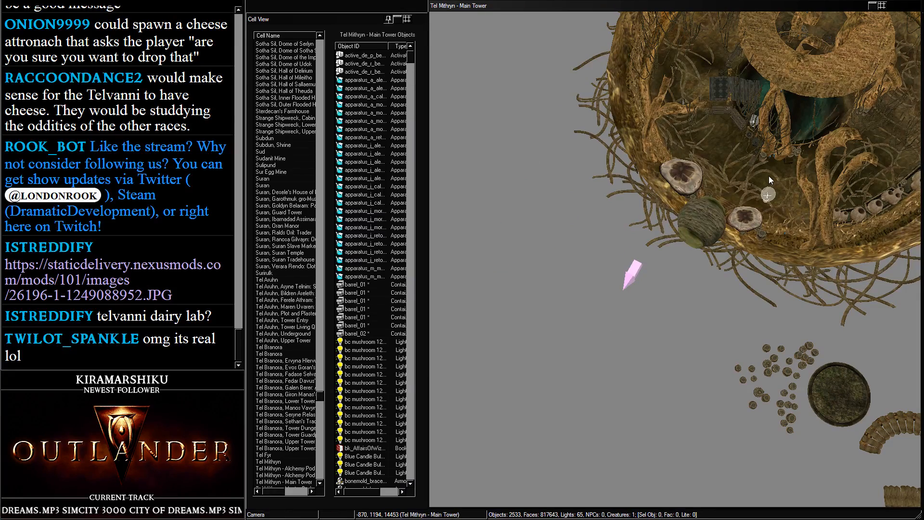
Select the six remaining pods together and move them closer to the main tower, to about 1662, 7720
left_click(769, 175)
scroll(770, 176, "down", 5)
mouse_move(770, 176)
middle_mouse_down()
mouse_move(616, 191)
mouse_move(595, 357)
middle_mouse_up()
left_click_drag(505, 92, 748, 313)
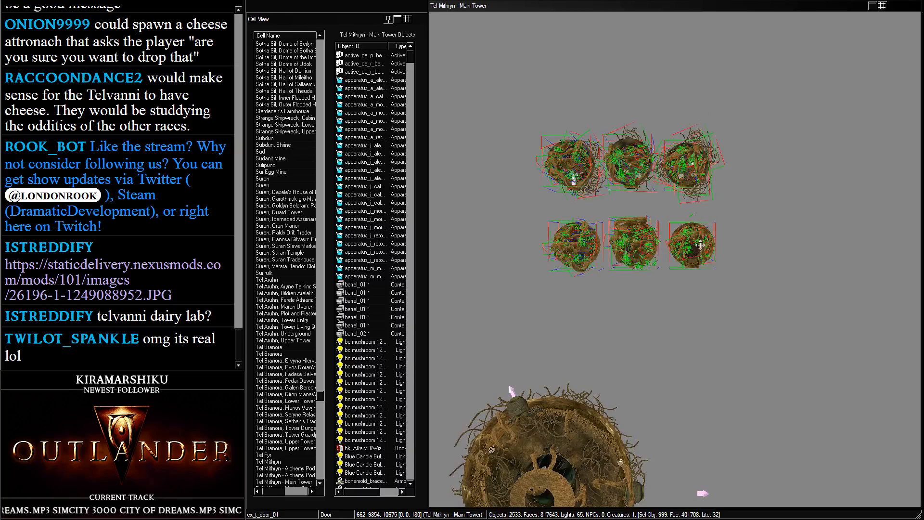
scroll(697, 244, "up", 4)
middle_click_drag(698, 244, 793, 227)
left_click_drag(699, 196, 755, 297)
Examine the interior of the furnished pod with the potion shelves and its position among the moved pods
middle_click_drag(755, 297, 527, 89)
scroll(590, 238, "up", 5)
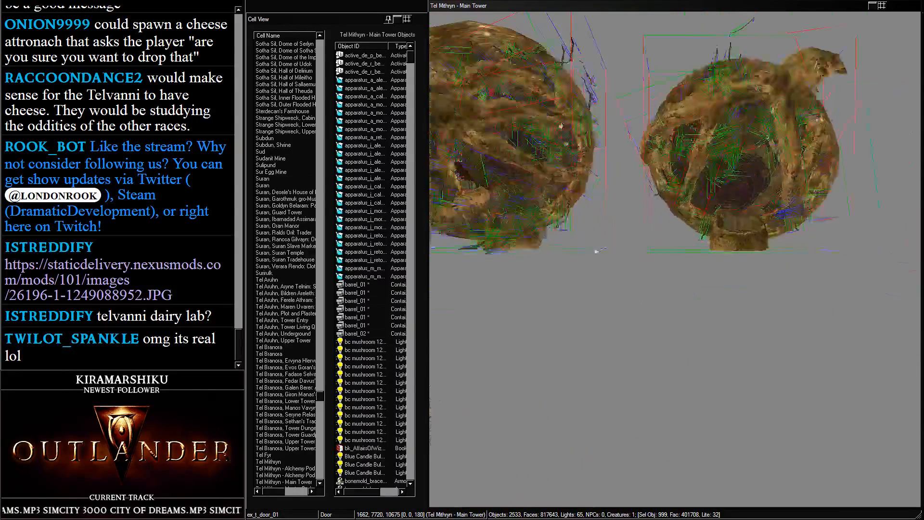
left_click(651, 364)
middle_click_drag(640, 411, 667, 109, "shift")
scroll(660, 169, "up", 4)
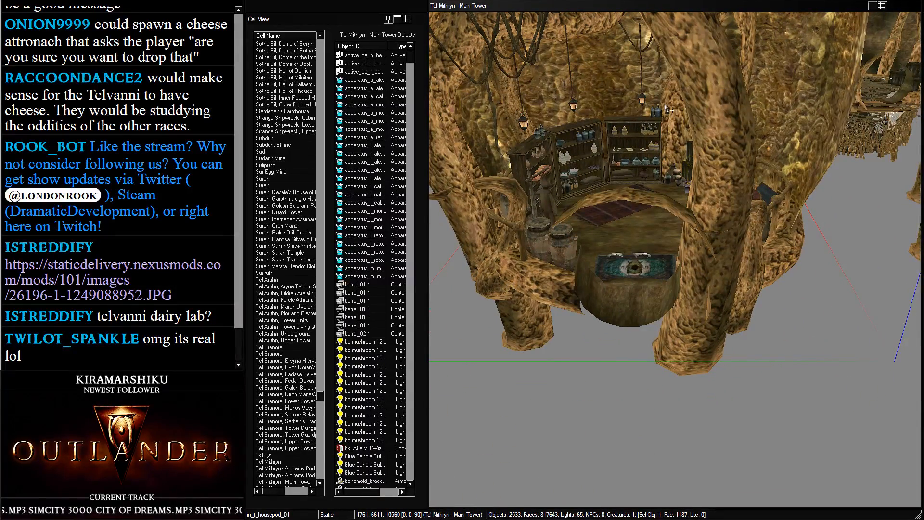
scroll(667, 109, "up", 4)
middle_click_drag(666, 109, 487, 140, "shift")
scroll(656, 210, "down", 4)
middle_click_drag(656, 210, 590, 173, "shift")
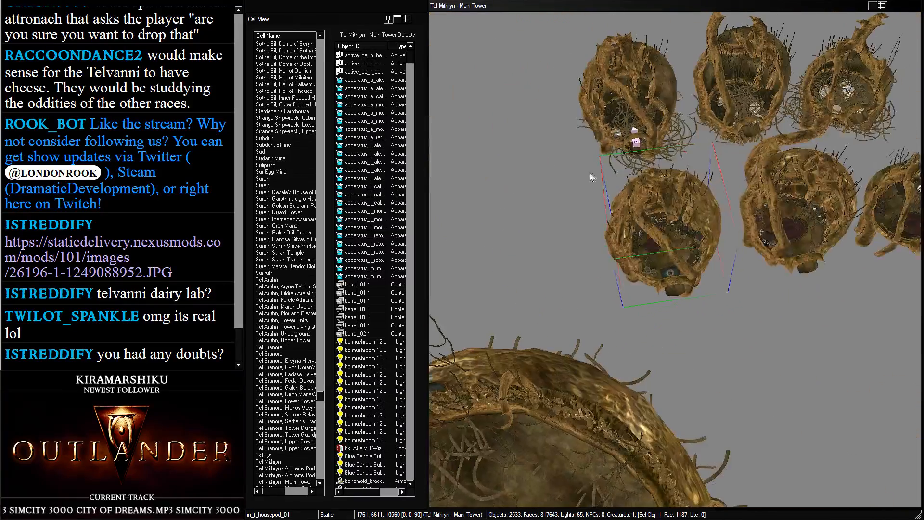
Create a new interior cell named "Tel Mithryn - Cooking Pod"
scroll(296, 306, "down", 12)
scroll(285, 255, "down", 5)
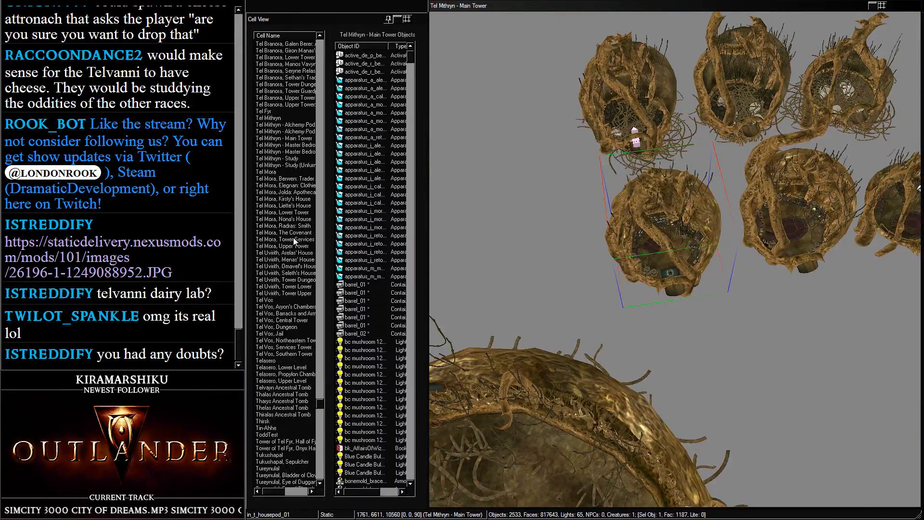
left_click(295, 152)
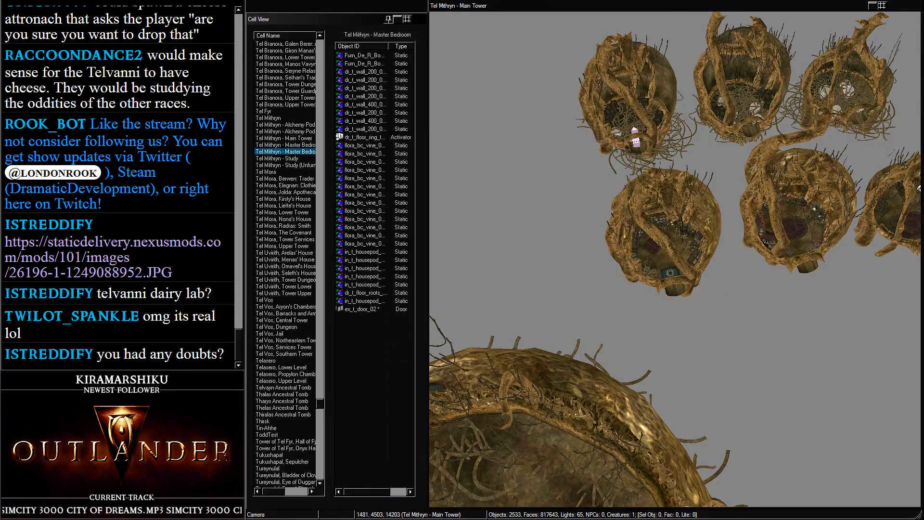
left_click(283, 0)
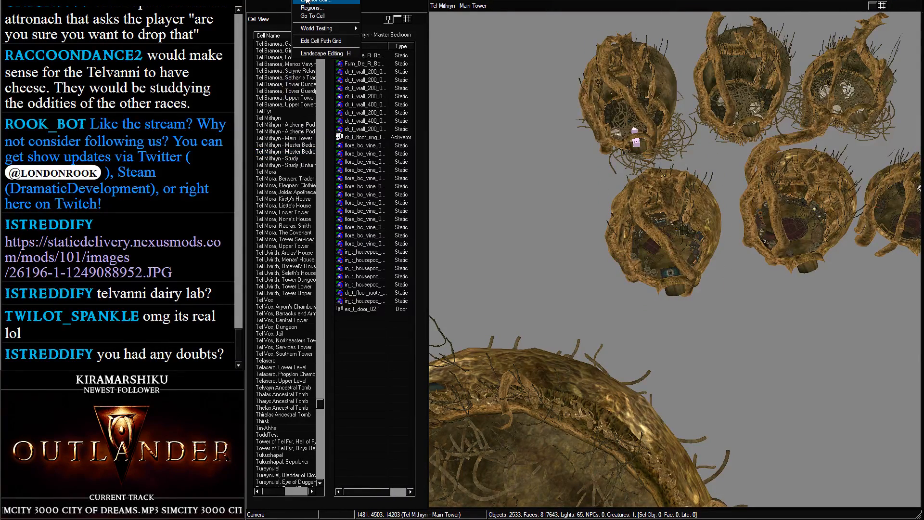
left_click(308, 0)
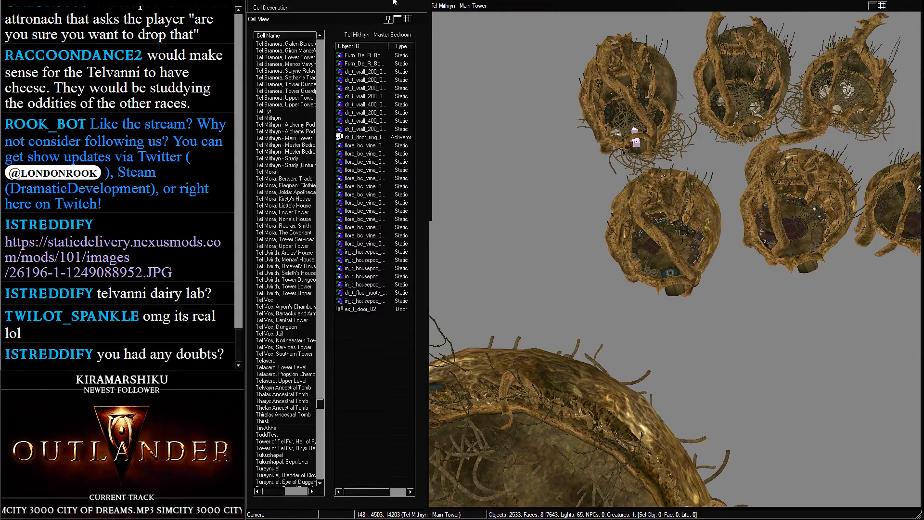
left_click_drag(392, 0, 551, 40)
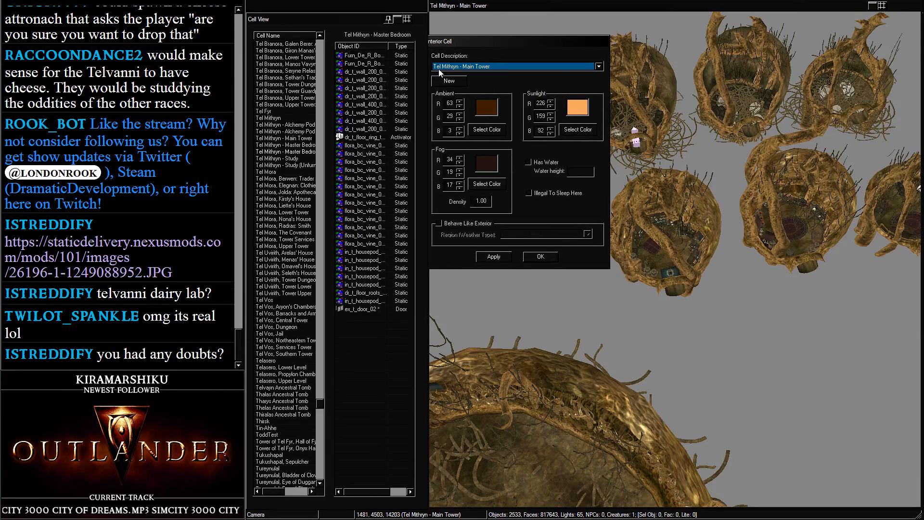
left_click(450, 80)
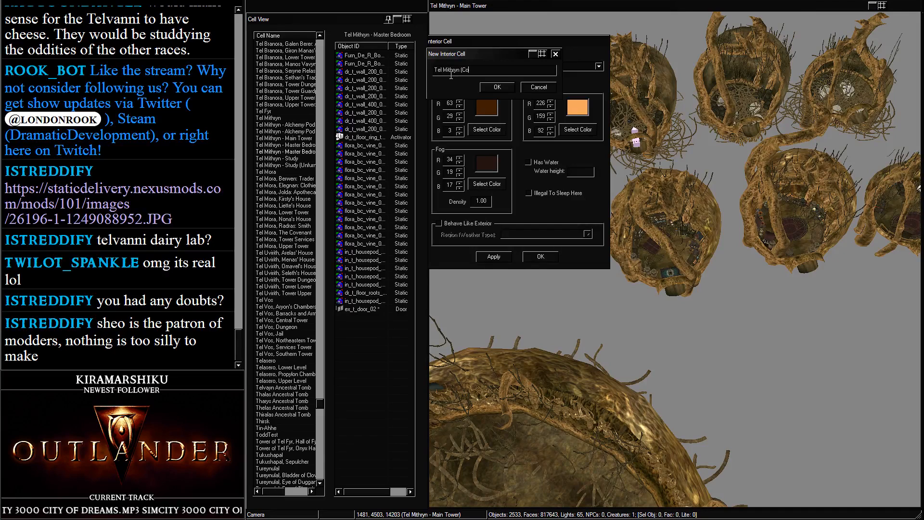
left_click(507, 88)
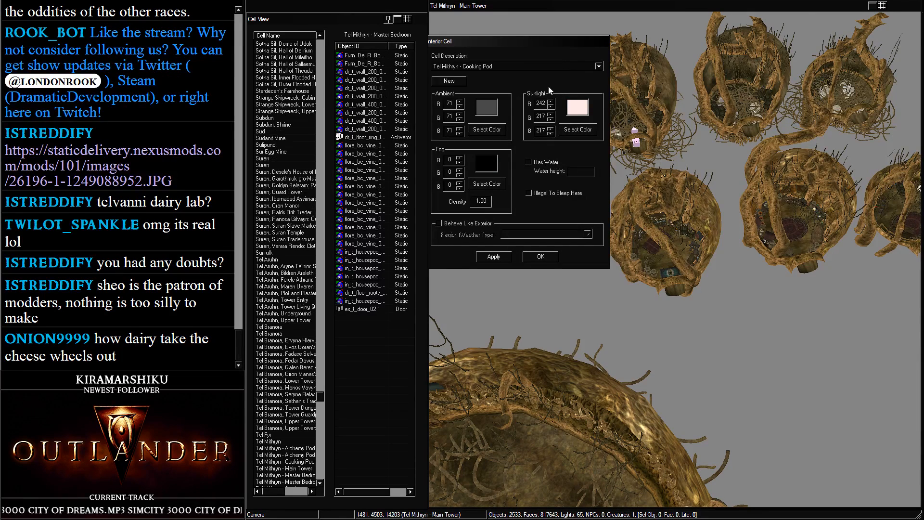
Add another interior cell named "Tel Mithryn - Cooking Pod (Unfurnished)"
left_click(439, 84)
type("l Mith")
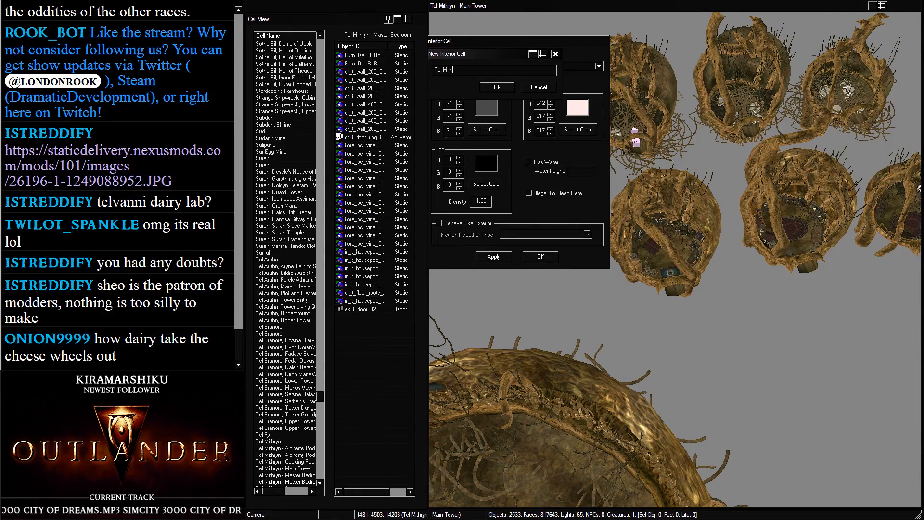
type("ryn SCook")
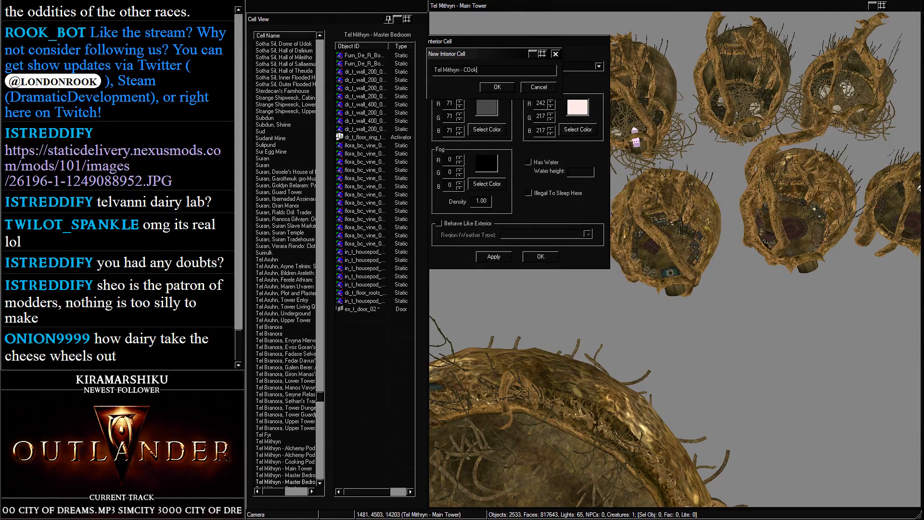
type("ing Po")
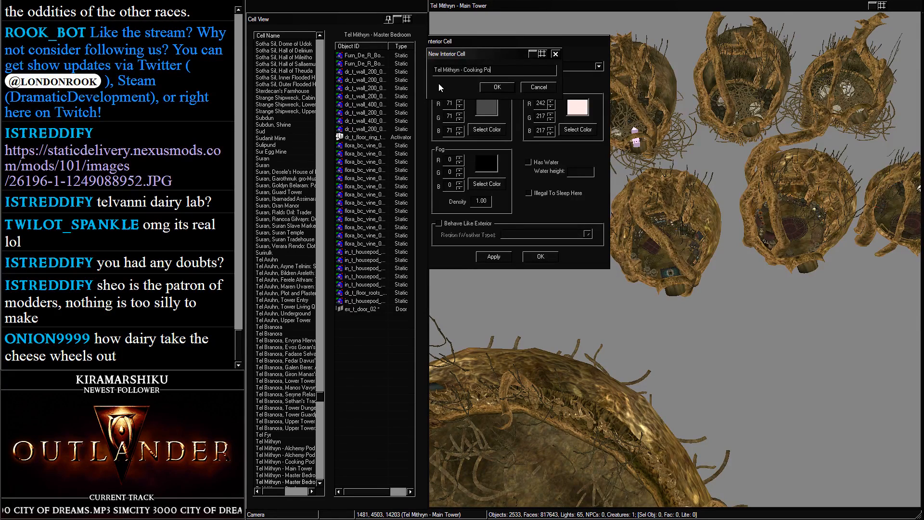
type("d (Unfurnished)")
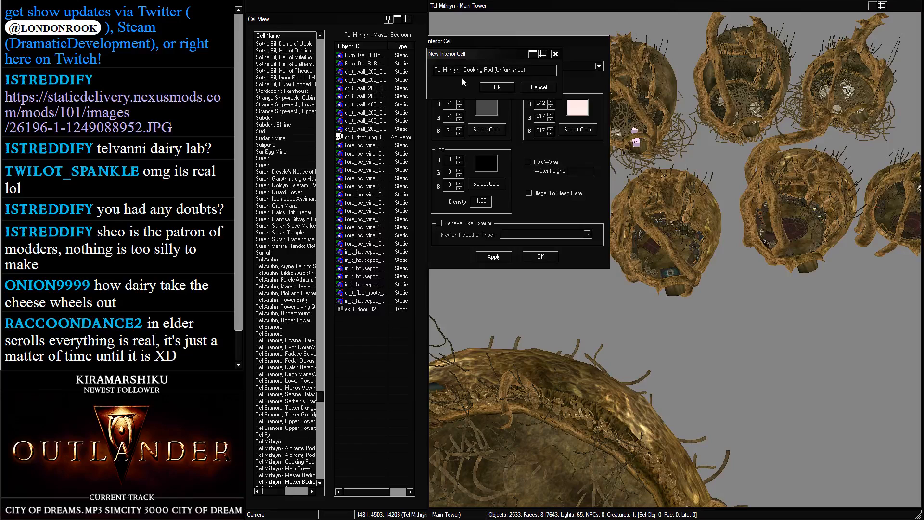
left_click(494, 88)
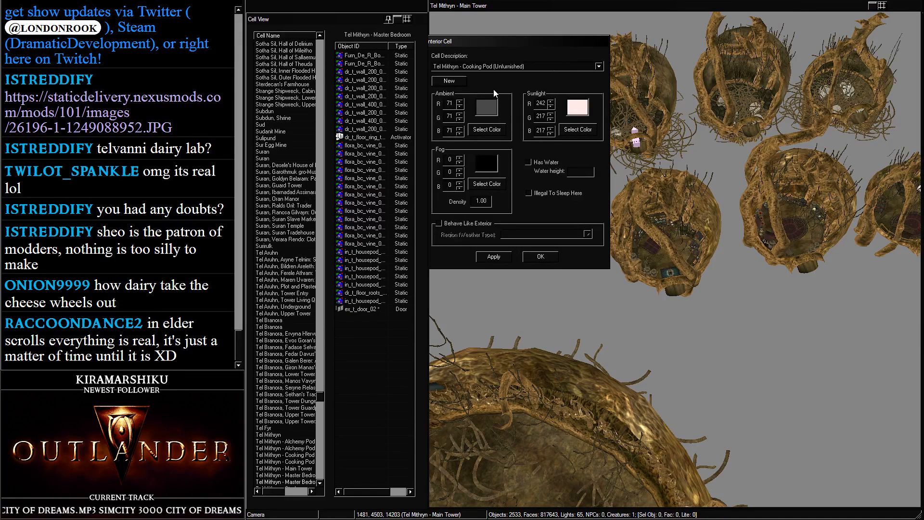
Add an interior cell named "Tel Mithryn - Stewards Pod (Unfurnished)"
left_click(449, 81)
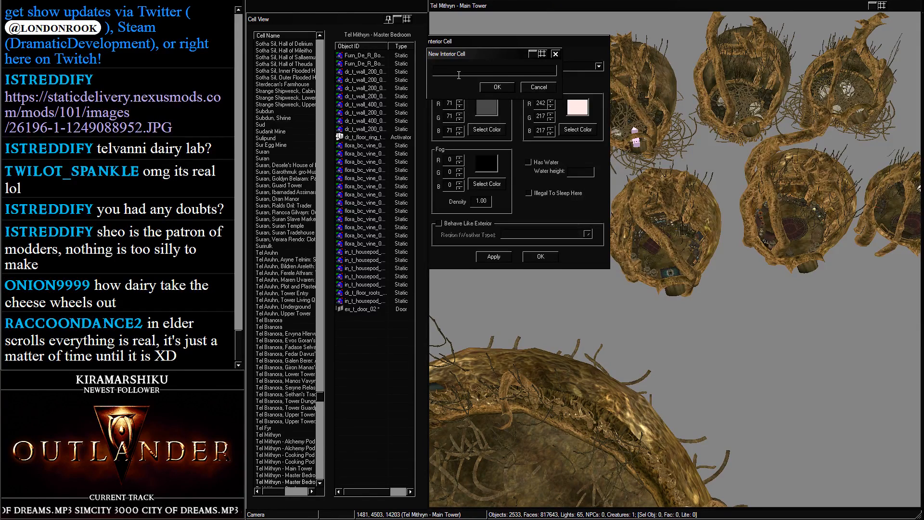
scroll(780, 236, "down", 1)
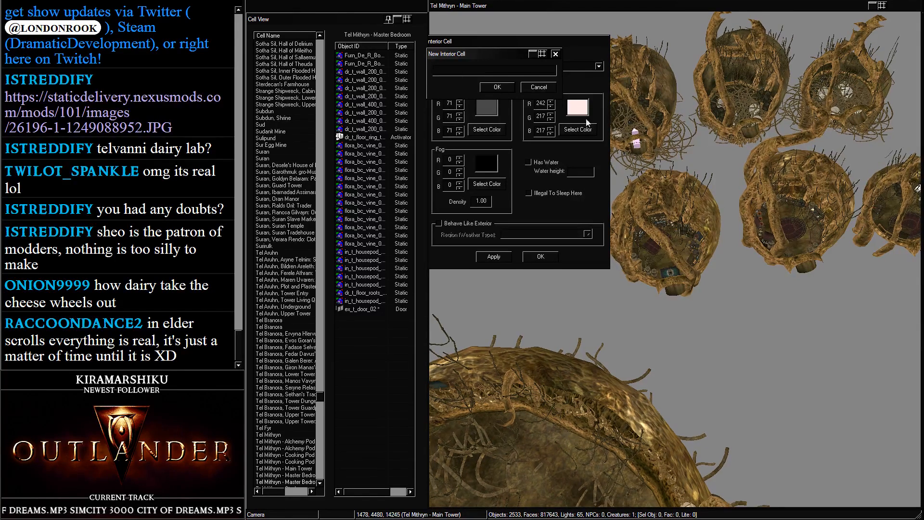
type("Tel Mithry")
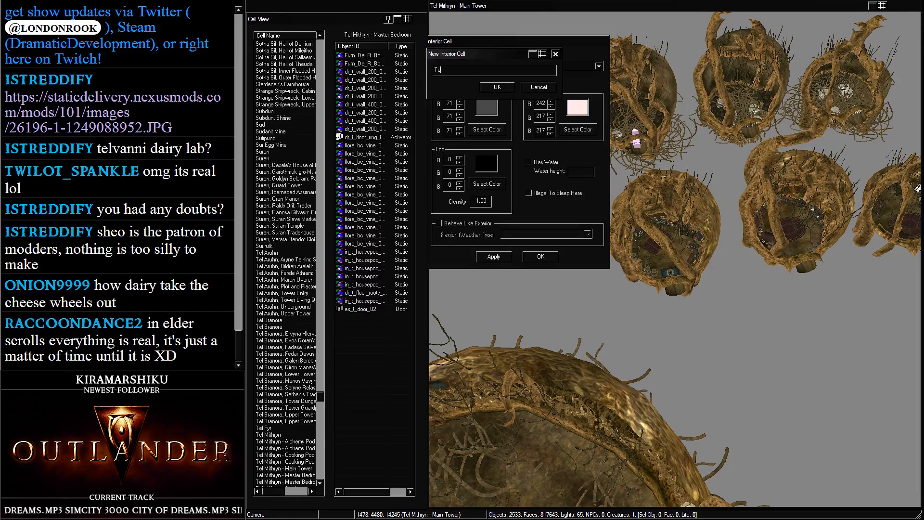
key("BackSpace")
key("BackSpace")
key("BackSpace")
key("BackSpace")
key("BackSpace")
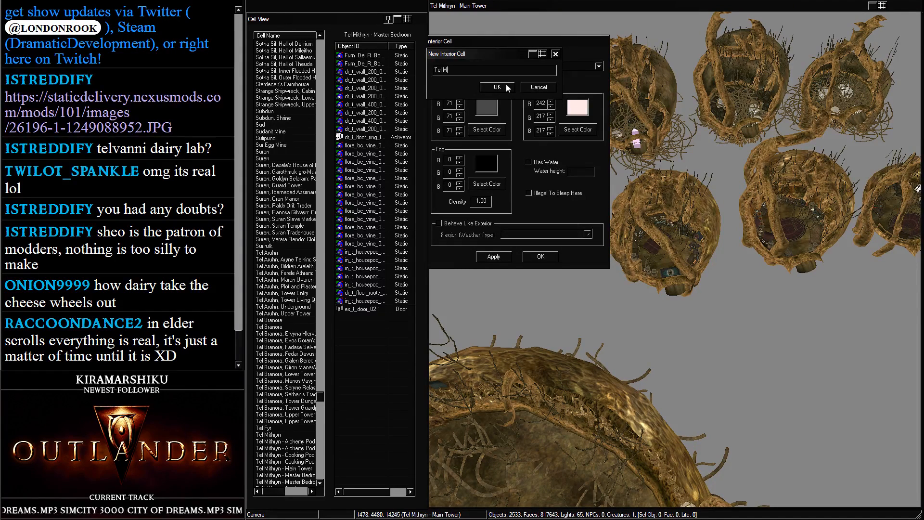
type("ithryn ")
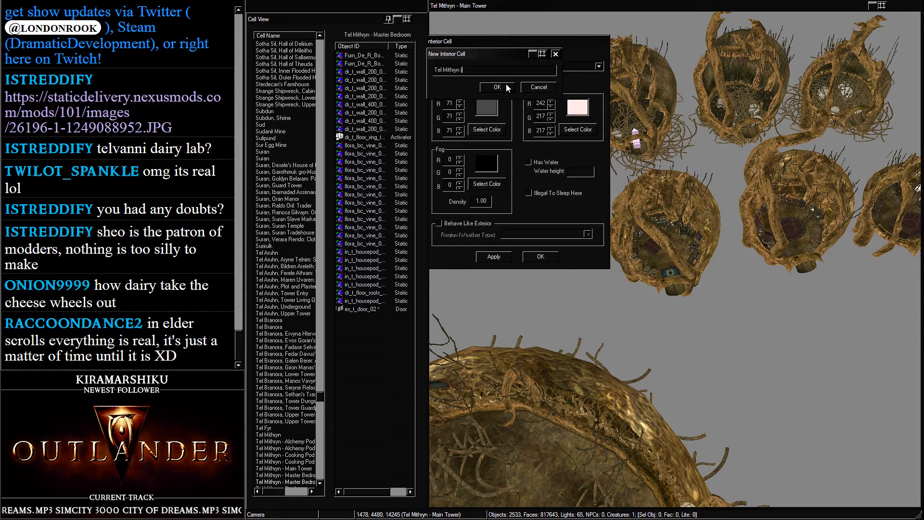
type("1- Stewards P")
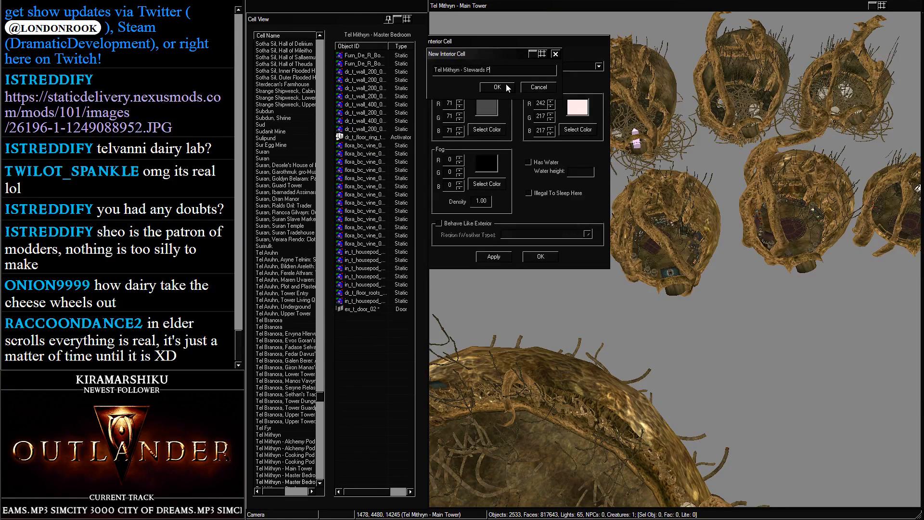
type("od (")
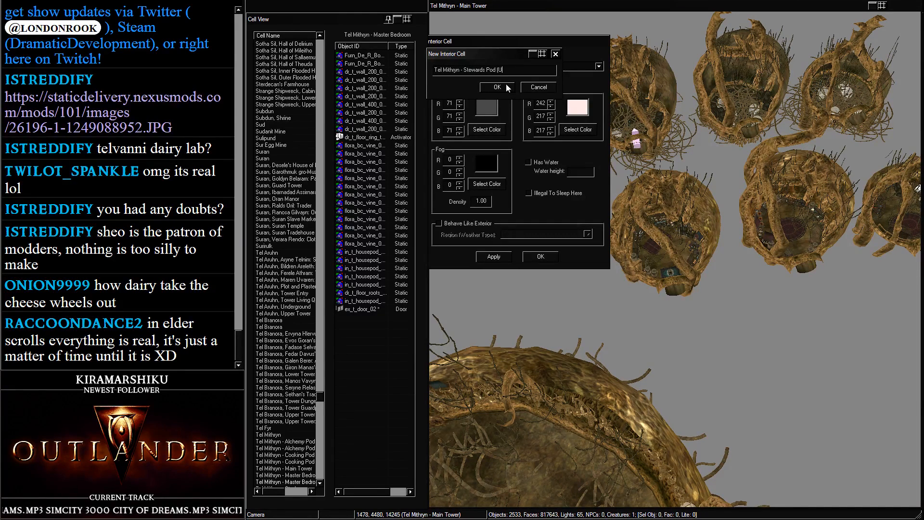
type("Unfurnished)")
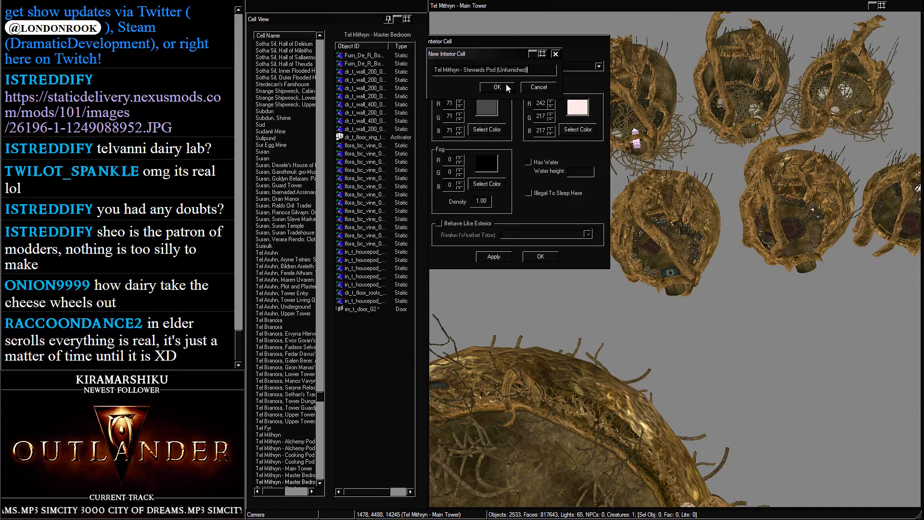
left_click(498, 87)
Create the furnished counterpart as an interior cell named "Tel Mithryn - Stewards Pod"
left_click(452, 77)
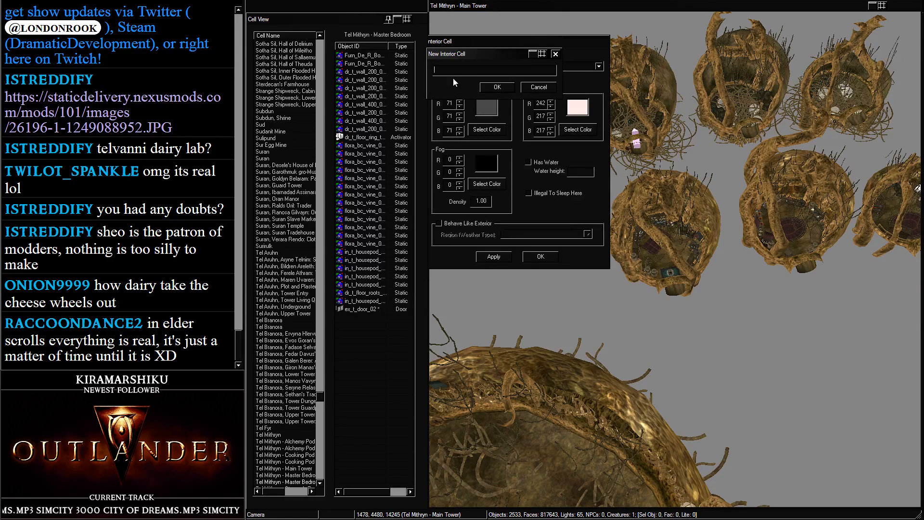
type("Tel Mithr")
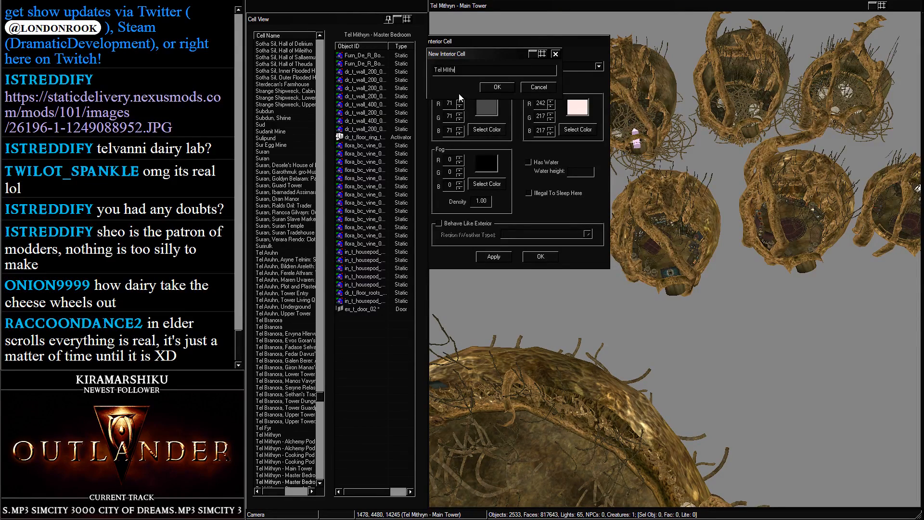
type("yn (Steward")
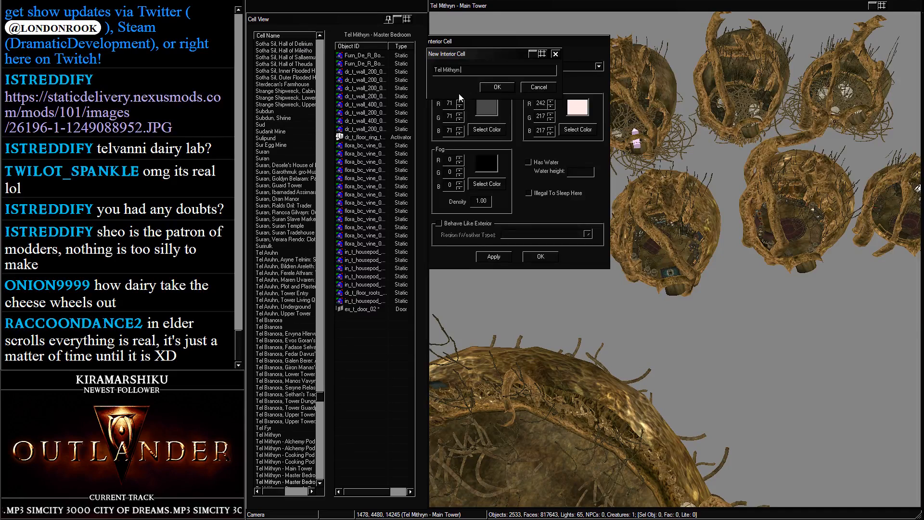
key("BackSpace")
key("BackSpace")
key("BackSpace")
key("BackSpace")
key("BackSpace")
key("BackSpace")
key("BackSpace")
key("BackSpace")
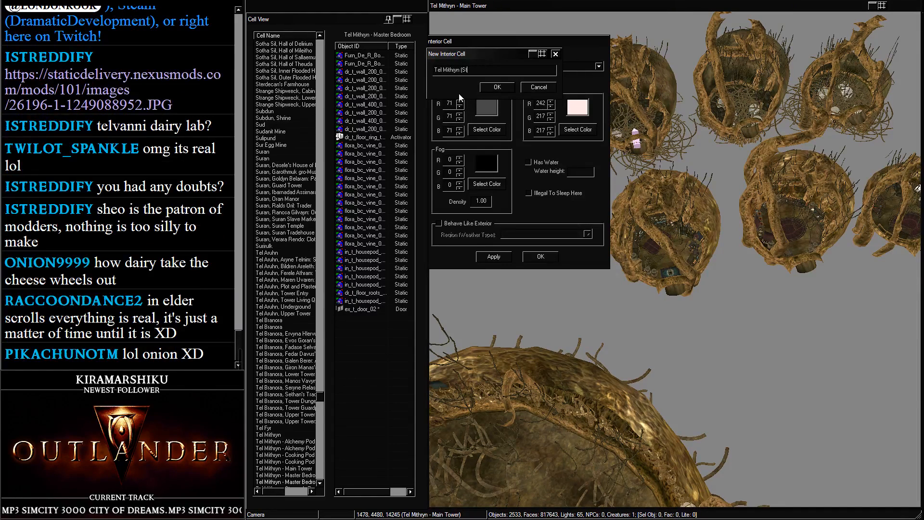
type("- Stewards Pod")
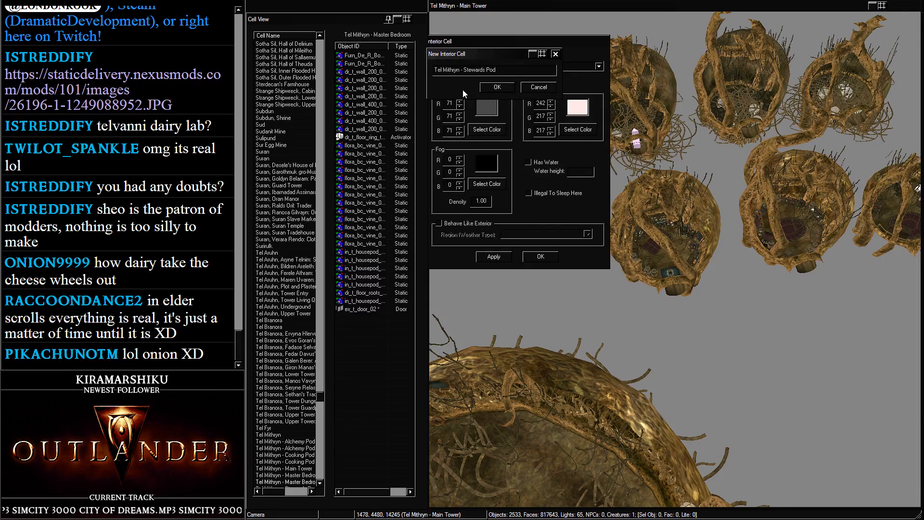
left_click(497, 87)
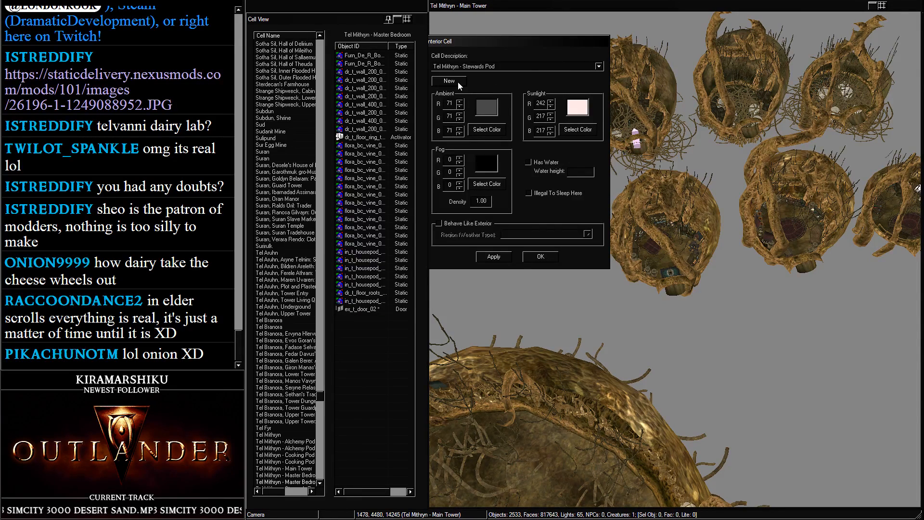
Examine the interior furnishings of the pod with the large round rug to determine its purpose
left_click_drag(480, 40, 440, 33)
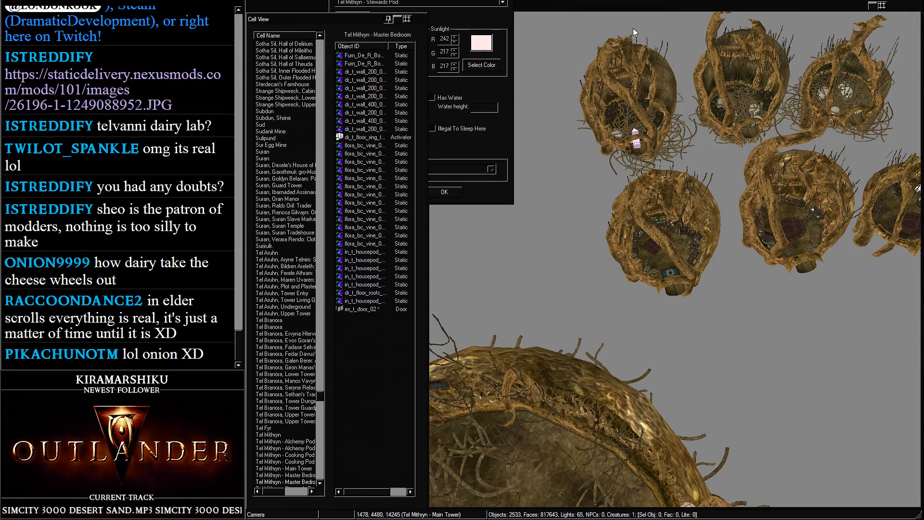
left_click(666, 186)
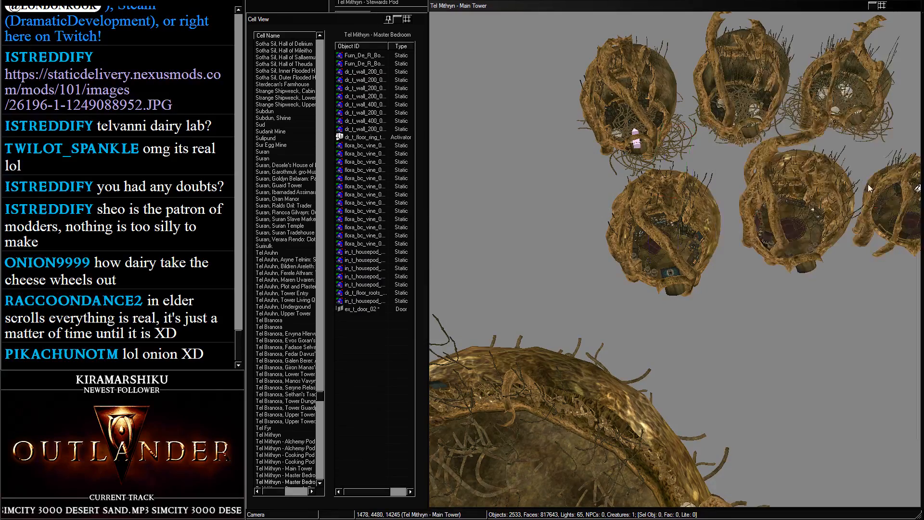
left_click(891, 195)
scroll(608, 205, "up", 5)
scroll(642, 247, "up", 8)
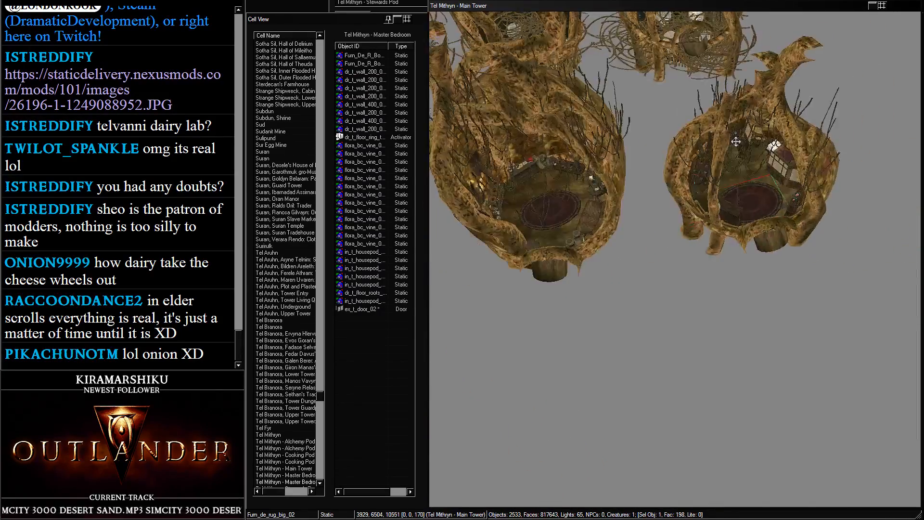
middle_click_drag(716, 192, 602, 109, "shift")
scroll(679, 179, "up", 4)
scroll(684, 186, "up", 2)
scroll(652, 203, "down", 1)
scroll(652, 203, "down", 2)
Create a new interior cell named "Tel Mithryn - Mycologist's Pod"
left_click(380, 3)
left_click_drag(400, 0, 533, 24)
left_click(484, 62)
type("Tel Myth")
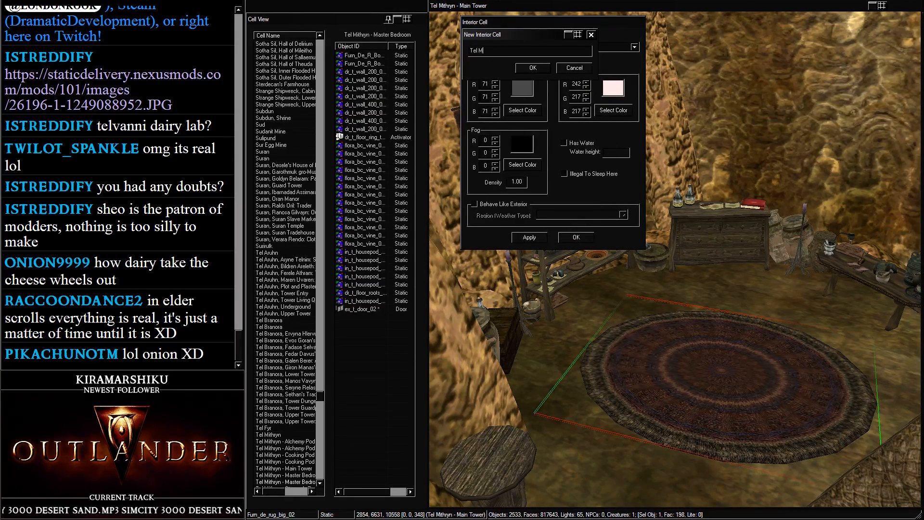
key("BackSpace")
type("i")
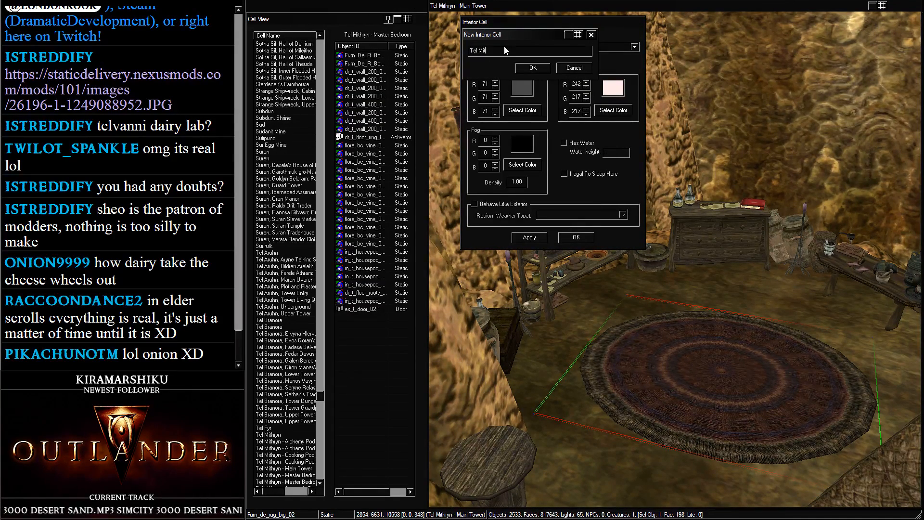
type("thryn -")
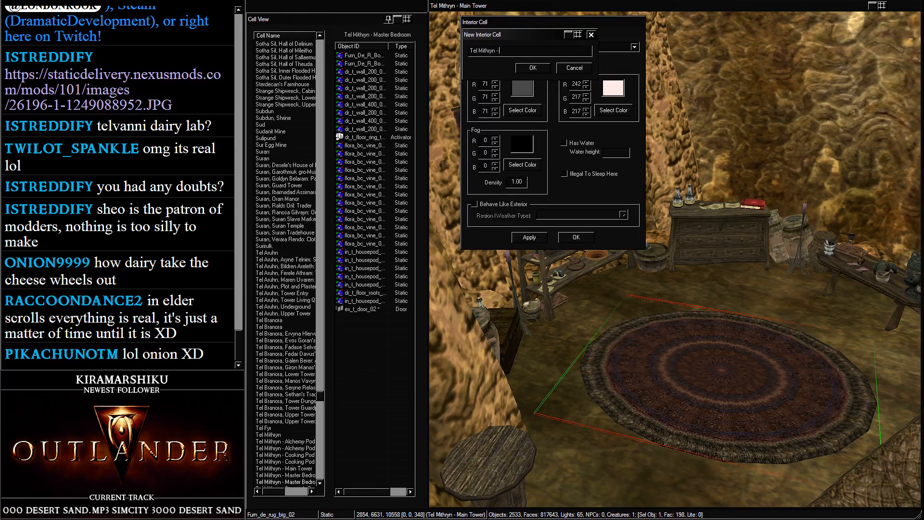
type("0Mycologist p")
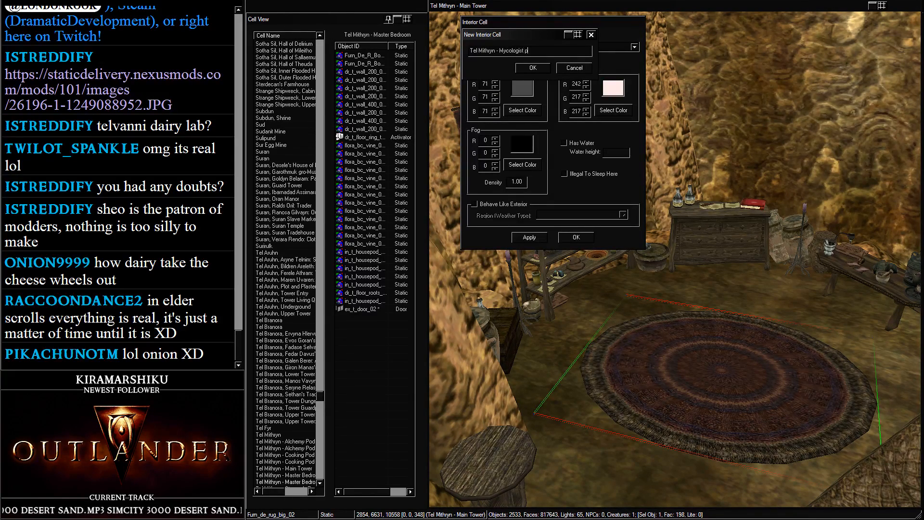
key("BackSpace")
key("BackSpace")
type("'s Pod")
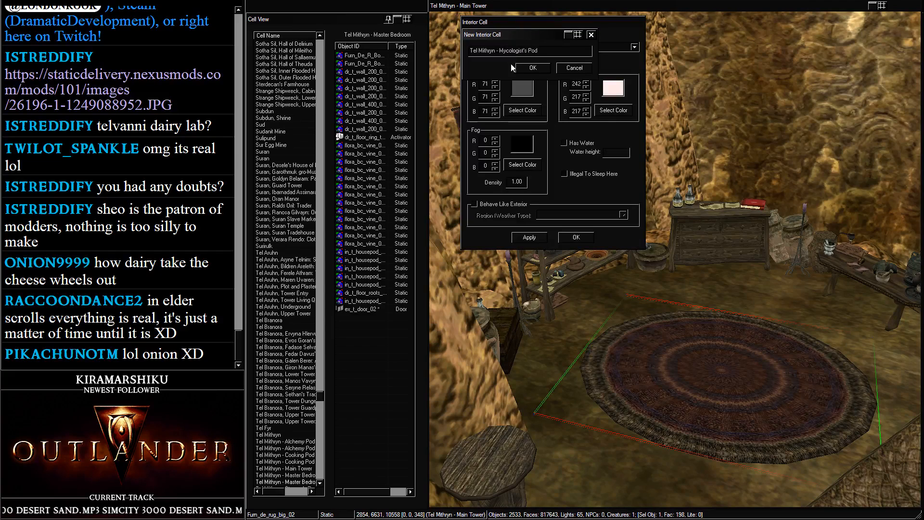
left_click(532, 71)
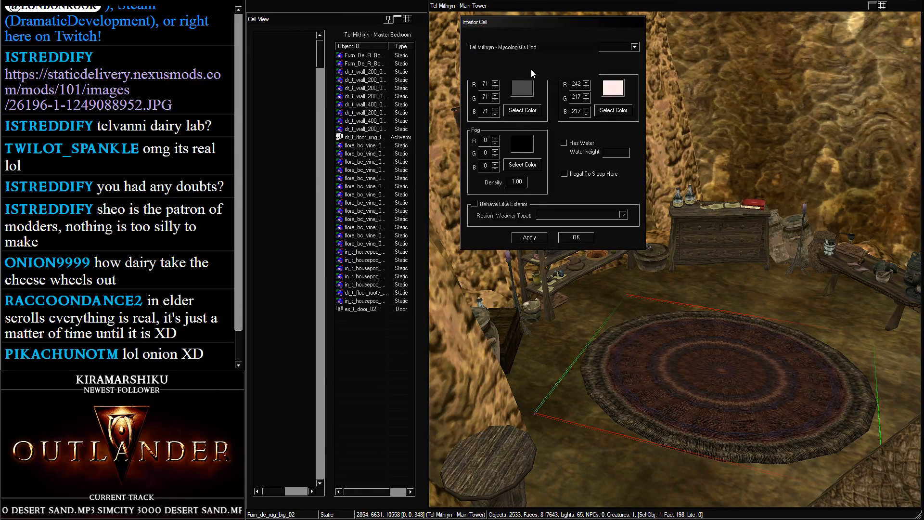
Create the unfurnished counterpart as an interior cell named "Tel Mithryn - Mycologists Pod (Unfurnished)"
left_click(476, 64)
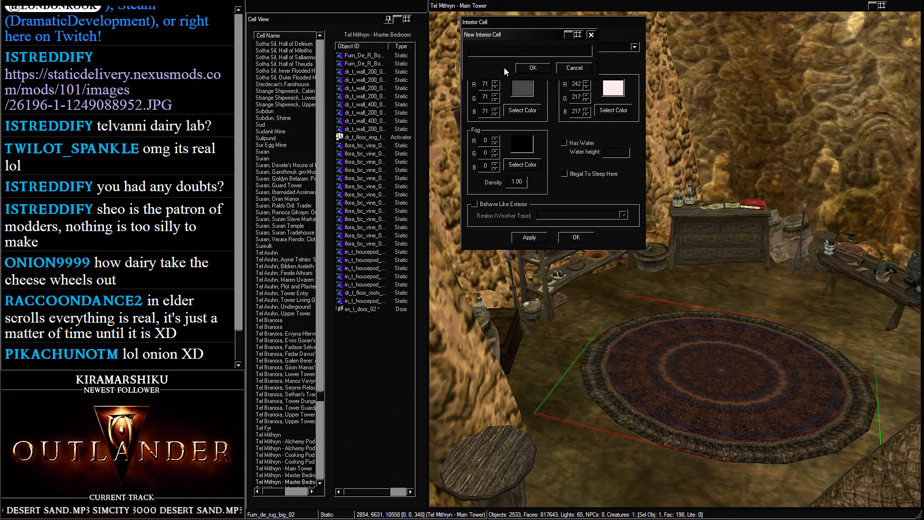
type("Tel Mithryn - Myc")
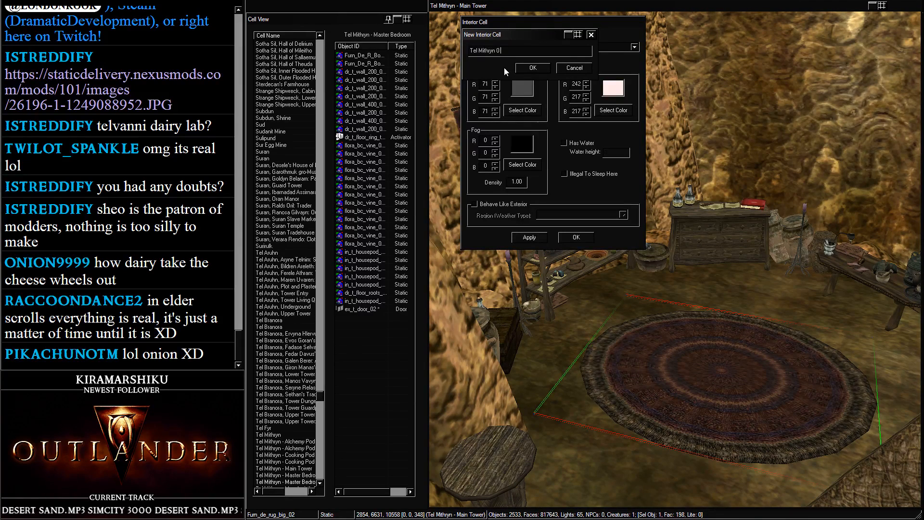
type("ologists")
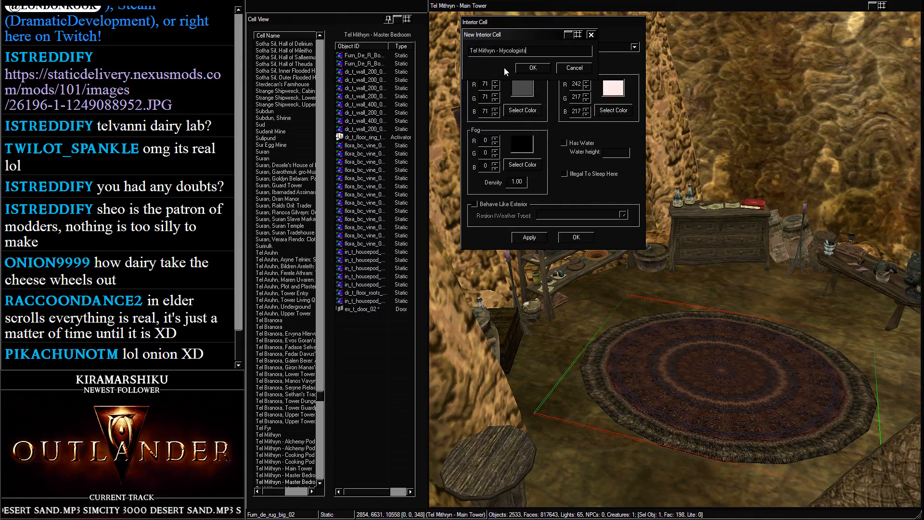
type(" Pod (Unfurnished")
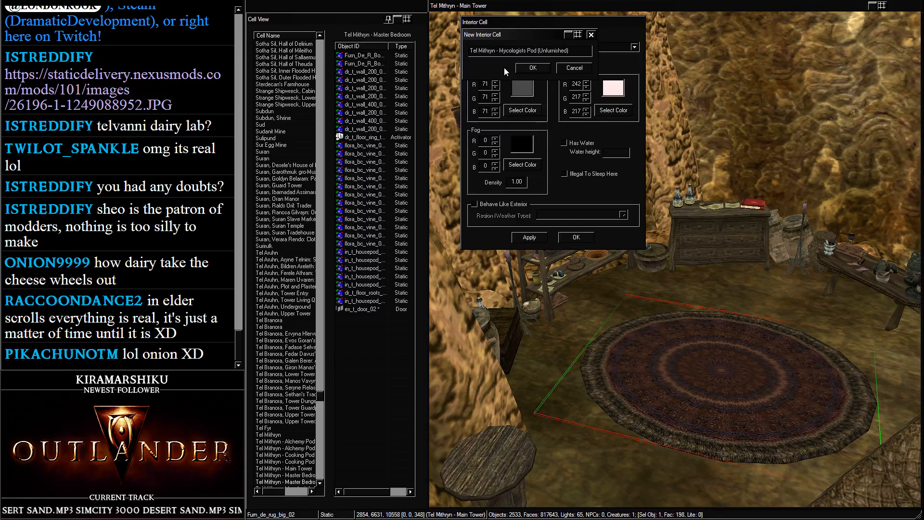
left_click(531, 68)
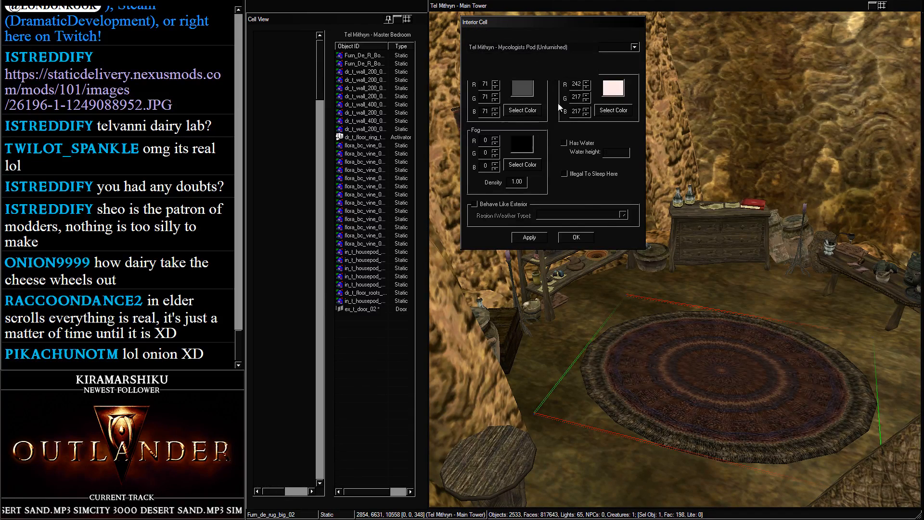
left_click(578, 240)
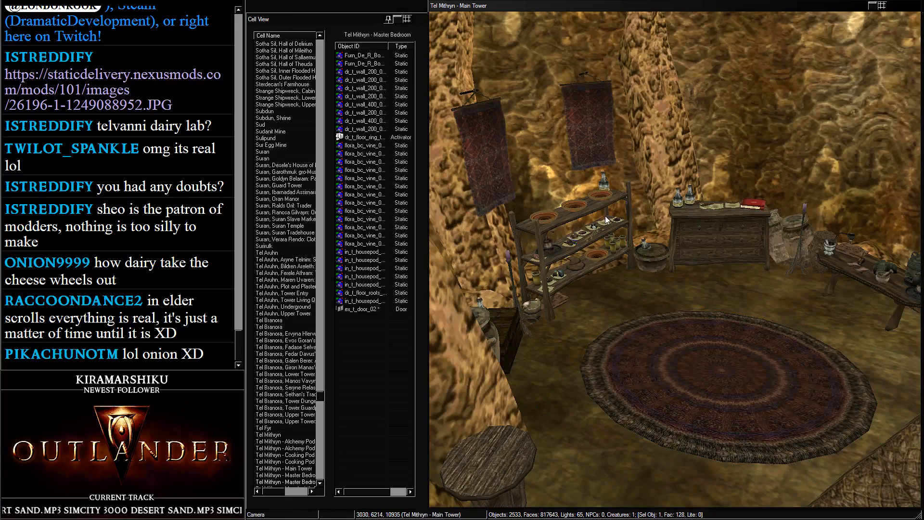
Cut the entire furnished pod with the teal rug, including its shell, door and contents, from the Main Tower cell
scroll(605, 216, "down", 10)
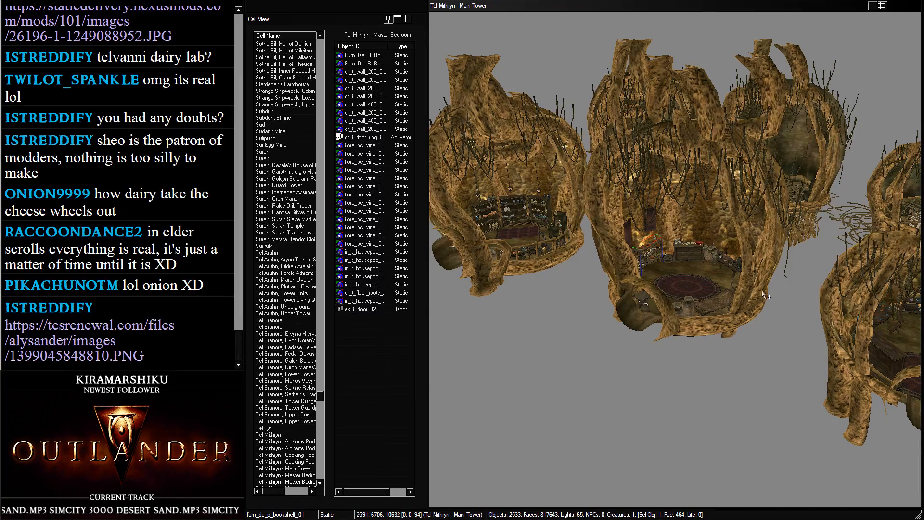
scroll(609, 226, "down", 10)
middle_click_drag(654, 219, 699, 334, "shift")
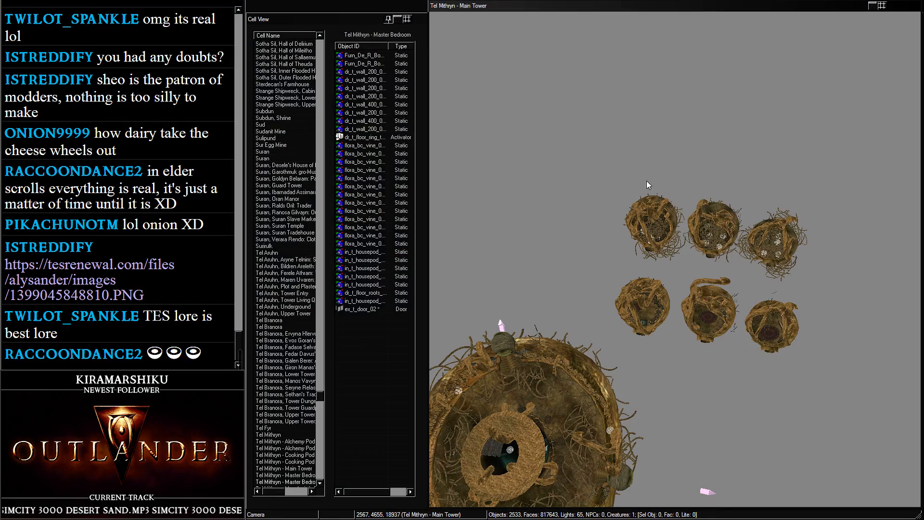
left_click(660, 220)
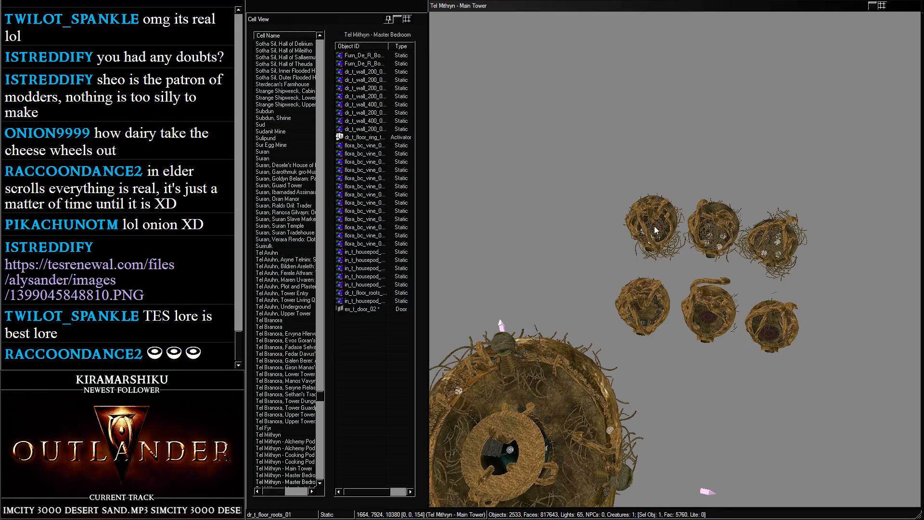
middle_click_drag(660, 220, 651, 253, "shift")
left_click(618, 282)
key("t")
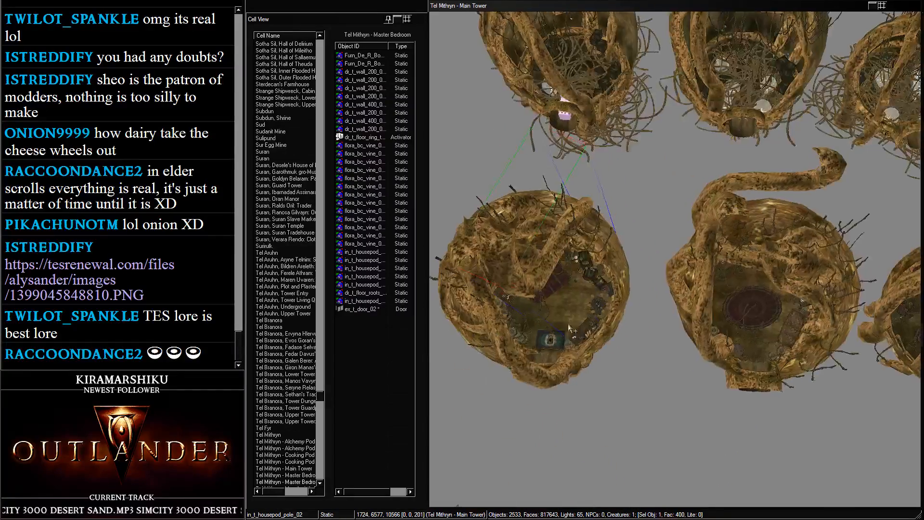
middle_click_drag(515, 220, 588, 255)
key("d")
left_click_drag(707, 348, 729, 371)
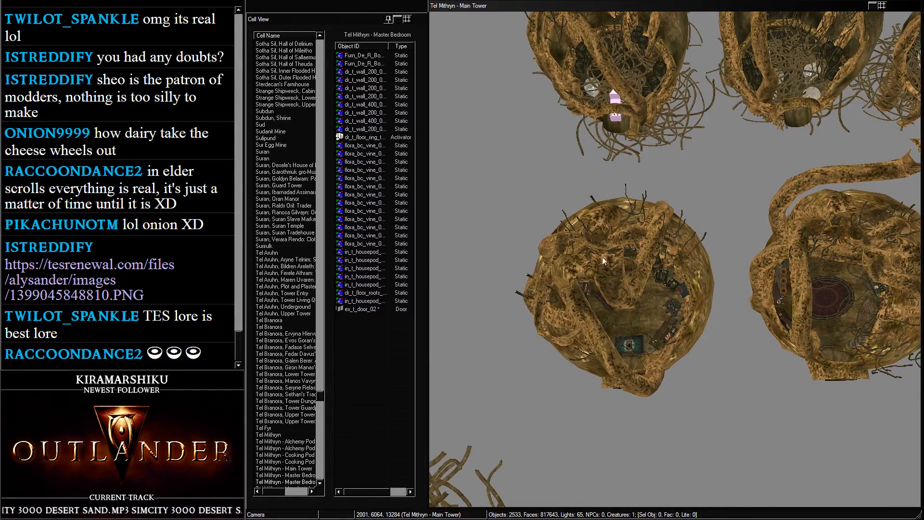
left_click_drag(529, 179, 726, 394)
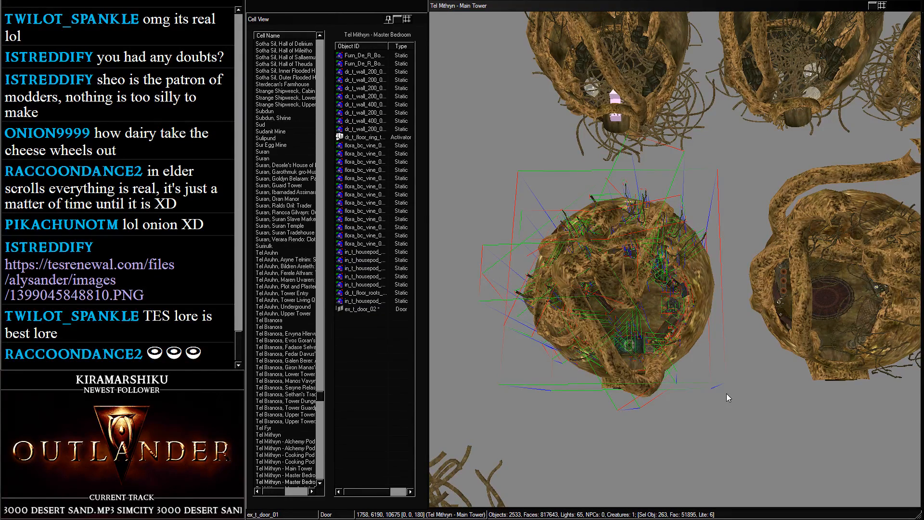
key("Delete")
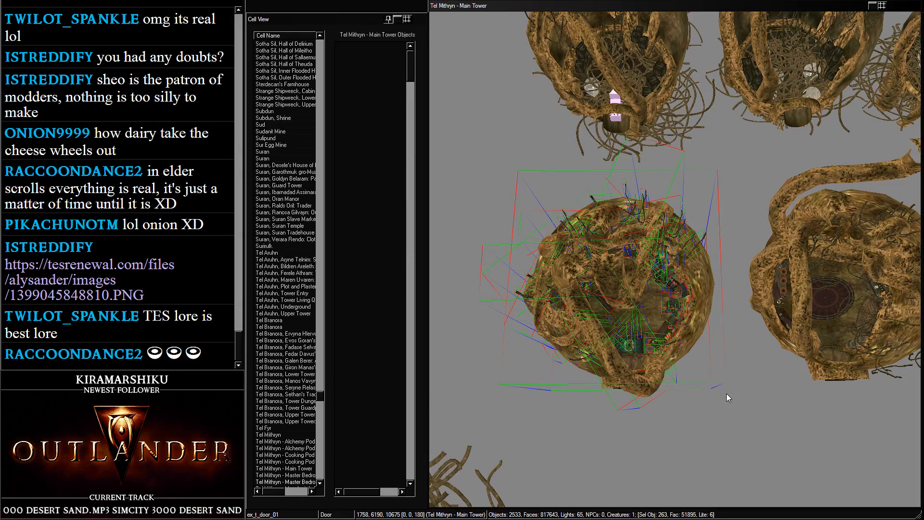
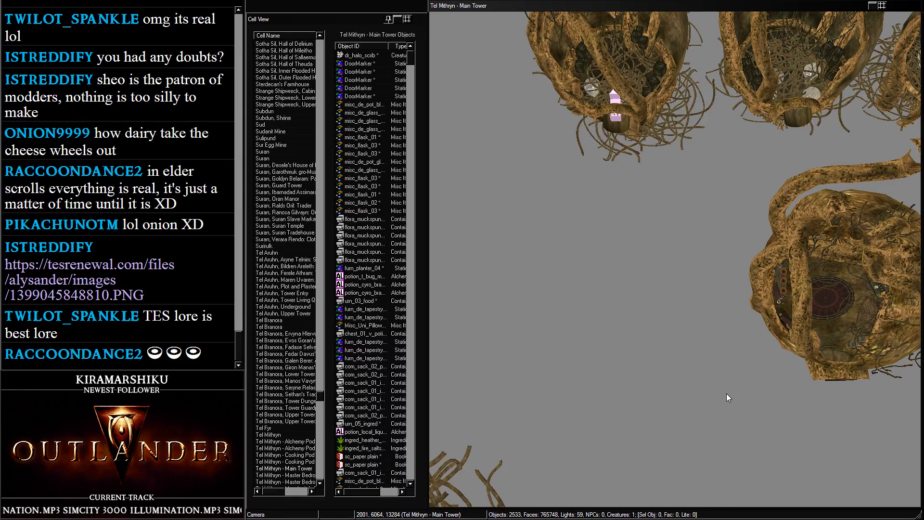
Load the "Tel Mithryn - Cooking Pod" cell with the cell list widened, and paste the cut pod into it
scroll(380, 277, "down", 4)
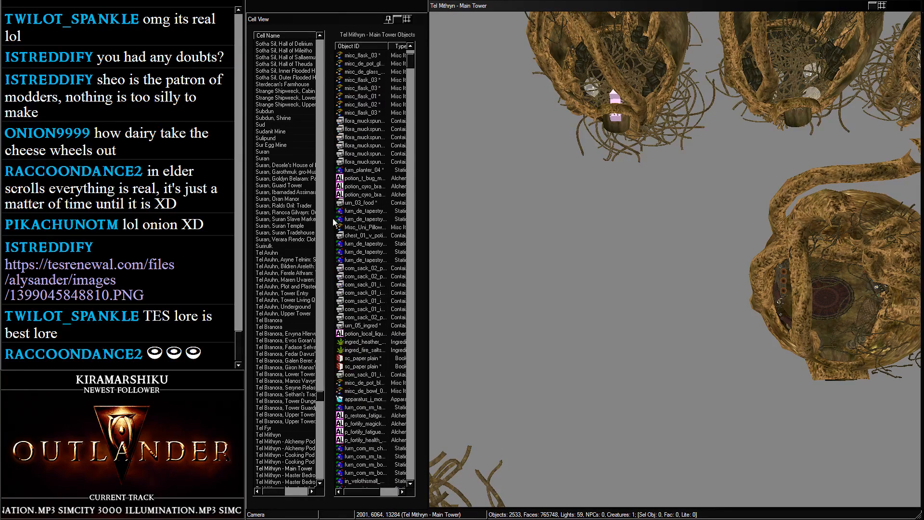
scroll(298, 240, "down", 15)
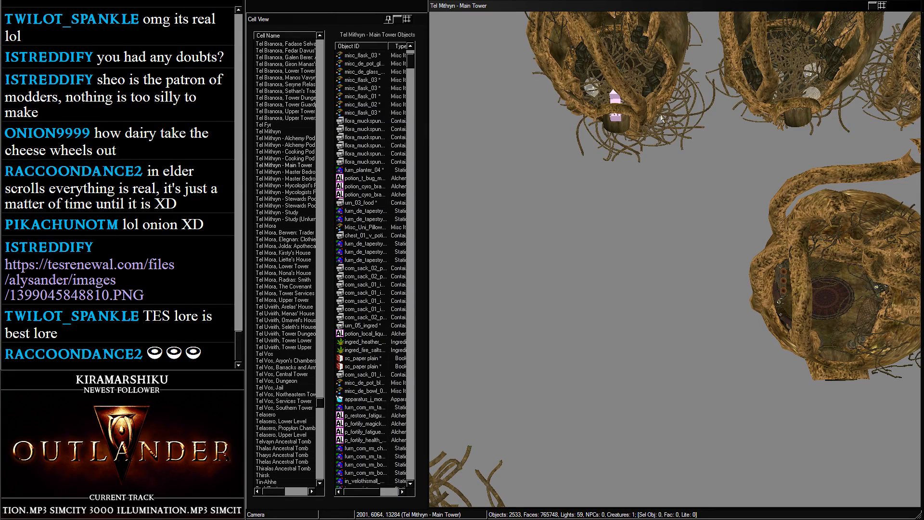
left_click(295, 151)
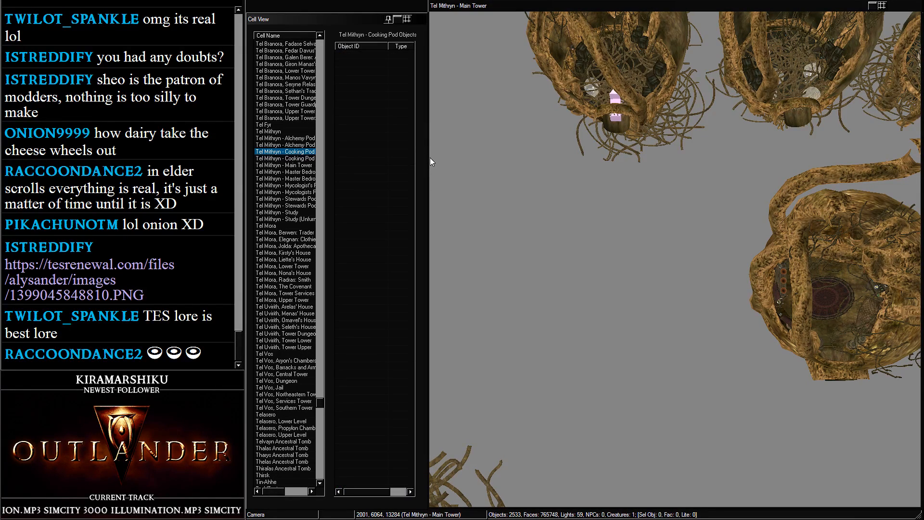
left_click_drag(431, 160, 497, 163)
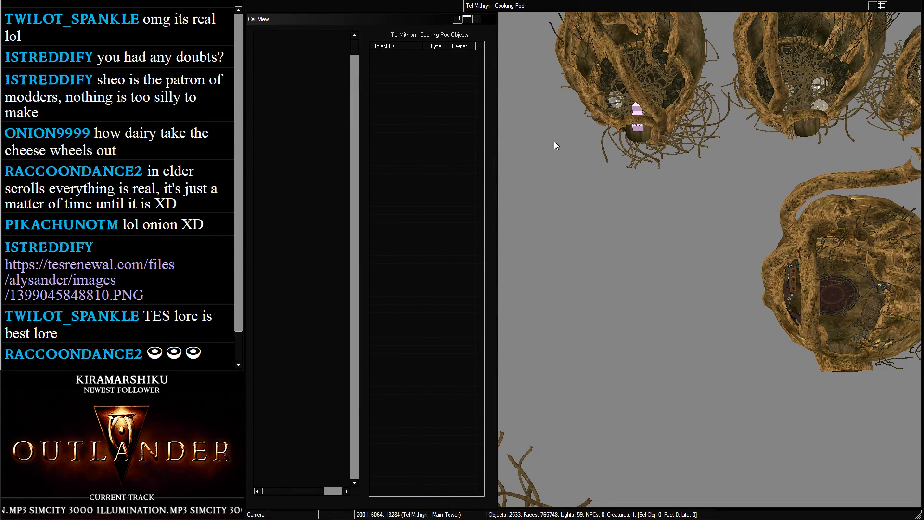
scroll(640, 207, "down", 10)
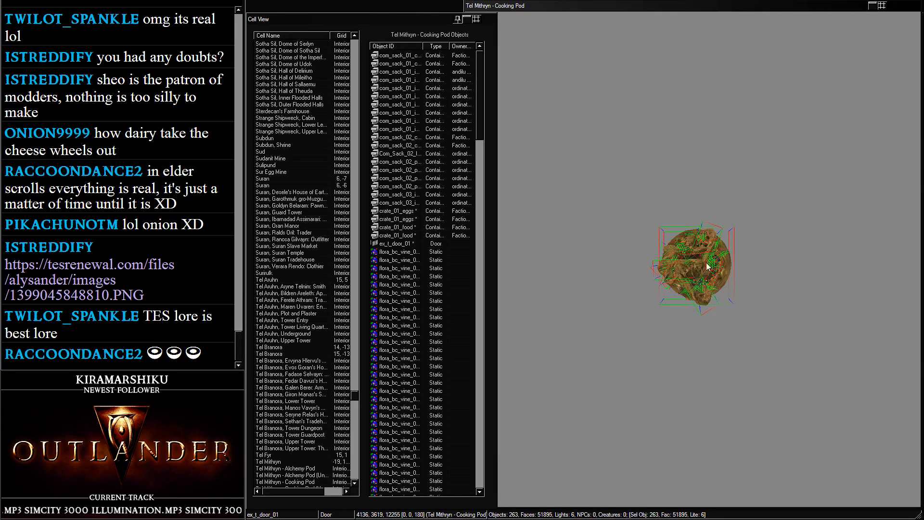
Reposition the pasted pod in the Cooking Pod cell so its door sits at about 4158, 3635, 4028
scroll(717, 268, "up", 6)
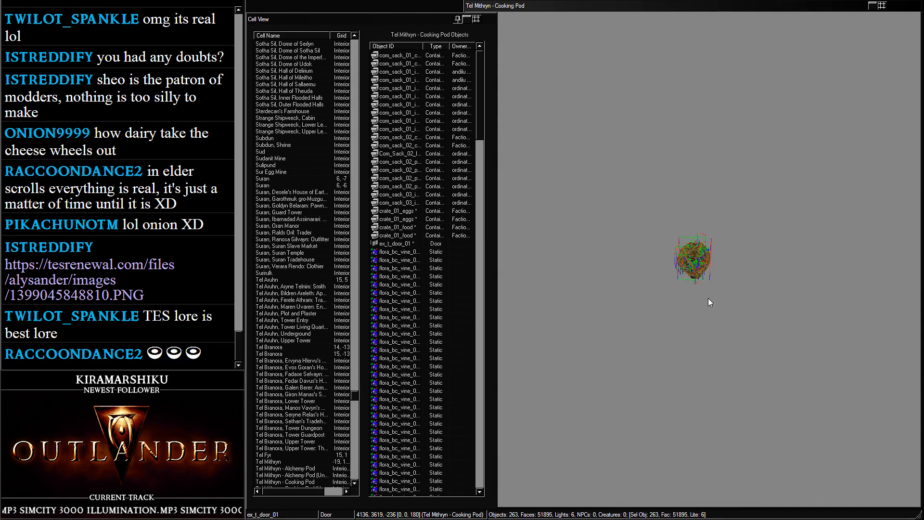
left_click_drag(705, 256, 732, 431)
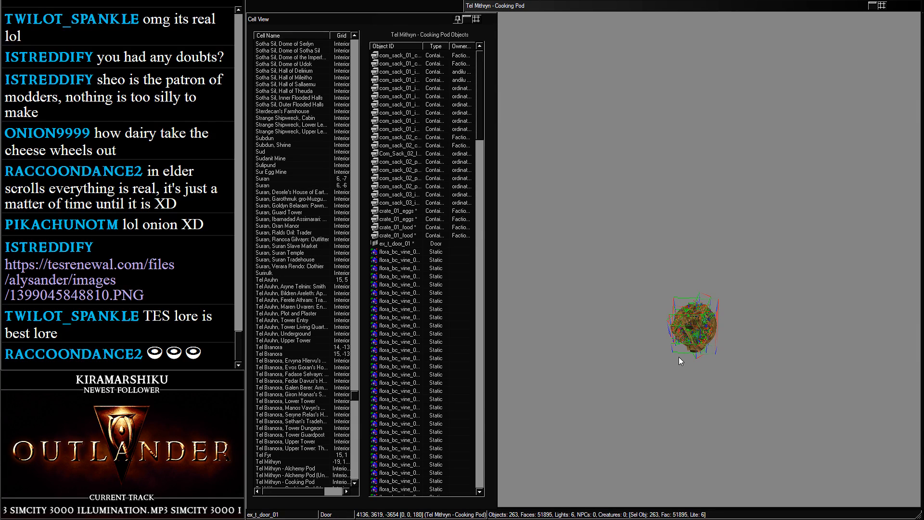
middle_click_drag(679, 358, 689, 294, "shift")
scroll(684, 379, "up", 2)
scroll(690, 294, "up", 5)
left_click_drag(694, 267, 671, 211)
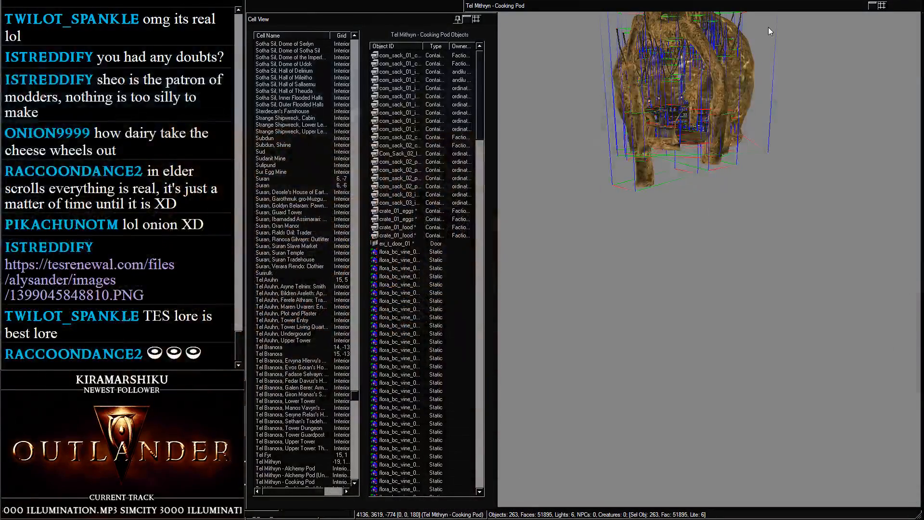
left_click_drag(730, 108, 730, 166)
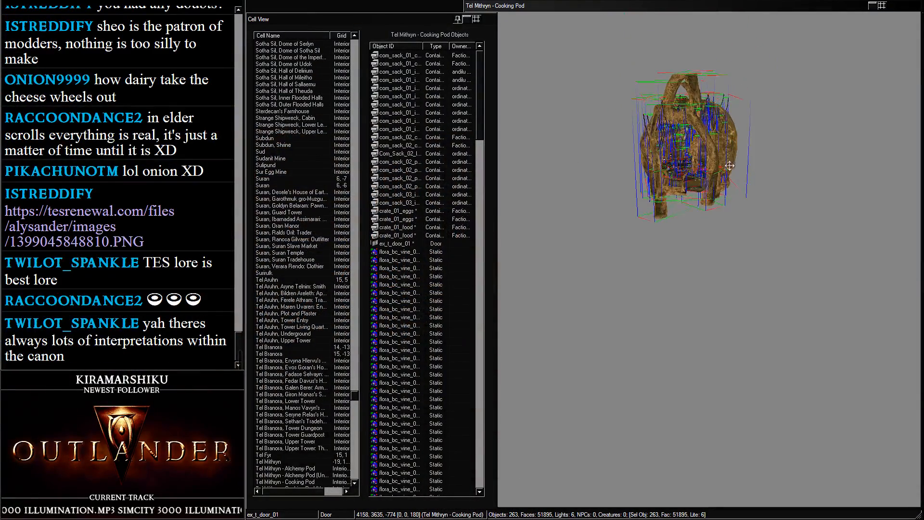
middle_click_drag(729, 166, 725, 215, "shift")
left_click_drag(707, 135, 744, 124)
left_click_drag(723, 223, 694, 111)
left_click_drag(696, 63, 676, 102)
scroll(676, 102, "down", 10)
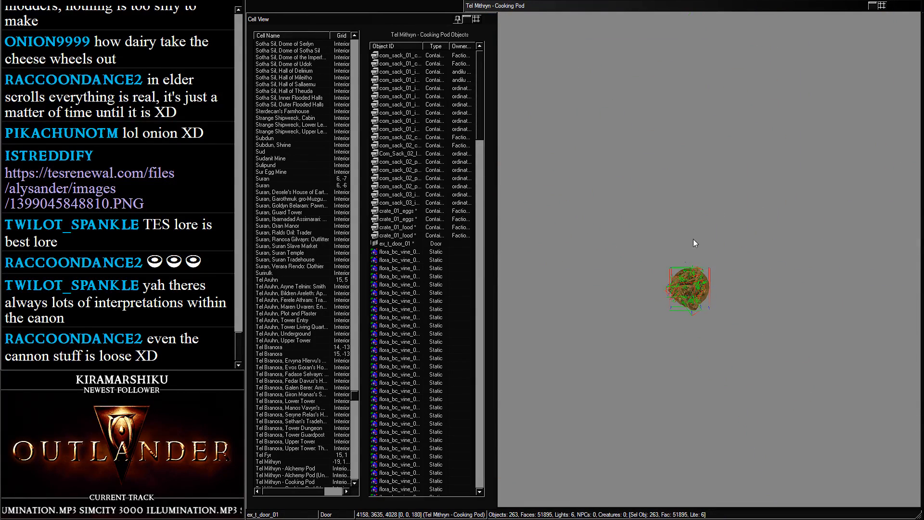
Reselect all of the pasted pod's objects and inspect its interior and placement in the cell
left_click(674, 249)
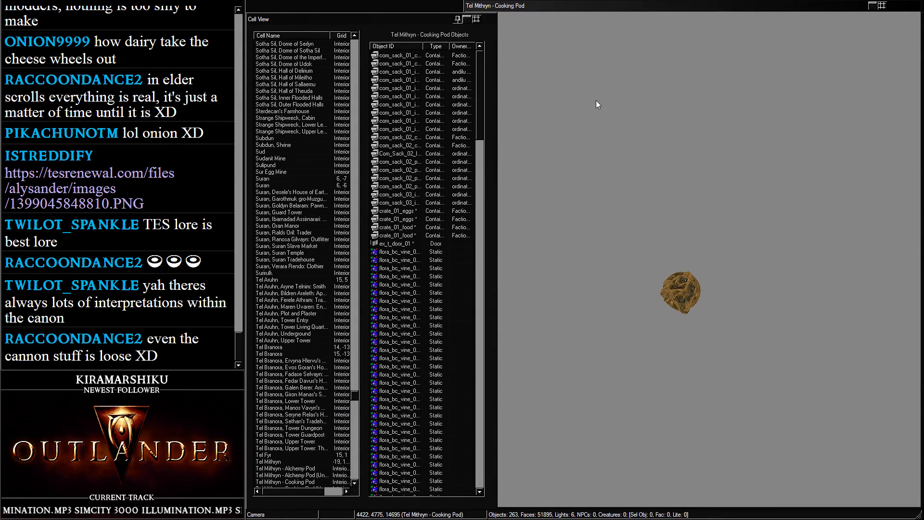
left_click_drag(526, 30, 920, 397)
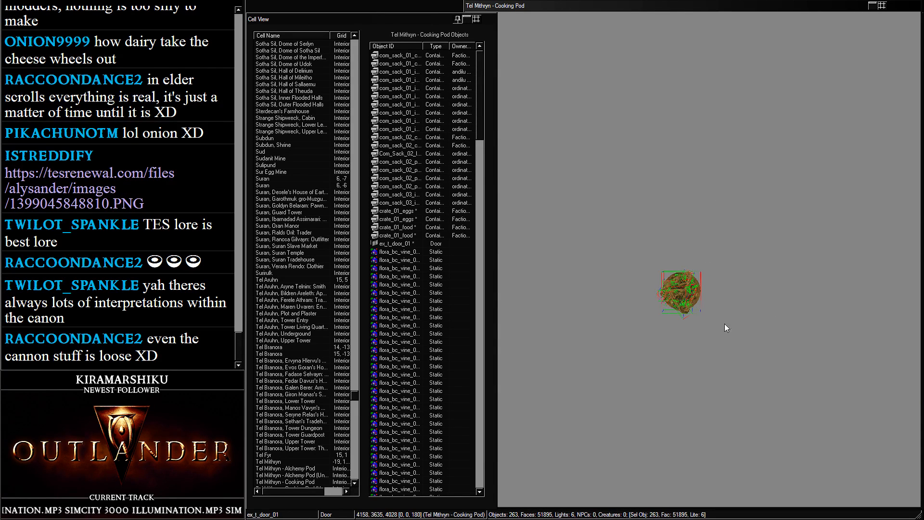
scroll(674, 121, "up", 10)
scroll(702, 158, "down", 6)
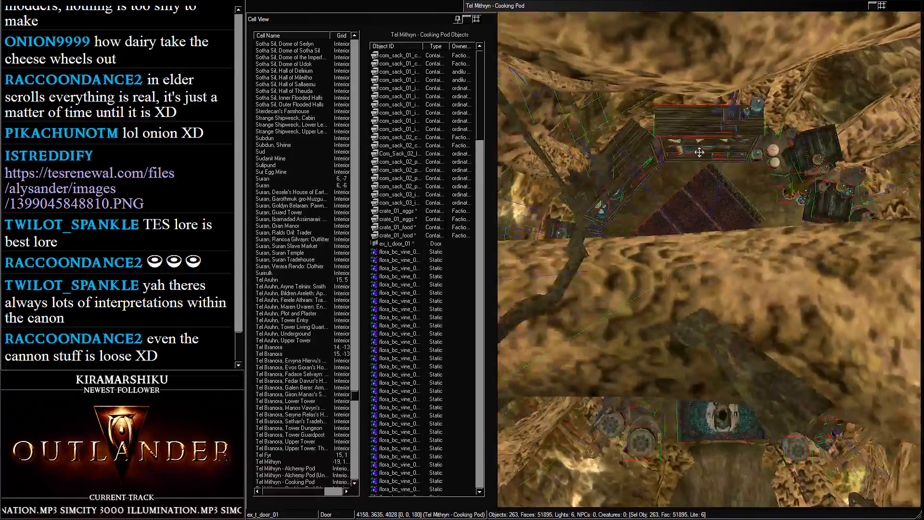
scroll(702, 159, "up", 5)
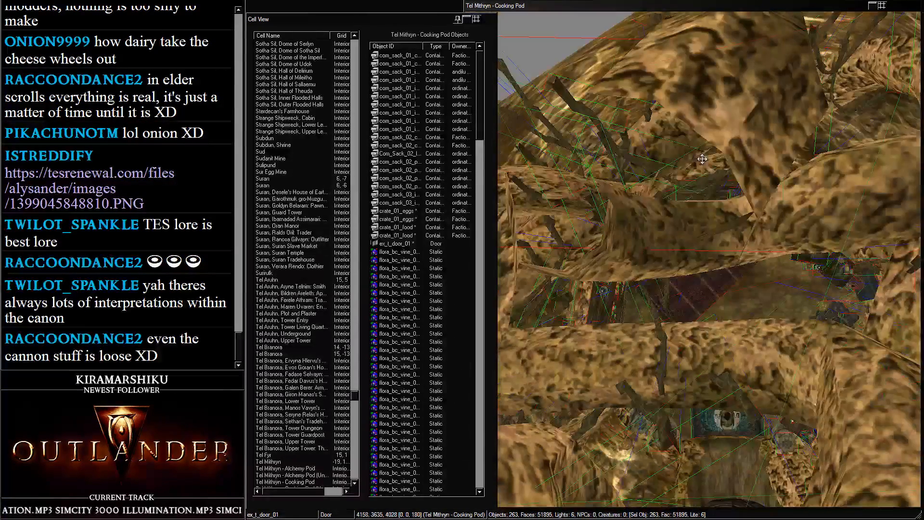
scroll(732, 227, "down", 15)
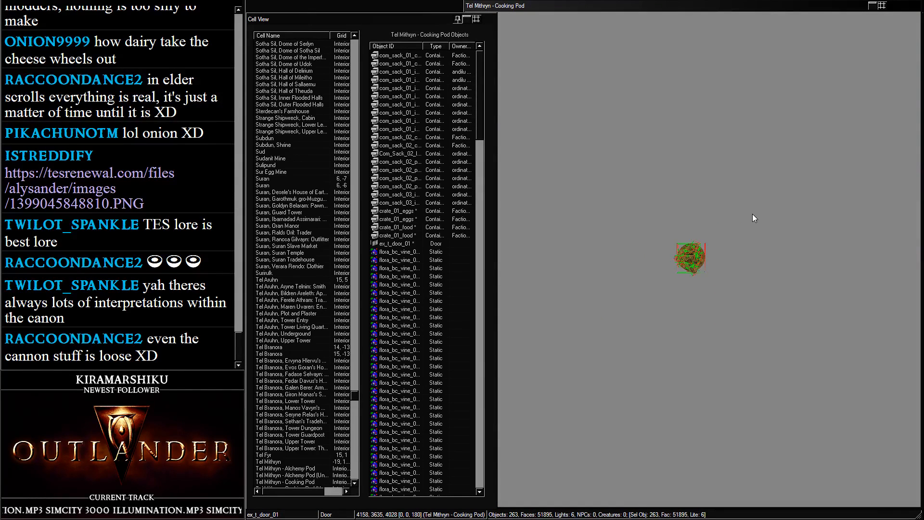
middle_click_drag(744, 200, 749, 197)
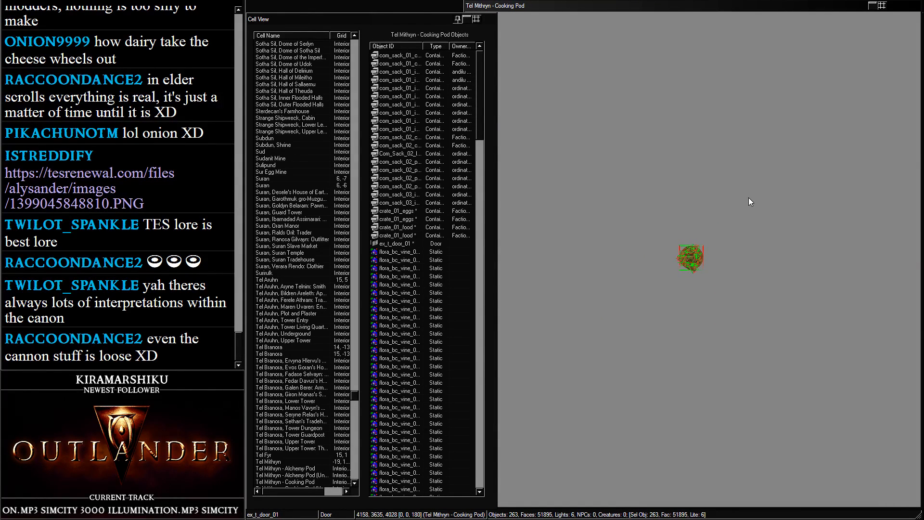
Load the "Tel Mithryn - Main Tower" cell again and locate the remaining furnished pods
scroll(310, 255, "down", 7)
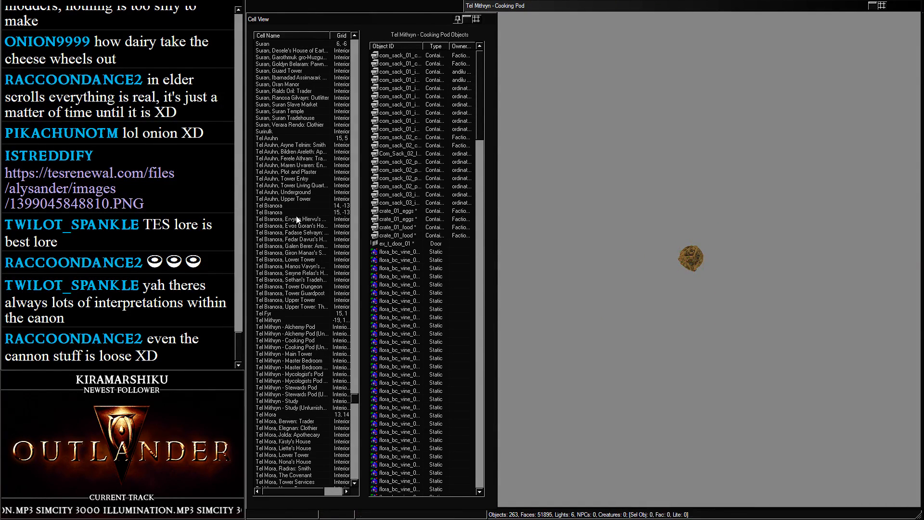
left_click(298, 213)
left_click(299, 225)
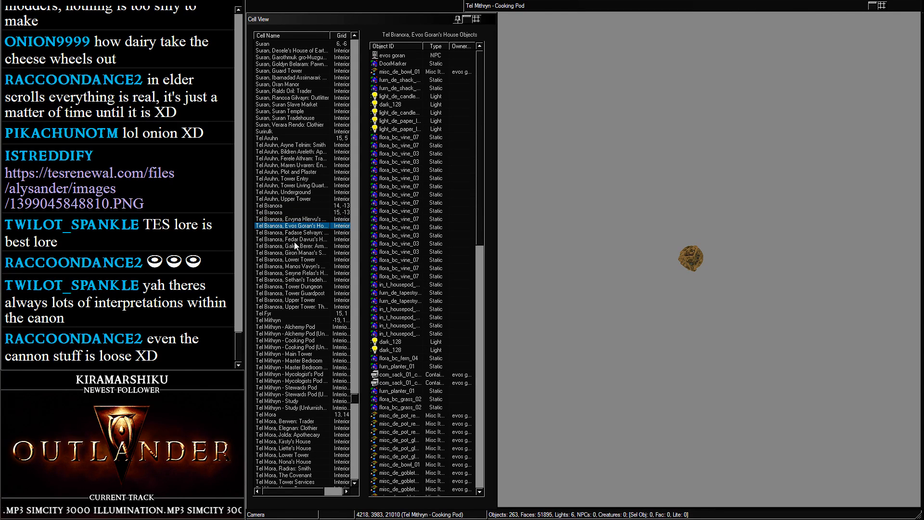
left_click(291, 320)
left_click(286, 328)
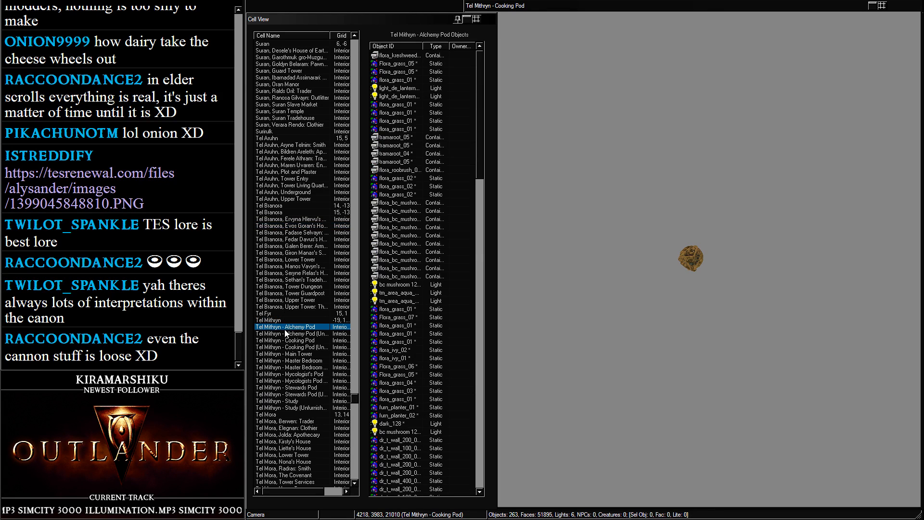
double_click(287, 354)
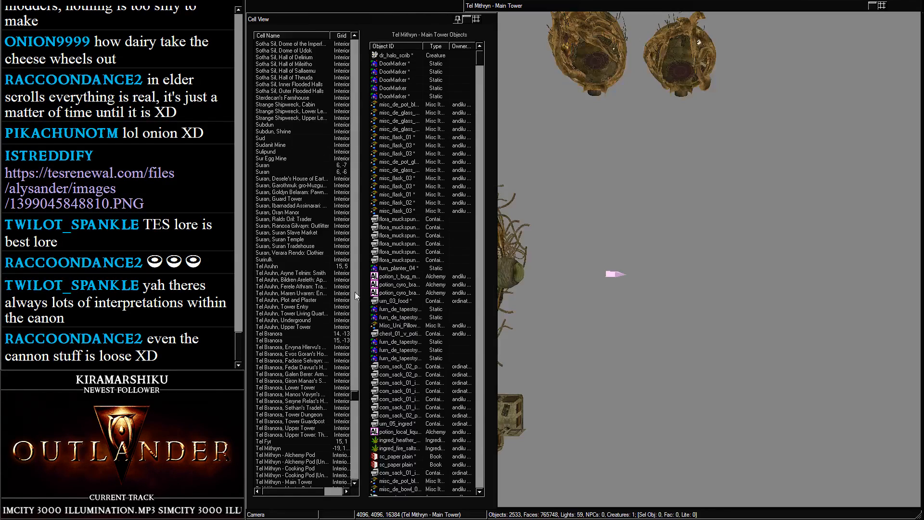
left_click(678, 58)
scroll(754, 329, "down", 3)
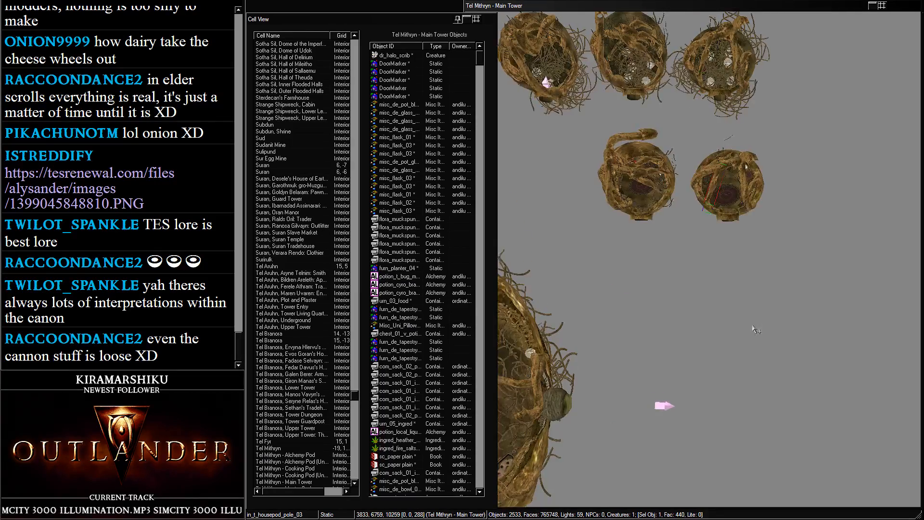
Select the whole furnished pod with the curled root in the Main Tower's lower pair, check its interior, and cut it from the cell
scroll(755, 329, "up", 4)
left_click_drag(633, 200, 796, 363)
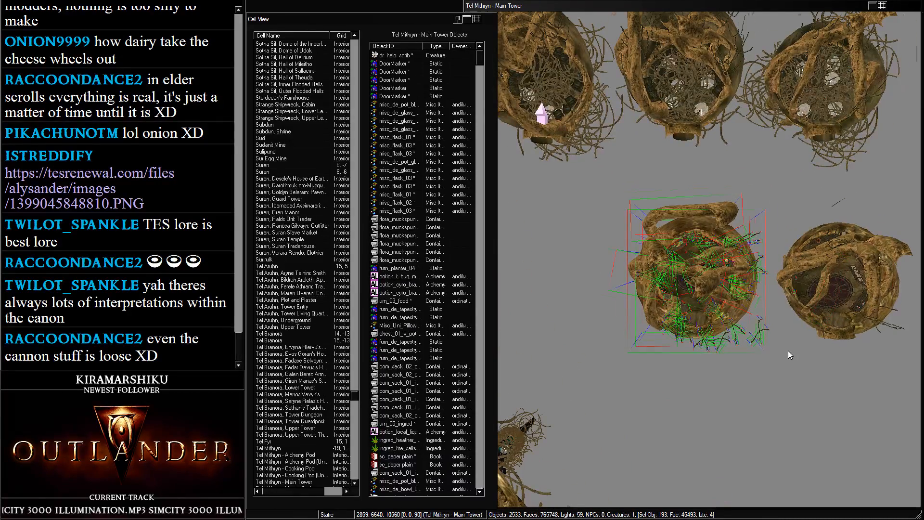
scroll(735, 346, "up", 3)
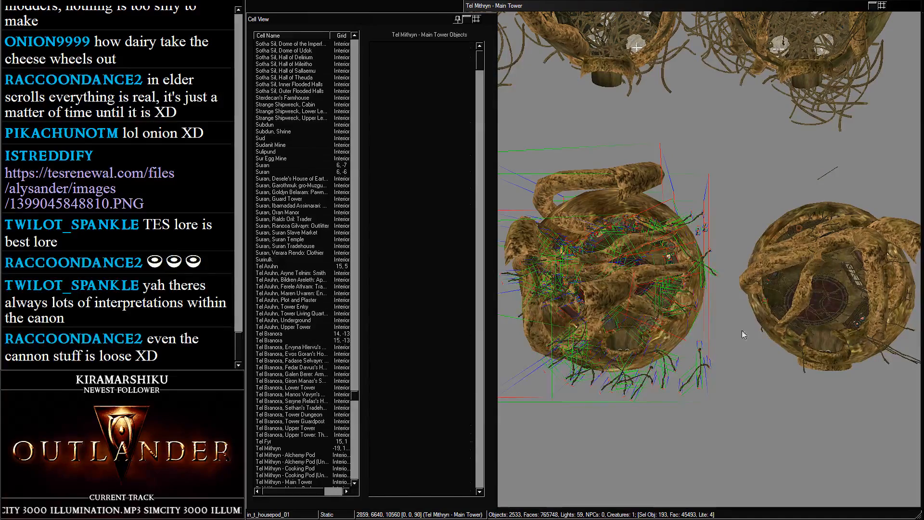
key("Delete")
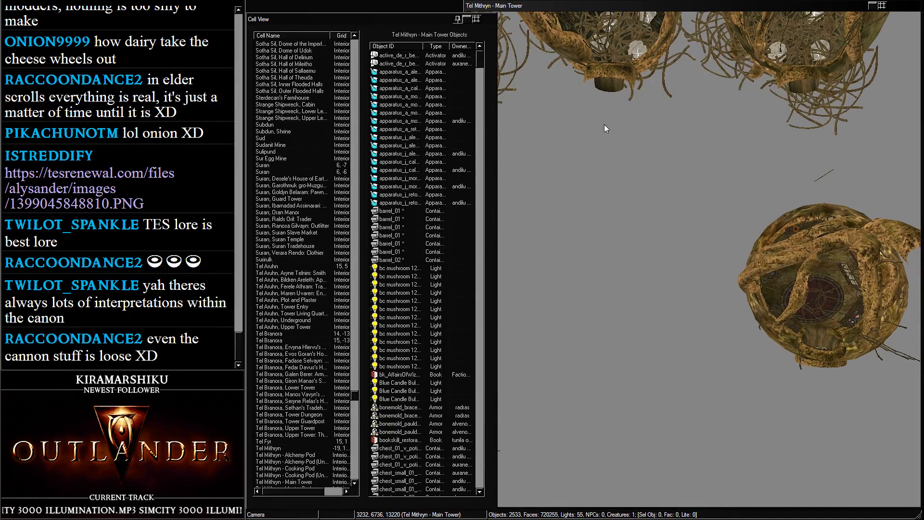
key("ctrl+z")
middle_click_drag(779, 270, 717, 180, "shift")
scroll(719, 214, "up", 5)
scroll(718, 180, "up", 3)
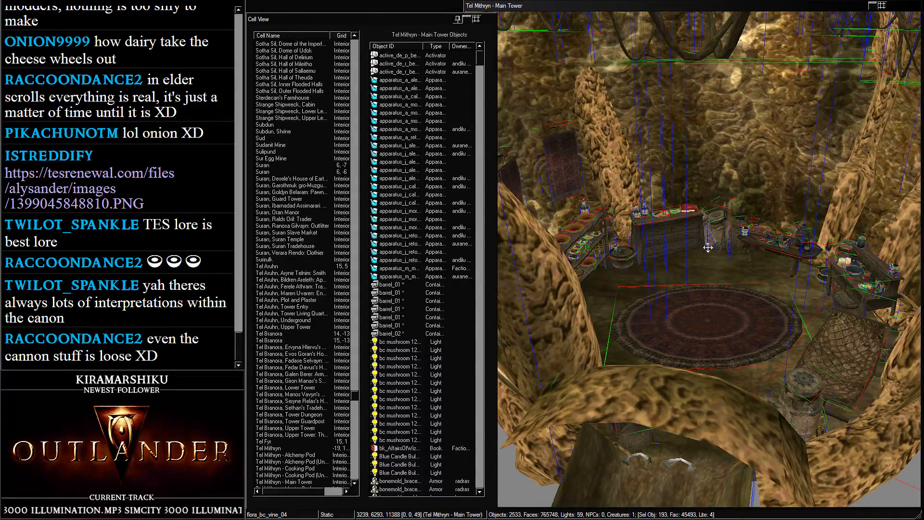
key("Delete")
Paste the cut pod into the "Tel Mithryn - Mycologist's Pod" cell and lower it so its reference vine sits at 4482, 3719, 4100
scroll(320, 311, "down", 13)
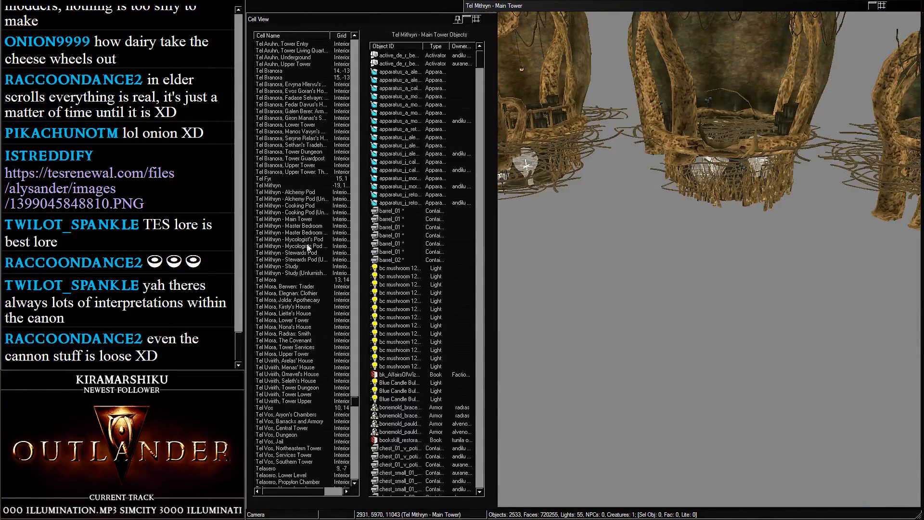
double_click(310, 246)
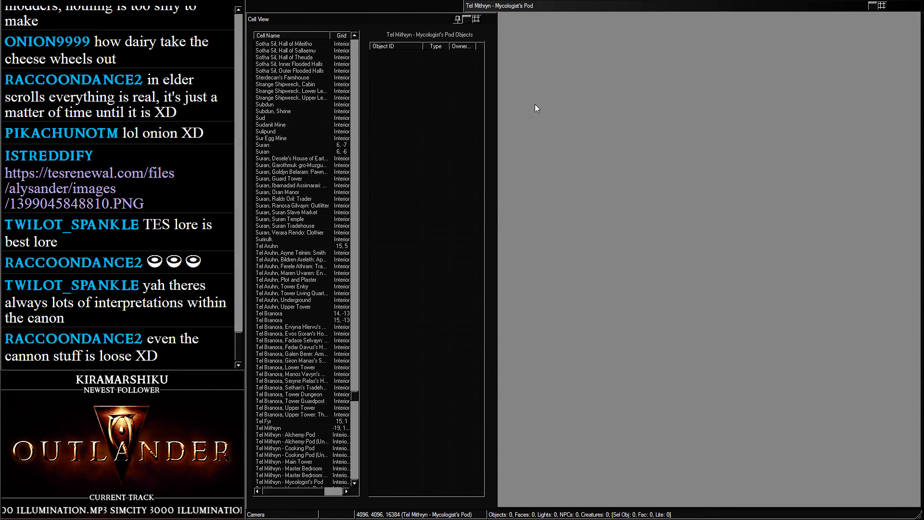
key("ctrl+v")
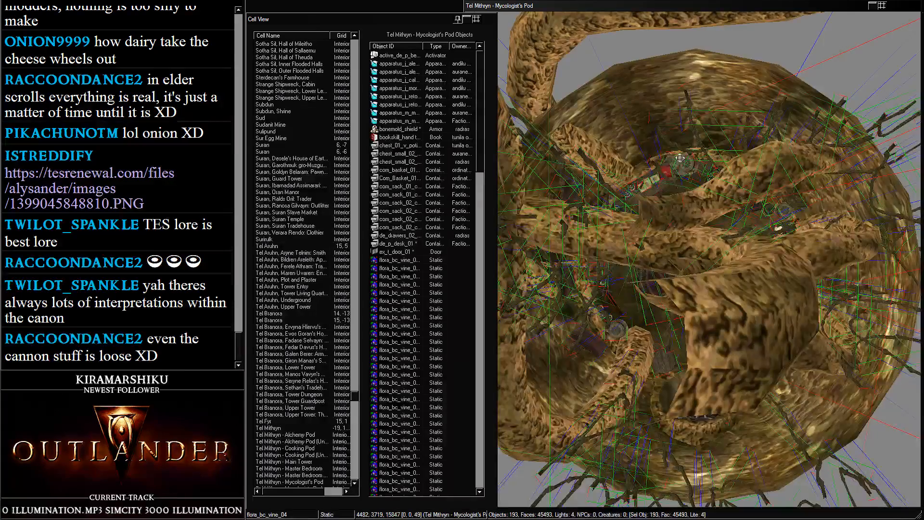
scroll(681, 156, "down", 6)
scroll(735, 425, "down", 4)
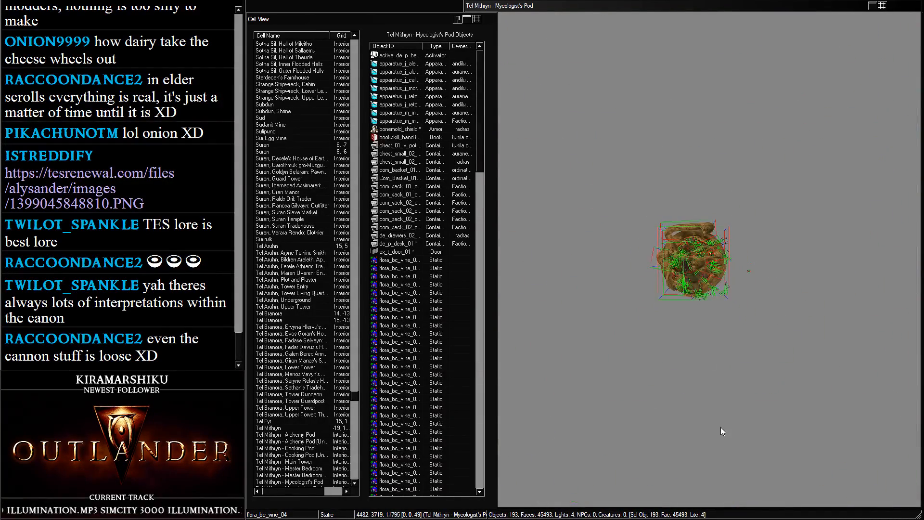
scroll(739, 332, "down", 4)
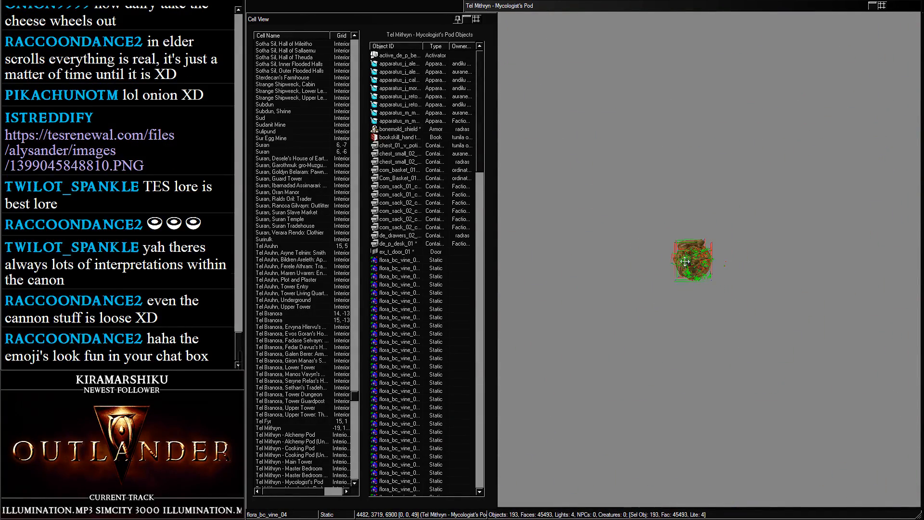
scroll(692, 322, "down", 3)
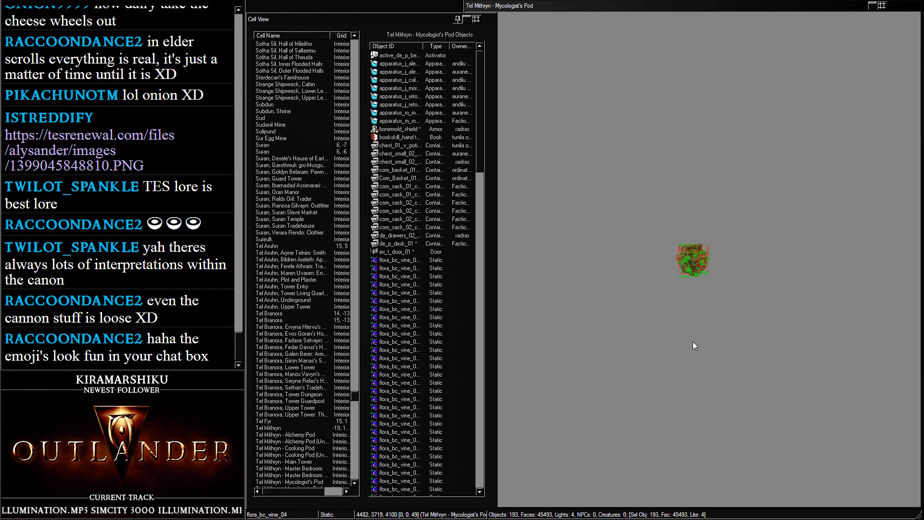
Reload the "Tel Mithryn - Mycologist's Pod" cell and switch back to the "Tel Mithryn - Main Tower" cell
scroll(269, 270, "down", 8)
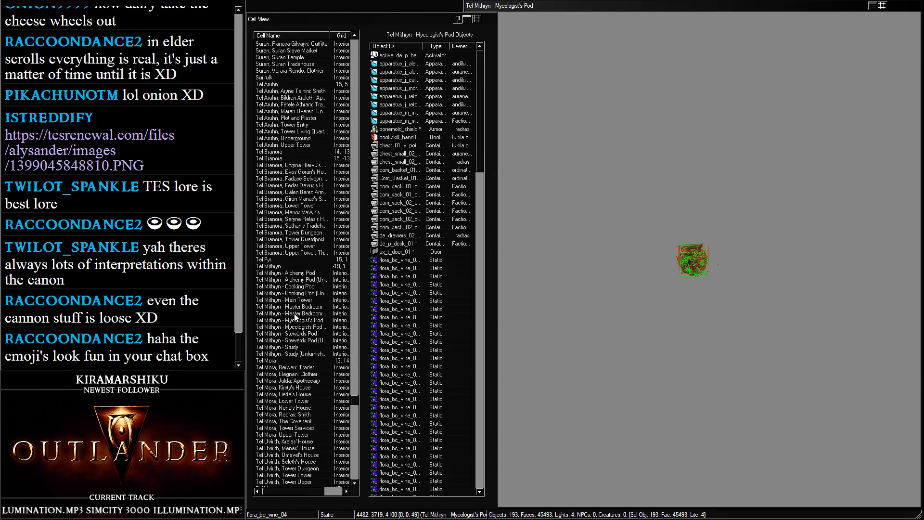
double_click(307, 321)
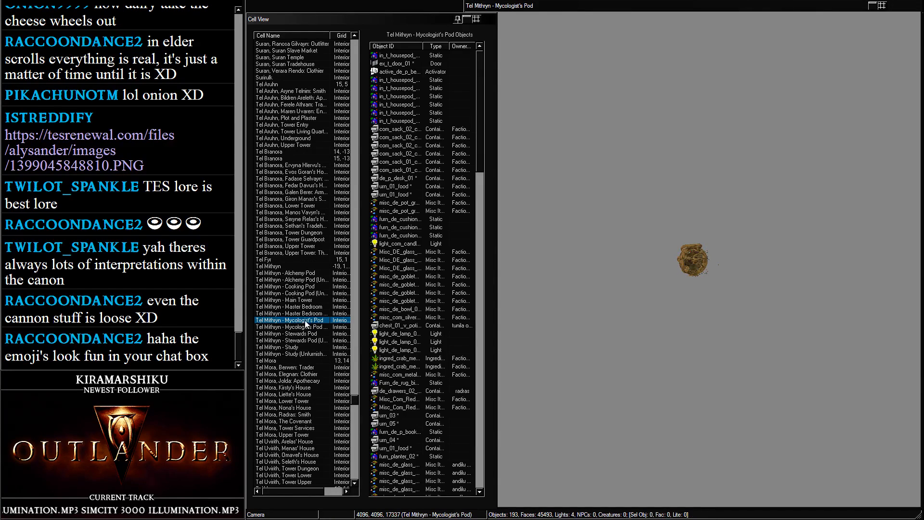
left_click(289, 300)
double_click(289, 300)
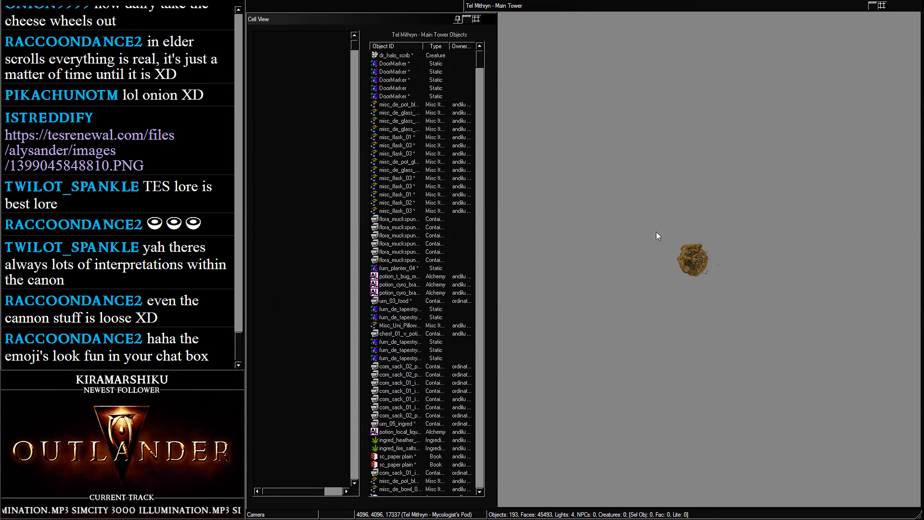
Select every object of the middle pod in the Main Tower's upper row and cut it from the cell
left_click(666, 57)
middle_click_drag(666, 57, 692, 287)
scroll(692, 288, "up", 8)
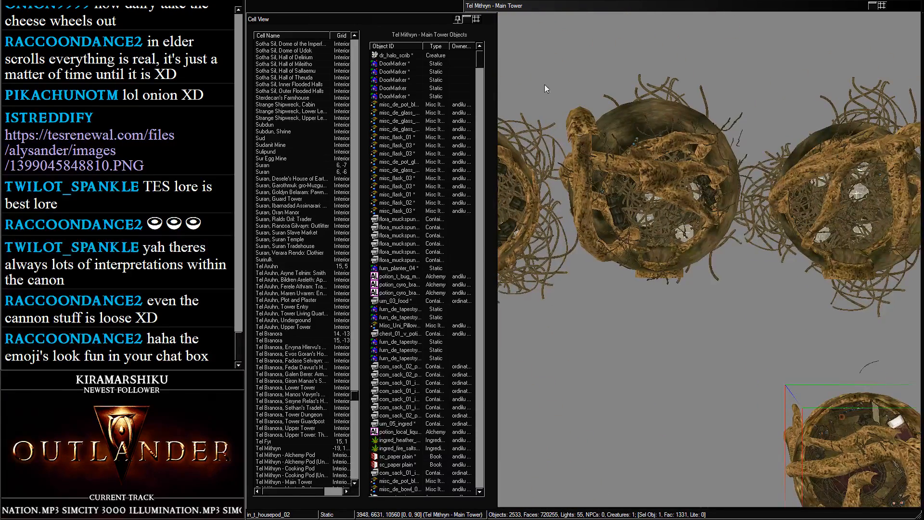
left_click_drag(571, 69, 747, 278)
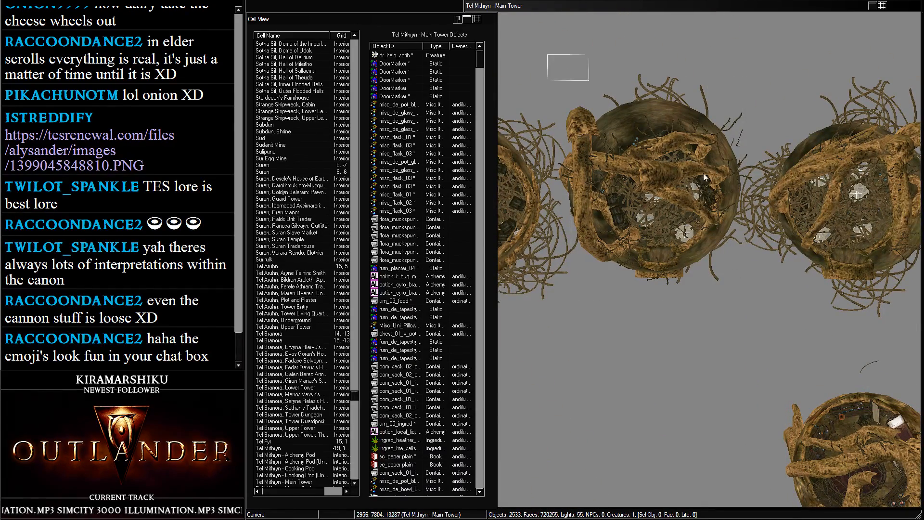
left_click_drag(548, 65, 761, 287)
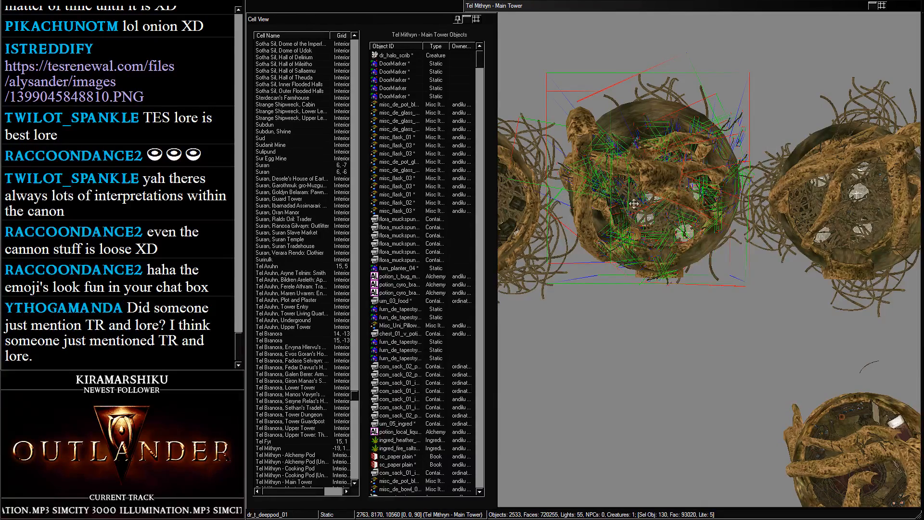
middle_click_drag(761, 288, 821, 370)
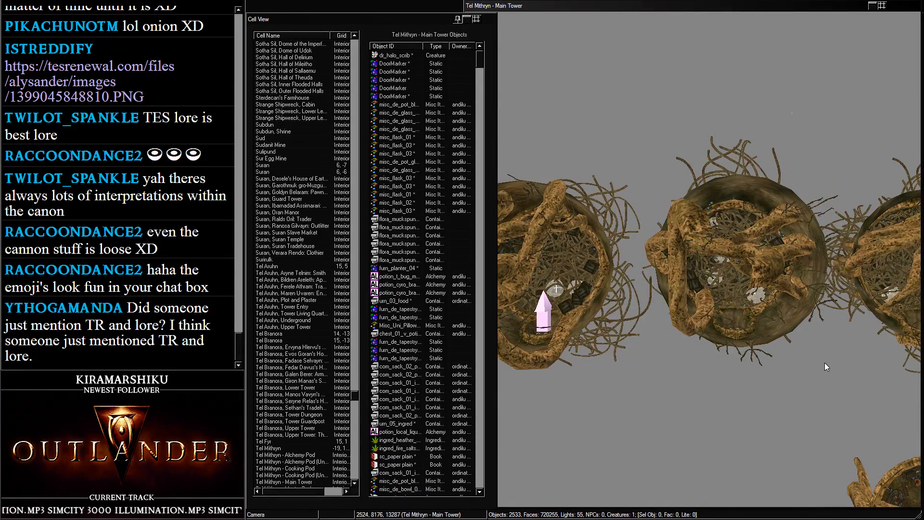
left_click_drag(825, 362, 654, 98)
key("Delete")
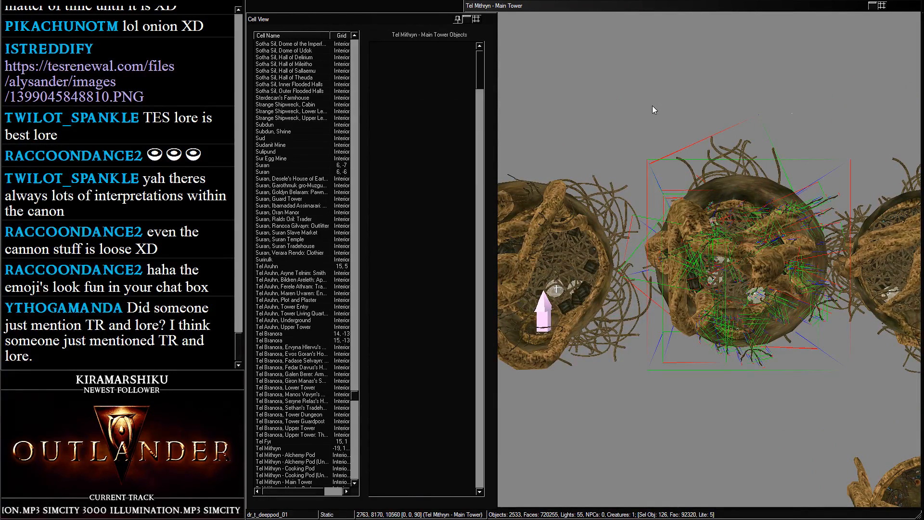
Paste the cut pod into the "Tel Mithryn - Mycologists Pod (Unfurnished)" cell and lower it to 4091, 4101, 4095
scroll(296, 299, "down", 12)
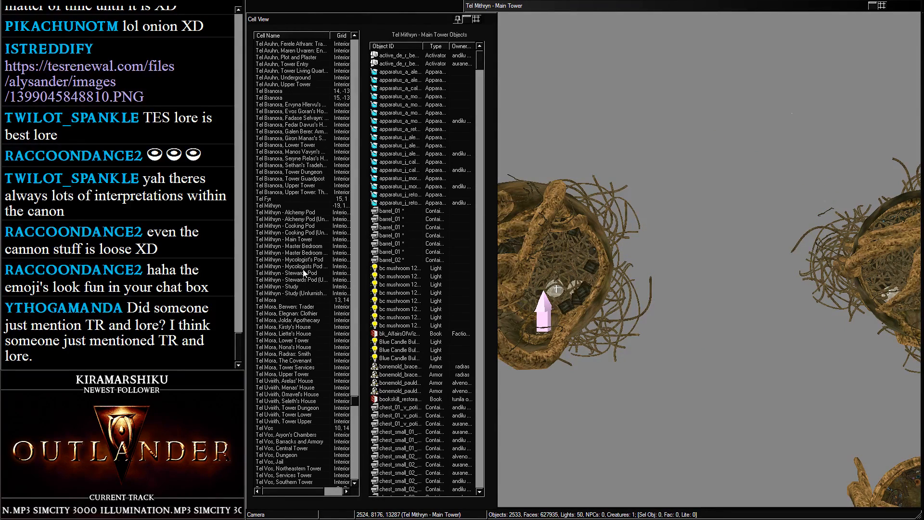
left_click(305, 267)
double_click(304, 268)
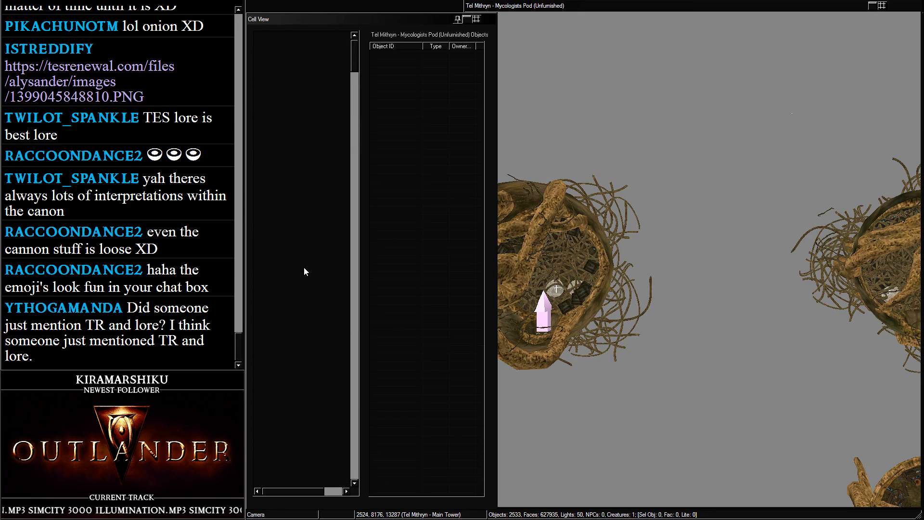
key("ctrl+v")
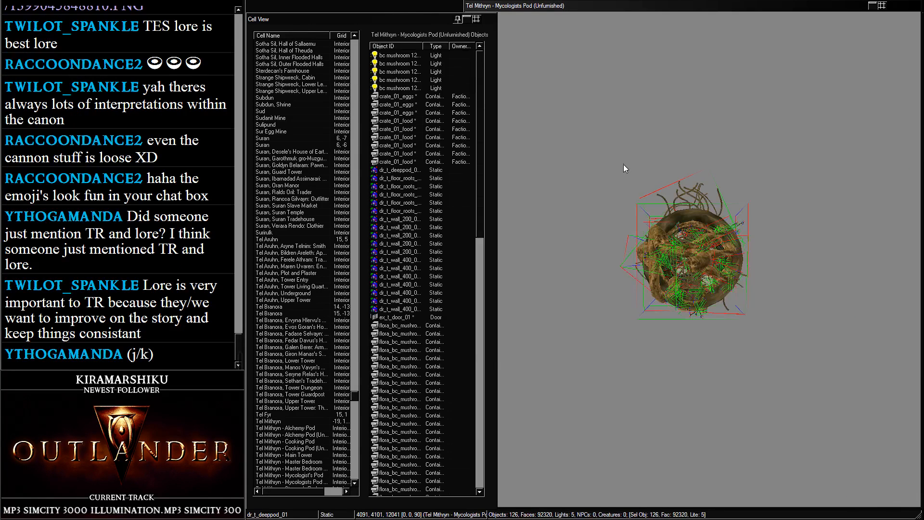
left_click_drag(672, 232, 703, 387)
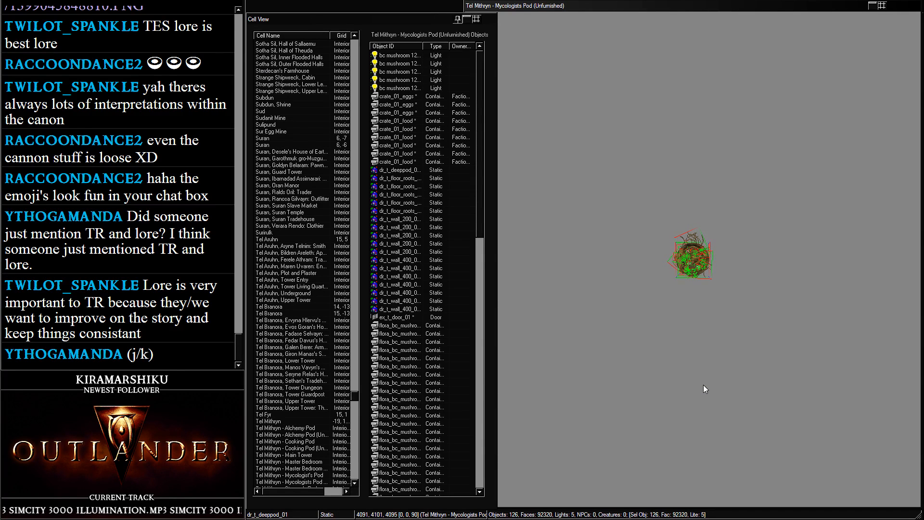
Load the "Tel Mithryn - Main Tower" cell again
scroll(308, 310, "down", 7)
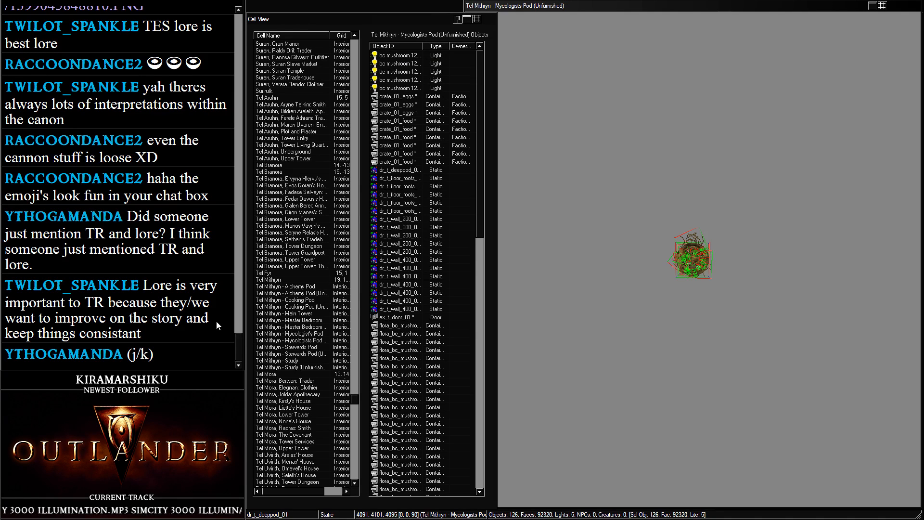
scroll(291, 271, "down", 5)
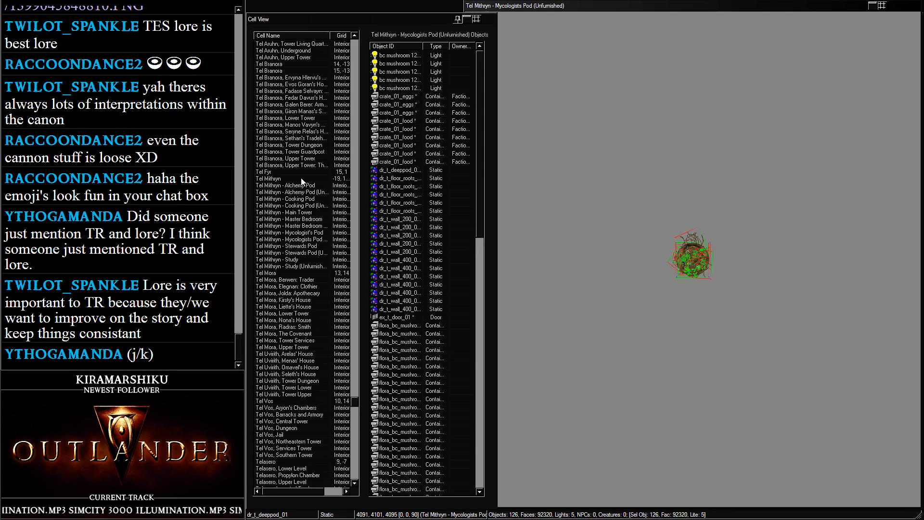
left_click(299, 212)
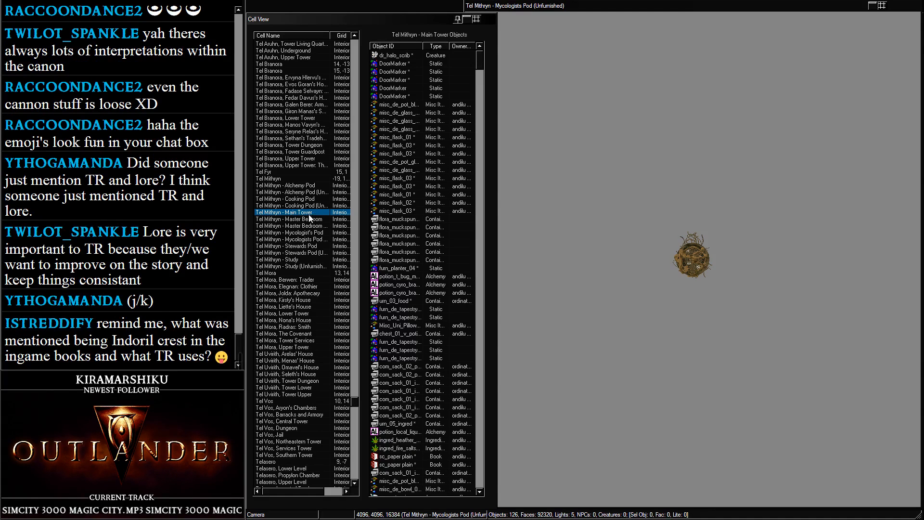
double_click(308, 214)
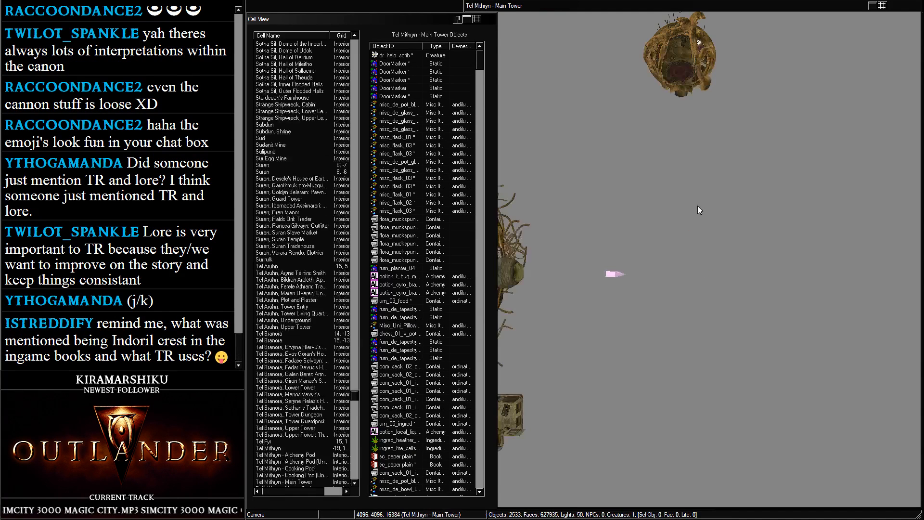
Select the root-covered pod above the last furnished pod, including the stray pieces beside it, and cut it from the Main Tower
left_click(703, 64)
left_click(686, 57)
scroll(686, 57, "down", 3)
middle_click_drag(621, 91, 697, 301)
scroll(674, 337, "up", 4)
left_click(623, 146)
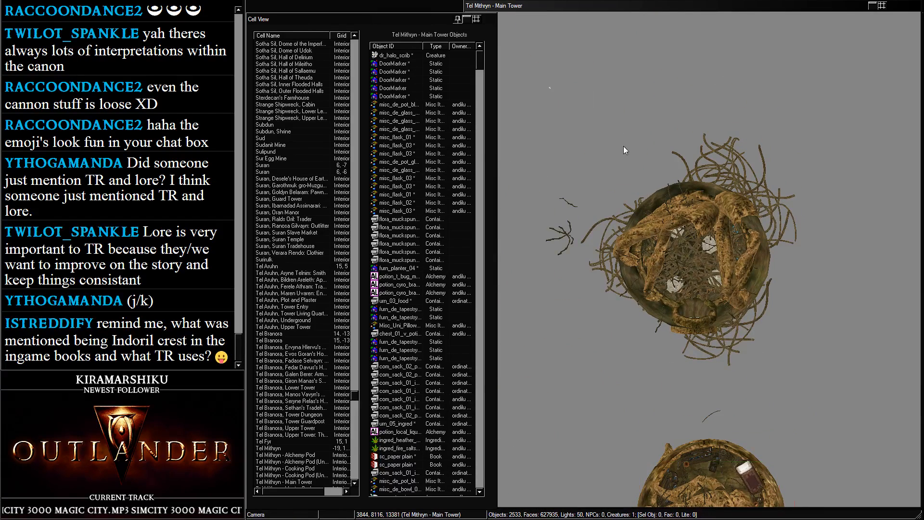
left_click_drag(549, 89, 856, 363)
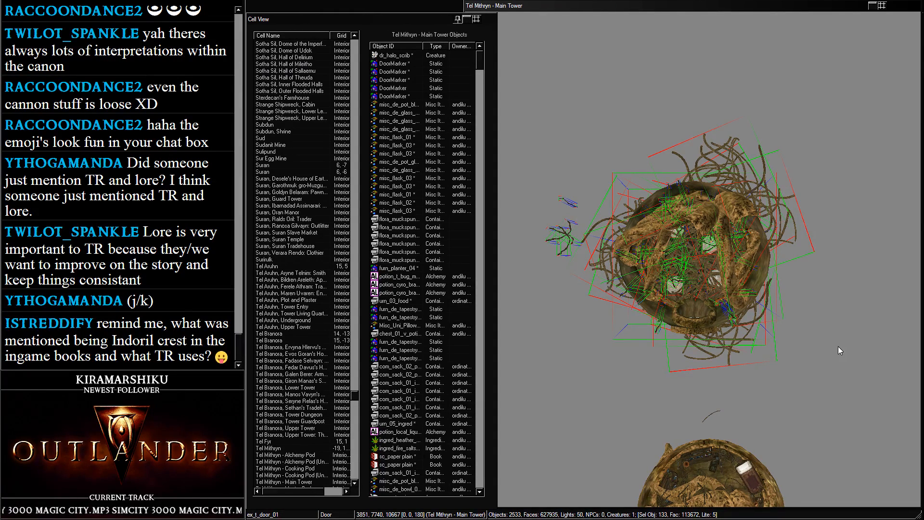
key("Delete")
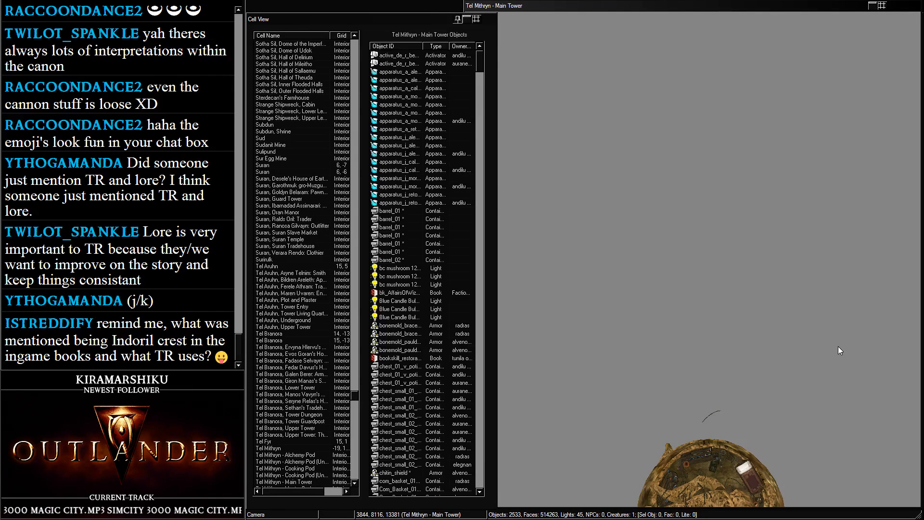
Examine the interior of the remaining furnished pod in the Main Tower, and list the objects of the "Tel Mithryn - Alchemy Pod" cell
left_click(741, 499)
middle_click_drag(742, 498, 687, 227, "shift")
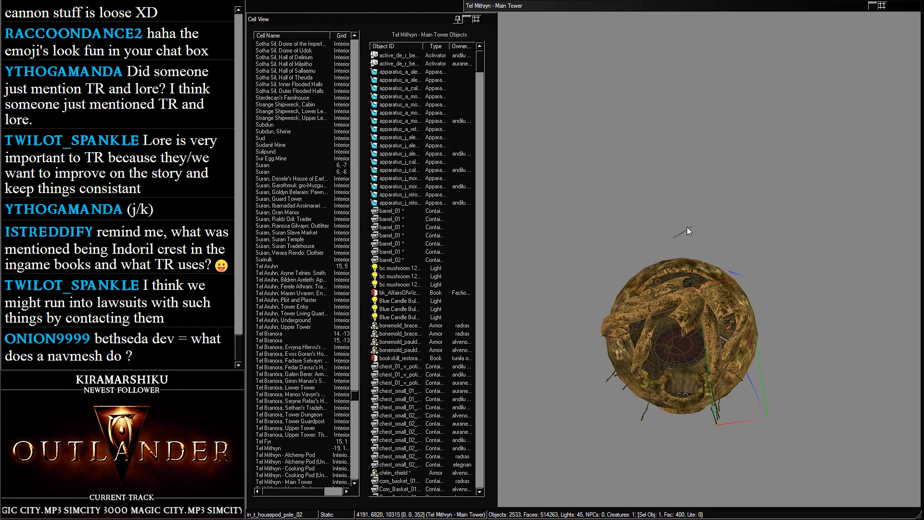
scroll(623, 317, "down", 3)
scroll(672, 314, "up", 6)
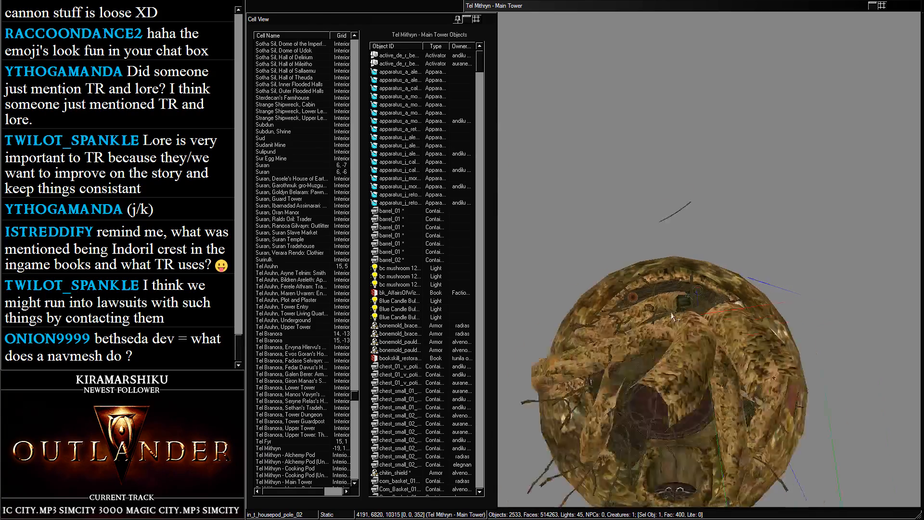
scroll(675, 316, "up", 6)
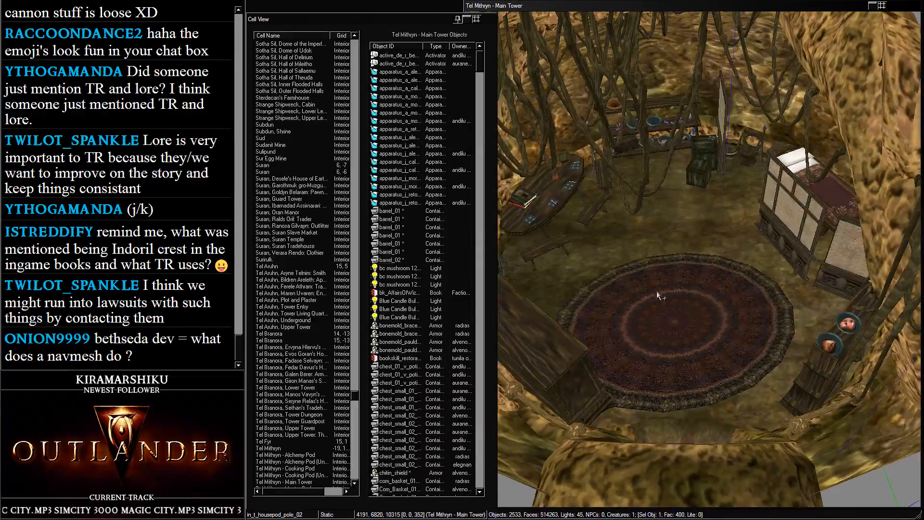
left_click(658, 295)
scroll(308, 231, "down", 2)
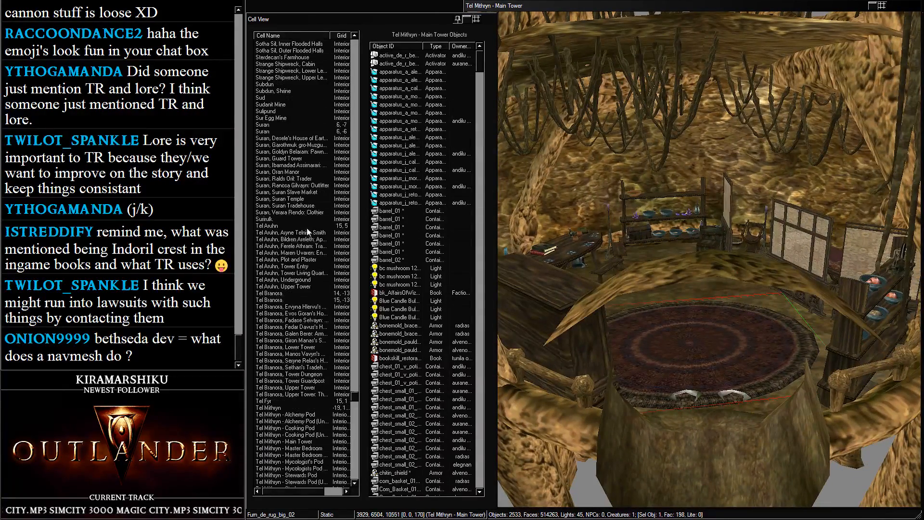
scroll(308, 231, "down", 6)
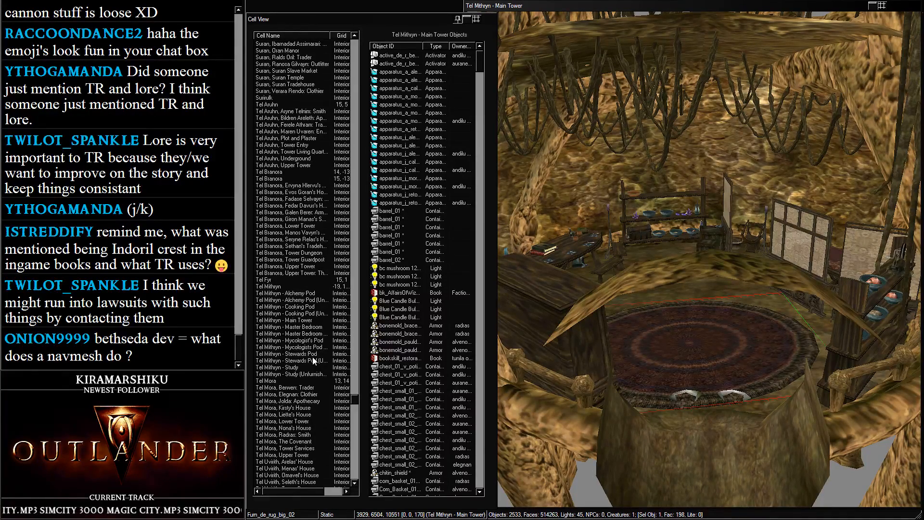
left_click(301, 294)
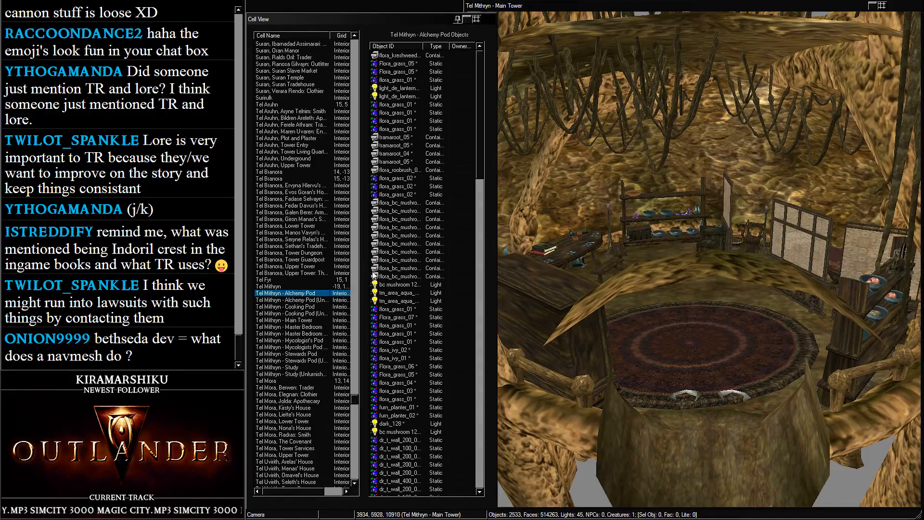
Paste the root-covered pod back above the furnished pod, inspect it, and cut it from the Main Tower again
left_click(623, 305)
scroll(624, 306, "down", 4)
middle_click_drag(626, 305, 787, 295)
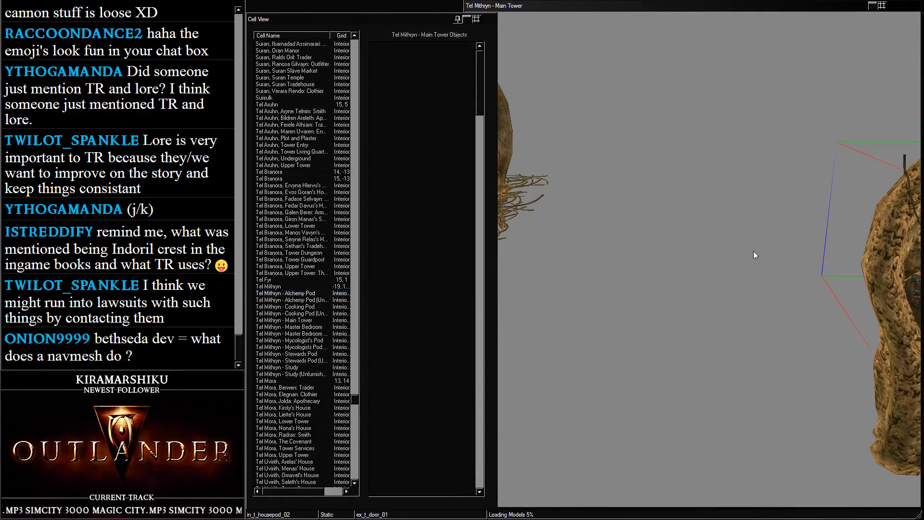
scroll(653, 203, "up", 3)
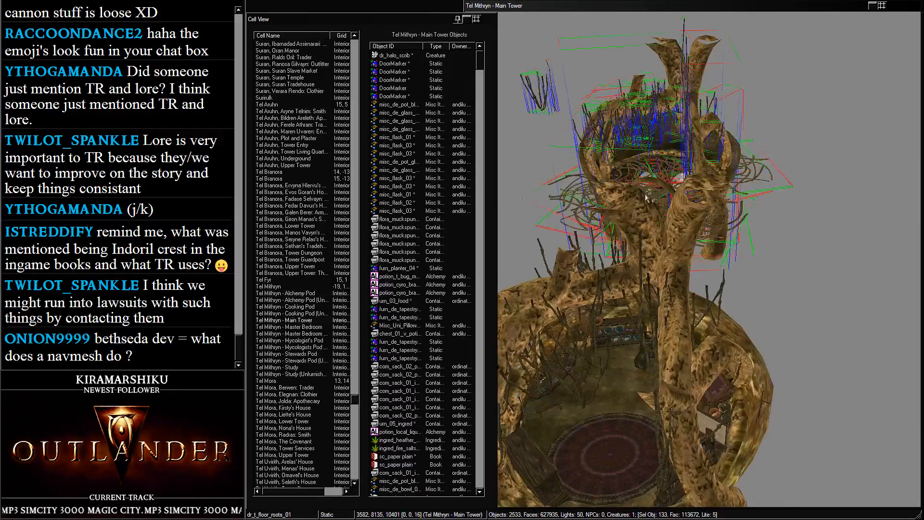
middle_click_drag(653, 203, 655, 260, "shift")
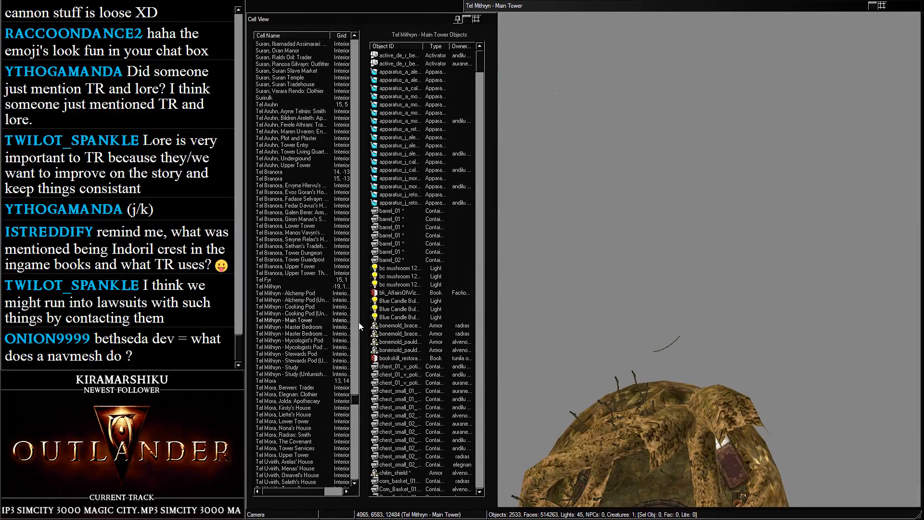
Paste the cut pod into the "Tel Mithryn - Stewards Pod (Unfurnished)" cell and lower it to 3841, 4060, 4081
scroll(358, 326, "down", 3)
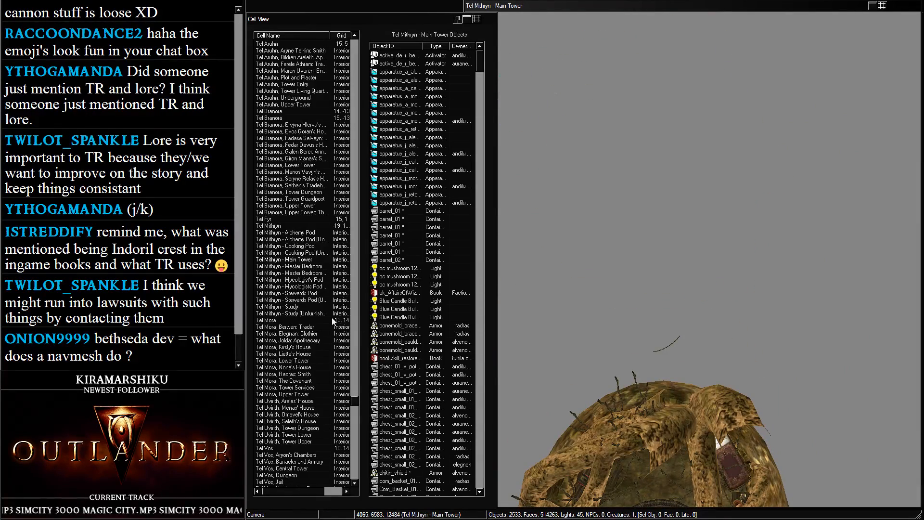
left_click(287, 287)
left_click(301, 295)
double_click(302, 300)
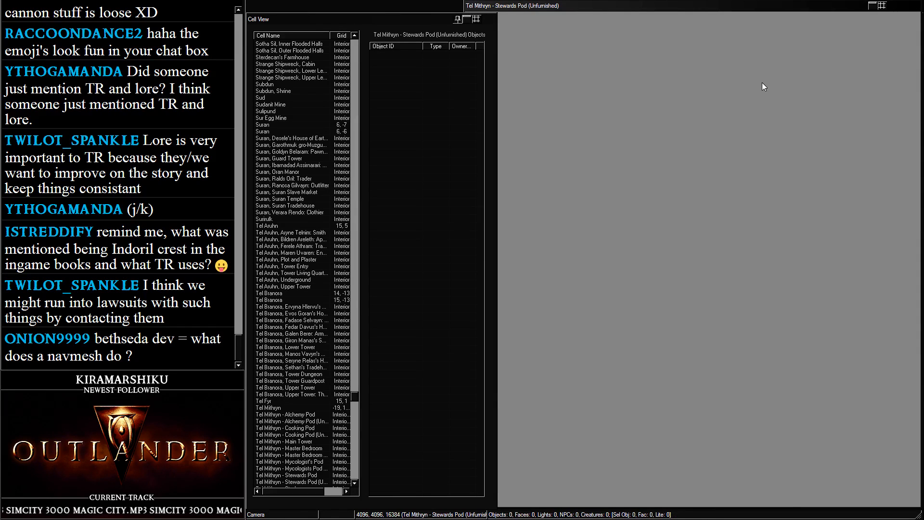
middle_click_drag(706, 353, 698, 452)
middle_click_drag(530, 279, 622, 209)
scroll(622, 226, "up", 5)
scroll(623, 243, "down", 5)
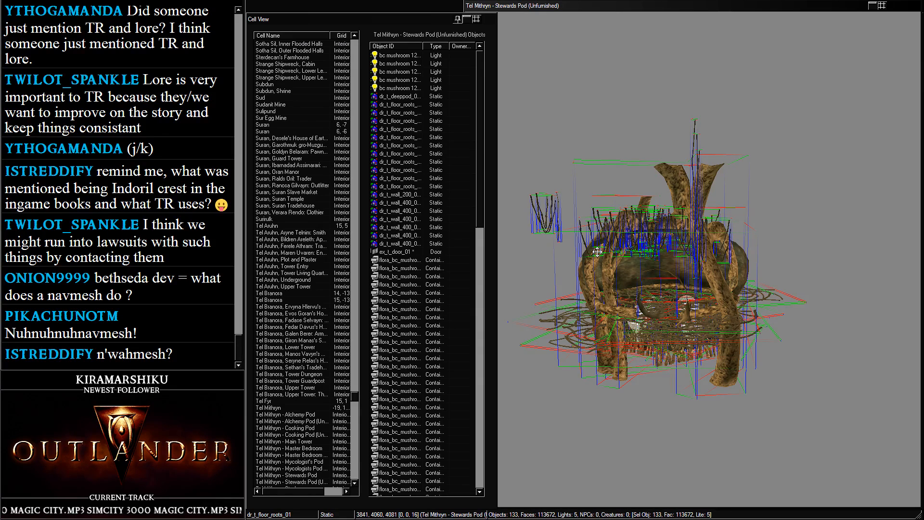
Load the "Tel Mithryn - Main Tower" cell, select the furnished pod with all its contents, and cut it
scroll(300, 344, "down", 8)
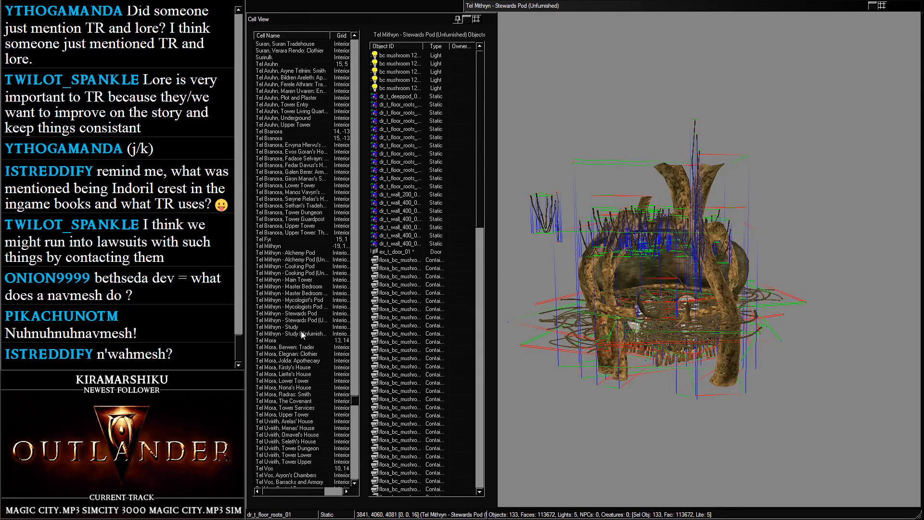
double_click(287, 281)
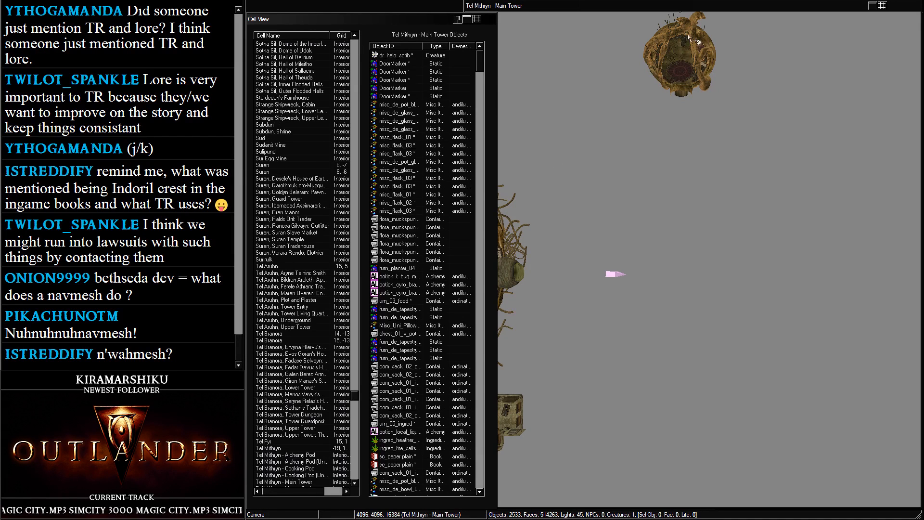
left_click(687, 48)
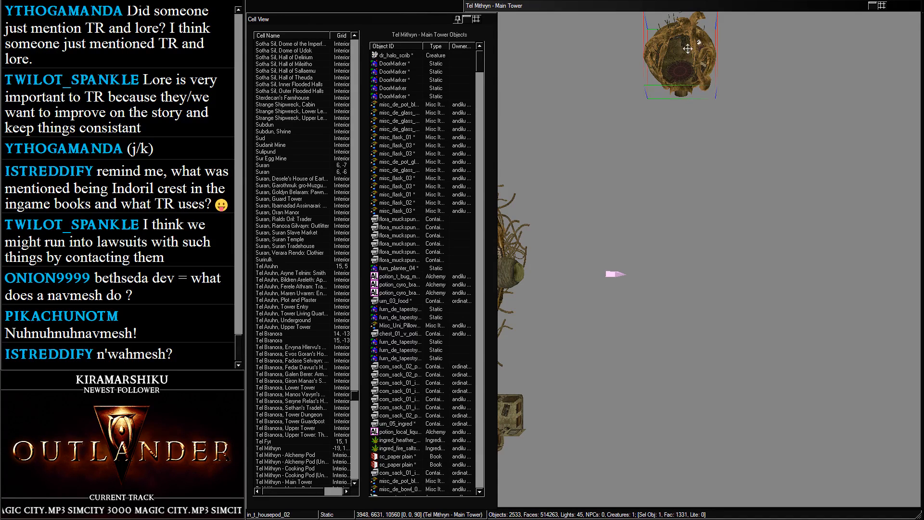
key("c")
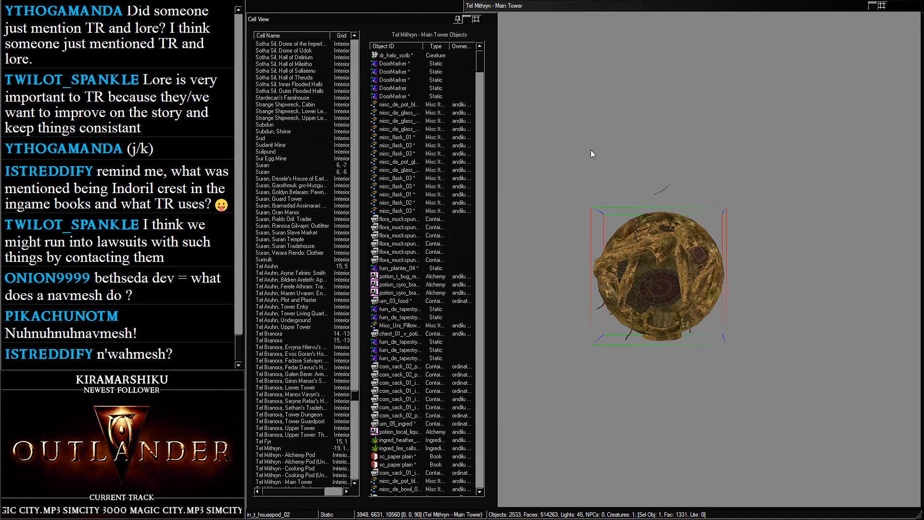
left_click_drag(591, 150, 827, 390)
key("Delete")
Load the "Tel Mithryn - Stewards Pod" cell and paste the cut furnished pod into it
left_click(327, 429)
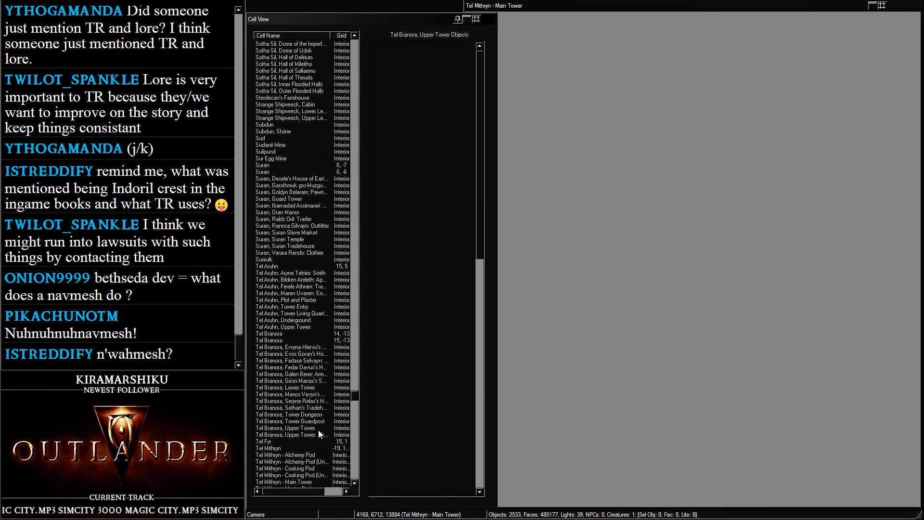
scroll(324, 415, "down", 4)
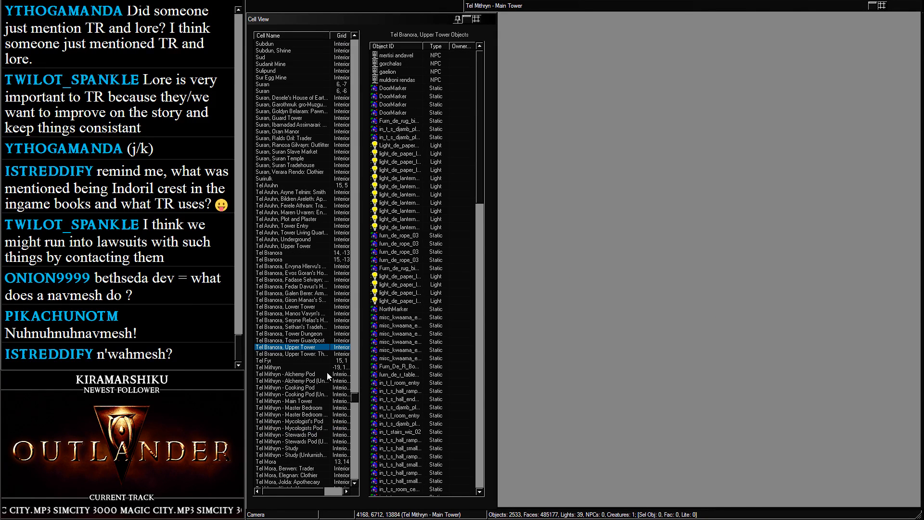
scroll(316, 347, "down", 5)
left_click(319, 348)
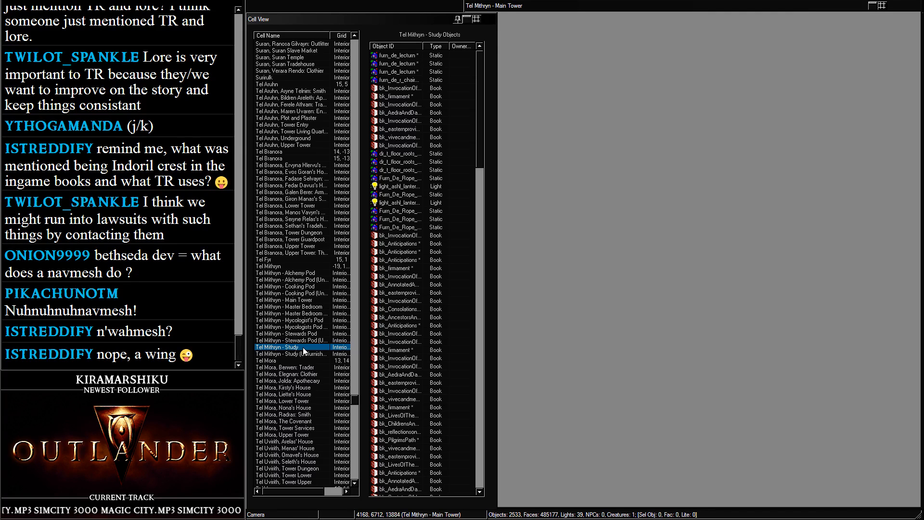
scroll(304, 330, "down", 2)
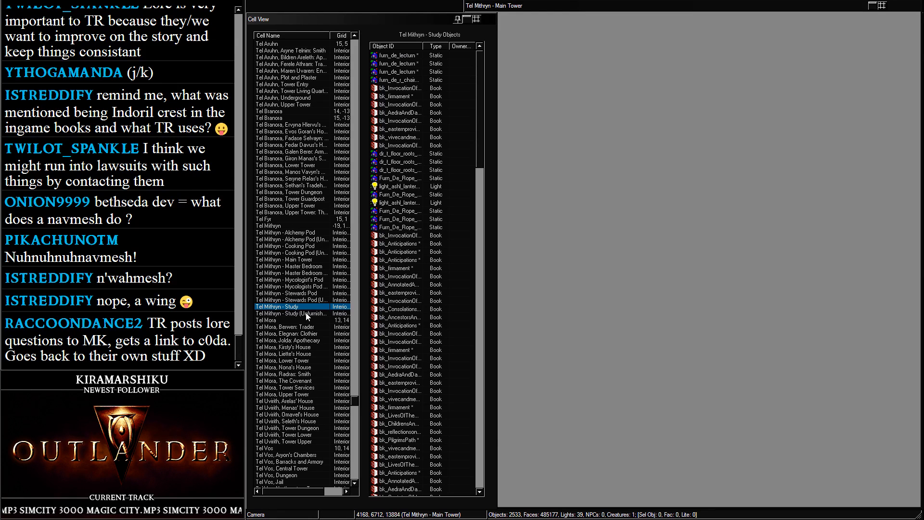
double_click(310, 293)
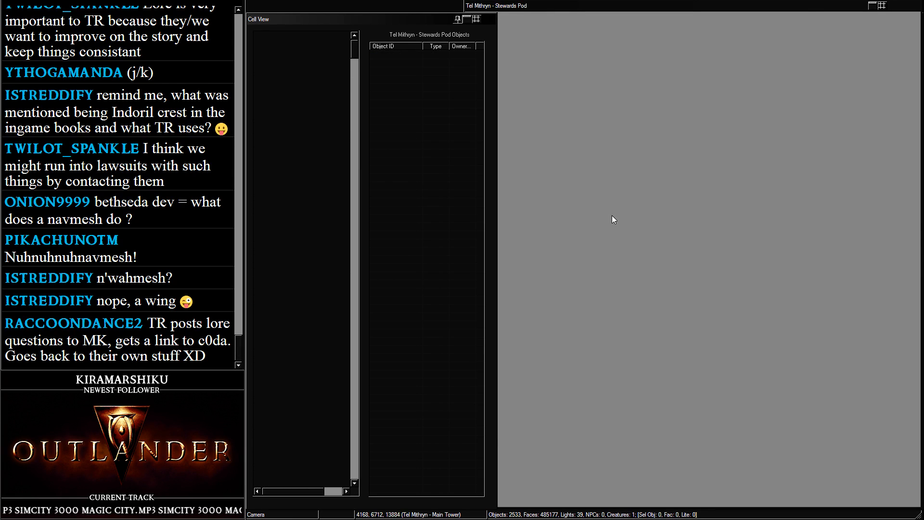
key("ctrl+a")
scroll(665, 202, "down", 5)
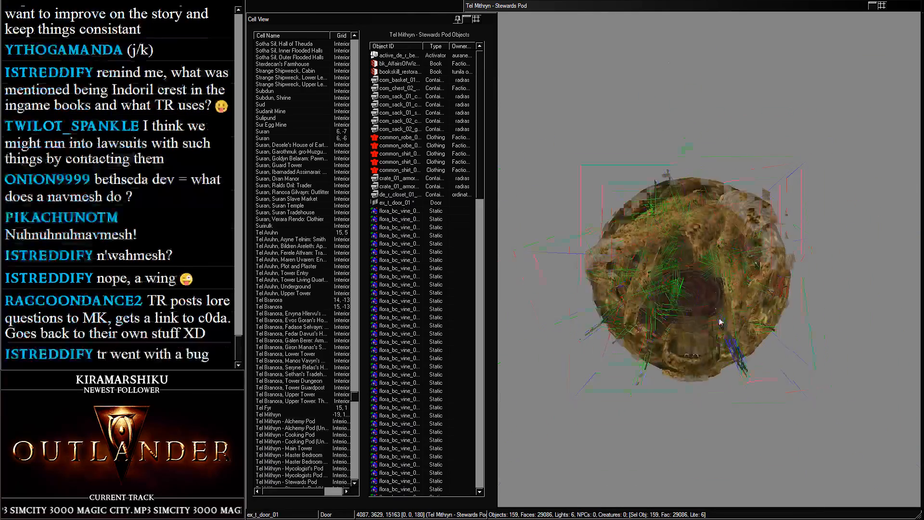
Lower the pasted furnished pod in the Stewards Pod cell until its door sits at 4108, 3481, 4045
mouse_move(665, 241)
middle_mouse_down("shift")
mouse_move(675, 340)
mouse_move(673, 233)
middle_mouse_up("shift")
left_click_drag(673, 234, 674, 519)
scroll(662, 381, "down", 3)
left_click_drag(669, 397, 677, 519)
scroll(683, 399, "down", 4)
left_click_drag(689, 384, 695, 519)
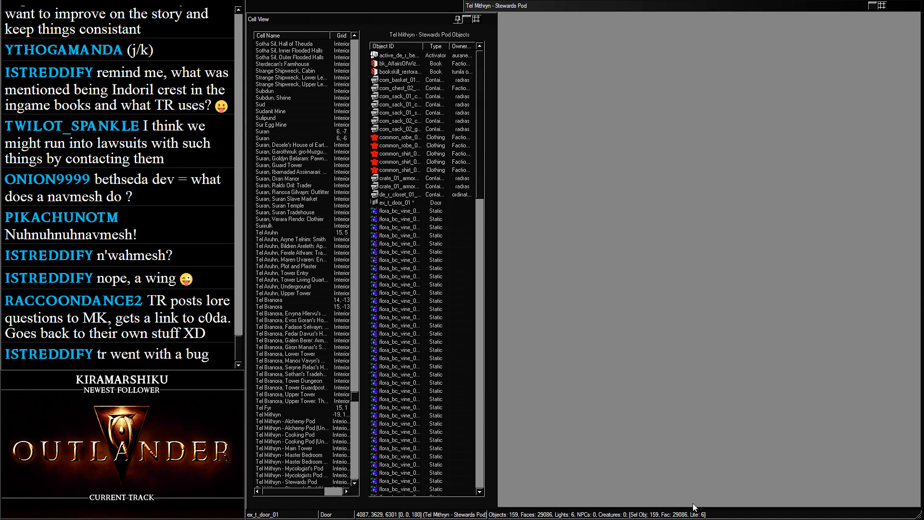
key("t")
scroll(680, 238, "down", 5)
left_click_drag(689, 163, 701, 276)
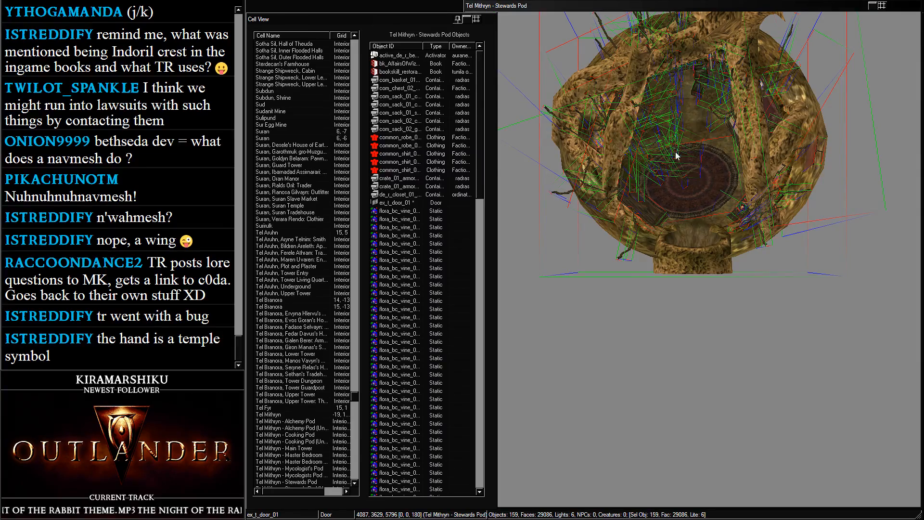
left_click_drag(675, 151, 704, 470)
key("c")
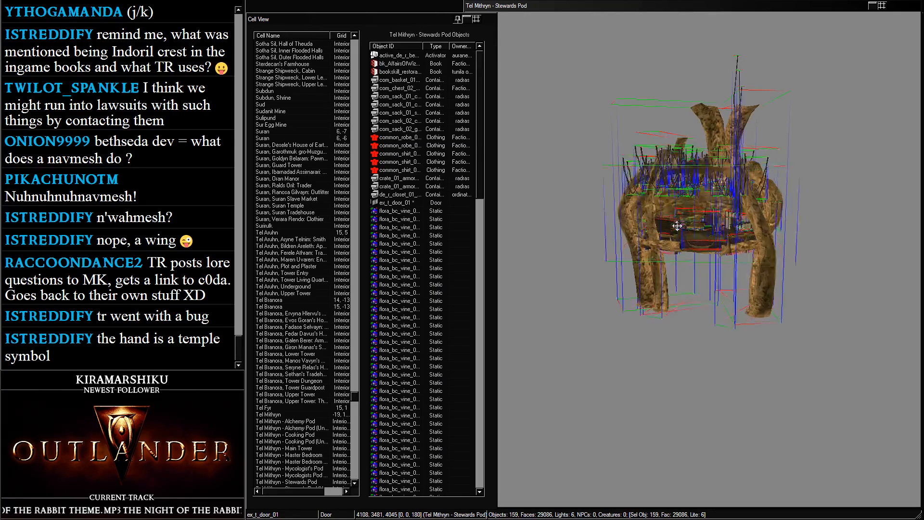
scroll(284, 321, "up", 3)
Return to the Tel Mithryn entries in the cell list and load the "Tel Mithryn - Main Tower" cell
scroll(285, 308, "down", 8)
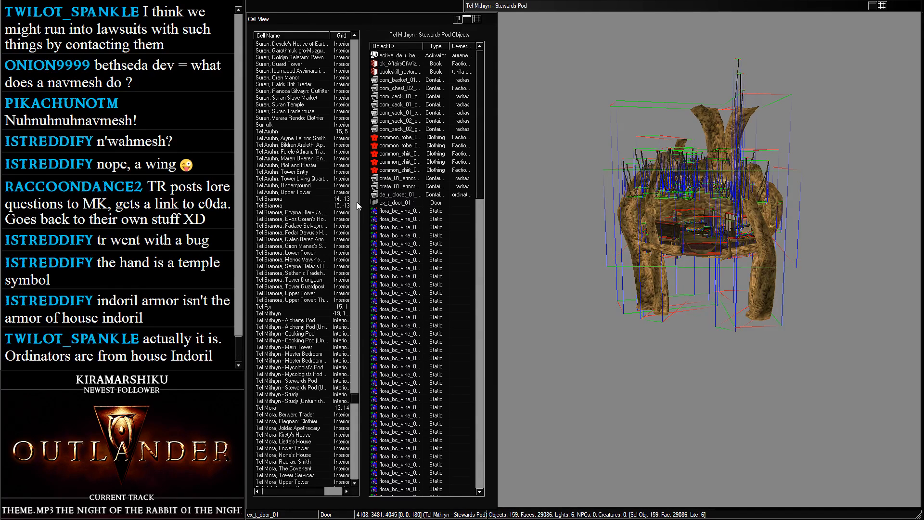
scroll(313, 195, "down", 6)
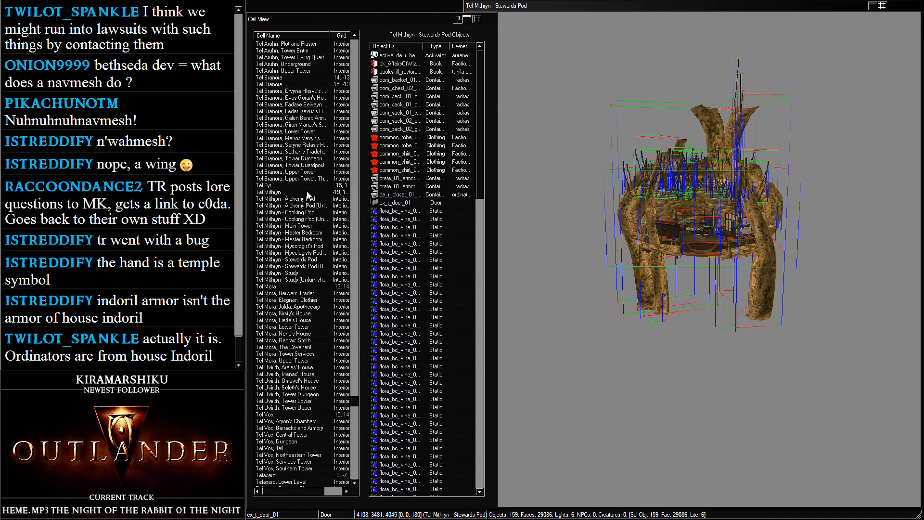
scroll(309, 212, "down", 3)
left_click(304, 226)
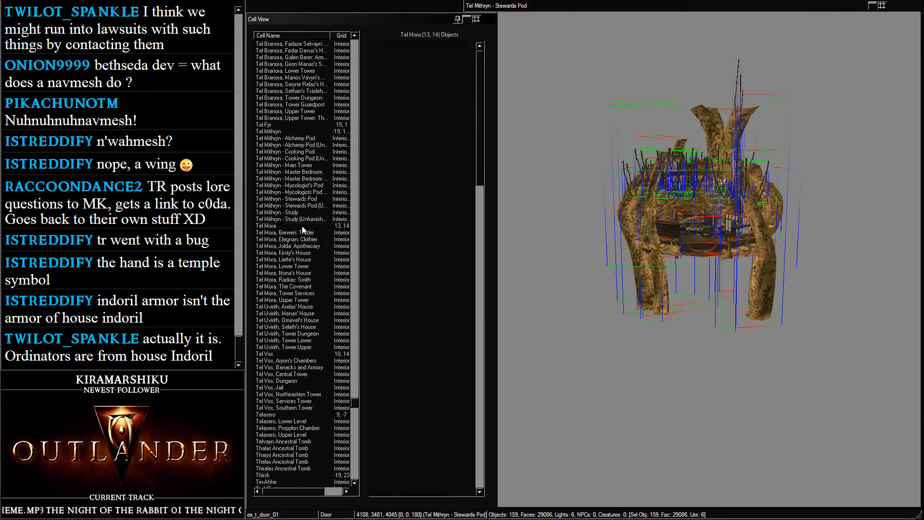
scroll(300, 346, "up", 3)
scroll(299, 347, "up", 3)
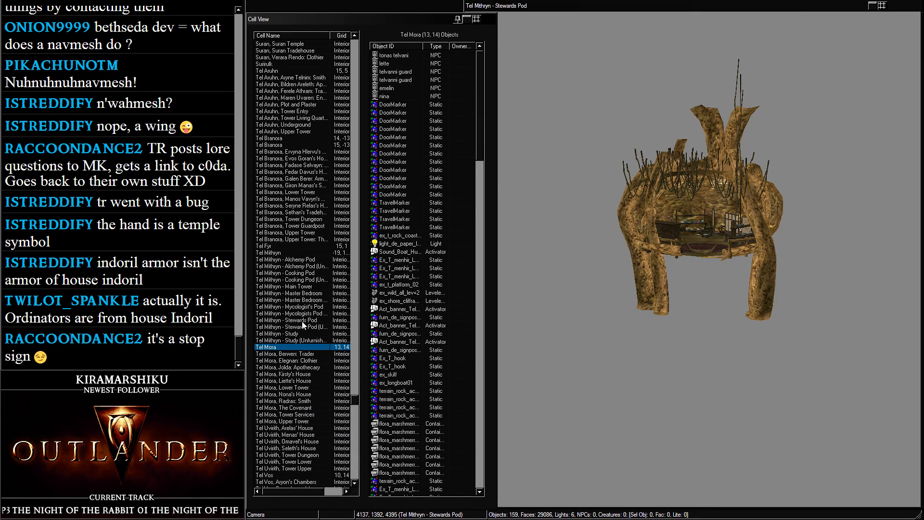
scroll(314, 283, "down", 3)
left_click(332, 193)
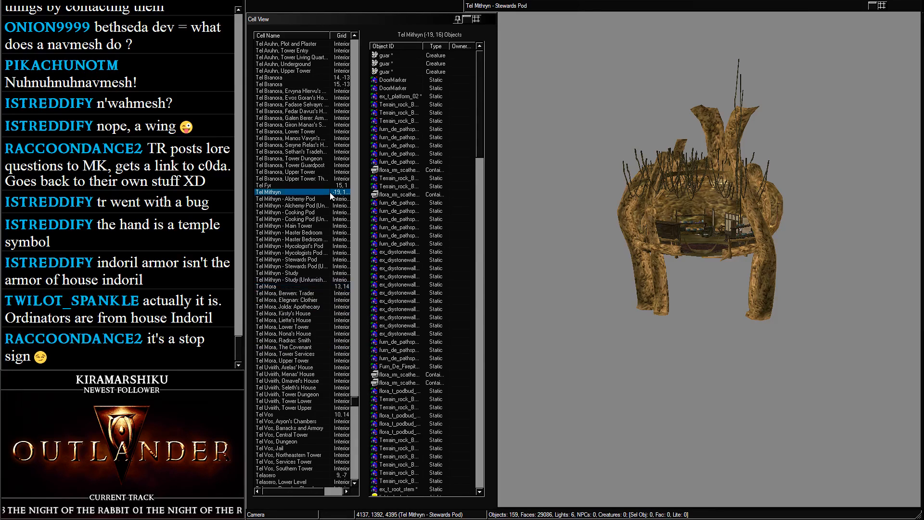
double_click(324, 226)
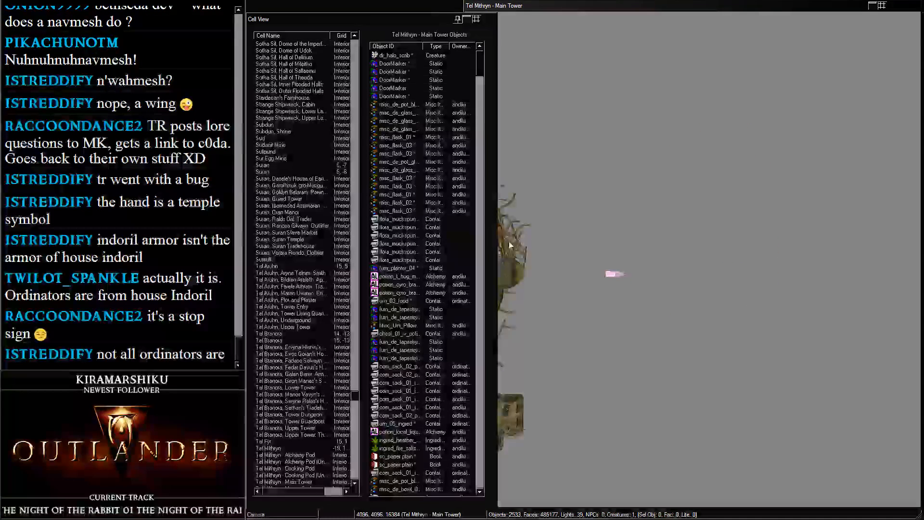
Examine the root-covered pod that stands apart from the main ring of the tower
middle_click_drag(802, 245, 895, 227)
left_click(630, 208)
scroll(716, 237, "down", 4)
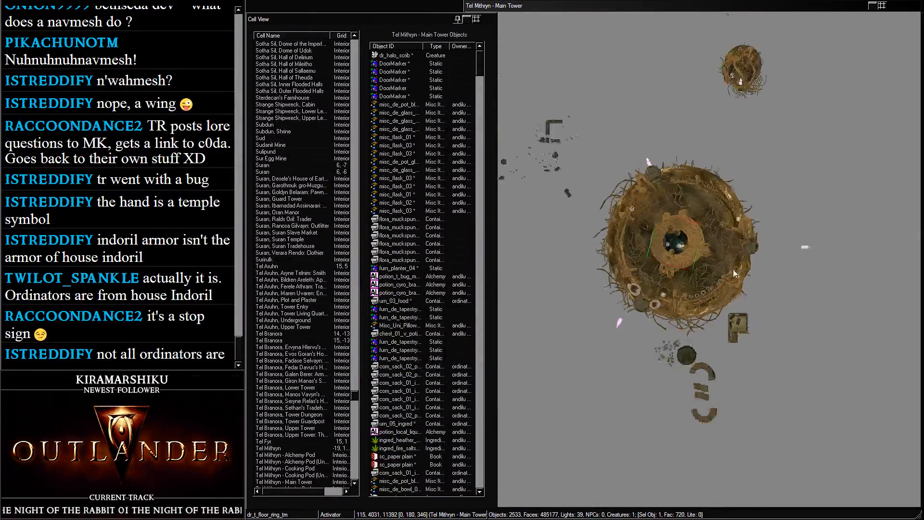
key("shift")
middle_click_drag(716, 174, 686, 212)
scroll(686, 212, "up", 8)
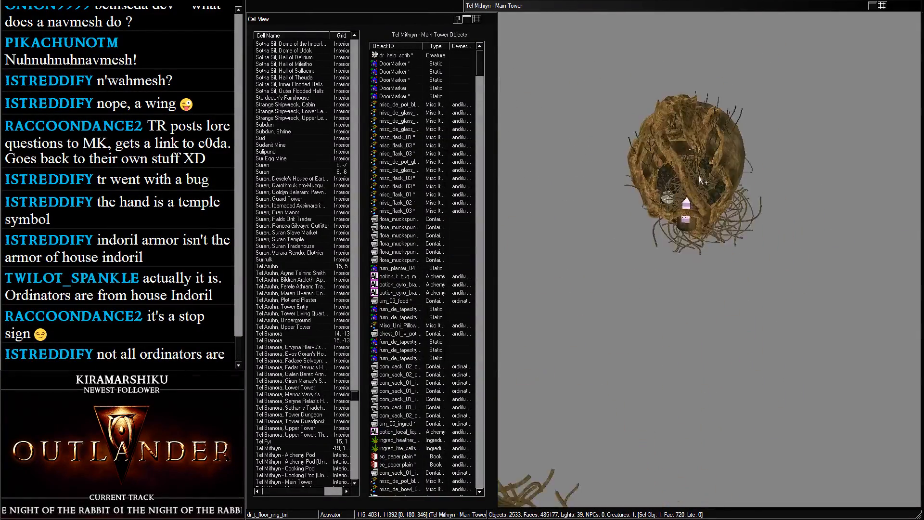
scroll(687, 213, "up", 1)
key("shift")
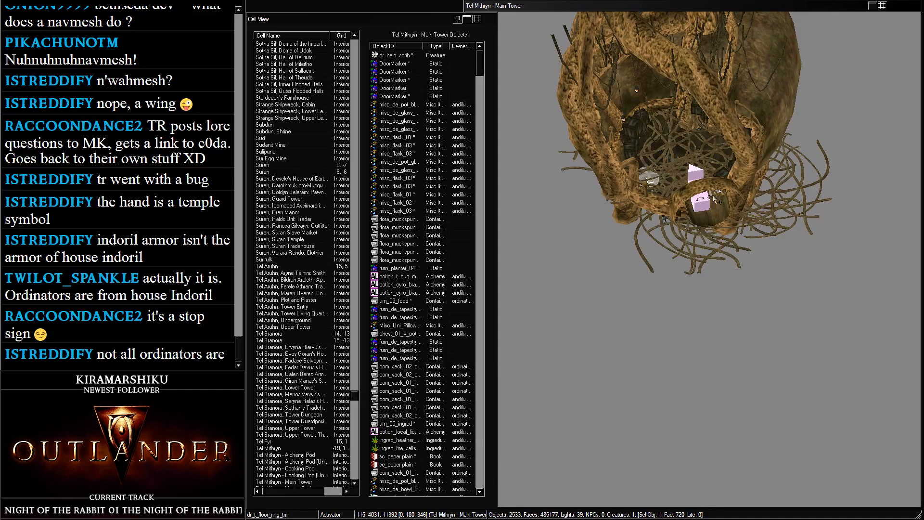
Move the DoorMarker clear of the root-covered pod, and cut the pod with all its contents from the Main Tower cell
left_click(701, 195)
left_click_drag(701, 196, 712, 248)
scroll(726, 192, "down", 5)
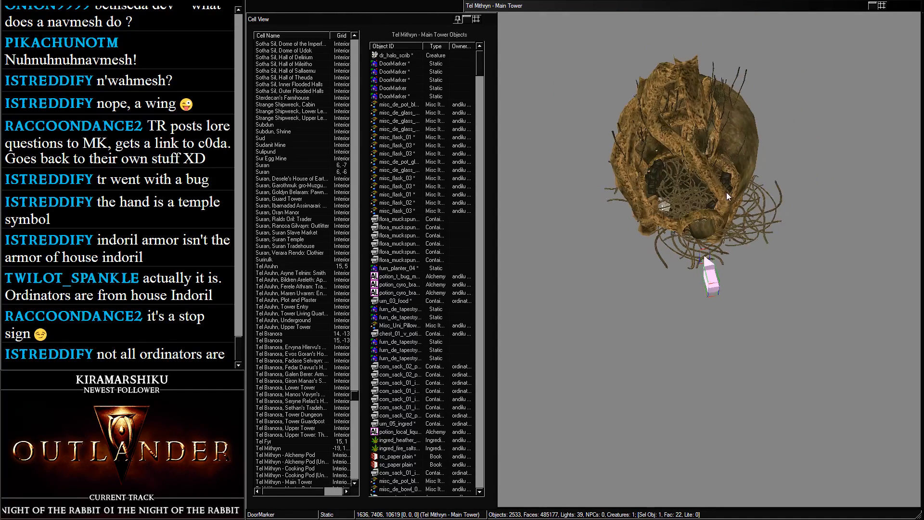
left_click_drag(567, 59, 848, 258)
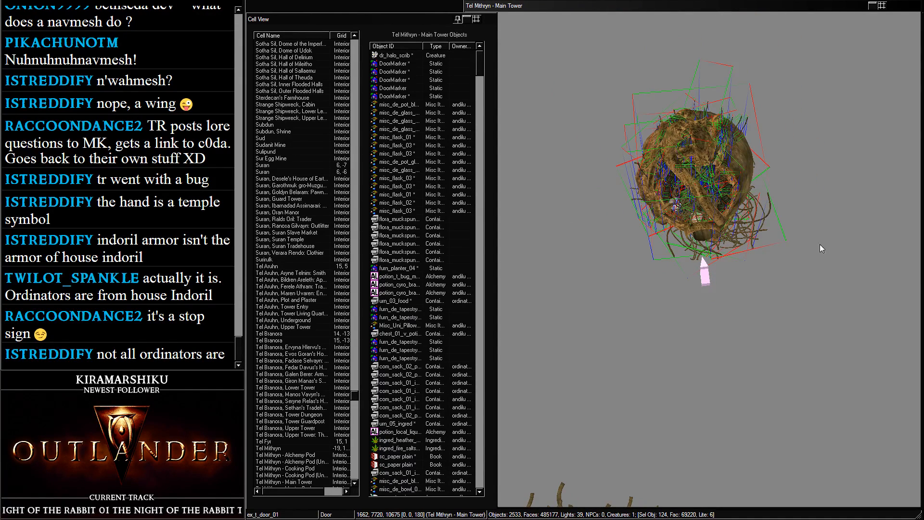
key("Delete")
Load the Tel Mithryn - Cooking Pod (Unfurnished) cell and paste the cut pod objects into it
scroll(326, 253, "down", 10)
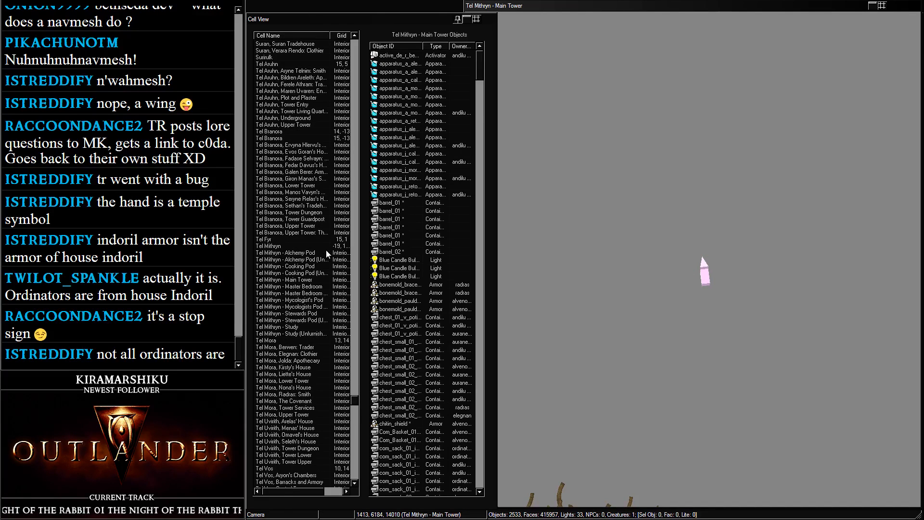
scroll(316, 246, "down", 3)
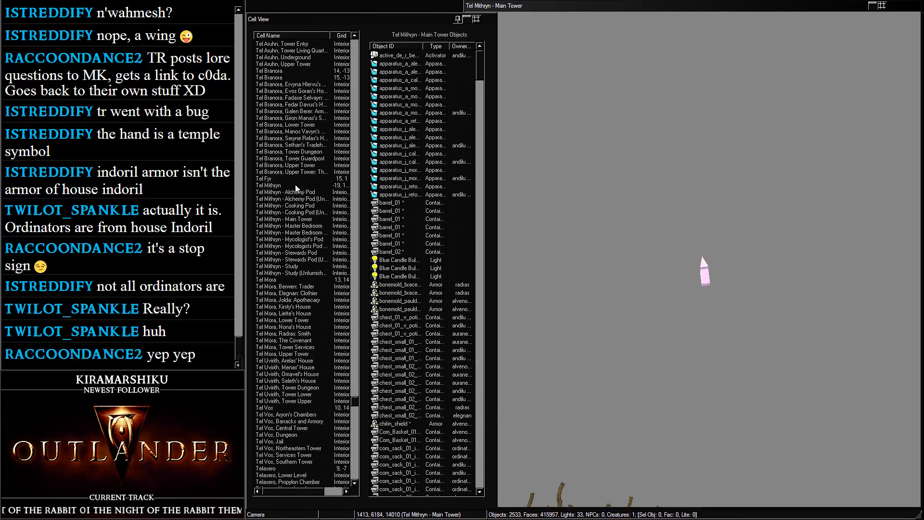
left_click(309, 213)
double_click(309, 214)
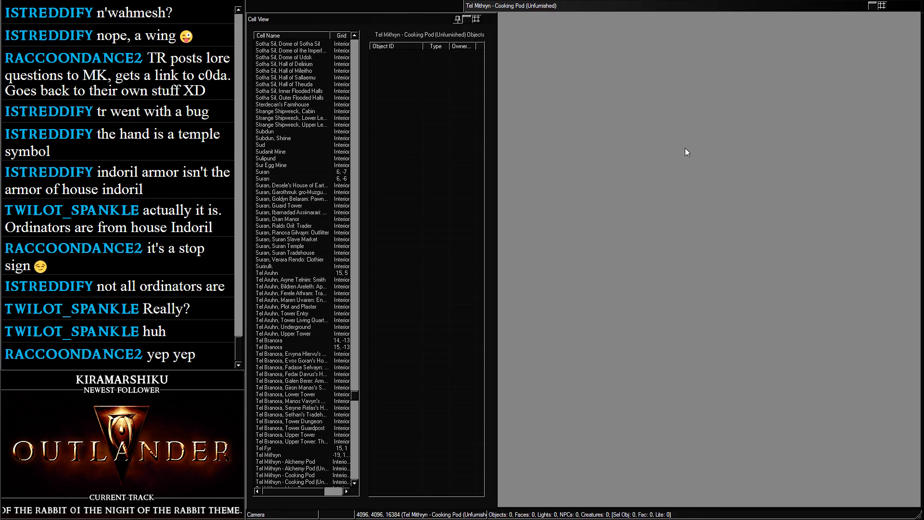
scroll(661, 257, "down", 3)
Adjust the pasted pod's height so that its door sits at about Z 4809
left_click_drag(688, 250, 703, 466)
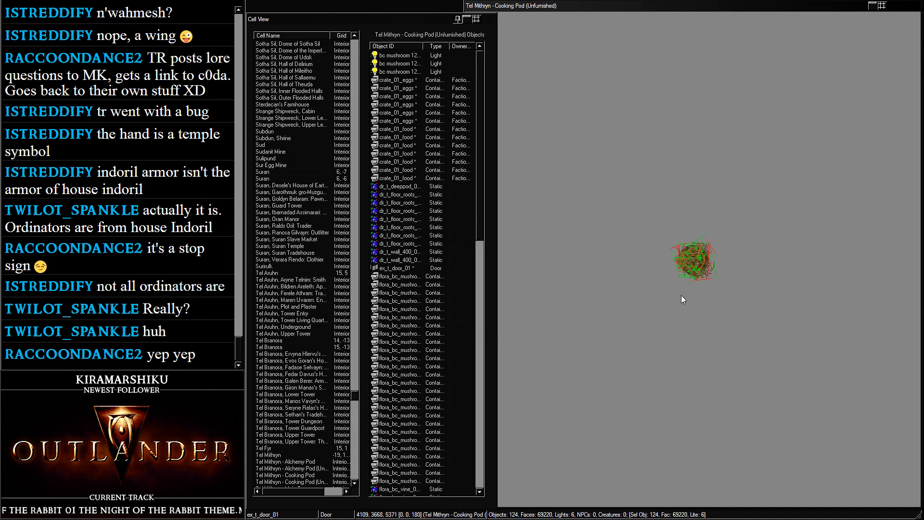
left_click_drag(701, 246, 705, 310)
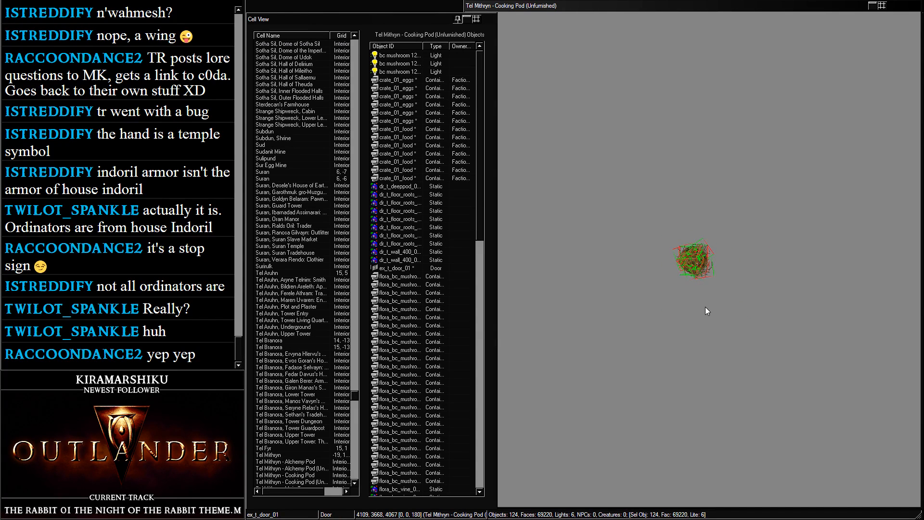
scroll(690, 277, "up", 2)
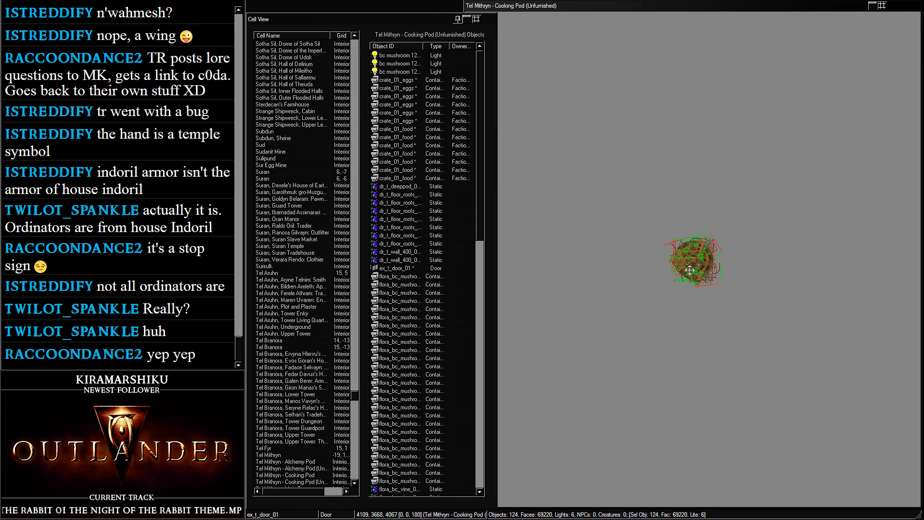
left_click_drag(689, 245, 622, 261)
scroll(622, 261, "up", 3)
middle_click_drag(623, 262, 610, 194, "shift")
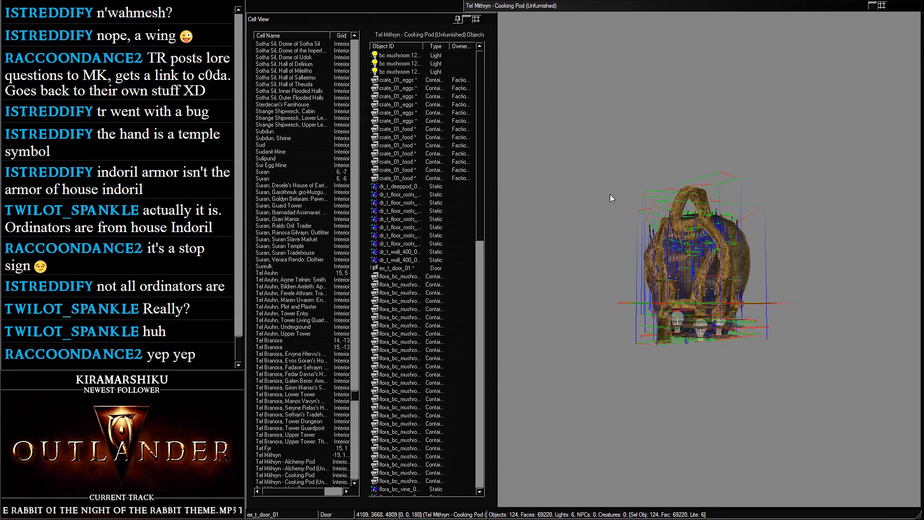
View the Tel Mithryn exterior cell at -19, 16, and reload the Tel Mithryn - Main Tower cell
scroll(302, 202, "down", 9)
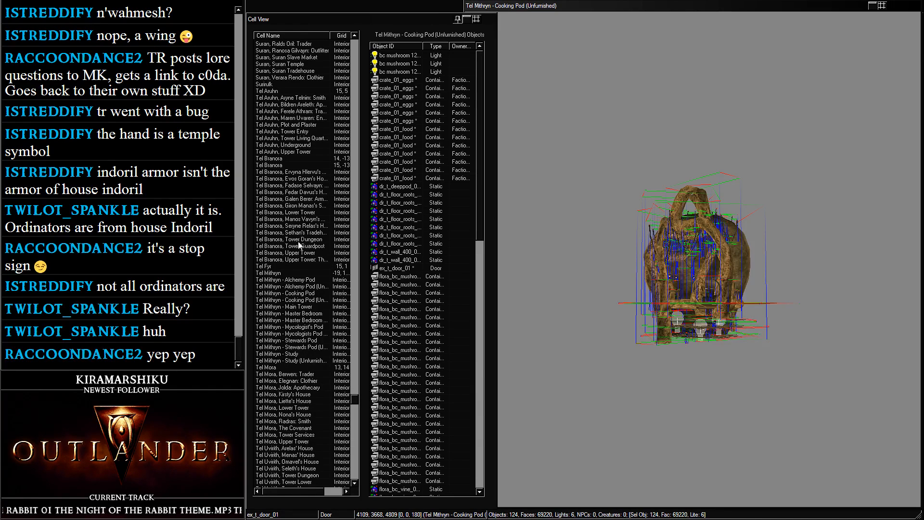
double_click(278, 273)
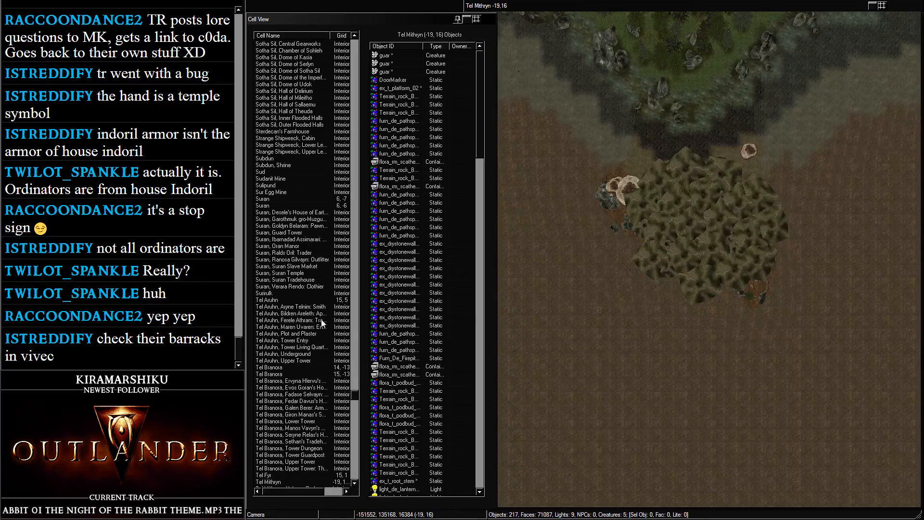
scroll(277, 323, "down", 8)
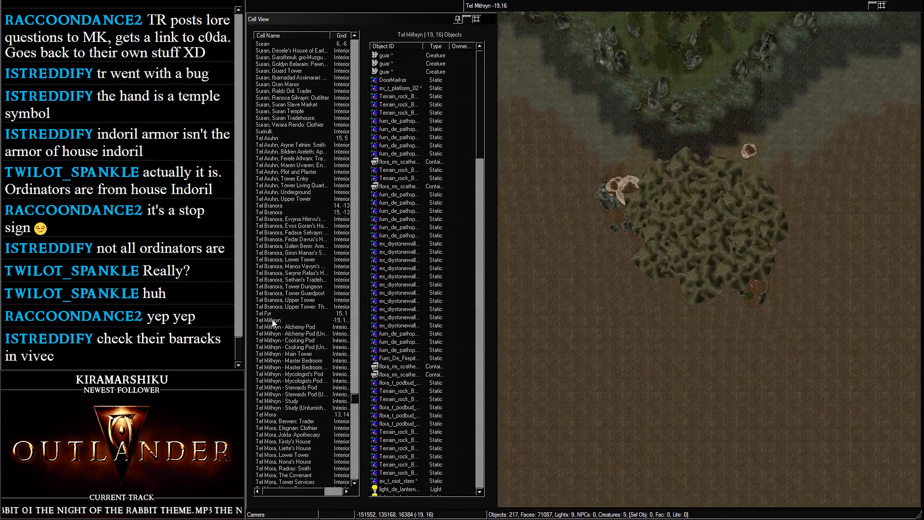
double_click(288, 354)
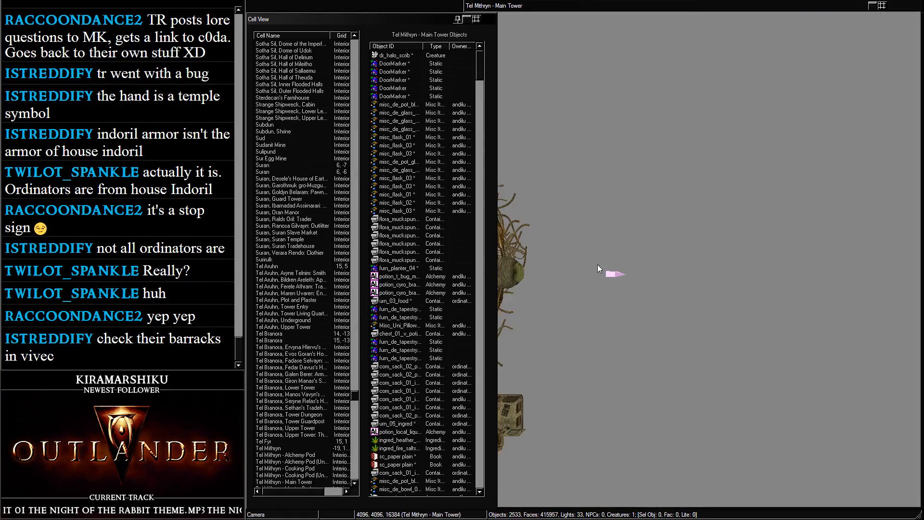
Try deleting the loose planters, curved pieces and small furnished room outside the tower, and undo the deletion
middle_click_drag(638, 260, 776, 290)
scroll(645, 116, "down", 2)
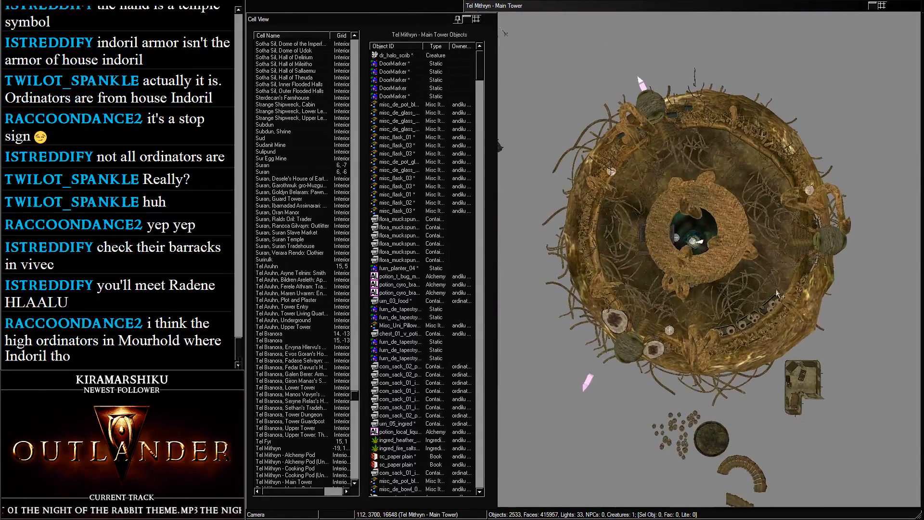
left_click(750, 250)
middle_click_drag(676, 271, 546, 457)
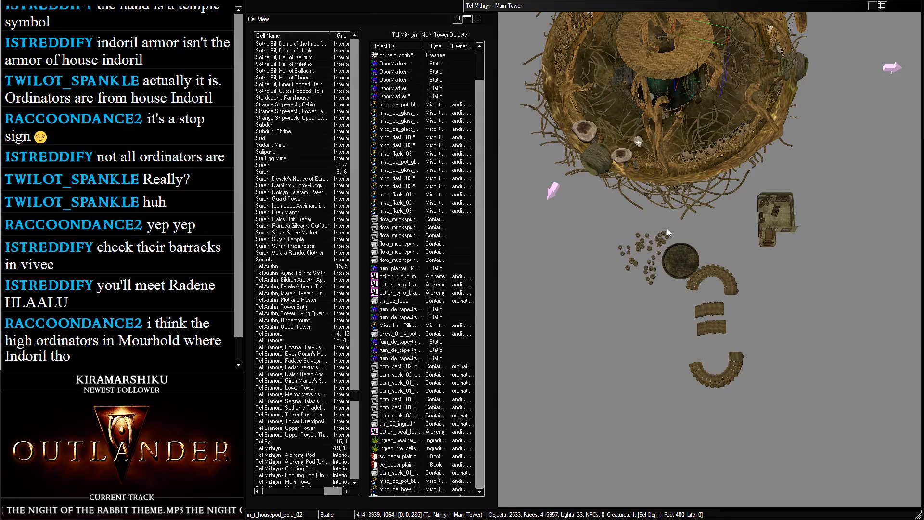
left_click_drag(604, 214, 810, 450)
middle_click_drag(809, 449, 599, 492)
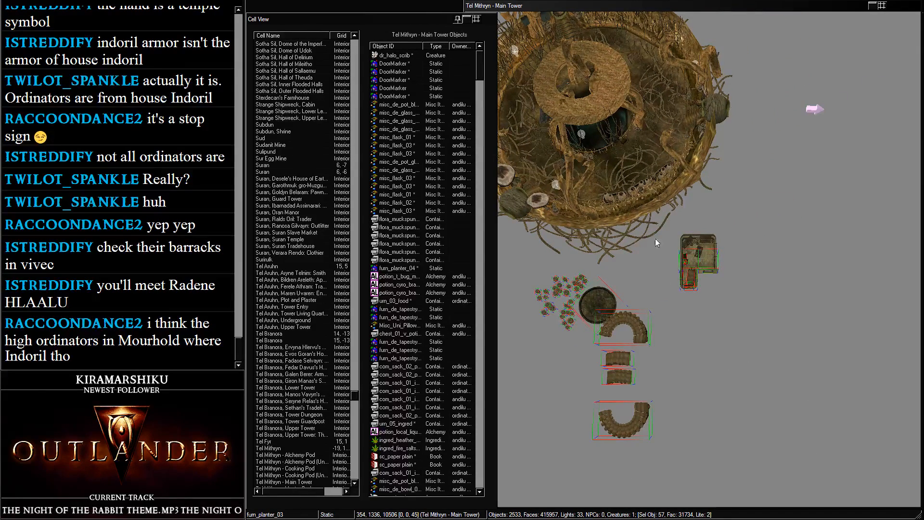
key("Delete")
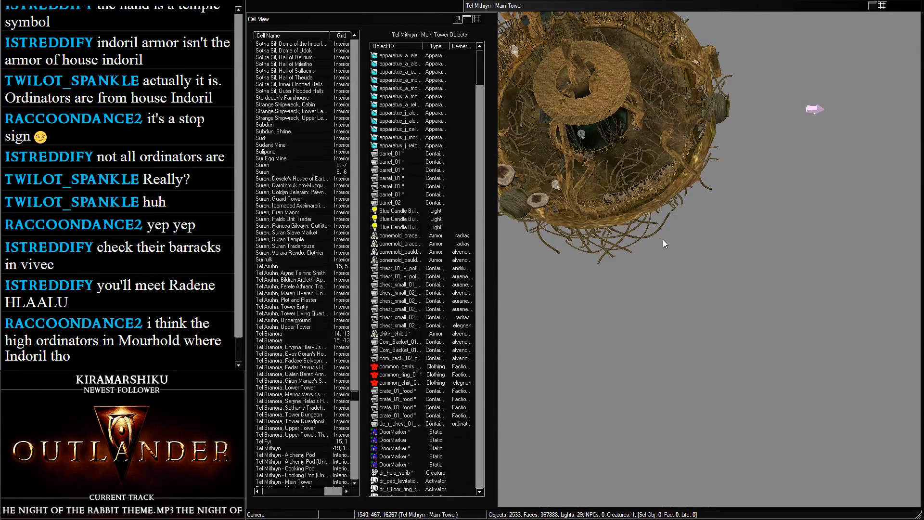
key("ctrl+z")
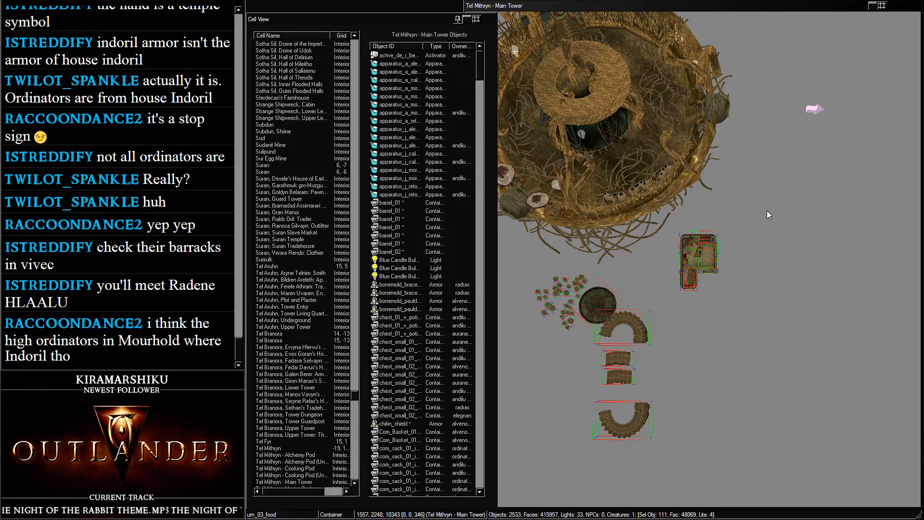
Move the cluster of loose furniture and household items outside the tower to about X -2794, Y 1876
middle_click_drag(657, 105, 541, 160, "shift")
left_click_drag(520, 152, 711, 359)
middle_click_drag(711, 359, 665, 176, "shift")
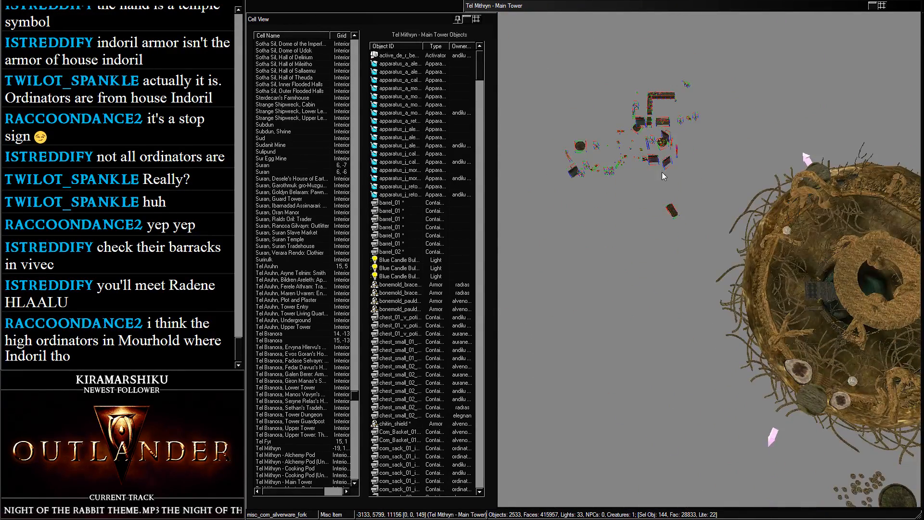
left_click_drag(653, 217, 683, 404)
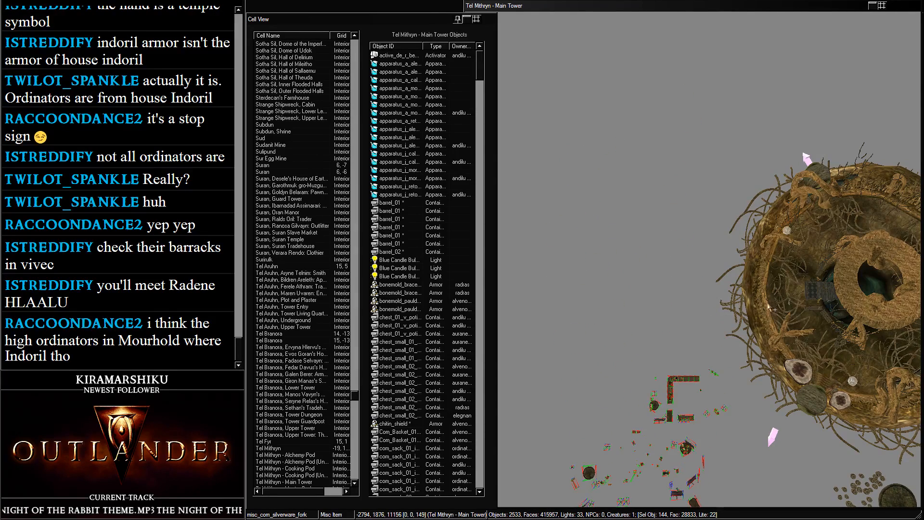
Move two of the outlying DoorMarkers closer to the tower, placing the first at about X 1190, Y 6299
middle_click_drag(683, 403, 693, 212, "shift")
left_click(704, 66)
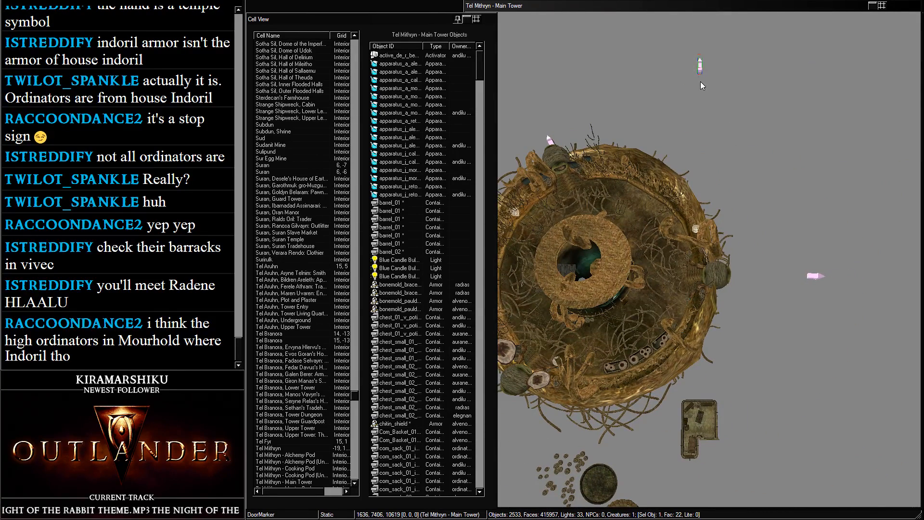
left_click_drag(698, 71, 670, 136)
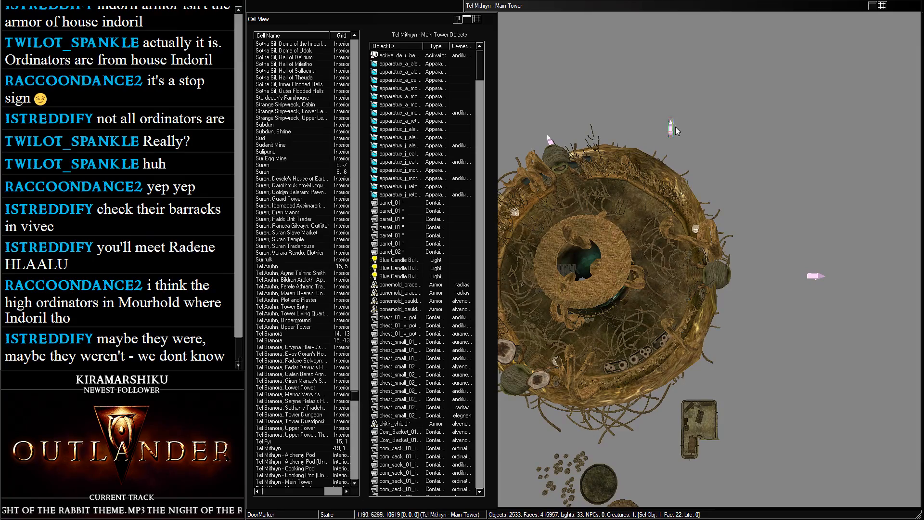
left_click(812, 299)
left_click_drag(824, 277, 788, 290)
Examine the tower's round entrance door, its tunnel and steps, and the surrounding interior from several angles
mouse_move(795, 261)
middle_mouse_down("shift")
mouse_move(587, 247)
mouse_move(728, 210)
mouse_move(626, 195)
mouse_move(736, 104)
middle_mouse_up("shift")
left_click(736, 104)
scroll(722, 111, "up", 3)
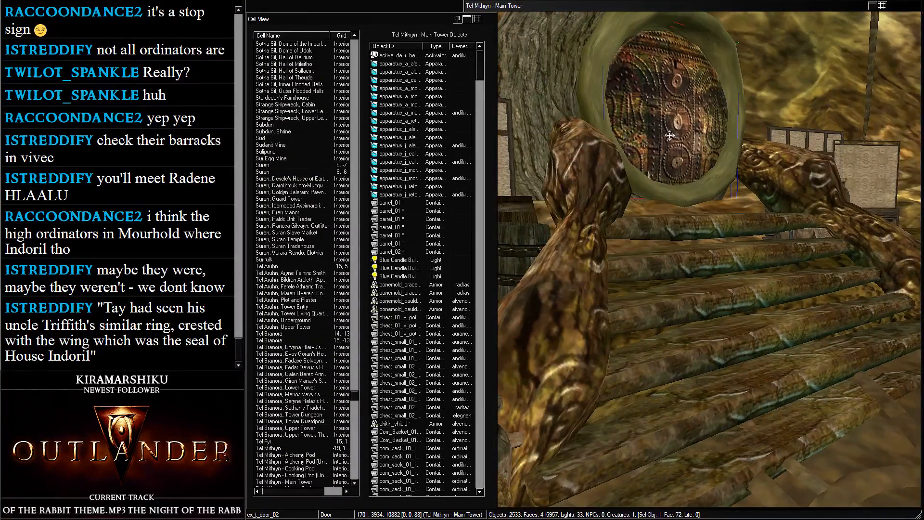
scroll(655, 130, "up", 3)
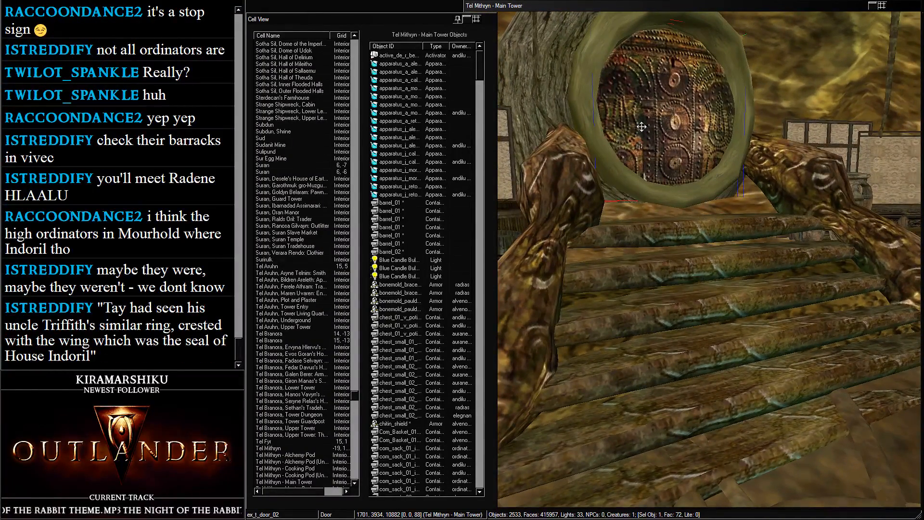
scroll(640, 126, "down", 5)
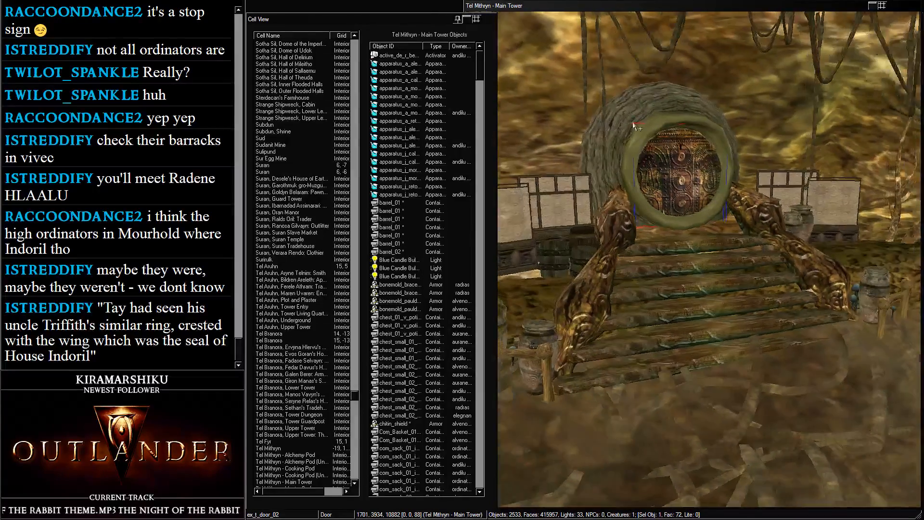
middle_click_drag(634, 126, 668, 63, "shift")
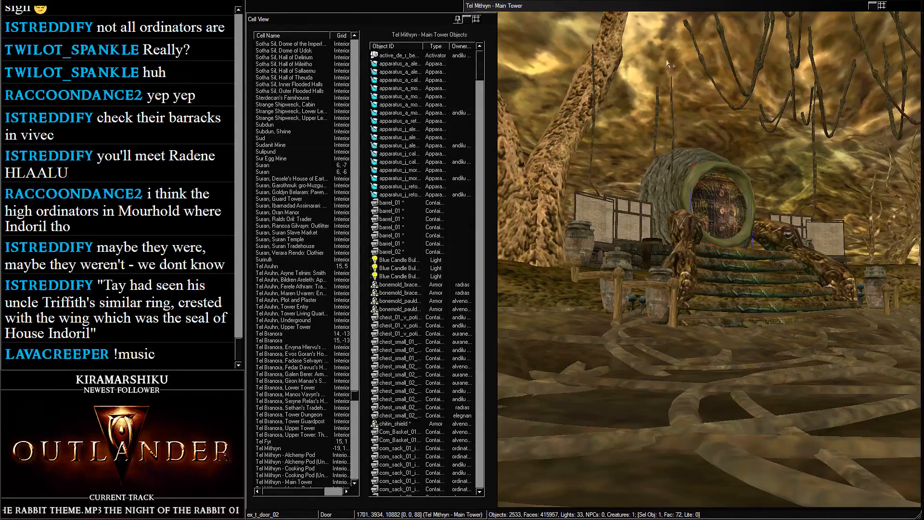
middle_click_drag(729, 67, 706, 235, "shift")
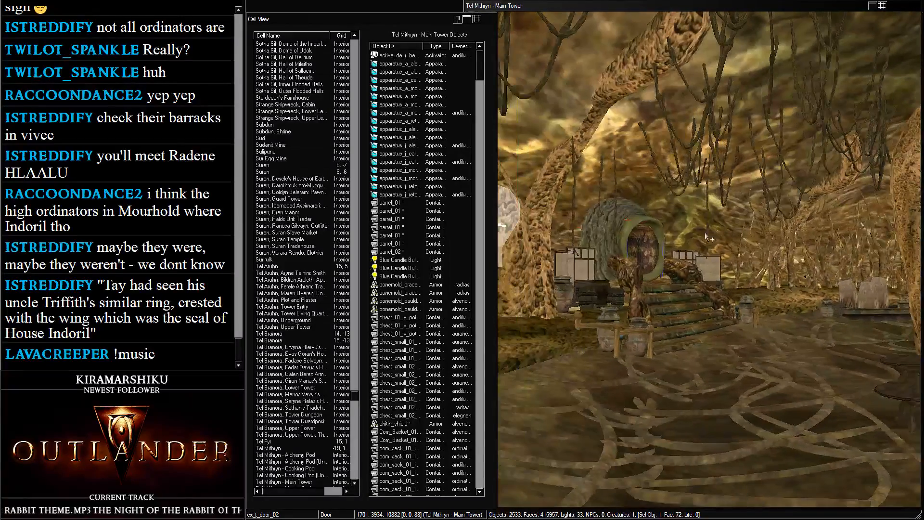
left_click(634, 213)
scroll(674, 183, "up", 3)
middle_click_drag(674, 184, 612, 229, "shift")
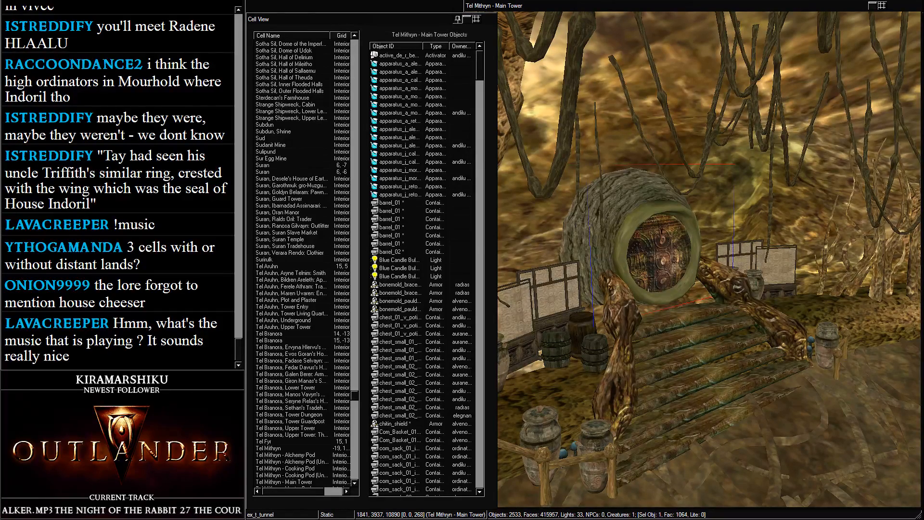
Open the properties of the urn near the entrance and a Computer file window, and close both without changes
left_click(502, 355)
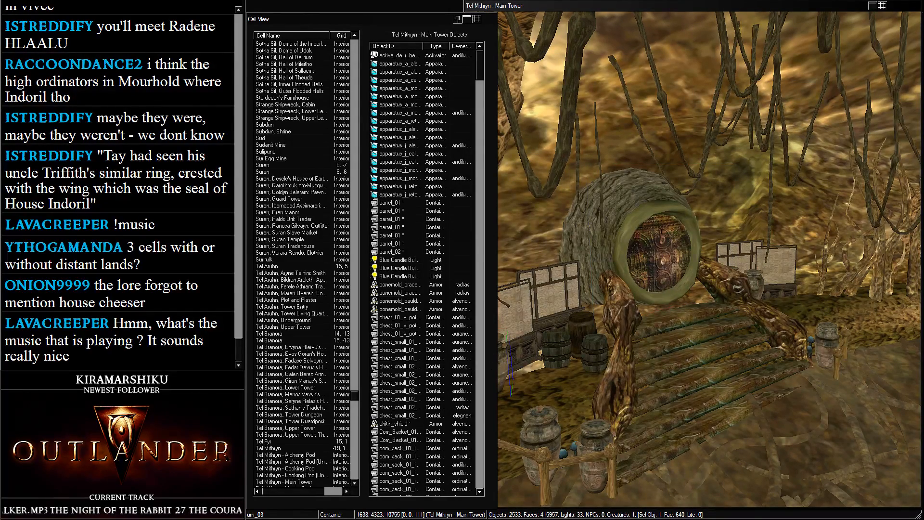
double_click(502, 356)
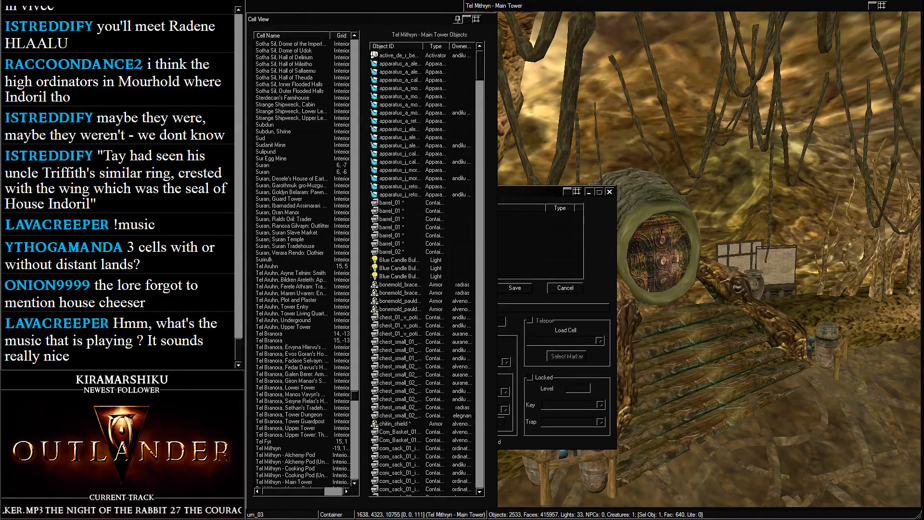
key("super+e")
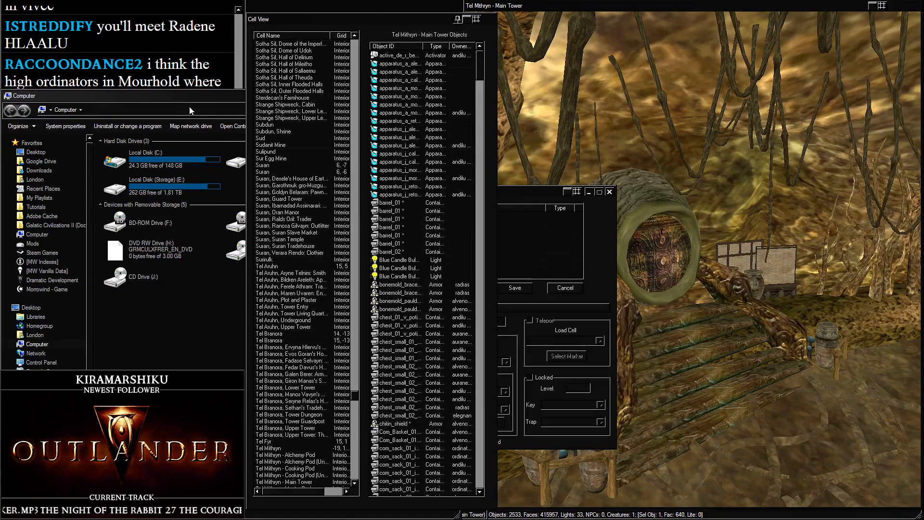
left_click_drag(190, 99, 593, 63)
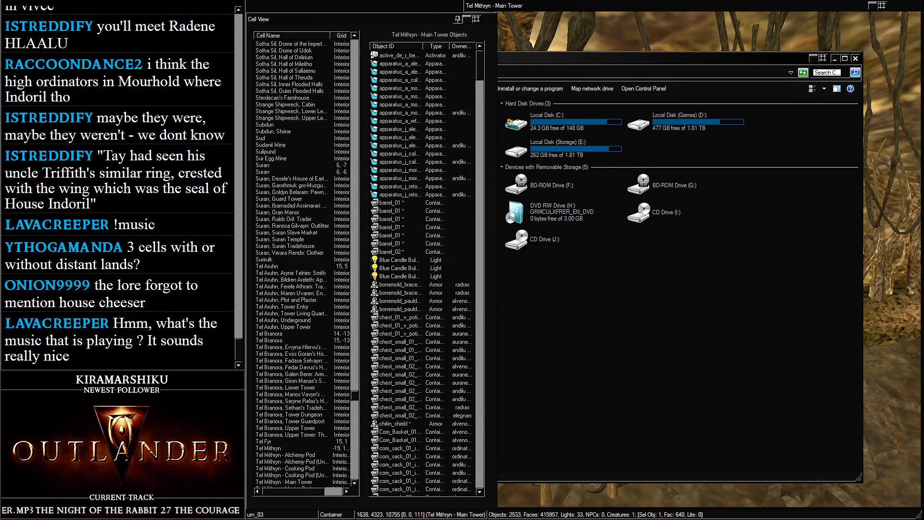
right_click(169, 1)
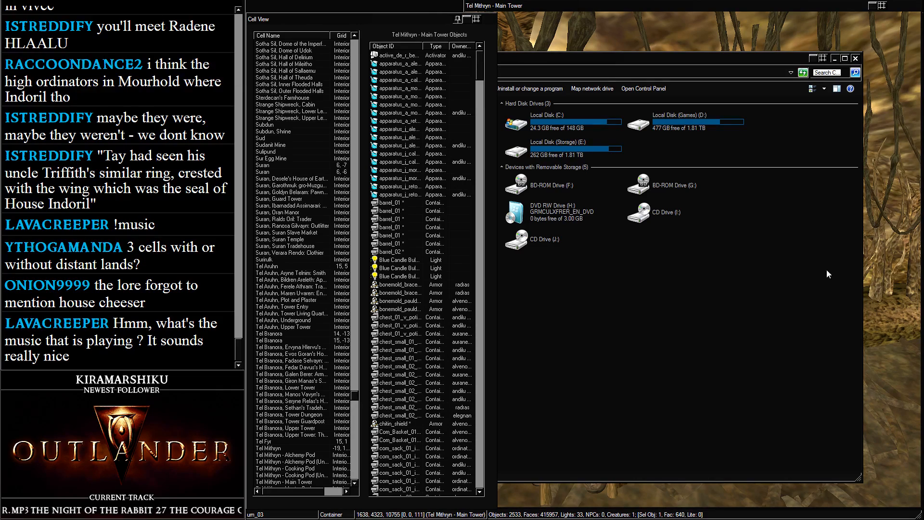
left_click(637, 137)
left_click(458, 19)
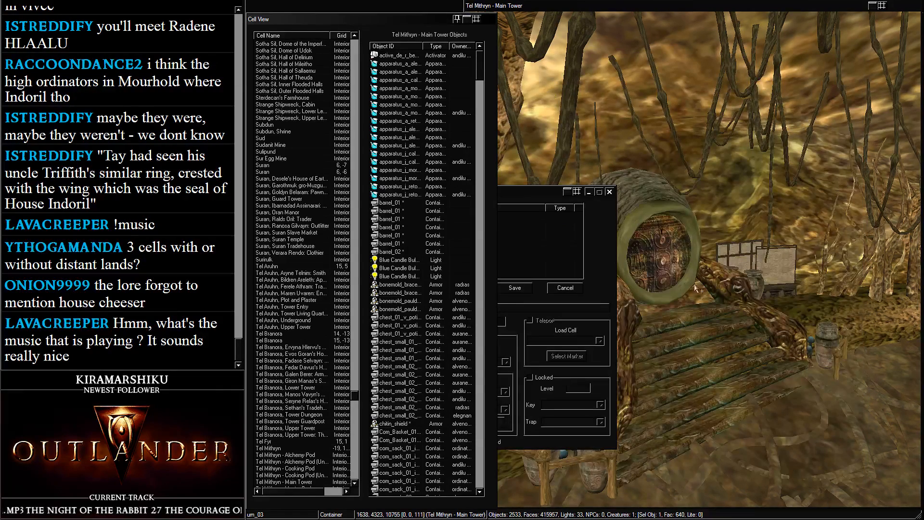
left_click(609, 192)
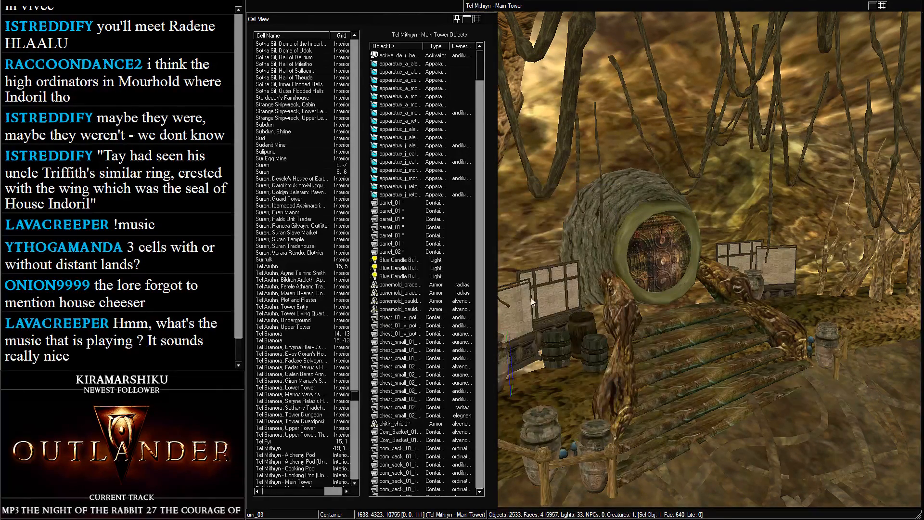
Search the [MW Vanilla Data] meshes folder for ex_t_tunn and open ex_t_tunnel.nif in NifSkope
key("super+e")
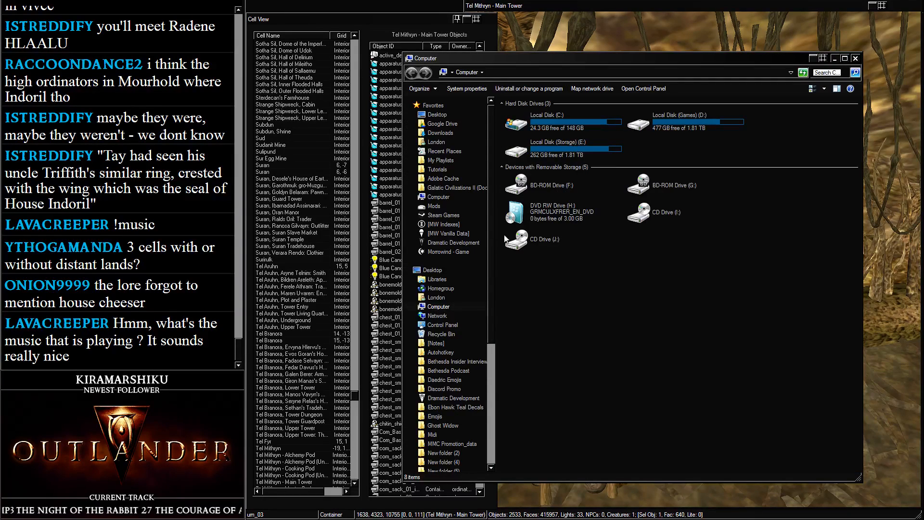
left_click(449, 233)
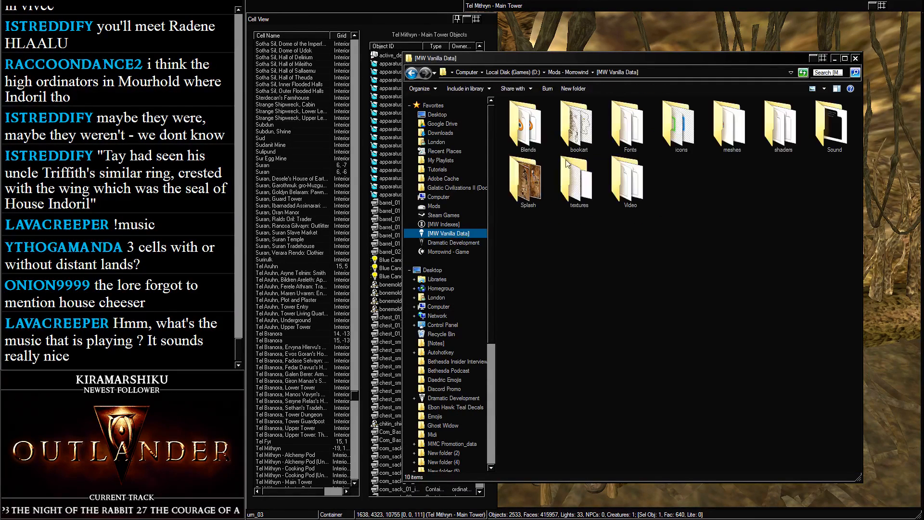
double_click(745, 137)
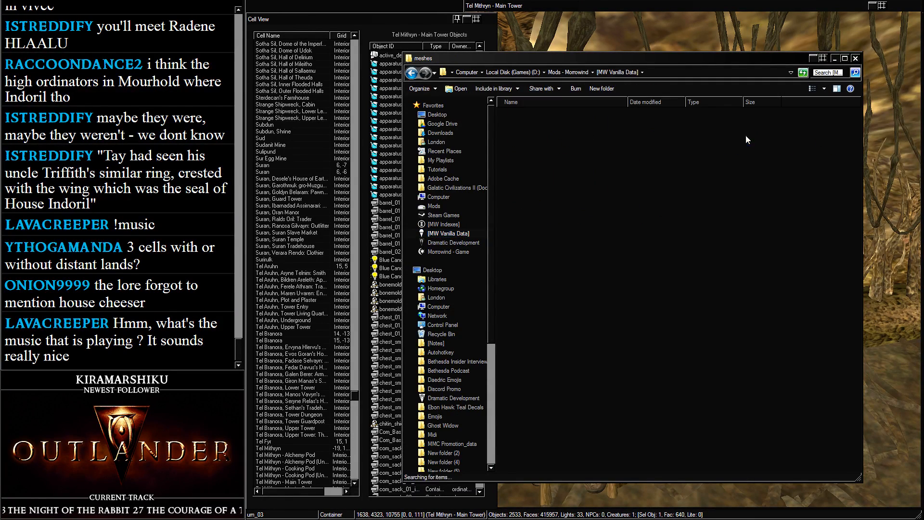
left_click(836, 72)
type("ex_t_")
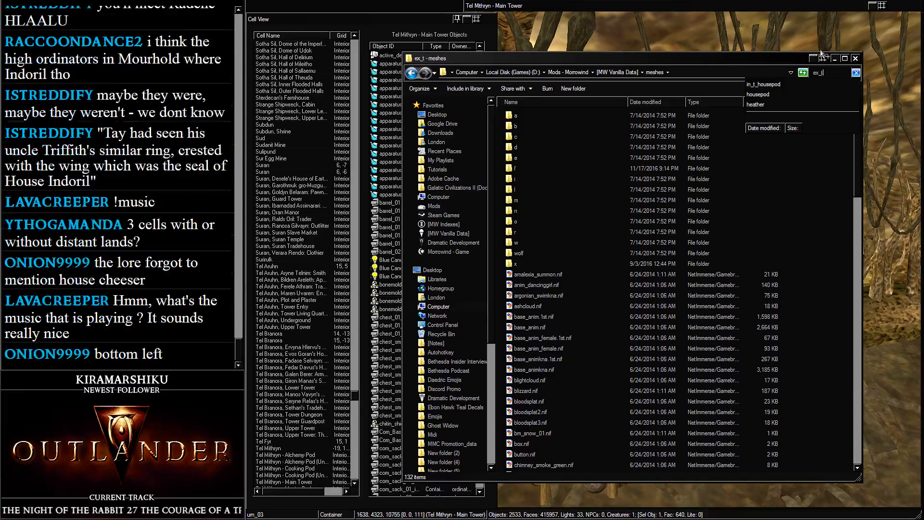
type("tu")
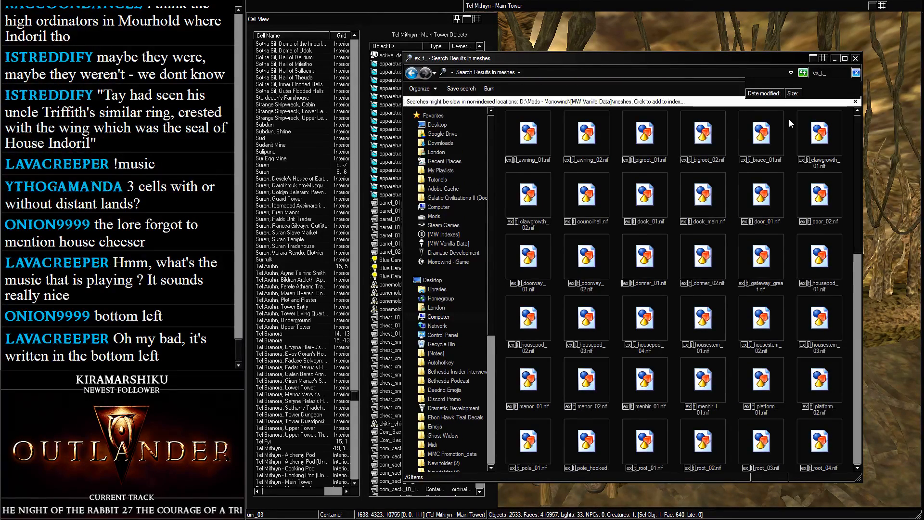
type("nn")
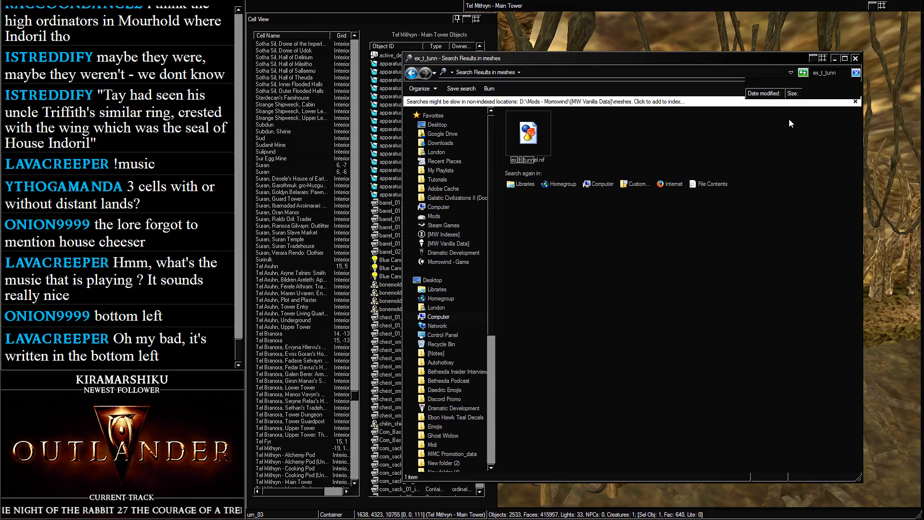
left_click(552, 160)
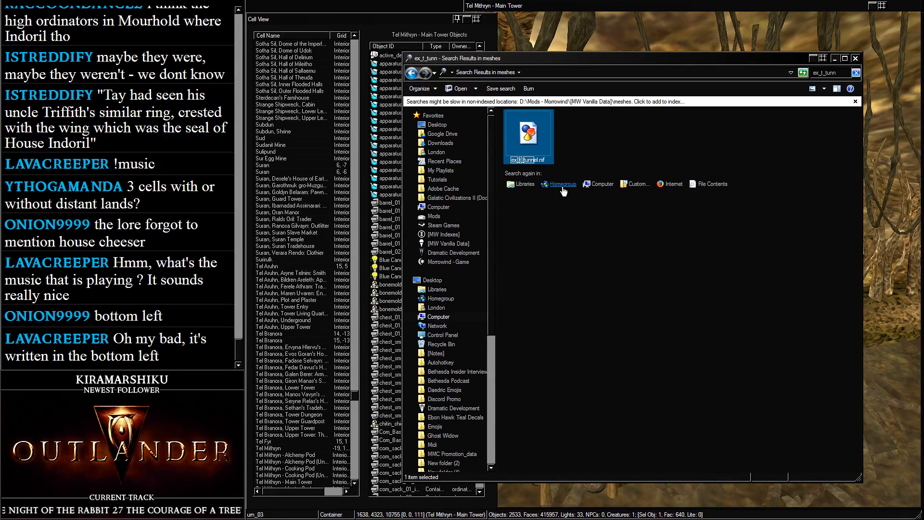
key("Return")
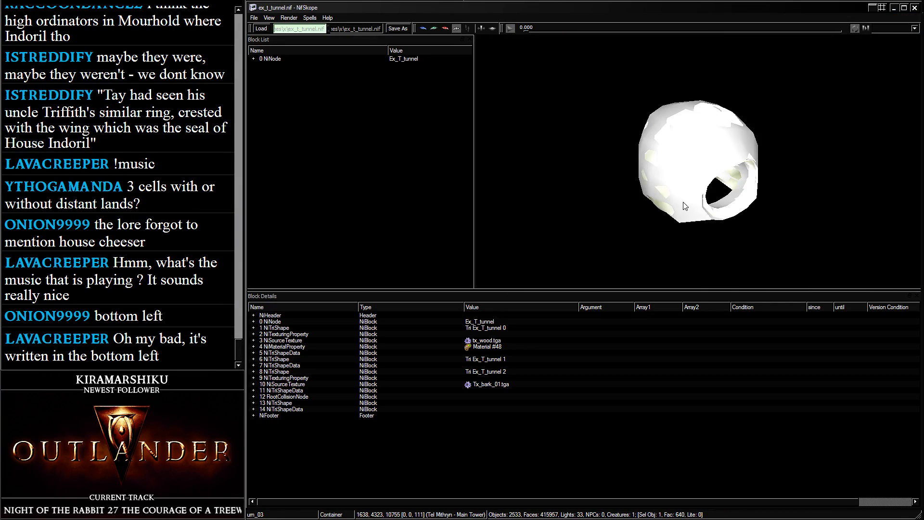
Set the source texture file of the Ex_T_tunnel 2 shape to Tx_bark_01.dds
left_click(631, 257)
scroll(631, 257, "down", 2)
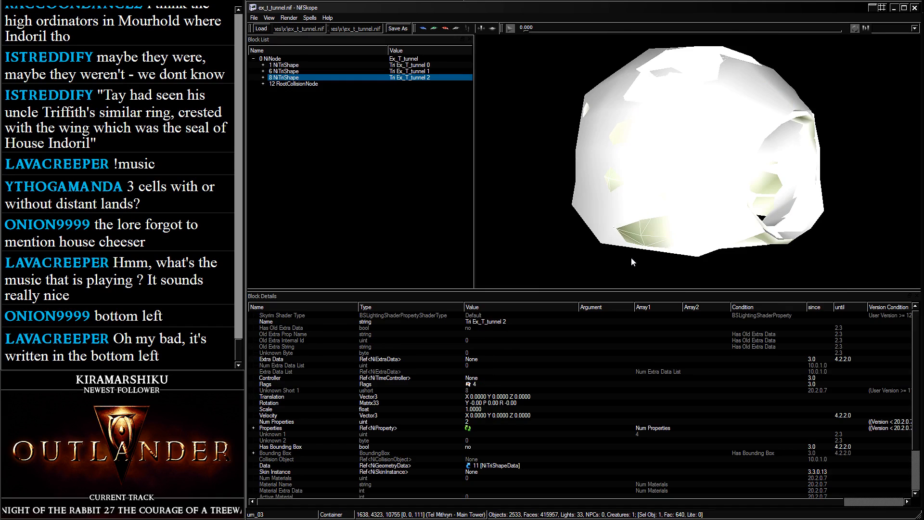
left_click(263, 78)
double_click(272, 90)
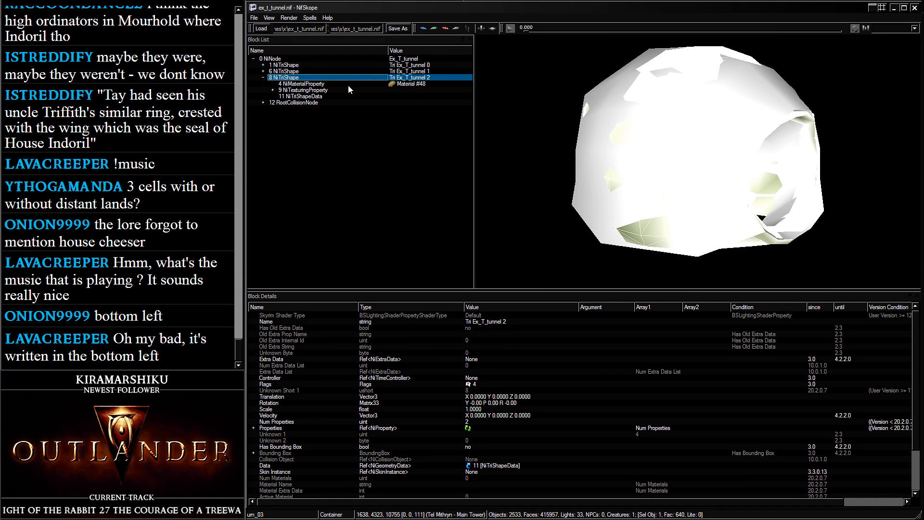
left_click(273, 90)
double_click(418, 96)
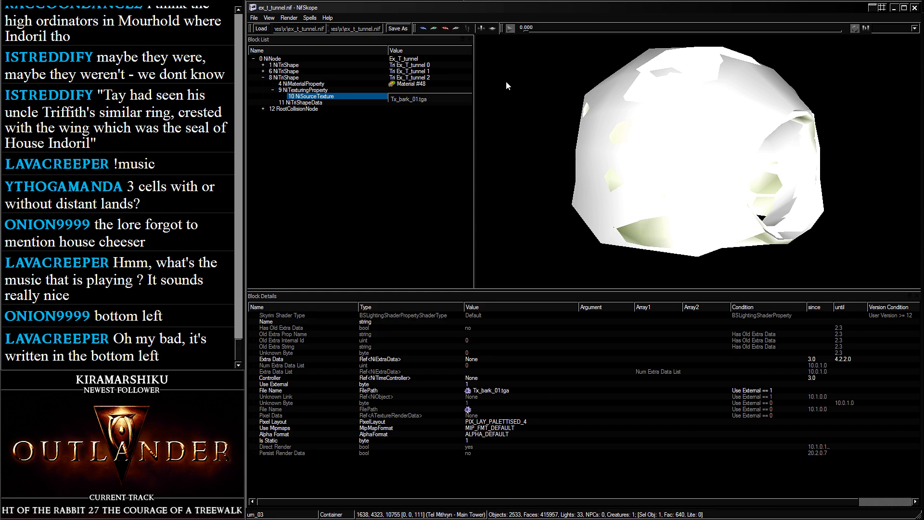
key("BackSpace")
key("BackSpace")
key("BackSpace")
type("dds")
key("Return")
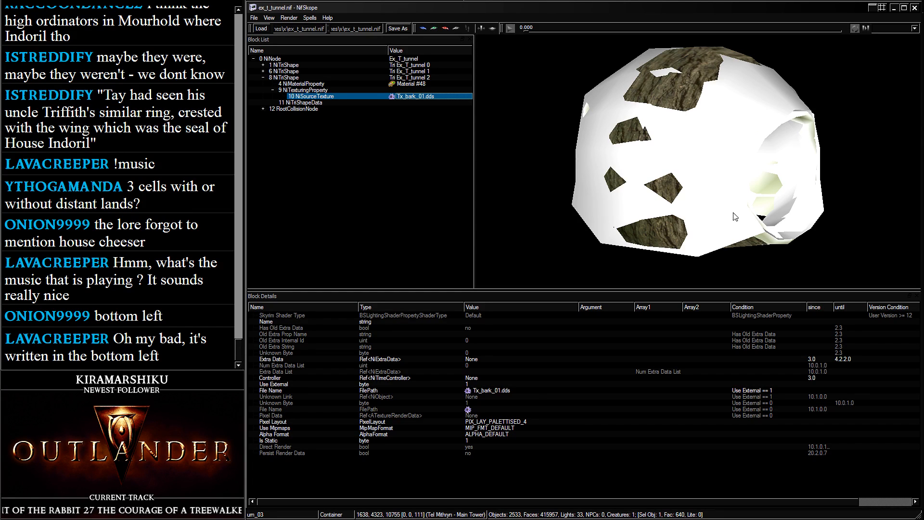
Set the source texture file of the Ex_T_tunnel 1 shape to tx_wood.dds
scroll(735, 217, "up", 5)
left_click(754, 247)
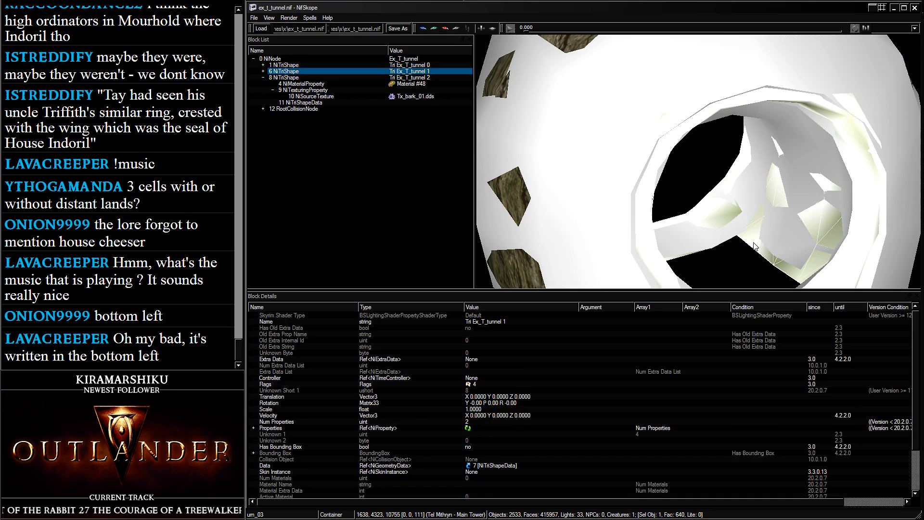
left_click(264, 71)
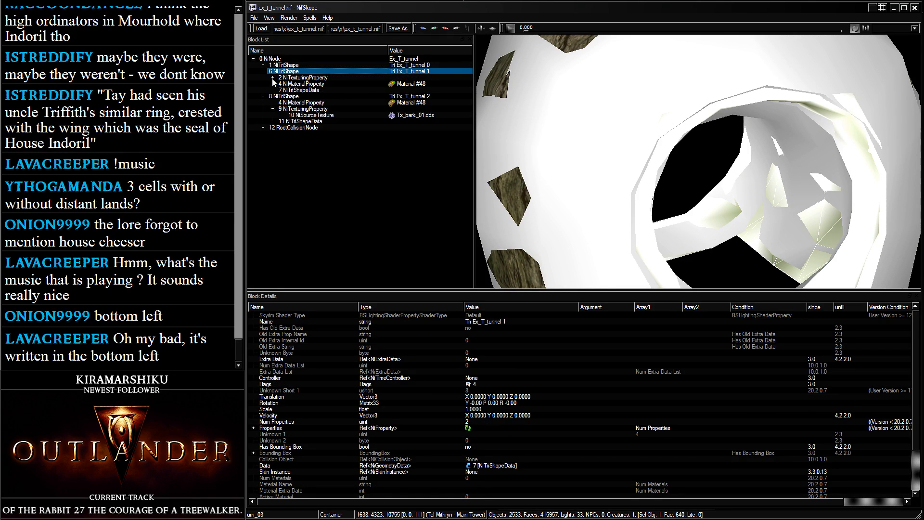
left_click(273, 78)
double_click(427, 84)
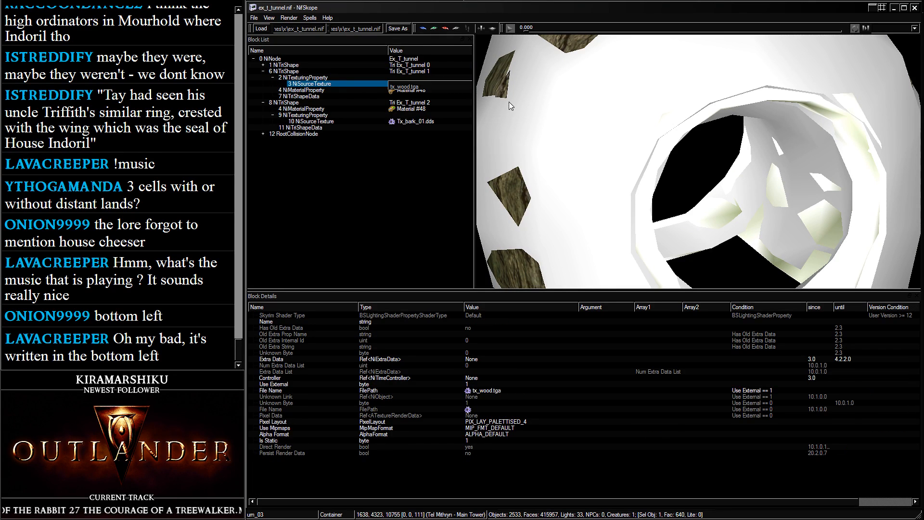
key("BackSpace")
key("BackSpace")
key("BackSpace")
type("dds")
key("Return")
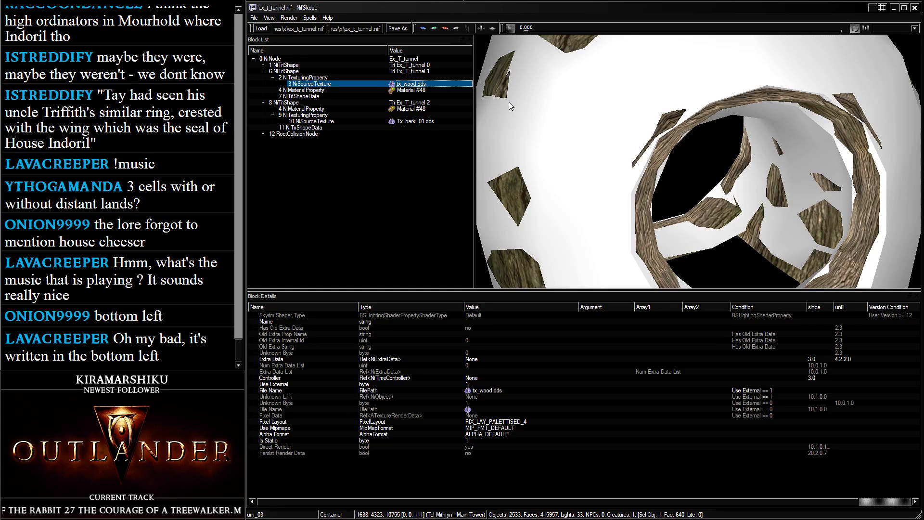
Examine the tunnel mesh from its other side and expand the RootCollisionNode down to its shape data
scroll(567, 102, "down", 5)
left_click_drag(662, 141, 628, 114)
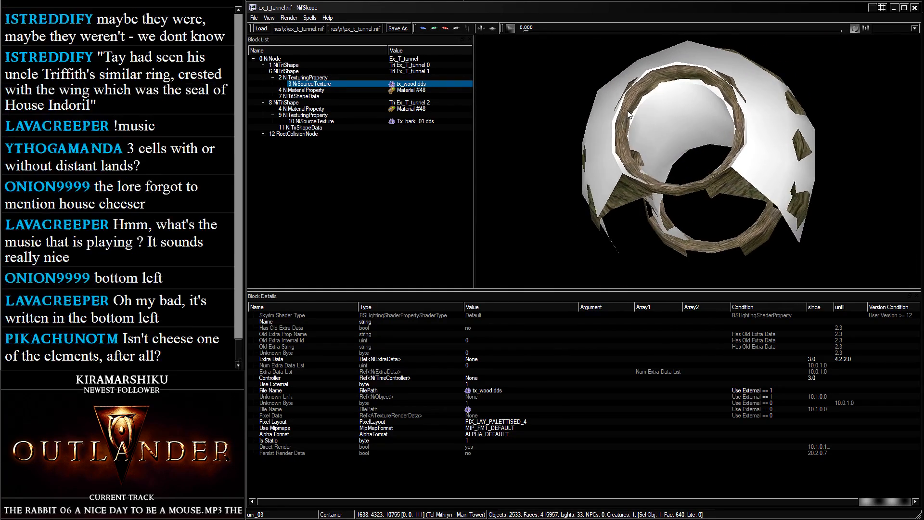
left_click(262, 133)
left_click(273, 140)
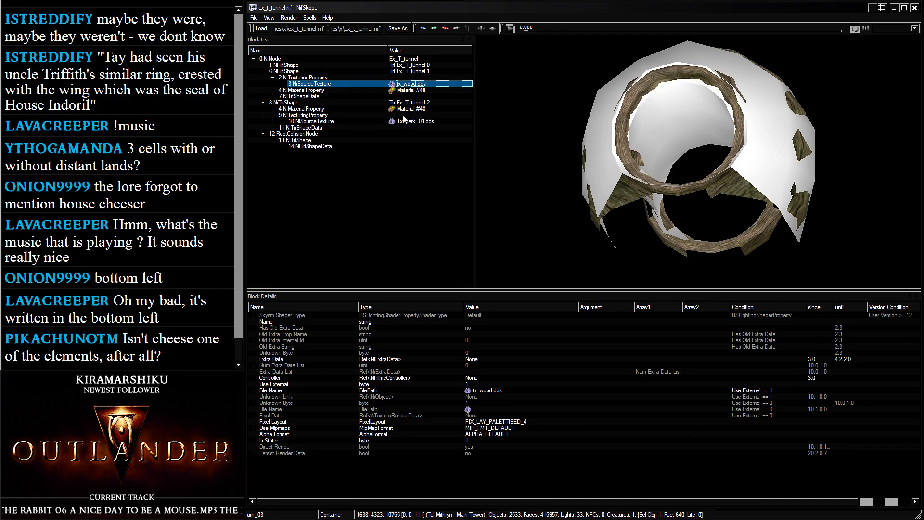
Open the texture file selection for the Ex_T_tunnel 2 bark shape and search the textures folder for tx_t
left_click_drag(698, 145, 806, 138)
scroll(757, 126, "up", 5)
left_click(673, 197)
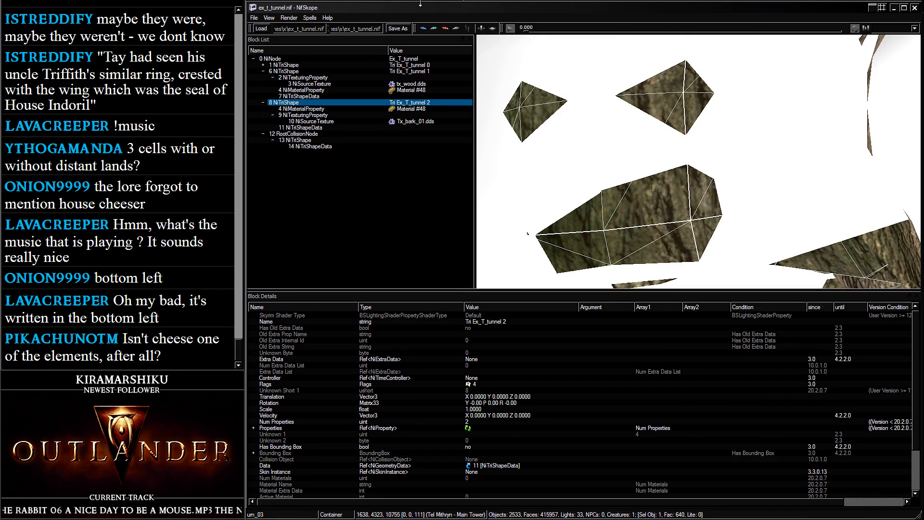
double_click(393, 123)
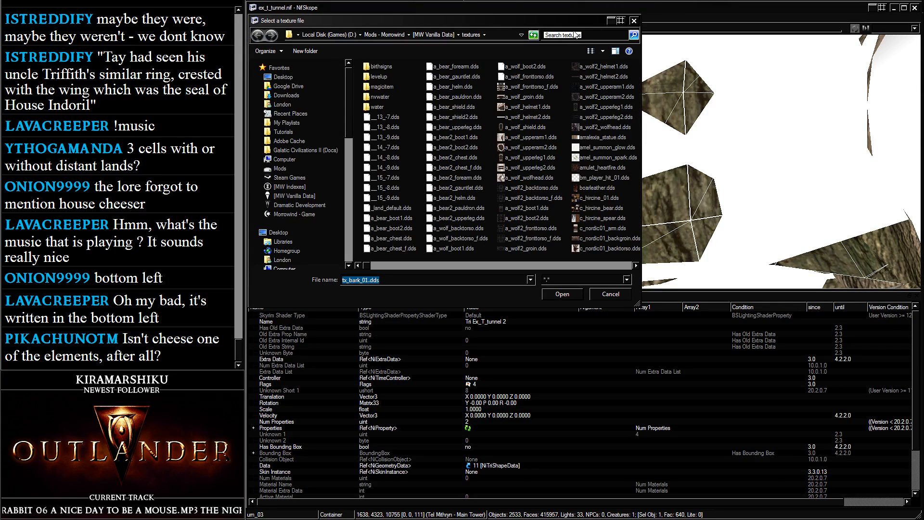
left_click(551, 34)
type("txt")
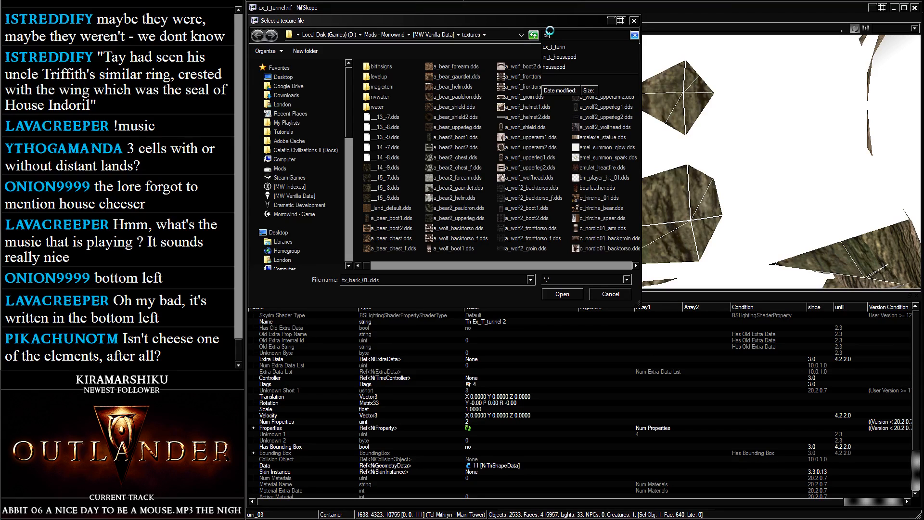
key("BackSpace")
type("_t")
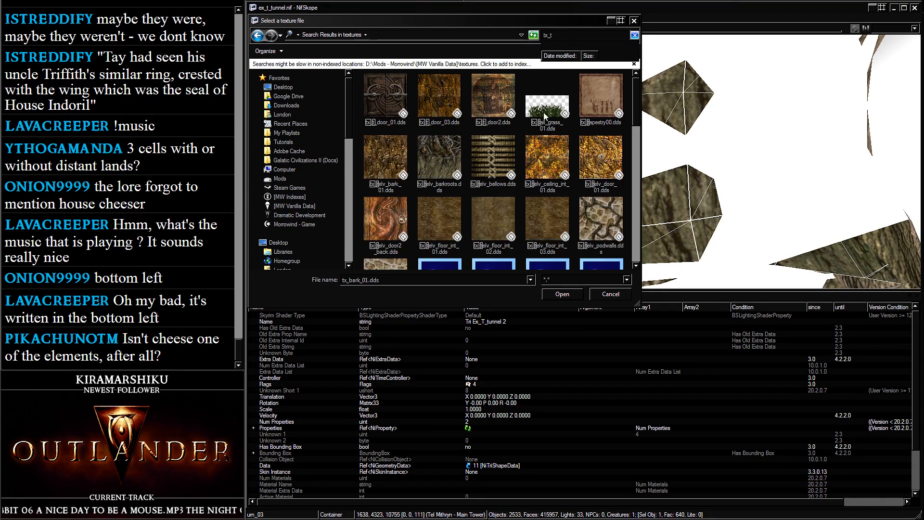
Replace the bark texture of the Ex_T_tunnel 2 shape with tx_telv_wall_int_01.dds and check it on the mesh
scroll(636, 109, "down", 6)
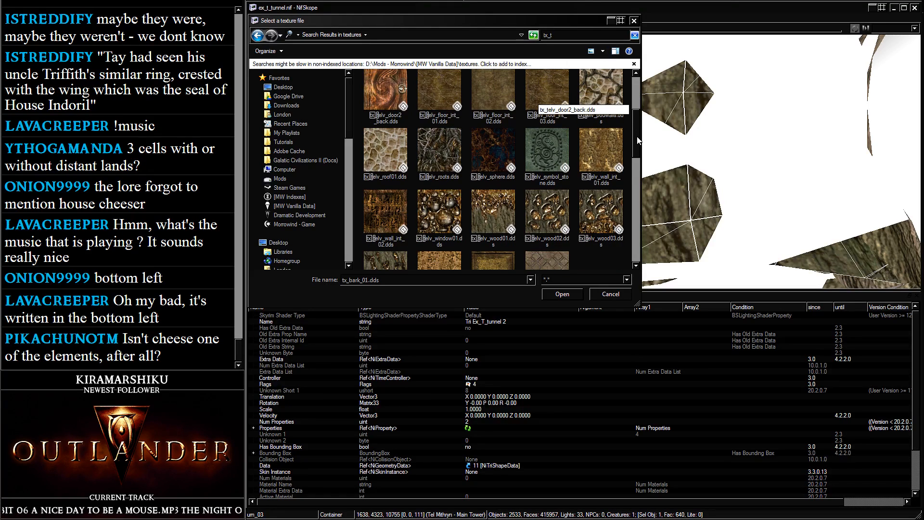
scroll(649, 182, "down", 3)
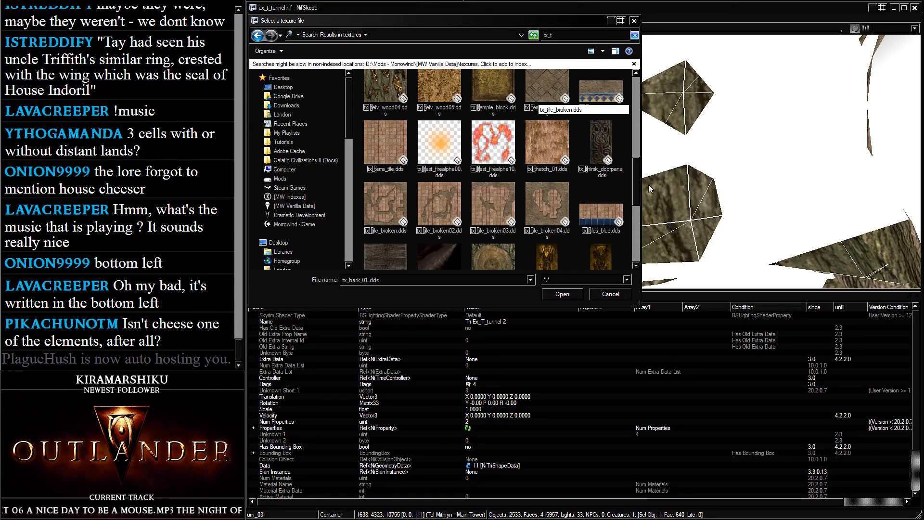
scroll(662, 186, "up", 5)
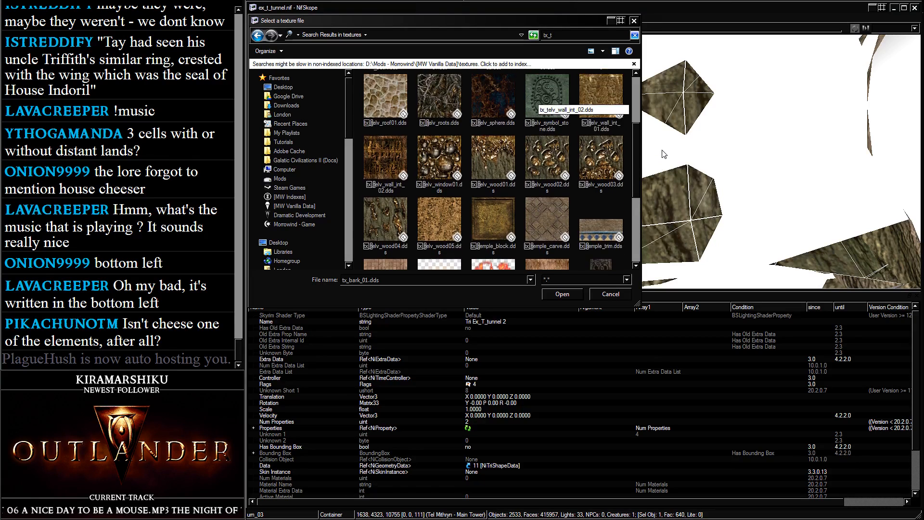
double_click(605, 140)
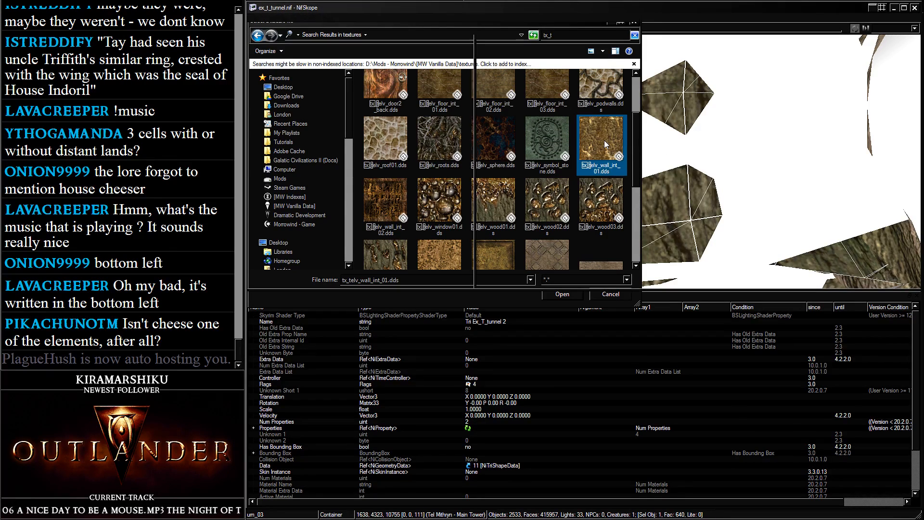
left_click_drag(771, 134, 743, 184)
scroll(741, 161, "up", 3)
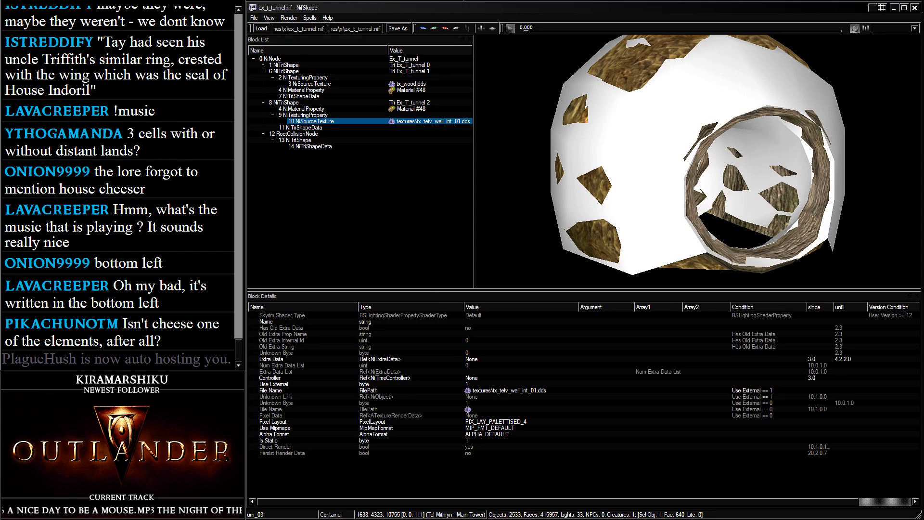
Switch to the Construction Set to compare the tower's round entrance tunnel, and return to the tunnel mesh in NifSkope
key("alt+Tab")
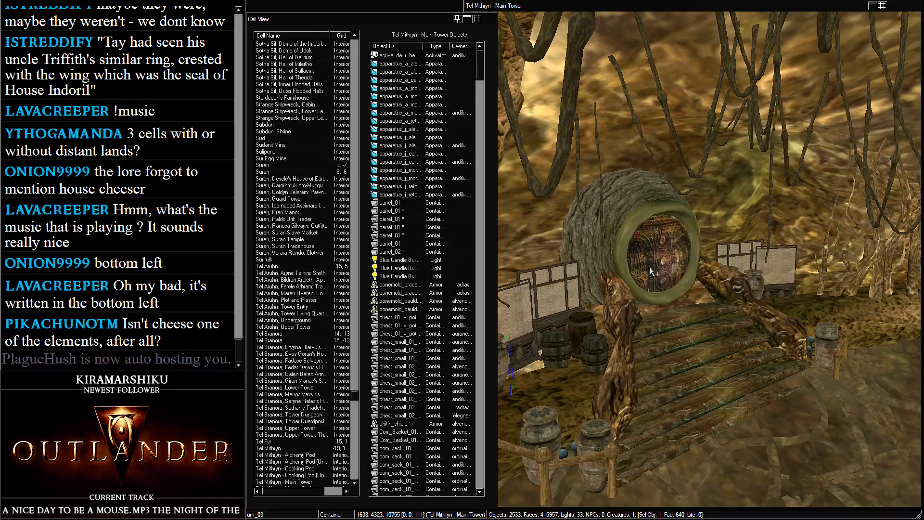
scroll(640, 265, "up", 1)
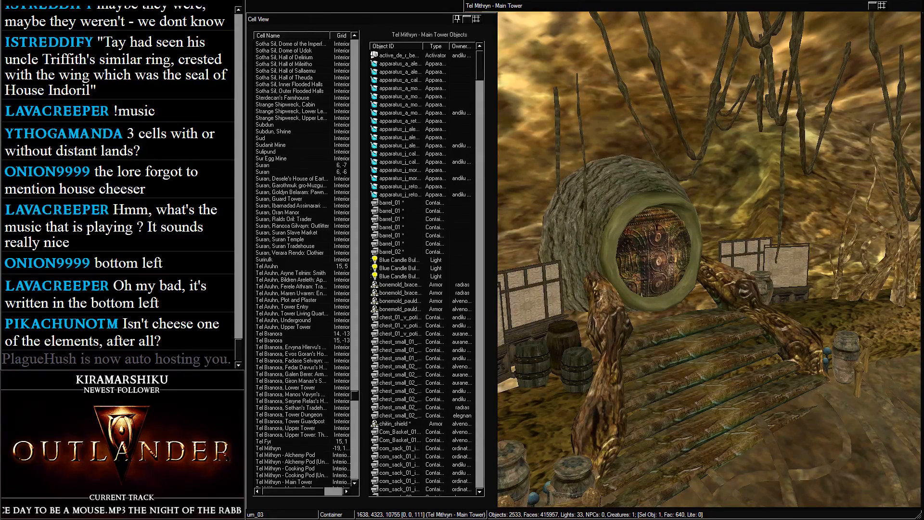
left_click(355, 516)
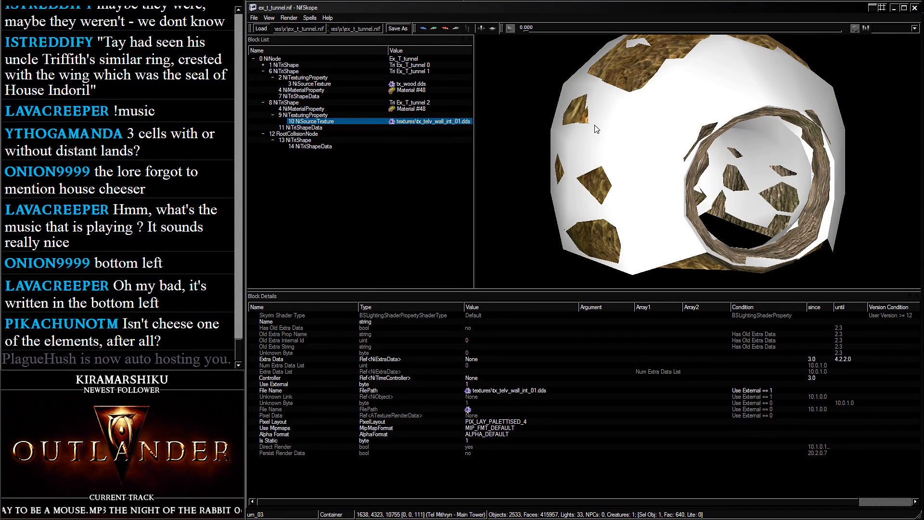
left_click_drag(662, 169, 628, 172)
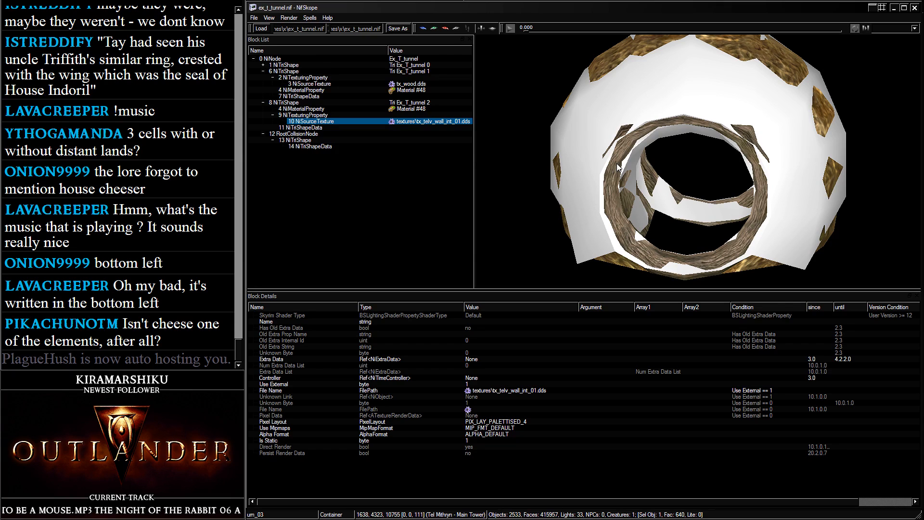
Select the tunnel's rim shape, Ex_T_tunnel 0, and expand its blocks down to the source texture
left_click(623, 213)
left_click_drag(623, 215, 647, 212)
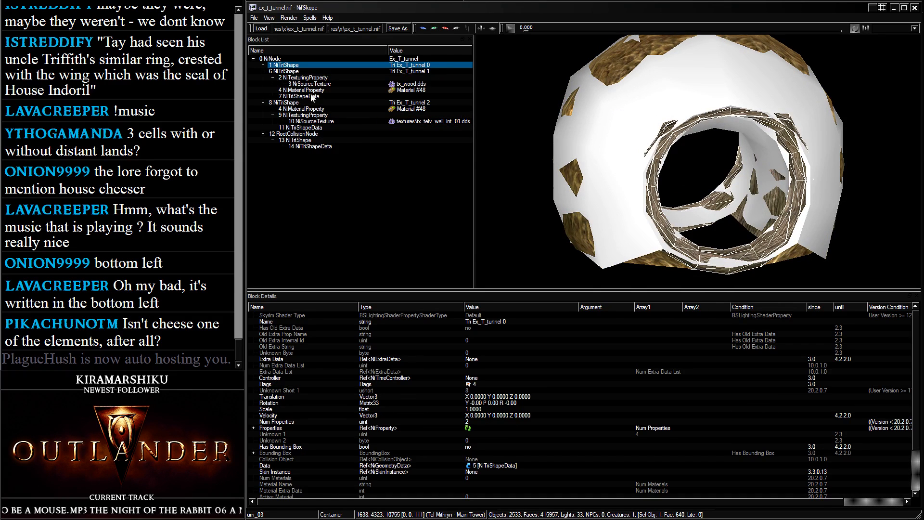
left_click(266, 64)
left_click(273, 73)
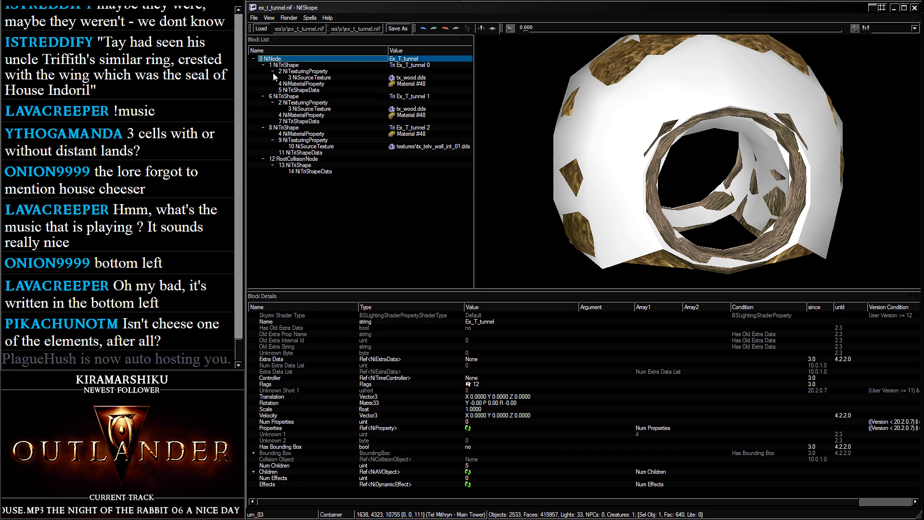
Replace the tx_wood.dds texture shared by the Ex_T_tunnel 0 and 1 shapes with tx_telv_bark_01.dds and inspect the tunnel
left_click(658, 181)
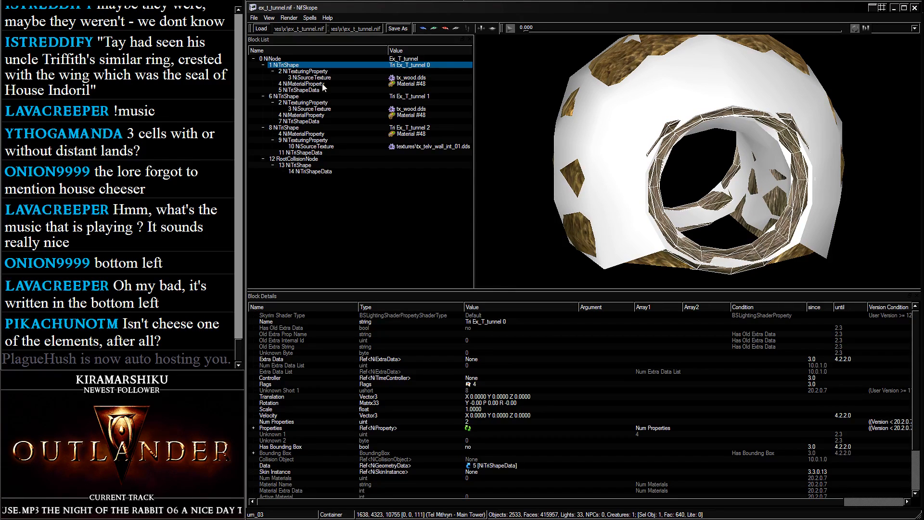
double_click(392, 110)
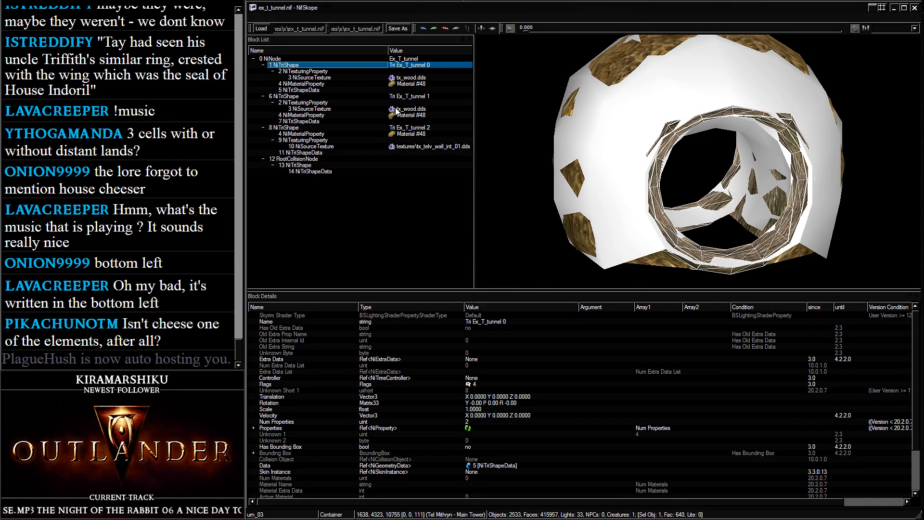
left_click(563, 38)
left_click(563, 46)
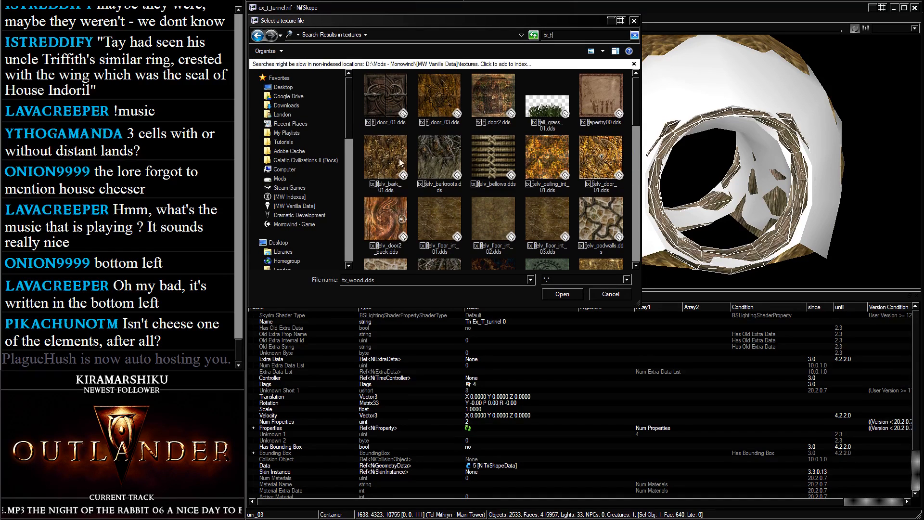
left_click(392, 178)
double_click(386, 171)
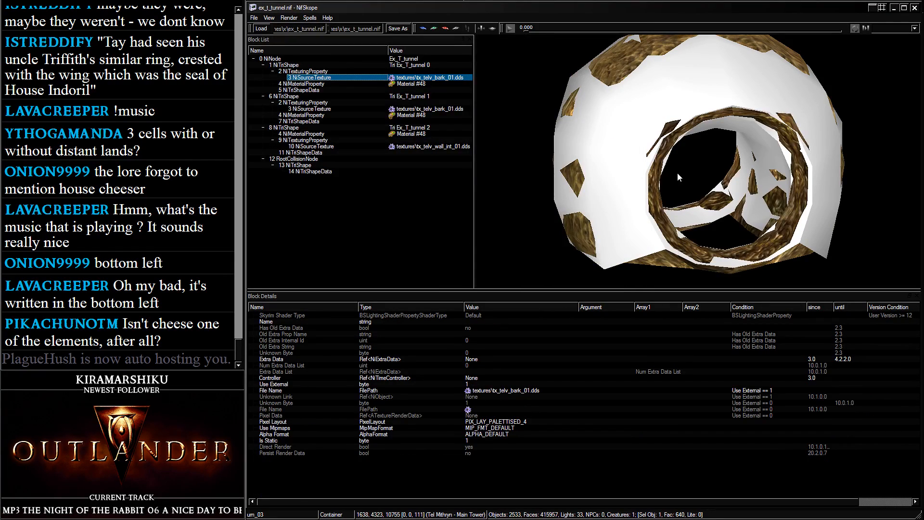
scroll(757, 183, "up", 5)
scroll(734, 181, "down", 8)
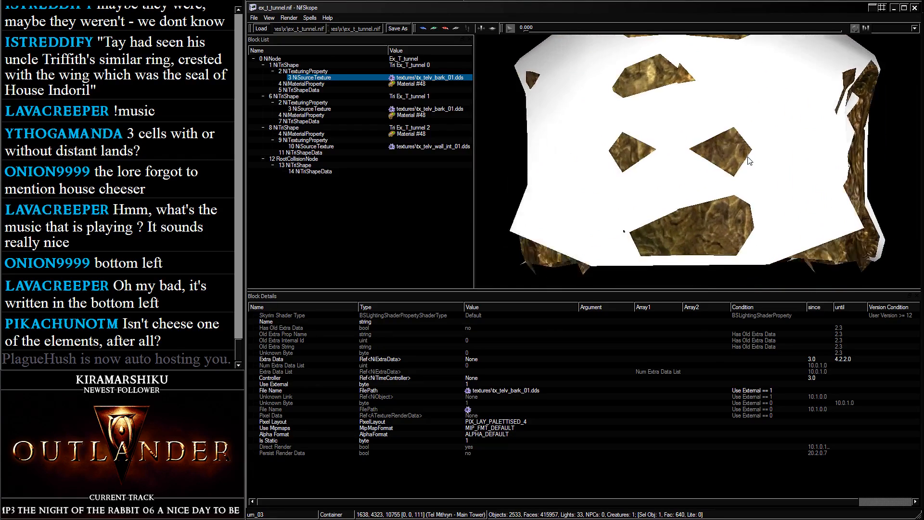
left_click_drag(608, 165, 652, 179)
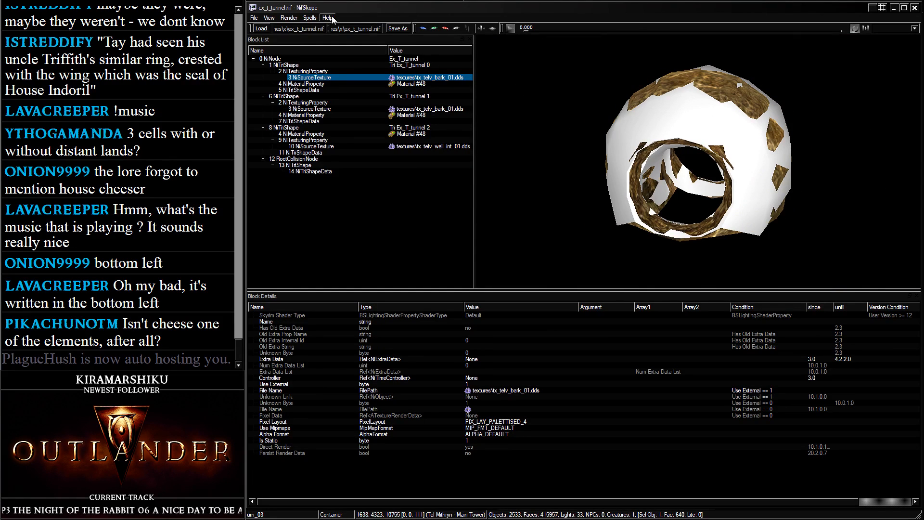
Save the retextured mesh as dr_t_tunnel_in.nif in the meshes\x folder of [MW Vanilla Data]
left_click(398, 28)
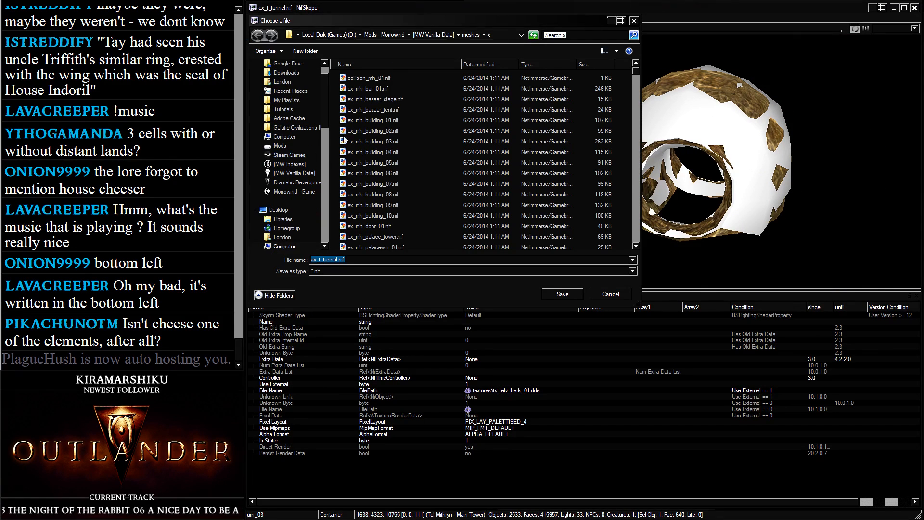
type("dr_t_")
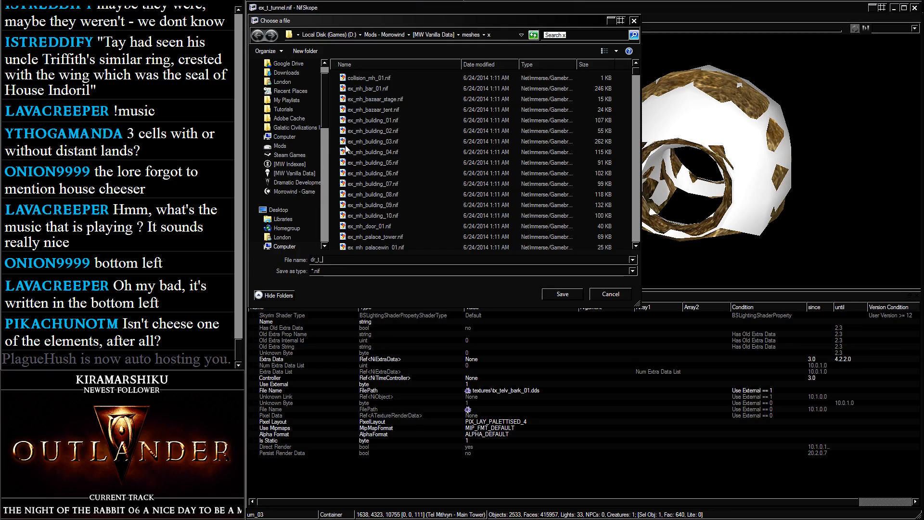
type("in")
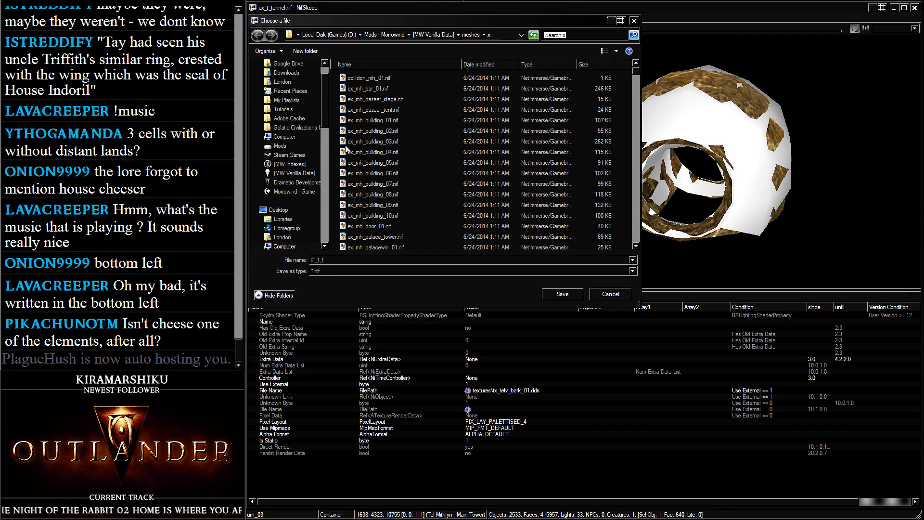
key("BackSpace")
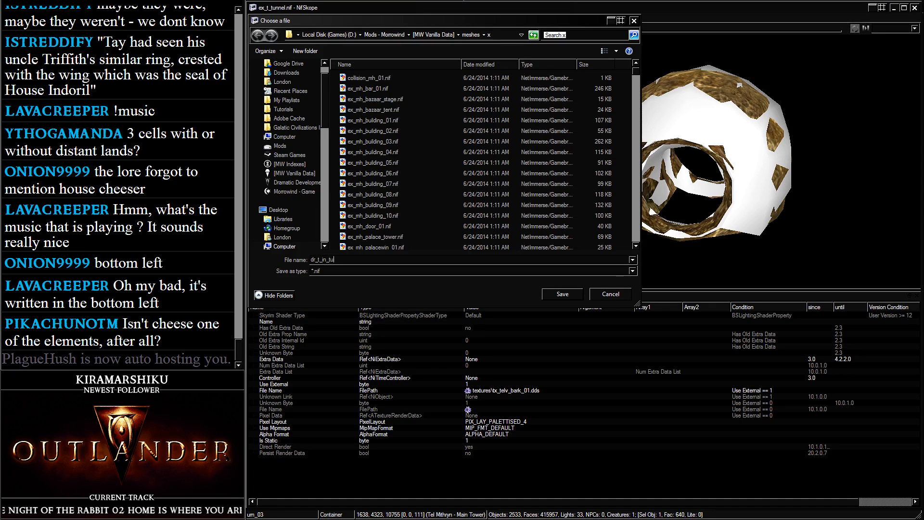
key("shift+Left")
key("shift+Left")
key("shift+Left")
key("shift+Left")
key("shift+Left")
key("shift+Left")
key("shift+Left")
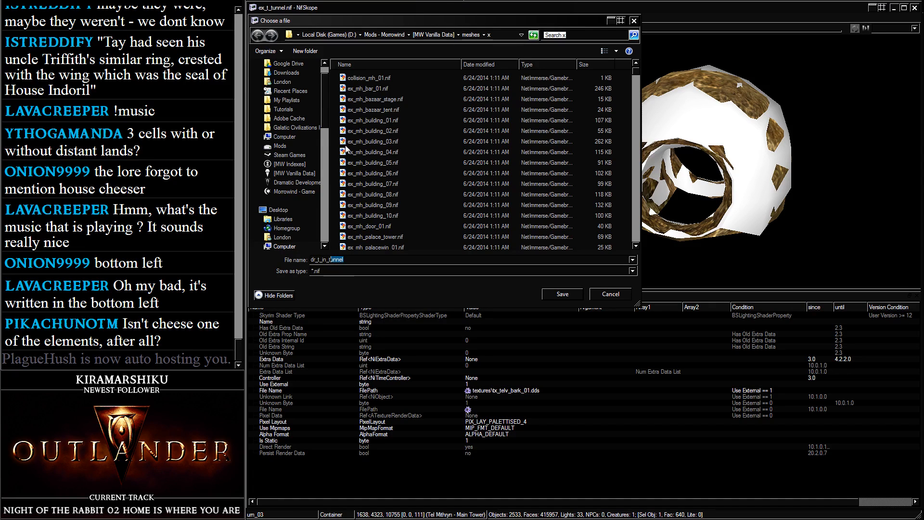
type("tunnel_")
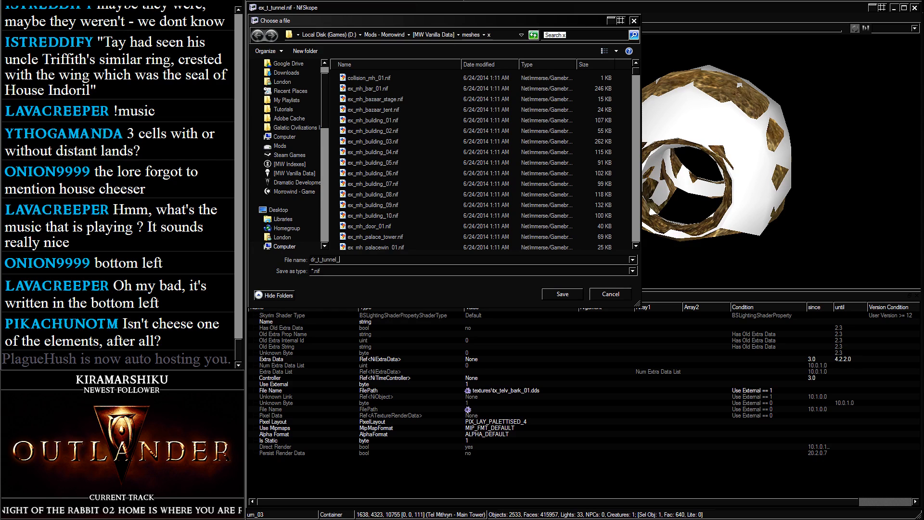
type("in")
key("Return")
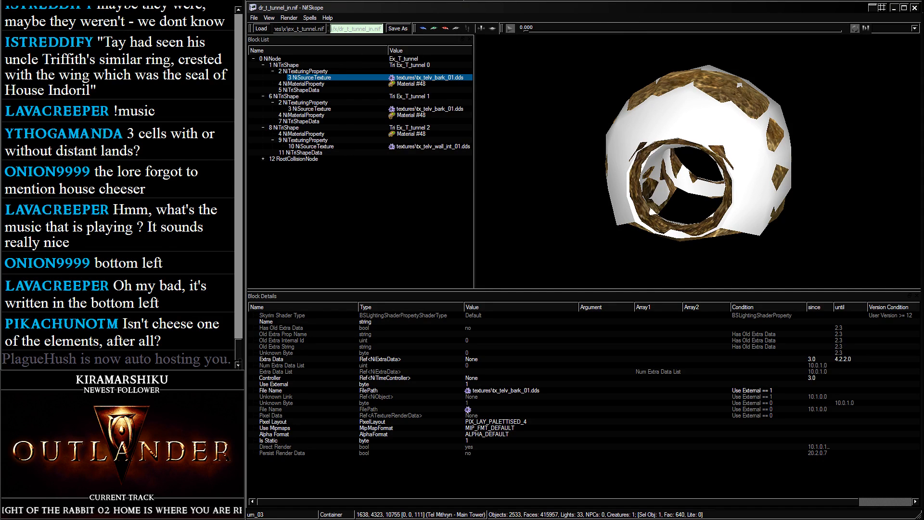
Save another copy of dr_t_tunnel_in.nif in the Dramatic Development\[Master]\meshes\dr folder
left_click(390, 29)
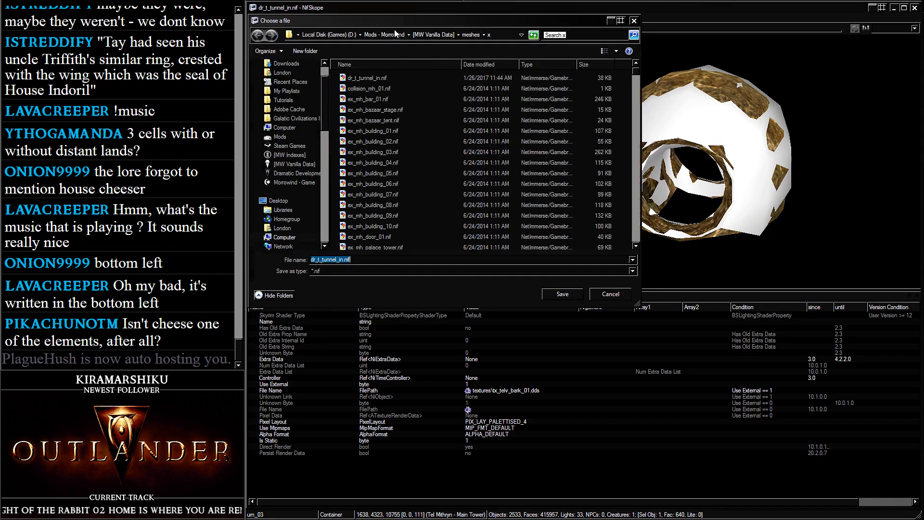
left_click(299, 174)
double_click(355, 78)
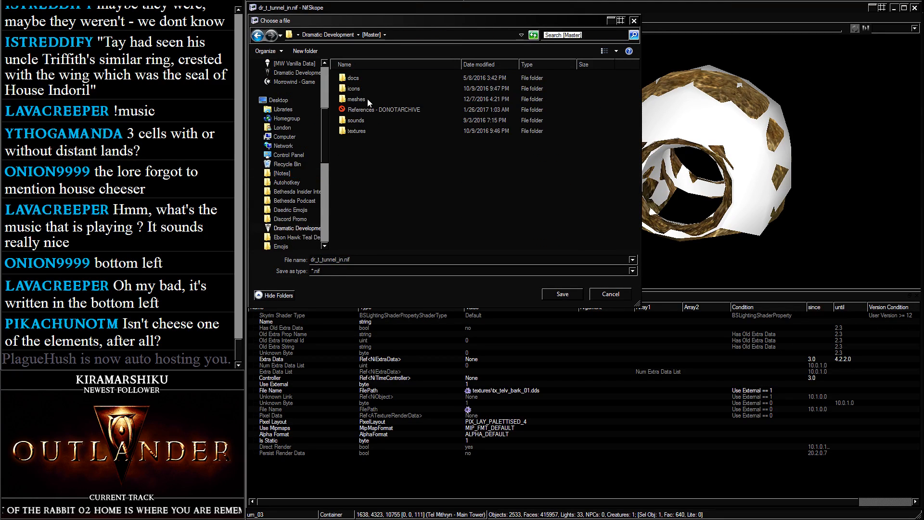
double_click(371, 99)
double_click(401, 82)
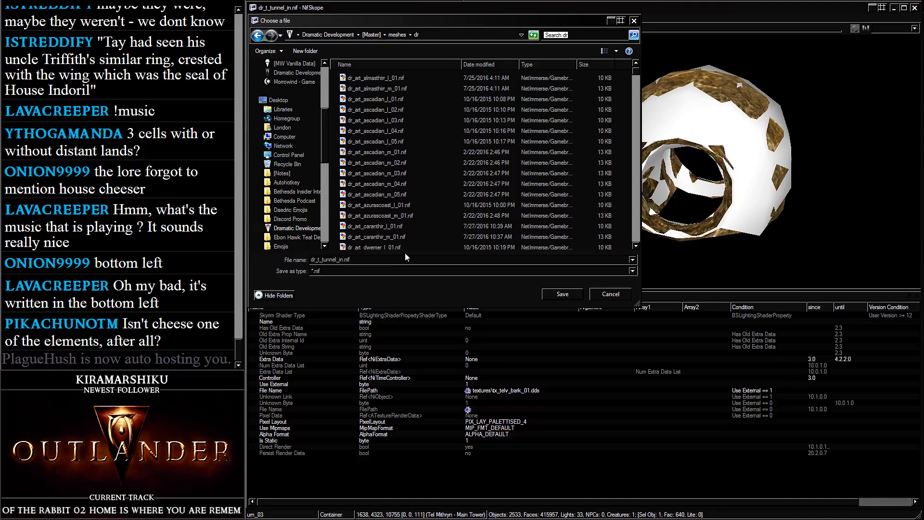
left_click(566, 291)
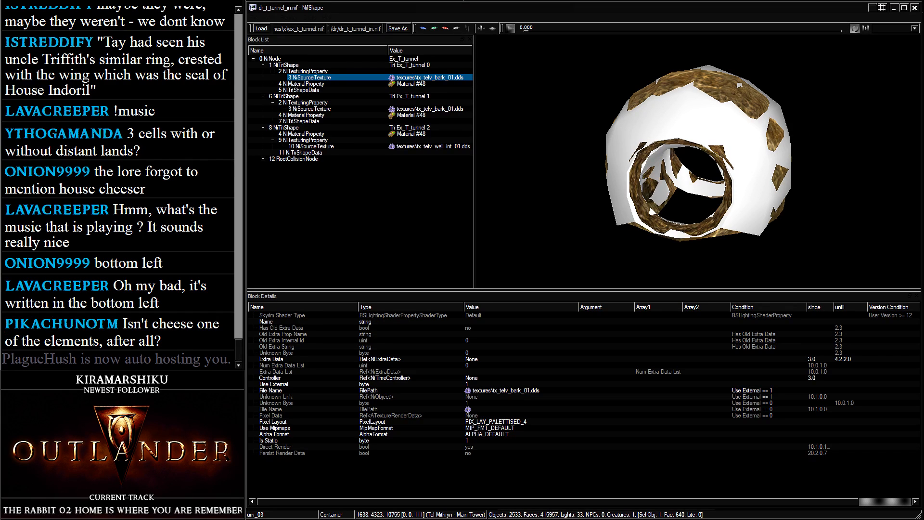
Bring up the list of running processes in Task Manager, dismiss it, and close NifSkope
key("ctrl+shift+Escape")
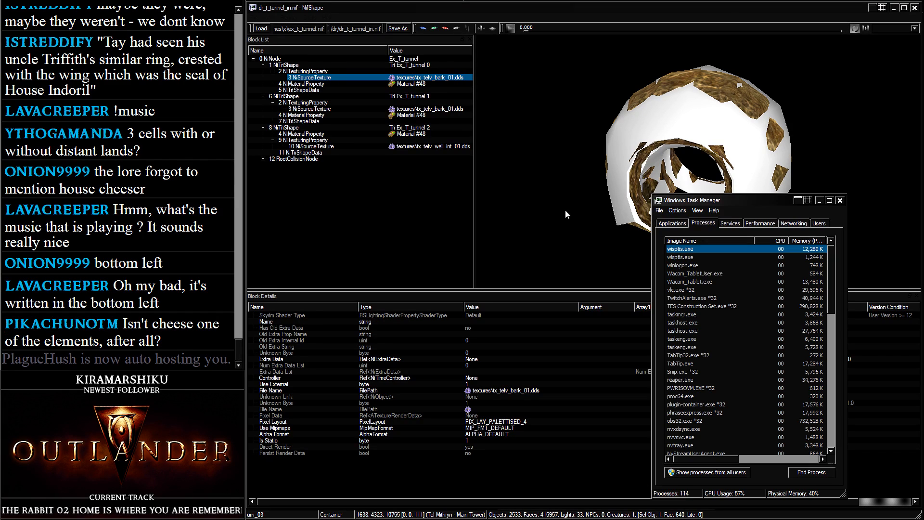
left_click(840, 200)
left_click(914, 8)
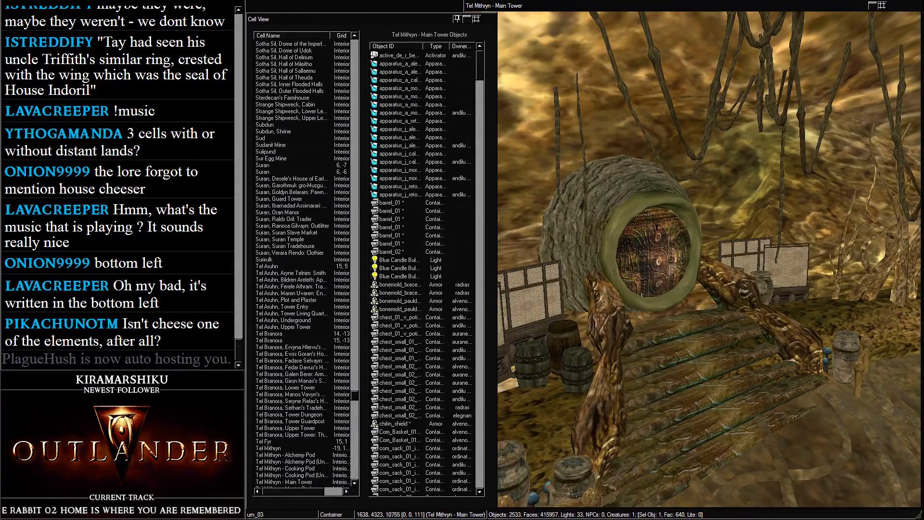
Switch to File Explorer and open the Dramatic Development\[Master]\meshes\dr folder
key("alt+Tab")
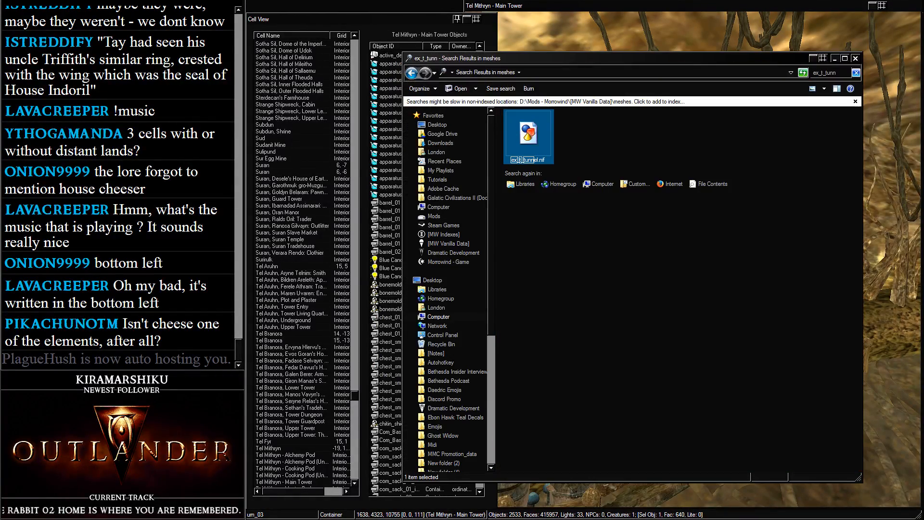
left_click(453, 253)
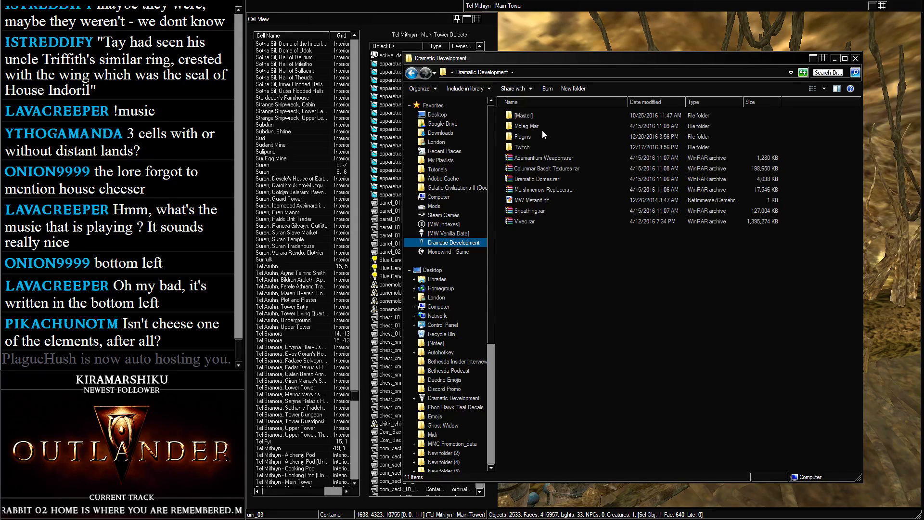
double_click(544, 117)
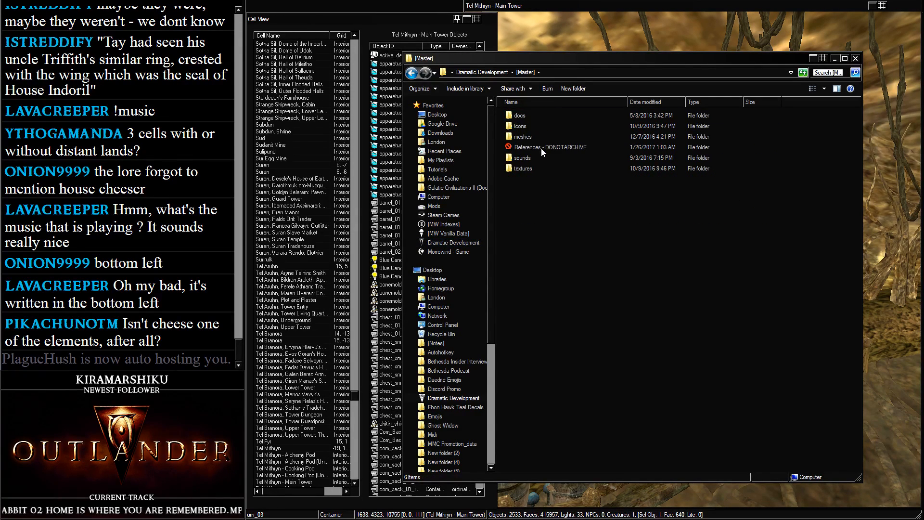
double_click(541, 148)
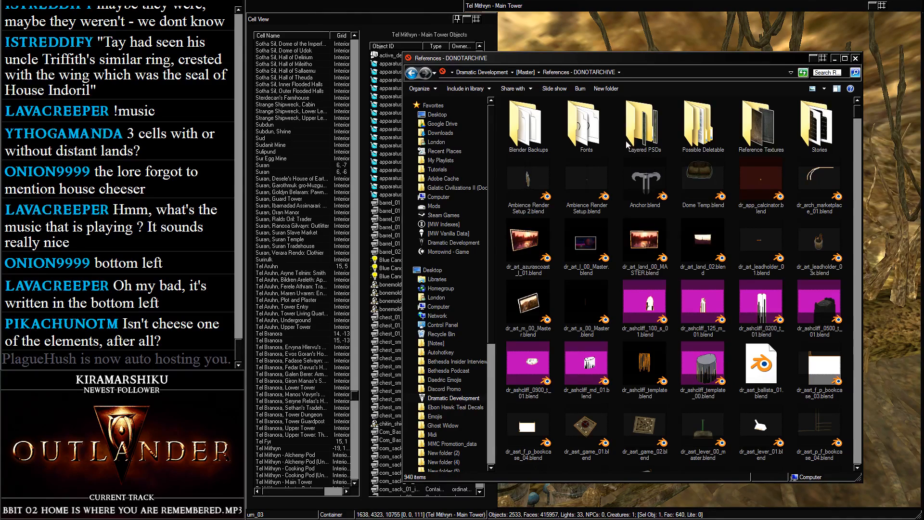
left_click(525, 72)
double_click(533, 125)
double_click(532, 116)
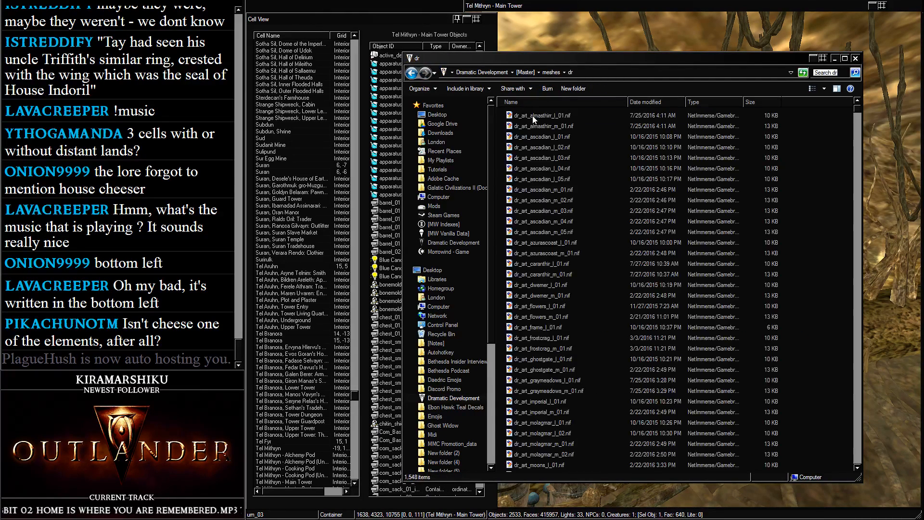
Sort the dr folder by date modified, newest first, and copy dr_t_tunnel_in.nif
left_click(655, 100)
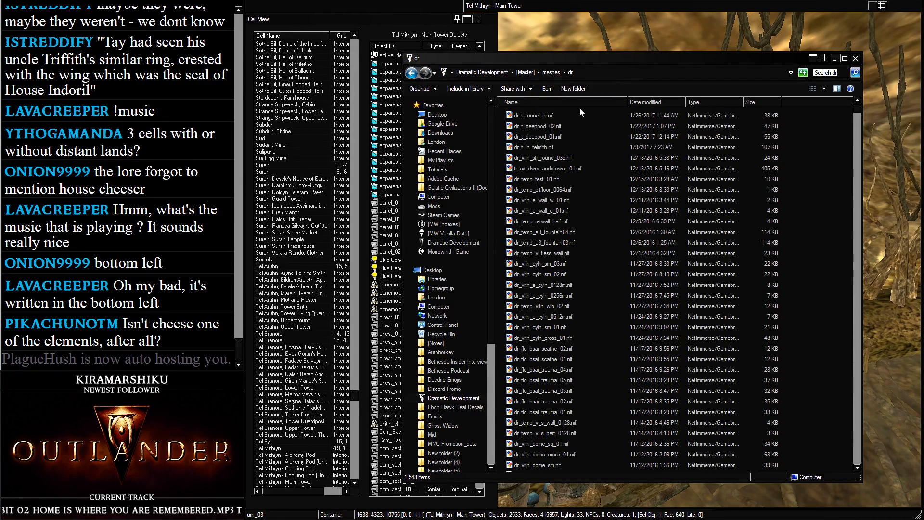
right_click(541, 115)
left_click(575, 231)
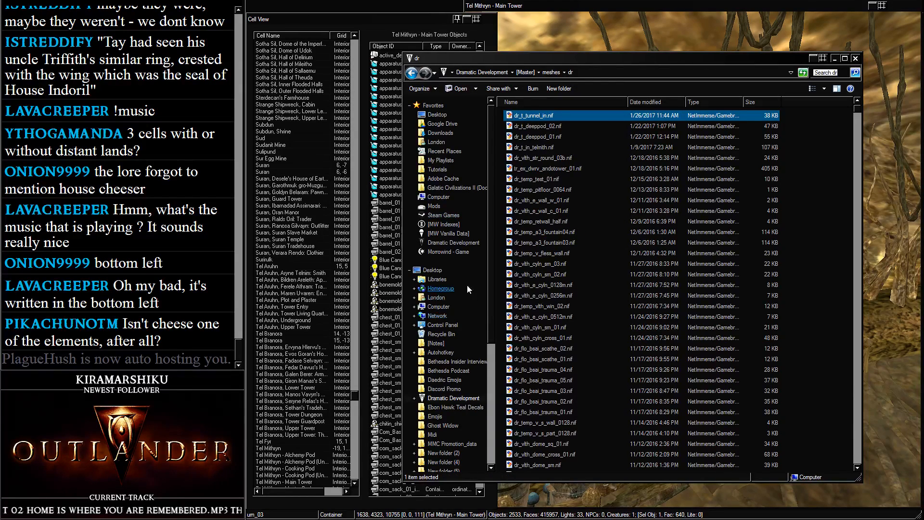
Open the Morrowind game's Data Files\meshes\dr folder for the copied mesh, and return to the Construction Set's Object Window
scroll(467, 285, "down", 7)
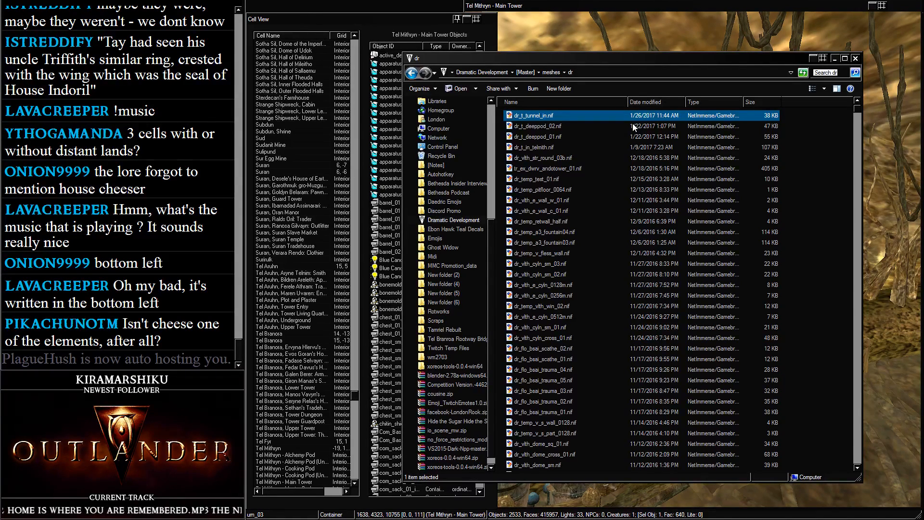
scroll(467, 263, "down", 1)
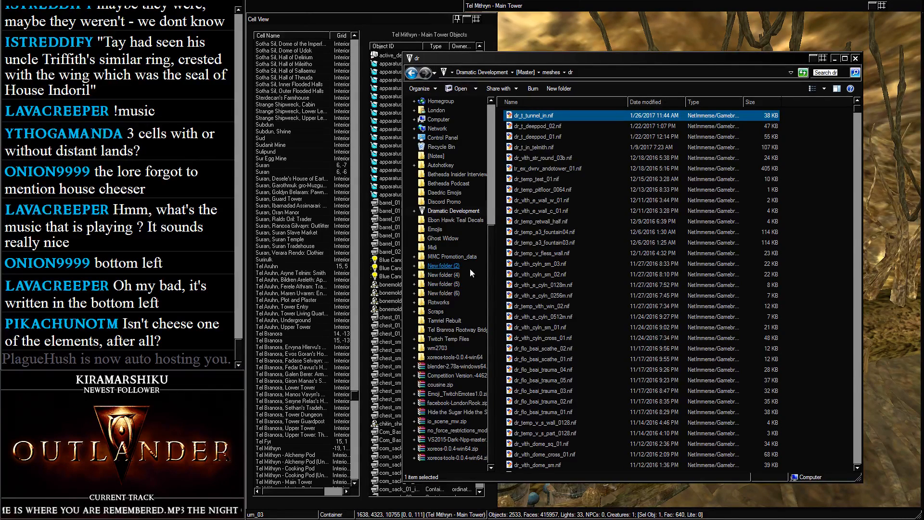
scroll(477, 250, "up", 4)
scroll(479, 207, "up", 3)
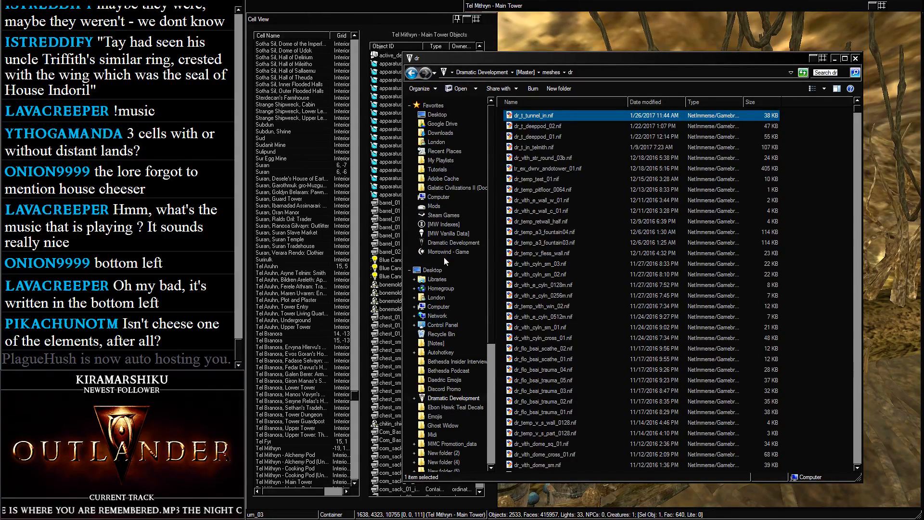
left_click(457, 252)
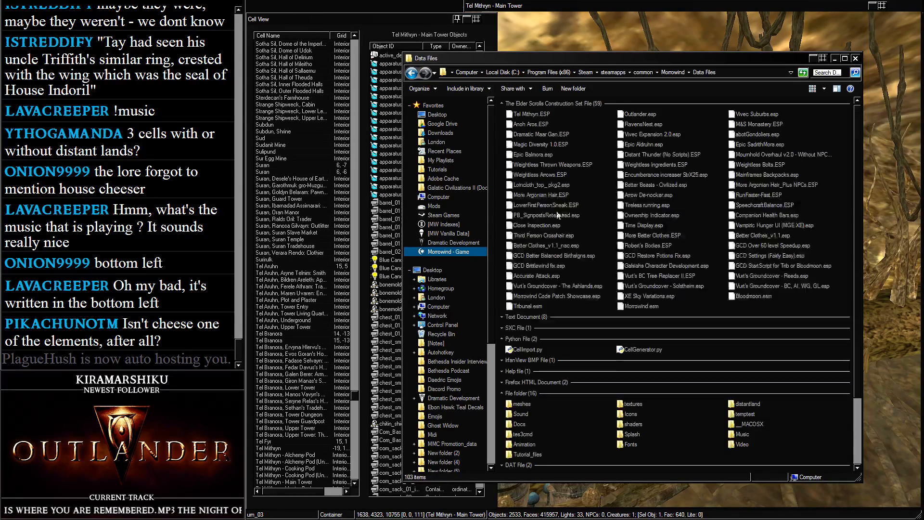
scroll(559, 216, "down", 3)
double_click(524, 322)
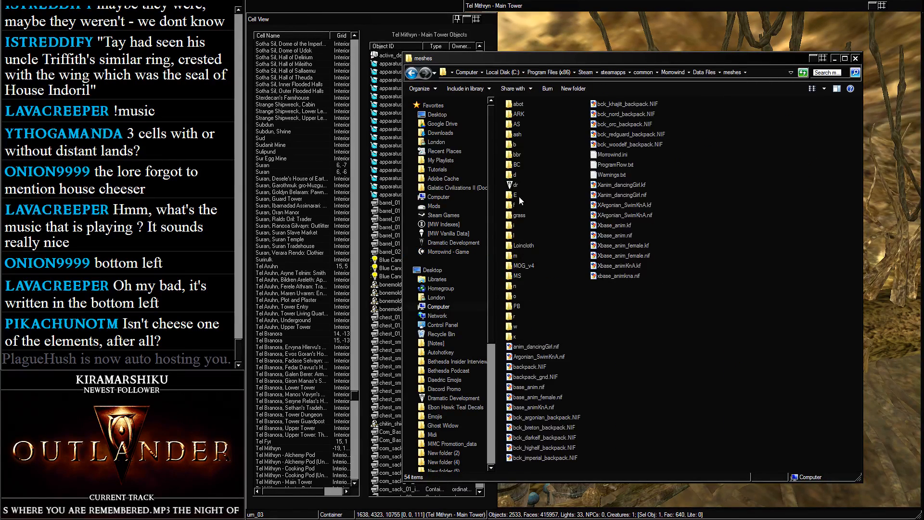
double_click(519, 186)
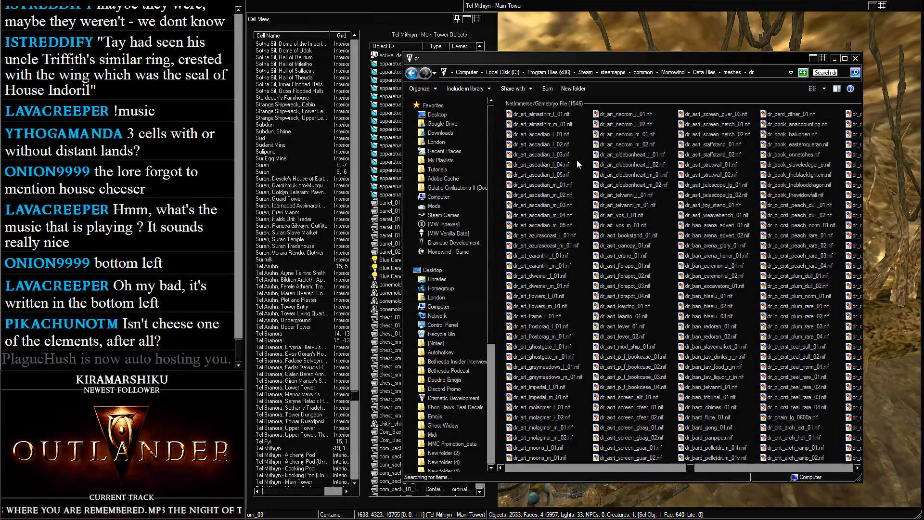
key("End")
left_click(920, 209)
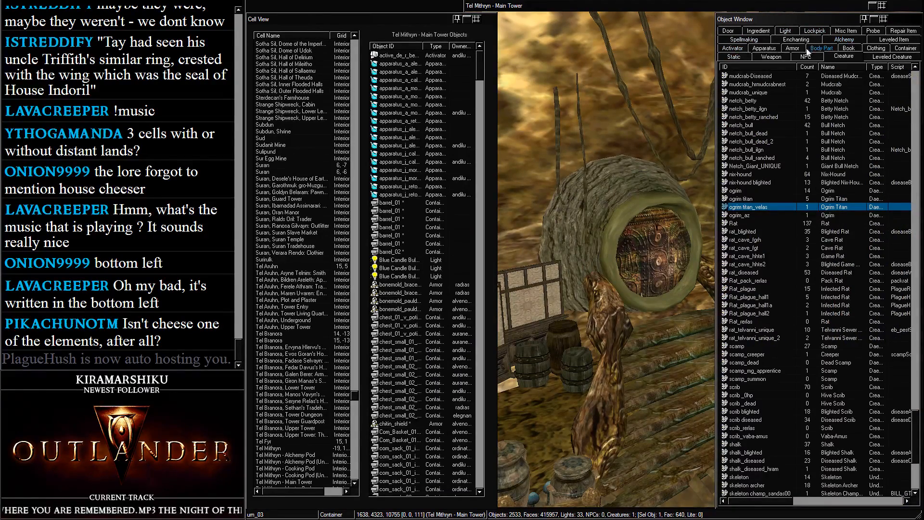
Create a new static object with the ID dr_t_tunnel_in, using the model dr\dr_t_tunnel_in.nif from the date-sorted meshes\dr folder
left_click(734, 57)
right_click(795, 157)
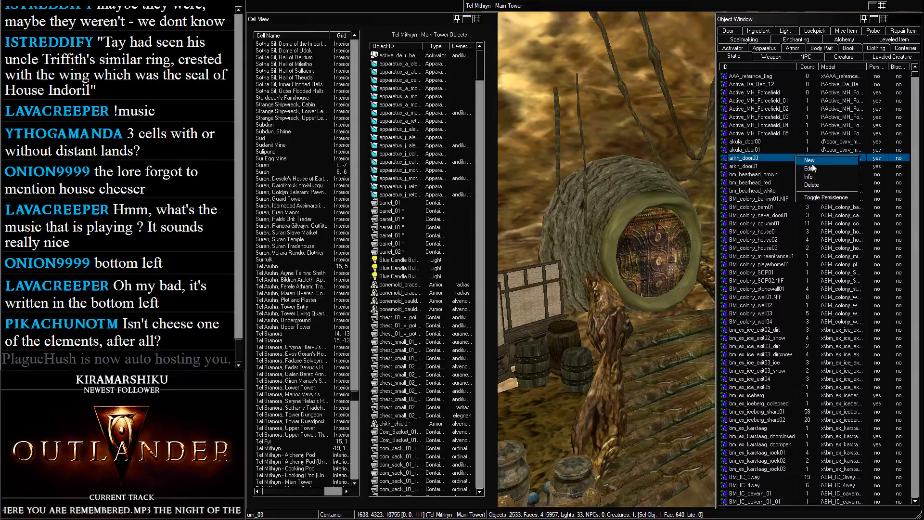
left_click(808, 169)
left_click(443, 245)
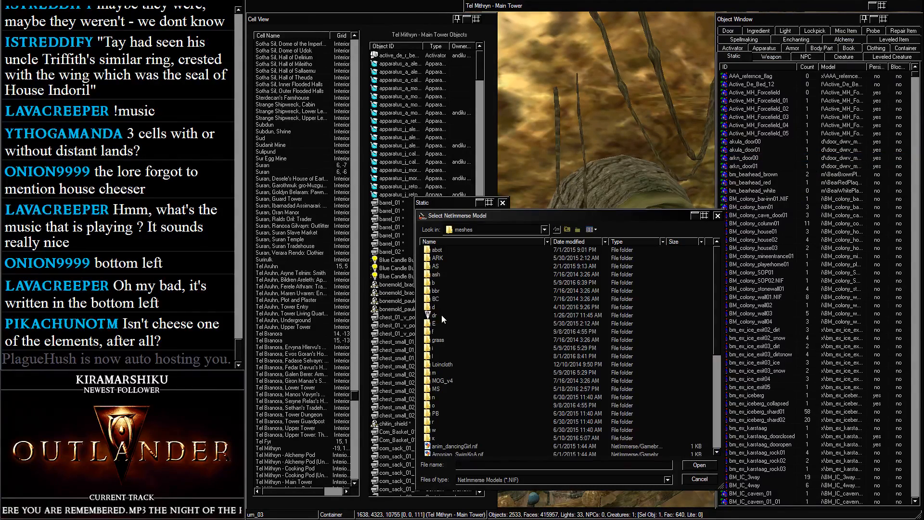
double_click(441, 315)
right_click(504, 250)
mouse_move(525, 264)
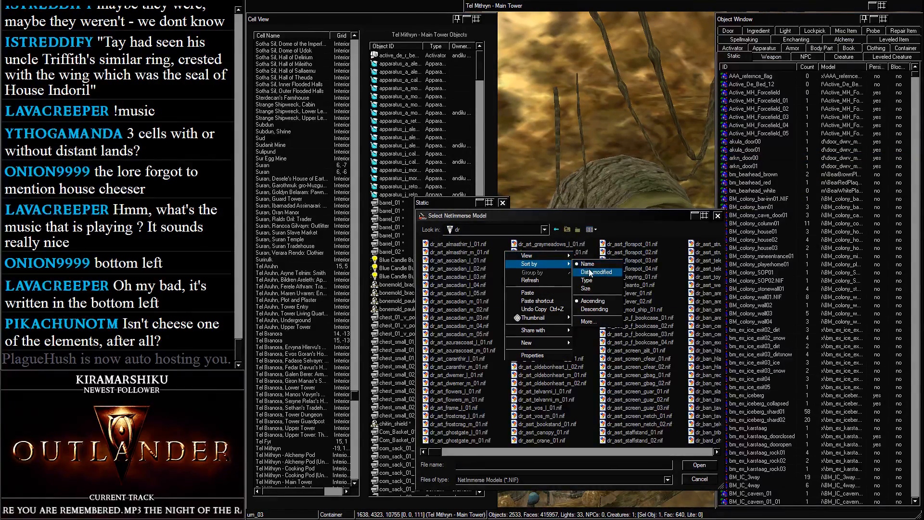
left_click(595, 273)
double_click(459, 246)
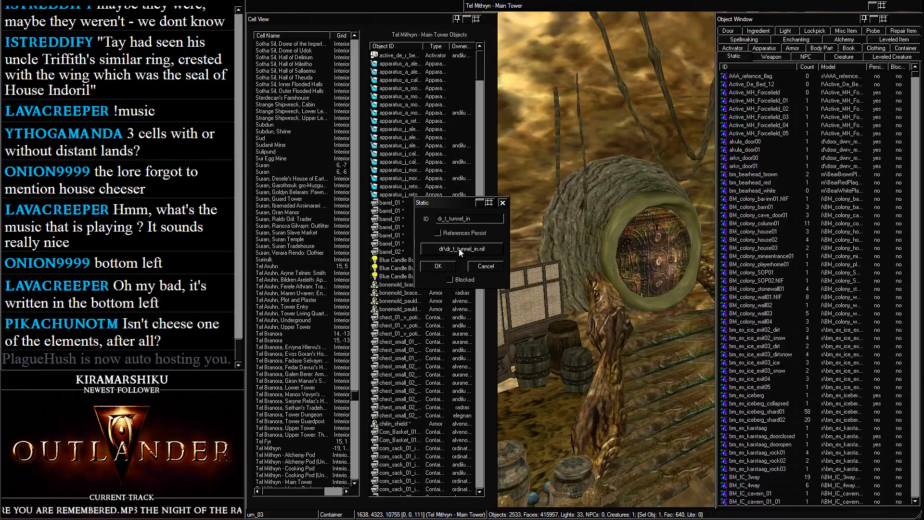
left_click(438, 266)
left_click(653, 180)
scroll(642, 234, "down", 3)
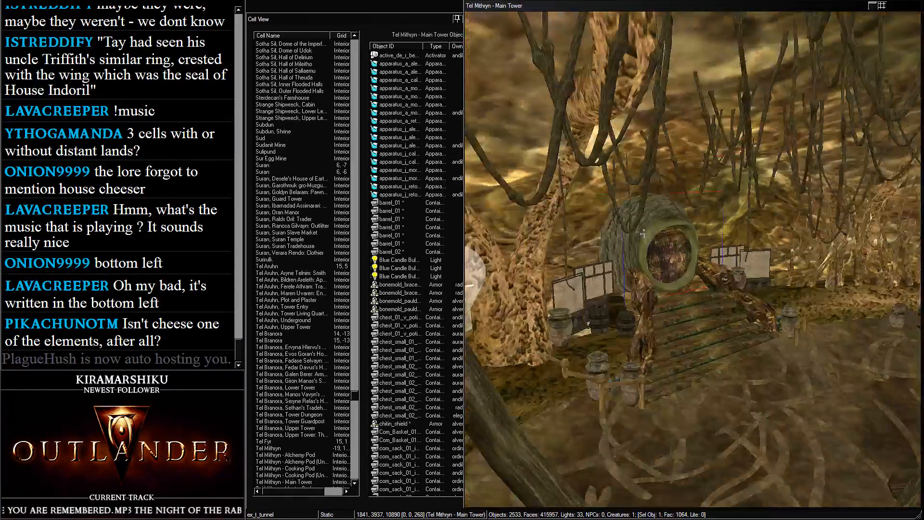
scroll(643, 234, "down", 4)
middle_click_drag(643, 234, 572, 295, "shift")
left_click(513, 311, "ctrl")
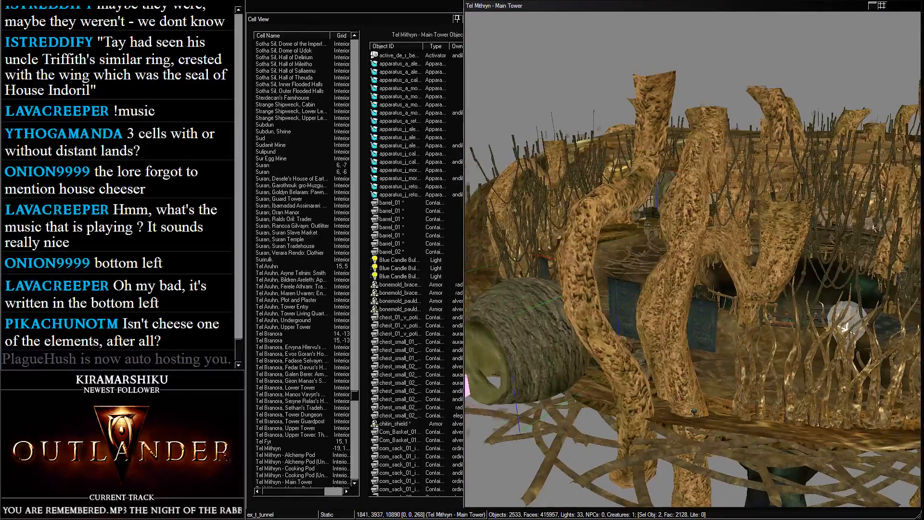
middle_click_drag(512, 312, 681, 179, "shift")
left_click(758, 110, "ctrl")
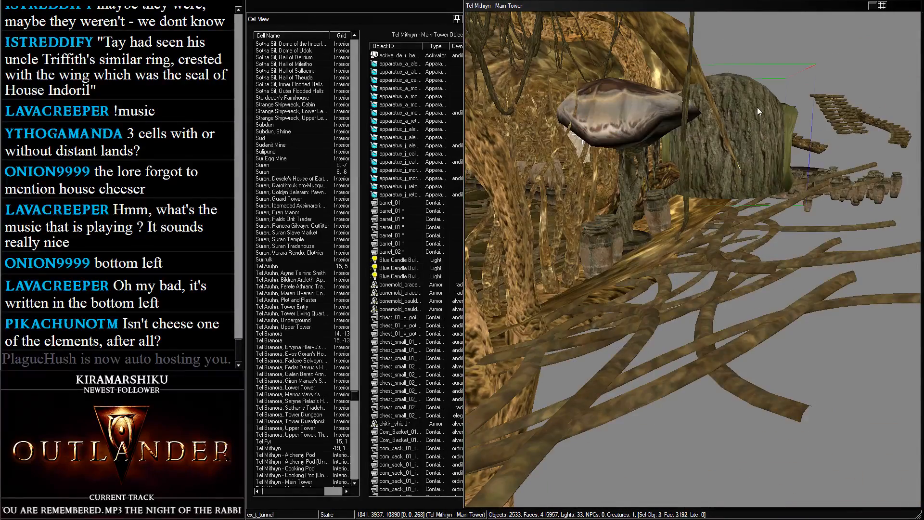
key("d")
middle_click_drag(723, 97, 680, 129)
left_click(268, 0)
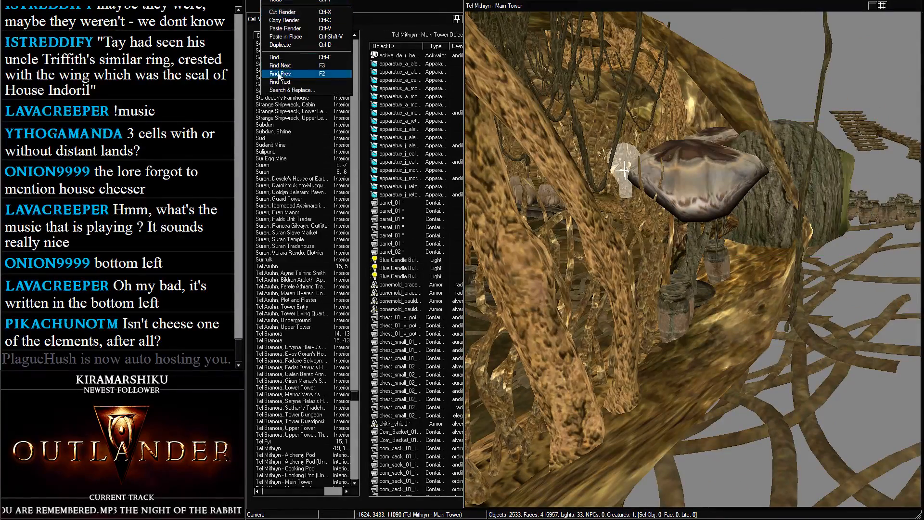
left_click(546, 63)
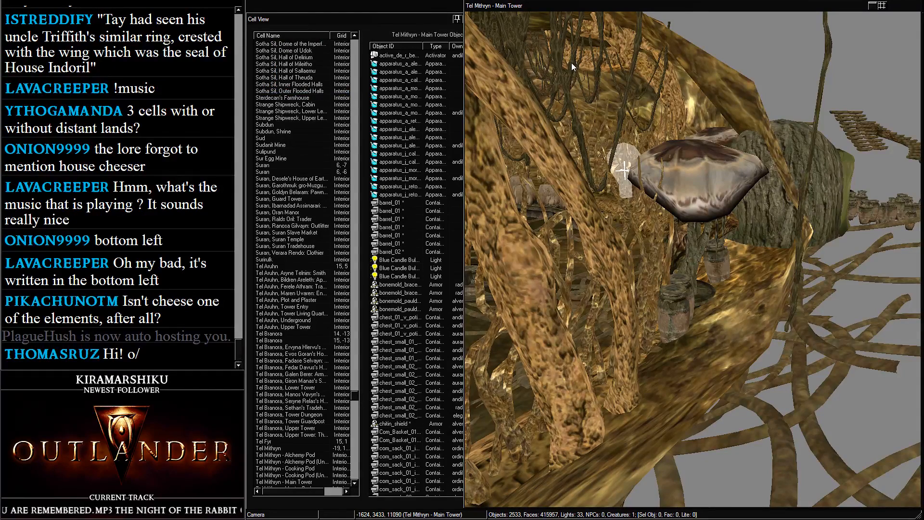
key("ctrl+f")
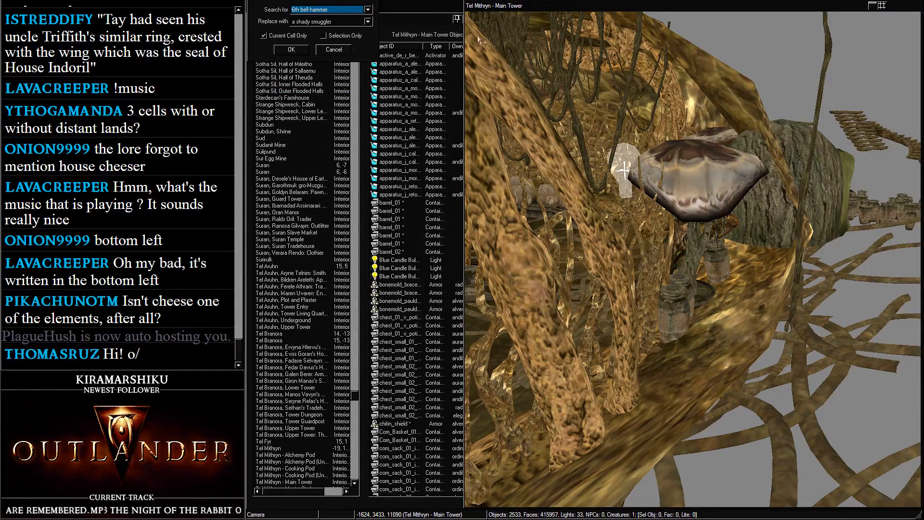
left_click(331, 22)
key("Escape")
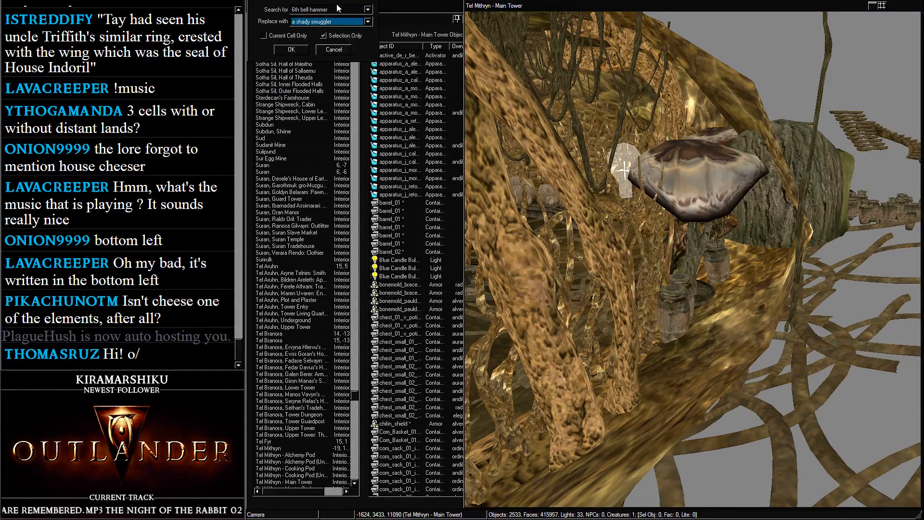
key("Escape")
Select all three ex_t_tunnel pieces around the outer wall of the Tel Mithryn Main Tower
left_click(796, 173)
scroll(779, 148, "down", 5)
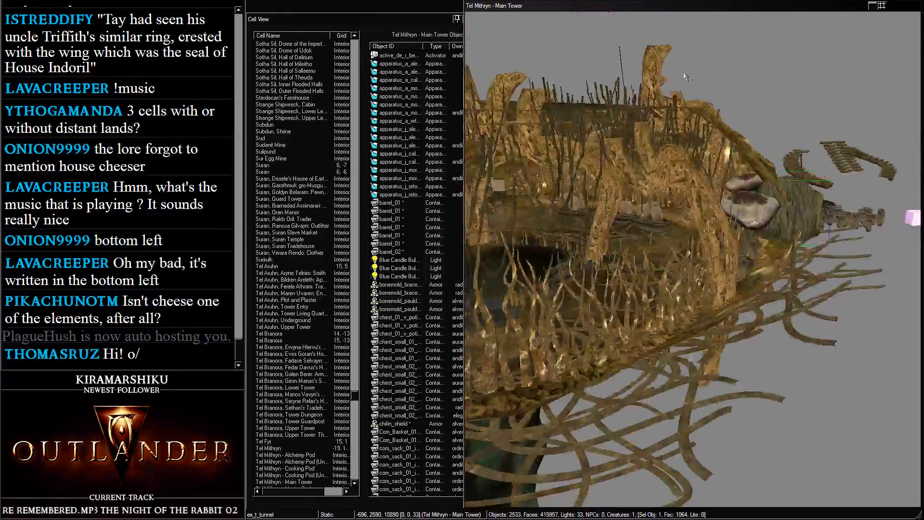
middle_click_drag(778, 147, 659, 123, "shift")
scroll(645, 105, "down", 2)
scroll(638, 121, "down", 2)
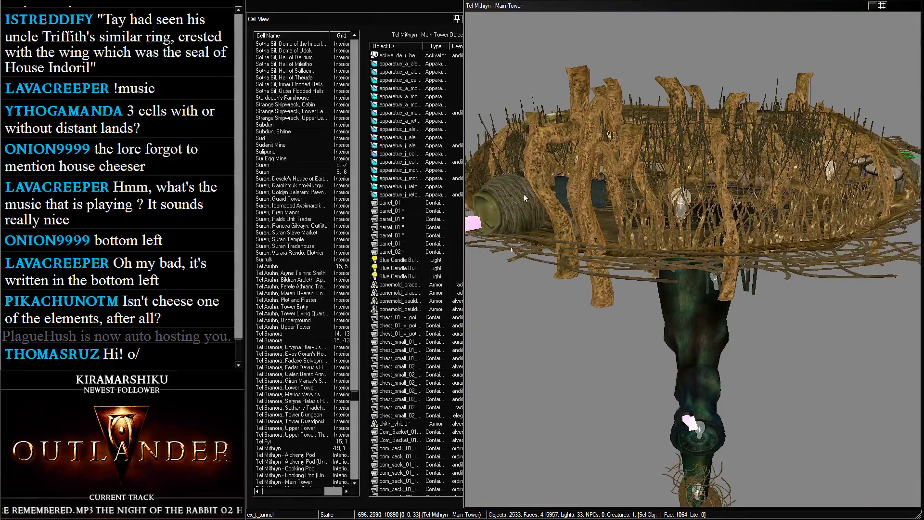
left_click(518, 197)
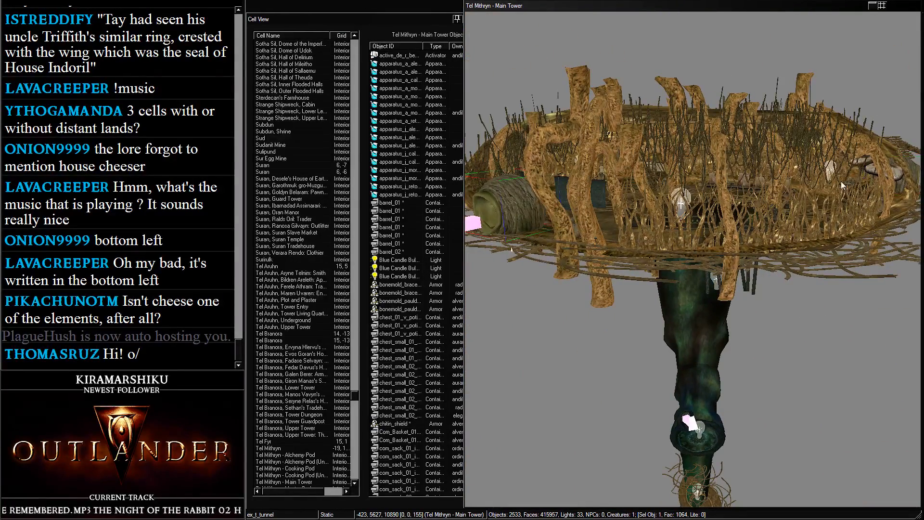
left_click(911, 179, "ctrl")
middle_click_drag(911, 179, 858, 174, "shift")
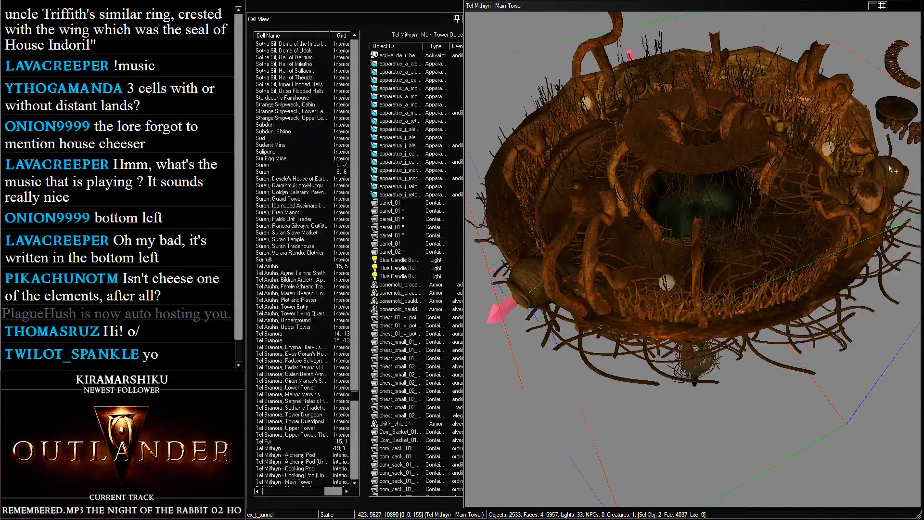
left_click(546, 283)
left_click(529, 288, "ctrl")
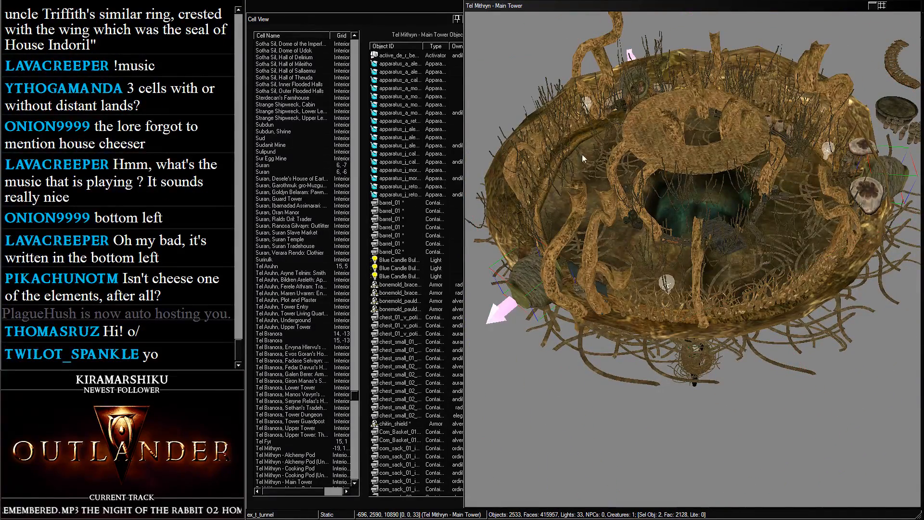
left_click(634, 75, "ctrl")
Search and replace ex_t_tunnel with dr_t_tunnel_in, limited to the selected objects only
left_click(277, 0)
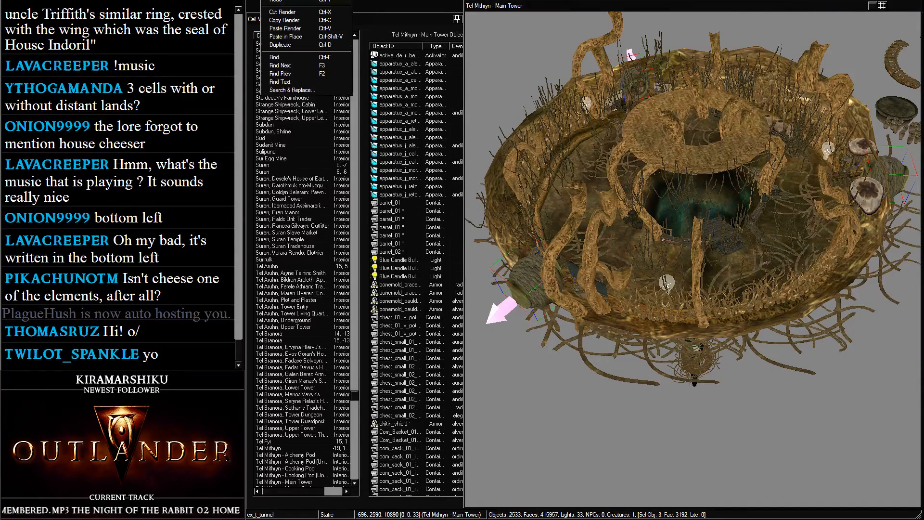
left_click(297, 90)
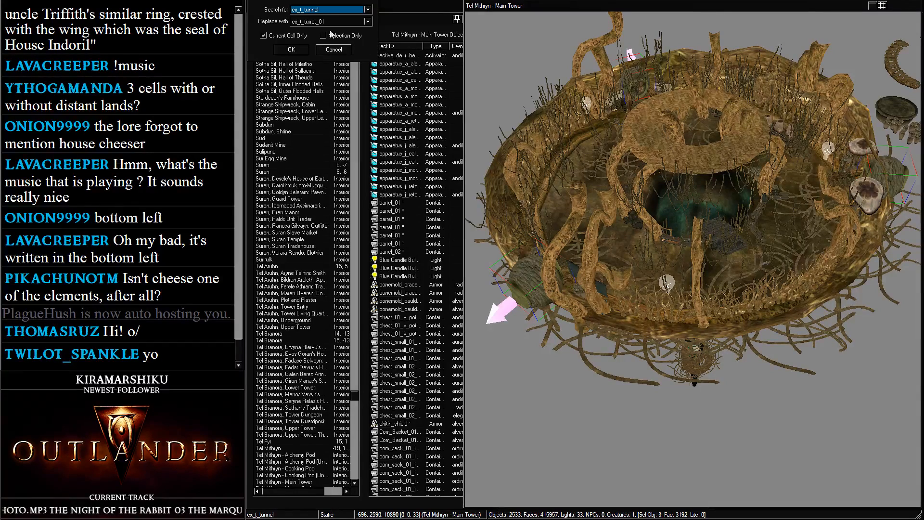
double_click(318, 21)
type("dr_halo_sc")
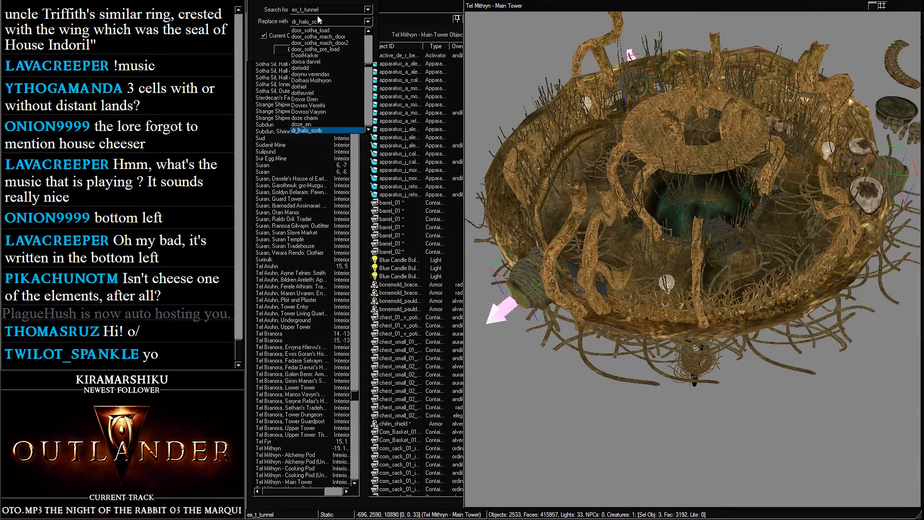
type("t_tunne")
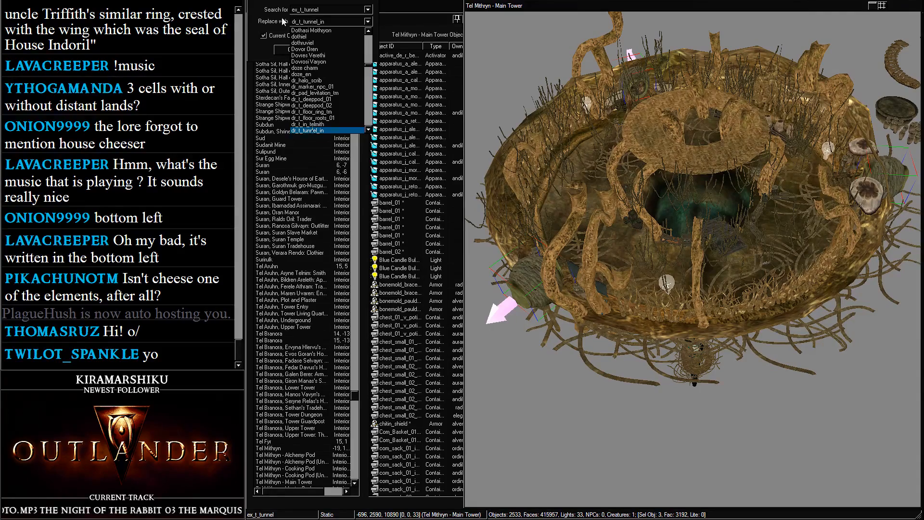
left_click(281, 19)
left_click(353, 37)
left_click(306, 51)
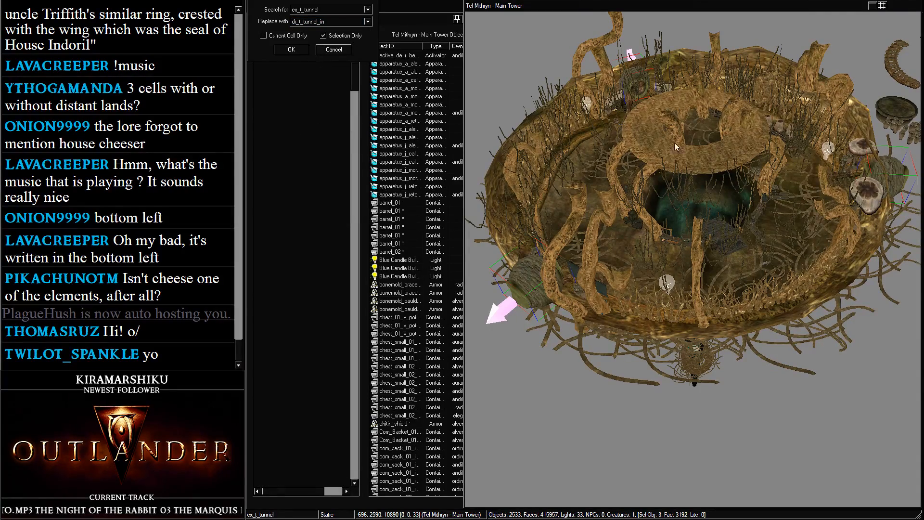
Examine the replaced tunnel around the round door and stairs from inside the Main Tower
left_click(496, 275)
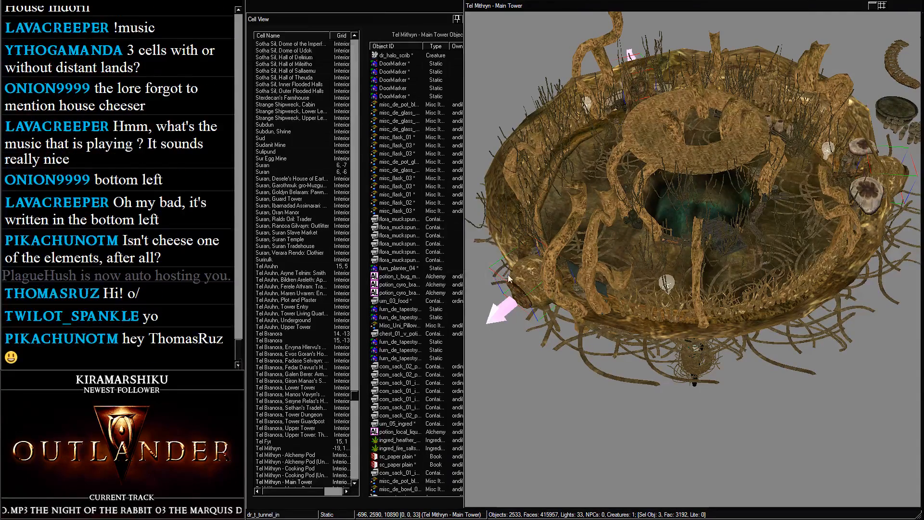
left_click(509, 278)
scroll(524, 182, "up", 10)
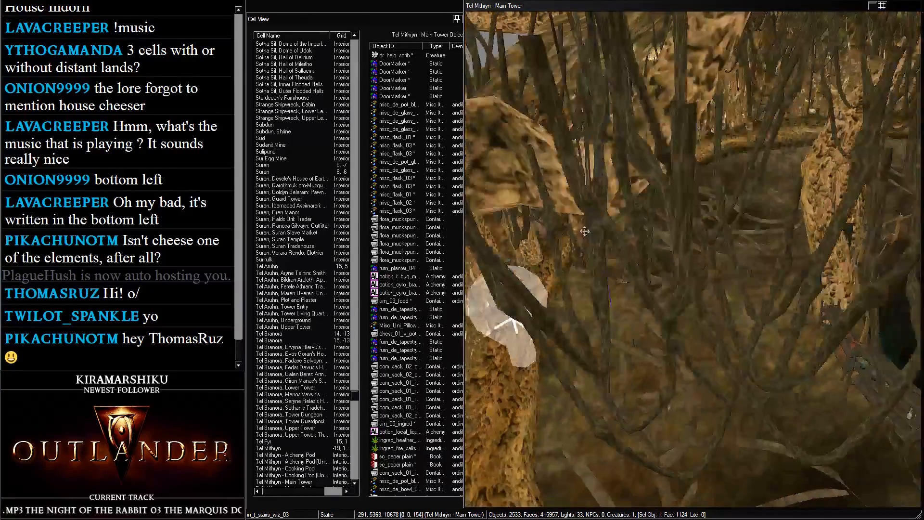
middle_click_drag(585, 231, 652, 172, "shift")
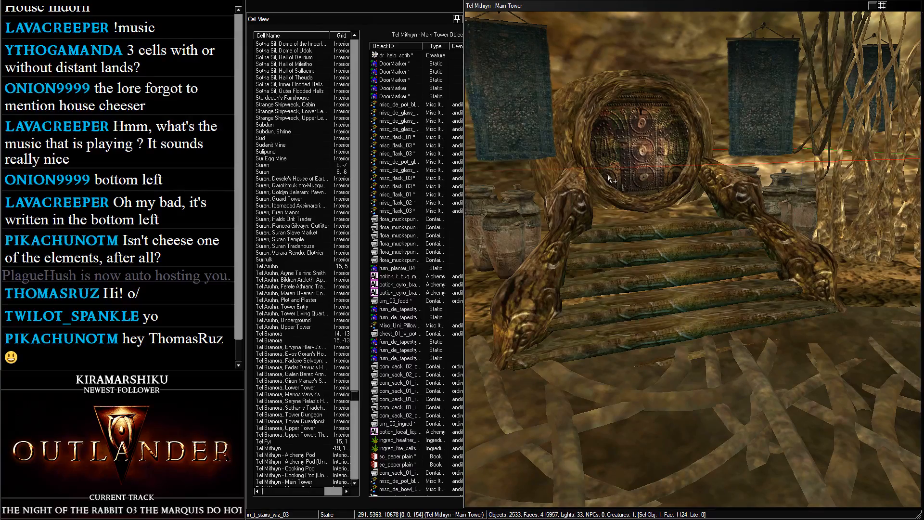
scroll(609, 179, "down", 5)
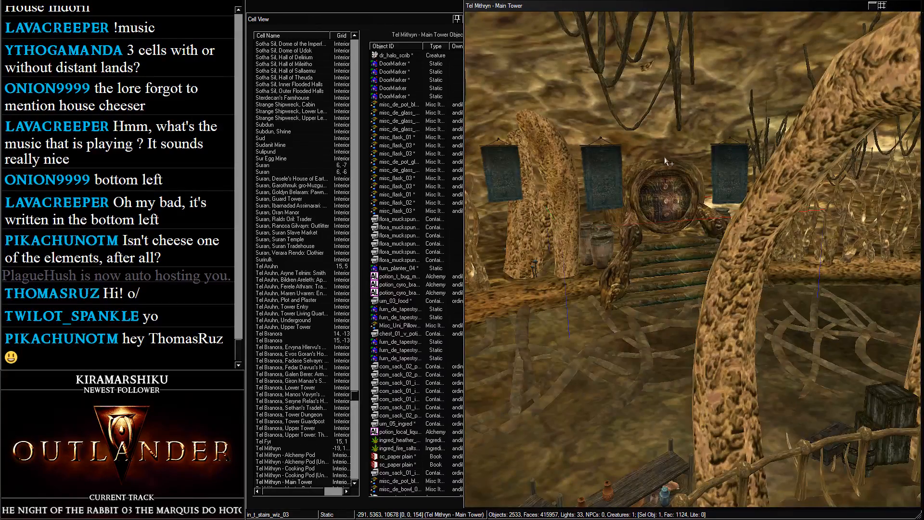
scroll(609, 206, "down", 3)
middle_click_drag(608, 206, 667, 127, "shift")
Select the four detached curved and straight stair pieces outside the tower and shift them slightly
key("a")
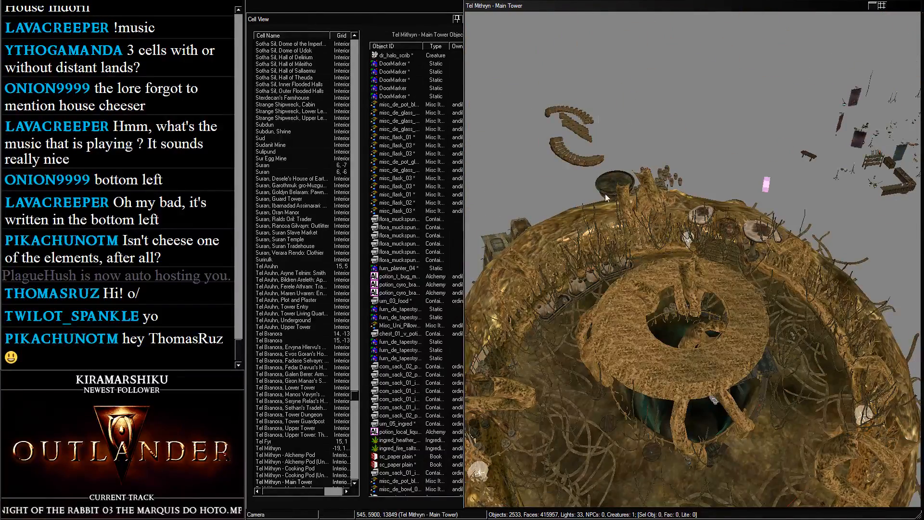
left_click_drag(606, 194, 513, 95)
middle_click_drag(690, 158, 753, 218, "shift")
left_click_drag(754, 217, 787, 220)
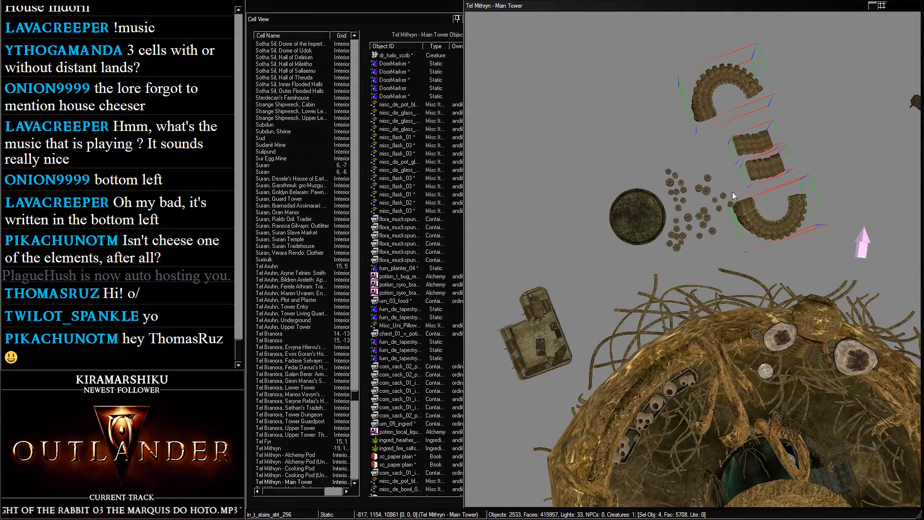
Select the large round piece with all the small pots beside it and move the group away from the detached stairs
left_click_drag(620, 150, 737, 244)
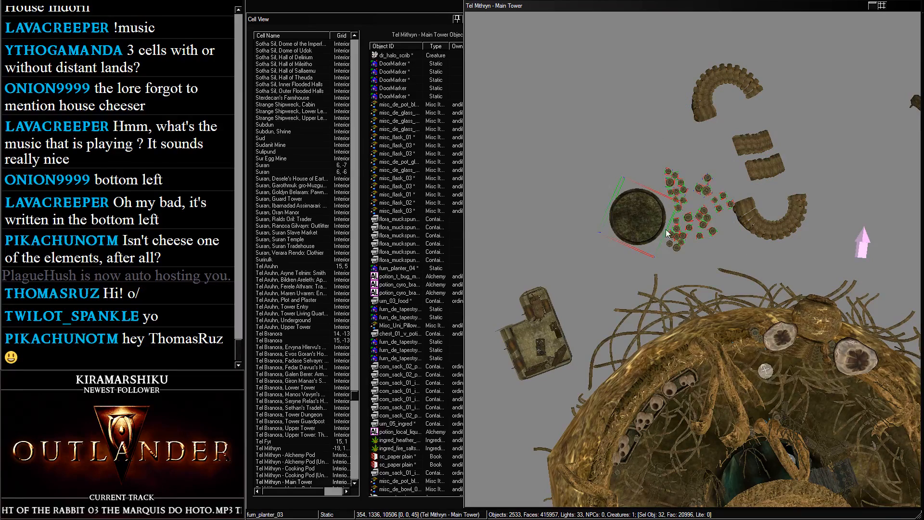
left_click_drag(656, 227, 638, 204)
key("ctrl+z")
left_click_drag(661, 236, 701, 260, "ctrl")
left_click_drag(644, 223, 625, 206)
Select the detached room outside the tower together with all of its furnishings
left_click_drag(460, 255, 554, 359)
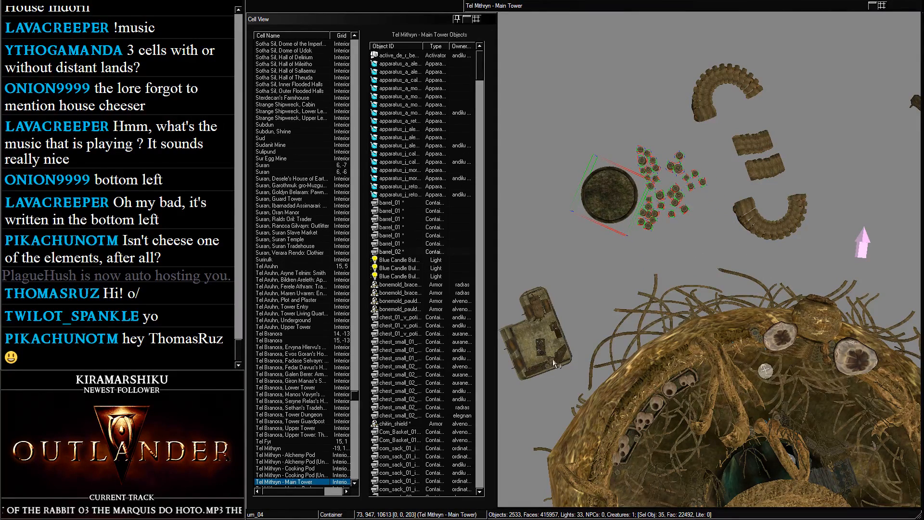
left_click_drag(596, 258, 506, 387)
middle_click_drag(553, 263, 655, 240, "shift")
left_click(655, 240)
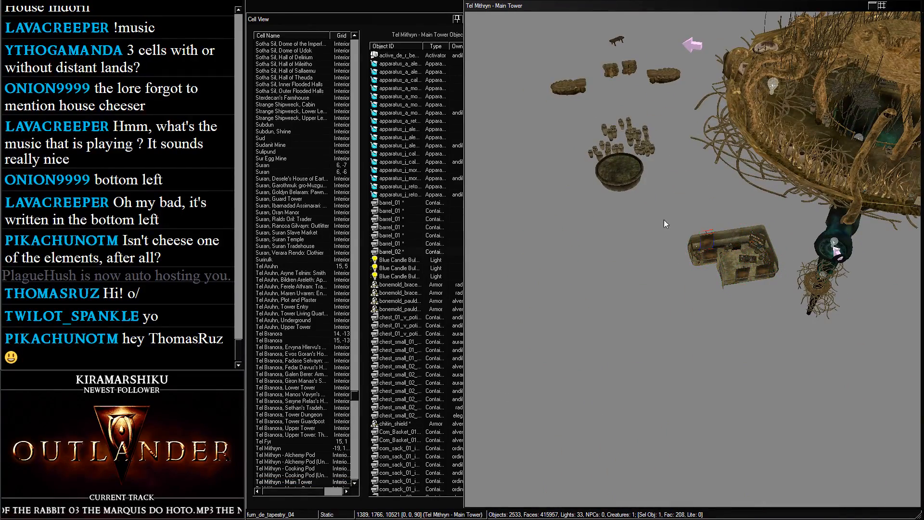
left_click_drag(679, 202, 686, 271)
Examine the tower interior around the central pit, its railing and the round entrance door
middle_click_drag(686, 271, 721, 270, "shift")
scroll(682, 308, "up", 3)
scroll(682, 308, "up", 5)
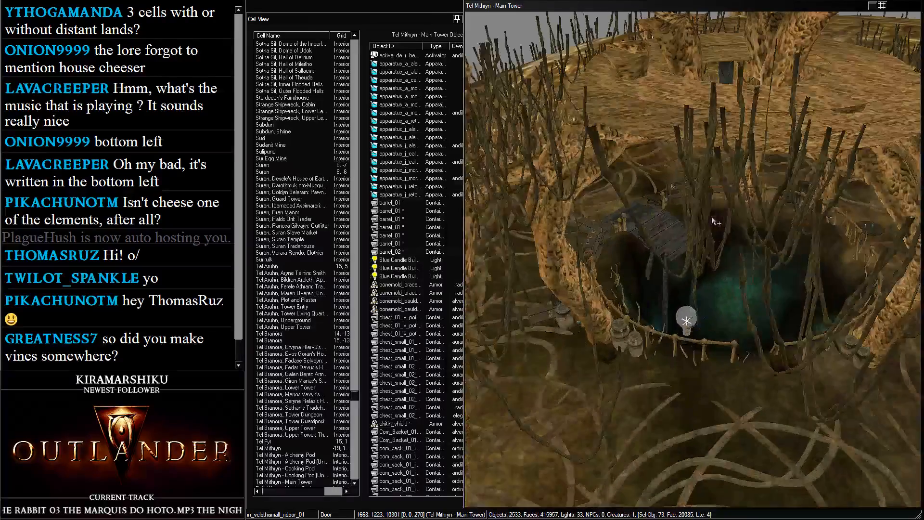
scroll(666, 140, "up", 1)
scroll(670, 184, "up", 2)
middle_click_drag(669, 184, 642, 112, "shift")
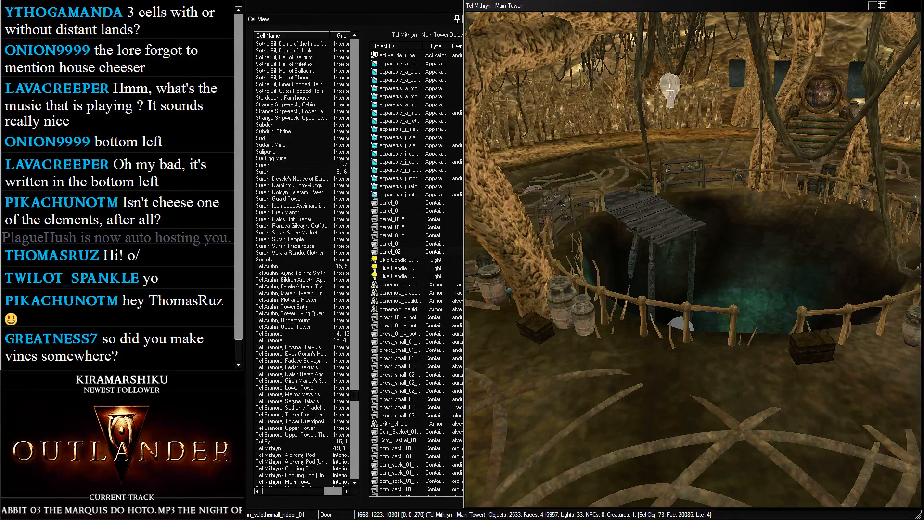
Switch to Blender and examine the giant mushroom tower's trunk, branches and doorway up close
key("alt+Tab")
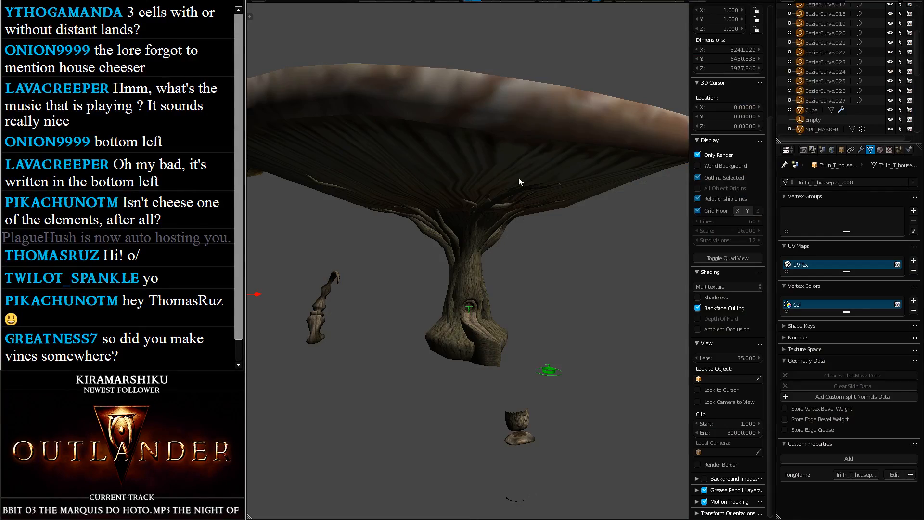
scroll(519, 179, "up", 5)
middle_click_drag(519, 244, 502, 222, "shift")
scroll(516, 163, "up", 3)
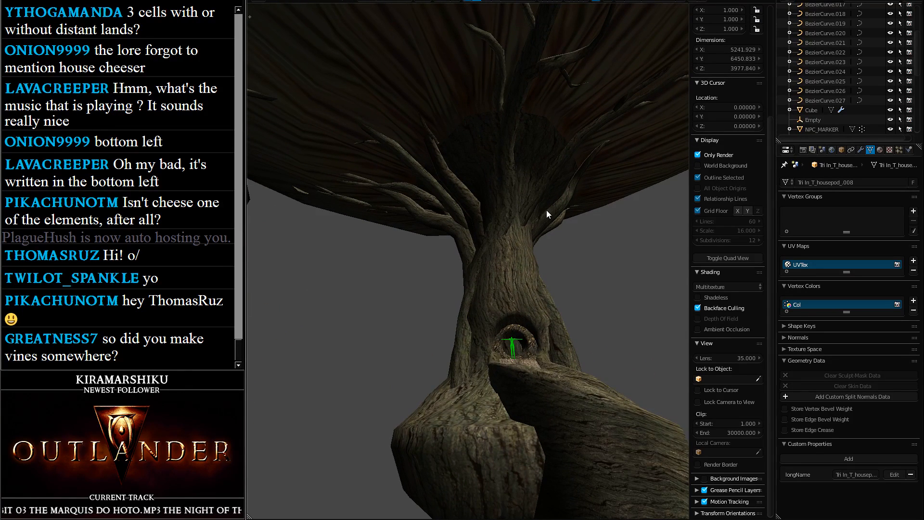
middle_click_drag(597, 231, 593, 239, "shift")
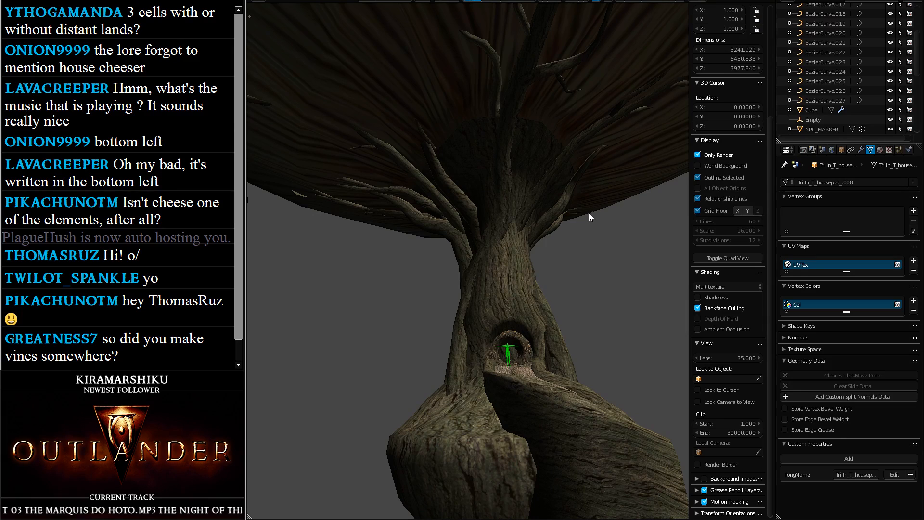
Switch from Blender back to the Construction Set and examine the tunnel shaft below the central pit from inside and outside
middle_click_drag(588, 213, 477, 238)
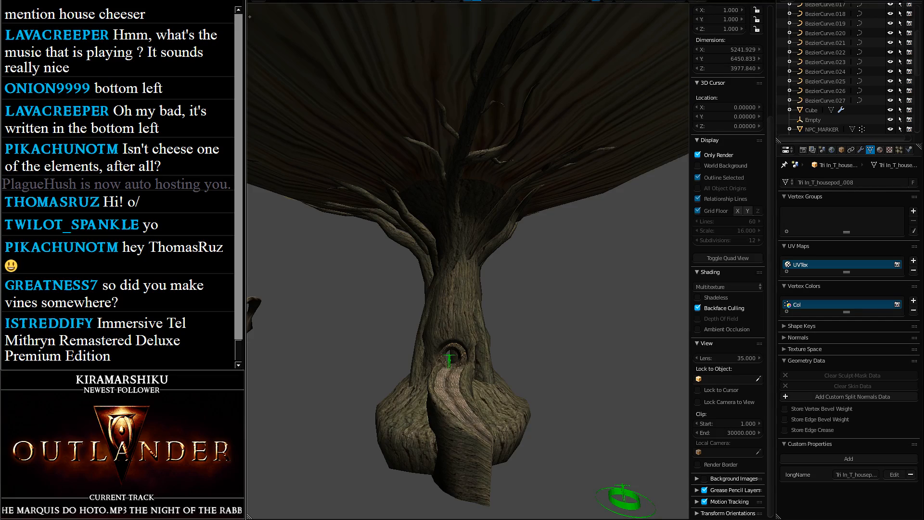
key("alt+Tab")
scroll(645, 190, "down", 3)
left_click(684, 225)
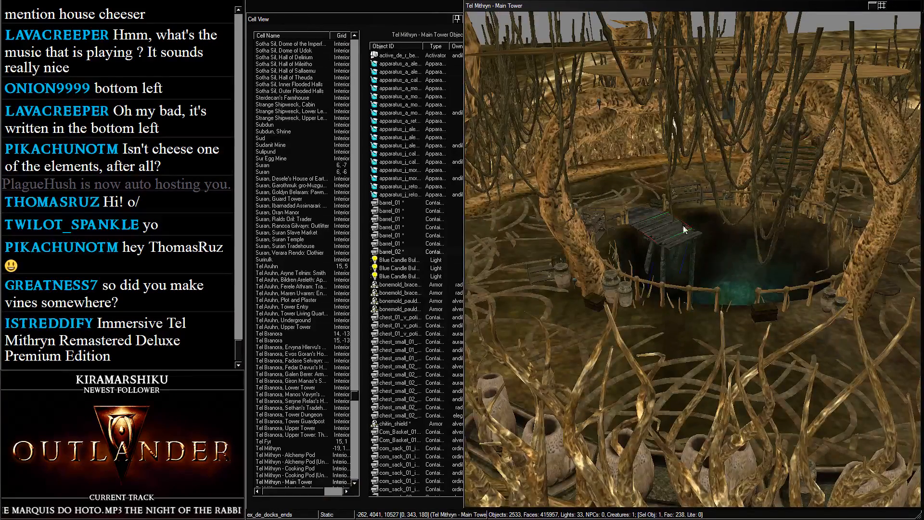
middle_click_drag(684, 226, 702, 381, "shift")
scroll(699, 285, "up", 4)
mouse_move(611, 402)
middle_mouse_down()
mouse_move(601, 375)
mouse_move(569, 354)
middle_mouse_up()
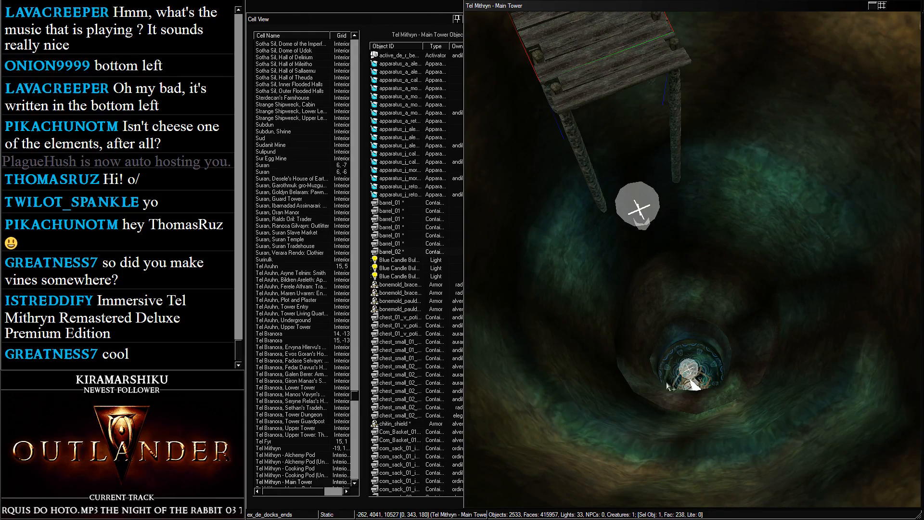
scroll(681, 357, "down", 5)
middle_click_drag(681, 356, 661, 183, "shift")
scroll(649, 159, "up", 3)
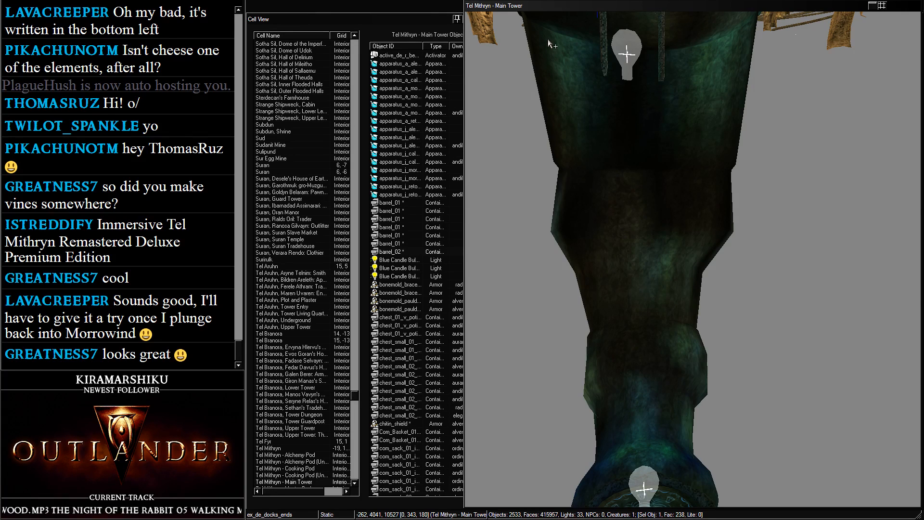
scroll(579, 129, "down", 5)
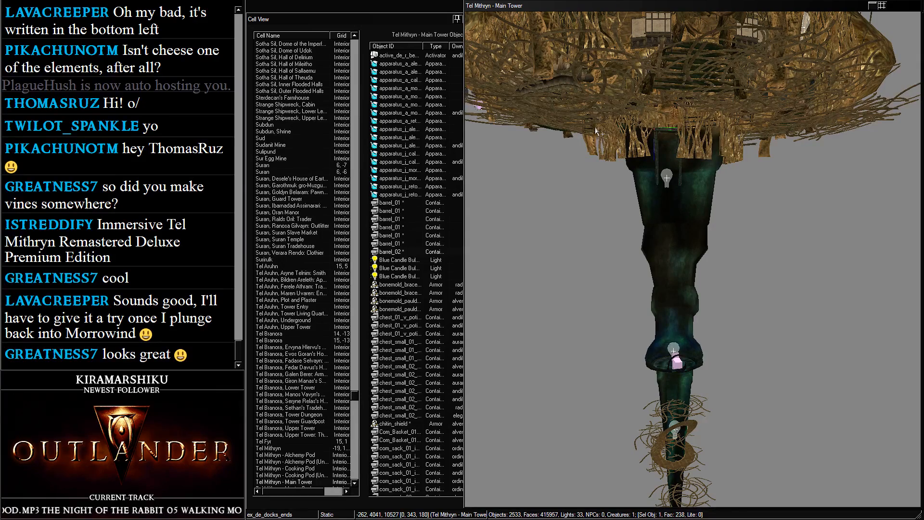
Examine the tower's exterior from below and above, including the detached furnished room beside it
left_click(595, 130)
scroll(591, 127, "down", 2)
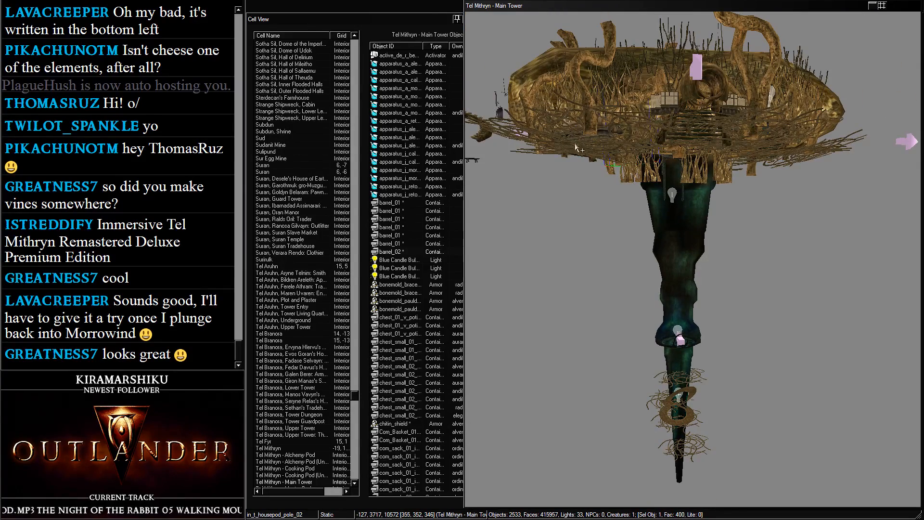
middle_click_drag(576, 147, 618, 215)
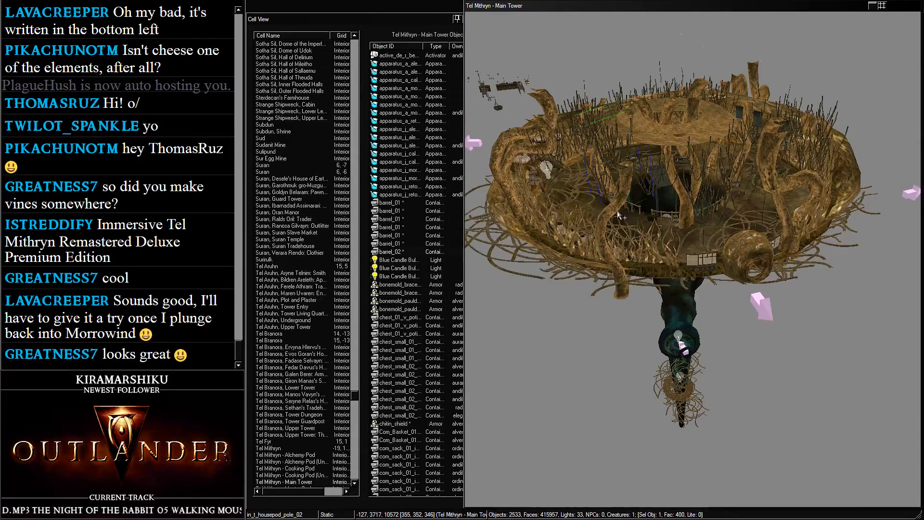
middle_click_drag(576, 154, 762, 262)
scroll(709, 281, "up", 4)
scroll(676, 267, "down", 3)
scroll(762, 263, "up", 8)
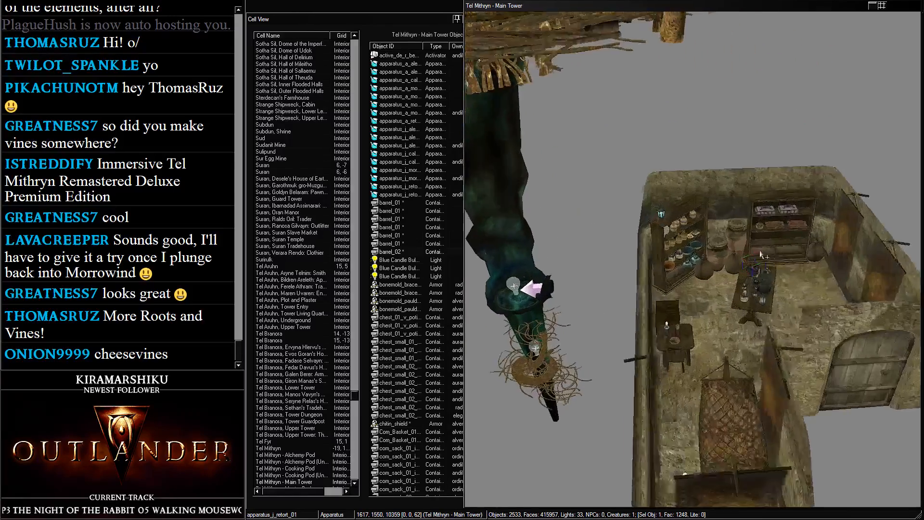
Browse the cell list around the Tel Mithryn pods and list the objects of Tel Branora, Upper Tower: Therana's Chamber
scroll(298, 267, "down", 20)
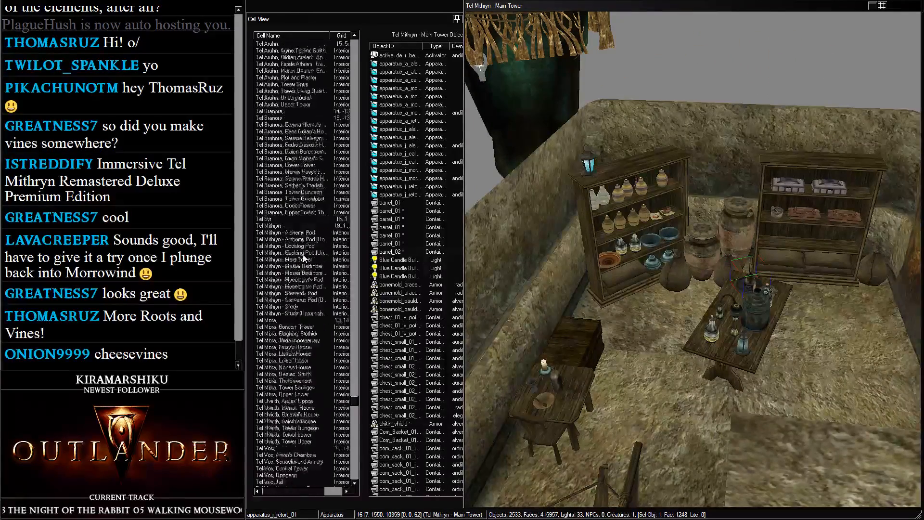
scroll(303, 258, "up", 5)
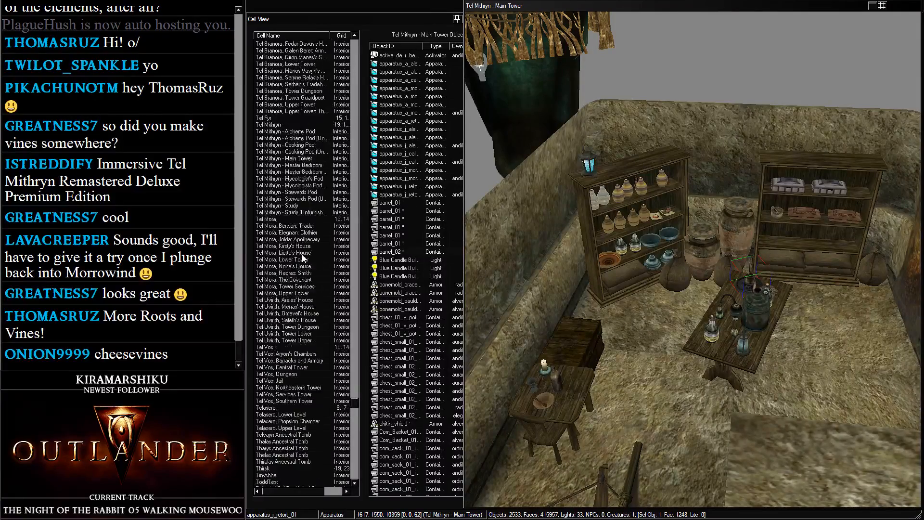
scroll(303, 259, "up", 5)
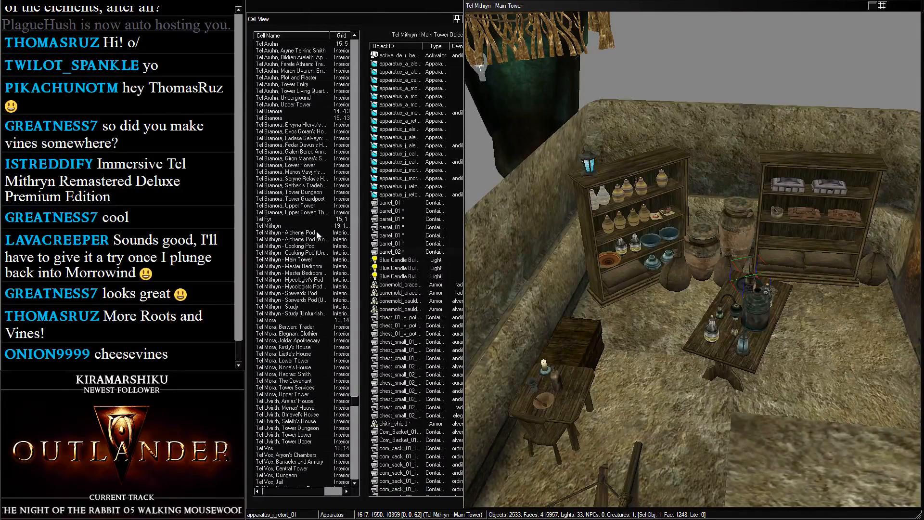
left_click(317, 233)
left_click(313, 300, "shift")
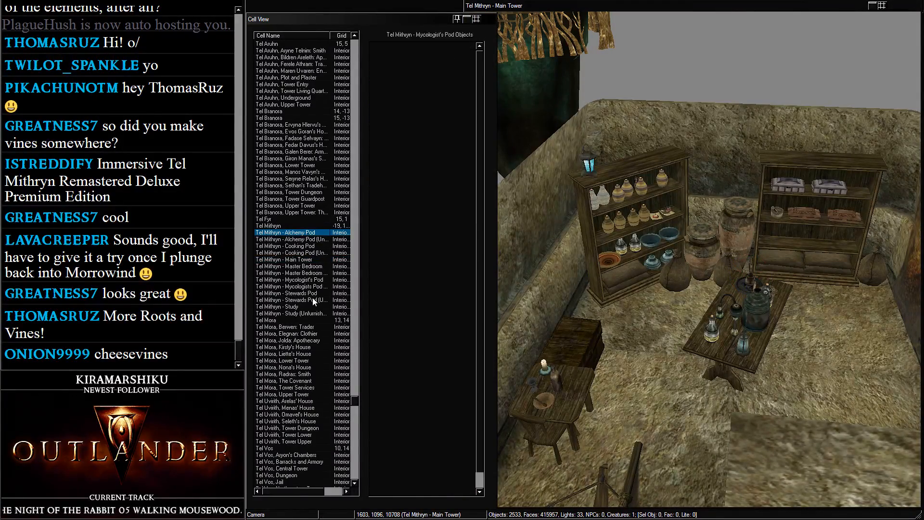
left_click(308, 212)
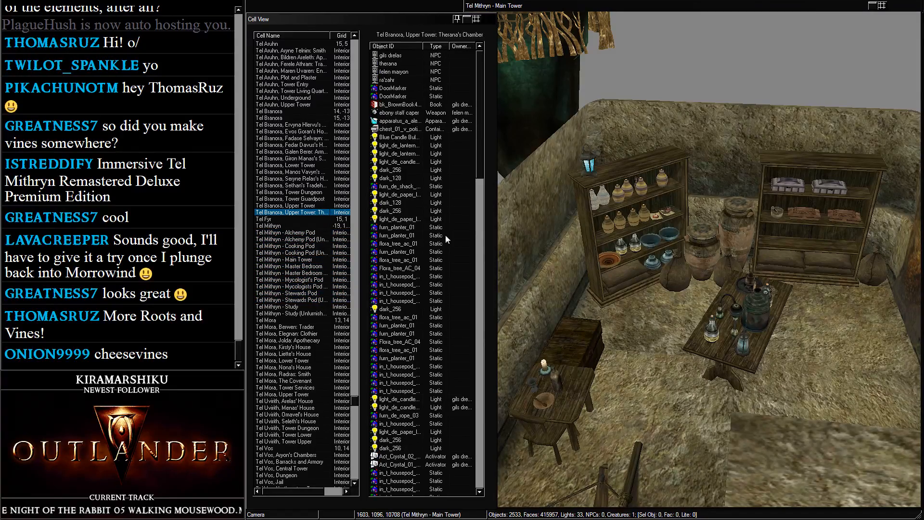
Select the two urns and two sacks beside the shelves in the detached room and copy them
left_click(688, 206)
scroll(640, 185, "up", 6)
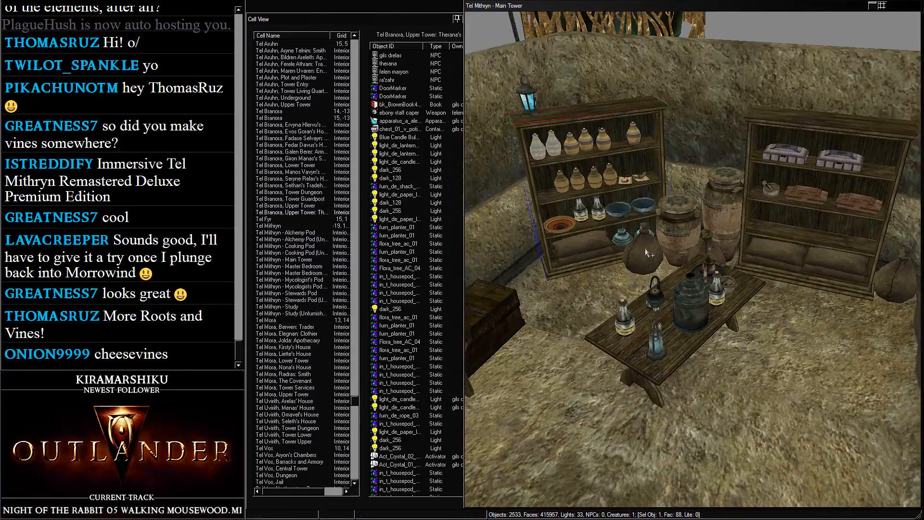
left_click(647, 253)
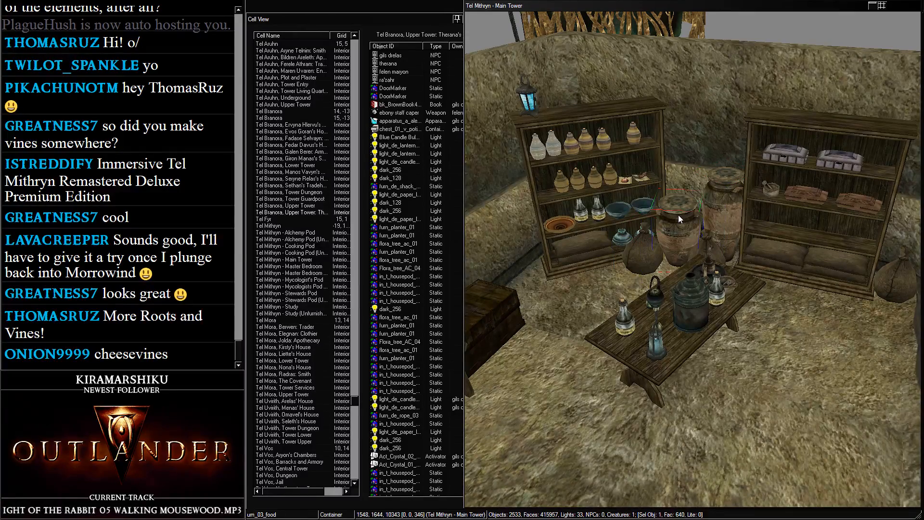
middle_click_drag(678, 215, 831, 283)
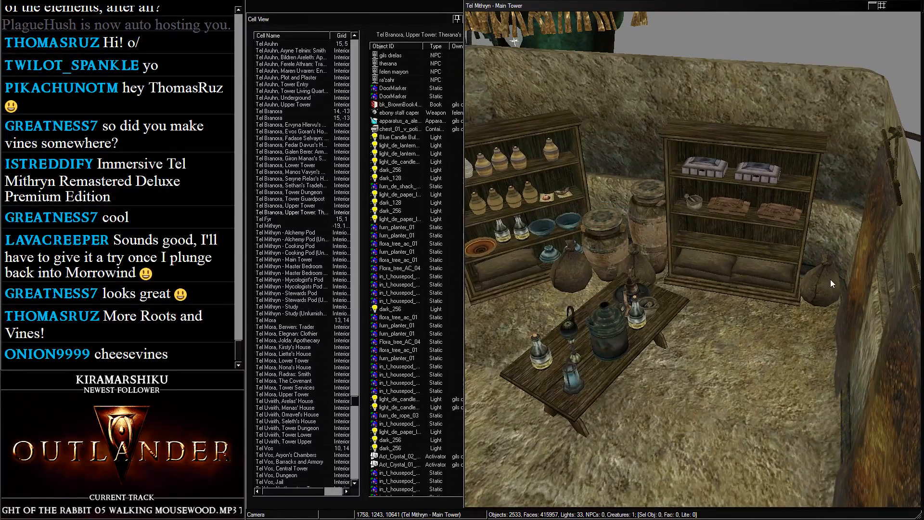
left_click(829, 283)
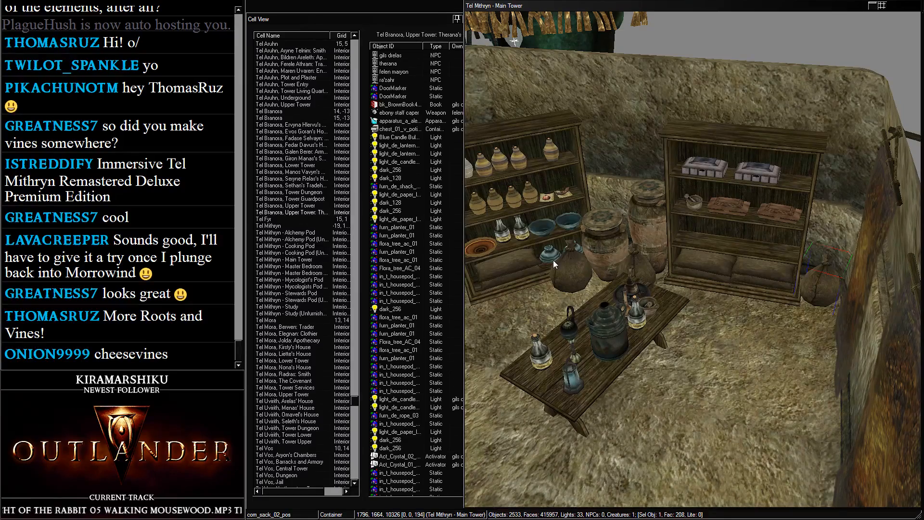
left_click(643, 231, "ctrl")
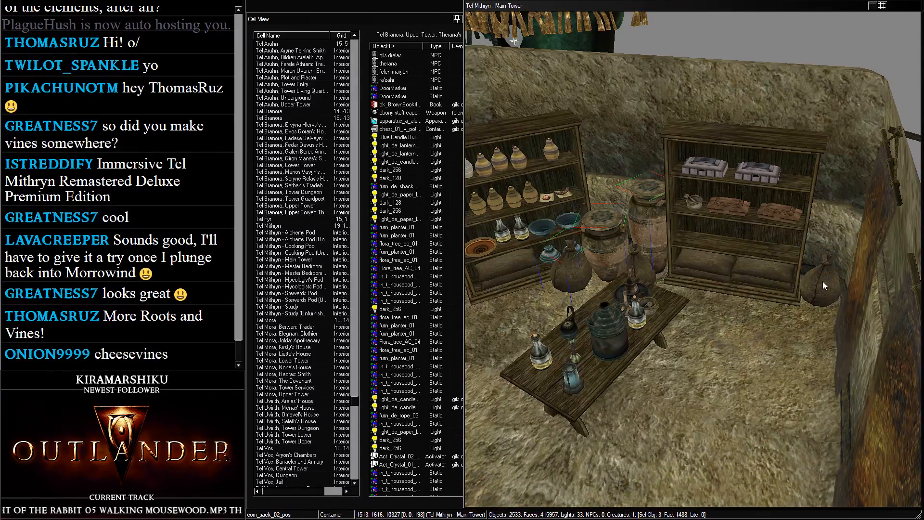
left_click(591, 115)
key("c")
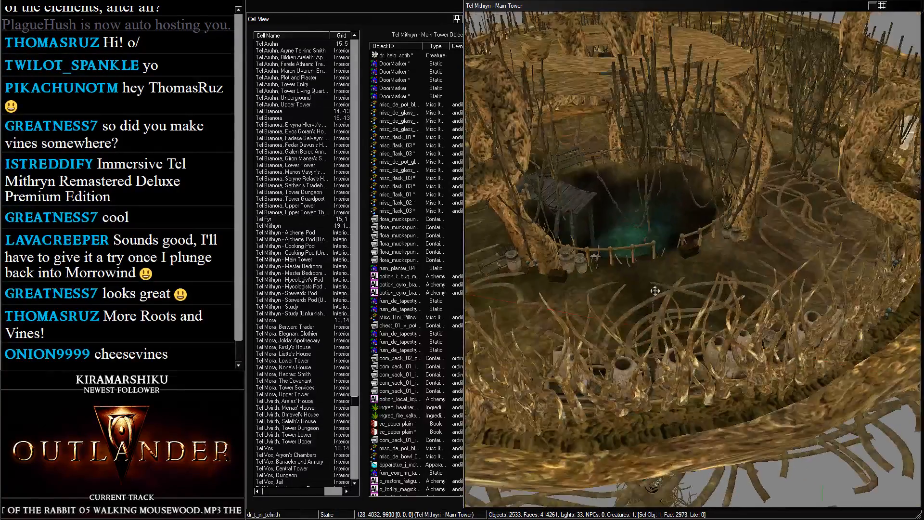
Paste the copied urns and sacks onto the wooden platform over the tower's central pit
key("shift")
scroll(640, 192, "up", 4)
left_click(610, 159)
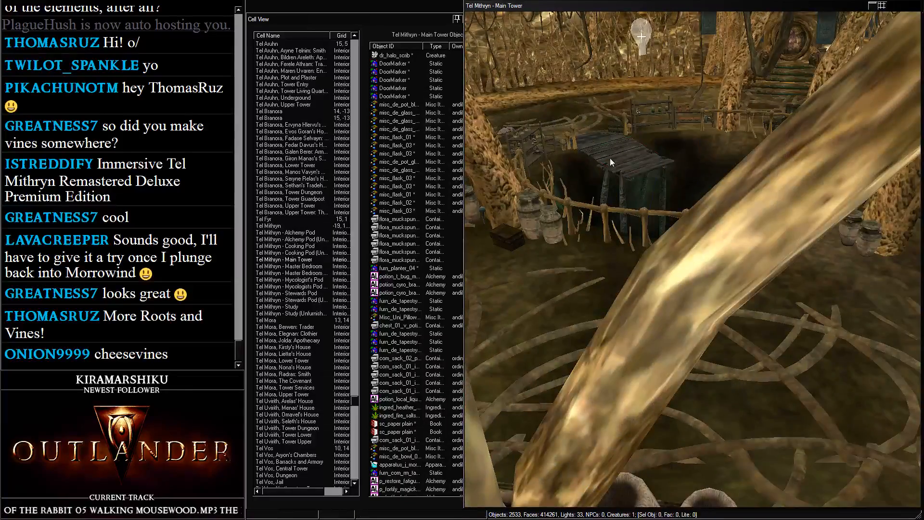
scroll(641, 153, "up", 3)
scroll(667, 146, "up", 5)
key("ctrl+v")
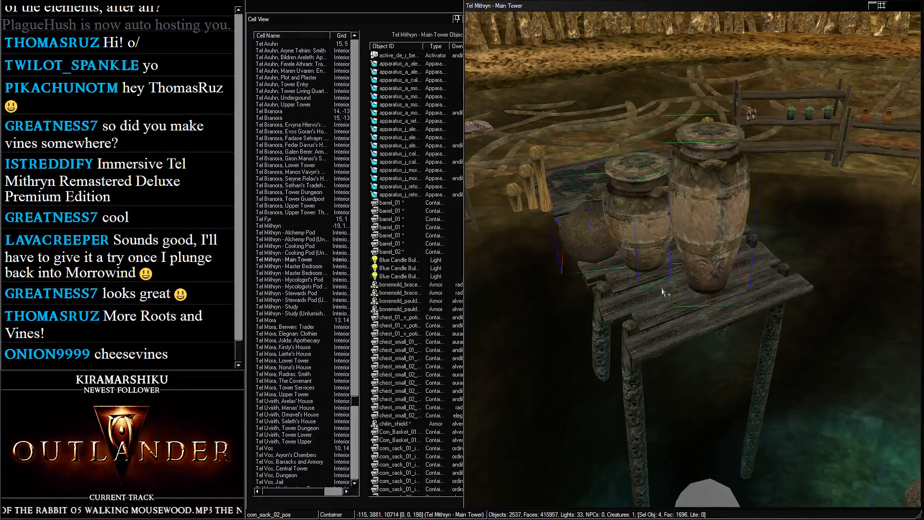
Move the pasted urns and sacks off the platform to the spot between its rug and the low wooden shelf
left_click_drag(645, 310, 578, 183)
key("shift")
left_click_drag(599, 253, 562, 284)
key("shift")
key("shift")
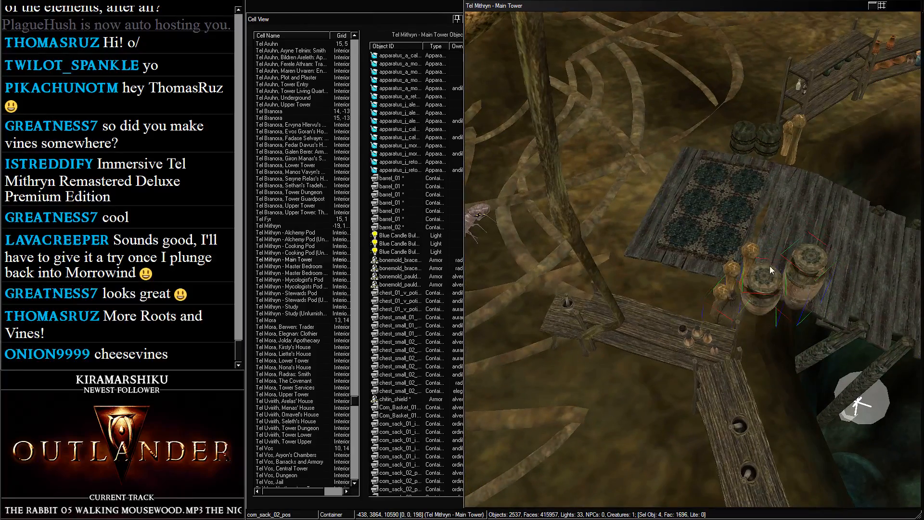
left_click_drag(770, 266, 554, 246)
left_click_drag(723, 272, 686, 322)
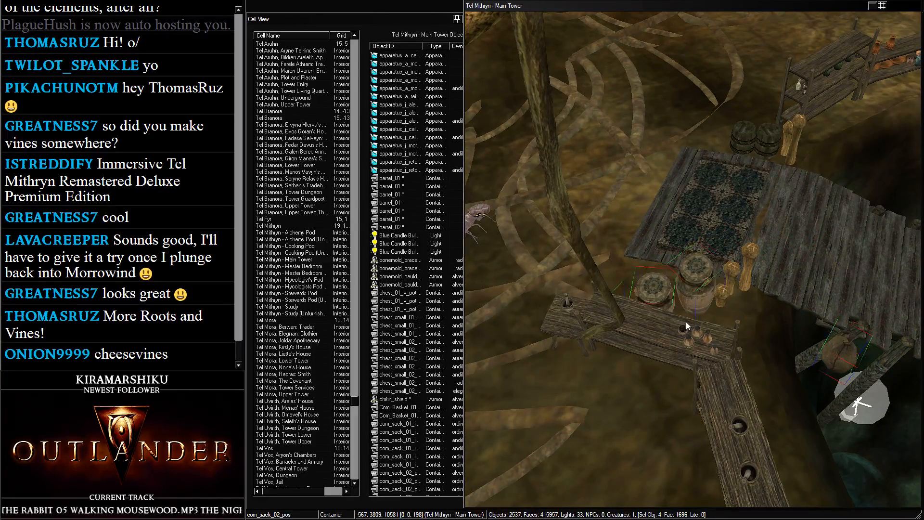
Rotate the urn and sack group and line it up along the low wooden shelf beside the platform
key("shift")
key("shift")
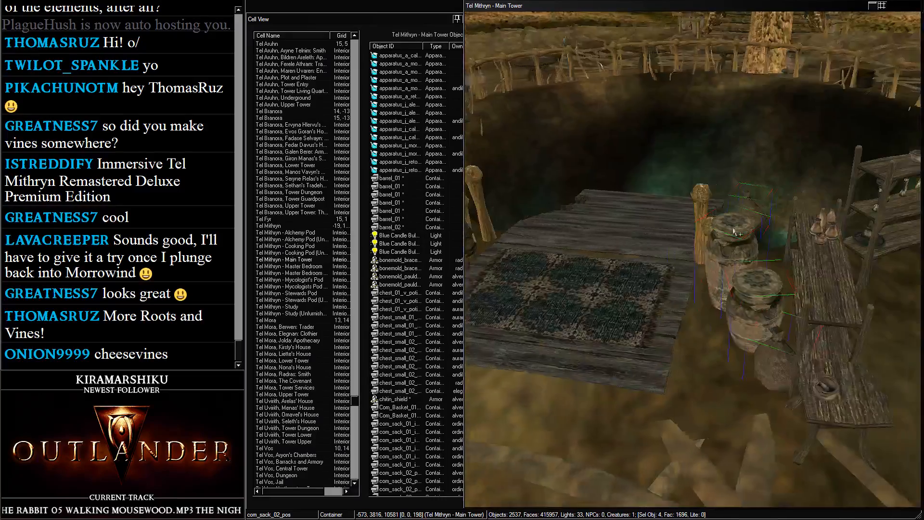
right_click_drag(763, 328, 668, 324)
left_click_drag(749, 304, 785, 304)
key("shift")
key("shift")
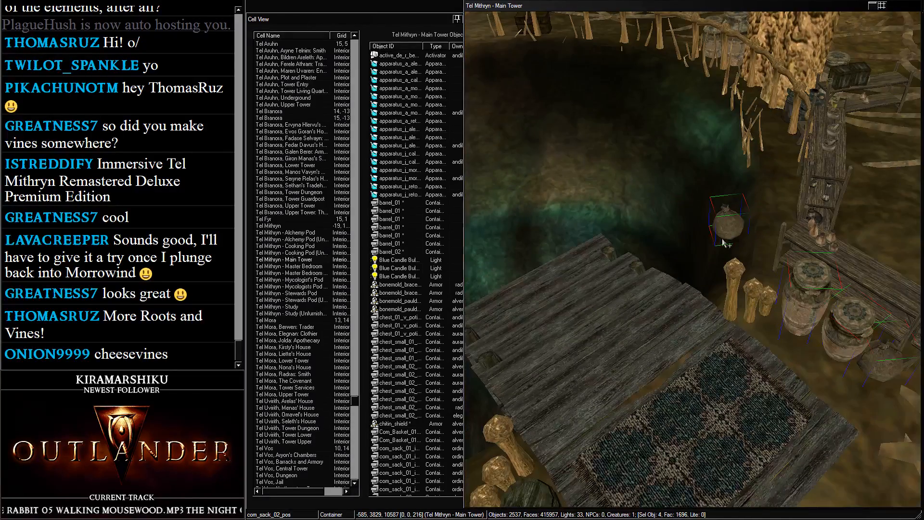
Select only the sack floating over the pit and move it into the gap between the low and tall shelves
left_click_drag(724, 226, 787, 331)
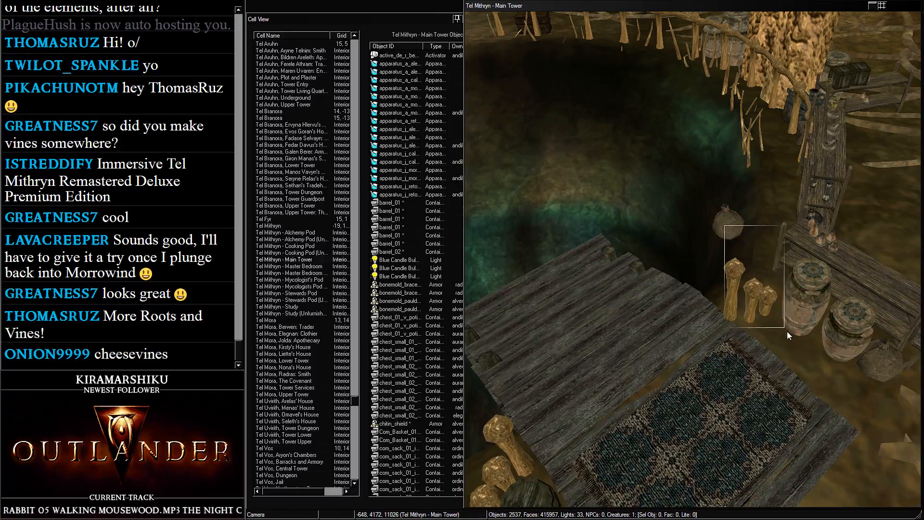
left_click(723, 221)
key("shift")
key("shift")
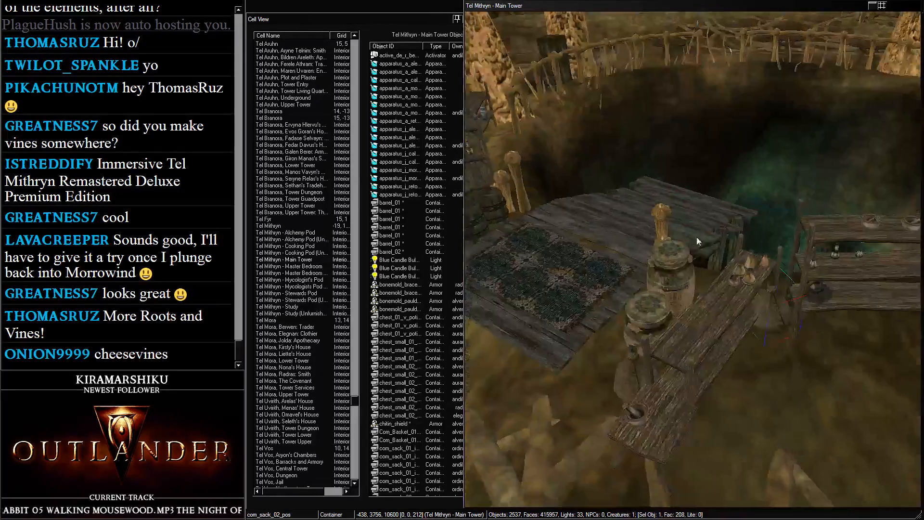
middle_click_drag(819, 198, 617, 175)
scroll(616, 175, "up", 1)
left_click_drag(555, 188, 593, 173)
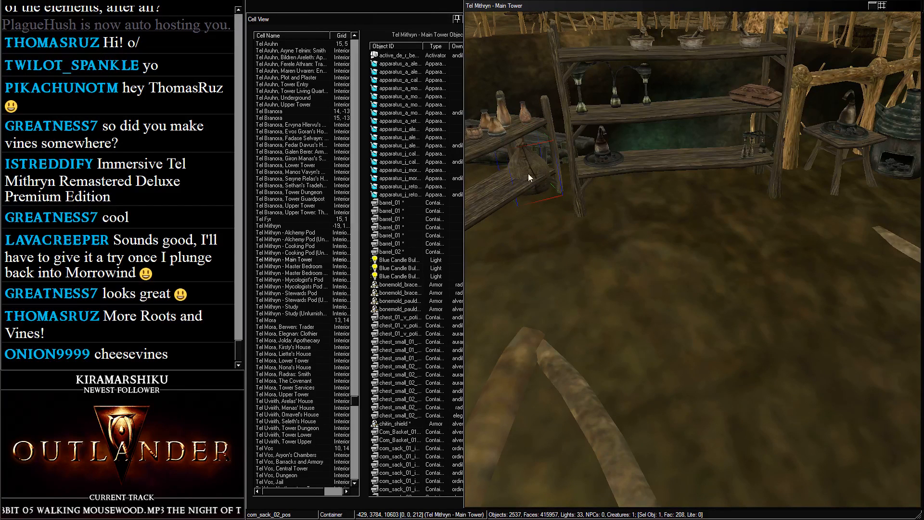
left_click_drag(516, 151, 539, 192)
key("shift")
Delete the two straight and two curved stair pieces lying detached outside the tower
scroll(550, 155, "down", 10)
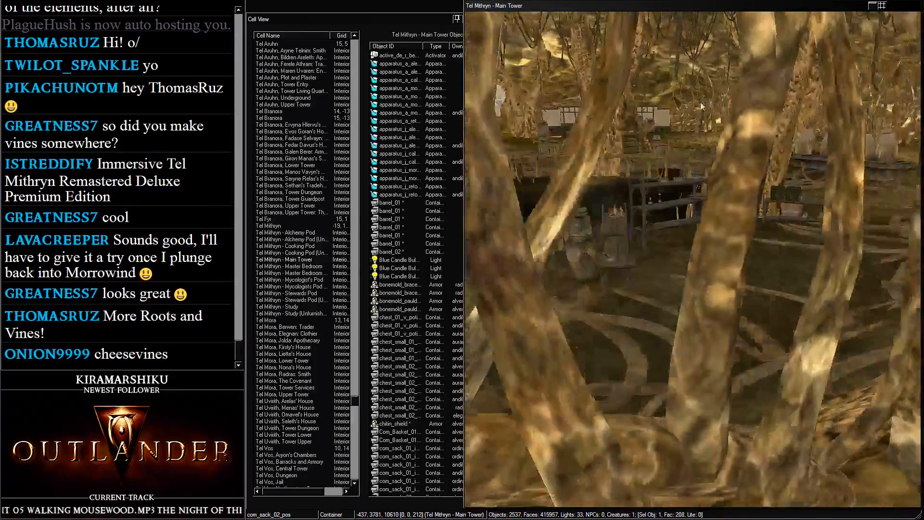
key("shift")
scroll(663, 201, "down", 10)
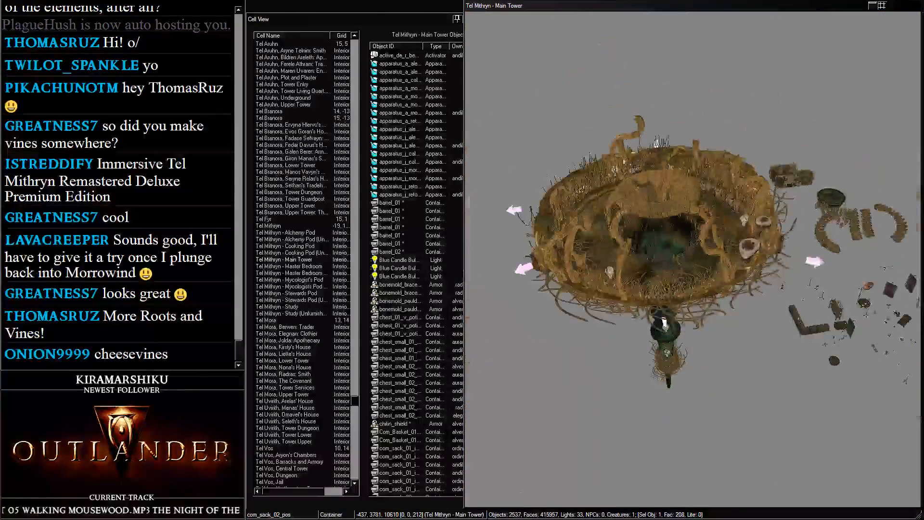
key("shift")
key("shift")
scroll(693, 277, "up", 10)
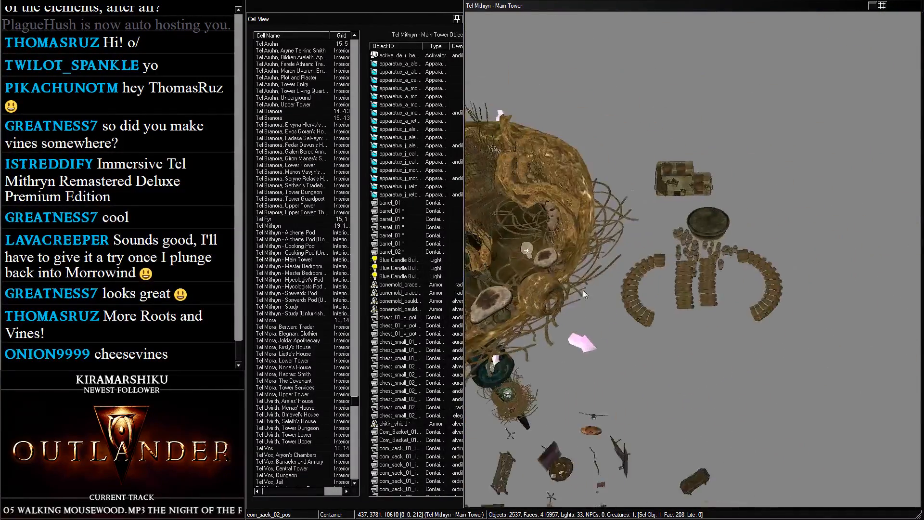
key("shift")
left_click(703, 313)
left_click(676, 329, "ctrl")
left_click(555, 340, "ctrl")
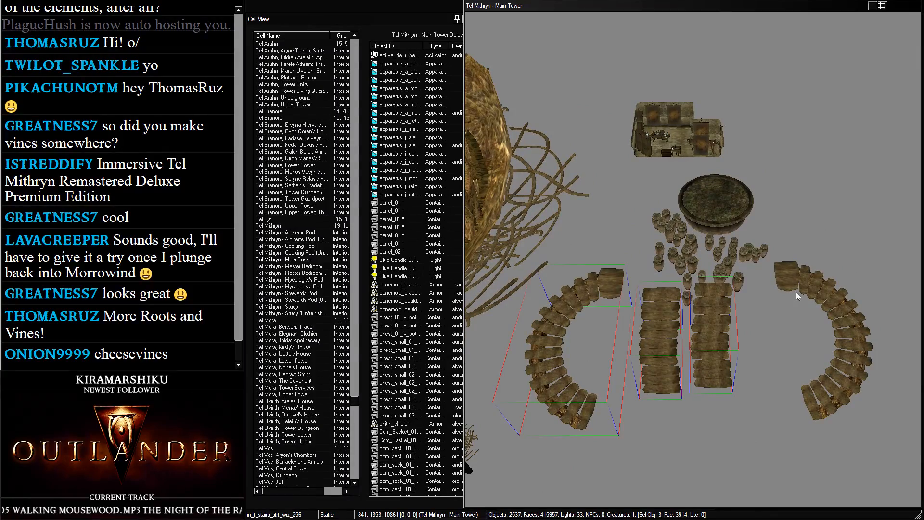
left_click(797, 288, "ctrl")
key("Delete")
Duplicate the dr_t_tunnel_in piece and move the copy into open space outside the tower to examine it from several sides
middle_click_drag(649, 243, 750, 304)
left_click(749, 304)
key("shift")
scroll(613, 165, "up", 8)
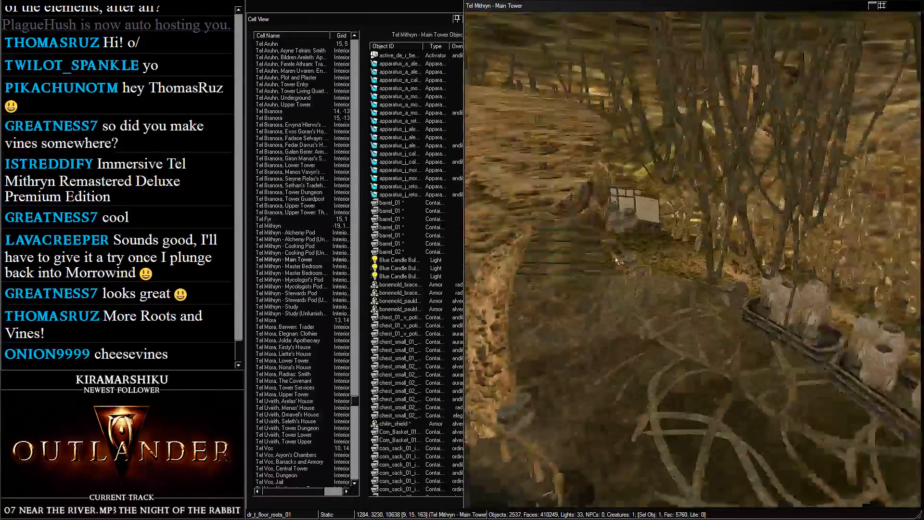
key("d")
left_click(575, 159)
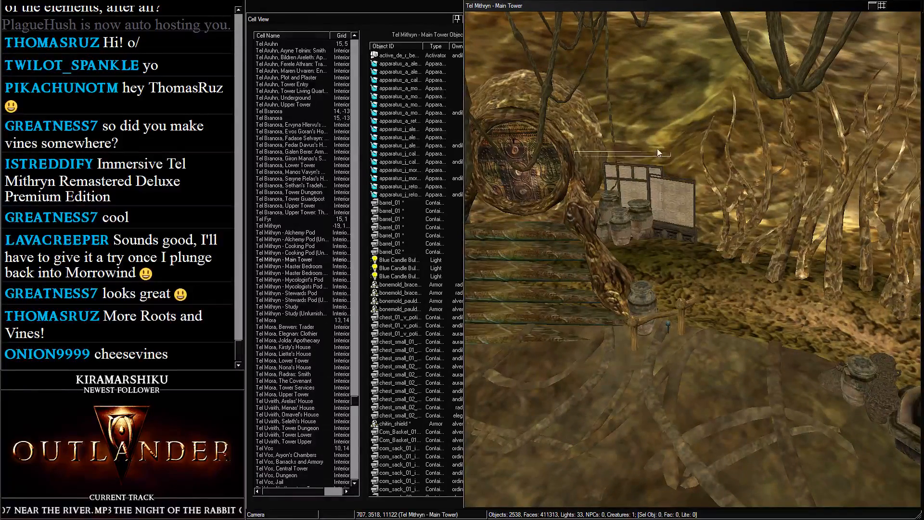
key("shift")
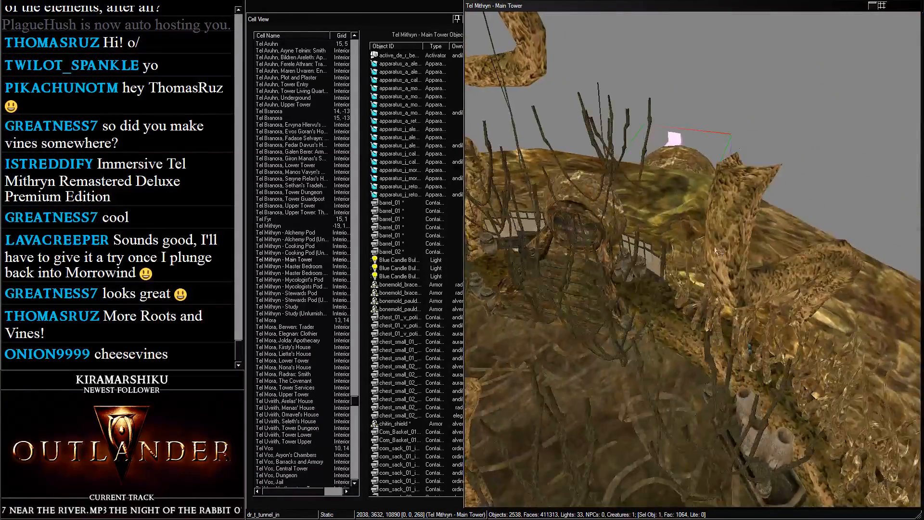
key("shift")
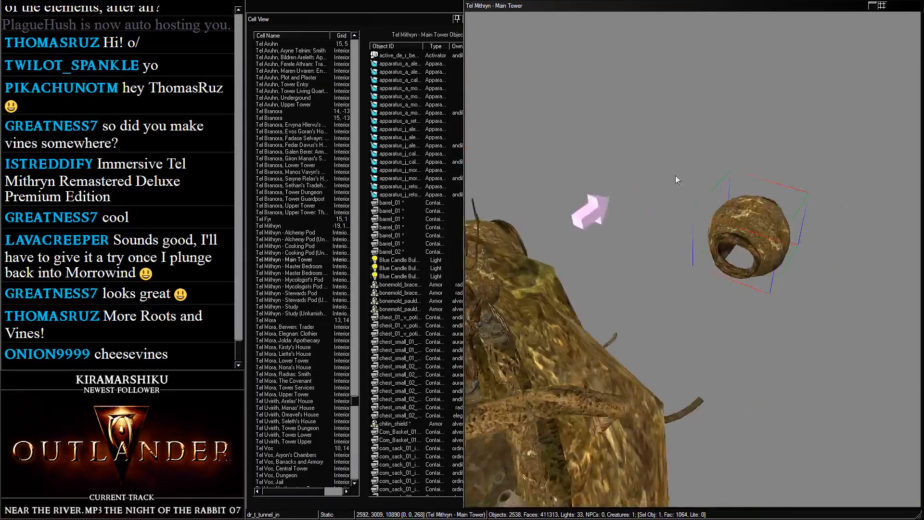
key("shift")
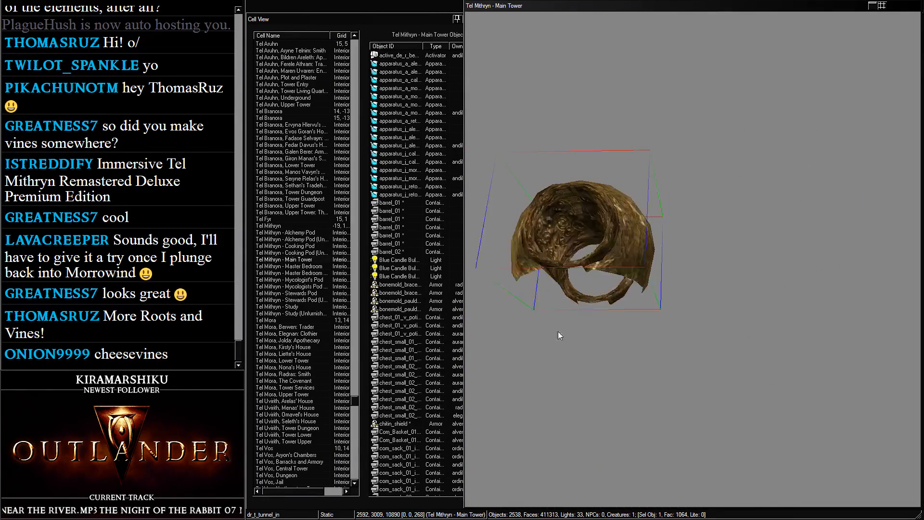
key("shift")
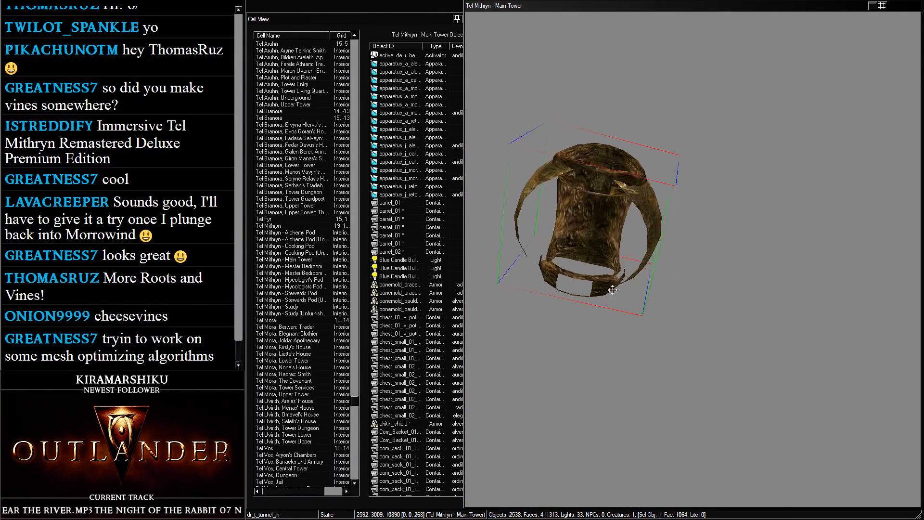
key("shift")
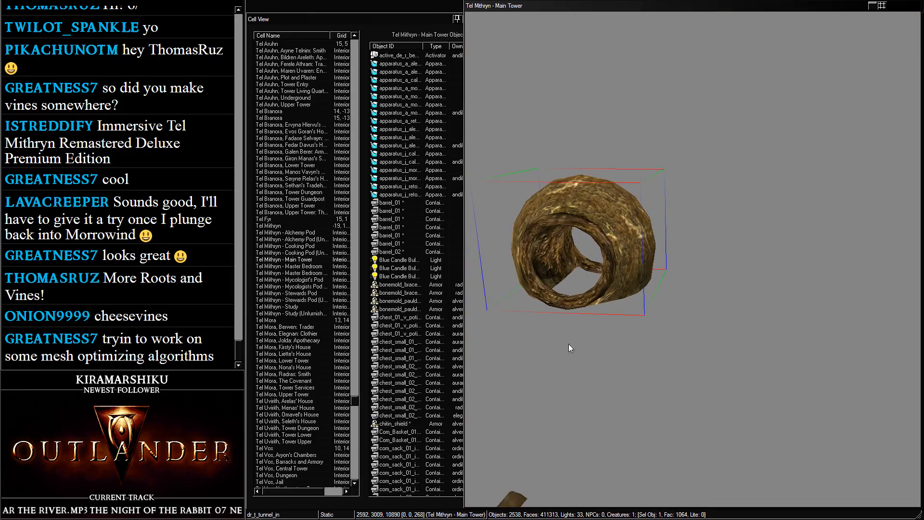
Delete the tunnel copy floating outside the tower and return to the round door and its stairs
key("Delete")
scroll(566, 360, "down", 5)
left_click(543, 402)
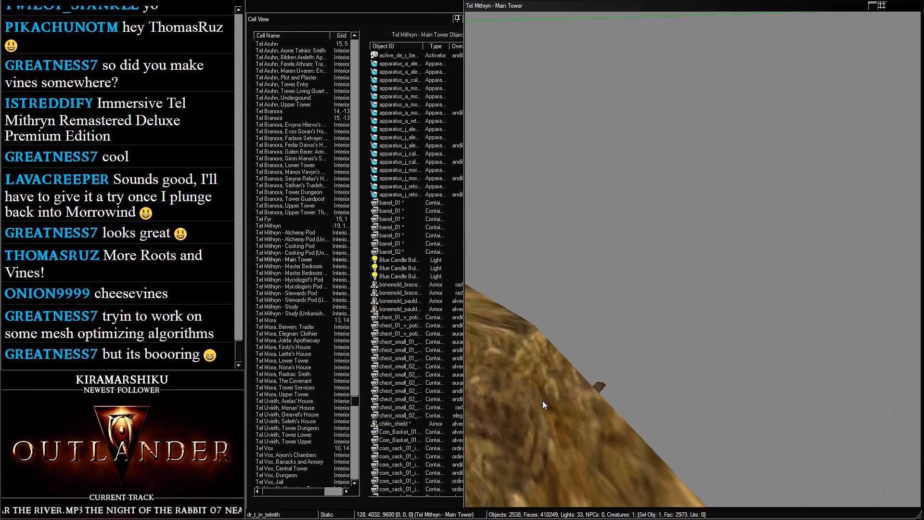
key("shift")
scroll(549, 339, "up", 10)
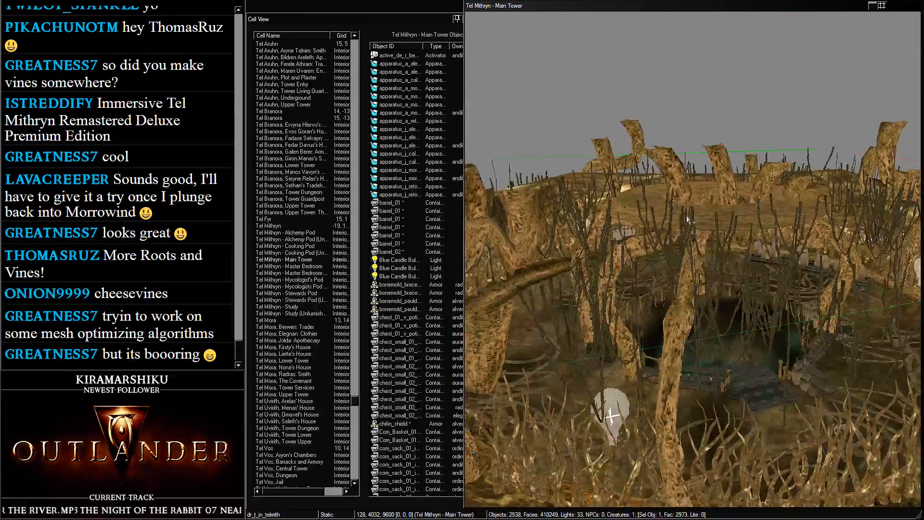
scroll(606, 269, "down", 8)
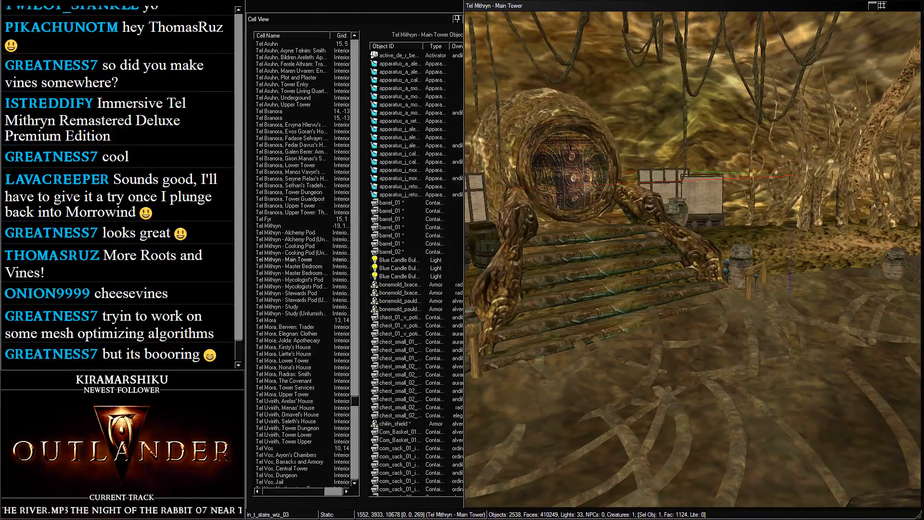
Switch to the file explorer and search the meshes folder of [MW Vanilla Data] for "platform"
key("alt+Tab")
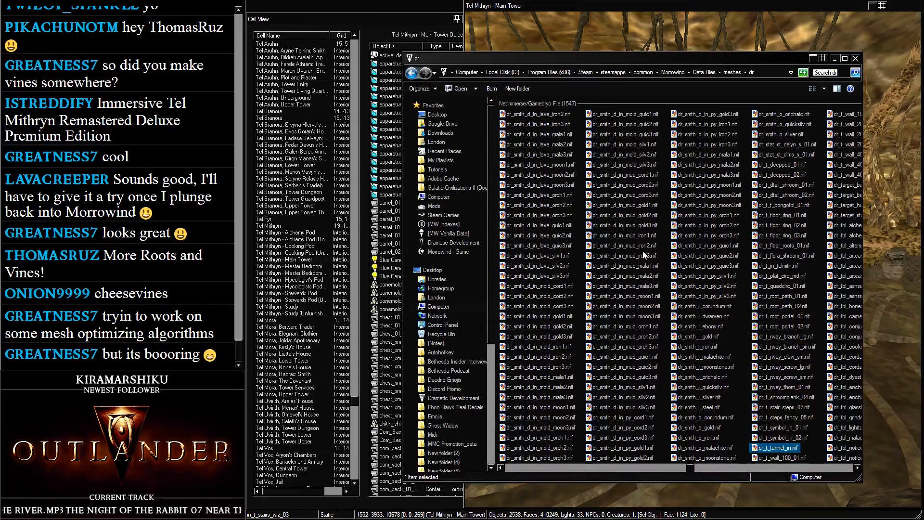
left_click(794, 145)
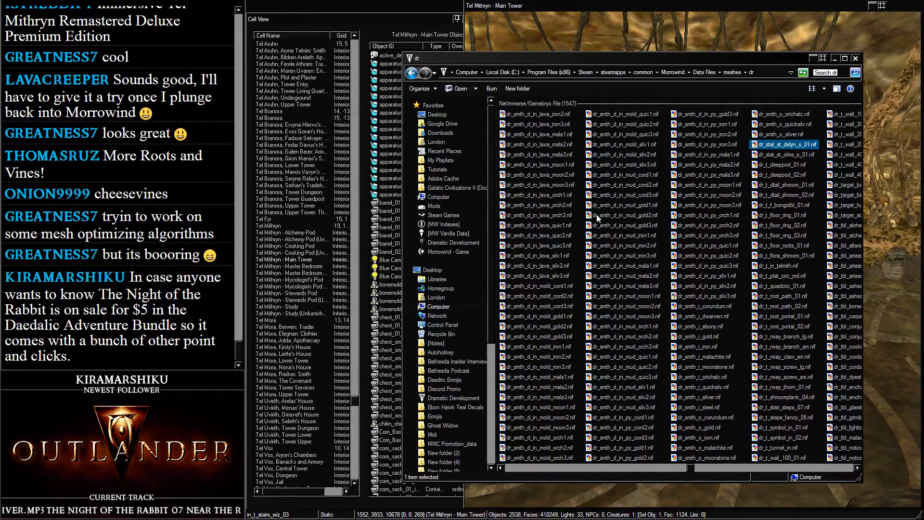
left_click(478, 235)
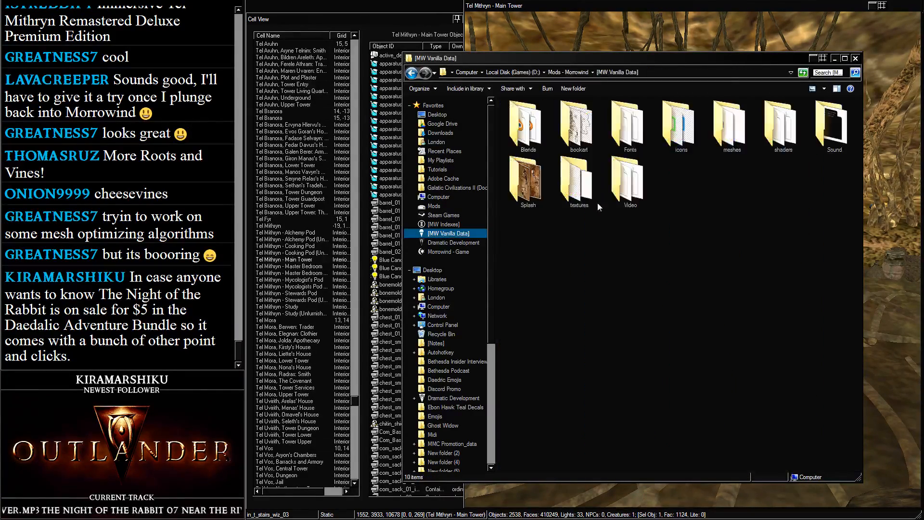
double_click(735, 142)
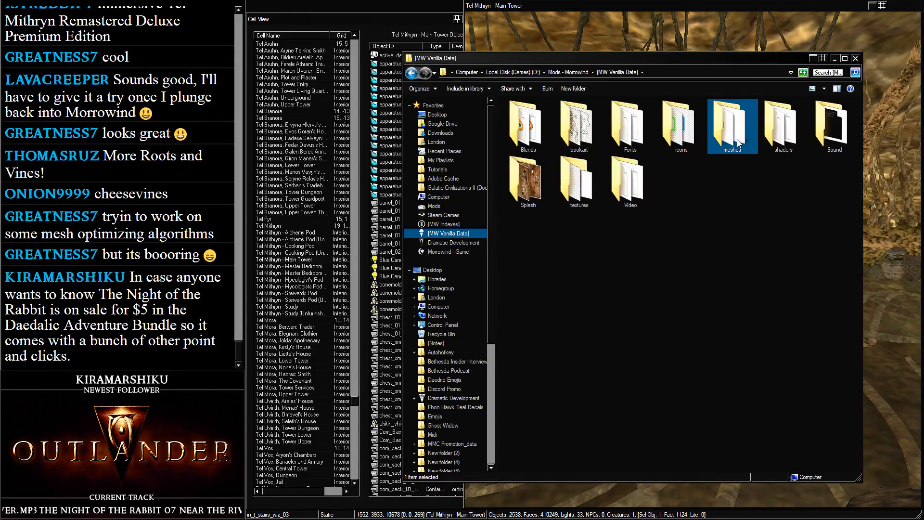
left_click(837, 72)
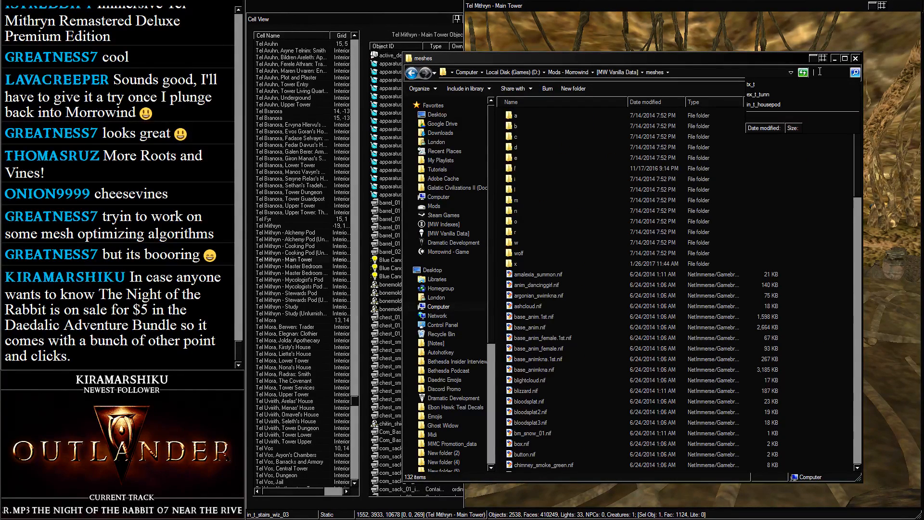
type("platform")
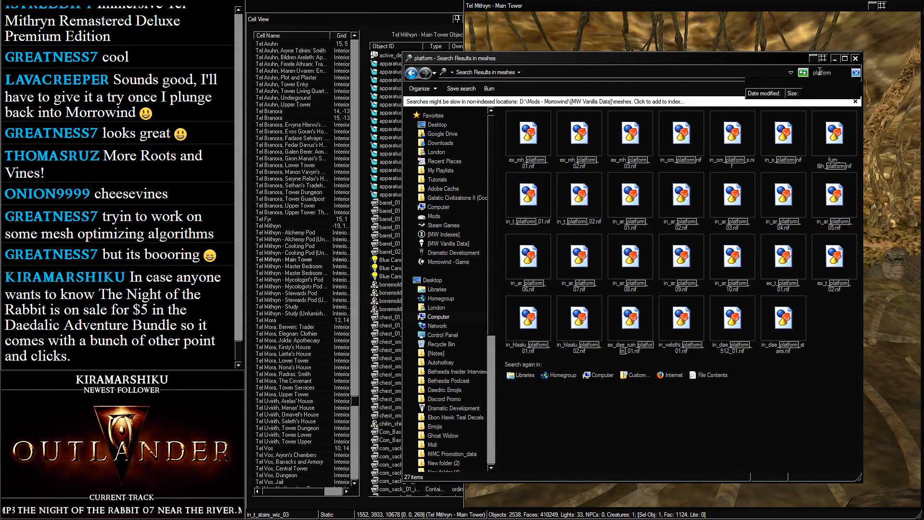
Open the ex_t_platform_02.nif mesh from the search results in NifSkope
left_click(865, 225)
left_click(818, 277)
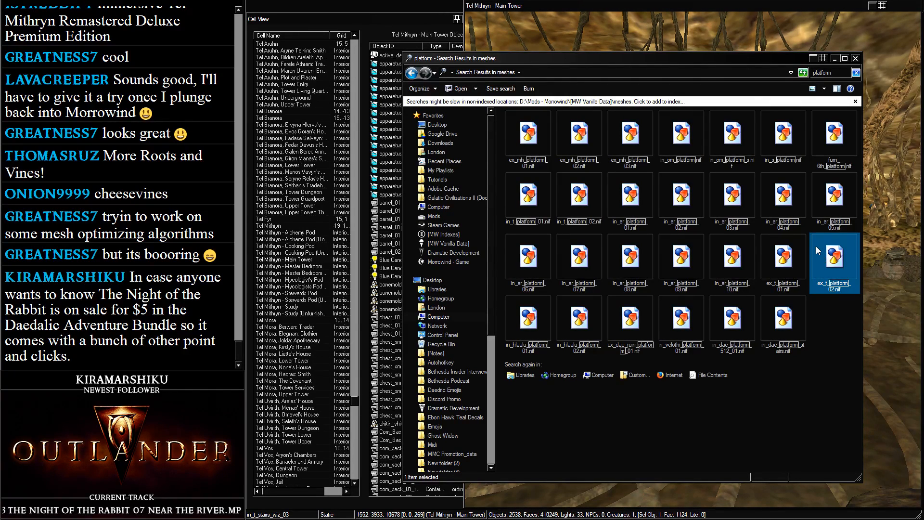
double_click(816, 246)
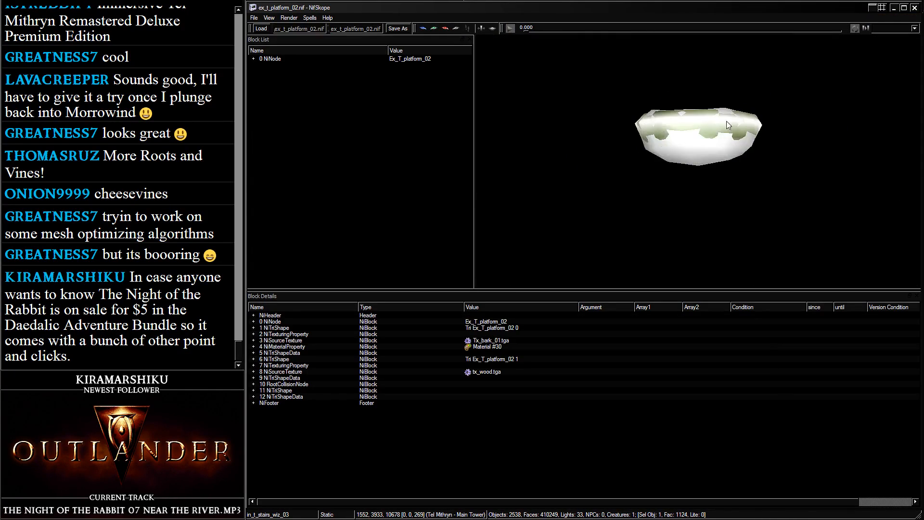
scroll(724, 160, "up", 4)
Replace the Tx_bark_01.tga texture on the platform's outer rim shape with tx_telv_wall_int_01.dds, found by searching the textures for "tx_t"
left_click(650, 81)
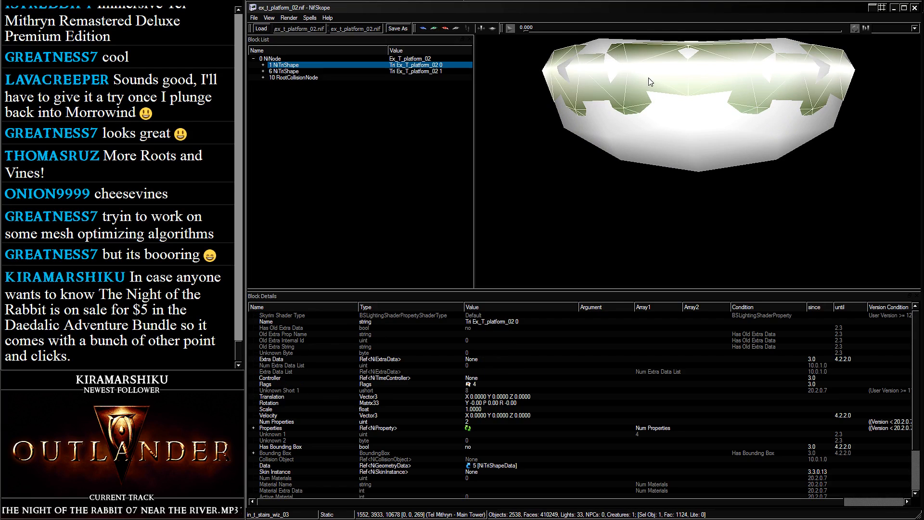
left_click(263, 64)
left_click(271, 71)
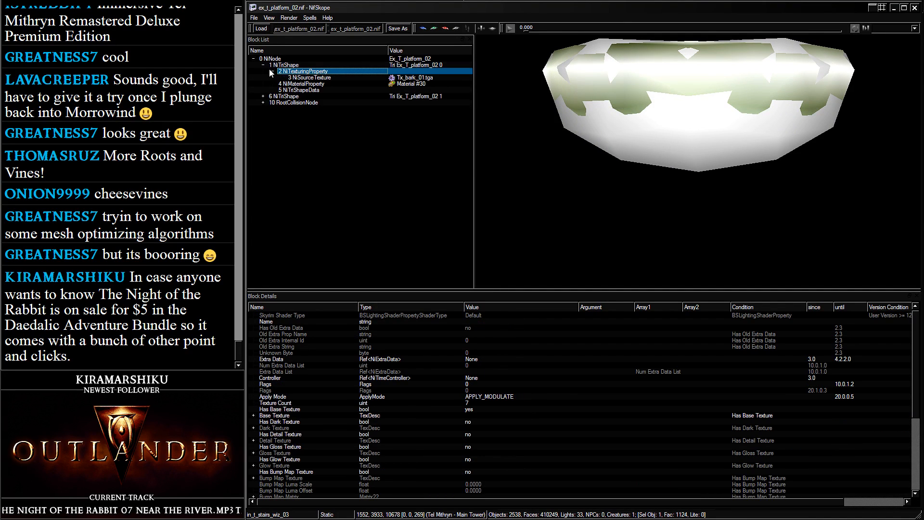
double_click(390, 80)
left_click(602, 35)
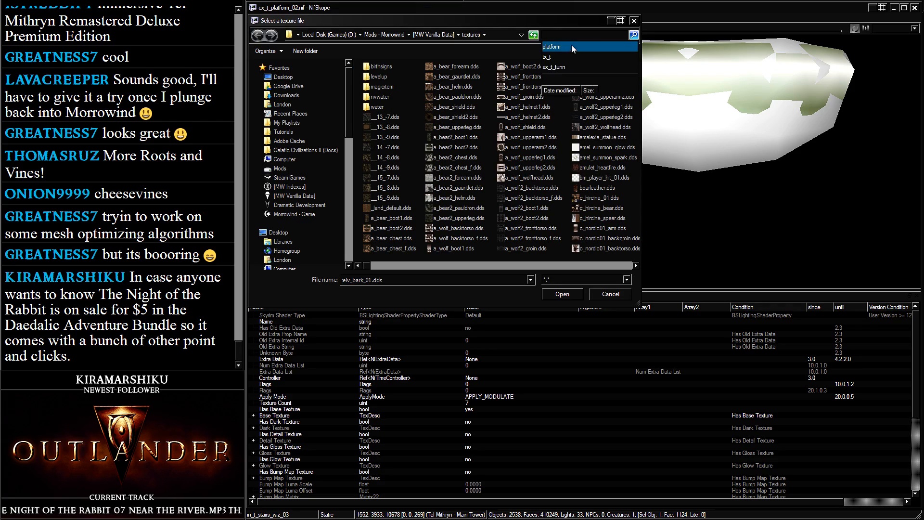
left_click(549, 57)
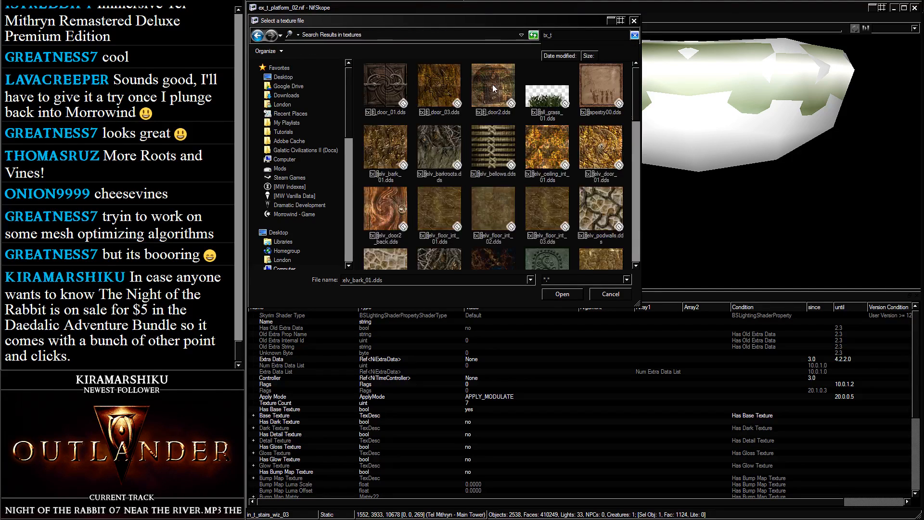
left_click(492, 85)
scroll(469, 105, "down", 3)
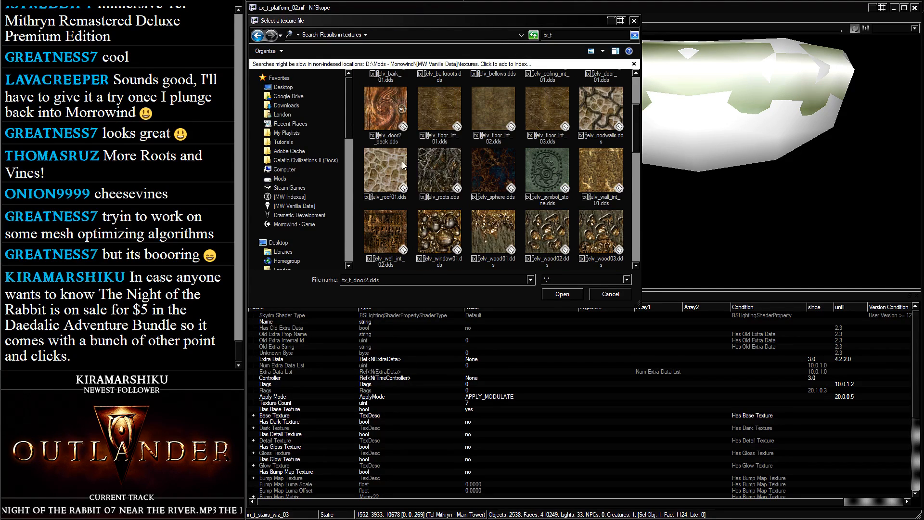
double_click(599, 169)
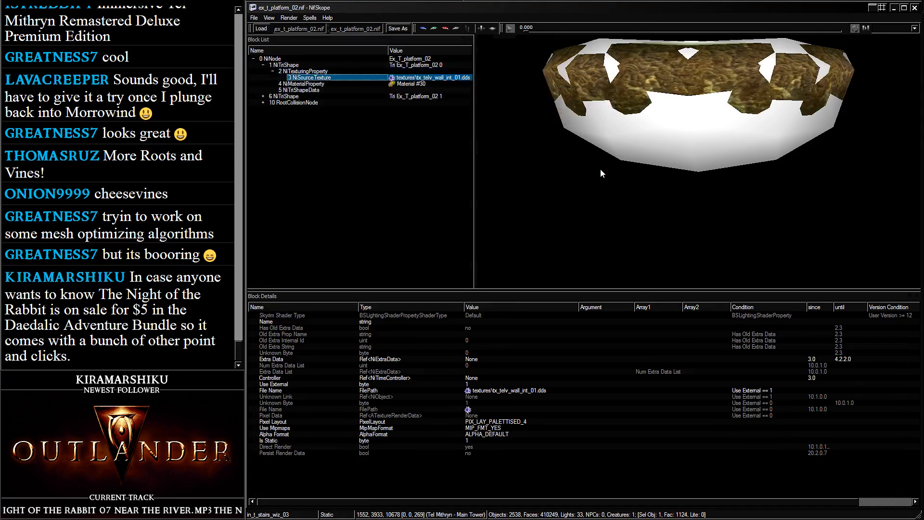
Replace the tx_wood.tga texture on the platform's second shape with tx_telv_floor_int_02.dds and check the mesh from the side
left_click_drag(620, 113, 648, 130)
left_click(565, 80)
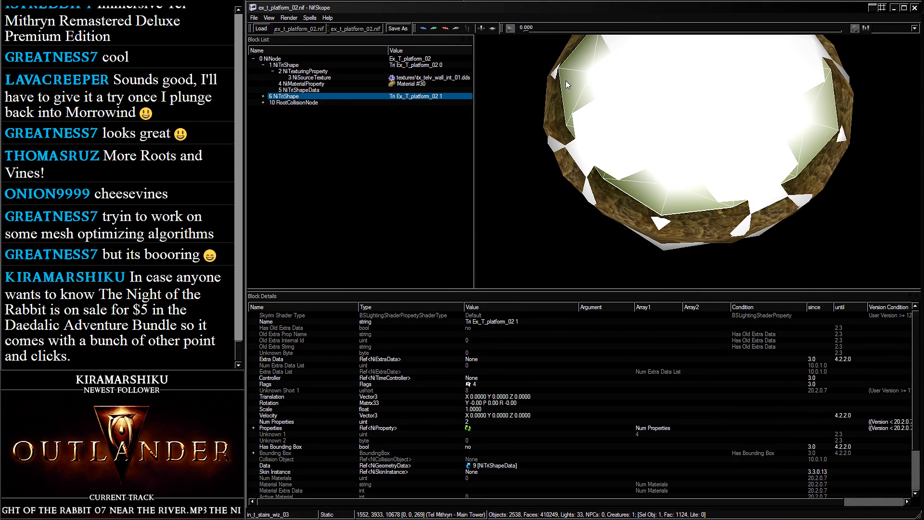
double_click(274, 96)
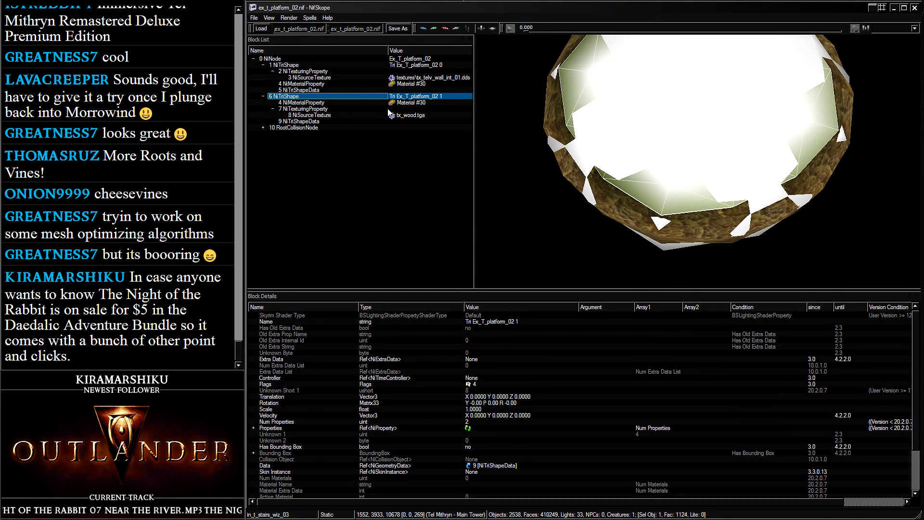
double_click(390, 115)
left_click(585, 35)
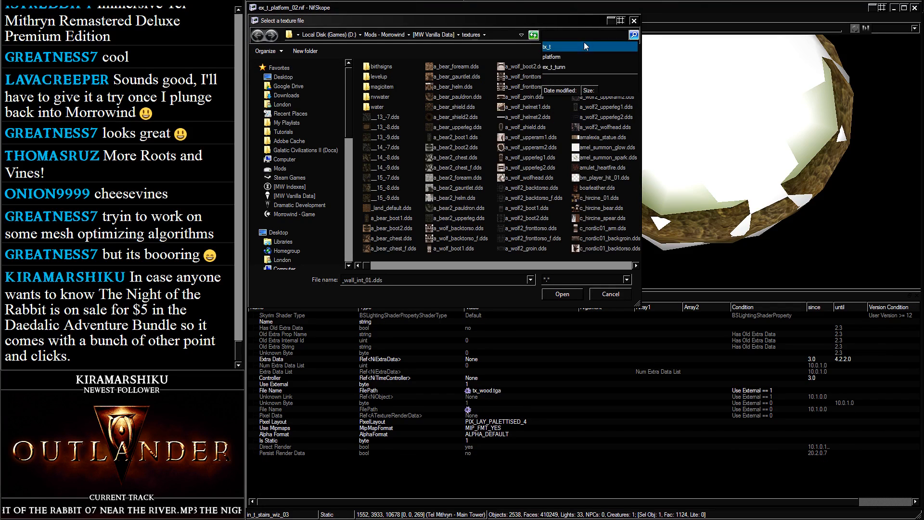
left_click(575, 47)
left_click(507, 137)
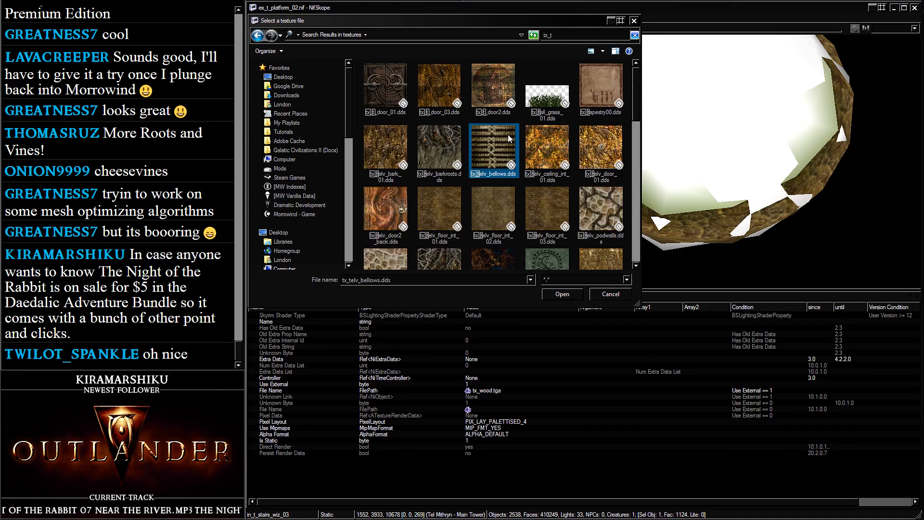
scroll(506, 140, "down", 2)
left_click(493, 103)
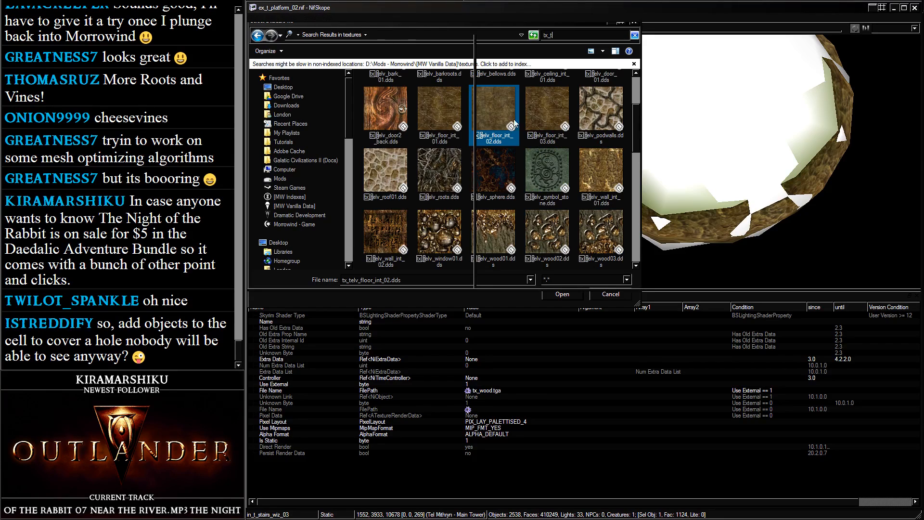
double_click(514, 124)
left_click_drag(682, 155, 630, 115)
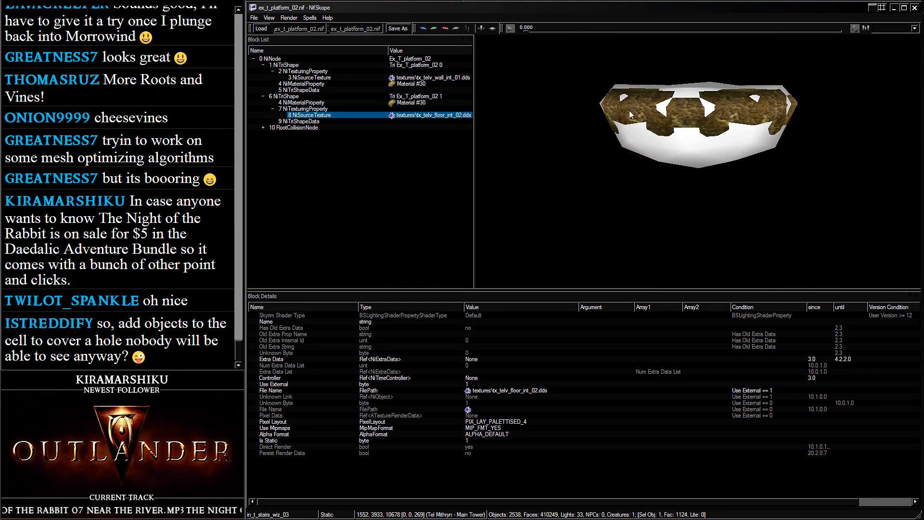
Start saving the platform mesh as a new file and browse to the dr folder under Dramatic Development\[Master]\meshes
left_click(391, 29)
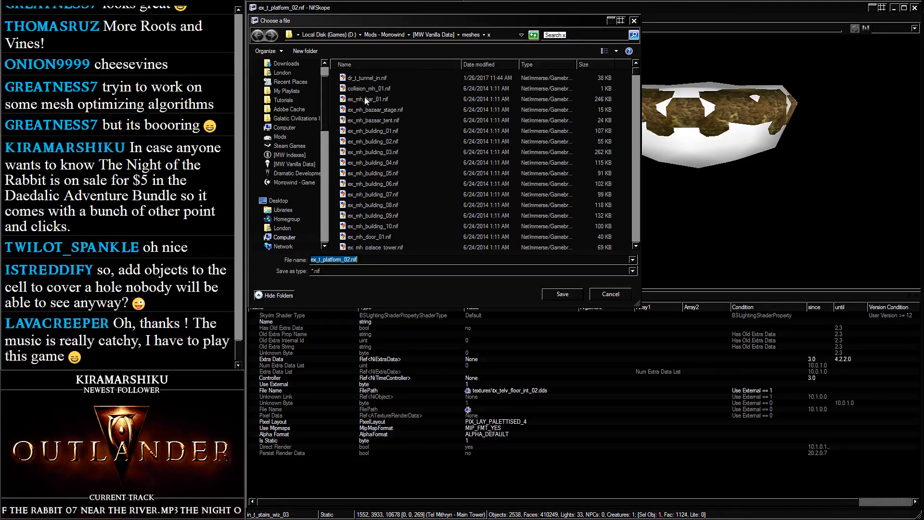
left_click(314, 173)
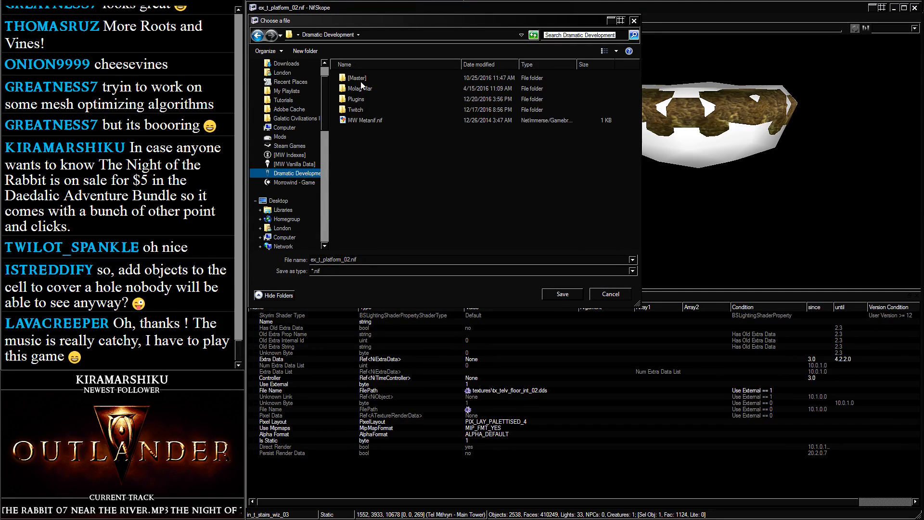
left_click(415, 81)
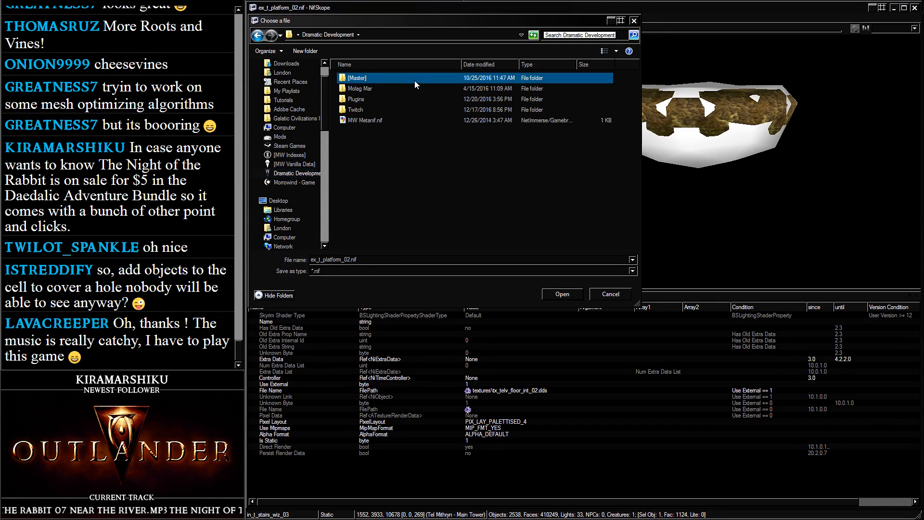
double_click(366, 78)
double_click(371, 99)
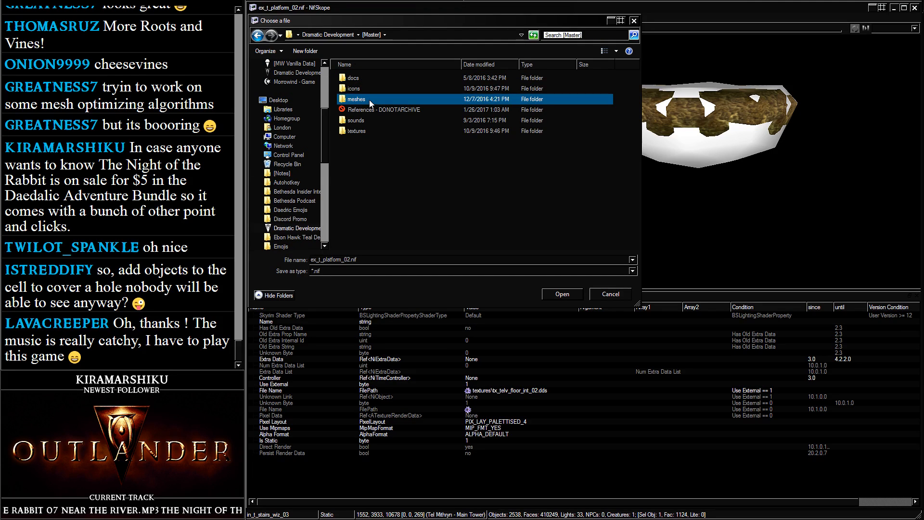
double_click(409, 80)
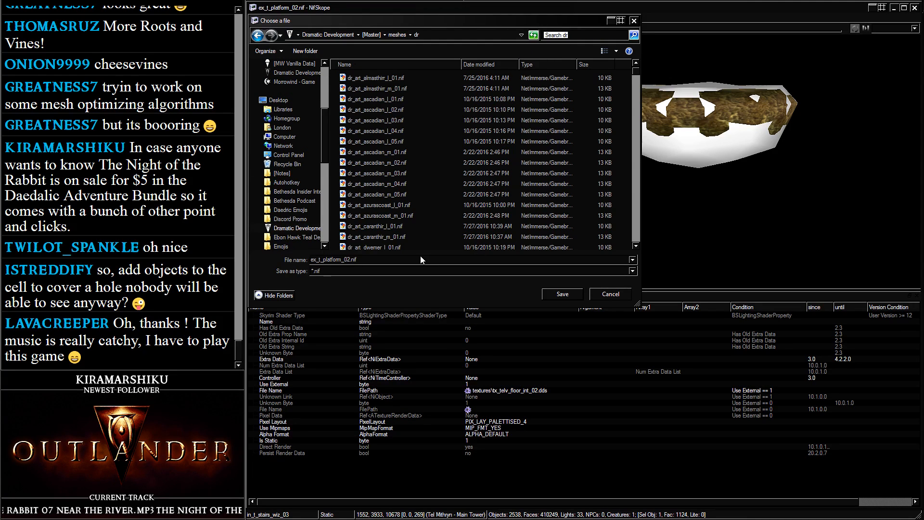
Name the retextured platform mesh dr_t_plat_circ_lg_in and save it in the dr folder
double_click(420, 260)
type("dr_t")
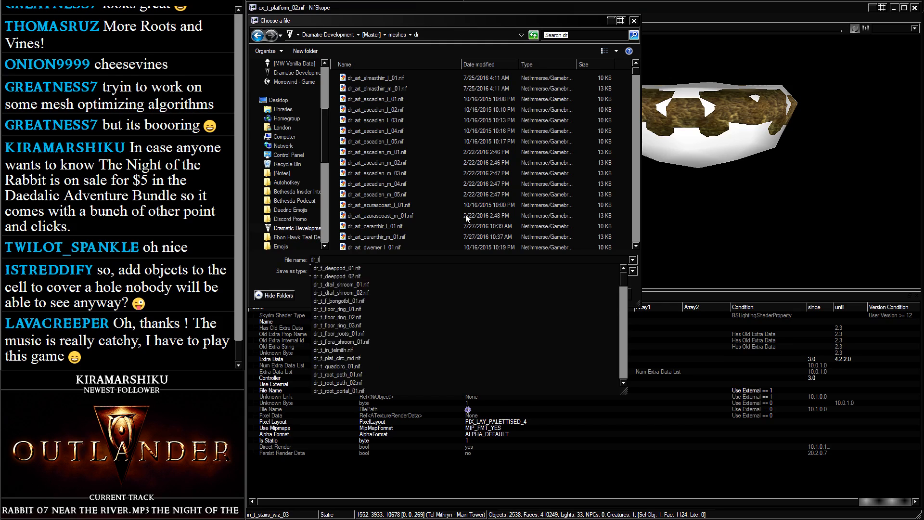
type("_plat")
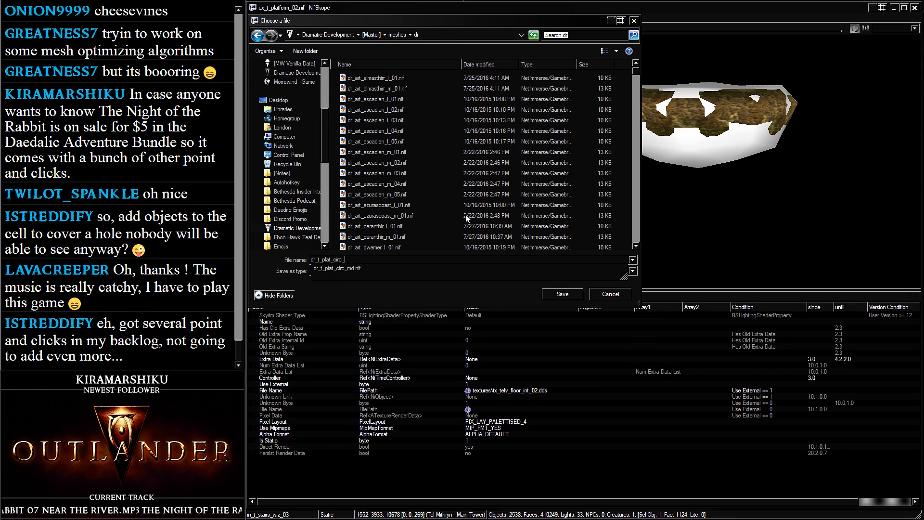
type("_circ_lg")
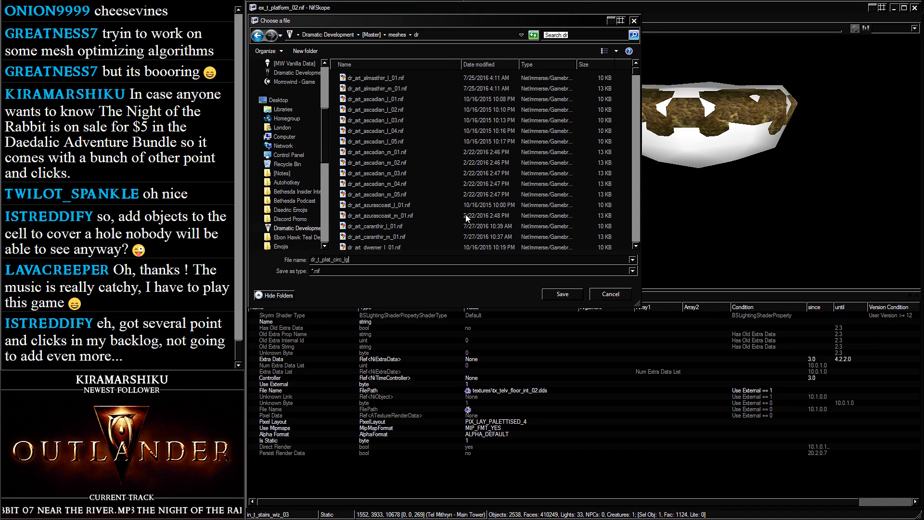
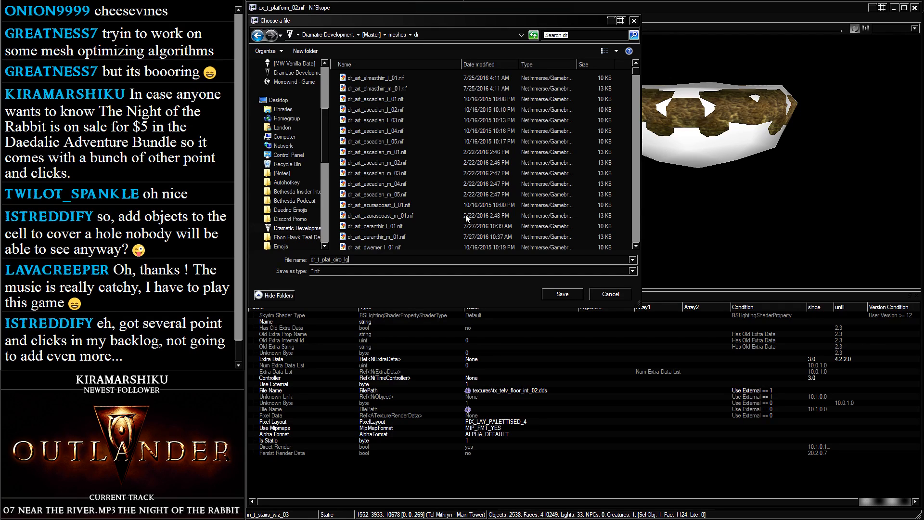
key("End")
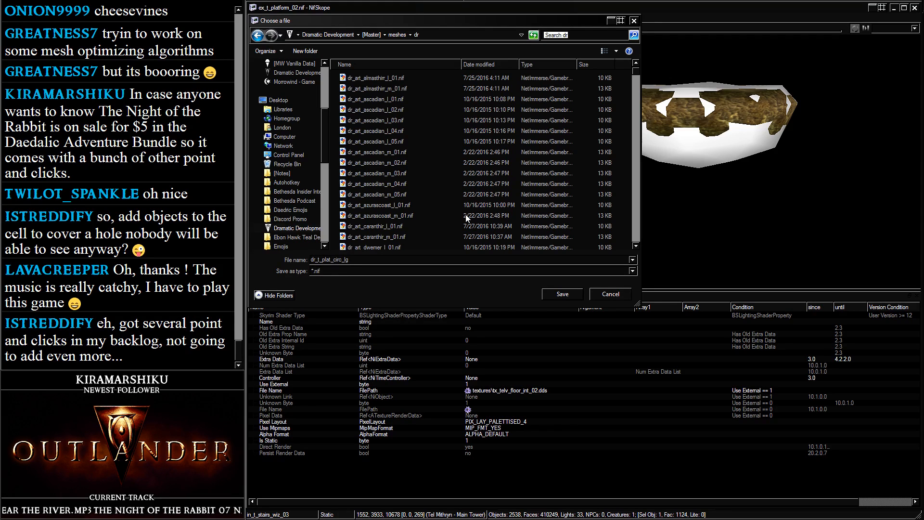
type("i")
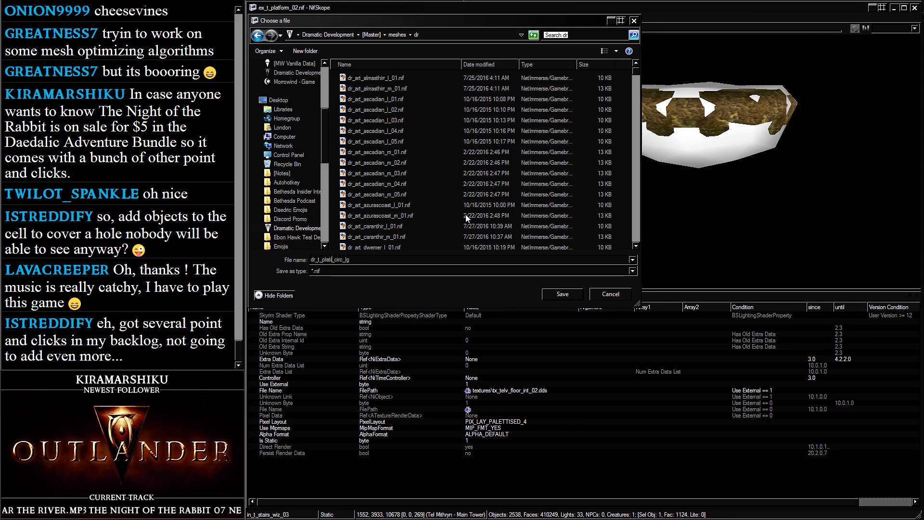
type("n")
key("BackSpace")
key("BackSpace")
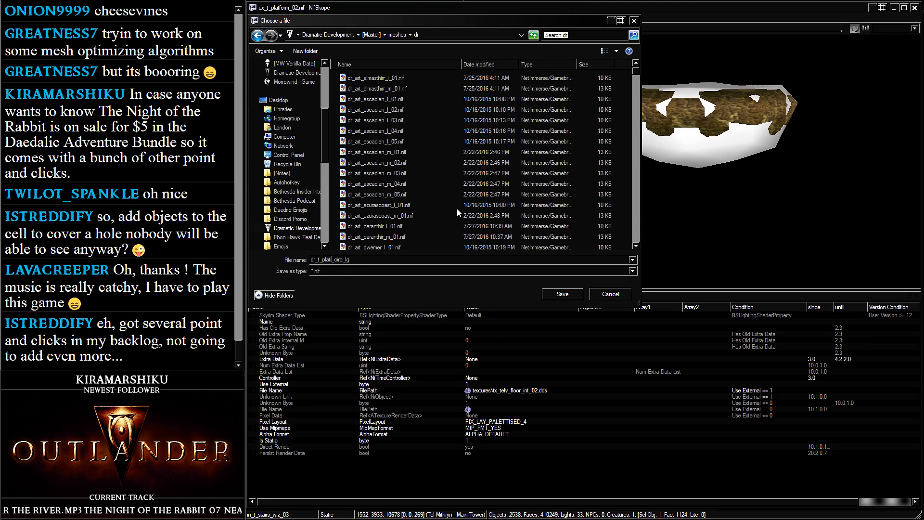
type("_i")
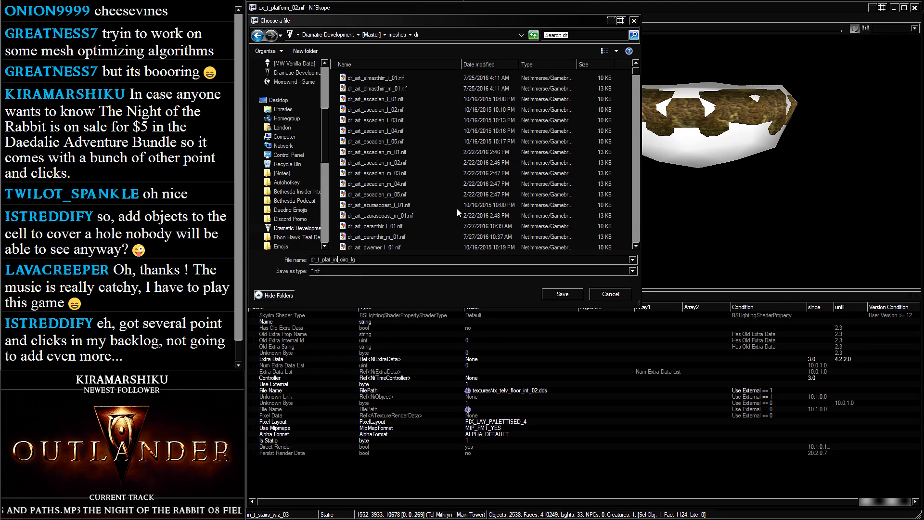
key("BackSpace")
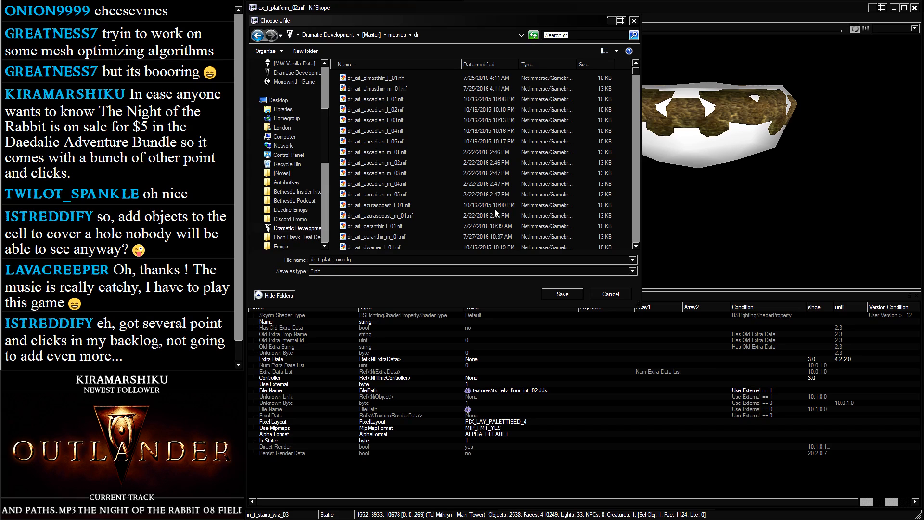
type("_in")
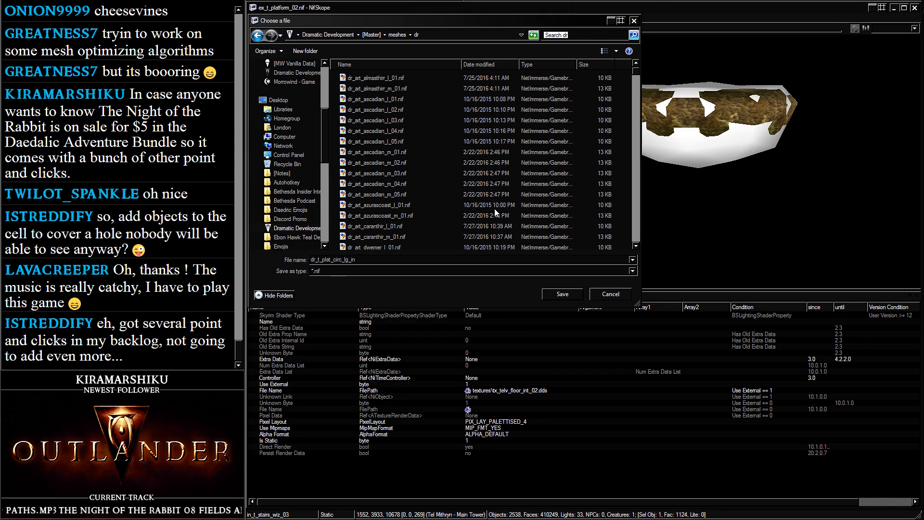
key("Return")
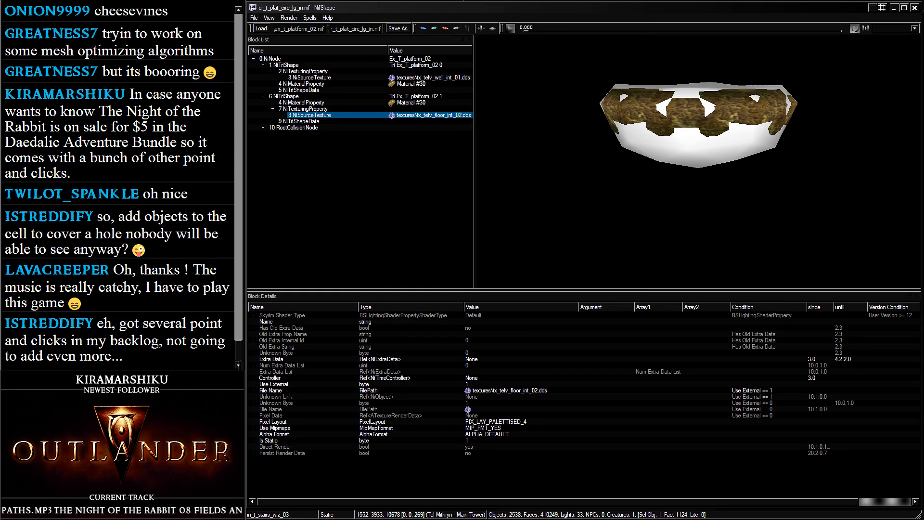
Switch to the file explorer and copy dr_t_plat_circ_lg_in.nif from Dramatic Development\[Master]\meshes\dr
key("alt+Tab")
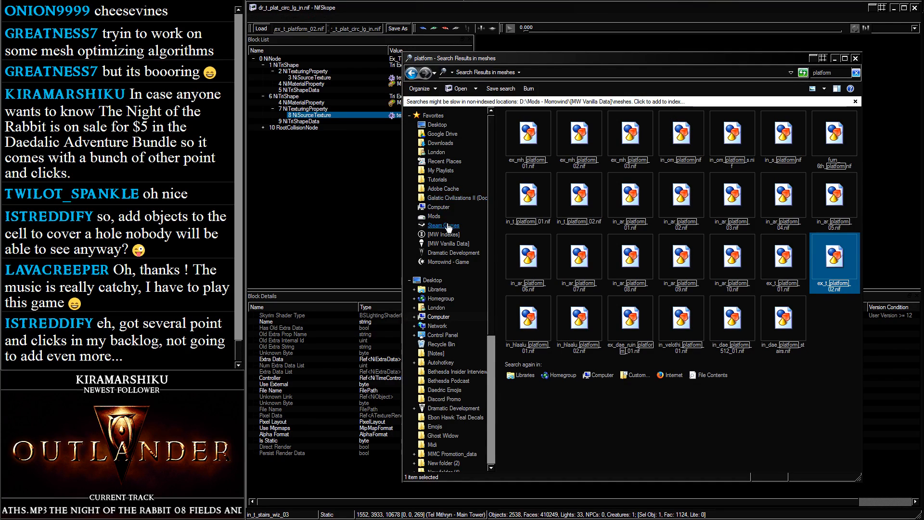
left_click(466, 254)
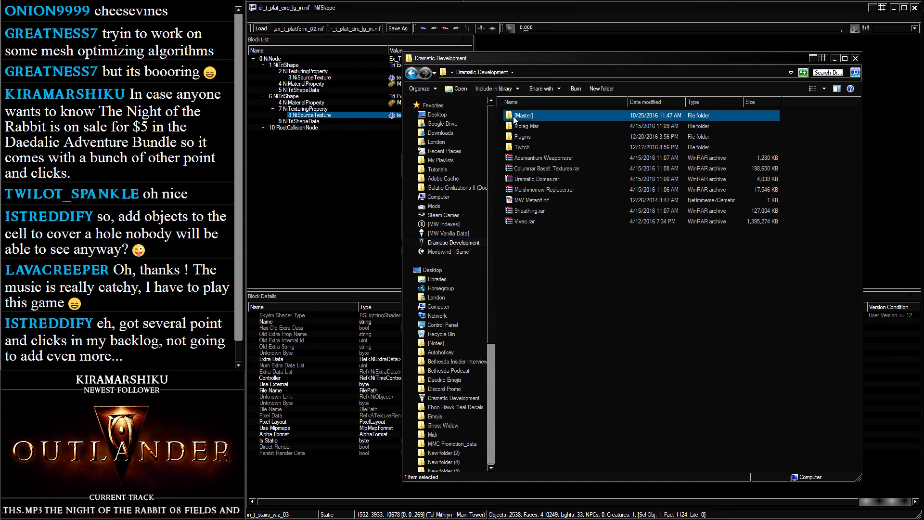
left_click(531, 149)
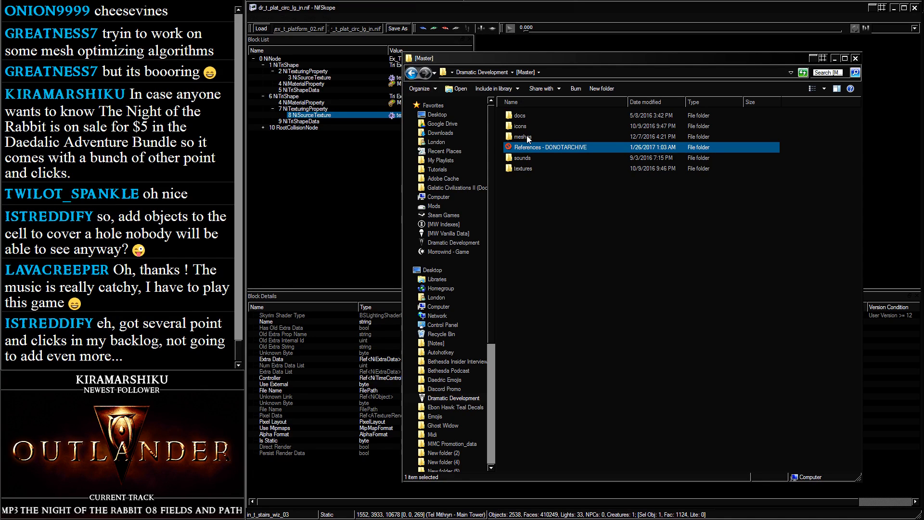
double_click(526, 137)
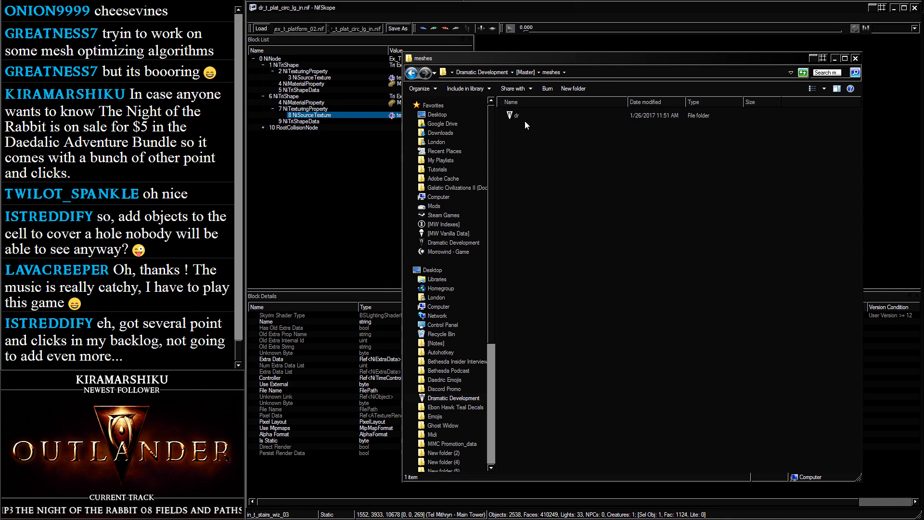
double_click(515, 115)
right_click(556, 115)
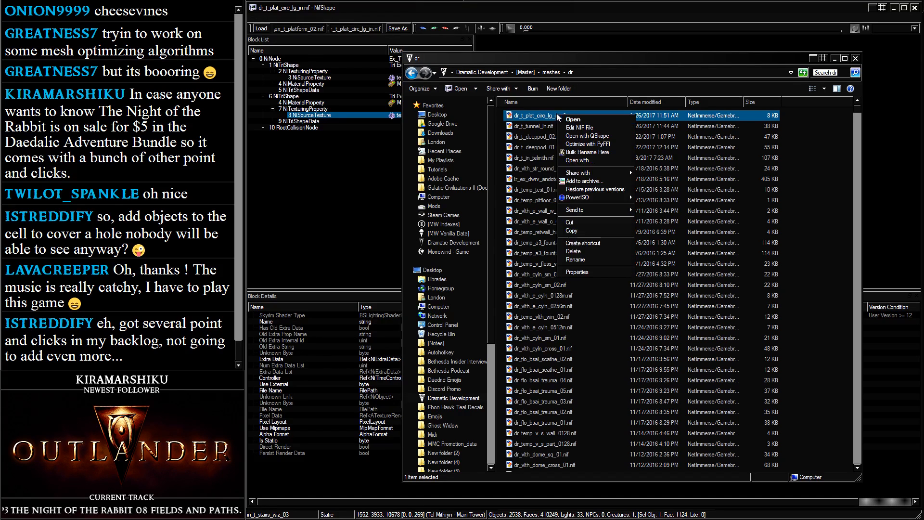
left_click(571, 230)
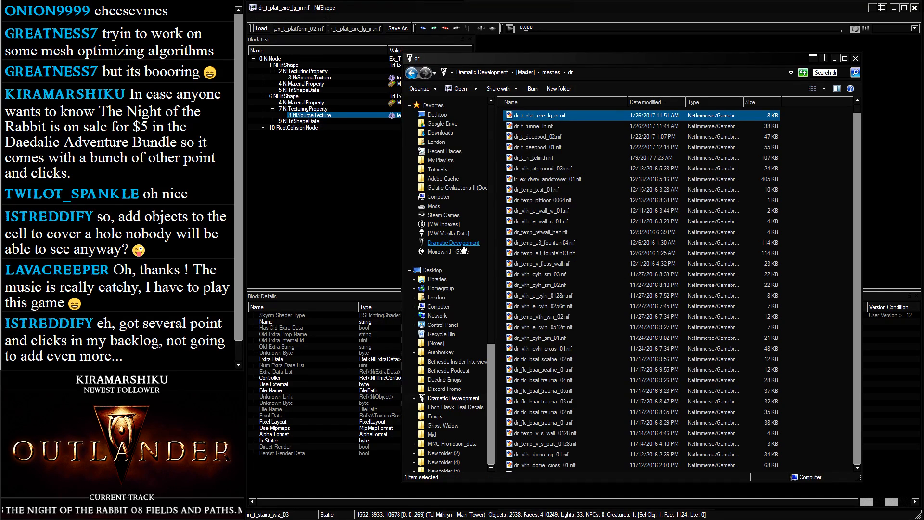
Paste the copied platform mesh into the dr folder of the Morrowind game's Data Files\meshes
left_click(453, 252)
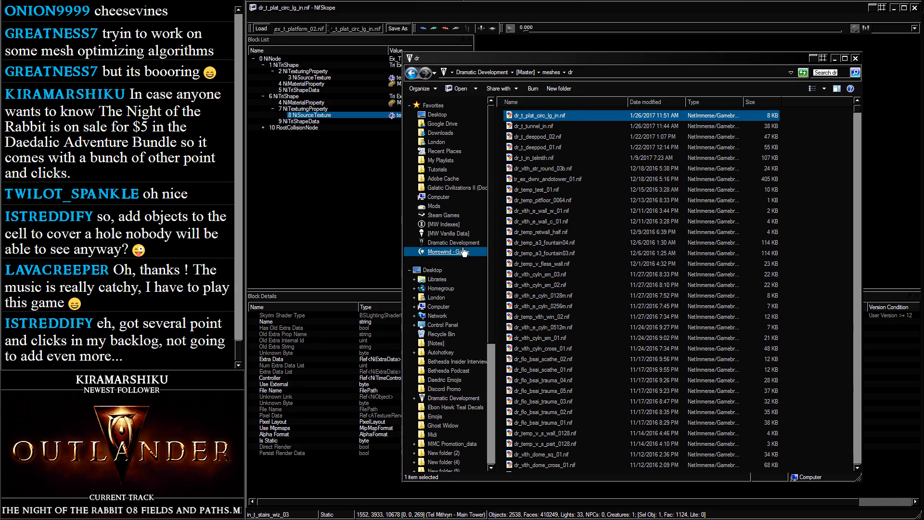
left_click(522, 318)
double_click(526, 321)
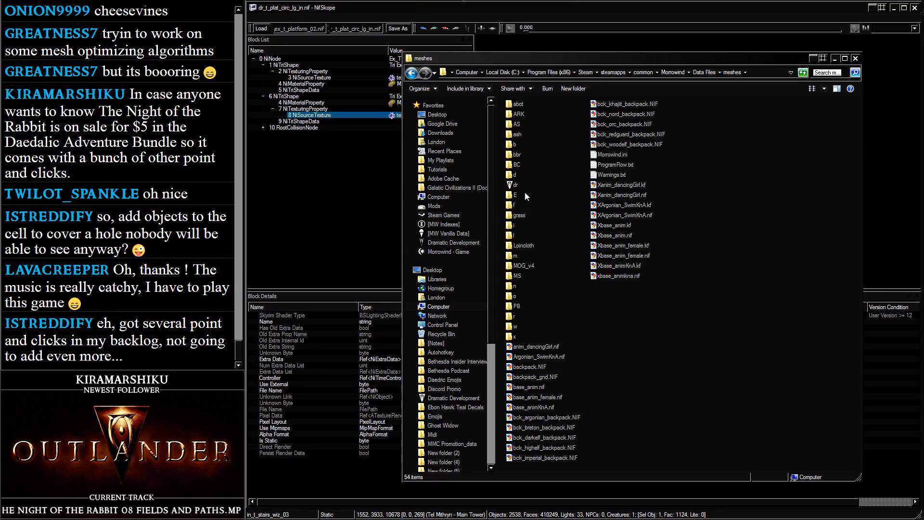
double_click(525, 191)
key("ctrl+v")
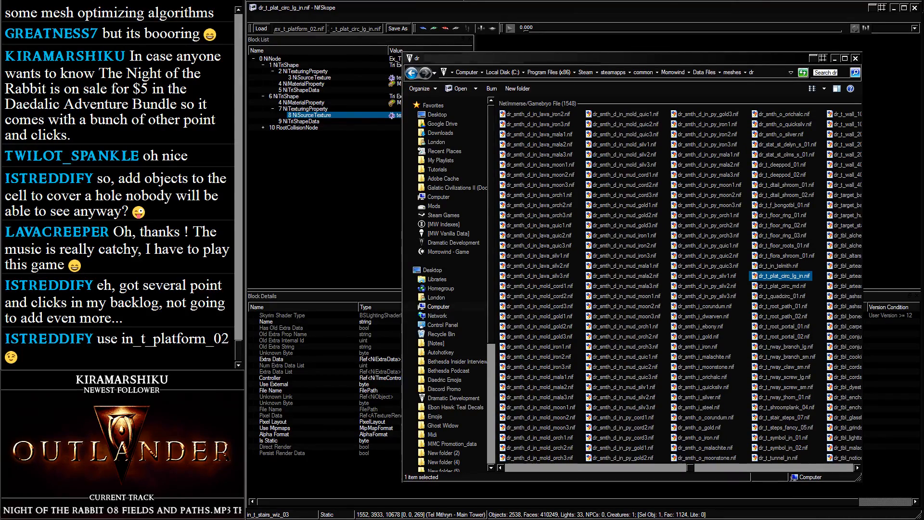
Switch to the Construction Set and create a static dr_t_plat_circ_lg_in that uses the dr_t_plat_circ_lg_in.nif model from the dr folder
key("alt+Tab")
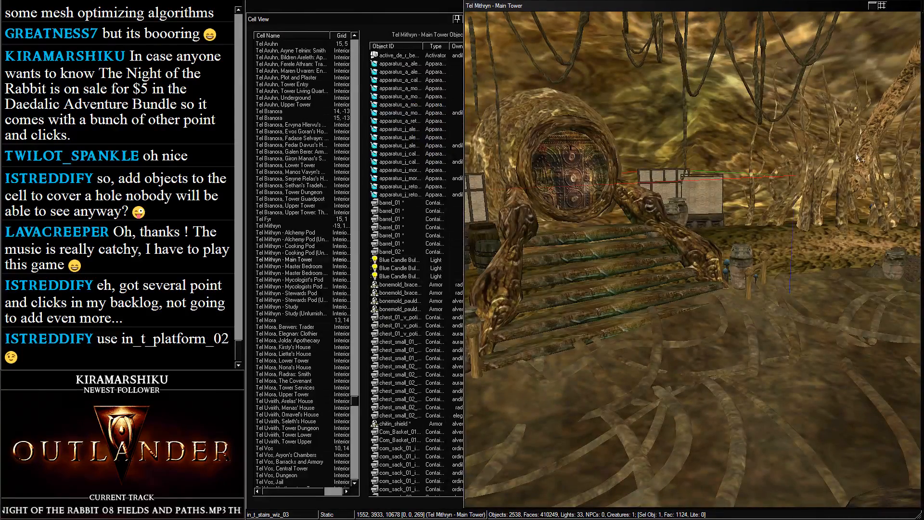
right_click(829, 108)
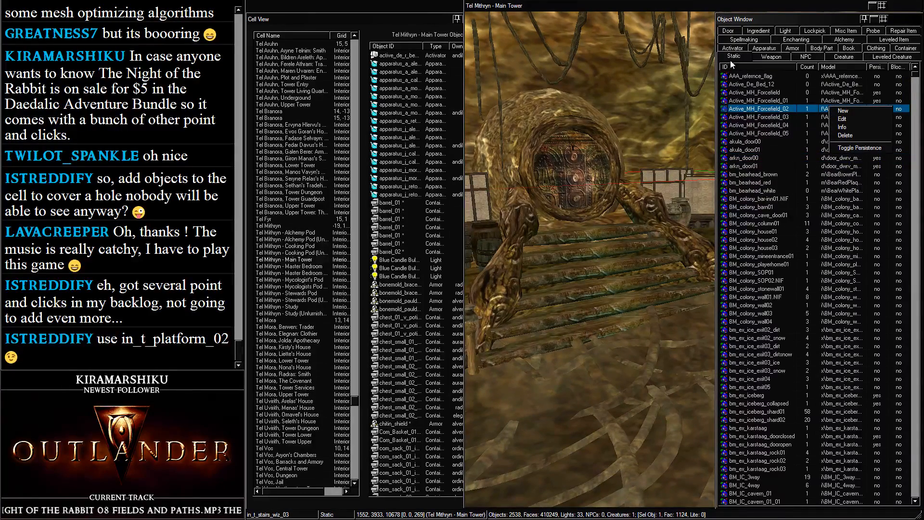
left_click(842, 118)
left_click(438, 249)
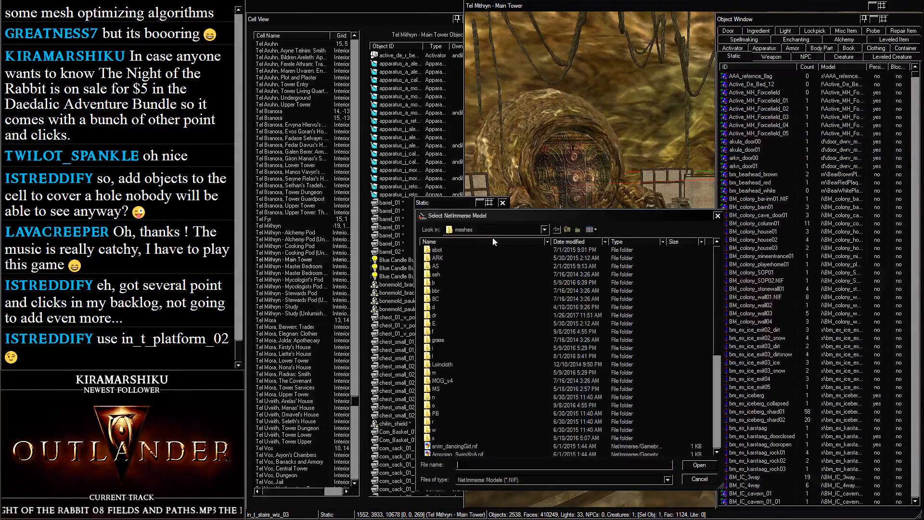
double_click(434, 316)
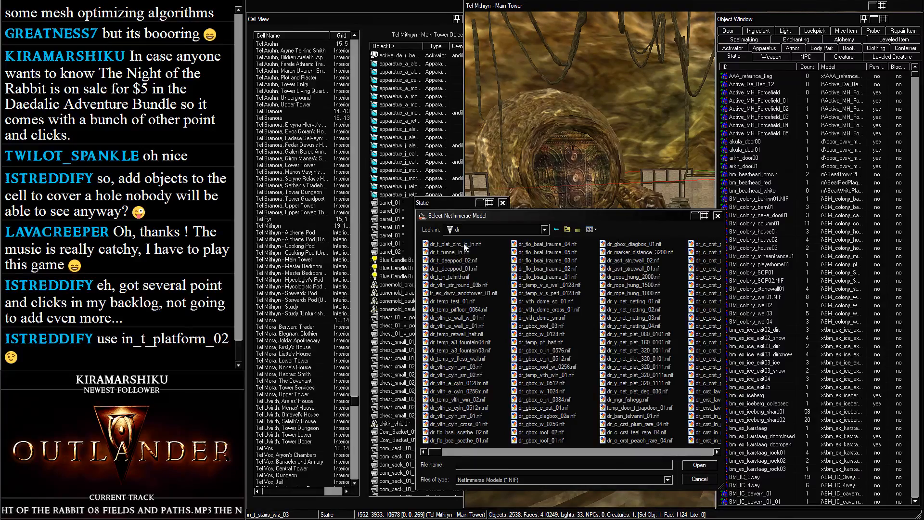
double_click(464, 244)
left_click(438, 266)
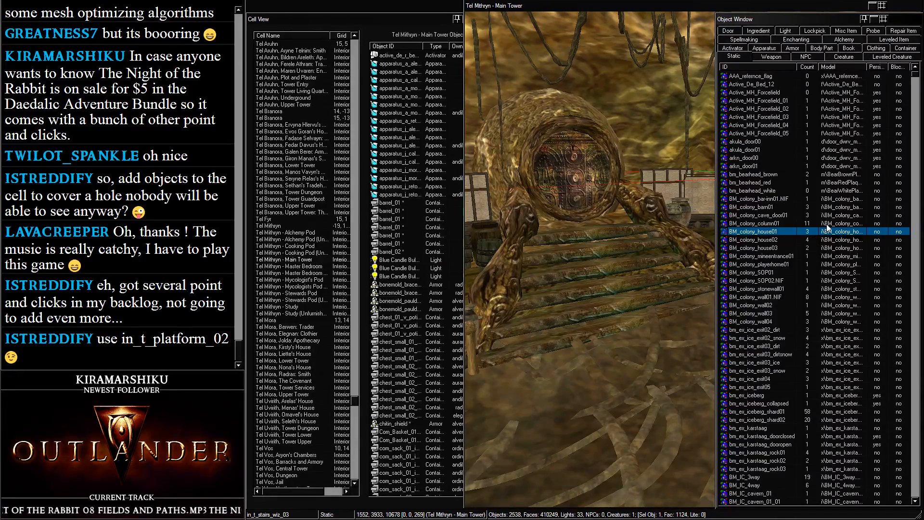
Add the dr_t_plat_circ_lg_in static to the Main Tower cell at the round door's stairs and drop it to the nearest surface
scroll(828, 227, "down", 15)
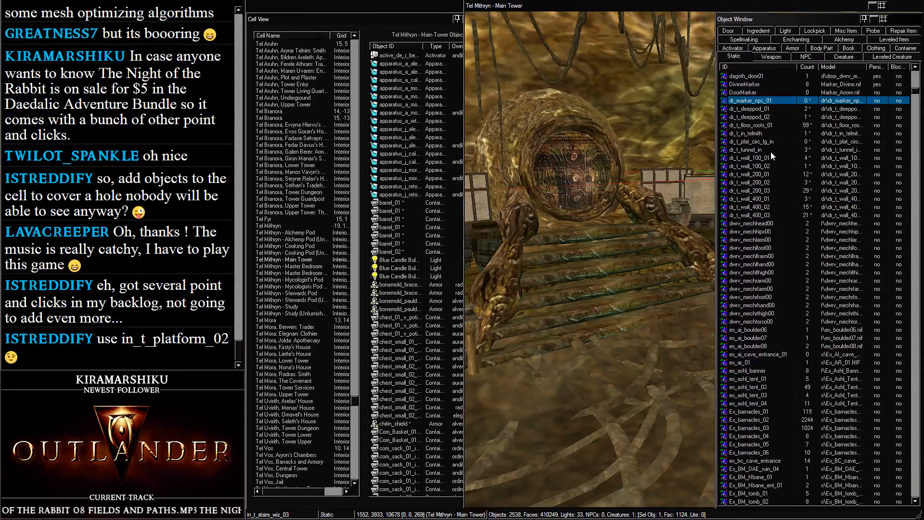
left_click_drag(751, 142, 619, 241)
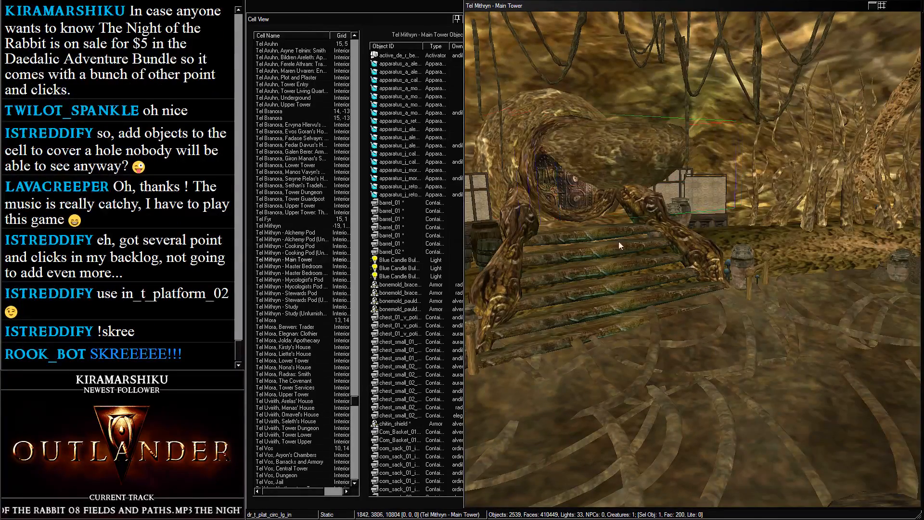
left_click_drag(629, 169, 640, 282)
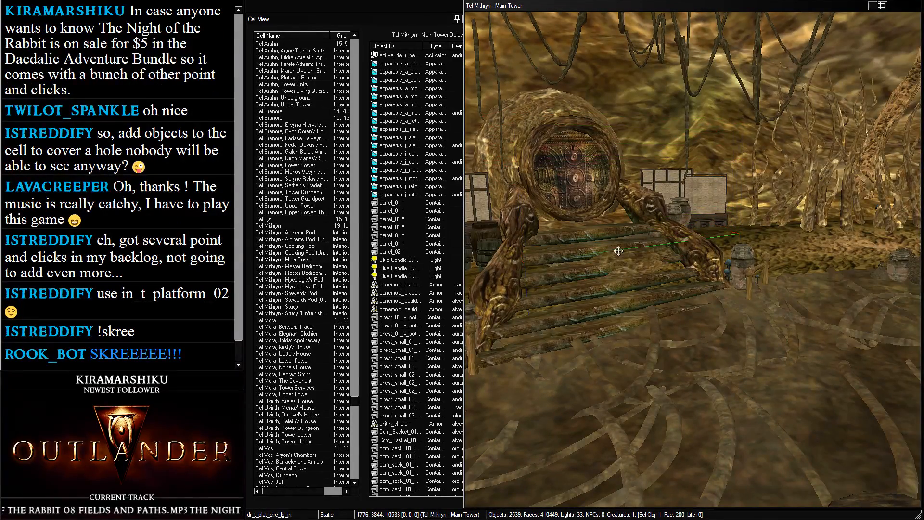
middle_click_drag(729, 246, 638, 273, "shift")
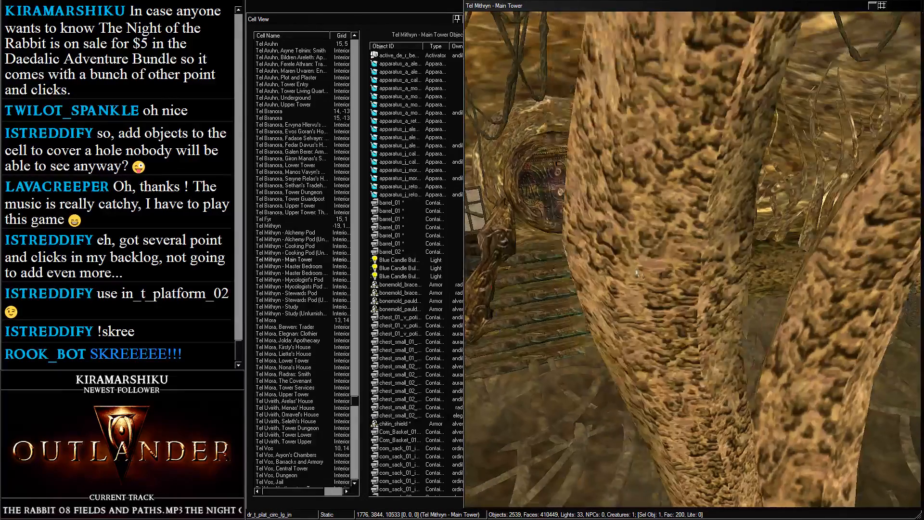
key("f")
middle_click_drag(631, 238, 640, 214, "shift")
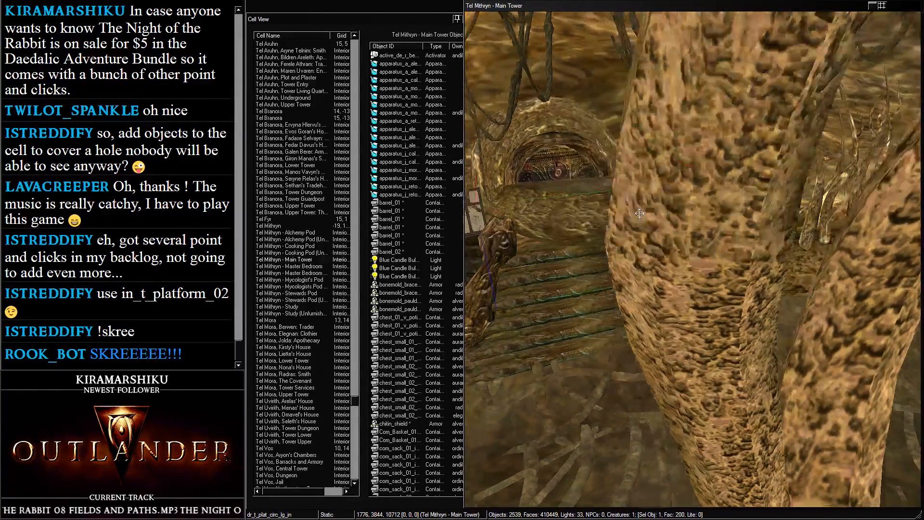
Move the circular platform out through the tower wall into the open space beyond the round door
left_click_drag(639, 213, 616, 366)
middle_click_drag(616, 366, 621, 250, "shift")
left_click_drag(621, 250, 630, 231)
middle_click_drag(630, 231, 624, 276, "shift")
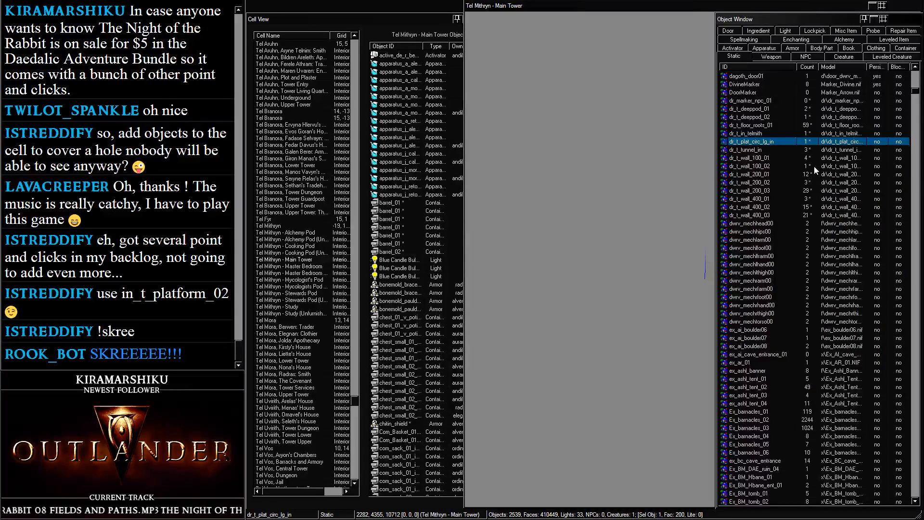
Find the in_t_platform_01 and in_t_platform_02 statics and add both to the Main Tower cell outside the shell
left_click(811, 166)
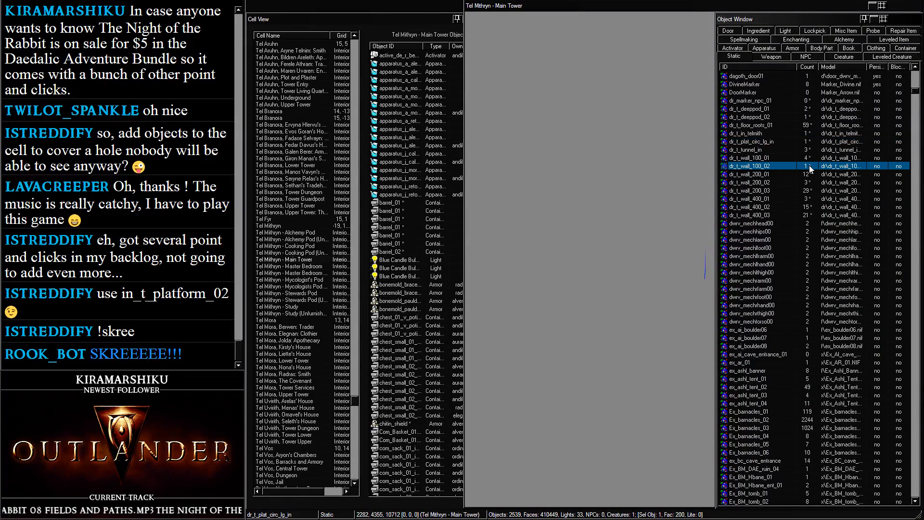
type("in_t_p")
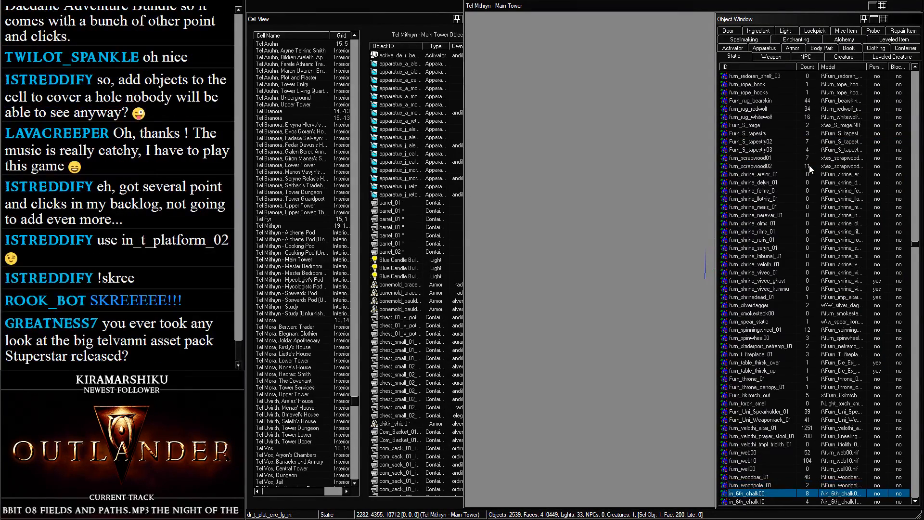
scroll(810, 166, "down", 4)
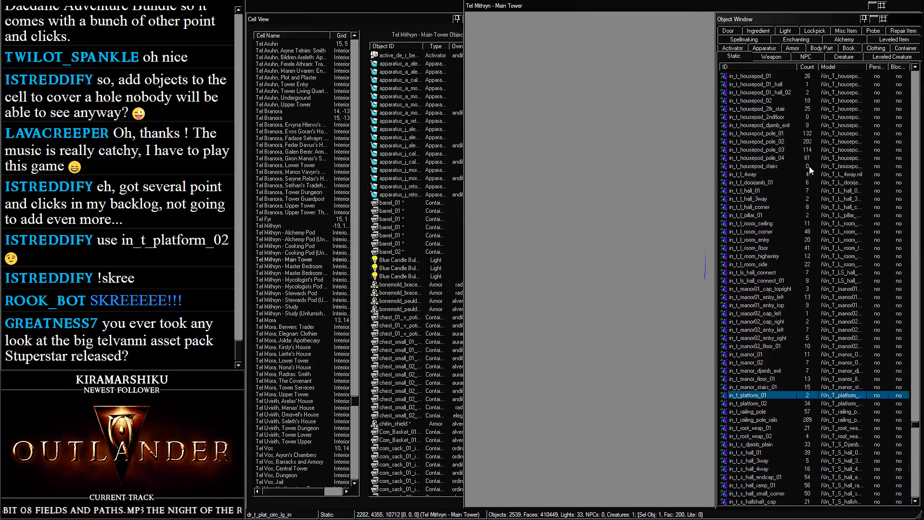
left_click(747, 404, "shift")
left_click_drag(747, 405, 758, 242)
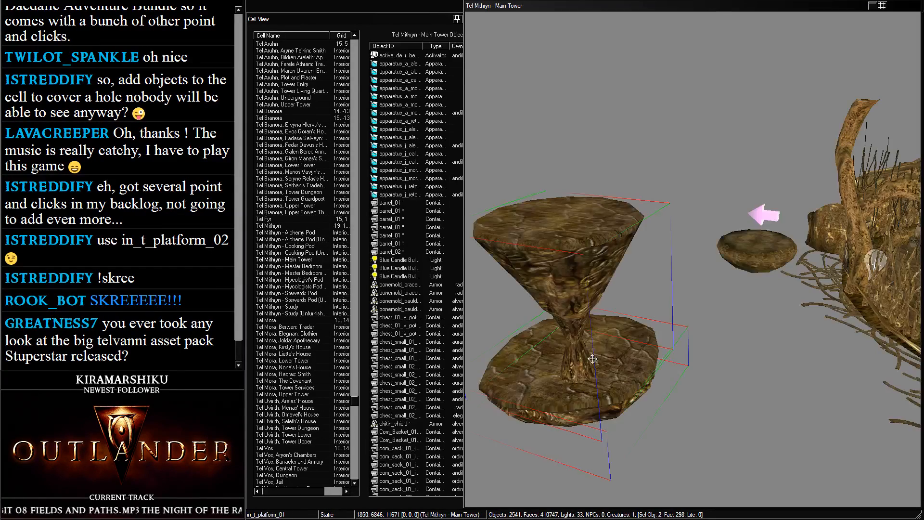
middle_click_drag(757, 241, 707, 201, "shift")
scroll(705, 202, "down", 4)
Move the two in_t_platform pieces beside the large circular platform outside the tower and compare their sizes and shapes
left_click_drag(533, 182, 588, 258)
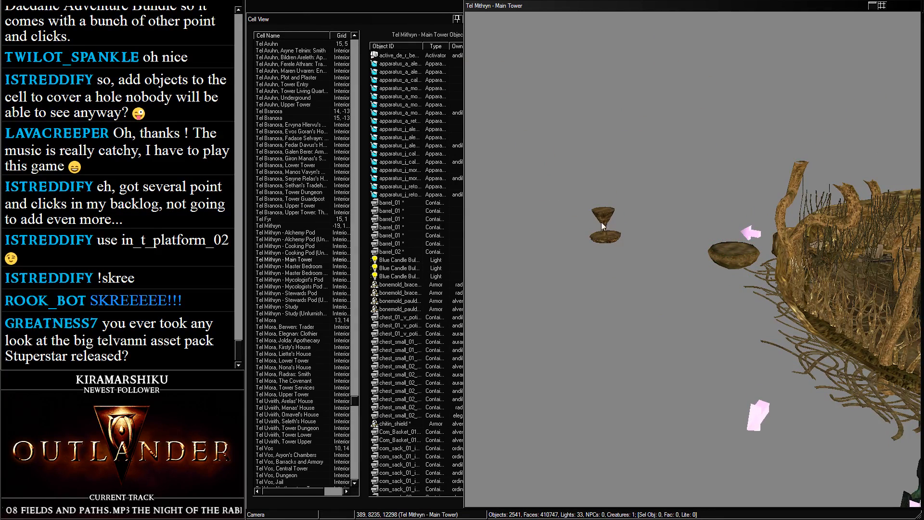
left_click_drag(605, 226, 726, 257)
left_click_drag(793, 13, 817, 15)
scroll(816, 163, "up", 6)
middle_click_drag(816, 163, 775, 286)
scroll(782, 294, "up", 1)
left_click_drag(783, 295, 313, 7)
scroll(676, 359, "up", 4)
middle_click_drag(678, 337, 698, 149, "shift")
middle_click_drag(664, 265, 576, 169)
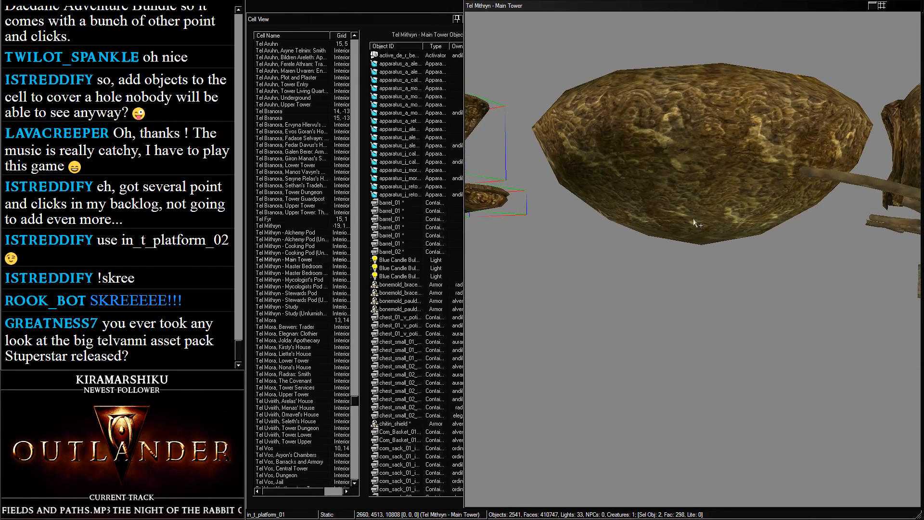
scroll(765, 192, "down", 5)
middle_click_drag(803, 208, 587, 235)
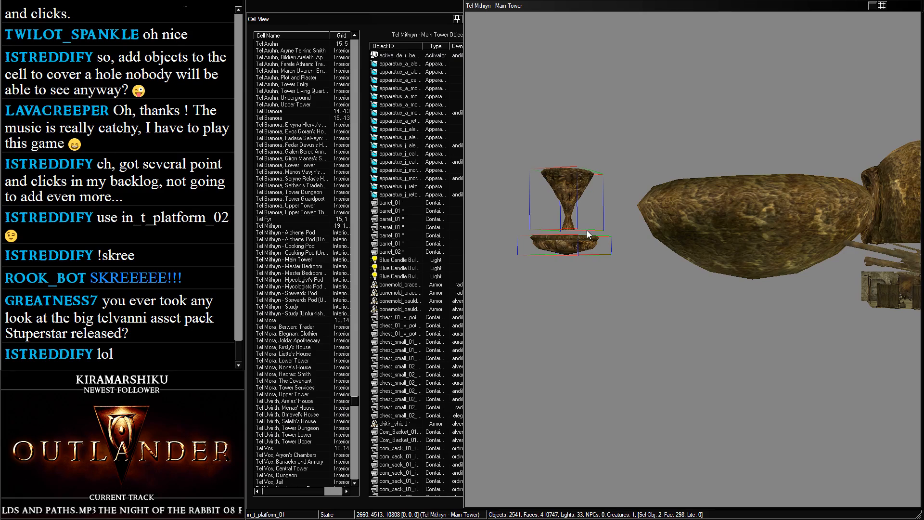
Move the dr_t_plat_circ_lg_in platform back into the tower and fit it as the landing between the stairs and round door
left_click(723, 209)
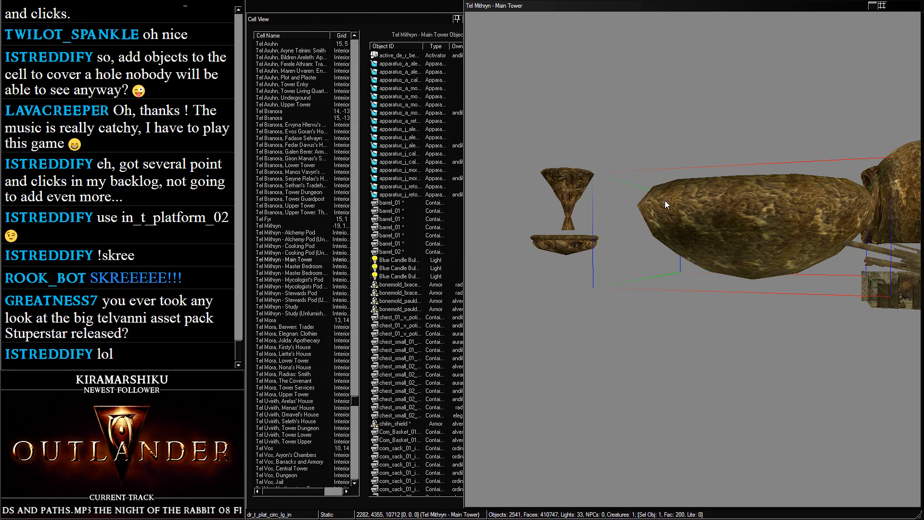
scroll(669, 202, "down", 3)
middle_click_drag(672, 207, 545, 250, "shift")
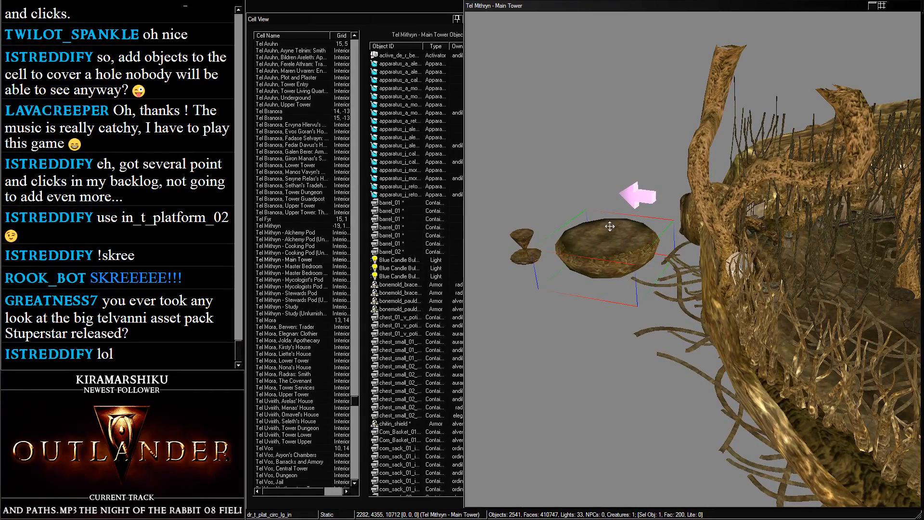
left_click_drag(608, 225, 782, 220)
middle_click_drag(838, 231, 741, 207)
scroll(851, 196, "down", 4)
left_click_drag(722, 192, 727, 14)
scroll(722, 29, "up", 3)
middle_click_drag(722, 29, 720, 159, "shift")
left_click_drag(720, 159, 665, 126)
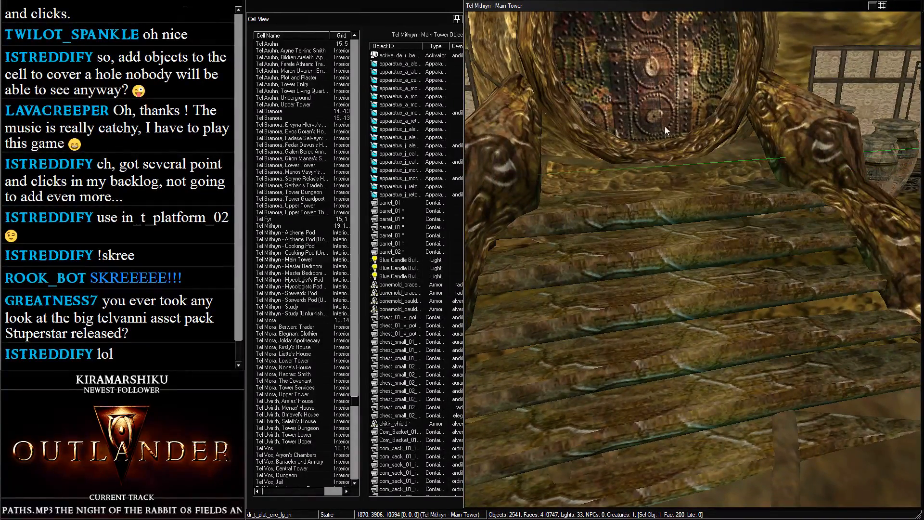
Duplicate the landing platform and move the copy across the tower to the stairs of the round door between the blue banners
middle_click_drag(663, 129, 655, 186, "shift")
scroll(587, 47, "down", 3)
scroll(647, 163, "down", 2)
key("ctrl+d")
left_click_drag(655, 192, 517, 513)
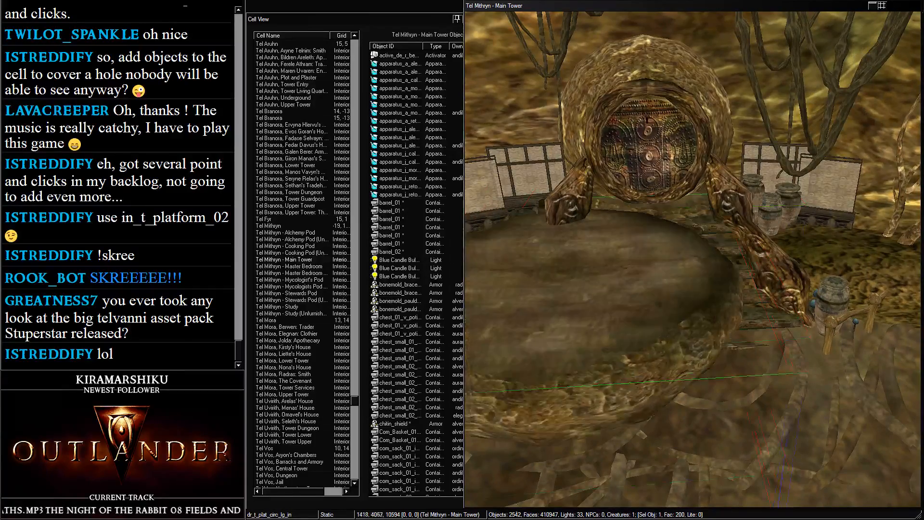
scroll(517, 513, "down", 5)
middle_click_drag(516, 513, 799, 161, "shift")
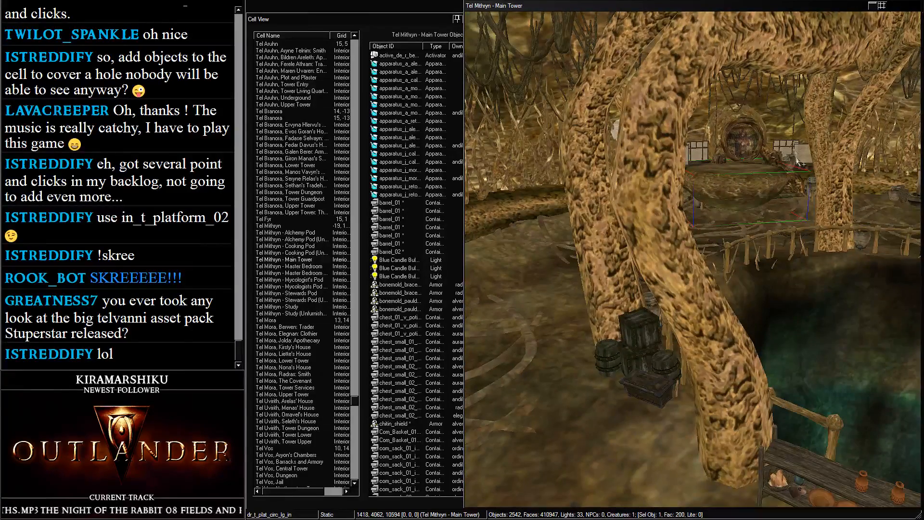
left_click_drag(797, 161, 748, 185)
middle_click_drag(749, 185, 733, 202, "shift")
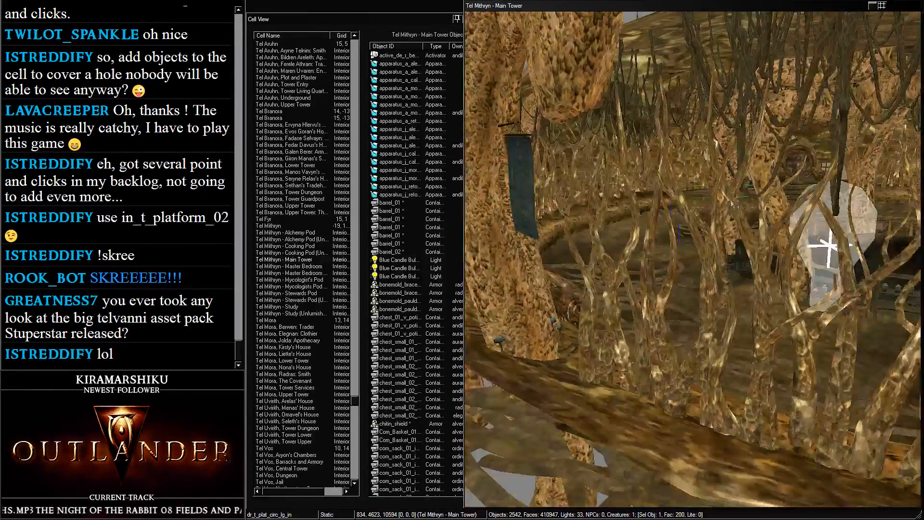
left_click_drag(698, 198, 670, 178)
middle_click_drag(670, 178, 664, 213, "shift")
scroll(699, 245, "up", 5)
left_click_drag(664, 213, 539, 92)
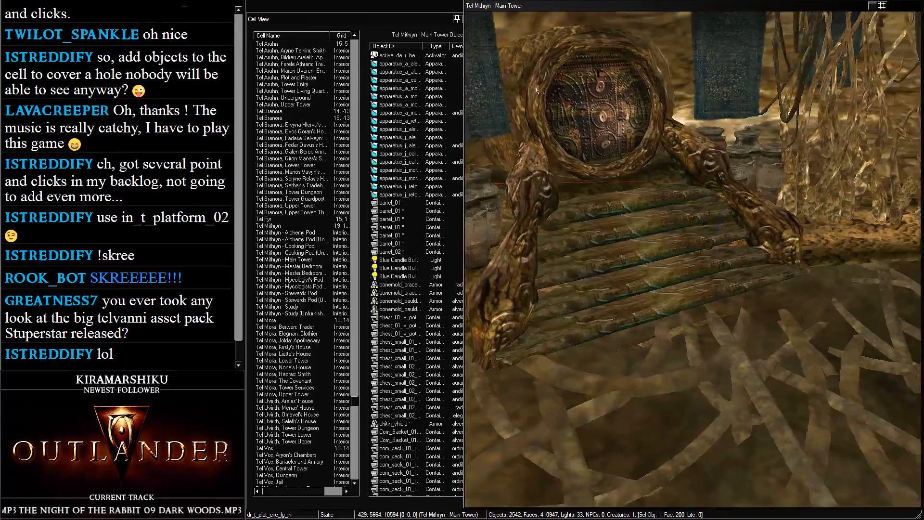
Align the copied platform with the landing at the banner-flanked door and rotate it to 79 degrees about Z
middle_click_drag(539, 91, 592, 121)
scroll(681, 189, "up", 2)
left_click_drag(683, 189, 688, 188)
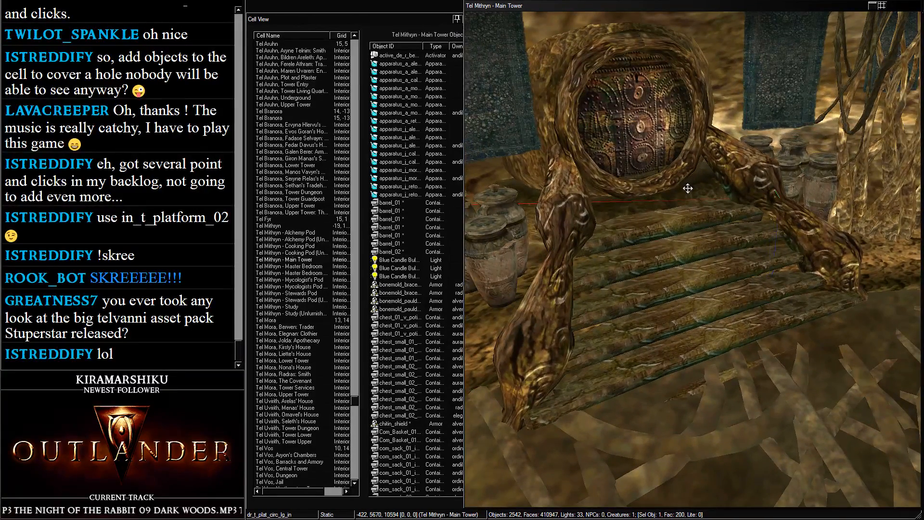
middle_click_drag(688, 188, 626, 200, "shift")
right_click_drag(626, 200, 668, 199)
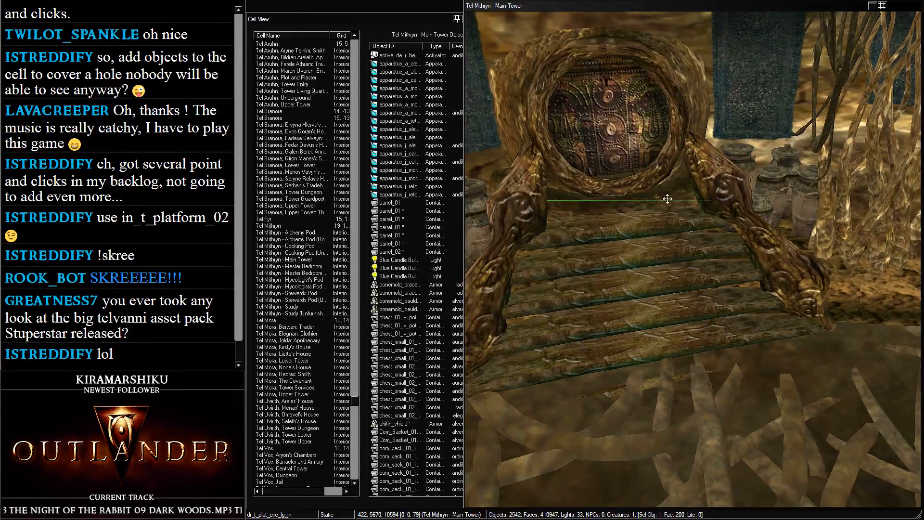
Duplicate the rotated platform and move the copy across the tower towards the round door flanked by large mushrooms
key("ctrl+d")
left_click_drag(663, 201, 666, 289)
scroll(667, 289, "down", 4)
middle_click_drag(666, 288, 657, 43, "shift")
left_click_drag(712, 192, 674, 270)
middle_click_drag(674, 269, 755, 180, "shift")
left_click_drag(799, 185, 602, 199)
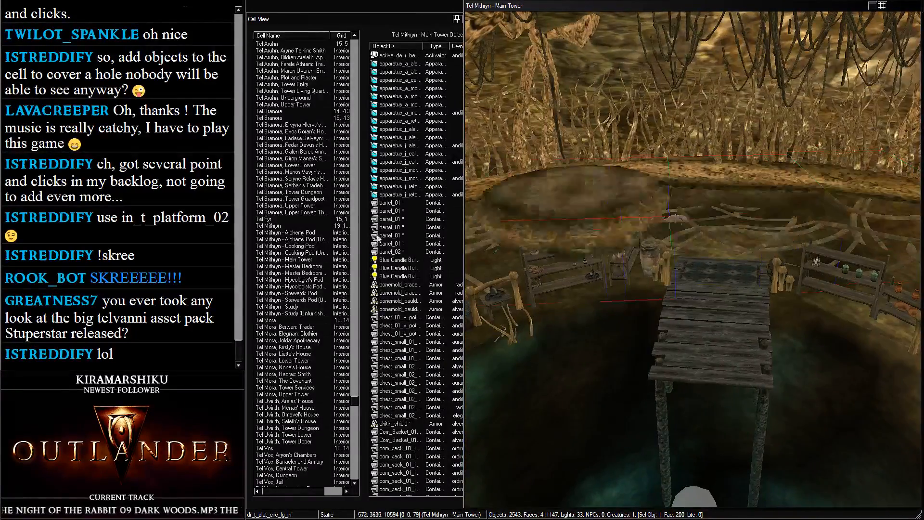
middle_click_drag(602, 200, 688, 322, "shift")
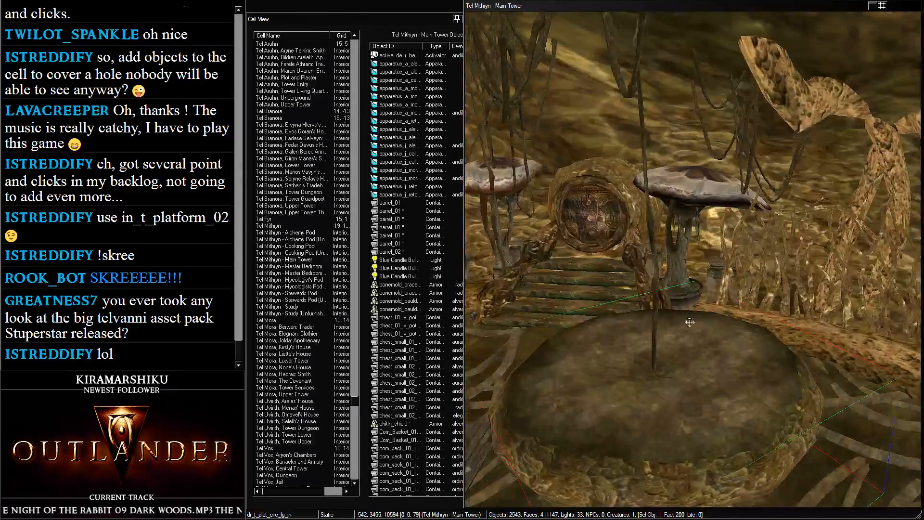
Fit the new platform copy as the landing at the top of the stairs of the mushroom-flanked round door
left_click_drag(688, 322, 486, 41)
middle_click_drag(486, 41, 625, 171, "shift")
scroll(601, 168, "up", 4)
left_click_drag(573, 169, 550, 69)
middle_click_drag(550, 70, 689, 228, "shift")
scroll(689, 228, "up", 3)
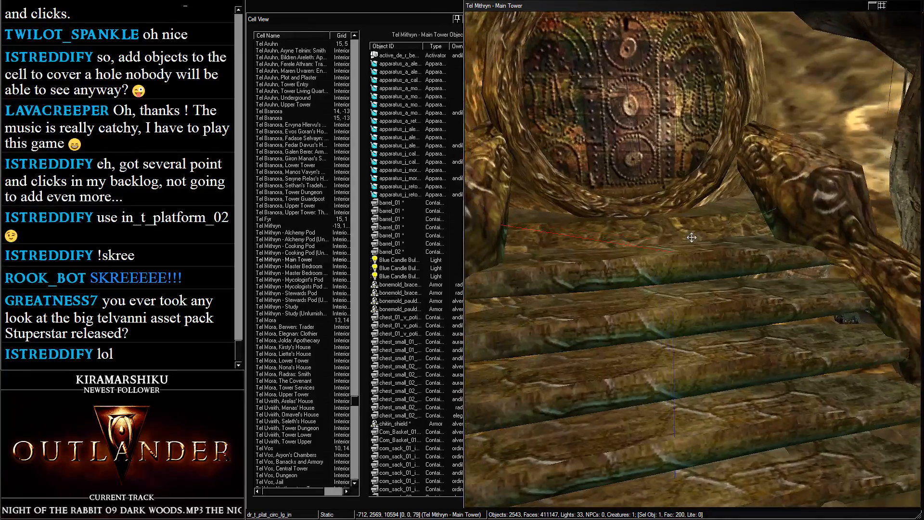
left_click_drag(689, 229, 680, 223)
middle_click_drag(681, 223, 632, 208, "shift")
Check the tower from outside and nudge the platform slightly at the mushroom-flanked door's landing
scroll(736, 126, "down", 8)
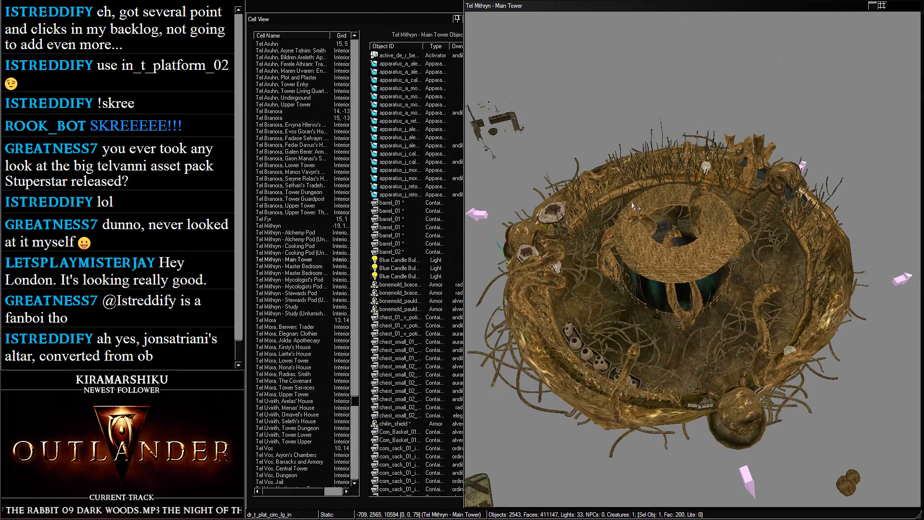
scroll(666, 212, "down", 5)
middle_click_drag(680, 204, 700, 225, "shift")
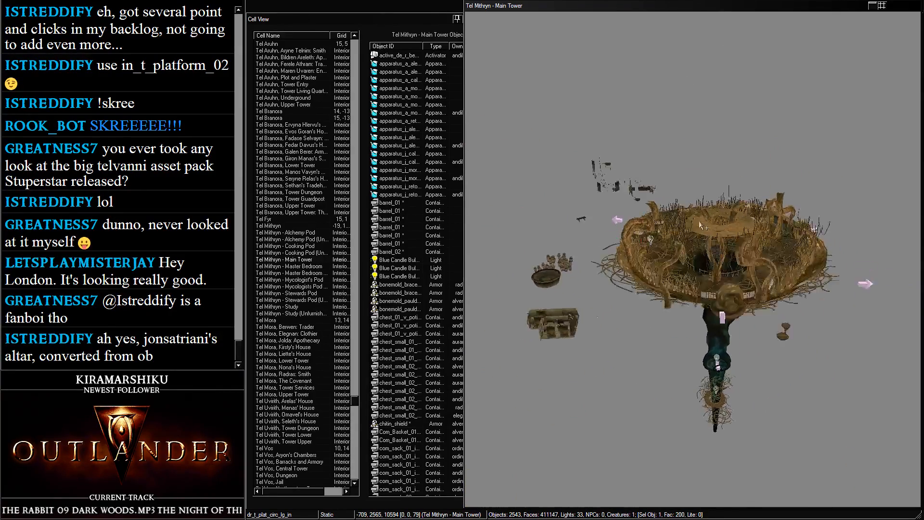
scroll(700, 224, "up", 10)
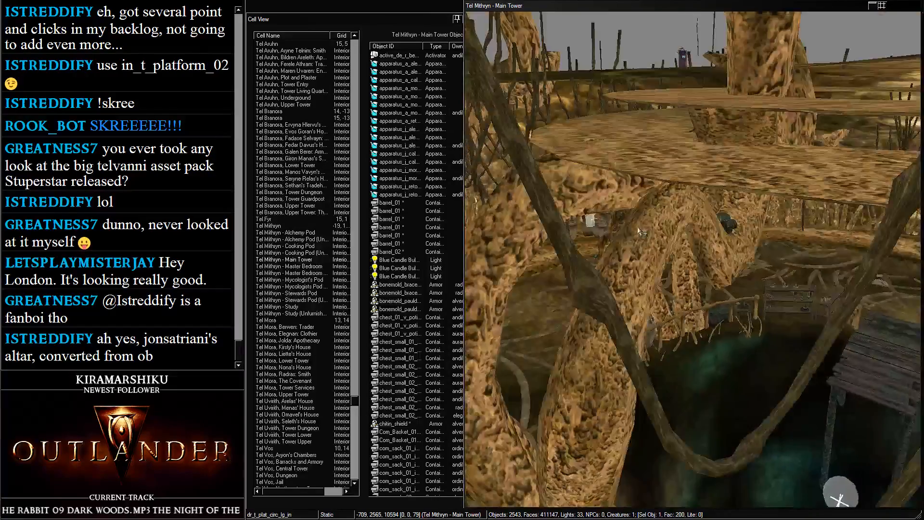
scroll(640, 232, "up", 10)
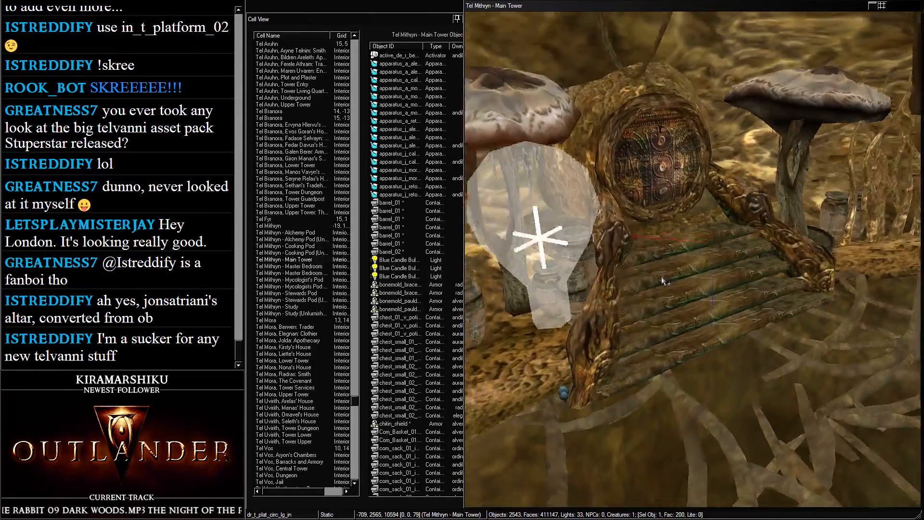
scroll(660, 251, "up", 5)
scroll(655, 223, "down", 5)
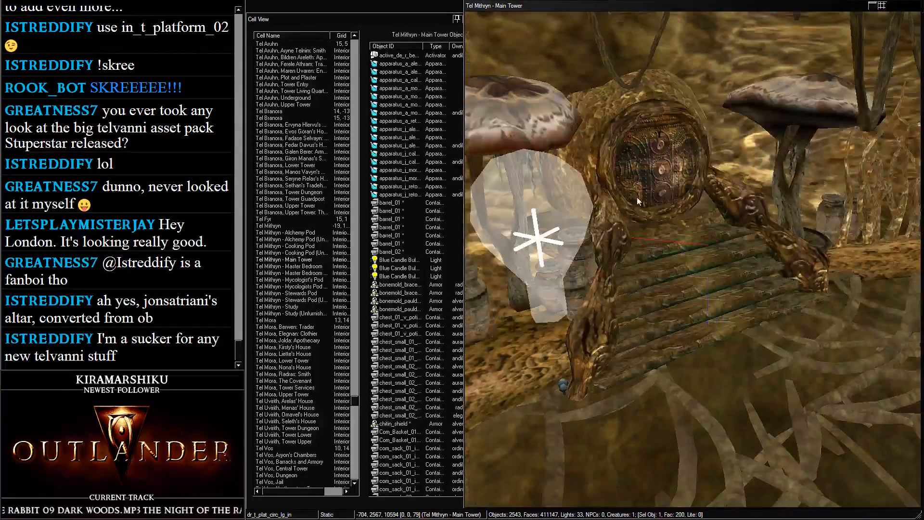
scroll(637, 198, "down", 10)
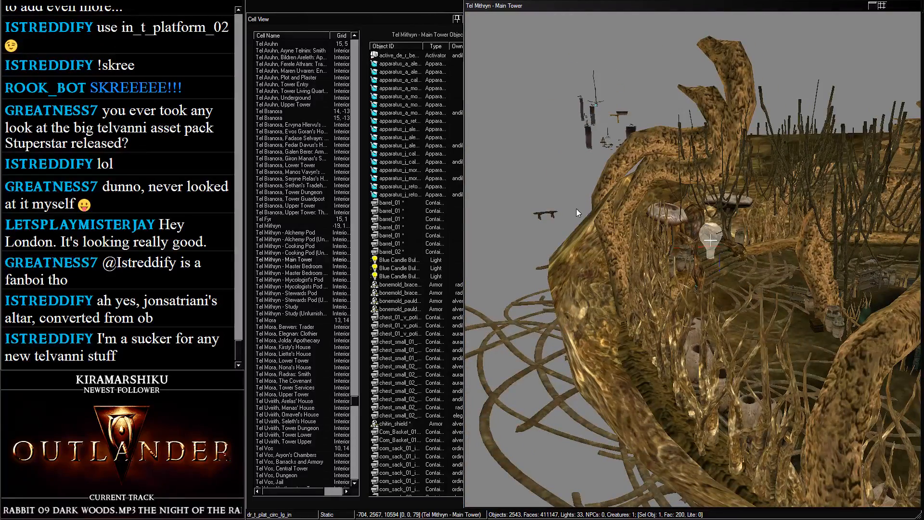
Move the door marker outside the mushroom-flanked round door in close to its doorway pod
mouse_move(524, 139)
middle_mouse_down("shift")
mouse_move(515, 157)
mouse_move(625, 198)
mouse_move(602, 187)
middle_mouse_up("shift")
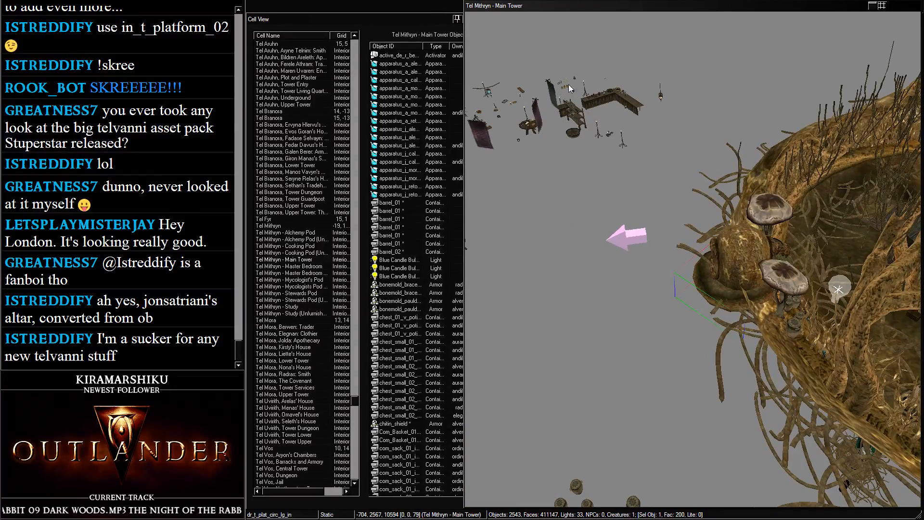
left_click(634, 293)
left_click_drag(637, 240, 676, 282)
middle_click_drag(676, 282, 626, 259, "shift")
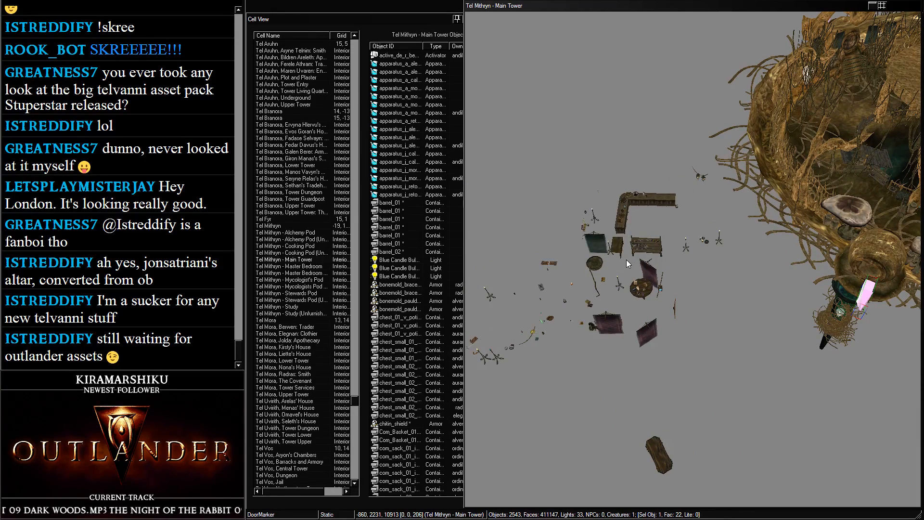
middle_click_drag(599, 187, 478, 253, "shift")
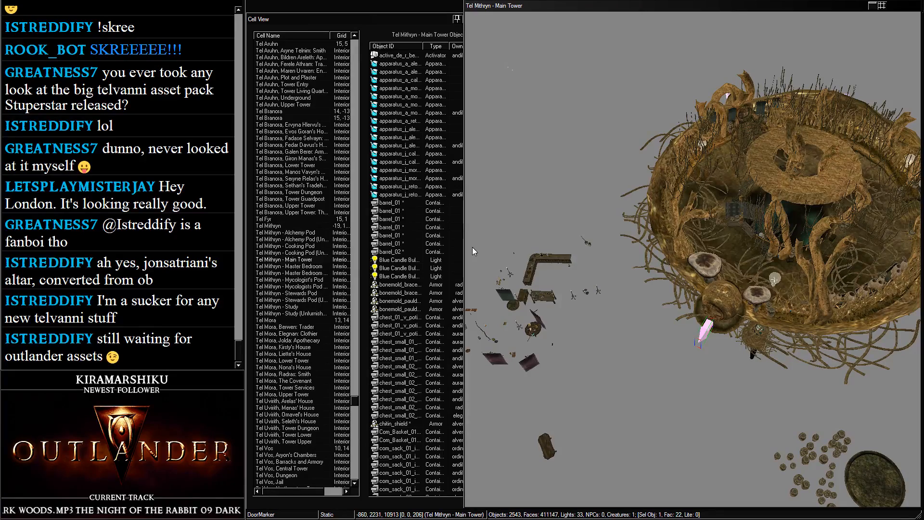
middle_click_drag(490, 243, 469, 269, "shift")
middle_click_drag(708, 345, 579, 247, "shift")
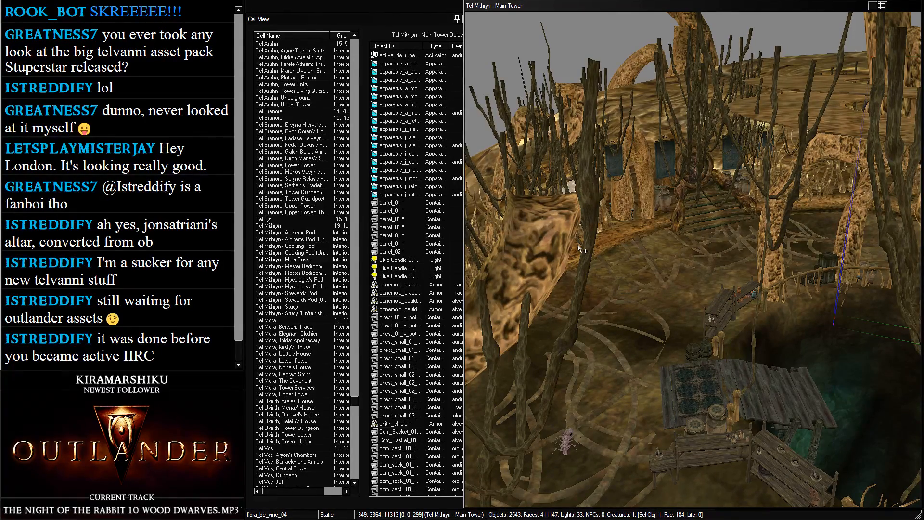
Duplicate the dr_t_plat_circ_lg_in platform at the mushroom-flanked door and move the copy into the tower
middle_click_drag(578, 248, 641, 226)
scroll(674, 241, "up", 5)
middle_click_drag(712, 260, 656, 280)
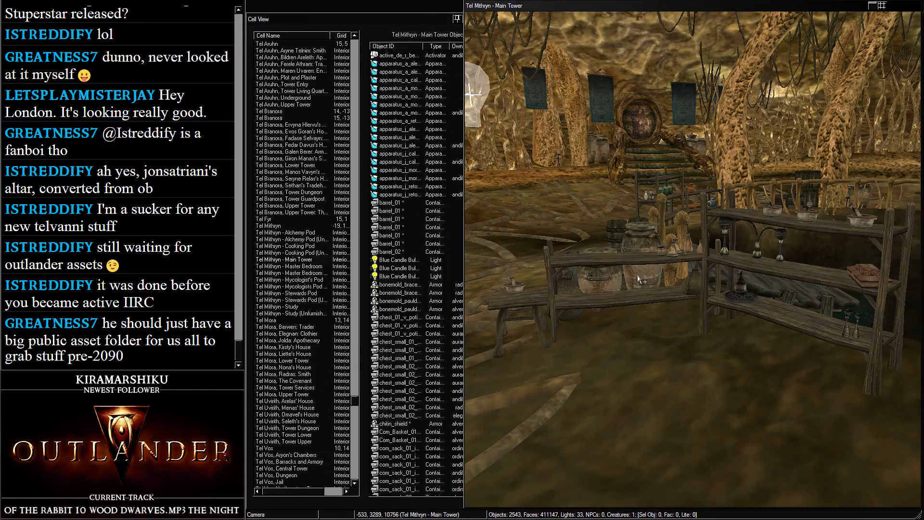
scroll(677, 250, "down", 2)
middle_click_drag(677, 251, 593, 254, "shift")
left_click(774, 362)
scroll(593, 257, "down", 5)
key("a")
scroll(715, 140, "down", 2)
middle_click_drag(714, 140, 668, 164, "shift")
scroll(668, 164, "up", 3)
left_click(827, 298)
left_click(837, 305)
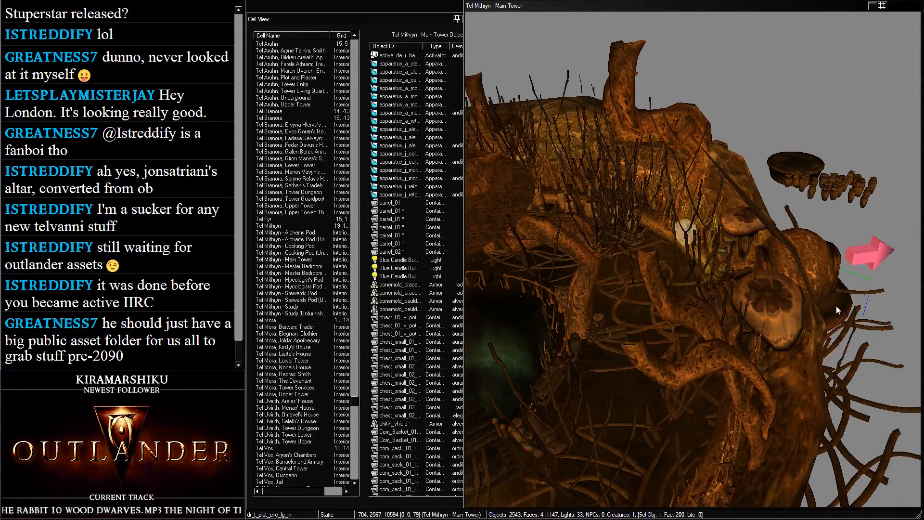
key("ctrl+d")
left_click_drag(836, 311, 510, 328)
Raise the platform copy into the opening in the tower's ceiling, around X 177, Y 4030
middle_click_drag(510, 327, 739, 255)
scroll(732, 345, "up", 3)
key("a")
left_click_drag(673, 298, 633, 5)
middle_click_drag(633, 5, 691, 104, "shift")
scroll(691, 104, "up", 2)
left_click_drag(664, 135, 599, 71)
middle_click_drag(600, 71, 647, 124, "shift")
mouse_move(646, 124)
left_mouse_down()
mouse_move(651, 109)
mouse_move(645, 133)
left_mouse_up()
middle_click_drag(646, 134, 632, 154, "shift")
left_click_drag(632, 154, 629, 241)
key("a")
Duplicate the ceiling platform twice more and stack the copies below it, the lowest at about Z 11239
key("ctrl+d")
middle_click_drag(629, 241, 593, 192, "shift")
key("ctrl+d")
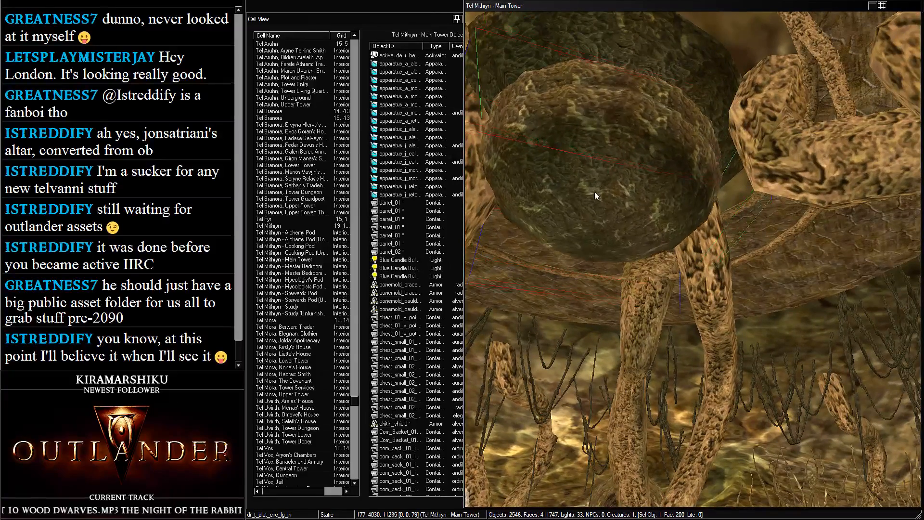
left_click_drag(594, 194, 599, 286)
middle_click_drag(598, 286, 602, 222, "shift")
left_click_drag(602, 221, 603, 175)
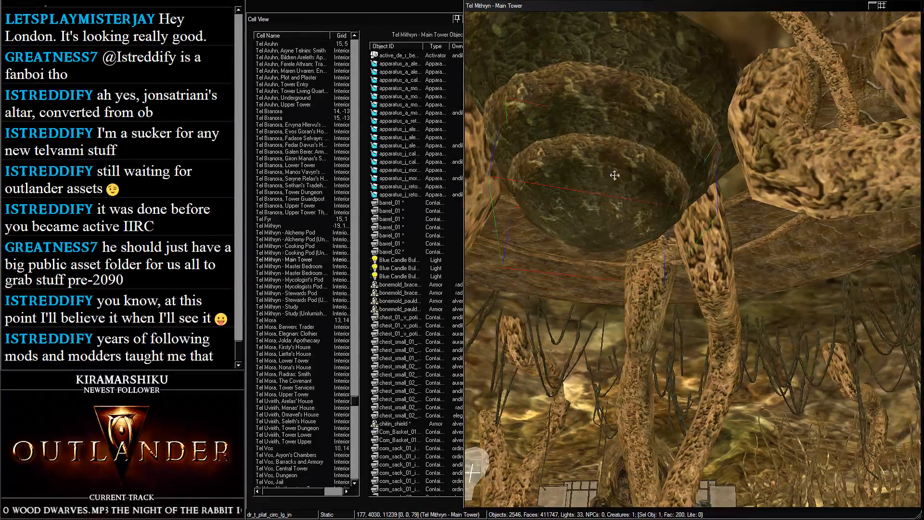
Examine the stacked ceiling platforms from the tower floor and from farther back
scroll(720, 167, "down", 3)
key("a")
middle_click_drag(718, 165, 661, 260, "shift")
scroll(661, 262, "up", 2)
scroll(660, 261, "up", 4)
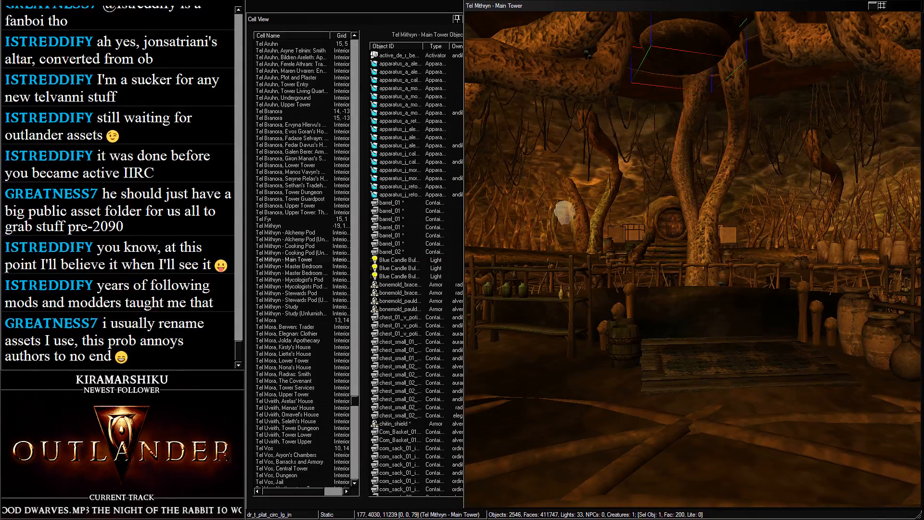
scroll(630, 68, "up", 3)
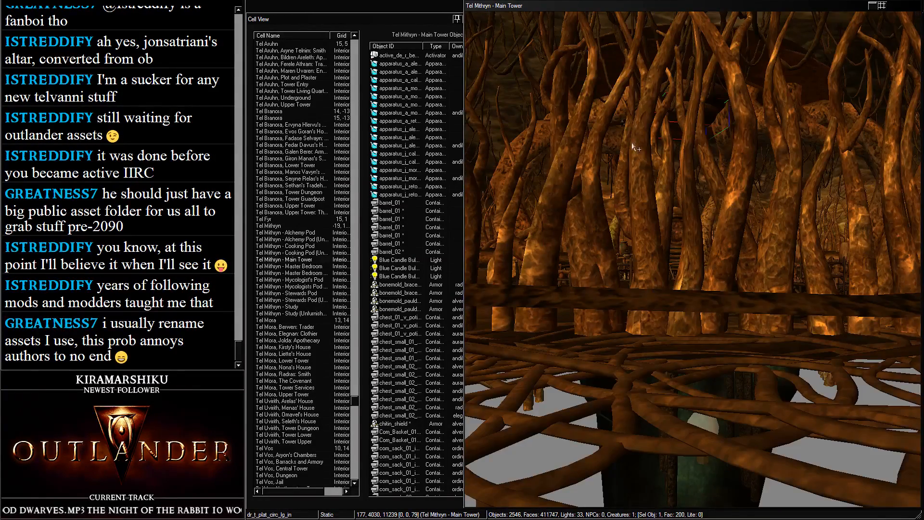
scroll(631, 142, "down", 3)
left_click(558, 291)
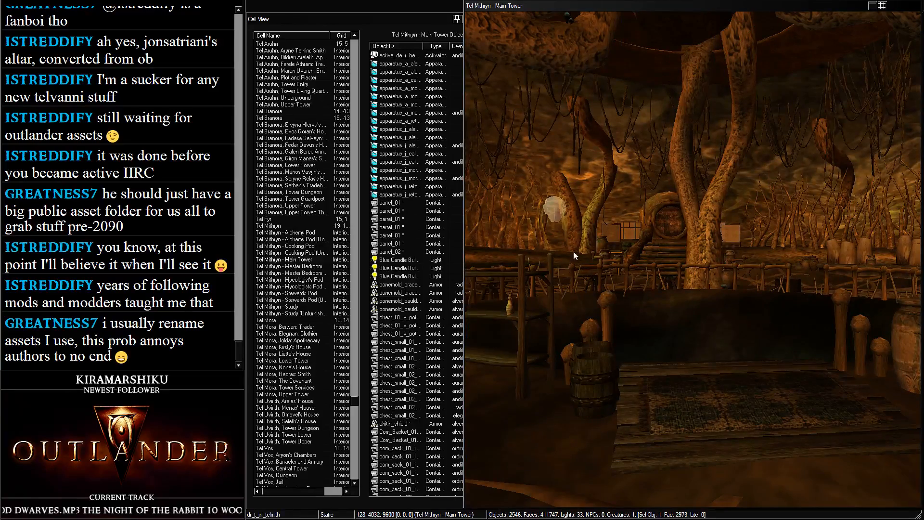
Rotate the stacked ceiling platforms individually so their textures differ, turning the top one to about 66 degrees
middle_click_drag(575, 255, 599, 330)
middle_click_drag(642, 147, 649, 184)
left_click(703, 138)
middle_click_drag(706, 140, 662, 220)
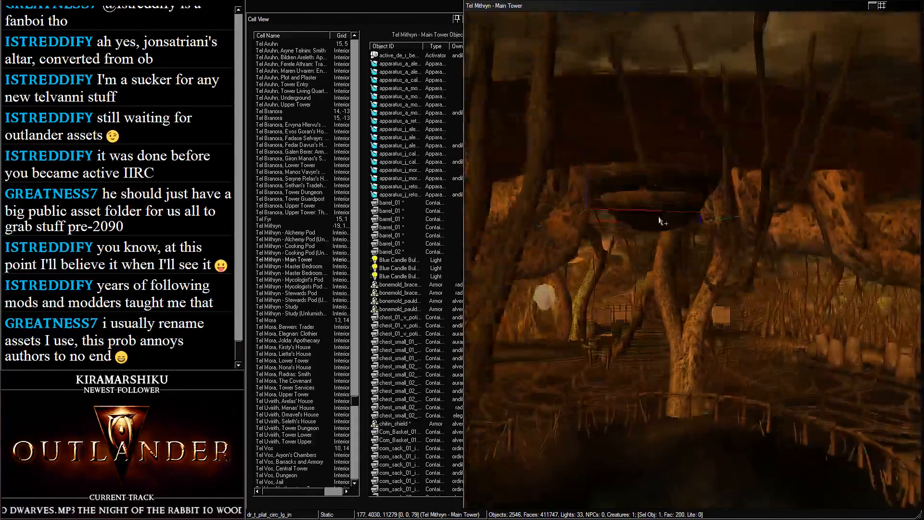
scroll(662, 220, "up", 2)
key("a")
right_click_drag(715, 201, 718, 201)
left_click(653, 199)
right_click_drag(653, 199, 710, 196)
scroll(627, 140, "up", 1)
left_click(640, 82)
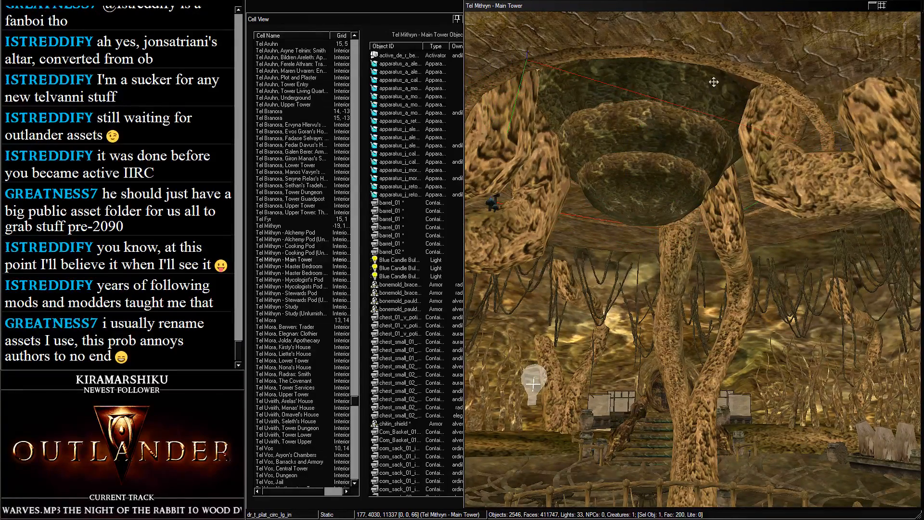
right_click_drag(712, 81, 666, 87)
scroll(666, 87, "down", 1)
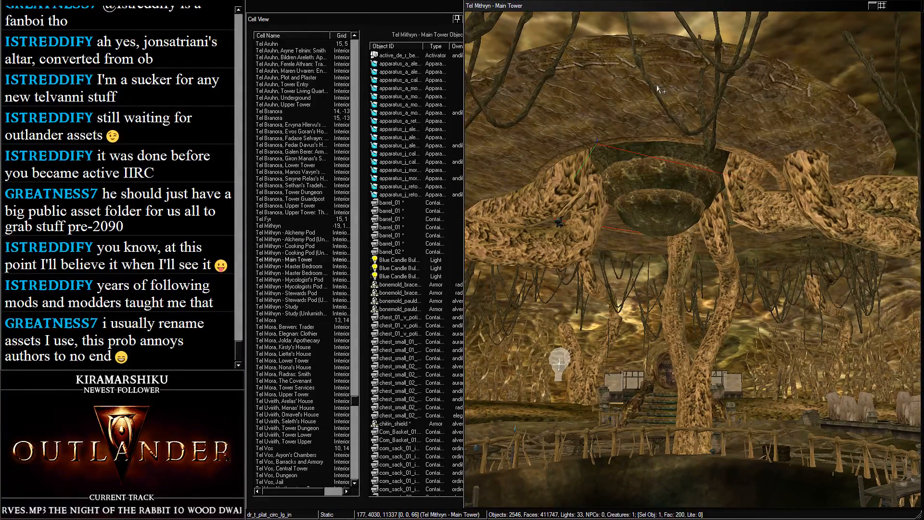
Cut the two tapestries from the wall behind the table in the furnished pod room
scroll(657, 84, "down", 5)
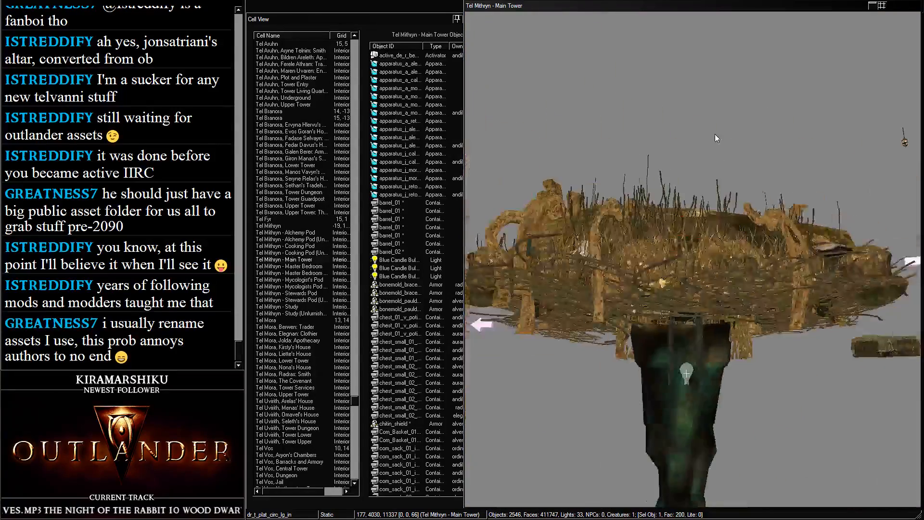
middle_click_drag(714, 134, 774, 290, "shift")
scroll(774, 289, "up", 8)
middle_click_drag(619, 168, 667, 276)
left_click(648, 209)
scroll(591, 233, "up", 6)
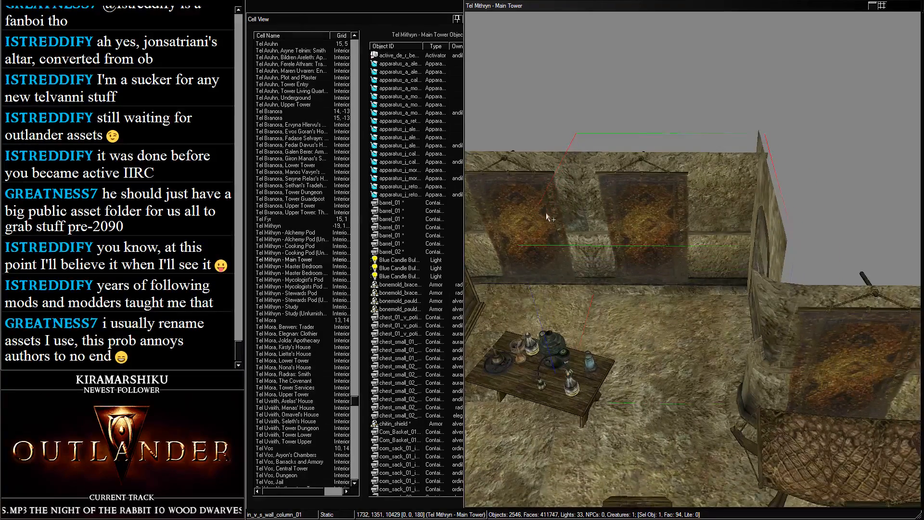
left_click(639, 205, "ctrl")
key("Delete")
left_click(710, 227)
Paste the two furn_de_tapestry_04 pieces at the round door flanked by paper screens
scroll(709, 227, "down", 8)
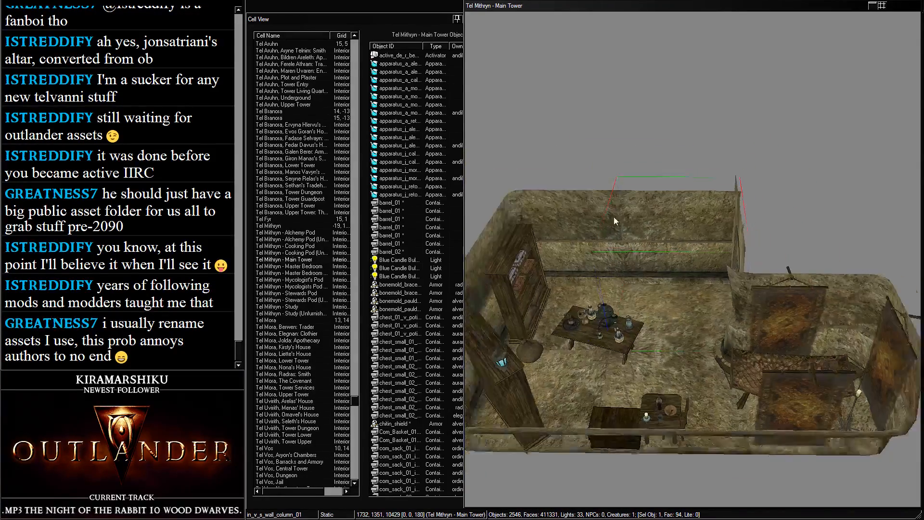
middle_click_drag(613, 217, 882, 180)
scroll(621, 270, "up", 8)
left_click(620, 369)
middle_click_drag(620, 368, 768, 222, "shift")
left_click(573, 298)
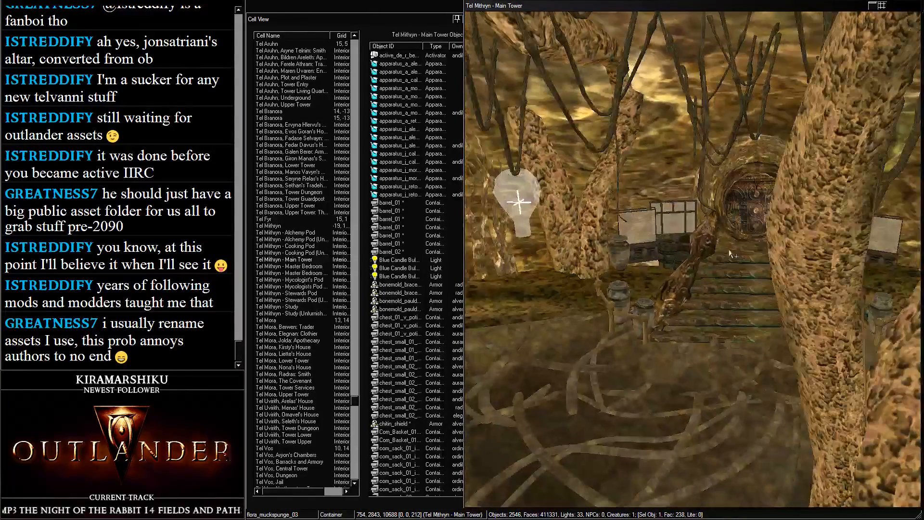
scroll(768, 222, "up", 5)
left_click(761, 190)
middle_click_drag(761, 190, 692, 141)
scroll(692, 142, "up", 3)
key("ctrl+v")
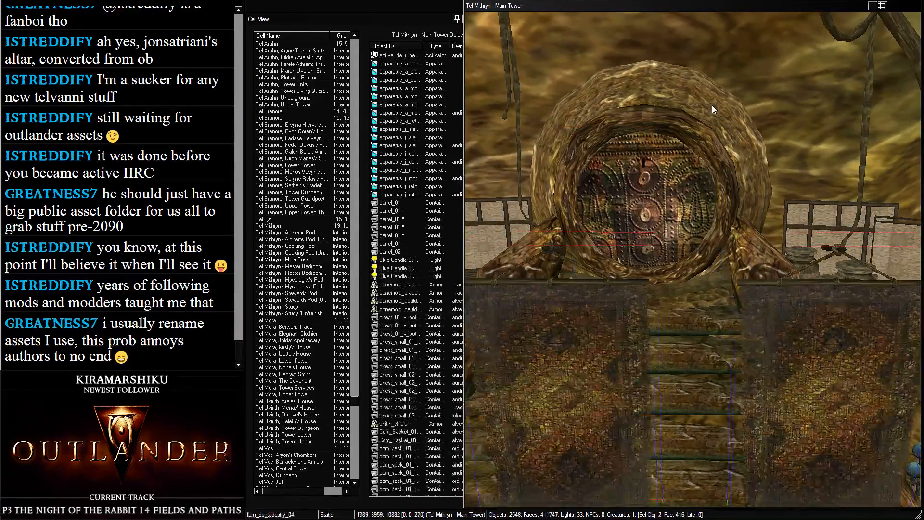
Move the pair of tapestries above the paper screens beside the round door and rotate them to about 265 degrees
scroll(712, 106, "down", 3)
left_click_drag(631, 403, 607, 279)
scroll(607, 279, "down", 3)
middle_click_drag(607, 279, 756, 249, "shift")
left_click_drag(756, 249, 606, 175)
scroll(607, 174, "up", 2)
middle_click_drag(605, 170, 566, 189)
right_click_drag(689, 232, 674, 226)
left_click_drag(674, 226, 659, 219)
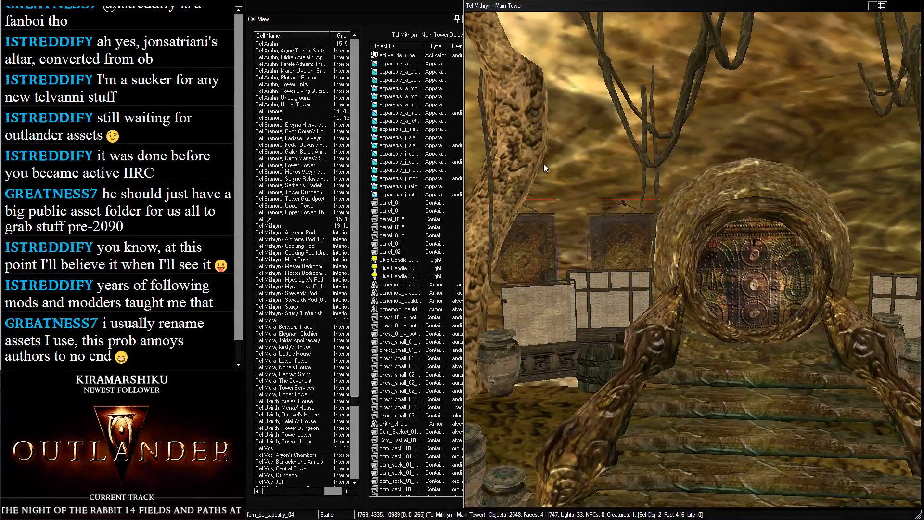
Align the tapestries with the screens and move one across to the other side of the round door
right_click_drag(660, 219, 646, 227)
left_click_drag(646, 227, 608, 236)
middle_click_drag(558, 208, 628, 186)
scroll(572, 257, "up", 3)
middle_click_drag(571, 257, 563, 255)
left_click(644, 153)
left_click_drag(692, 181, 641, 169)
left_click_drag(566, 187, 707, 238)
middle_click_drag(707, 239, 630, 217, "shift")
right_click_drag(612, 226, 574, 240)
left_click_drag(573, 239, 746, 202)
middle_click_drag(746, 203, 842, 137, "shift")
left_click_drag(594, 207, 894, 95)
Fine-tune the tapestries above the screens on both sides of the round door and check them from a distance
middle_click_drag(865, 94, 751, 237, "shift")
left_click_drag(776, 244, 743, 269)
middle_click_drag(743, 269, 611, 204, "shift")
left_click_drag(611, 204, 569, 195)
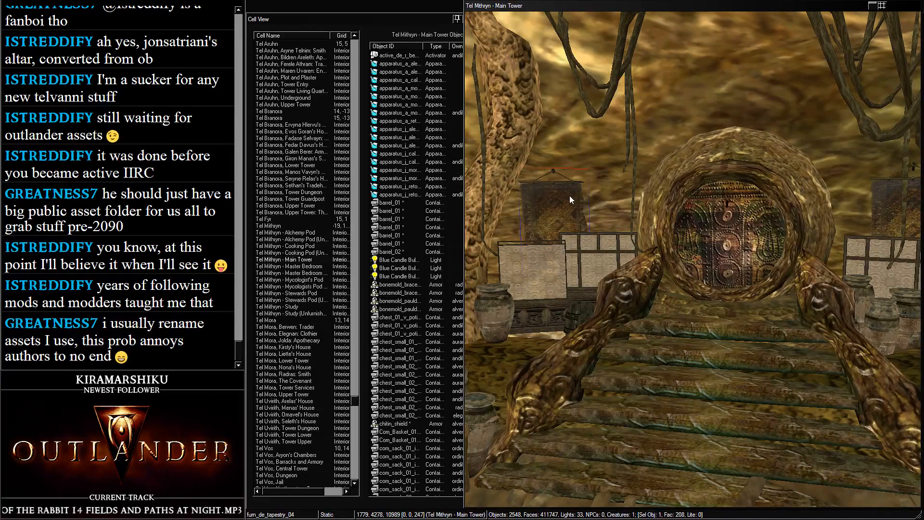
middle_click_drag(570, 199, 486, 200, "shift")
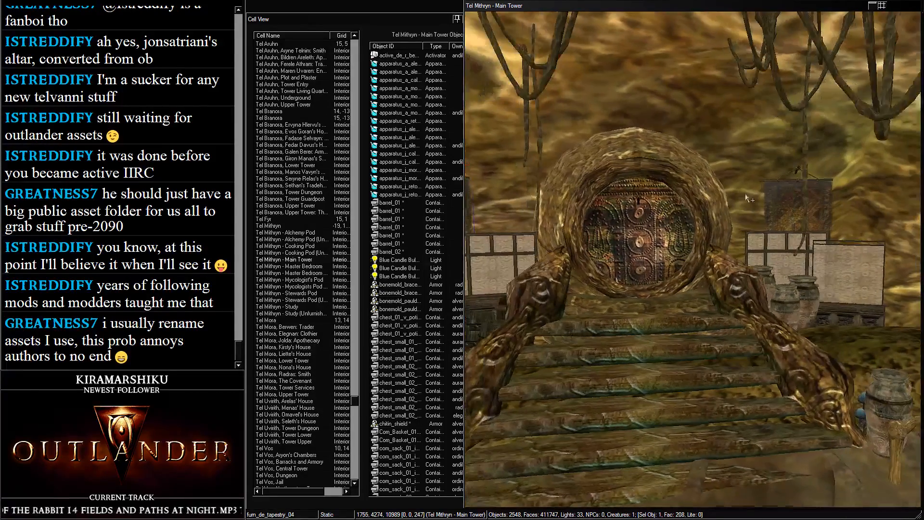
left_click(787, 201)
left_click_drag(787, 201, 810, 207)
scroll(804, 185, "down", 5)
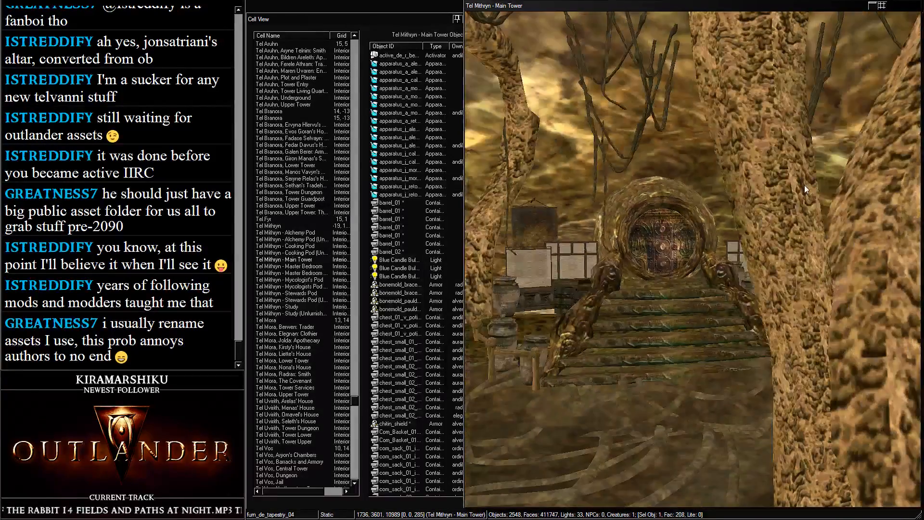
middle_click_drag(804, 184, 560, 198)
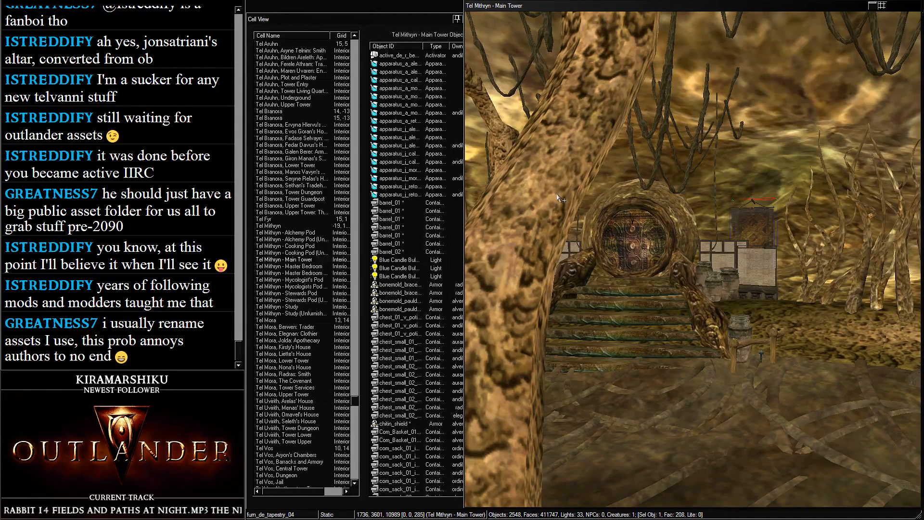
scroll(557, 194, "down", 8)
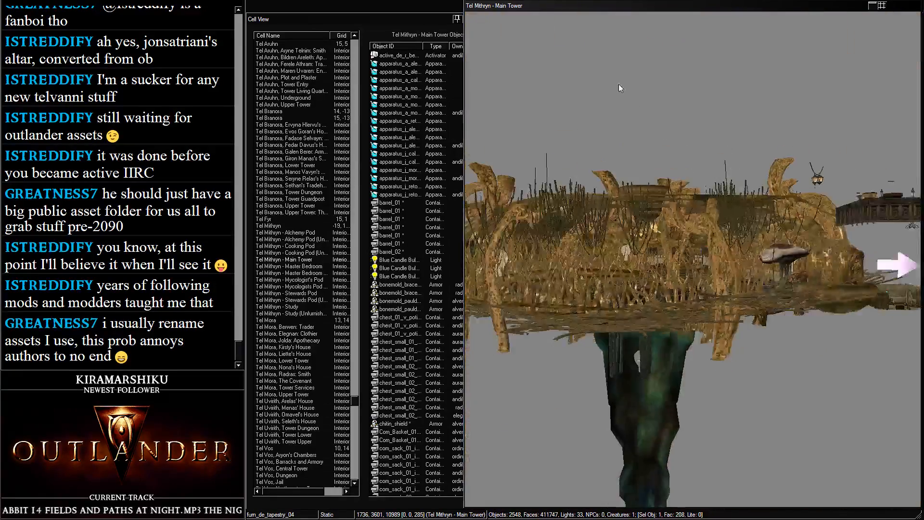
Examine the table, shelves and furnishings of the furnished pod room from above
scroll(619, 84, "down", 3)
key("t")
scroll(674, 206, "up", 2)
middle_click_drag(674, 207, 564, 166)
scroll(755, 247, "up", 5)
middle_click_drag(755, 247, 654, 237)
scroll(654, 237, "up", 3)
middle_click_drag(616, 191, 796, 261)
scroll(796, 261, "up", 5)
left_click(565, 246)
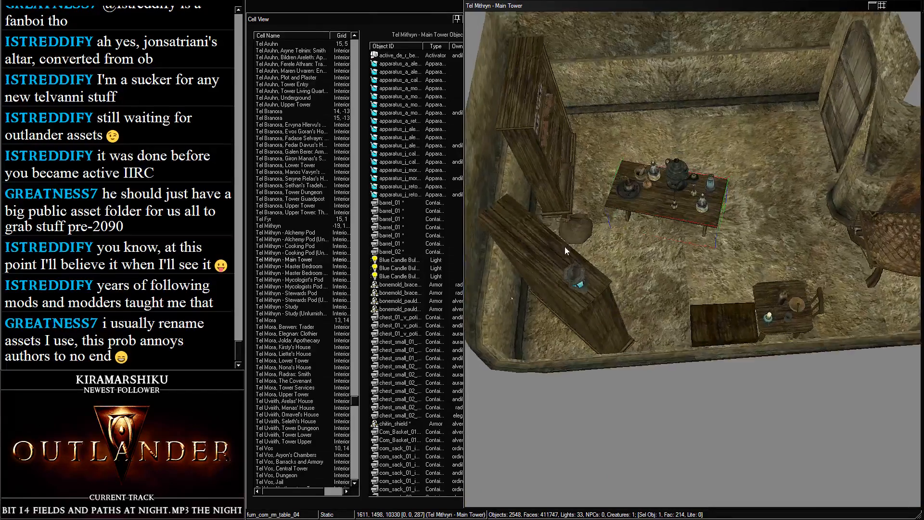
middle_click_drag(565, 247, 479, 219, "shift")
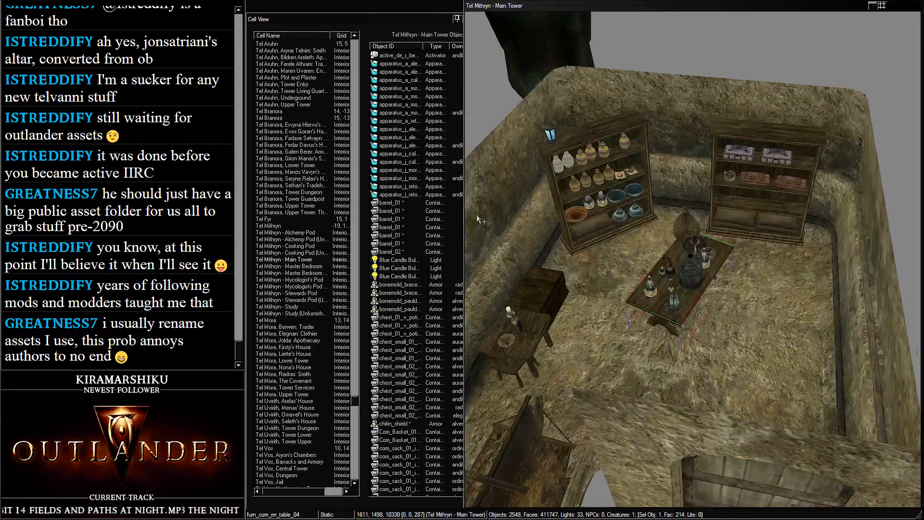
left_click(600, 205)
scroll(681, 270, "up", 2)
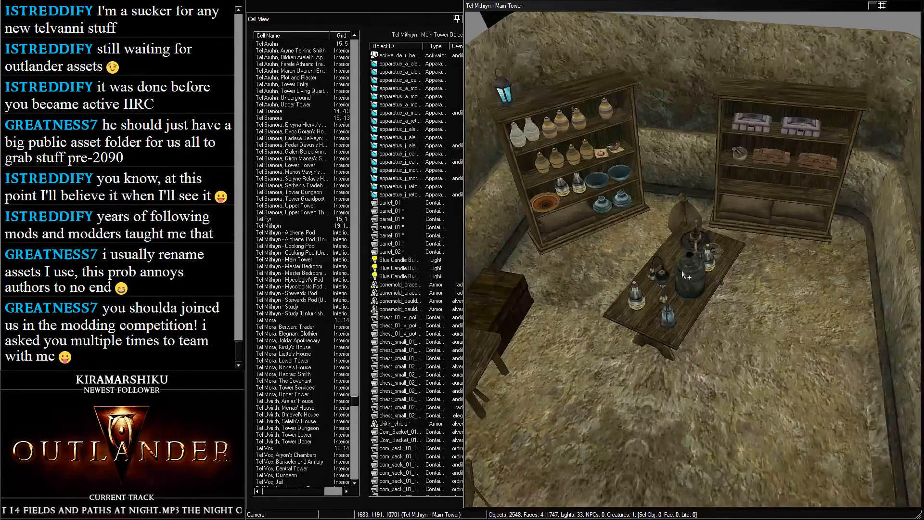
Cut the retort, the other alchemy apparatus and the two potion bottles, five objects in all, from the pod room's table
left_click(682, 270)
scroll(687, 267, "up", 3)
middle_click_drag(670, 251, 818, 251, "shift")
left_click(729, 298)
key("c")
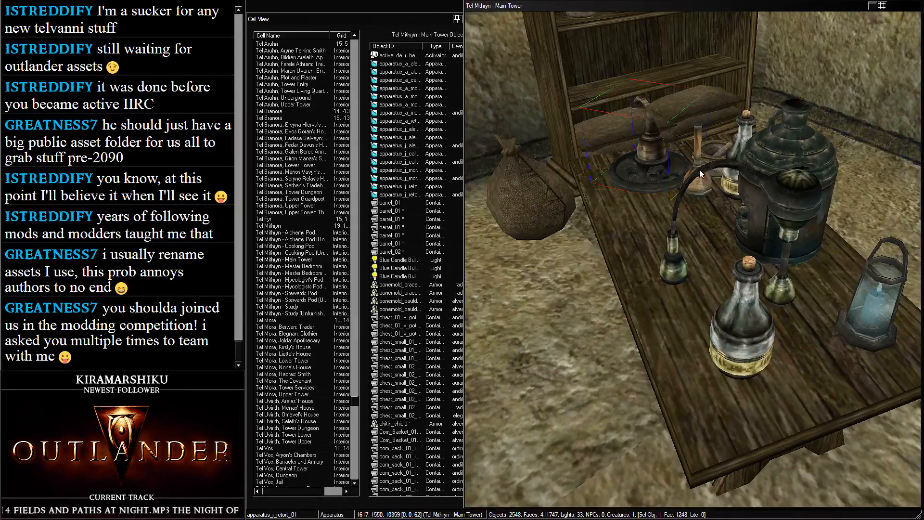
left_click(721, 168, "ctrl")
left_click(732, 170, "ctrl")
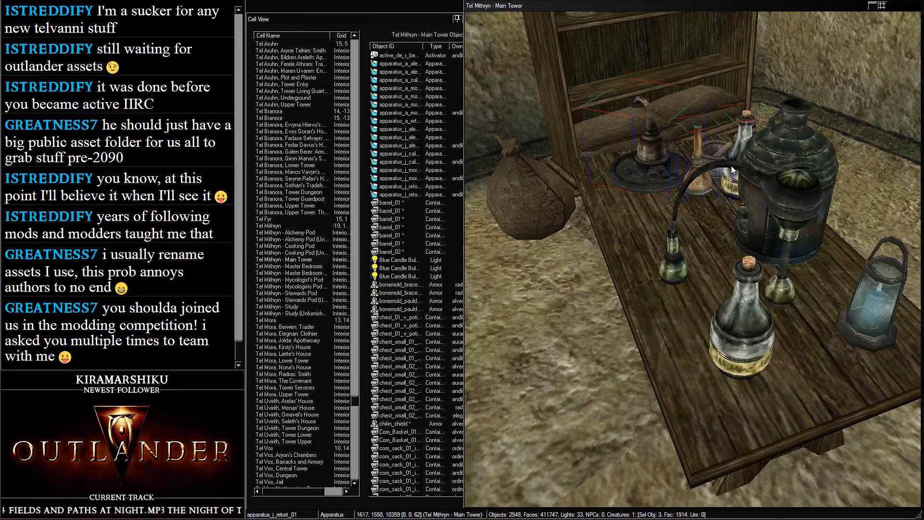
left_click(731, 304, "ctrl")
key("Delete")
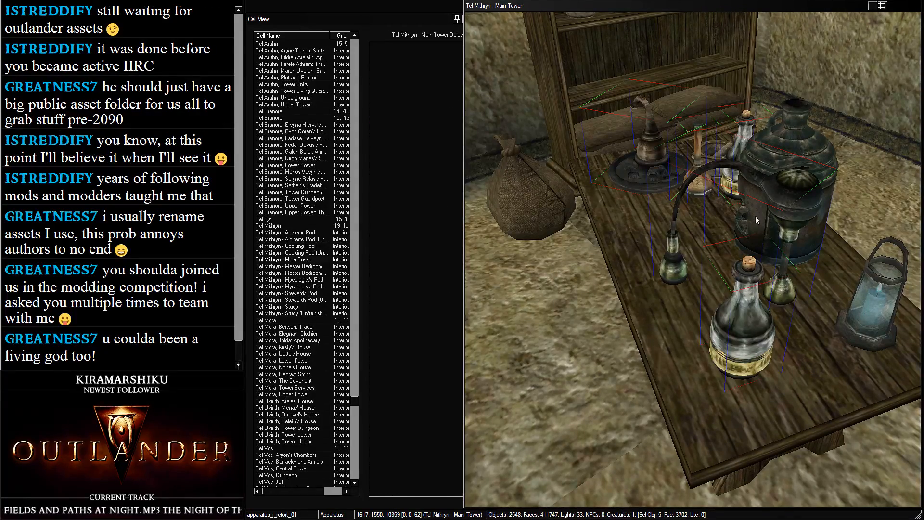
left_click(755, 216)
Paste the five alchemy items in front of the wooden shelves by the main tower's central pool
scroll(636, 189, "down", 5)
scroll(627, 215, "down", 3)
mouse_move(627, 214)
middle_mouse_down("shift")
mouse_move(839, 101)
mouse_move(728, 226)
mouse_move(641, 218)
middle_mouse_up("shift")
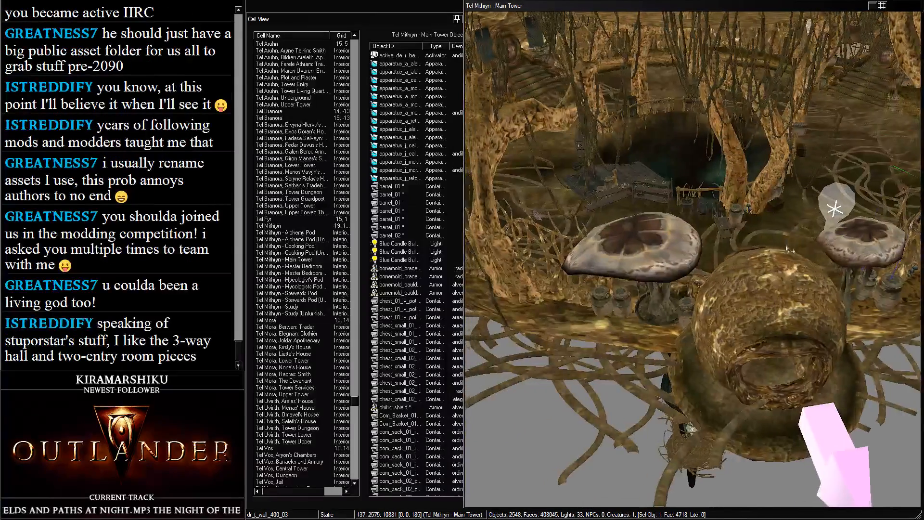
scroll(642, 217, "up", 5)
left_click(769, 264)
middle_click_drag(769, 263, 659, 246, "shift")
key("ctrl+v")
middle_click_drag(715, 310, 727, 288, "shift")
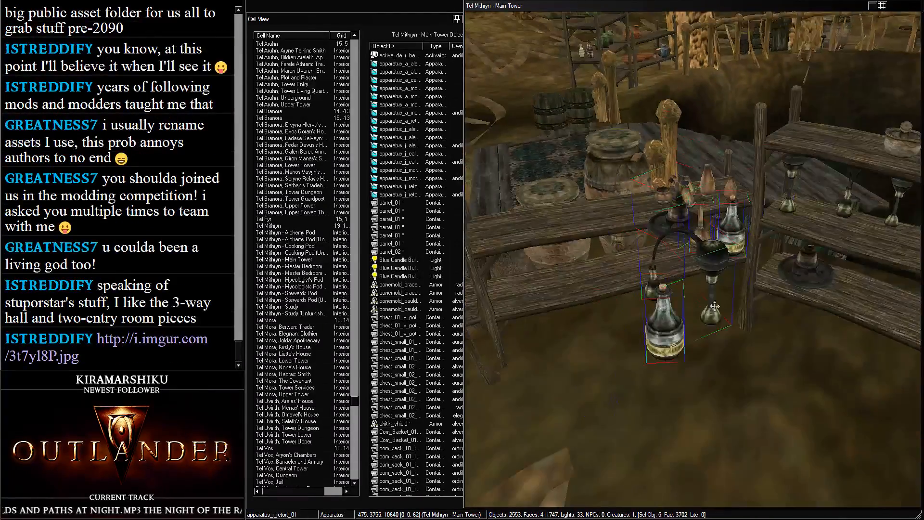
Move the pasted alchemy items together to the open floor beside the wooden shelf bench
left_click_drag(661, 273, 545, 147)
middle_click_drag(544, 146, 856, 259, "shift")
left_click_drag(856, 260, 845, 310)
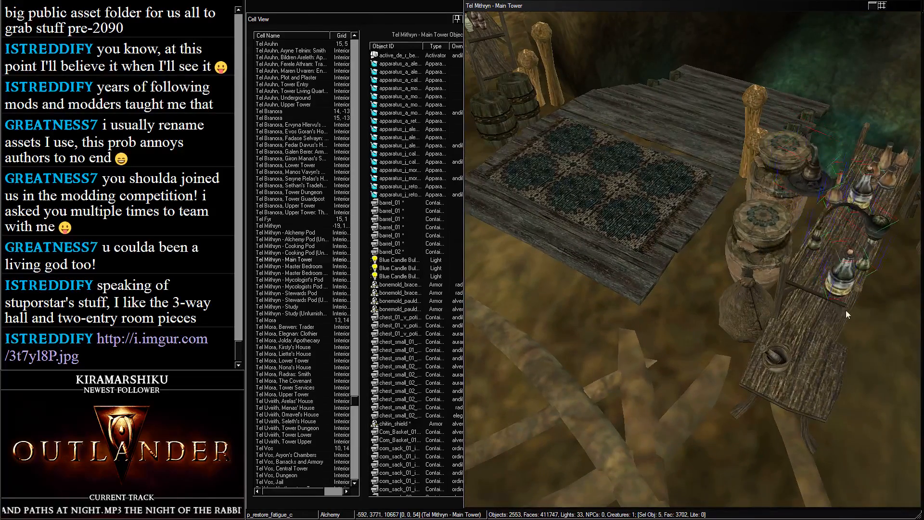
middle_click_drag(846, 310, 640, 209, "shift")
left_click_drag(640, 209, 697, 364)
Place the apparatus_j_retort_01 on the low end of the bench beside the mortar and rotate it to about 173 degrees
left_click(731, 279)
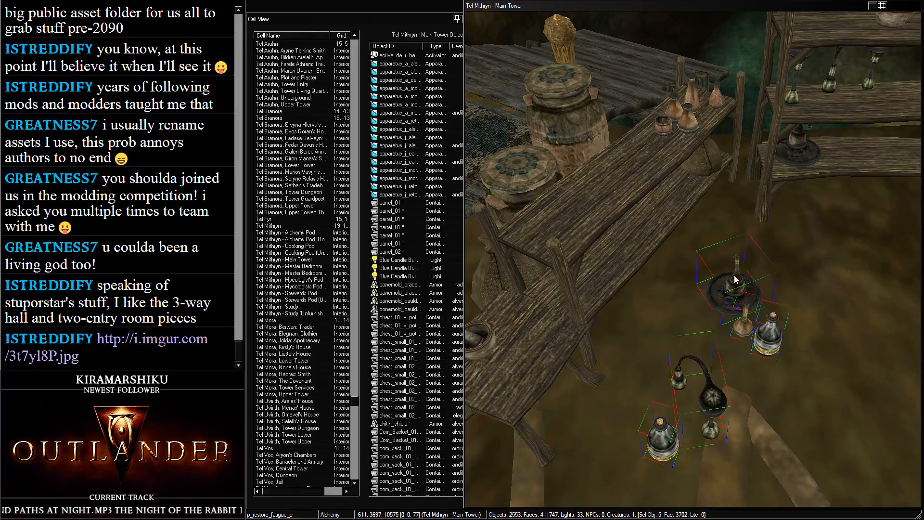
left_click_drag(732, 279, 472, 230)
middle_click_drag(529, 250, 674, 298)
left_click_drag(702, 308, 709, 317)
right_click_drag(709, 317, 665, 315)
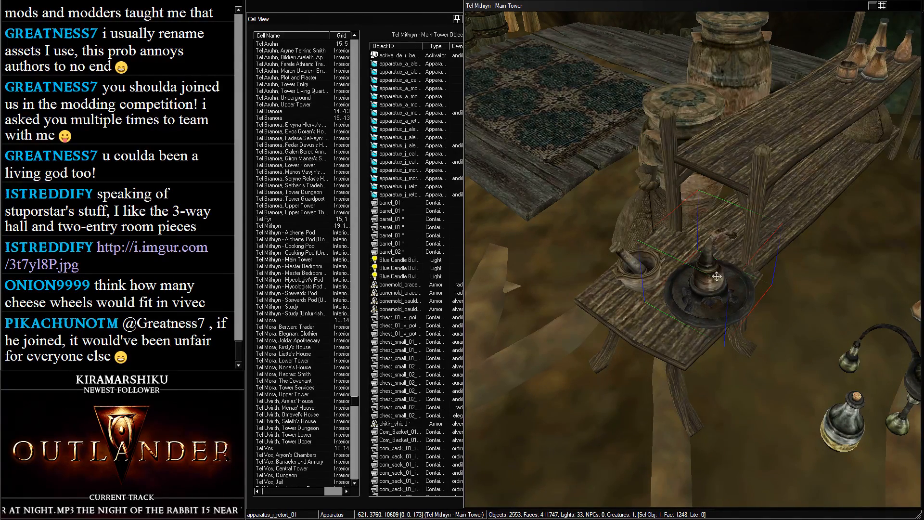
Shift the mortar towards the bench's corner and settle the retort beside it at about -620, 3771
middle_click_drag(717, 276, 710, 231, "shift")
scroll(693, 241, "up", 3)
left_click(654, 269, "ctrl")
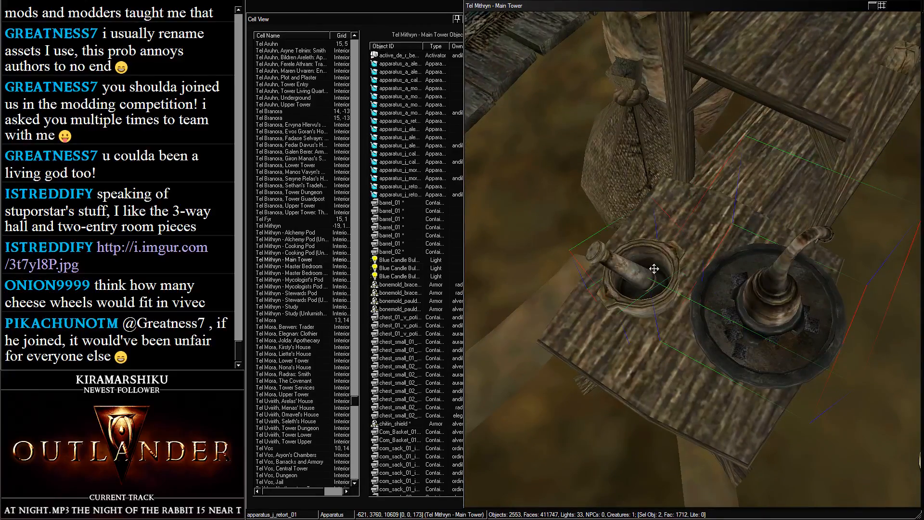
left_click_drag(654, 268, 608, 296)
left_click(660, 279)
left_click_drag(722, 285, 728, 235)
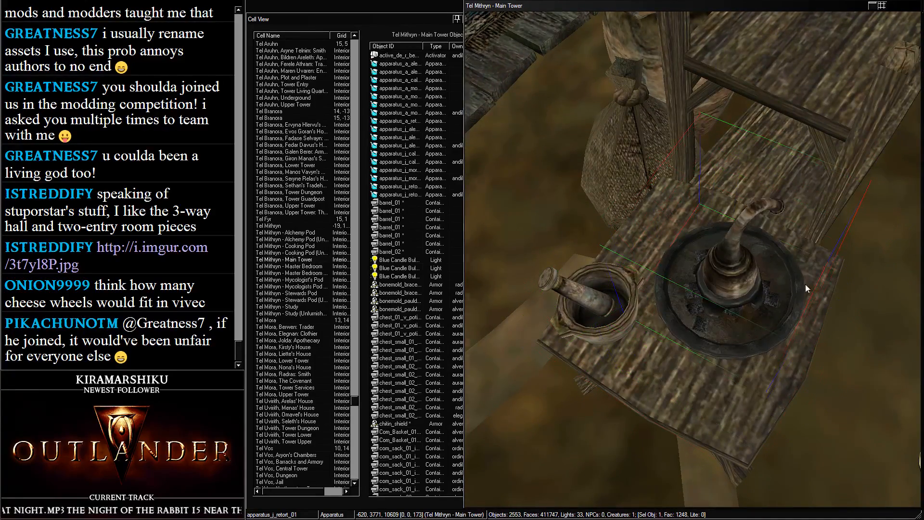
scroll(805, 284, "down", 5)
middle_click_drag(770, 269, 673, 192, "shift")
scroll(625, 163, "down", 3)
middle_click_drag(626, 164, 682, 257)
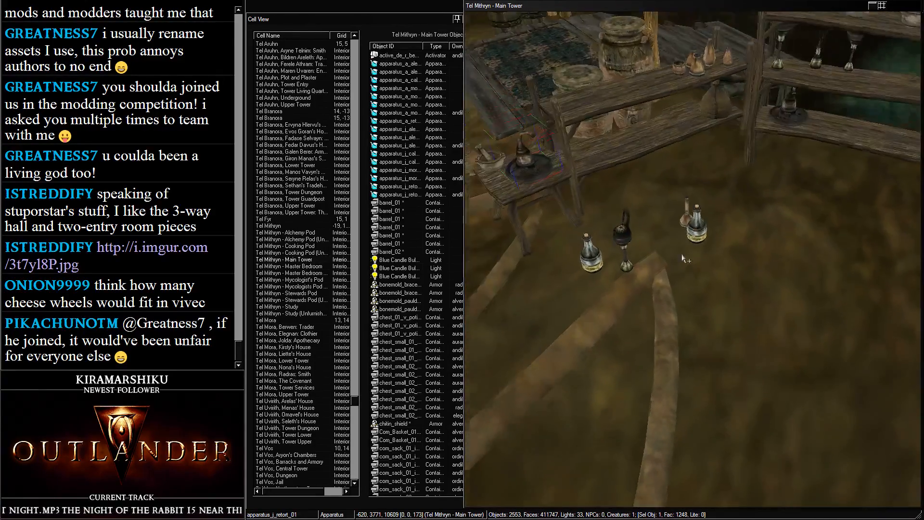
Move the apparatus_j_alembic_01 from the floor to the low end of the bench beside the retort and rotate it to about 58 degrees
left_click_drag(622, 238, 489, 159)
middle_click_drag(489, 159, 624, 198)
scroll(744, 172, "down", 2)
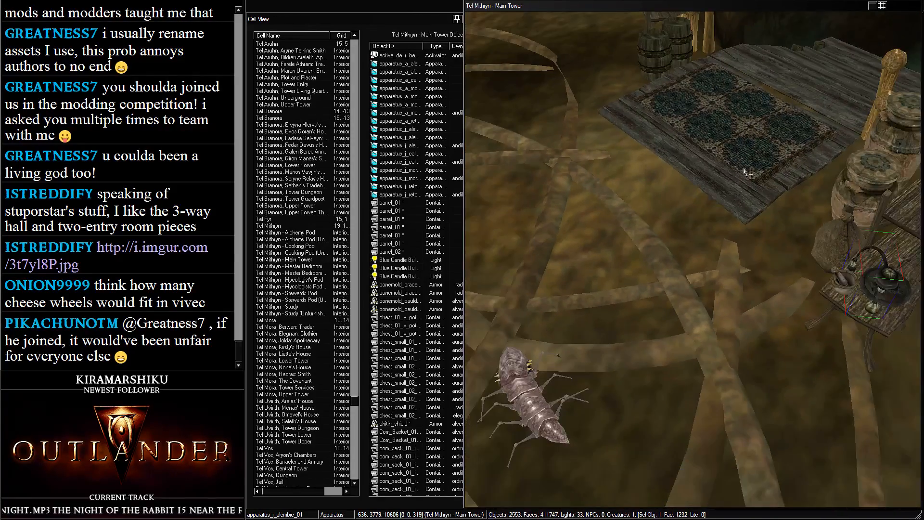
middle_click_drag(744, 172, 730, 144)
scroll(738, 140, "up", 3)
right_click_drag(781, 203, 439, 170)
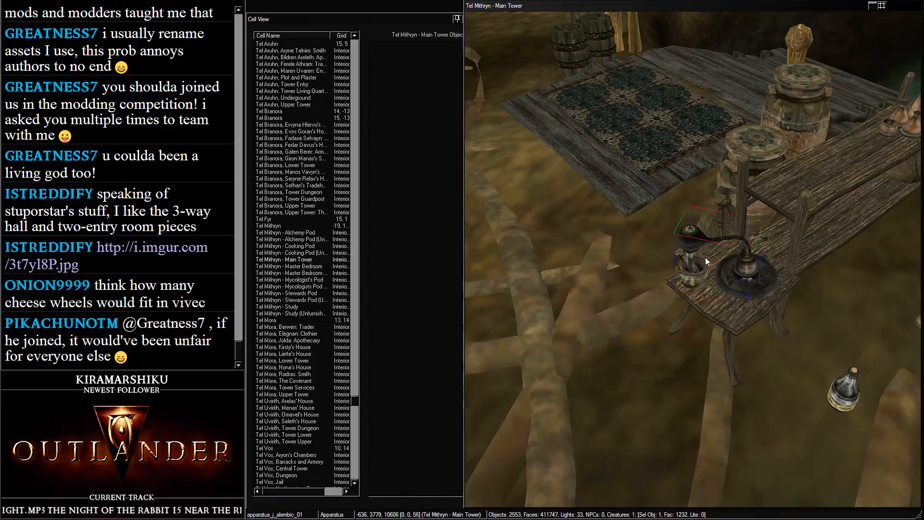
left_click_drag(706, 257, 741, 230)
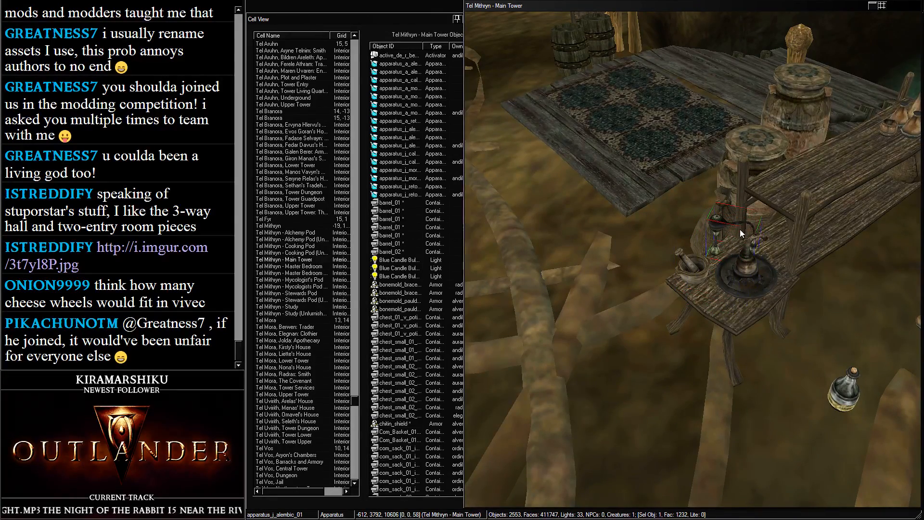
Turn the alembic to about 43 degrees and set it on the lower shelf board at about -567, 3788
right_click_drag(740, 229, 744, 215)
middle_click_drag(744, 215, 750, 190)
scroll(749, 189, "up", 6)
right_click_drag(781, 208, 654, 173)
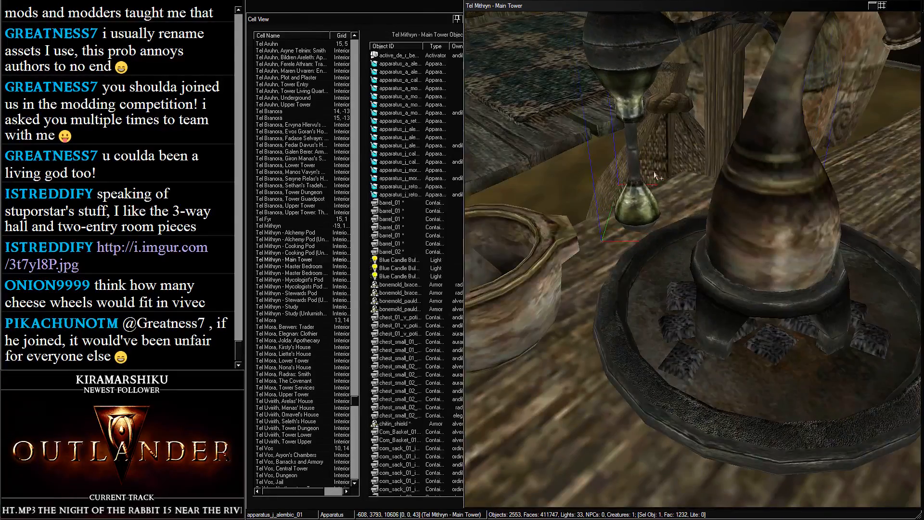
scroll(656, 172, "down", 6)
middle_click_drag(667, 169, 651, 174)
left_click_drag(651, 174, 742, 169)
key("f")
middle_click_drag(825, 86, 722, 125, "shift")
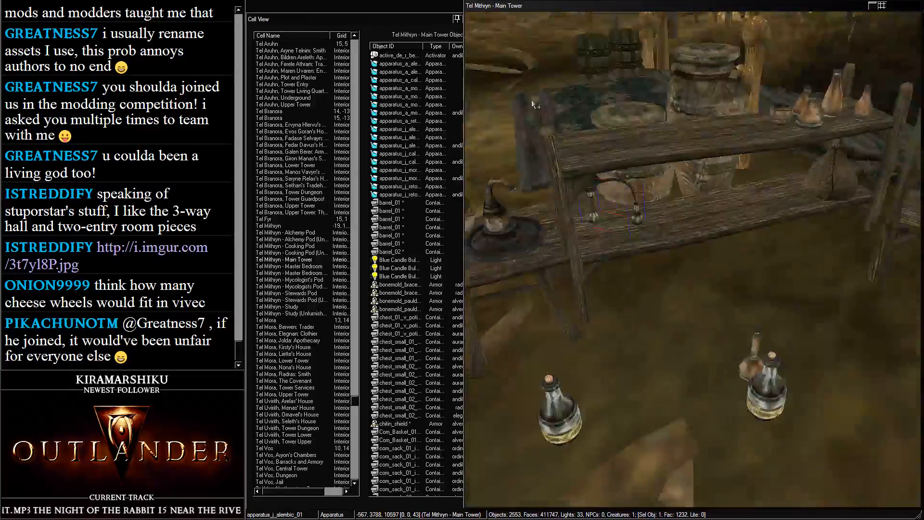
Try the alembic on the upper shelf board near the end post, at about -585, 3786
scroll(693, 173, "up", 4)
left_click_drag(624, 220, 593, 47)
scroll(621, 100, "down", 3)
middle_click_drag(620, 99, 688, 143, "shift")
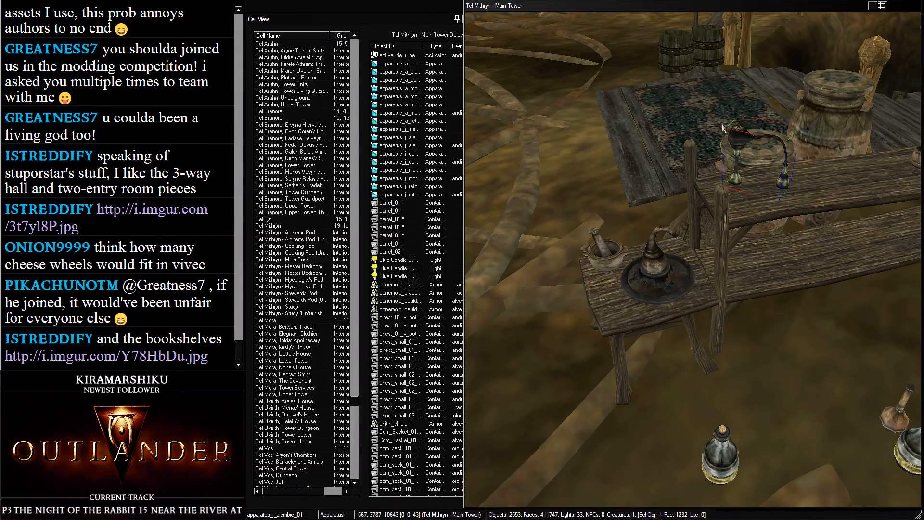
left_click_drag(740, 143, 755, 229)
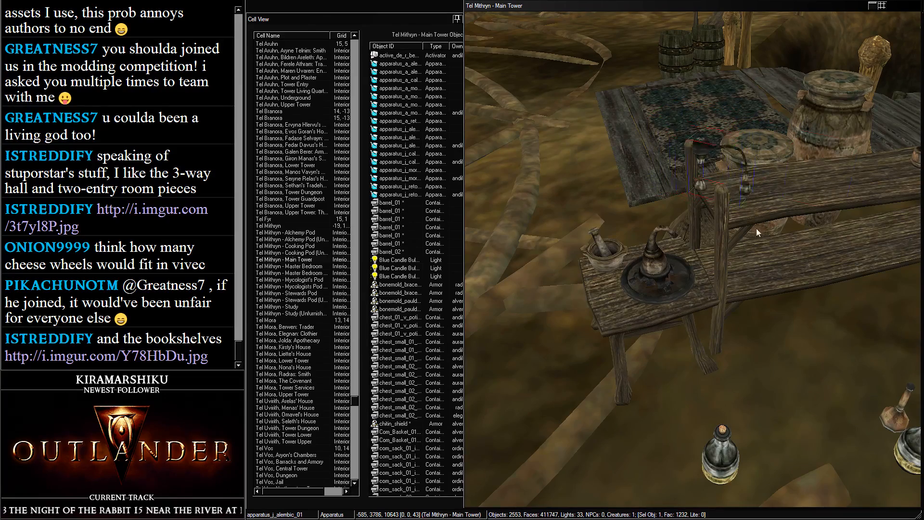
Place the alembic on the lower shelf board beside the sack at about -451, 3788, rotated to about 340 degrees
middle_click_drag(756, 228, 573, 224, "shift")
left_click_drag(573, 224, 636, 196)
scroll(709, 234, "up", 3)
right_click_drag(636, 196, 677, 220)
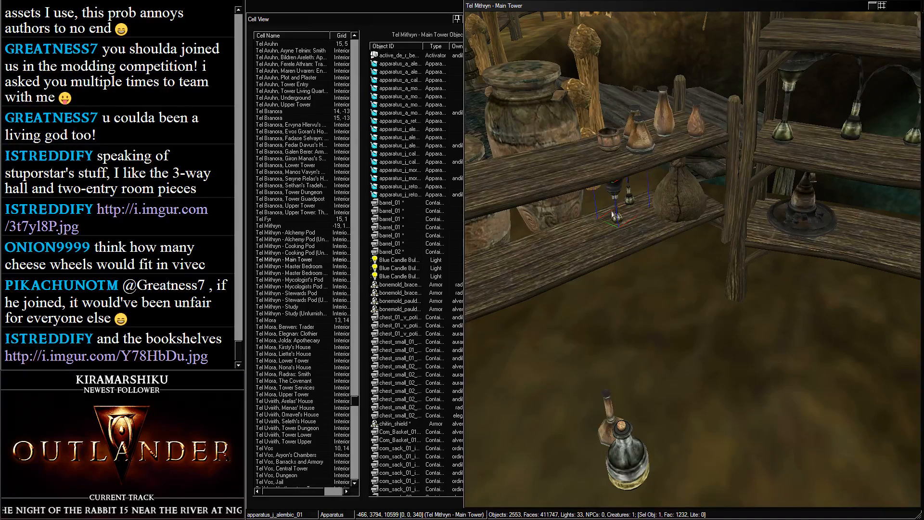
left_click_drag(617, 214, 762, 231)
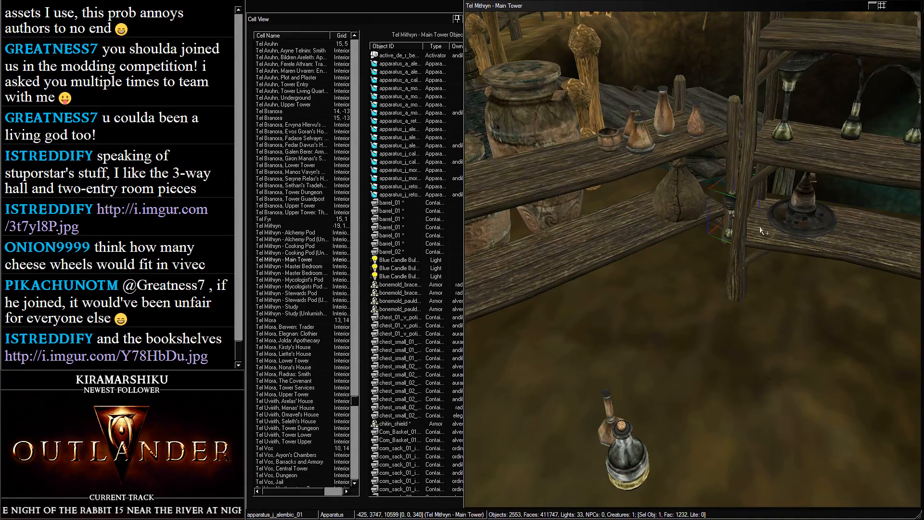
left_click_drag(731, 205, 635, 200)
scroll(606, 219, "down", 4)
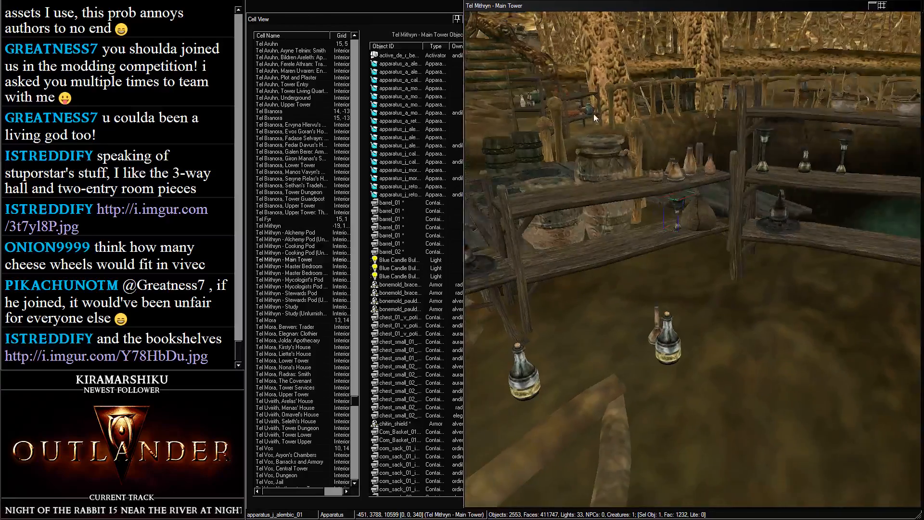
Move the separate p_restore_fatigue_c bottle across the floor next to the other bottle and flask, at about -556, 3688
middle_click_drag(593, 114, 621, 357)
left_click(656, 222)
left_click(716, 316, "ctrl")
left_click(544, 305)
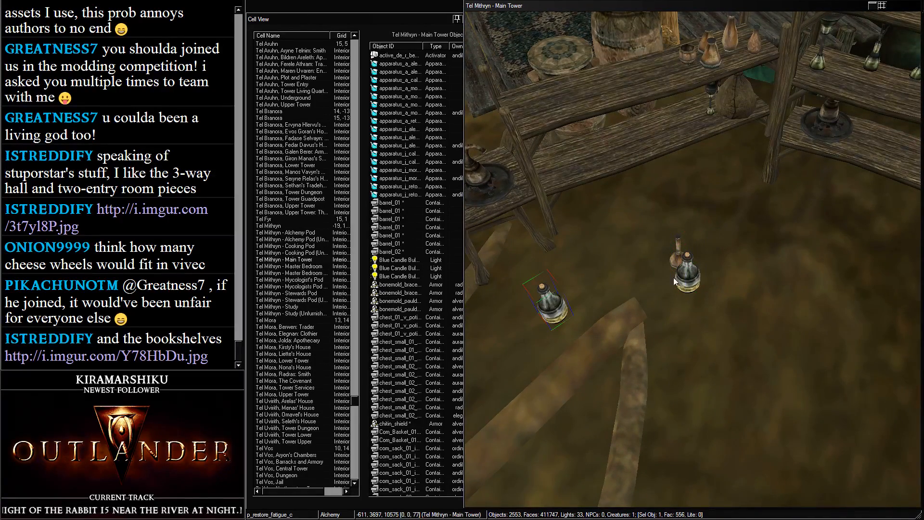
left_click_drag(545, 303, 633, 280)
Select both potion bottles and misc_flask_04, move them together towards the shelf corner, and rotate them to about 227 degrees
left_click(687, 276)
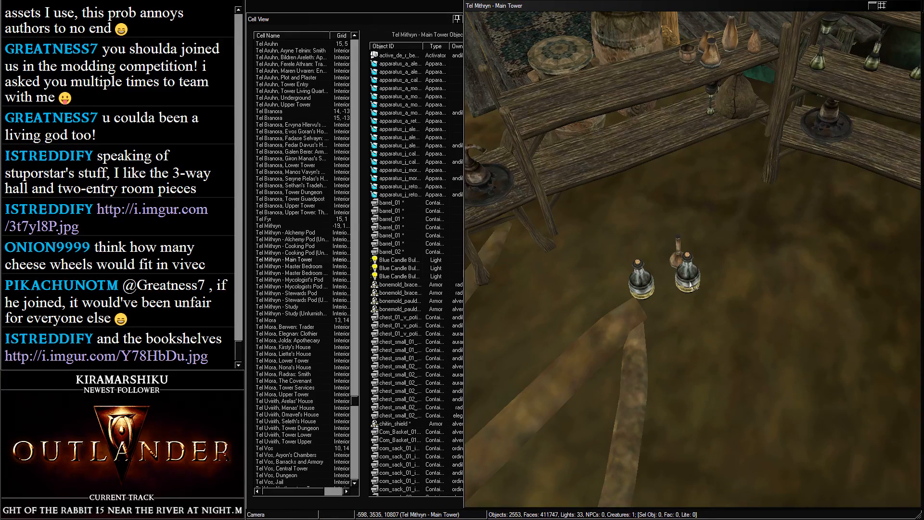
left_click(677, 260, "ctrl")
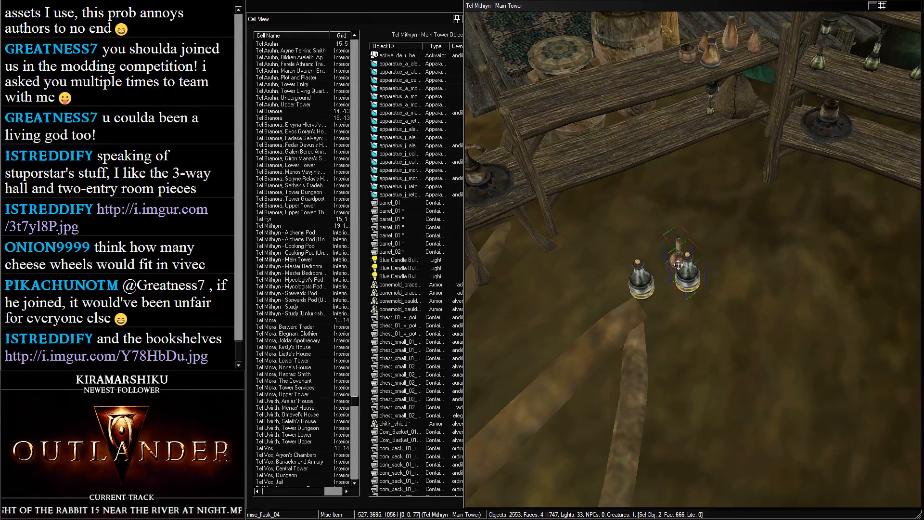
left_click(633, 279, "ctrl")
key("d")
left_click(632, 284)
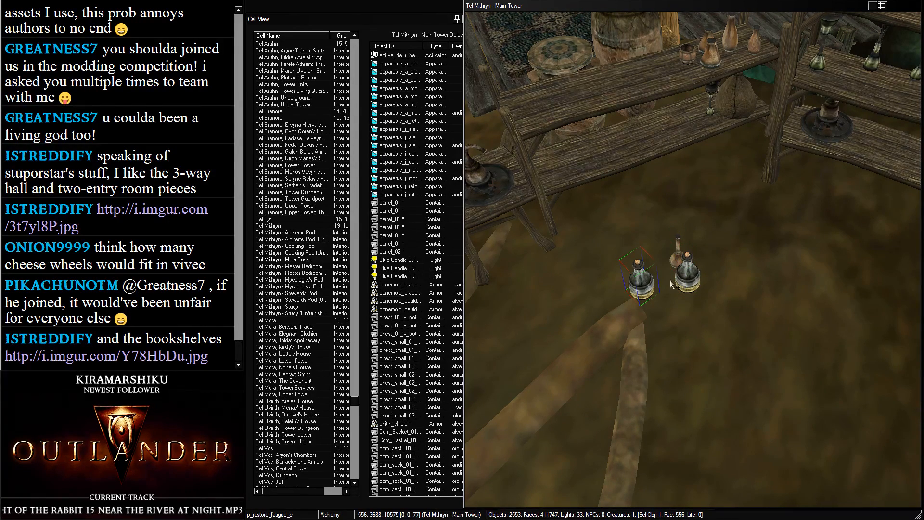
key("d")
left_click(684, 283)
left_click_drag(583, 228, 827, 38)
right_click_drag(828, 39, 262, 236)
right_click_drag(618, 204, 238, 172)
right_click_drag(664, 212, 481, 227)
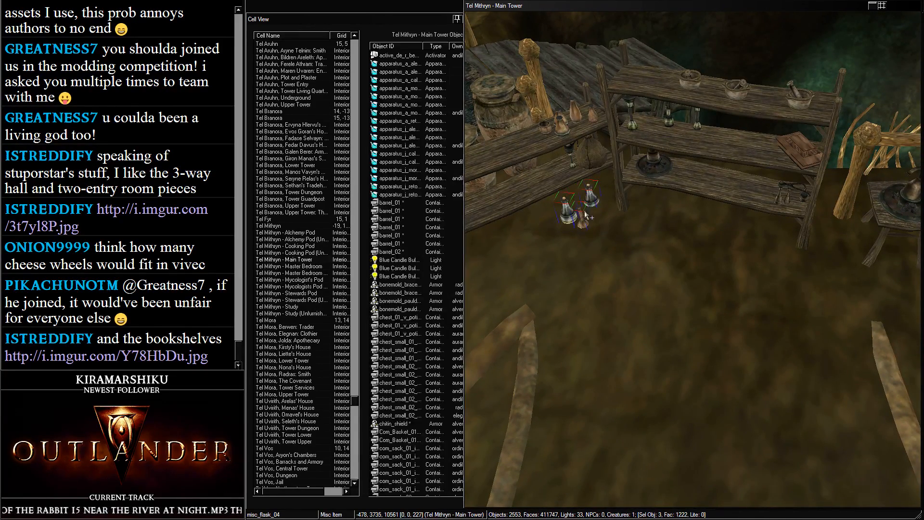
Move the two bottles and flask together onto the lower shelf board beside the retort
left_click_drag(573, 215, 526, 160)
middle_click_drag(527, 161, 715, 152)
scroll(708, 179, "up", 3)
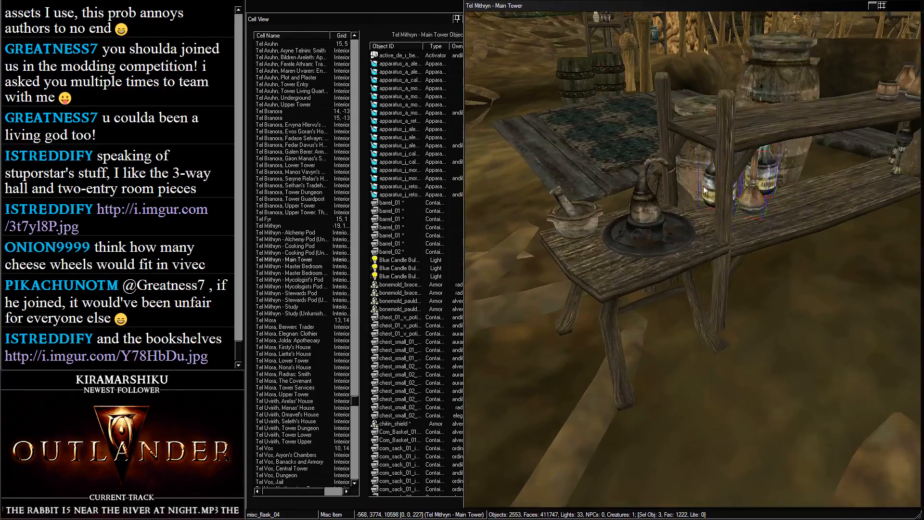
left_click_drag(703, 186, 688, 190)
middle_click_drag(688, 190, 661, 276)
scroll(661, 276, "up", 3)
left_click_drag(661, 276, 650, 303)
Shift the p_restore_fatigue_c bottle farther from the retort to about -553, 3789, behind the flask on the lower board
left_click(739, 267)
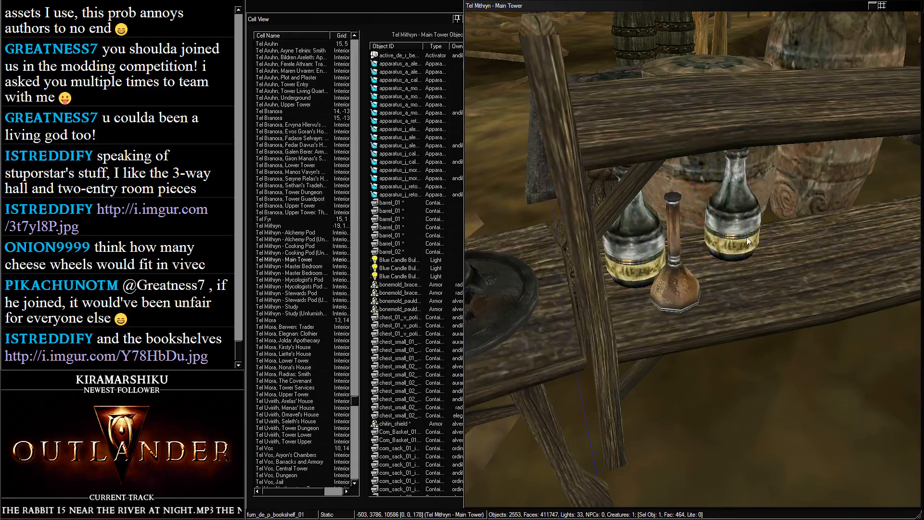
left_click_drag(746, 237, 703, 255)
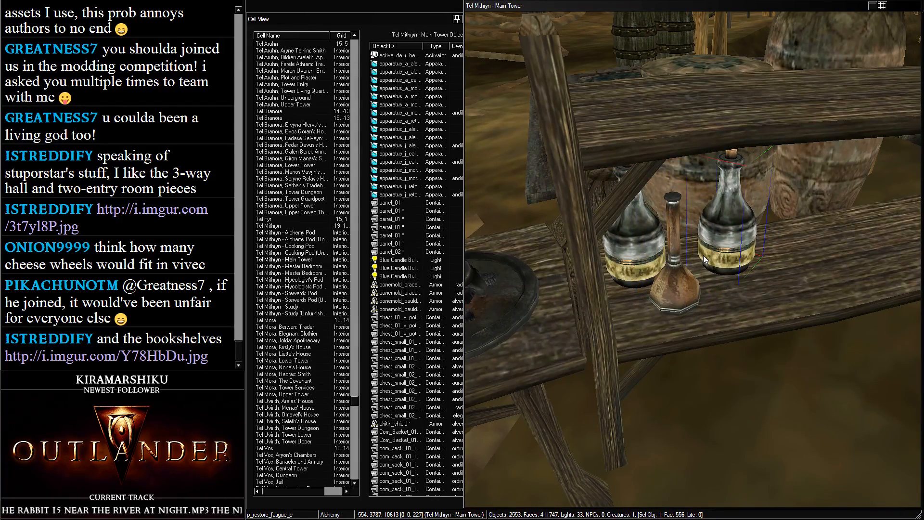
middle_click_drag(703, 255, 654, 232, "shift")
left_click_drag(653, 233, 657, 231)
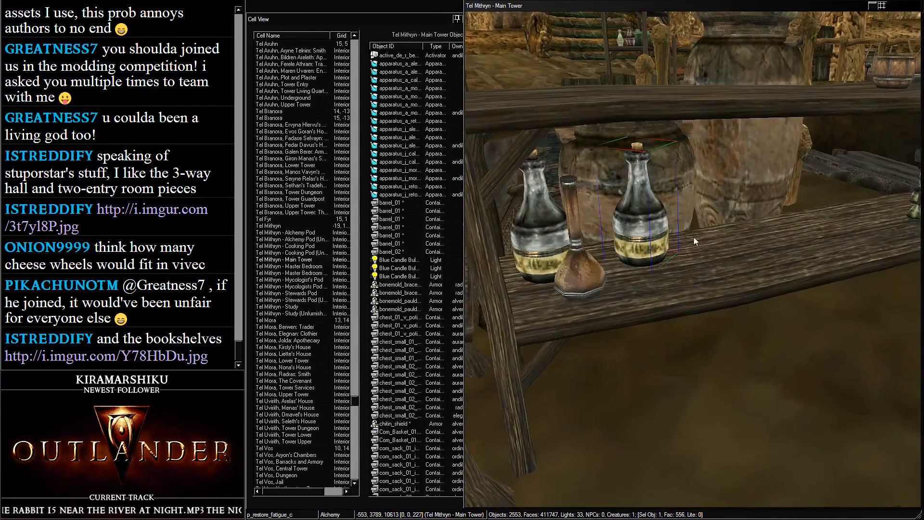
scroll(694, 237, "down", 5)
middle_click_drag(694, 237, 661, 215, "shift")
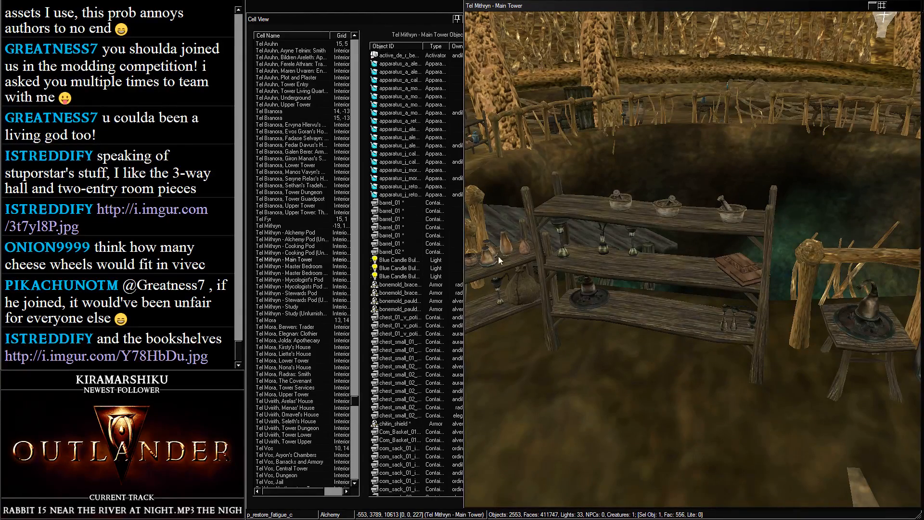
Open the chat's imgur image 3t7yl8P.jpg in an enlarged browser window and examine the Telvanni hall and room pieces
mouse_move(143, 362)
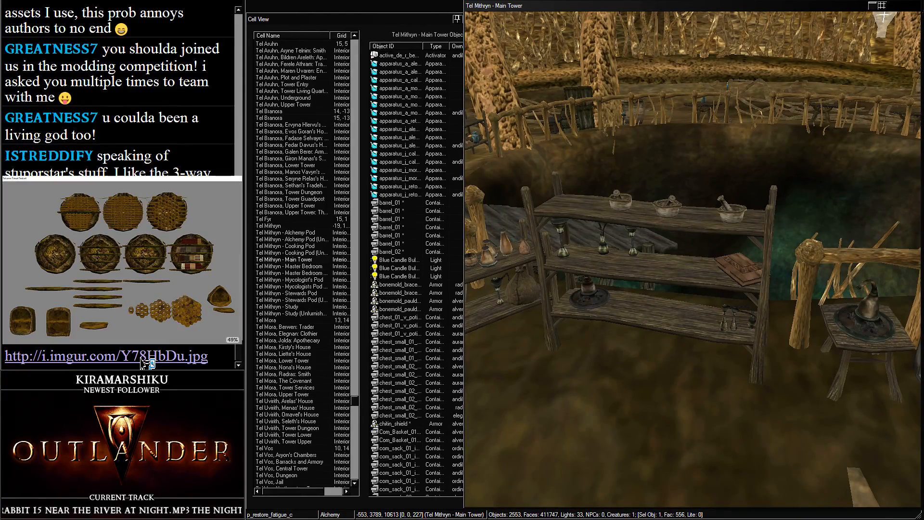
right_click(149, 210)
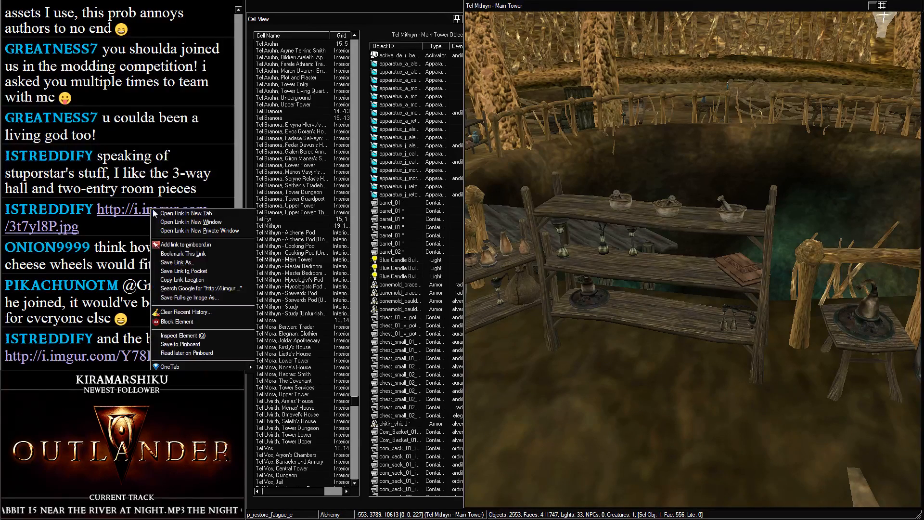
left_click(160, 213)
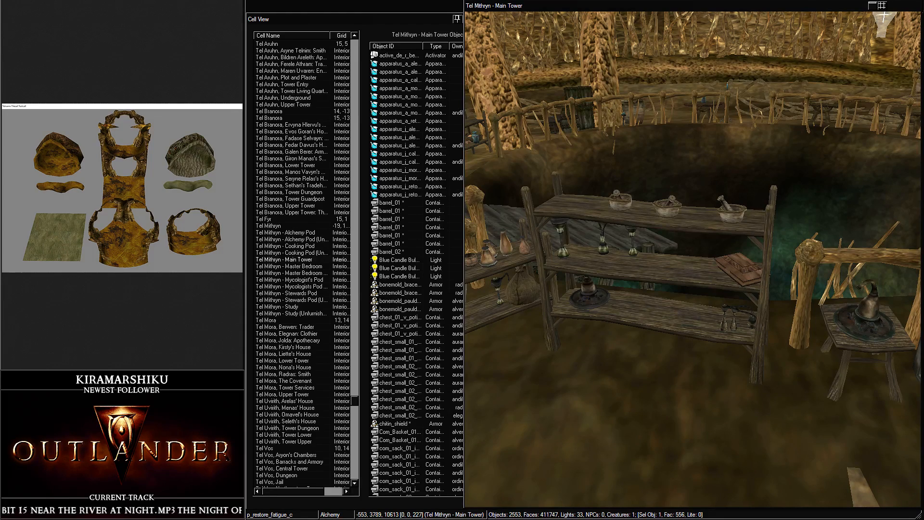
left_click_drag(186, 1, 400, 31)
scroll(151, 100, "up", 1)
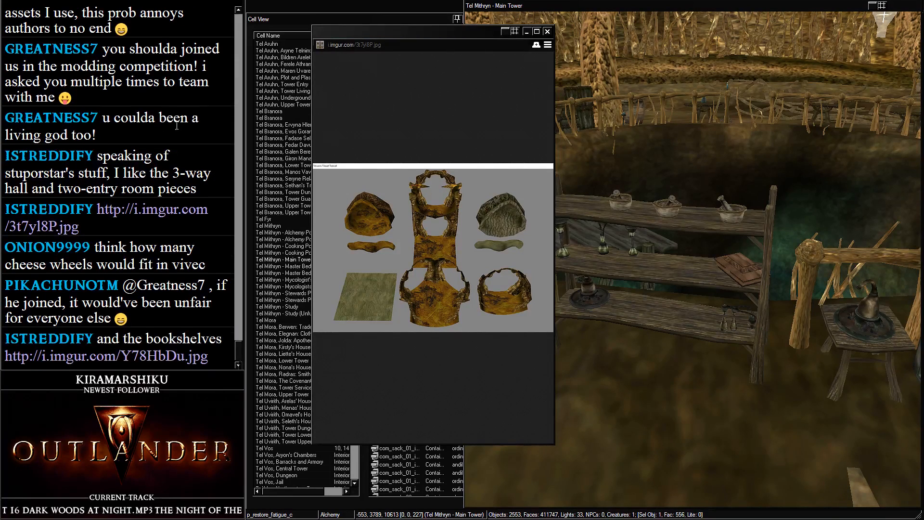
left_click_drag(554, 126, 796, 128)
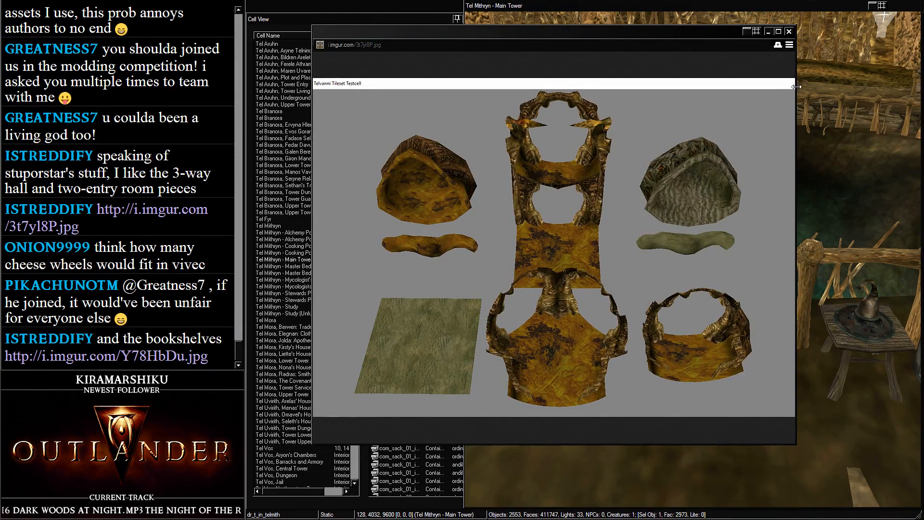
left_click_drag(797, 87, 900, 96)
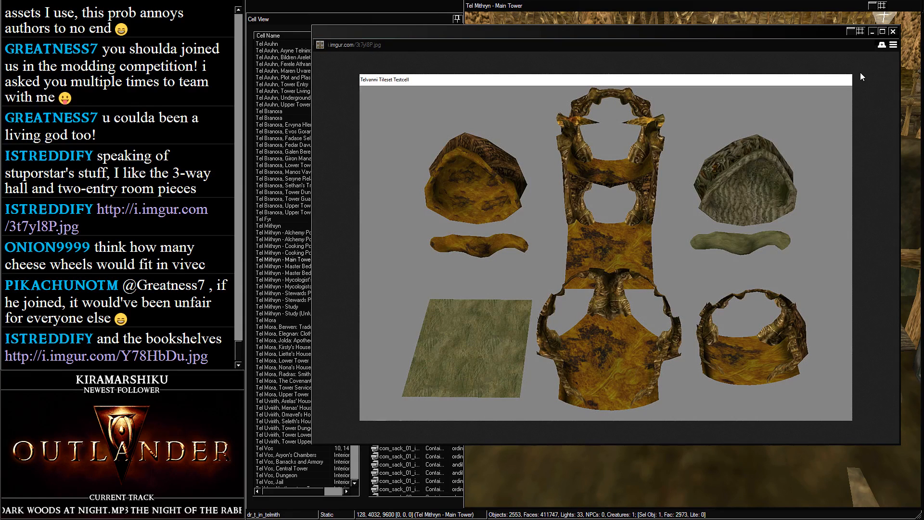
mouse_move(634, 304)
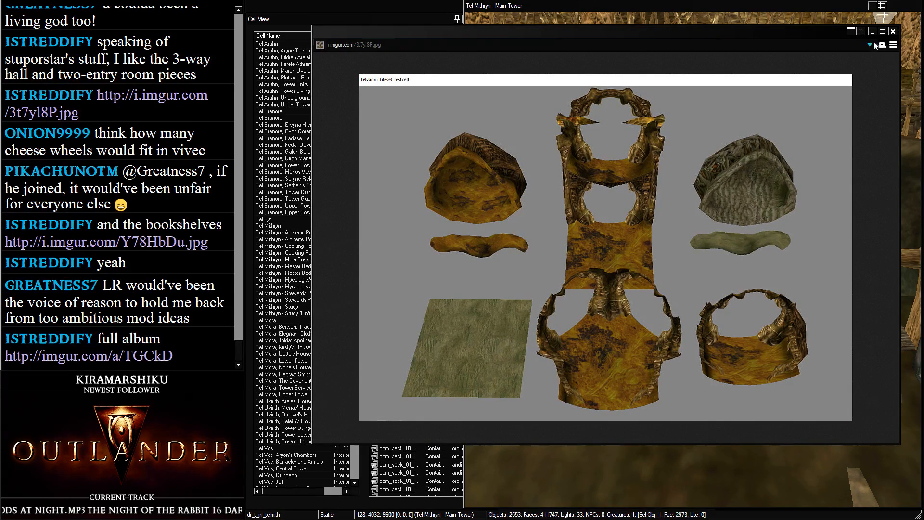
left_click(896, 33)
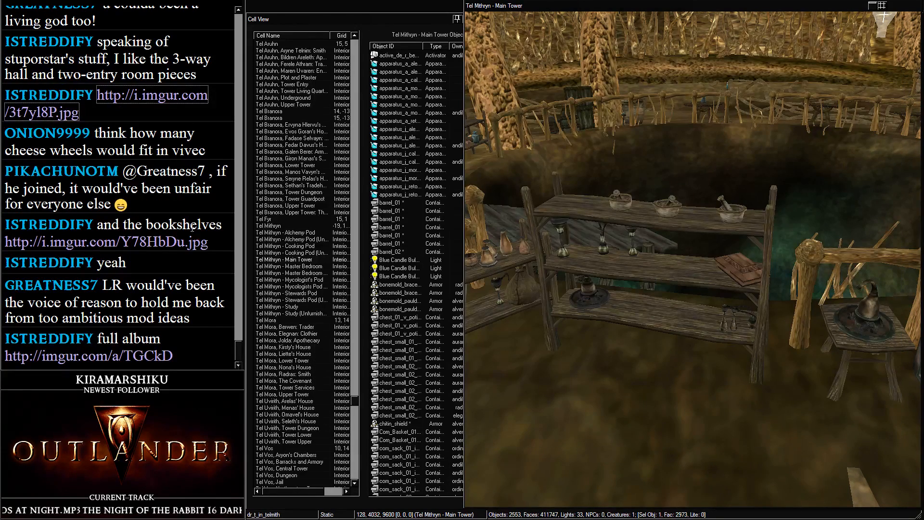
Open the chat's imgur image Y78HbDu.jpg in an enlarged browser window and examine the Telvanni bookshelf pieces
left_click(163, 242)
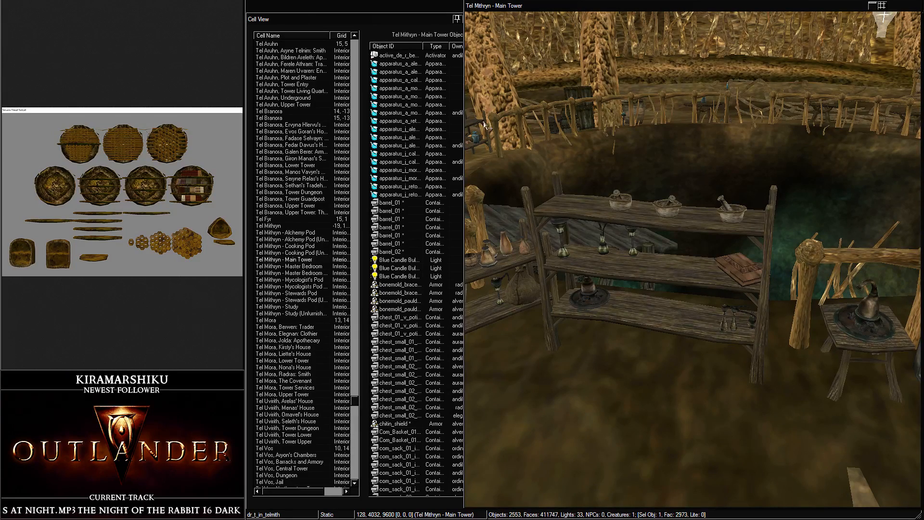
left_click_drag(128, 0, 464, 13)
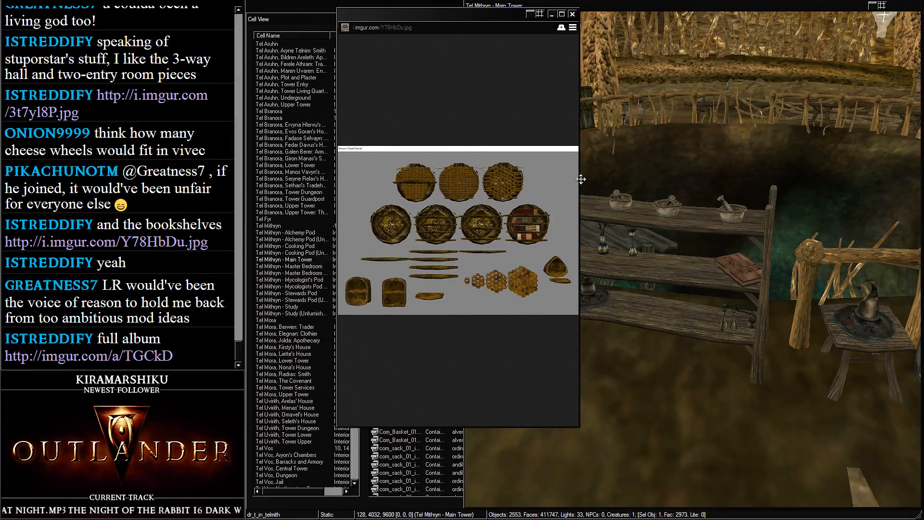
left_click_drag(580, 178, 918, 197)
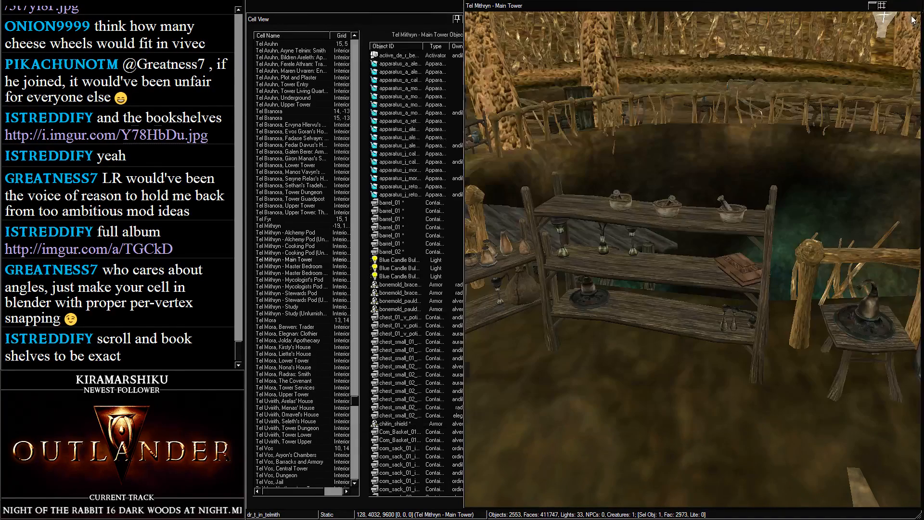
left_click(913, 14)
left_click(608, 260)
scroll(608, 260, "down", 8)
middle_click_drag(529, 252, 609, 251)
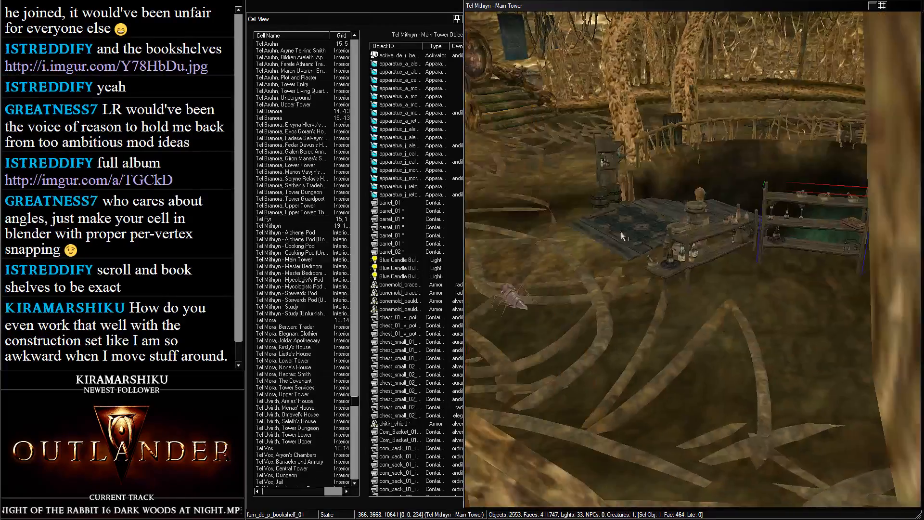
scroll(610, 251, "up", 2)
scroll(610, 249, "down", 2)
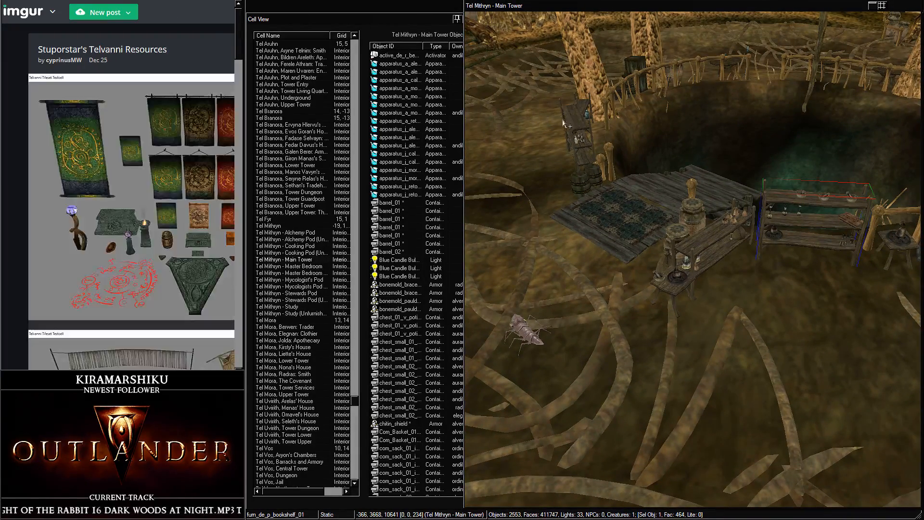
Widen the browser window showing the imgur album Stuporstar's Telvanni Resources and enlarge its first image for inspection
left_click_drag(144, 1, 517, 42)
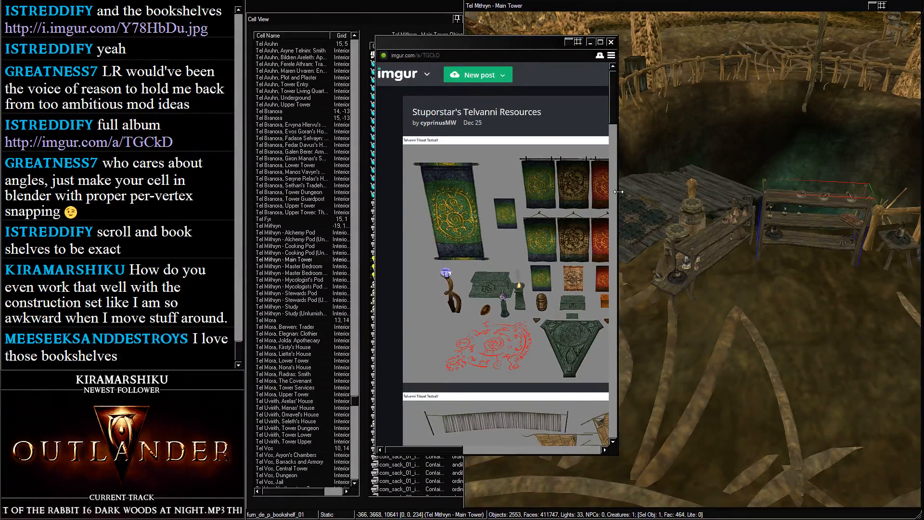
left_click_drag(618, 192, 866, 185)
left_click(698, 173)
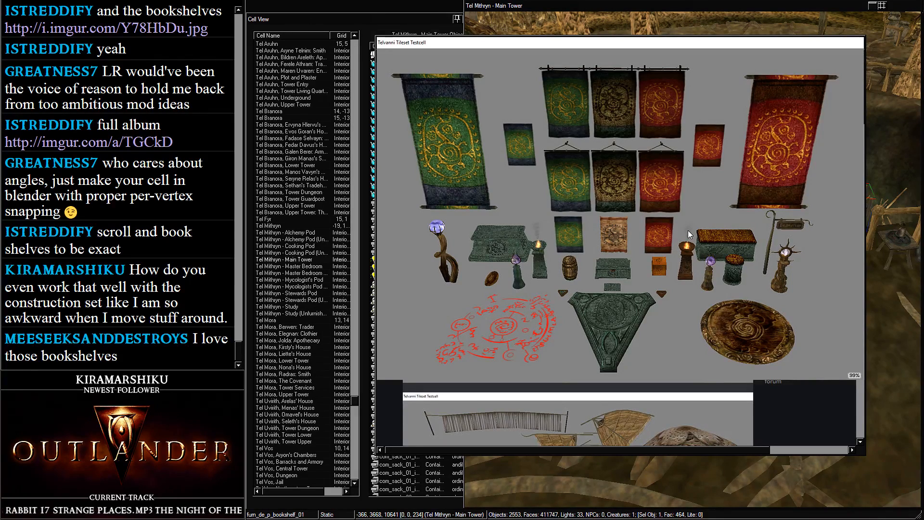
Close the enlarged image and examine the Telvanni album's nets, tables, ladders, lamps and crystals
left_click(747, 239)
scroll(747, 239, "down", 5)
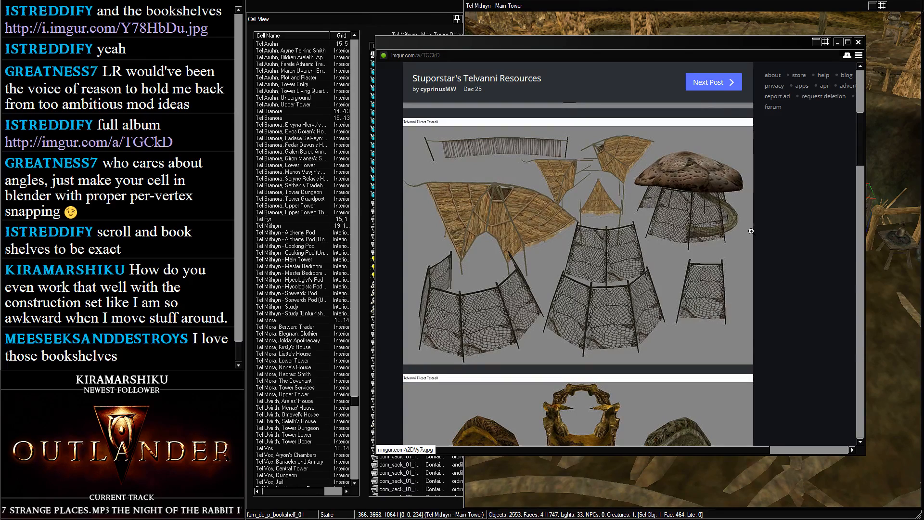
scroll(725, 227, "down", 1)
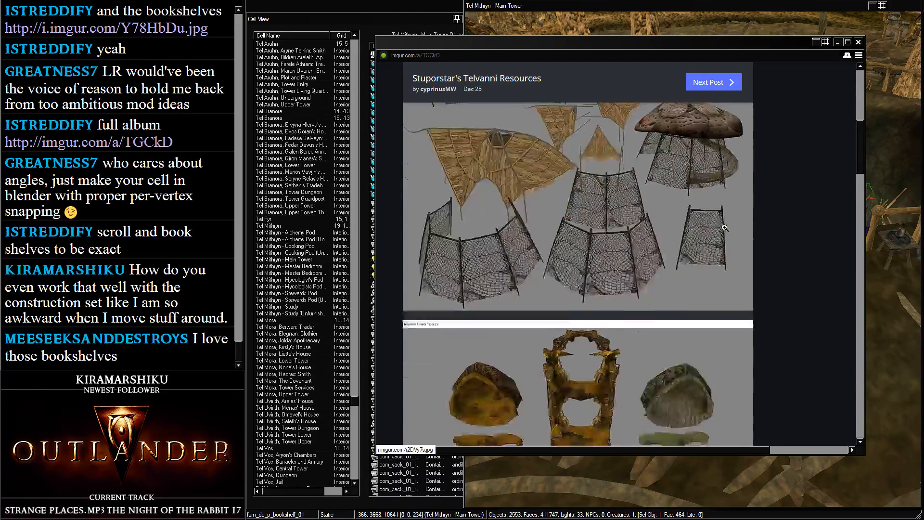
scroll(724, 227, "down", 12)
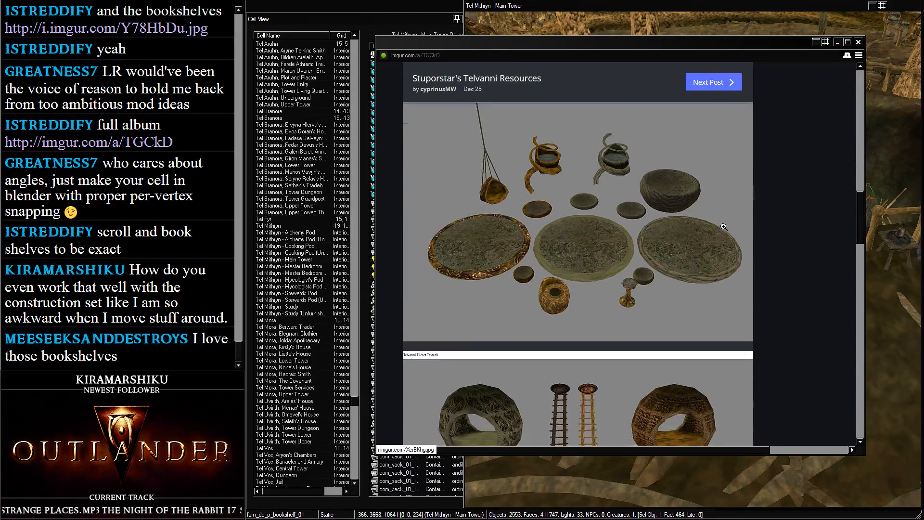
scroll(724, 227, "down", 5)
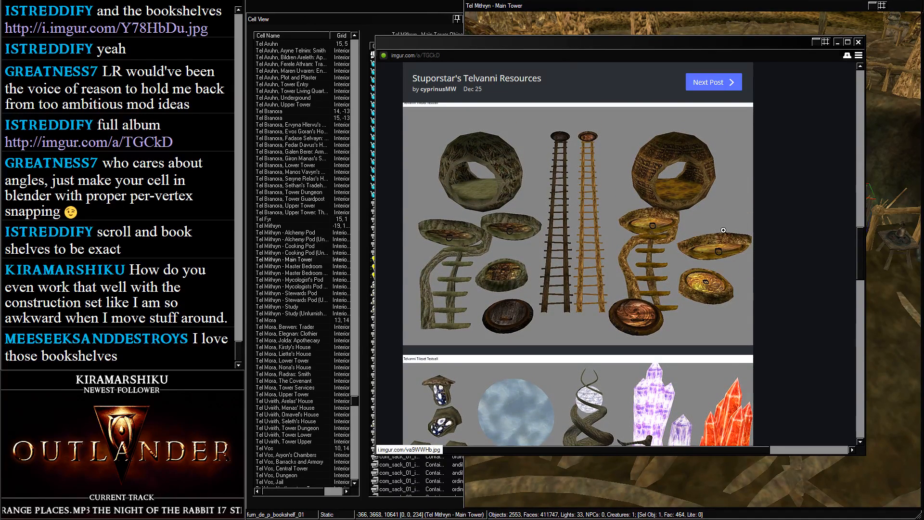
scroll(785, 184, "down", 5)
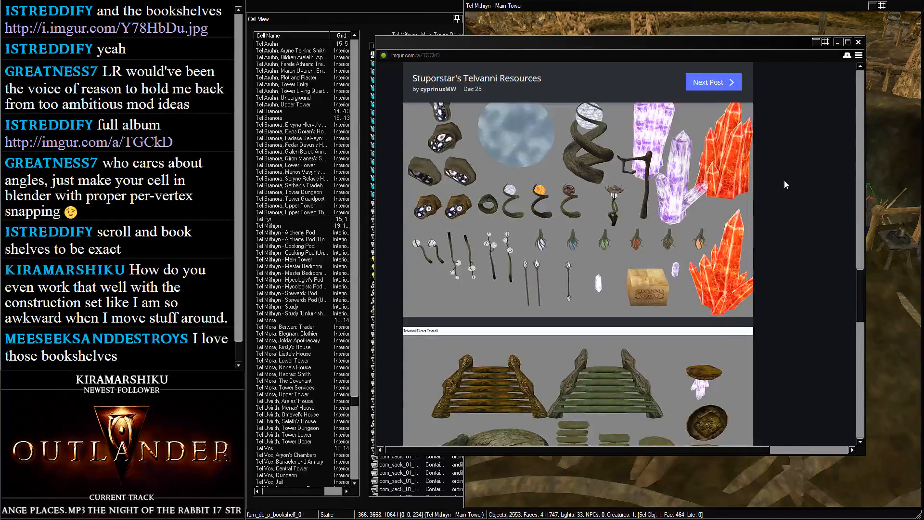
scroll(775, 176, "up", 2)
scroll(557, 239, "down", 2)
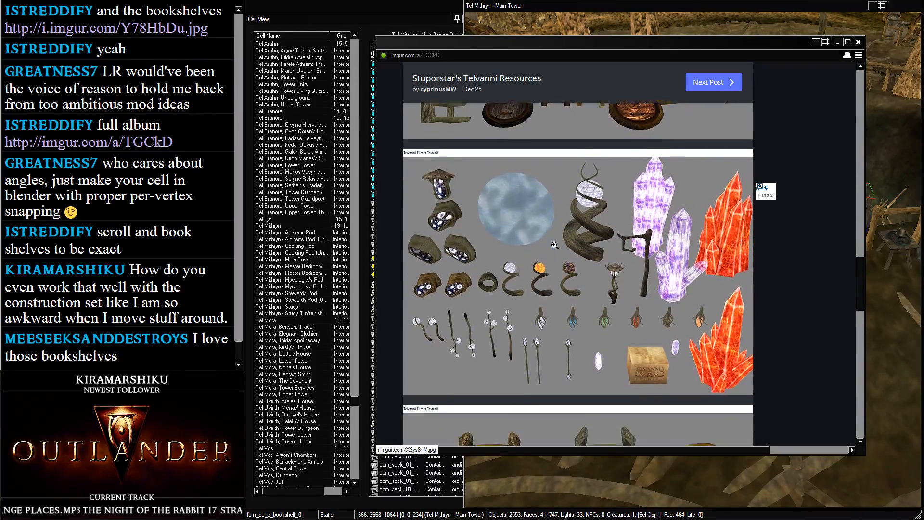
Examine the album's images of Telvanni stairs and platforms and the round woven bookshelves
scroll(558, 239, "down", 6)
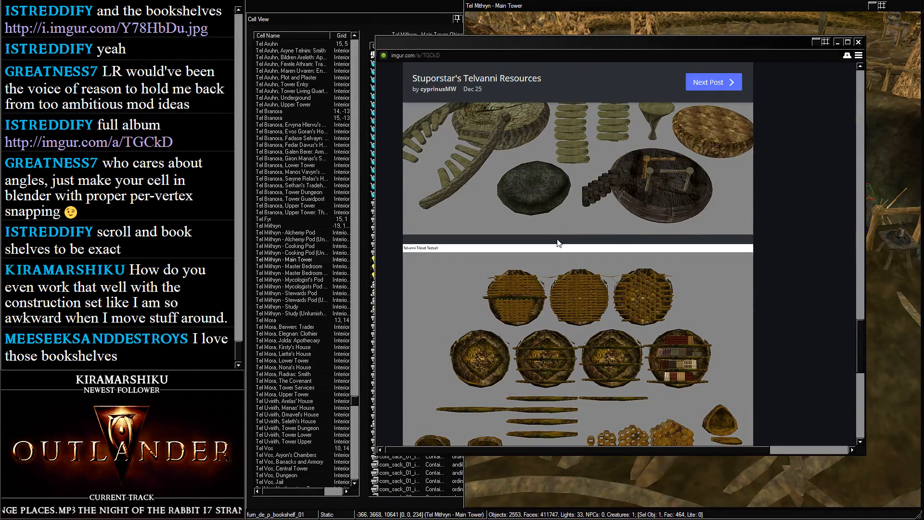
scroll(565, 236, "up", 4)
scroll(787, 195, "down", 7)
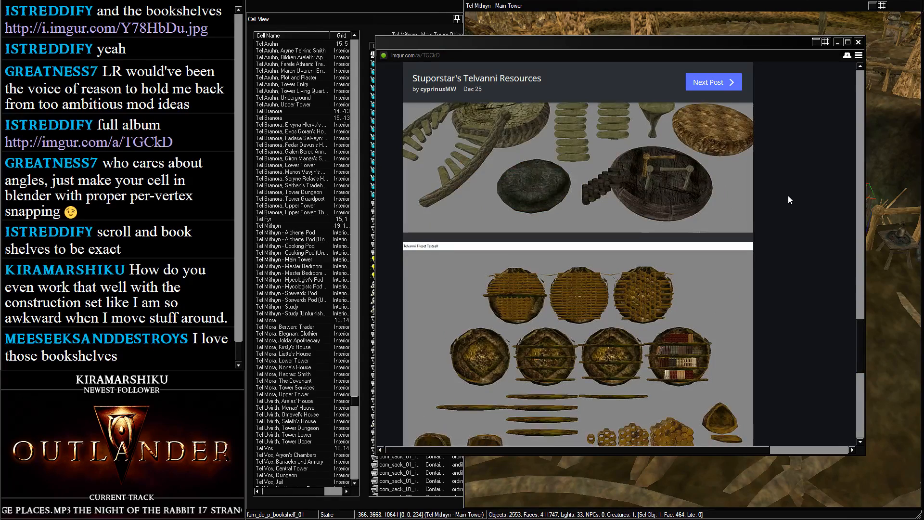
scroll(784, 197, "down", 4)
scroll(782, 197, "up", 7)
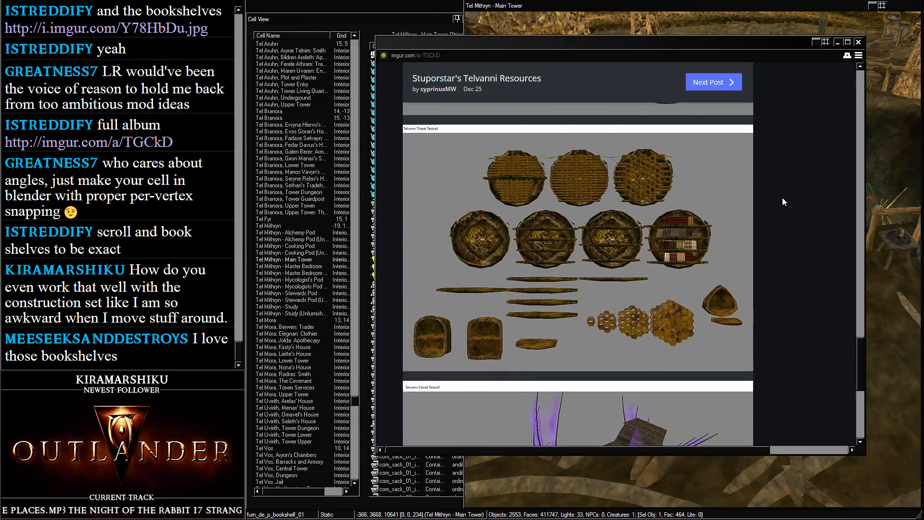
scroll(783, 198, "up", 2)
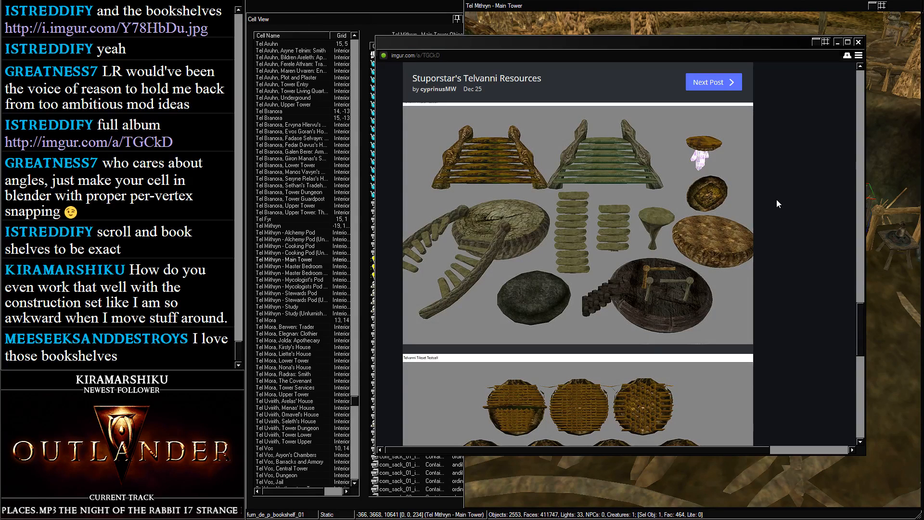
Enlarge the album's image of lamps, staffs and crystals for inspection, and close the browser window
scroll(777, 203, "up", 5)
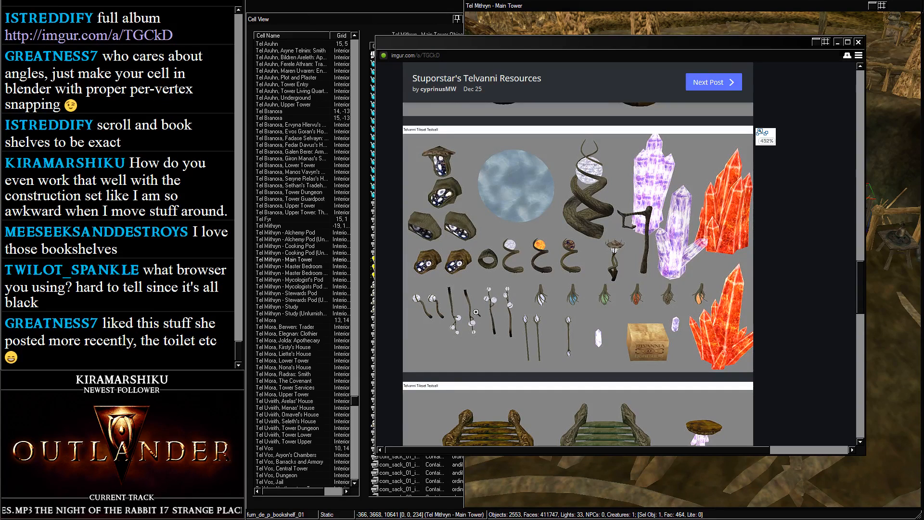
left_click(490, 301)
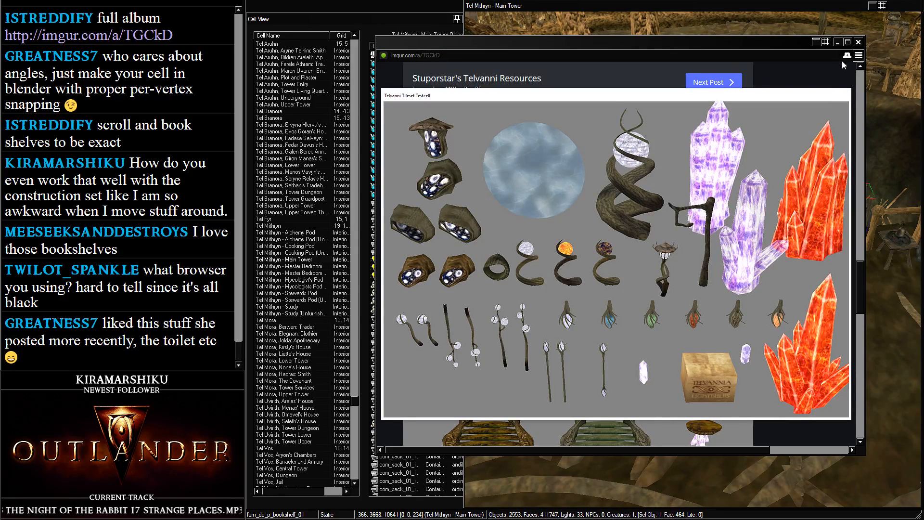
left_click(858, 41)
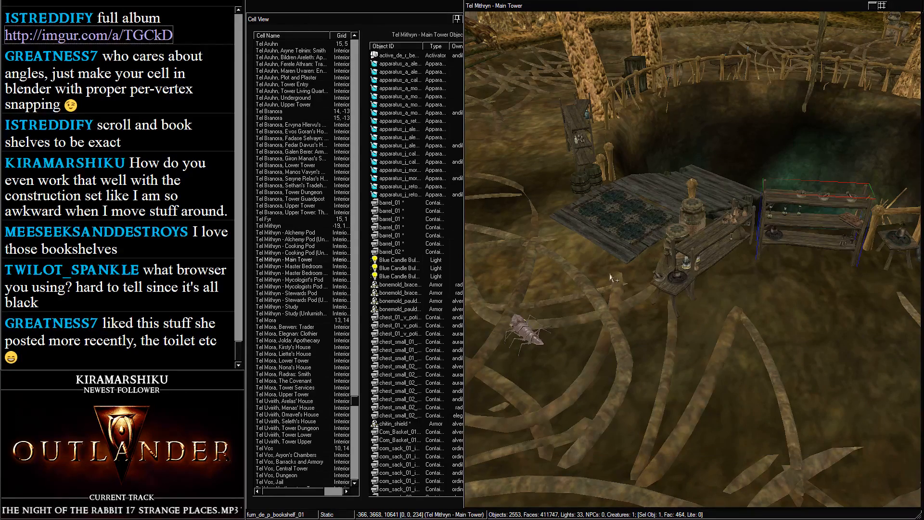
Inspect the round door and wooden steps inside the Main Tower from the alchemy area
left_click(600, 230)
middle_click_drag(599, 230, 646, 242, "shift")
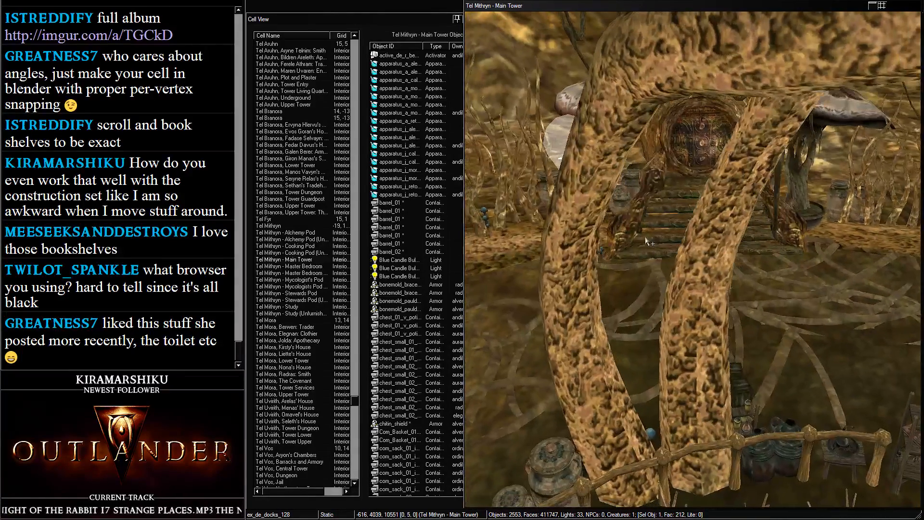
left_click(660, 199)
middle_click_drag(673, 177, 504, 220, "shift")
left_click(568, 161)
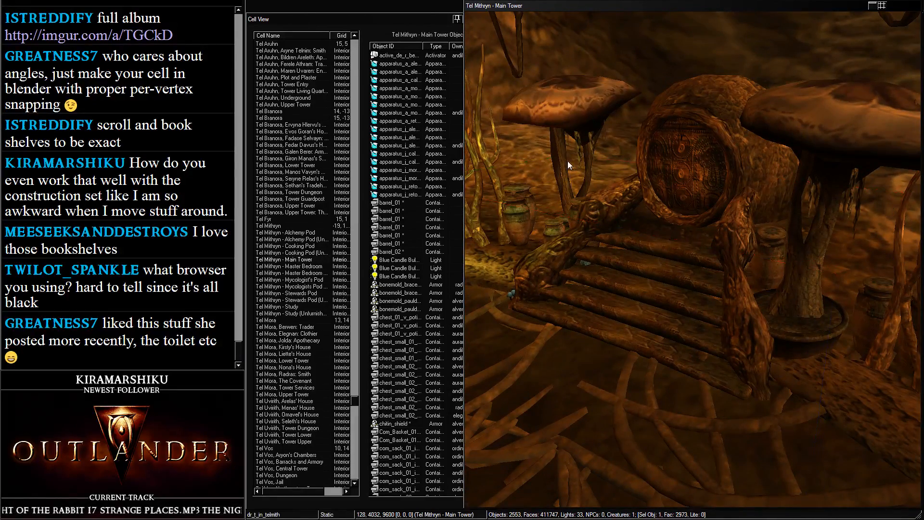
Reposition the Tel Mithryn - Main Tower render window and expand it across the whole editor workspace
left_click(883, 5)
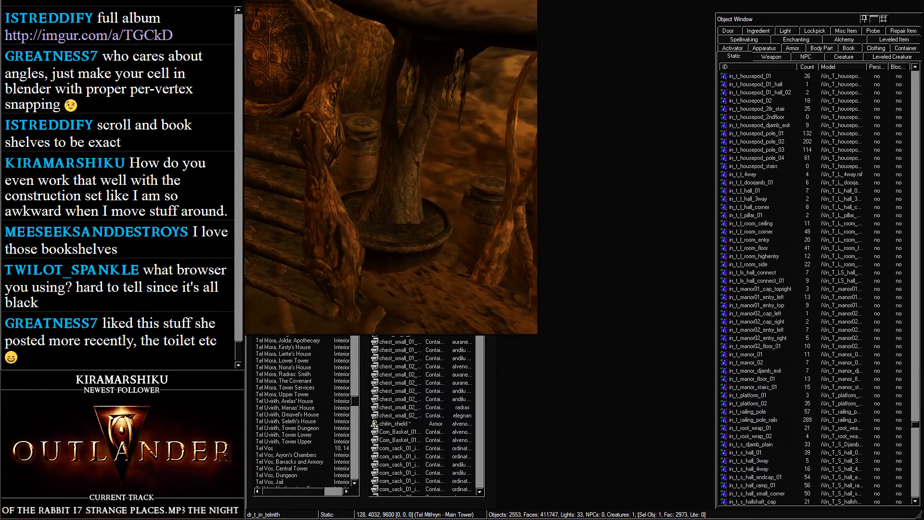
left_click_drag(367, 0, 685, 20)
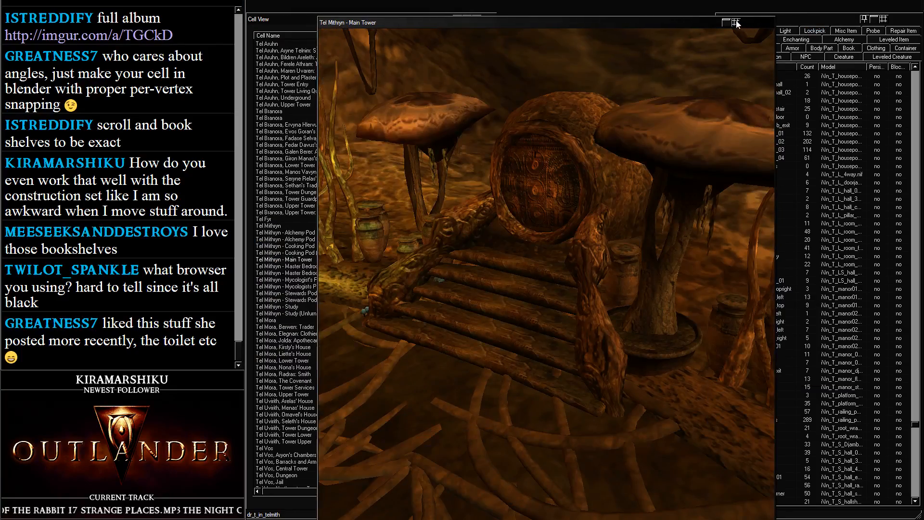
left_click(735, 22)
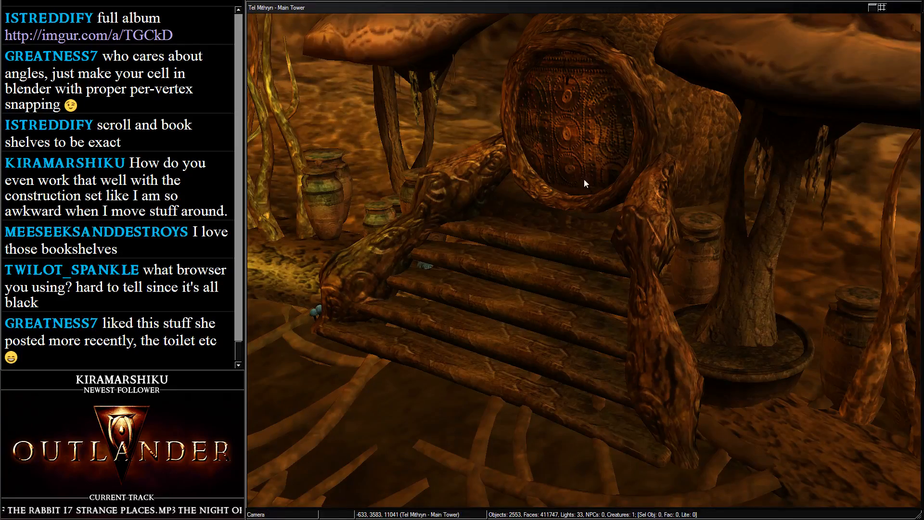
Examine the ex_t_door_02 door, the flora_muckspunge_04 planter and the whole tower from outside
left_click(567, 141)
scroll(567, 141, "down", 4)
middle_click_drag(409, 190, 631, 149)
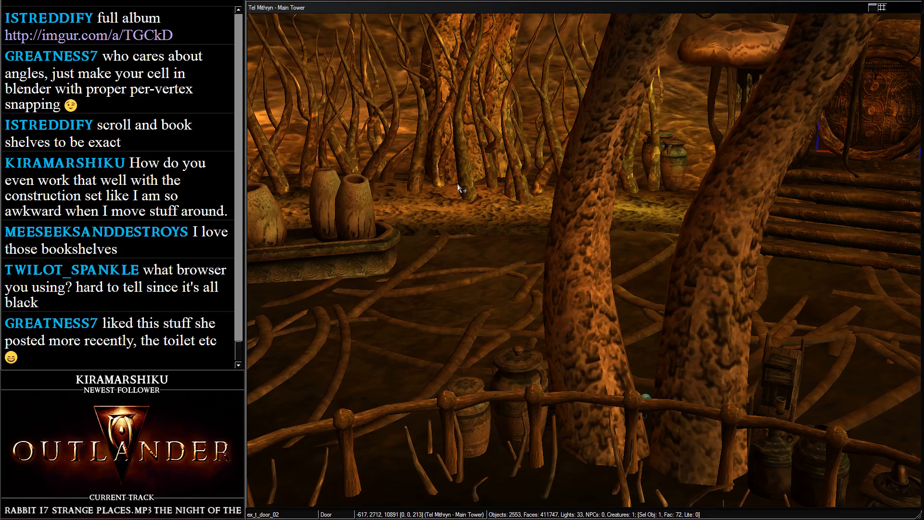
left_click(351, 191)
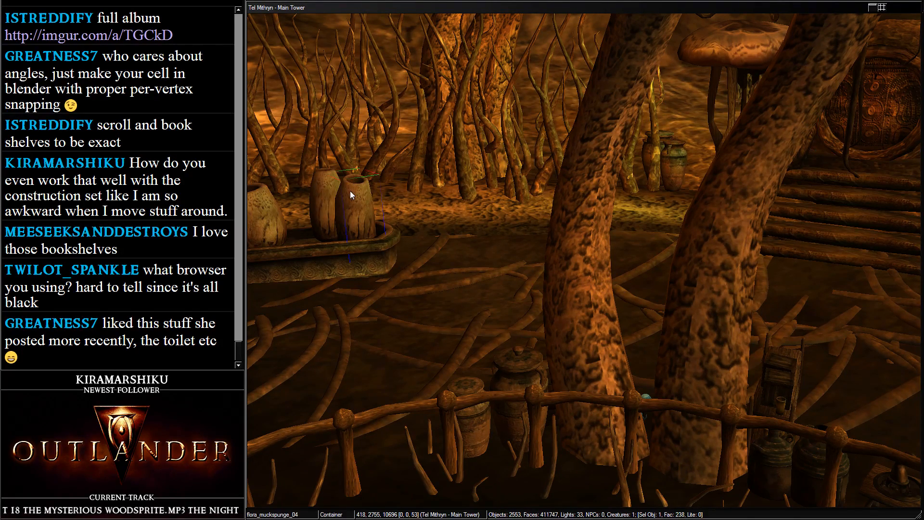
middle_click_drag(350, 190, 622, 241, "shift")
scroll(623, 245, "down", 10)
mouse_move(544, 231)
middle_mouse_down("shift")
mouse_move(466, 192)
mouse_move(535, 216)
mouse_move(547, 240)
middle_mouse_up("shift")
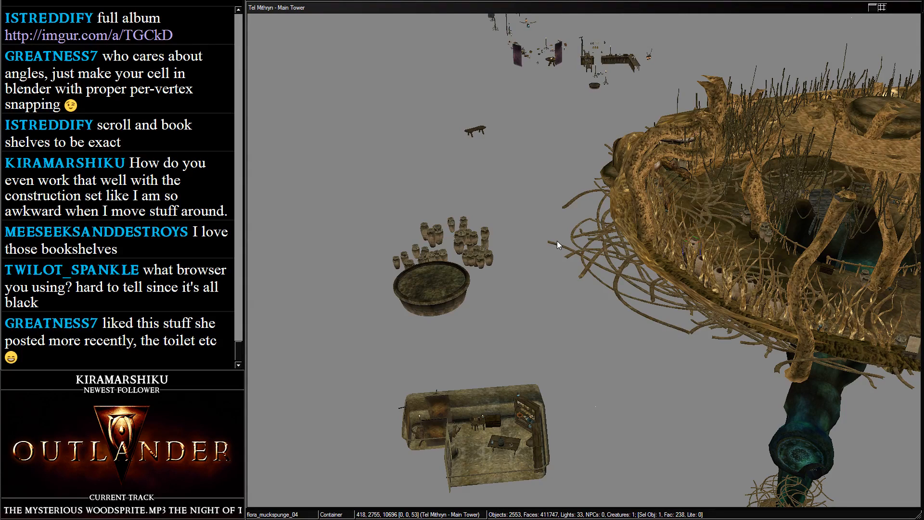
middle_click_drag(582, 234, 518, 218, "shift")
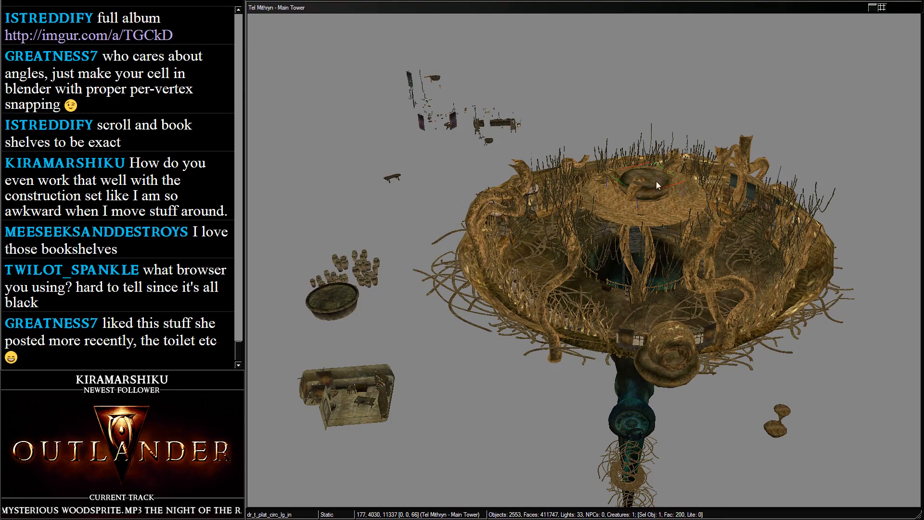
Examine the tower's upper circular platform and the spare furnishings beside the tower, including furn_planter_03
left_click(634, 193)
middle_click_drag(634, 192, 515, 273)
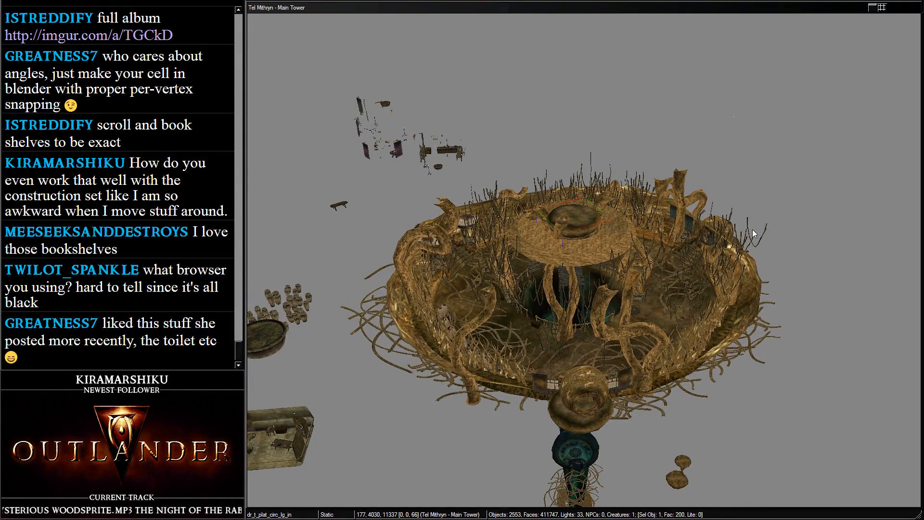
mouse_move(790, 230)
middle_mouse_down("shift")
mouse_move(599, 232)
mouse_move(798, 213)
mouse_move(632, 222)
mouse_move(802, 219)
mouse_move(536, 204)
mouse_move(736, 238)
mouse_move(452, 223)
mouse_move(776, 245)
mouse_move(602, 231)
mouse_move(746, 241)
mouse_move(626, 236)
mouse_move(495, 249)
mouse_move(669, 240)
mouse_move(271, 236)
mouse_move(630, 260)
mouse_move(797, 235)
middle_mouse_up("shift")
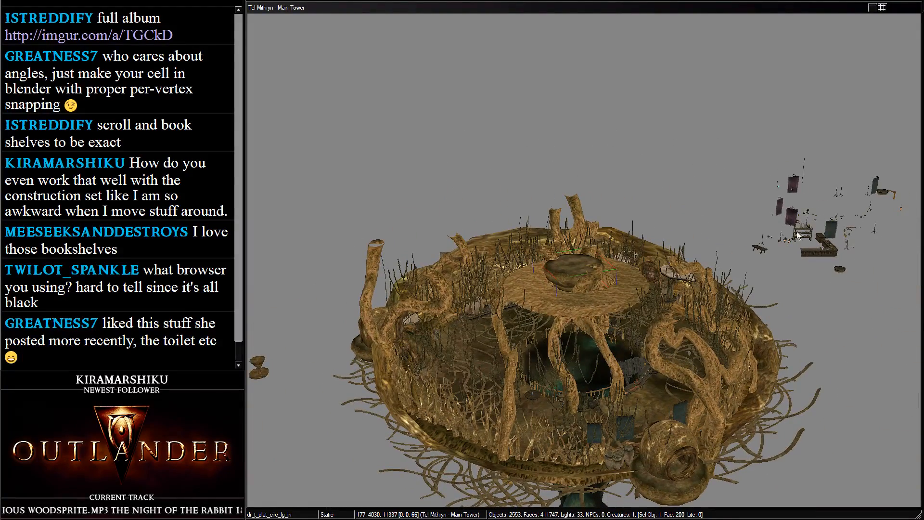
left_click(880, 193)
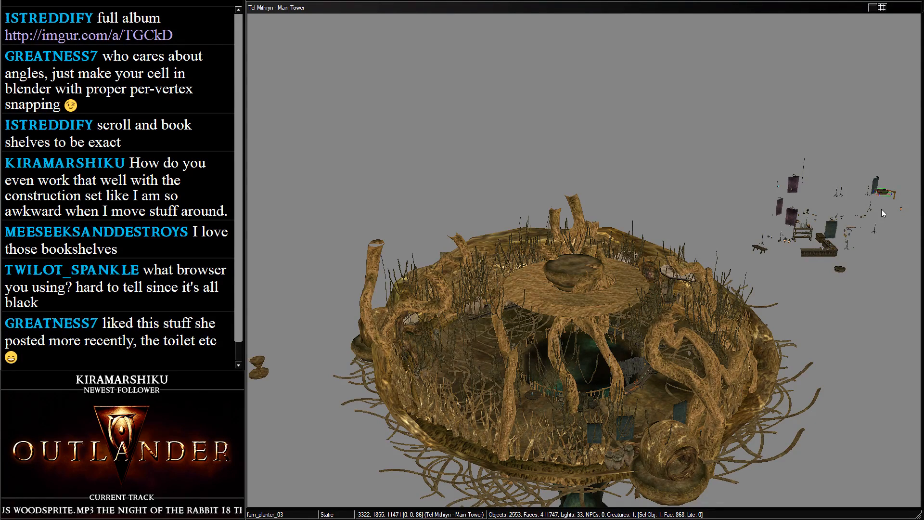
middle_click_drag(882, 203, 653, 247, "shift")
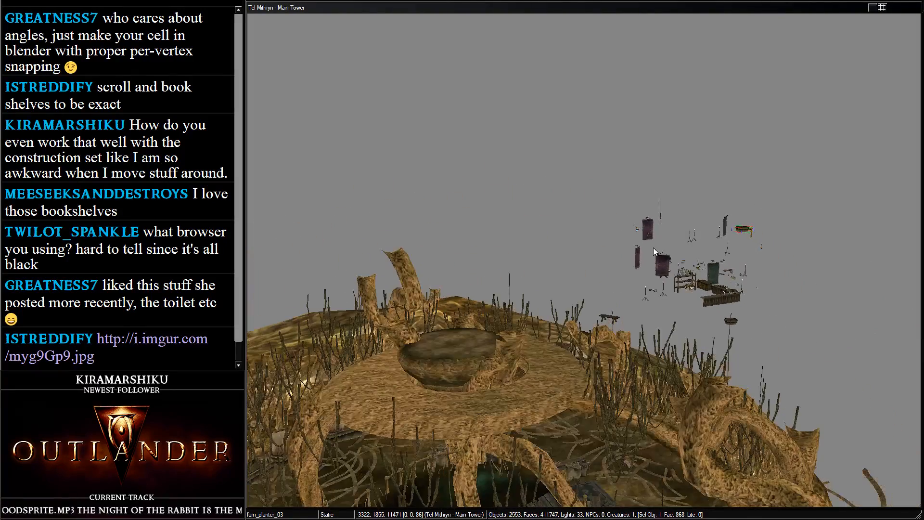
scroll(643, 261, "down", 4)
middle_click_drag(710, 228, 769, 233, "shift")
scroll(769, 233, "up", 4)
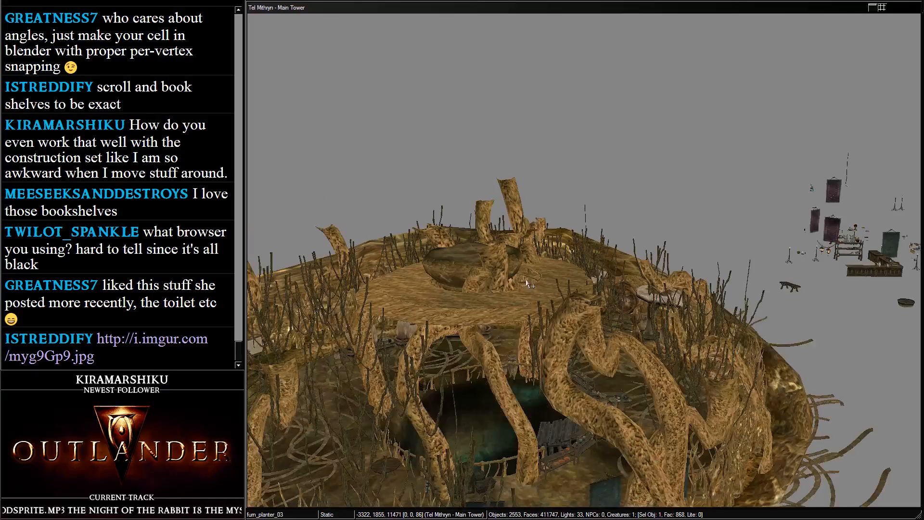
Inspect the dr_t_plat_circ_lg_in platform together with the open pit and walkway beneath it
left_click(452, 272)
middle_click_drag(453, 272, 594, 221, "shift")
middle_click_drag(701, 154, 563, 322, "shift")
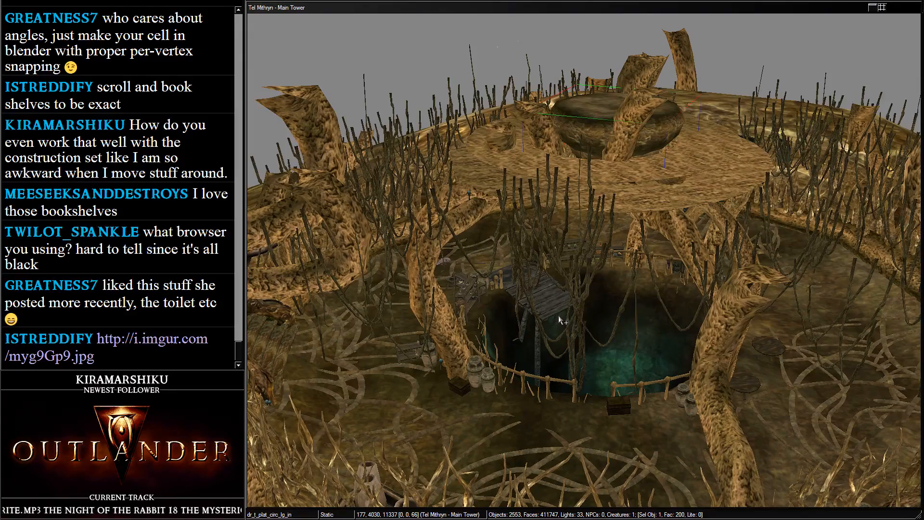
scroll(625, 226, "down", 3)
middle_click_drag(626, 221, 493, 247, "shift")
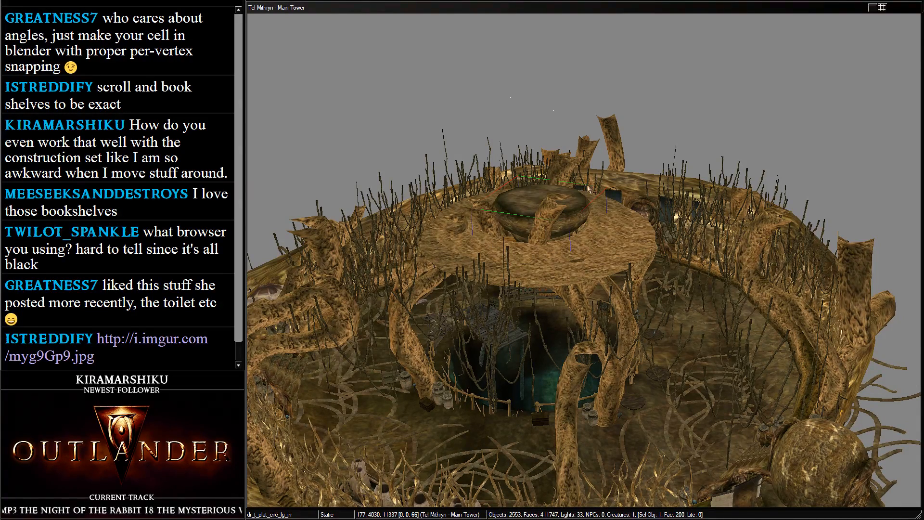
Compare the circular platform's top surface up close with the overall tower layout and the planted rim around the pit
scroll(589, 187, "up", 10)
middle_click_drag(589, 187, 607, 216)
scroll(641, 247, "up", 8)
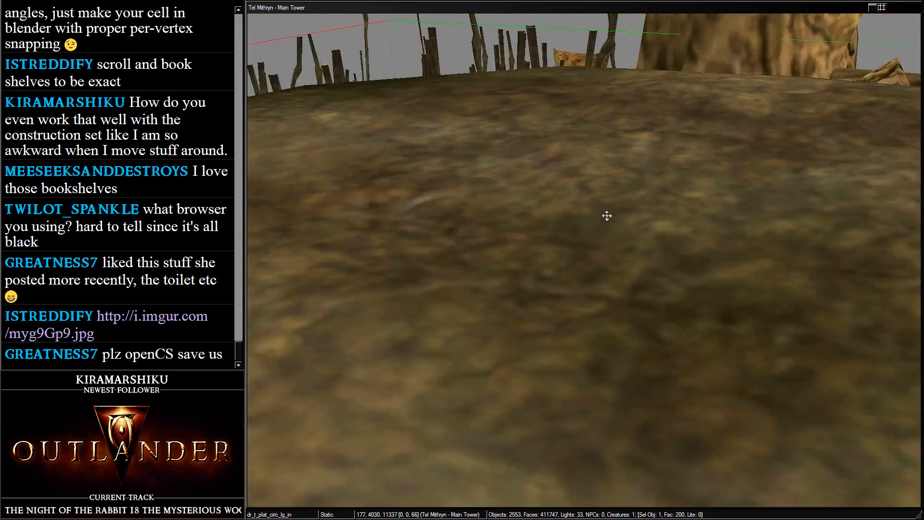
scroll(607, 216, "down", 8)
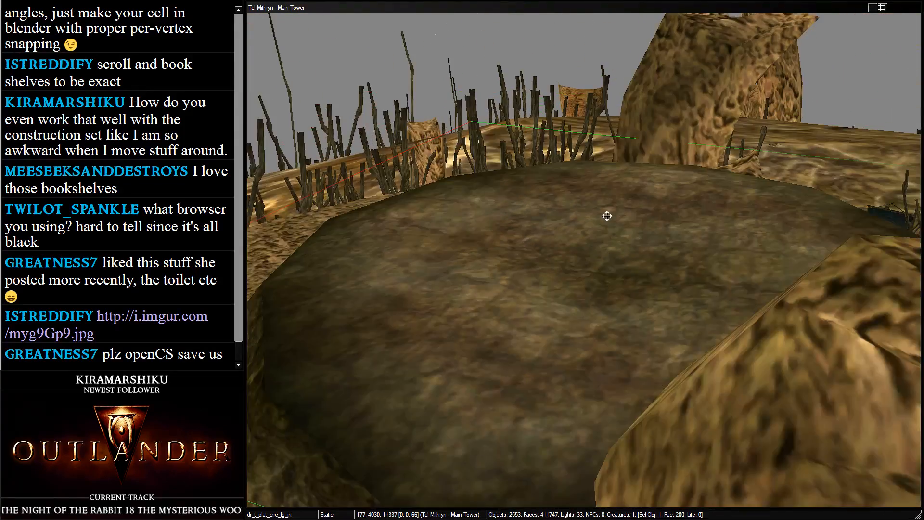
scroll(607, 216, "down", 10)
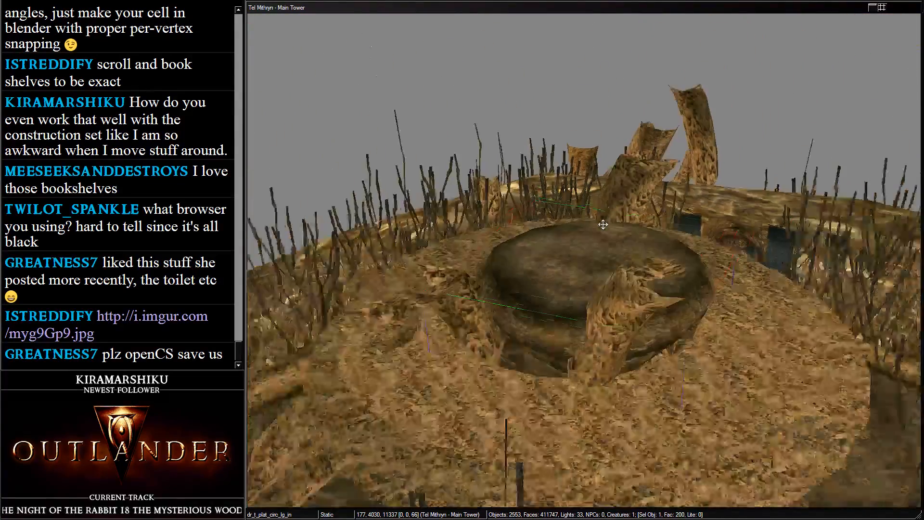
scroll(603, 224, "down", 15)
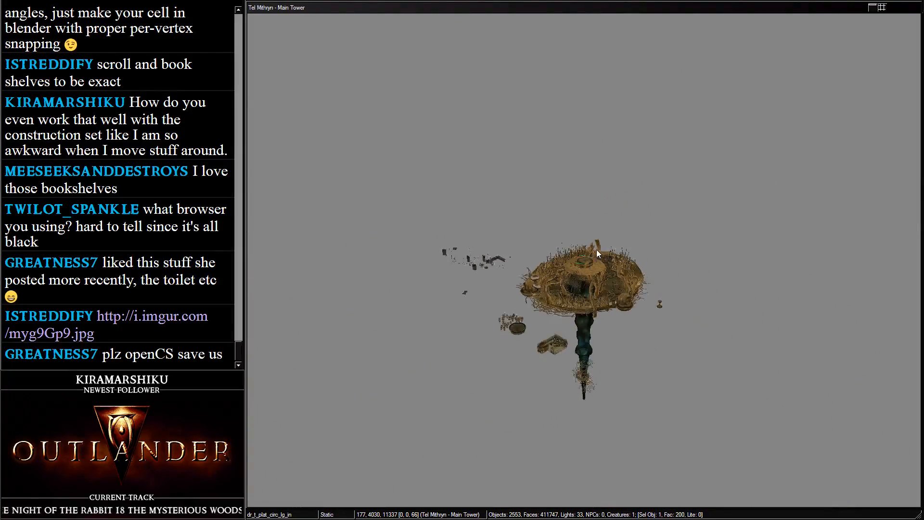
scroll(597, 249, "down", 8)
scroll(596, 249, "up", 20)
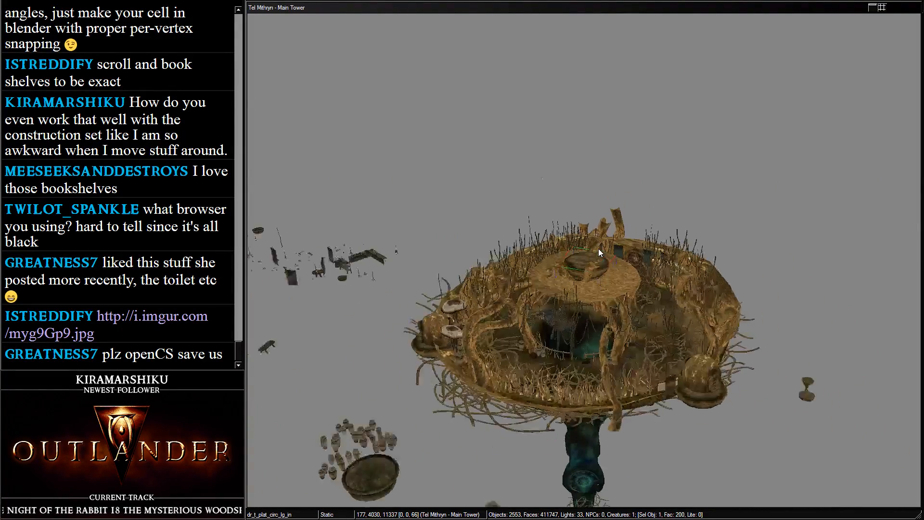
scroll(599, 248, "up", 15)
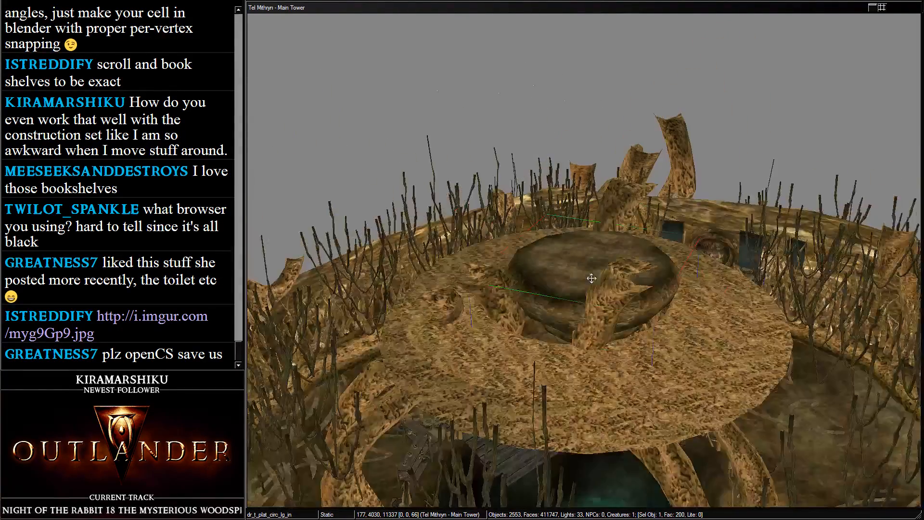
scroll(592, 278, "down", 6)
middle_click_drag(592, 278, 591, 202)
scroll(592, 202, "up", 8)
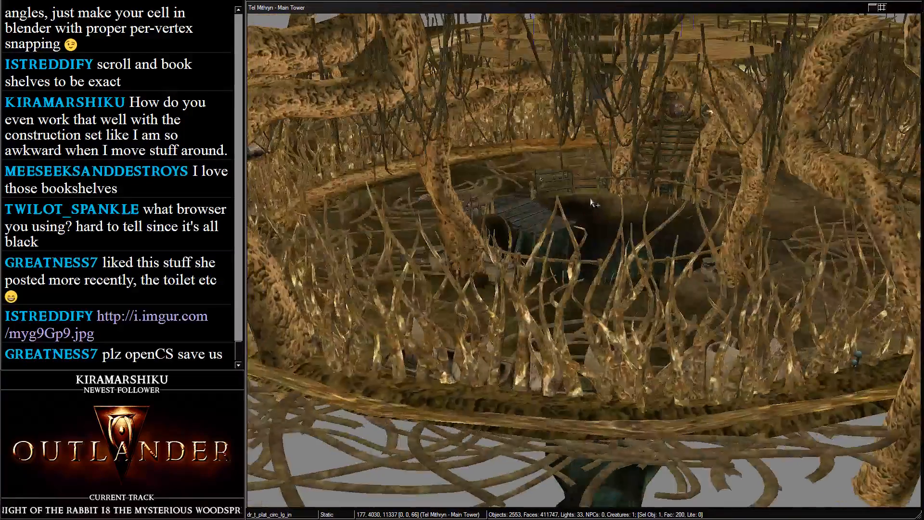
Move the flame light in front of the round door above the stairs, to about -397, 5240, 10961
key("a")
middle_click_drag(493, 208, 514, 193, "shift")
middle_click_drag(479, 160, 518, 216)
scroll(520, 217, "up", 10)
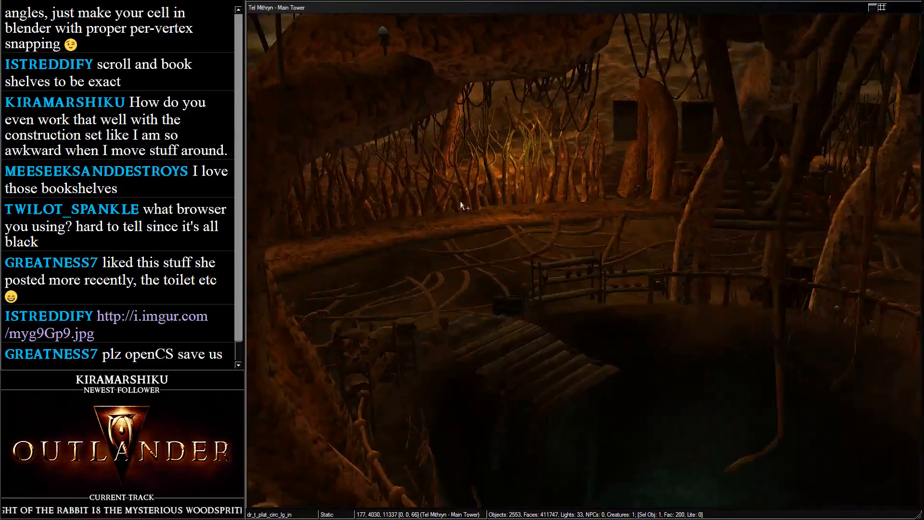
left_click(547, 137)
left_click_drag(547, 137, 717, 172)
scroll(718, 172, "up", 8)
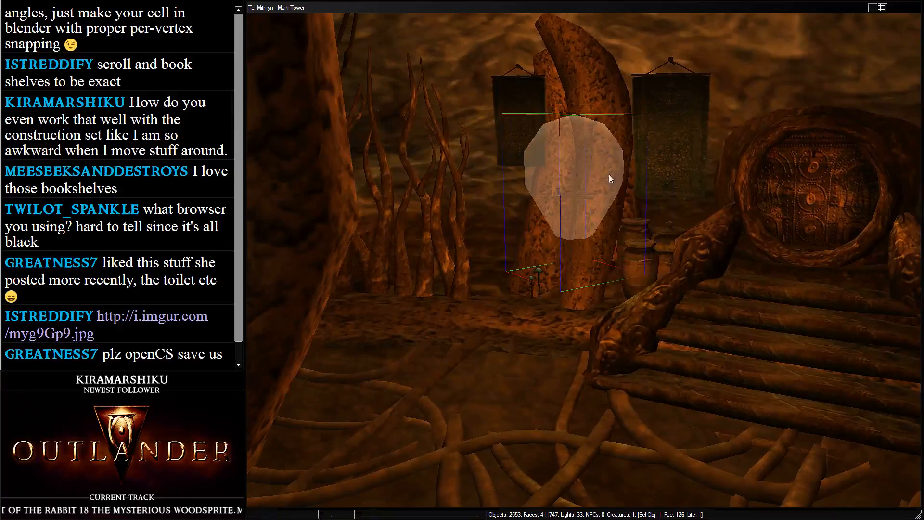
left_click_drag(610, 178, 689, 177)
middle_click_drag(688, 177, 715, 199)
scroll(714, 199, "down", 5)
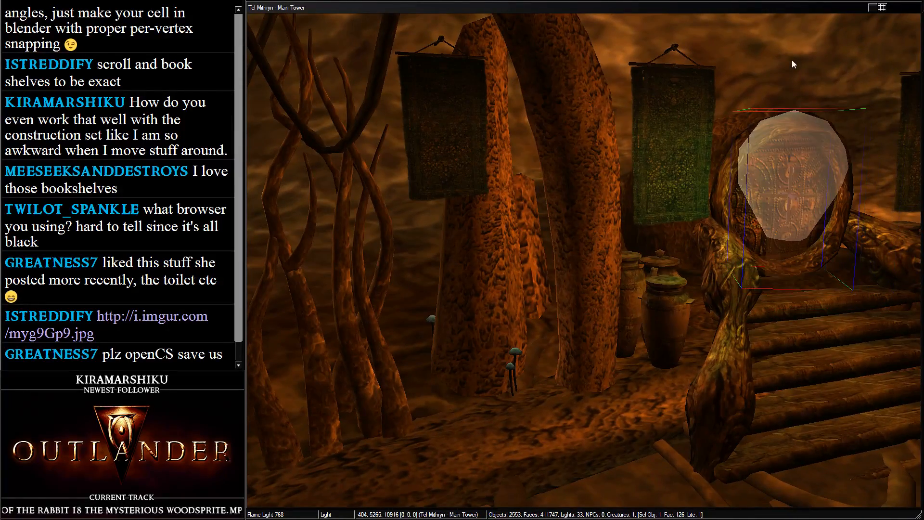
middle_click_drag(793, 79, 747, 123)
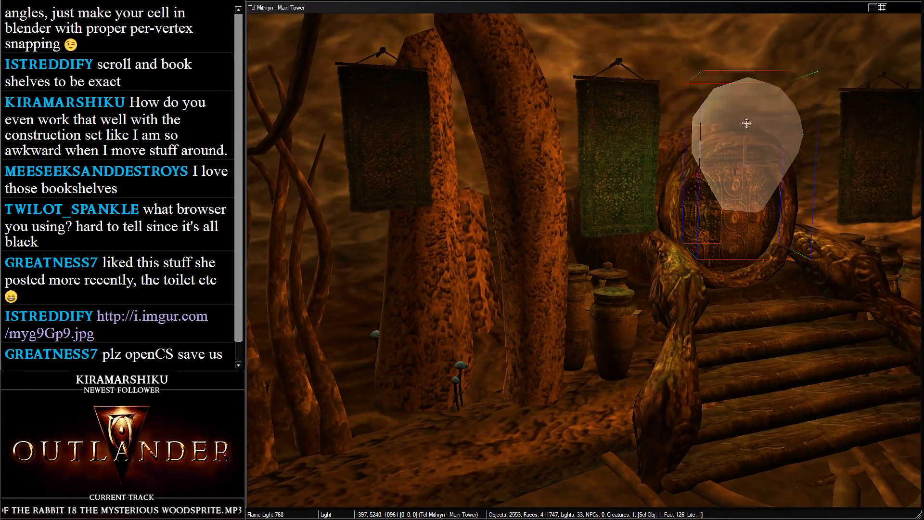
Examine the whole tower cell from outside and from above under full-bright lighting
scroll(747, 123, "down", 5)
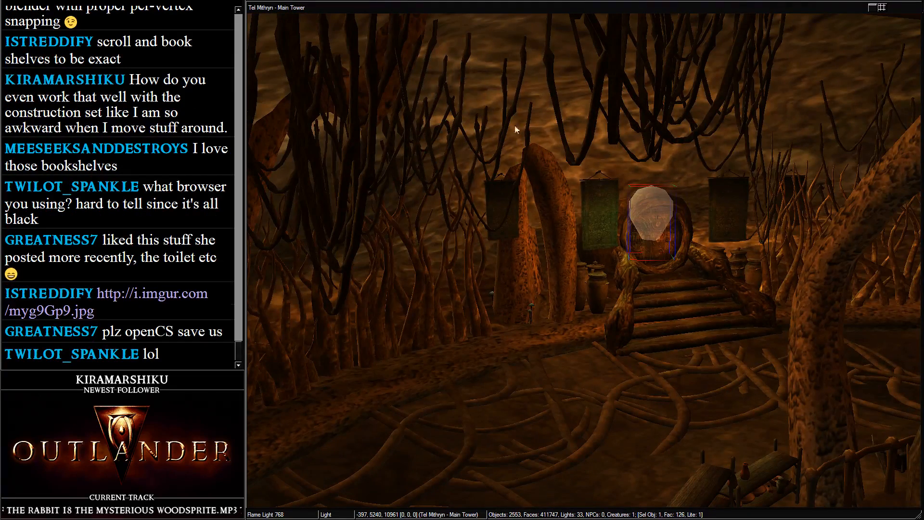
scroll(593, 217, "down", 10)
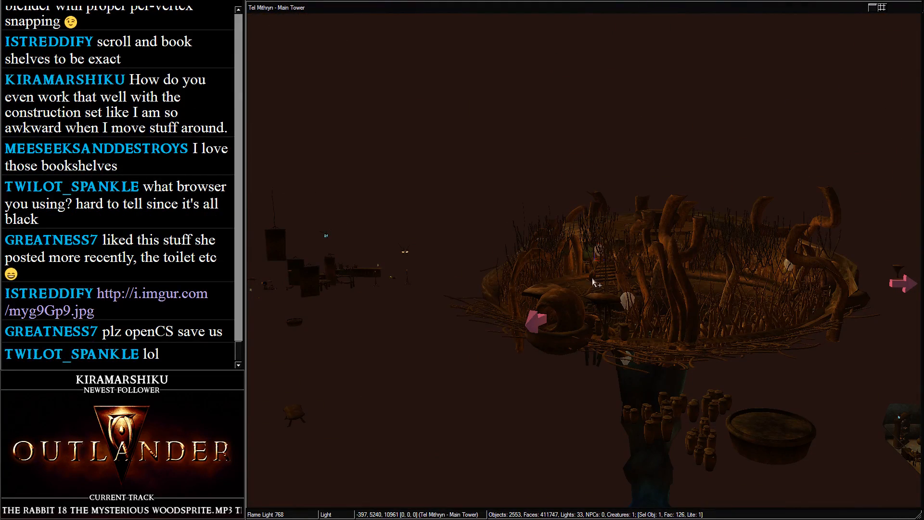
left_click(592, 277)
key("a")
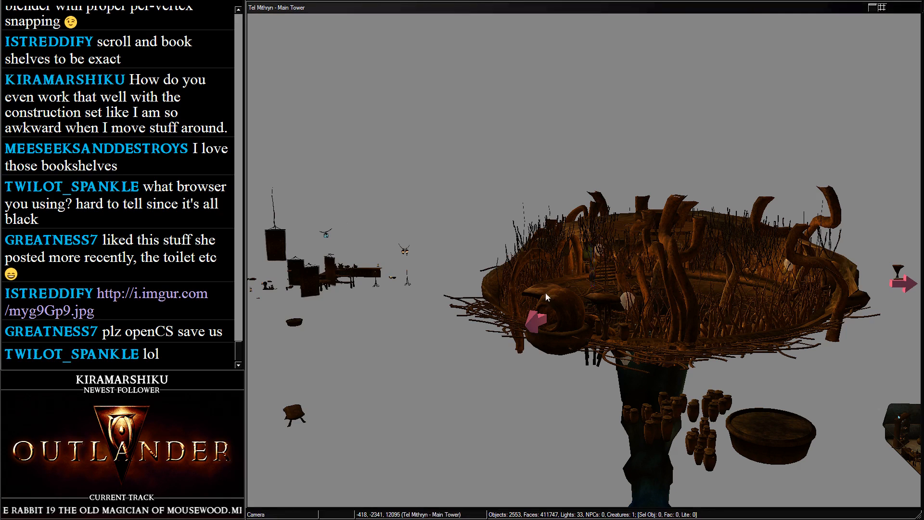
middle_click_drag(545, 289, 536, 178)
left_click(536, 239)
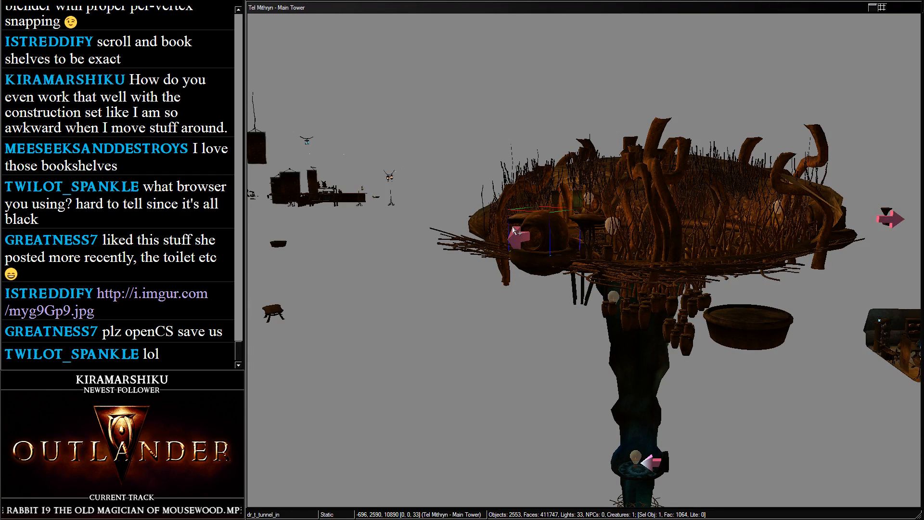
middle_click_drag(576, 165, 377, 16, "shift")
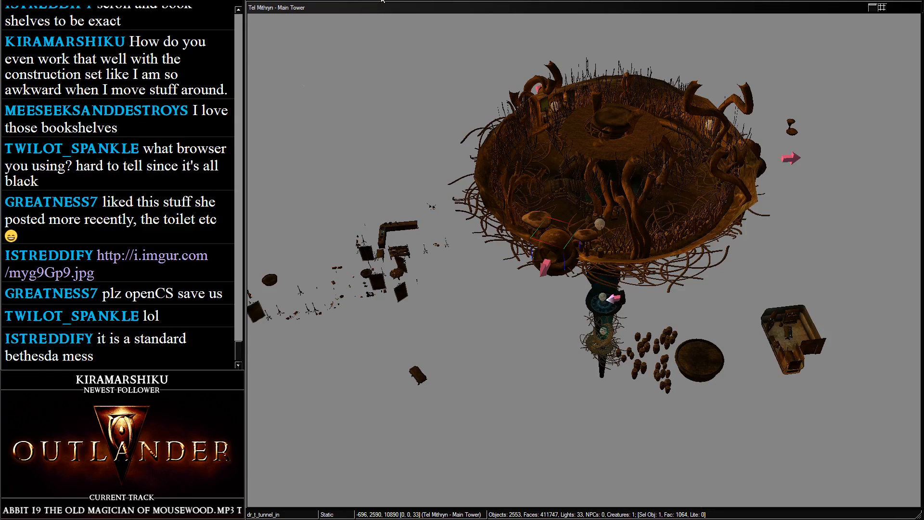
key("a")
key("a")
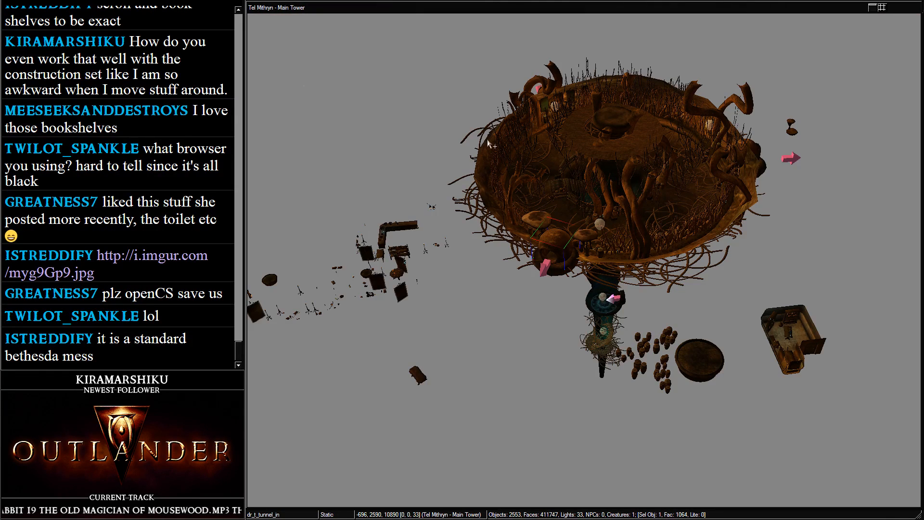
left_click(490, 145)
middle_click_drag(669, 128, 543, 225)
left_click(552, 182)
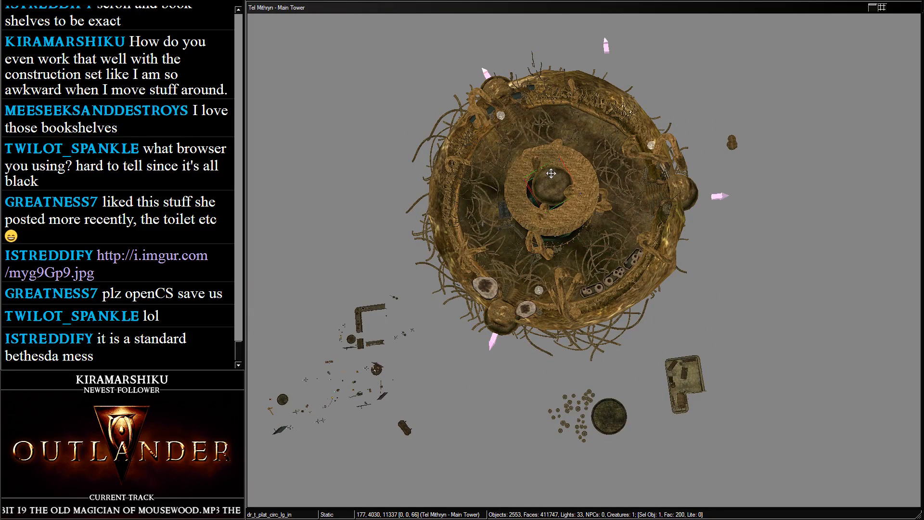
middle_click_drag(639, 170, 558, 212, "shift")
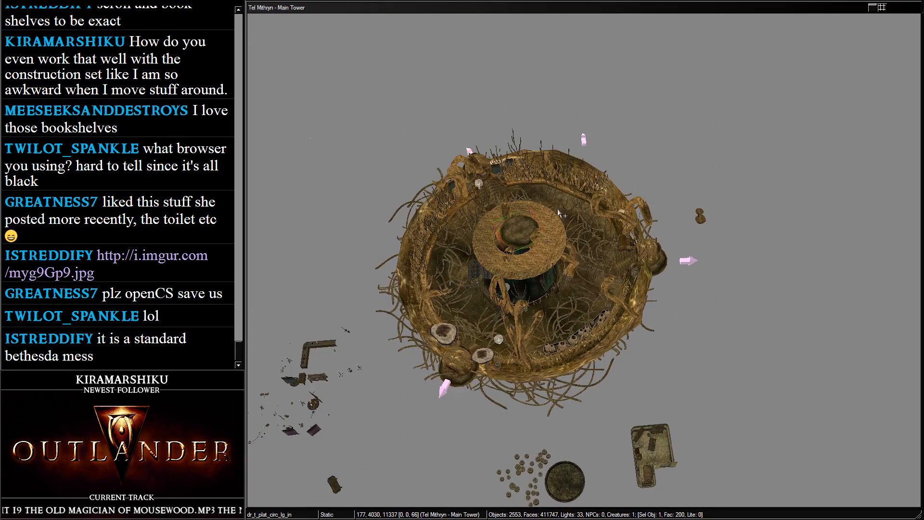
middle_click_drag(630, 203, 672, 230, "shift")
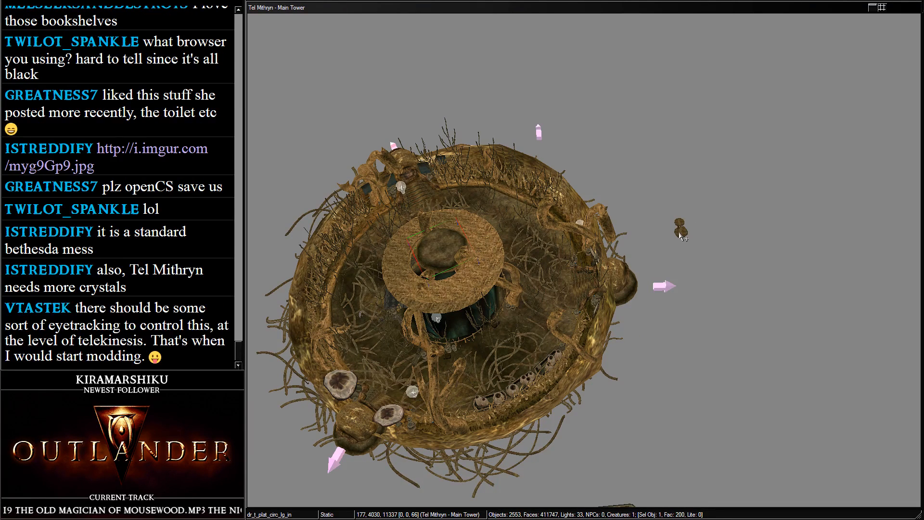
Inspect the two loose platform pieces floating beside the tower, selecting each one up close
left_click(680, 234)
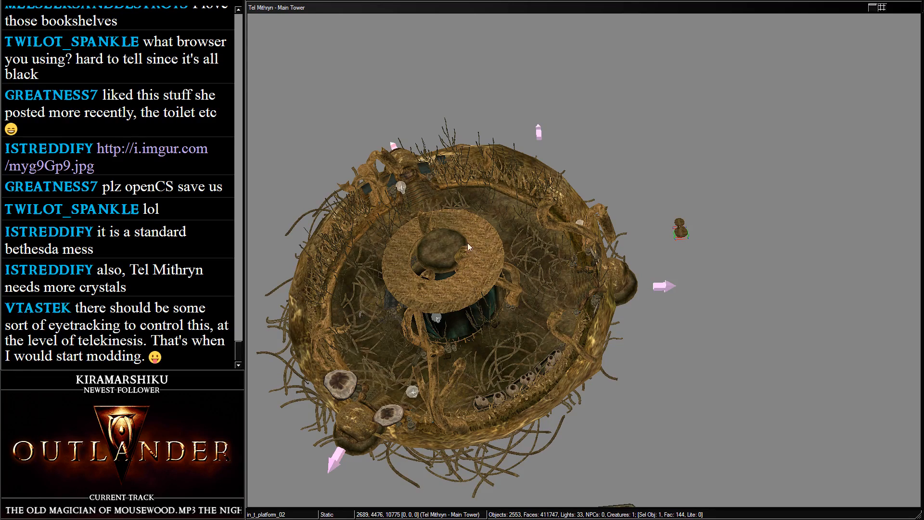
middle_click_drag(666, 241, 614, 101, "shift")
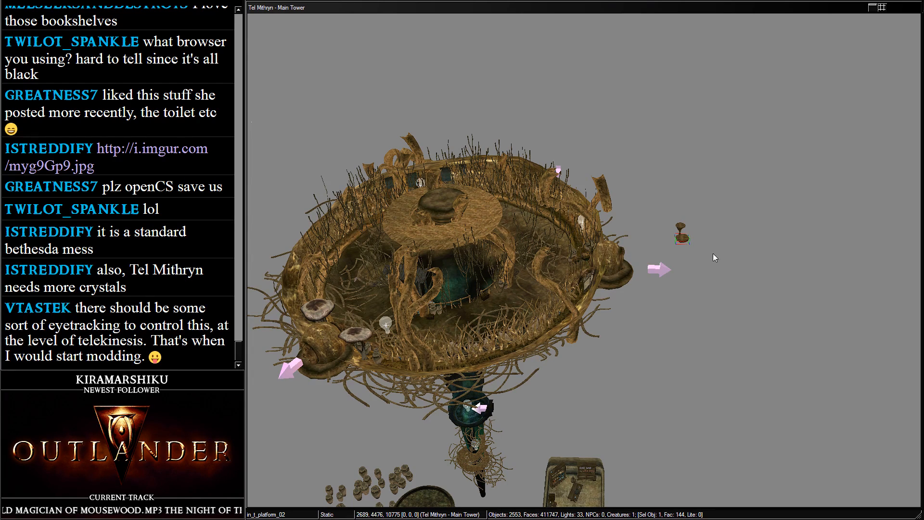
left_click(684, 232)
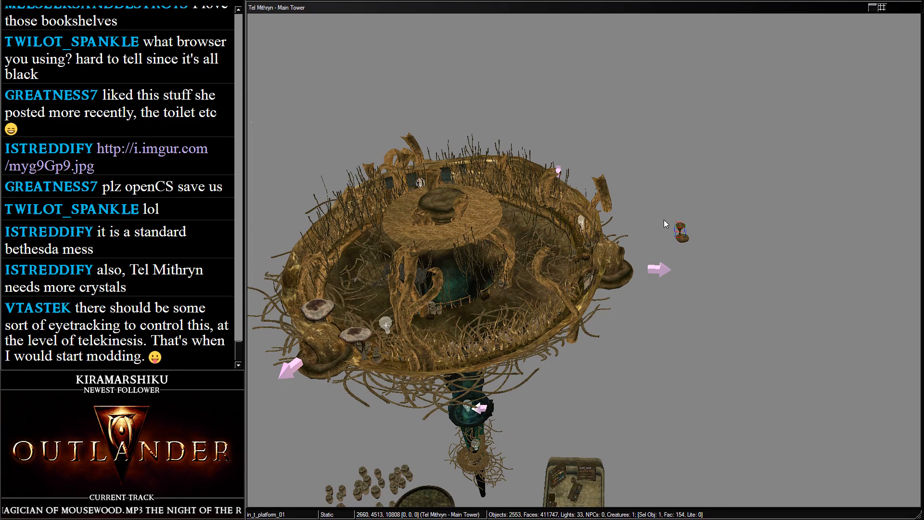
scroll(707, 207, "up", 3)
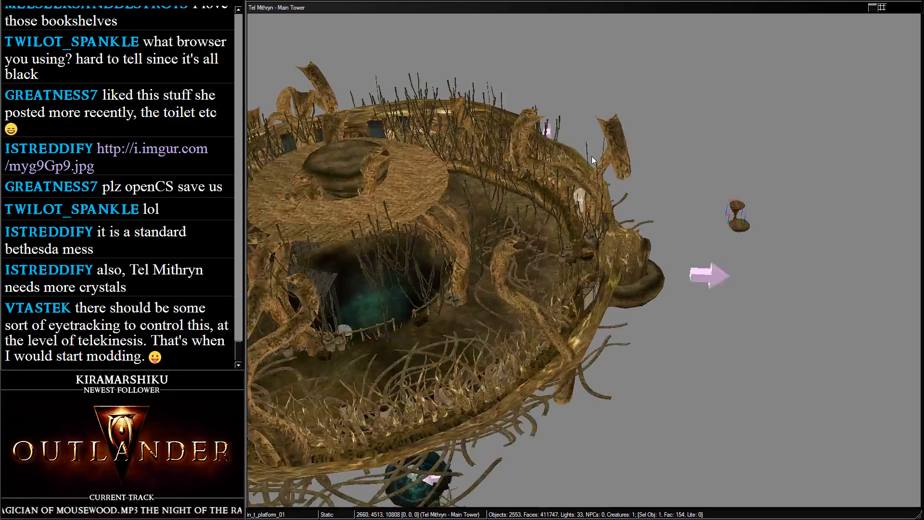
middle_click_drag(708, 213, 449, 286)
scroll(676, 241, "up", 3)
scroll(591, 266, "up", 3)
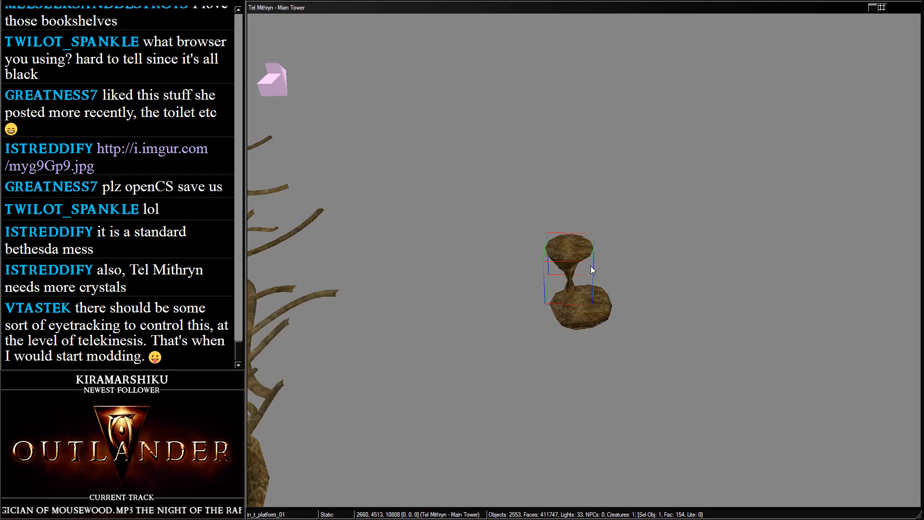
left_click(597, 331)
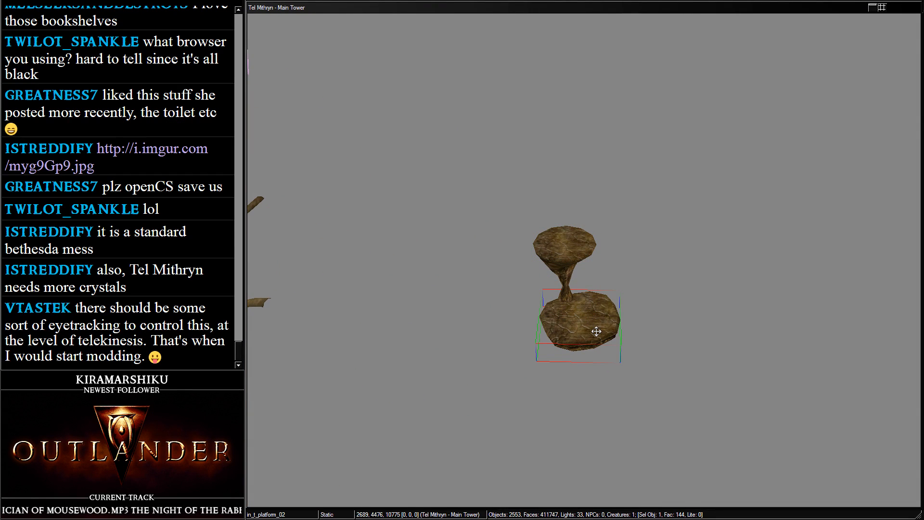
Examine the round tables by the pit railing inside the tower, including the pitcher standing on one of them
middle_click_drag(603, 329, 722, 306, "shift")
scroll(675, 313, "down", 2)
middle_click_drag(386, 245, 814, 315)
middle_click_drag(298, 254, 623, 272)
middle_click_drag(389, 233, 462, 251)
scroll(449, 247, "up", 3)
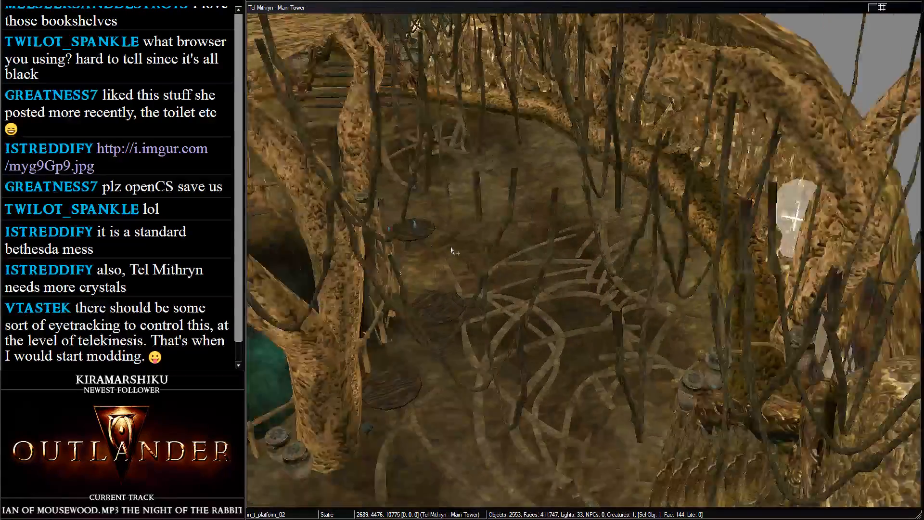
left_click(395, 233)
middle_click_drag(396, 233, 524, 150)
scroll(522, 235, "up", 3)
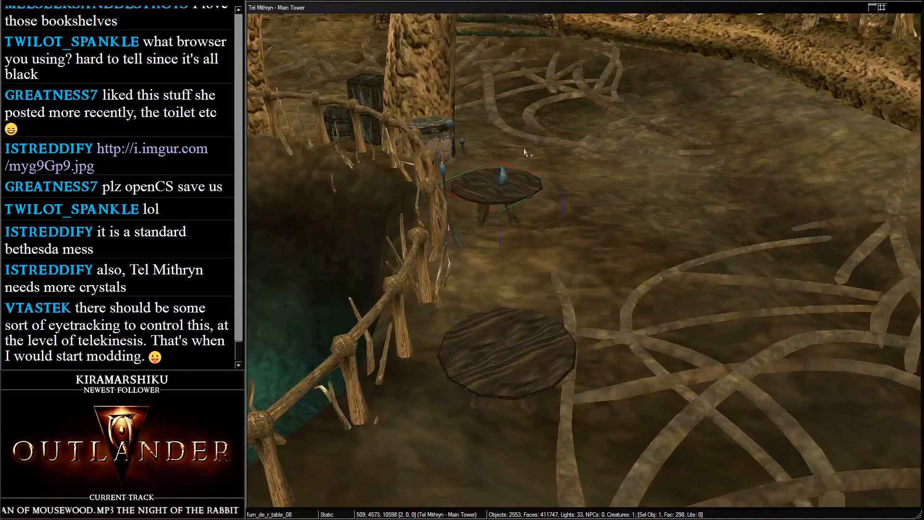
scroll(517, 164, "up", 4)
scroll(509, 169, "down", 1)
left_click(517, 172)
left_click_drag(517, 173, 513, 179)
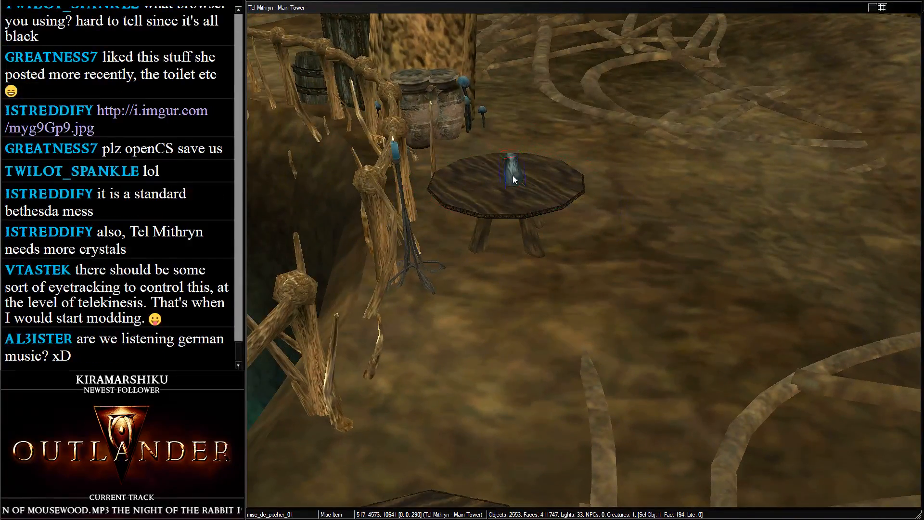
scroll(512, 197, "down", 15)
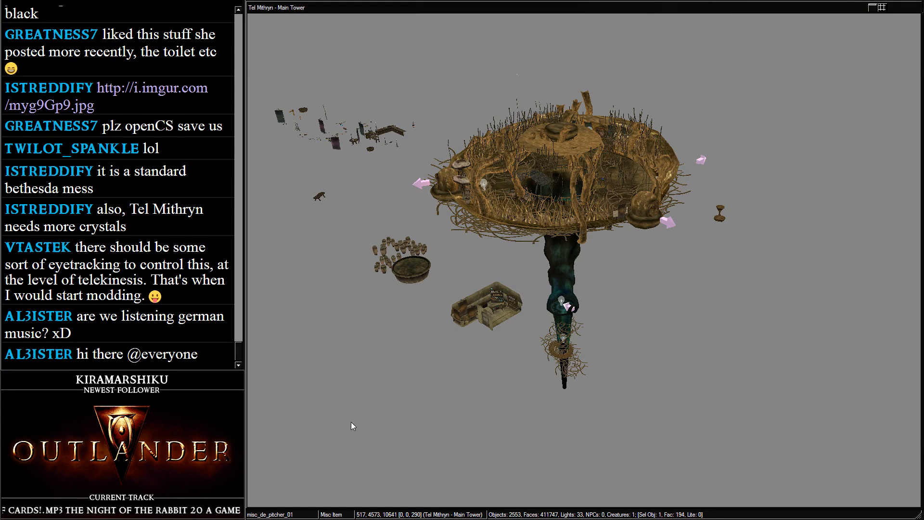
Inspect the large round planter and the furnished small room outside the tower, including its door and bookshelf
left_click(408, 267)
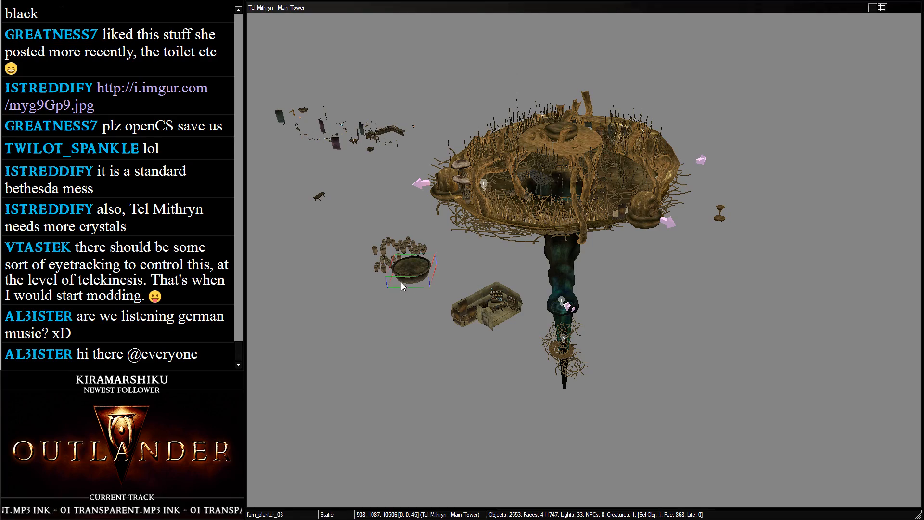
middle_click_drag(402, 283, 623, 295)
scroll(425, 318, "up", 3)
left_click(598, 371)
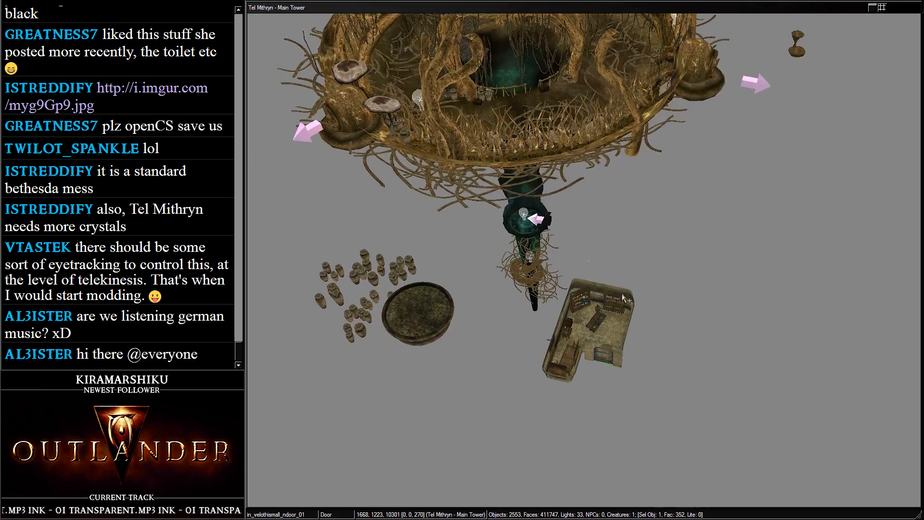
scroll(623, 294, "up", 5)
left_click(505, 316)
scroll(462, 167, "up", 2)
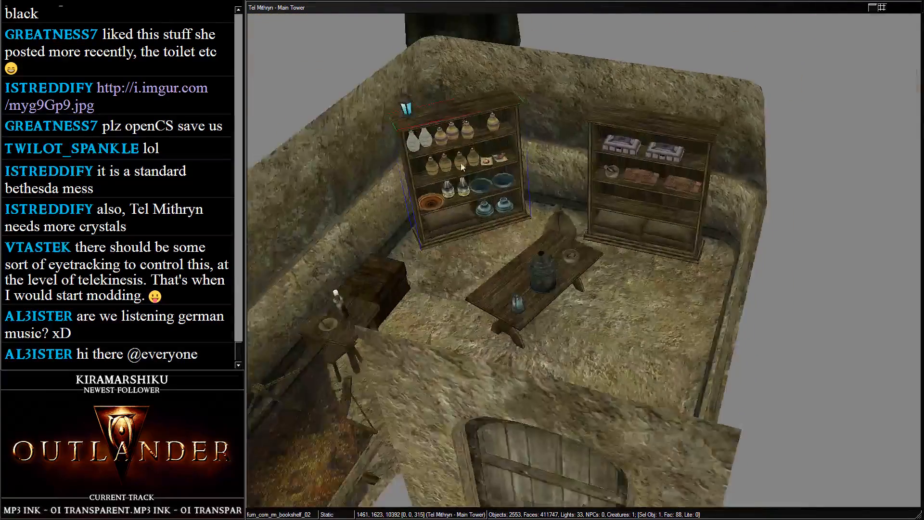
Delete the two ingredients with their papers, the two flasks, several jugs, one blue bowl and one lidded pot from the bookshelf
scroll(462, 167, "up", 4)
left_click(510, 227)
scroll(504, 189, "up", 2)
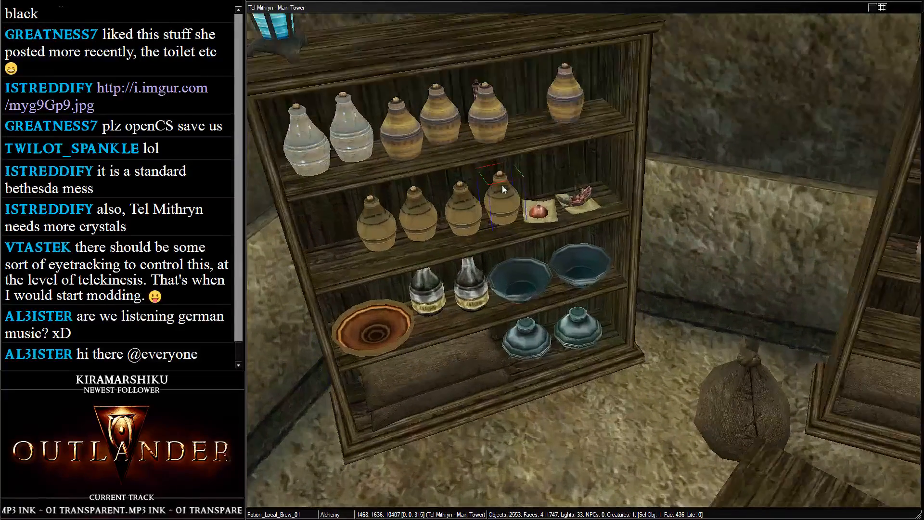
left_click(564, 216)
left_click(548, 221, "ctrl")
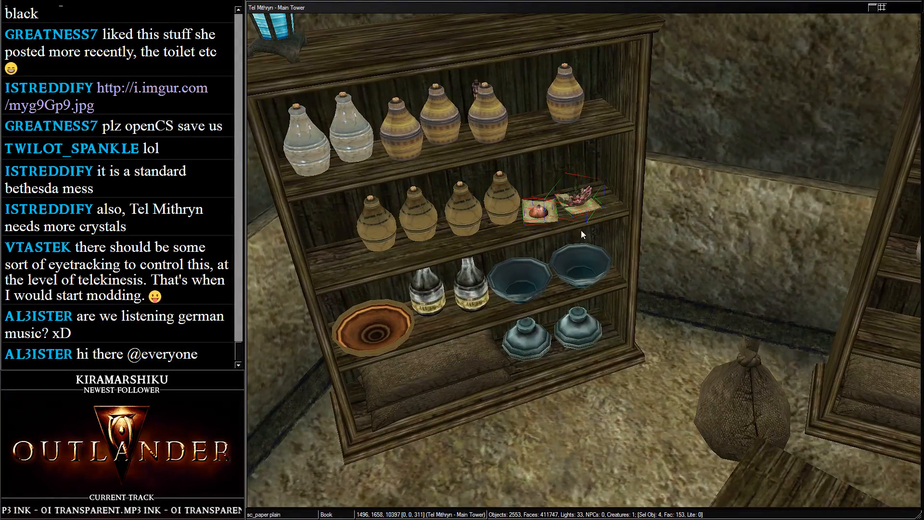
left_click(438, 293, "ctrl")
left_click(465, 289, "ctrl")
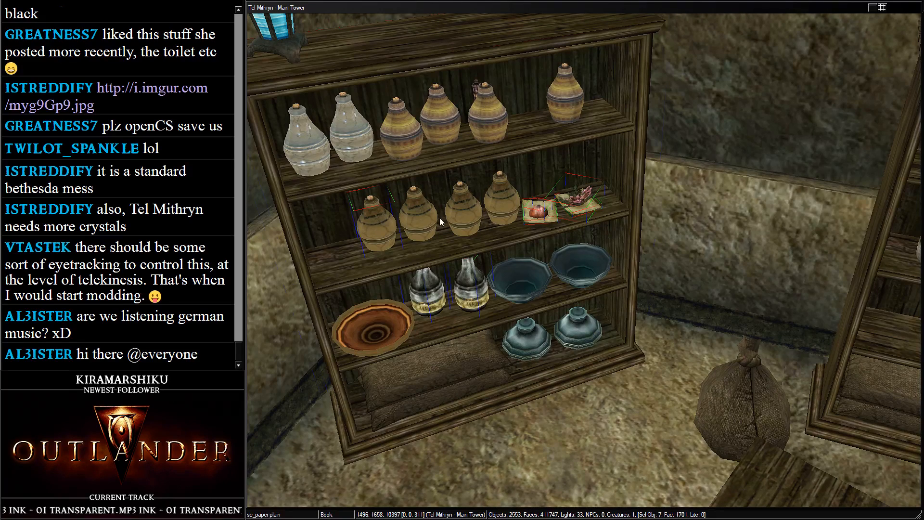
left_click(395, 185, "ctrl")
left_click(402, 126, "ctrl")
left_click(331, 138, "ctrl")
left_click(409, 221, "ctrl")
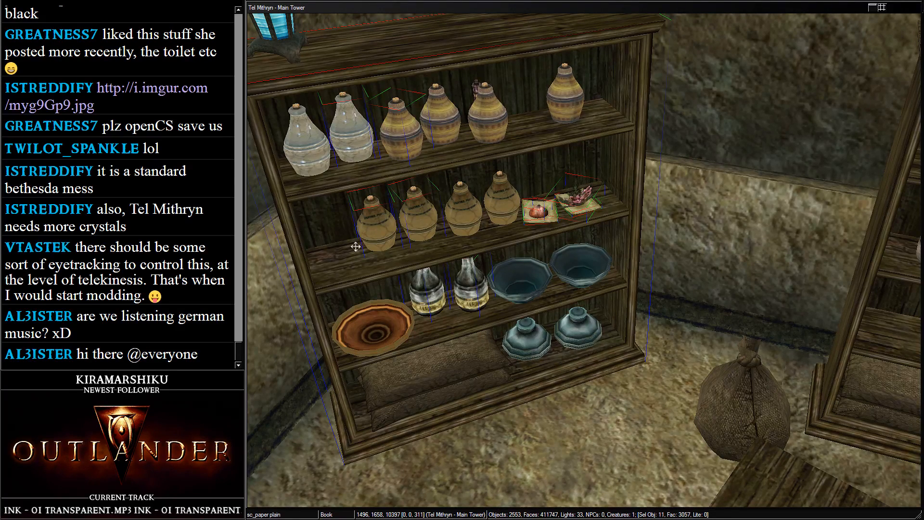
left_click(359, 247, "ctrl")
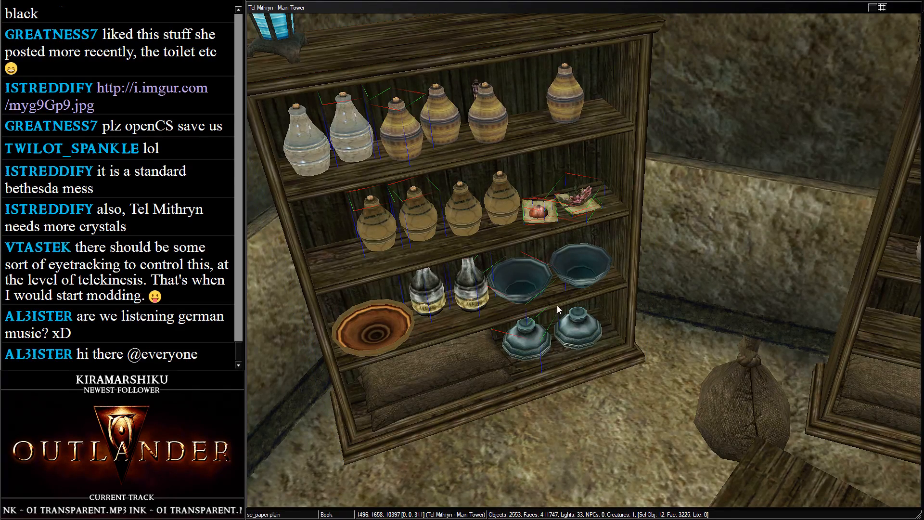
key("Delete")
Return from the bookshelf to the tower interior and examine the area around the central pit under full-bright lighting
left_click(417, 236)
key("c")
scroll(530, 19, "down", 4)
middle_click_drag(529, 28, 501, 336)
middle_click_drag(506, 96, 491, 275)
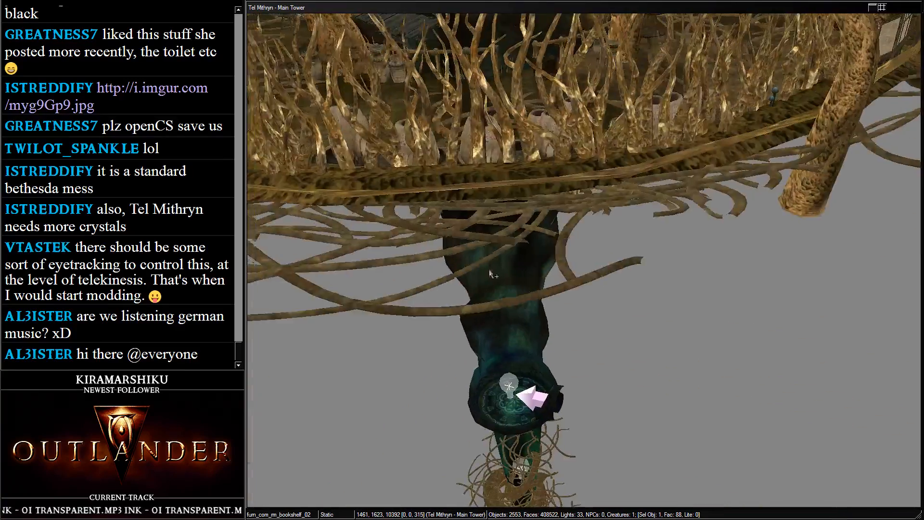
middle_click_drag(481, 58, 428, 250)
scroll(428, 250, "down", 2)
left_click(471, 291)
middle_click_drag(470, 291, 425, 164, "shift")
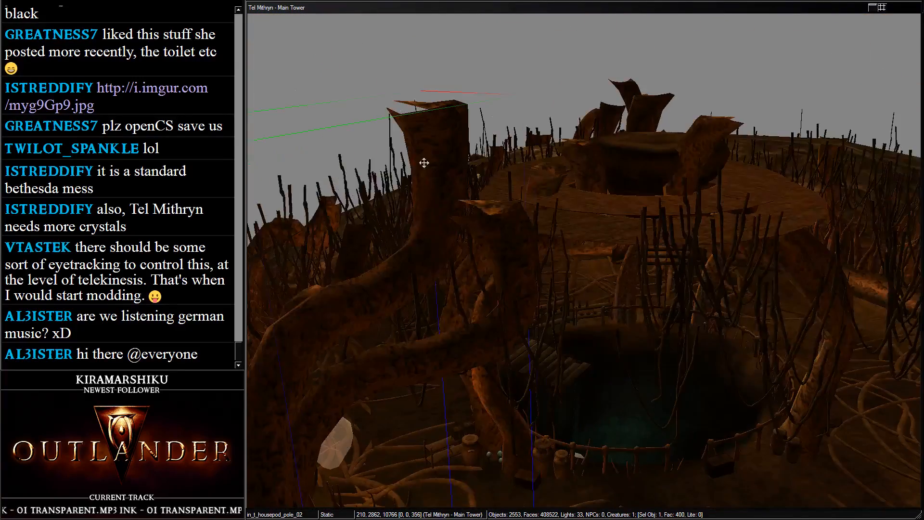
key("a")
middle_click_drag(484, 308, 485, 169)
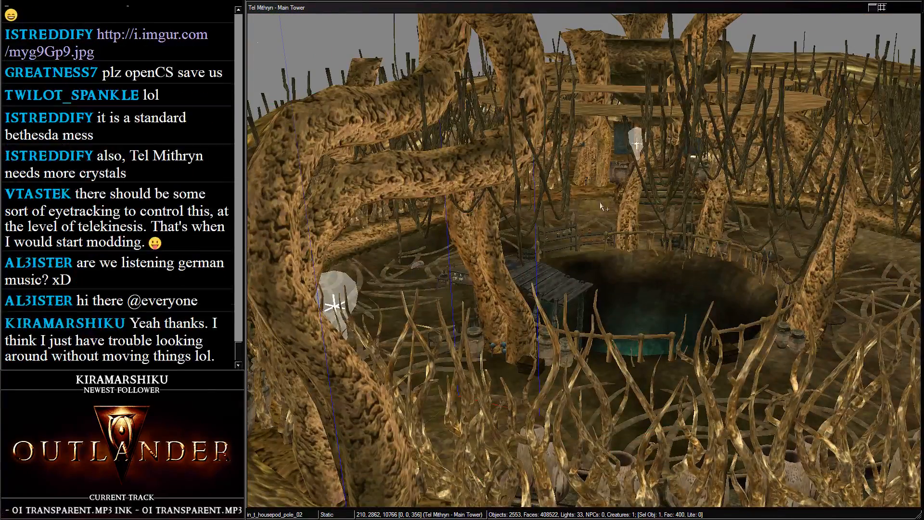
scroll(606, 232, "up", 4)
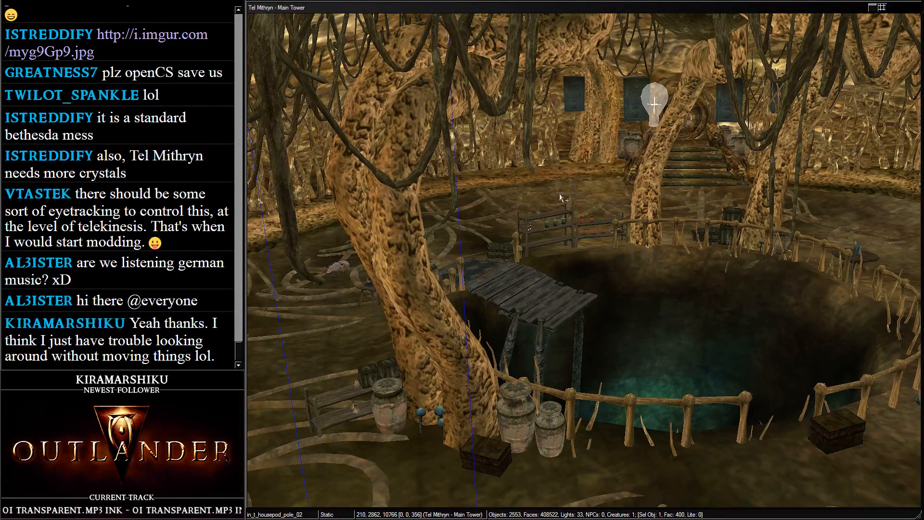
Paste the copied ingredients, papers, jugs, bottles, bowl and pot beside the bookshelf near the pit and move the group in front of it
middle_click_drag(560, 384, 462, 339, "shift")
left_click(527, 332)
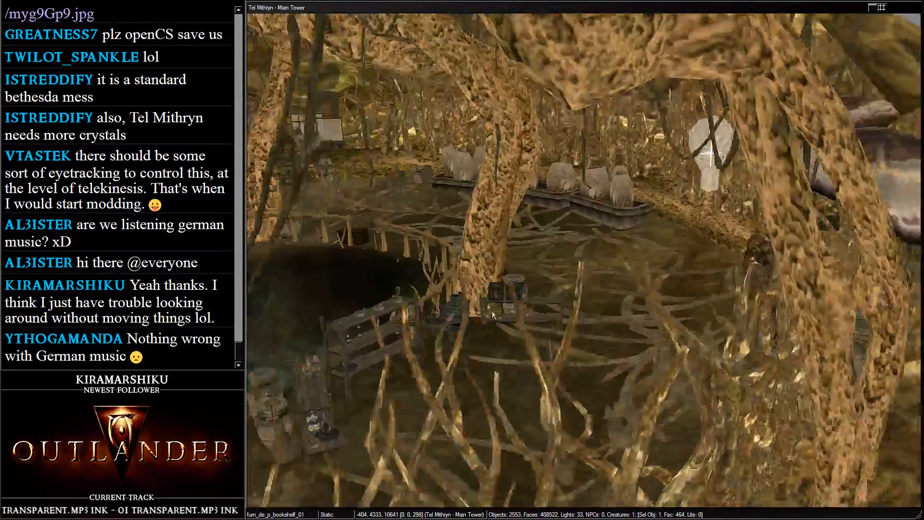
scroll(533, 333, "up", 3)
left_click(534, 332)
middle_click_drag(534, 332, 561, 280, "shift")
scroll(561, 280, "up", 5)
key("ctrl+v")
scroll(599, 294, "down", 2)
left_click_drag(600, 296, 663, 471)
middle_click_drag(663, 471, 591, 346, "shift")
scroll(591, 346, "up", 3)
scroll(602, 341, "up", 2)
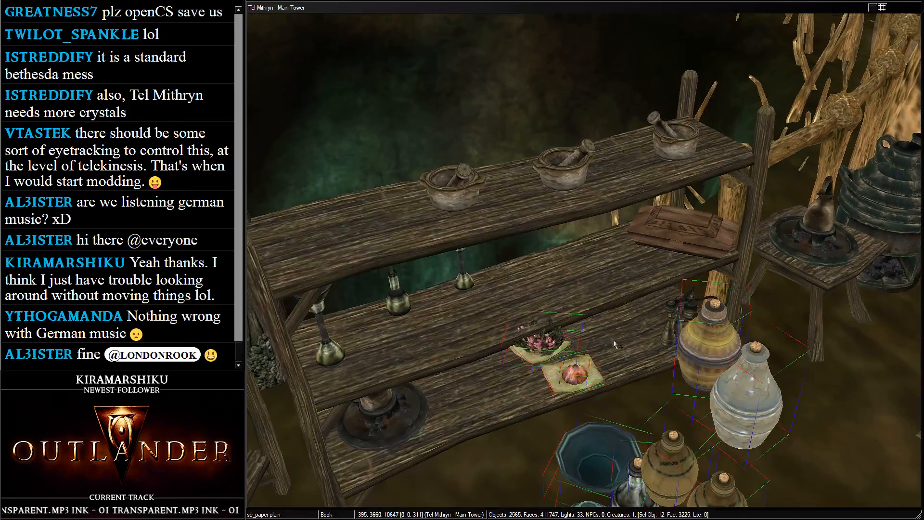
Move the heather and its paper up to the middle shelf, turn them, and set them beside the wooden box
left_click(543, 341)
left_click(542, 344)
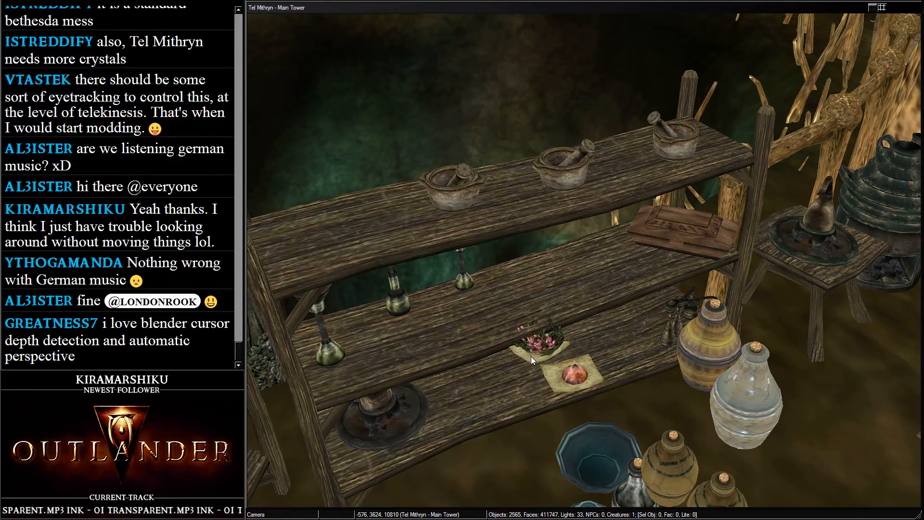
left_click(532, 357, "ctrl")
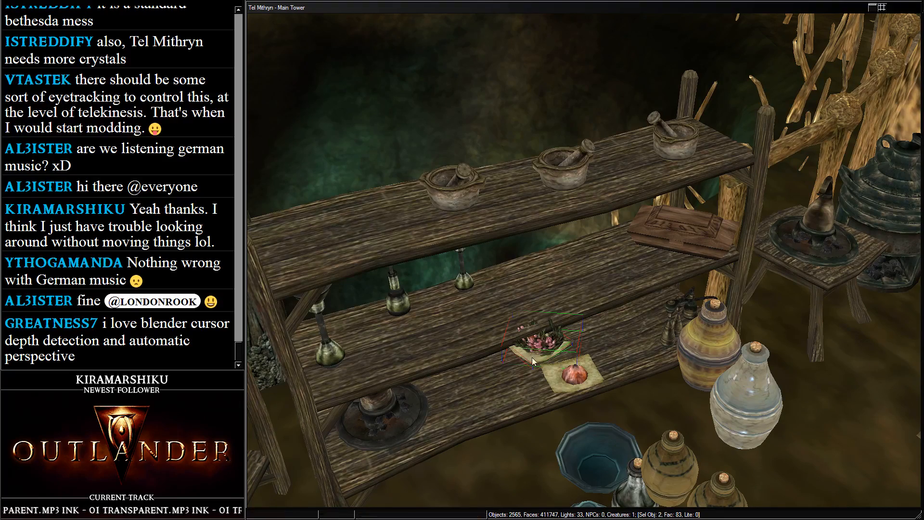
left_click_drag(535, 349, 625, 83)
scroll(610, 254, "up", 3)
scroll(611, 254, "up", 3)
left_click_drag(589, 309, 588, 341)
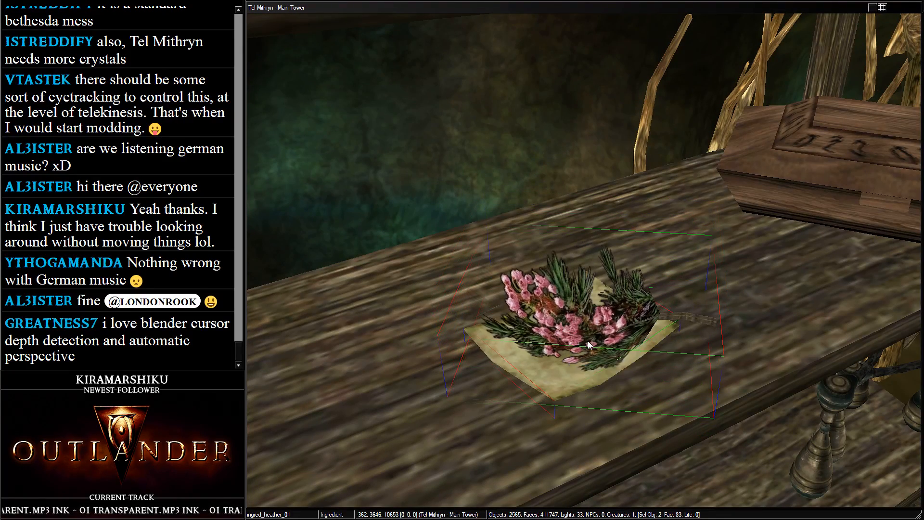
right_click_drag(587, 340, 633, 273)
left_click_drag(633, 273, 763, 3)
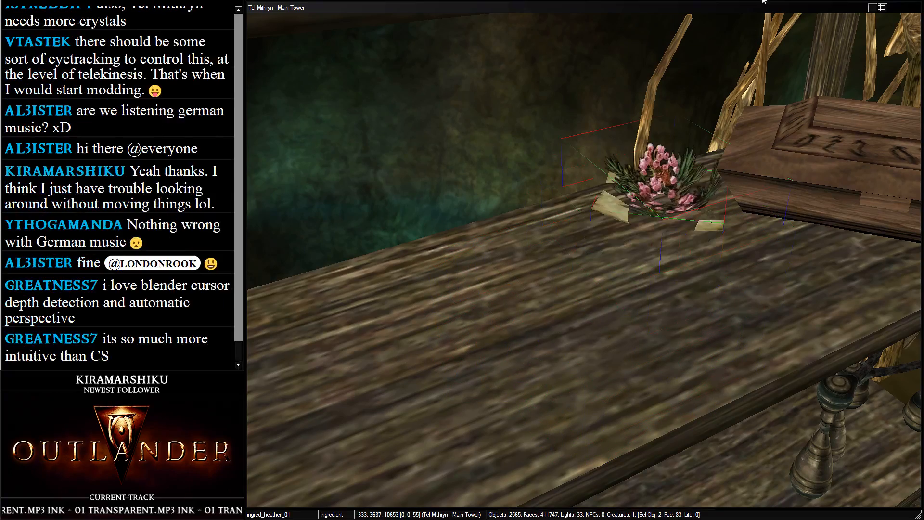
left_click_drag(683, 181, 694, 312)
middle_click_drag(695, 312, 657, 331, "shift")
scroll(669, 314, "down", 5)
scroll(658, 332, "up", 5)
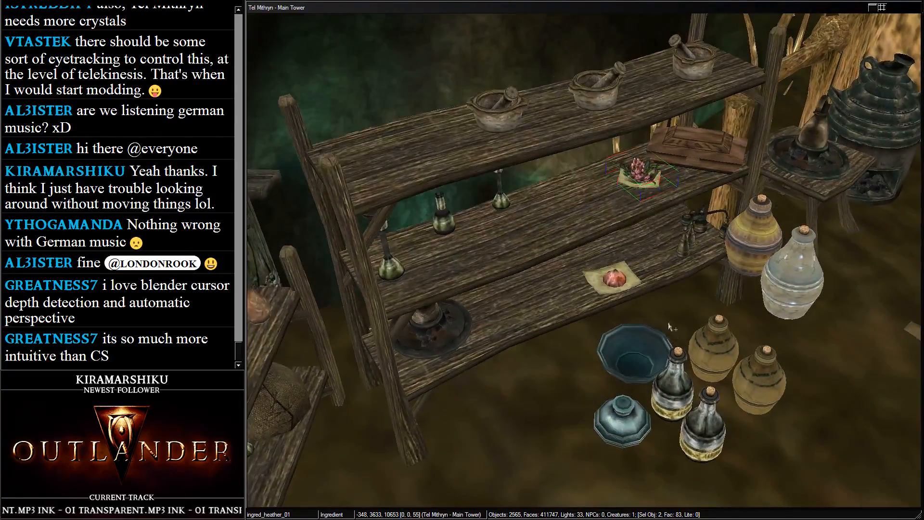
Move the fire salts and their paper to the middle shelf, turn them, and place them next to the heather
left_click(613, 303)
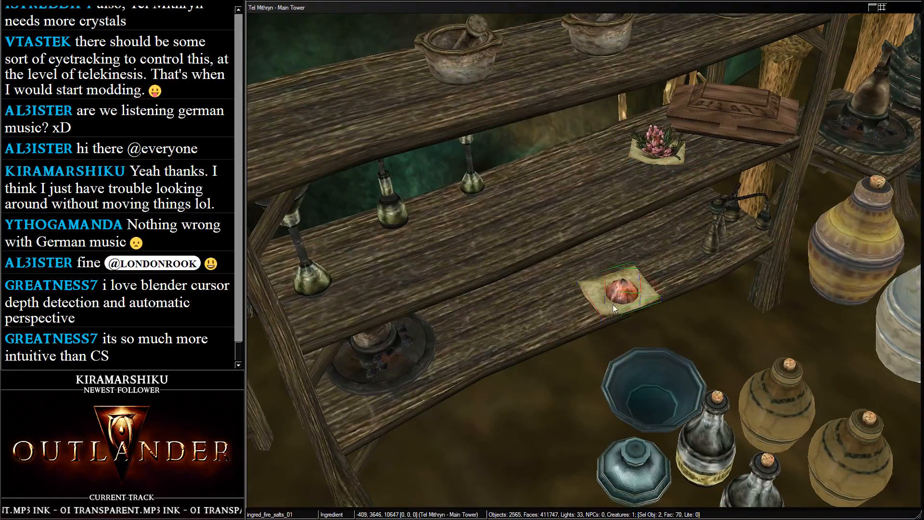
left_click_drag(613, 304, 475, 42)
middle_click_drag(475, 42, 567, 190, "shift")
scroll(575, 227, "down", 5)
right_click_drag(544, 226, 503, 250)
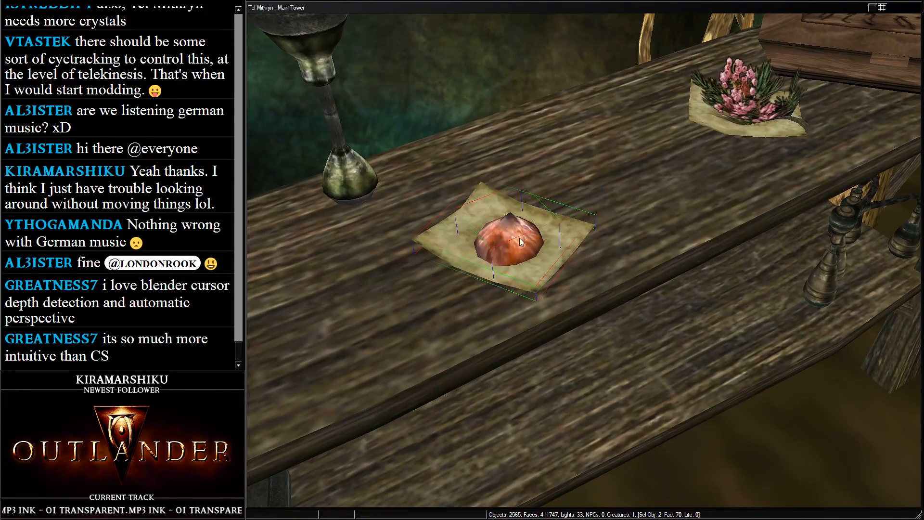
left_click_drag(506, 245, 712, 2)
middle_click_drag(639, 139, 625, 152, "shift")
left_click_drag(625, 153, 637, 153)
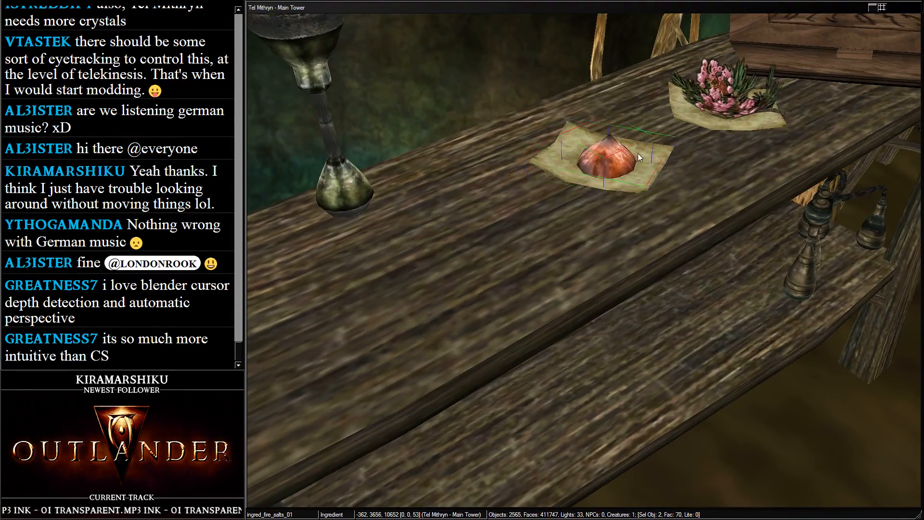
scroll(639, 143, "down", 4)
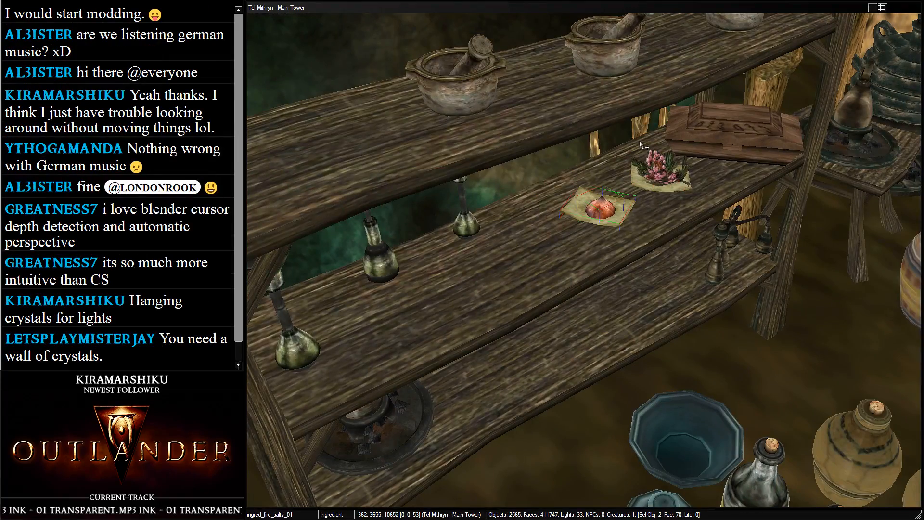
scroll(641, 141, "down", 4)
middle_click_drag(643, 142, 685, 241, "shift")
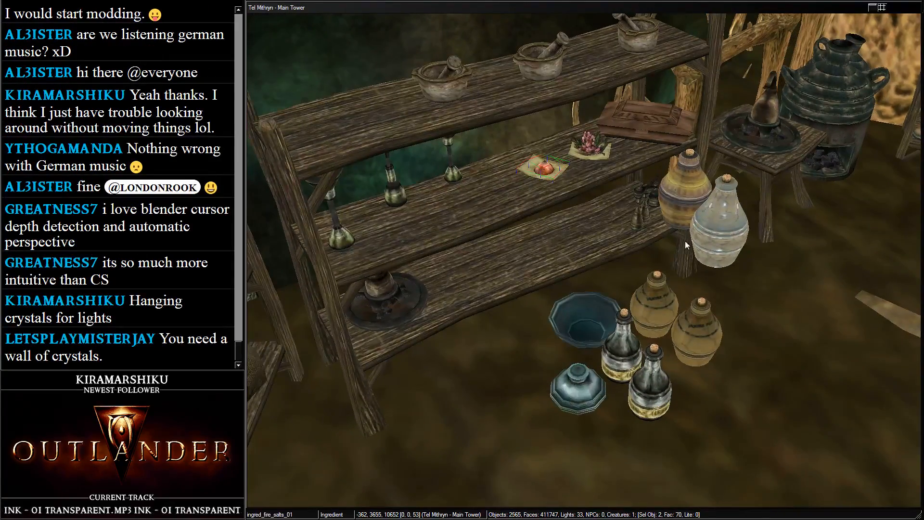
Cut the four jugs, two bottles, blue bowl and blue pot standing in front of the bookshelf
left_click(686, 241)
left_click(709, 228)
left_click(686, 225, "ctrl")
left_click(660, 309, "ctrl")
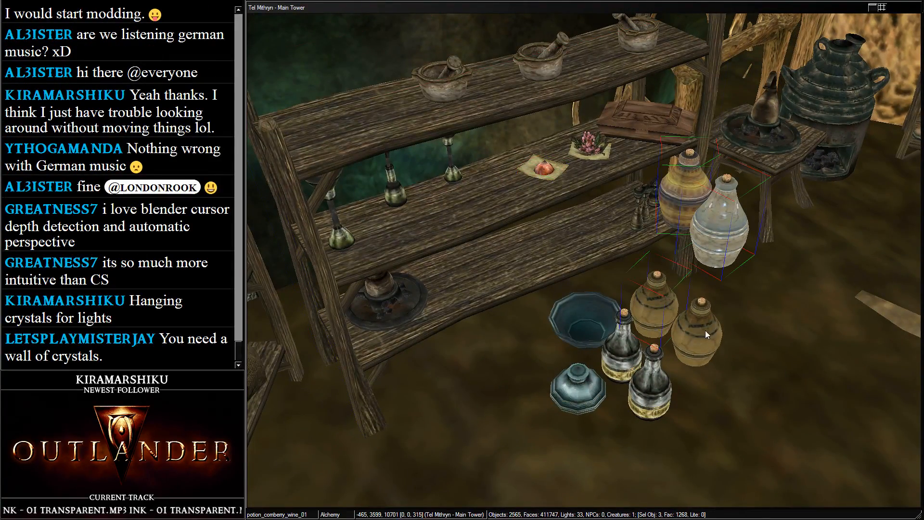
left_click(705, 331, "ctrl")
left_click(623, 362, "ctrl")
left_click(588, 319, "ctrl")
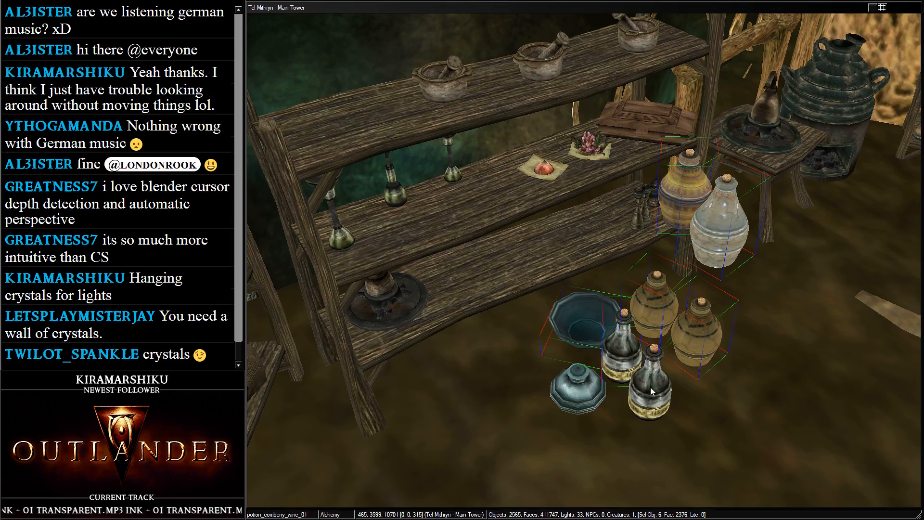
left_click(583, 401, "ctrl")
key("h")
left_click(570, 273)
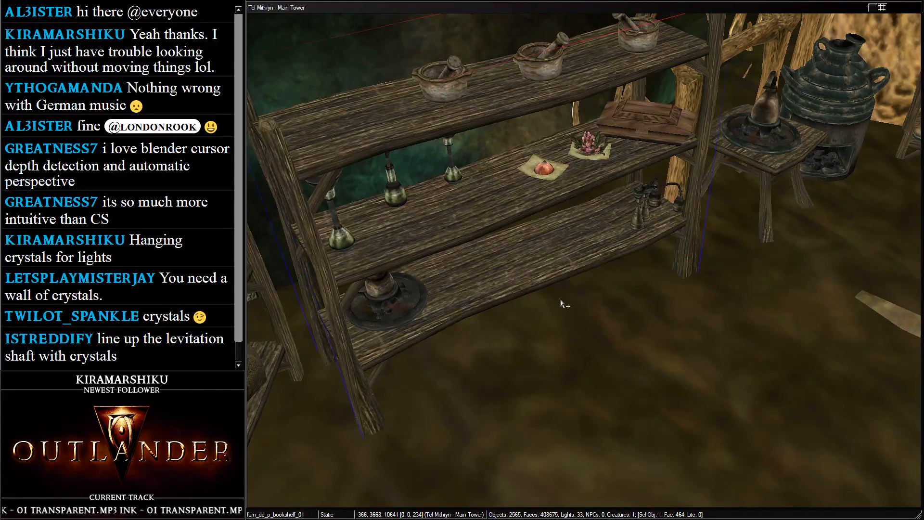
Paste the jugs, bottles, bowl and pot at the round table with the pitcher and drop them onto it
scroll(562, 303, "down", 5)
scroll(540, 257, "down", 3)
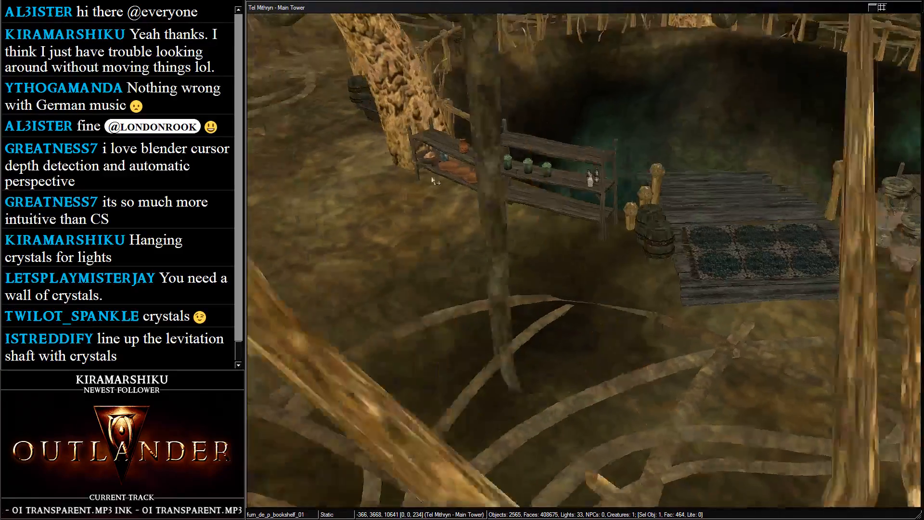
mouse_move(510, 248)
middle_mouse_down("shift")
mouse_move(478, 187)
mouse_move(455, 230)
mouse_move(419, 219)
mouse_move(546, 253)
middle_mouse_up("shift")
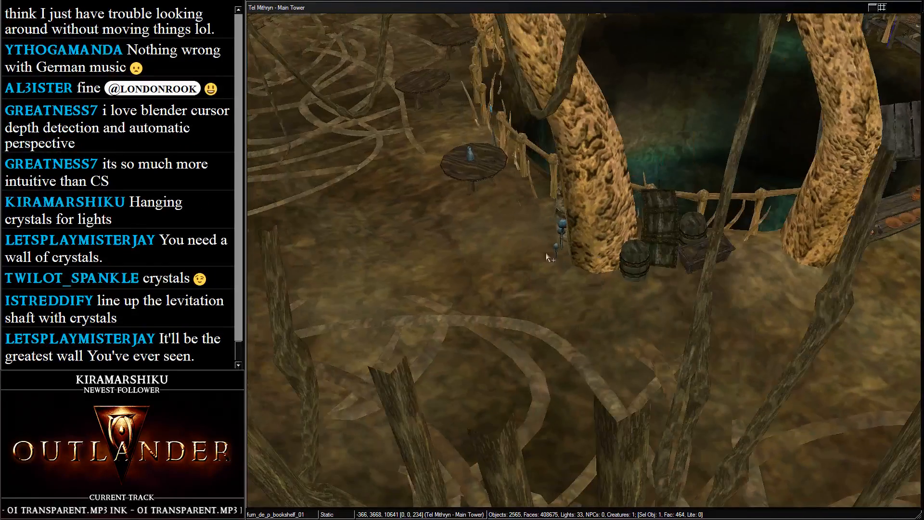
left_click(469, 178)
left_click(470, 166)
middle_click_drag(470, 167, 594, 346, "shift")
scroll(528, 319, "up", 5)
scroll(594, 347, "up", 4)
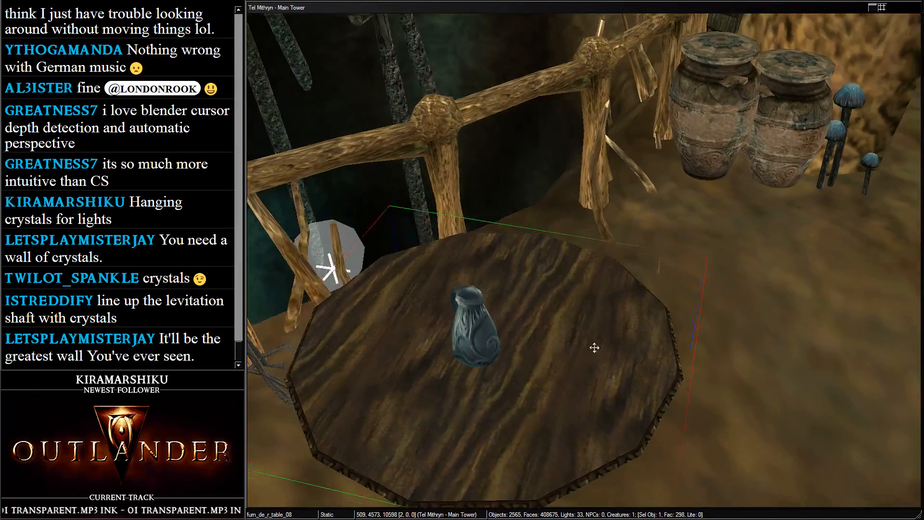
key("ctrl+v")
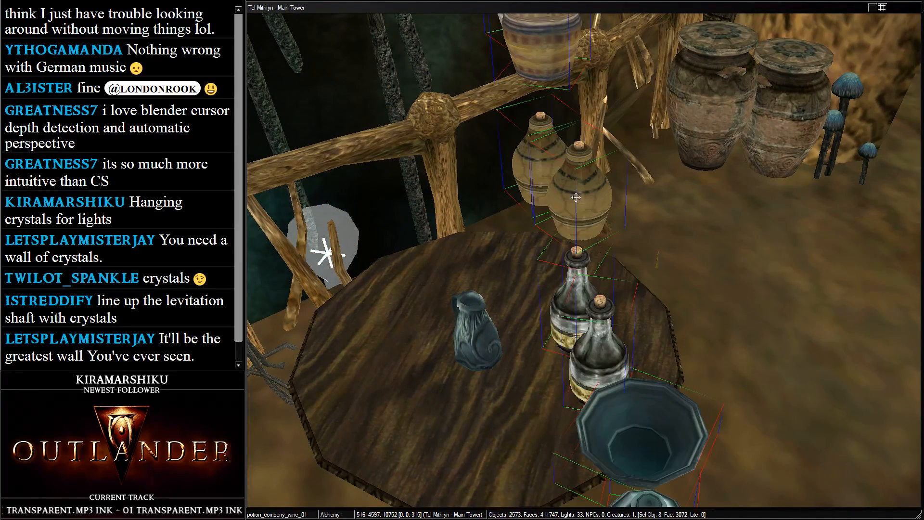
left_click_drag(576, 197, 539, 38)
key("f")
middle_click_drag(542, 162, 580, 152, "shift")
Move the white jug, the striped jug and one tan jug onto the free side of the pitcher's table and drop them
scroll(525, 182, "down", 2)
left_click(558, 144)
left_click(536, 150)
left_click(516, 107, "ctrl")
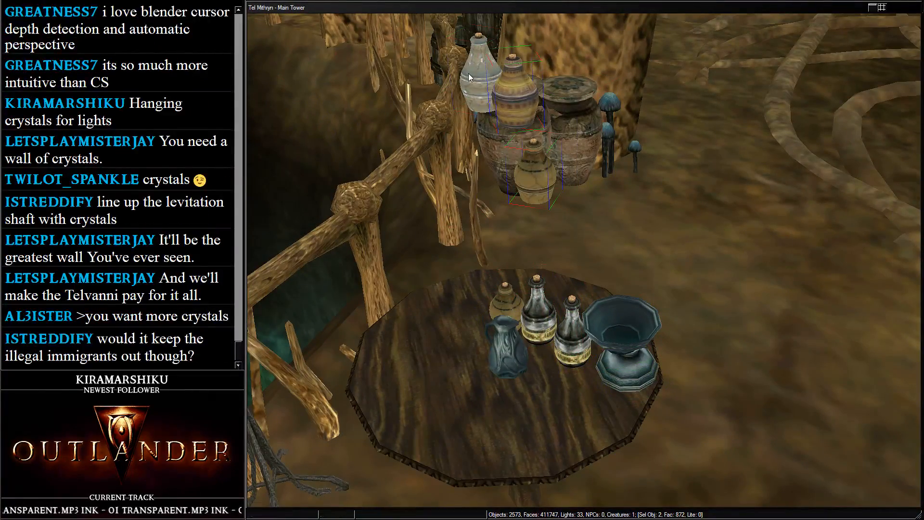
left_click(469, 75, "ctrl")
left_click_drag(470, 75, 353, 432)
key("f")
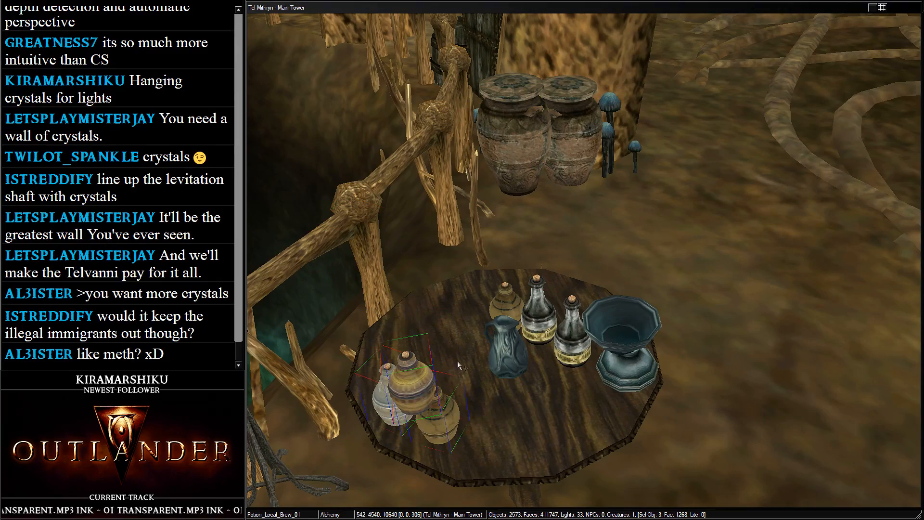
left_click(405, 385)
key("f")
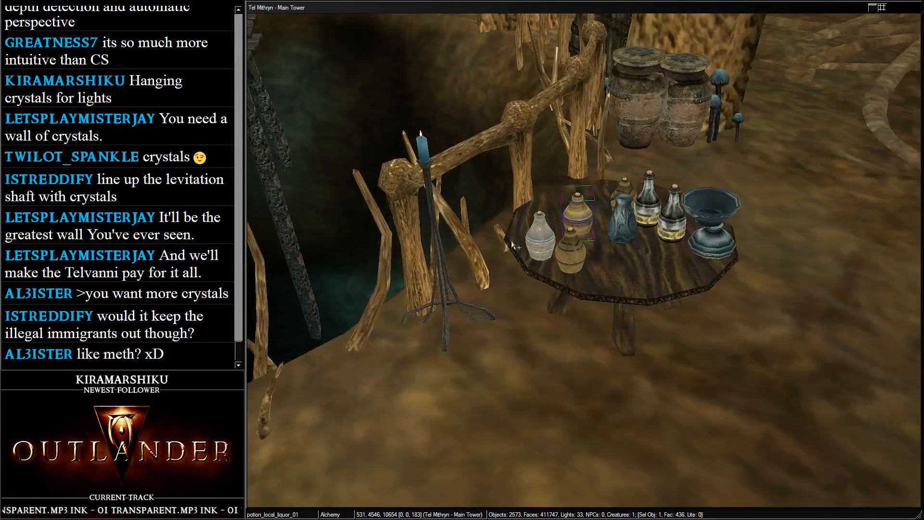
Move the yellow striped jug from the pitcher's table to the neighbouring empty round table and set it near the railing side
middle_click_drag(472, 248, 729, 218, "shift")
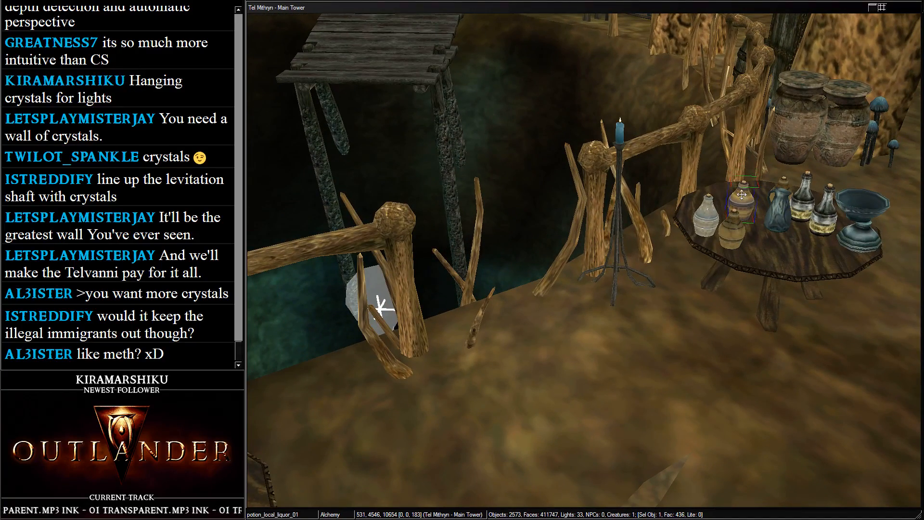
left_click_drag(741, 194, 599, 284)
middle_click_drag(599, 284, 657, 248, "shift")
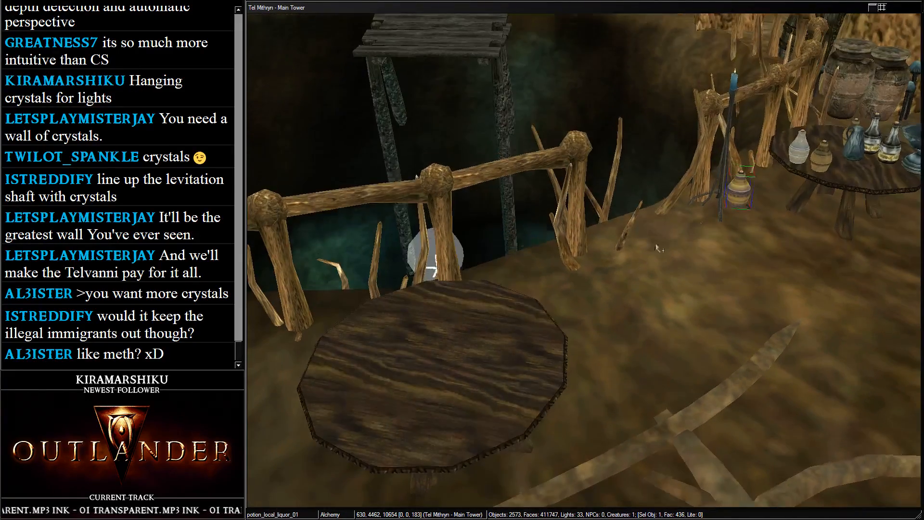
left_click_drag(742, 193, 460, 342)
left_click_drag(458, 297, 428, 371)
middle_click_drag(429, 371, 475, 246, "shift")
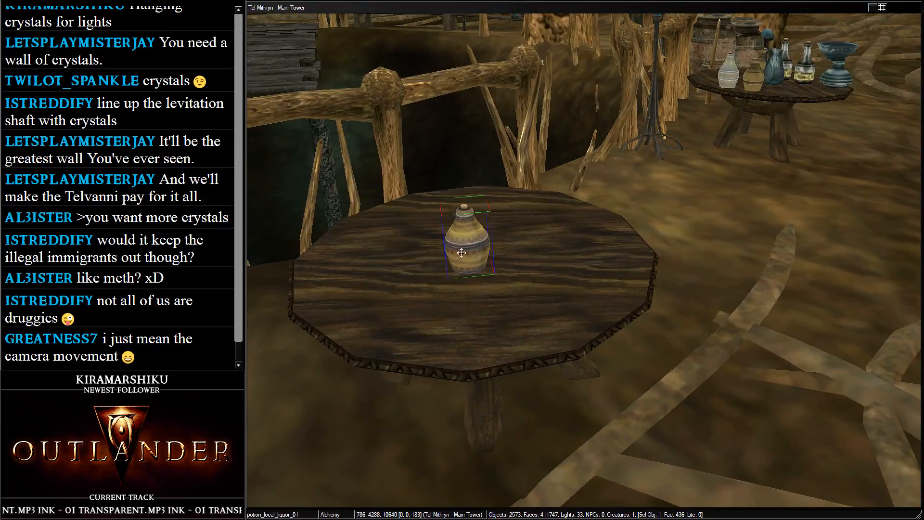
left_click_drag(474, 245, 474, 217)
Examine the spare furniture and clutter outside the tower, including the round table and the platter on the bar counter
middle_click_drag(475, 216, 517, 292, "shift")
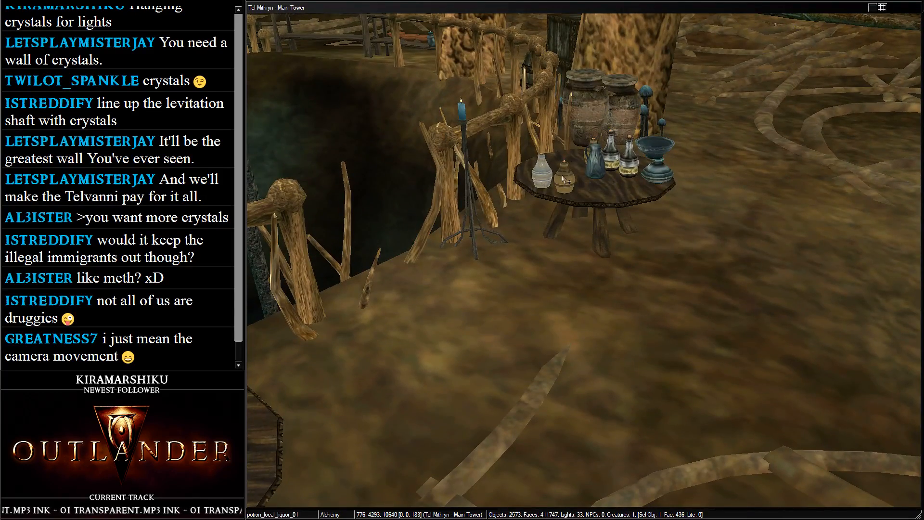
scroll(562, 198, "down", 6)
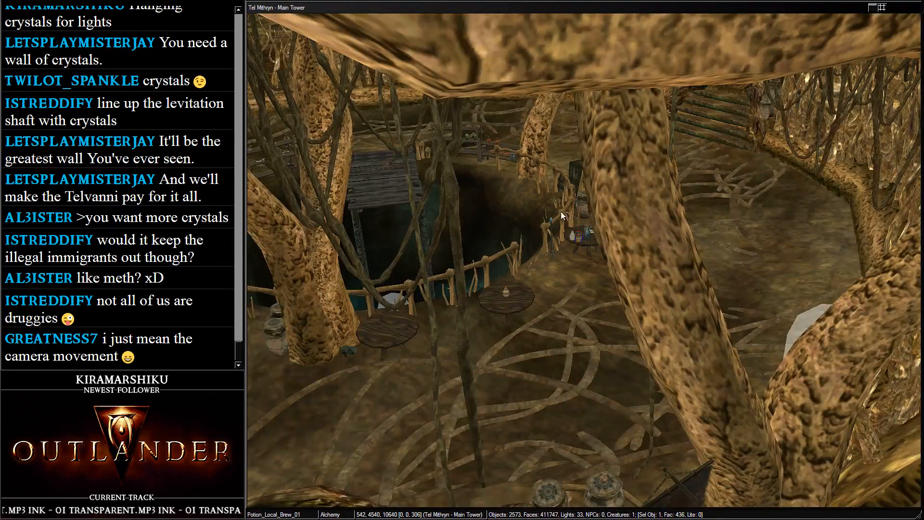
scroll(562, 216, "down", 10)
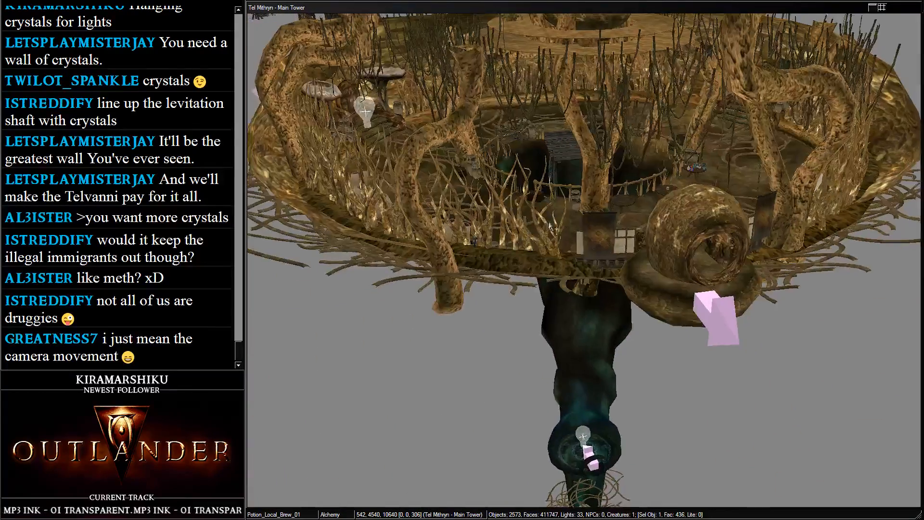
middle_click_drag(553, 226, 469, 97, "shift")
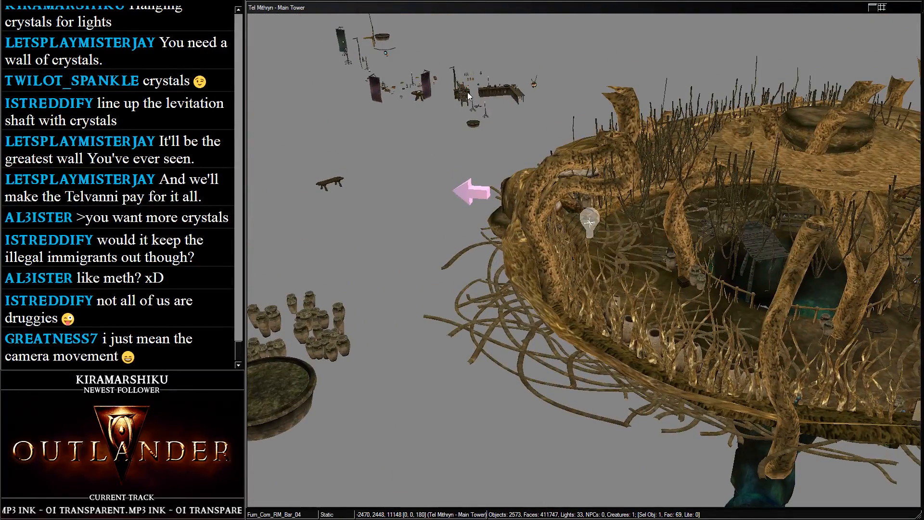
scroll(470, 96, "up", 10)
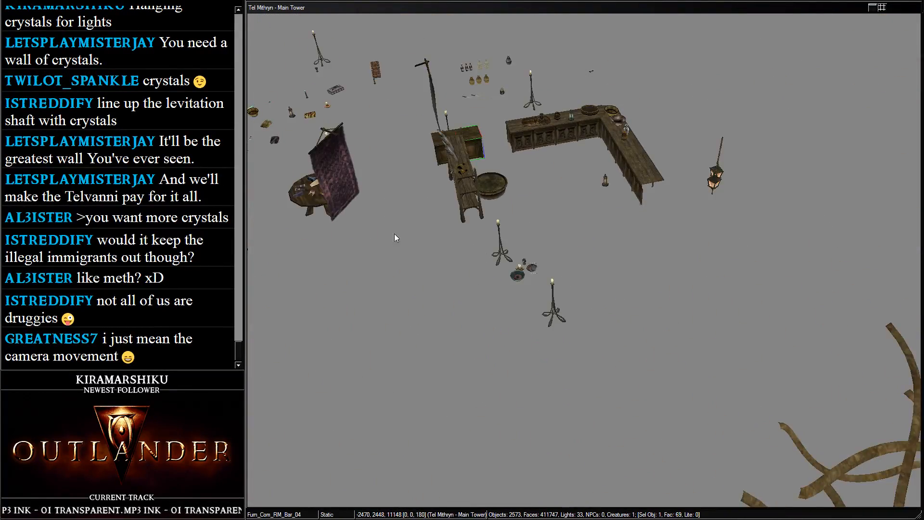
middle_click_drag(396, 238, 635, 246, "shift")
left_click(636, 246)
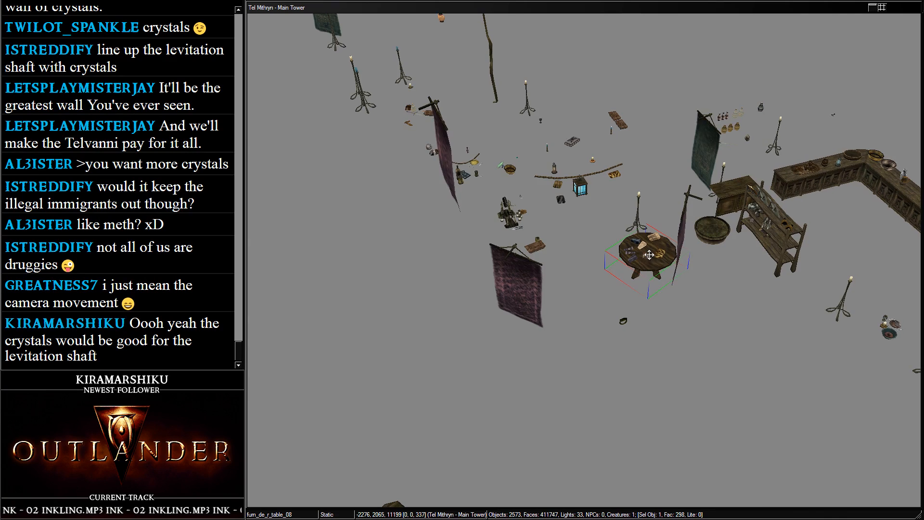
left_click(788, 134)
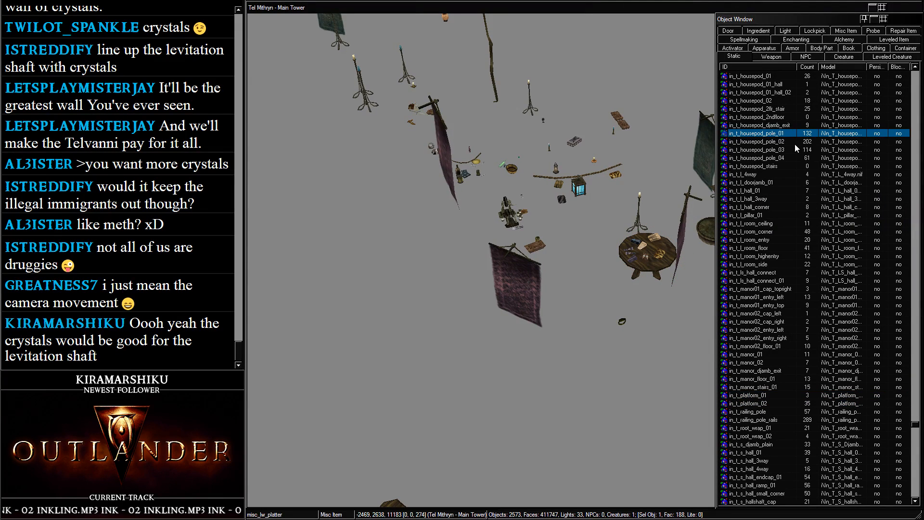
Place furn_de_r_bench_01, furn_de_r_bench_02 and furn_de_r_chair_03 in the cell from the static object list
type("furn_de_r")
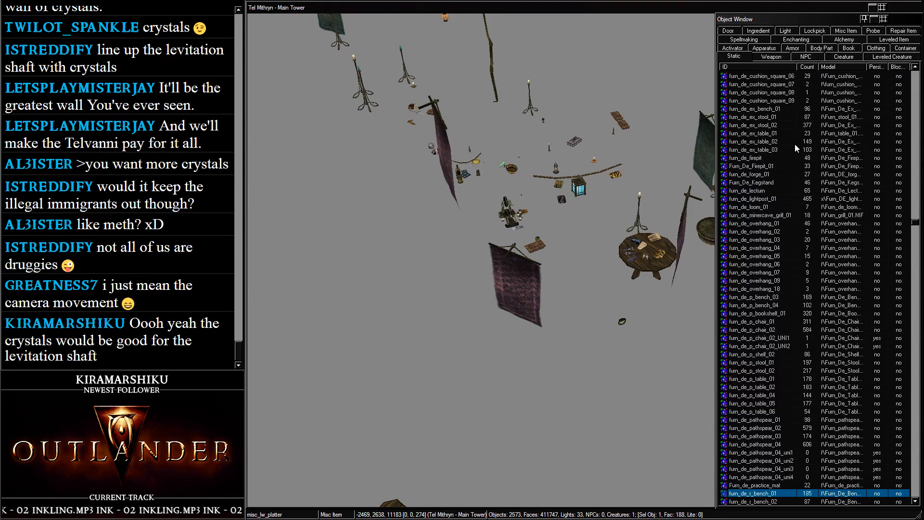
scroll(818, 168, "down", 12)
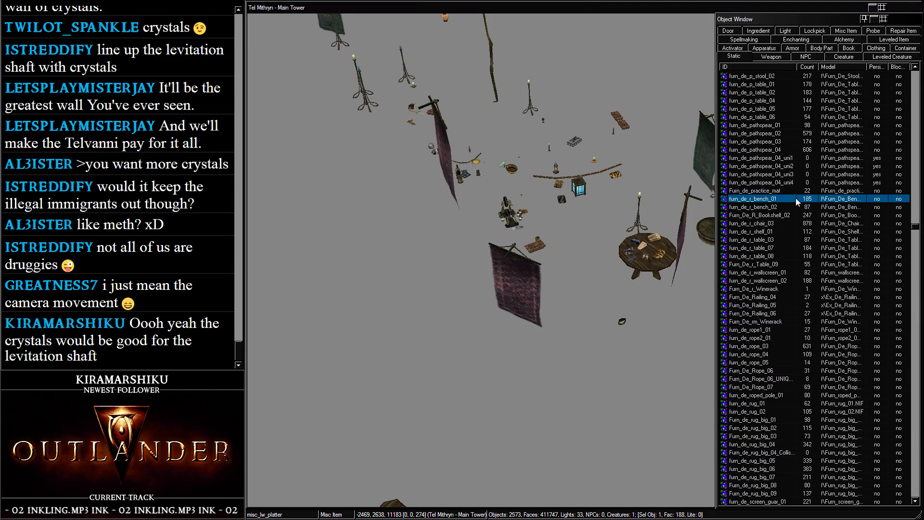
left_click(783, 207, "ctrl")
left_click(772, 223, "ctrl")
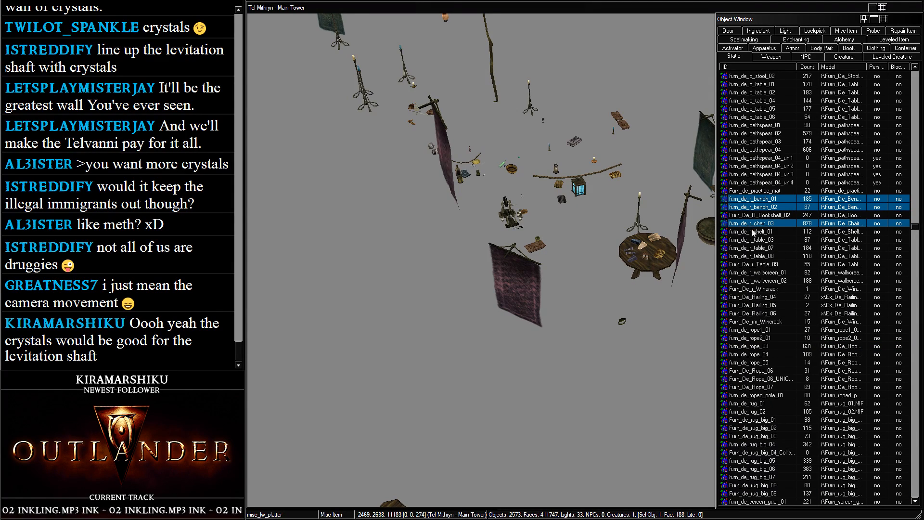
left_click_drag(758, 207, 728, 207)
left_click(728, 207)
Paste the copied benches and chair beside the pitcher's table and drop the chair onto the floor
scroll(741, 231, "down", 6)
middle_click_drag(749, 249, 507, 21)
middle_click_drag(750, 434, 551, 304)
left_click(584, 280)
scroll(551, 304, "up", 8)
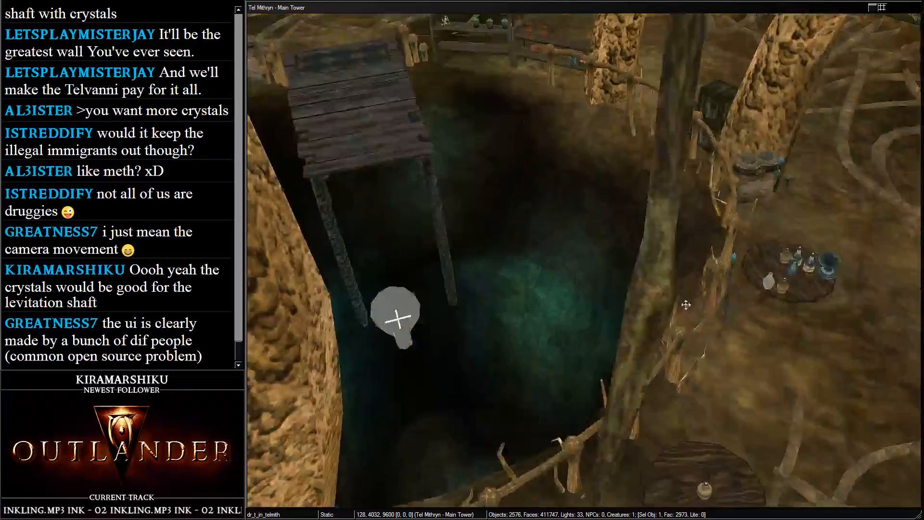
middle_click_drag(687, 305, 611, 216)
left_click(667, 187)
scroll(599, 212, "up", 7)
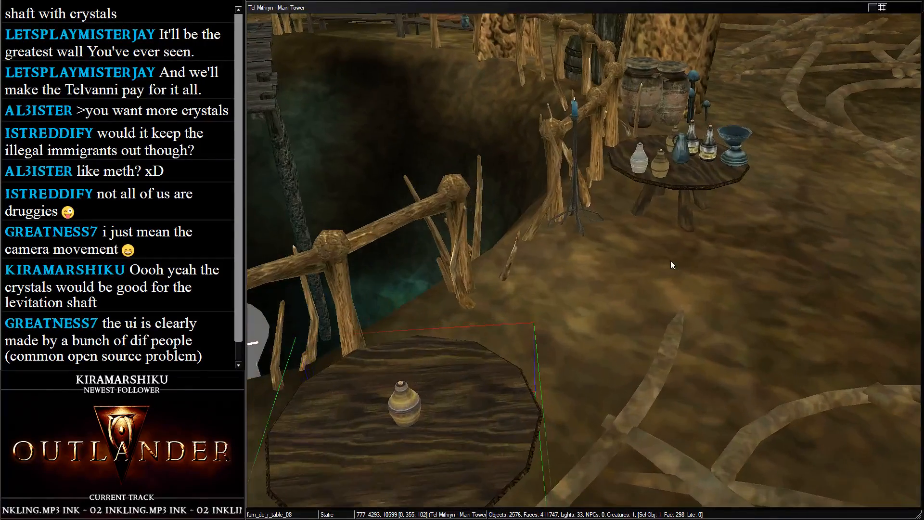
key("ctrl+v")
left_click_drag(613, 247, 584, 291)
left_click(655, 244)
left_click(774, 226)
key("f")
Turn the small bench and set it beside the striped jug's table, on the side facing the pitcher's table
right_click_drag(687, 317, 662, 297)
left_click_drag(663, 297, 343, 319)
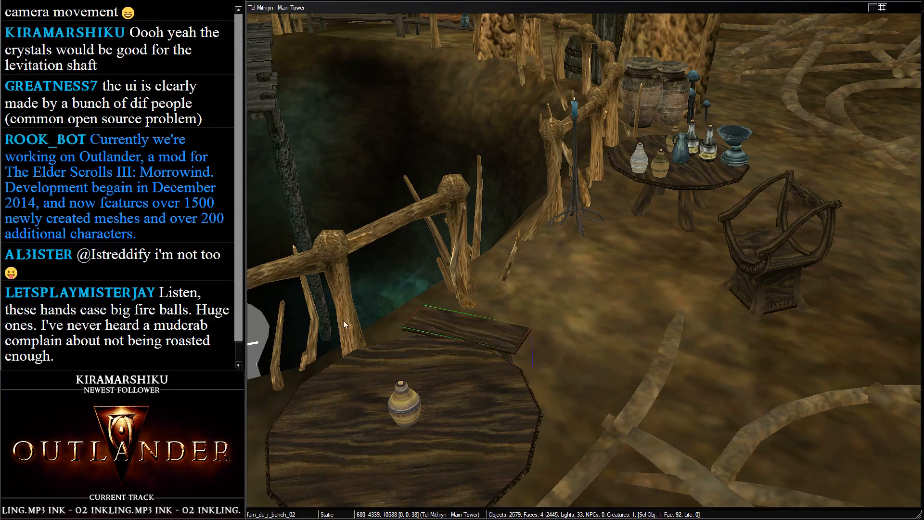
middle_click_drag(343, 319, 381, 311, "shift")
key("d")
left_click(558, 256)
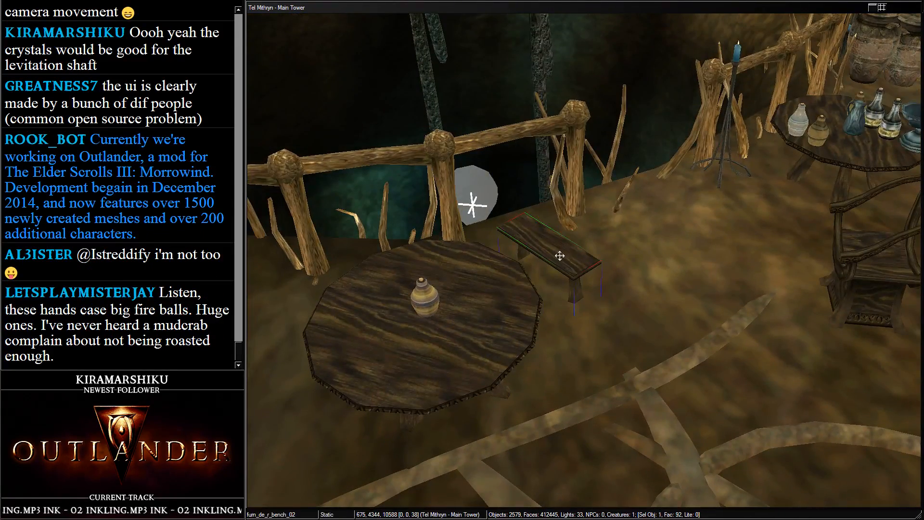
left_click_drag(559, 256, 533, 277)
middle_click_drag(533, 277, 676, 190, "shift")
Duplicate the small bench, turn the copy and fit it against the opposite side of the striped jug's table
key("f")
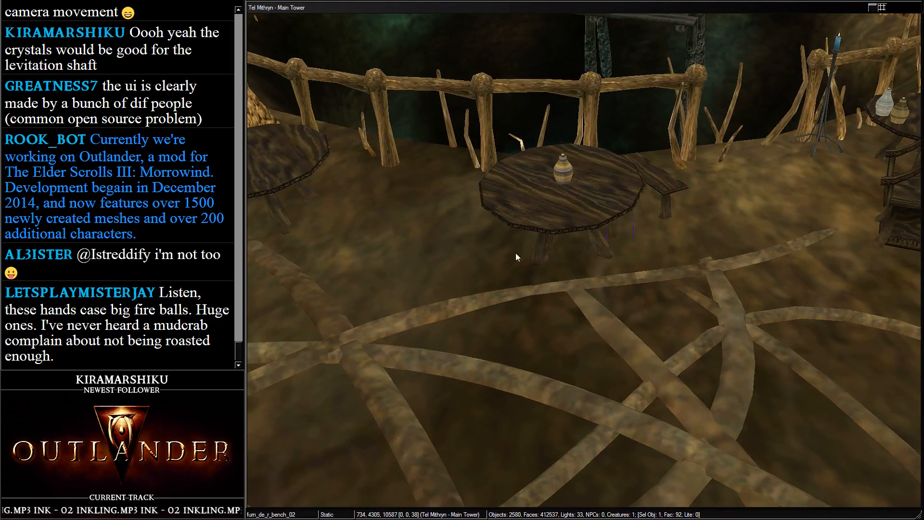
left_click_drag(516, 253, 285, 245)
right_click_drag(462, 184, 383, 193)
scroll(428, 212, "up", 2)
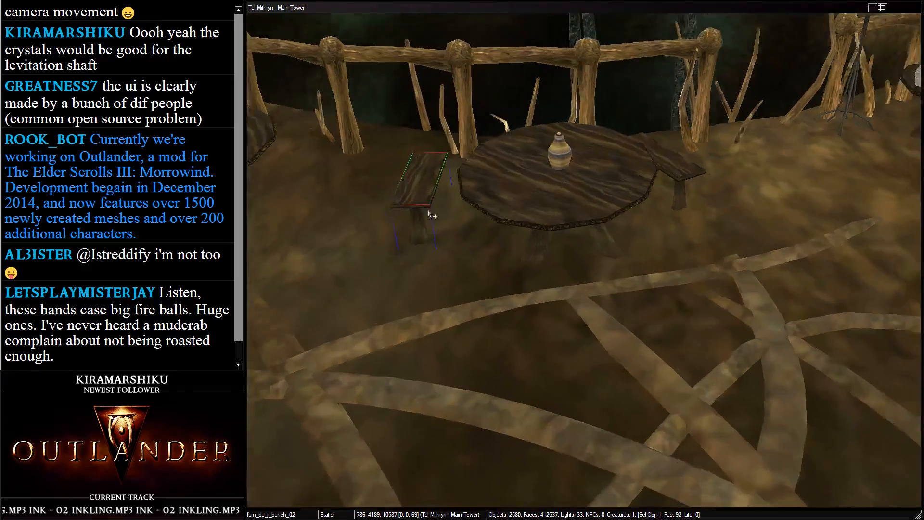
middle_click_drag(428, 212, 662, 258, "shift")
right_click_drag(443, 253, 418, 254)
mouse_move(471, 217)
left_mouse_down()
mouse_move(507, 202)
mouse_move(476, 216)
left_mouse_up()
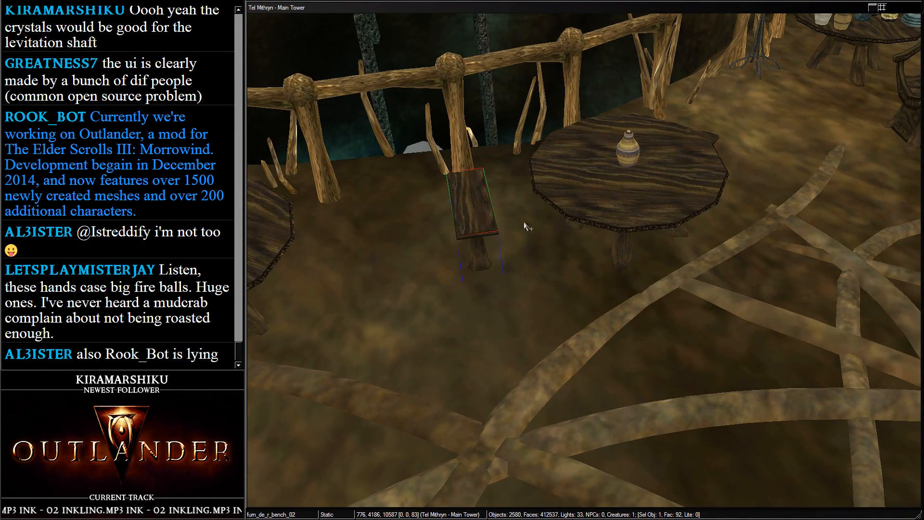
middle_click_drag(524, 225, 342, 227, "shift")
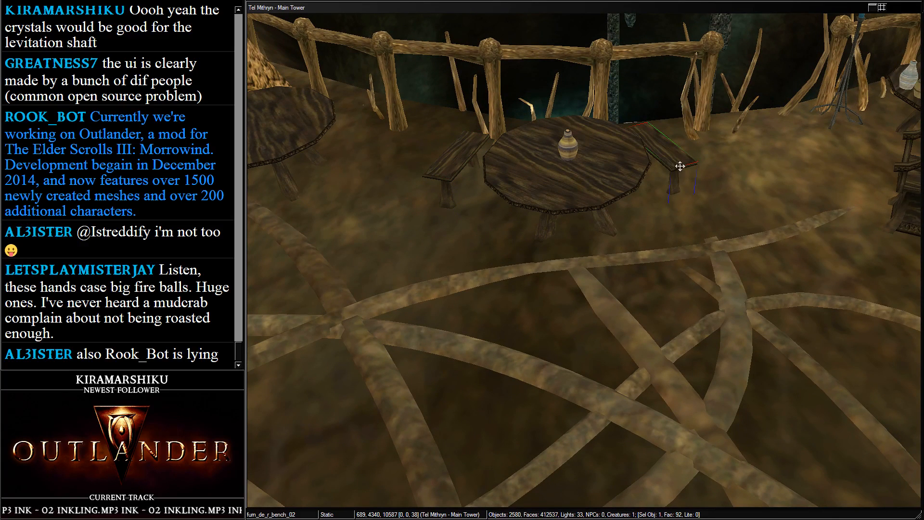
left_click_drag(680, 166, 685, 169)
Duplicate the bench again, turn it crosswise and place it on the table side away from the railing
key("ctrl+d")
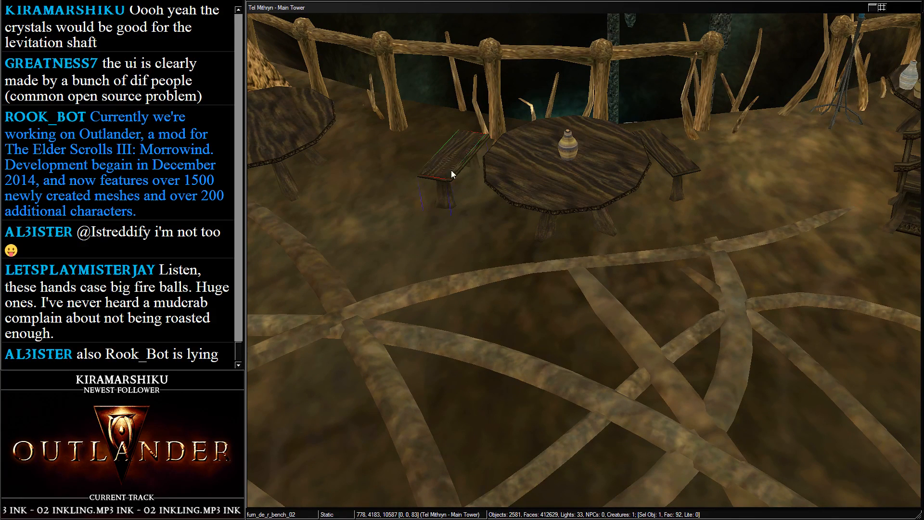
left_click_drag(454, 175, 486, 227)
right_click_drag(486, 226, 828, 228)
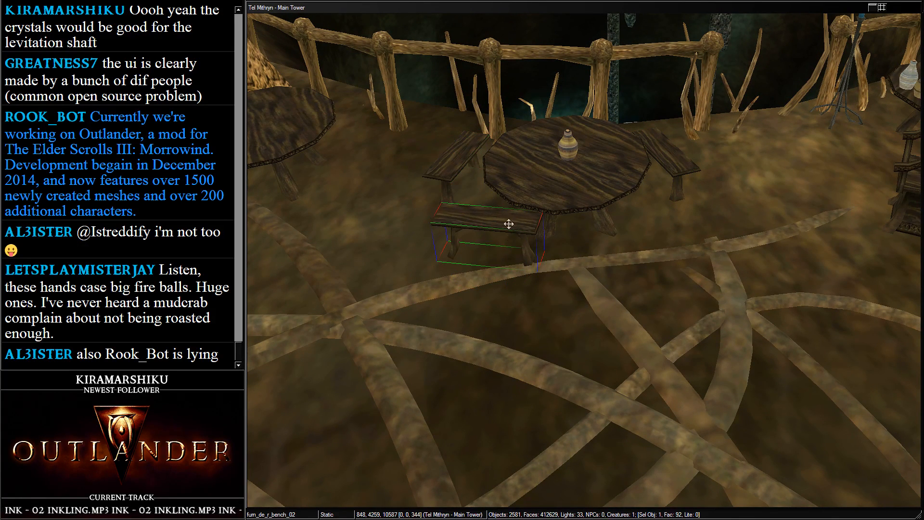
left_click_drag(509, 224, 592, 241)
middle_click_drag(592, 241, 551, 281, "shift")
Fine-tune the positions of the three benches so they sit evenly around the striped jug's table
mouse_move(542, 281)
left_mouse_down()
mouse_move(553, 293)
mouse_move(544, 299)
left_mouse_up()
middle_click_drag(544, 298, 597, 308, "shift")
left_click_drag(319, 303, 368, 242)
middle_click_drag(367, 243, 504, 244, "shift")
left_click_drag(530, 198, 533, 235)
middle_click_drag(533, 235, 634, 336, "shift")
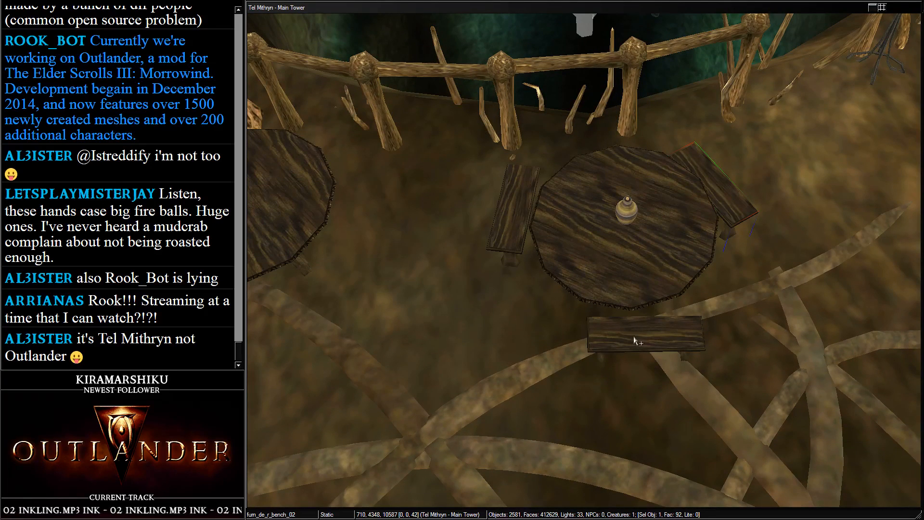
Duplicate the three benches together and move the copies over to the neighbouring empty round table
left_click(635, 337)
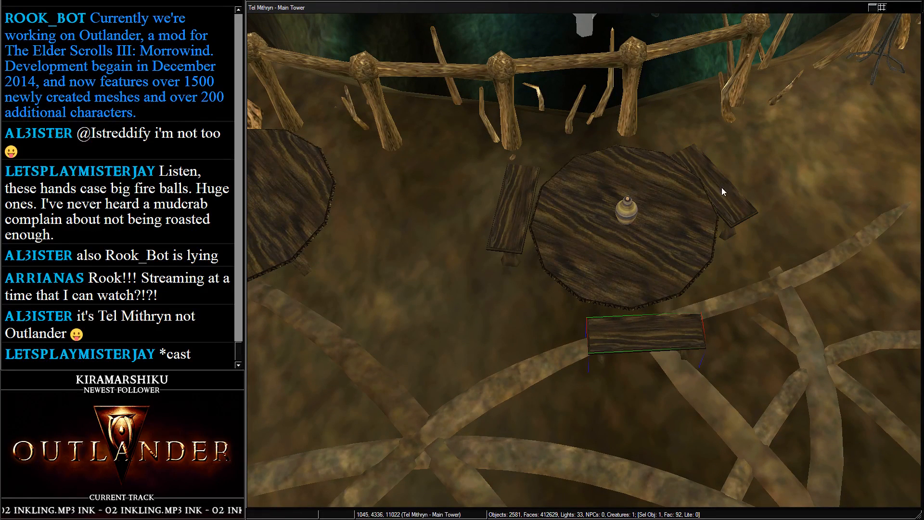
left_click(721, 187)
left_click(621, 335, "ctrl")
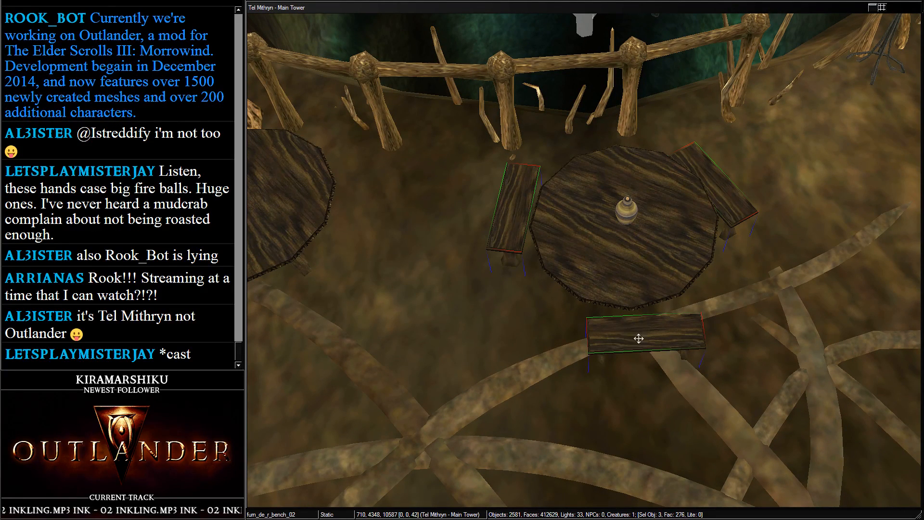
key("ctrl+d")
left_click_drag(649, 336, 202, 264)
scroll(313, 276, "down", 2)
middle_click_drag(312, 279, 534, 242)
middle_click_drag(535, 242, 638, 247, "shift")
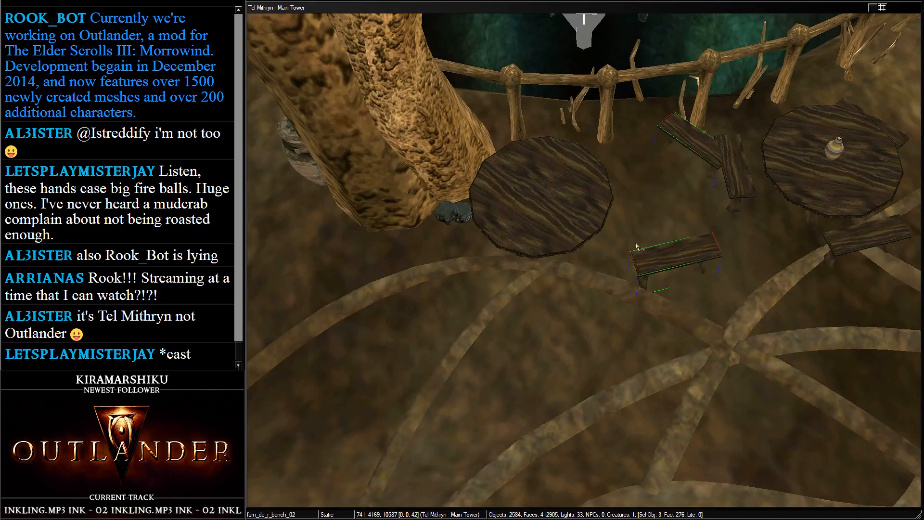
left_click_drag(665, 264, 569, 406)
Fit one copied bench against the empty table's side facing the striped jug's table
left_click(652, 216)
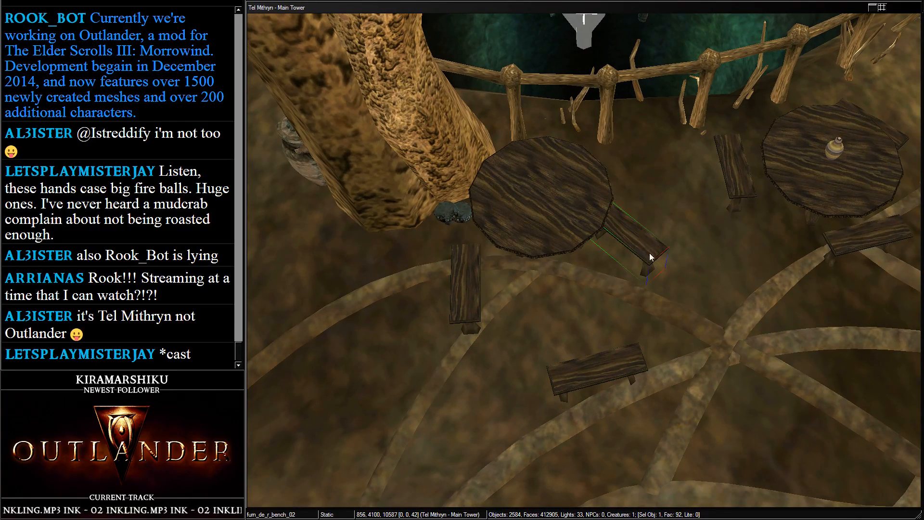
left_click(649, 252)
middle_click_drag(643, 118, 600, 182, "shift")
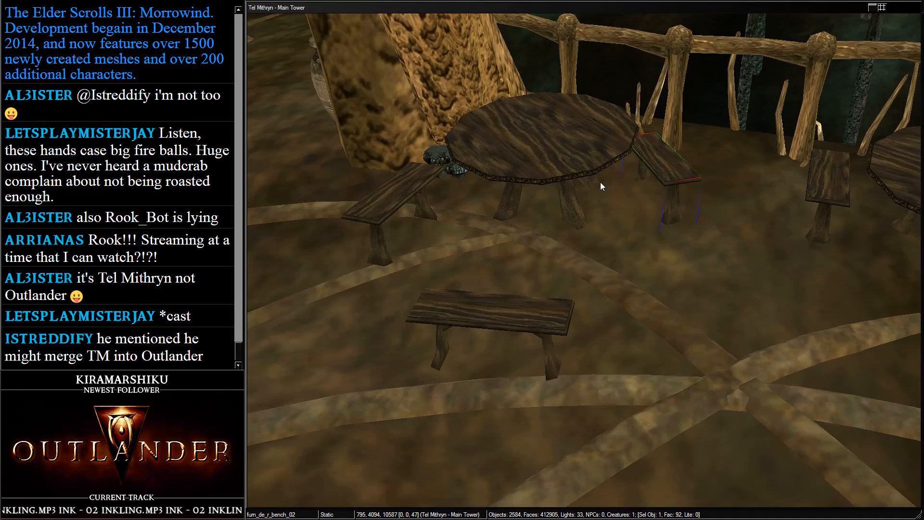
middle_click_drag(670, 170, 555, 316, "shift")
Pull the front bench up to the empty table, angle it, and delete the spare bench beside the tree root
left_click(496, 315)
left_click_drag(495, 312, 493, 199)
left_click(504, 223)
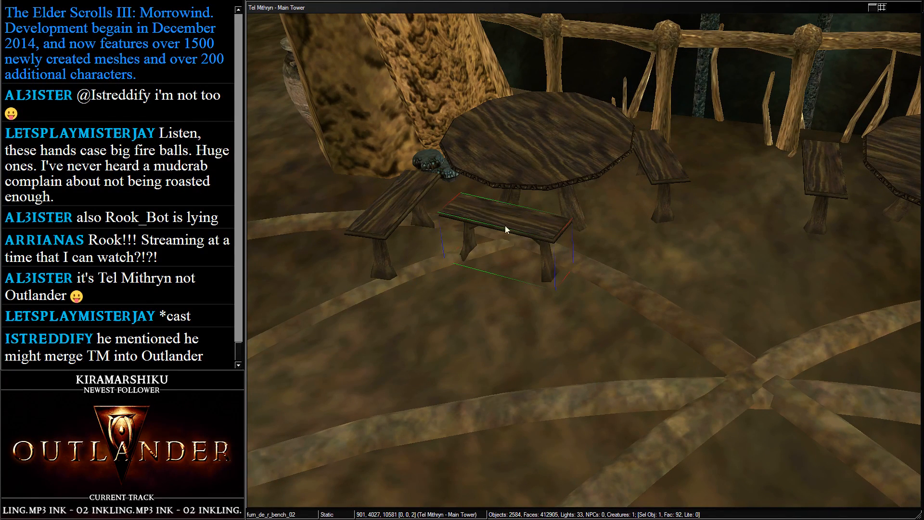
right_click_drag(505, 225, 464, 216)
middle_click_drag(465, 217, 388, 227, "shift")
left_click(374, 233)
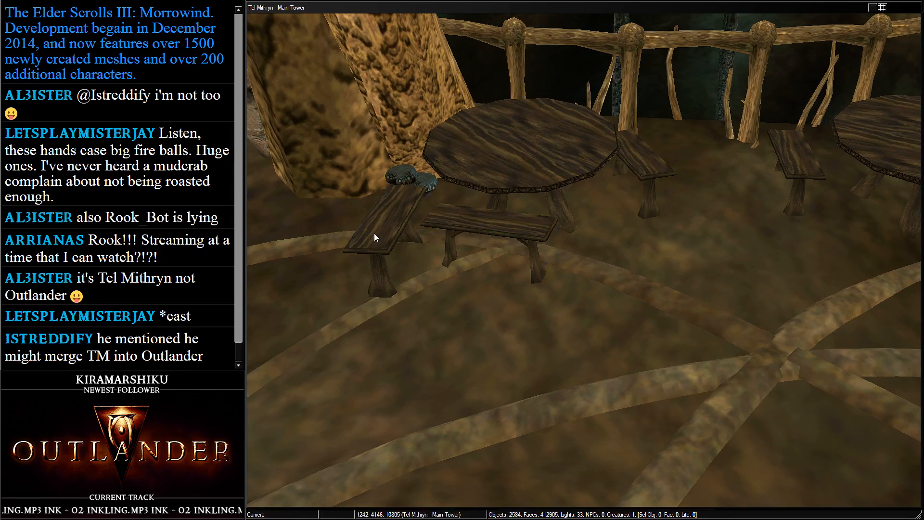
key("Delete")
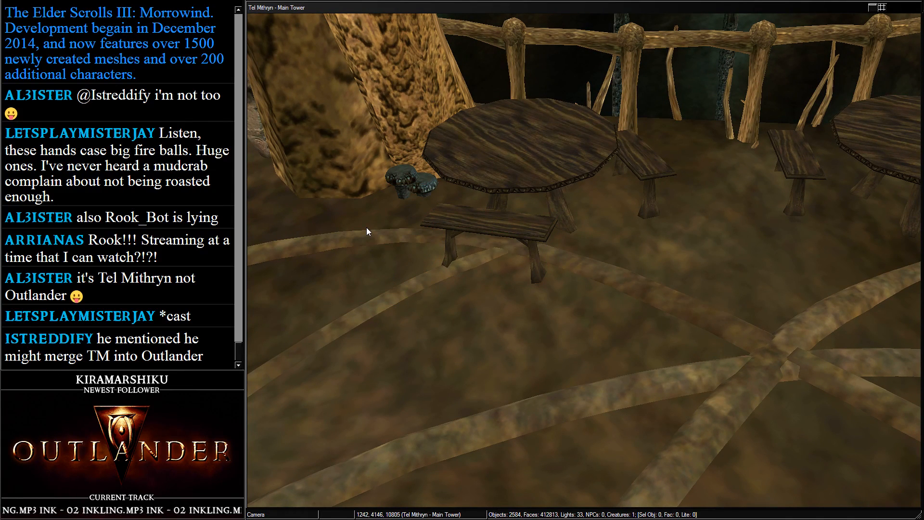
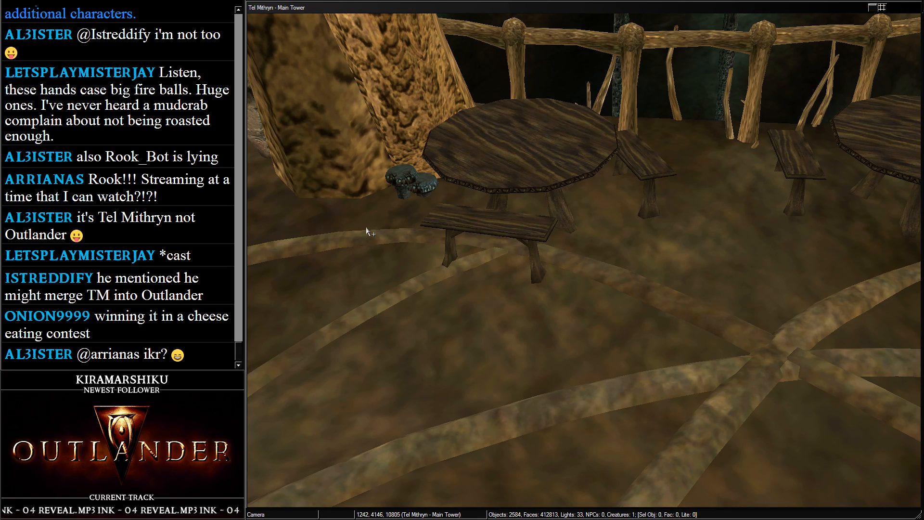
scroll(124, 190, "up", 5)
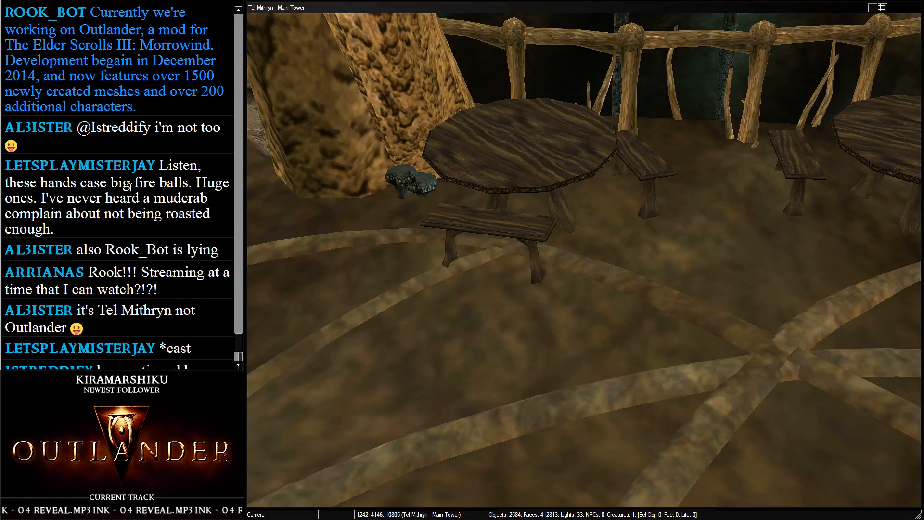
scroll(131, 188, "up", 5)
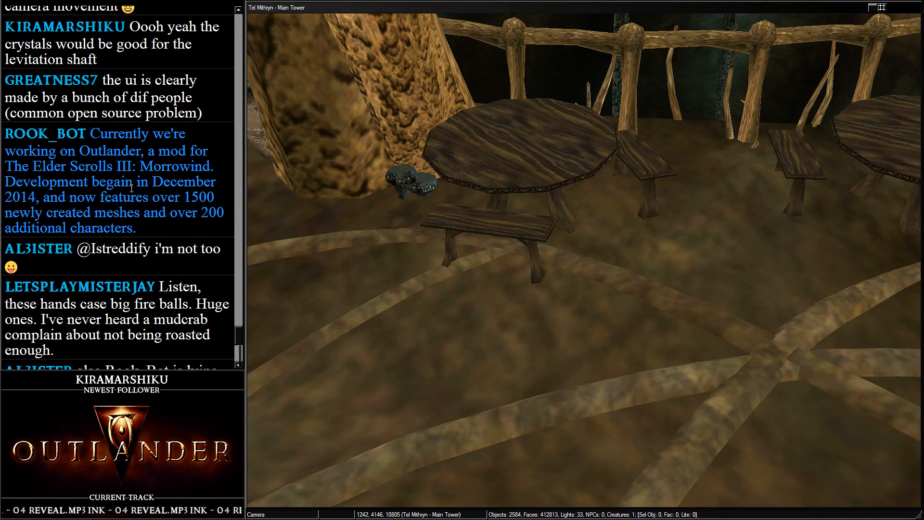
scroll(131, 188, "up", 1)
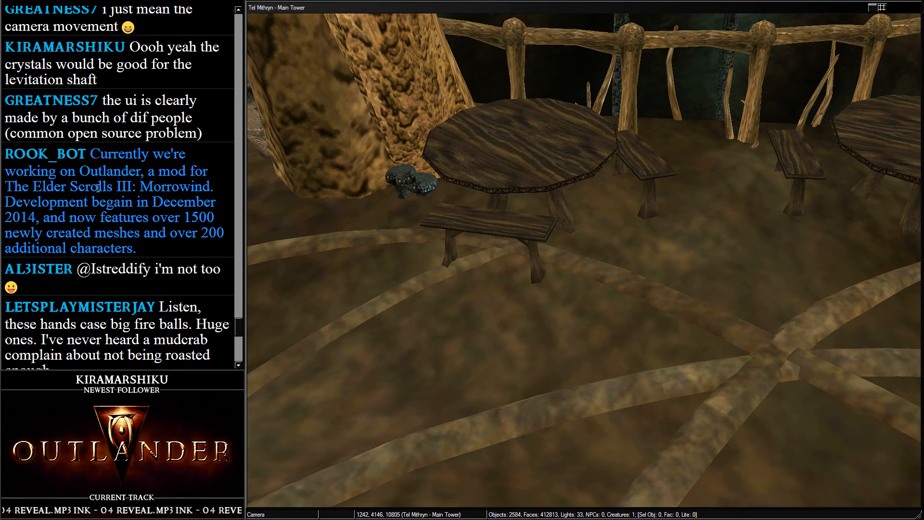
scroll(98, 187, "up", 2)
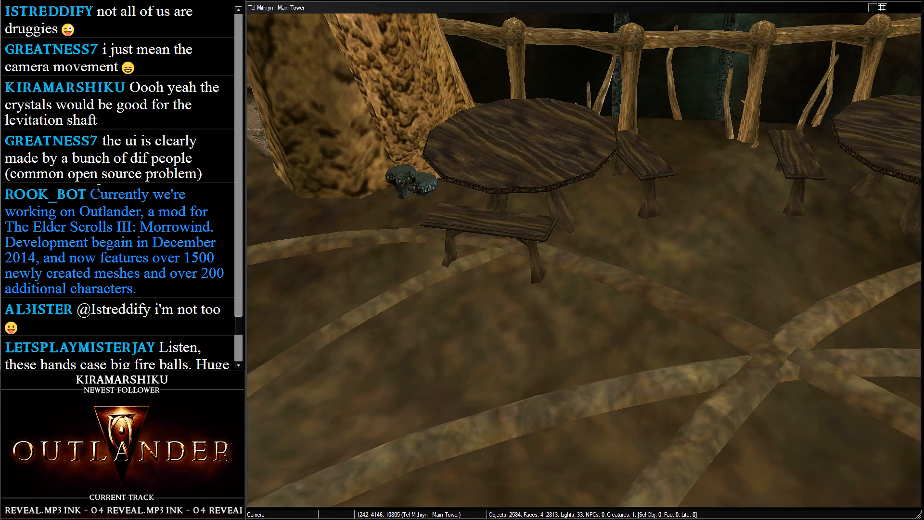
Examine the levitation shaft below the tower floor and the platform with the large crystals
left_click(515, 101)
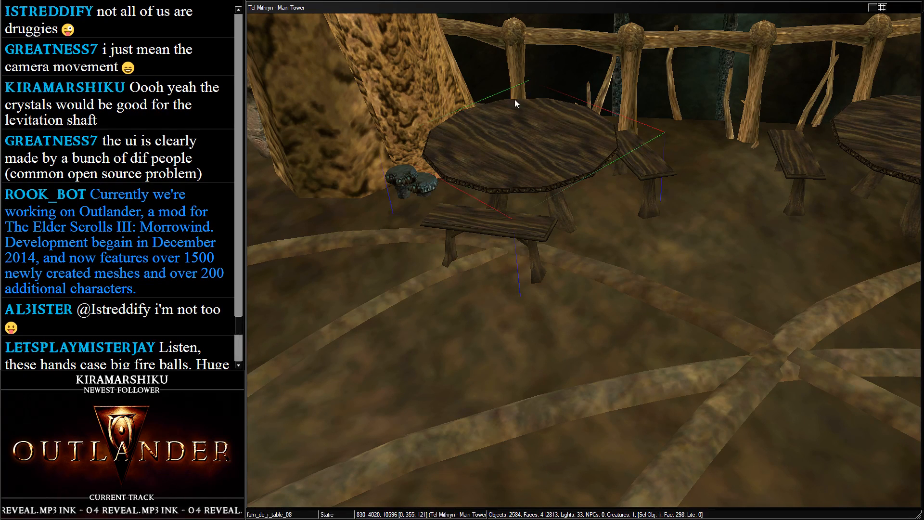
middle_click_drag(515, 101, 532, 339)
scroll(434, 462, "up", 3)
left_click(577, 237)
middle_click_drag(578, 237, 602, 30)
scroll(550, 370, "up", 8)
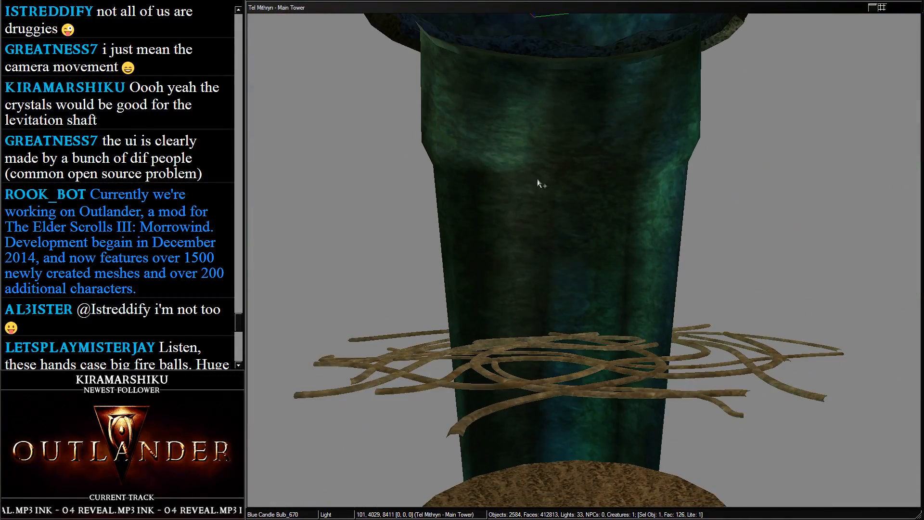
middle_click_drag(538, 183, 519, 273)
Look through the dr_t pieces in the list of static objects
key("alt+Tab")
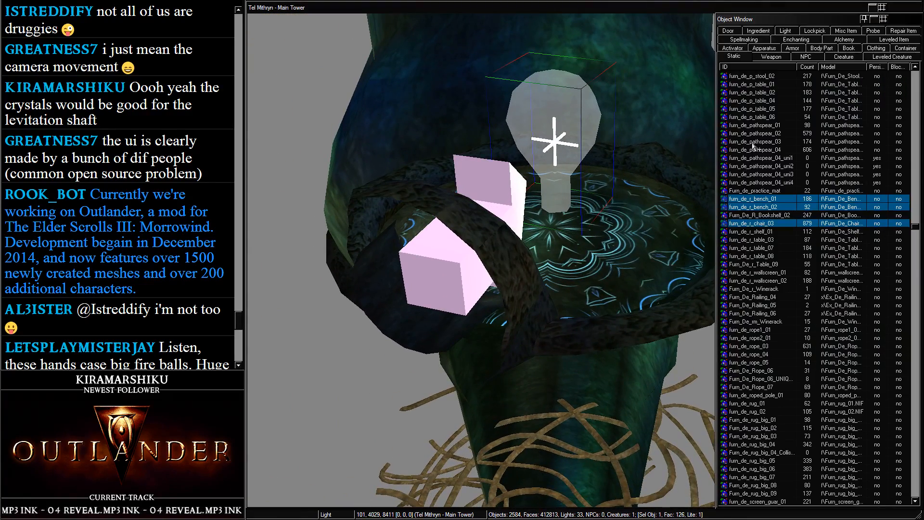
left_click(760, 101)
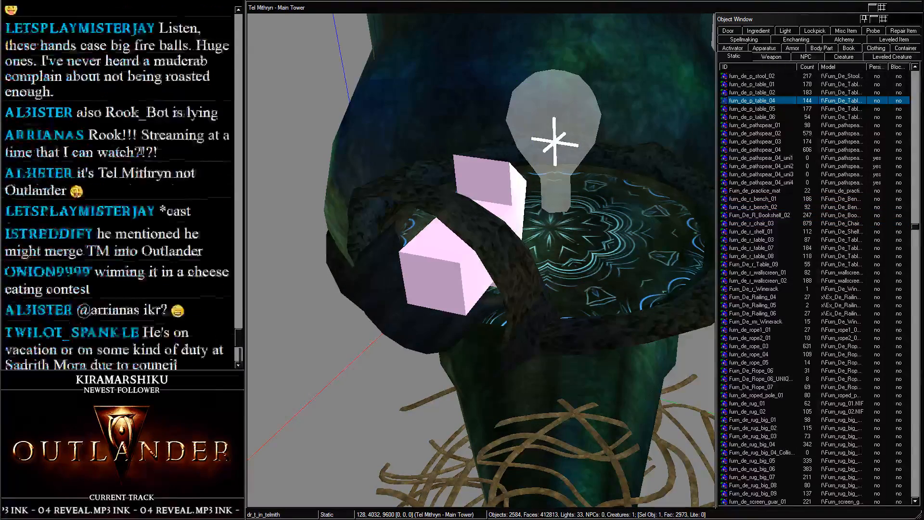
left_click(797, 134)
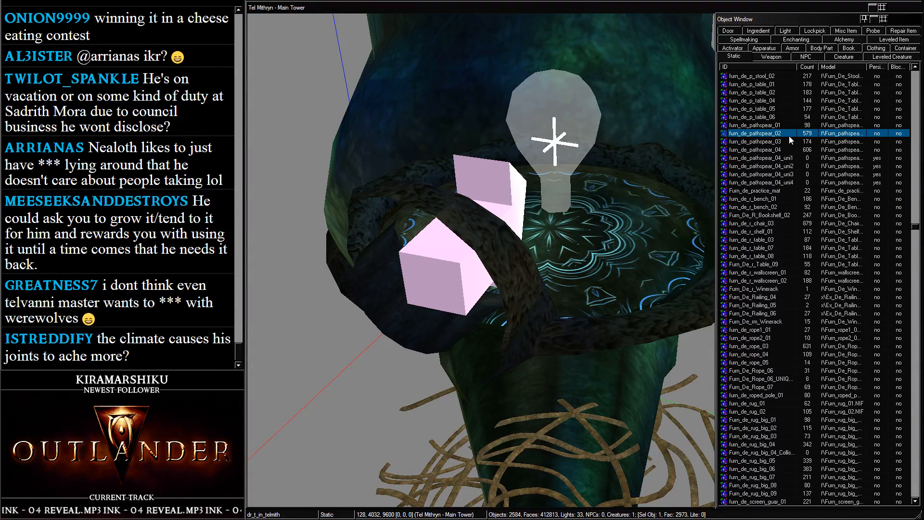
type("dr_t")
key("Up")
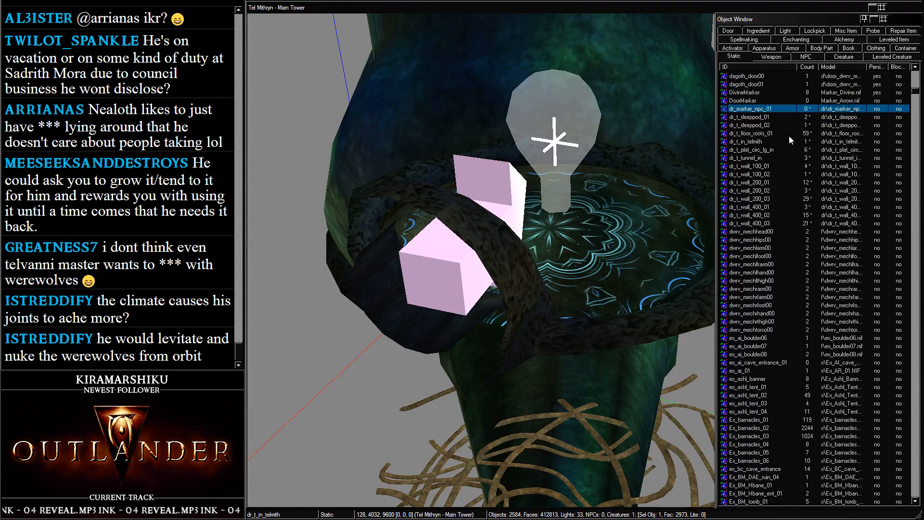
key("Up")
Find in_t_crystal_01 and in_t_crystal_02 among the statics and place both beside the levitation shaft
type("in_t")
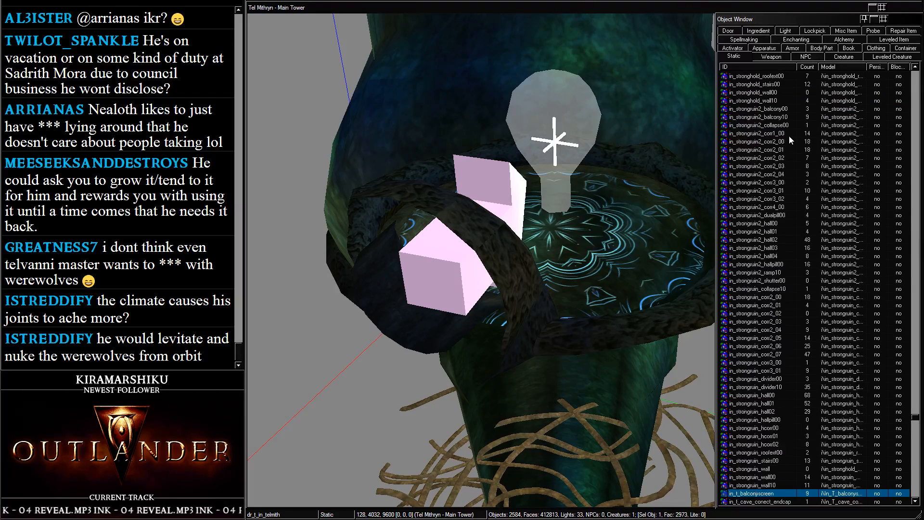
key("Down")
scroll(802, 257, "down", 14)
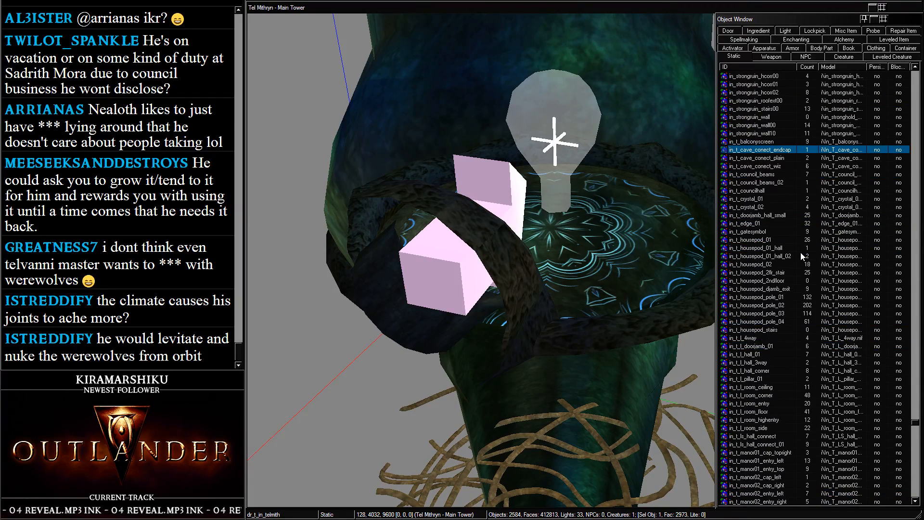
left_click(766, 199)
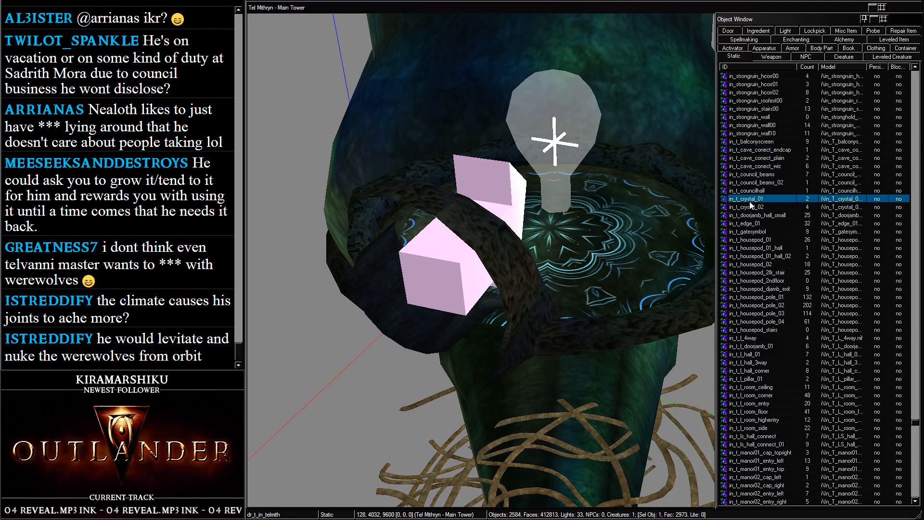
left_click(750, 207, "shift")
left_click_drag(453, 235, 453, 235)
Move the two new crystals down beside the shaft, near the height of the glowing platform, and separate them
scroll(447, 251, "down", 5)
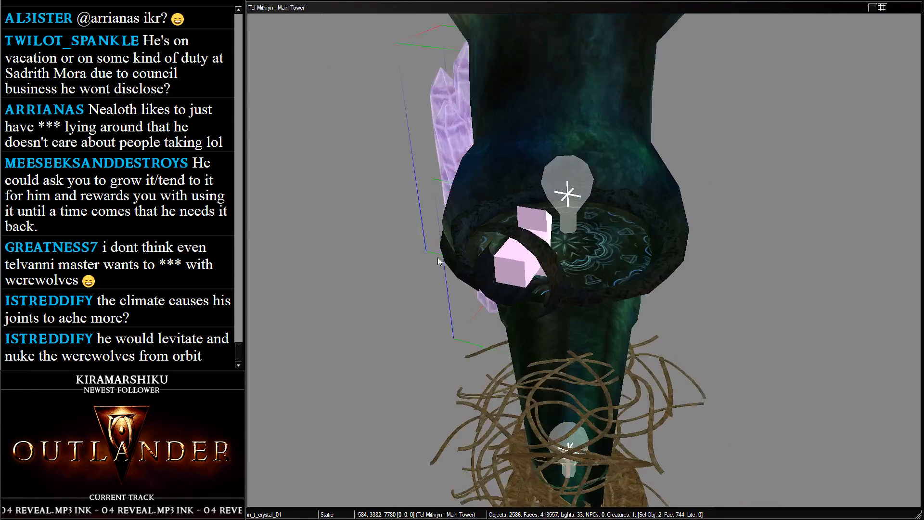
middle_click_drag(438, 257, 505, 185, "shift")
left_click_drag(483, 114, 356, 343)
left_click_drag(393, 217, 425, 412)
left_click(486, 314)
left_click(435, 329)
Move in_t_crystal_02 to the shaft wall just below the platform, tilt it slightly, and lower it into the wall
left_click_drag(435, 329, 688, 324)
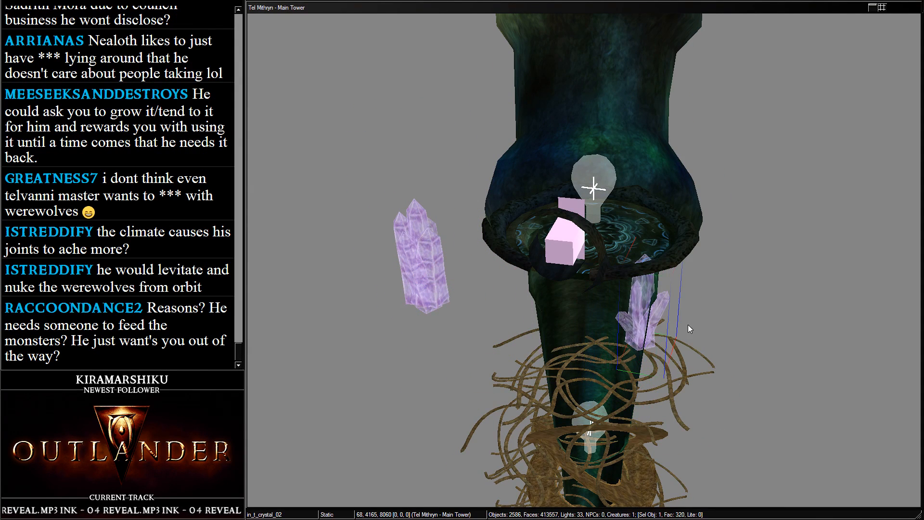
middle_click_drag(688, 324, 674, 164, "shift")
right_click_drag(674, 163, 680, 161)
left_click_drag(628, 121, 637, 167)
Move in_t_crystal_01 to the shaft wall across from the small crystal, tilt it 7°, and set it partly into the wall
middle_click_drag(637, 166, 496, 161, "shift")
left_click_drag(323, 69, 558, 270)
right_click_drag(510, 149, 487, 147)
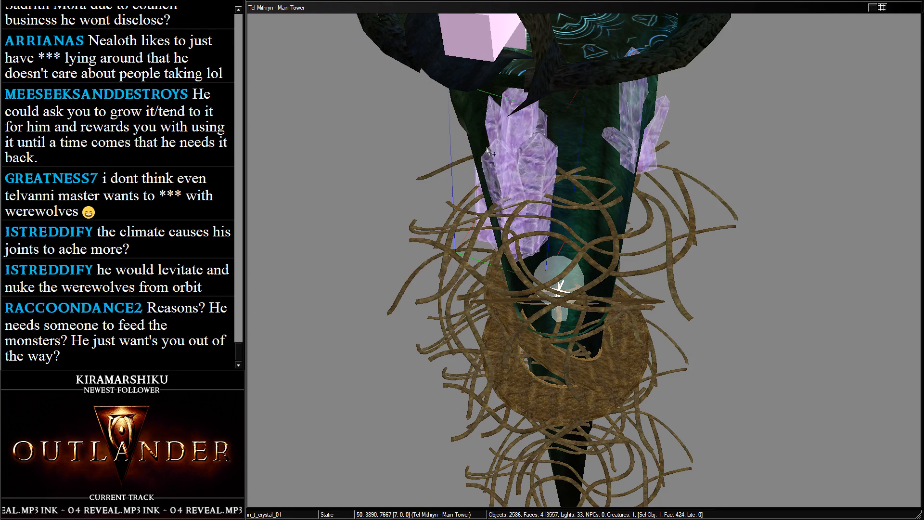
left_click_drag(499, 147, 490, 195)
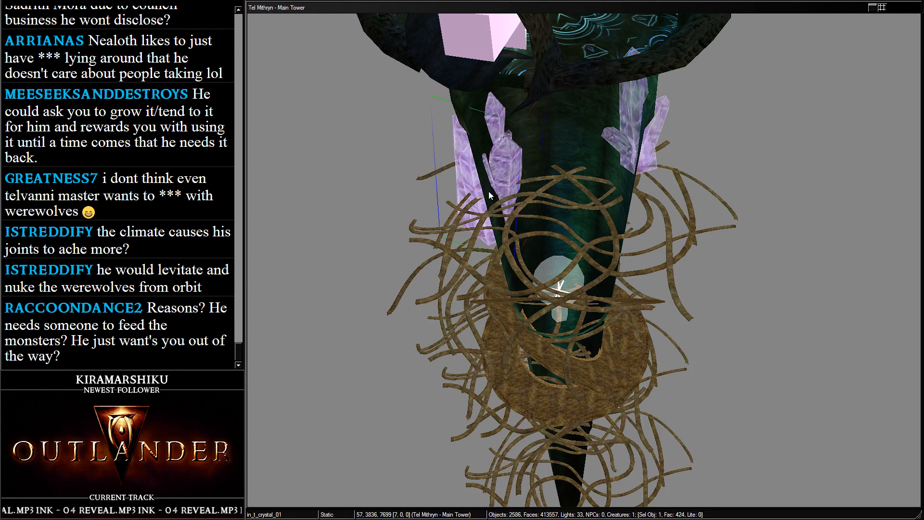
Duplicate in_t_crystal_01, rotate the copy 36° about the vertical axis, and place it beside the original on the shaft wall
key("ctrl+d")
left_click_drag(517, 166, 620, 148)
right_click_drag(624, 152, 324, 194)
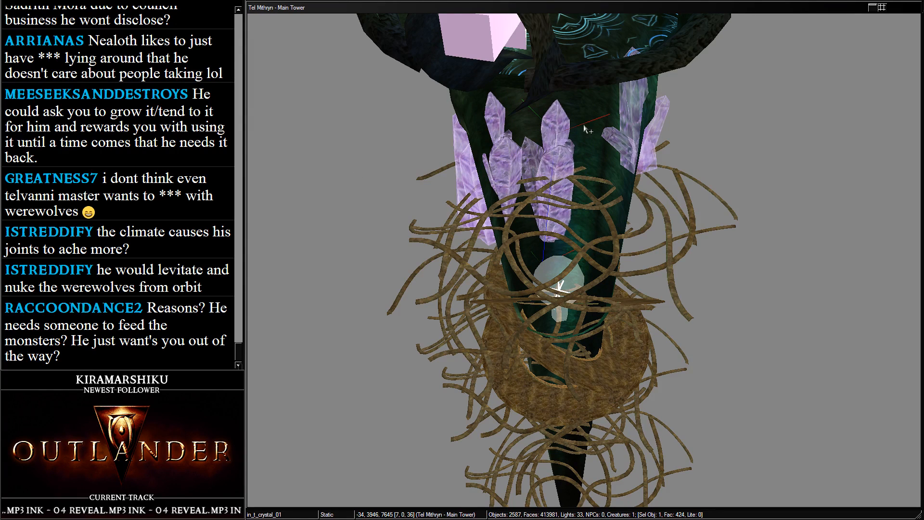
mouse_move(584, 129)
right_mouse_down()
mouse_move(587, 232)
mouse_move(582, 125)
right_mouse_up()
left_click_drag(544, 235, 566, 186)
Show the scene with its actual lighting and lower all three crystals along the shaft wall towards the root ring
mouse_move(565, 187)
middle_mouse_down("shift")
mouse_move(568, 149)
mouse_move(505, 337)
mouse_move(563, 441)
mouse_move(605, 355)
mouse_move(622, 258)
mouse_move(572, 269)
mouse_move(576, 122)
middle_mouse_up("shift")
key("m")
scroll(595, 350, "up", 3)
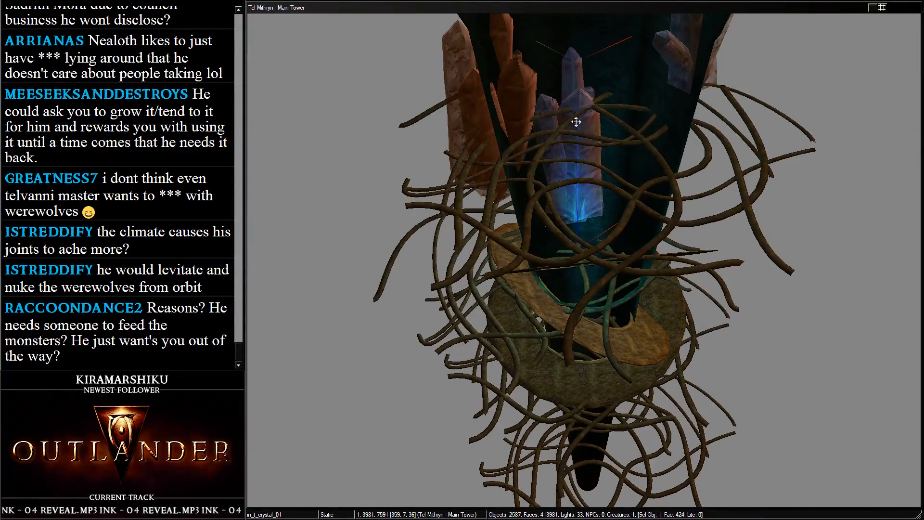
left_click_drag(579, 117, 583, 229)
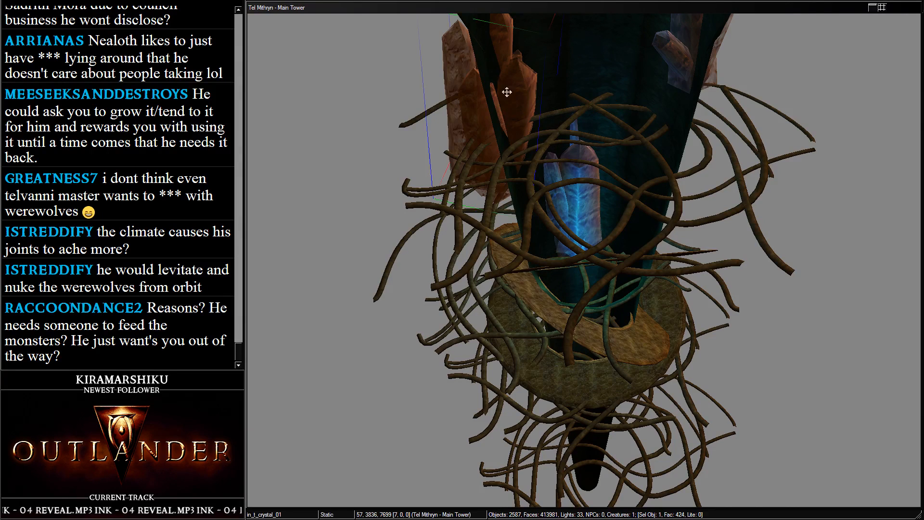
left_click_drag(507, 92, 519, 391)
key("d")
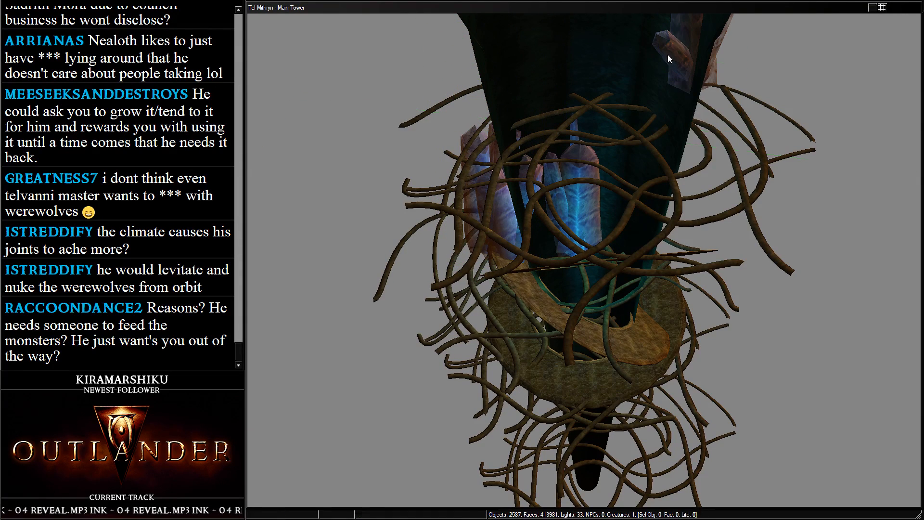
left_click_drag(668, 59, 683, 161)
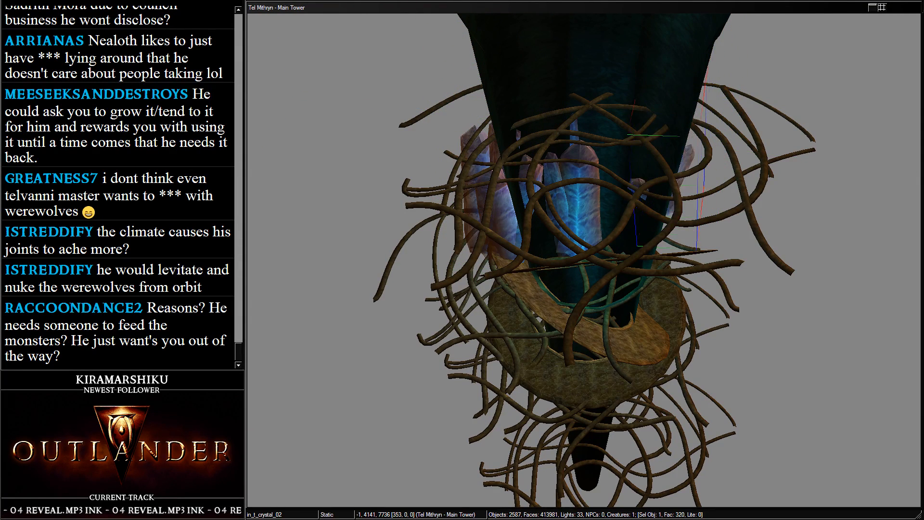
left_click_drag(694, 262, 695, 274)
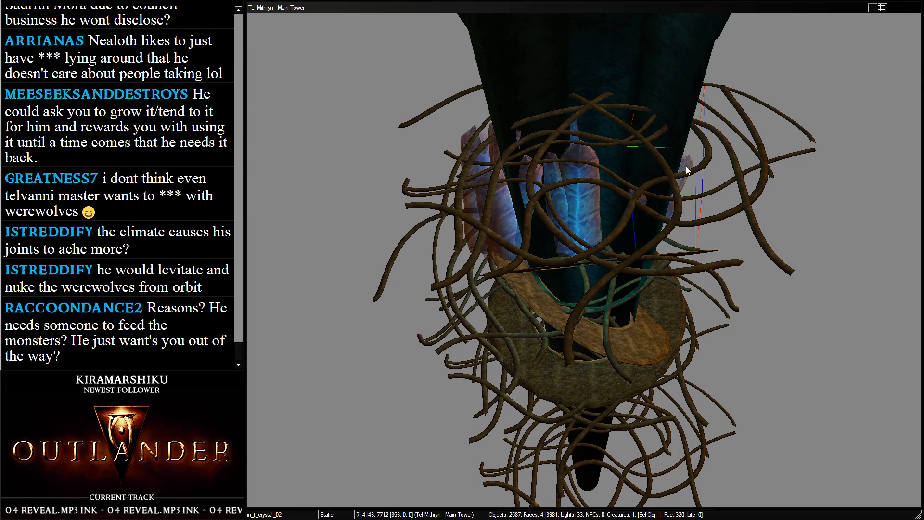
left_click_drag(687, 169, 666, 212)
Duplicate the outer in_t_crystal_01, turn the copy to 73° about the vertical axis, and move it to the shaft's free side
middle_click_drag(666, 212, 675, 85)
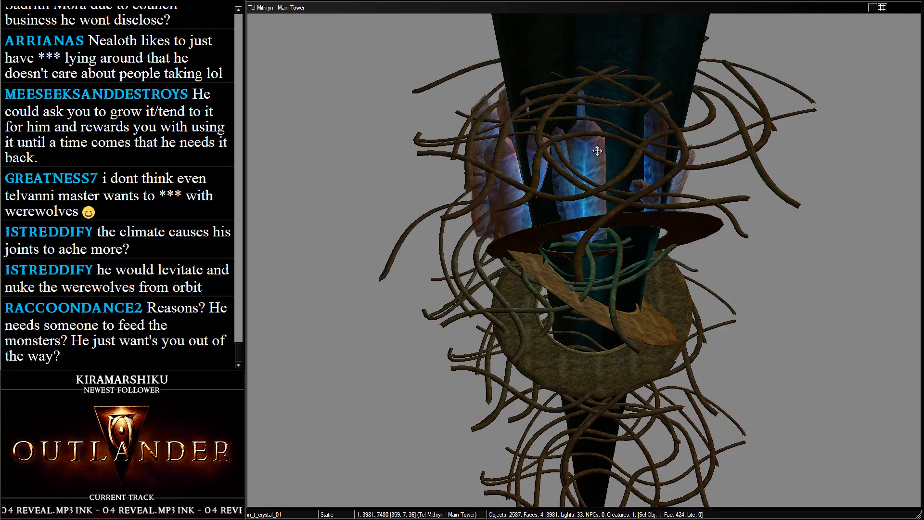
left_click(602, 371)
middle_click_drag(603, 371, 524, 151)
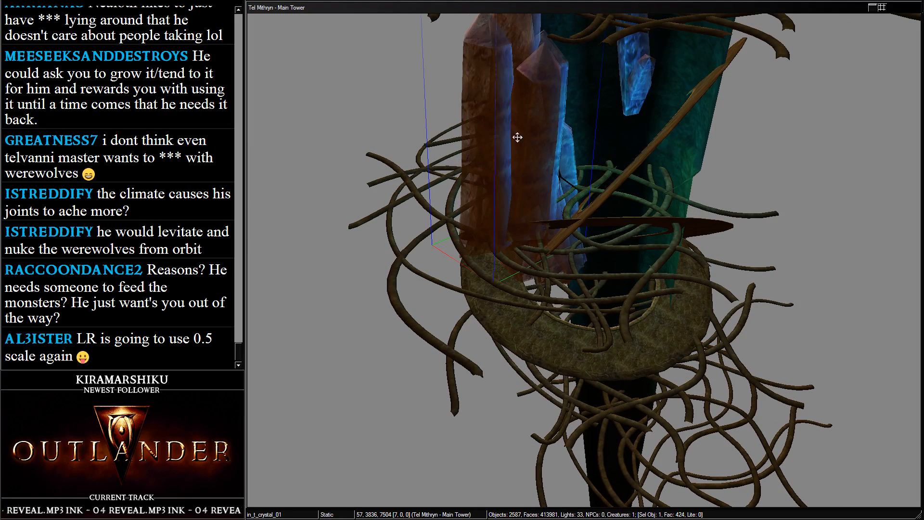
key("ctrl+d")
left_click_drag(517, 138, 778, 345)
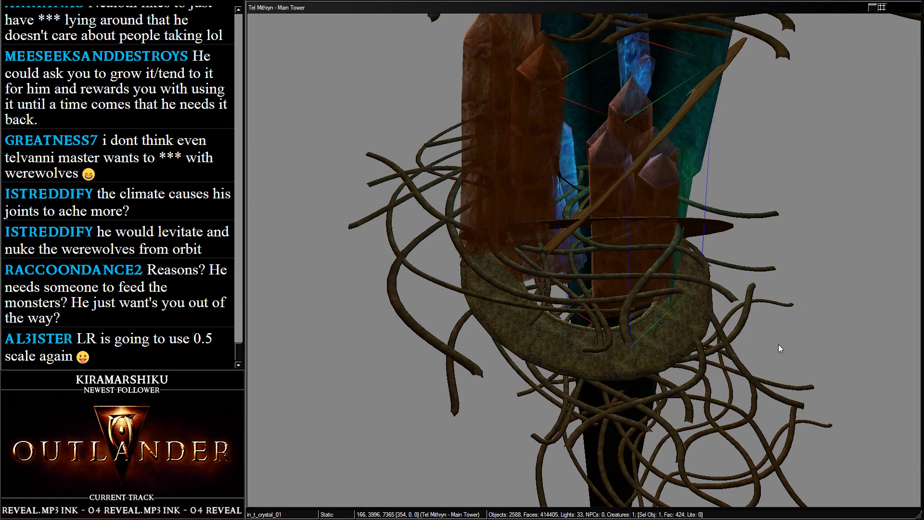
right_click_drag(778, 344, 554, 146)
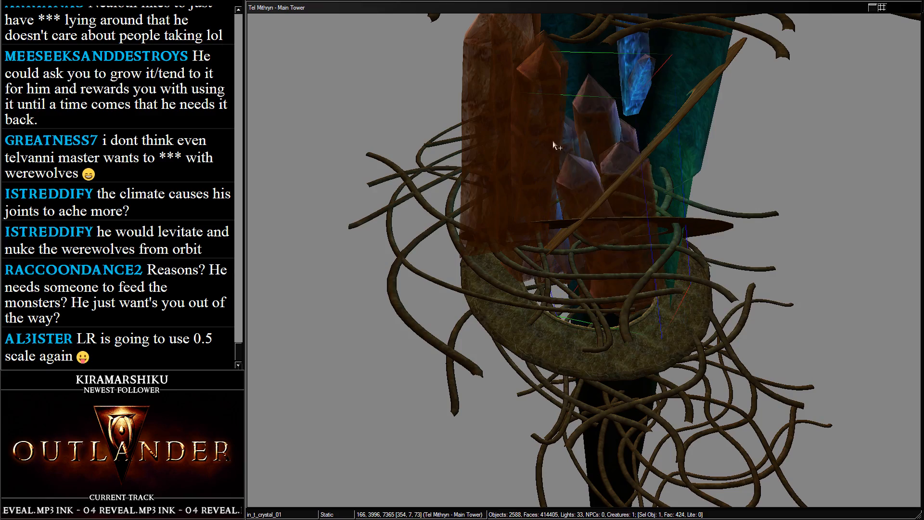
left_click_drag(554, 146, 722, 163)
mouse_move(722, 164)
middle_mouse_down()
mouse_move(767, 106)
mouse_move(711, 150)
middle_mouse_up()
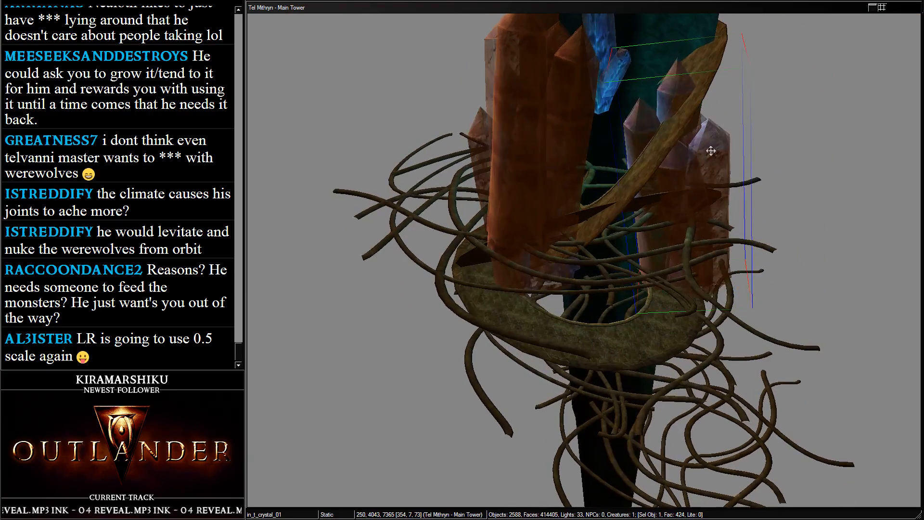
left_click_drag(711, 150, 684, 140)
Examine the crystals, roots and floor ring in the shaft, both from outside and from above through the levitation pad
middle_click_drag(685, 140, 583, 264)
left_click(520, 279)
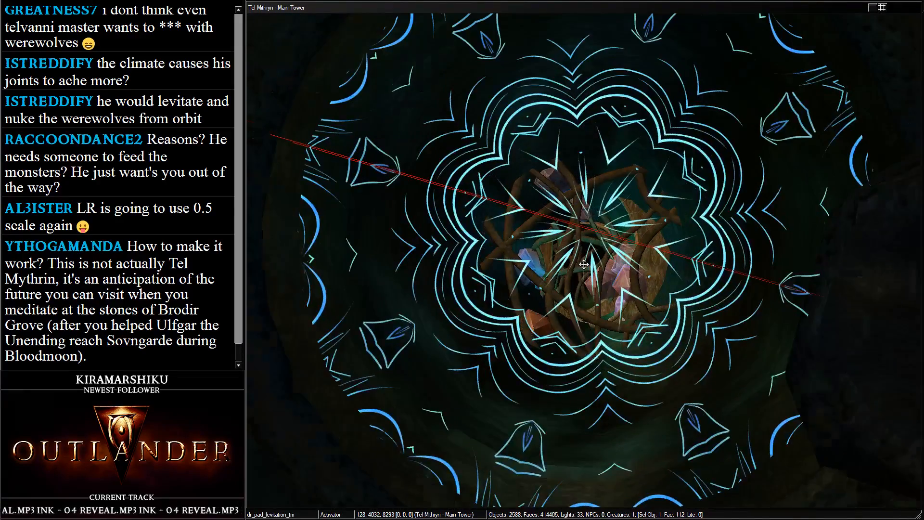
scroll(585, 289, "up", 3)
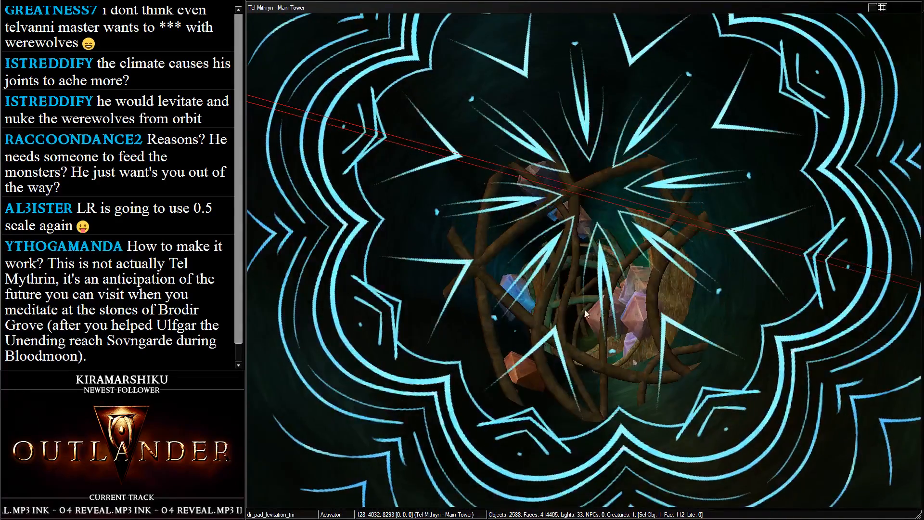
middle_click_drag(587, 314, 405, 32)
scroll(539, 105, "down", 3)
left_click(585, 150)
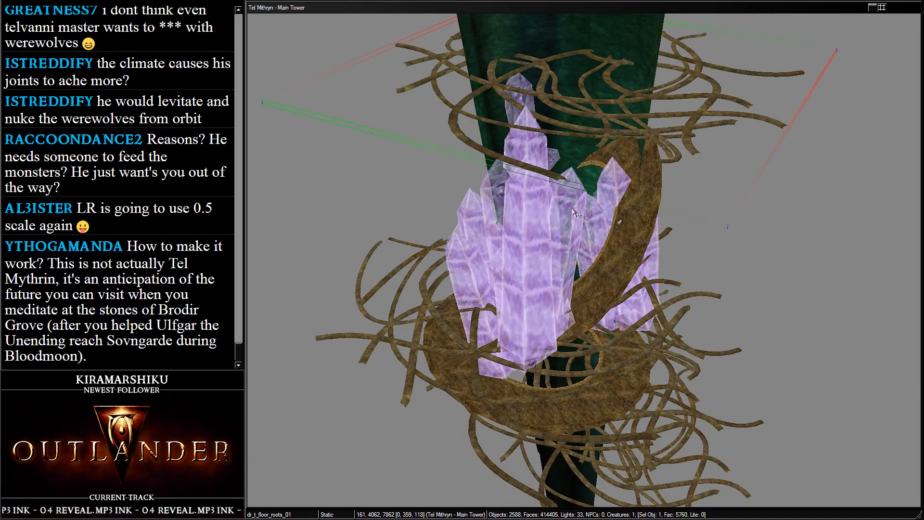
middle_click_drag(575, 212, 562, 171)
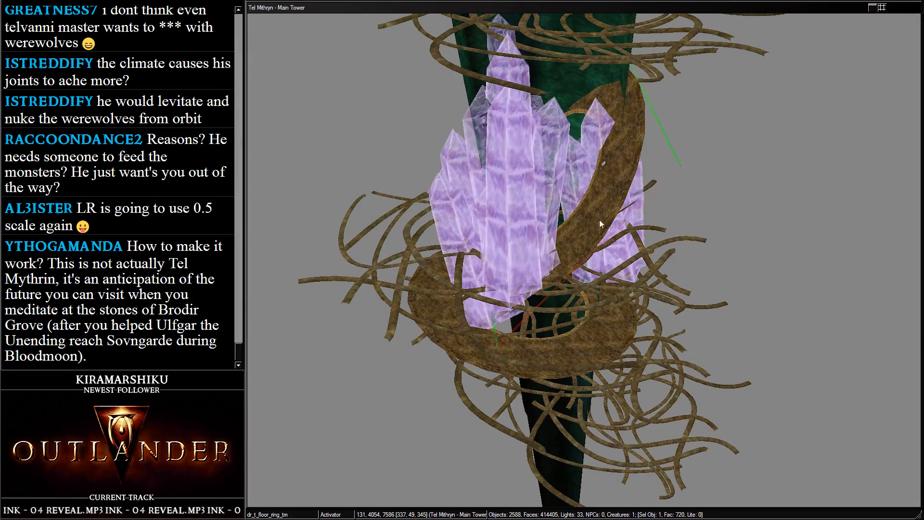
middle_click_drag(618, 168, 557, 226)
scroll(557, 226, "up", 10)
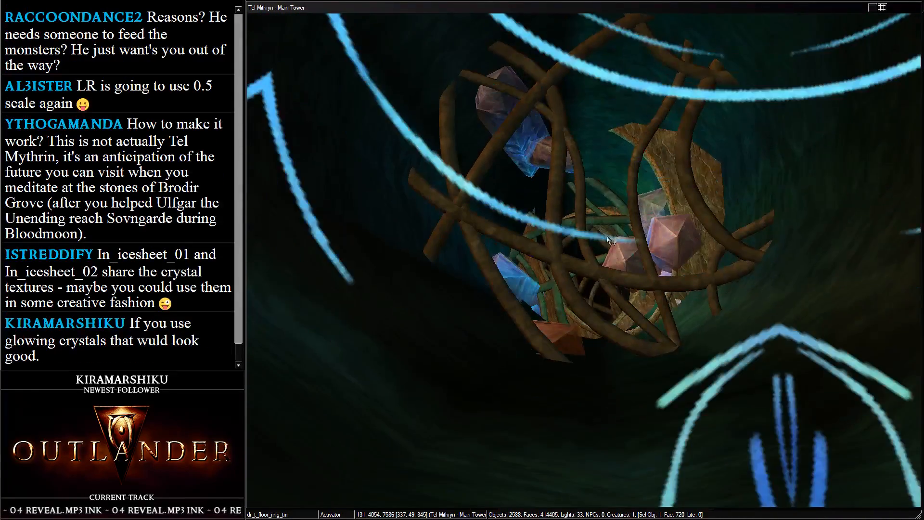
scroll(609, 239, "up", 3)
Lower the newest in_t_crystal_01 copy to a height of 7293, turn it to 69°, and nudge it along the shaft wall
left_click_drag(728, 211, 717, 329)
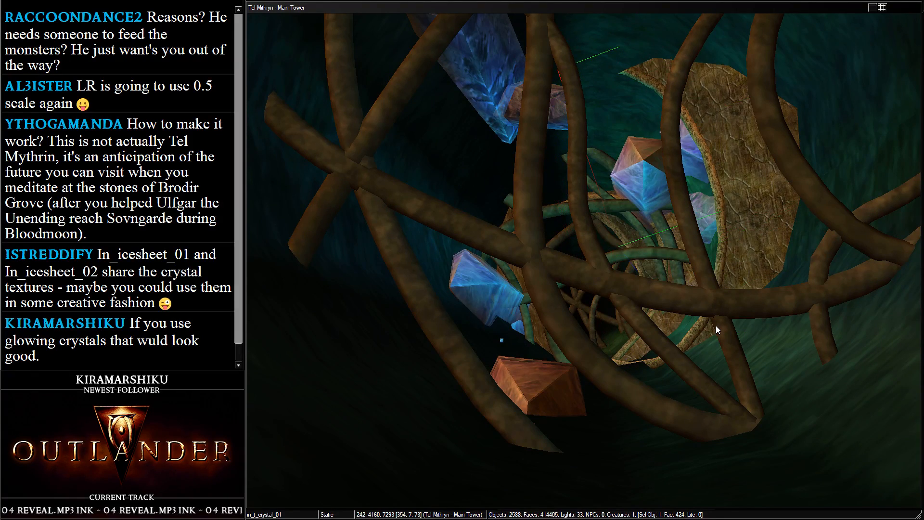
scroll(716, 326, "down", 3)
middle_click_drag(715, 326, 672, 76)
left_click_drag(651, 109, 653, 109)
right_click_drag(654, 109, 685, 115)
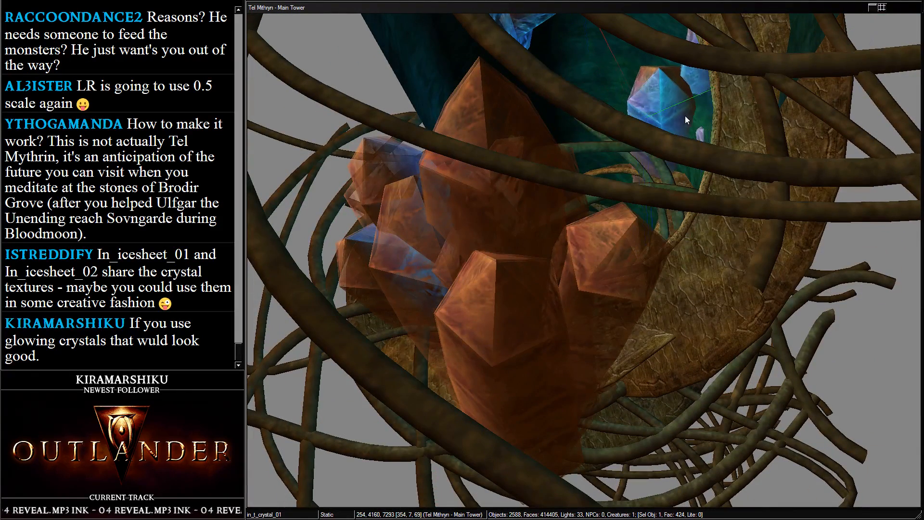
left_click_drag(685, 116, 654, 145)
Check the crystals from above through the levitation pad, view the whole tower, and save the plugin
scroll(644, 123, "down", 3)
middle_click_drag(644, 124, 576, 275)
scroll(577, 235, "down", 5)
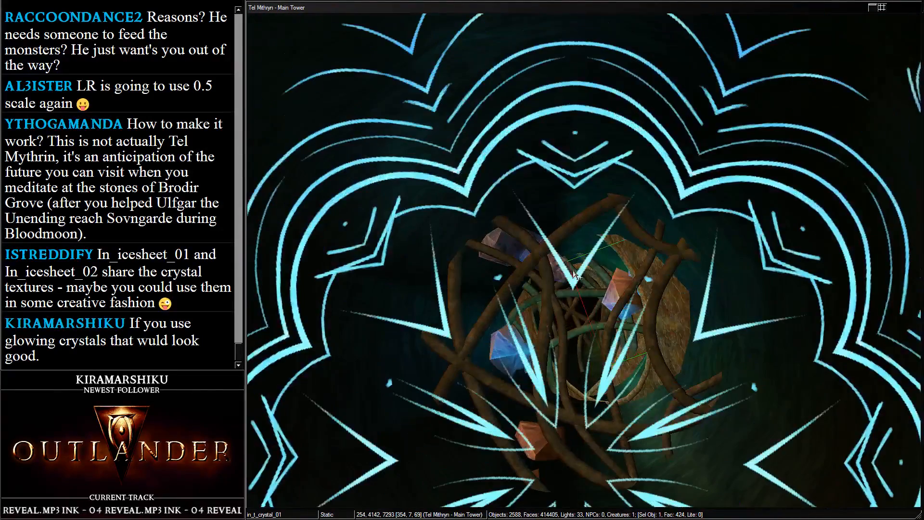
scroll(573, 274, "down", 8)
scroll(552, 245, "down", 6)
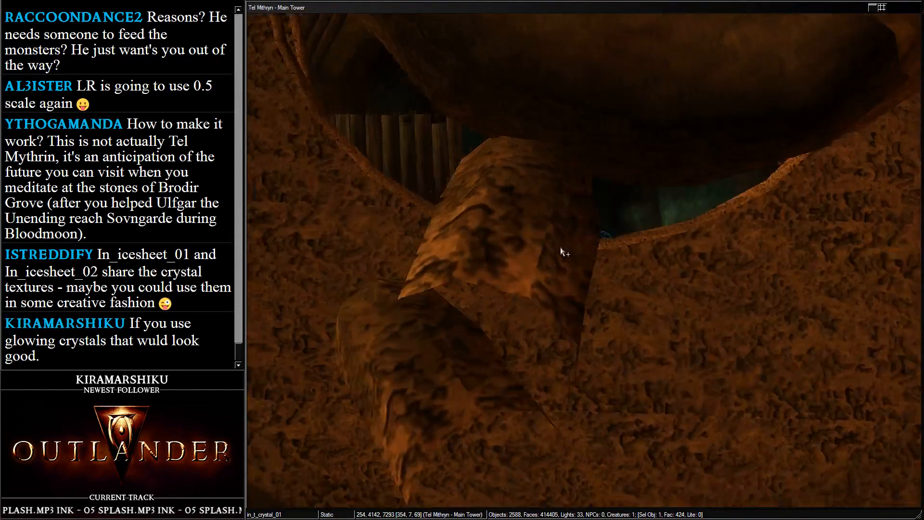
scroll(483, 272, "down", 5)
left_click(500, 147)
middle_click_drag(484, 272, 483, 175)
key("ctrl+s")
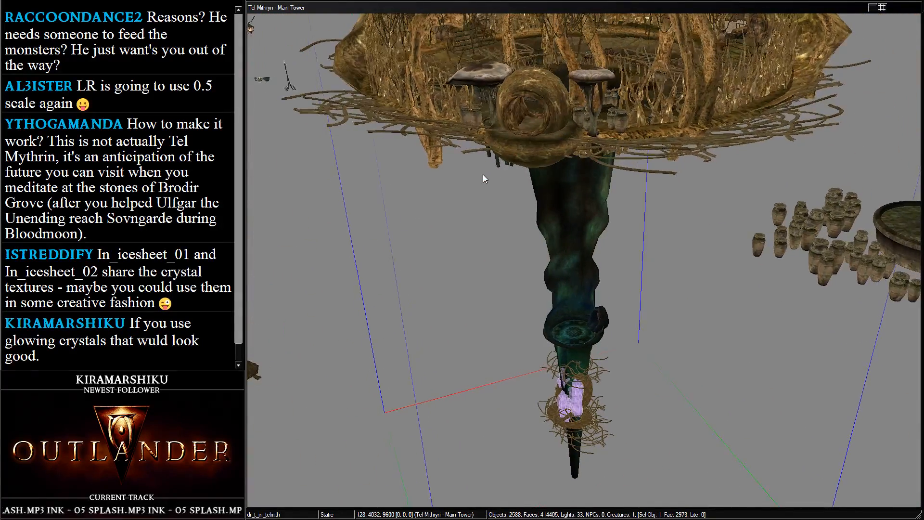
Find In_icesheet_01 and In_icesheet_02 among the statics and place both in the open space beside the shaft
key("alt+Tab")
left_click(784, 168)
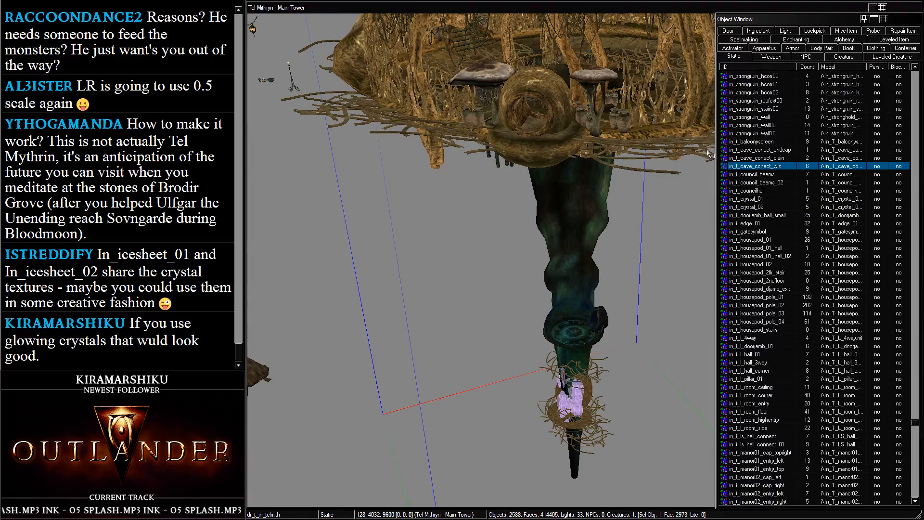
key("Down")
type("i")
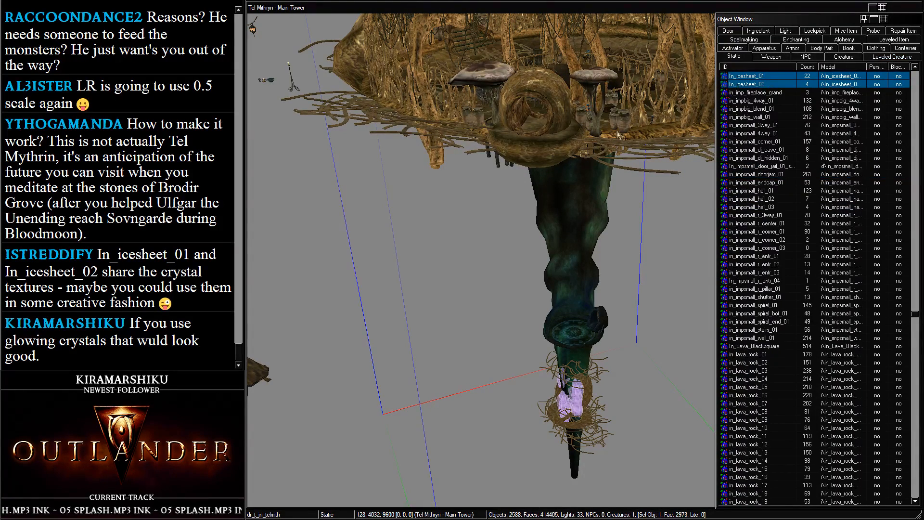
left_click_drag(618, 132, 485, 228)
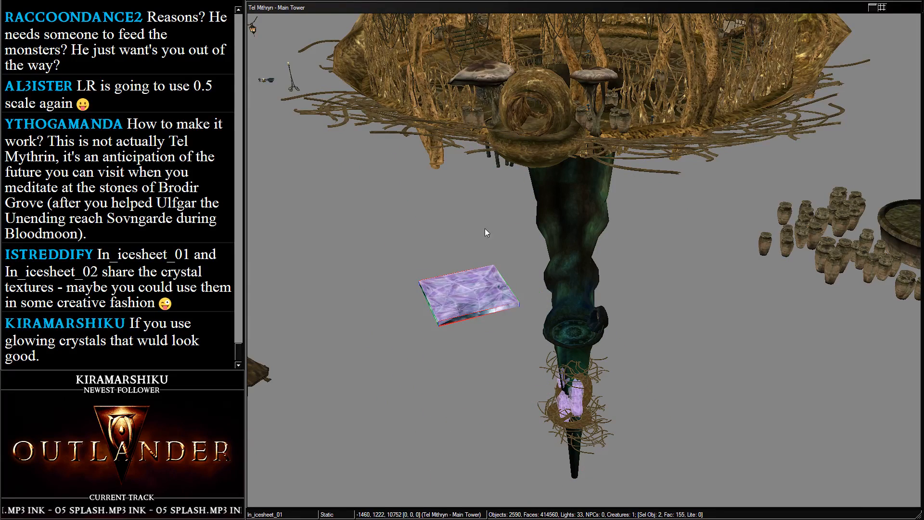
Move In_icesheet_01 and In_icesheet_02 from the open space to the lower end of the levitation shaft
left_click_drag(487, 288, 429, 136)
left_click(474, 295)
mouse_move(474, 295)
middle_mouse_down("shift")
mouse_move(490, 392)
mouse_move(456, 293)
middle_mouse_up("shift")
left_click(411, 139, "ctrl")
left_click_drag(412, 140, 571, 264)
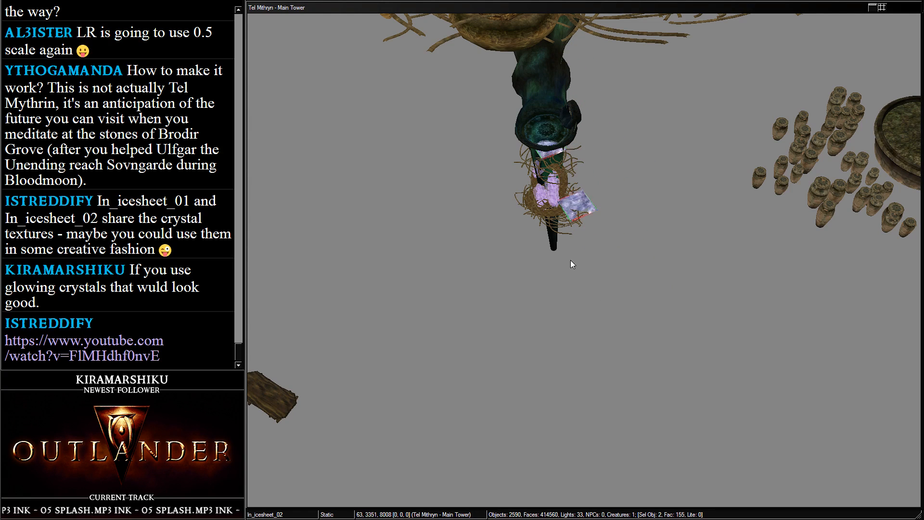
left_click_drag(570, 204, 597, 216)
Bring In_icesheet_01 alone to the shaft and lower it past the levitation pad to a height of 7528
left_click(593, 130)
middle_click_drag(594, 131, 590, 170, "shift")
left_click(591, 165)
key("c")
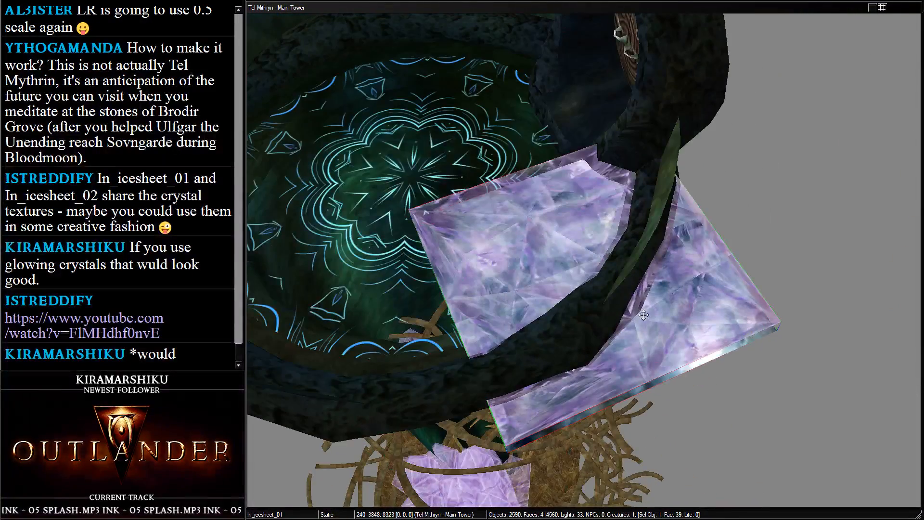
middle_click_drag(565, 264, 541, 238, "shift")
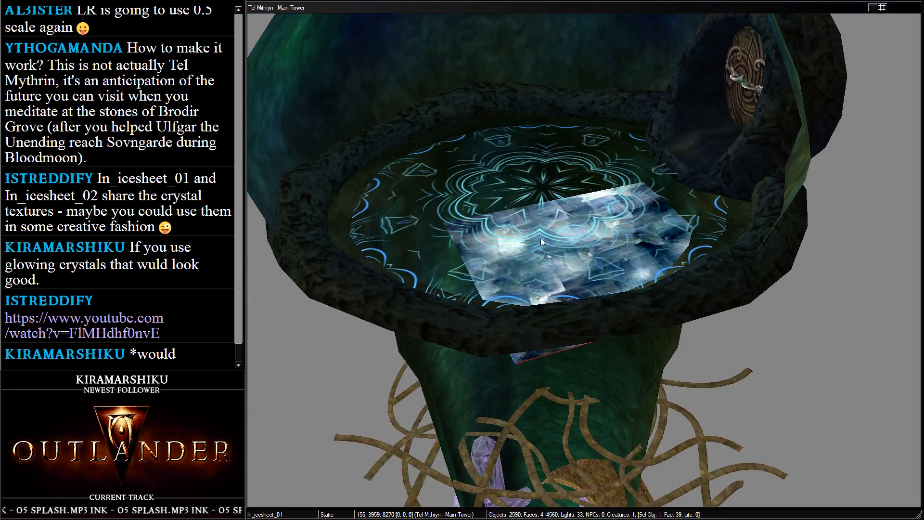
mouse_move(524, 358)
left_mouse_down()
mouse_move(544, 388)
mouse_move(530, 275)
mouse_move(539, 365)
left_mouse_up()
middle_click_drag(539, 366, 524, 60, "shift")
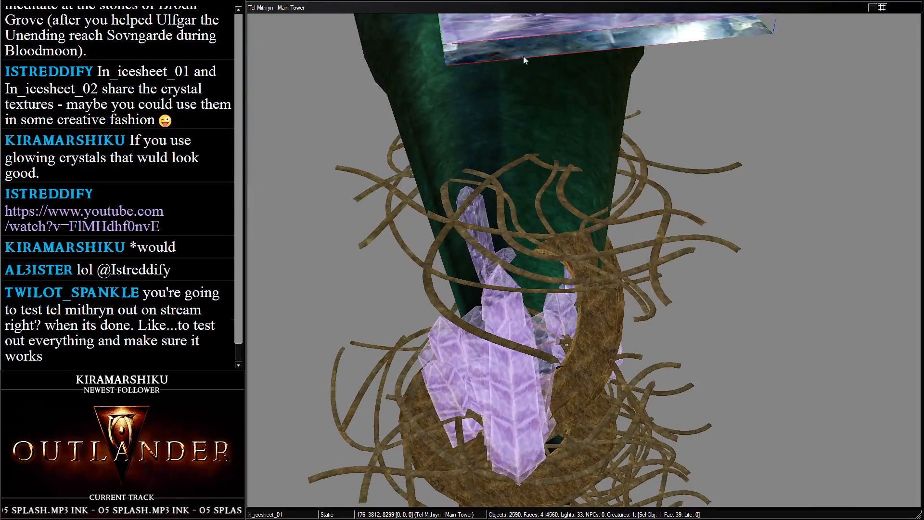
left_click_drag(525, 60, 507, 409)
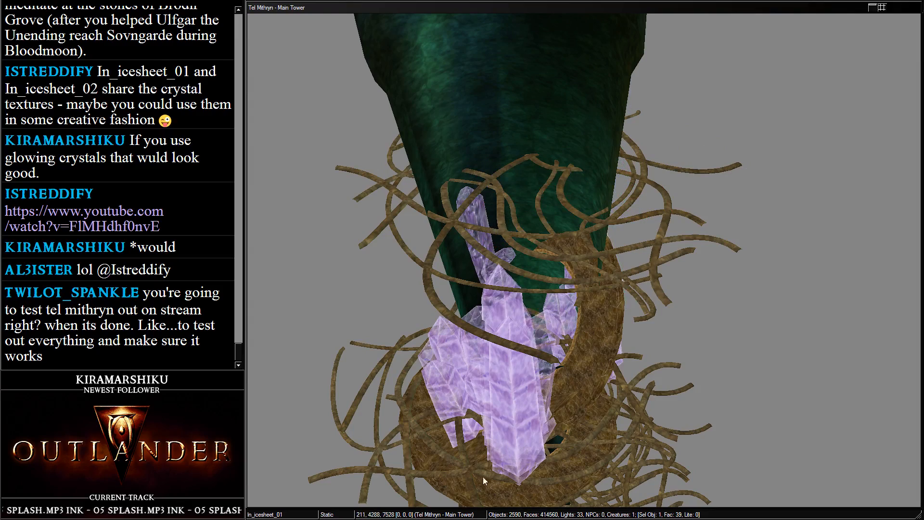
Slide In_icesheet_01 in among the crystals, enlarge it, and lower it to a height of 7385
middle_click_drag(483, 477, 611, 251, "shift")
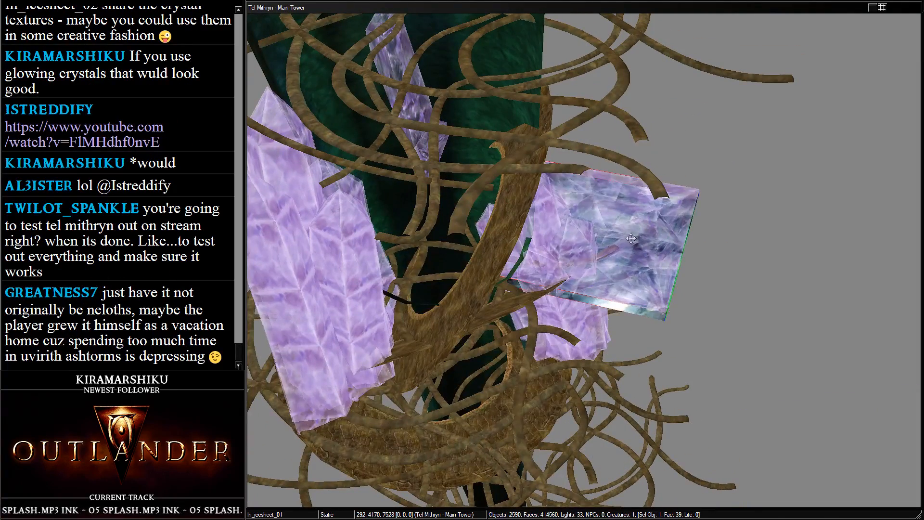
left_click_drag(621, 250, 375, 327)
left_click_drag(585, 266, 771, 218)
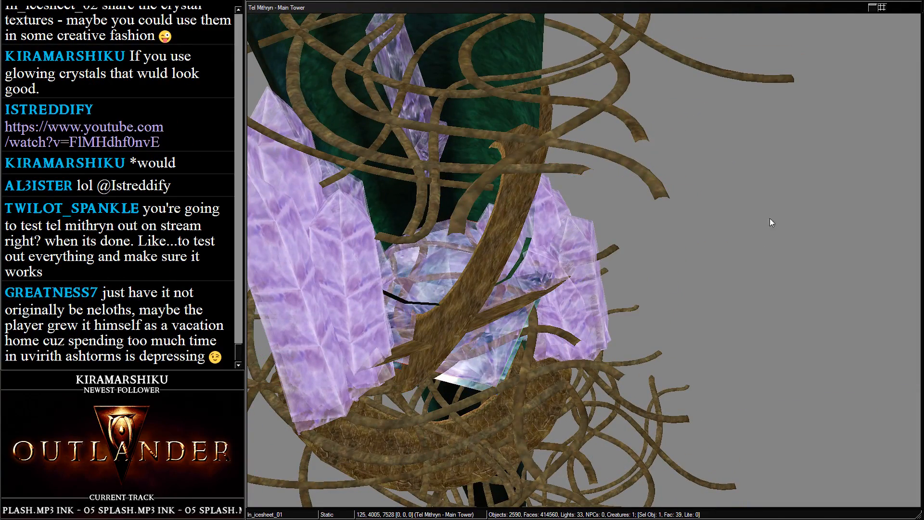
left_click_drag(471, 306, 426, 91)
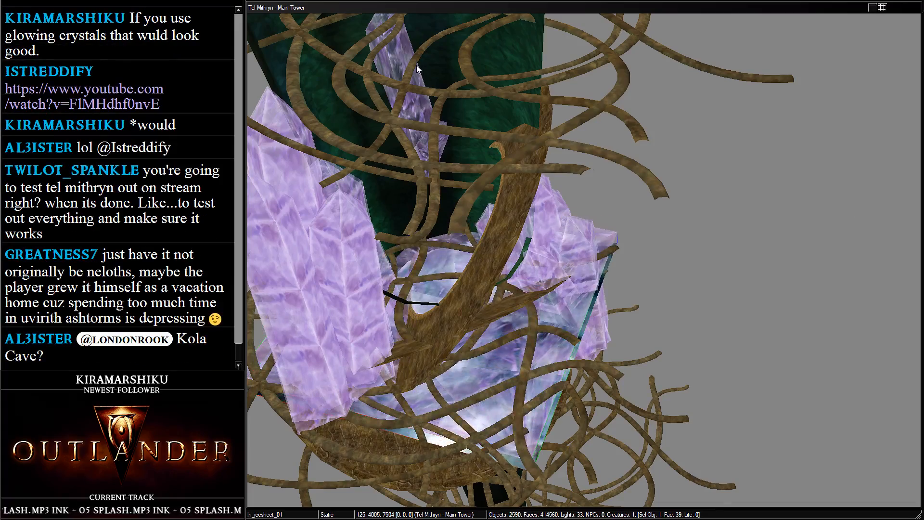
middle_click_drag(426, 92, 601, 189, "shift")
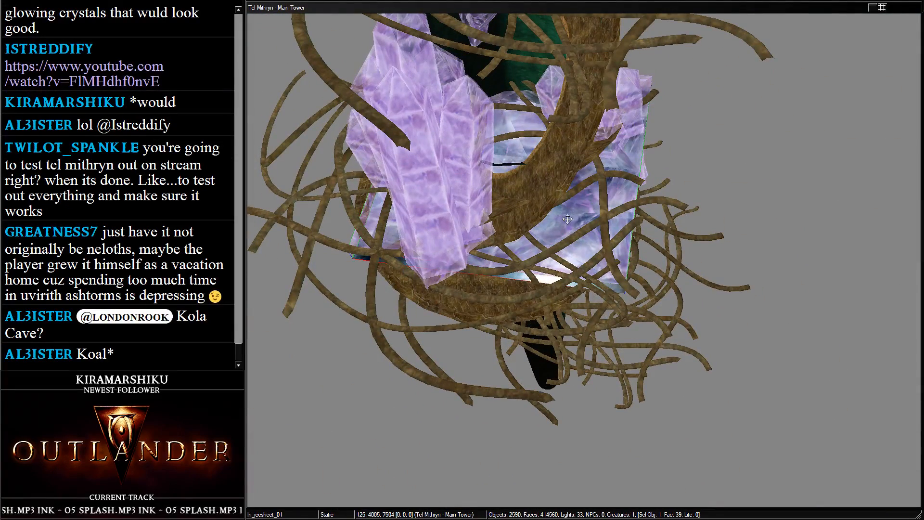
left_click_drag(568, 219, 597, 428)
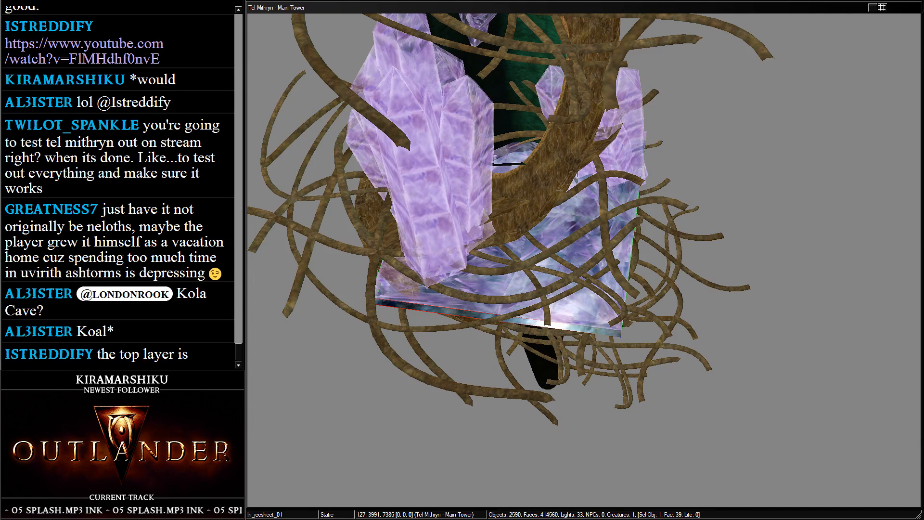
Tilt In_icesheet_01 to 346° and lower it beneath the floor ring to a height of 6997
right_click_drag(577, 307, 614, 469)
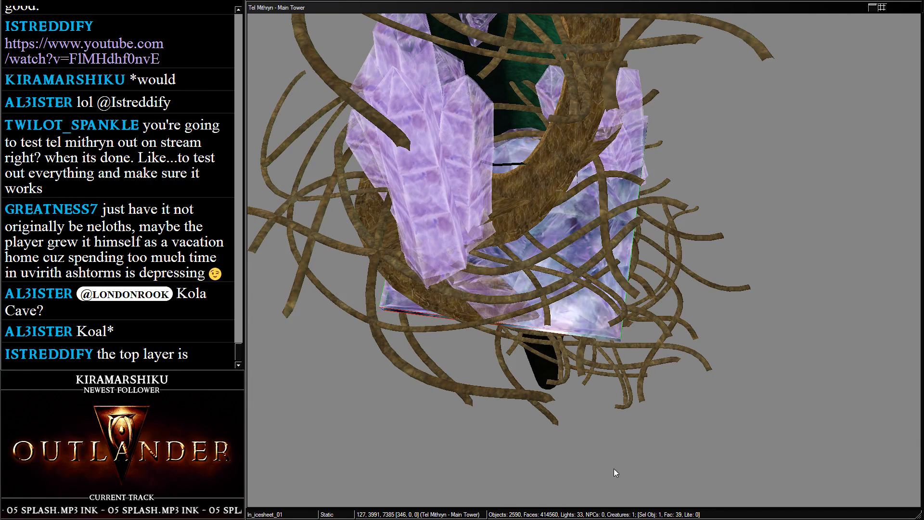
left_click_drag(581, 326, 604, 514)
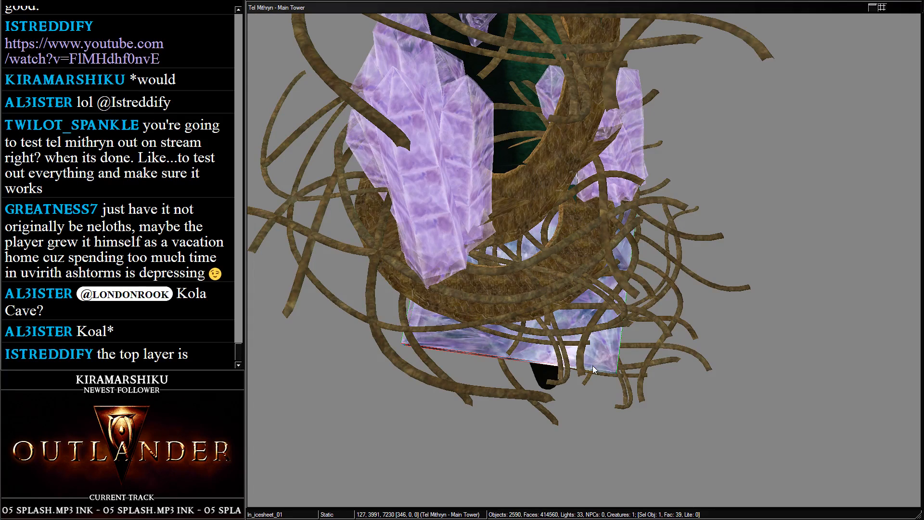
left_click_drag(593, 366, 594, 370)
middle_click_drag(593, 370, 475, 198, "shift")
left_click_drag(568, 294, 565, 463)
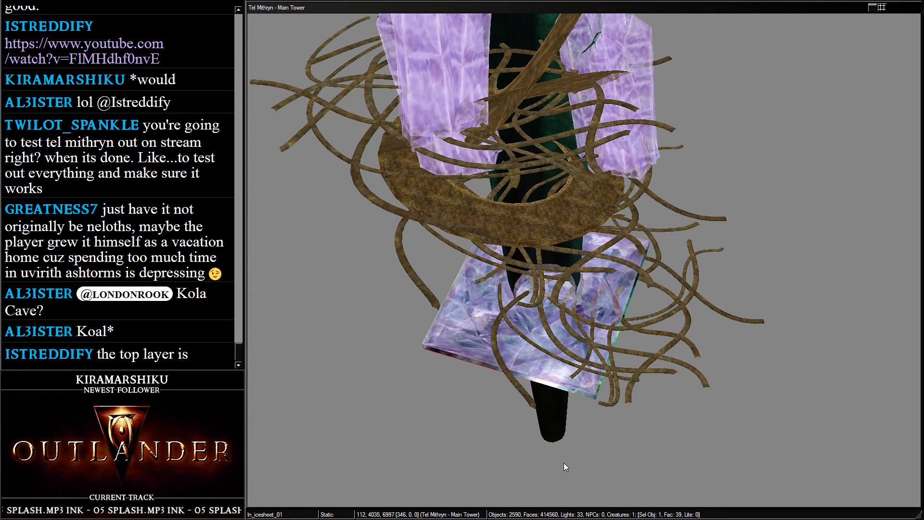
Duplicate an in_t_crystal_01 crystal, rotate the copy to 7, 7, 123°, and lower it along the shaft wall to a height of 7101
middle_click_drag(543, 385, 632, 93, "shift")
key("ctrl+d")
left_click_drag(625, 151, 519, 201)
right_click_drag(518, 200, 249, 137)
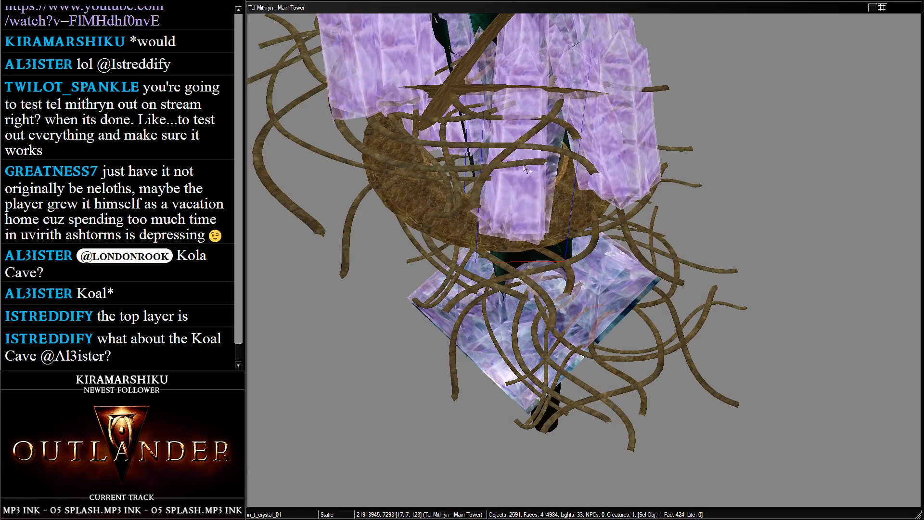
left_click_drag(522, 198, 465, 205)
middle_click_drag(521, 249, 484, 276)
left_click_drag(455, 144, 536, 312)
middle_click_drag(536, 311, 480, 239, "shift")
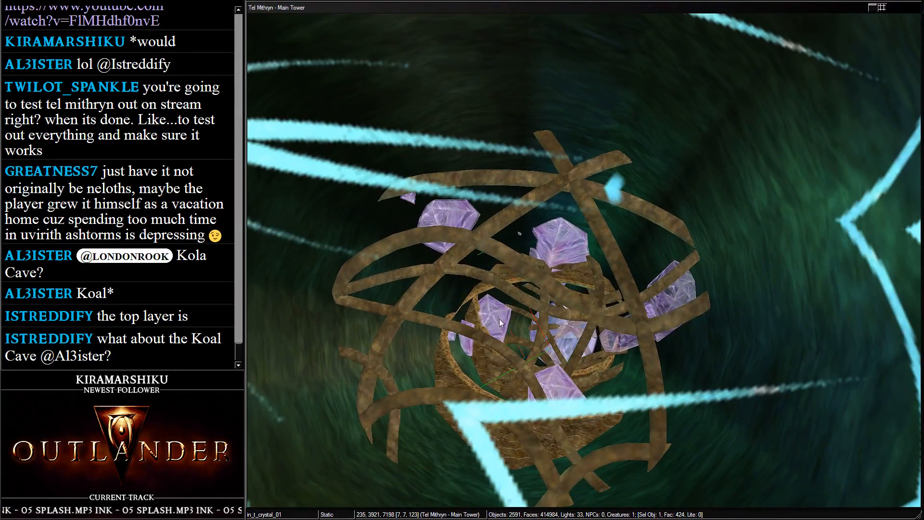
scroll(501, 323, "up", 3)
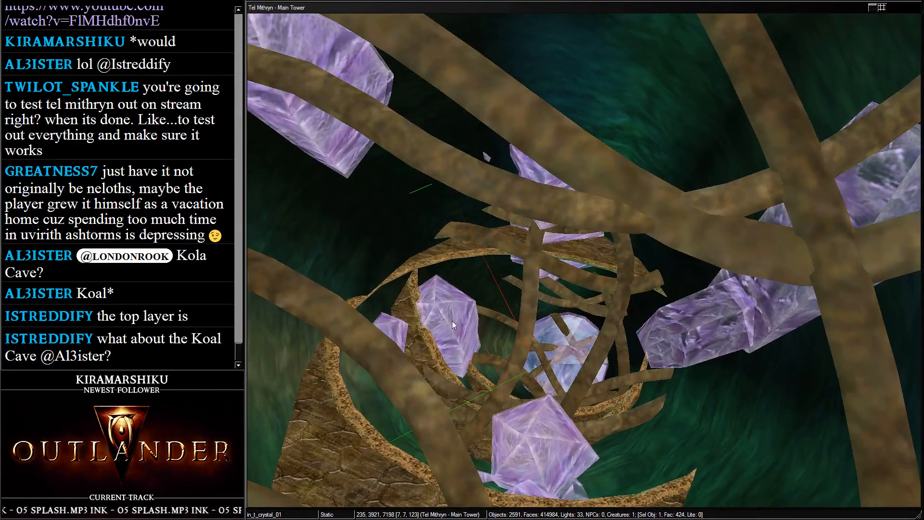
left_click_drag(452, 321, 476, 361)
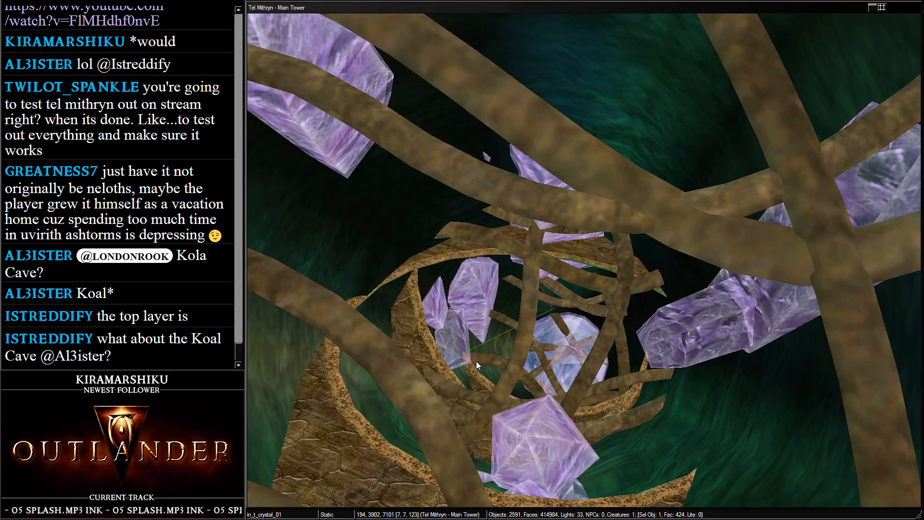
middle_click_drag(475, 361, 475, 293, "shift")
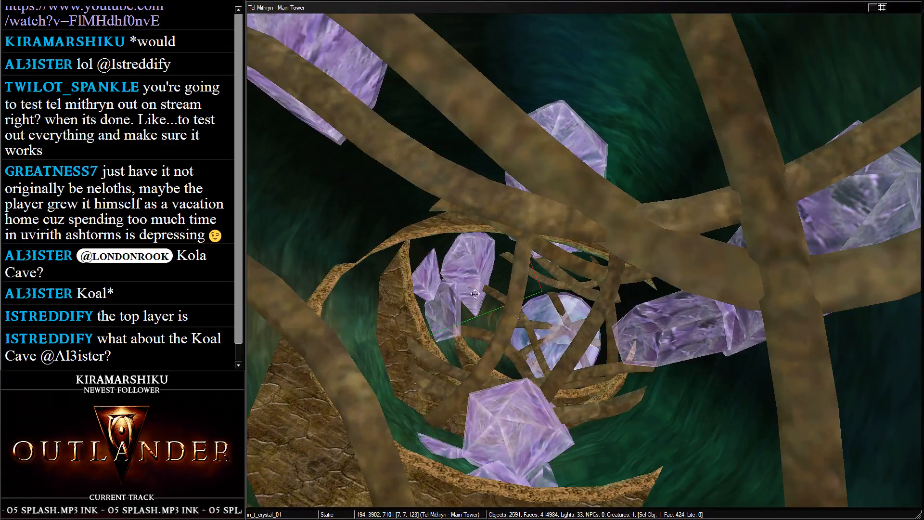
Duplicate the lowered crystal again, turn the new copy to 159°, and place it across the shaft beside the ice sheet
key("ctrl+d")
left_click_drag(475, 294, 638, 396)
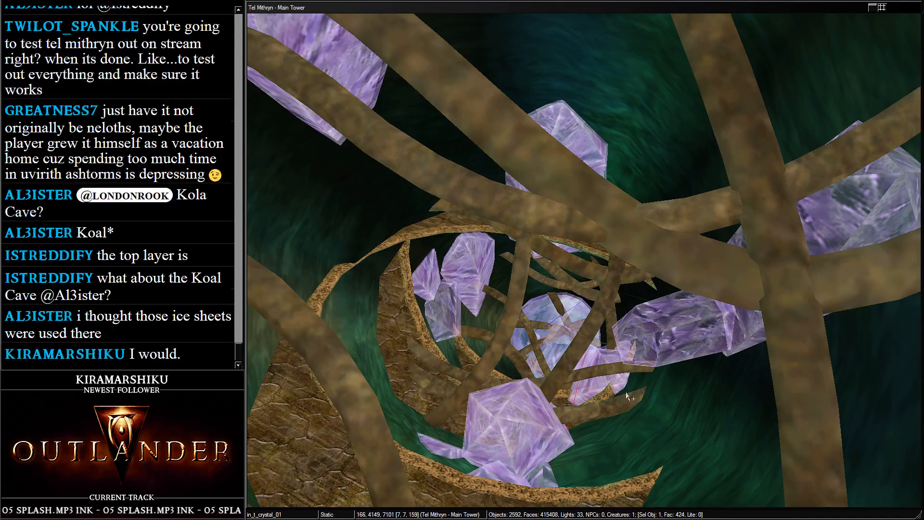
left_click_drag(603, 371, 675, 306)
Examine the crystal cluster and ice sheet from above through the levitation pad, including with the cell's own lighting
middle_click_drag(675, 306, 547, 279, "shift")
scroll(619, 118, "down", 6)
left_click(553, 149)
scroll(491, 289, "down", 3)
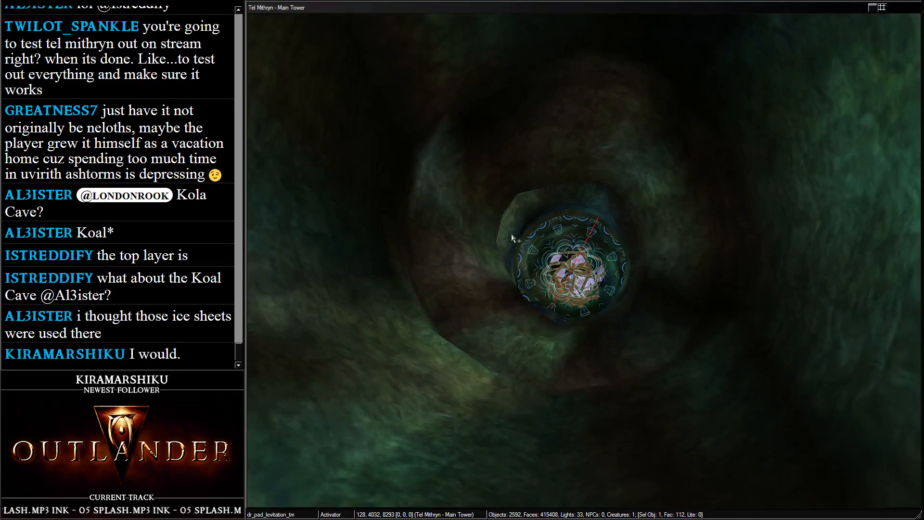
scroll(550, 299, "up", 8)
scroll(578, 284, "down", 3)
middle_click_drag(617, 269, 577, 284, "shift")
scroll(573, 241, "up", 5)
left_click(548, 253)
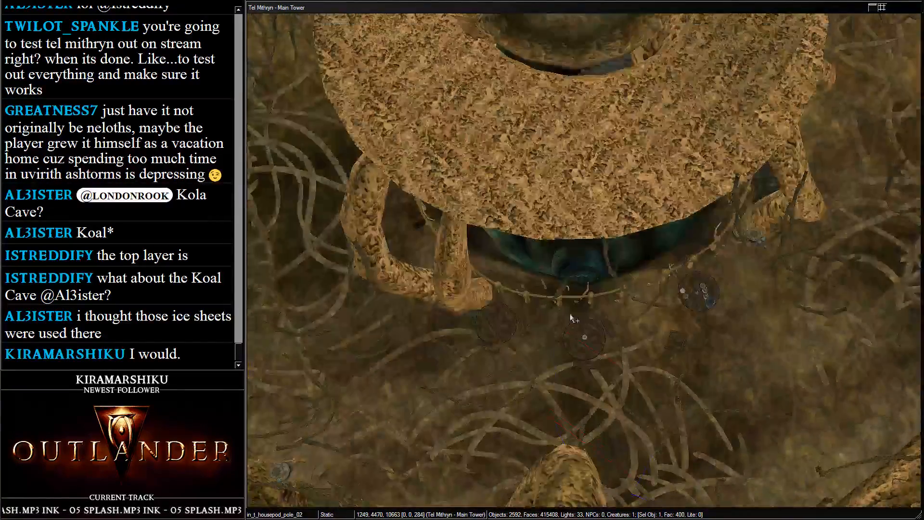
scroll(586, 283, "up", 6)
left_click(585, 297)
scroll(585, 296, "up", 6)
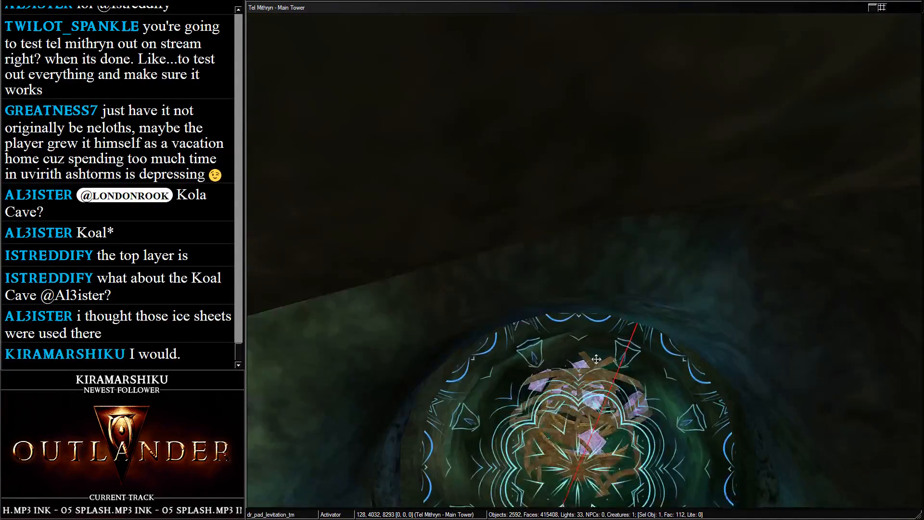
scroll(597, 359, "up", 2)
middle_click_drag(596, 359, 602, 319)
scroll(600, 250, "up", 3)
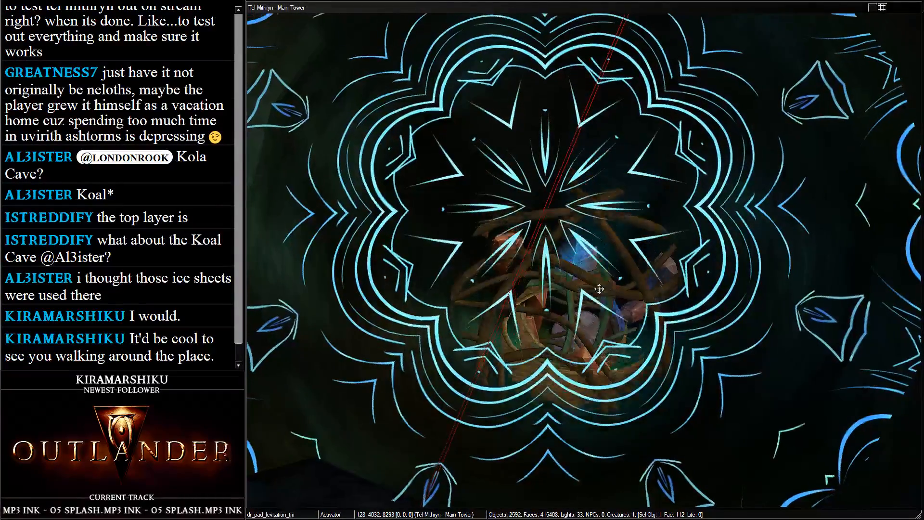
scroll(600, 333, "up", 2)
scroll(600, 330, "down", 5)
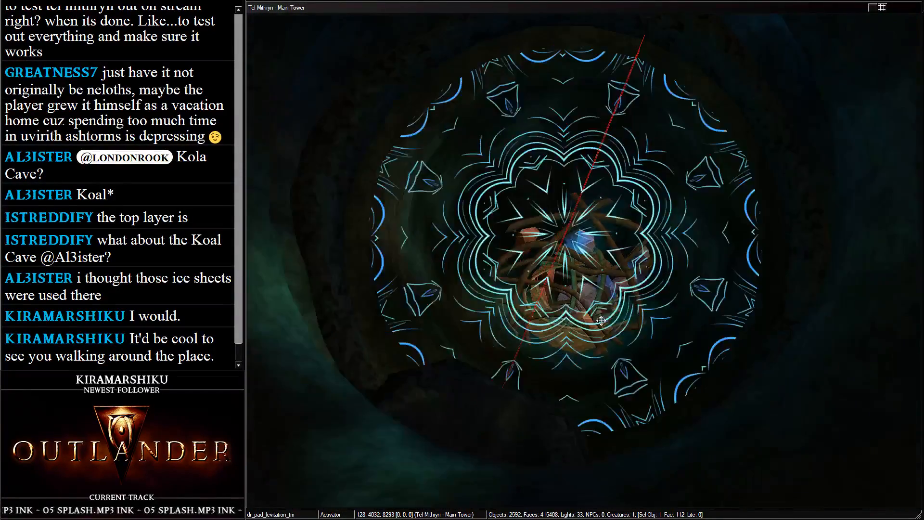
middle_click_drag(599, 330, 600, 316)
scroll(599, 315, "down", 10)
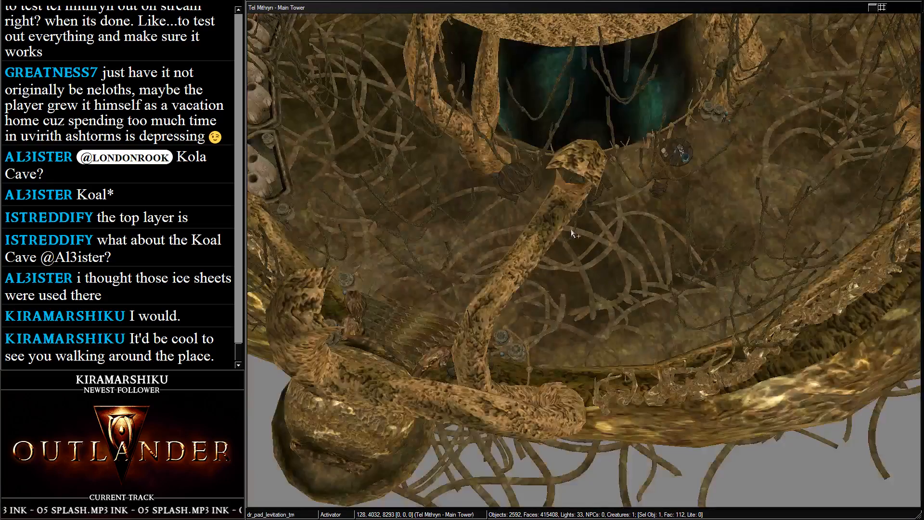
Look over the lit hall interior and its stairs, and view the whole tower from outside and above
middle_click_drag(572, 234, 502, 238)
scroll(567, 295, "up", 5)
key("a")
left_click(376, 289)
scroll(502, 238, "up", 8)
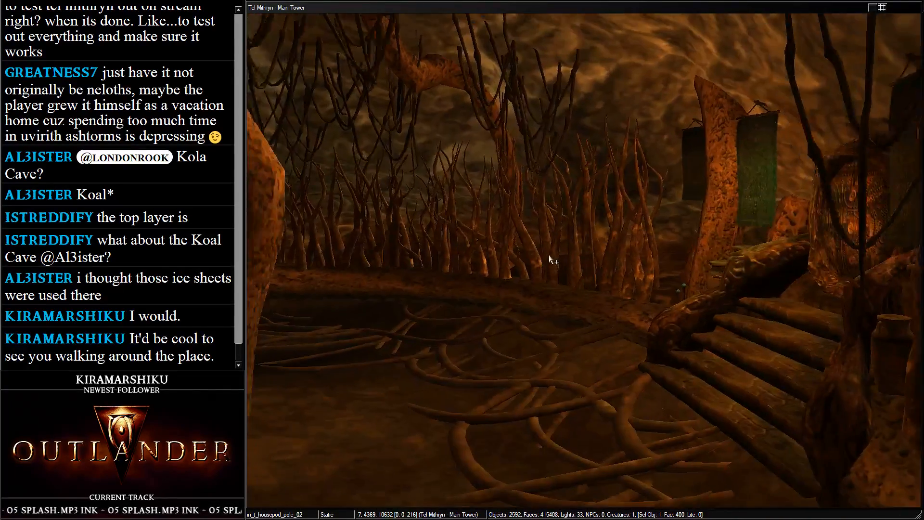
scroll(538, 301, "down", 10)
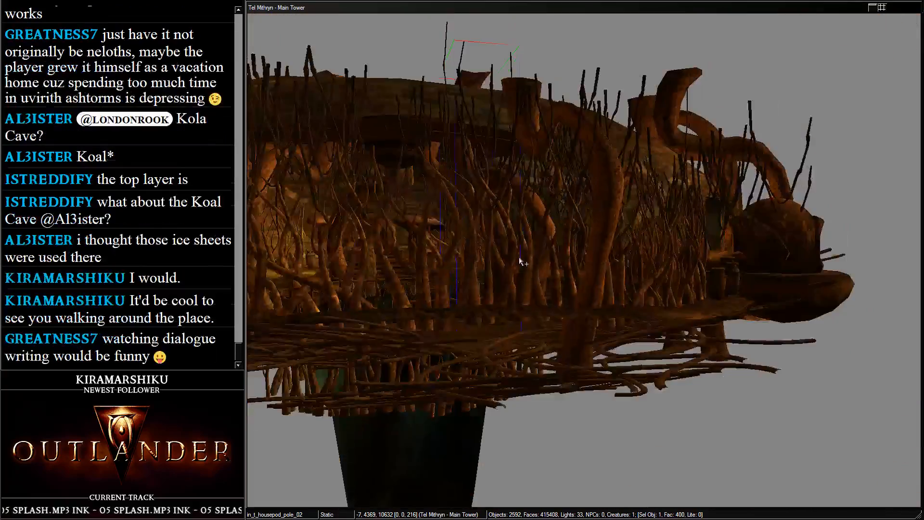
middle_click_drag(520, 261, 428, 293)
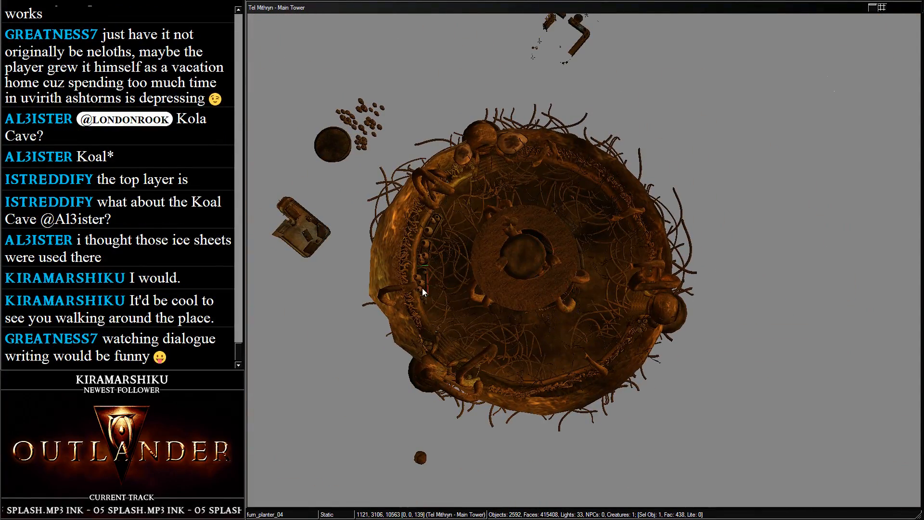
left_click(427, 290)
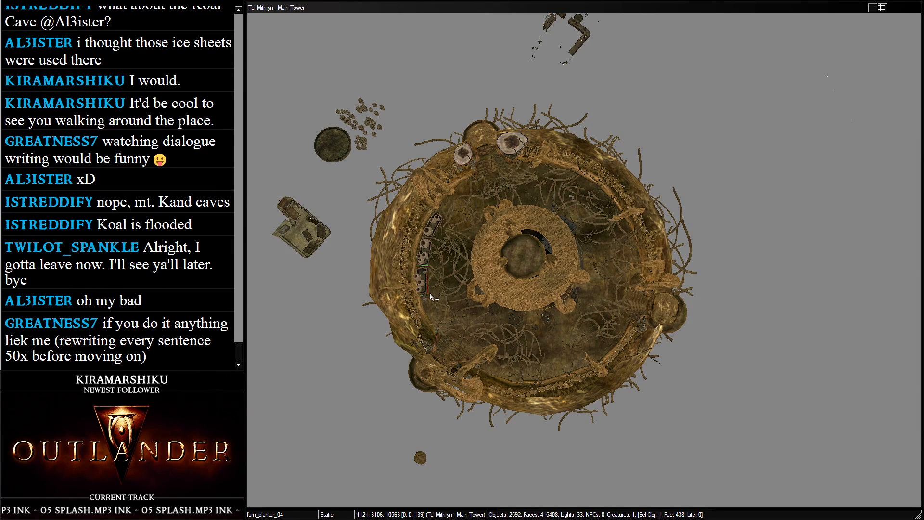
Delete one urn_04 container from the spare urns beside the large round basin outside the tower
middle_click_drag(533, 191, 618, 253)
left_click(408, 197)
key("t")
middle_click_drag(428, 199, 550, 249, "shift")
left_click(553, 288)
middle_click_drag(553, 288, 545, 357)
left_click(553, 323)
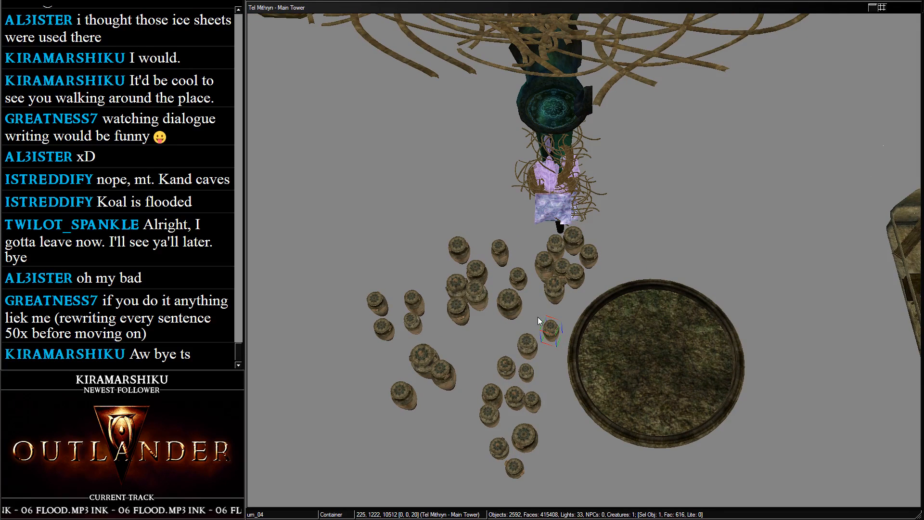
key("Delete")
left_click_drag(492, 260, 580, 337)
scroll(568, 318, "down", 3)
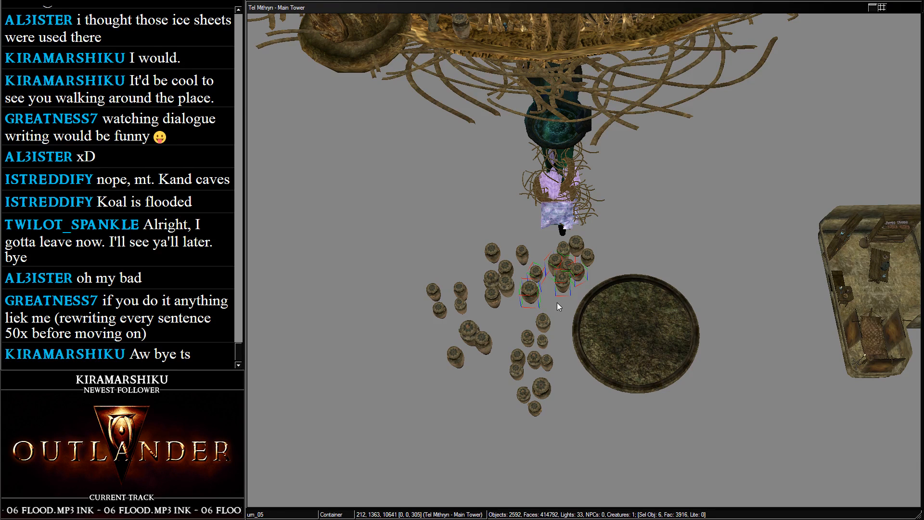
middle_click_drag(557, 303, 595, 505, "shift")
key("d")
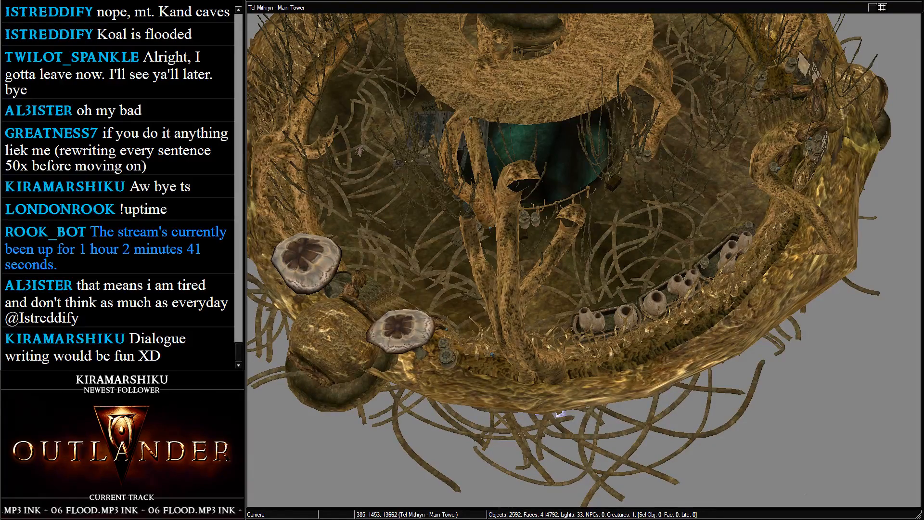
Inspect the planters along the hall wall, select flora_muckspunge_04 there, and bring up the object list
middle_click_drag(336, 363, 343, 354, "shift")
left_click(530, 237)
middle_click_drag(530, 237, 572, 264, "shift")
scroll(571, 263, "up", 3)
middle_click_drag(528, 196, 356, 249, "shift")
left_click(522, 253)
scroll(509, 265, "up", 3)
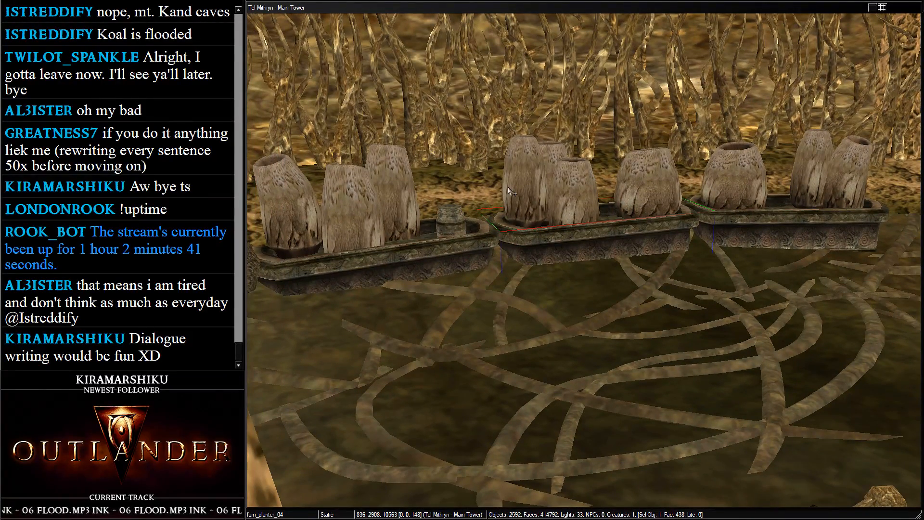
scroll(544, 127, "down", 4)
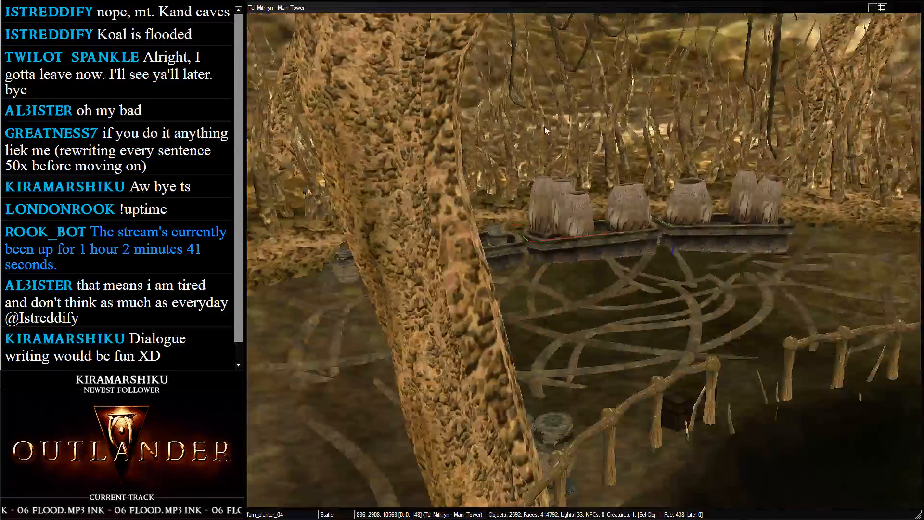
middle_click_drag(545, 126, 674, 207, "shift")
scroll(674, 197, "up", 4)
left_click(803, 188)
key("alt+Tab")
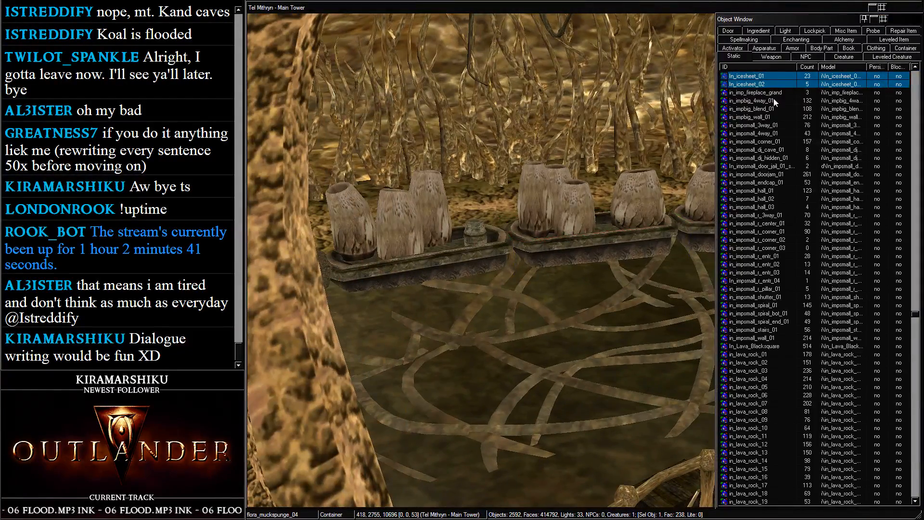
Find flora_grass_01 through flora_grass_07 among the static objects and place all seven in the tower interior
left_click(768, 117)
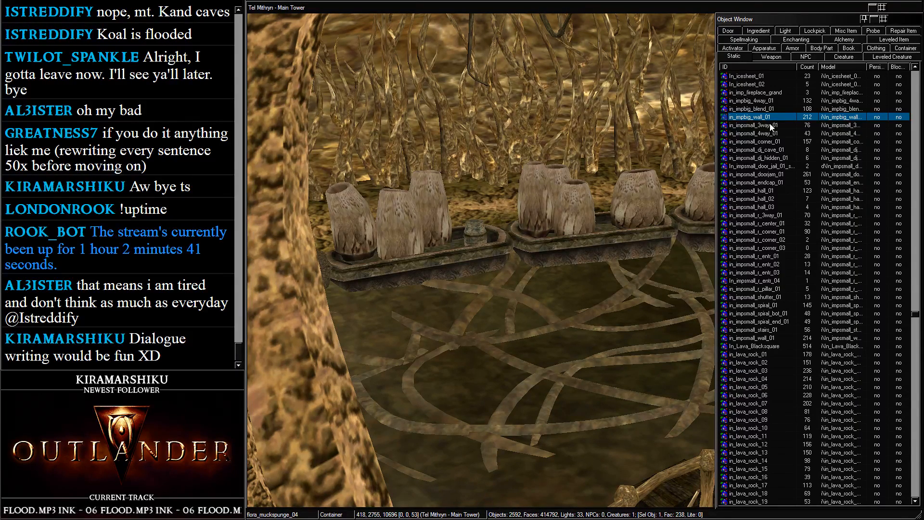
key("e")
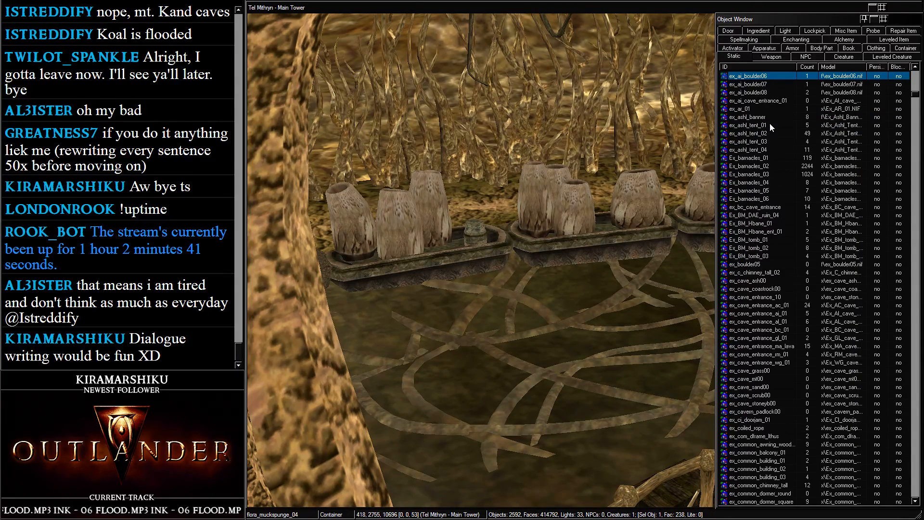
key("f")
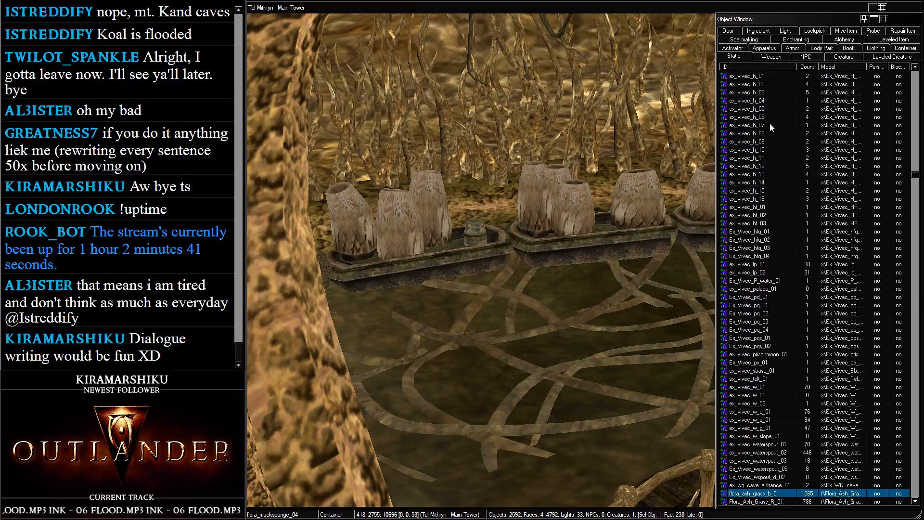
key("i")
scroll(748, 167, "down", 12)
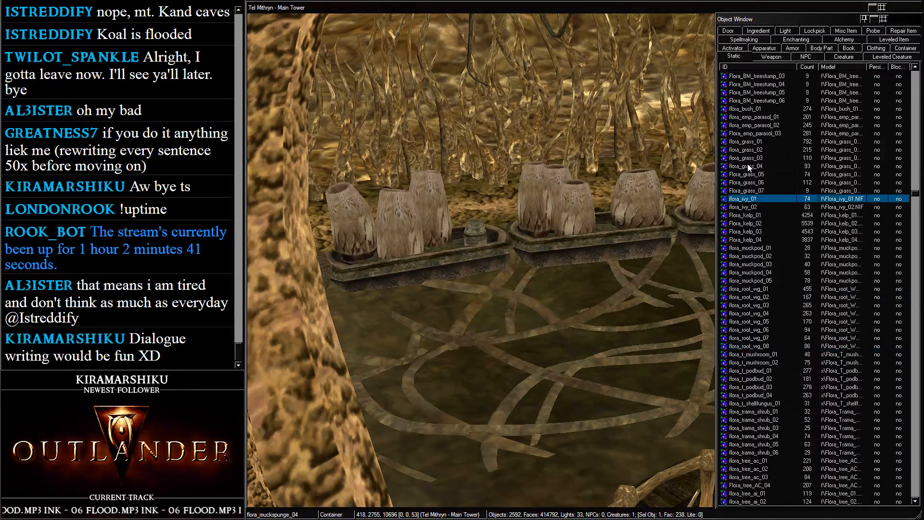
left_click(760, 142)
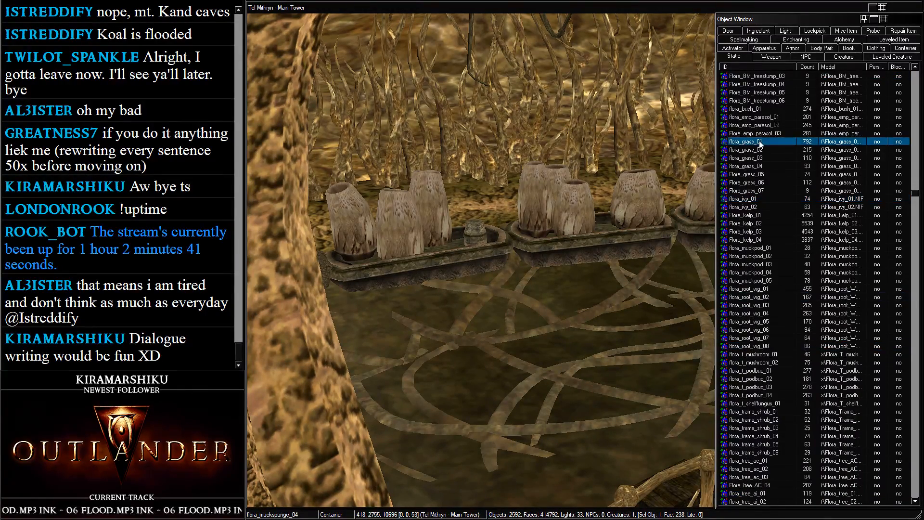
left_click(764, 191, "shift")
left_click_drag(757, 172, 519, 152)
Gather four of the new grass clumps and move them over to the middle planter by the hall wall
scroll(520, 151, "down", 5)
middle_click_drag(520, 152, 528, 317, "shift")
middle_click_drag(528, 318, 671, 386)
left_click_drag(703, 343, 671, 348)
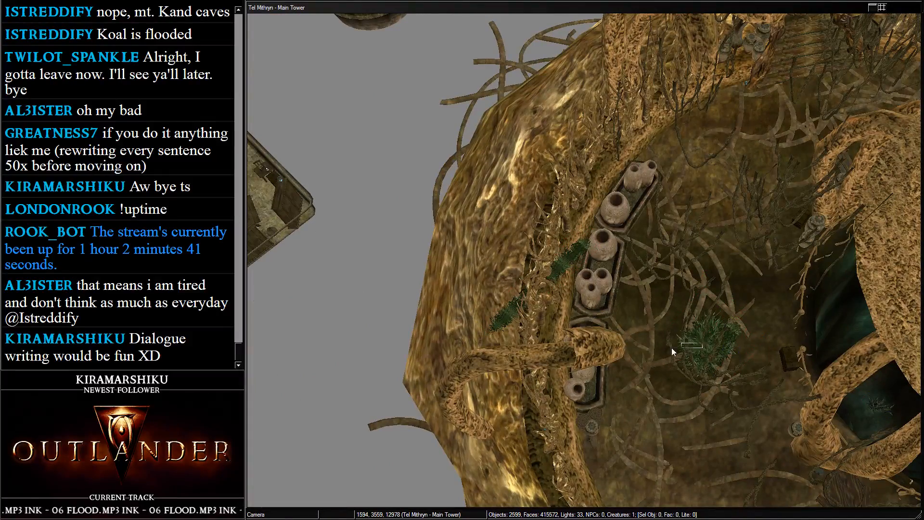
key("ctrl+z")
left_click_drag(737, 333, 365, 94)
scroll(364, 94, "down", 5)
middle_click_drag(371, 101, 430, 233, "shift")
left_click_drag(453, 189, 660, 298)
middle_click_drag(659, 298, 558, 195)
middle_click_drag(559, 195, 636, 283, "shift")
scroll(626, 269, "up", 5)
middle_click_drag(585, 209, 717, 249, "shift")
left_click_drag(717, 249, 400, 379)
middle_click_drag(400, 375, 308, 265, "shift")
scroll(295, 211, "up", 5)
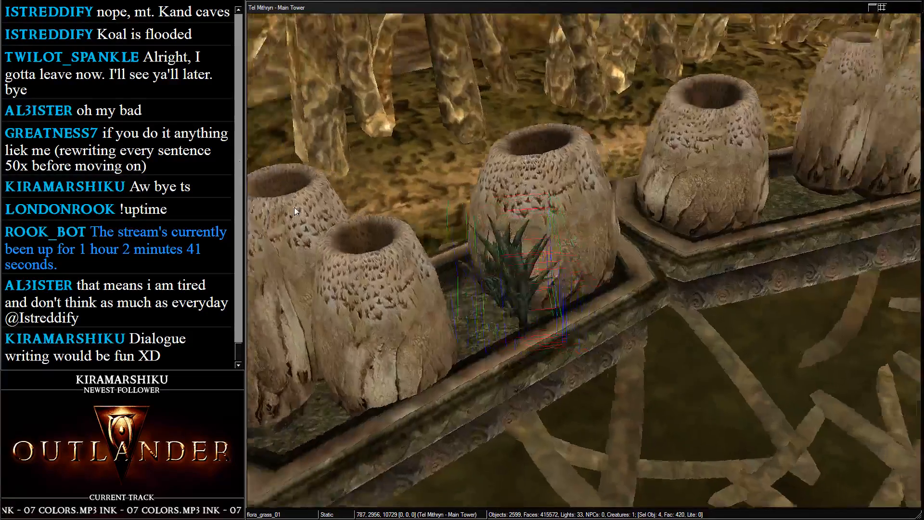
Set the four selected grass clumps into the soil between the muckspunge pods in the middle planter
middle_click_drag(296, 211, 328, 236, "shift")
key("a")
key("a")
left_click_drag(519, 279, 376, 400)
middle_click_drag(375, 399, 417, 251, "shift")
scroll(417, 251, "up", 3)
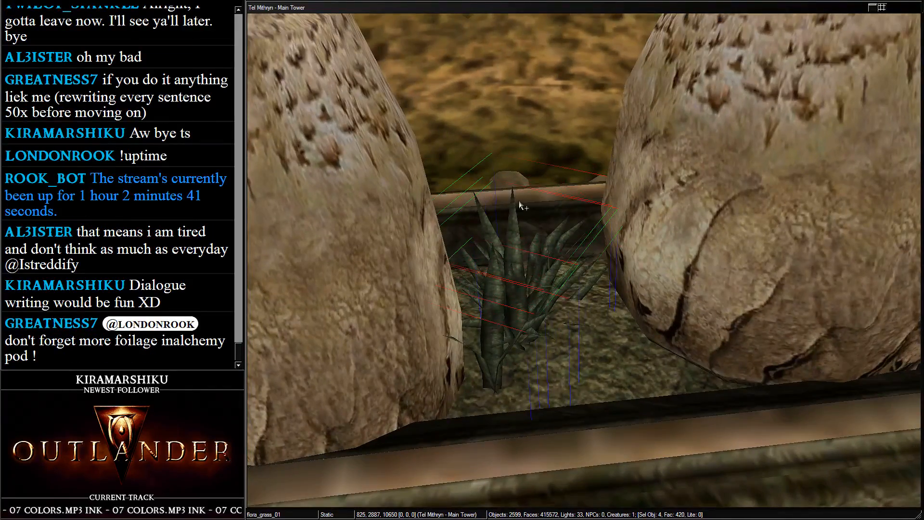
Rearrange the individual grass clumps, including flora_grass_03, within the gap between the middle planter's muckspunge pods
left_click(520, 207)
left_click(538, 222)
left_click(518, 263)
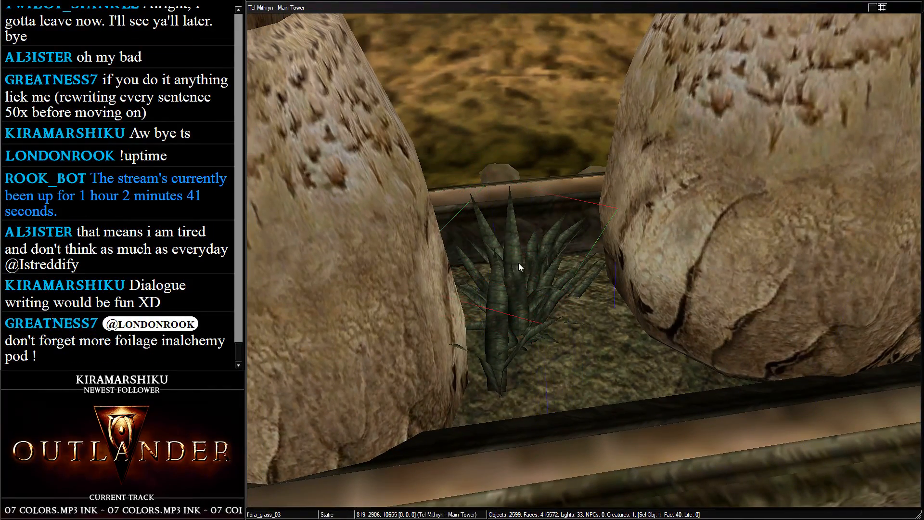
left_click_drag(518, 262, 628, 195)
middle_click_drag(628, 196, 486, 187, "shift")
left_click(527, 234)
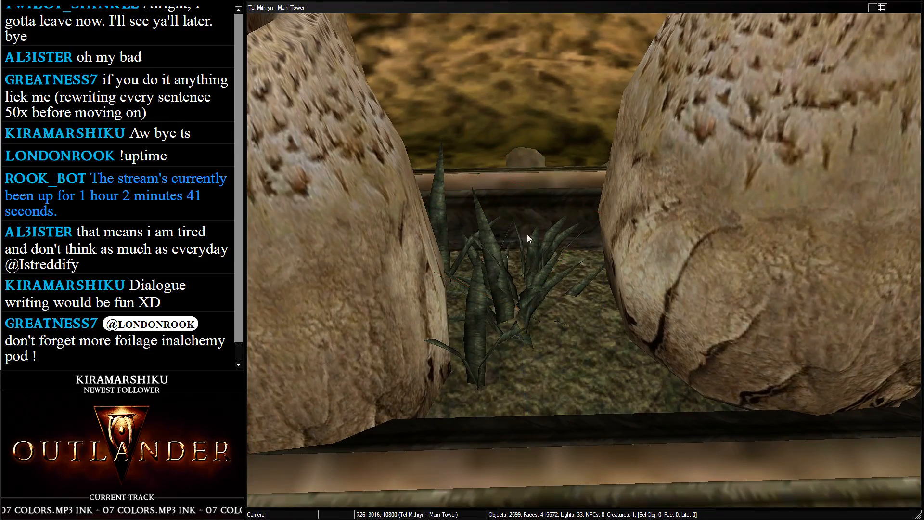
left_click(544, 259)
left_click_drag(590, 228, 631, 140)
middle_click_drag(631, 139, 588, 153)
scroll(569, 303, "down", 3)
middle_click_drag(569, 303, 569, 309, "shift")
Duplicate three of the grass clumps together and move the copies toward the planter that holds the urn
left_click(550, 247, "ctrl")
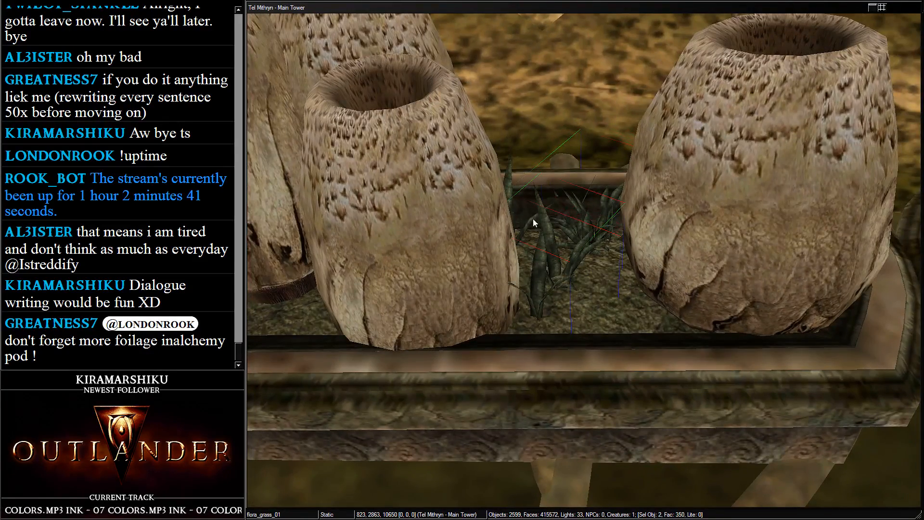
left_click(507, 178, "ctrl")
key("ctrl+d")
left_click_drag(507, 178, 486, 298)
scroll(483, 302, "down", 3)
middle_click_drag(483, 302, 554, 263)
left_click_drag(613, 255, 360, 309)
middle_click_drag(360, 308, 575, 251)
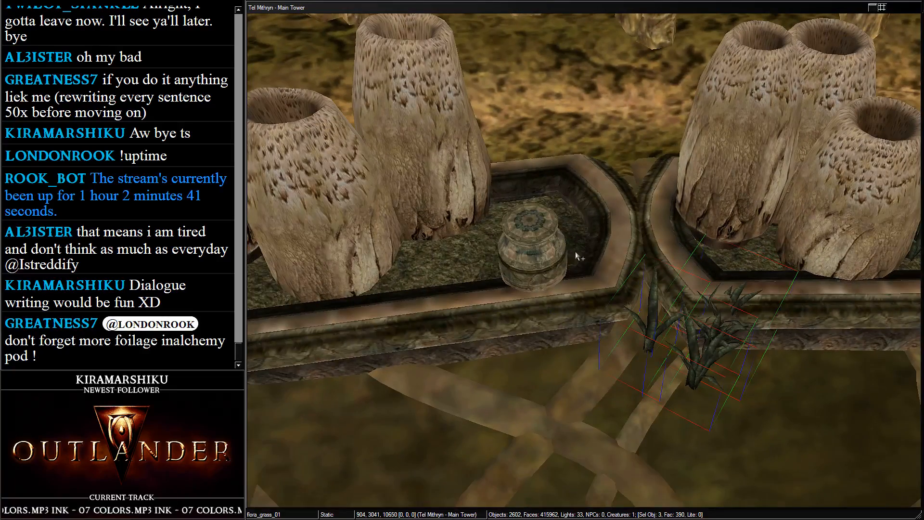
Move the urn_04 container closer to the end corner of its planter
left_click(556, 204)
left_click_drag(556, 202, 567, 191)
middle_click_drag(567, 190, 555, 173, "shift")
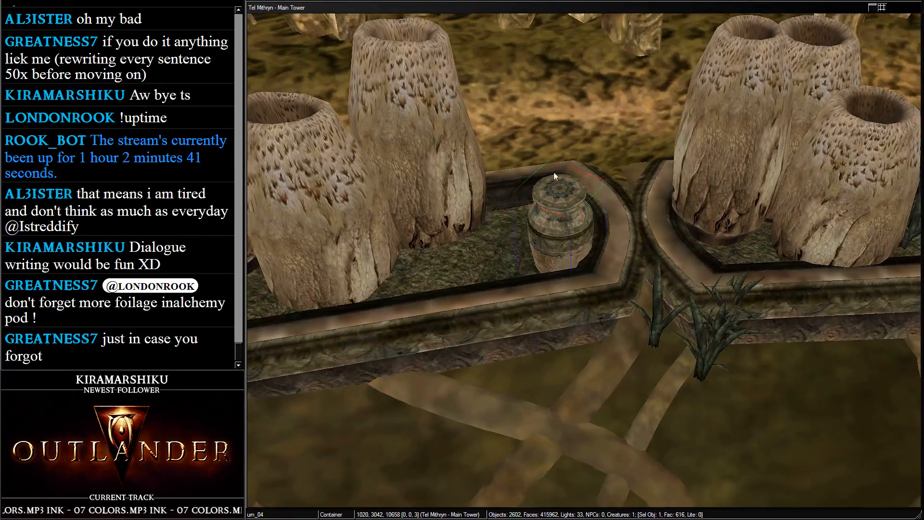
Place the copied flora_grass_02 in the urn's planter, beside the base of the muckspunge pods
left_click(732, 319)
left_click(709, 349)
left_click_drag(709, 349, 1, 4)
left_click(712, 346)
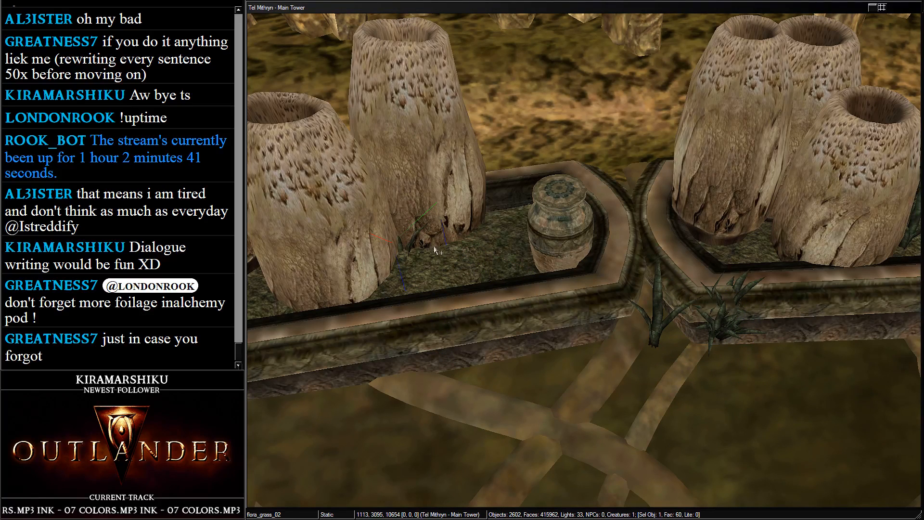
left_click_drag(417, 251, 416, 254)
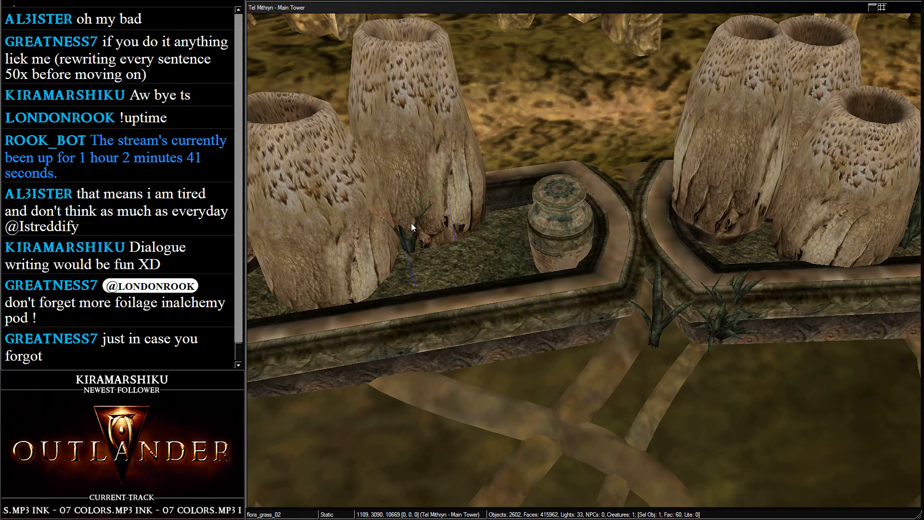
Place the copied flora_grass_03 at the back of the urn's planter, between the tall pod and the urn
left_click(659, 320)
left_click_drag(660, 319, 317, 228)
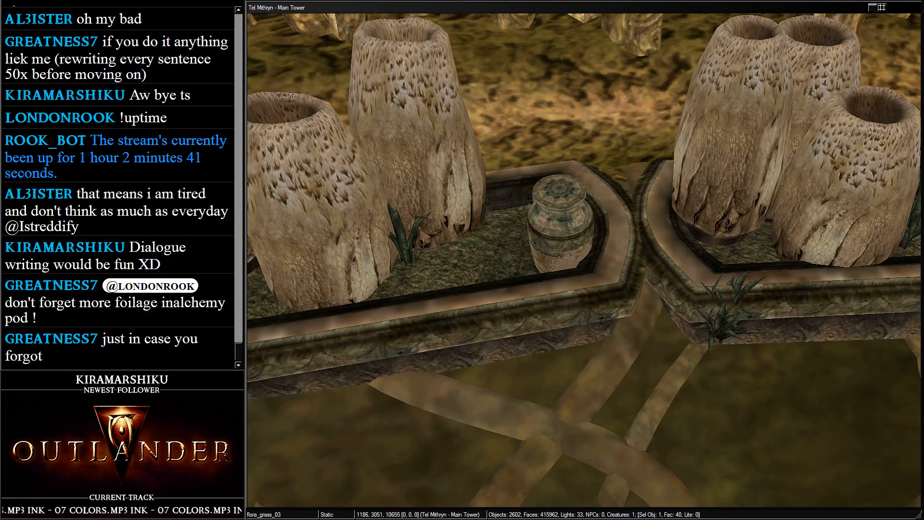
left_click_drag(423, 154, 437, 122)
right_click_drag(542, 180, 357, 223)
Move the copied flora_grass_01 into the urn's planter, behind the urn
left_click(723, 330)
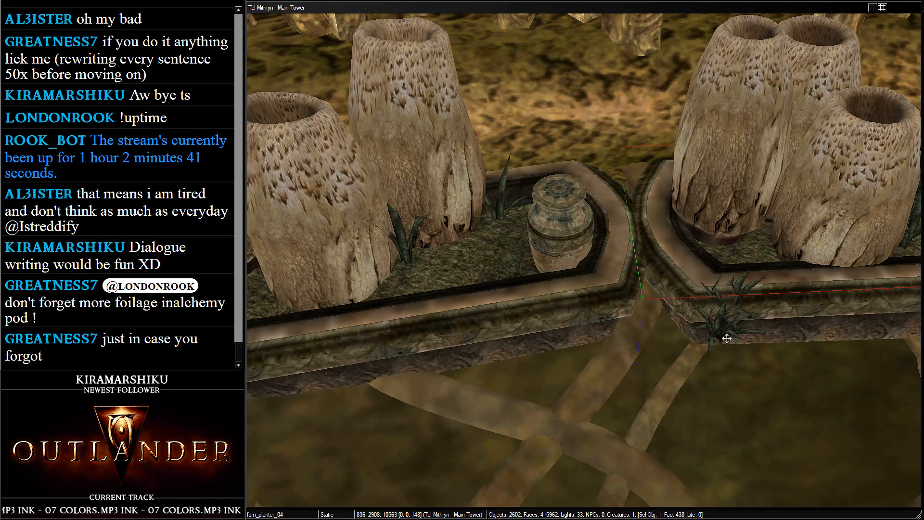
key("d")
left_click(723, 326)
left_click_drag(717, 324, 535, 255)
middle_click_drag(535, 256, 654, 289)
scroll(604, 243, "up", 2)
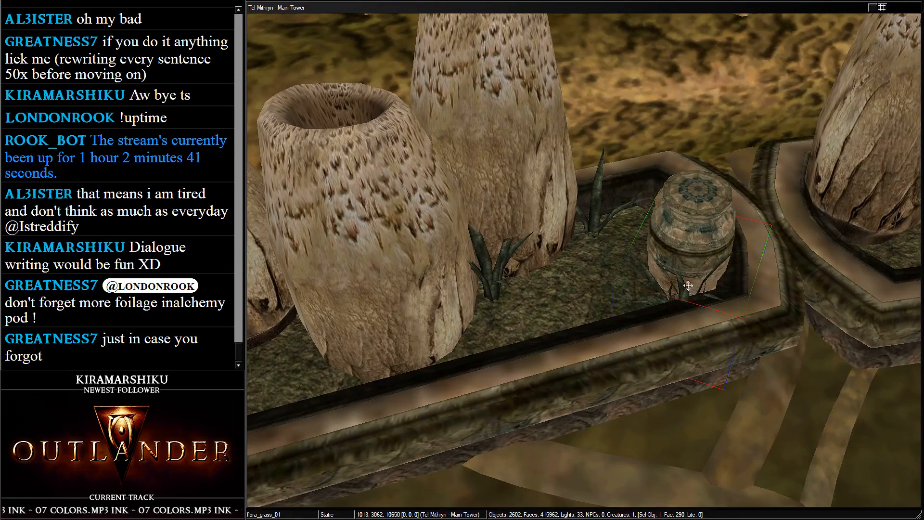
left_click_drag(688, 288, 654, 295)
left_click_drag(533, 316, 544, 62)
middle_click_drag(544, 62, 573, 106, "shift")
scroll(626, 217, "up", 3)
left_click_drag(645, 244, 642, 216)
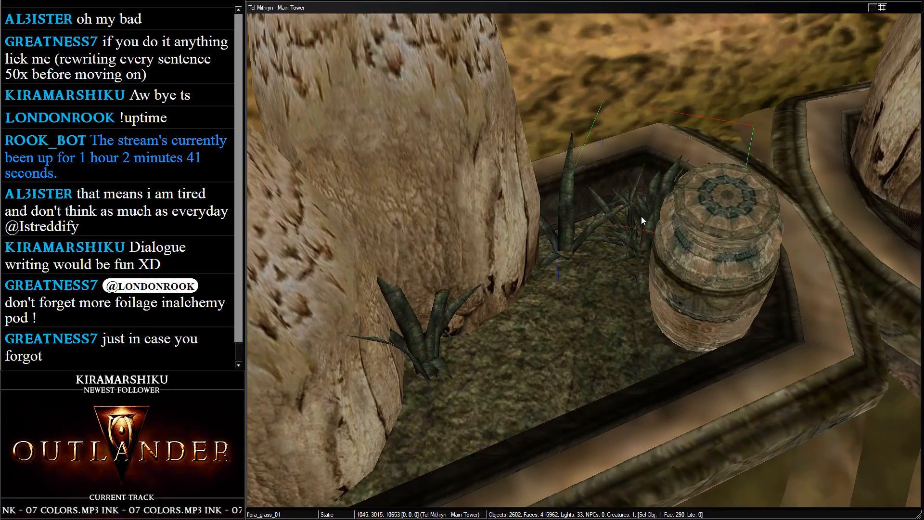
Settle flora_grass_01 onto the soil and fine-tune its position between flora_grass_03 and the urn
key("f")
left_click_drag(584, 208, 615, 203)
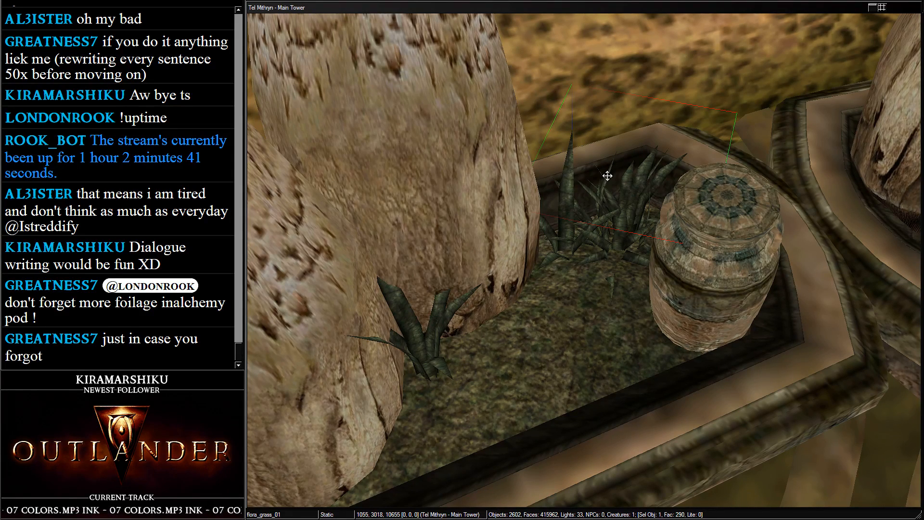
scroll(607, 175, "up", 3)
left_click_drag(641, 209, 680, 194)
scroll(680, 195, "down", 3)
Shift flora_grass_02 closer to the front muckspunge pod in the urn's planter
left_click_drag(442, 222, 441, 264)
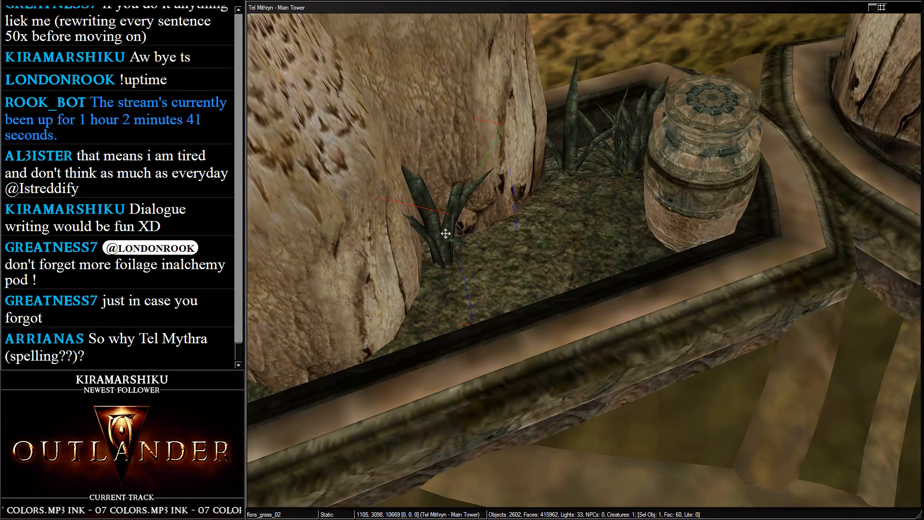
left_click(442, 249)
middle_click_drag(449, 264, 476, 152, "shift")
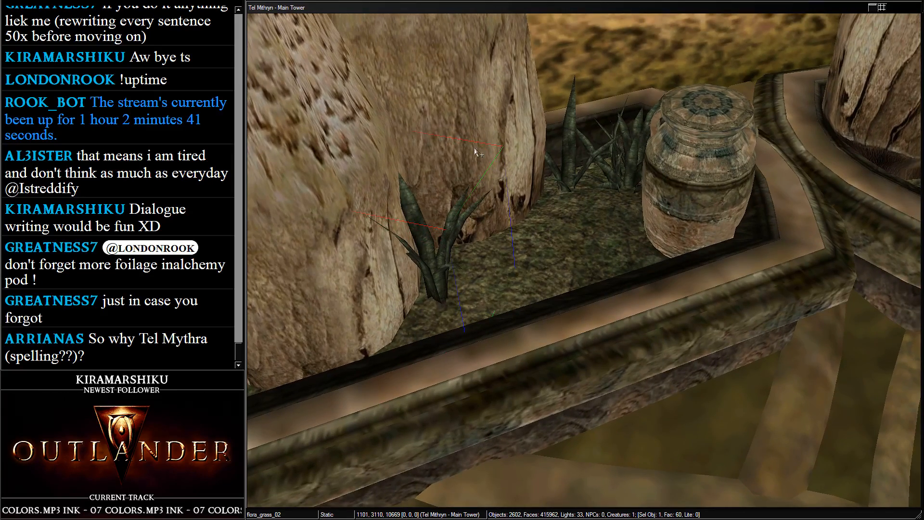
middle_click_drag(569, 149, 614, 146, "shift")
Duplicate the flora_grass_01 behind the urn and place the rotated copy at the opposite end of that planter
left_click(614, 145)
key("ctrl+d")
left_click_drag(625, 157, 503, 289)
scroll(498, 356, "down", 5)
right_click_drag(503, 288, 510, 267)
left_click_drag(507, 267, 427, 204)
middle_click_drag(426, 204, 535, 232)
Duplicate flora_grass_03, place the copy in the middle planter's end nearest the urn, and rotate it to 112 degrees
key("ctrl+v")
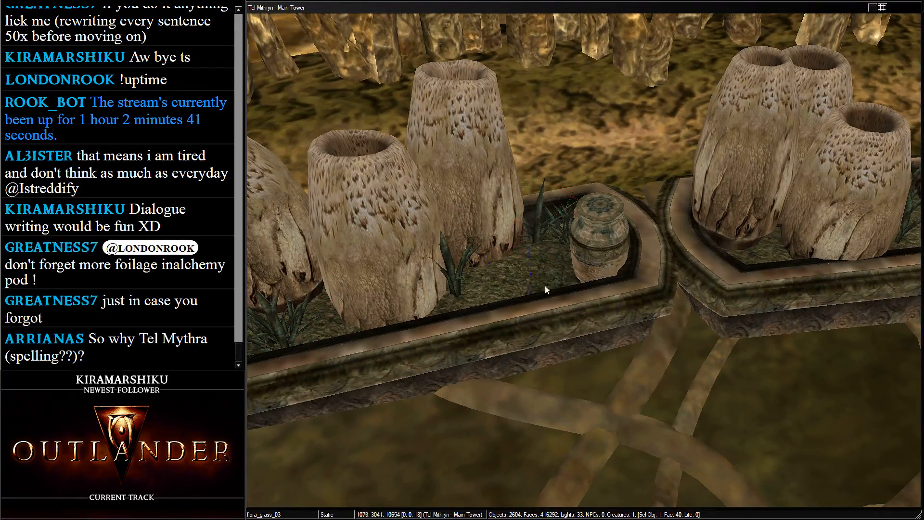
middle_click_drag(904, 394, 510, 315)
left_click_drag(510, 315, 741, 244)
right_click_drag(741, 244, 318, 377)
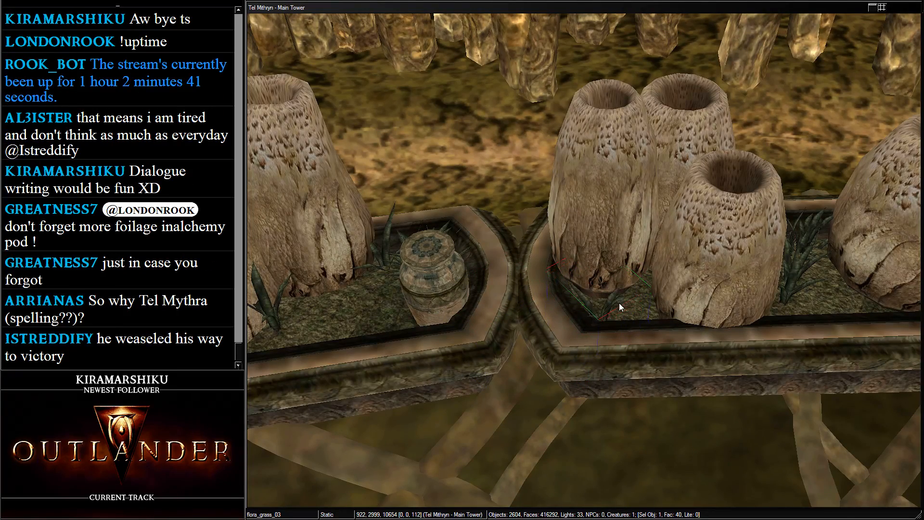
middle_click_drag(619, 302, 622, 152)
scroll(623, 152, "down", 10)
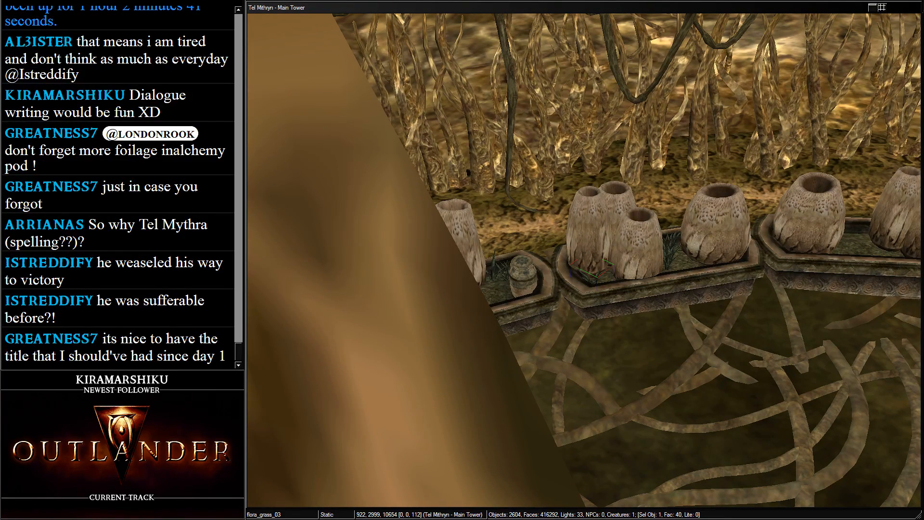
Check the running processes in Windows Task Manager, then close it
right_click(492, 519)
left_click(516, 514)
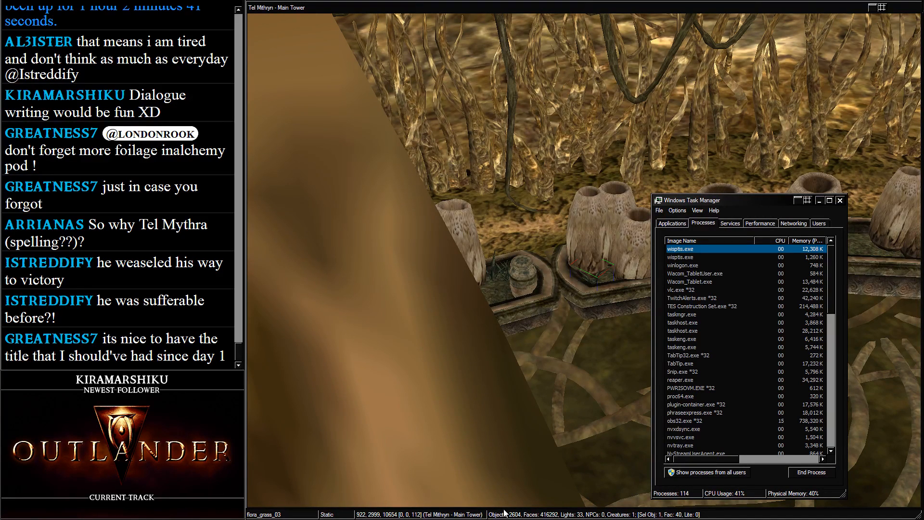
left_click(841, 200)
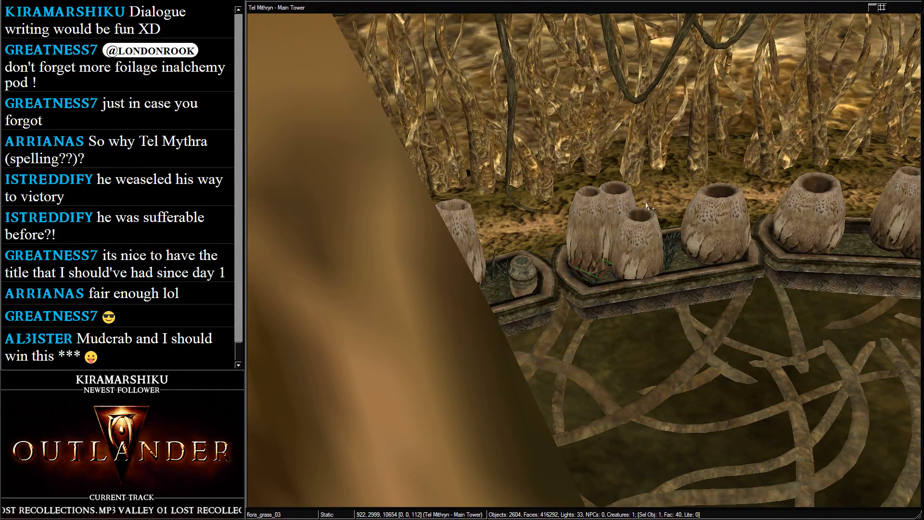
Duplicate the flora_grass_03 behind the urn and move the copy to the front edge of the same planter
middle_click_drag(638, 244, 530, 258)
left_click(429, 213)
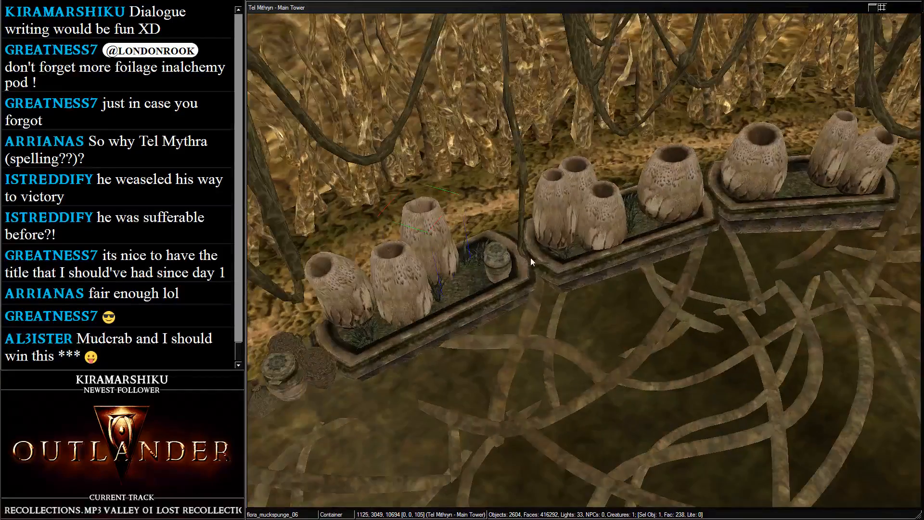
middle_click_drag(451, 328, 599, 289)
scroll(598, 289, "up", 5)
left_click(514, 166)
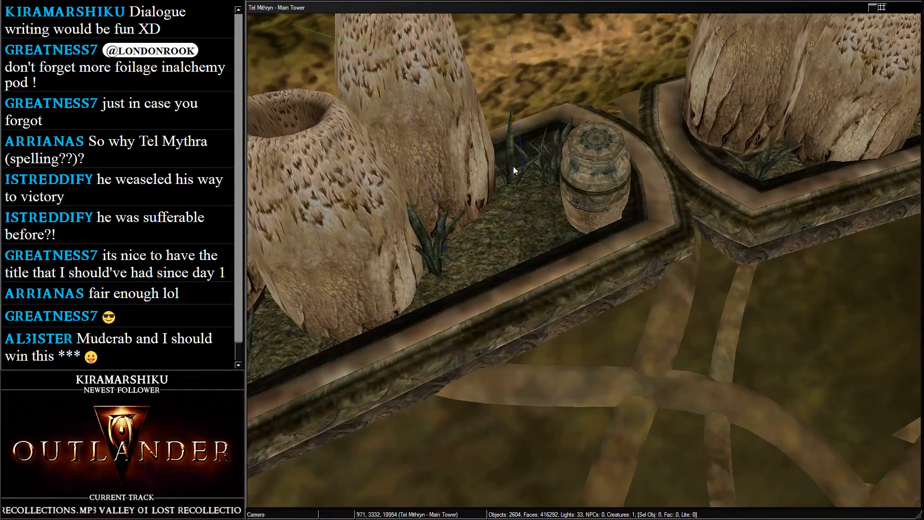
key("ctrl+d")
left_click_drag(513, 155, 485, 256)
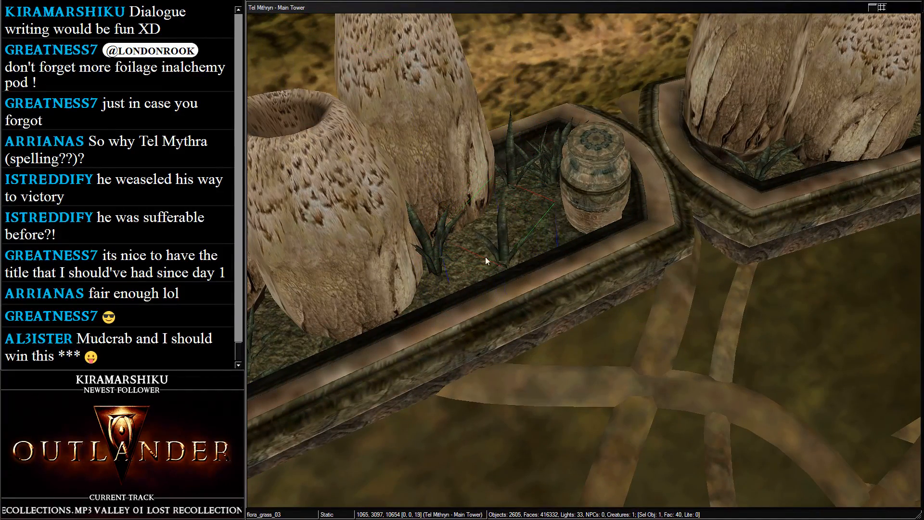
Rotate the new flora_grass_03 copy to 25 degrees and set it lower in the soil right beside the urn
right_click_drag(485, 256, 463, 236)
scroll(511, 204, "up", 3)
middle_click_drag(512, 204, 467, 204, "shift")
scroll(488, 201, "up", 3)
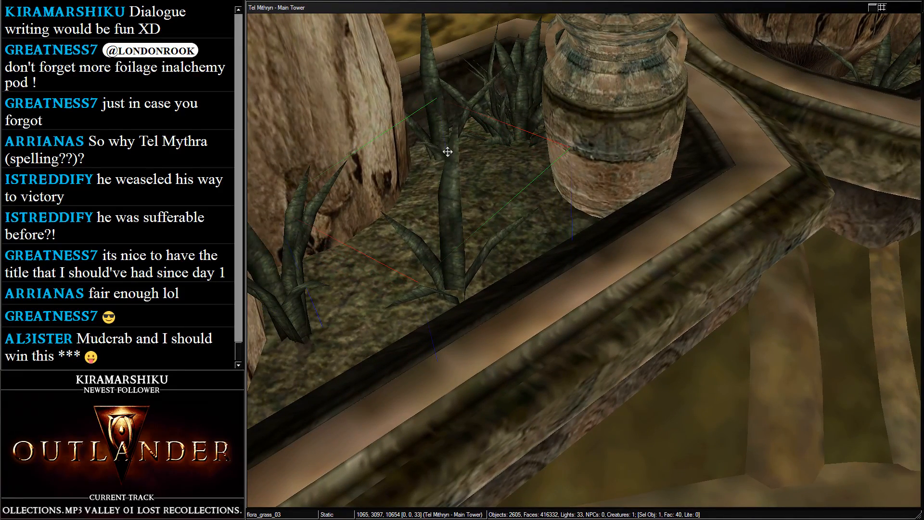
left_click_drag(447, 152, 593, 87)
right_click_drag(593, 87, 613, 172)
scroll(547, 182, "down", 3)
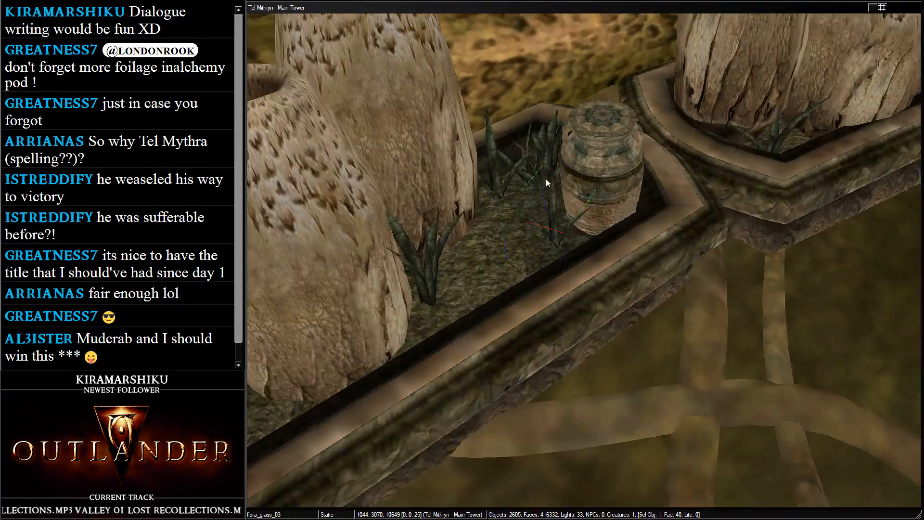
Duplicate the flora_grass_03 beside the urn and move the copy in front of the middle planter's three clustered pods
scroll(529, 181, "down", 3)
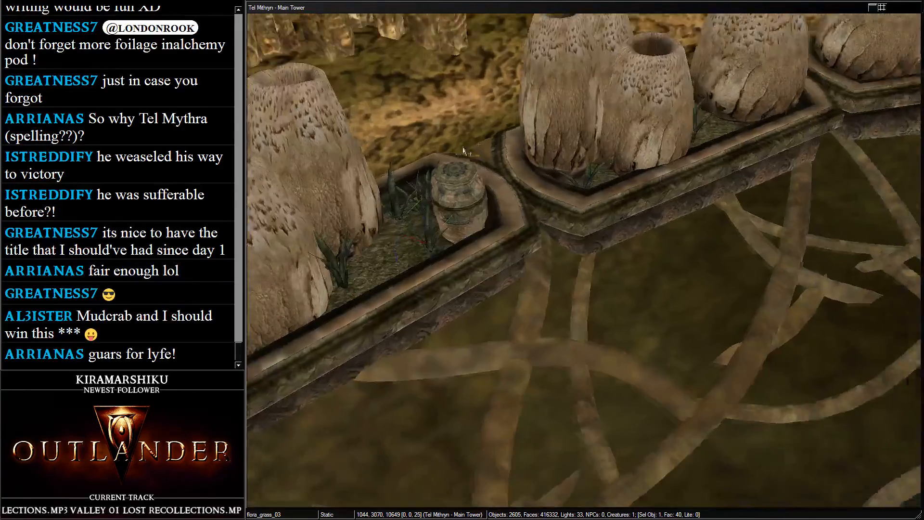
scroll(434, 232, "down", 3)
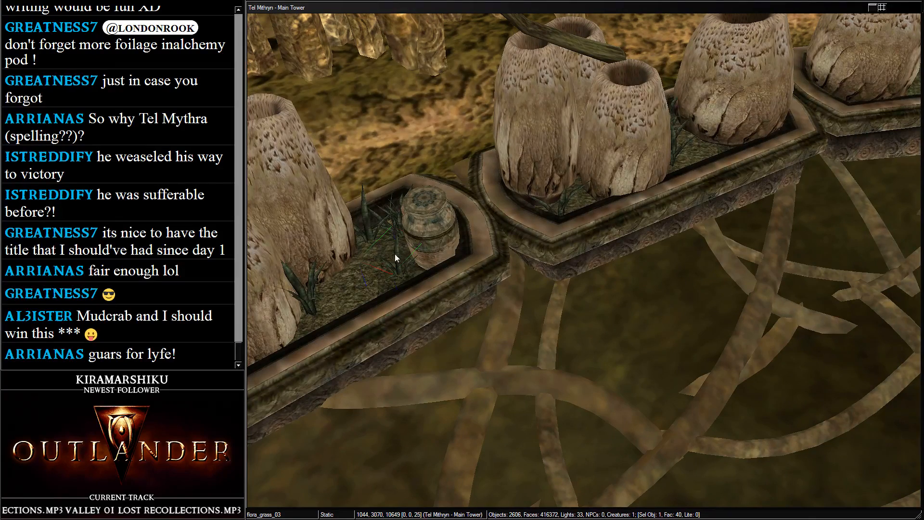
left_click_drag(396, 258, 918, 100)
middle_click_drag(917, 99, 583, 185)
left_click_drag(478, 212, 472, 233)
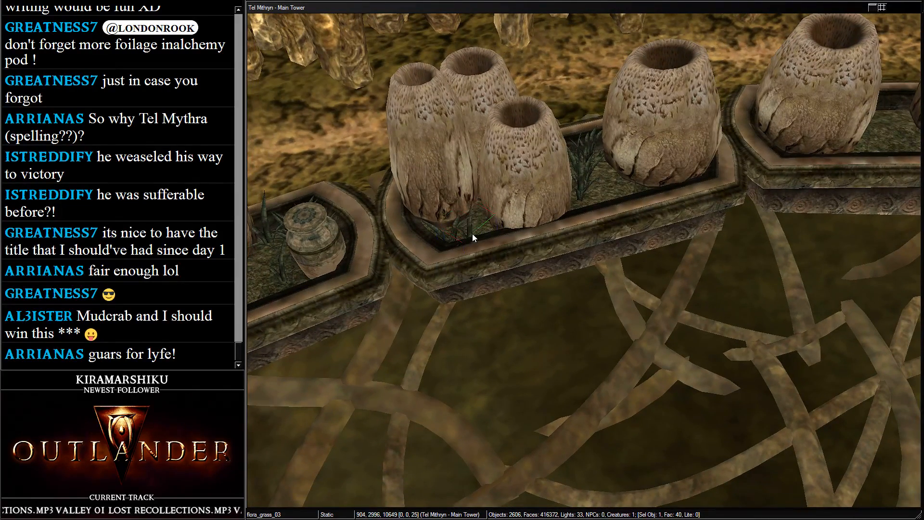
Load the Tel Mithryn exterior cell (-19, 16) into the render window
scroll(454, 184, "up", 2)
middle_click_drag(455, 183, 446, 209)
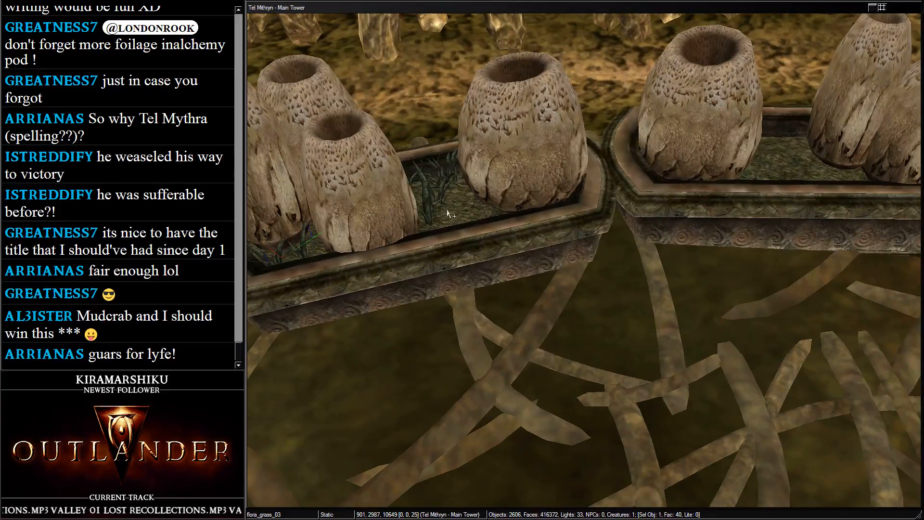
key("d")
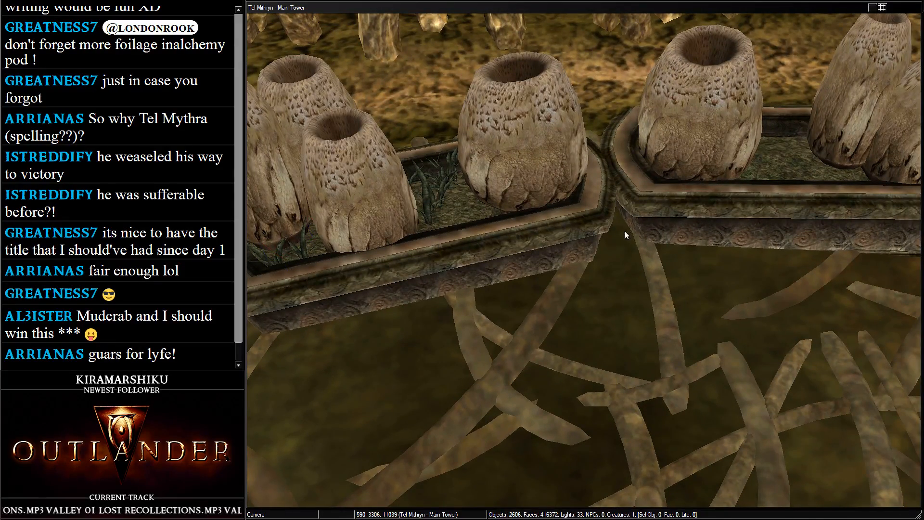
key("alt+Tab")
scroll(304, 242, "down", 5)
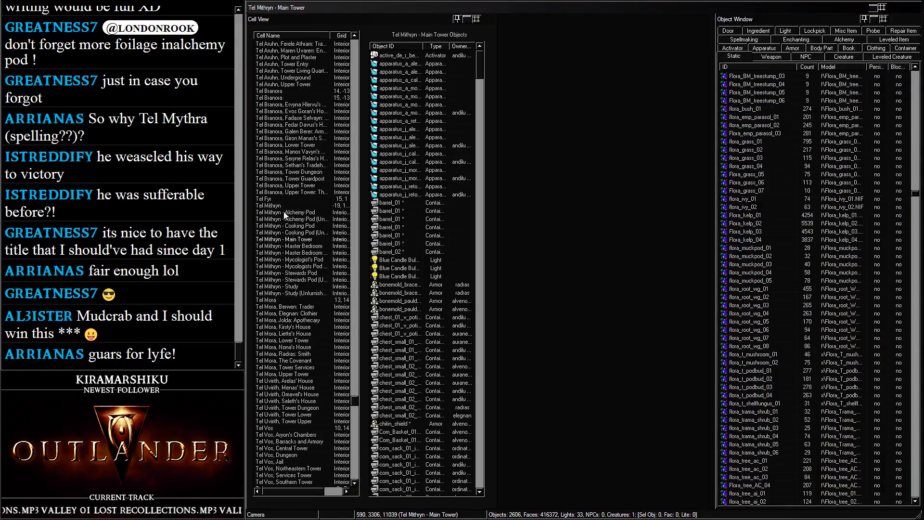
left_click(285, 207)
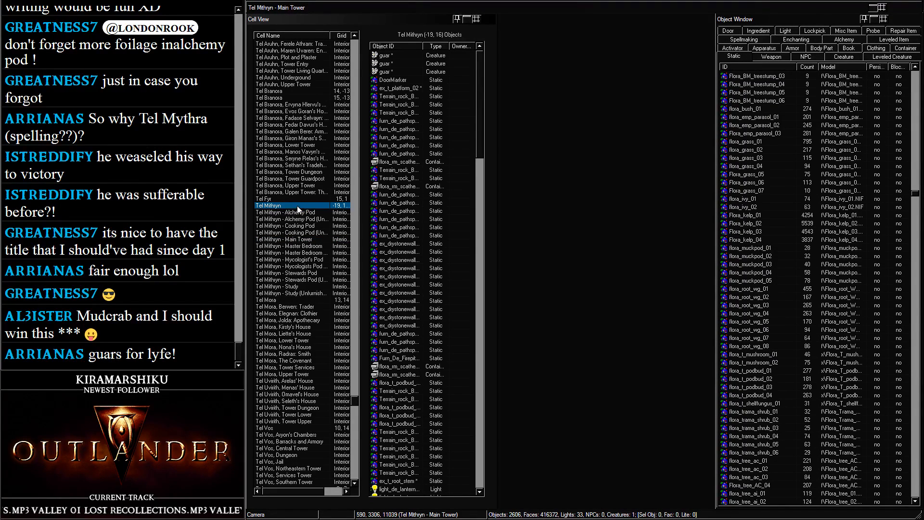
double_click(297, 206)
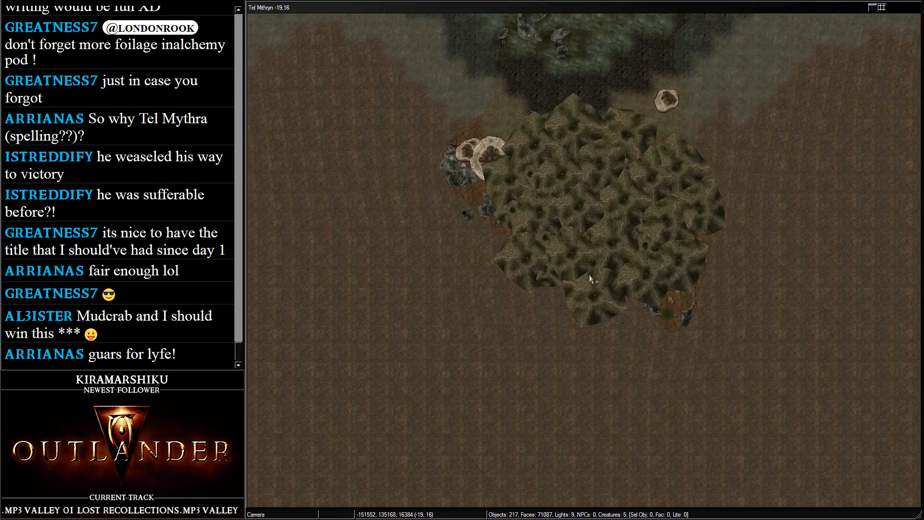
Examine the stone-walled guar pen at the foot of the hill, including its boulders and guars
left_click(536, 175)
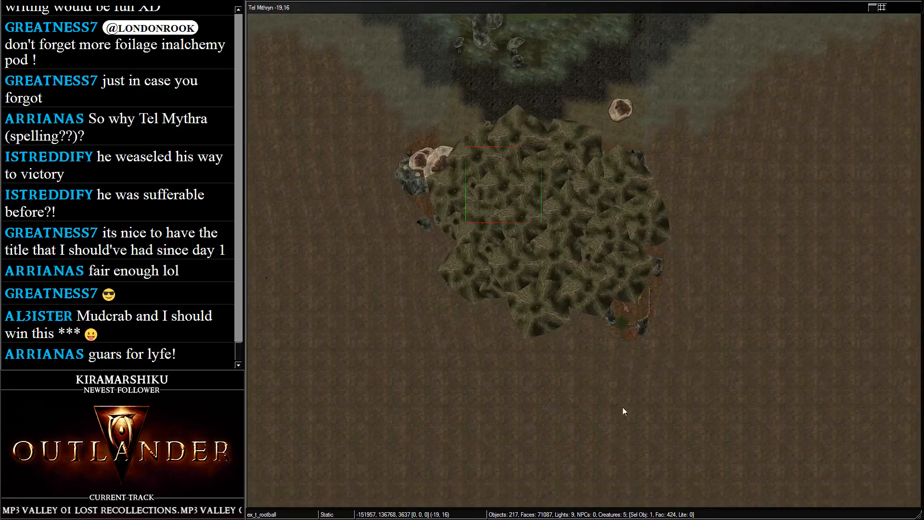
scroll(622, 406, "up", 4)
middle_click_drag(623, 407, 452, 74, "shift")
scroll(487, 8, "up", 5)
middle_click_drag(486, 8, 634, 216)
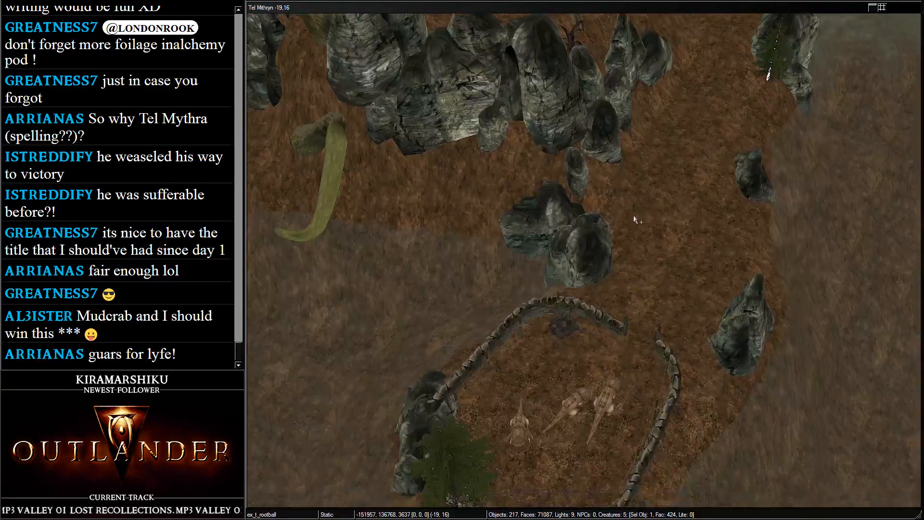
scroll(635, 219, "up", 3)
left_click(515, 247)
middle_click_drag(515, 247, 380, 360, "shift")
left_click(402, 345)
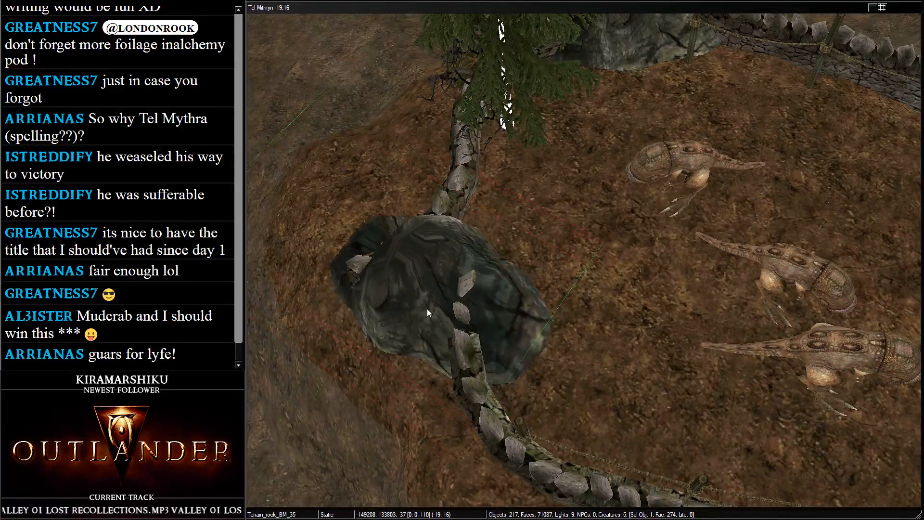
left_click_drag(428, 309, 423, 295)
middle_click_drag(423, 295, 457, 229, "shift")
left_click_drag(458, 229, 458, 221)
middle_click_drag(457, 220, 534, 236, "shift")
left_click(507, 149)
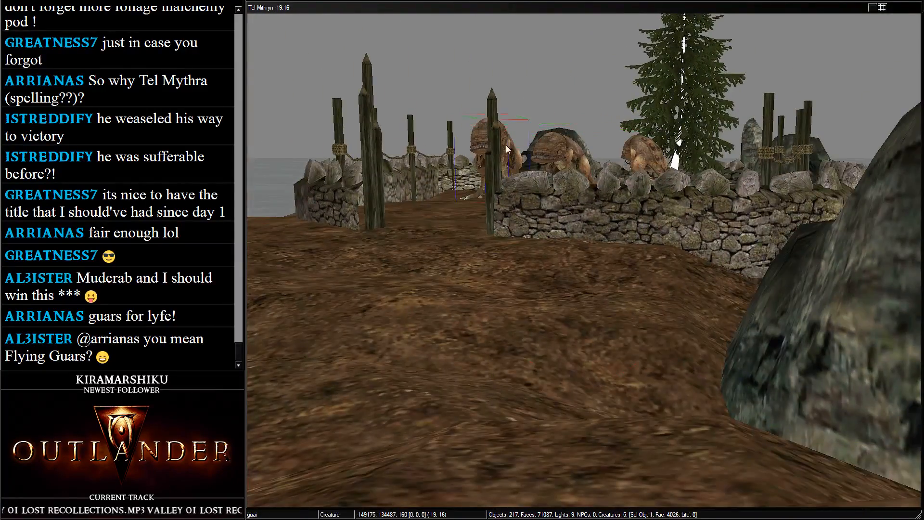
Open the cell's path grid and place five points around the guar pen, from the entrance past the fire pit to the tree
middle_click_drag(506, 149, 499, 284, "shift")
left_click(354, 0)
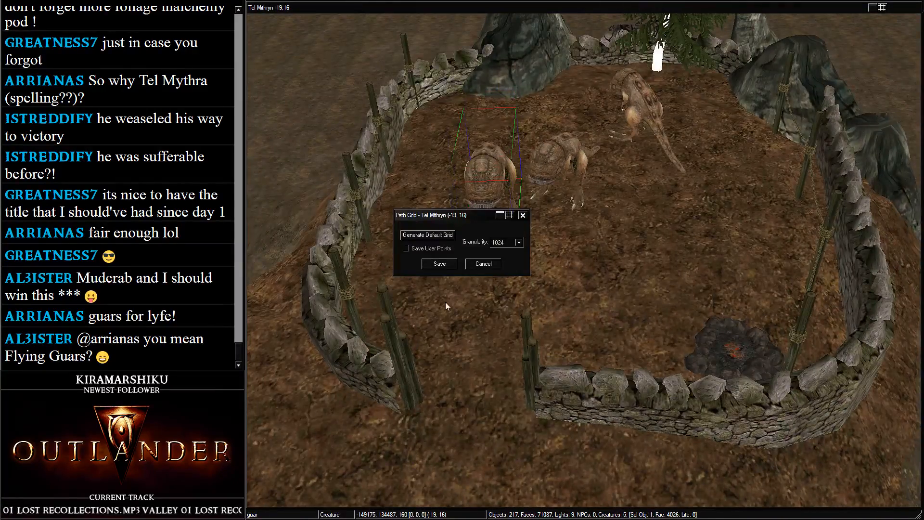
left_click_drag(443, 218, 195, 277)
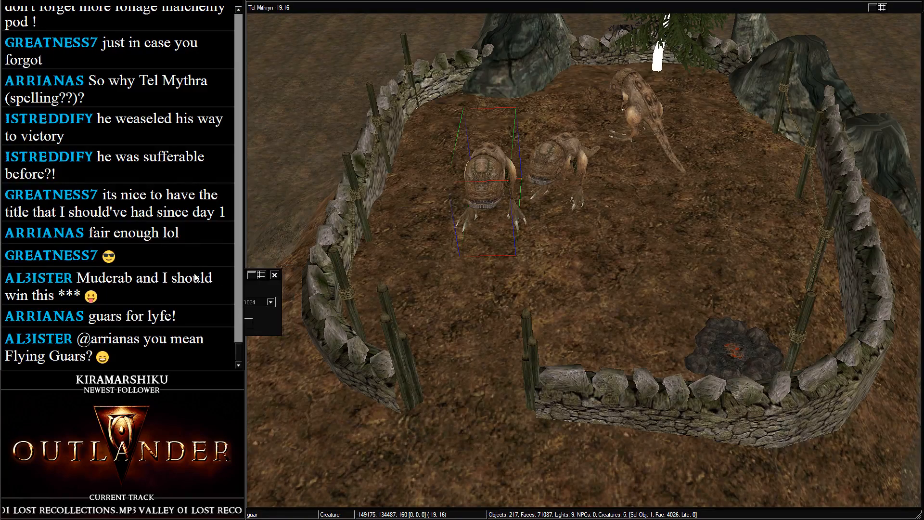
right_click(446, 317)
right_click(664, 329)
right_click(790, 276)
right_click(751, 125)
right_click(652, 81)
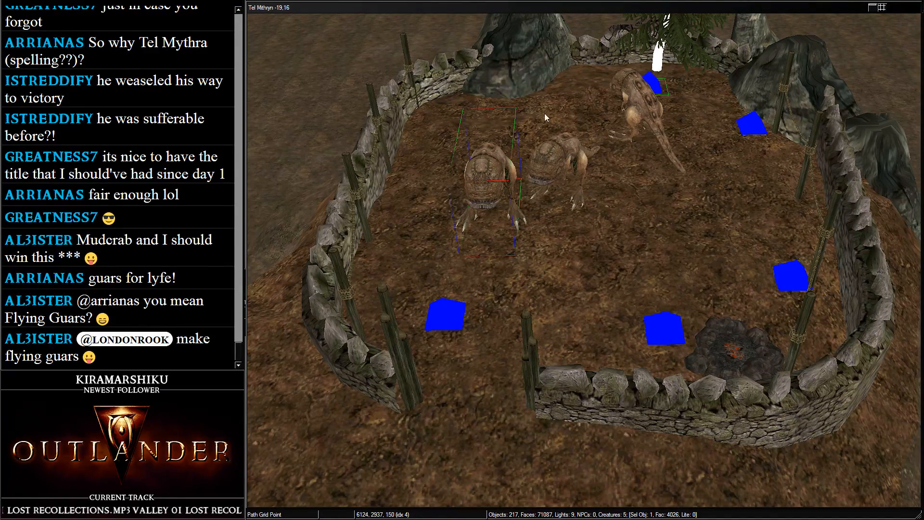
Add five more path grid points: three around the guars, one at the pen's centre and one beside the wall near the entrance
right_click(473, 131)
right_click(564, 247)
right_click(681, 160)
right_click(584, 114)
right_click(382, 249)
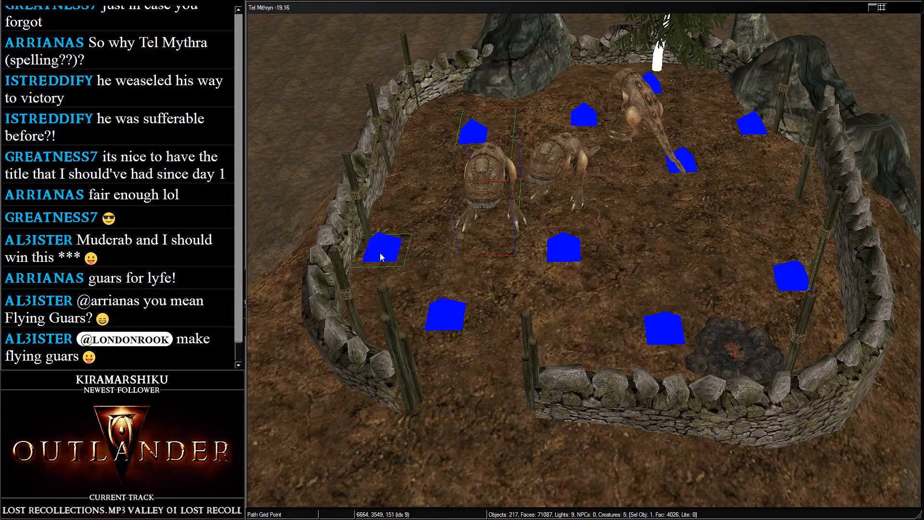
Link the wall-side point to the entrance and centre points, shift it inward, and link the centre to both points behind the guars
right_click(448, 321)
left_click_drag(378, 264, 412, 260)
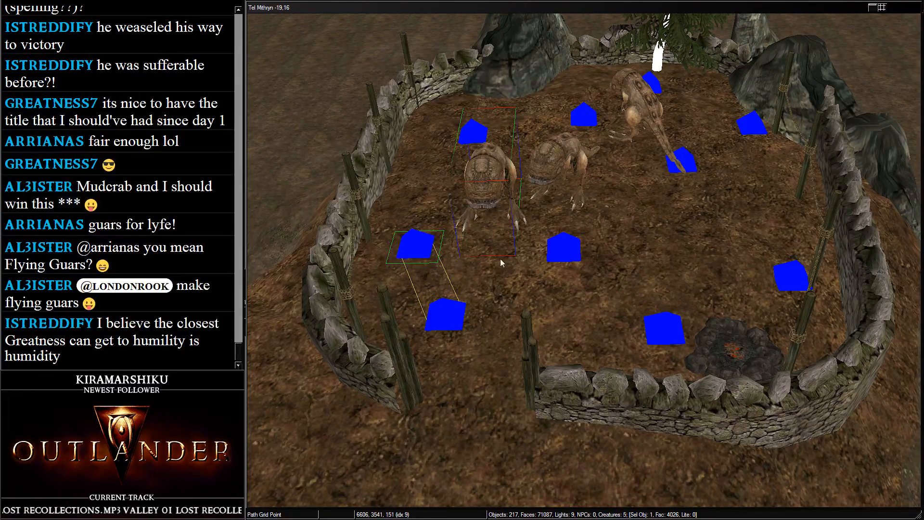
right_click(566, 250)
left_click(566, 250)
right_click(574, 125)
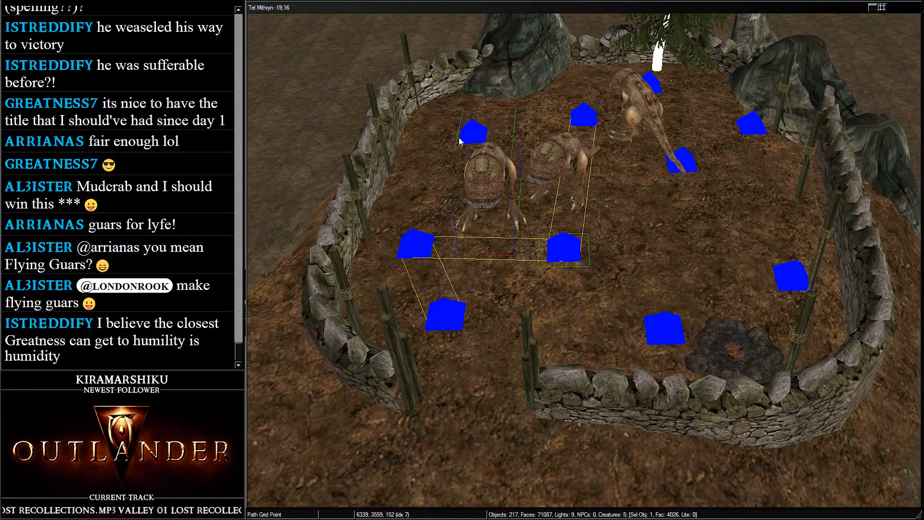
right_click(471, 140)
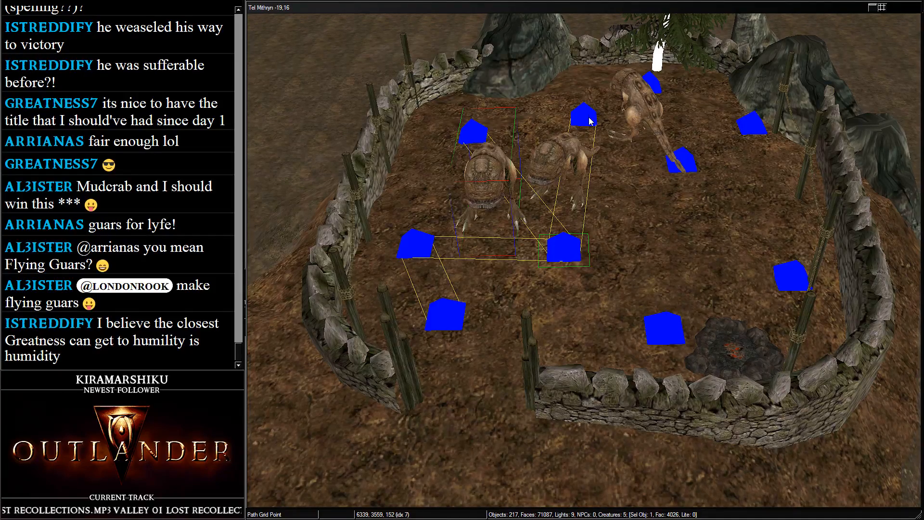
Link the far corner point behind the guars to its neighbouring rear point and to the wall-side point
left_click(586, 117)
left_click(491, 140)
right_click(591, 121)
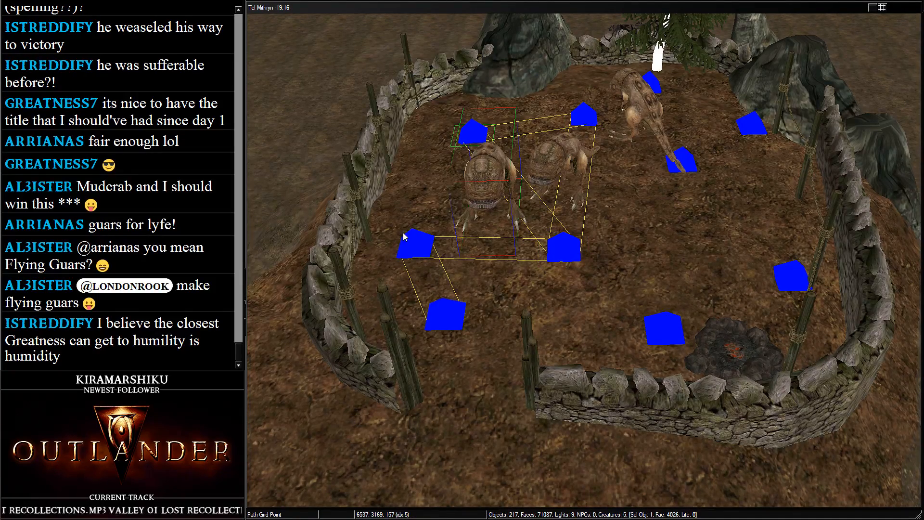
right_click(417, 243)
left_click(585, 124)
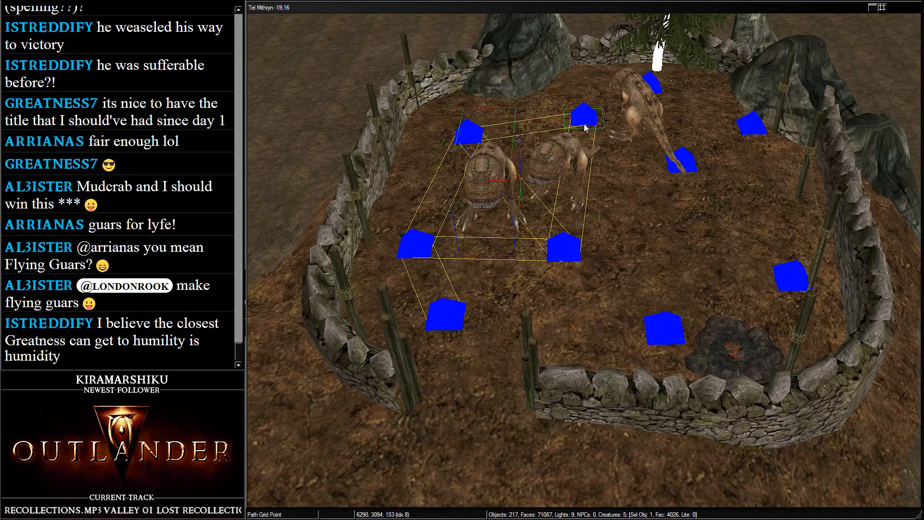
Connect the rear point to the tree point and on to the far boulder point, moving that last point slightly inward
right_click(652, 82)
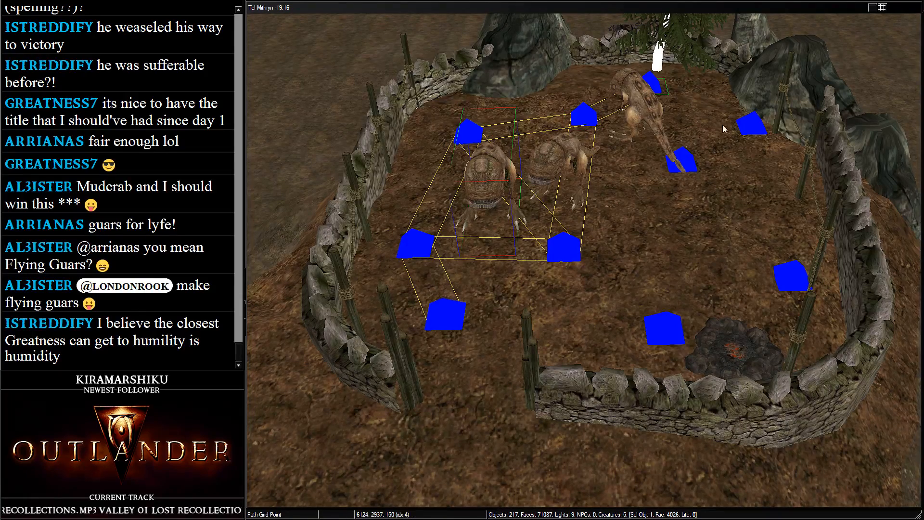
right_click(755, 132)
left_click_drag(760, 136, 748, 143)
left_click(695, 169)
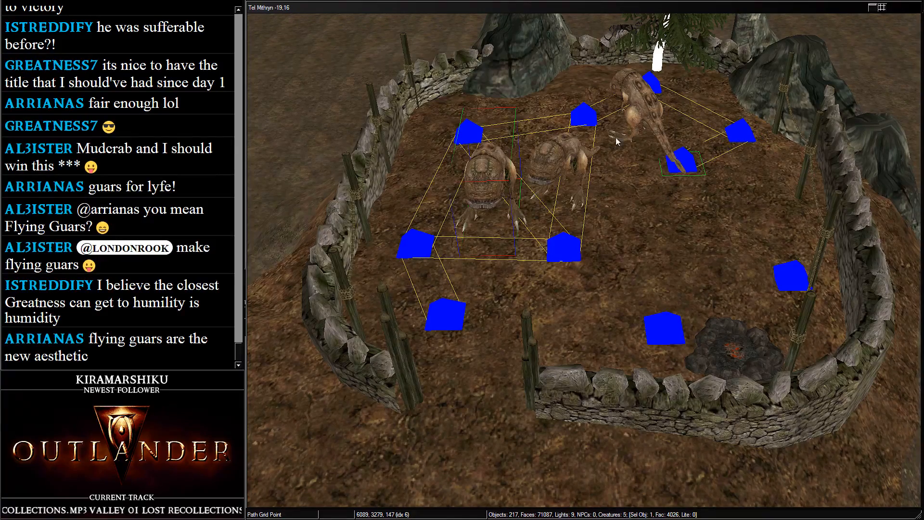
Connect the centre point to the one under the lone guar's tail and link that to the side-wall point, moving it inward
left_click(570, 235)
left_click_drag(580, 245, 576, 246)
right_click(678, 167)
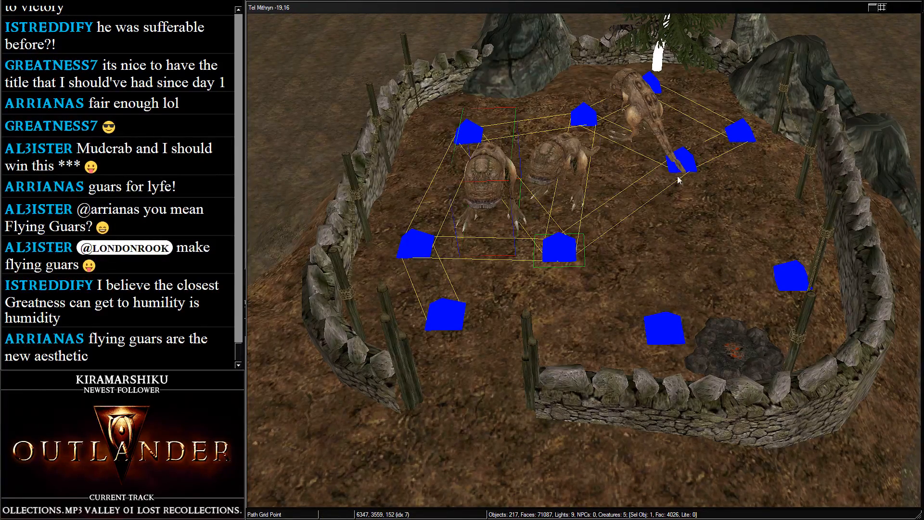
left_click(682, 155)
right_click(783, 280)
left_click_drag(783, 280, 765, 253)
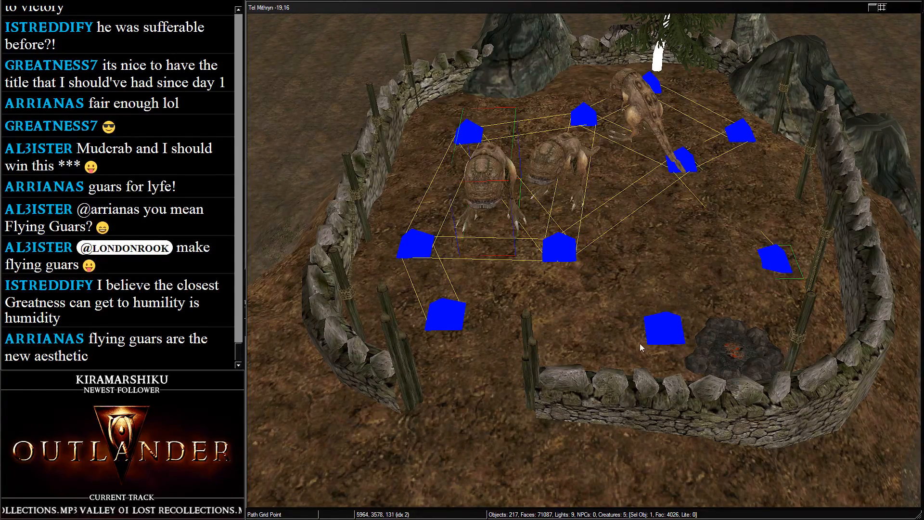
Link the path grid point beside the fire pit to the centre, side-wall and entrance points
left_click(657, 340)
right_click(564, 249)
middle_click_drag(660, 324, 592, 300)
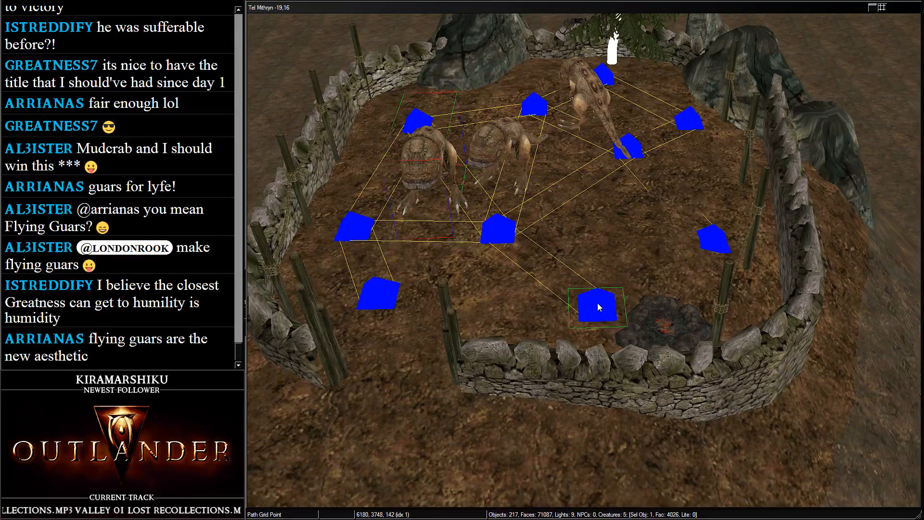
right_click(709, 245)
left_click(709, 245)
left_click(550, 296)
left_click(581, 307)
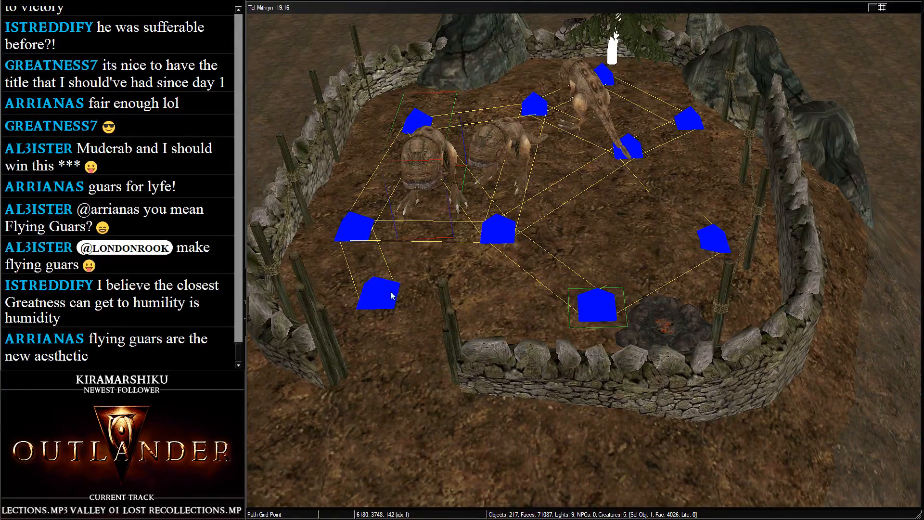
left_click(391, 295)
right_click(608, 315)
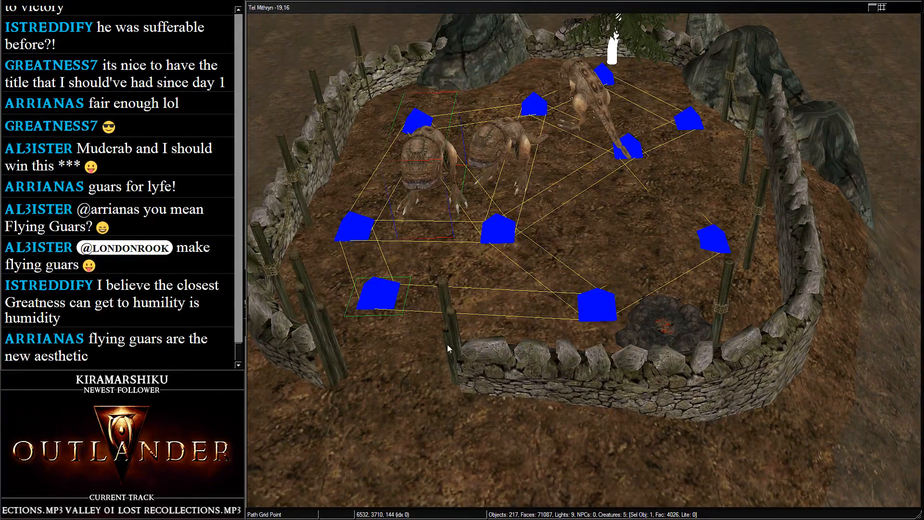
Check the finished path grid in the guar pen and save it
middle_click_drag(446, 345, 544, 172)
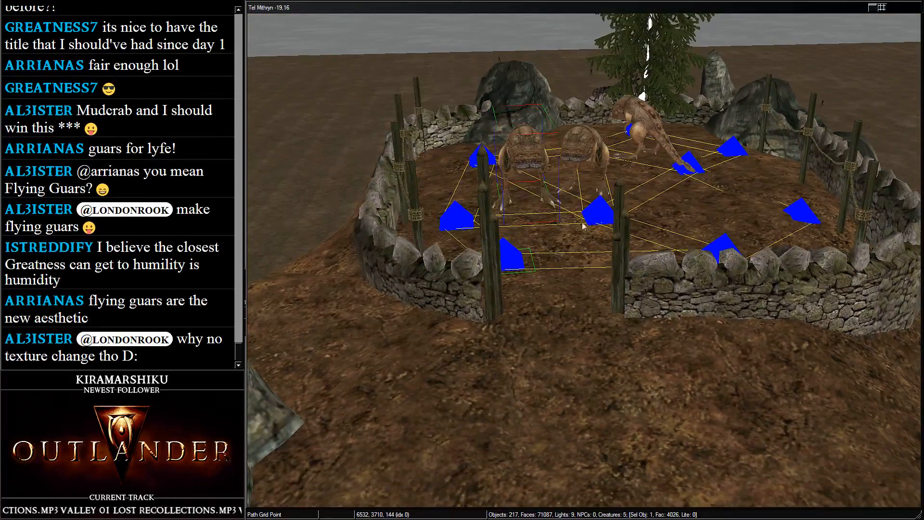
middle_click_drag(582, 226, 491, 351, "shift")
scroll(491, 356, "up", 5)
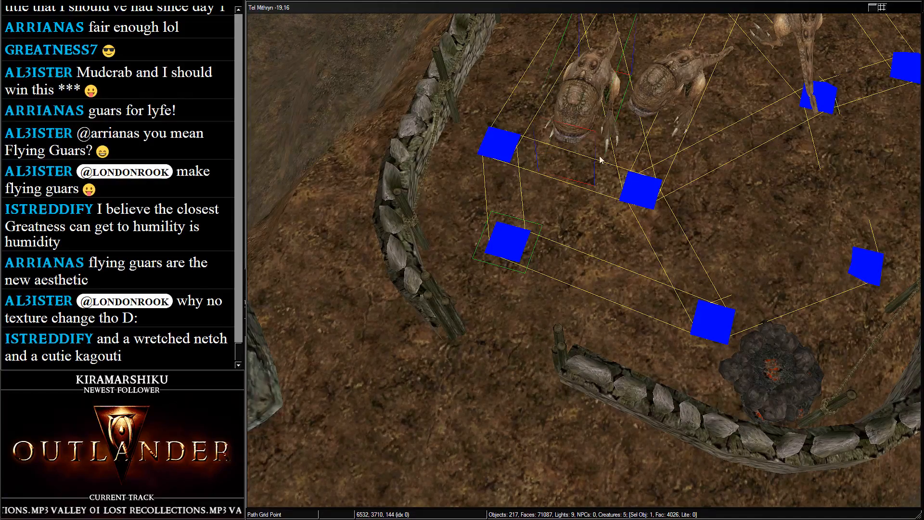
left_click(872, 8)
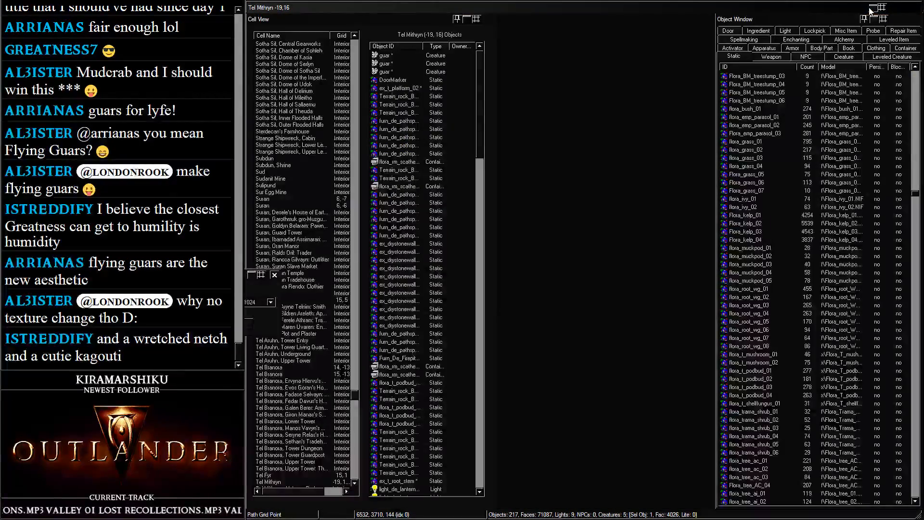
left_click_drag(250, 280, 486, 239)
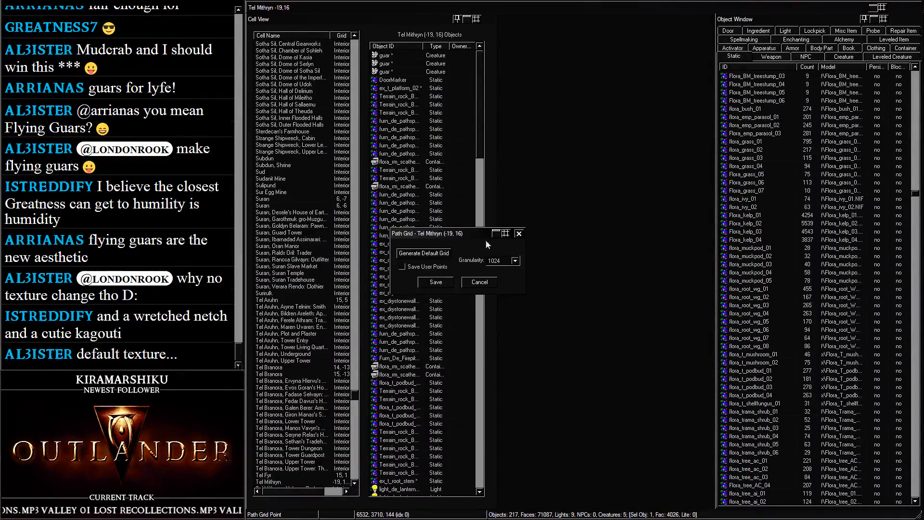
left_click(440, 284)
left_click(874, 9)
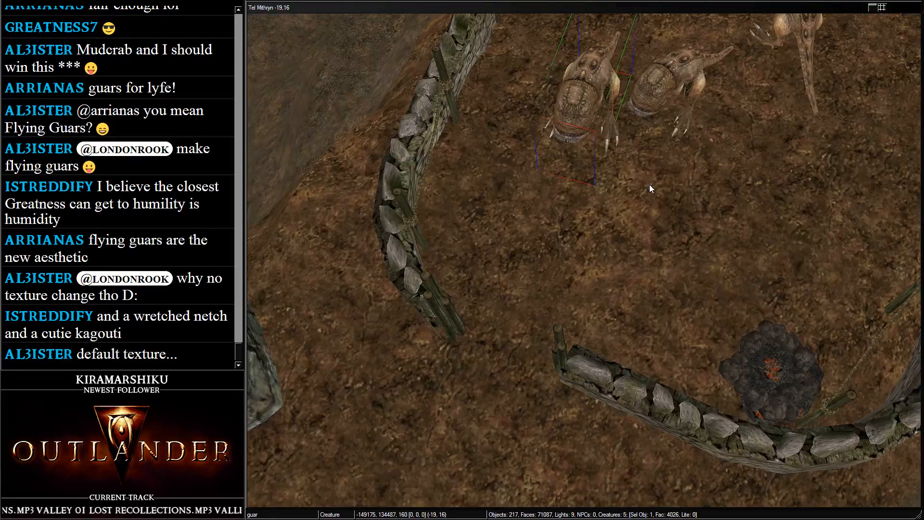
Survey the Tel Mithryn exterior from the guar pen to the mushroom pods and main tower trunk
scroll(579, 217, "down", 8)
scroll(585, 236, "down", 10)
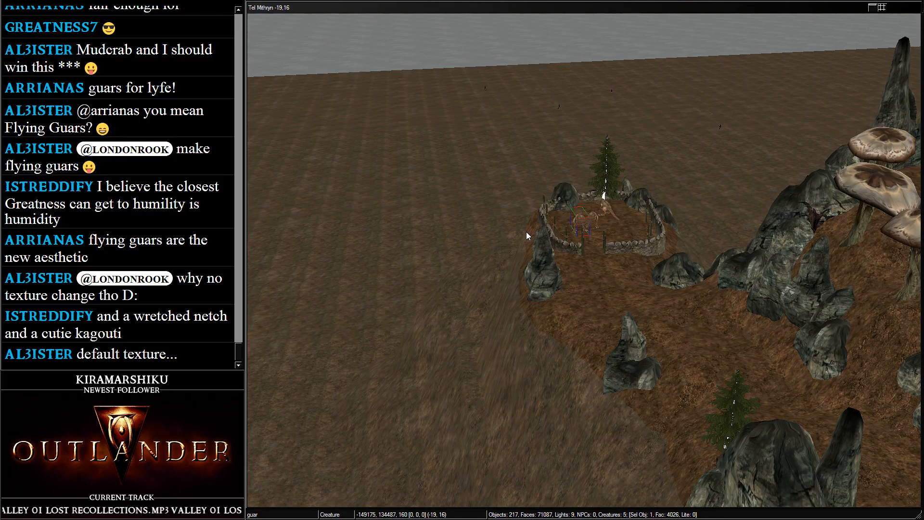
middle_click_drag(792, 193, 534, 244)
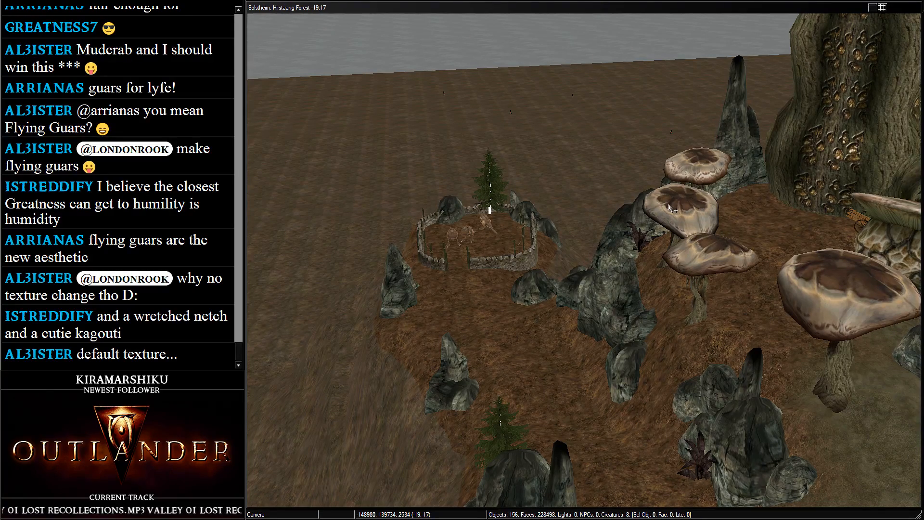
middle_click_drag(669, 207, 649, 198)
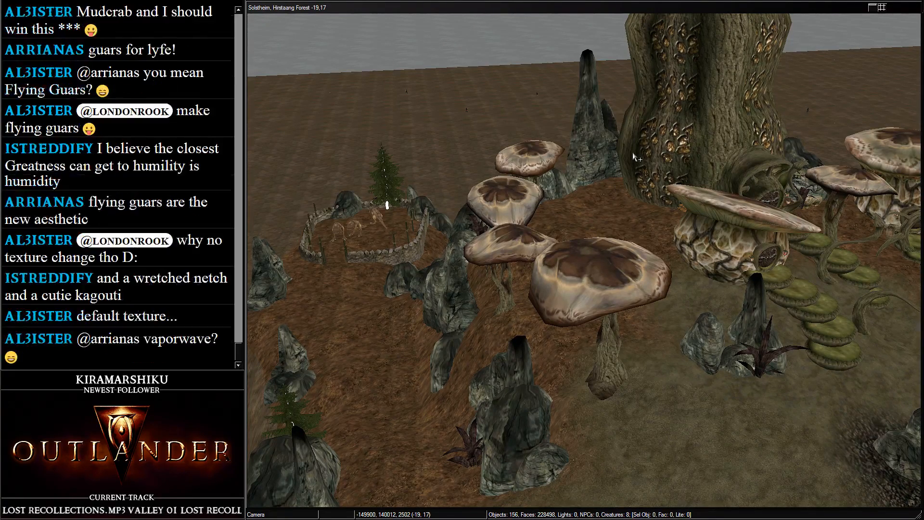
middle_click_drag(741, 205, 649, 255)
left_click(649, 255)
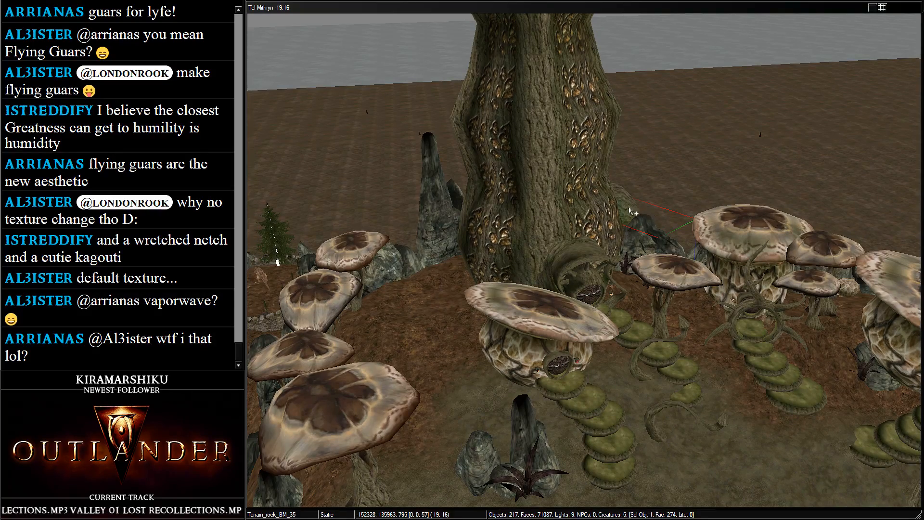
left_click(564, 172)
scroll(582, 181, "down", 4)
middle_click_drag(582, 181, 535, 253)
scroll(498, 190, "down", 2)
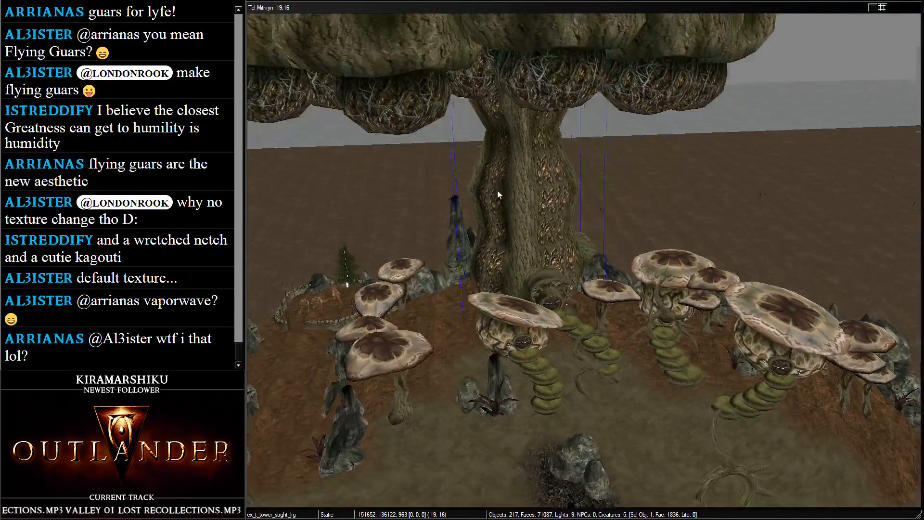
Look through the cell list for the Tel Mithryn exterior and interior cells
left_click(874, 8)
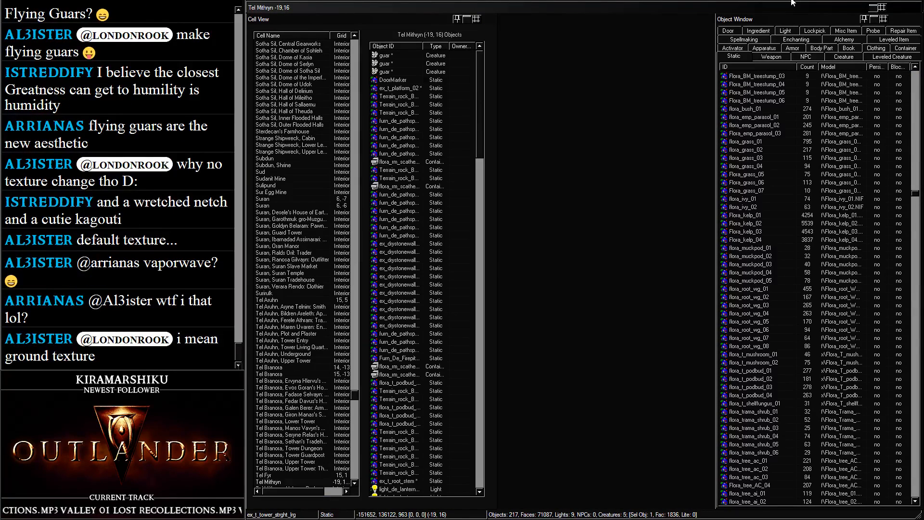
scroll(320, 314, "down", 7)
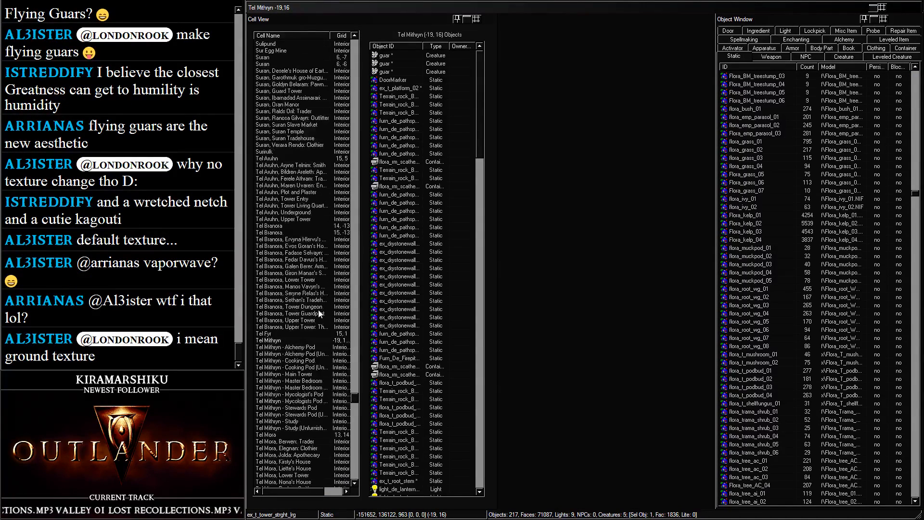
scroll(312, 298, "down", 4)
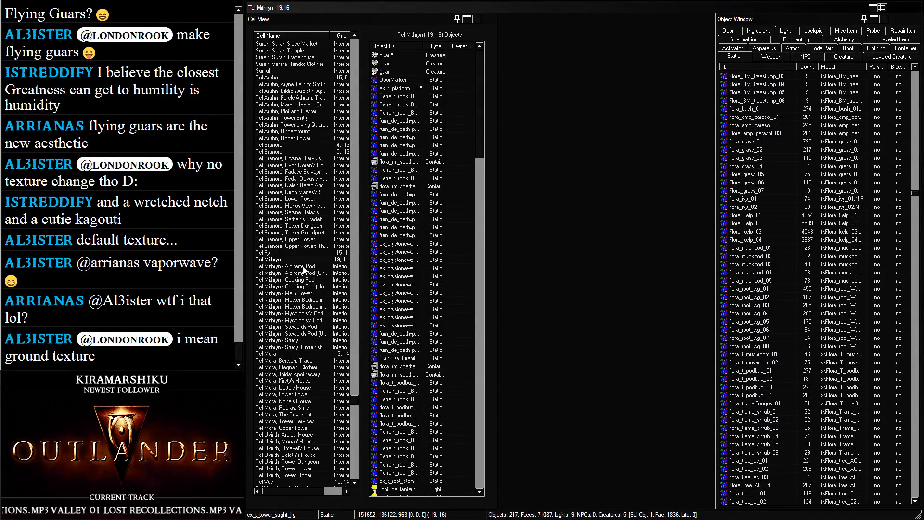
left_click(872, 8)
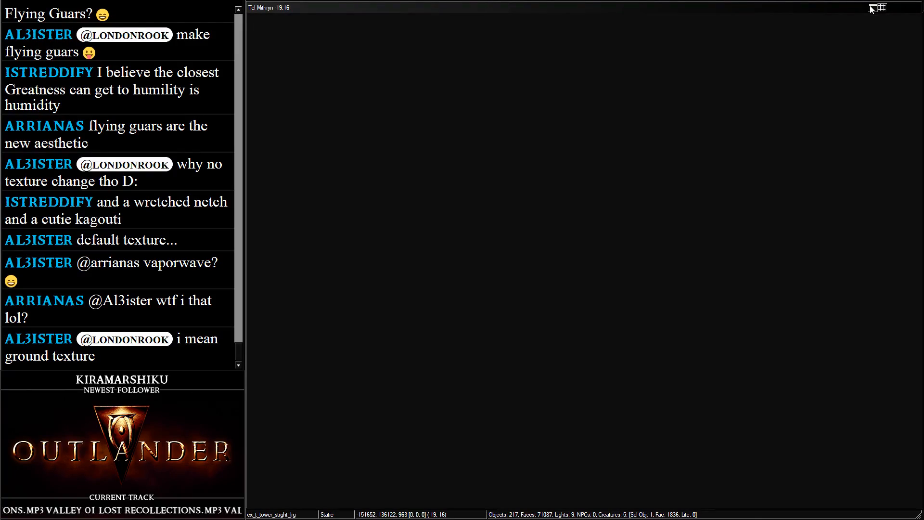
Inspect the Tel Mithryn exterior around the guar pen, parasol mushrooms, rock clusters and house pod stairs for undecorated spots
left_click(377, 353)
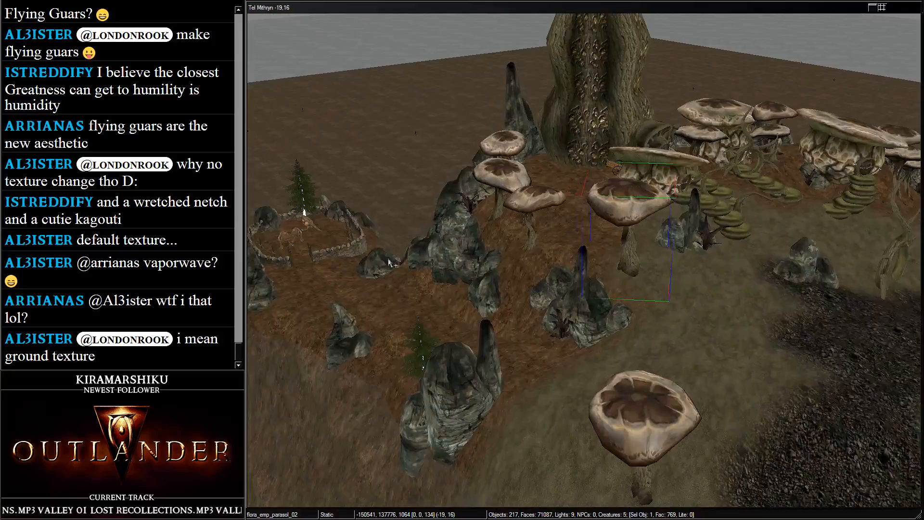
middle_click_drag(390, 262, 600, 249)
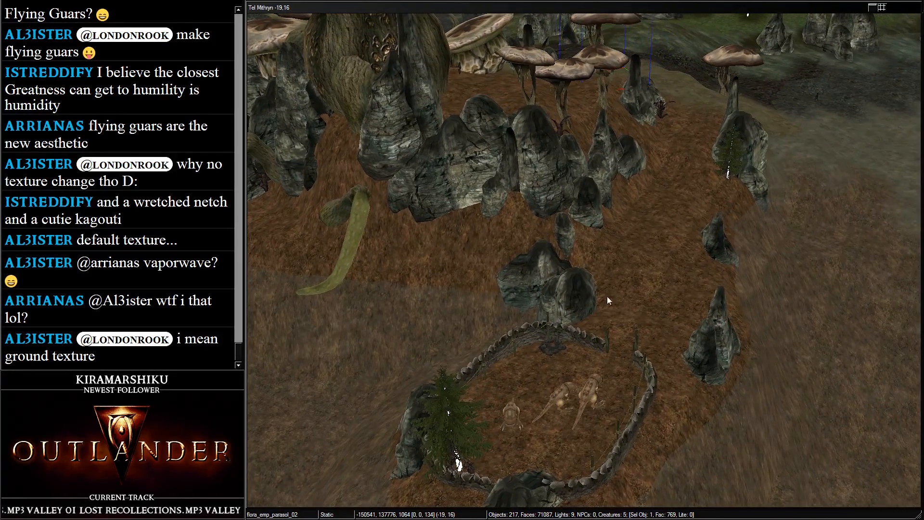
middle_click_drag(607, 297, 540, 328)
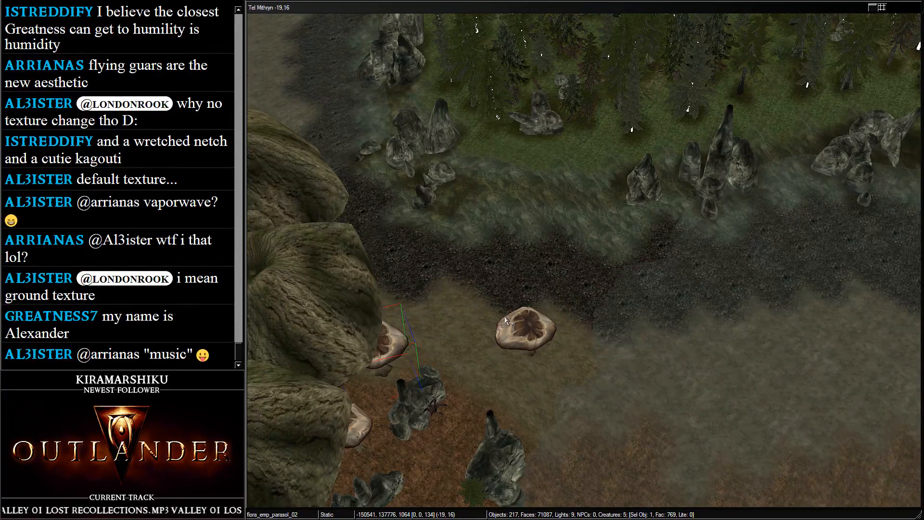
middle_click_drag(507, 321, 439, 265, "shift")
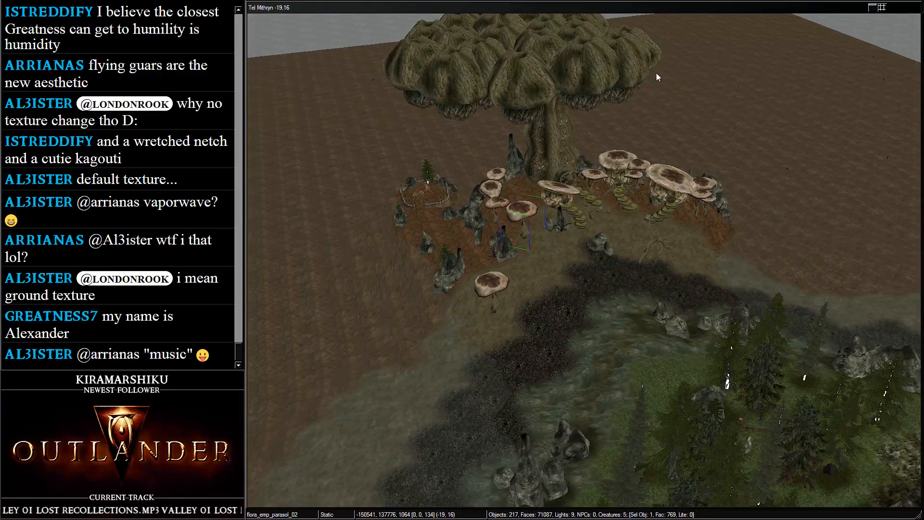
scroll(593, 112, "up", 6)
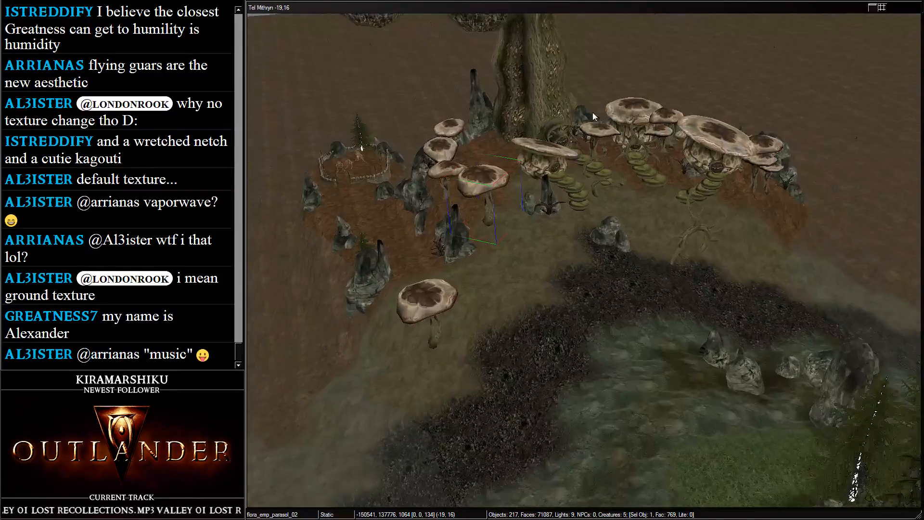
middle_click_drag(473, 202, 465, 228, "shift")
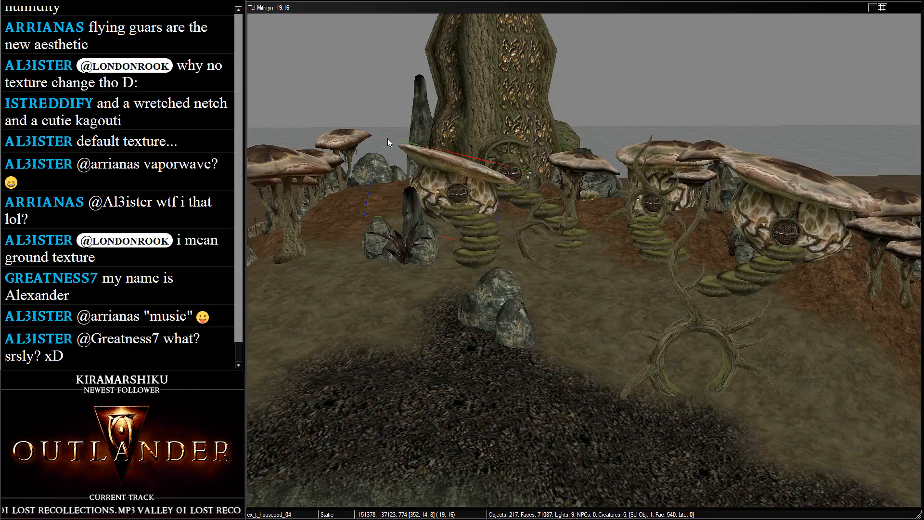
scroll(442, 217, "up", 4)
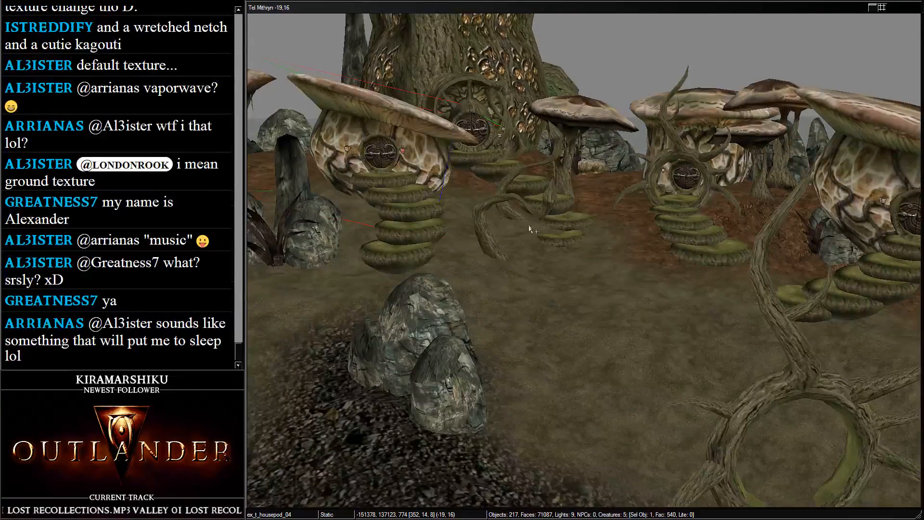
left_click(562, 178)
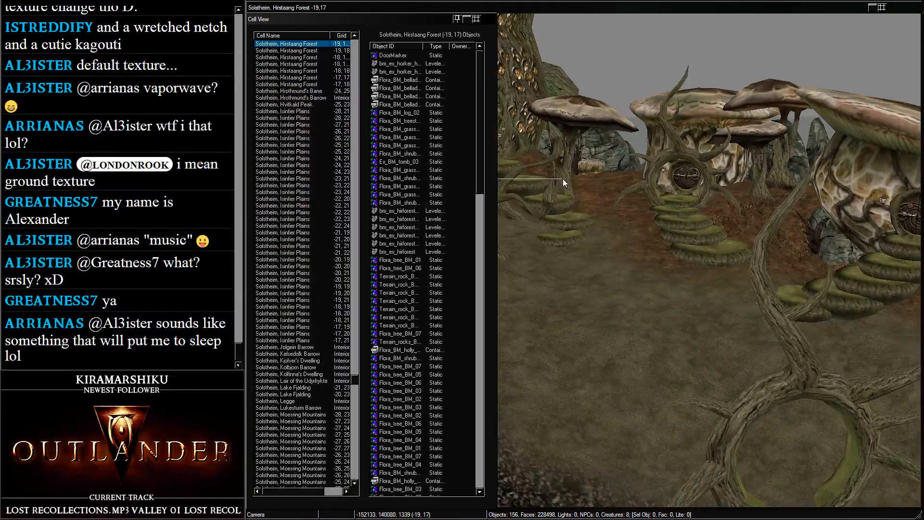
left_click(587, 111)
left_click(590, 114)
middle_click_drag(591, 115, 521, 177, "shift")
scroll(522, 177, "up", 5)
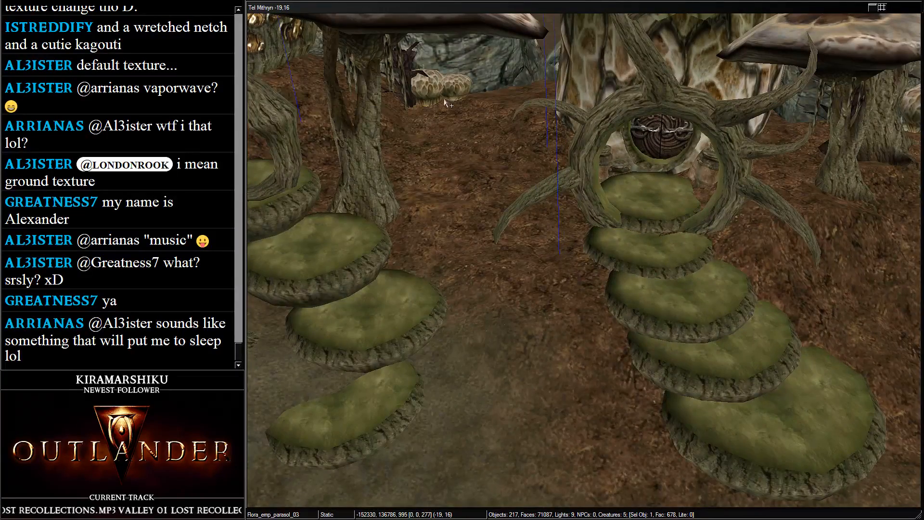
Copy the two flora_t_podbud_02 pods near the main tower and paste them at the rock cluster in front of the nearest house pod
left_click(440, 89)
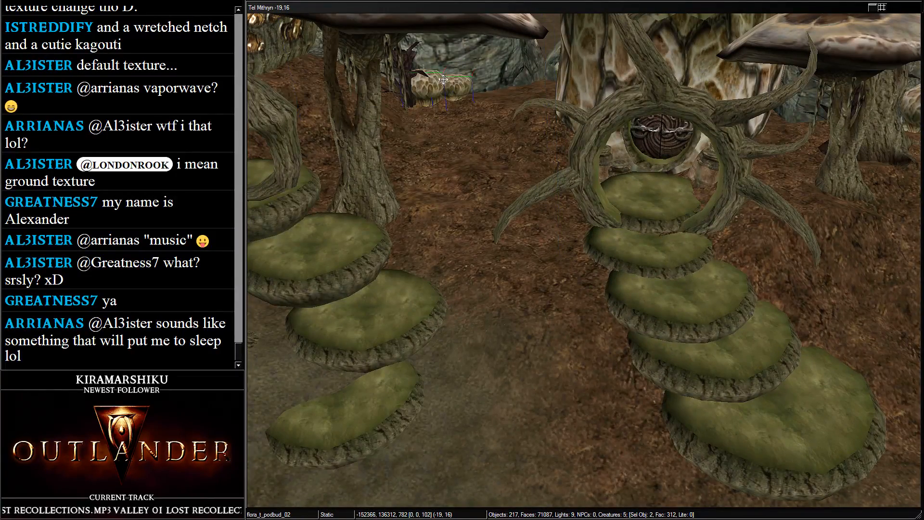
scroll(444, 79, "down", 5)
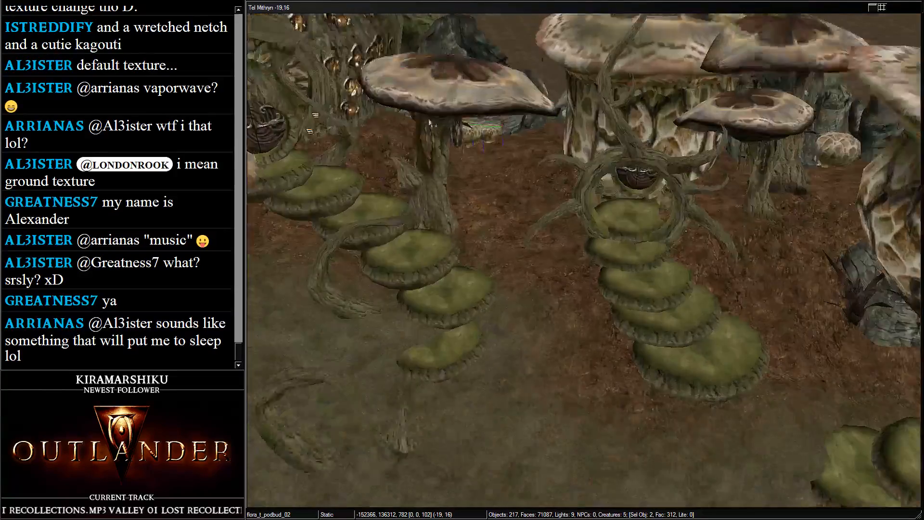
middle_click_drag(434, 156, 508, 173)
left_click(276, 174)
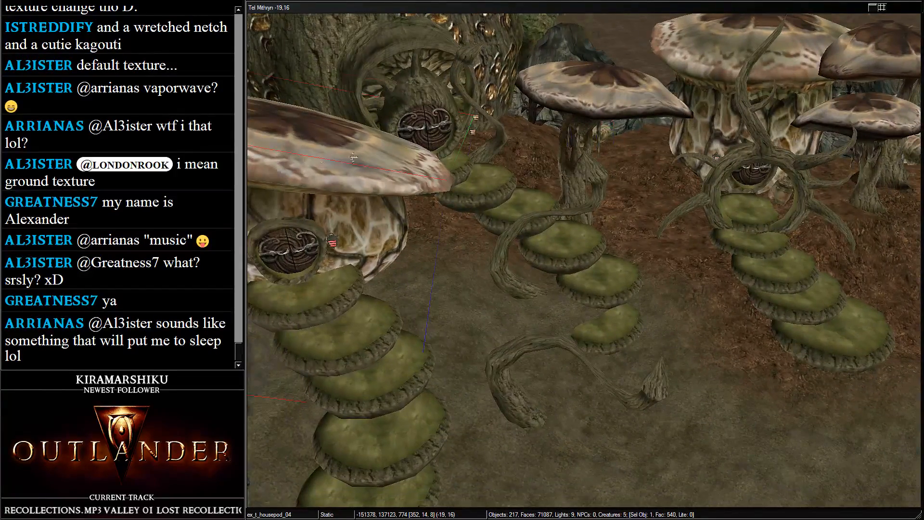
middle_click_drag(276, 173, 414, 77)
left_click(413, 336)
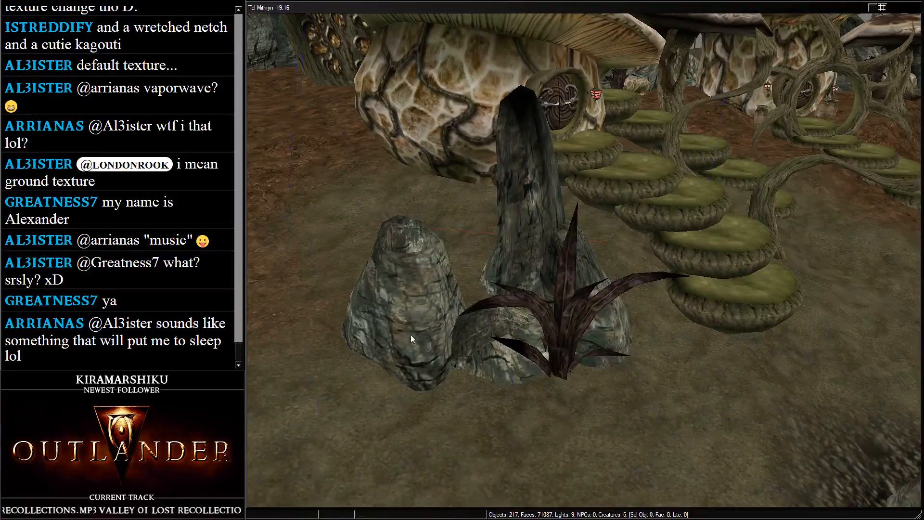
middle_click_drag(413, 336, 419, 292, "shift")
key("ctrl+v")
left_click_drag(494, 200, 316, 129)
middle_click_drag(316, 129, 400, 110, "shift")
Position one pasted podbud among the rocks beside the dark red plant in front of the house pod
left_click(489, 268)
left_click(472, 312)
left_click_drag(472, 311, 437, 336)
left_click(443, 335)
Move the other pasted podbud towards the larger rock cluster on the brown slope and try dropping it to the ground
mouse_move(383, 325)
middle_mouse_down("shift")
mouse_move(371, 330)
mouse_move(395, 317)
middle_mouse_up("shift")
middle_click_drag(282, 362, 483, 273, "shift")
left_click_drag(508, 282, 472, 367)
middle_click_drag(472, 368, 484, 228, "shift")
key("f")
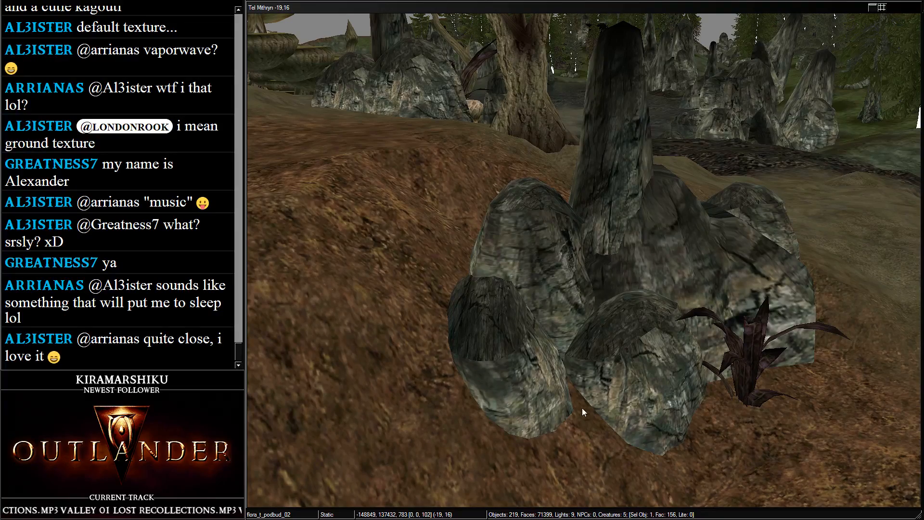
Undo the last podbud change and settle the pod at ground level between the two front rocks of the slope cluster
key("ctrl+z")
left_click_drag(478, 232, 528, 307)
middle_click_drag(528, 308, 587, 67)
left_click_drag(587, 67, 594, 82)
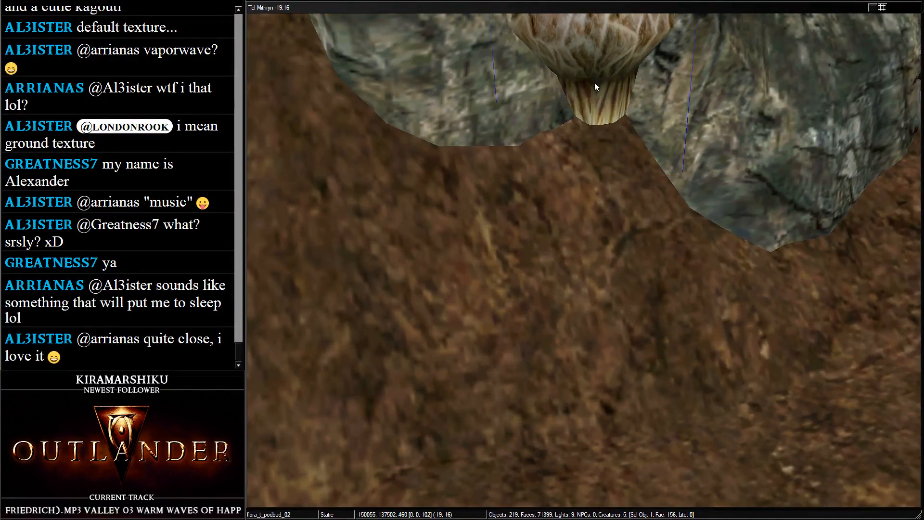
middle_click_drag(593, 82, 606, 116)
left_click_drag(606, 116, 613, 140)
scroll(613, 140, "down", 10)
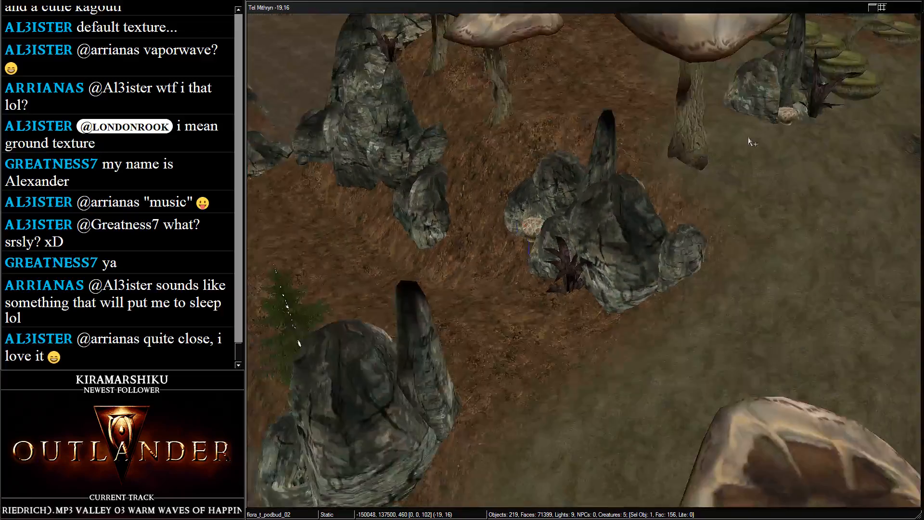
Check the area around the house pod and tower stairs and save the plugin
middle_click_drag(749, 139, 424, 269)
scroll(424, 268, "up", 6)
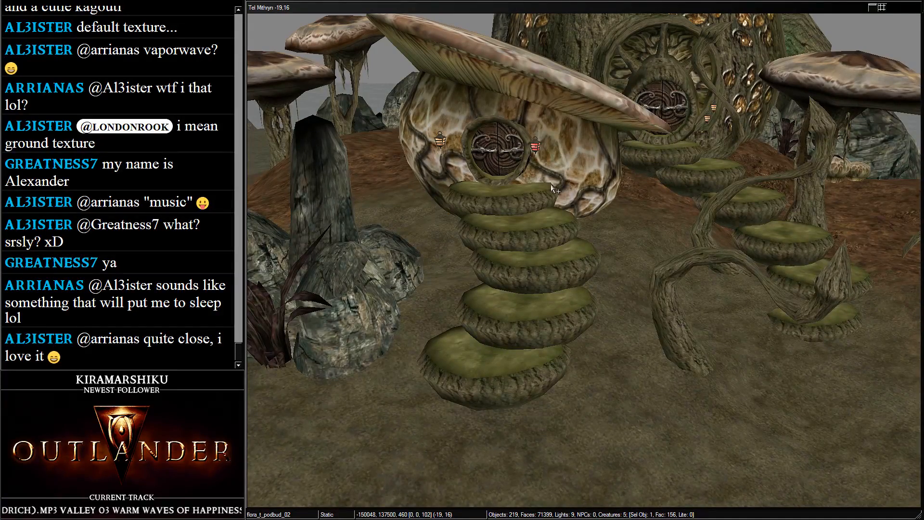
scroll(551, 184, "down", 6)
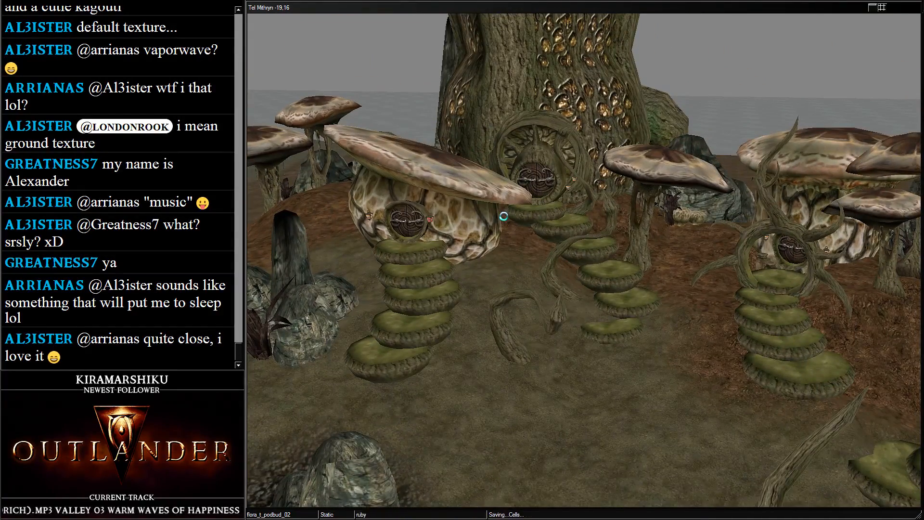
Load the Tel Mithryn - Alchemy Pod interior cell in the render view
key("alt+Tab")
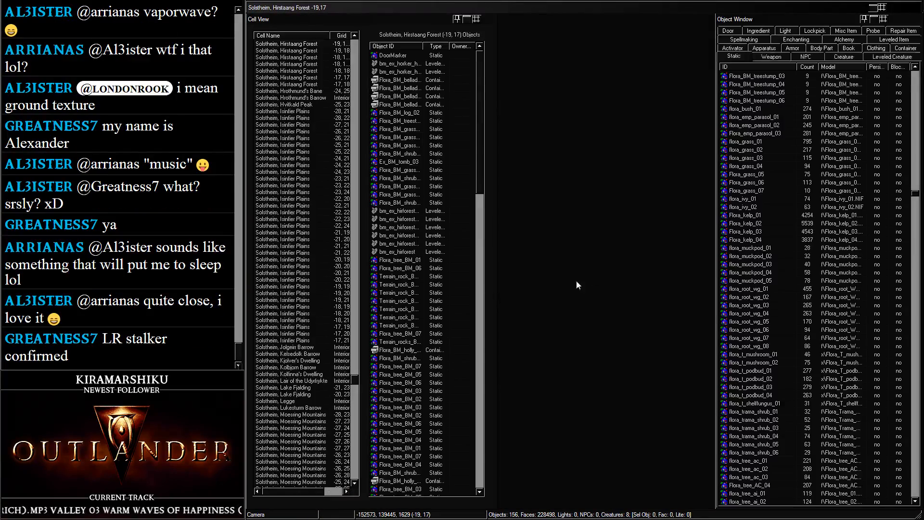
scroll(285, 288, "down", 15)
scroll(285, 287, "down", 13)
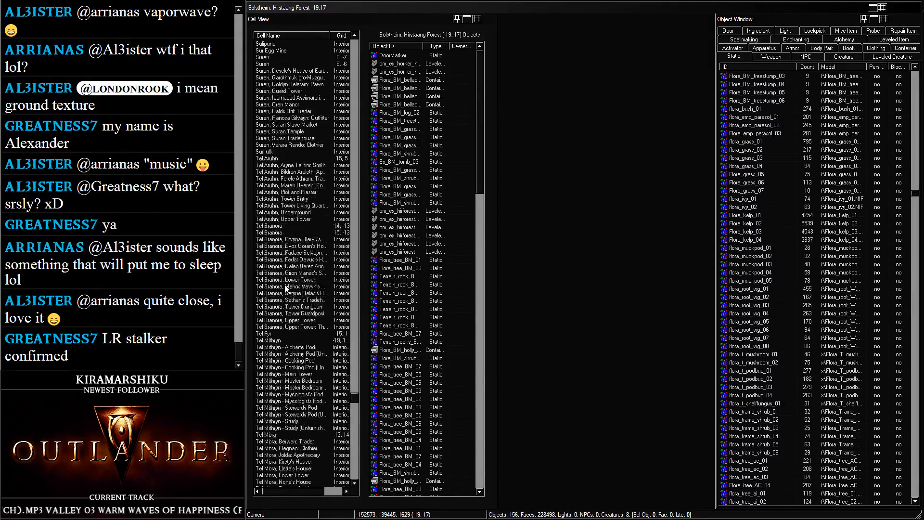
left_click(309, 280)
scroll(311, 286, "down", 5)
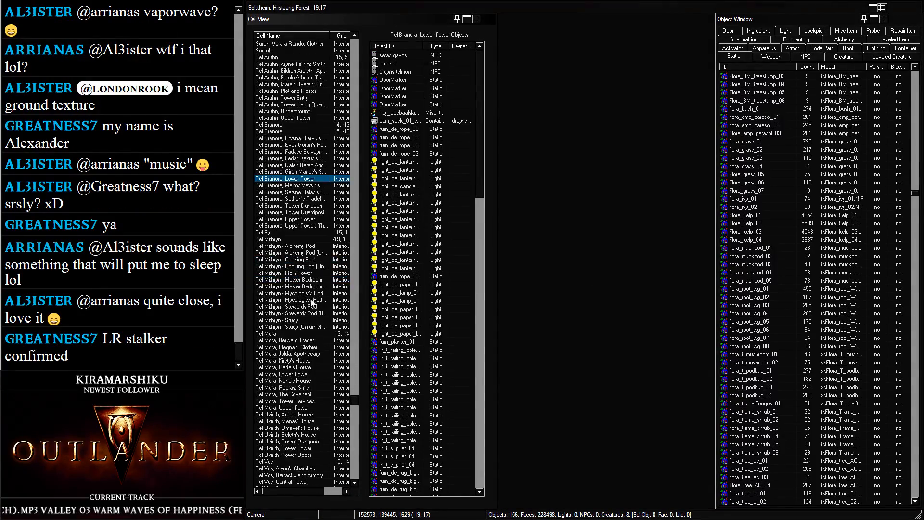
left_click(320, 287)
left_click(320, 253)
left_click(314, 247)
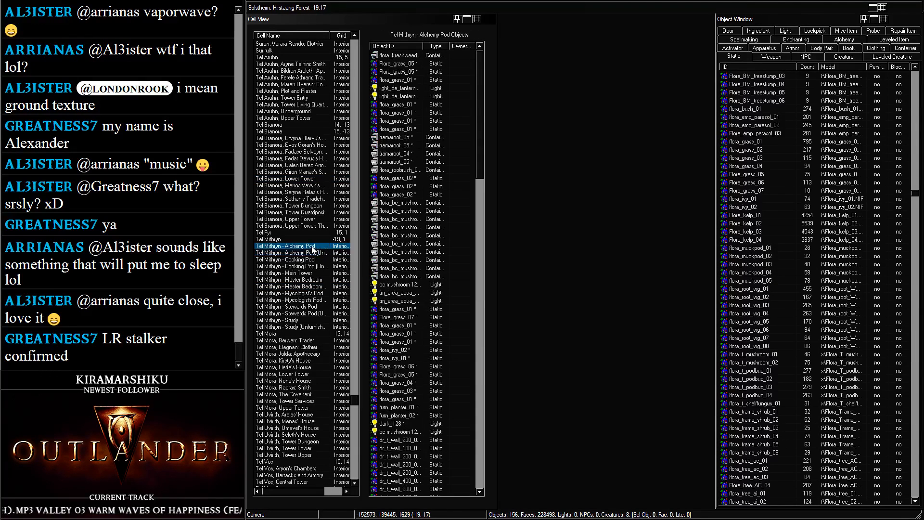
double_click(313, 247)
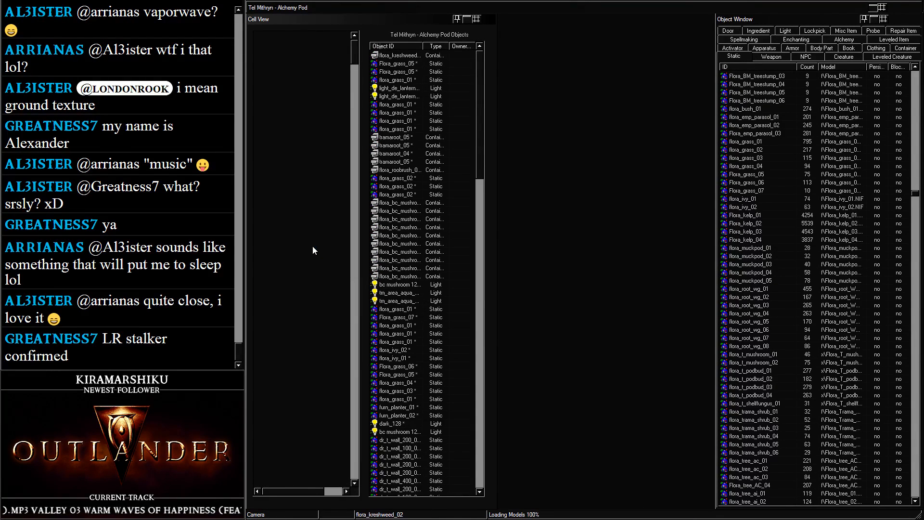
left_click(575, 230)
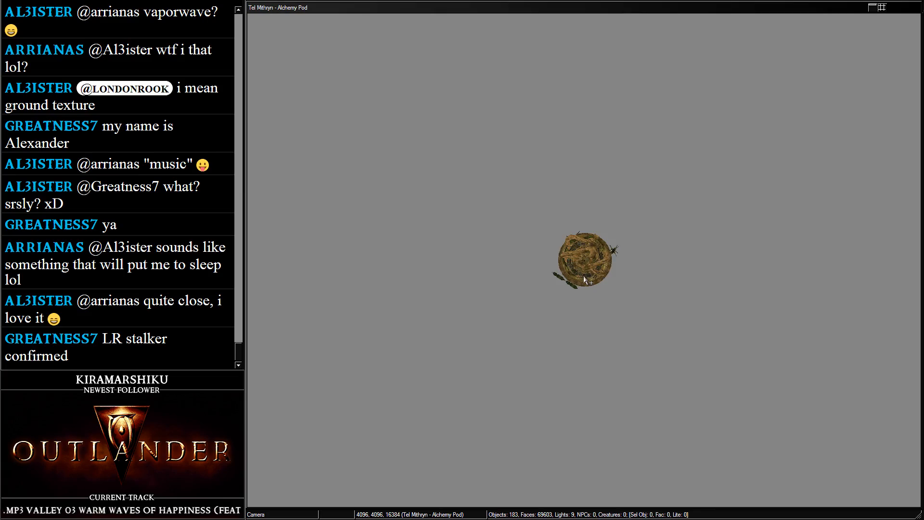
Duplicate the flora_ivy_02 vine above the alchemy pod planter and place the copy beside it next to the blue tapestry
left_click(578, 233)
scroll(577, 233, "up", 10)
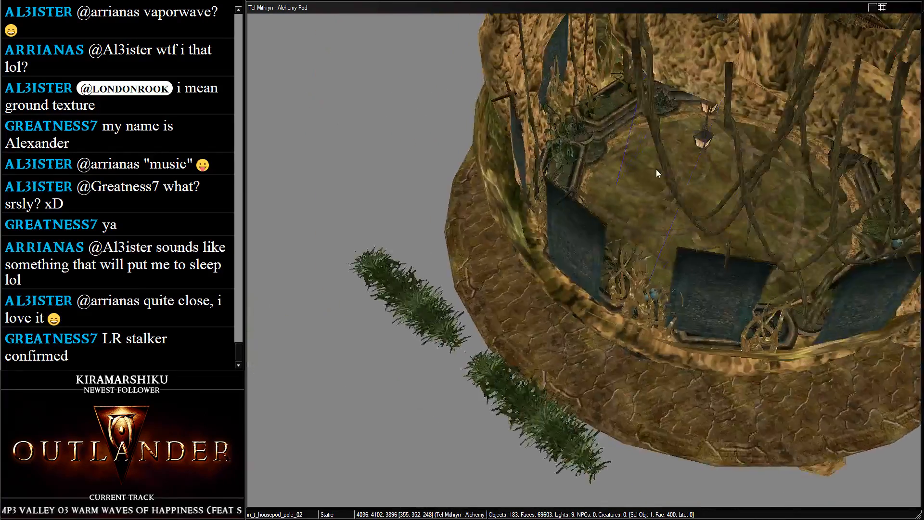
middle_click_drag(657, 169, 523, 145, "shift")
key("a")
scroll(468, 223, "up", 4)
scroll(715, 252, "up", 5)
left_click(510, 123)
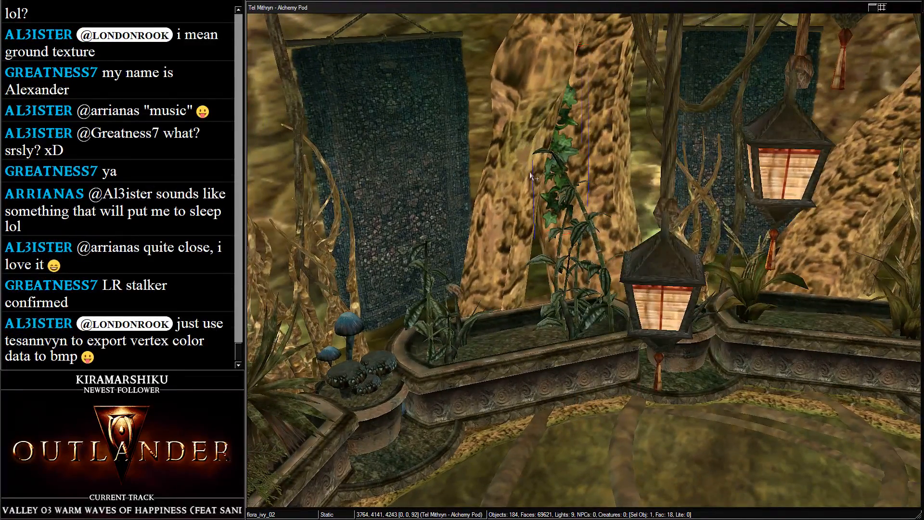
left_click_drag(571, 144, 498, 176)
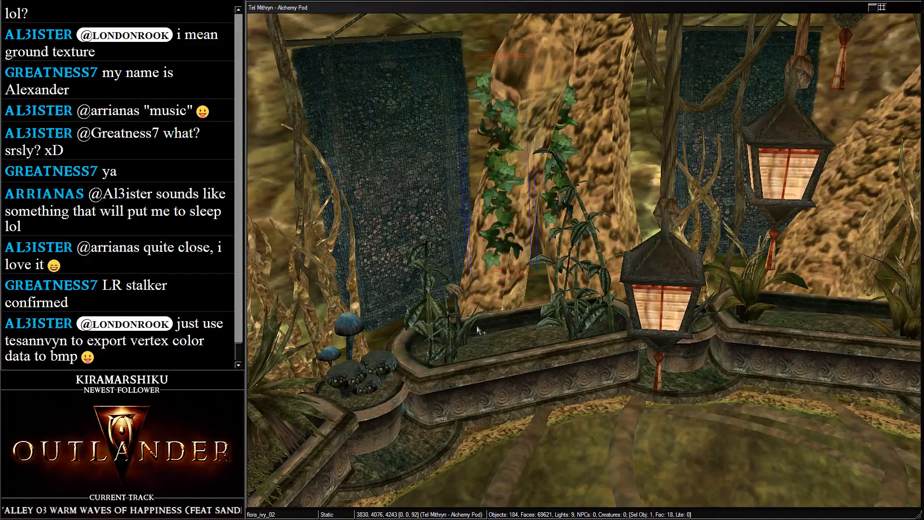
Move the ivy copy along the wall into the gap between the two blue tapestries, at height 4290
middle_click_drag(499, 176, 600, 208, "shift")
scroll(600, 206, "up", 3)
left_click_drag(651, 175, 241, 77)
middle_click_drag(242, 77, 608, 196)
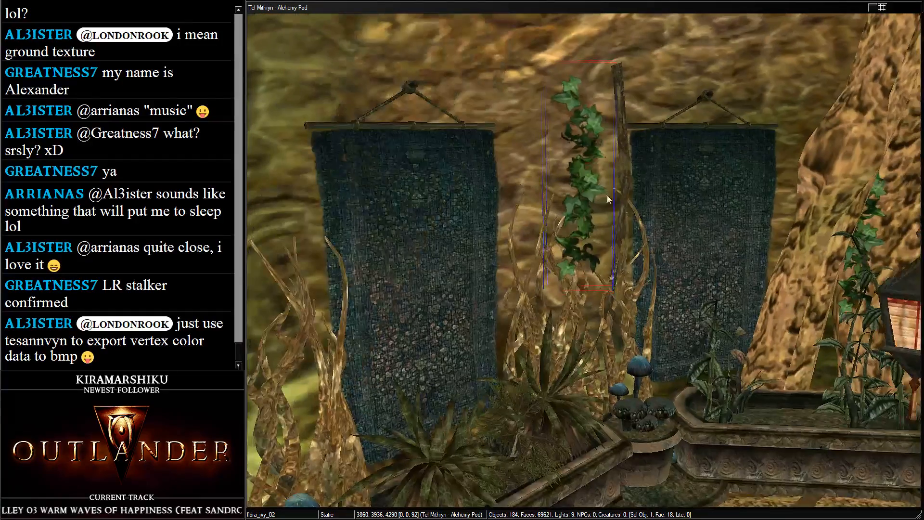
Rotate the ivy copy to a Z angle of 64 and move it farther along the wall beside another tapestry
left_click_drag(568, 212, 464, 93)
right_click_drag(538, 180, 643, 167)
middle_click_drag(642, 167, 516, 167, "shift")
left_click_drag(516, 167, 544, 207)
middle_click_drag(544, 207, 710, 210, "shift")
left_click_drag(673, 216, 276, 210)
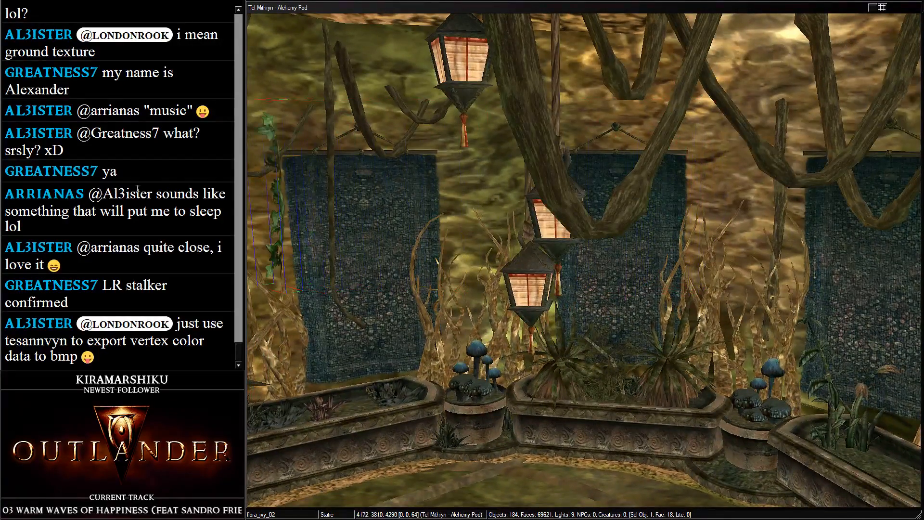
Rotate the ivy copy to a Z angle of 18 and move it along the wall between the large root and the tapestry
middle_click_drag(275, 211, 486, 150)
right_click_drag(486, 151, 856, 179)
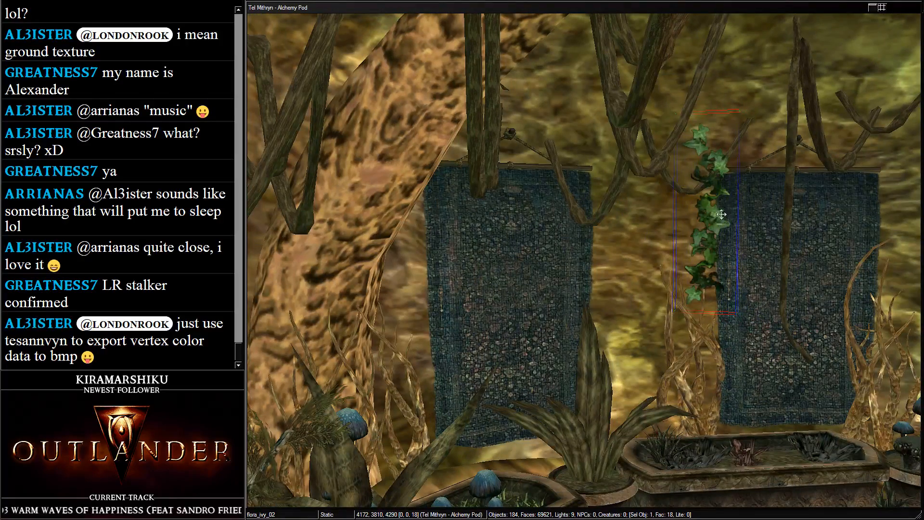
left_click_drag(716, 221, 1, 272)
middle_click_drag(2, 272, 225, 159, "shift")
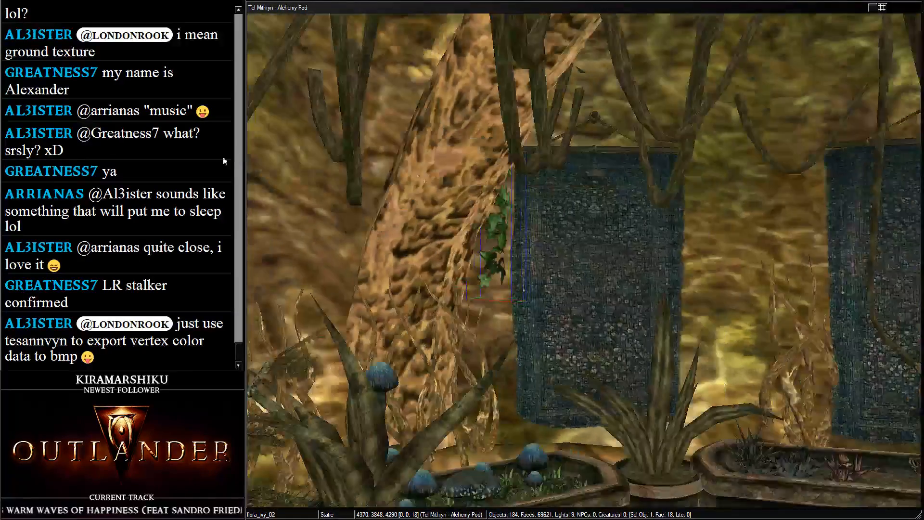
Duplicate the ivy by the large root, turn the copy to a Z angle of 298 and raise it to height 4376
scroll(485, 243, "up", 4)
mouse_move(485, 243)
right_mouse_down()
mouse_move(495, 202)
mouse_move(499, 243)
right_mouse_up()
left_click_drag(446, 251, 416, 181)
scroll(416, 181, "down", 4)
middle_click_drag(416, 181, 555, 215)
left_click_drag(497, 319, 383, 10)
scroll(657, 167, "down", 3)
middle_click_drag(655, 167, 553, 235)
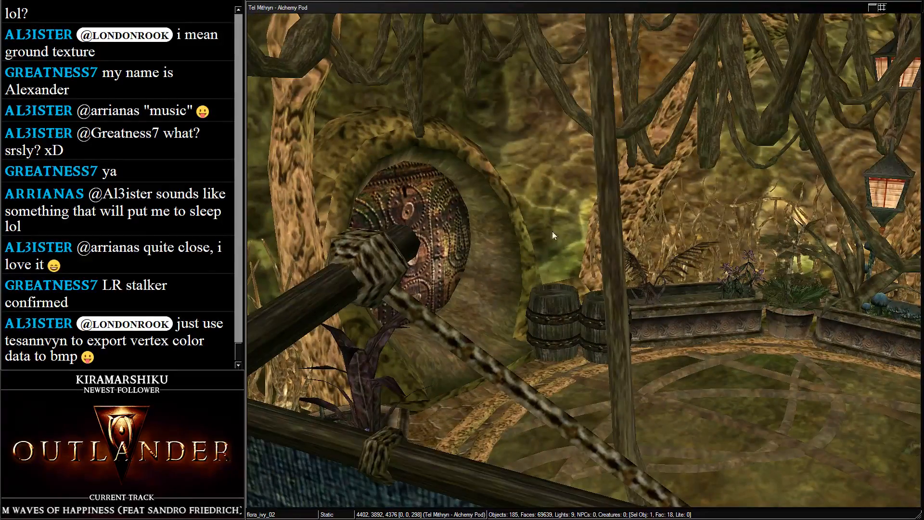
Paste another flora_ivy_02 vine, turn it to a Z angle of 221 and place it between the tapestry and the round door
key("ctrl+v")
left_click_drag(579, 319, 308, 231)
middle_click_drag(308, 231, 568, 289)
right_click_drag(568, 289, 529, 288)
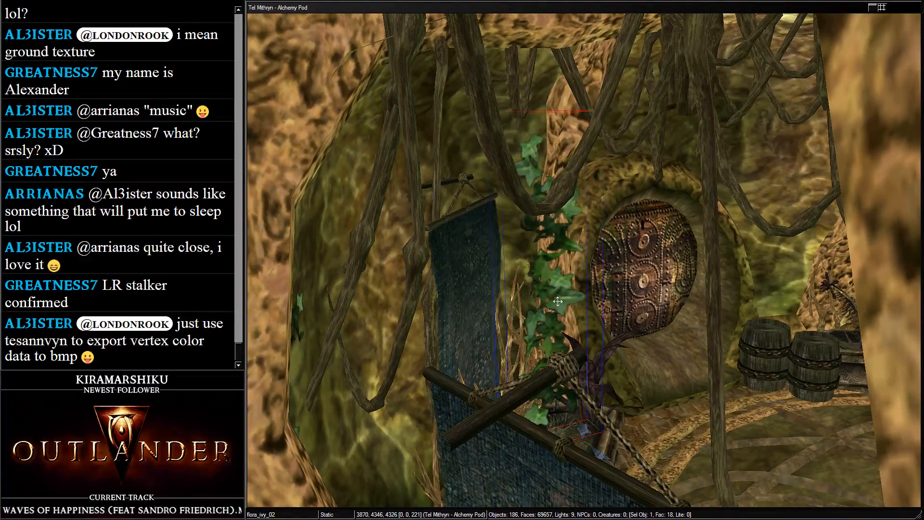
left_click_drag(551, 328, 538, 288)
left_click_drag(551, 340, 554, 287)
middle_click_drag(553, 286, 557, 258, "shift")
Move the pasted ivy against the root beside the round door and rotate it to a Z angle of 206
scroll(557, 257, "up", 3)
left_click_drag(556, 255, 607, 259)
middle_click_drag(606, 259, 518, 315, "shift")
left_click_drag(526, 290, 870, 154)
middle_click_drag(870, 154, 604, 248, "shift")
scroll(603, 247, "up", 2)
right_click_drag(603, 255, 612, 346)
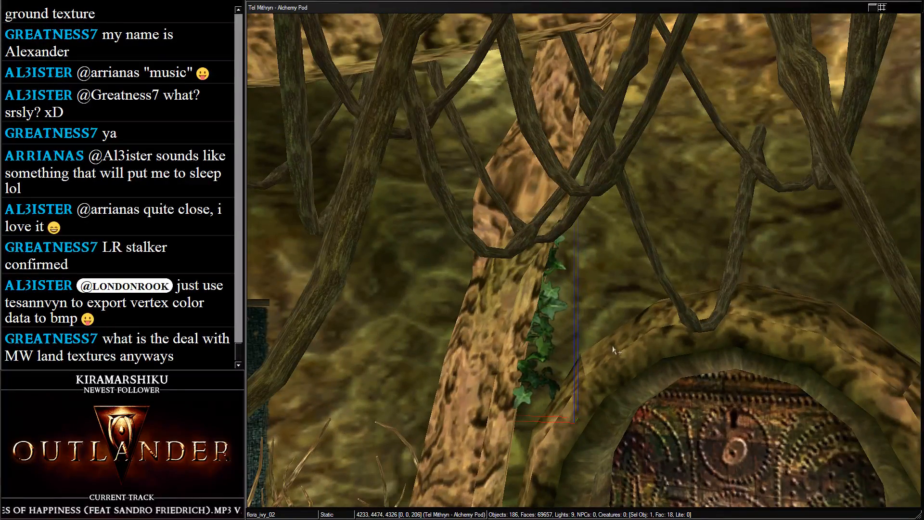
left_click_drag(555, 329, 566, 321)
mouse_move(565, 300)
left_mouse_down()
mouse_move(565, 275)
mouse_move(562, 286)
left_mouse_up()
Add one flora_ivy_01 and one flora_ivy_02 from the static objects to the alchemy pod cell
scroll(562, 286, "down", 2)
middle_click_drag(562, 285, 361, 320)
left_click(287, 356)
middle_click_drag(287, 356, 406, 314)
scroll(373, 345, "down", 4)
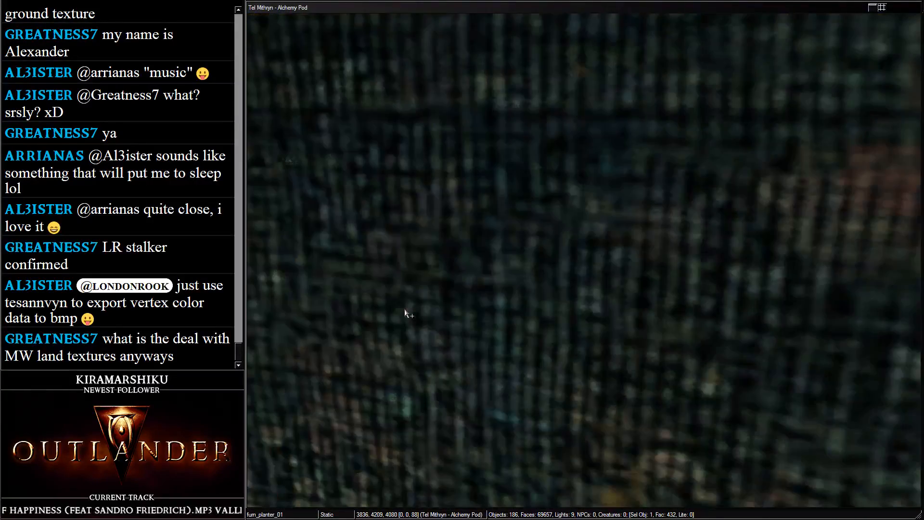
scroll(470, 348, "up", 3)
middle_click_drag(470, 348, 433, 381)
key("alt+Tab")
left_click(754, 207)
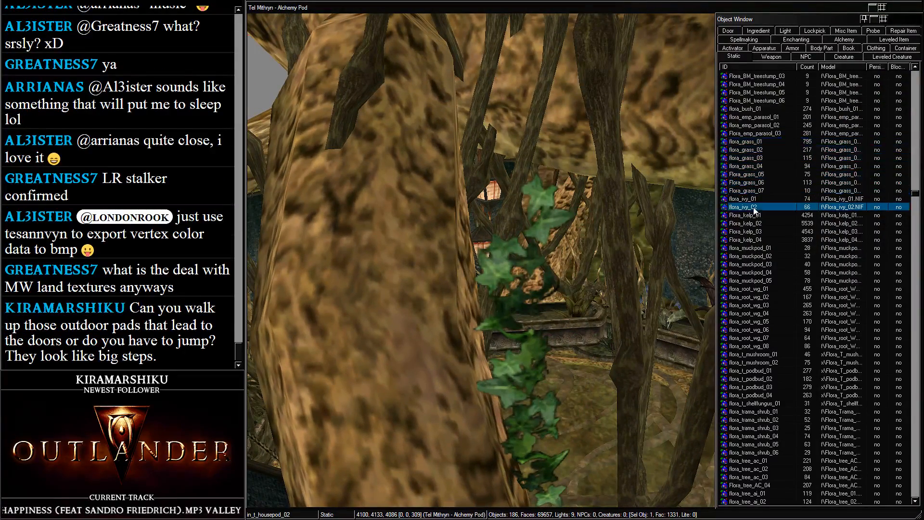
left_click(745, 203, "shift")
left_click(547, 263)
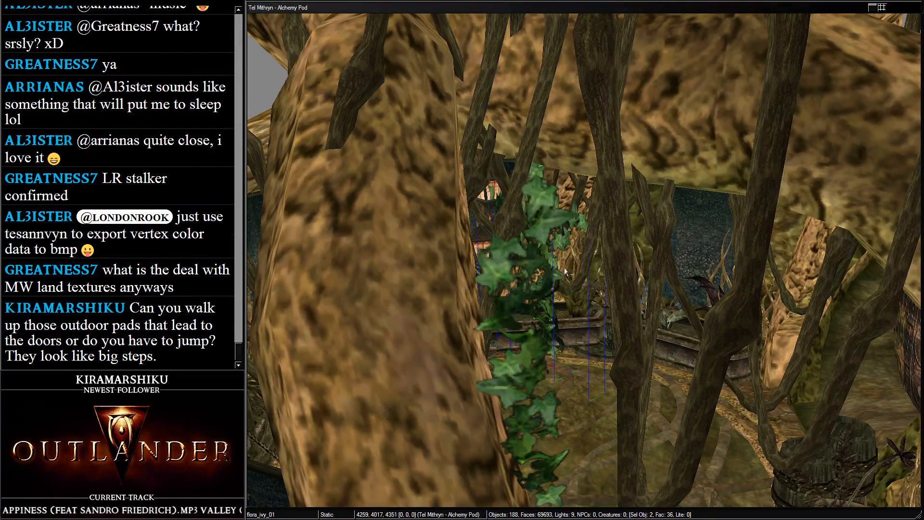
Relocate the new pair of ivy vines to the empty space outside the pod near the two grass clumps
scroll(559, 269, "down", 4)
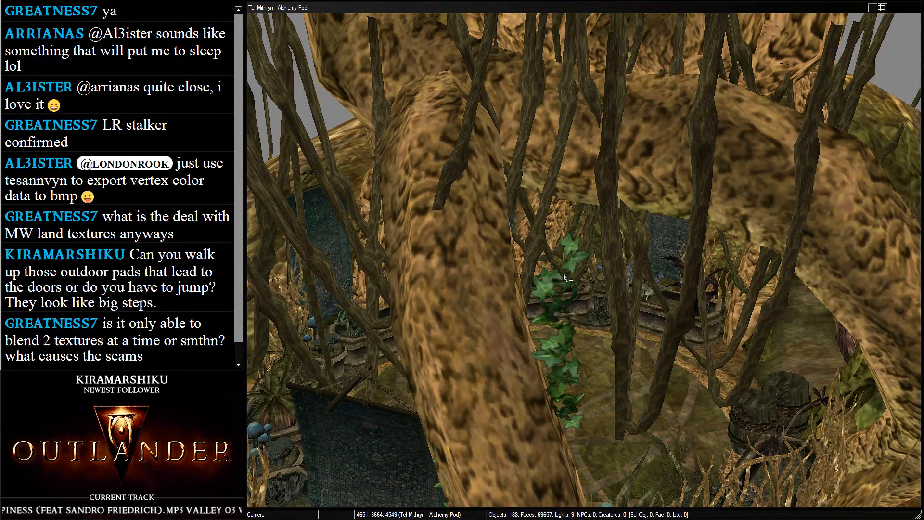
left_click(564, 277)
scroll(558, 289, "down", 8)
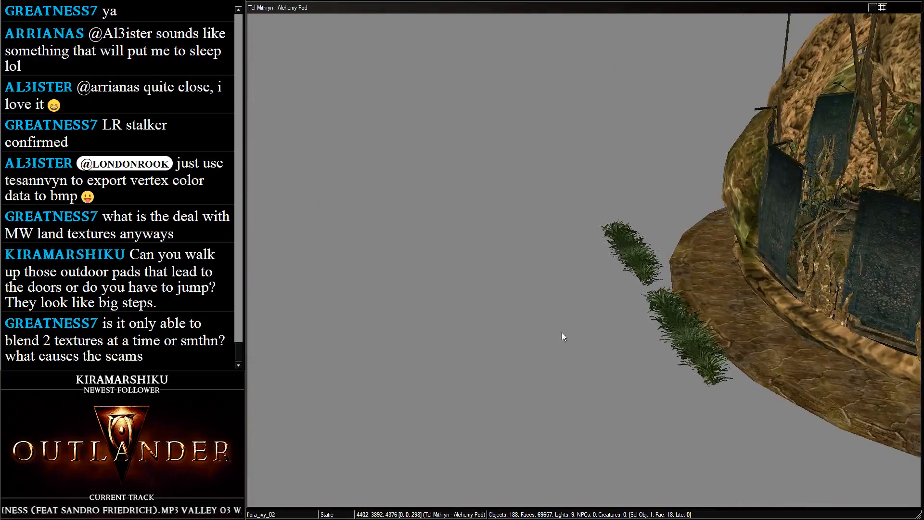
key("ctrl+v")
left_click_drag(542, 167, 462, 462)
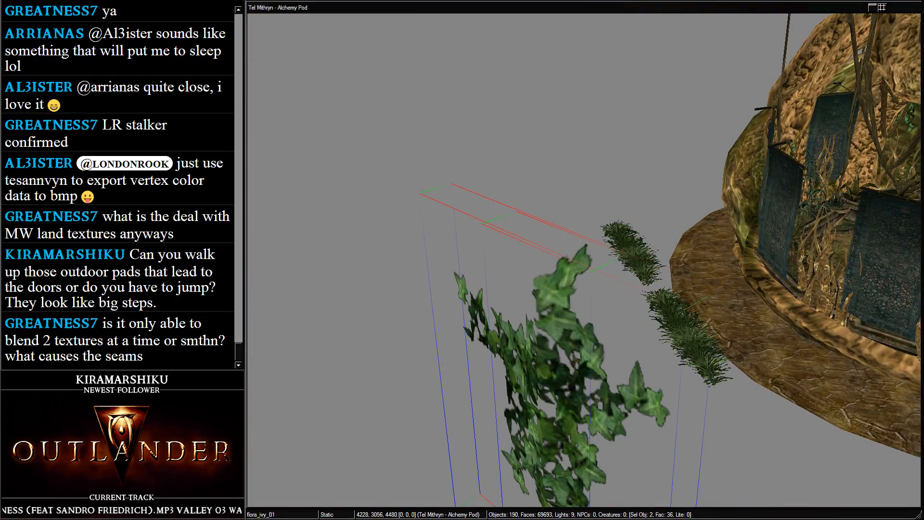
Switch to Blender and examine the tree model's root walkway leading up to the round doorway
key("alt+Tab")
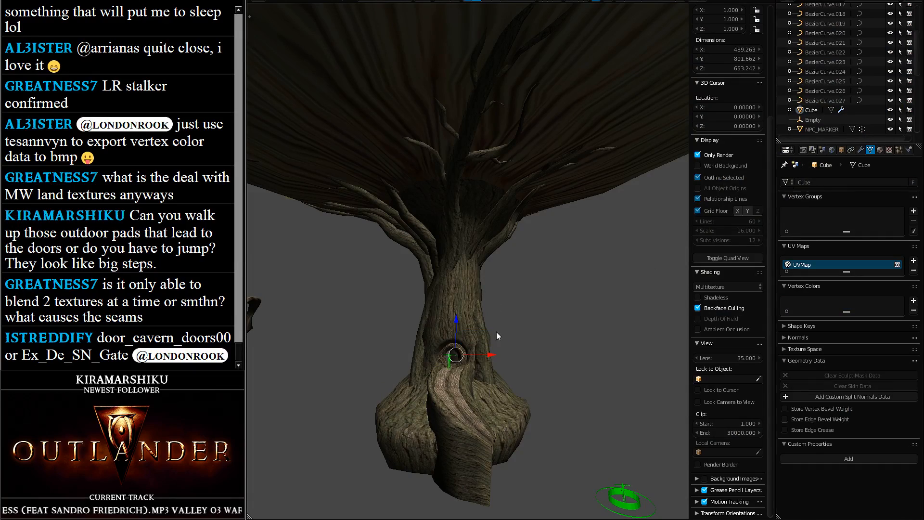
right_click(464, 383)
middle_click_drag(486, 394, 481, 155)
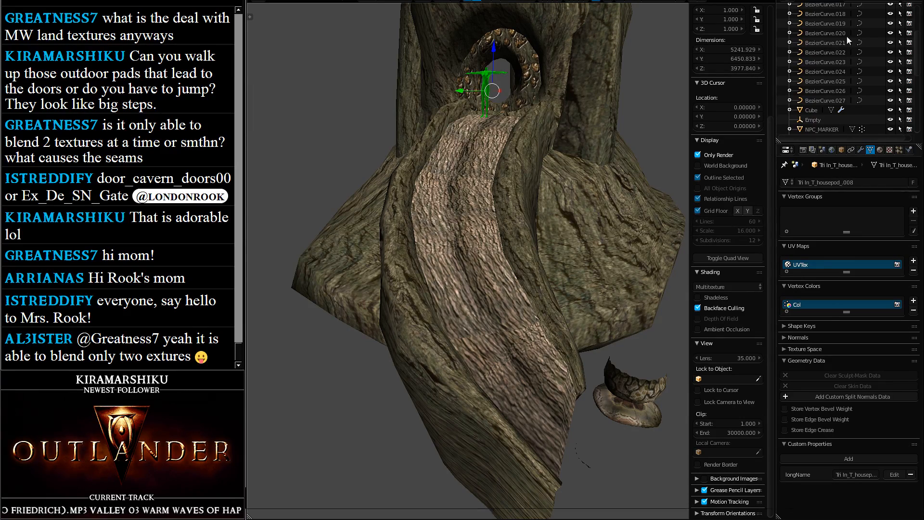
Switch back to the Construction Set and bring the flora_ivy_01 vine inside the pod above the planters, at a Z angle of 71
key("alt+Tab")
scroll(621, 269, "up", 2)
middle_click_drag(621, 268, 468, 189, "shift")
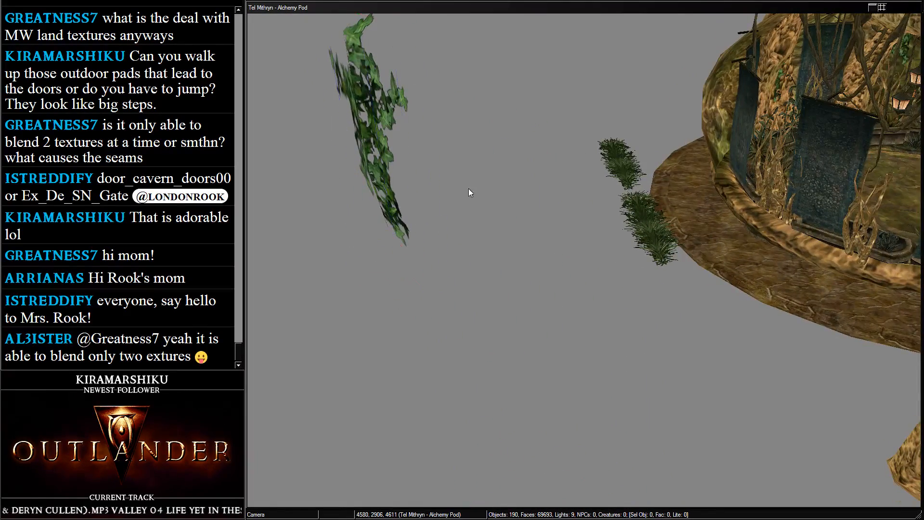
left_click(431, 129)
middle_click_drag(640, 191, 359, 255)
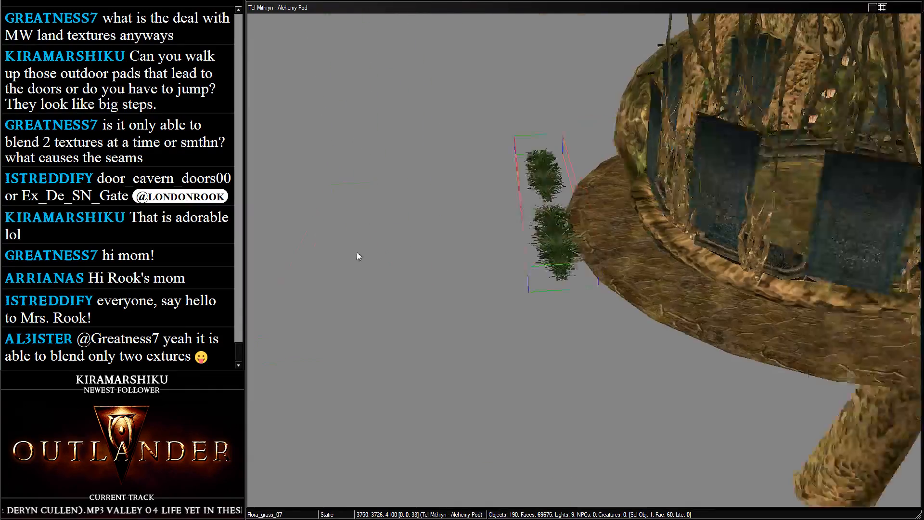
scroll(359, 255, "up", 5)
left_click(563, 348)
scroll(596, 239, "up", 3)
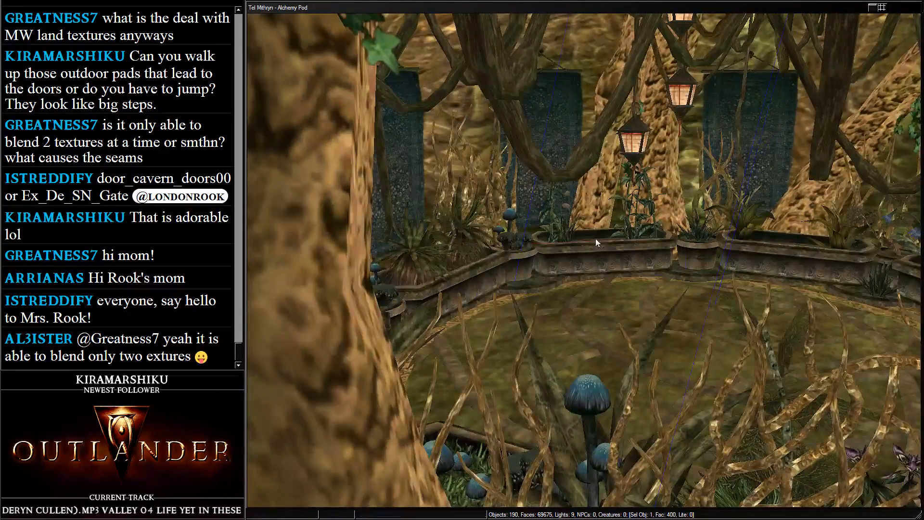
middle_click_drag(596, 238, 438, 313, "shift")
left_click(591, 235)
scroll(591, 235, "down", 2)
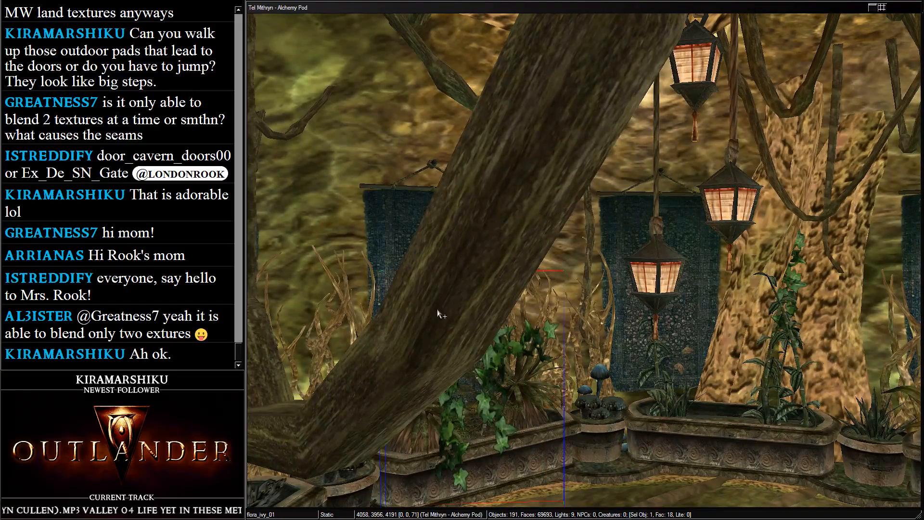
Move the flora_ivy_01 vine into the gap between two tapestries, at a Z angle of 23 and height 4262
scroll(439, 314, "down", 3)
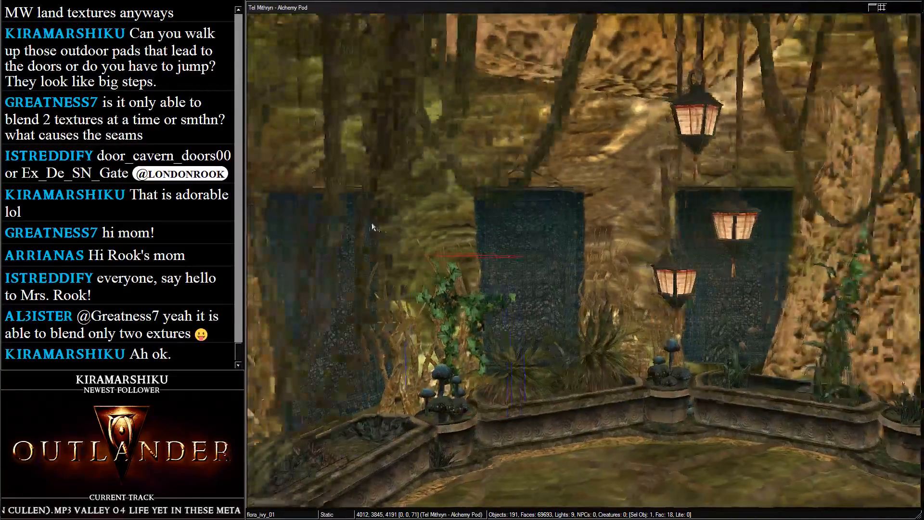
middle_click_drag(372, 222, 463, 313, "shift")
left_click_drag(500, 181, 441, 10)
middle_click_drag(440, 10, 518, 110, "shift")
scroll(592, 211, "up", 3)
middle_click_drag(591, 210, 588, 200, "shift")
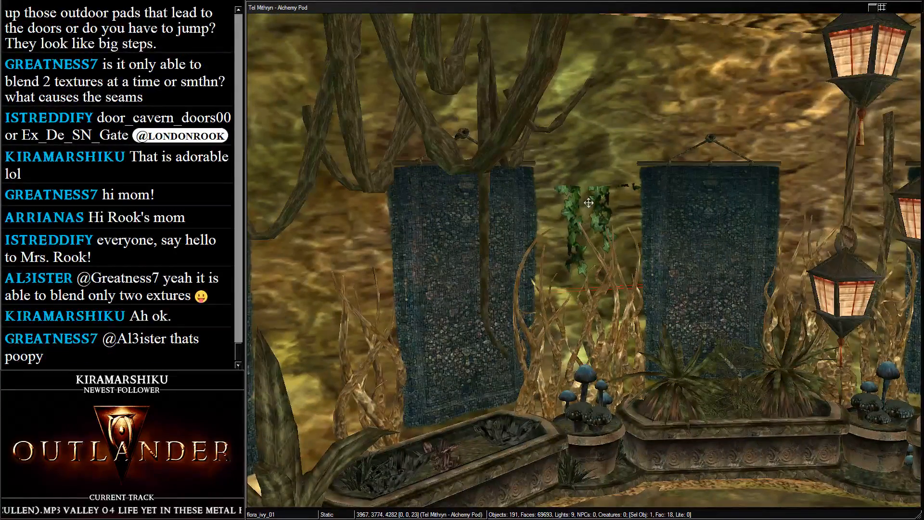
left_click_drag(588, 200, 587, 230)
middle_click_drag(601, 225, 573, 229, "shift")
scroll(573, 230, "down", 2)
middle_click_drag(662, 224, 662, 234, "shift")
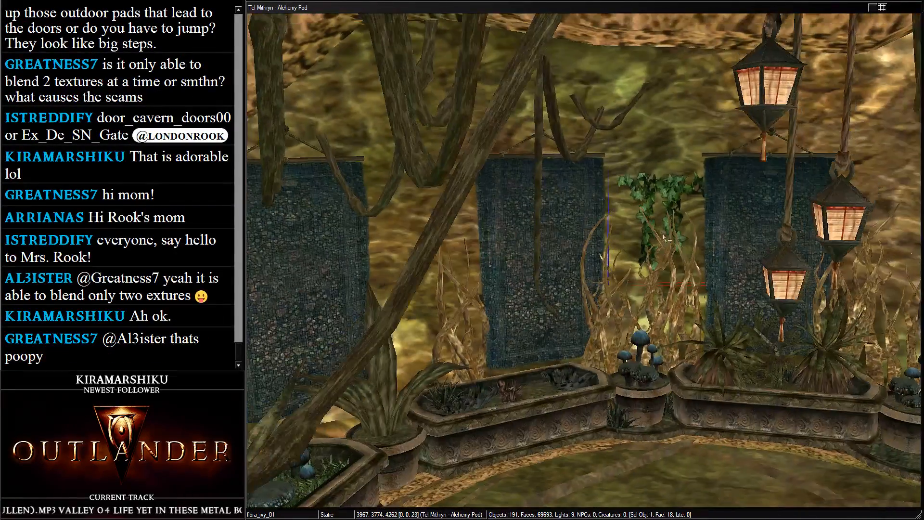
Duplicate the flora_ivy_01 vine and place the copy above the tapestry by the large root, at Z angle 8 and height 4348
key("ctrl+d")
left_click_drag(668, 196, 433, 209)
right_click_drag(434, 210, 409, 209)
scroll(584, 260, "down", 2)
middle_click_drag(584, 260, 518, 231, "shift")
left_click_drag(518, 224, 509, 47)
middle_click_drag(509, 48, 480, 144, "shift")
right_click_drag(480, 144, 528, 130)
left_click_drag(533, 157, 382, 250)
middle_click_drag(382, 249, 453, 154, "shift")
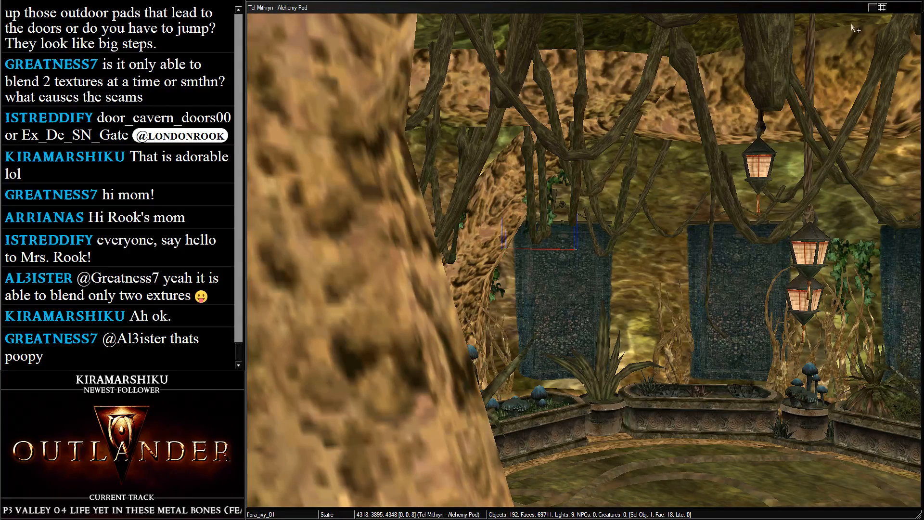
Load the Tel Mithryn exterior cell (-19, 16) and go to the entrance of the walled guar pen
left_click(874, 7)
scroll(289, 254, "down", 2)
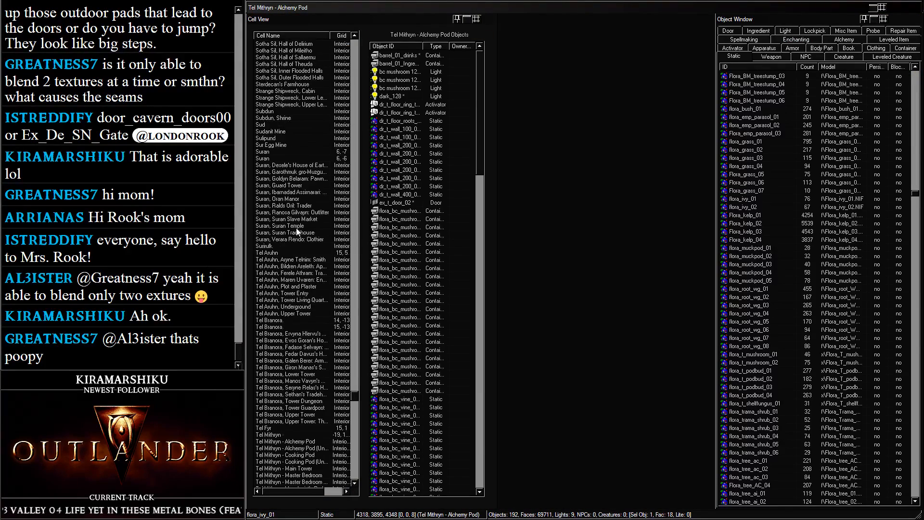
double_click(277, 313)
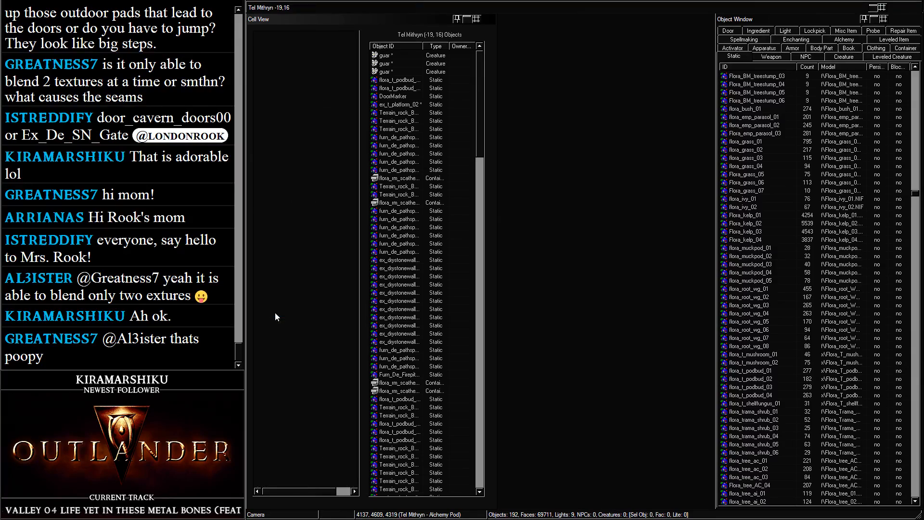
left_click(873, 7)
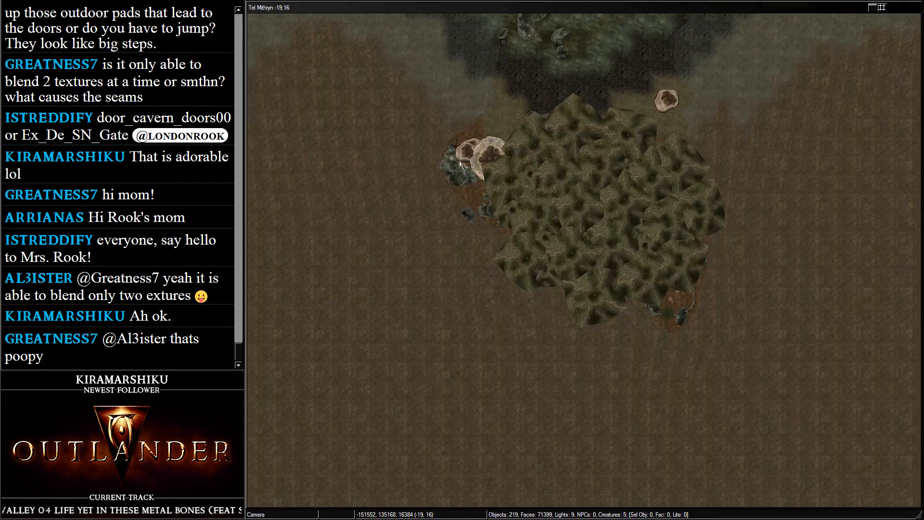
left_click(479, 156)
middle_click_drag(571, 193, 442, 121)
scroll(628, 247, "up", 4)
scroll(597, 255, "up", 3)
scroll(629, 276, "up", 5)
left_click(773, 297)
middle_click_drag(773, 296, 674, 196)
left_click(707, 258)
Find the Ex_De_SN_Gate door object and place it at the entrance of the guar pen
key("ctrl+Tab")
left_click(789, 150)
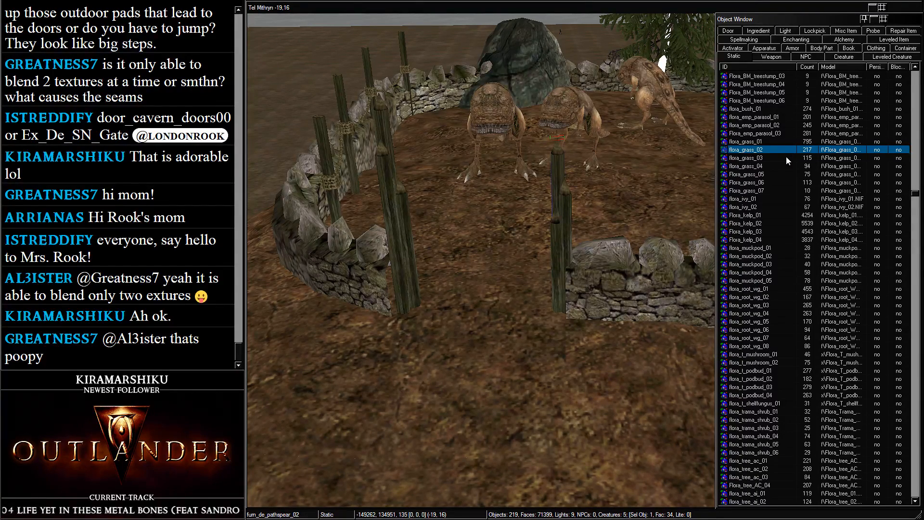
left_click(728, 31)
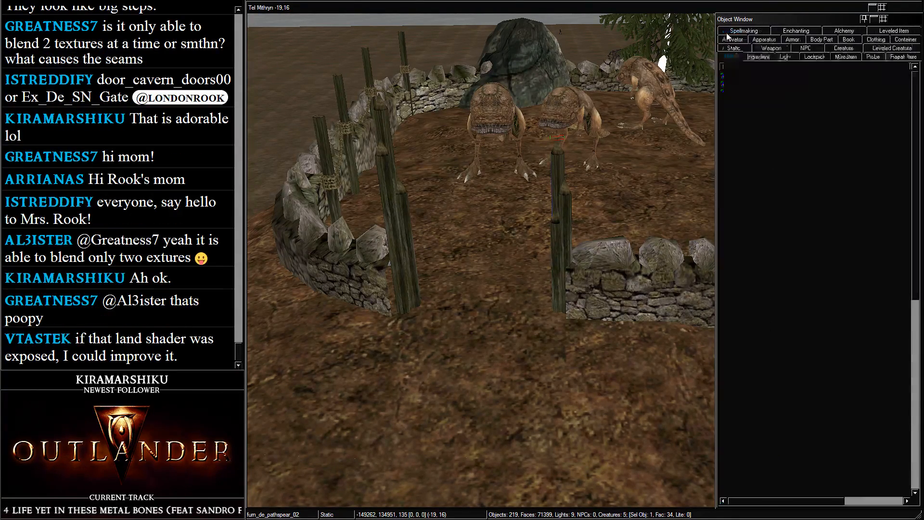
left_click(832, 133)
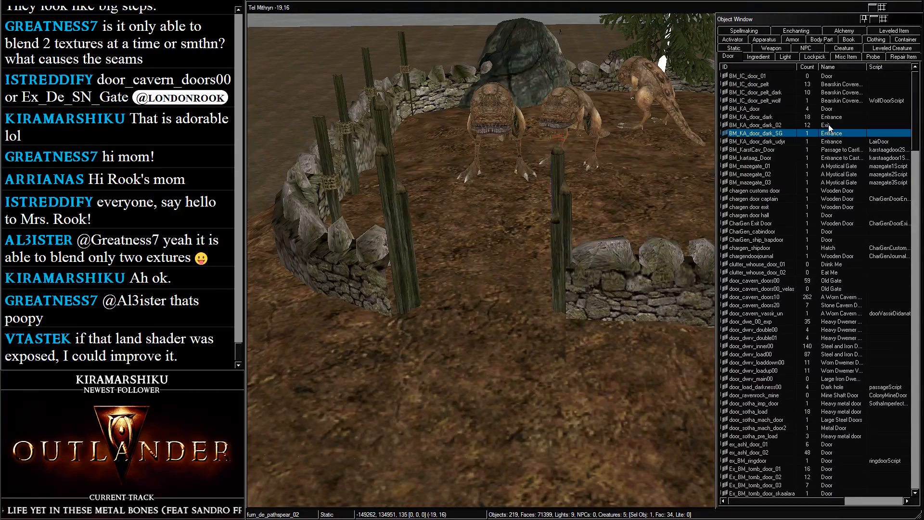
type("ex_de_sn")
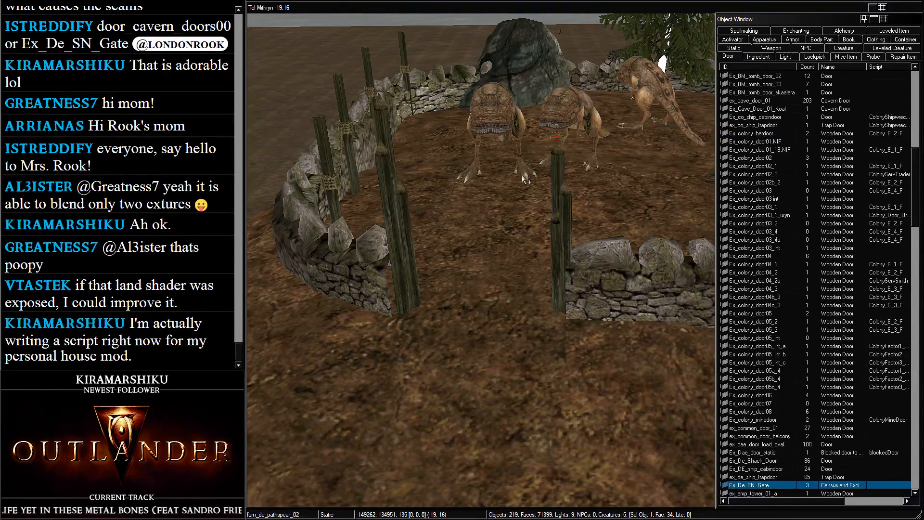
left_click_drag(752, 486, 449, 163)
scroll(450, 163, "up", 5)
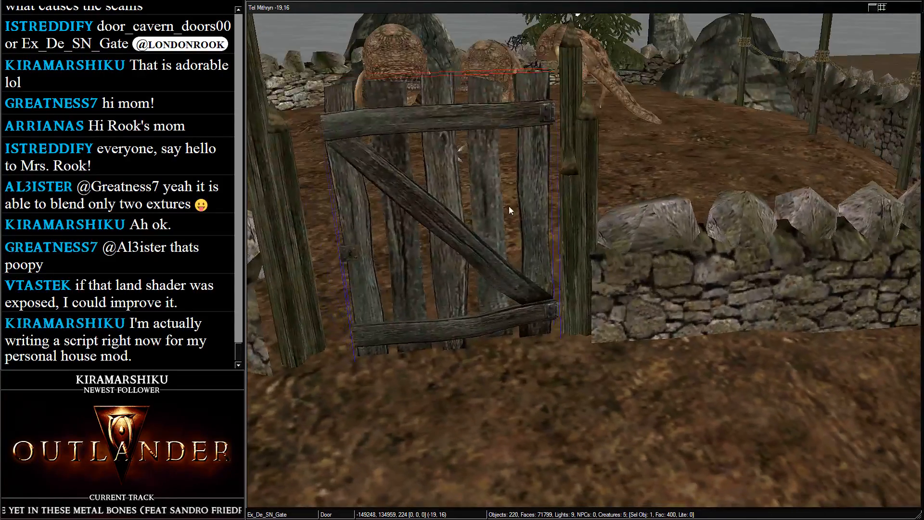
left_click_drag(510, 206, 410, 80)
Try the door_cavern_doors00 gate at the pen entrance and delete it
key("alt+Tab")
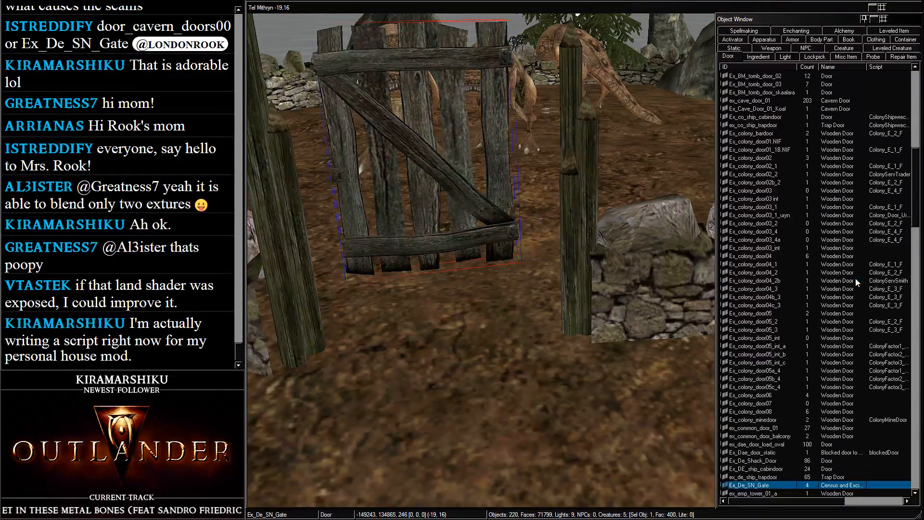
left_click(818, 280)
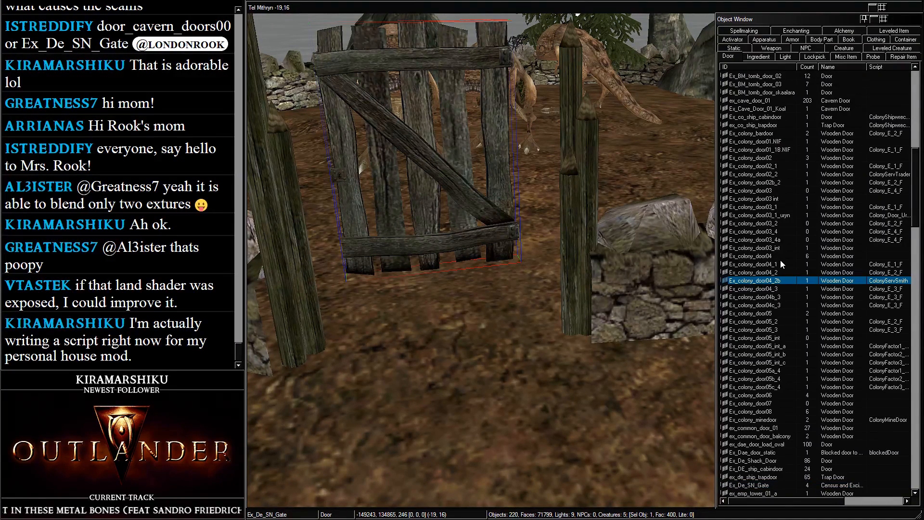
key("d")
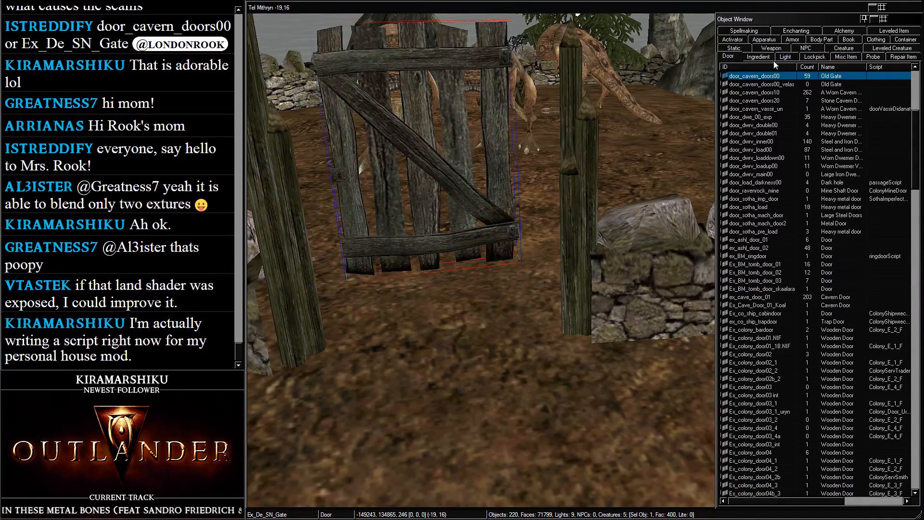
left_click_drag(639, 93, 481, 254)
key("Delete")
Fit the wooden gate between the entrance posts at height 232 and shift the post on its hinge side against it
left_click_drag(456, 185, 455, 217)
middle_click_drag(454, 217, 534, 154, "shift")
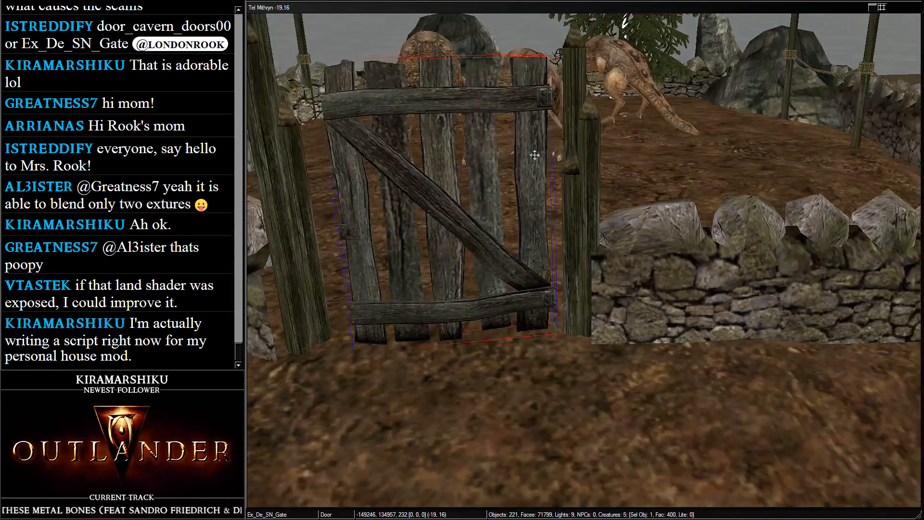
left_click(581, 158)
left_click_drag(571, 182, 562, 195)
middle_click_drag(492, 206, 506, 204)
Try to move the group of three posts on the gate's open side closer to the gate
left_click(385, 180)
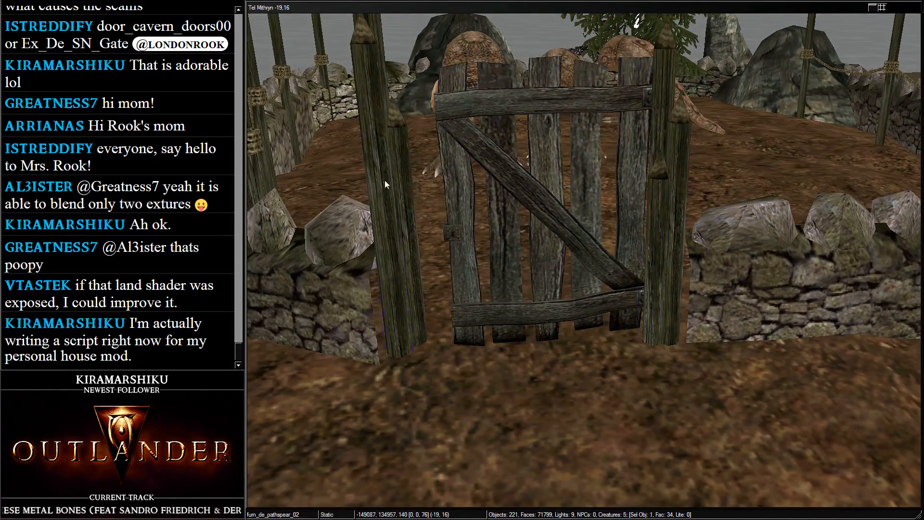
middle_click_drag(395, 147, 395, 176, "shift")
left_click(390, 55, "ctrl")
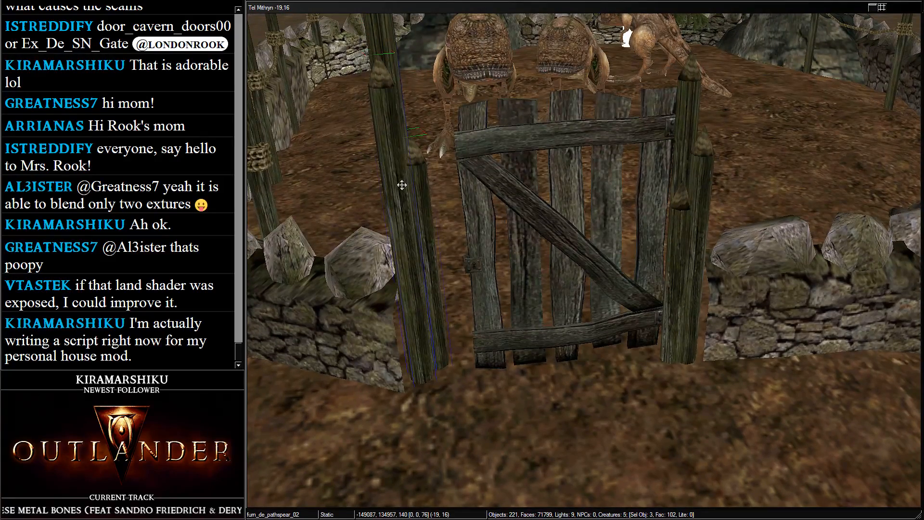
left_click_drag(402, 184, 426, 181)
middle_click_drag(426, 180, 432, 116, "shift")
key("ctrl+z")
key("ctrl+z")
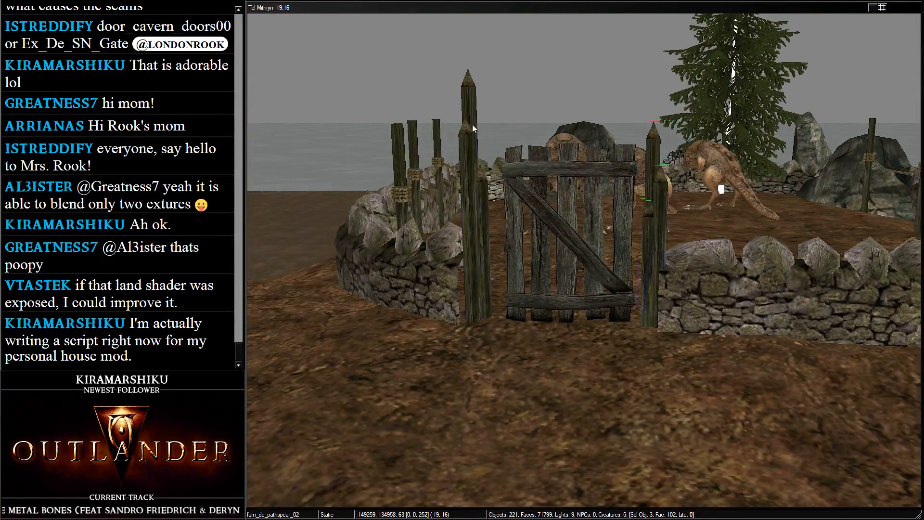
Lower the wooden pen gate to height 204 and duplicate it
scroll(527, 192, "up", 2)
left_click(529, 195)
left_click_drag(542, 196, 479, 255)
key("ctrl+d")
Turn the gate copy to a 186-degree rotation and fit it against the opposite posts as the second leaf
right_click_drag(479, 255, 433, 250)
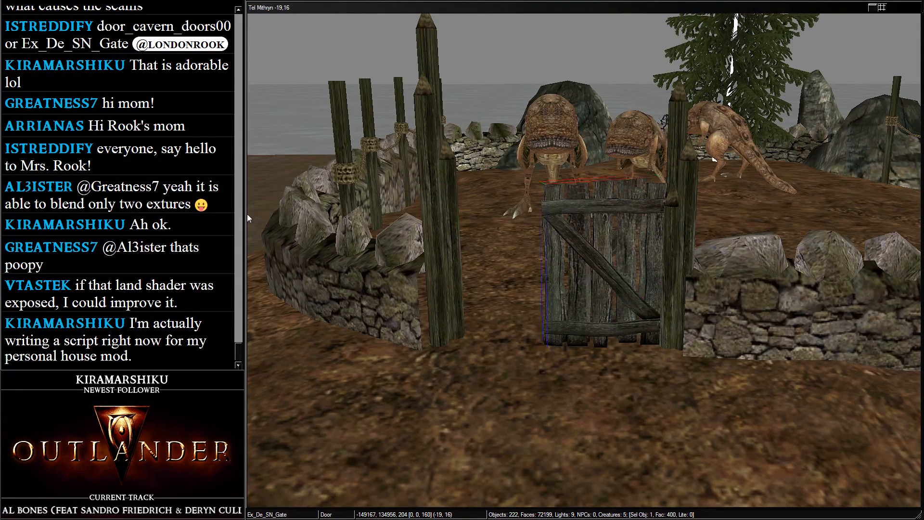
left_click_drag(588, 185, 465, 242)
right_click_drag(465, 242, 510, 251)
key("d")
left_click(487, 251)
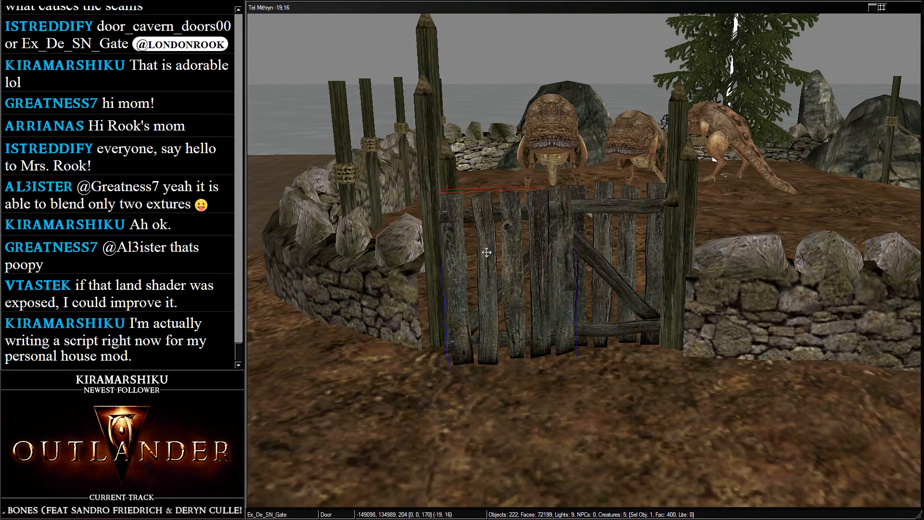
left_click_drag(487, 250, 474, 196)
right_click_drag(474, 197, 415, 220)
scroll(658, 227, "down", 1)
middle_click_drag(658, 226, 593, 216)
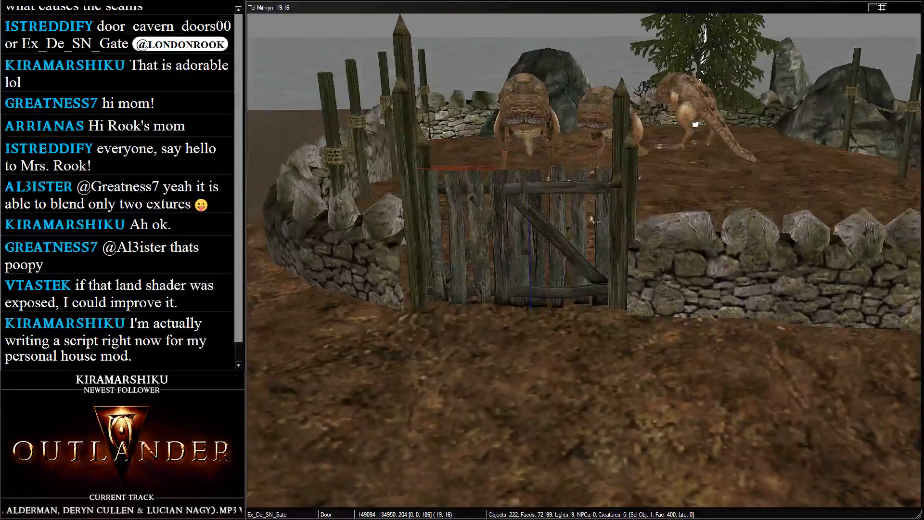
key("d")
Shift the original gate leaf towards its hinge posts so the two leaves overlap less
left_click(567, 188)
left_click_drag(569, 192, 586, 186)
key("d")
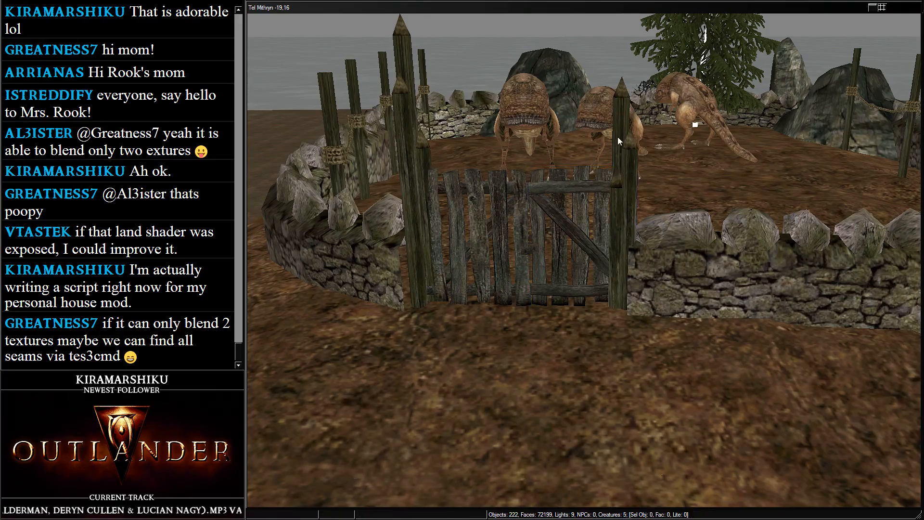
Select the three posts on the original leaf's hinge side and move them slightly outward from the opening
left_click(620, 139)
left_click(617, 193, "ctrl")
left_click(629, 165, "ctrl")
left_click_drag(629, 166, 633, 170)
middle_click_drag(633, 171, 587, 207)
key("d")
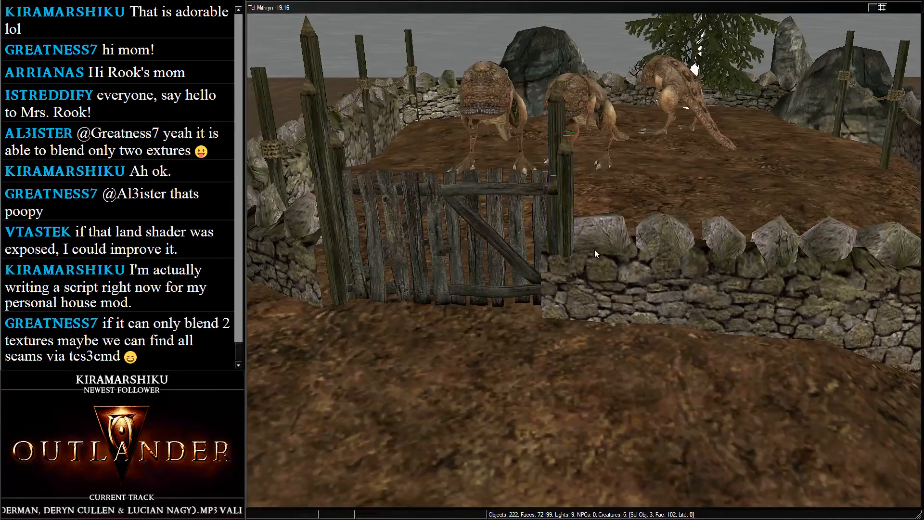
Select the four drystone wall sections running from the original leaf's posts and shift them together to meet the posts
left_click(594, 250)
middle_click_drag(594, 250, 713, 169)
left_click(768, 125, "ctrl")
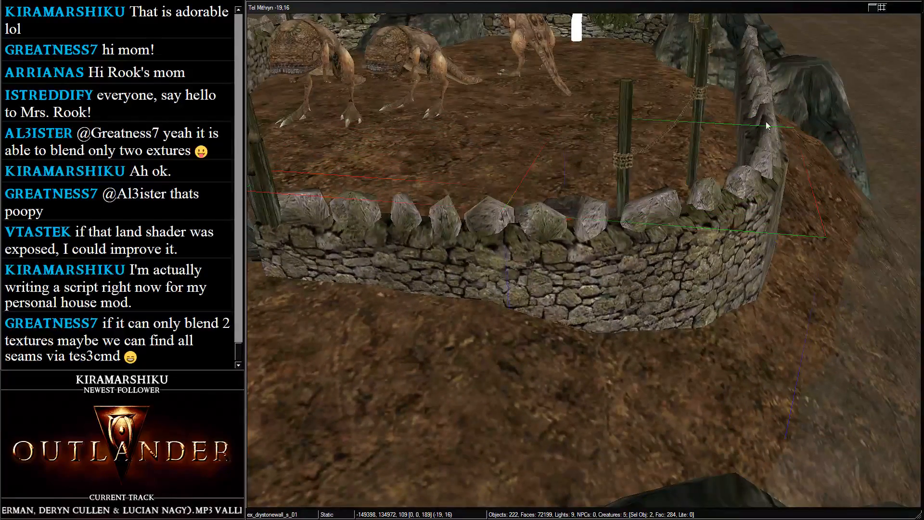
left_click(763, 104, "ctrl")
middle_click_drag(752, 62, 464, 257)
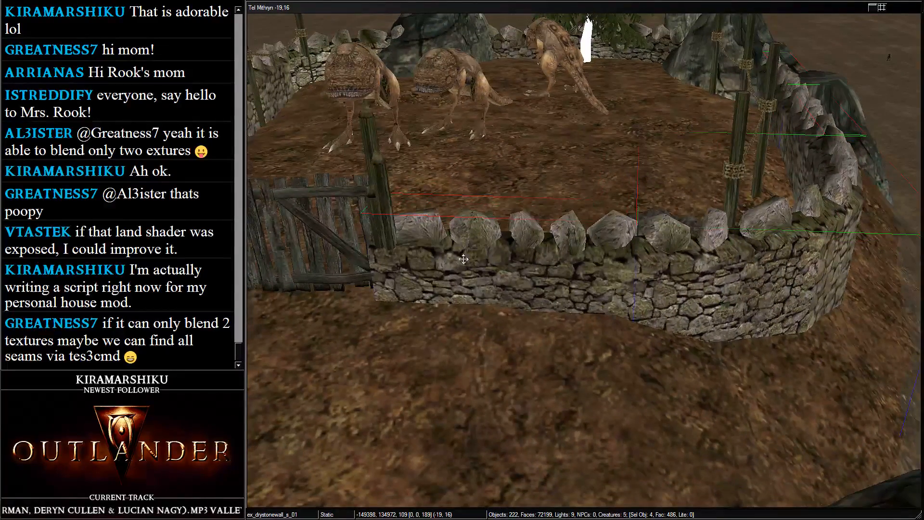
left_click(465, 260, "ctrl")
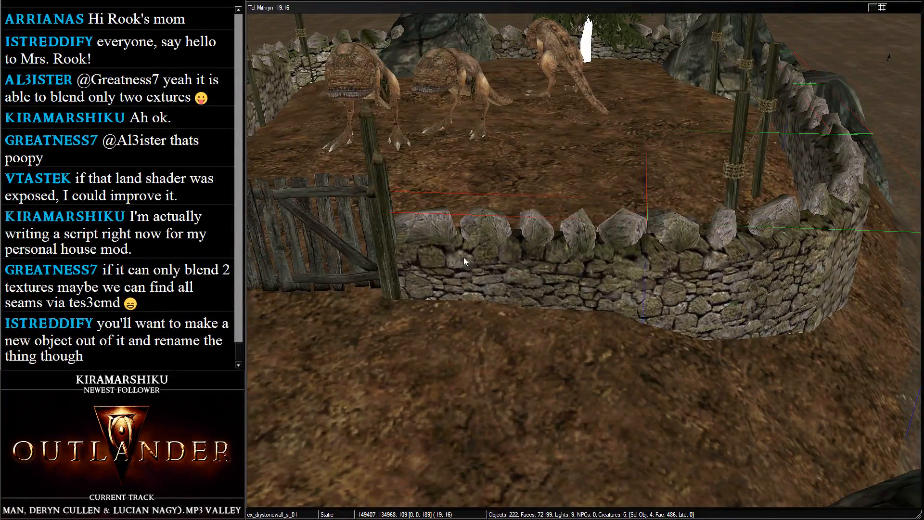
middle_click_drag(464, 258, 442, 249)
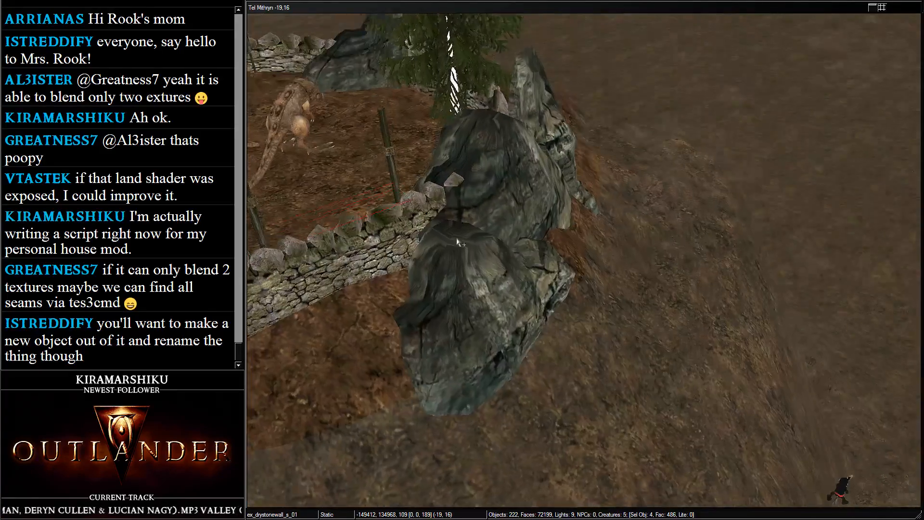
Move the last drystone wall section beside the boulders to X -149928, Y 134148 and save the plugin
scroll(442, 249, "up", 4)
left_click(426, 196)
mouse_move(426, 197)
middle_mouse_down()
mouse_move(503, 215)
mouse_move(431, 194)
middle_mouse_up()
scroll(432, 193, "up", 3)
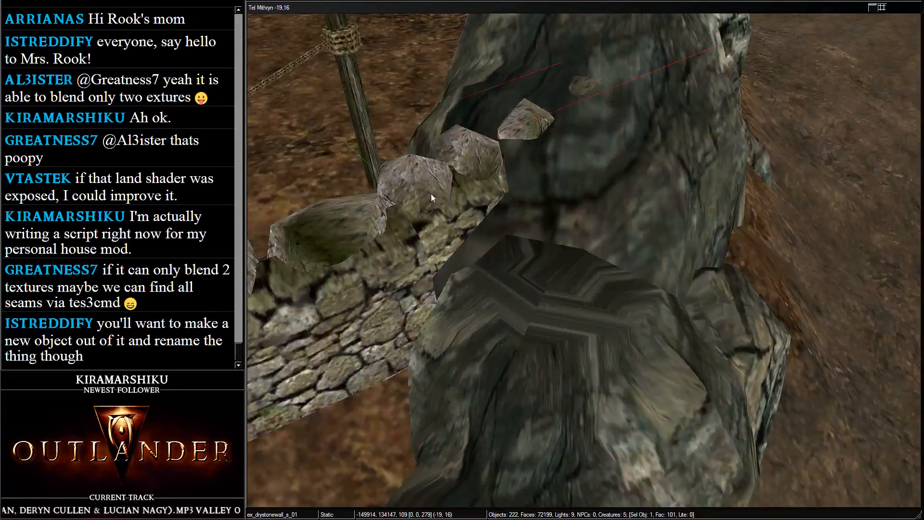
left_click_drag(431, 194, 426, 194)
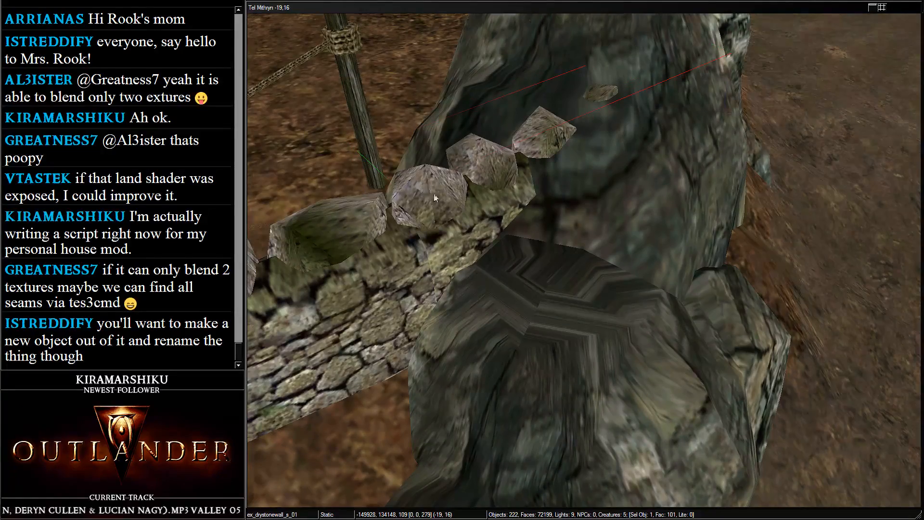
scroll(492, 92, "down", 10)
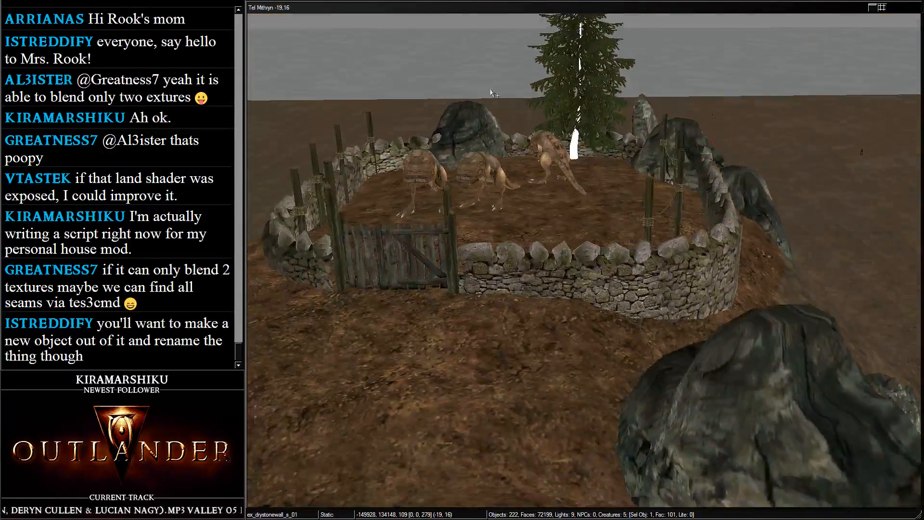
middle_click_drag(492, 92, 323, 180, "shift")
key("ctrl+s")
scroll(478, 149, "down", 3)
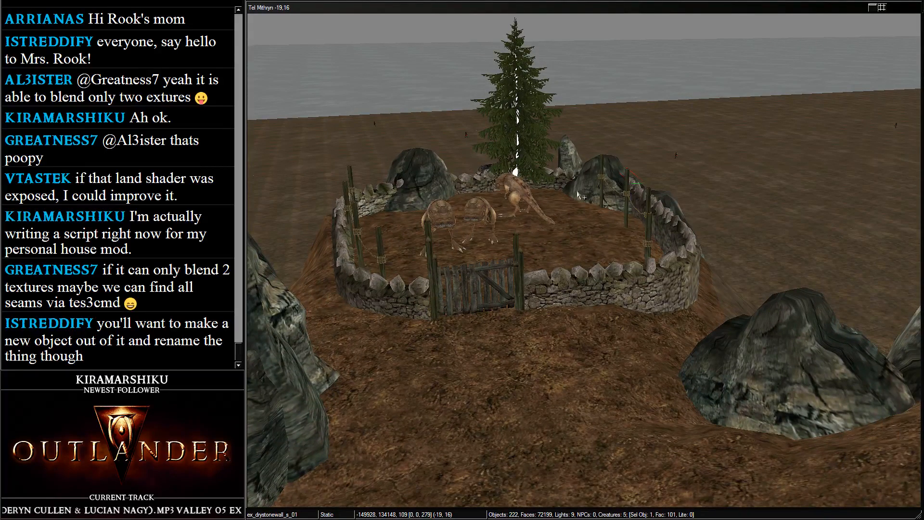
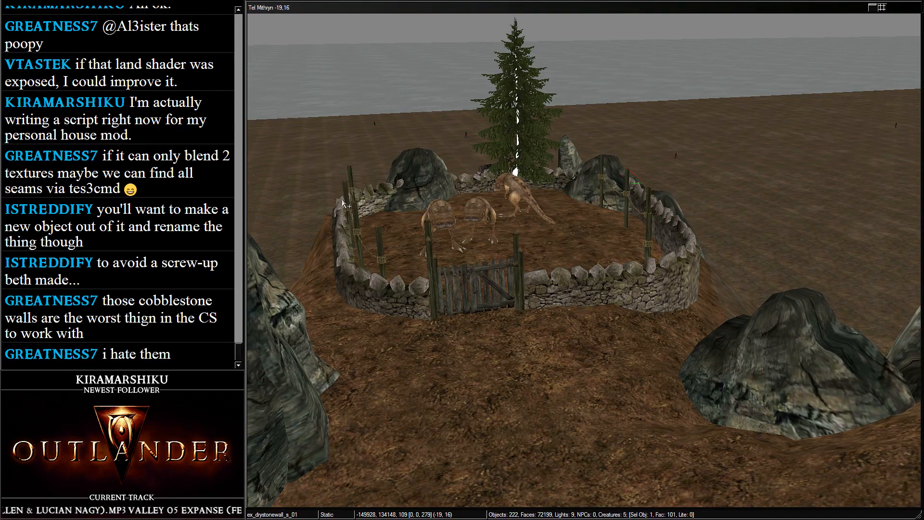
Examine the joints and texture seams between the pen's drystone wall sections, including the end beside the boulders
scroll(329, 263, "down", 4)
left_click(603, 281)
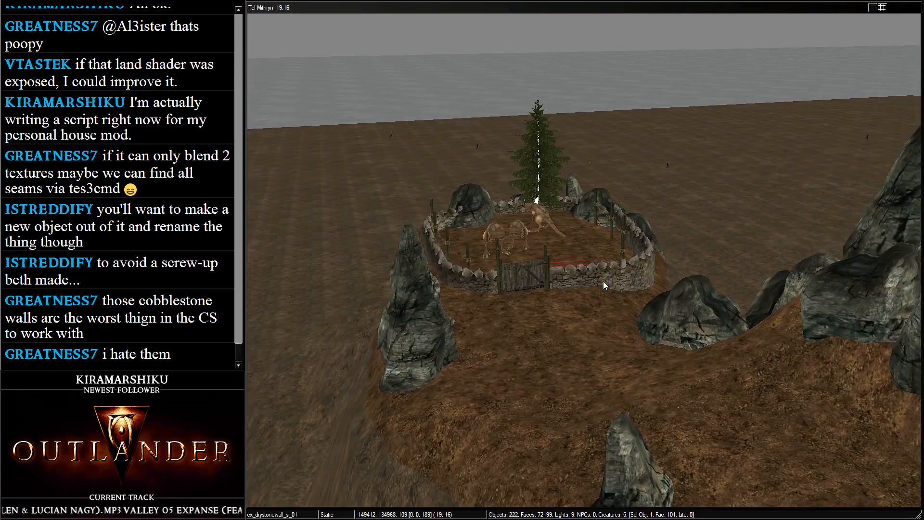
key("shift")
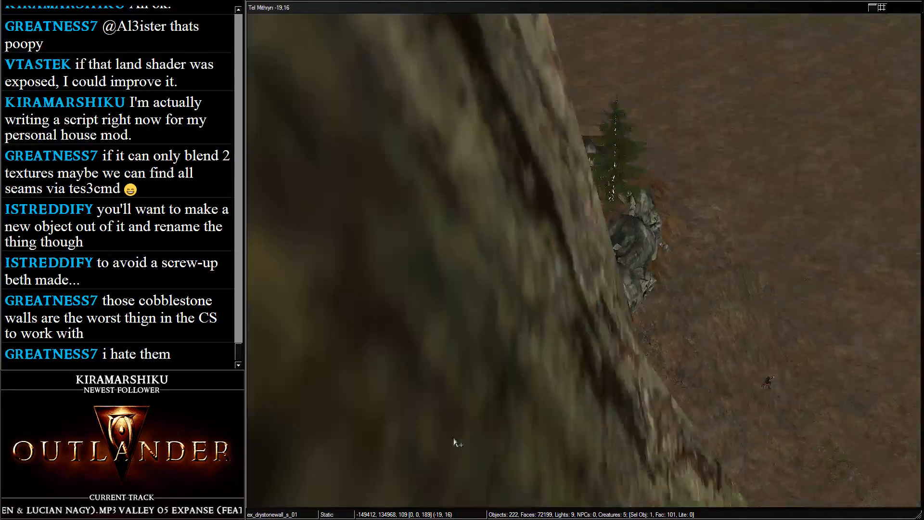
scroll(457, 433, "up", 5)
scroll(414, 282, "down", 2)
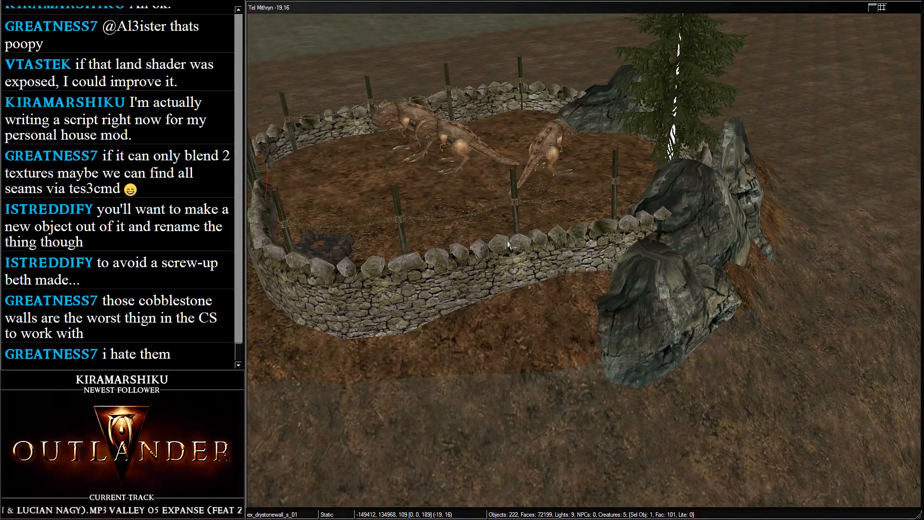
scroll(511, 247, "up", 5)
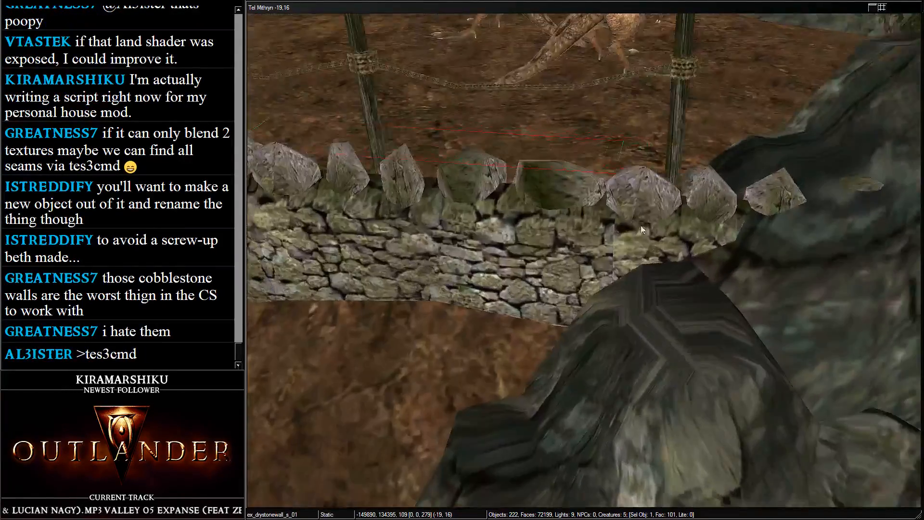
scroll(495, 223, "up", 5)
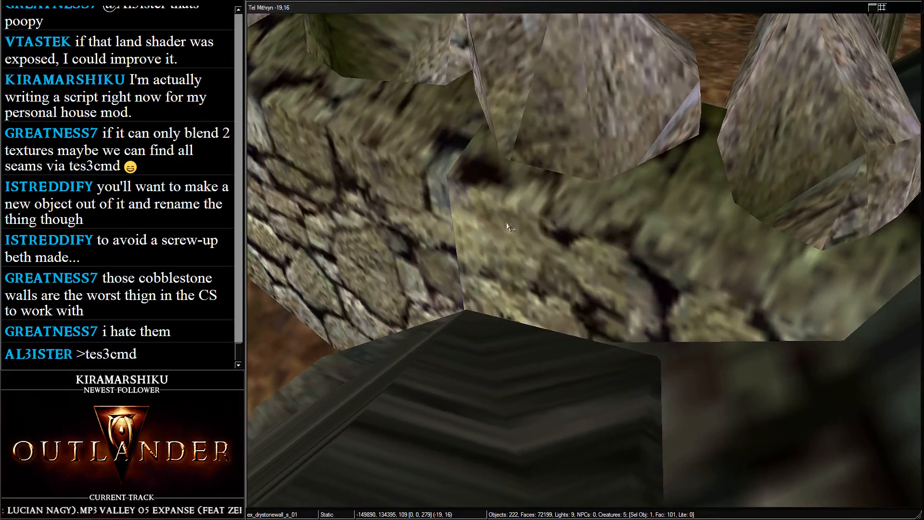
scroll(494, 189, "up", 2)
scroll(660, 177, "up", 3)
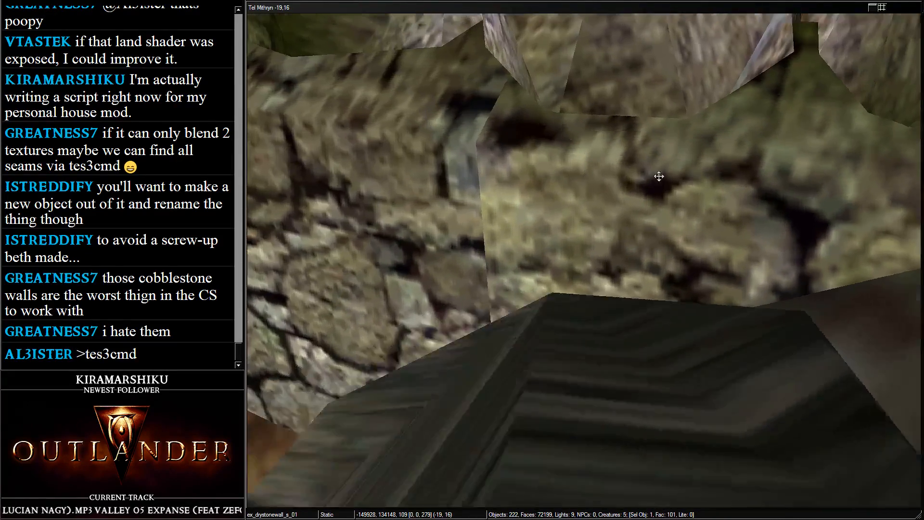
middle_click_drag(669, 203, 693, 217)
left_click_drag(692, 217, 544, 196)
middle_click_drag(544, 196, 575, 167)
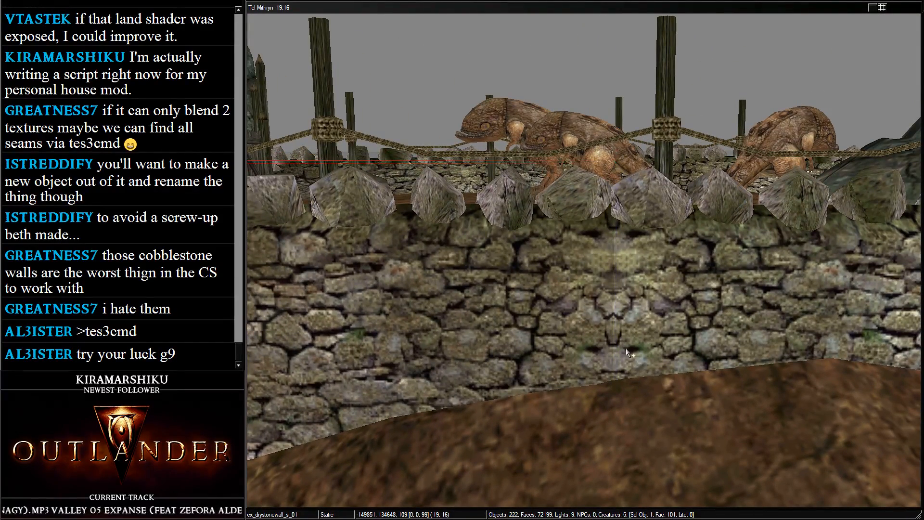
Try shifting the drystone wall section at X -149890 along its joint with the neighbouring section
middle_click_drag(618, 255, 641, 307)
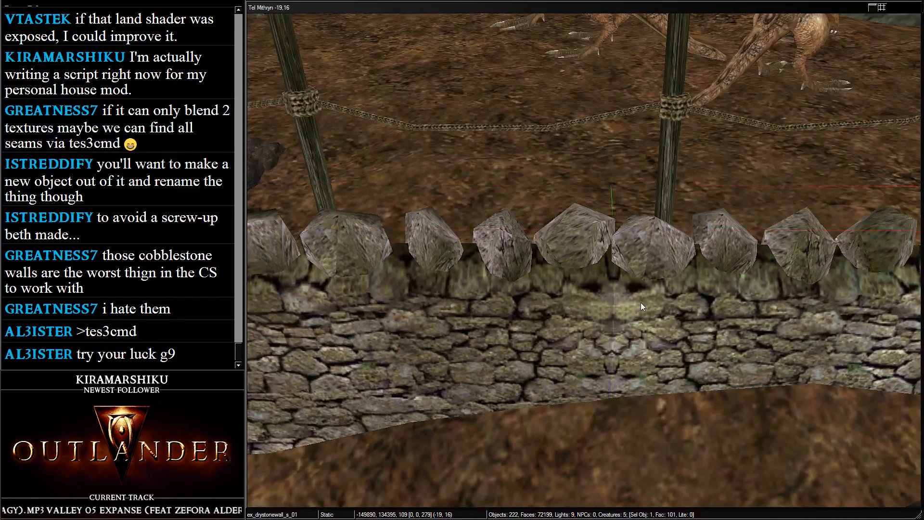
left_click_drag(649, 294, 648, 296)
middle_click_drag(649, 296, 710, 291)
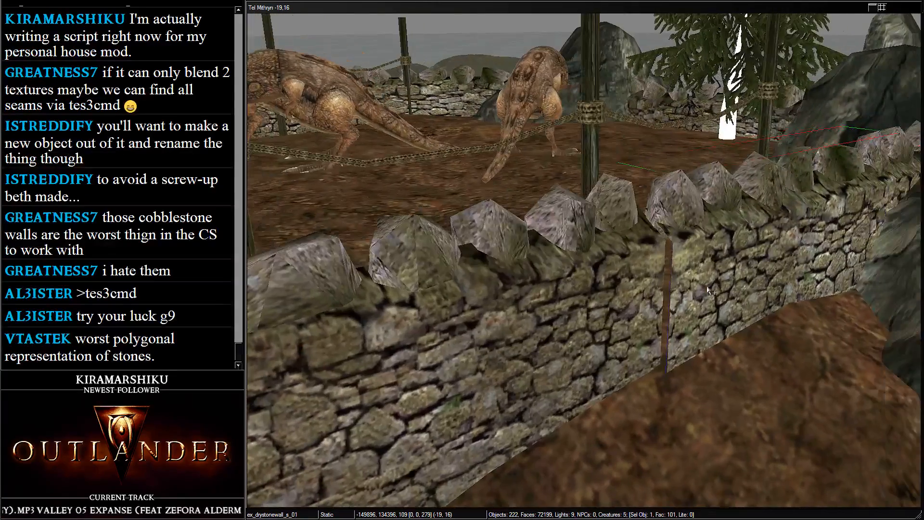
scroll(710, 291, "up", 2)
key("ctrl+z")
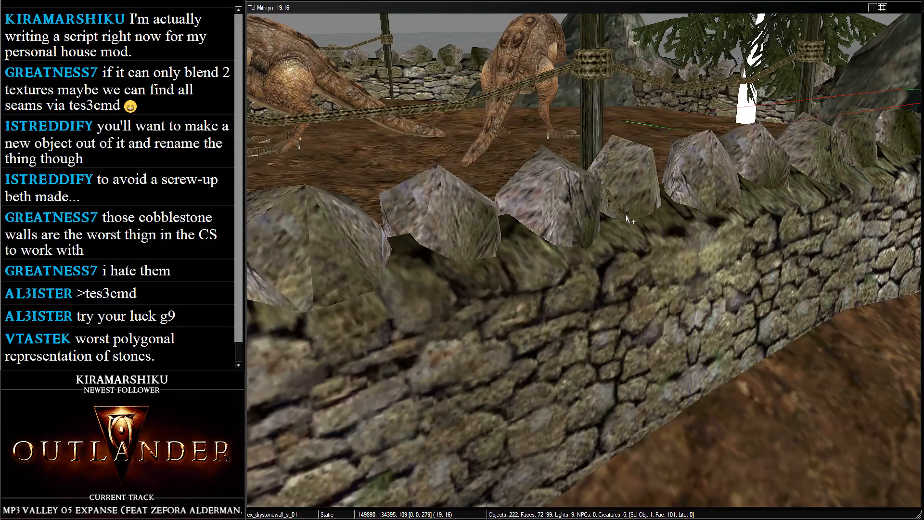
Copy the scathecraw plant beside the mushroom pod and place the copy among the rocks and roots near the great tower
scroll(625, 214, "down", 5)
middle_click_drag(626, 215, 594, 244)
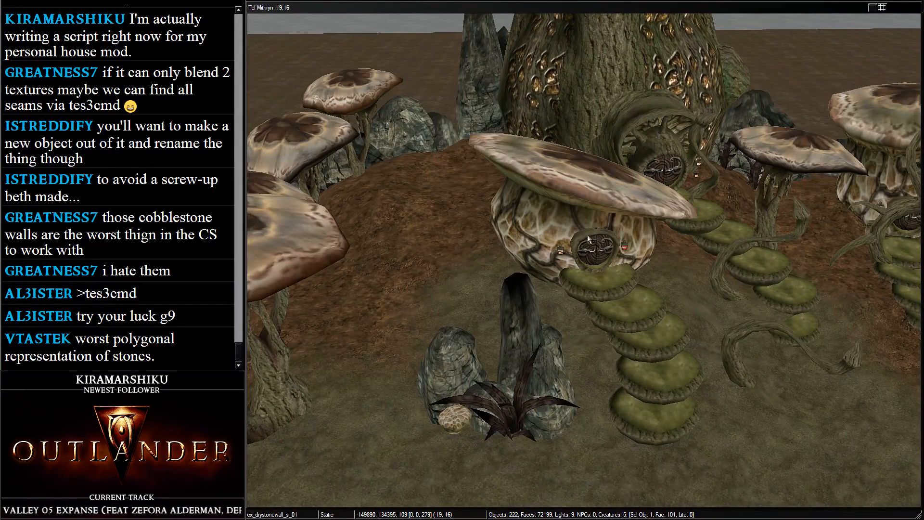
middle_click_drag(663, 235, 574, 239)
scroll(523, 250, "down", 3)
left_click(776, 249)
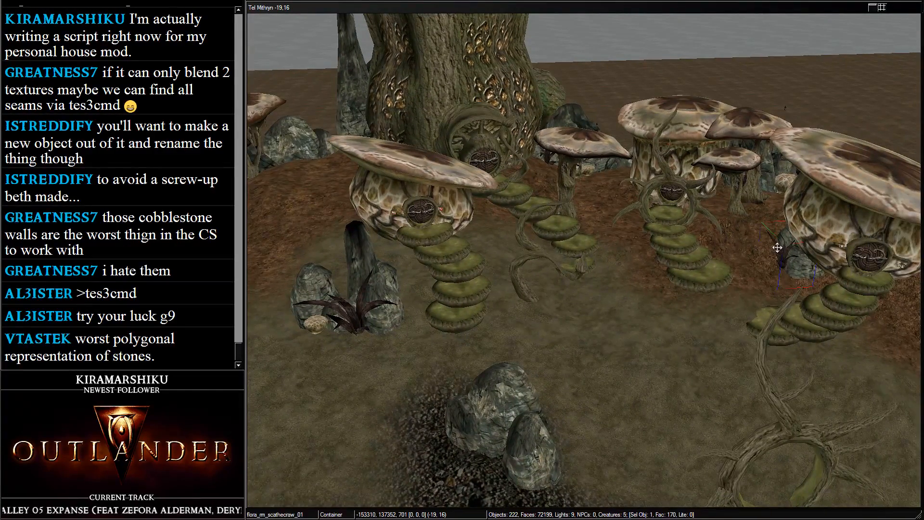
left_click(420, 211)
middle_click_drag(420, 211, 525, 235)
scroll(326, 271, "up", 10)
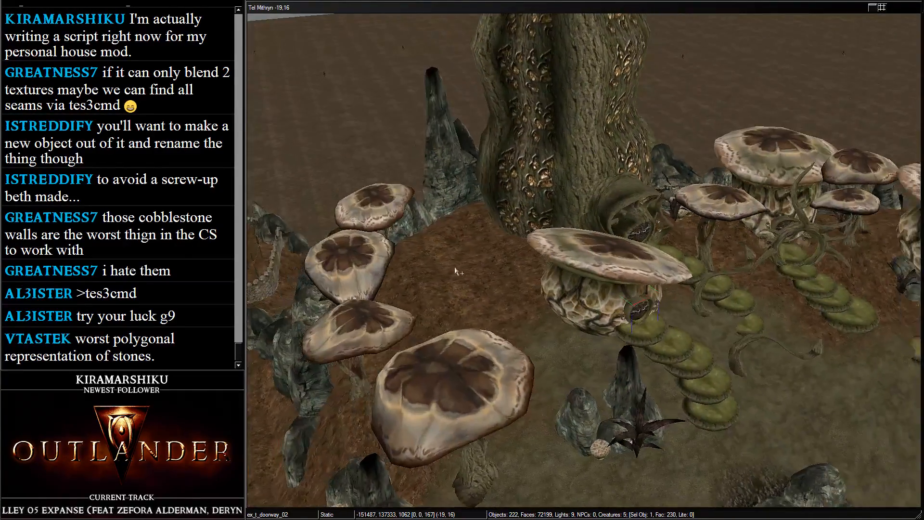
scroll(591, 210, "up", 3)
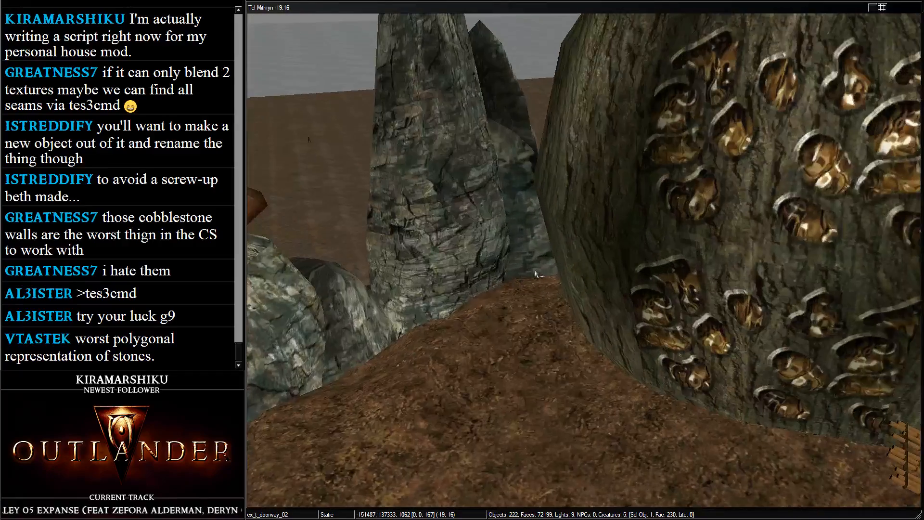
key("ctrl+v")
scroll(563, 307, "down", 4)
left_click_drag(658, 486, 390, 157)
middle_click_drag(391, 157, 560, 314, "shift")
left_click(446, 296)
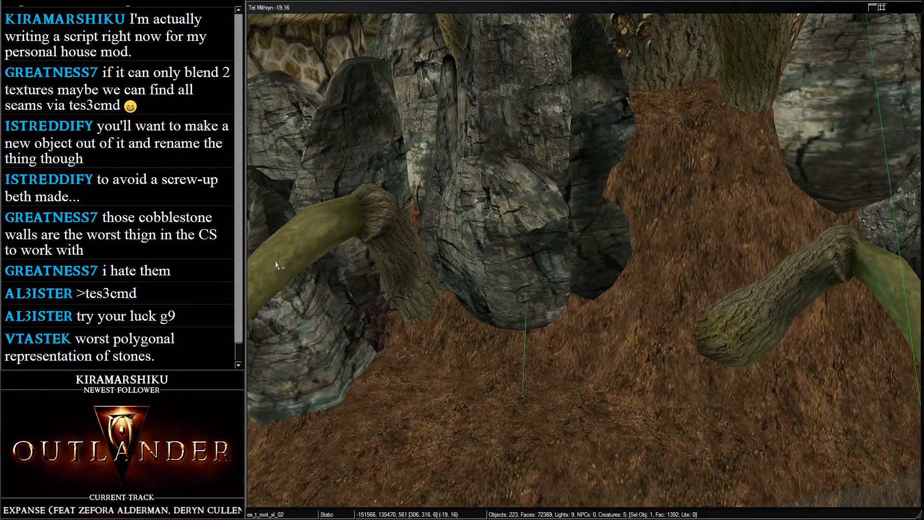
Return to the pen gate and find the Ex_De_SN_Gate entry among the door objects
scroll(275, 260, "down", 5)
middle_click_drag(289, 247, 788, 189, "shift")
left_click(362, 147)
left_click(363, 143)
key("c")
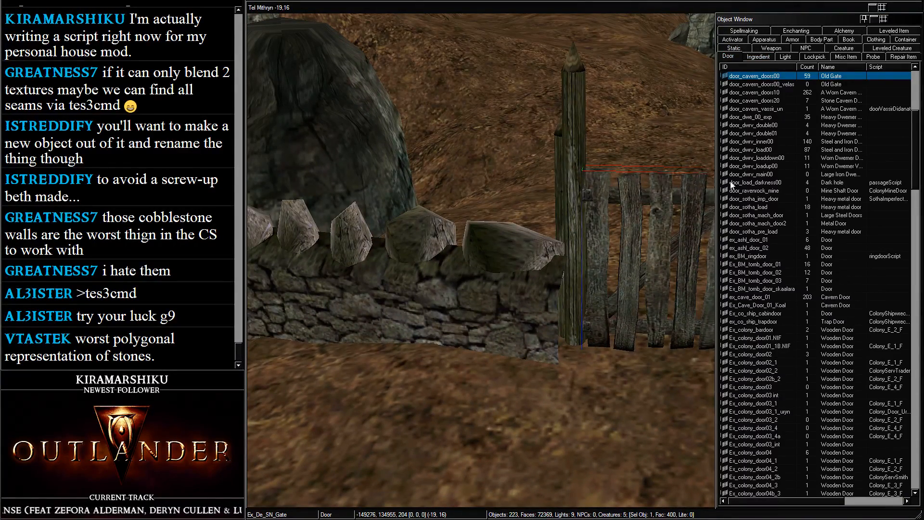
left_click(768, 182)
type("e")
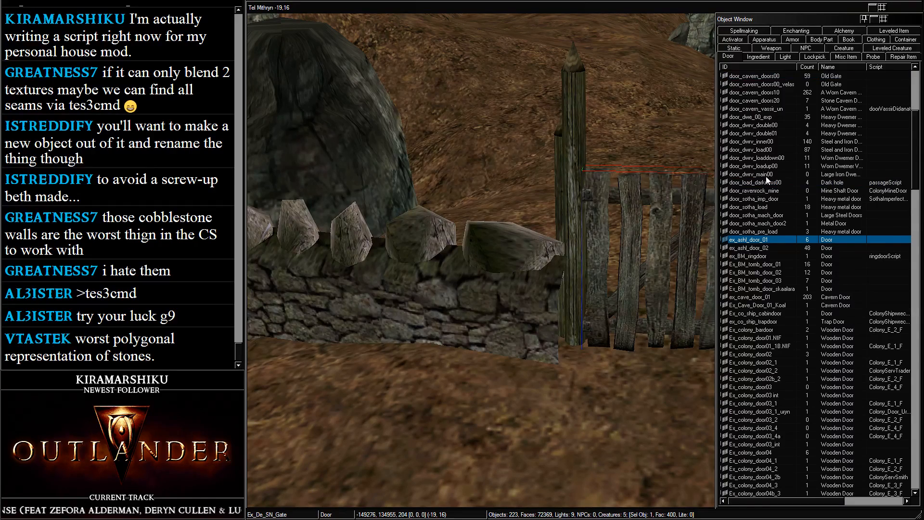
type("x_de_sn")
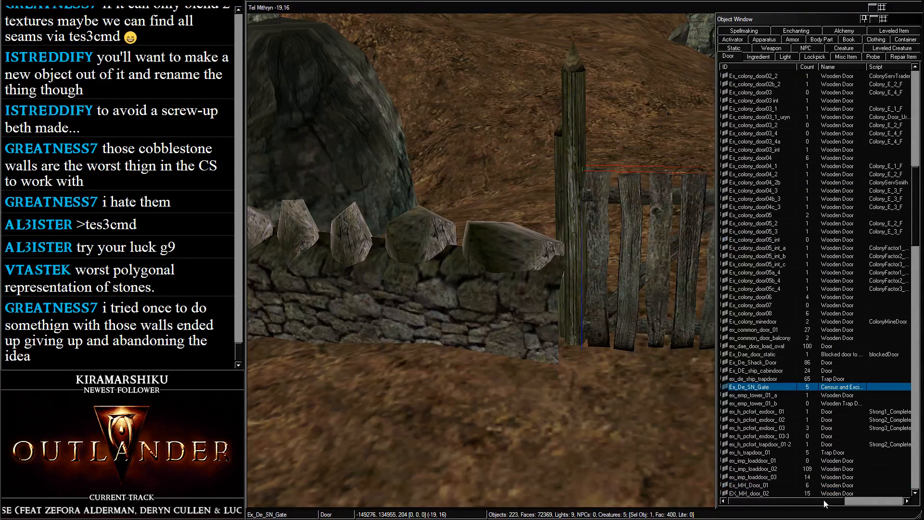
Open the properties of the Ex_De_SN_Gate door, enter dr_temp_woodgate as its ID and set its name to Guar Gate
left_click_drag(824, 499, 786, 501)
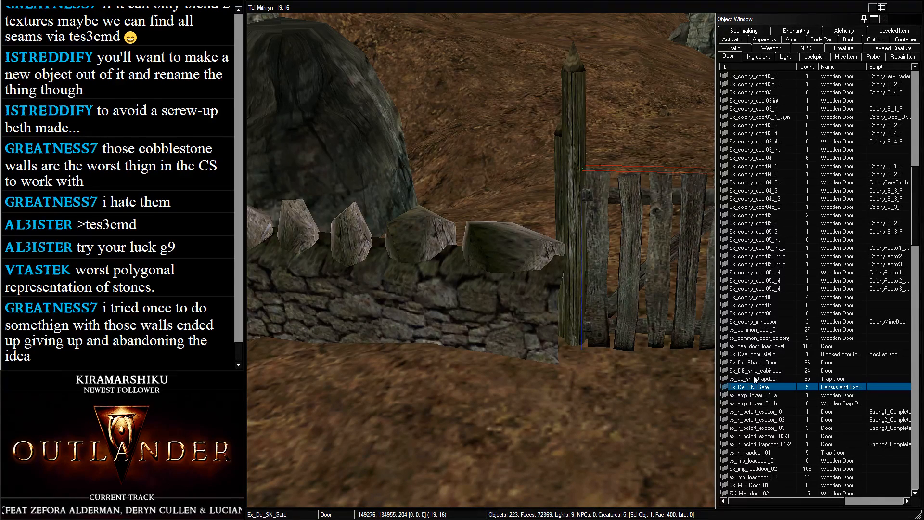
left_click_drag(866, 67, 884, 83)
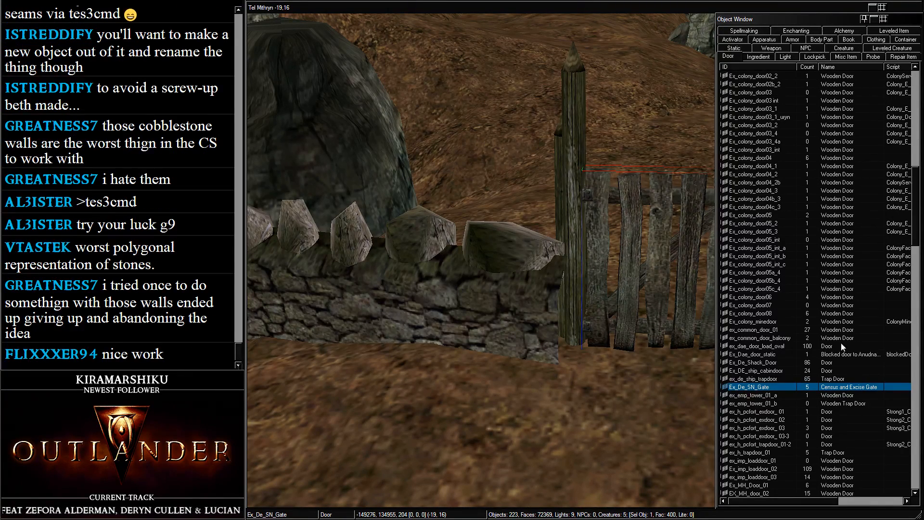
double_click(768, 388)
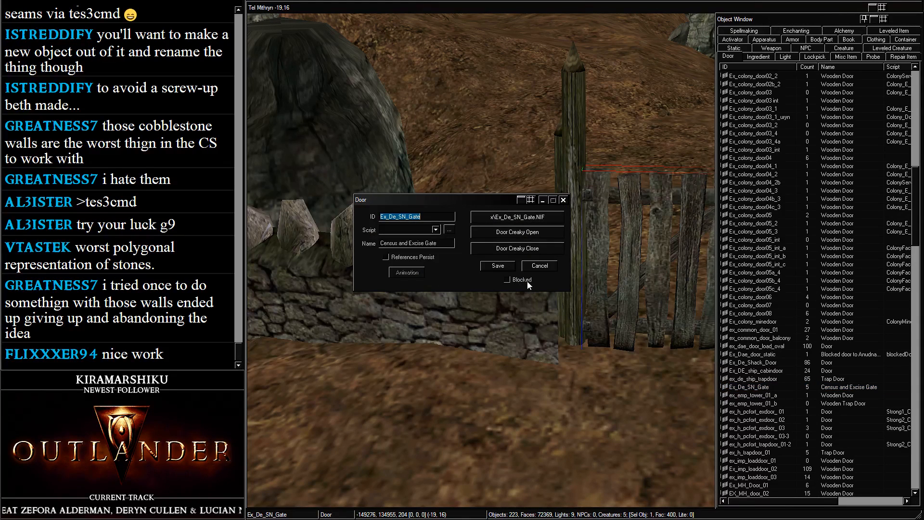
type("dr_")
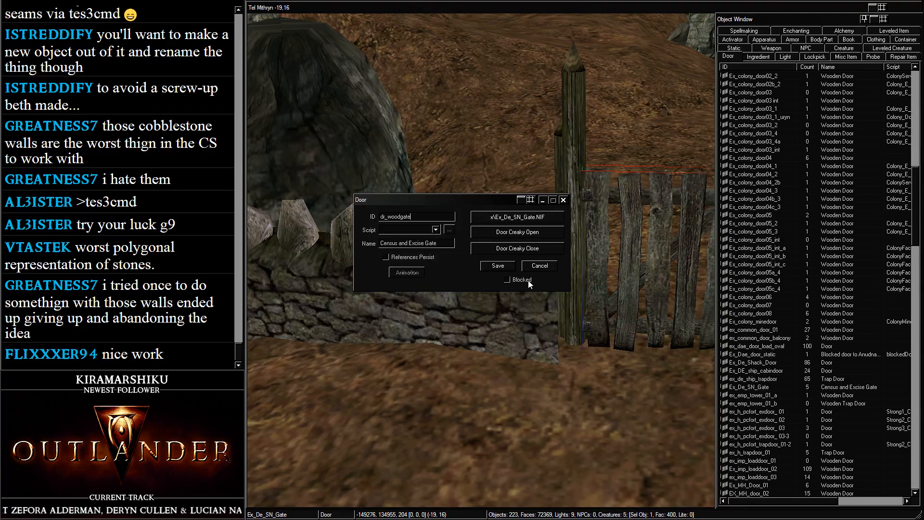
type("temp_")
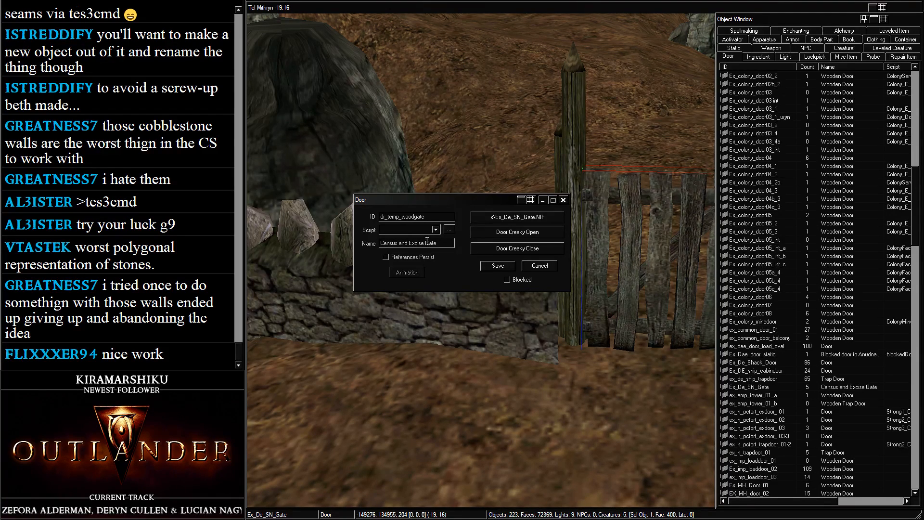
left_click_drag(427, 243, 330, 221)
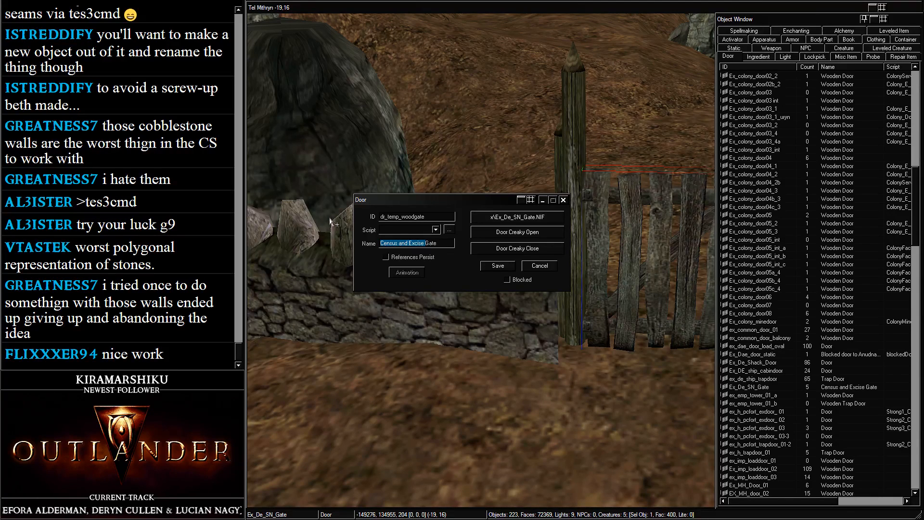
type("Guar")
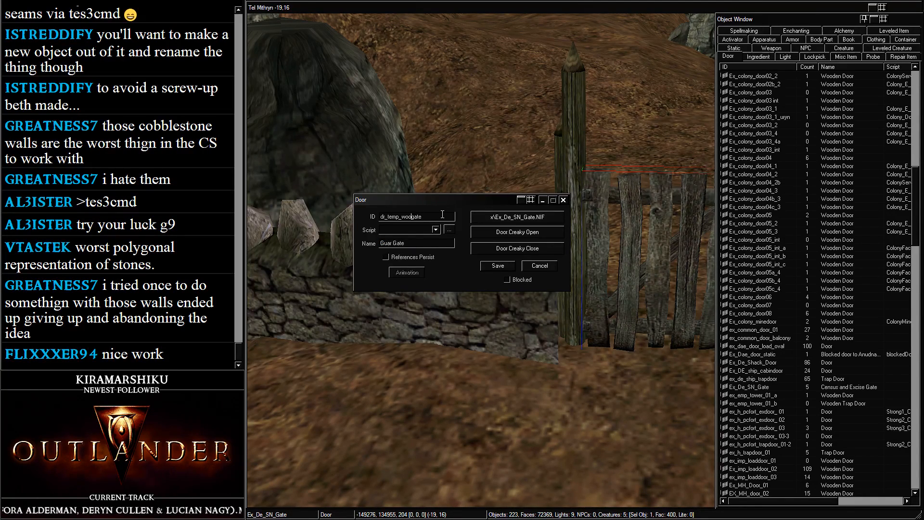
Change the door's ID to dr_door_guargate and save it as a new object
key("BackSpace")
key("BackSpace")
key("BackSpace")
key("BackSpace")
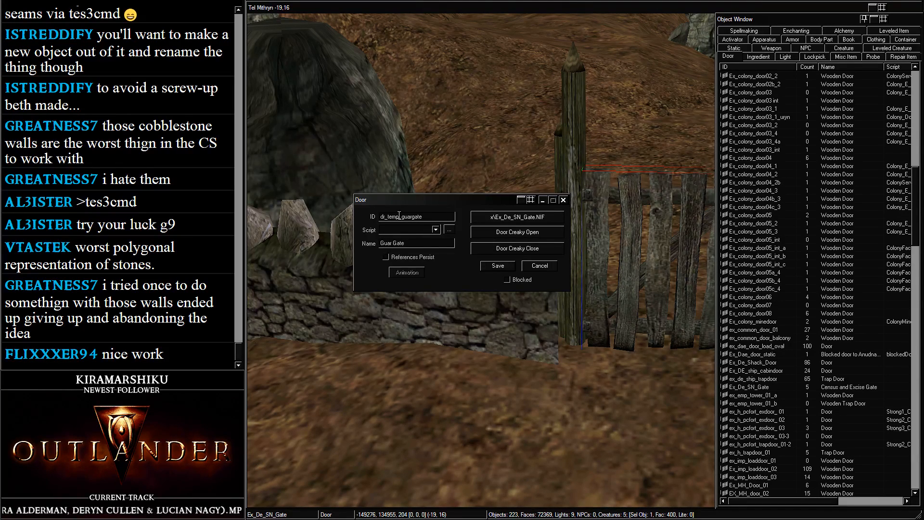
key("BackSpace")
key("BackSpace")
key("BackSpace")
key("BackSpace")
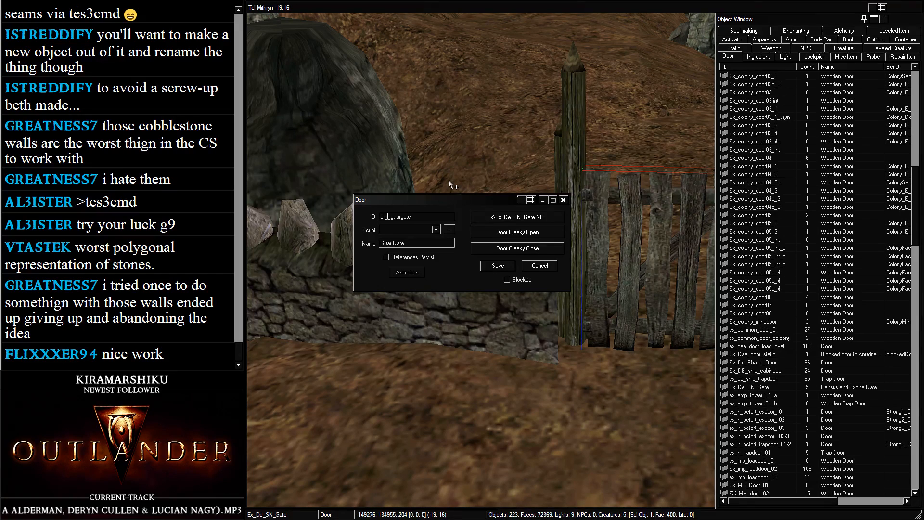
type("door")
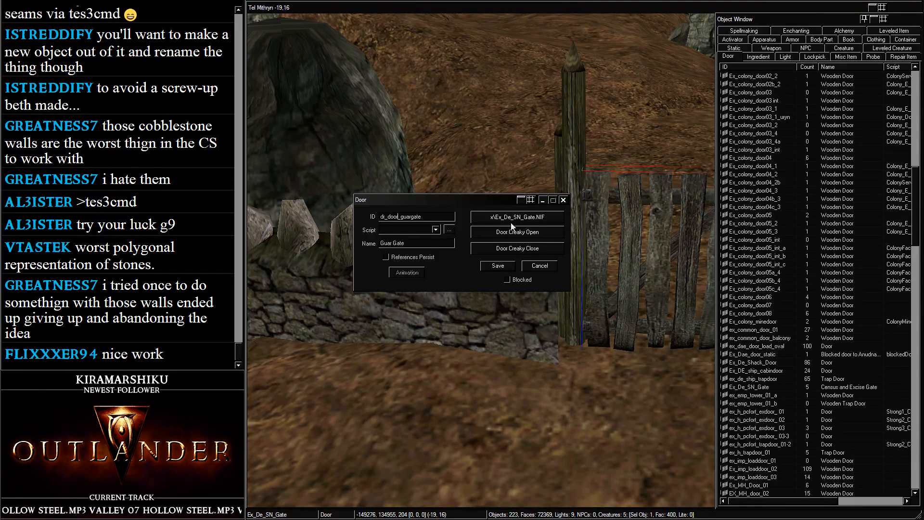
left_click(497, 267)
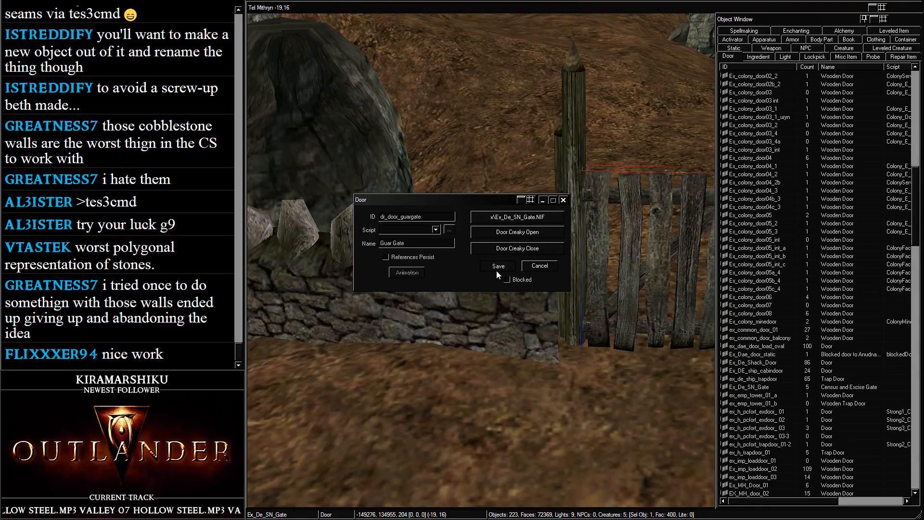
left_click(497, 268)
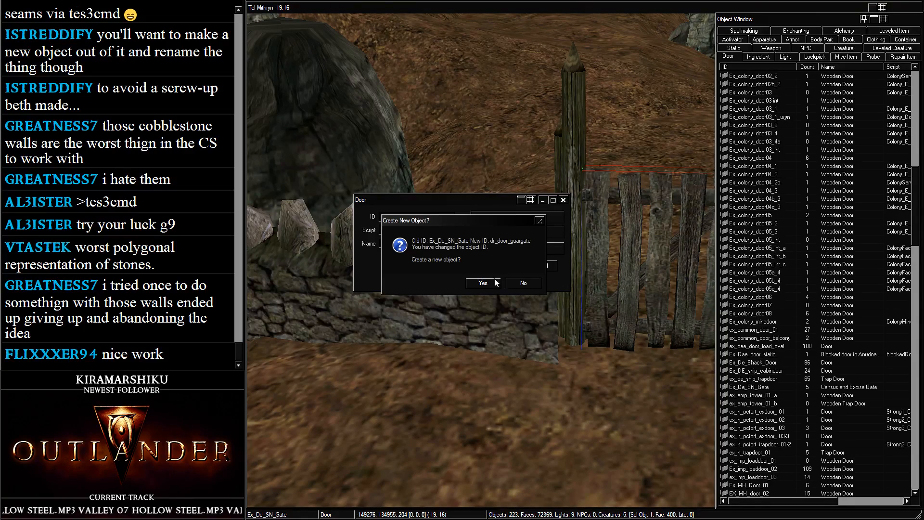
left_click(469, 282)
Select both leaves of the pen gate and replace Ex_De_SN_Gate with dr_door_guargate using Search & Replace, limited to the selection
left_click(671, 287)
scroll(672, 288, "down", 2)
middle_click_drag(672, 287, 628, 270)
left_click(640, 233, "ctrl")
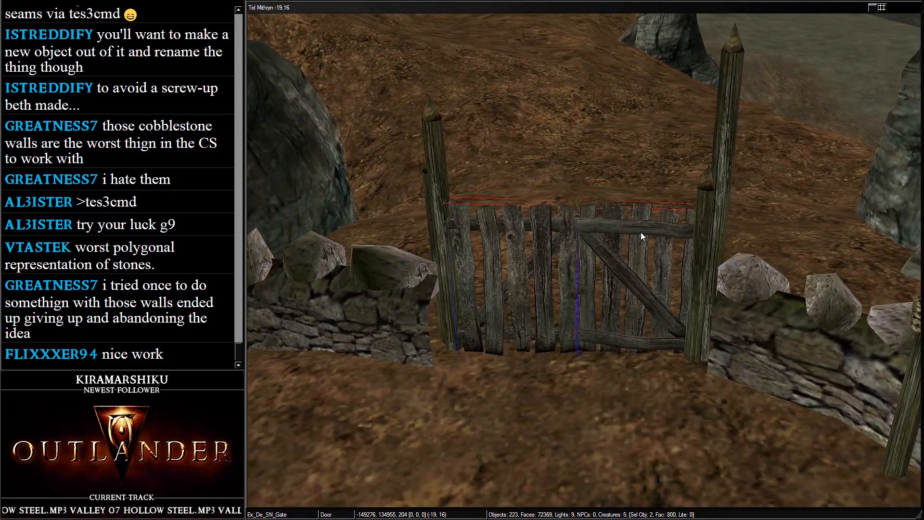
left_click(265, 1)
left_click(283, 92)
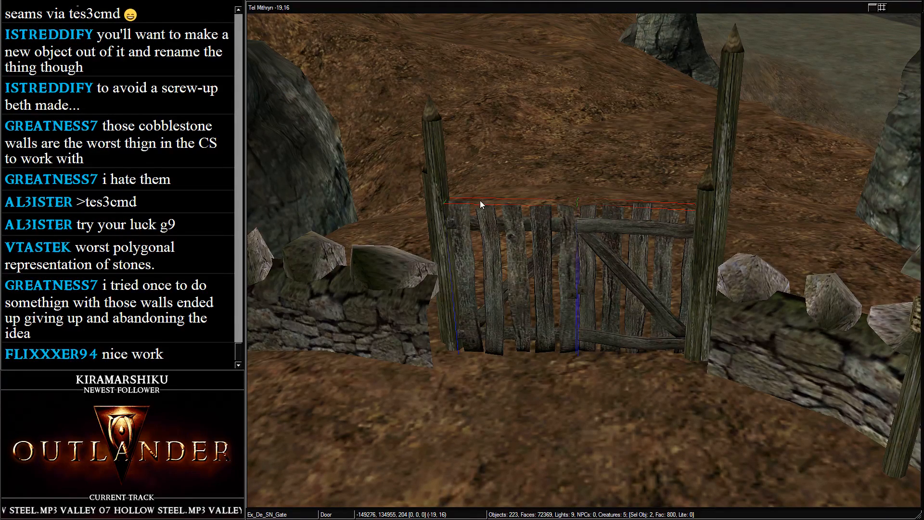
left_click(359, 22)
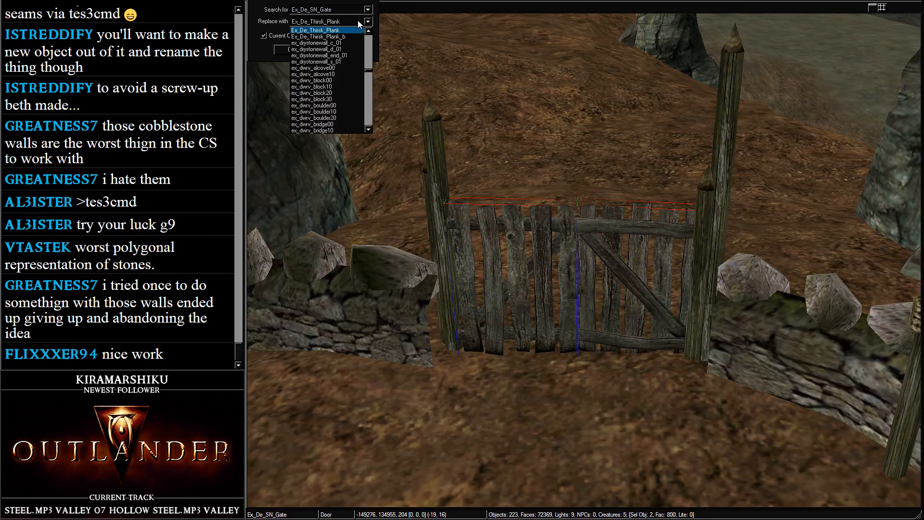
type("dr_door_guargate")
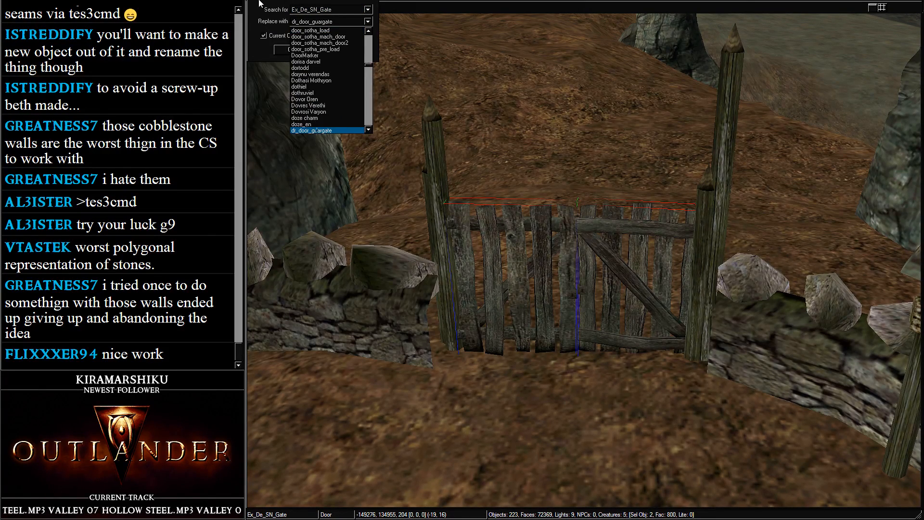
key("Return")
left_click(332, 37)
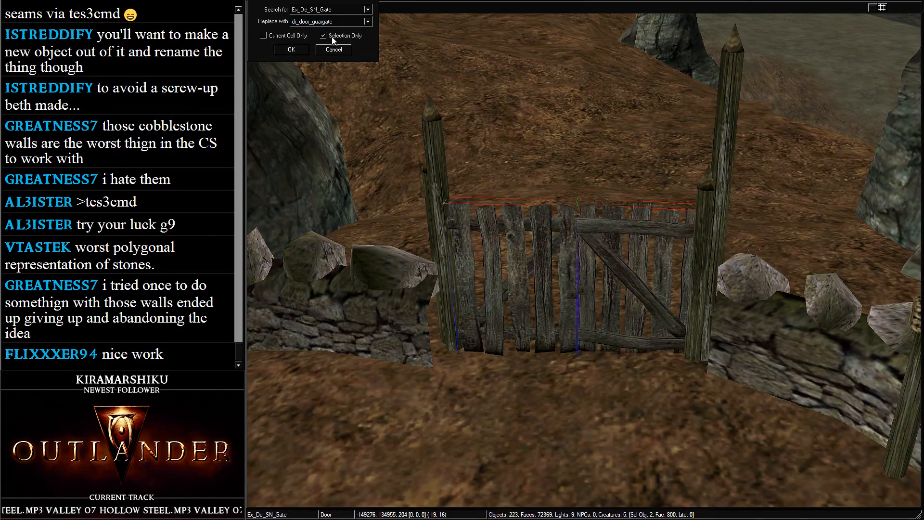
left_click(291, 50)
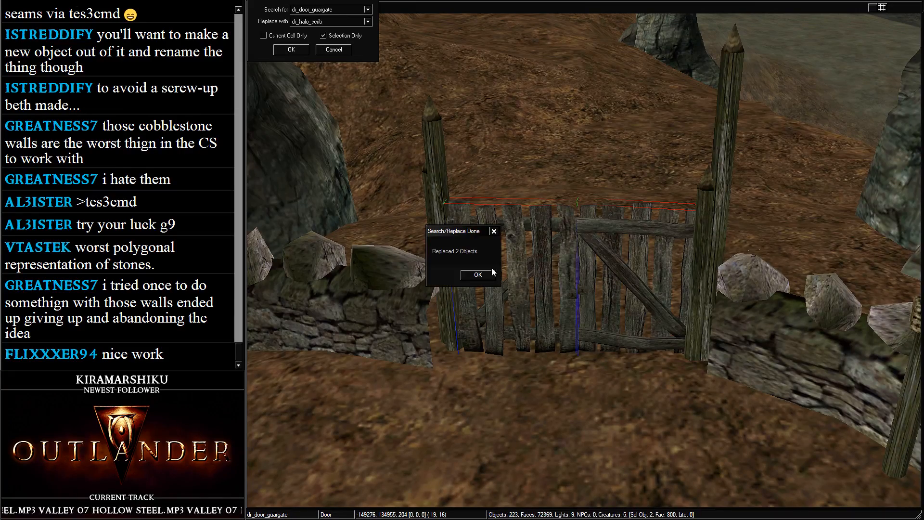
left_click(477, 273)
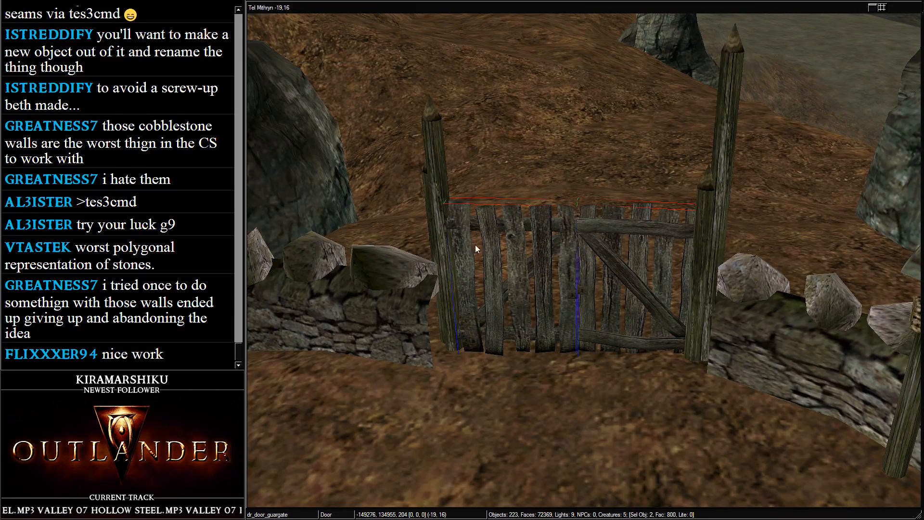
Check the double gate in the pen wall from inside and from above, and save the plugin
left_click(437, 166)
scroll(437, 165, "down", 4)
left_click(530, 257)
scroll(530, 258, "down", 3)
middle_click_drag(530, 258, 546, 224, "shift")
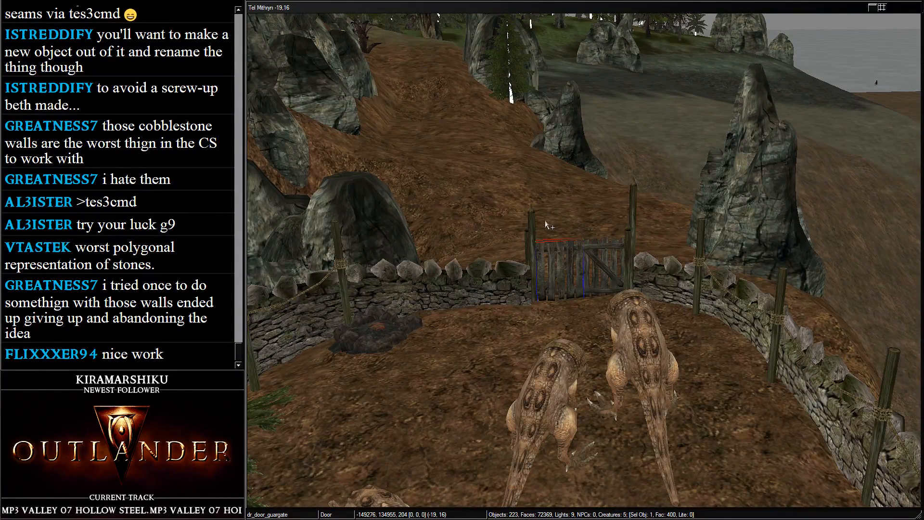
key("d")
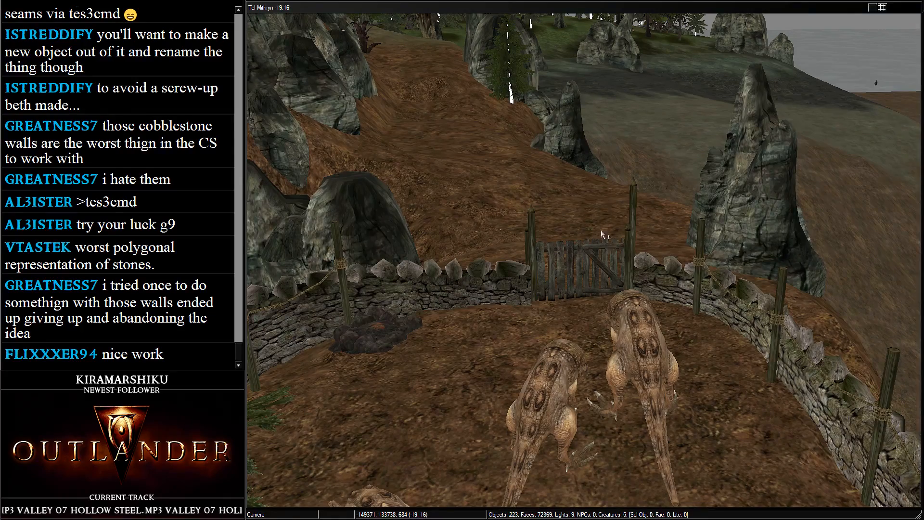
scroll(612, 256, "down", 1)
left_click(565, 285)
scroll(565, 285, "down", 3)
middle_click_drag(565, 285, 518, 306, "shift")
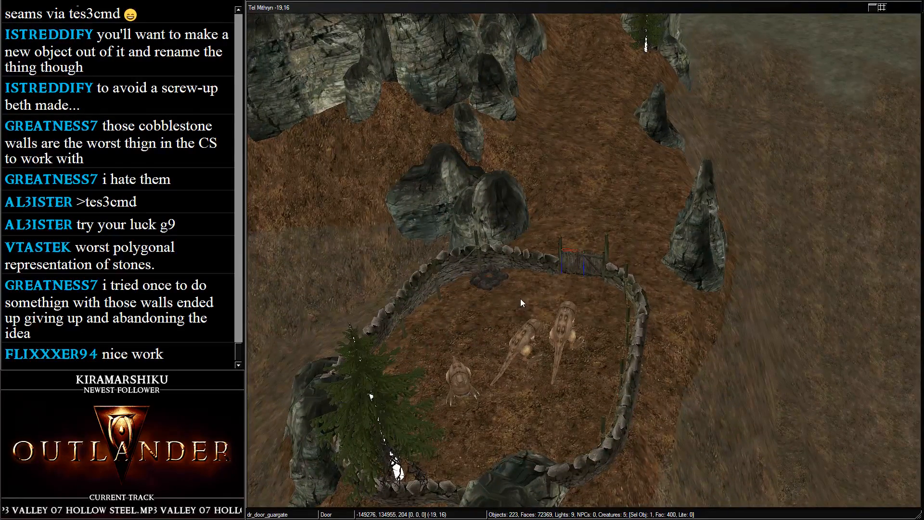
key("ctrl+s")
View the great tower and the surrounding mushroom pods from across the settlement
scroll(449, 196, "down", 2)
middle_click_drag(449, 196, 530, 319)
left_click(406, 238)
middle_click_drag(406, 238, 567, 376, "shift")
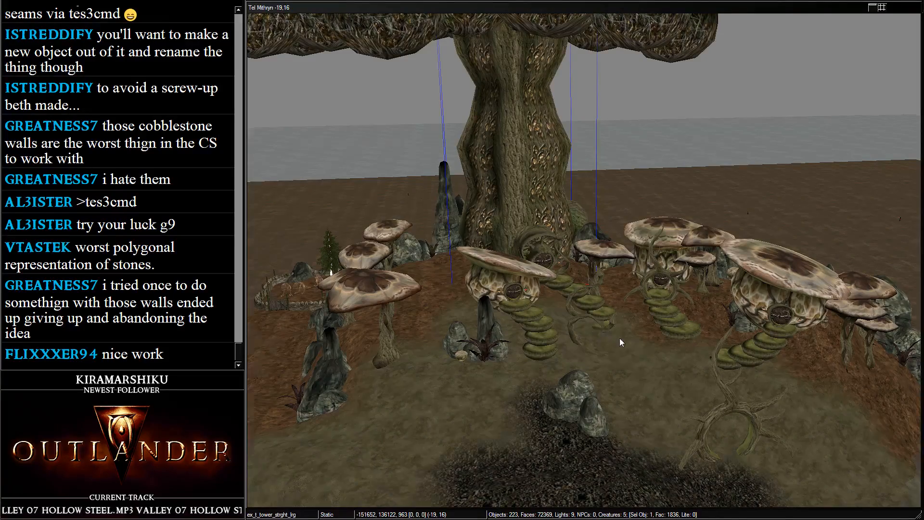
scroll(620, 338, "down", 3)
middle_click_drag(590, 300, 590, 336, "shift")
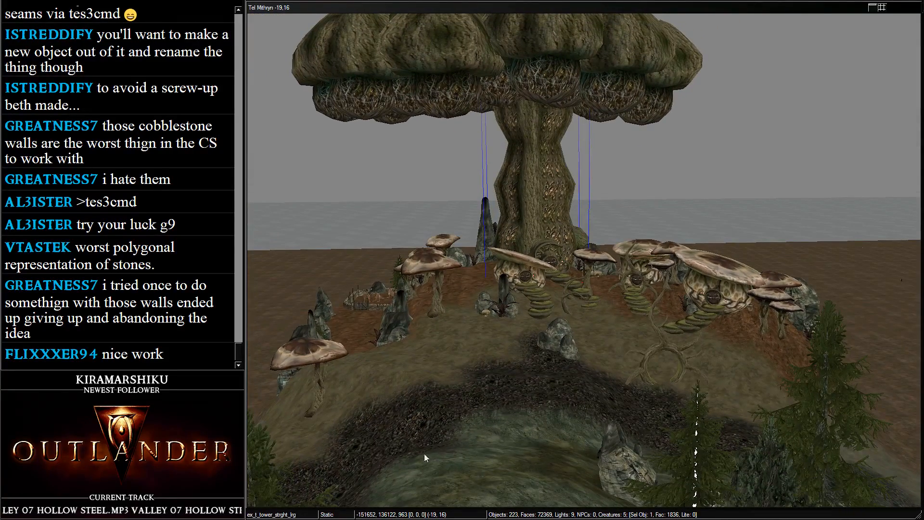
Switch to Blender to examine the trunk and root models, and return to the Construction Set's view of the great tower
key("alt+Tab")
scroll(539, 249, "down", 6)
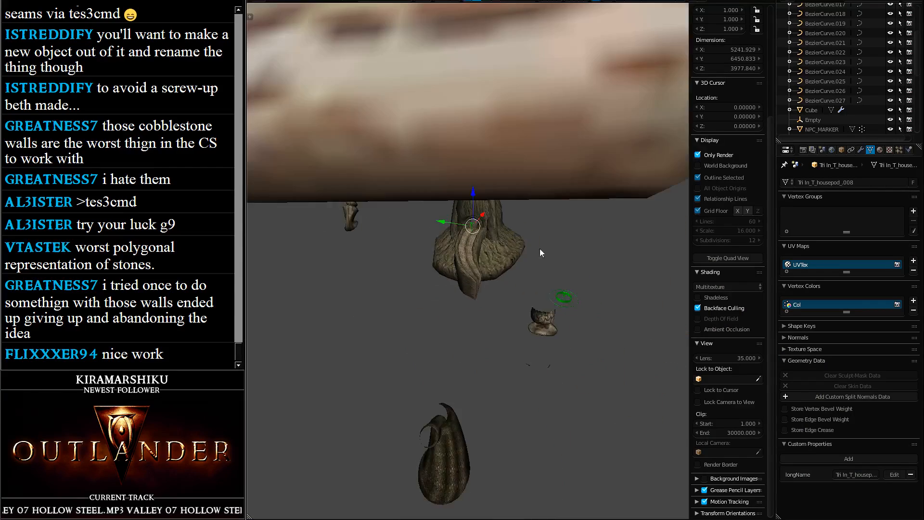
middle_click_drag(539, 248, 505, 238)
scroll(540, 228, "down", 4)
scroll(506, 237, "up", 4)
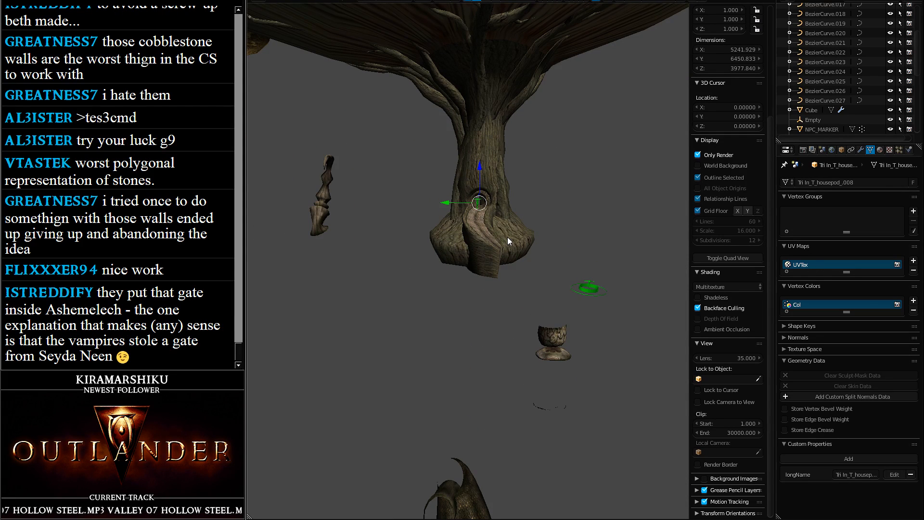
key("alt+Tab")
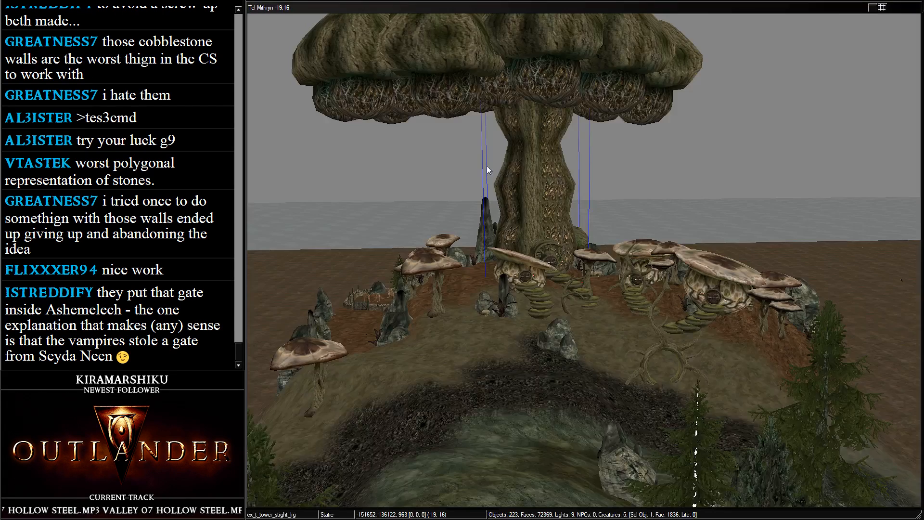
scroll(521, 207, "up", 5)
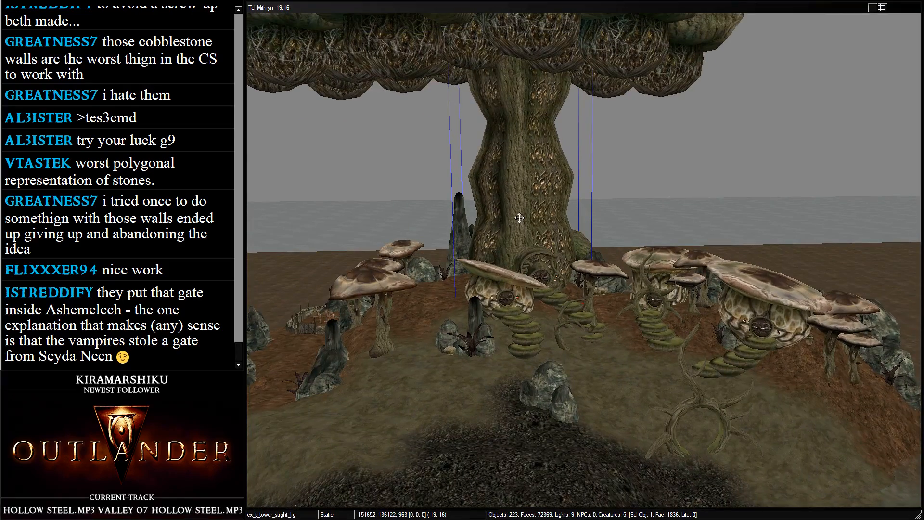
Find the Tel Mithryn interior cells in the cell list and show the objects of Alchemy Pod (Unfurnished)
key("alt+Tab")
key("alt+Tab")
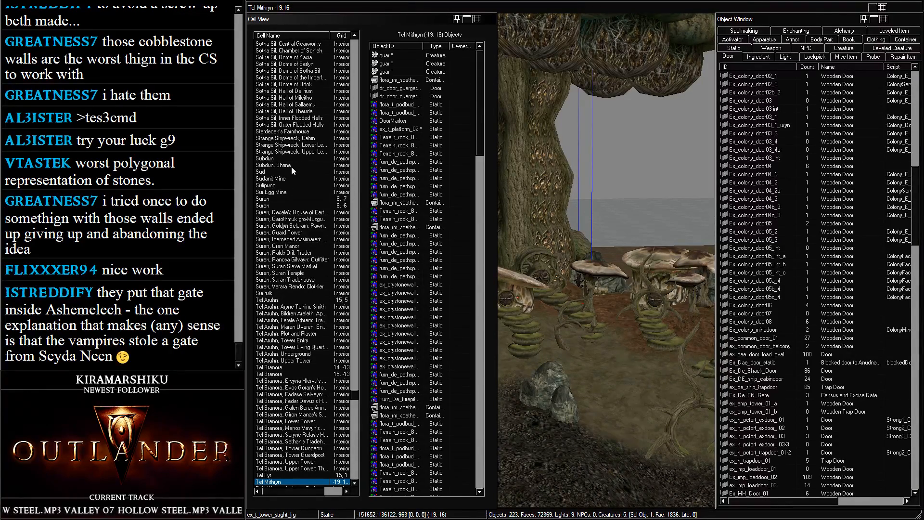
scroll(294, 169, "down", 12)
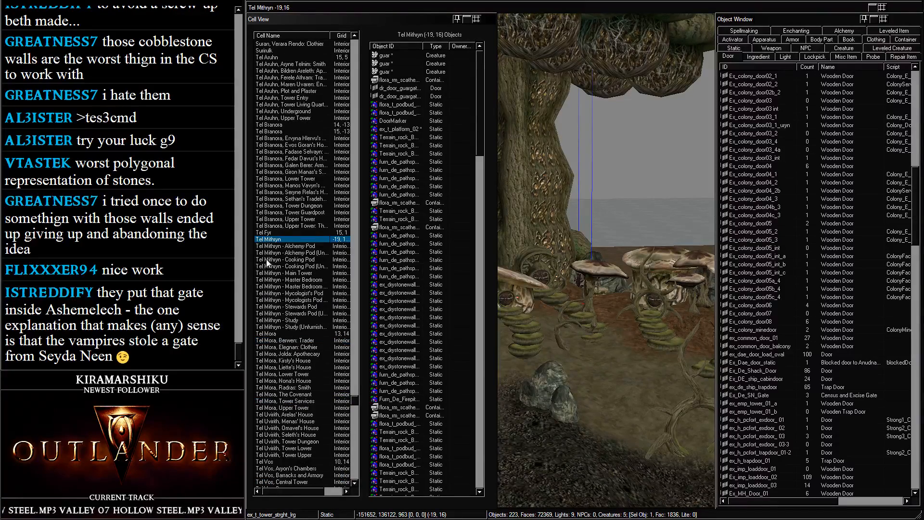
scroll(283, 260, "down", 5)
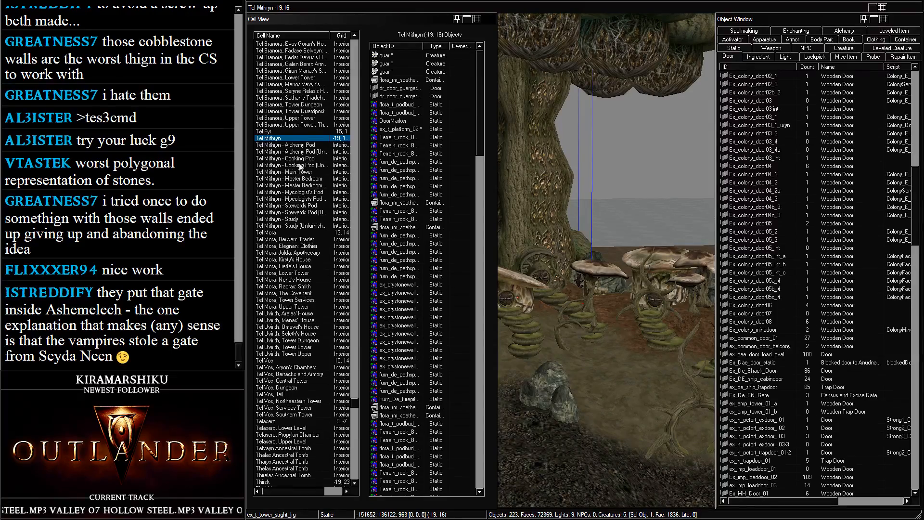
left_click(314, 149)
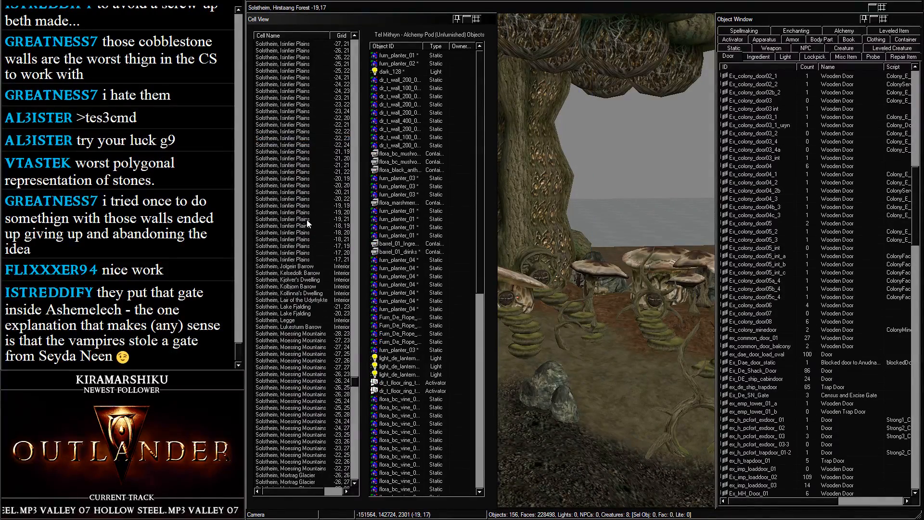
Load the Tel Mithryn - Alchemy Pod interior cell and centre the view on its house pod pole
key("Down")
scroll(340, 353, "down", 5)
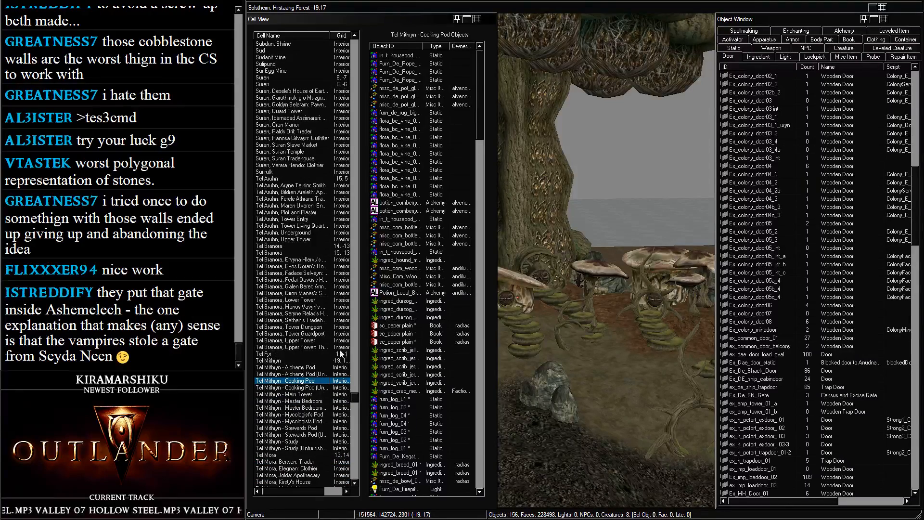
left_click(306, 368)
double_click(306, 368)
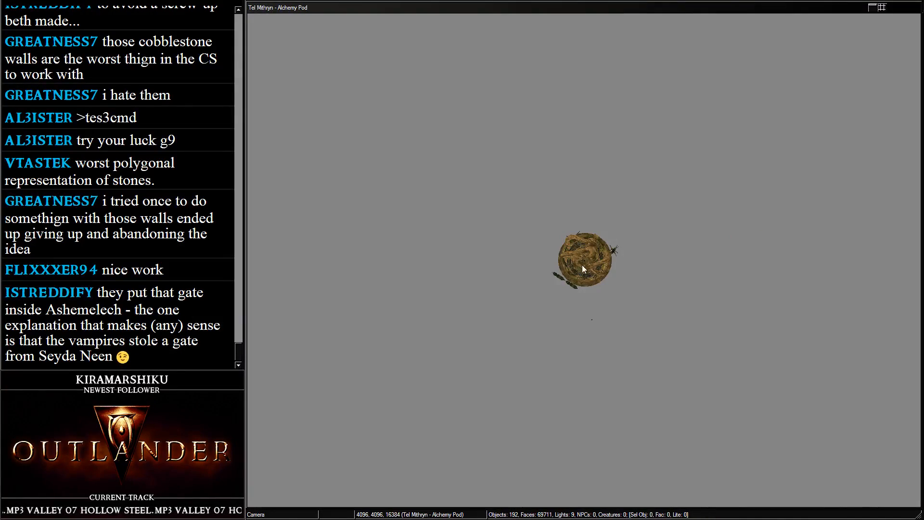
left_click(582, 264)
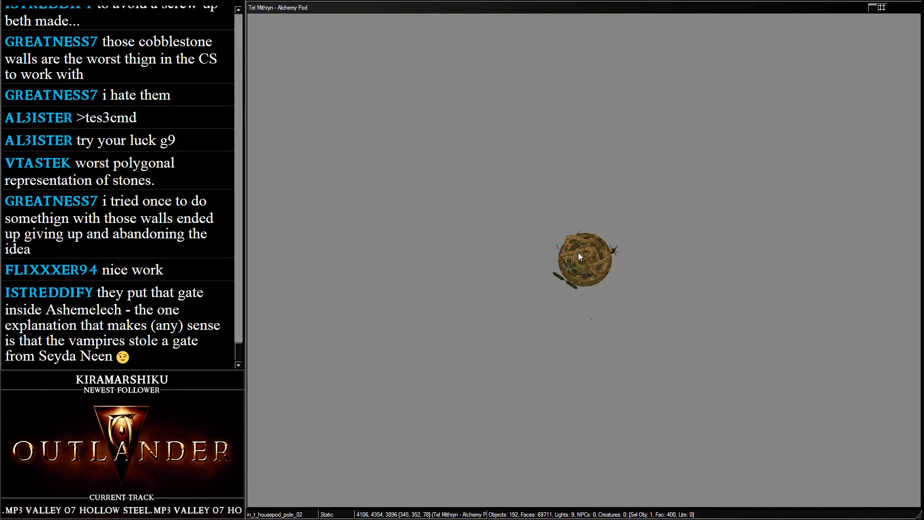
scroll(578, 252, "up", 10)
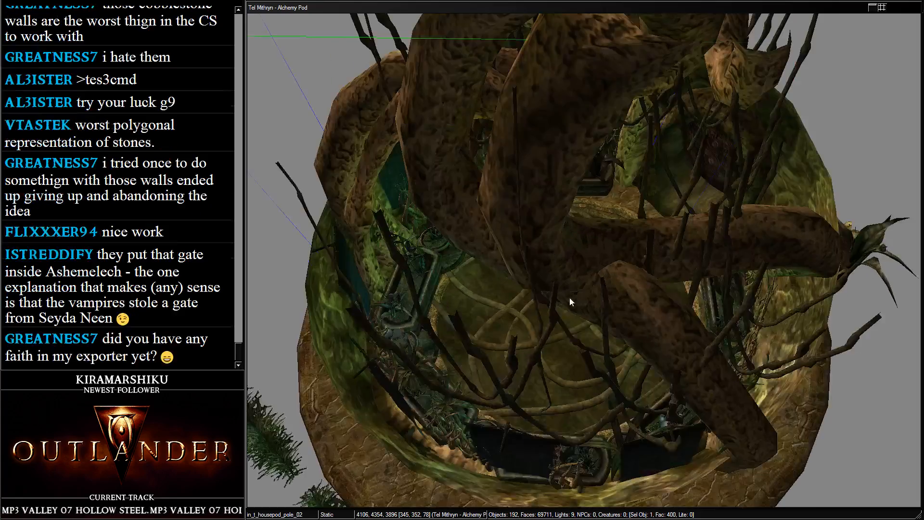
Reposition the flora_ivy_01 plant on the pod wall so it hangs beside the large root between two tapestries
middle_click_drag(569, 301, 500, 270, "shift")
scroll(505, 274, "up", 6)
scroll(509, 277, "up", 8)
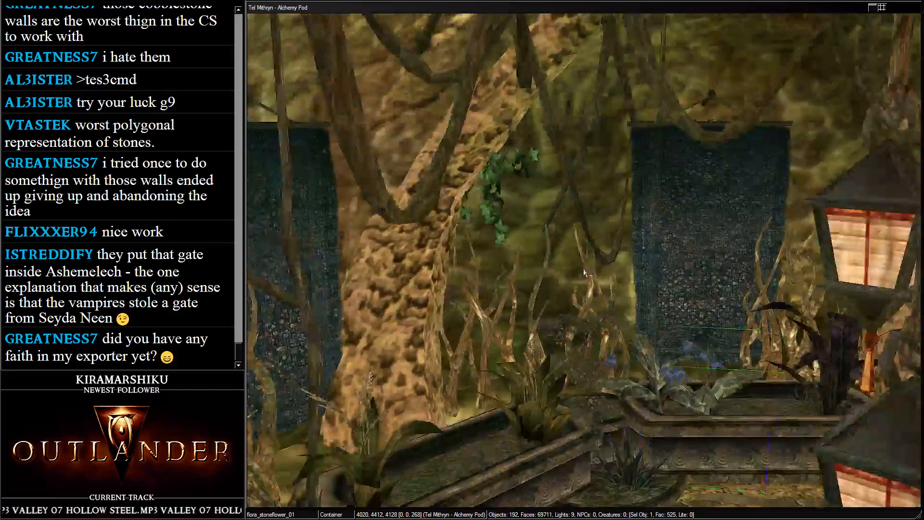
middle_click_drag(585, 273, 560, 160, "shift")
left_click(547, 154)
left_click_drag(547, 154, 590, 98)
middle_click_drag(590, 99, 559, 145)
left_click_drag(559, 145, 579, 99)
scroll(579, 99, "down", 5)
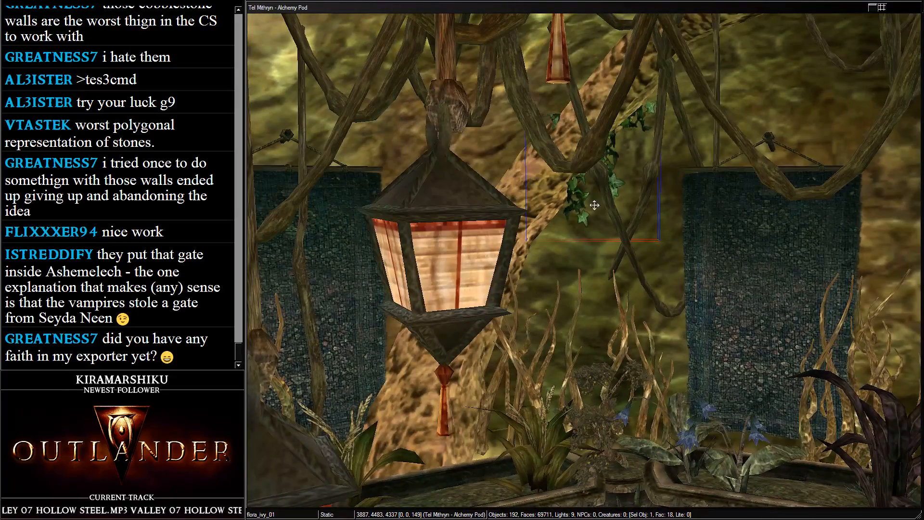
Duplicate the ivy, move the copy onto the next root between the tapestries, and rotate it to 58 degrees around Z
key("ctrl+d")
left_click_drag(571, 207, 549, 214)
middle_click_drag(549, 214, 654, 124)
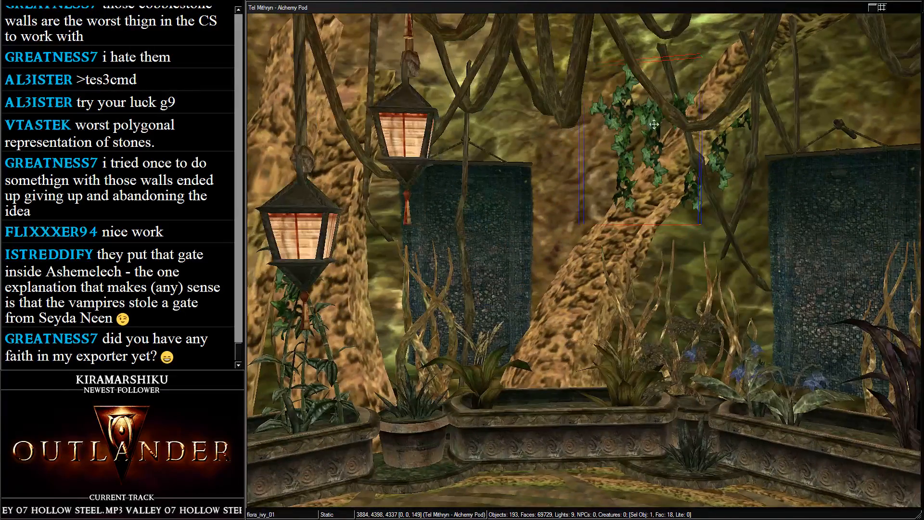
left_click_drag(654, 124, 402, 163)
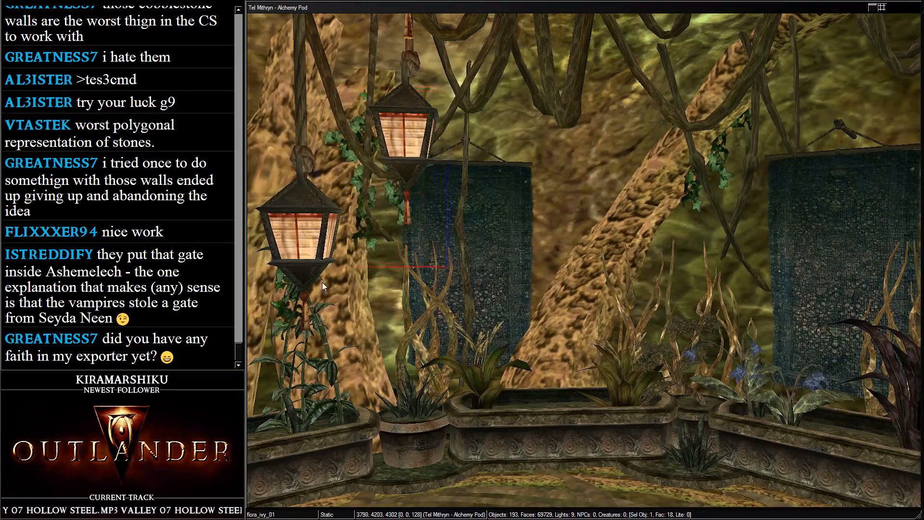
left_click_drag(322, 282, 324, 282)
middle_click_drag(324, 283, 573, 181)
right_click_drag(573, 180, 617, 176)
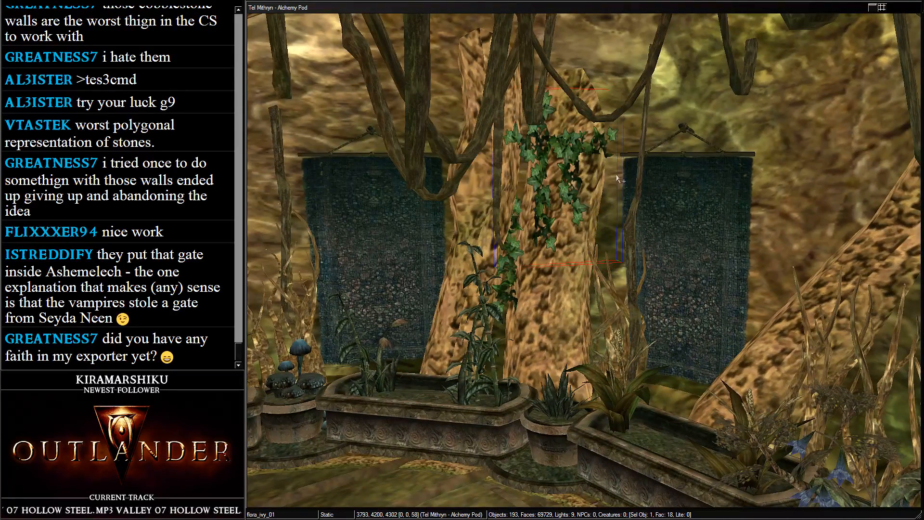
left_click_drag(617, 178, 505, 76)
Duplicate the root ivy, carry the copy around the wall to the gap between two tapestries, and rotate it to 350 degrees
scroll(505, 80, "down", 3)
middle_click_drag(555, 170, 625, 136)
key("ctrl+d")
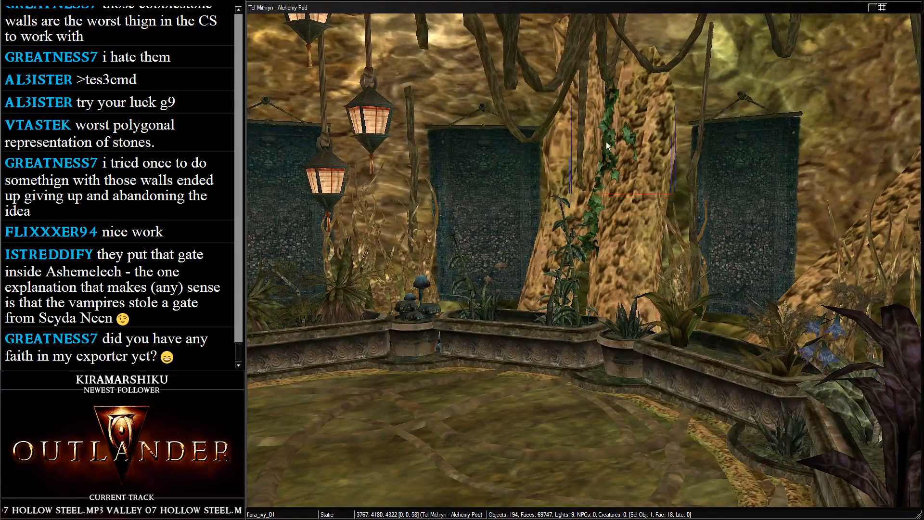
left_click_drag(606, 146, 450, 103)
middle_click_drag(450, 103, 696, 211)
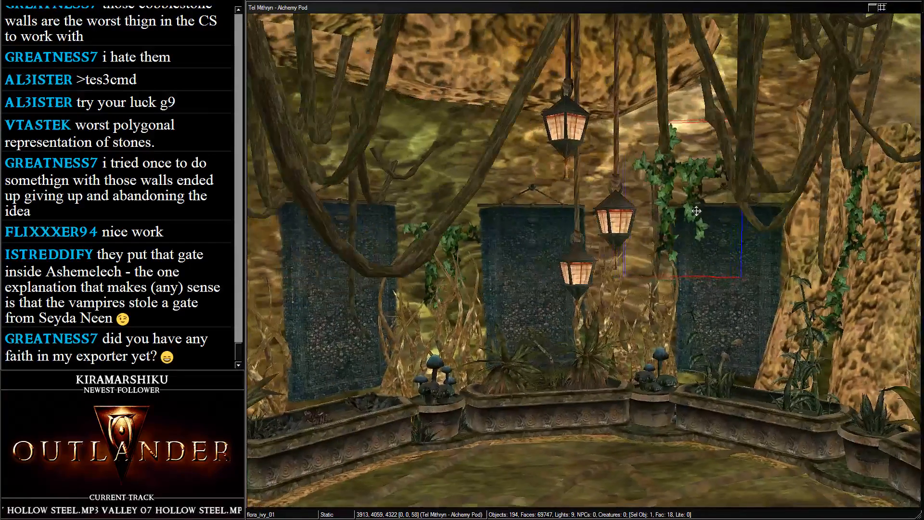
left_click_drag(669, 206, 397, 202)
middle_click_drag(397, 202, 469, 235)
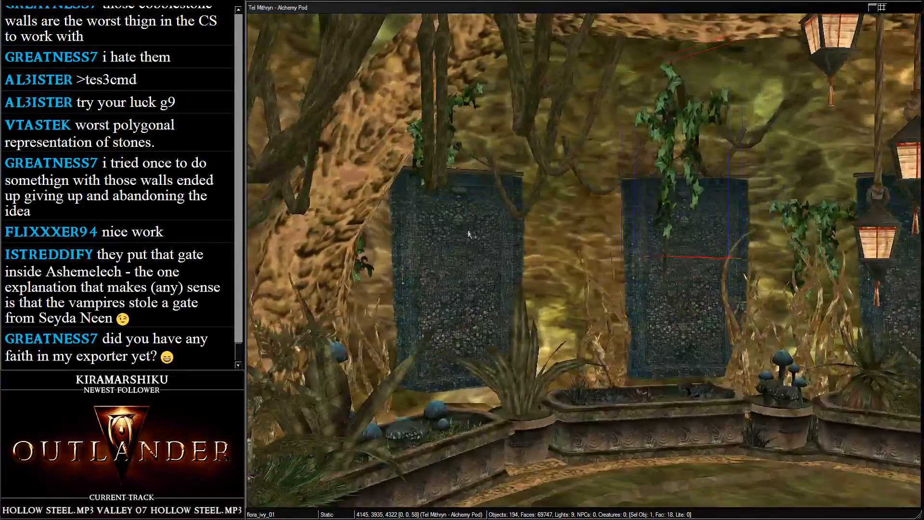
right_click_drag(679, 132, 817, 135)
left_click_drag(659, 170, 467, 133)
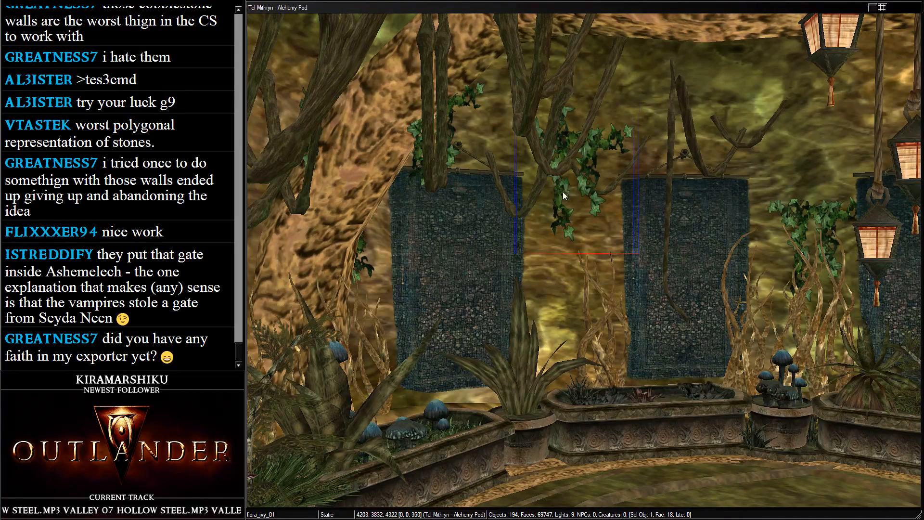
Raise the new ivy to hang above the tapestry beside the root, rotated to 24 degrees around Z
left_click_drag(564, 193, 462, 251)
middle_click_drag(453, 212, 488, 279)
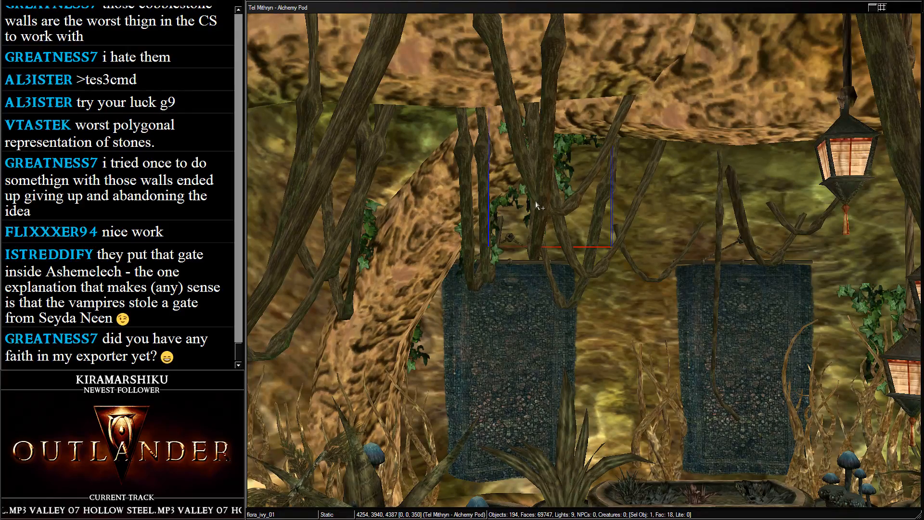
right_click_drag(524, 162, 308, 174)
scroll(593, 126, "up", 3)
scroll(593, 126, "up", 1)
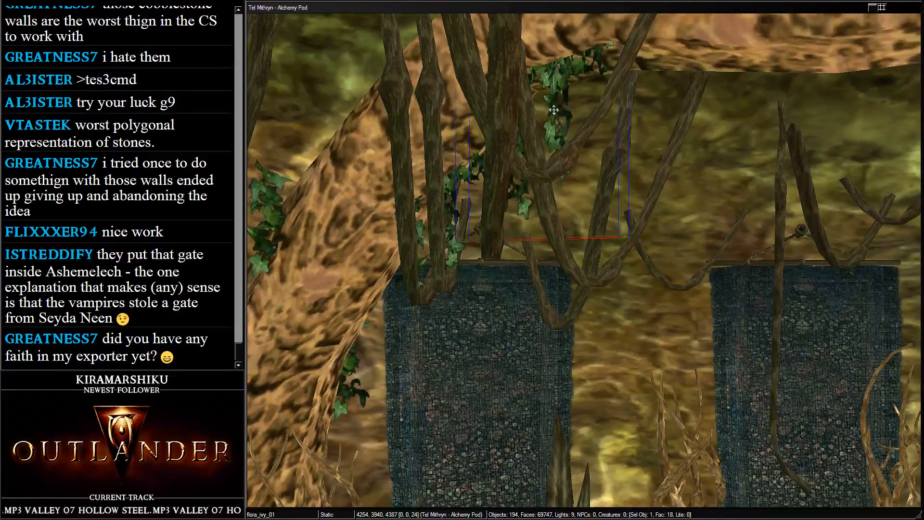
left_click_drag(555, 109, 437, 43)
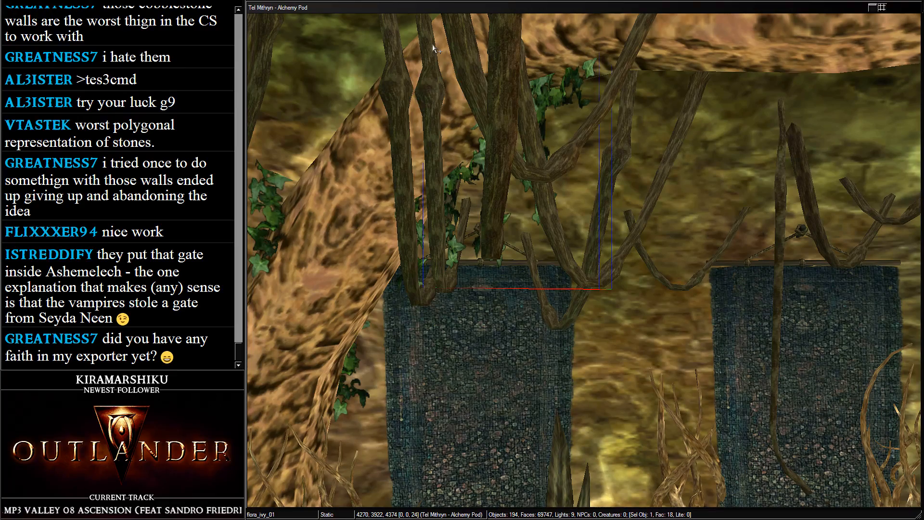
scroll(510, 126, "down", 5)
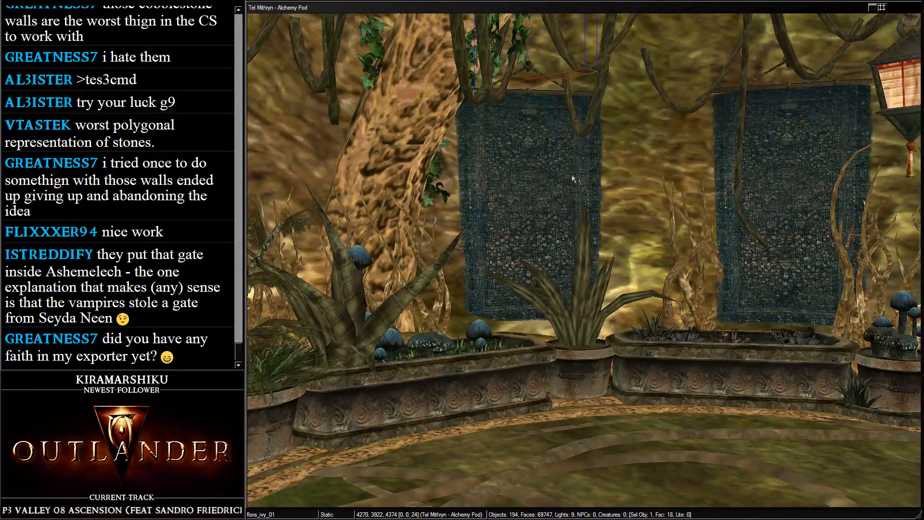
Duplicate the ivy above the tapestry and place the copy high on the next root arch, rotated to 320 degrees
middle_click_drag(575, 179, 578, 163)
key("ctrl+d")
left_click_drag(541, 99, 396, 140)
key("shift")
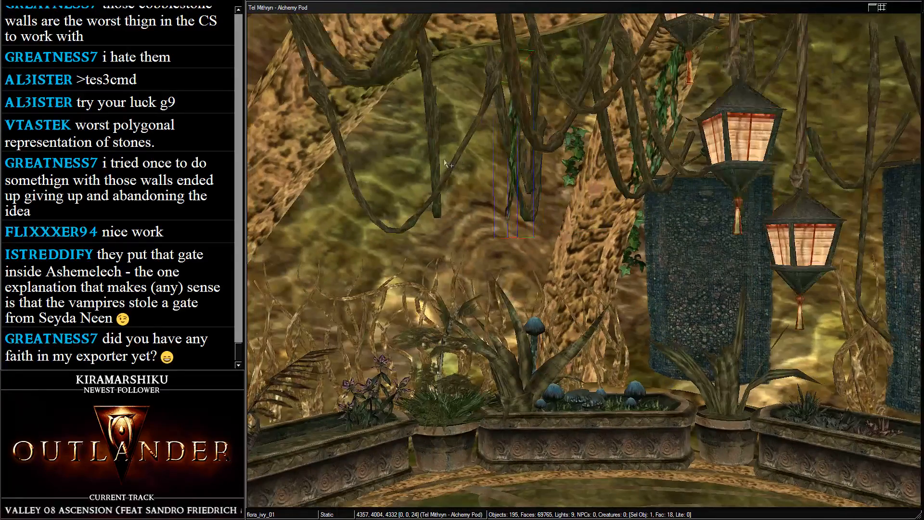
right_click_drag(474, 167, 553, 154)
left_click_drag(498, 149, 406, 149)
left_click_drag(270, 279, 224, 109)
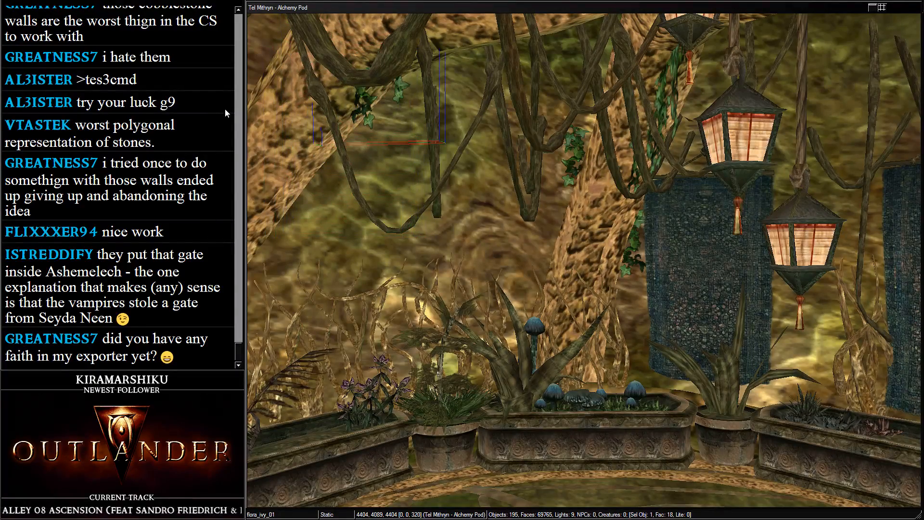
key("shift")
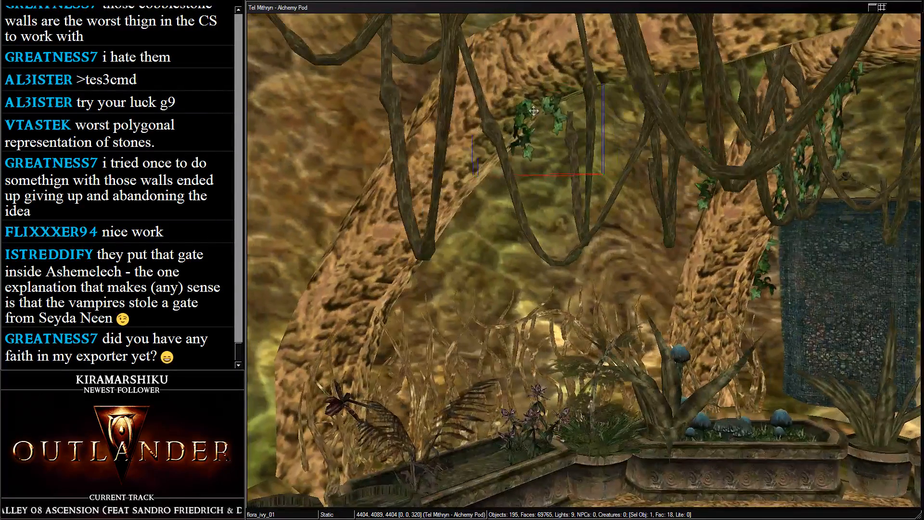
Duplicate the ivy on the root arch and set the copy lower along the same root, rotated to 267 degrees
key("ctrl+d")
left_click_drag(534, 111, 333, 192)
right_click_drag(334, 193, 481, 216)
scroll(445, 231, "up", 3)
key("shift")
left_click_drag(424, 222, 413, 242)
scroll(395, 256, "up", 2)
Open the flying guar image linked in chat, widen its window to examine the picture, and close it
left_click(95, 361)
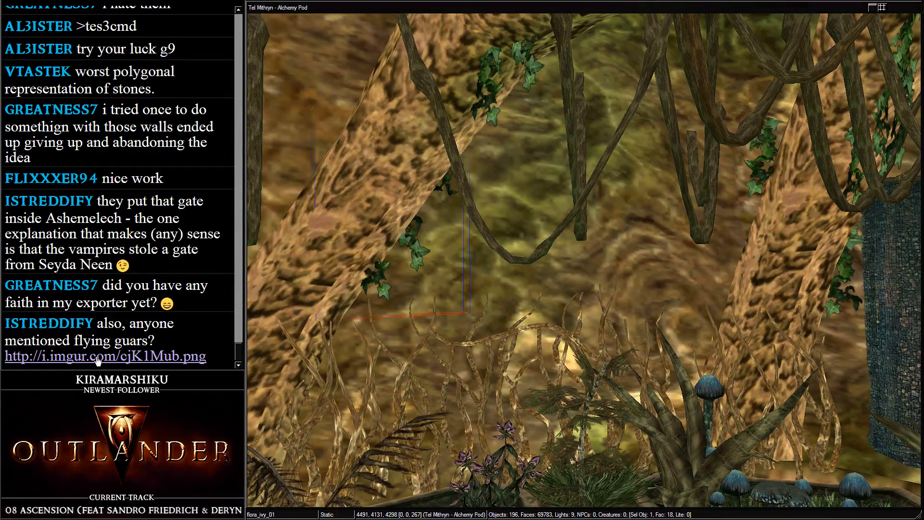
left_click(134, 192)
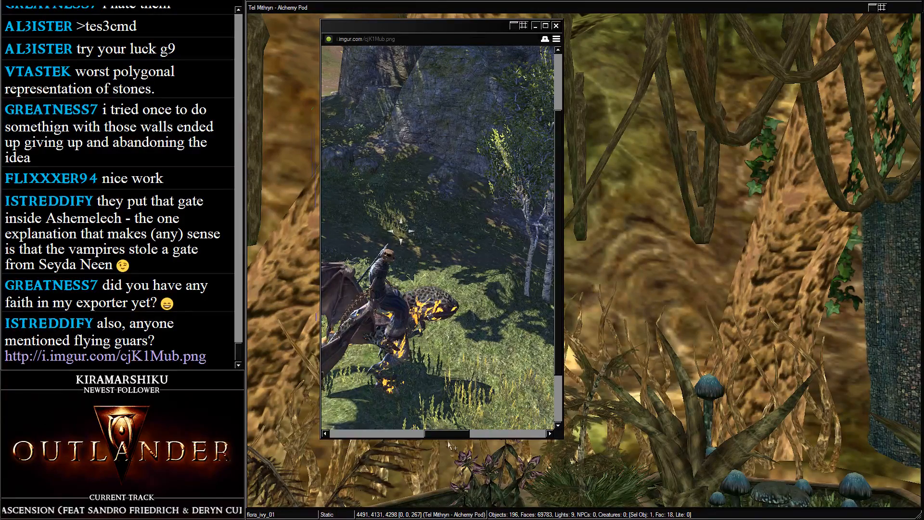
left_click_drag(436, 438, 412, 434)
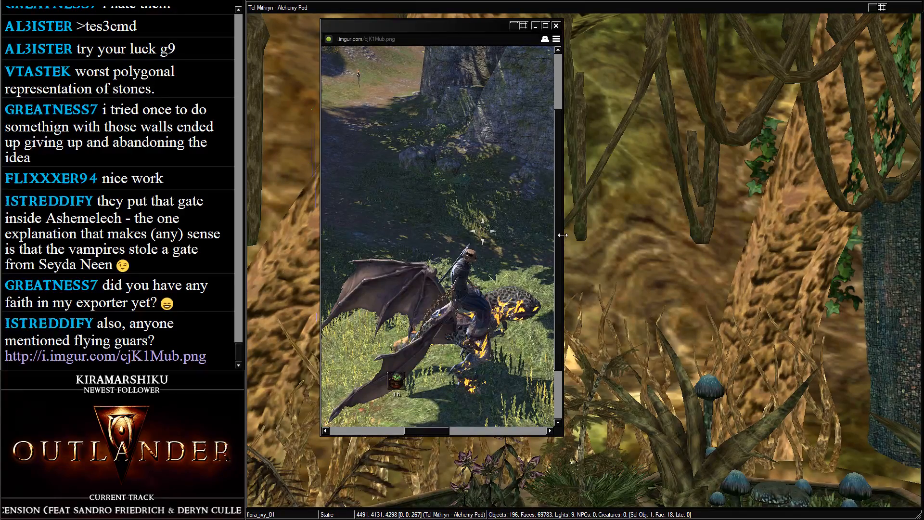
left_click_drag(561, 236, 854, 220)
scroll(648, 187, "down", 3)
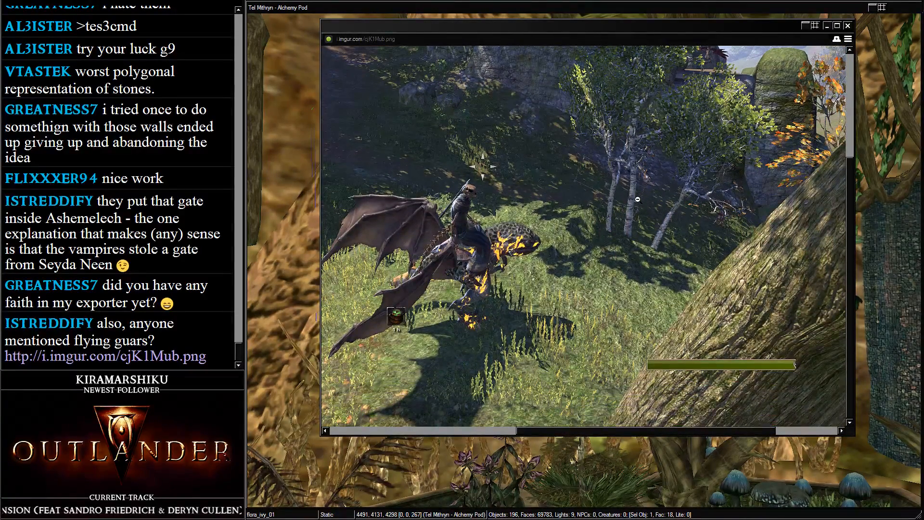
scroll(638, 198, "up", 5)
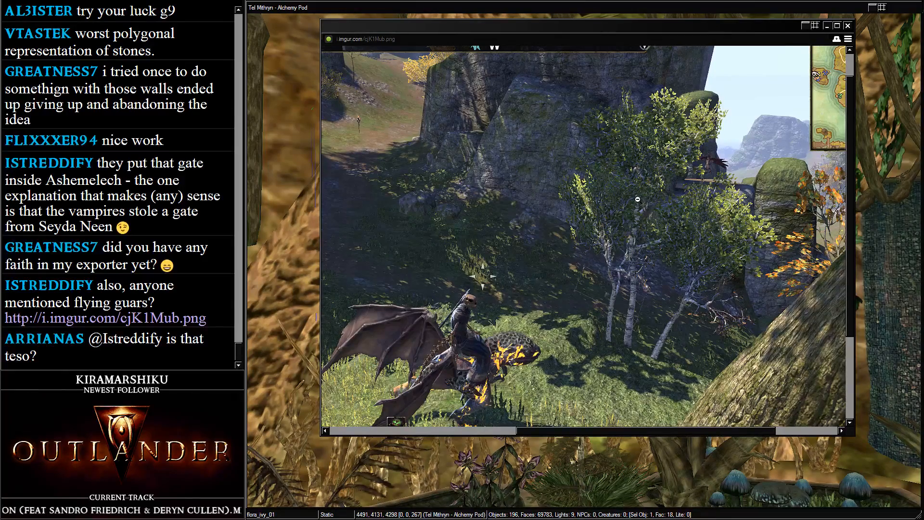
left_click_drag(543, 429, 425, 432)
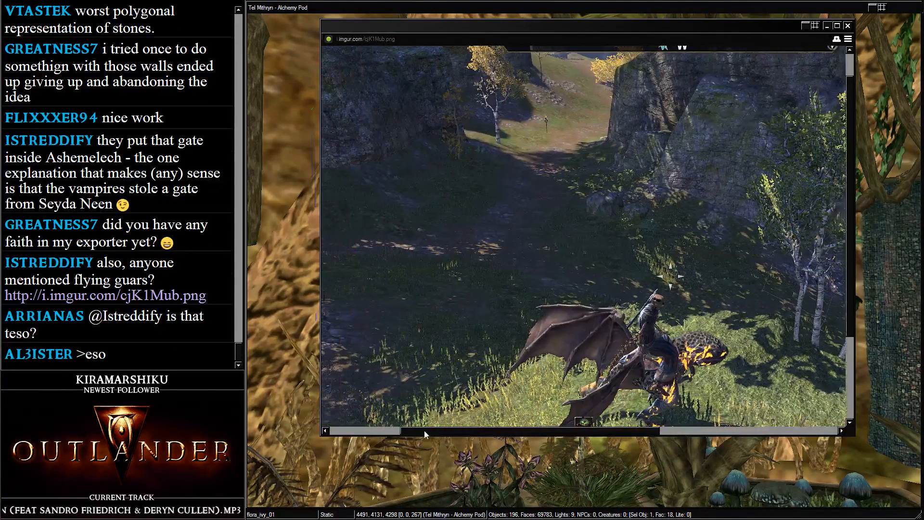
scroll(515, 359, "down", 3)
scroll(515, 359, "down", 1)
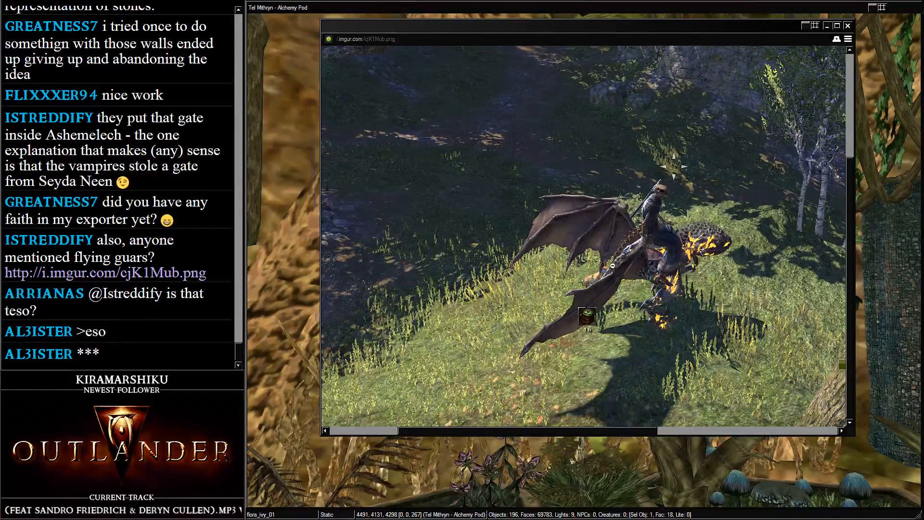
left_click(848, 26)
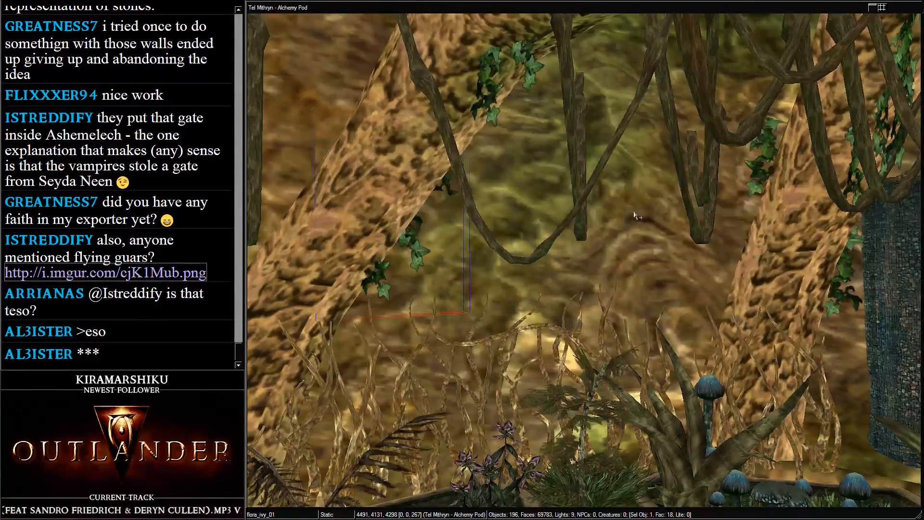
Duplicate the flora_ivy_02 strand on the root beside the tapestry and move the copy to the bare wall by the planters
scroll(579, 379, "down", 3)
left_click(657, 323)
middle_click_drag(579, 379, 553, 250)
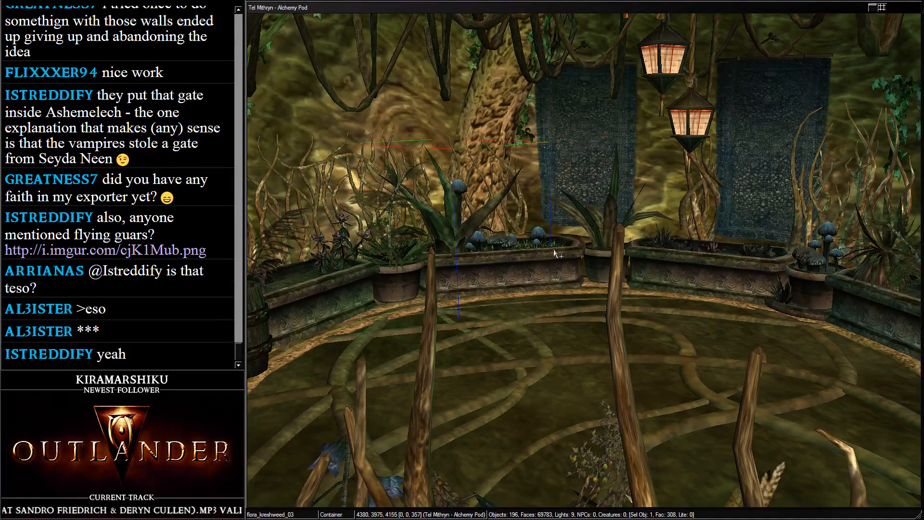
scroll(569, 193, "down", 2)
mouse_move(569, 194)
middle_mouse_down()
mouse_move(588, 216)
mouse_move(558, 169)
mouse_move(571, 181)
middle_mouse_up()
scroll(558, 168, "up", 3)
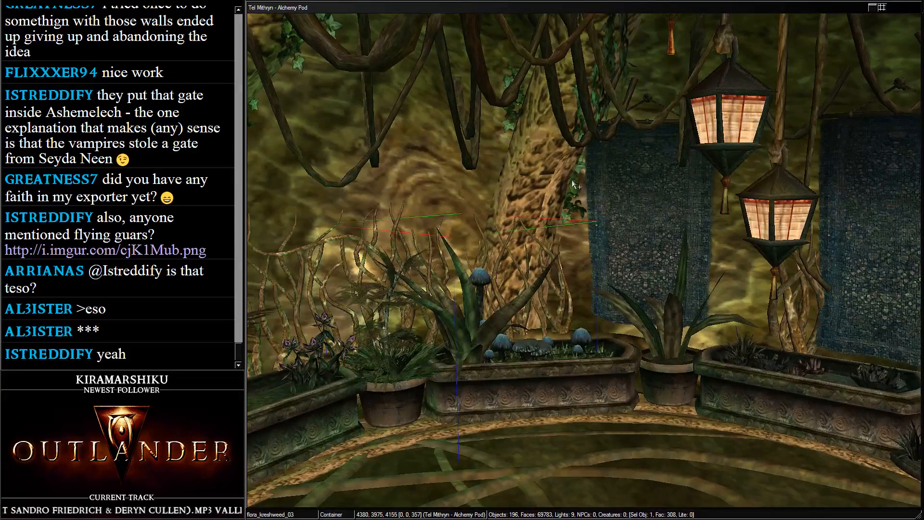
left_click(573, 185)
key("ctrl+d")
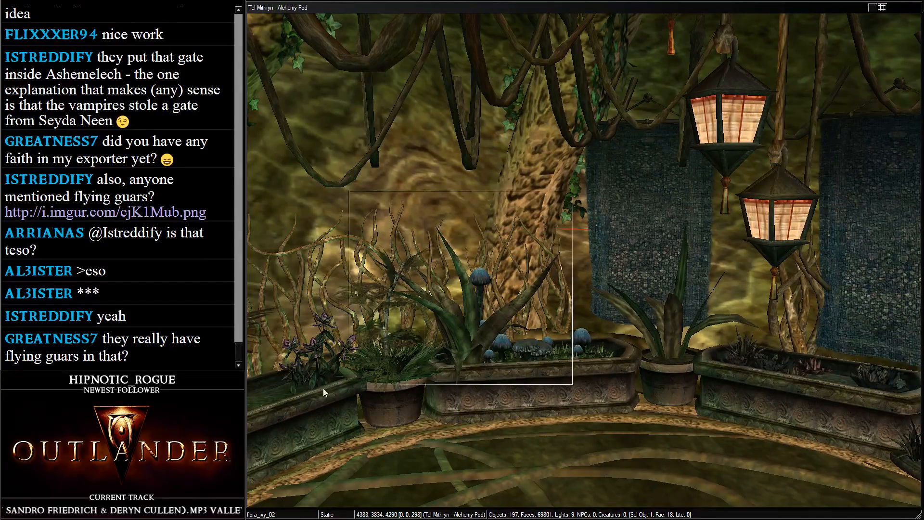
left_click_drag(577, 185, 373, 186)
Rotate the flora_ivy_02 copy to 240 degrees around Z and place it against the neighbouring root above the planter
middle_click_drag(373, 187, 894, 232, "shift")
mouse_move(894, 232)
right_mouse_down()
mouse_move(913, 215)
mouse_move(896, 224)
right_mouse_up()
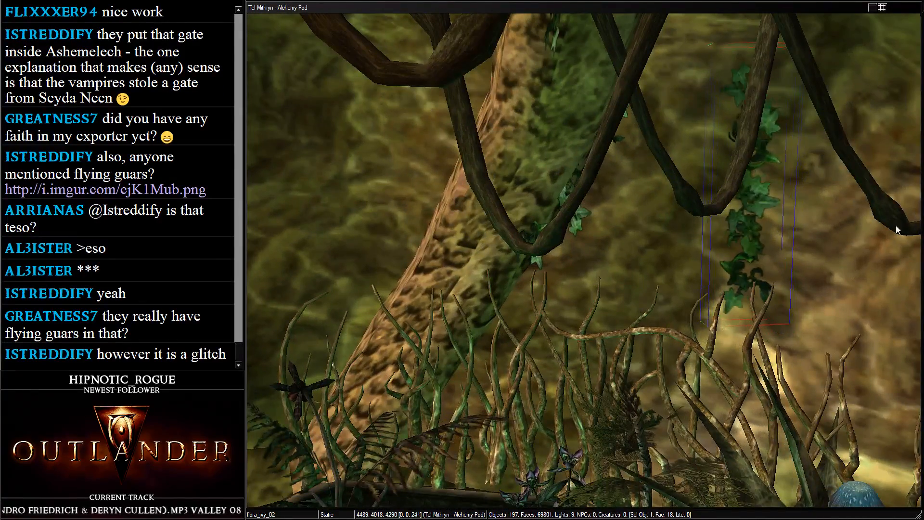
left_click_drag(578, 207, 374, 158)
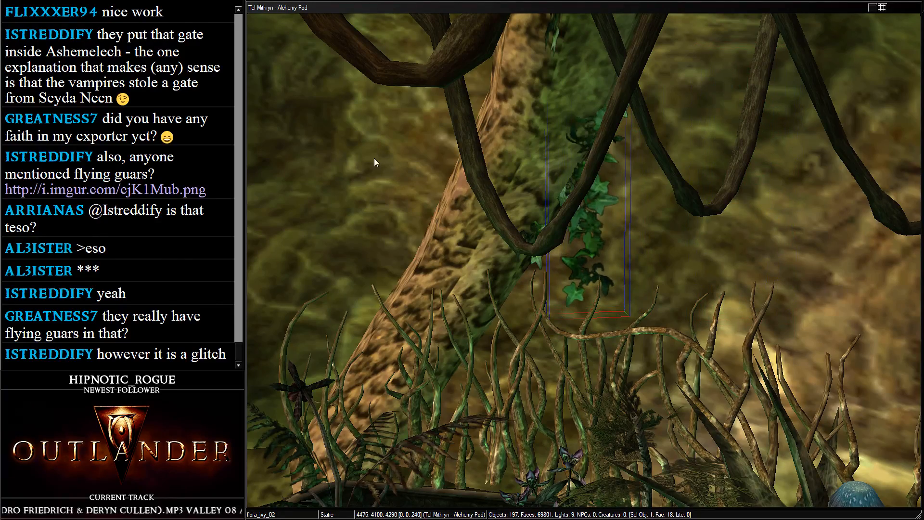
scroll(374, 158, "down", 10)
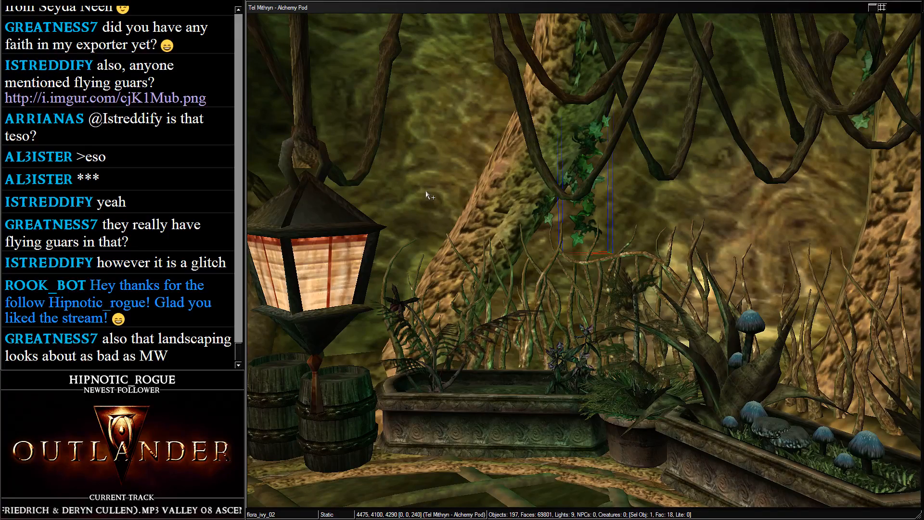
scroll(519, 300, "down", 5)
scroll(493, 308, "up", 5)
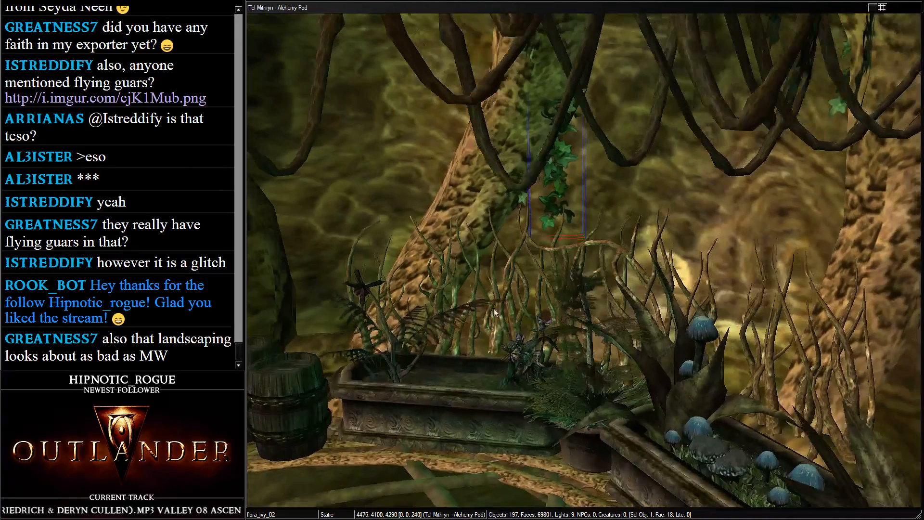
Duplicate the selected flora_ivy_02 strand and move the copy onto the wall above the round door
key("ctrl+d")
left_click_drag(563, 196, 400, 185)
middle_click_drag(399, 186, 440, 312)
left_click_drag(648, 236, 365, 36)
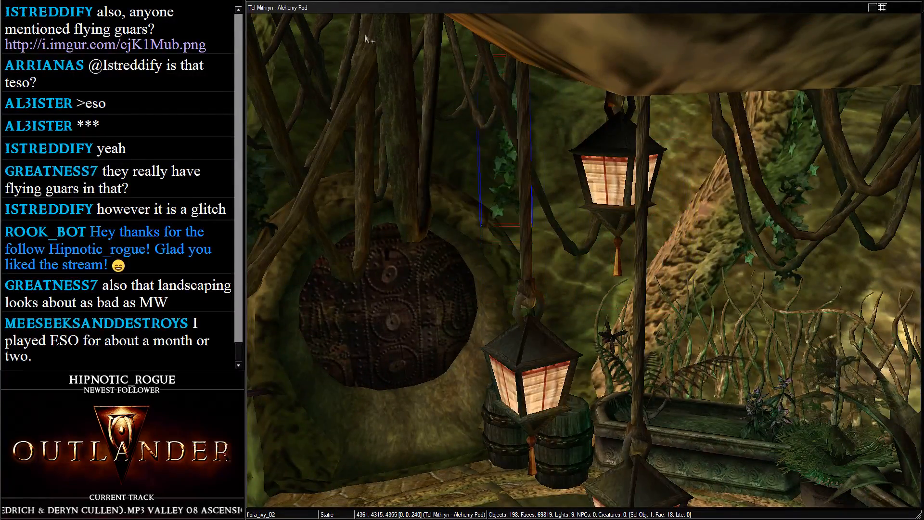
scroll(365, 40, "up", 2)
middle_click_drag(365, 40, 584, 221)
left_click_drag(584, 221, 464, 113)
scroll(464, 114, "down", 2)
scroll(453, 95, "up", 3)
left_click_drag(507, 159, 530, 79)
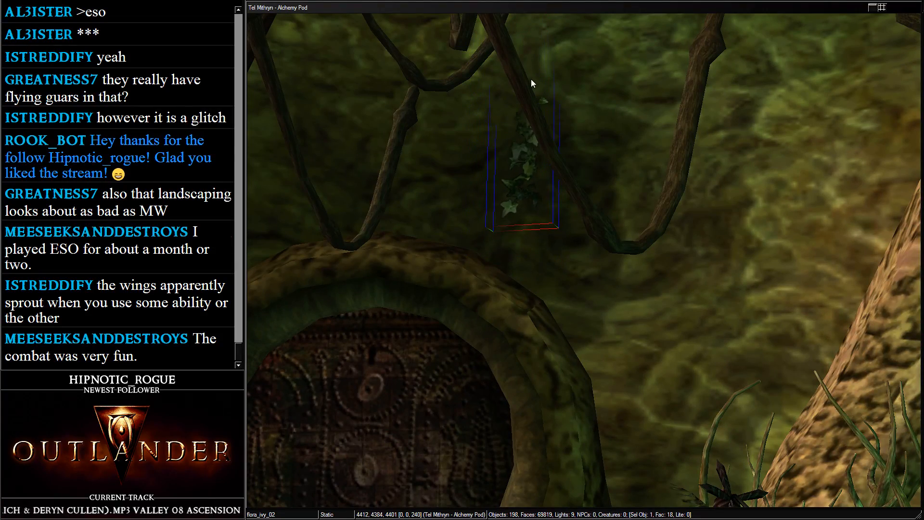
Duplicate the flora_ivy_01 on the root, rotate the copy to 210 degrees, hang it on the far side of the round door, and save
scroll(626, 212, "down", 3)
middle_click_drag(698, 284, 592, 247)
left_click(666, 254)
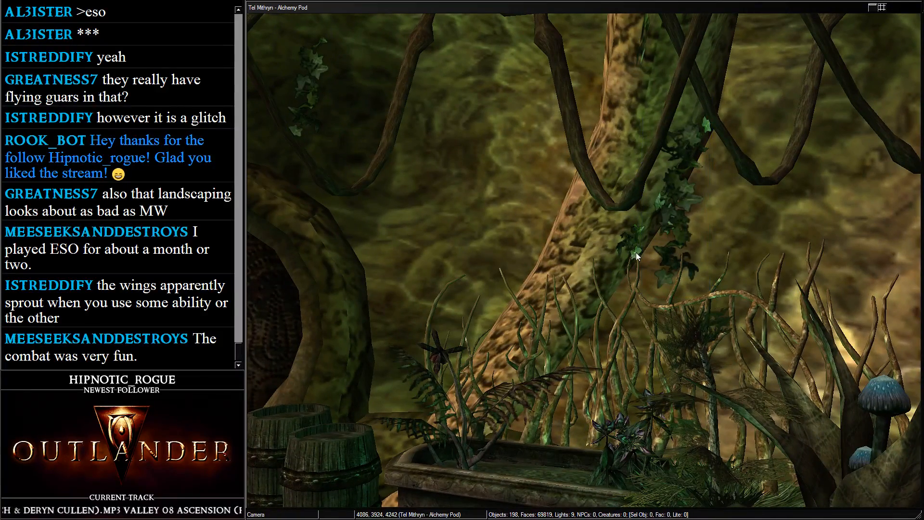
left_click_drag(144, 241, 324, 365)
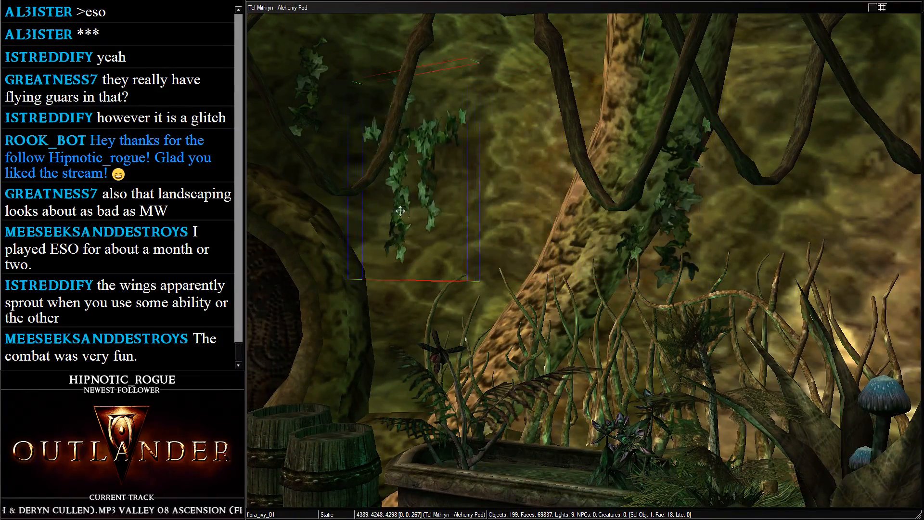
middle_click_drag(324, 365, 623, 241, "shift")
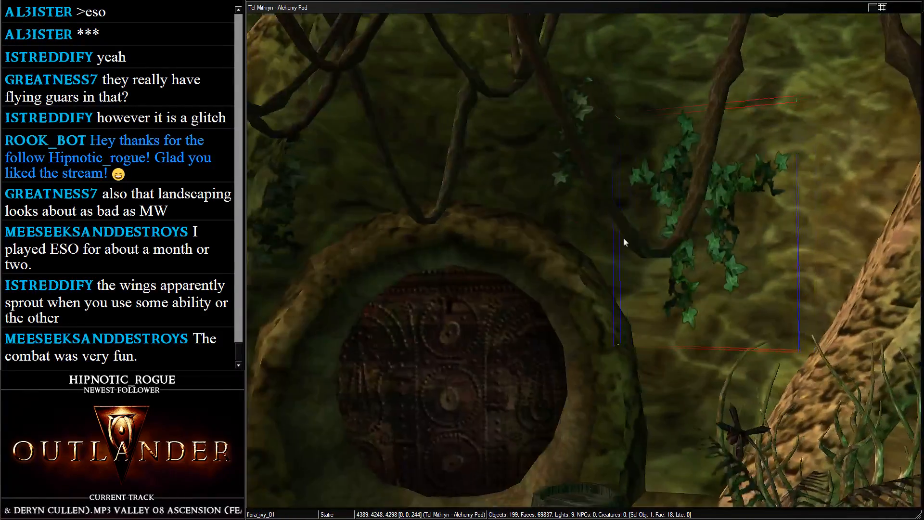
right_click_drag(623, 242, 673, 282)
left_click_drag(673, 283, 568, 270)
middle_click_drag(568, 270, 632, 217, "shift")
left_click_drag(630, 213, 404, 237)
middle_click_drag(405, 237, 457, 237, "shift")
left_click_drag(380, 40, 385, 43)
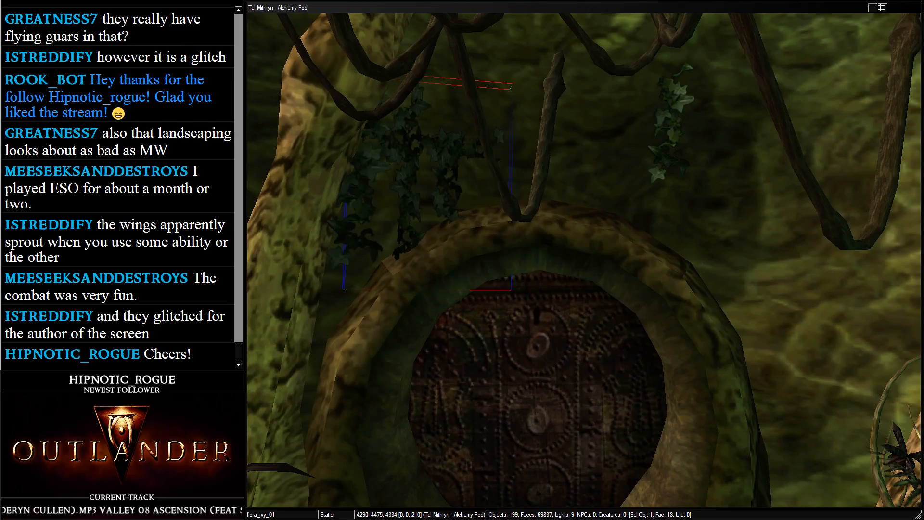
left_click_drag(423, 185, 406, 84)
scroll(489, 192, "down", 10)
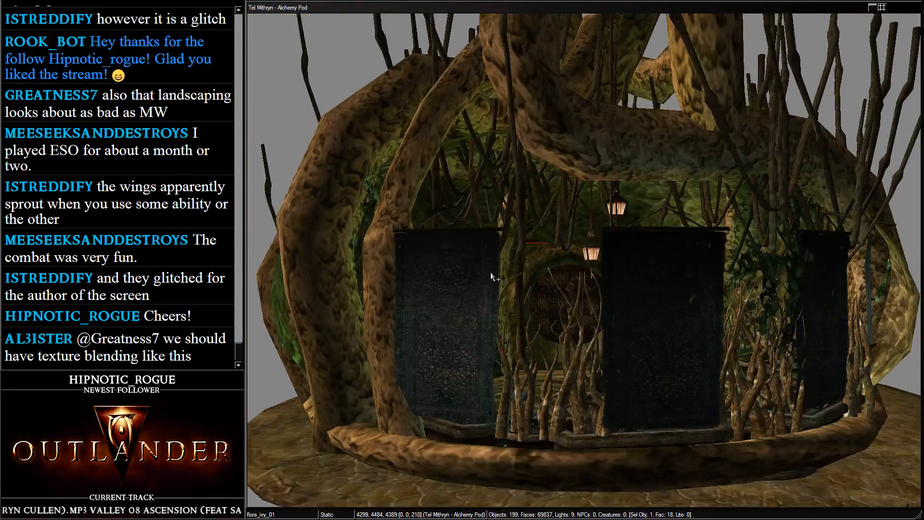
key("ctrl+s")
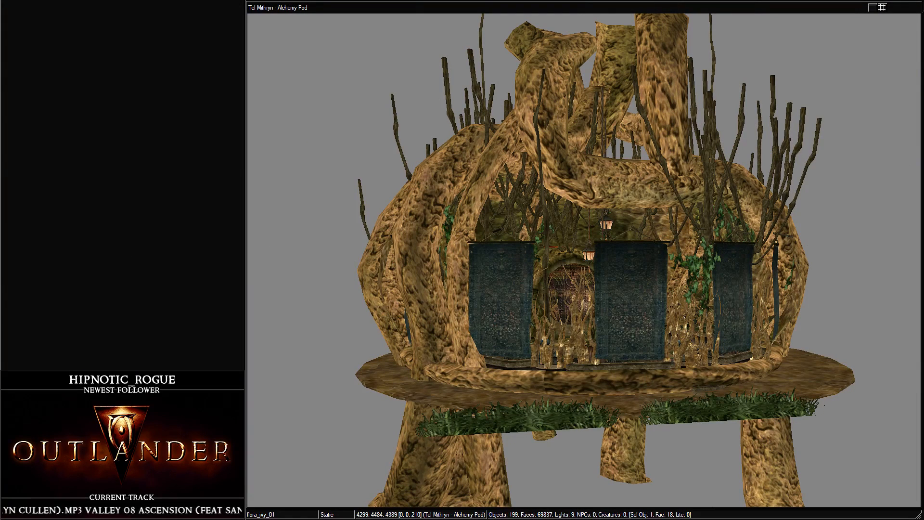
Open the mountains2.jpg image linked in chat, widen its window to examine the texture blending, and close it
left_click(151, 168)
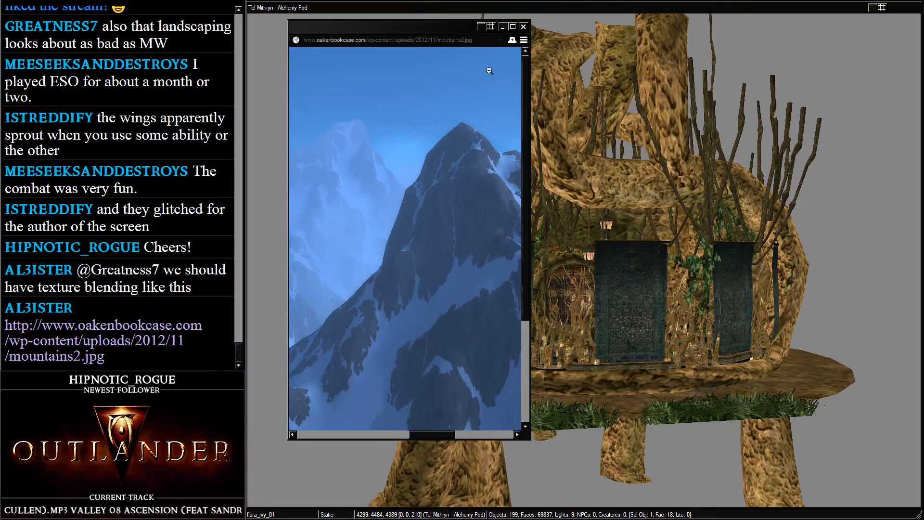
left_click_drag(529, 117, 919, 118)
scroll(639, 185, "down", 3)
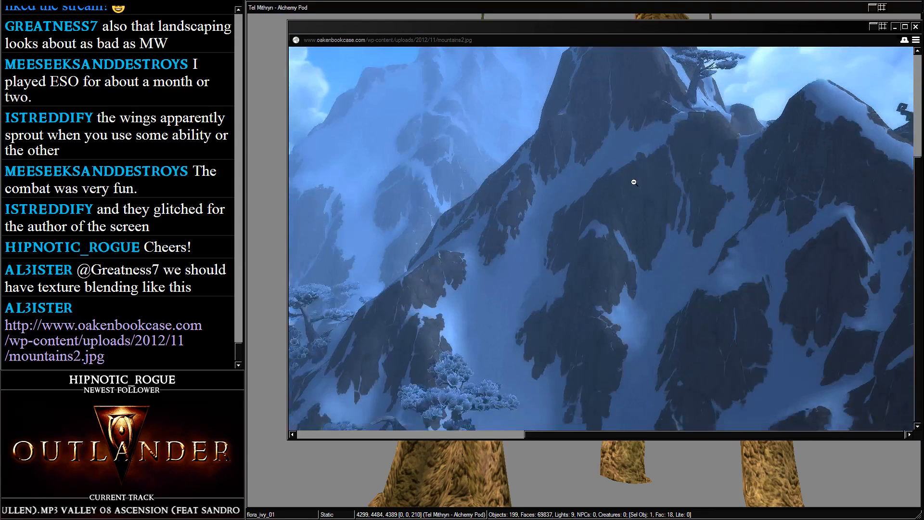
scroll(634, 182, "up", 3)
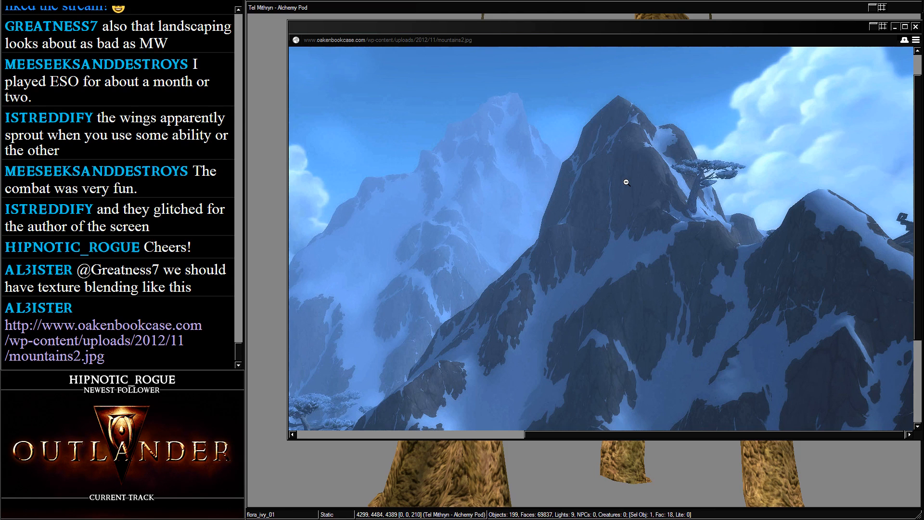
scroll(130, 98, "up", 5)
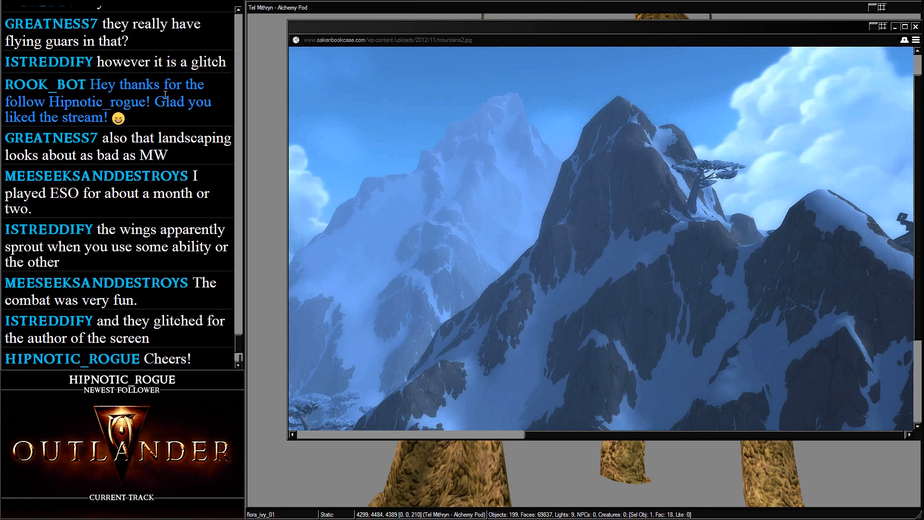
scroll(164, 94, "up", 4)
mouse_move(142, 50)
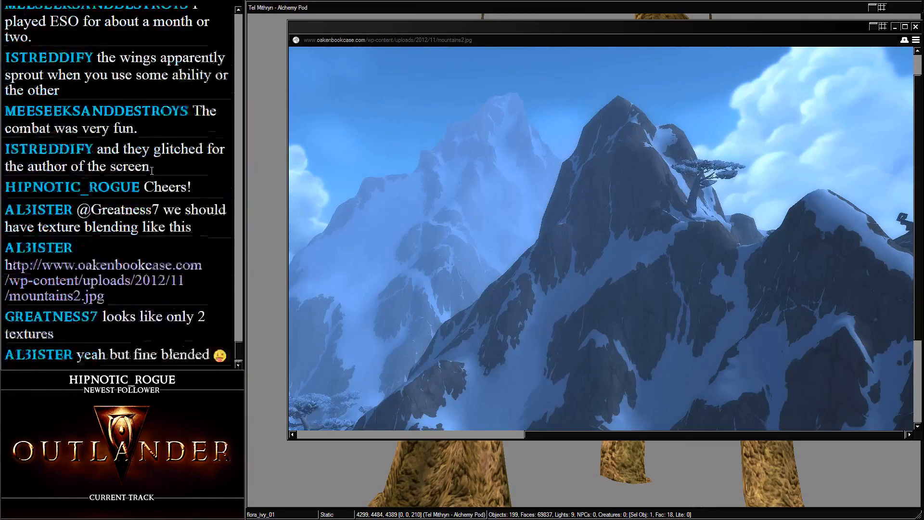
left_click(915, 27)
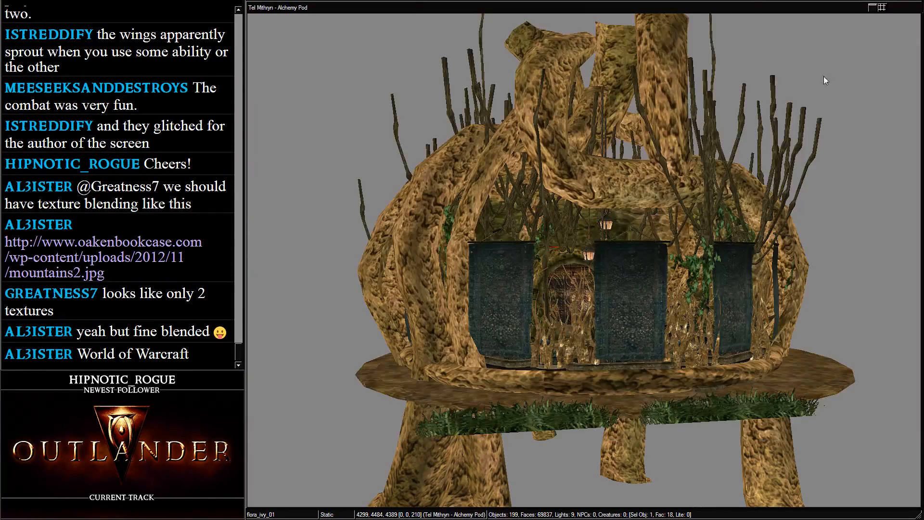
Duplicate the flora_ivy_01 hanging between two tapestries inside the pod and raise the copy above it
middle_click_drag(617, 305, 639, 311)
left_click(647, 258)
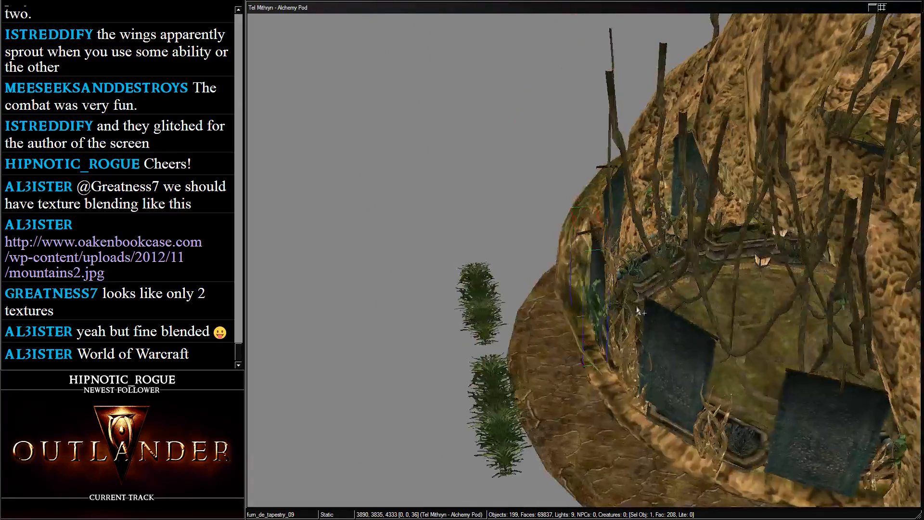
left_click(640, 308)
scroll(643, 303, "up", 5)
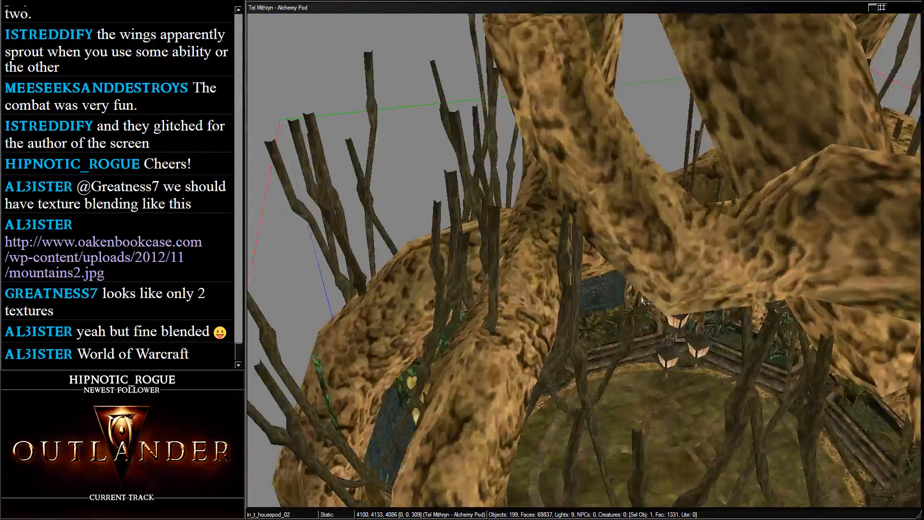
scroll(649, 303, "up", 10)
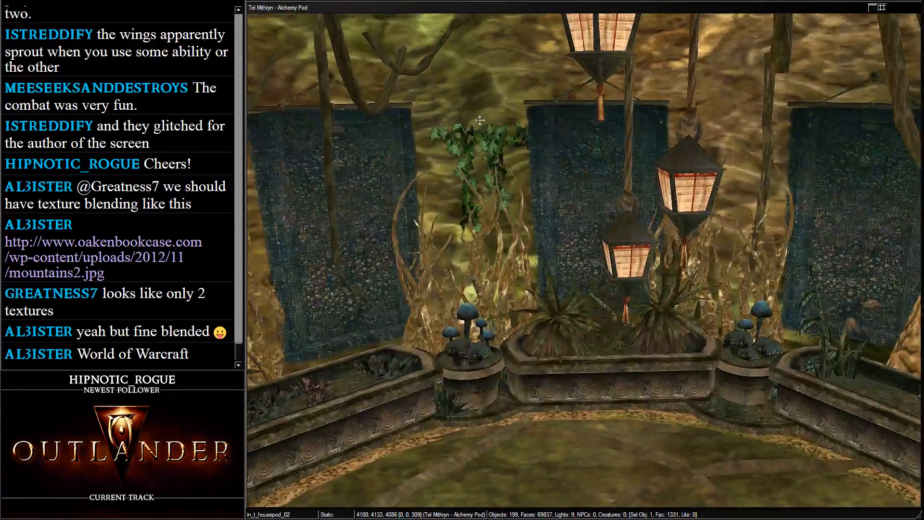
left_click(489, 151)
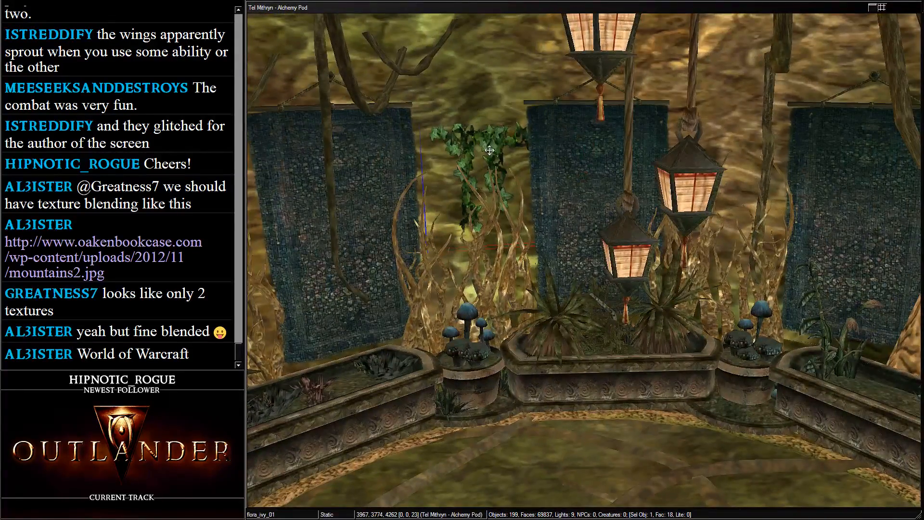
left_click_drag(490, 151, 491, 125)
key("ctrl+d")
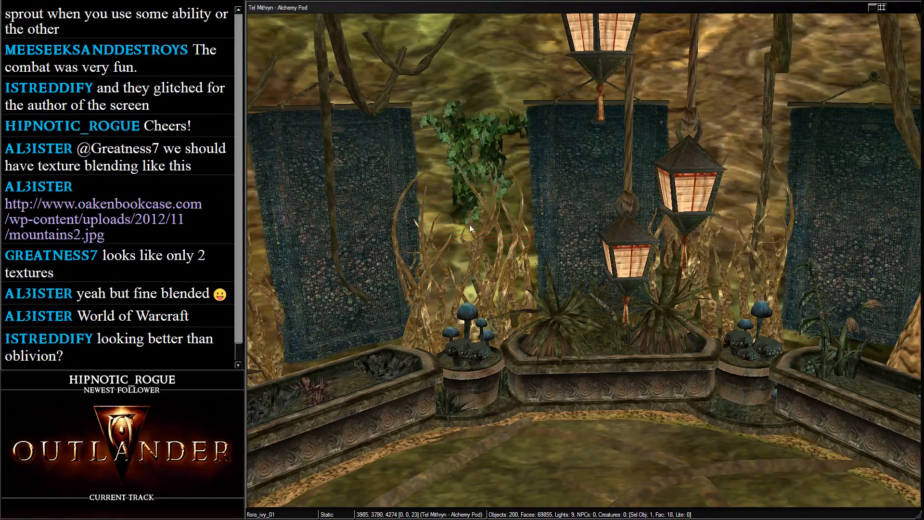
left_click_drag(469, 224, 512, 139)
scroll(512, 139, "down", 2)
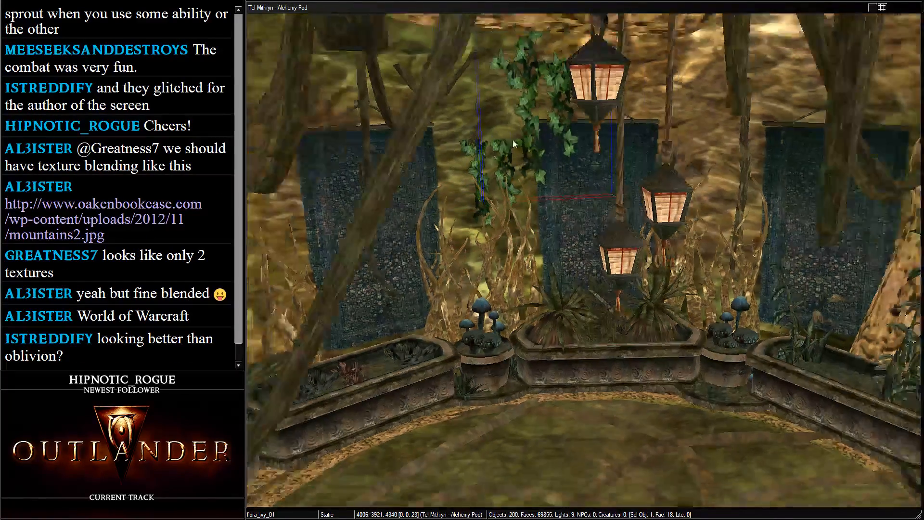
Carry the flora_ivy_01 copy around the wall to the root above the planters, turning it to 331 degrees
middle_click_drag(513, 140, 633, 98, "shift")
left_click_drag(646, 87, 522, 99)
middle_click_drag(523, 99, 672, 146, "shift")
right_click_drag(671, 145, 650, 150)
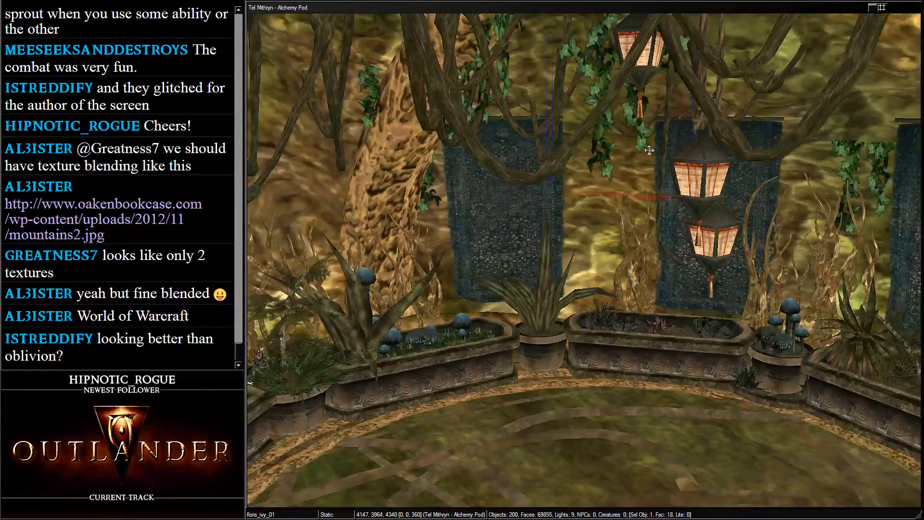
right_click_drag(610, 115, 788, 110)
left_click_drag(591, 84, 308, 89)
middle_click_drag(308, 89, 593, 192, "shift")
left_click_drag(593, 192, 525, 182)
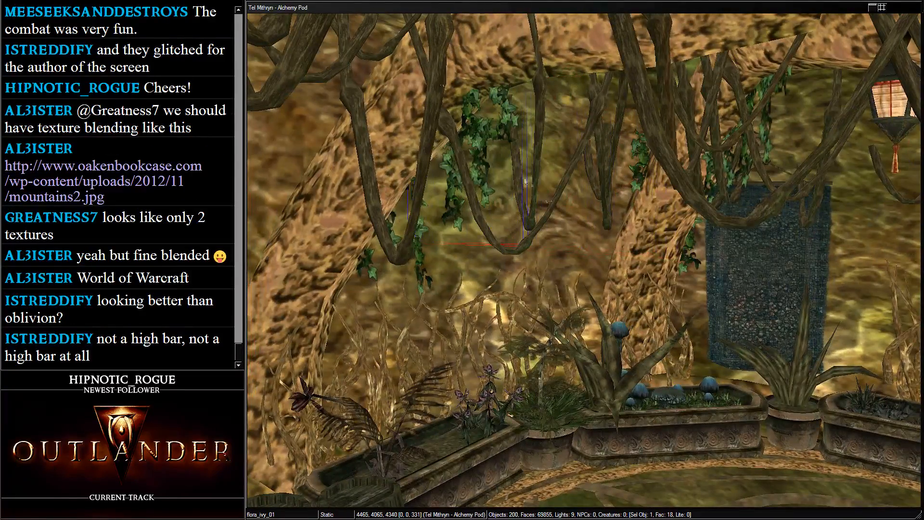
Rotate the ivy copy to 316 degrees, fit it against the root, and nudge the flora_ivy_02 strand below it
middle_click_drag(524, 182, 514, 169, "shift")
right_click_drag(514, 168, 512, 165)
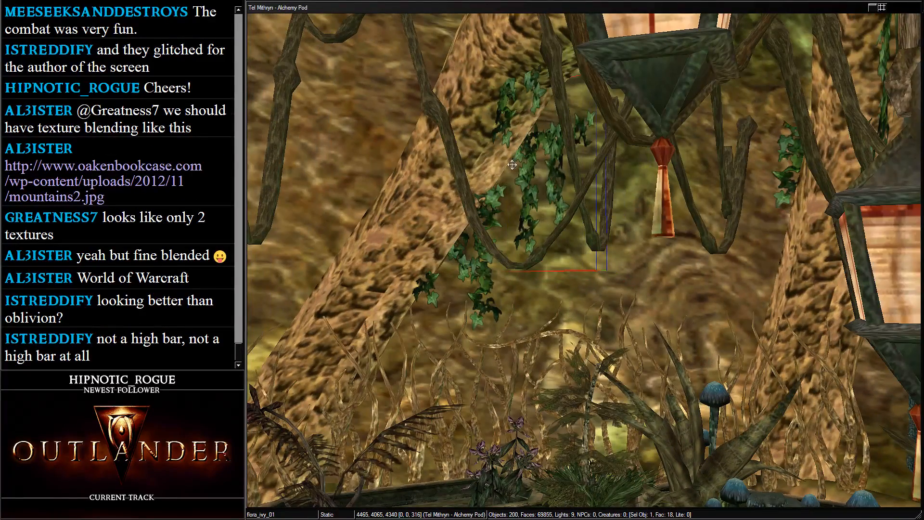
left_click_drag(512, 164, 464, 219)
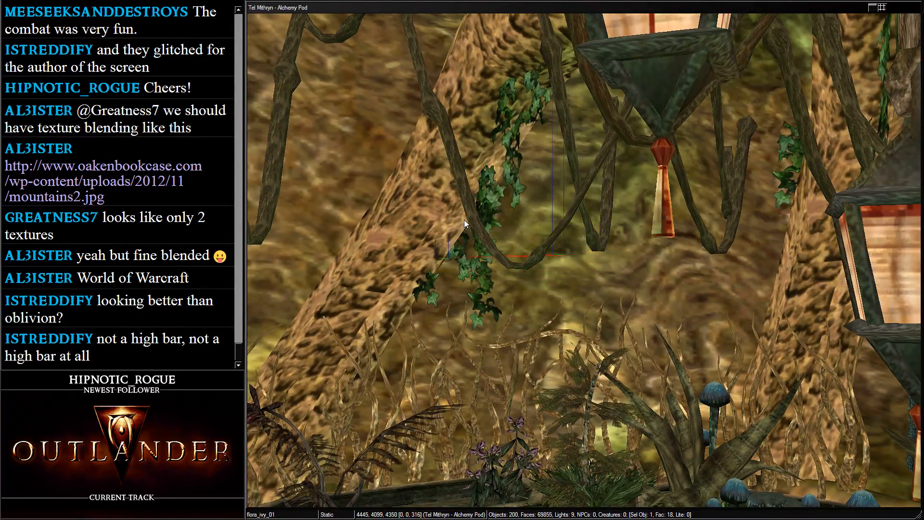
middle_click_drag(464, 220, 611, 222, "shift")
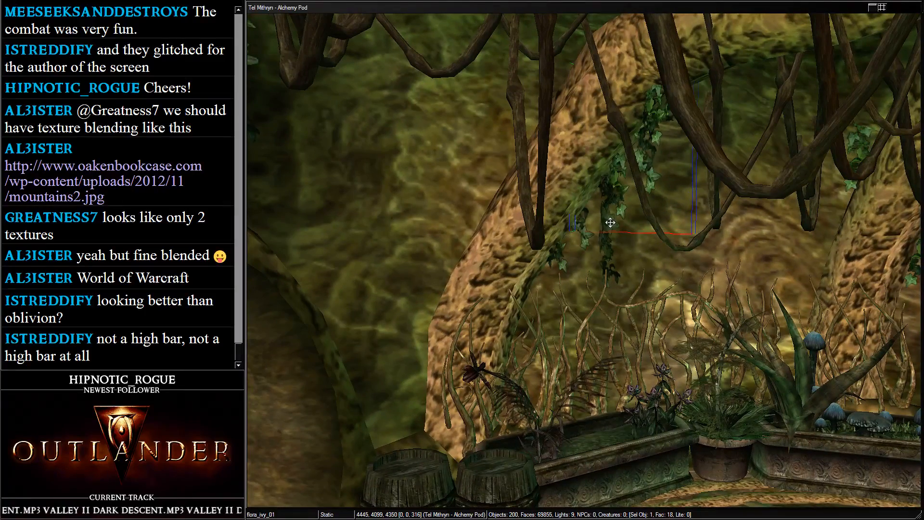
left_click_drag(610, 222, 597, 236)
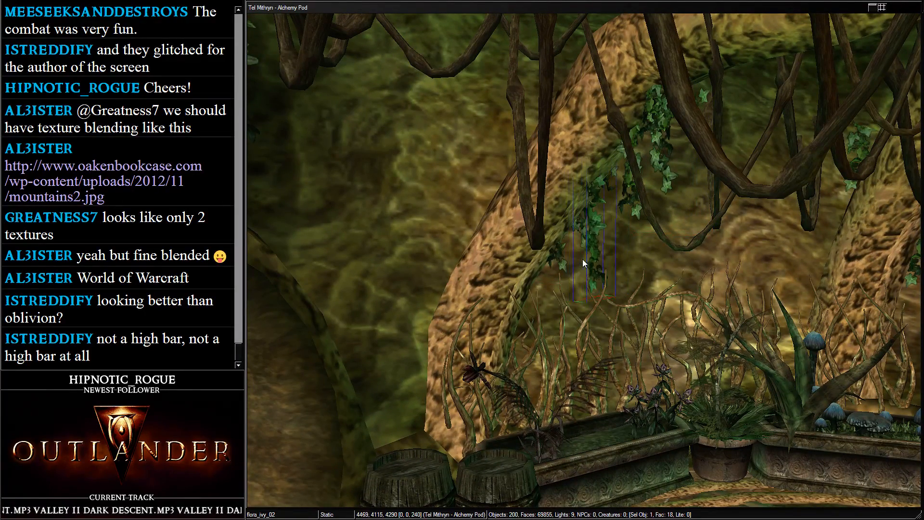
Duplicate the furn_planter_03 base under the mushroom pot and move the copy beneath the spiky plant's pot
middle_click_drag(597, 236, 680, 260, "shift")
scroll(674, 221, "up", 6)
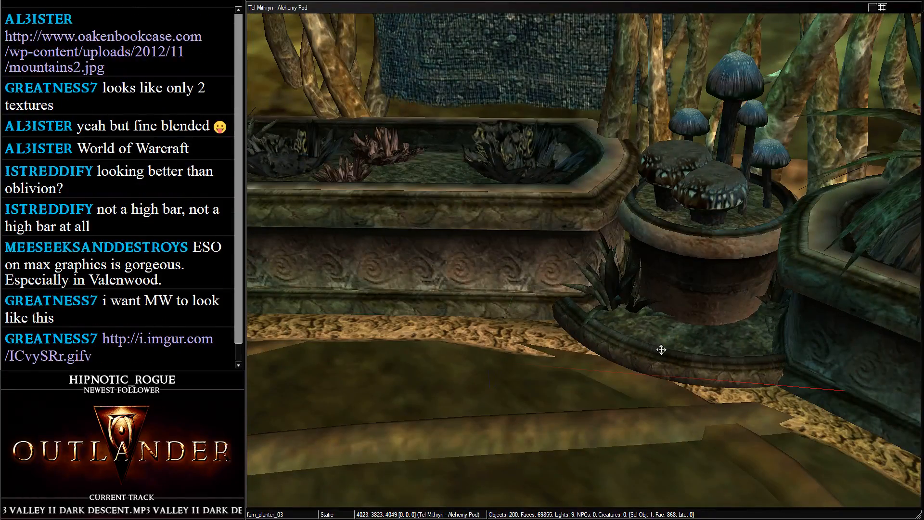
key("ctrl+d")
left_click_drag(657, 335, 534, 351)
scroll(534, 351, "down", 3)
middle_click_drag(534, 351, 640, 315)
left_click_drag(640, 315, 2, 316)
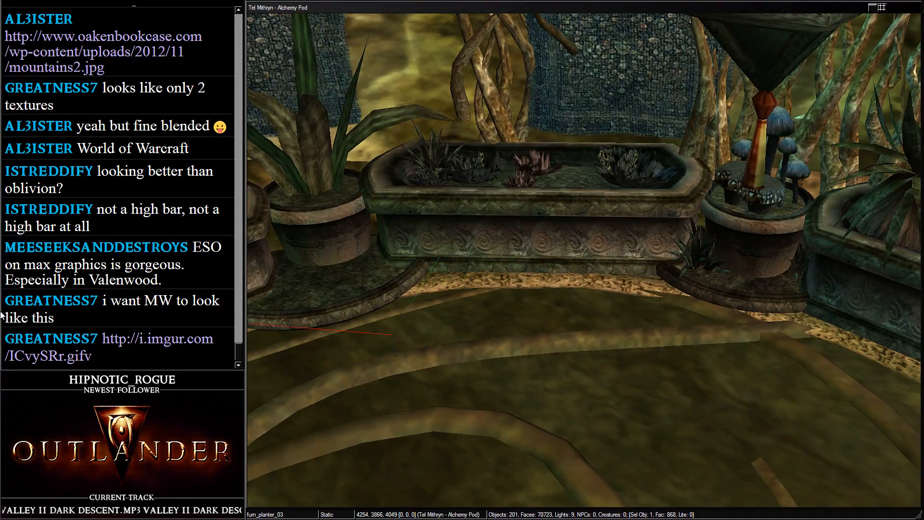
Fine-tune the copied base's position so it sits back between the two long planters under the spiky plant's pot
middle_click_drag(244, 297, 478, 245)
left_click_drag(477, 245, 479, 244)
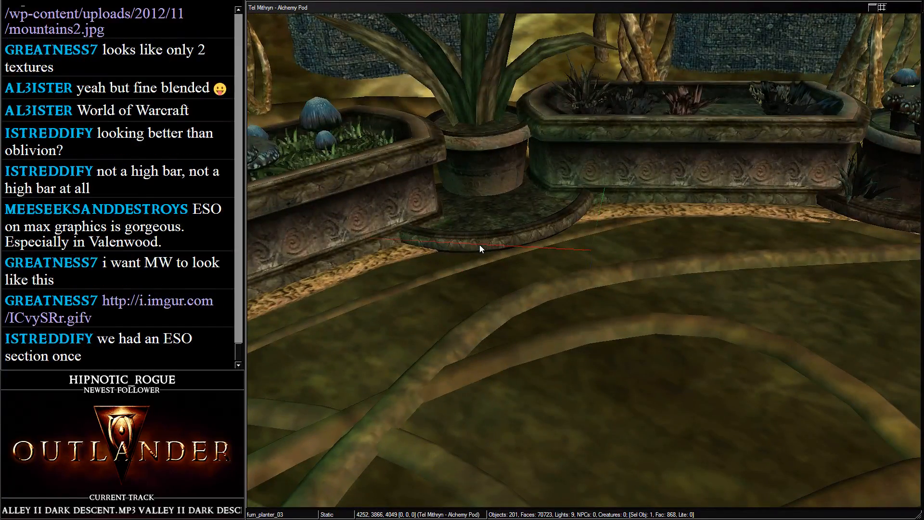
scroll(479, 244, "down", 3)
middle_click_drag(479, 245, 513, 227)
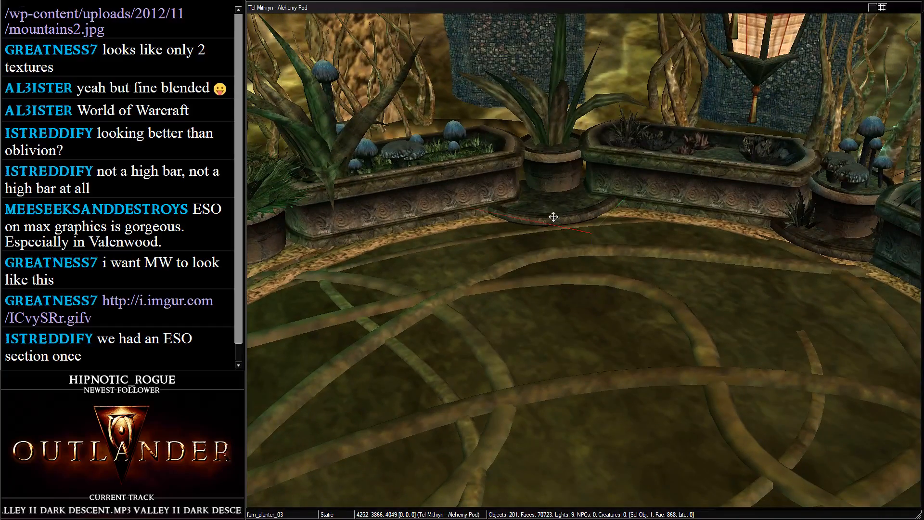
left_click_drag(552, 217, 552, 211)
middle_click_drag(552, 211, 593, 181)
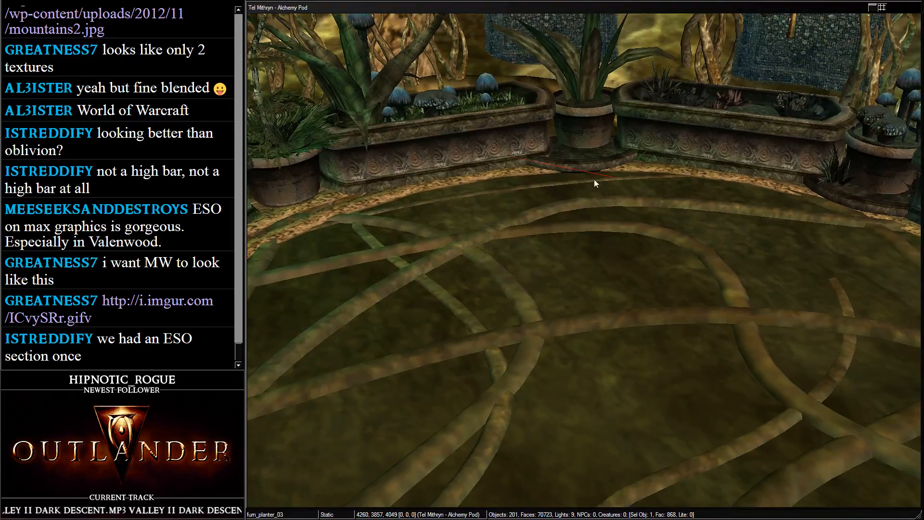
Duplicate the furn_planter_03 base again and fit the copy under the fern pot between the planters near the barrels
key("ctrl+d")
left_click_drag(591, 163, 291, 349)
middle_click_drag(291, 348, 500, 327)
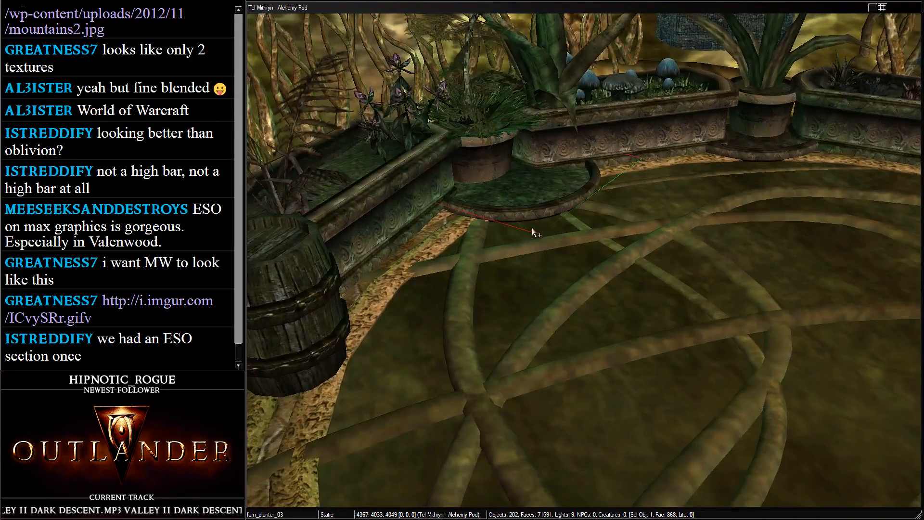
left_click_drag(532, 228, 510, 200)
middle_click_drag(509, 201, 530, 168, "shift")
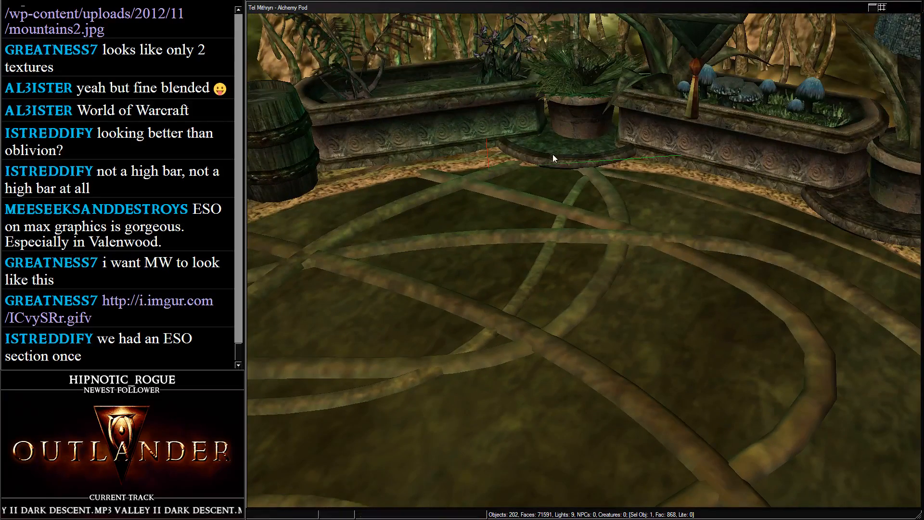
left_click_drag(553, 154, 560, 155)
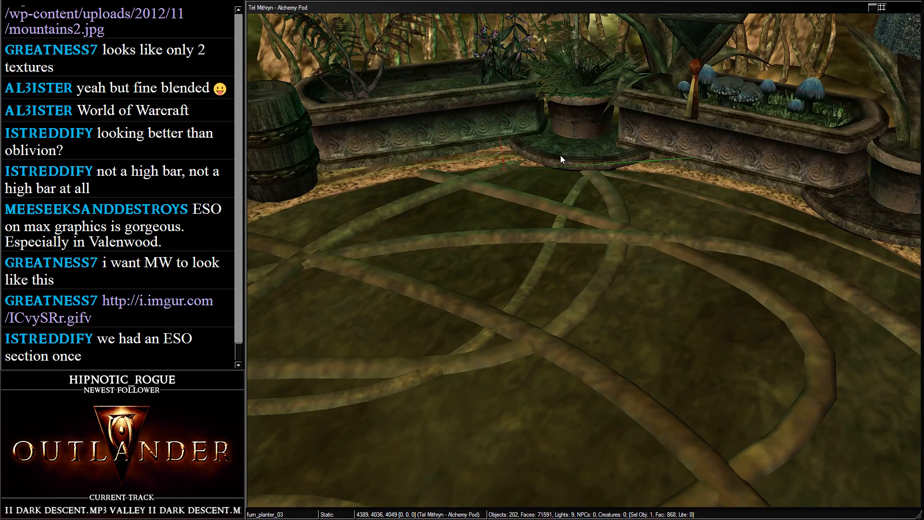
middle_click_drag(560, 155, 660, 135)
scroll(660, 135, "down", 15)
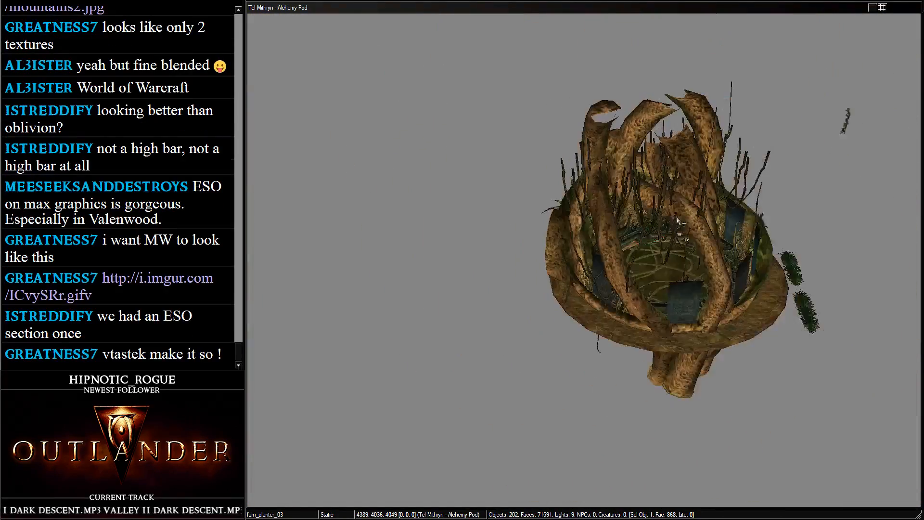
Remove the stray strand floating outside the pod and select the in_t_housepod_pole_02 pole beside the rim
middle_click_drag(677, 216, 596, 219)
middle_click_drag(595, 219, 486, 253, "shift")
scroll(735, 266, "up", 5)
middle_click_drag(734, 266, 677, 272)
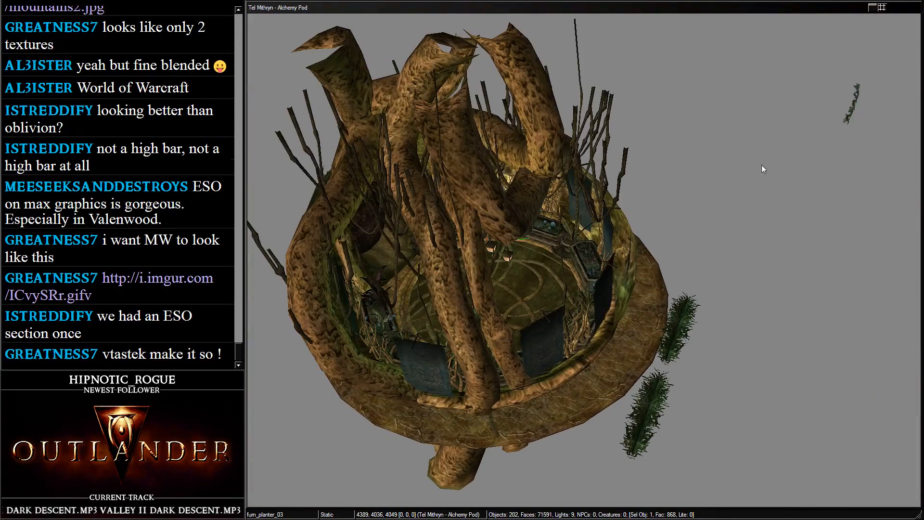
left_click(852, 111)
left_click(596, 206)
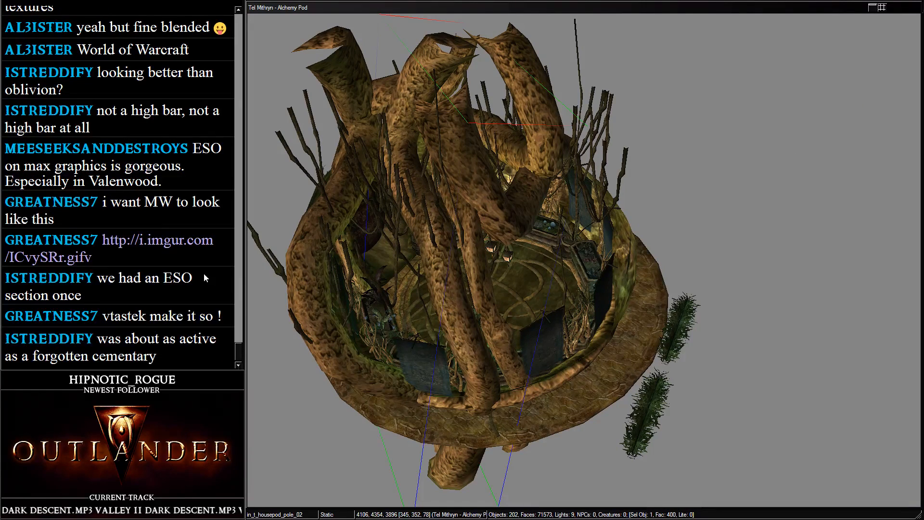
Open the imgur clip linked in the chat, enlarge it to watch it, and close it
left_click(186, 246)
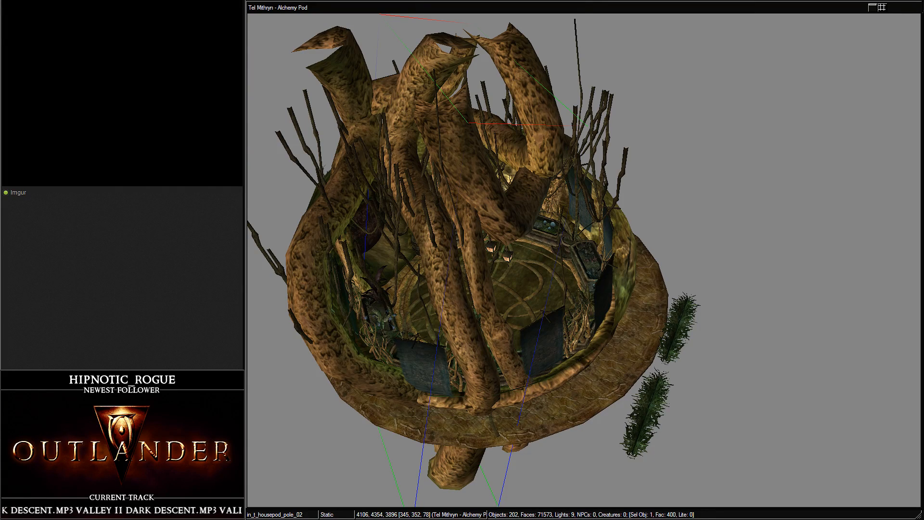
left_click_drag(102, 0, 426, 16)
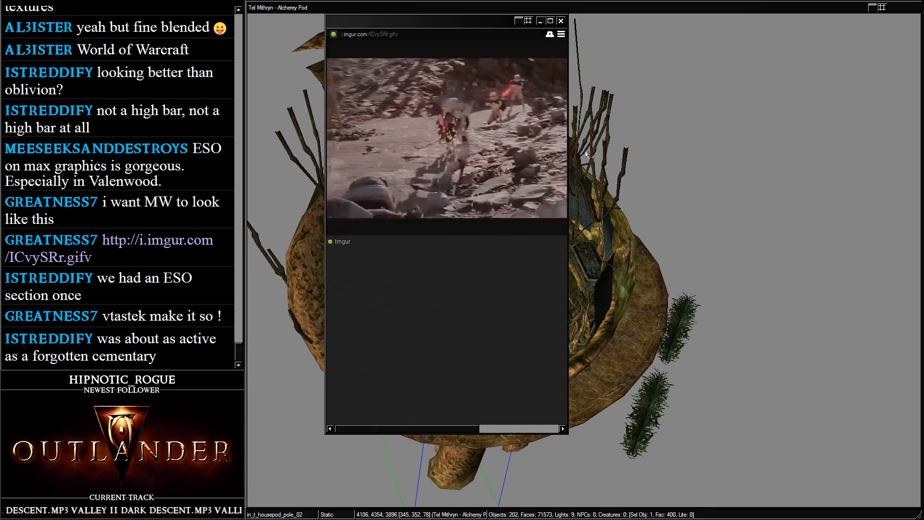
left_click_drag(569, 153, 900, 159)
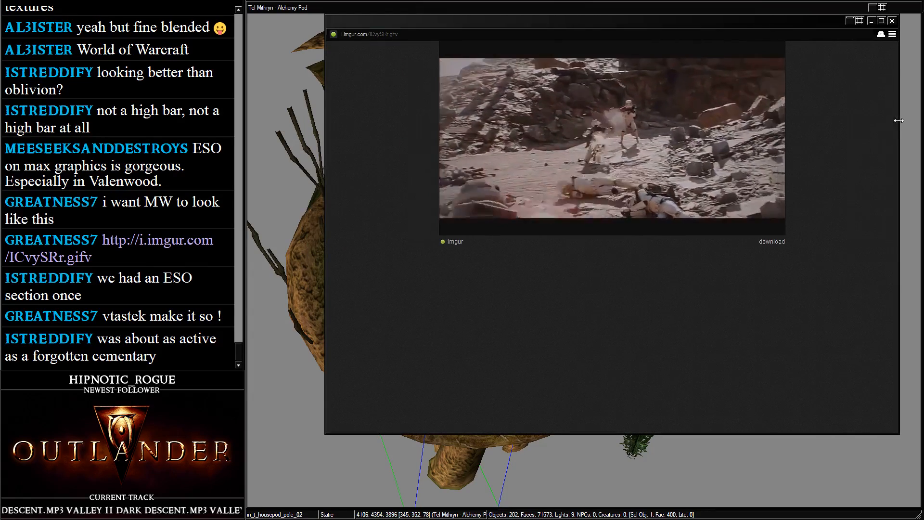
scroll(679, 210, "up", 4, "ctrl")
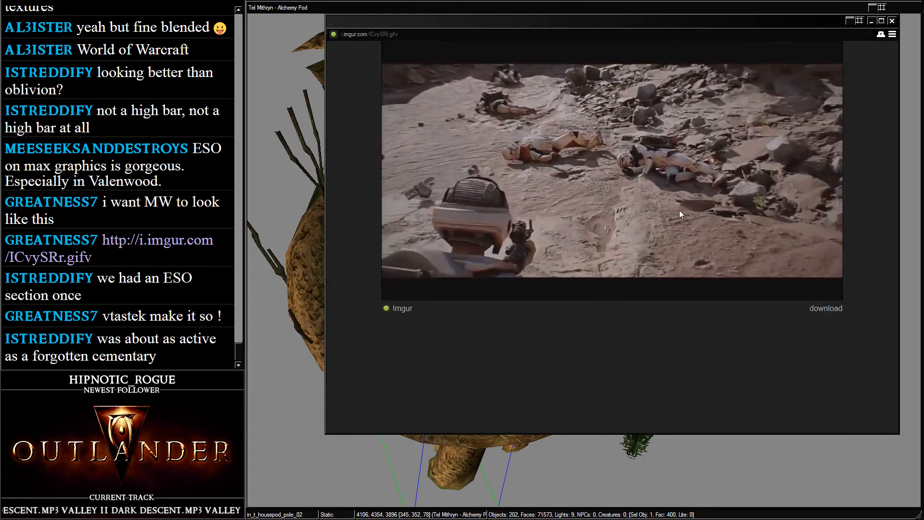
scroll(680, 210, "up", 1, "ctrl")
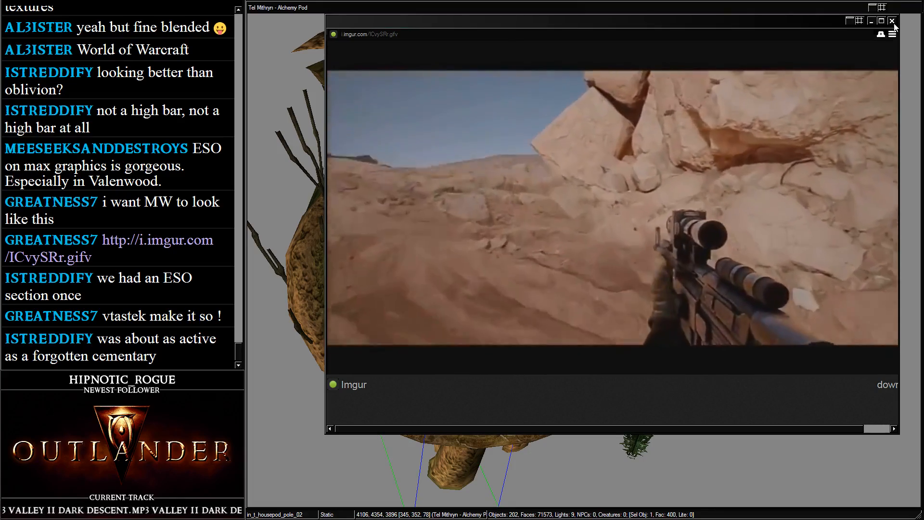
left_click(892, 20)
Examine the potted plants and long planters along the pod's wall near the barrels for spots needing more plants
middle_click_drag(420, 206, 560, 227)
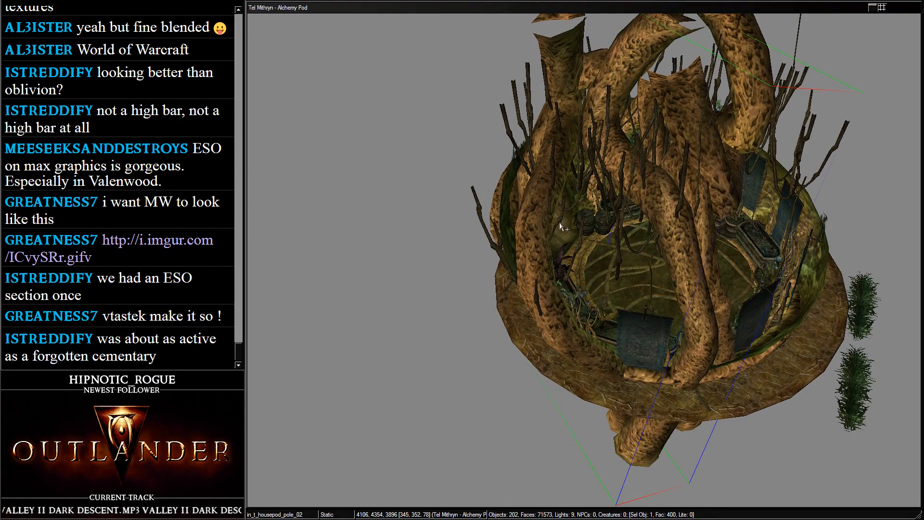
scroll(611, 240, "up", 3)
left_click(584, 210)
middle_click_drag(585, 210, 533, 265, "shift")
scroll(525, 194, "up", 5)
scroll(577, 264, "up", 3)
left_click(602, 265)
middle_click_drag(602, 265, 532, 227, "shift")
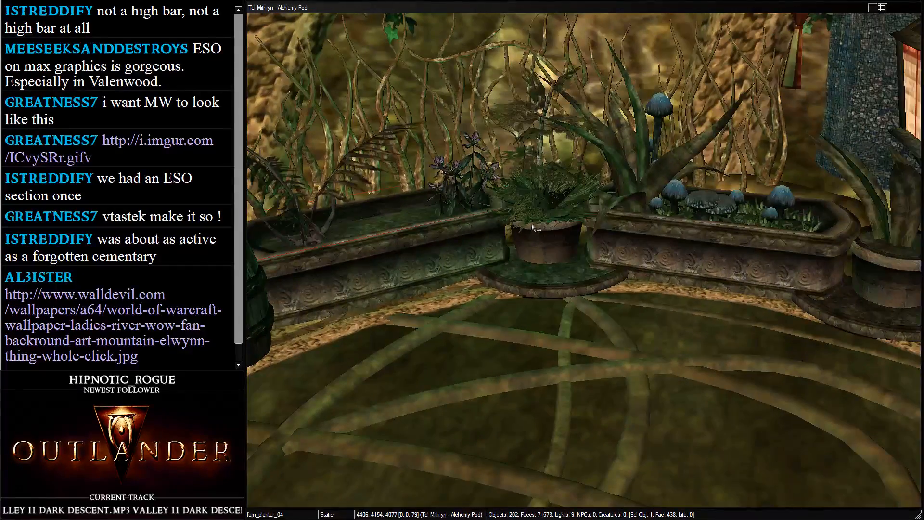
left_click(533, 227)
scroll(533, 228, "down", 8)
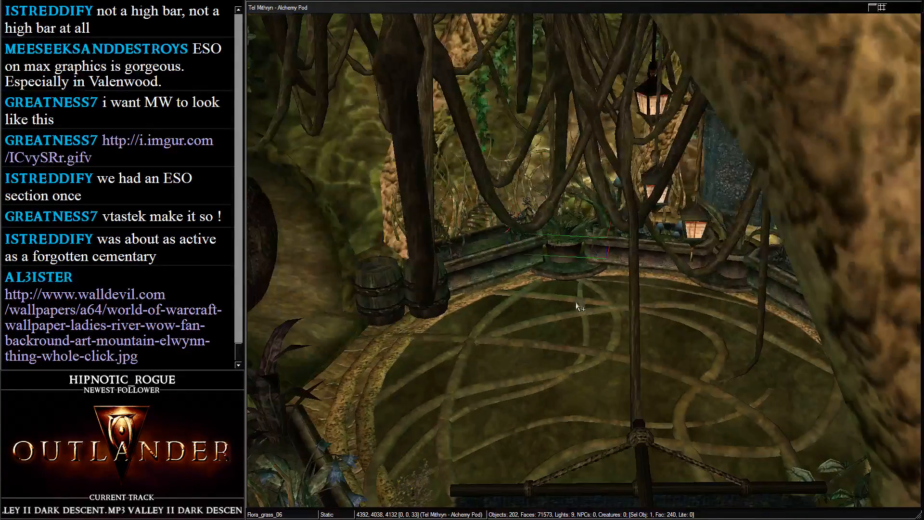
middle_click_drag(573, 303, 389, 220, "shift")
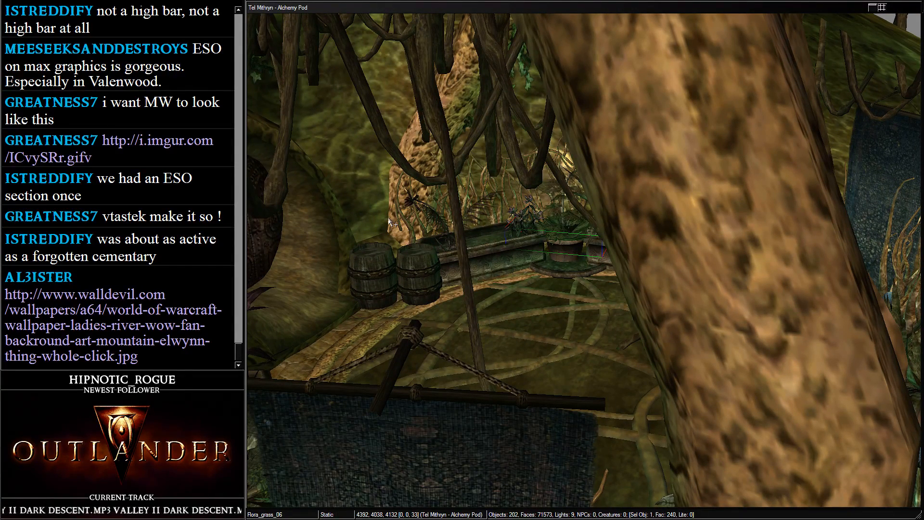
Bring up the Object Window, switch from the statics to the containers, and sort them by the organic flag
key("alt+Tab")
left_click(775, 136)
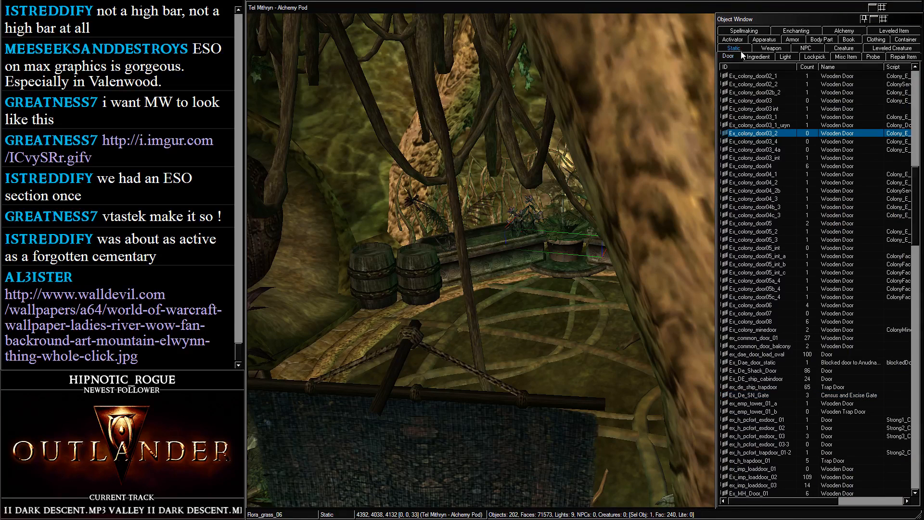
left_click(736, 49)
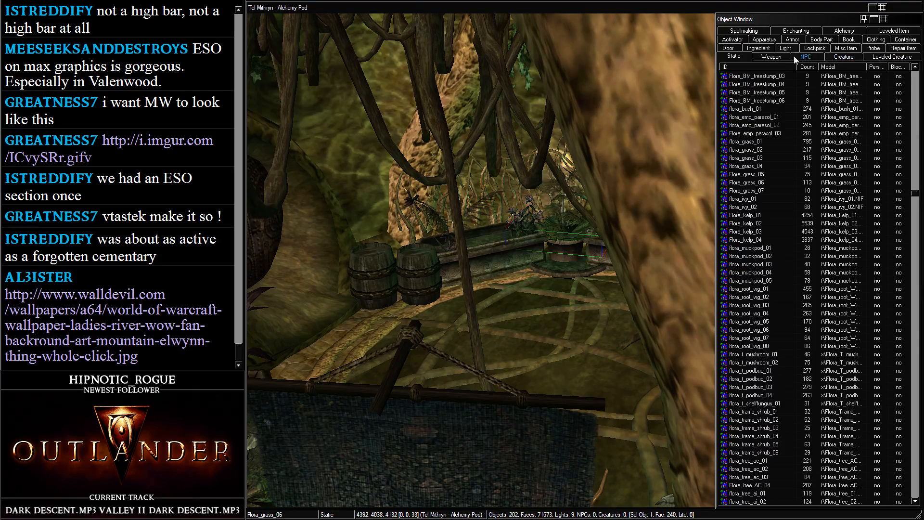
left_click(772, 67)
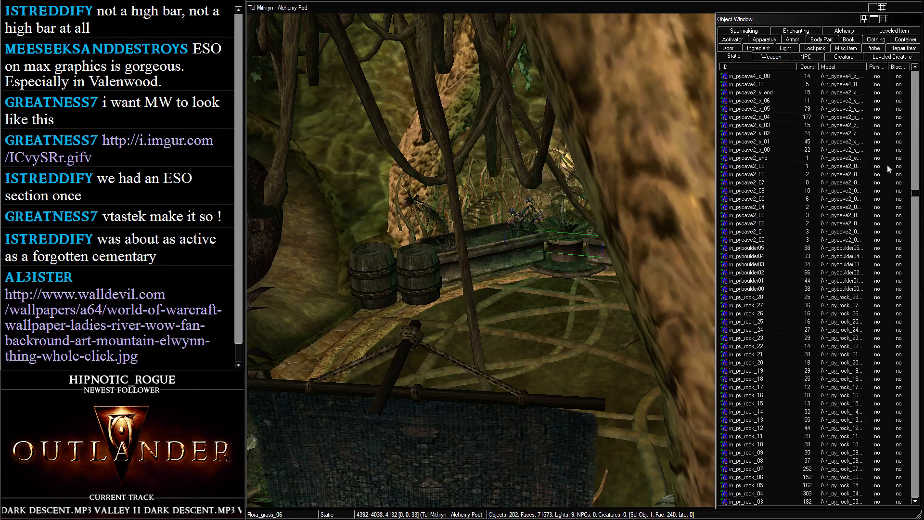
left_click(919, 190)
left_click_drag(918, 189, 917, 109)
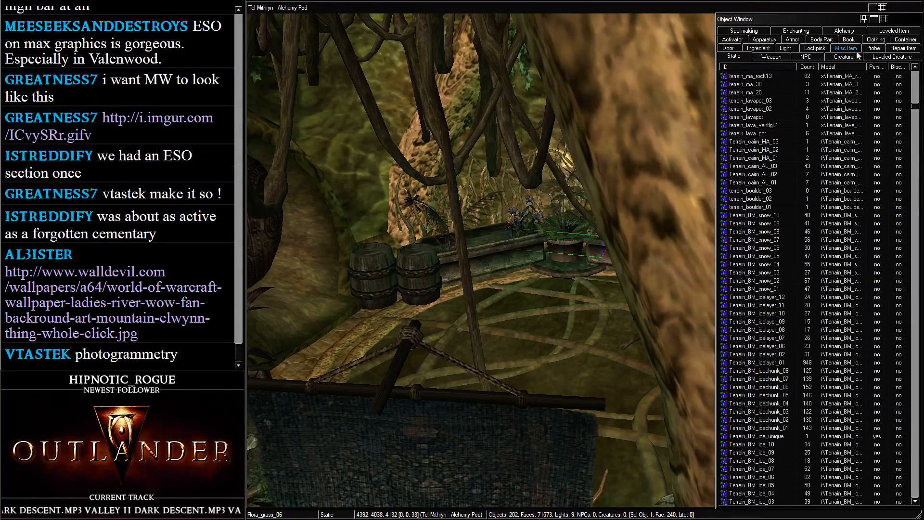
left_click(909, 41)
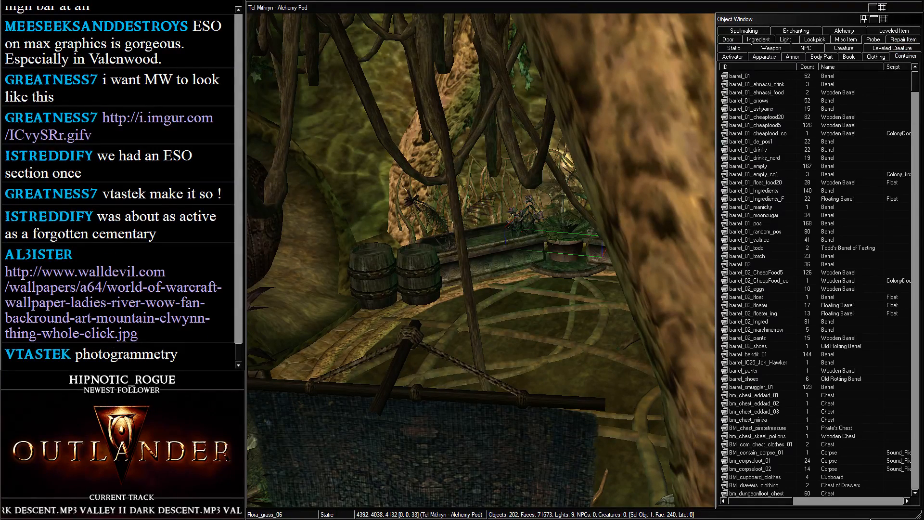
left_click(876, 503)
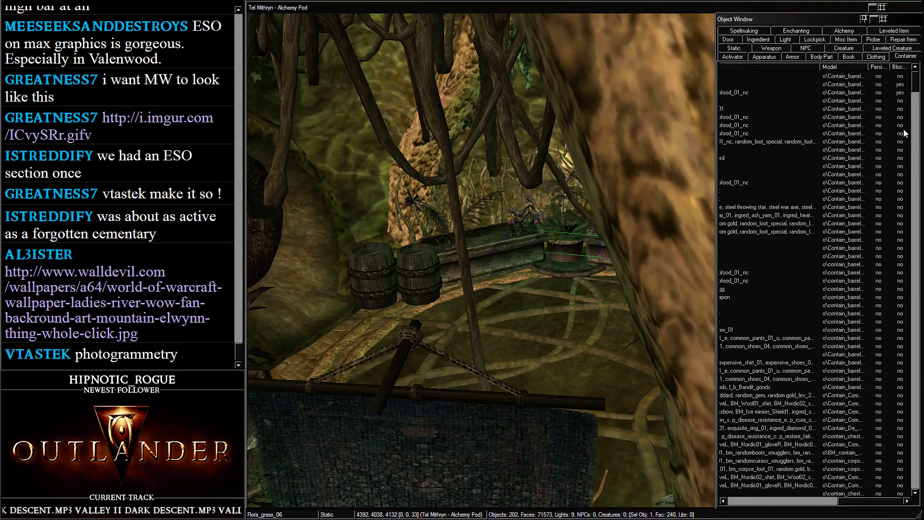
left_click_drag(876, 502, 830, 493)
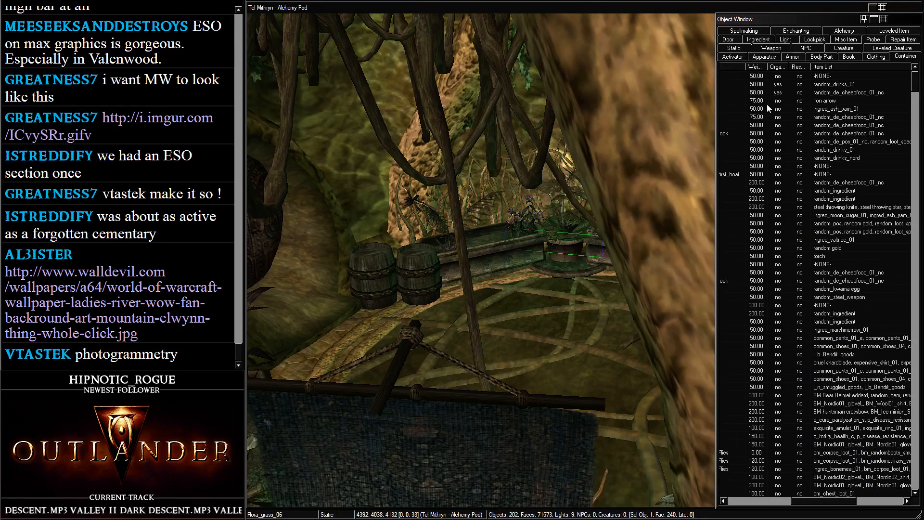
left_click(780, 67)
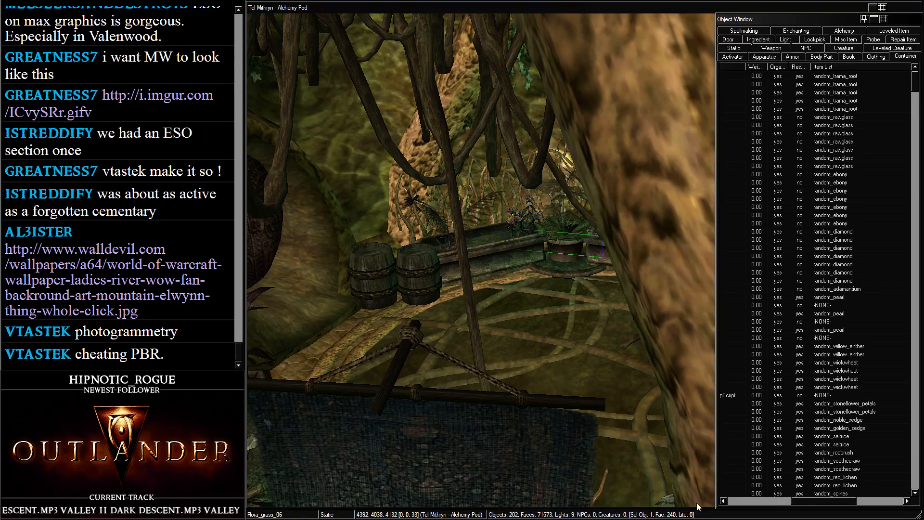
Find the Willow Flower entries among the organic containers and place flora_willow_flower_01 and flora_willow_flower_02 in the pod
left_click_drag(699, 507, 715, 496)
left_click(763, 100)
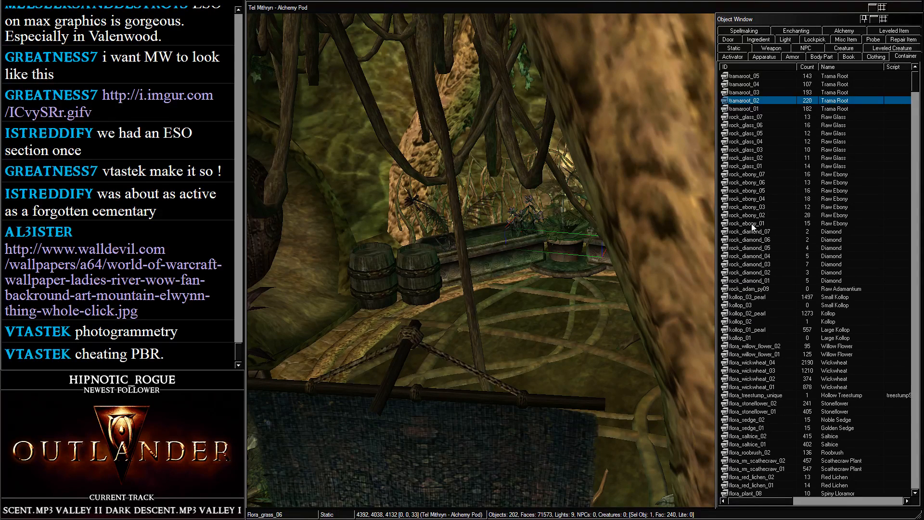
left_click(761, 248)
left_click(762, 305)
left_click(766, 330)
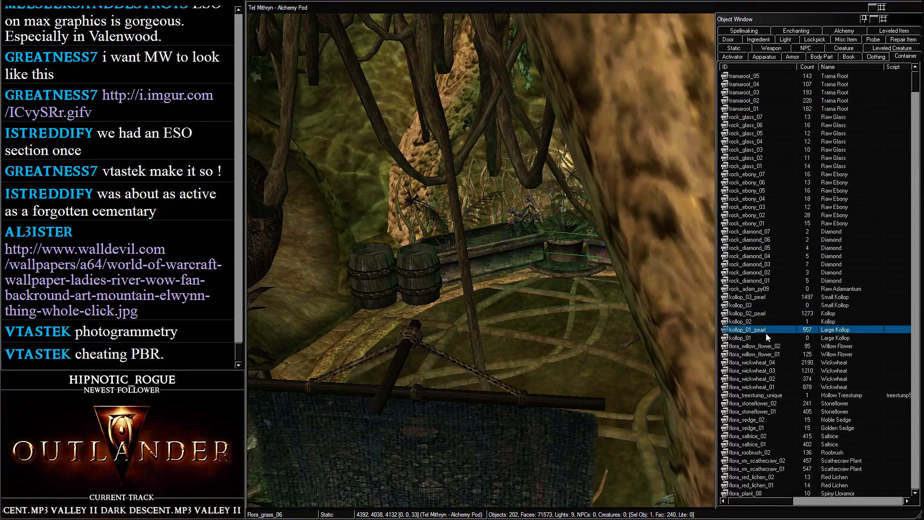
left_click(781, 362)
scroll(781, 361, "down", 2)
left_click(787, 306)
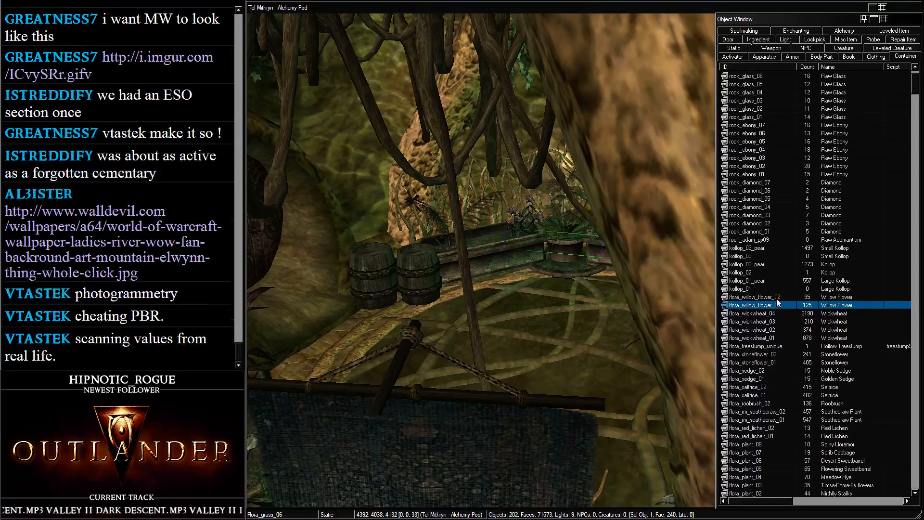
left_click_drag(765, 297, 462, 248)
Fit the two willow flowers into the long planter by the barrels, between the fern and the purple flowers
scroll(470, 255, "up", 4)
left_click_drag(496, 295, 545, 373)
scroll(544, 369, "up", 6)
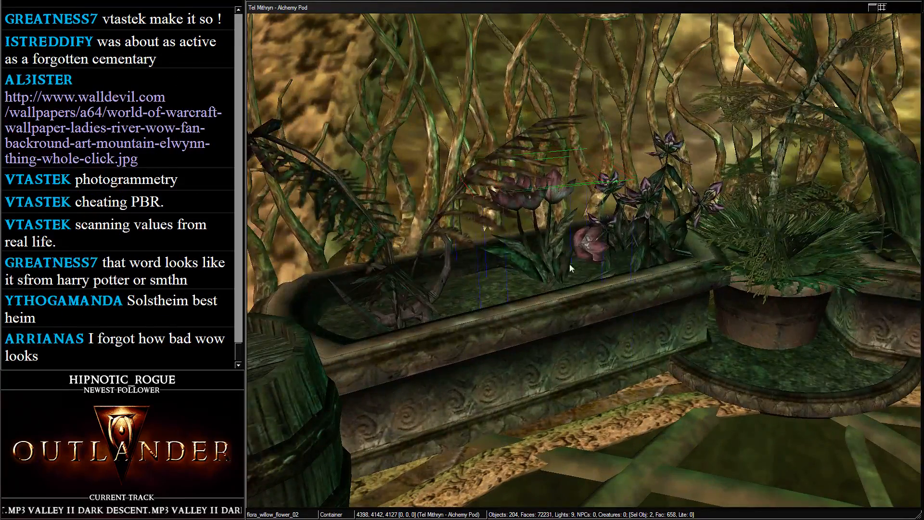
left_click_drag(572, 268, 577, 126)
middle_click_drag(578, 126, 545, 235)
left_click_drag(545, 236, 570, 237)
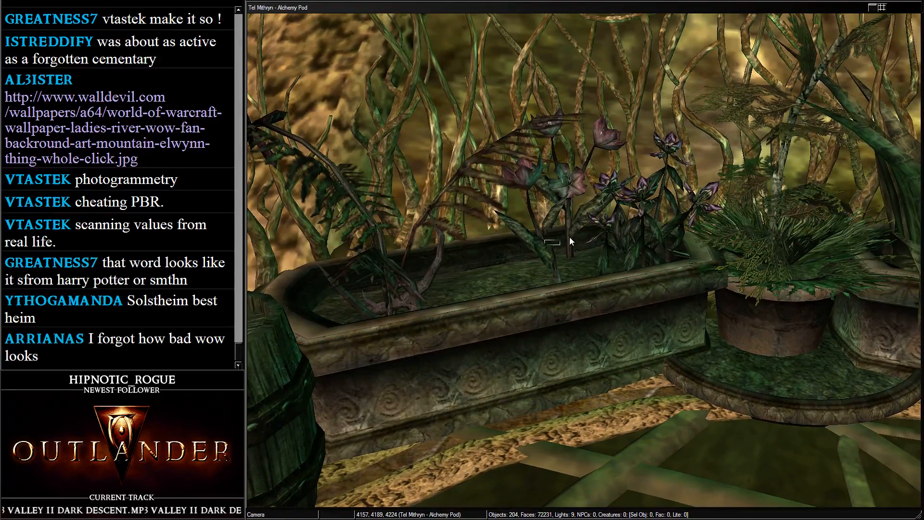
Duplicate flora_willow_flower_02, rotate the copy to 100 degrees, and fit it beside the other willow flowers in the planter
left_click(536, 248)
middle_click_drag(588, 227, 511, 168)
scroll(510, 165, "up", 3)
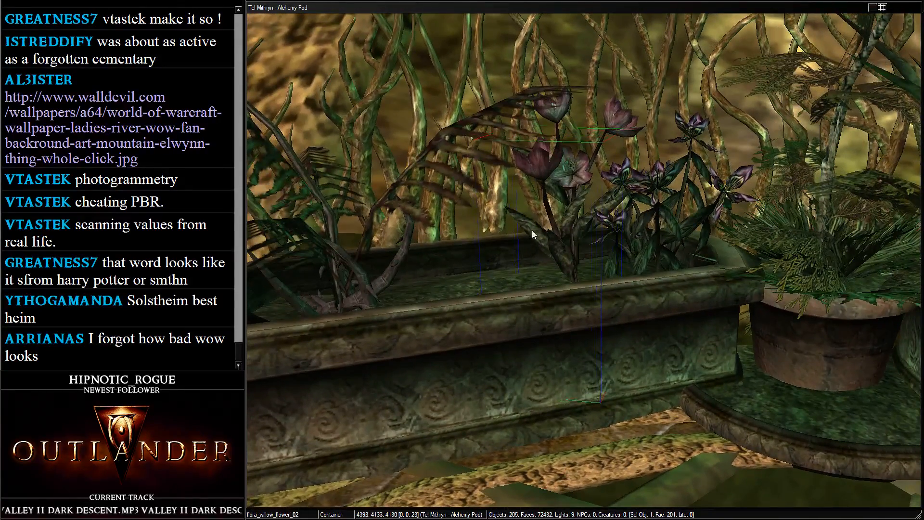
right_click_drag(625, 212, 387, 198)
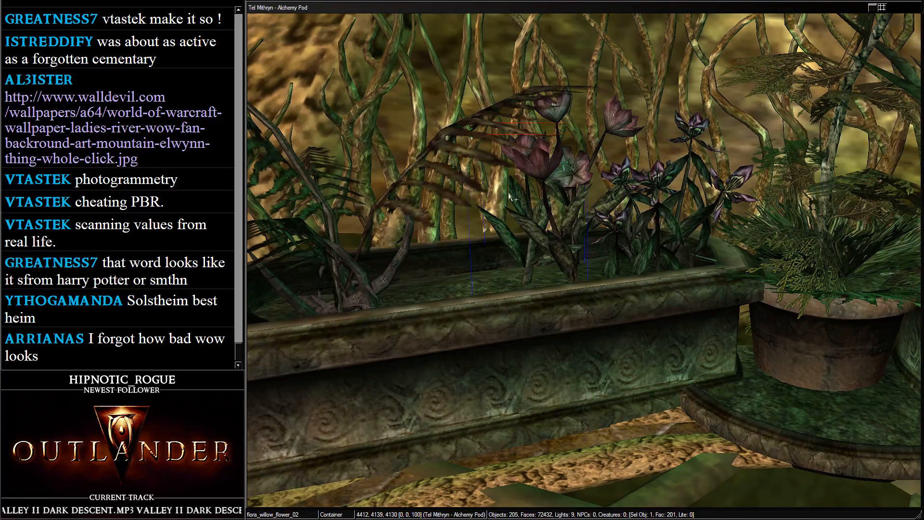
left_click_drag(511, 198, 528, 211)
middle_click_drag(528, 210, 571, 239)
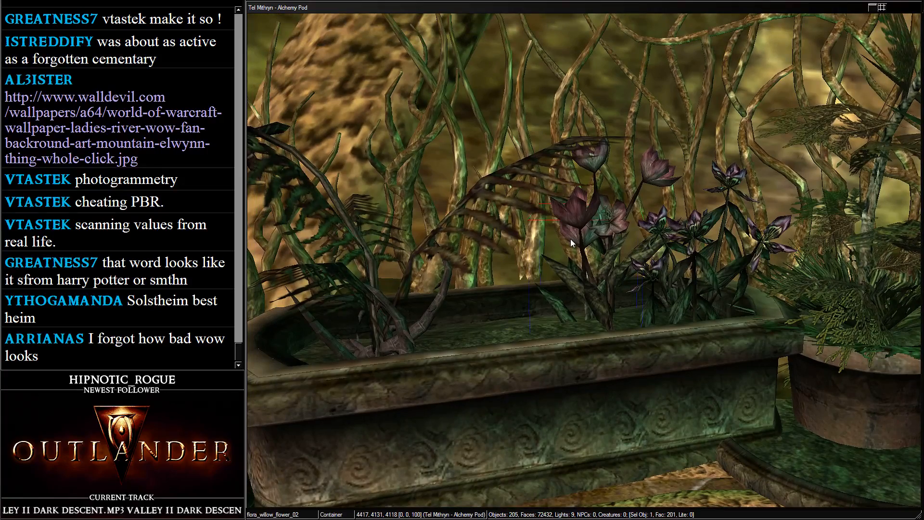
left_click_drag(570, 239, 532, 232)
middle_click_drag(533, 232, 565, 246)
scroll(528, 213, "down", 3)
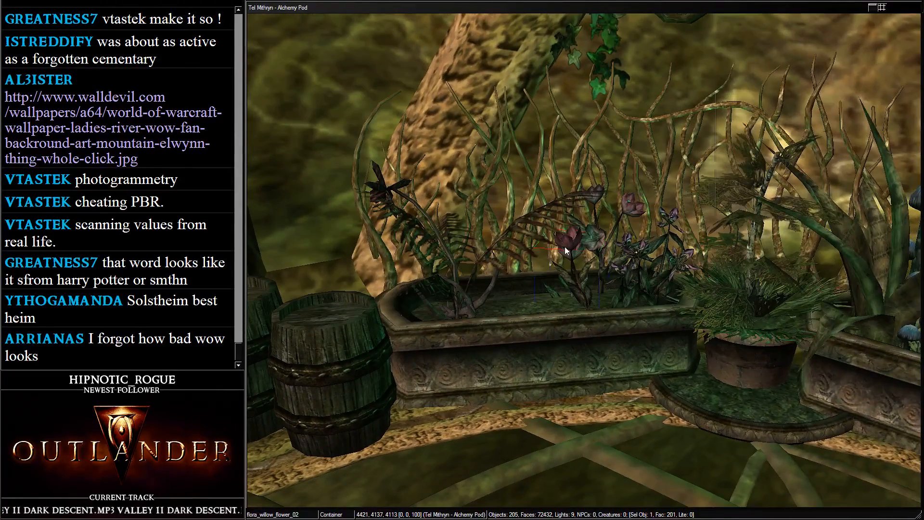
Add flora_gold_kanet_01 and flora_gold_kanet_02 from the containers and move the pair toward the long planter by the barrels
key("alt+Tab")
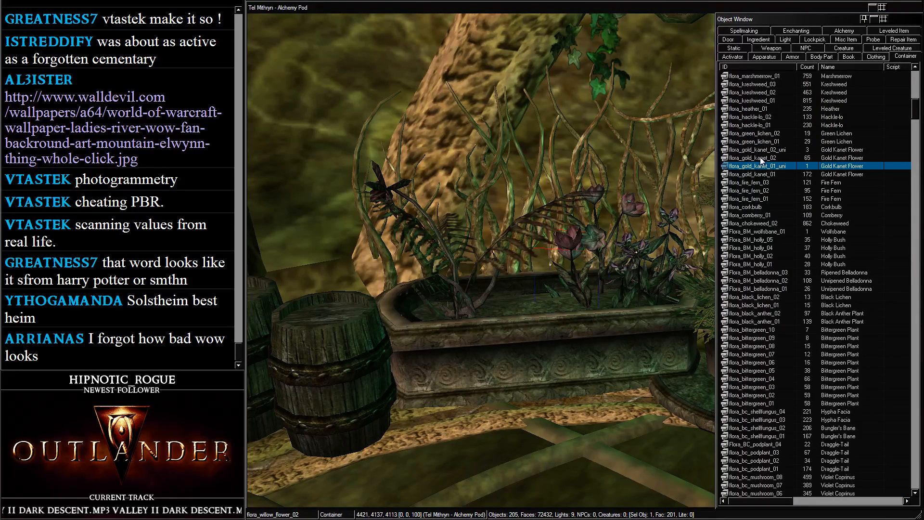
left_click(759, 158)
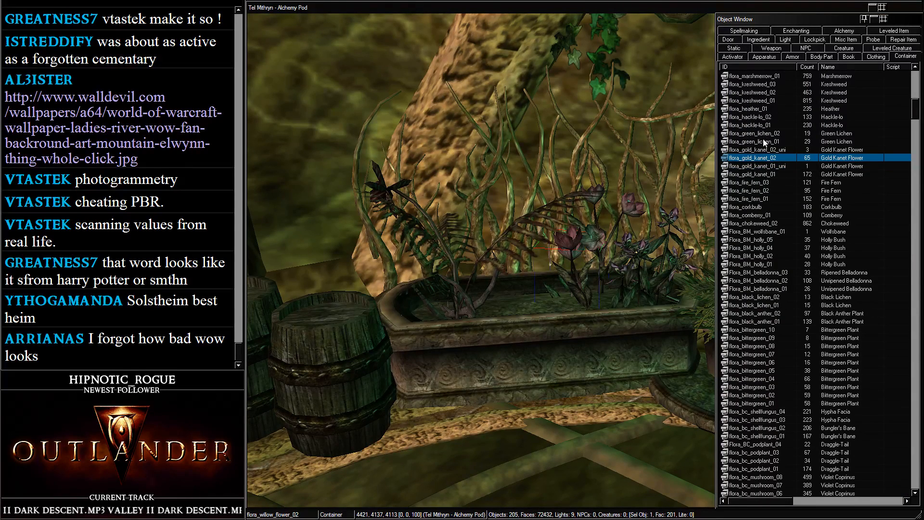
left_click(755, 175, "ctrl")
left_click_drag(557, 267, 558, 436)
key("ctrl+d")
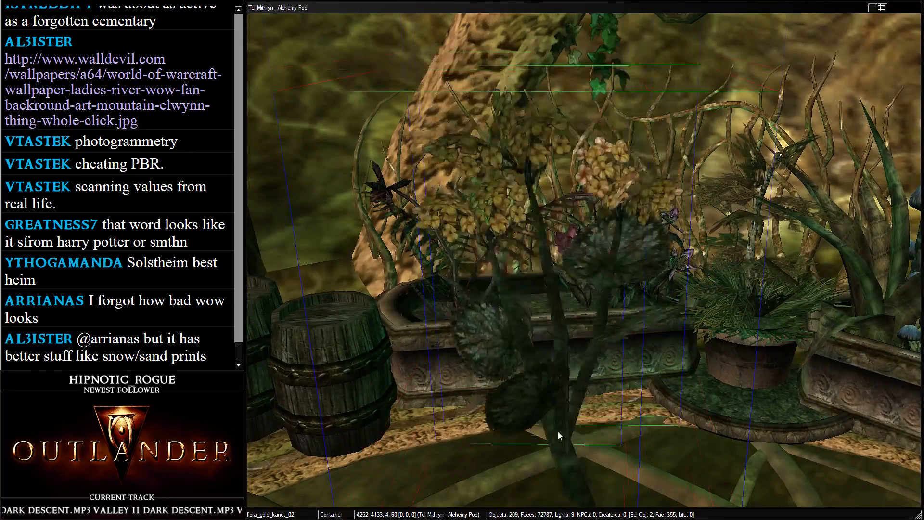
scroll(558, 432, "down", 4)
middle_click_drag(558, 308, 563, 279, "shift")
left_click_drag(553, 260, 550, 212)
mouse_move(626, 269)
middle_mouse_down("shift")
mouse_move(675, 275)
mouse_move(634, 283)
middle_mouse_up("shift")
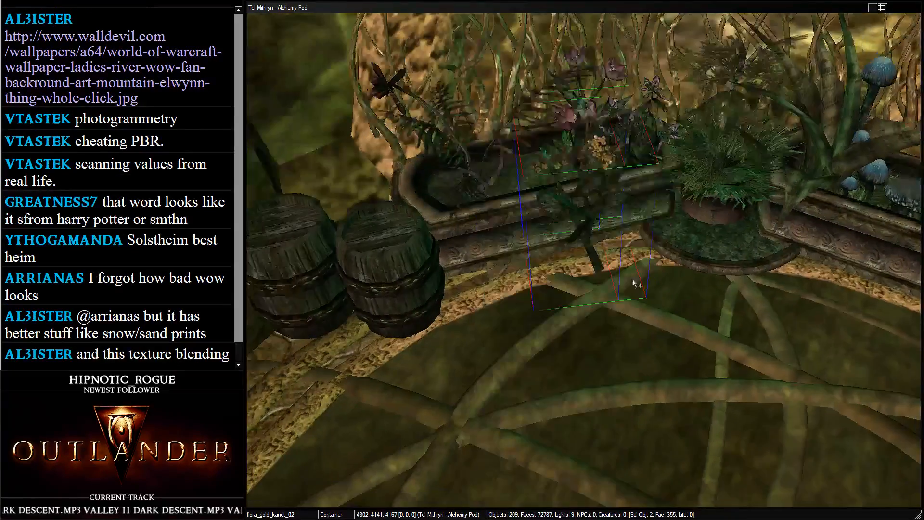
Select flora_gold_kanet_01 on its own and move it against the front of the long planter by the barrels
scroll(634, 283, "up", 3)
left_click(565, 260)
left_click(628, 159)
left_click(610, 129)
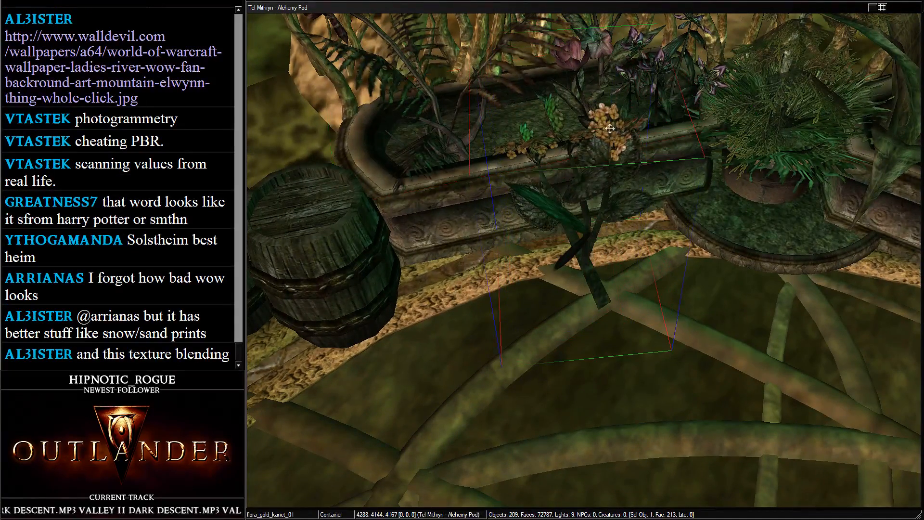
left_click_drag(610, 129, 428, 100)
middle_click_drag(505, 94, 590, 147, "shift")
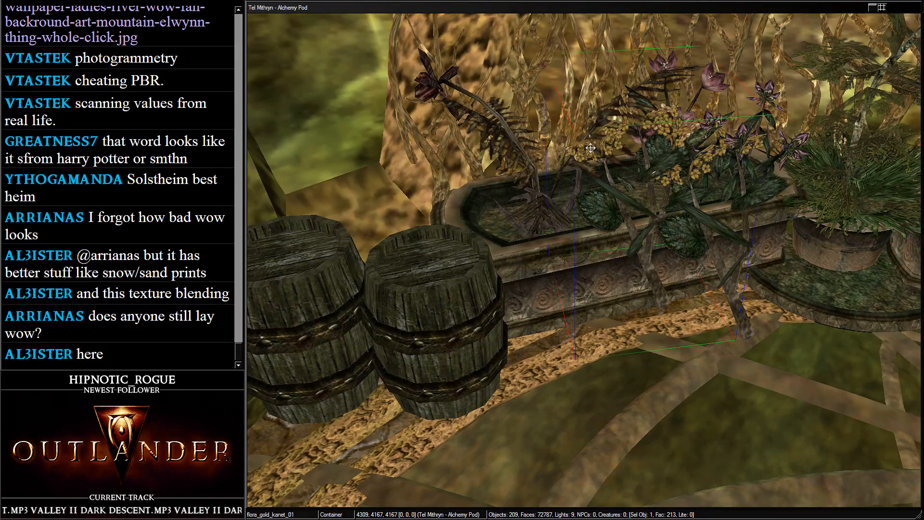
left_click_drag(668, 142, 608, 140)
middle_click_drag(607, 140, 508, 202)
left_click_drag(468, 202, 510, 204)
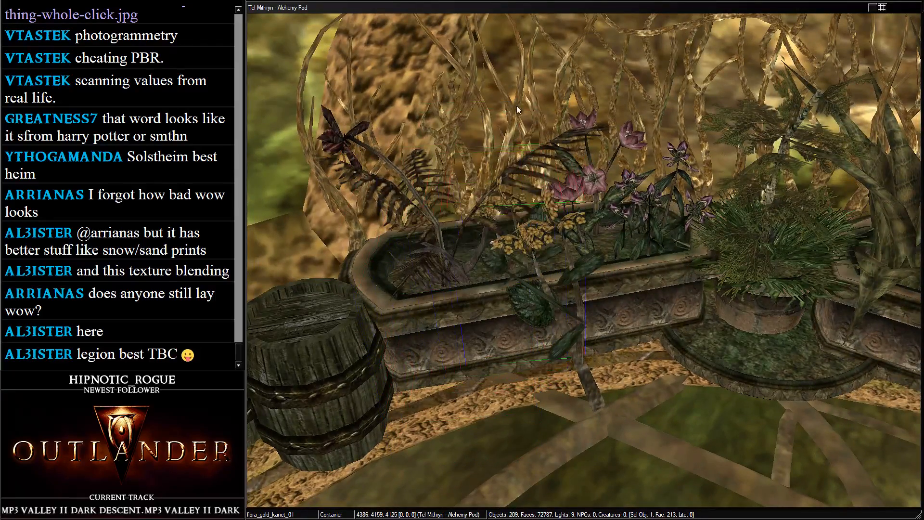
Rotate flora_gold_kanet_01 to 245 degrees and set it in the barrel-side planter's soil, left of the pink flowers
scroll(510, 204, "up", 5)
middle_click_drag(510, 205, 504, 231, "shift")
scroll(504, 230, "up", 2)
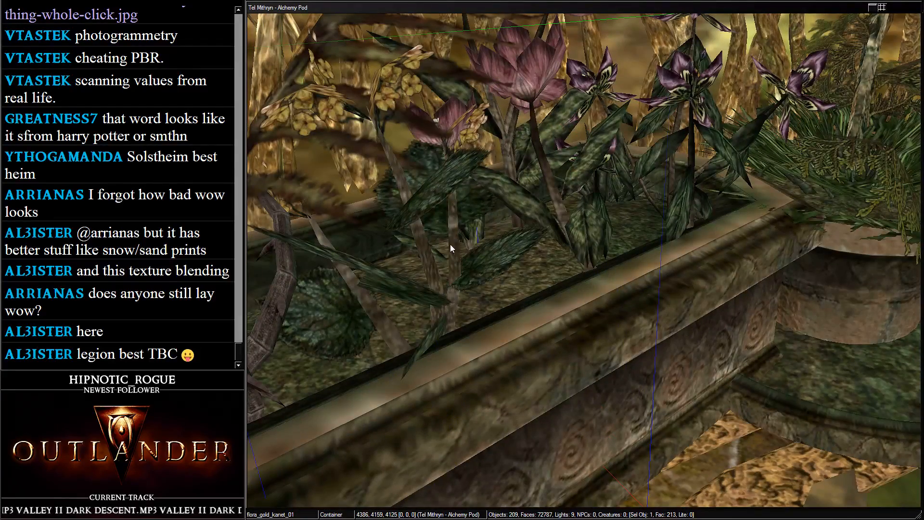
left_click_drag(464, 158, 469, 137)
right_click_drag(481, 354, 440, 239)
left_click_drag(413, 248, 84, 193)
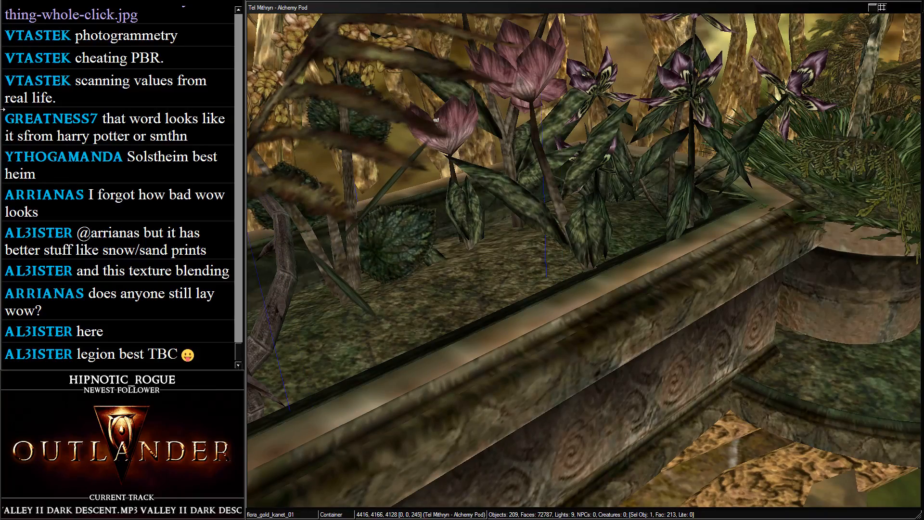
Move flora_gold_kanet_02 into the same planter, between the fern and the pink flowers
scroll(308, 163, "down", 4)
middle_click_drag(270, 164, 436, 298, "shift")
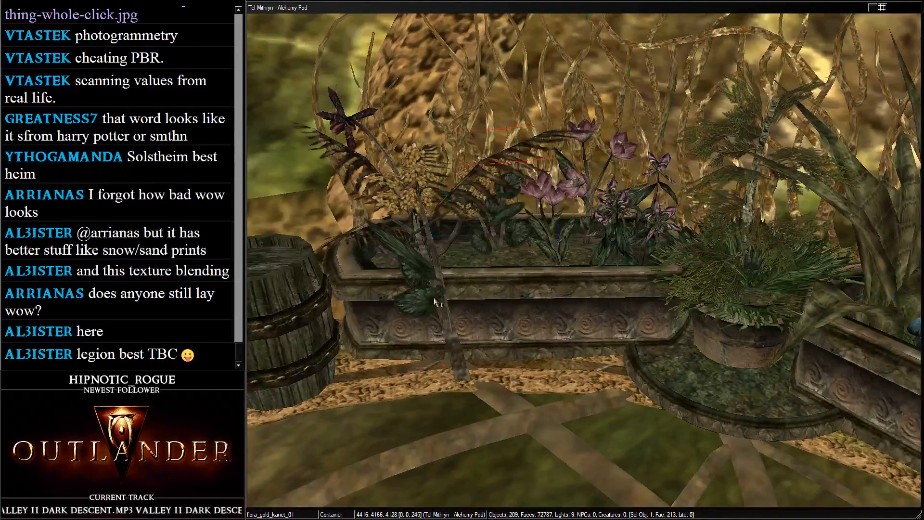
left_click_drag(435, 301, 539, 108)
key("a")
middle_click_drag(462, 178, 444, 307, "shift")
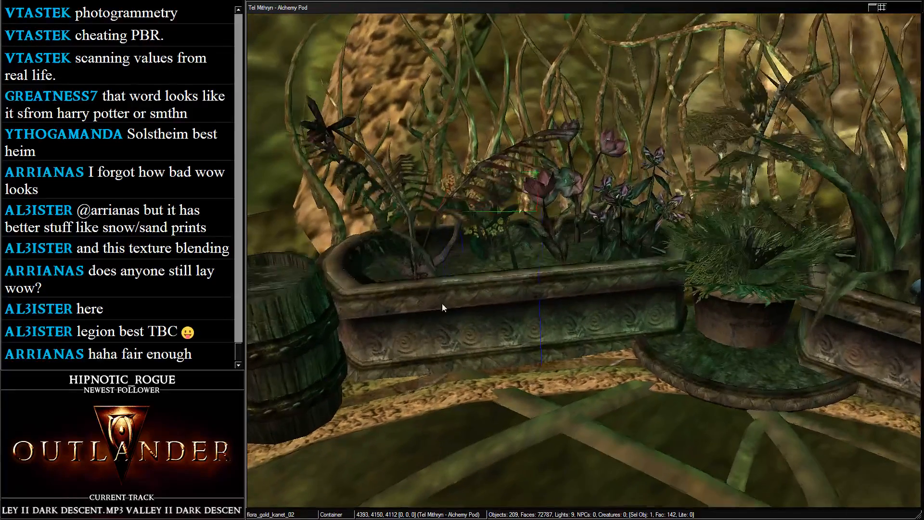
Try shifting the fire fern and trama root toward the barrel end of the planter, and undo the move
left_click(422, 233)
left_click(412, 244)
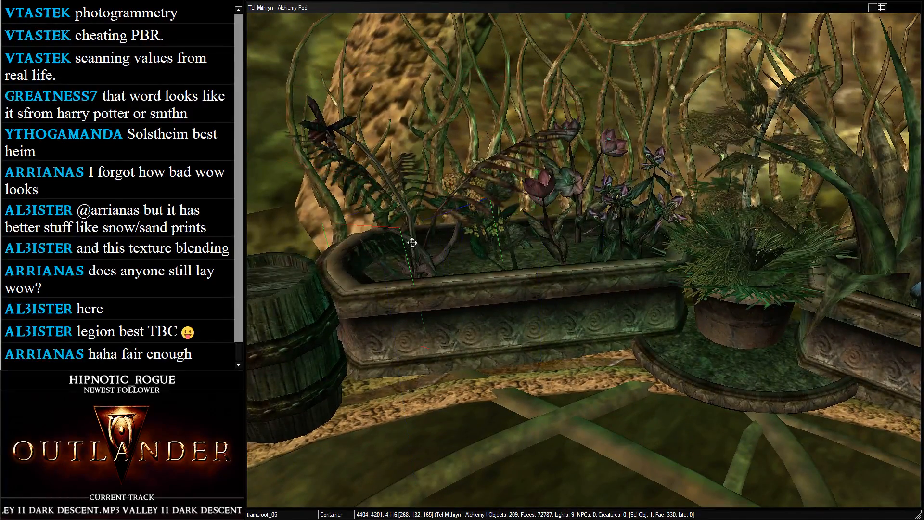
left_click(407, 208)
left_click_drag(407, 208, 342, 201)
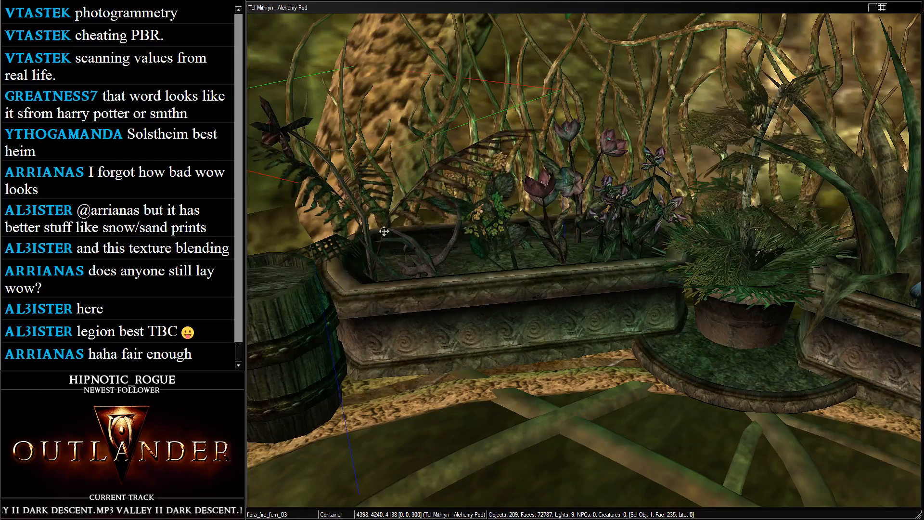
middle_click_drag(384, 231, 414, 163, "shift")
middle_click_drag(430, 220, 424, 234, "shift")
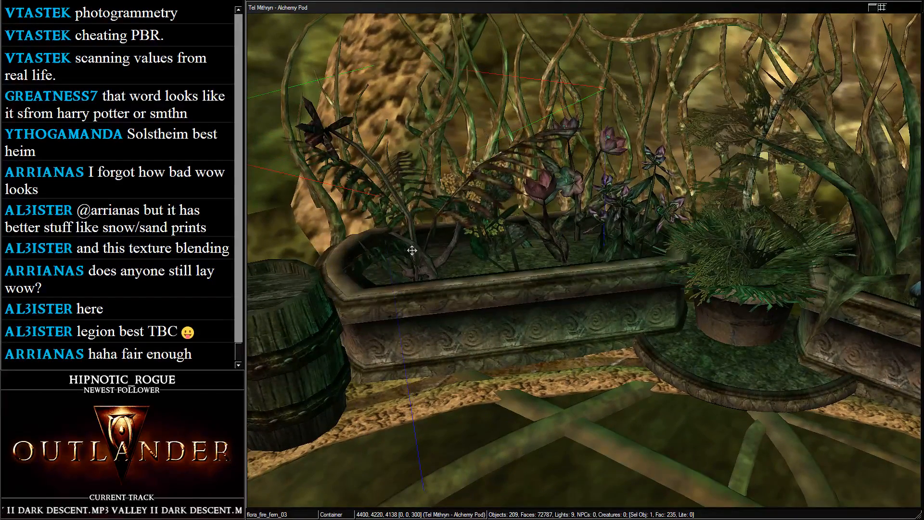
left_click(410, 273)
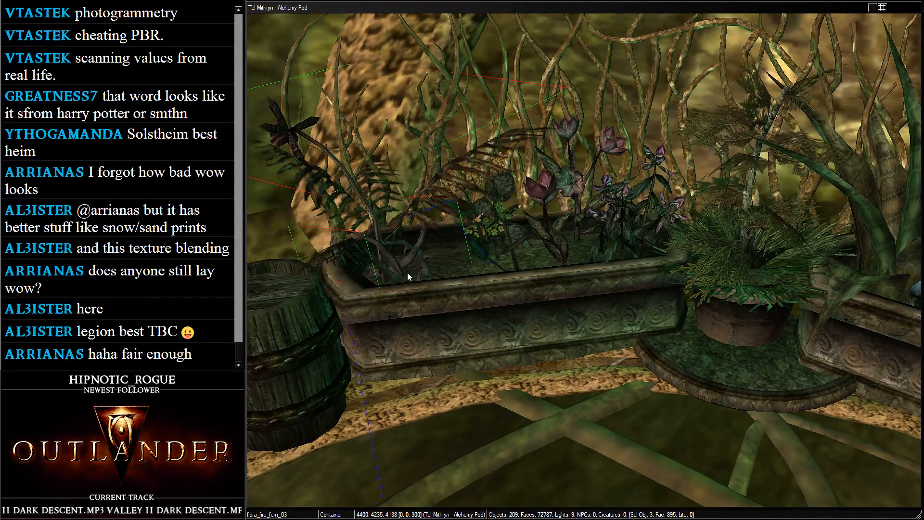
middle_click_drag(398, 270, 498, 225, "shift")
left_click(499, 225)
key("d")
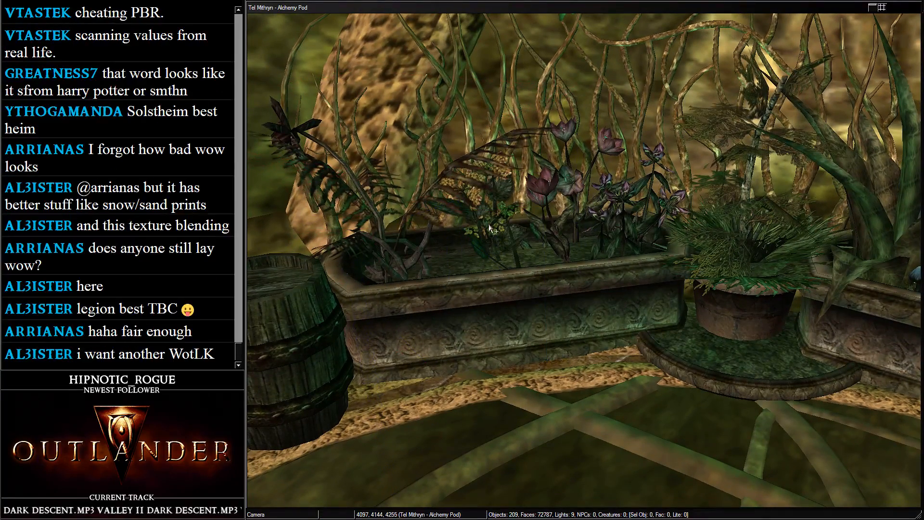
key("ctrl+z")
Select both gold kanets, pull them out of the barrel-side planter, and cut them from there
left_click(498, 225)
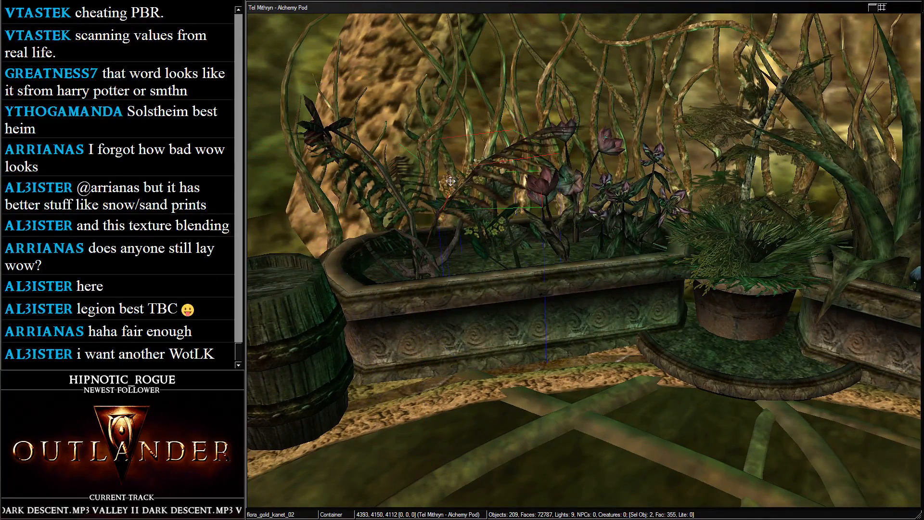
left_click_drag(450, 181, 674, 479)
scroll(675, 479, "down", 3)
middle_click_drag(674, 478, 757, 293, "shift")
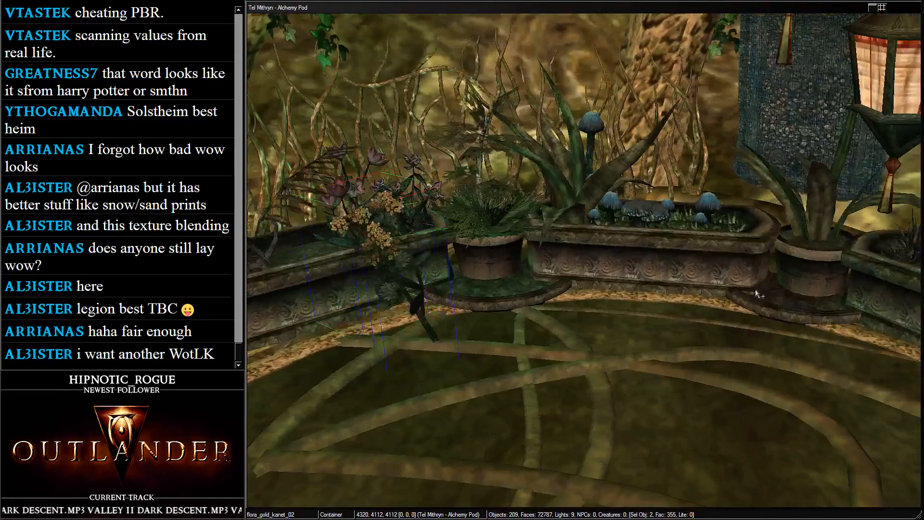
key("Delete")
Paste the two gold kanets into the long planter with the blue mushrooms
left_click(662, 255)
middle_click_drag(662, 256, 417, 276)
scroll(383, 271, "up", 1)
left_click(394, 267)
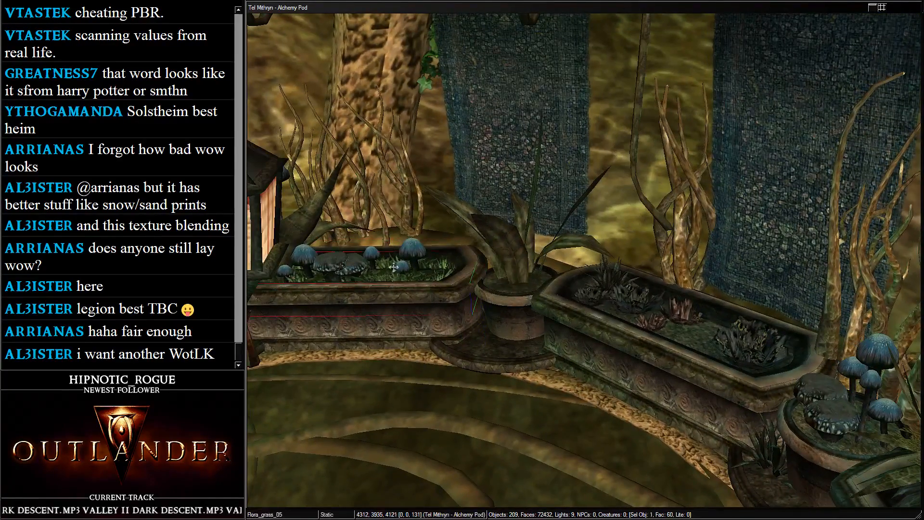
scroll(394, 268, "down", 2)
middle_click_drag(540, 288, 598, 336, "shift")
scroll(598, 340, "up", 4)
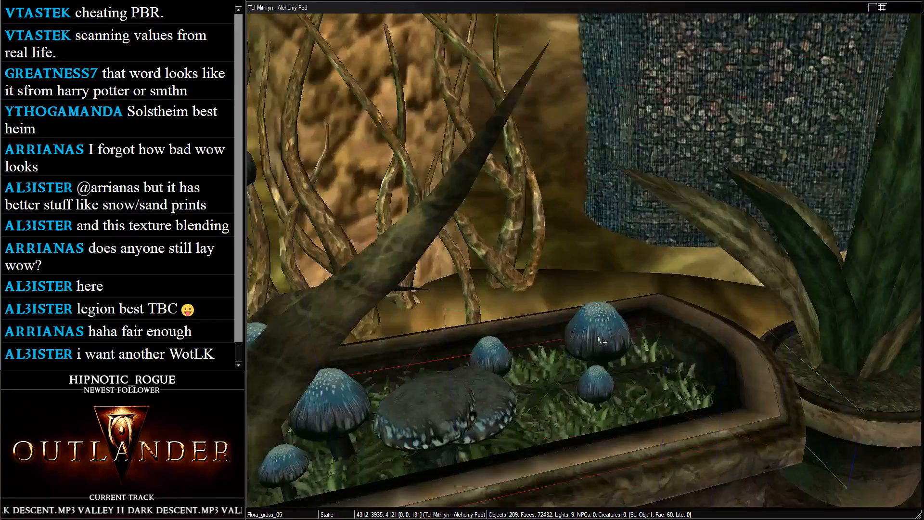
key("ctrl+v")
scroll(598, 336, "down", 3)
left_click_drag(598, 292, 620, 354)
left_click_drag(756, 324, 748, 364)
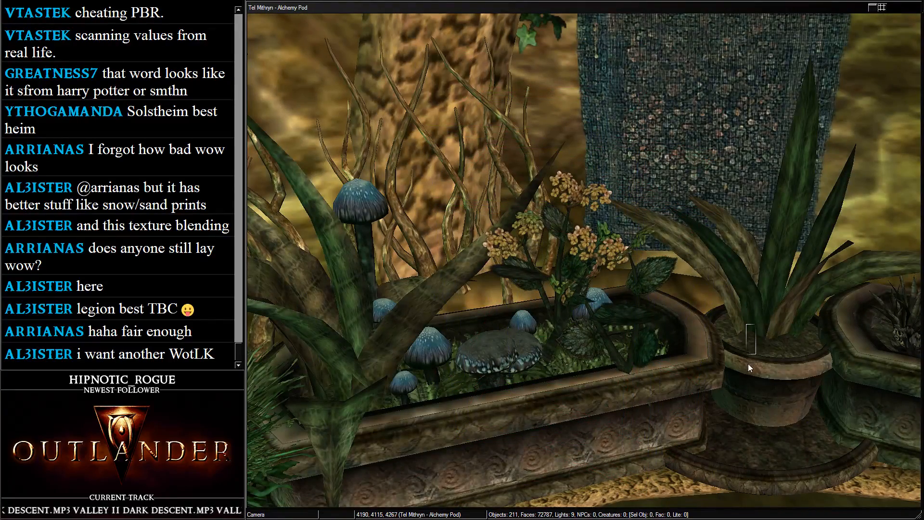
Rotate flora_gold_kanet_01 and fit it into the end of the mushroom planter nearest the potted plant
left_click(584, 275)
right_click_drag(584, 275, 661, 227)
left_click_drag(662, 227, 709, 284)
right_click_drag(708, 284, 761, 236)
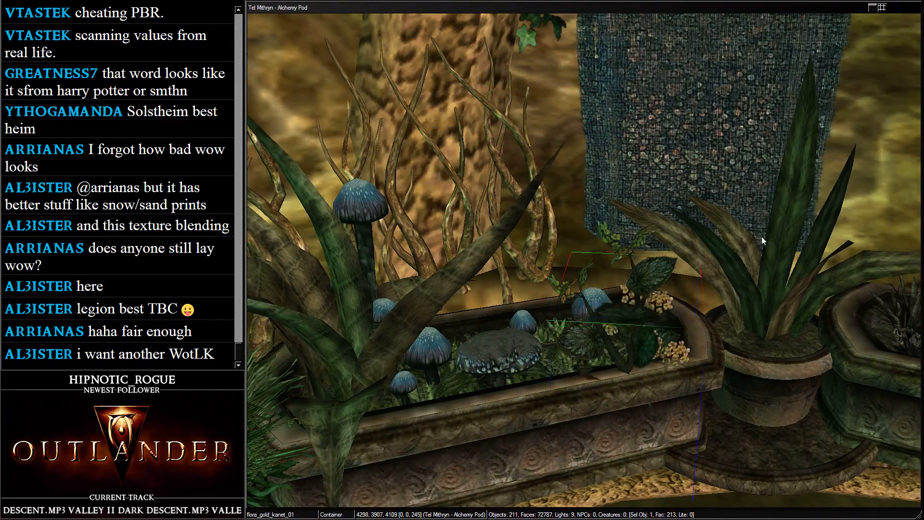
left_click_drag(762, 235, 739, 113)
middle_click_drag(738, 113, 648, 115, "shift")
Rotate flora_gold_kanet_02 to 280 degrees, place it behind the blue mushrooms, and adjust flora_gold_kanet_01 beside it
left_click(559, 343)
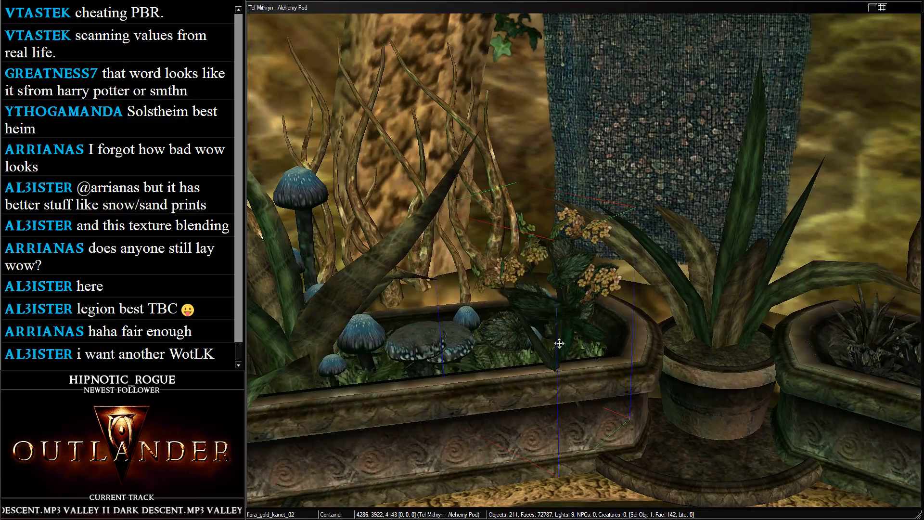
left_click_drag(560, 343, 399, 53)
right_click_drag(537, 205, 451, 253)
left_click_drag(463, 252, 476, 262)
middle_click_drag(476, 261, 534, 280, "shift")
left_click(595, 269)
left_click_drag(596, 269, 614, 317)
middle_click_drag(614, 317, 618, 221, "shift")
Adjust the height and position of flora_gold_kanet_02 so it stands in the grass beside the large blue mushroom
left_click(518, 258)
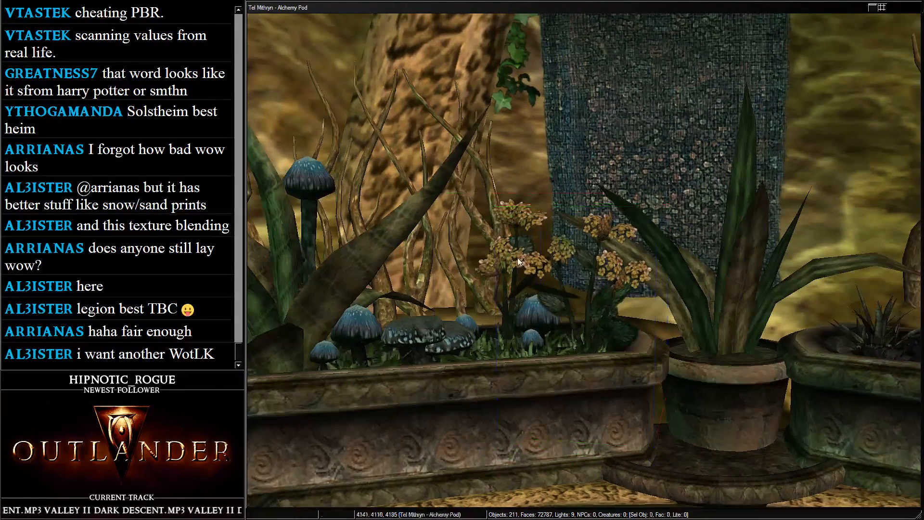
left_click_drag(518, 258, 515, 209)
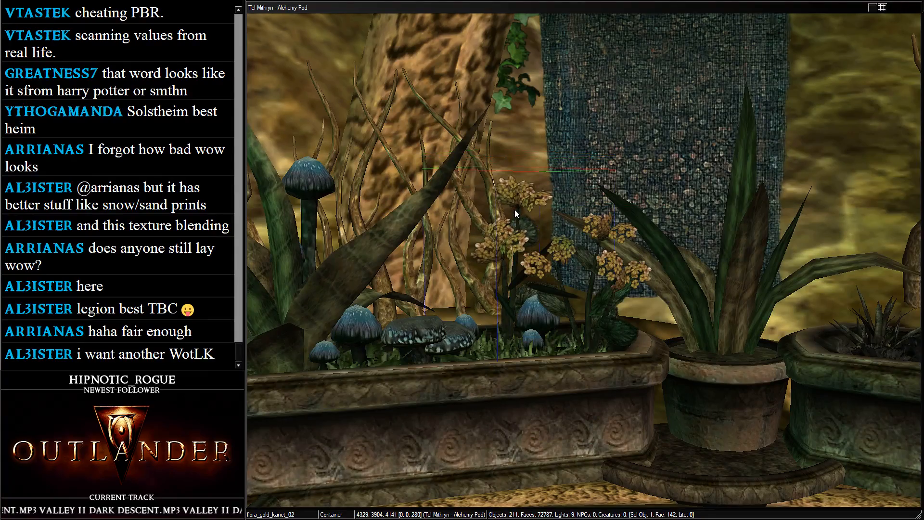
middle_click_drag(515, 209, 535, 278, "shift")
left_click_drag(512, 262, 616, 224)
middle_click_drag(616, 224, 599, 323, "shift")
left_click_drag(599, 324, 477, 259)
middle_click_drag(477, 259, 503, 211, "shift")
scroll(503, 212, "down", 3)
scroll(502, 212, "up", 5)
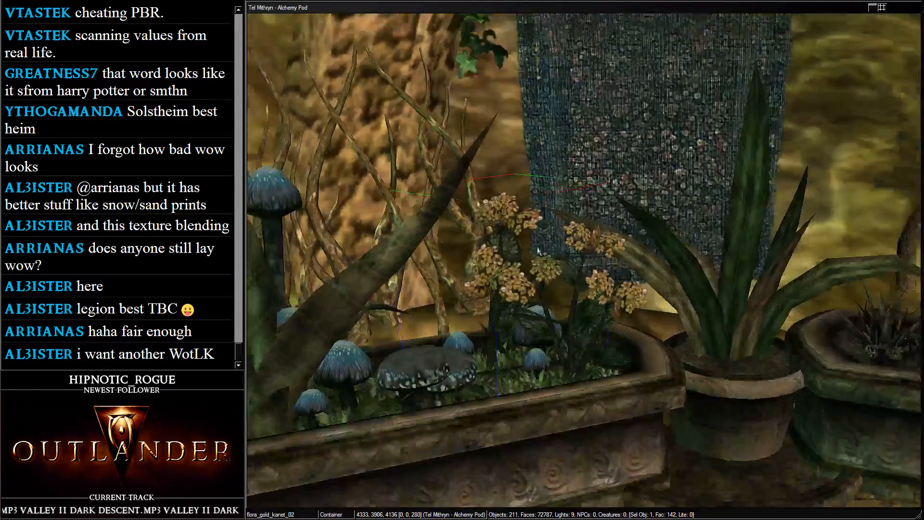
Fine-tune flora_gold_kanet_02 to a 279-degree rotation at about 4338, 3904, 4137 in the mushroom planter
left_click_drag(491, 266, 453, 322)
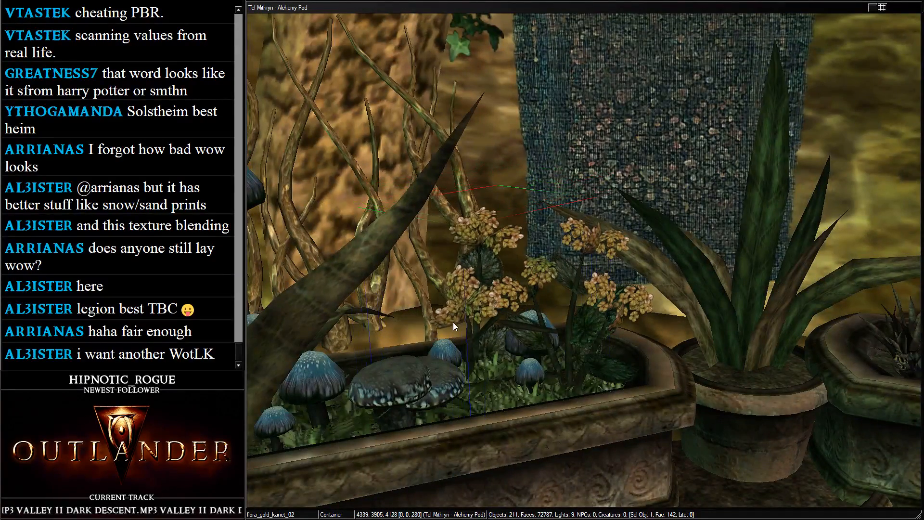
right_click_drag(452, 322, 578, 295)
left_click_drag(490, 277, 491, 290)
left_click_drag(500, 434, 498, 409)
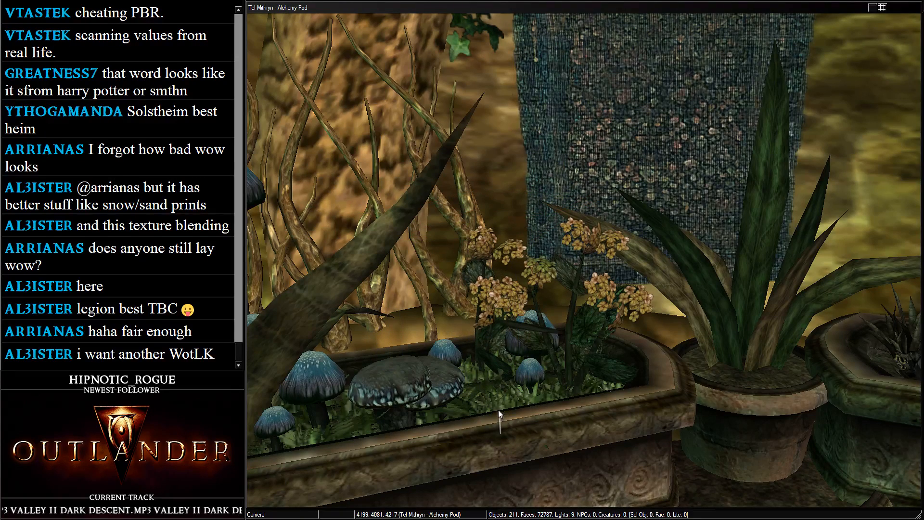
left_click(499, 284)
left_click(481, 238)
left_click_drag(475, 263, 484, 219)
right_click_drag(484, 218, 364, 263)
scroll(472, 284, "down", 2)
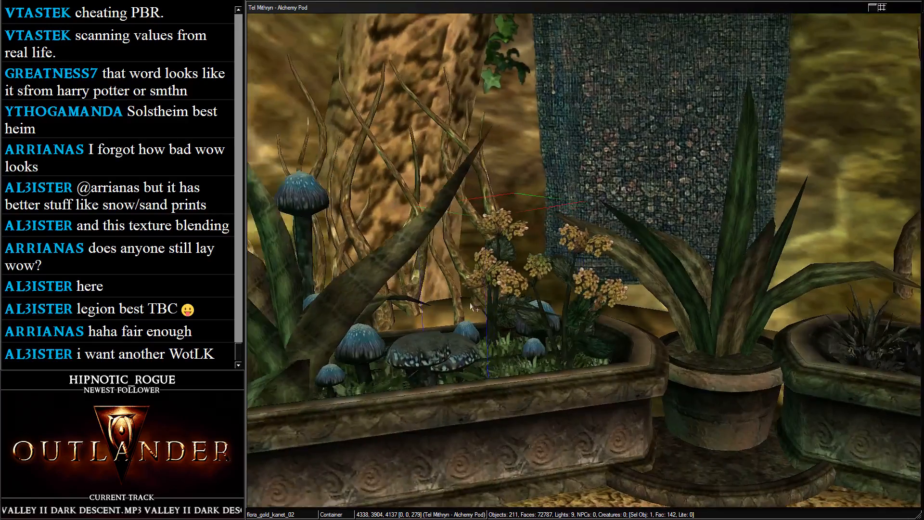
Check the planter from farther back and shift flora_gold_kanet_02 to about 4367, 3936, 4137, toward the spiky plant
scroll(507, 291, "down", 5)
scroll(507, 292, "down", 3)
middle_click_drag(507, 292, 566, 298, "shift")
scroll(567, 298, "up", 2)
scroll(567, 300, "up", 3)
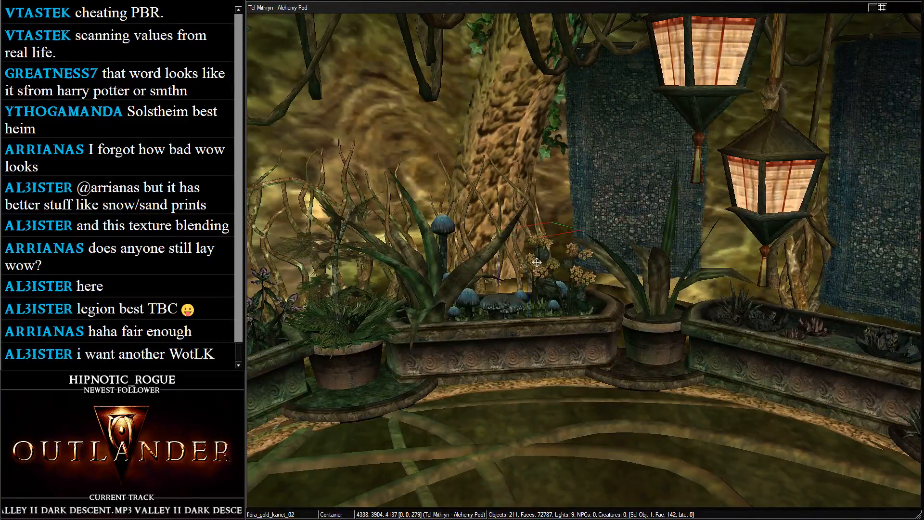
left_click_drag(544, 246, 401, 256)
middle_click_drag(400, 256, 482, 269, "shift")
left_click_drag(447, 207, 454, 212)
middle_click_drag(455, 212, 508, 268, "shift")
scroll(509, 267, "down", 3)
scroll(510, 268, "up", 1)
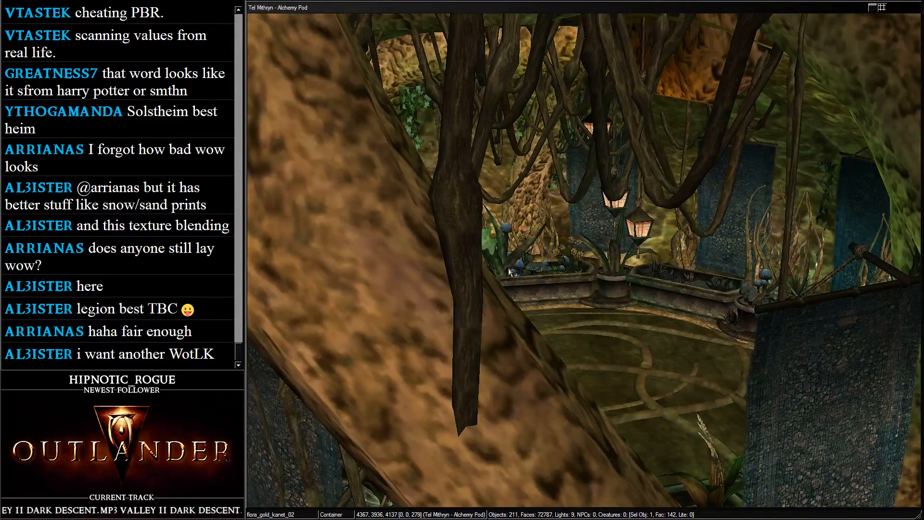
Add the Bungler's Bane containers flora_bc_shelffungus_01 and _02 and the Draggle-Tail containers flora_bc_podplant_01 to _04 to the pod
mouse_move(862, 294)
scroll(859, 287, "down", 4)
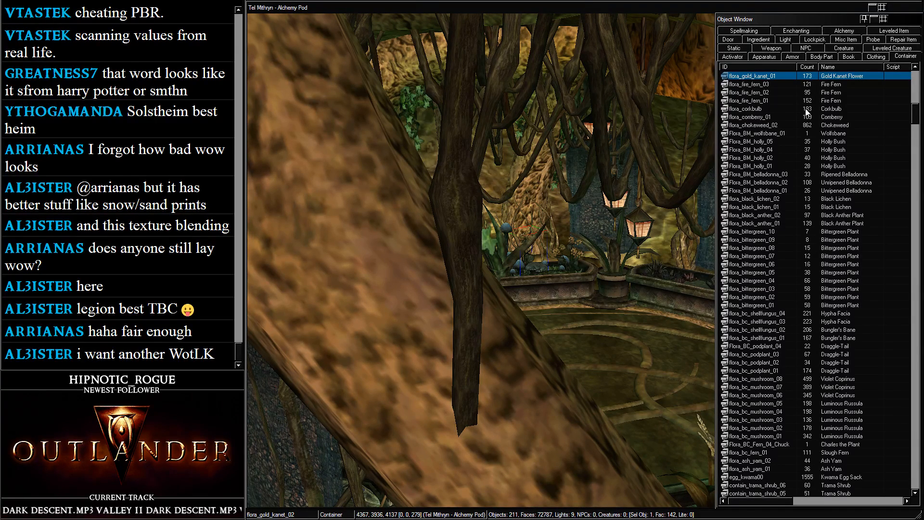
scroll(802, 113, "down", 3)
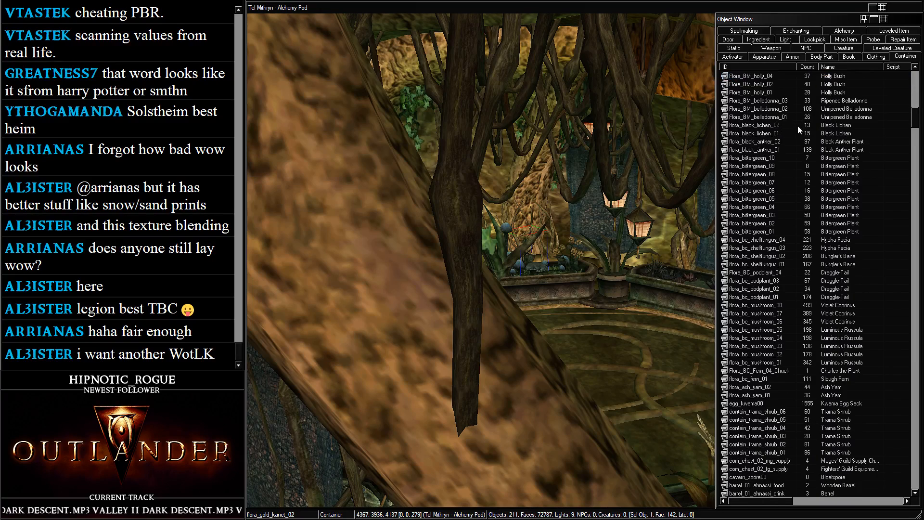
scroll(788, 171, "down", 3)
left_click(795, 174)
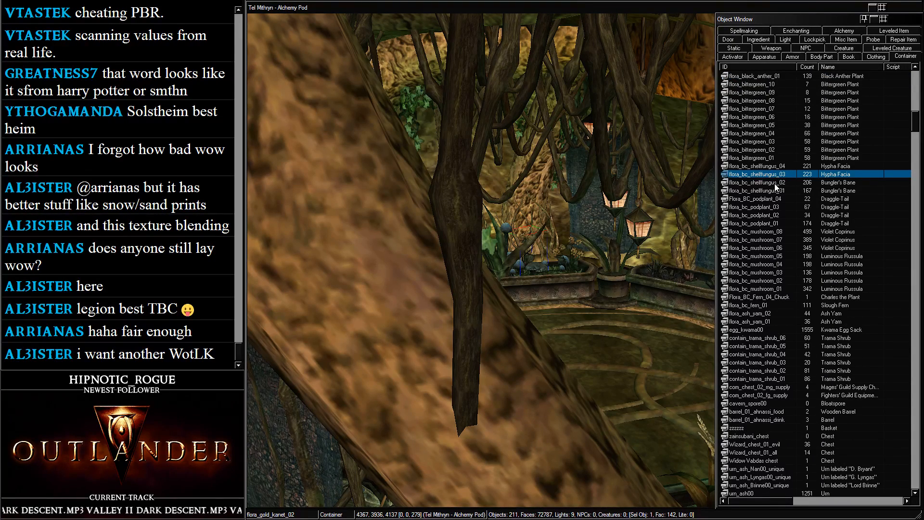
left_click(775, 185)
left_click(775, 191, "shift")
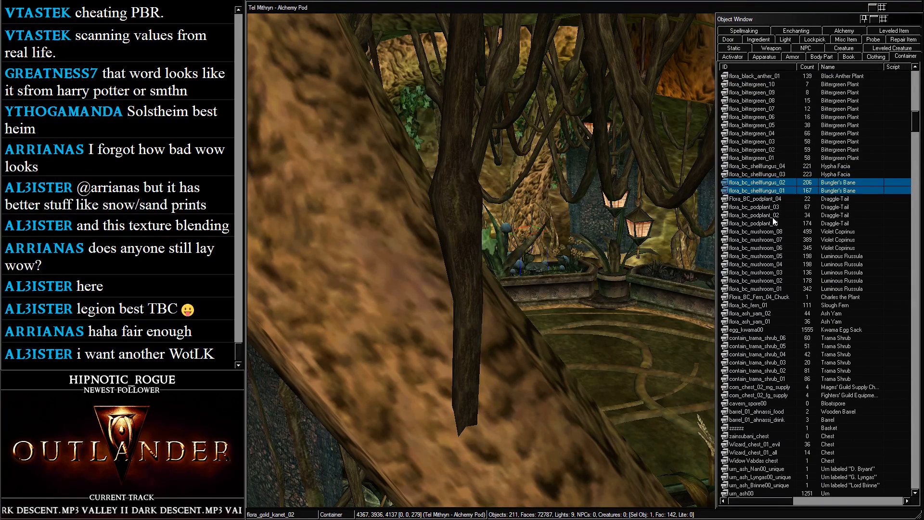
left_click_drag(774, 221, 640, 208)
Move the six new Bungler's Bane and Draggle-Tail containers together down onto the pod floor beside the long planters
scroll(640, 208, "down", 5)
middle_click_drag(640, 208, 620, 202, "shift")
key("shift")
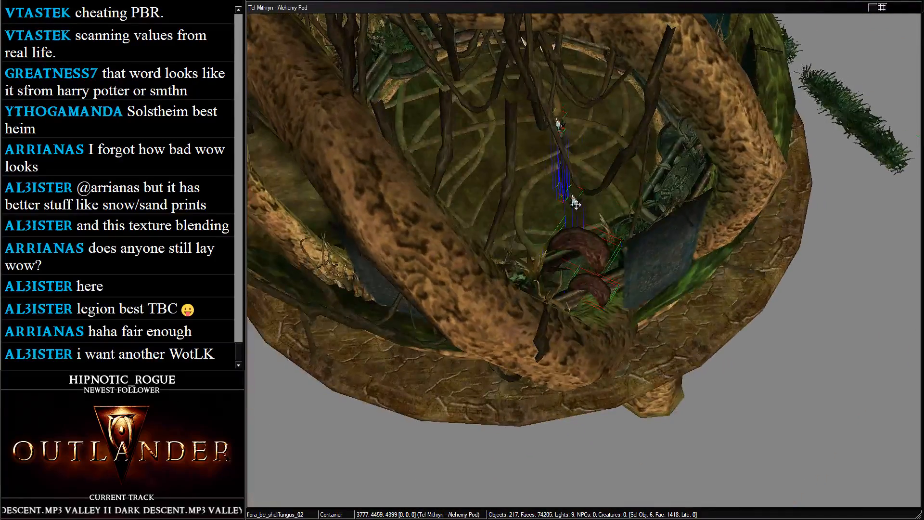
mouse_move(573, 202)
left_mouse_down()
mouse_move(555, 4)
mouse_move(563, 194)
left_mouse_up()
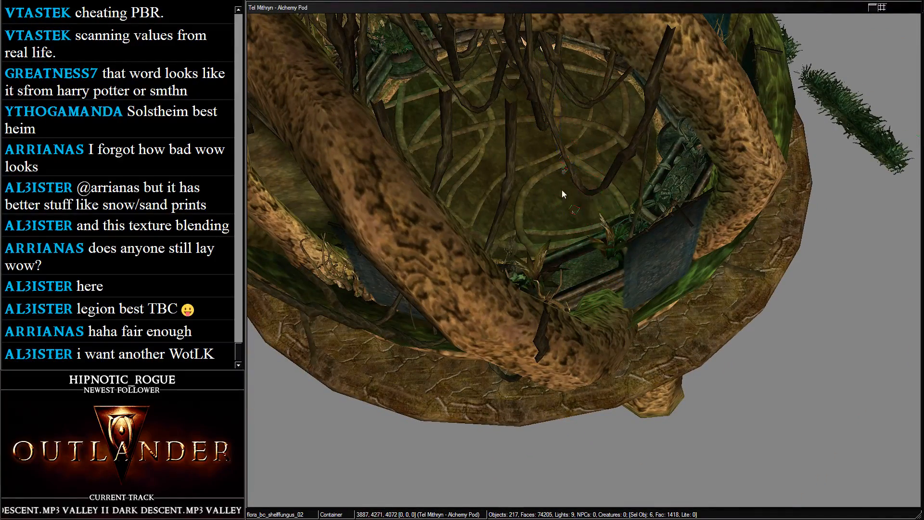
left_click_drag(562, 131, 563, 62)
key("shift")
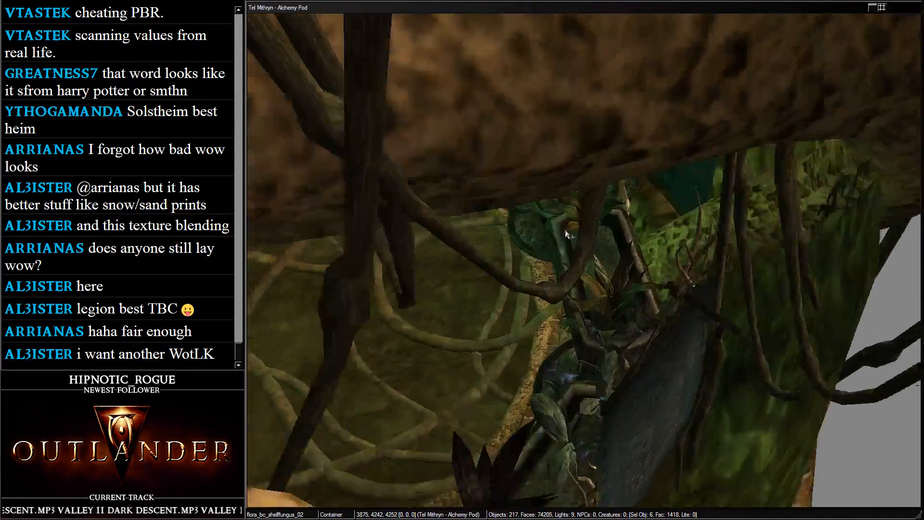
key("shift")
scroll(648, 252, "up", 2)
key("shift")
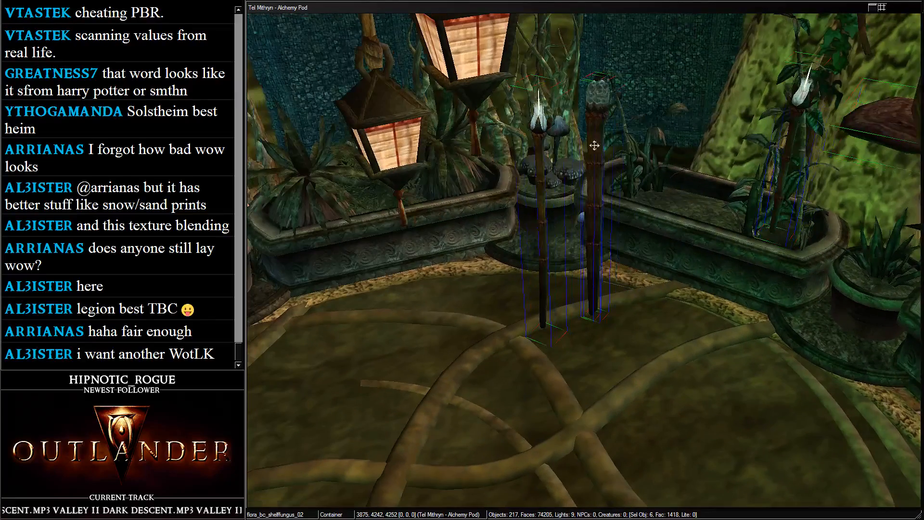
left_click_drag(597, 119, 732, 186)
key("shift")
Place flora_bc_podplant_02 in the soil of the long planter beside the blue mushroom pot, at about 3811, 4061, 4135
left_click(440, 282)
left_click(383, 227)
key("shift")
scroll(596, 269, "up", 4)
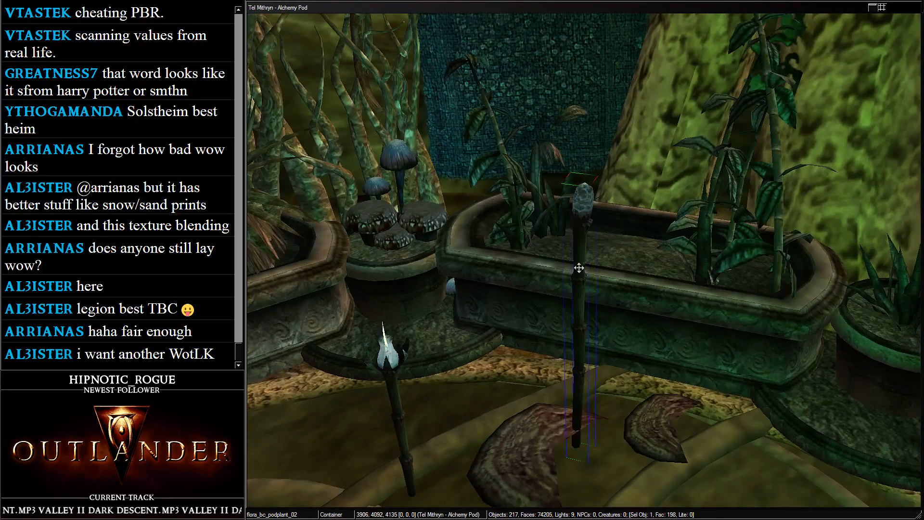
left_click_drag(578, 268, 488, 162)
key("d")
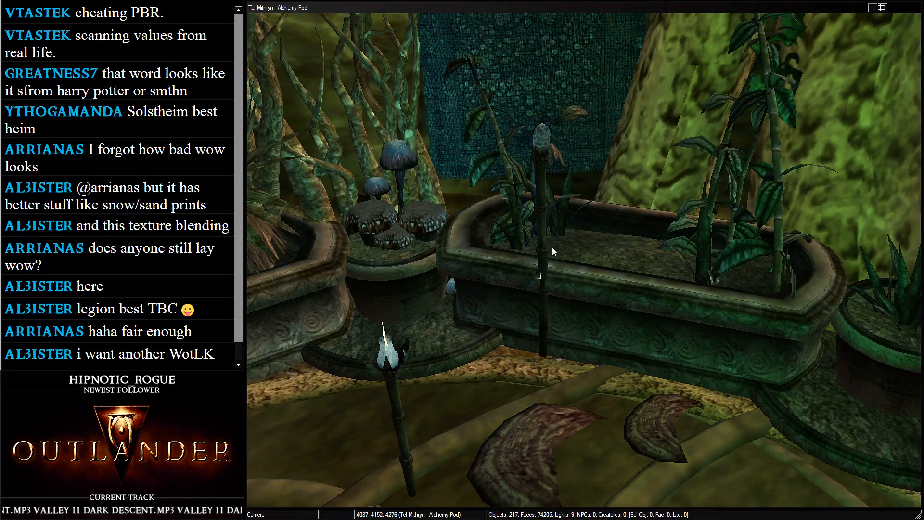
left_click(553, 247)
left_click(529, 253)
left_click_drag(534, 256, 602, 60)
key("ctrl+z")
left_click(544, 251)
key("shift")
scroll(572, 122, "down", 3)
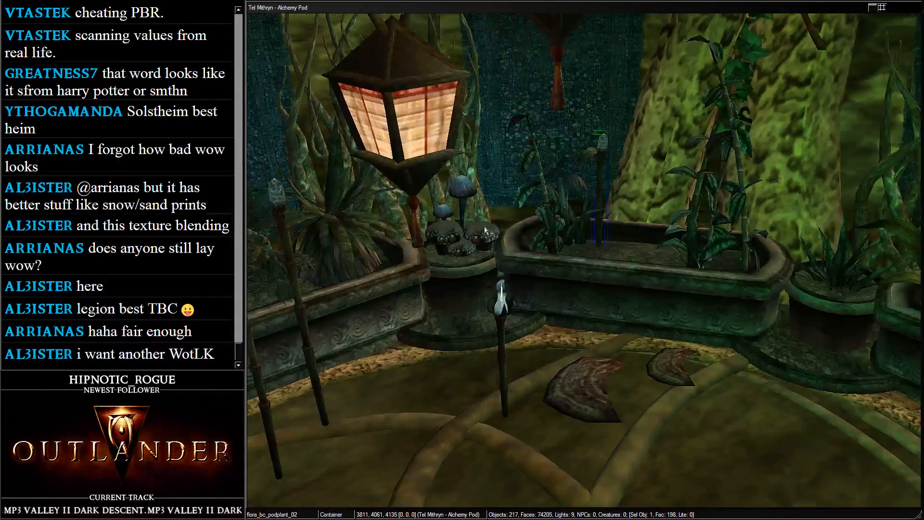
Stand flora_bc_podplant_01 next to the first Draggle-Tail in the planter at about 3821, 4061, 4162, rotated 76 degrees
left_click_drag(274, 214, 643, 30)
scroll(655, 198, "up", 2)
key("shift")
scroll(643, 33, "up", 3)
right_click_drag(643, 33, 568, 188)
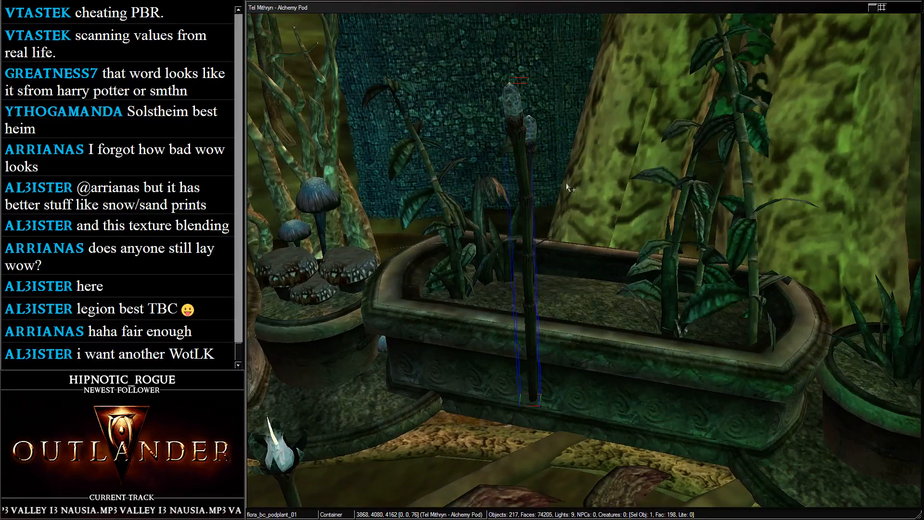
left_click_drag(546, 304, 504, 38)
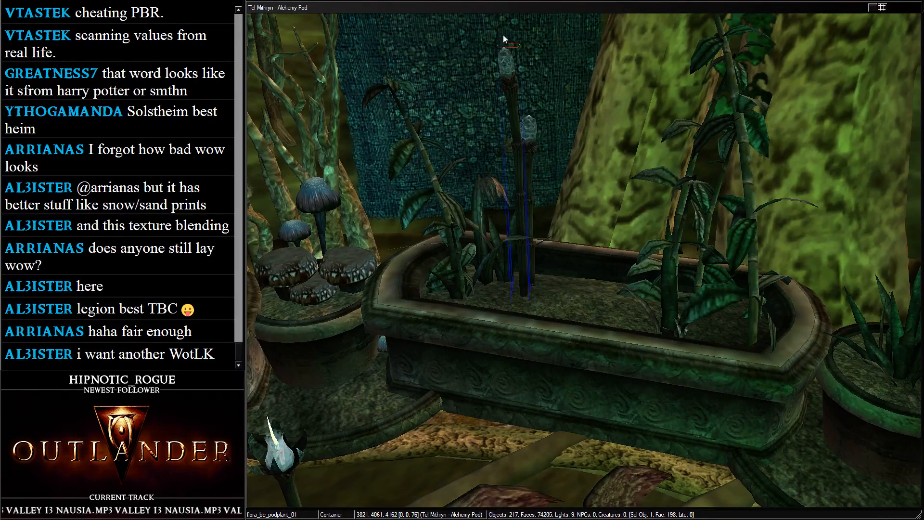
scroll(515, 173, "down", 3)
scroll(304, 348, "down", 3)
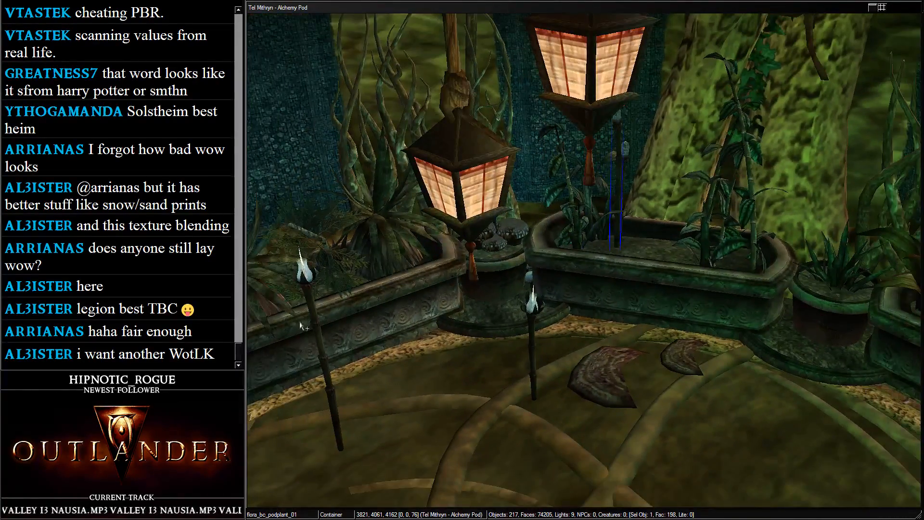
Add flora_bc_podplant_03 in front of the two Draggle-Tails in the planter at about 3820, 4070, 4141, rotated 10 degrees
left_click(308, 287)
scroll(657, 199, "up", 2)
middle_click_drag(656, 199, 504, 264)
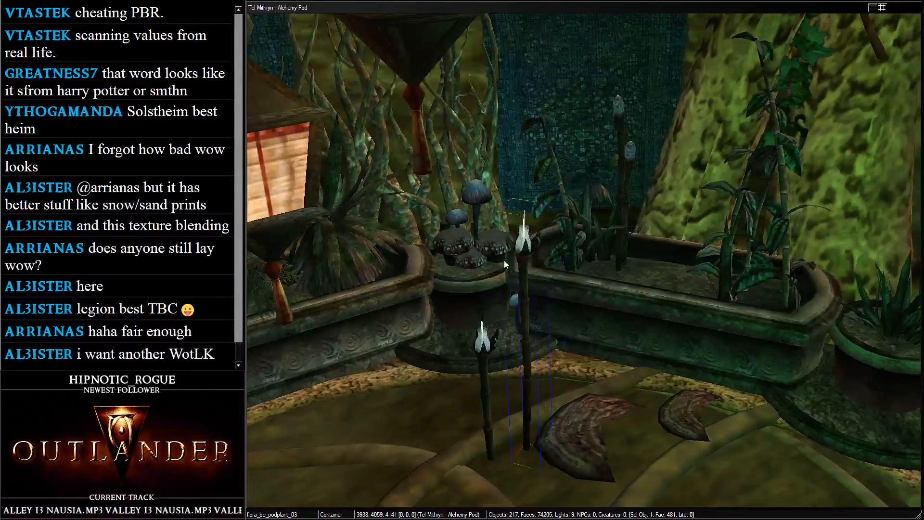
left_click_drag(516, 252, 675, 17)
mouse_move(633, 219)
left_mouse_down()
mouse_move(637, 111)
mouse_move(625, 211)
left_mouse_up()
scroll(564, 206, "up", 3)
right_click_drag(515, 144, 465, 235)
scroll(544, 110, "down", 4)
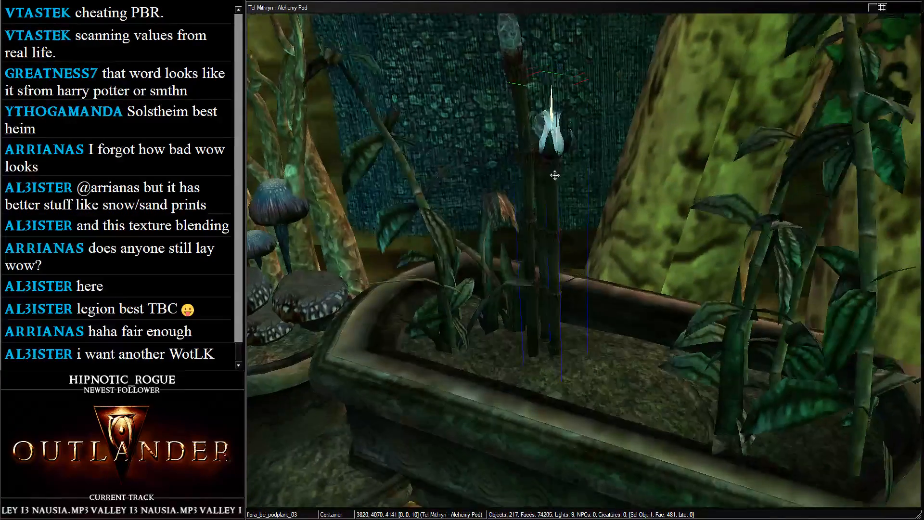
Sink the three Draggle-Tails deeper and shift them together toward the tall leafy plants, with flora_bc_podplant_01 at about 3810, 4100, 4144
left_click_drag(552, 95, 556, 168)
middle_click_drag(556, 167, 555, 329)
middle_click_drag(536, 269, 584, 284)
left_click(585, 284)
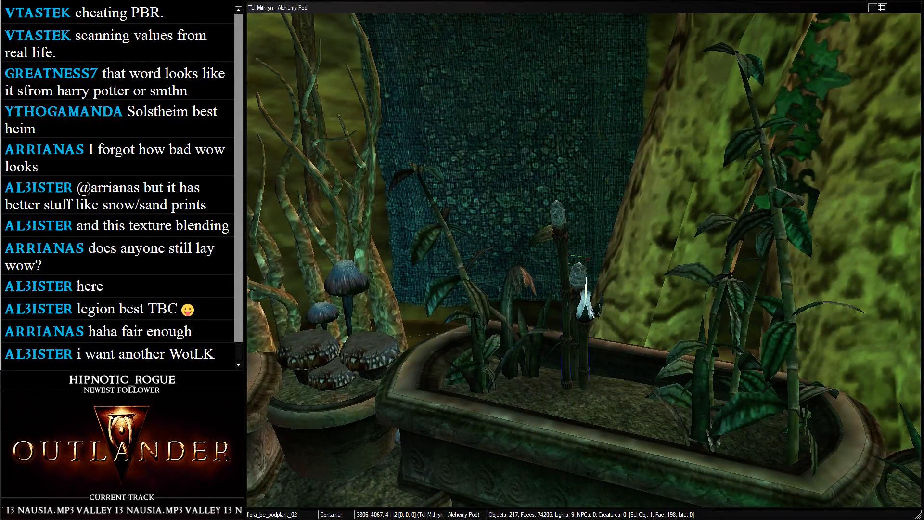
left_click(561, 226)
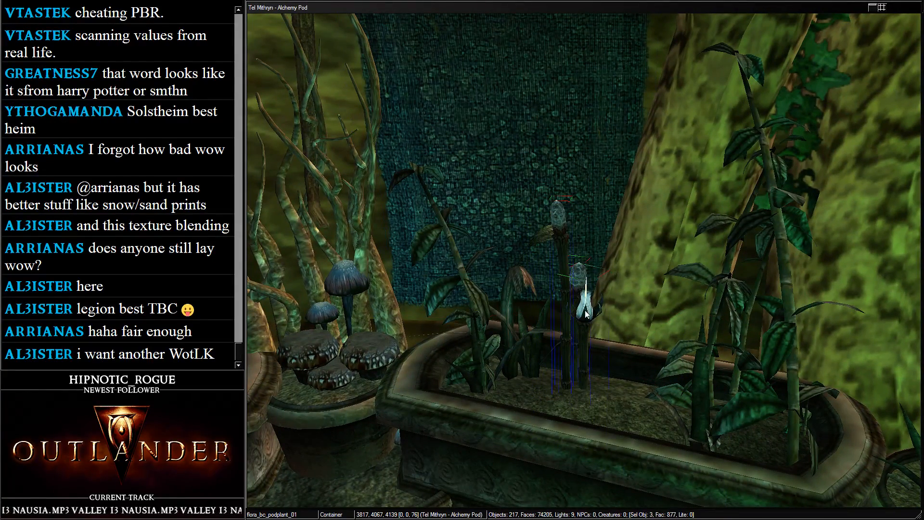
middle_click_drag(623, 339, 601, 260)
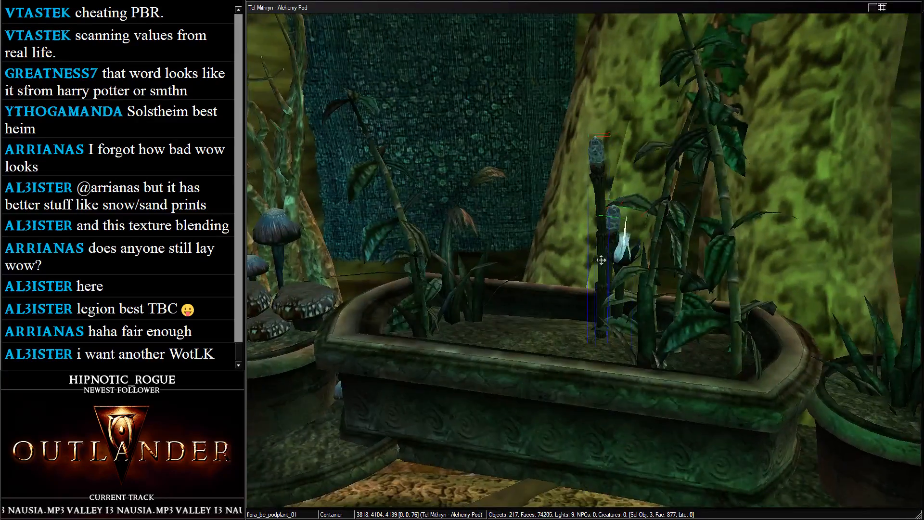
scroll(681, 355, "up", 5)
left_click_drag(662, 275, 630, 118)
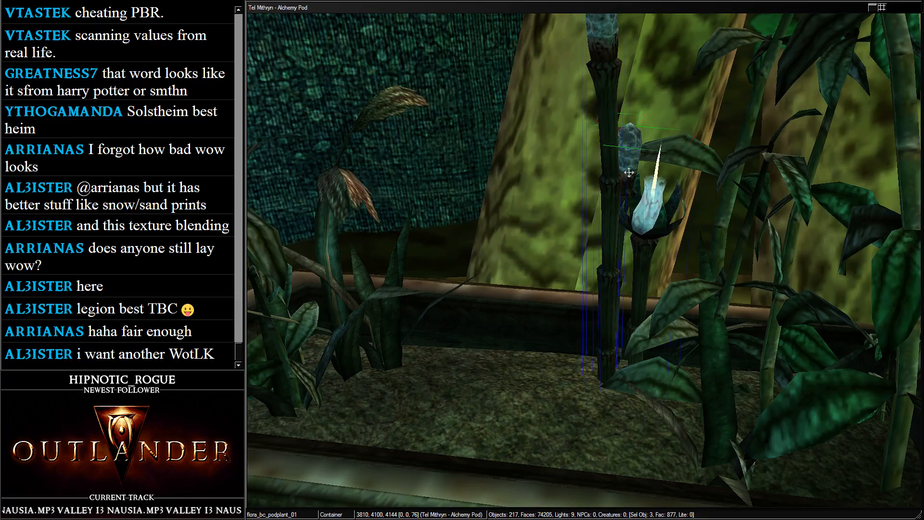
middle_click_drag(631, 118, 518, 365)
Place Flora_BC_podplant_04 beside the Draggle-Tail cluster at about 3802, 4094, 4127, rotated 83 degrees
left_click(490, 444)
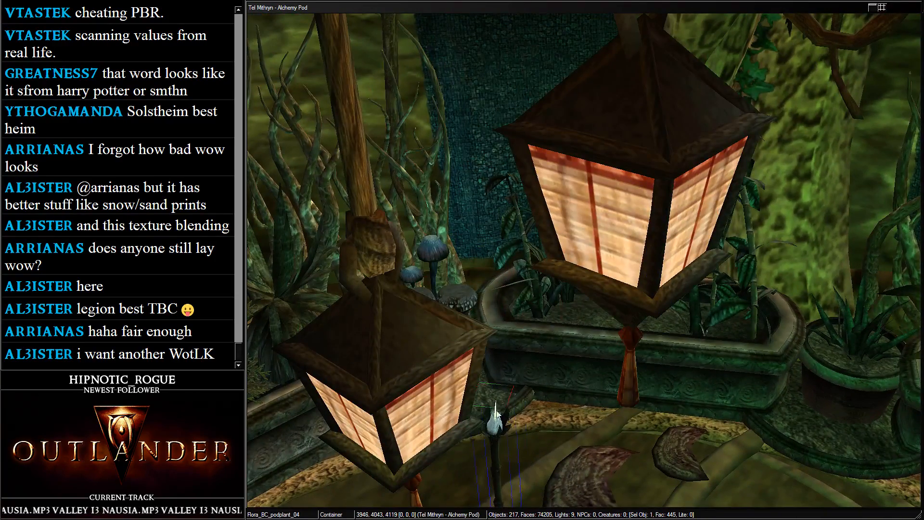
scroll(550, 278, "up", 5)
left_click_drag(431, 306, 554, 250)
middle_click_drag(553, 251, 484, 249)
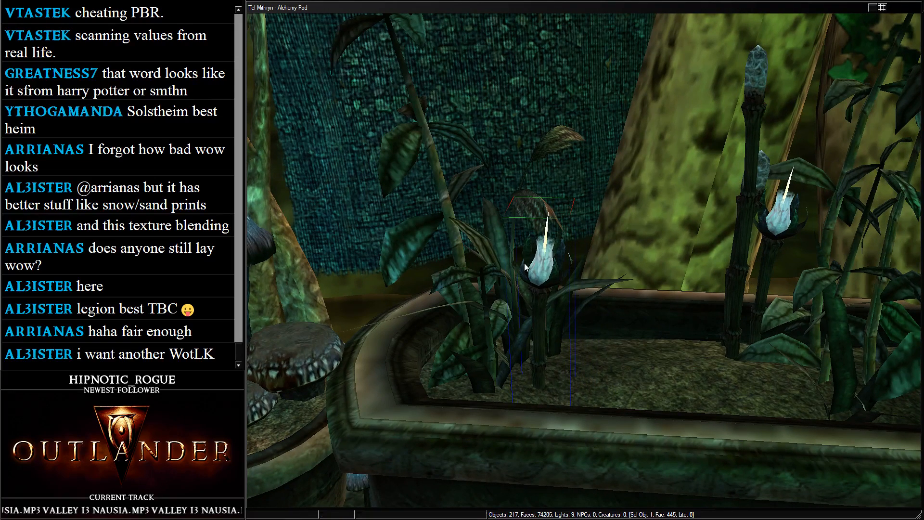
left_click_drag(484, 250, 749, 232)
right_click_drag(749, 232, 625, 214)
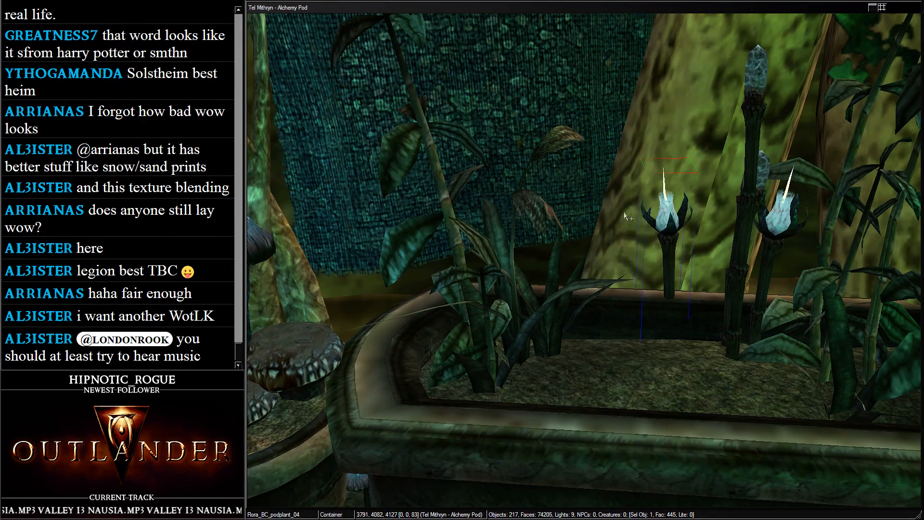
left_click_drag(658, 213, 741, 319)
scroll(656, 282, "down", 5)
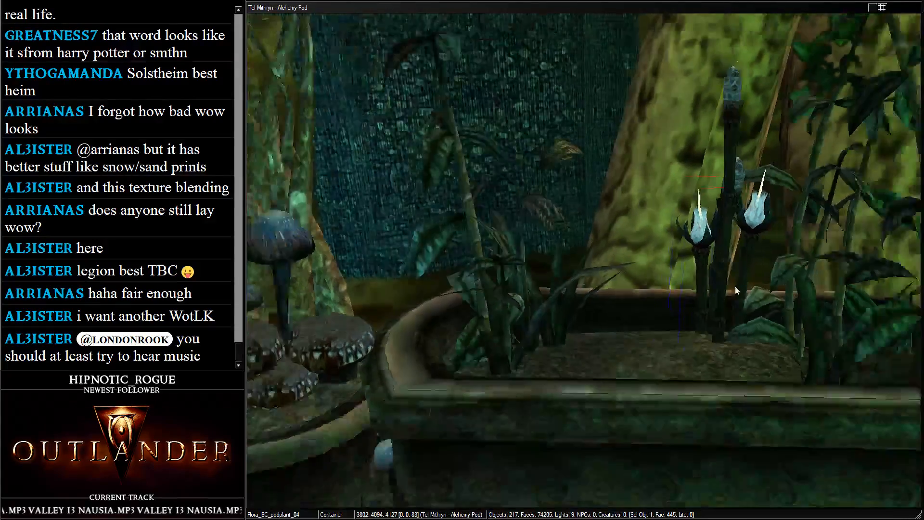
Lay flora_bc_shelffungus_02 half buried in the planter soil at about 3827, 4058, 4113, with rotation 72, 275, 21
left_click(602, 377)
left_click_drag(602, 378, 398, 312)
right_click_drag(396, 312, 427, 293)
left_click_drag(432, 328, 461, 194)
middle_click_drag(461, 193, 487, 307, "shift")
scroll(487, 307, "up", 2)
right_click_drag(429, 288, 410, 214)
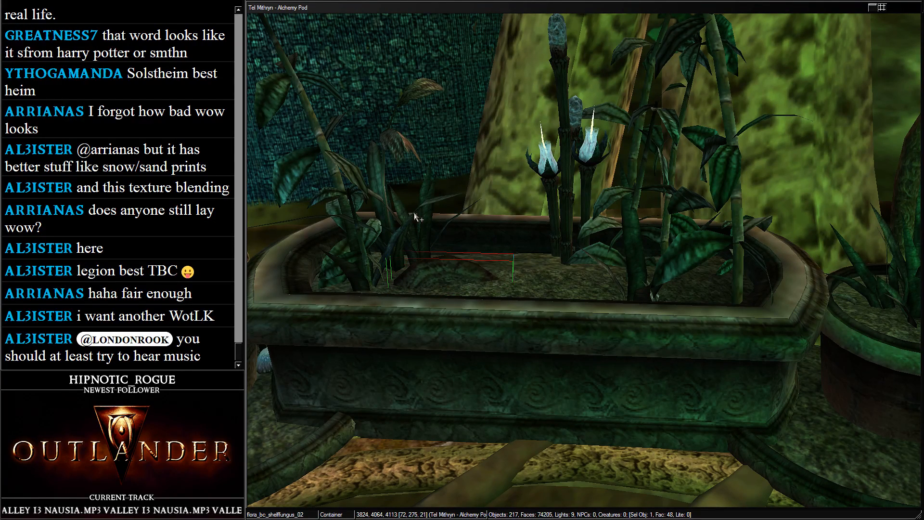
left_click_drag(469, 278, 443, 280)
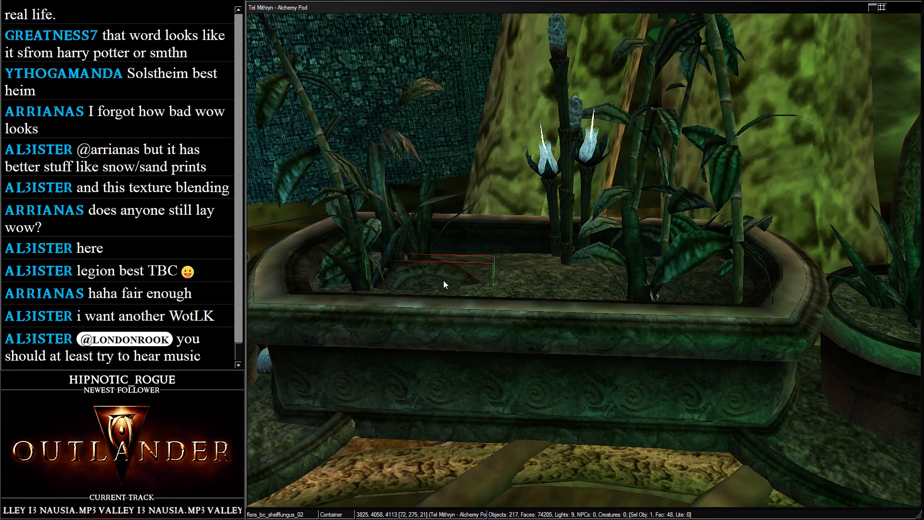
scroll(438, 312, "down", 3)
middle_click_drag(439, 327, 411, 355)
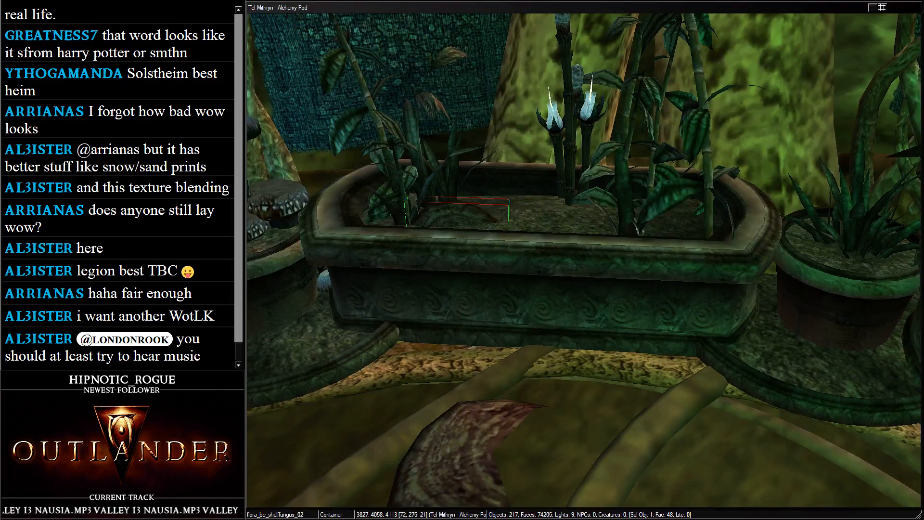
Move flora_bc_shelffungus_01 from the floor into the planter behind the other fungus, with rotation 49, 312, 14
left_click(467, 432)
left_click_drag(467, 433, 471, 189)
right_click_drag(528, 291, 509, 201)
left_click_drag(509, 202, 496, 257)
scroll(533, 233, "up", 3)
left_click_drag(535, 229, 495, 299)
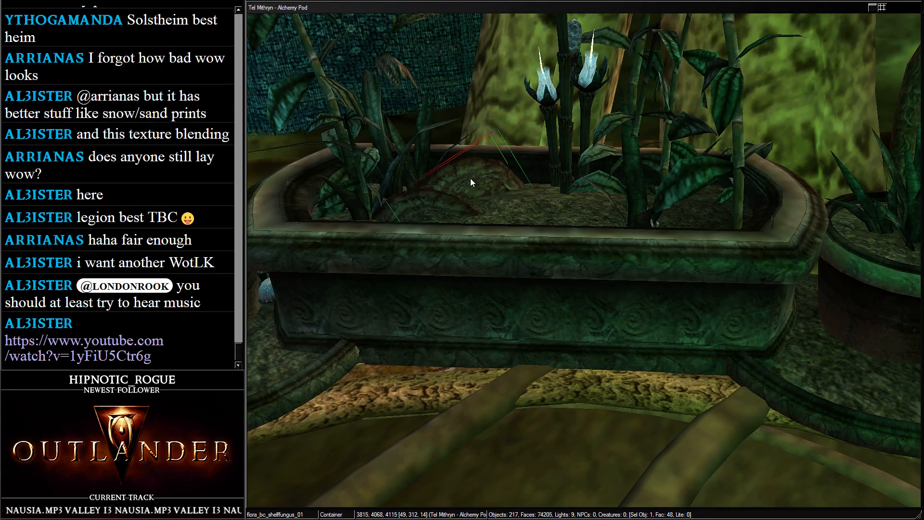
Nudge flora_bc_shelffungus_01 closer to the other fungus at about 3817, 4060, 4115 and save the plugin
middle_click_drag(469, 178, 471, 178, "shift")
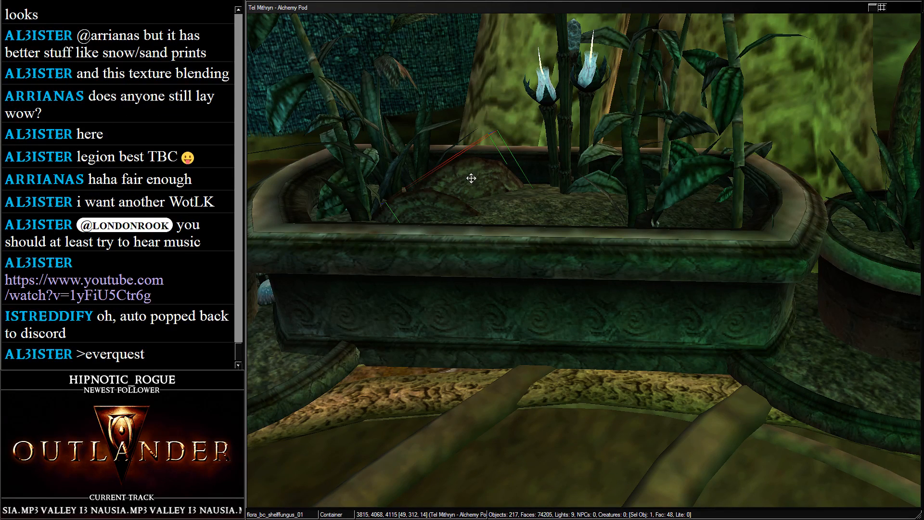
scroll(478, 169, "up", 5)
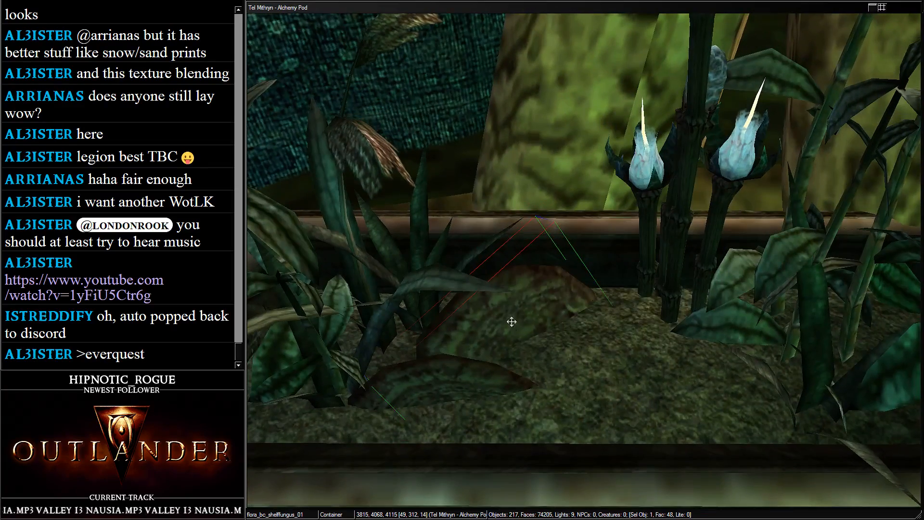
left_click_drag(504, 358, 504, 357)
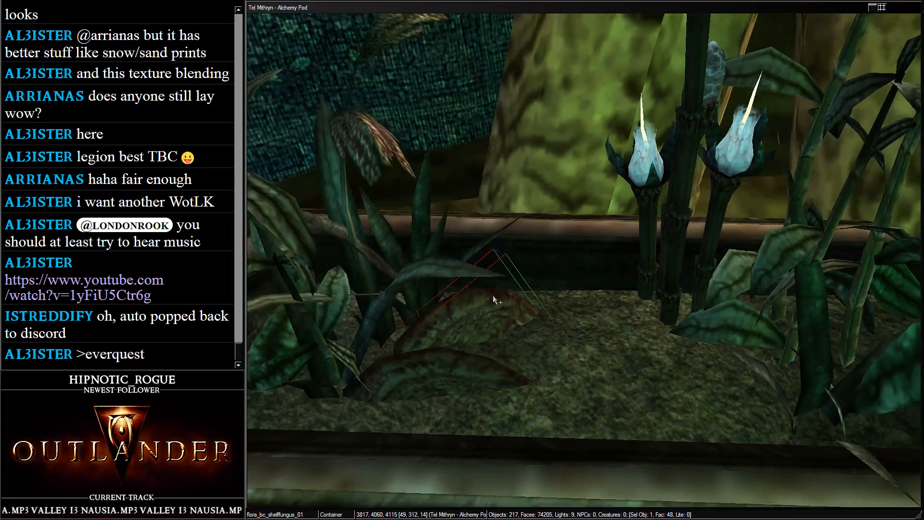
scroll(501, 385, "down", 8)
scroll(510, 298, "up", 8)
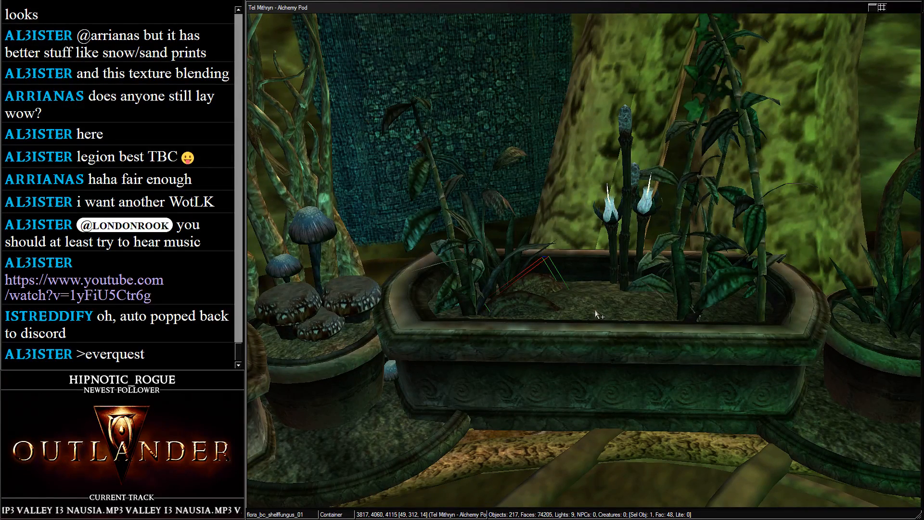
middle_click_drag(614, 321, 456, 298)
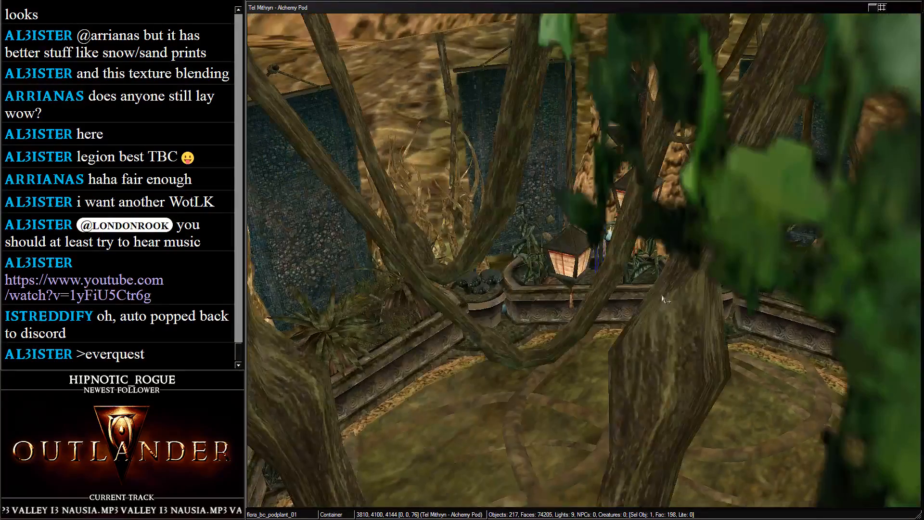
key("ctrl+s")
Move the spare flora_kreshweed_02 outside the pod to about 4582, 4478, 4163
scroll(457, 299, "down", 10)
middle_click_drag(399, 213, 478, 415)
left_click_drag(422, 202, 510, 335)
left_click_drag(468, 272, 417, 377)
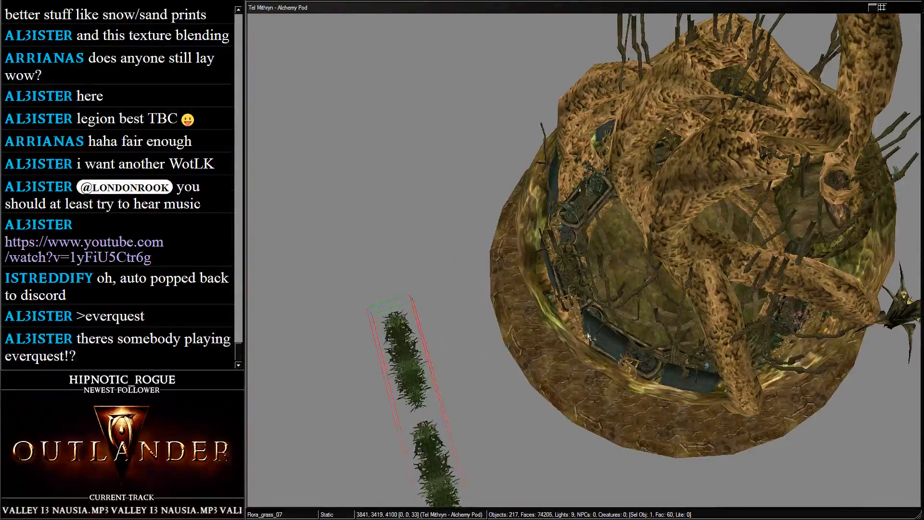
middle_click_drag(818, 337, 610, 341)
scroll(611, 345, "up", 5)
left_click(590, 333)
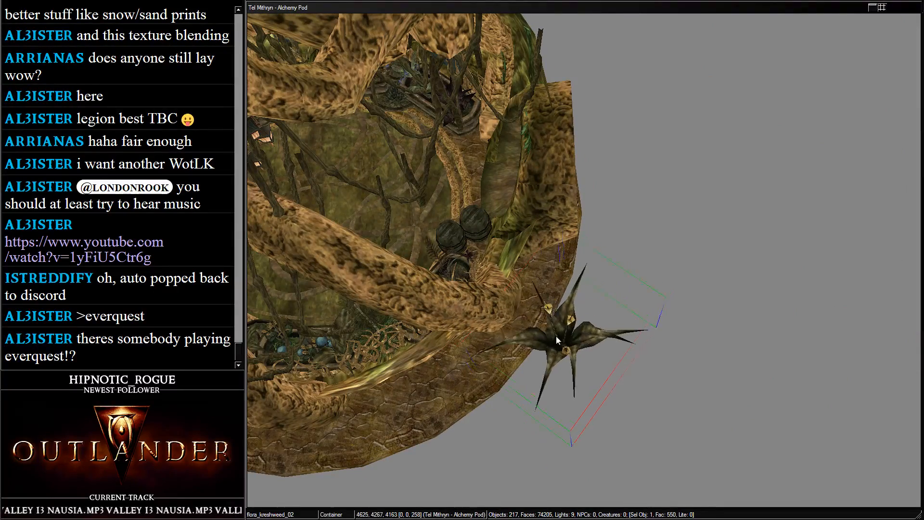
middle_click_drag(660, 402, 510, 318)
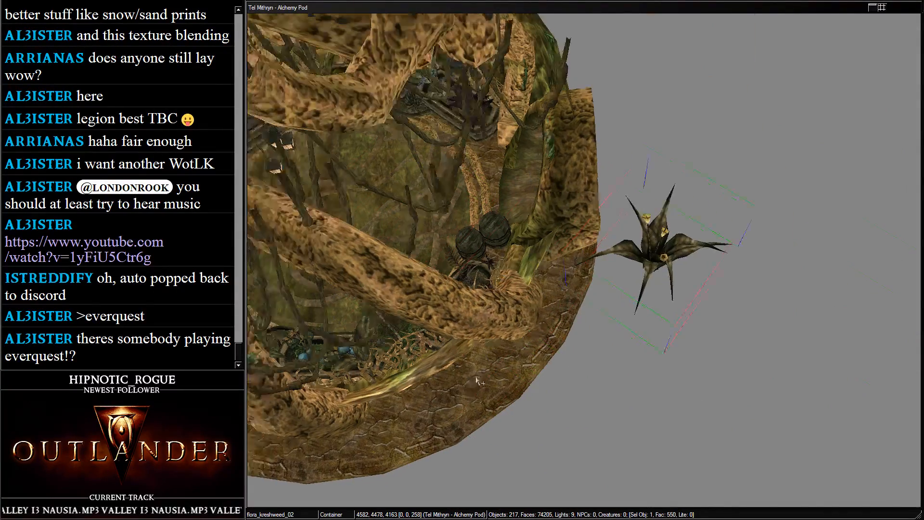
Examine the planted long planter up close and select flora_bc_shelffungus_02 in its soil
scroll(365, 239, "up", 5)
scroll(365, 239, "up", 10)
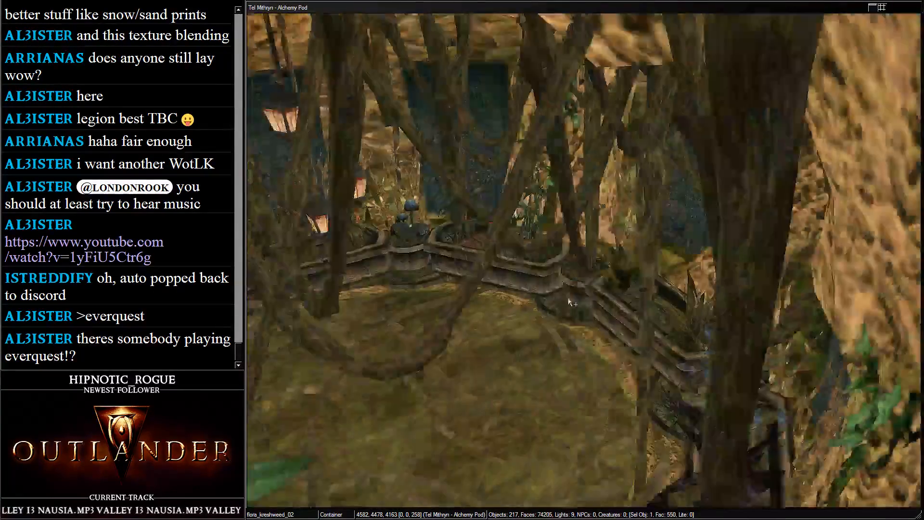
scroll(563, 257, "up", 6)
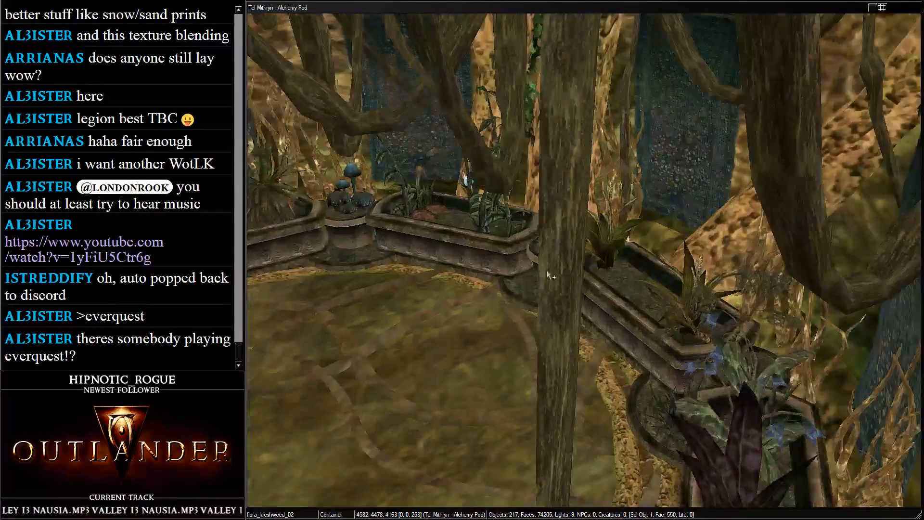
left_click(454, 241)
middle_click_drag(454, 241, 407, 319)
scroll(665, 285, "up", 4)
scroll(634, 252, "up", 3)
left_click(633, 252)
middle_click_drag(634, 252, 596, 264)
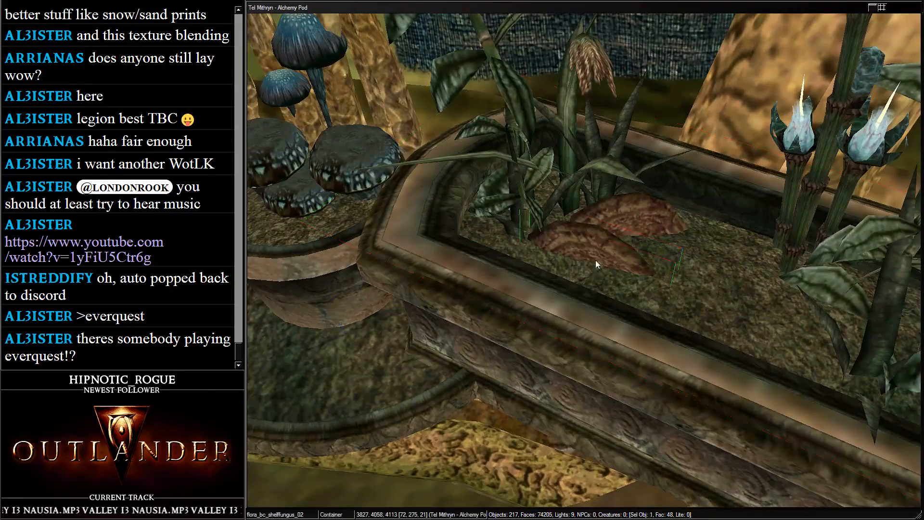
Duplicate flora_bc_shelffungus_02 and set the copy in the soil in front of it at about 3832, 4051, 4111, rotated to 97, 287, 355
key("ctrl+d")
left_click_drag(595, 238, 550, 308)
scroll(550, 308, "up", 5)
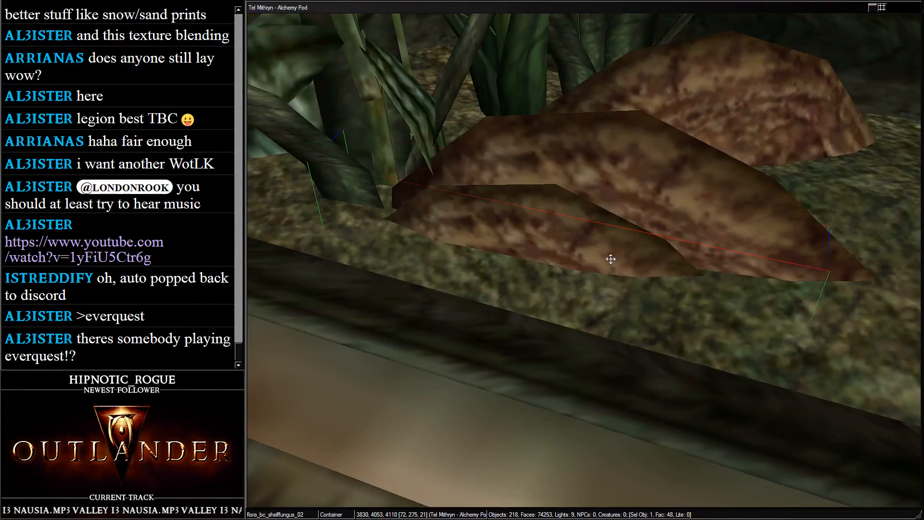
right_click_drag(630, 290, 868, 241)
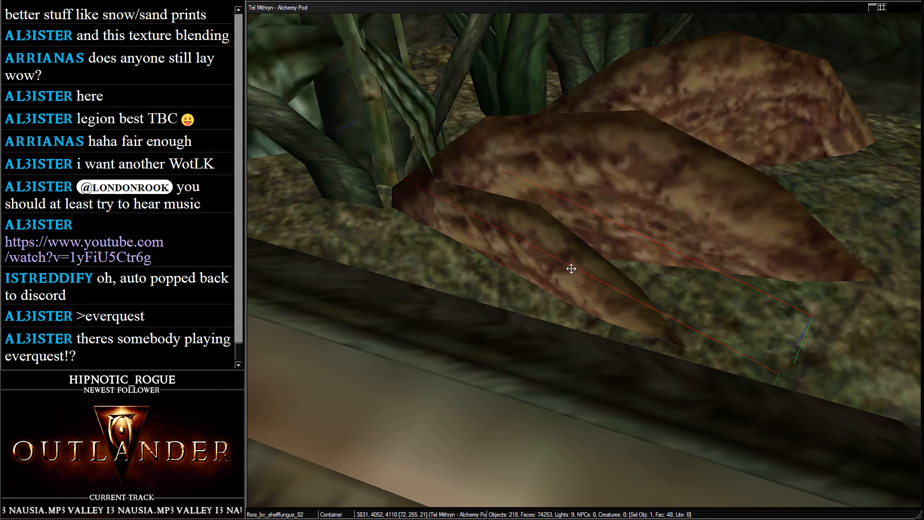
right_click_drag(571, 268, 511, 192)
key("shift")
left_click_drag(522, 206, 502, 201)
key("shift")
scroll(501, 201, "down", 5)
key("shift")
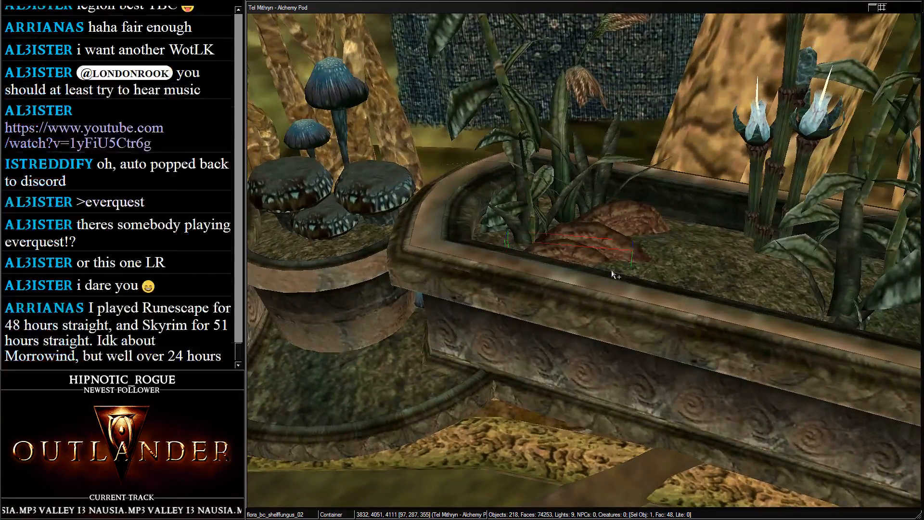
Select the long planter furn_planter_04, check its planting from farther away and save the plugin
key("a")
key("shift")
left_click(655, 272)
scroll(655, 272, "down", 5)
key("shift")
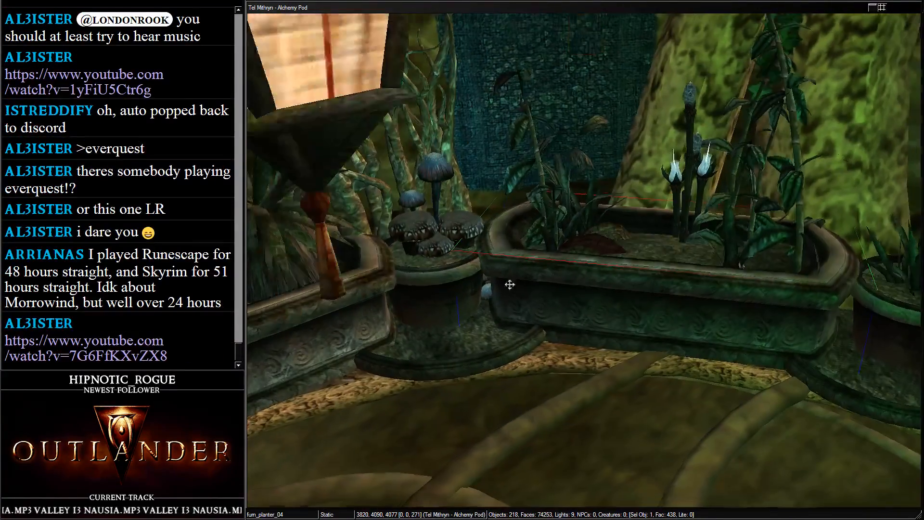
scroll(581, 262, "down", 8)
key("ctrl+s")
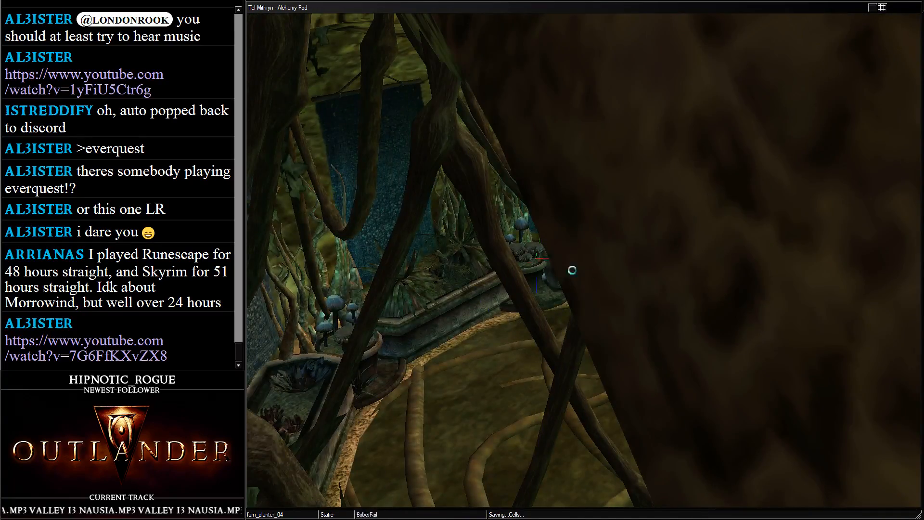
Examine the planters from across the pod and select flora_bc_podplant_03 in the long planter
key("shift")
key("shift")
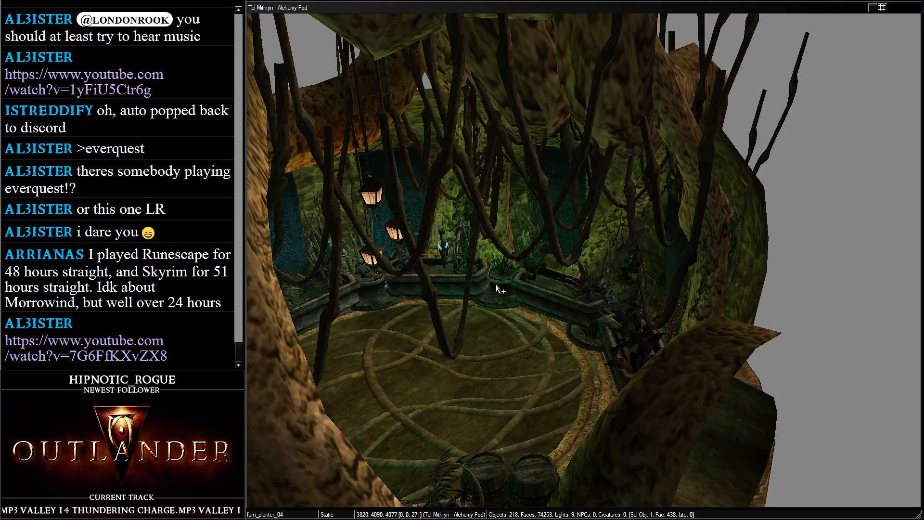
scroll(496, 289, "up", 5)
middle_click_drag(496, 289, 501, 302)
key("shift")
scroll(483, 273, "down", 1)
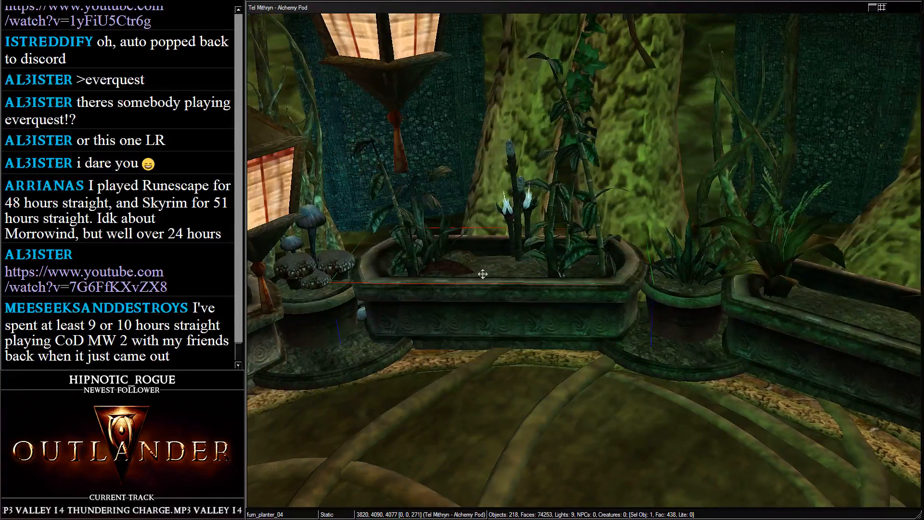
left_click(525, 239)
key("shift")
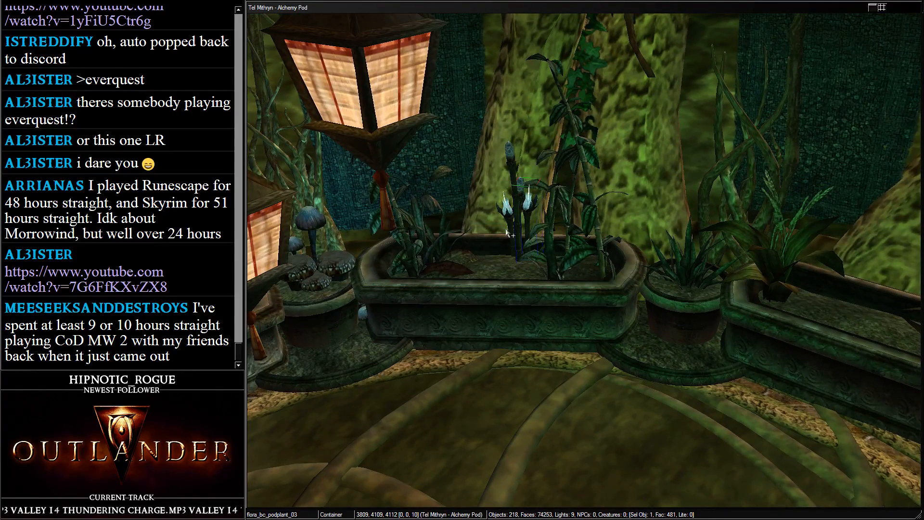
Browse the container objects for another harvestable plant, checking the Bittergreen, Black Anther, Black Lichen and Holly Bush entries
key("alt+Tab")
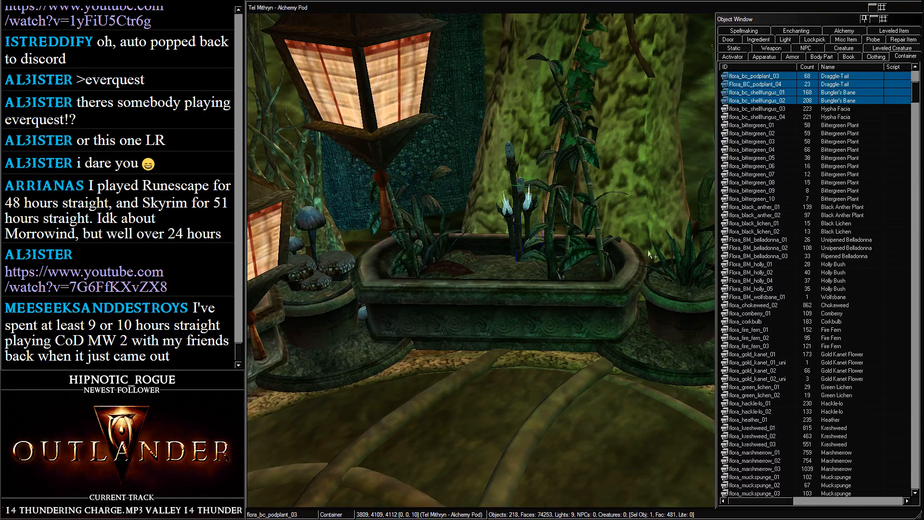
scroll(770, 176, "down", 3)
scroll(763, 175, "up", 6)
left_click(775, 206)
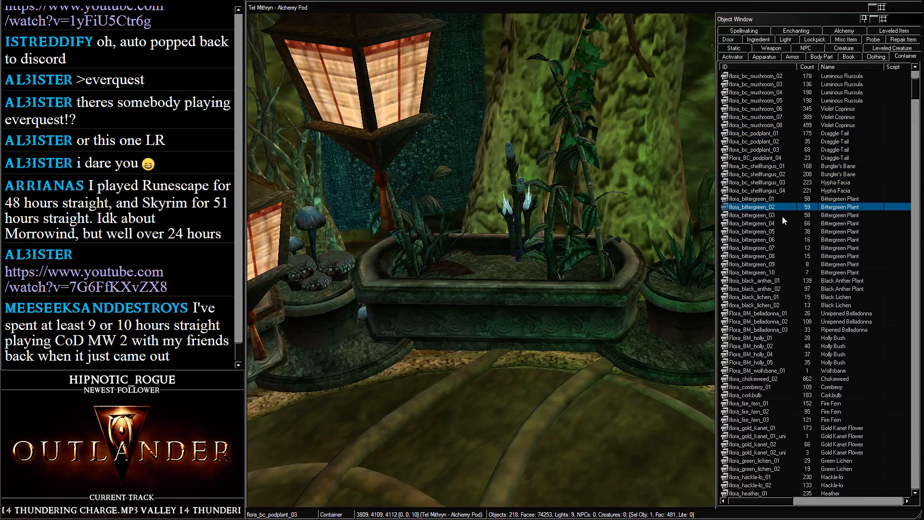
scroll(779, 215, "down", 3)
scroll(778, 217, "up", 2)
left_click(773, 230)
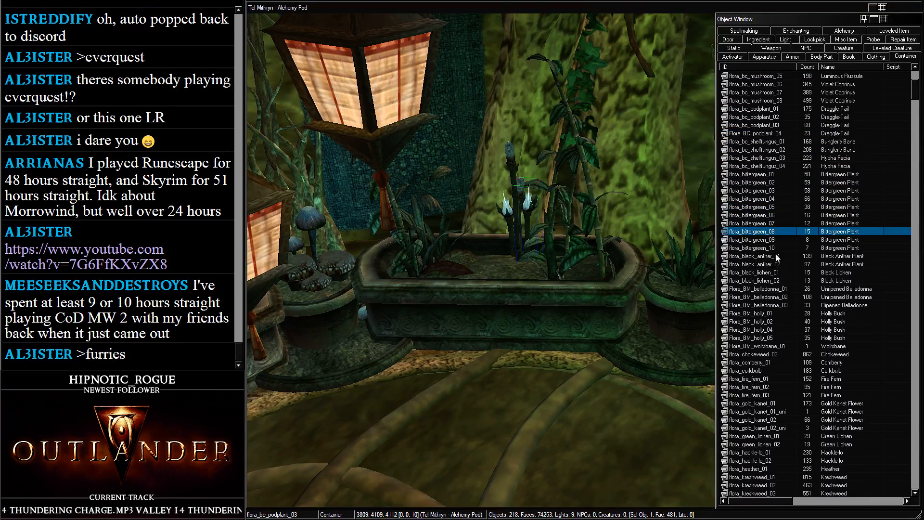
left_click(786, 273)
left_click(793, 257)
left_click(799, 280)
left_click(788, 273, "shift")
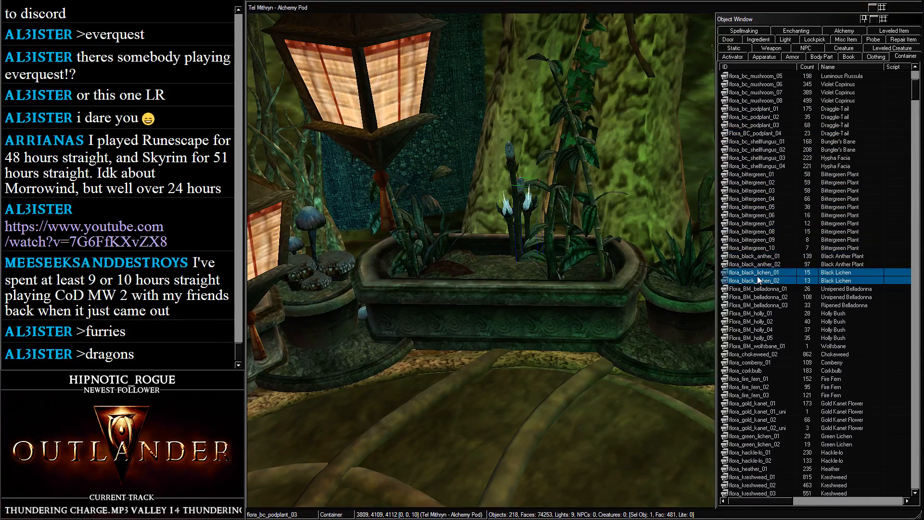
left_click(793, 263)
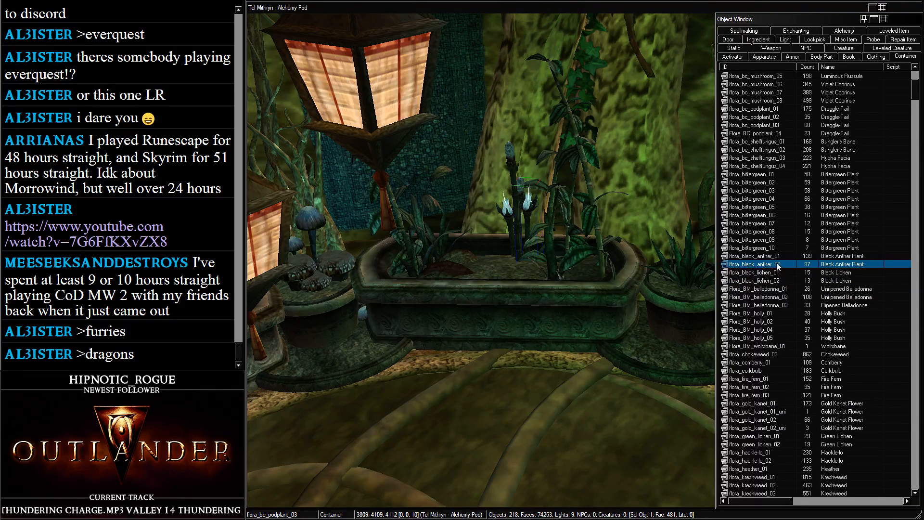
left_click(792, 331)
left_click(779, 322)
left_click(770, 314)
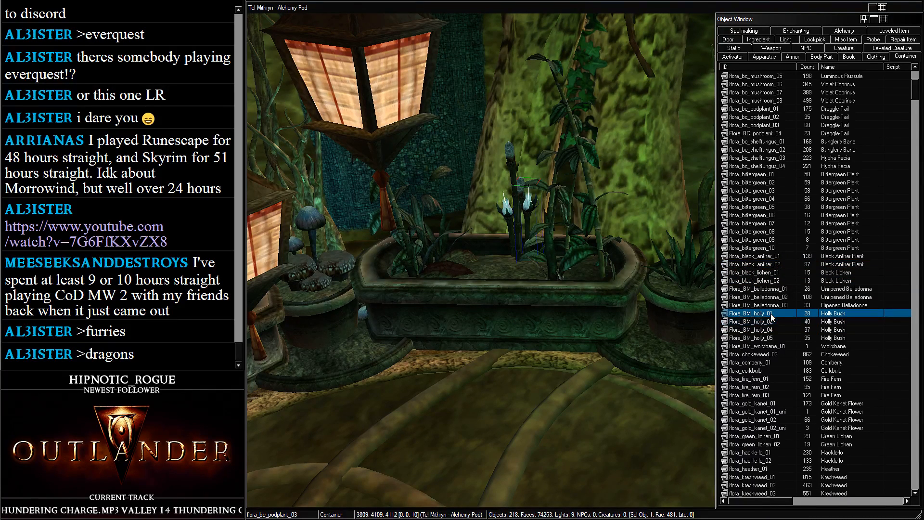
Add Flora_BM_belladonna_01, 02 and 03 to the cell and move them in front of the long planter at about 3968, 4114, 4164
left_click(794, 289)
left_click(792, 305, "shift")
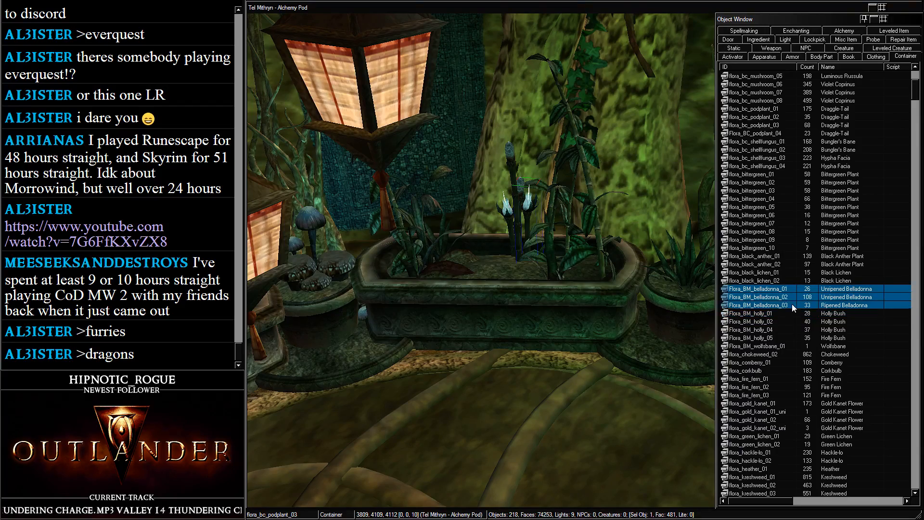
left_click_drag(779, 308, 559, 391)
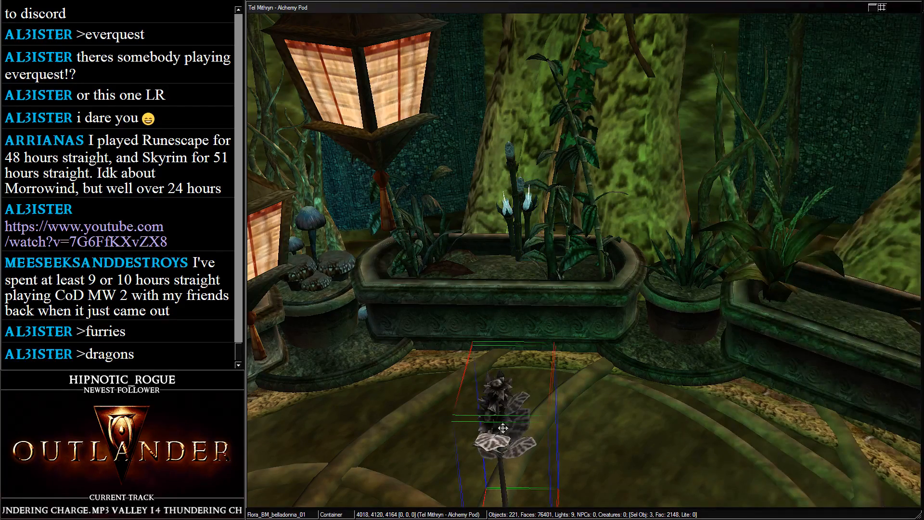
left_click_drag(497, 400, 481, 368)
key("a")
middle_click_drag(485, 351, 567, 235)
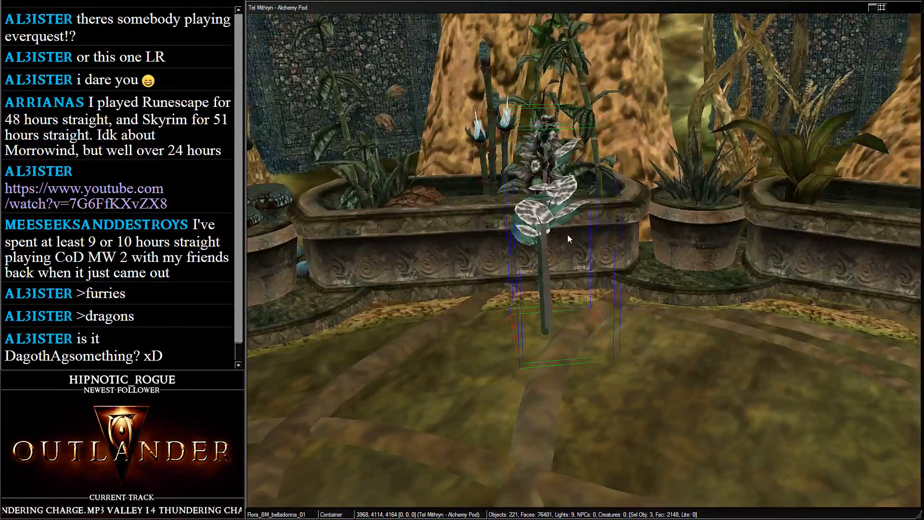
Separate Flora_BM_belladonna_02 from the other two Belladonna plants, moving it to about 3977, 4143, 4169
key("d")
left_click(575, 210)
left_click_drag(575, 209, 682, 215)
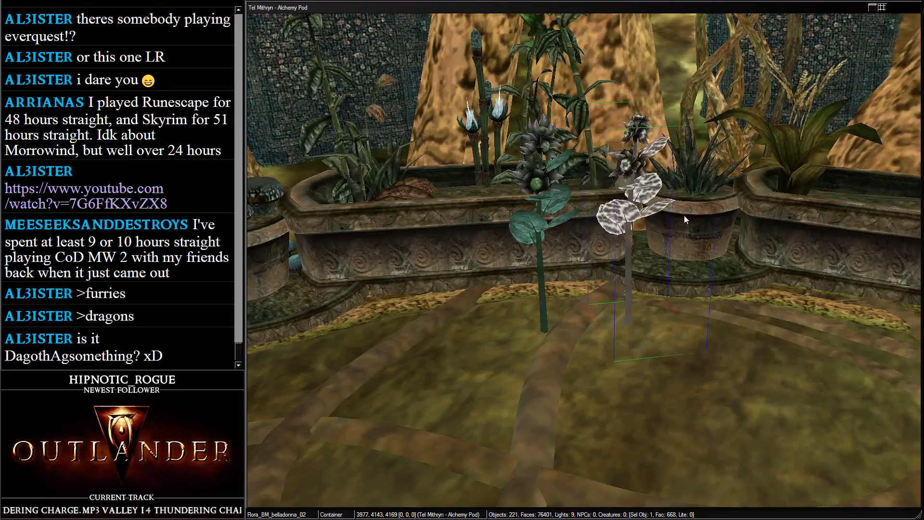
key("d")
Move Flora_BM_belladonna_01 and 03 together over the neighbouring long planter at about 3892, 4279, 4164, rotated to 0, 0, 15
left_click(545, 185)
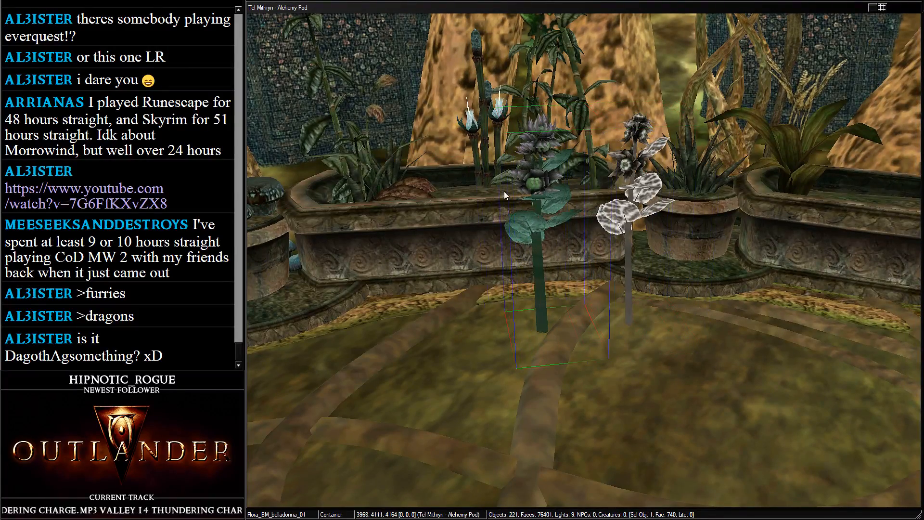
left_click(538, 188, "ctrl")
left_click_drag(538, 188, 438, 188)
middle_click_drag(438, 188, 498, 242, "shift")
left_click_drag(457, 221, 855, 177)
middle_click_drag(856, 176, 486, 300)
right_click_drag(486, 301, 317, 356)
left_click_drag(361, 301, 614, 115)
middle_click_drag(614, 115, 498, 244, "shift")
left_click_drag(443, 279, 491, 216)
middle_click_drag(491, 217, 511, 212, "shift")
scroll(486, 216, "up", 3)
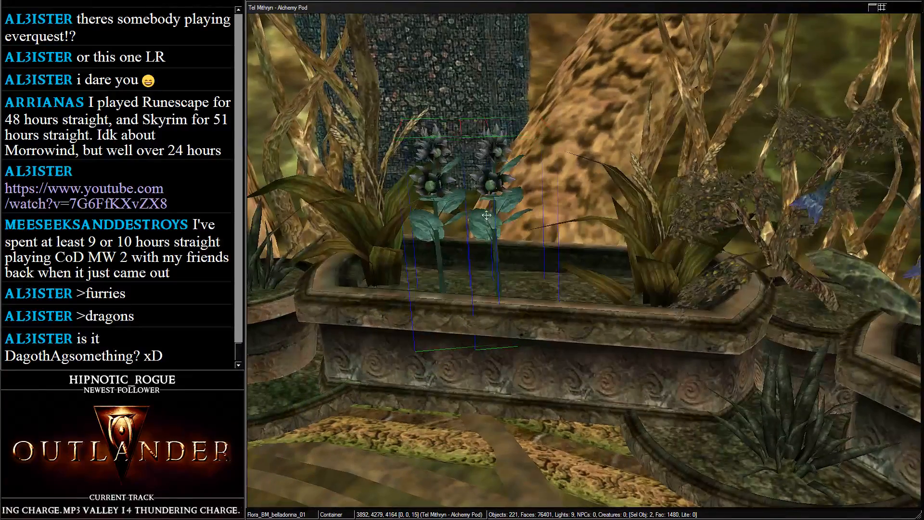
Lower the two Belladonna plants into the planter soil at about 3866, 4299, 4145 and rotate them to 0, 0, 26
left_click_drag(486, 215, 493, 241)
scroll(494, 241, "up", 3)
middle_click_drag(493, 241, 447, 193, "shift")
mouse_move(448, 186)
left_mouse_down()
mouse_move(430, 182)
mouse_move(462, 182)
left_mouse_up()
right_click_drag(403, 247, 461, 230)
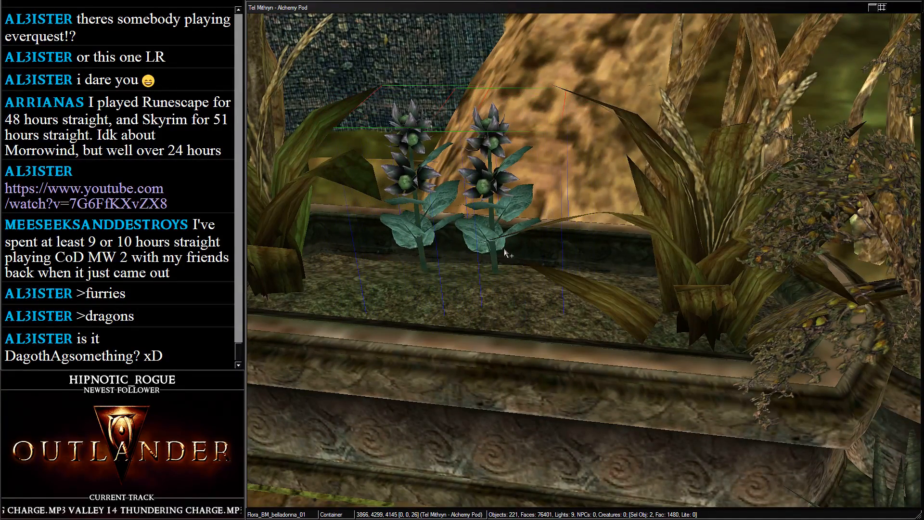
Identify the two planted Belladonna objects, then shrink Flora_BM_belladonna_01 and set it at about 3868, 4301, 4140
left_click(510, 243)
key("alt+Tab")
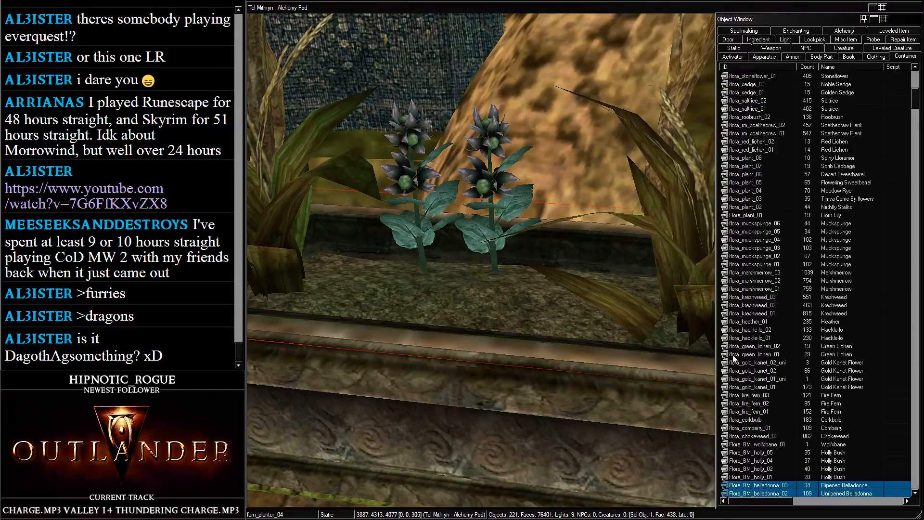
scroll(826, 375, "down", 4)
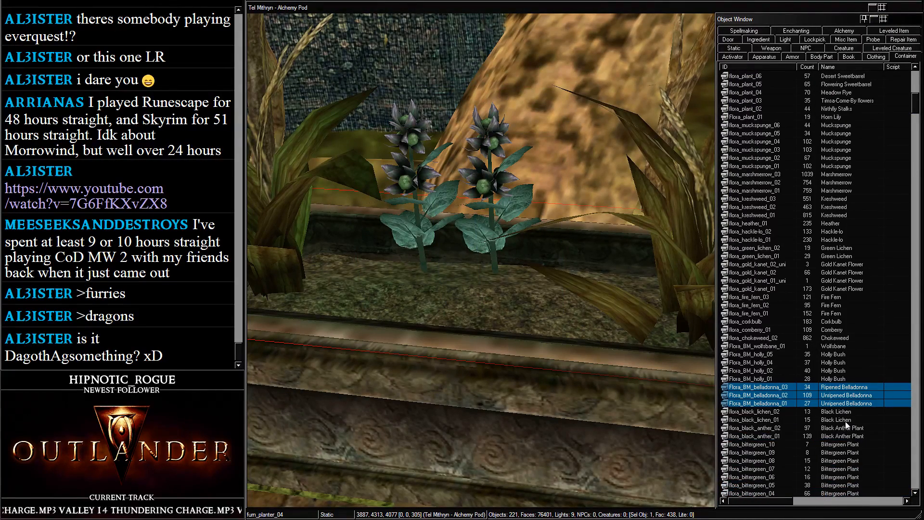
left_click(497, 219)
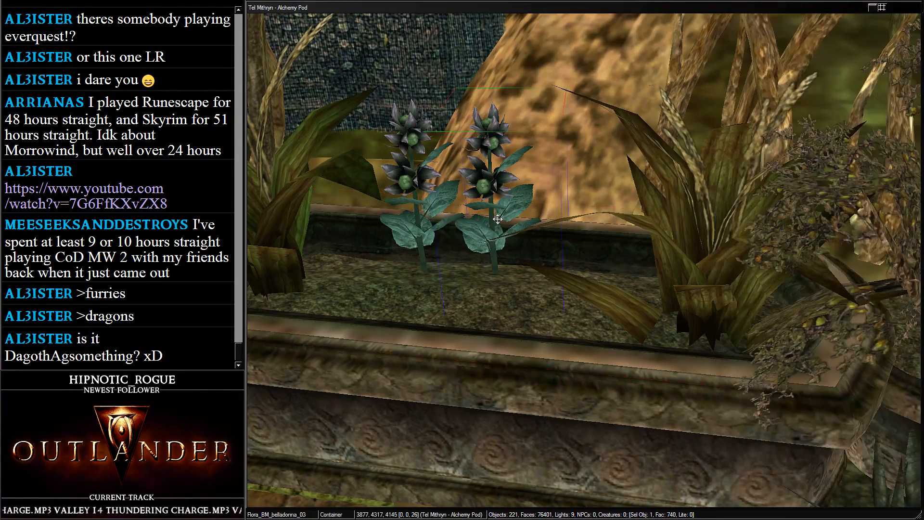
left_click(422, 230)
left_click_drag(420, 218, 447, 380)
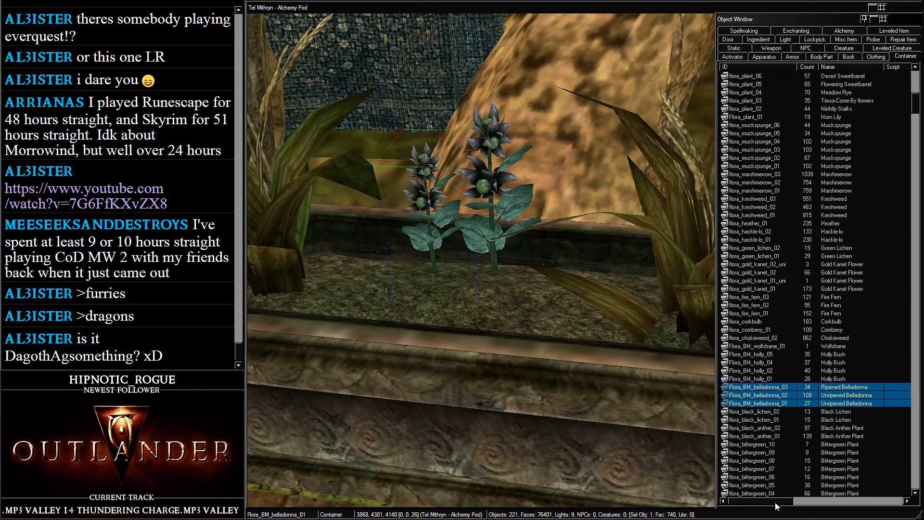
Move both Belladonna plants into the next long planter beside the dark-leaved plant at about 4091, 4417, 4137, rotated to 0, 0, 73
left_click(495, 226)
left_click_drag(496, 227, 530, 276)
scroll(634, 264, "down", 5)
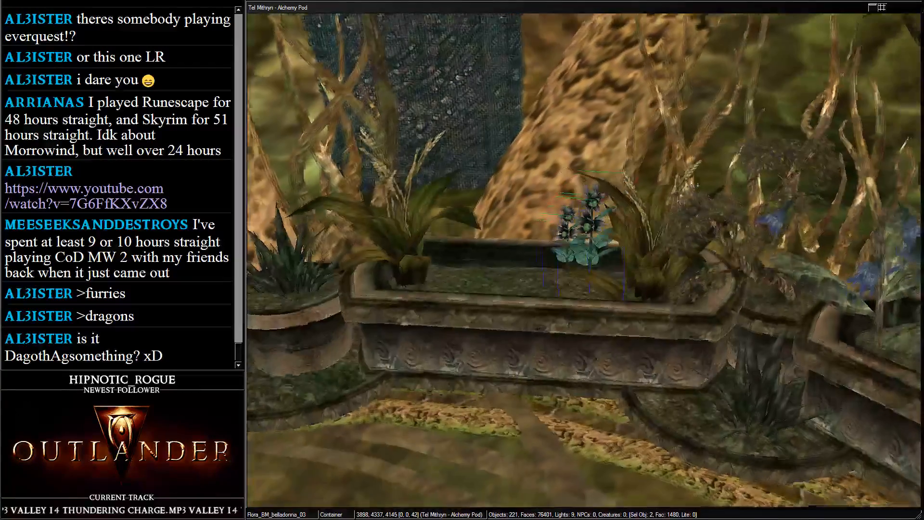
middle_click_drag(625, 270, 370, 233)
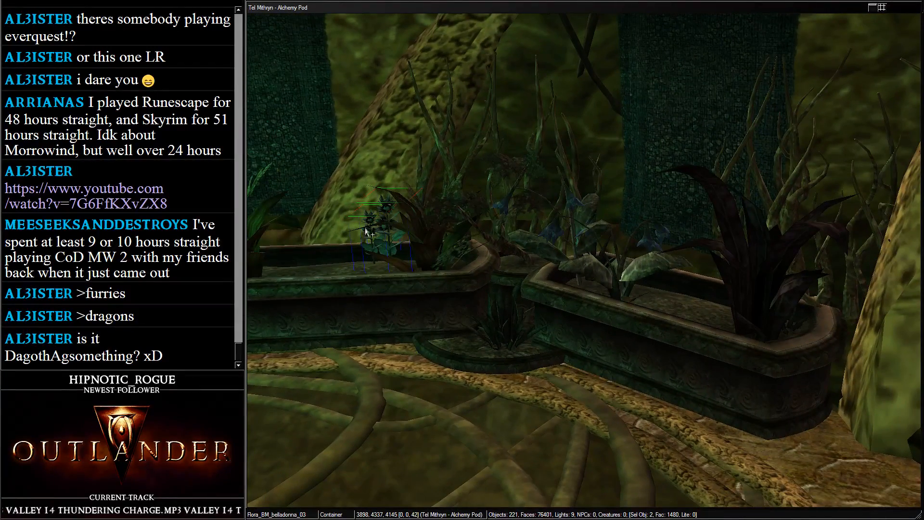
left_click_drag(385, 200, 524, 248)
middle_click_drag(524, 248, 584, 274)
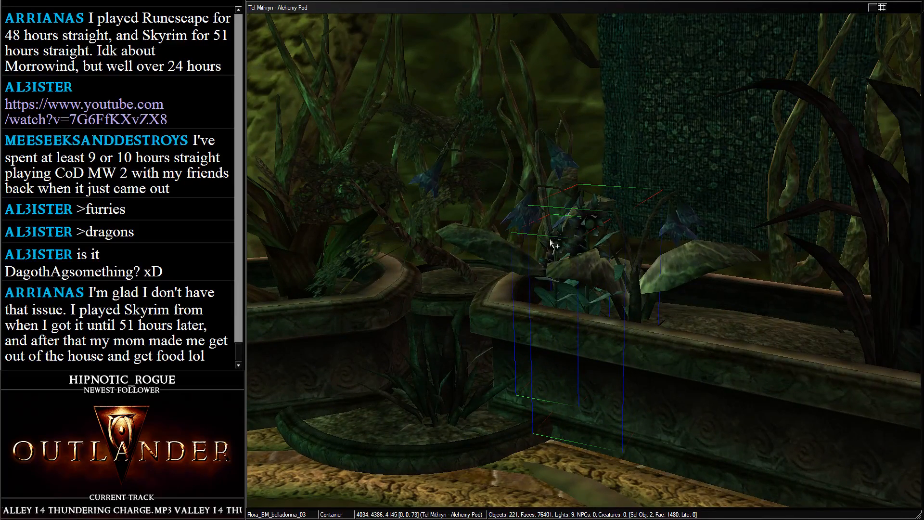
left_click_drag(555, 244, 808, 343)
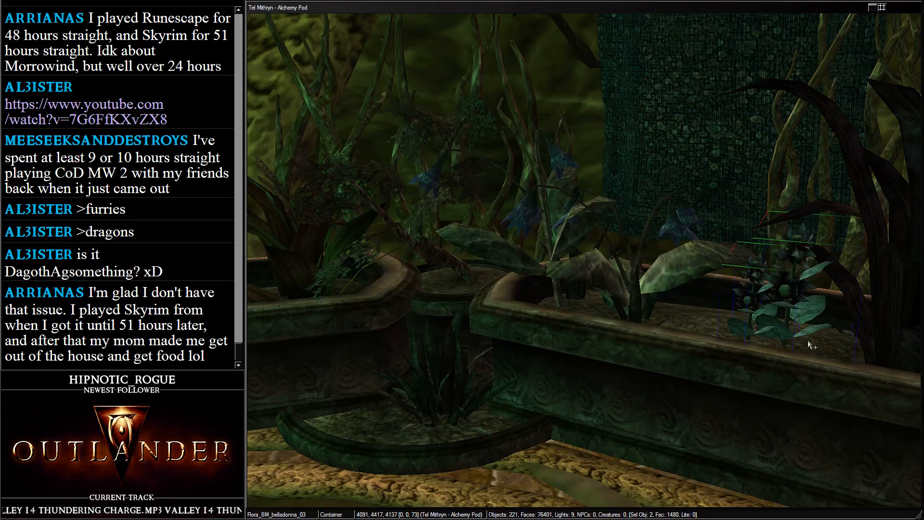
Rotate the smaller Flora_BM_belladonna_01 to 0, 0, 173 and place it beside the larger one at about 4071, 4416, 4133
scroll(807, 340, "up", 5)
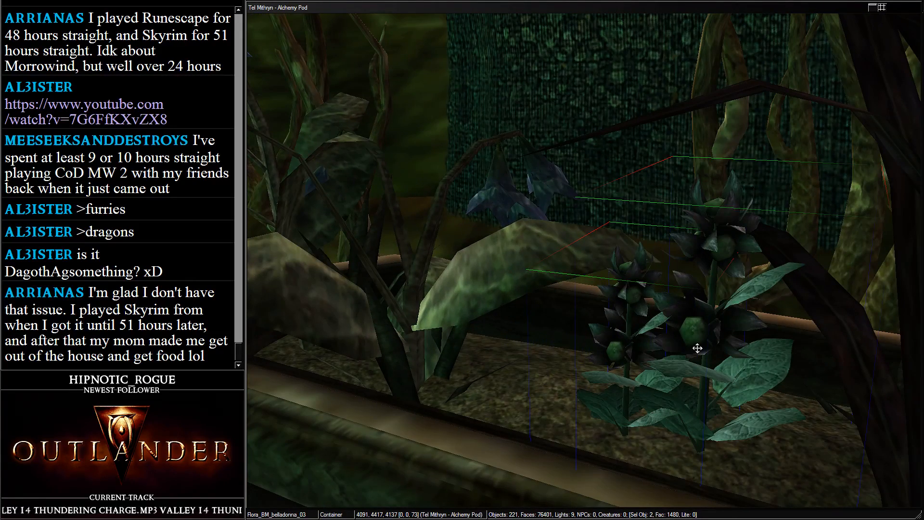
left_click(622, 337)
left_click_drag(622, 337, 674, 337)
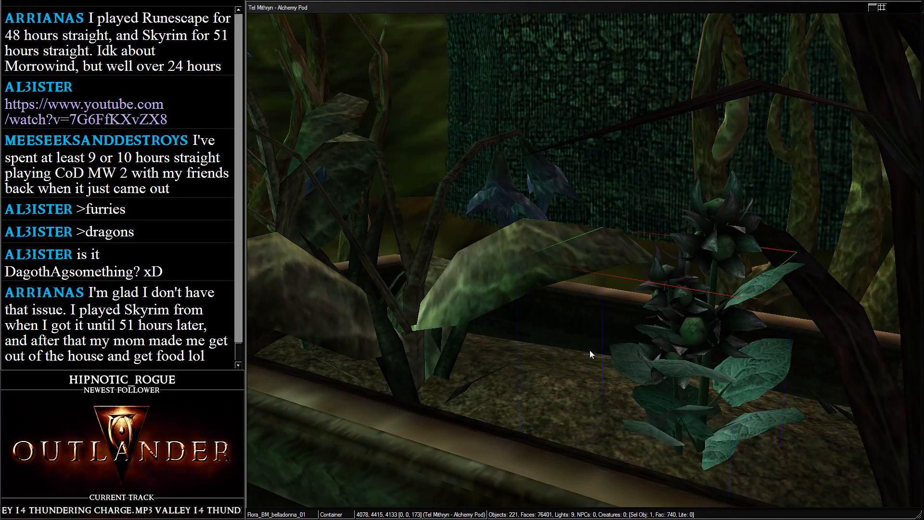
left_click_drag(590, 354, 562, 315)
middle_click_drag(562, 315, 661, 317)
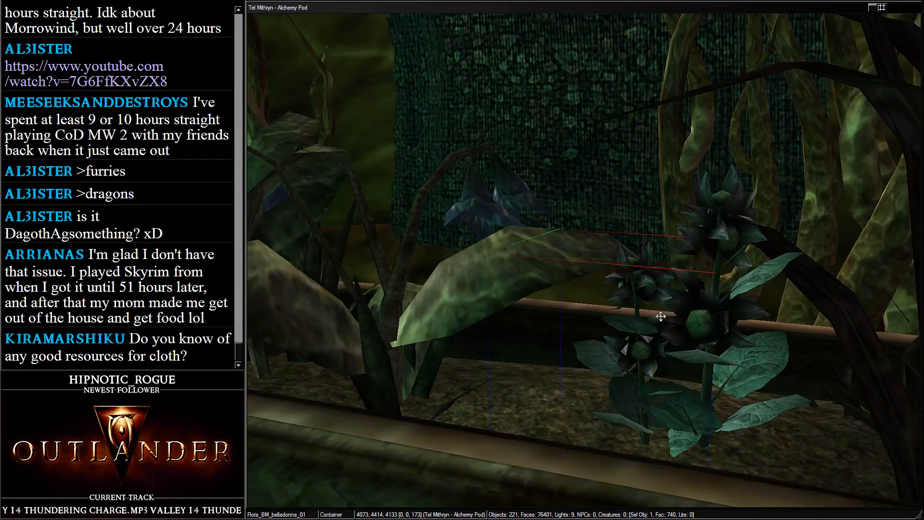
left_click_drag(661, 316, 629, 307)
Duplicate the larger Belladonna, Flora_BM_belladonna_03, and place the copy behind the existing pair at about 4074, 4429, 4151
scroll(629, 307, "down", 10)
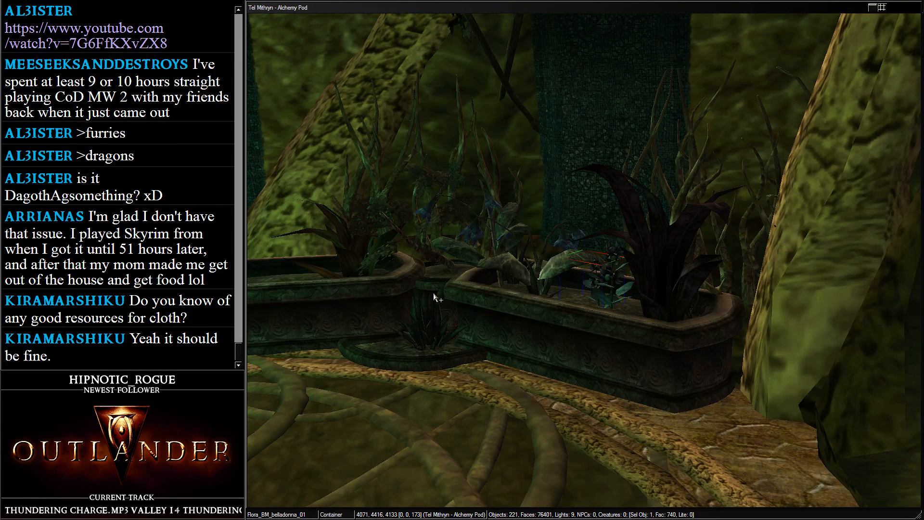
scroll(538, 271, "up", 10)
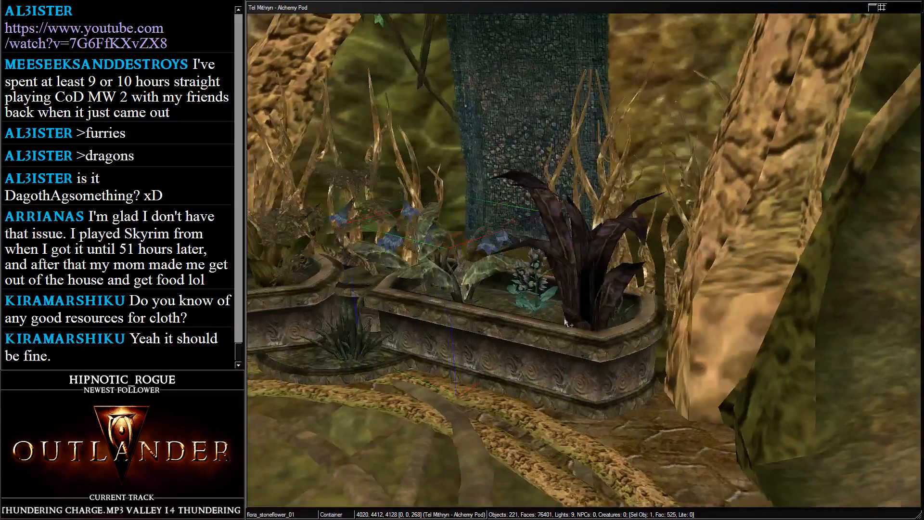
scroll(480, 260, "up", 5)
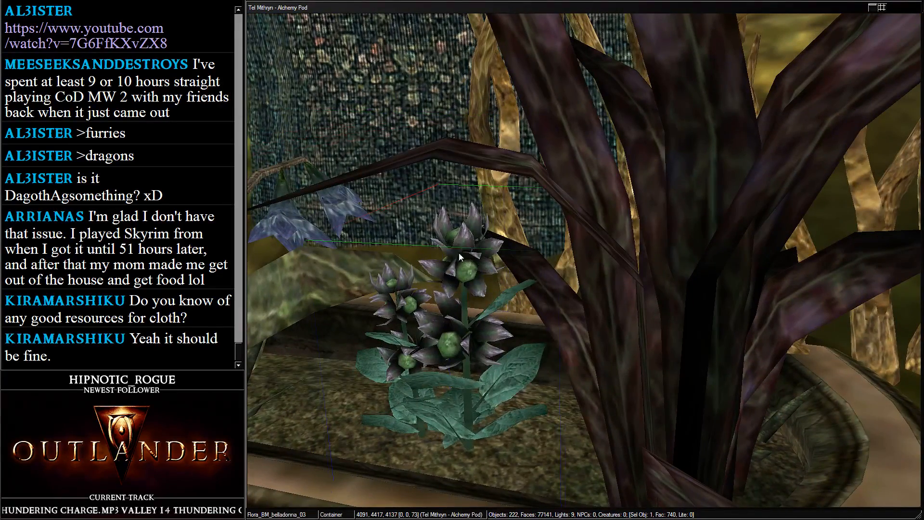
left_click_drag(458, 253, 372, 42)
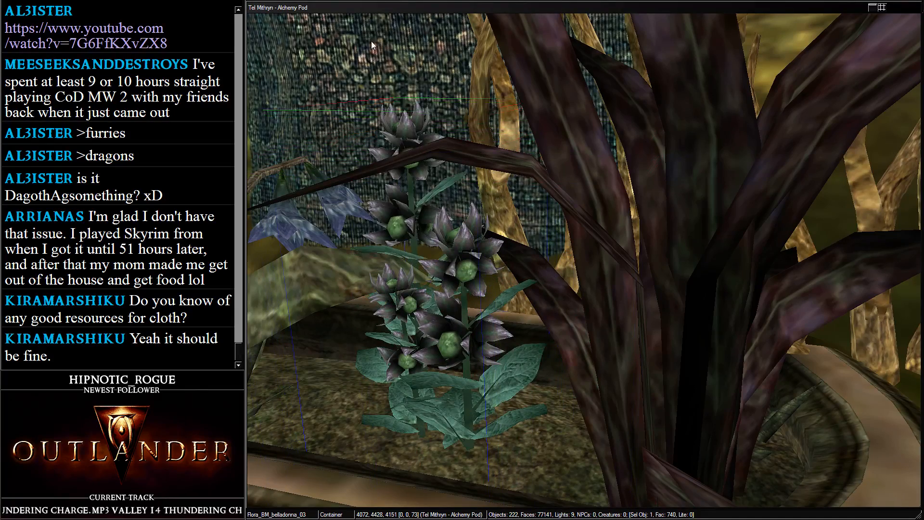
middle_click_drag(371, 42, 458, 149, "shift")
left_click_drag(404, 203, 415, 205)
Select all three Belladonna plants as a group, shift them to about 4082, 4429, 4151 and rotate to 0, 0, 81
left_click(403, 319, "ctrl")
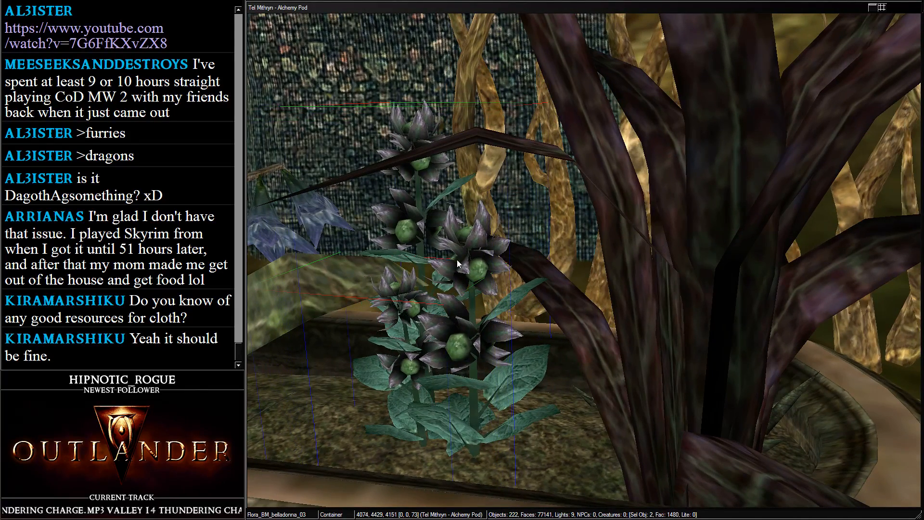
left_click(458, 258, "ctrl")
left_click_drag(478, 269, 568, 272)
right_click_drag(568, 272, 464, 324)
key("a")
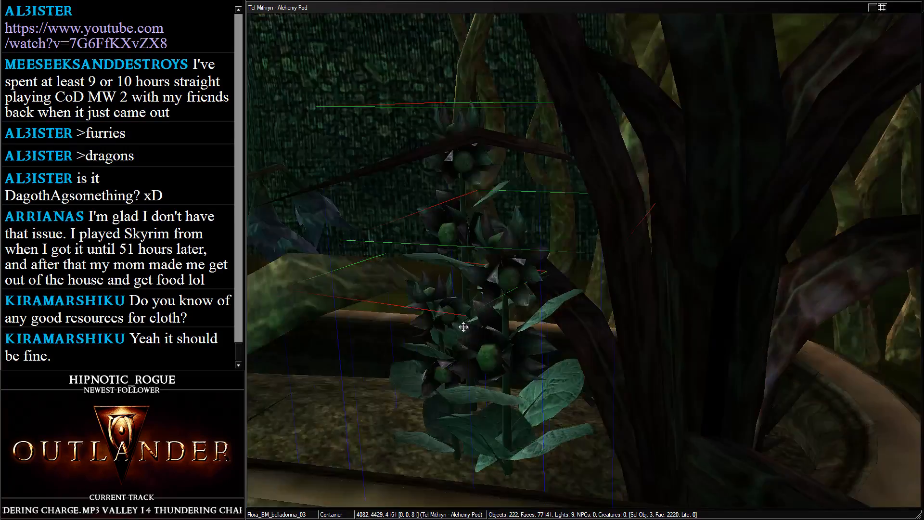
scroll(464, 324, "down", 5)
middle_click_drag(464, 324, 590, 298, "shift")
scroll(594, 259, "up", 4)
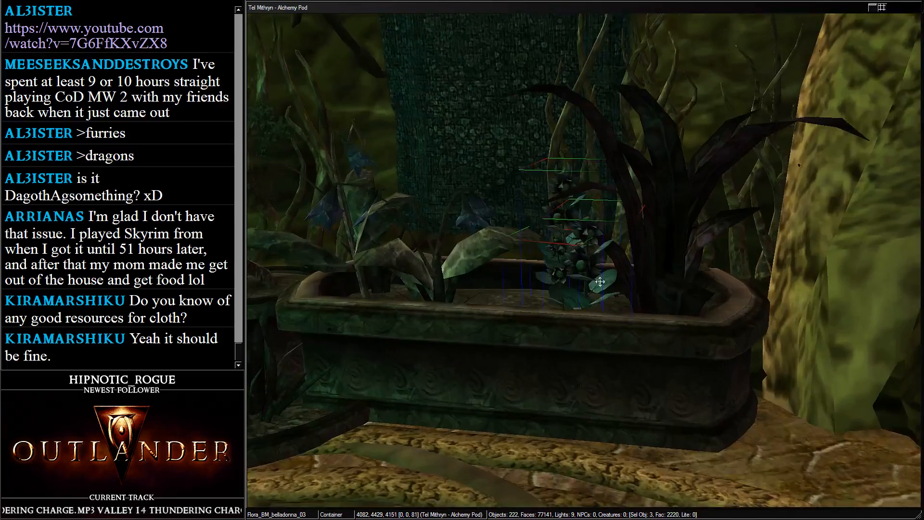
Try the Belladonna group near the corner between the two long planters at about 3954, 4407, 4157, rotated to 0, 0, 38
left_click_drag(579, 266, 468, 257)
middle_click_drag(469, 256, 505, 326)
middle_click_drag(614, 270, 625, 269, "shift")
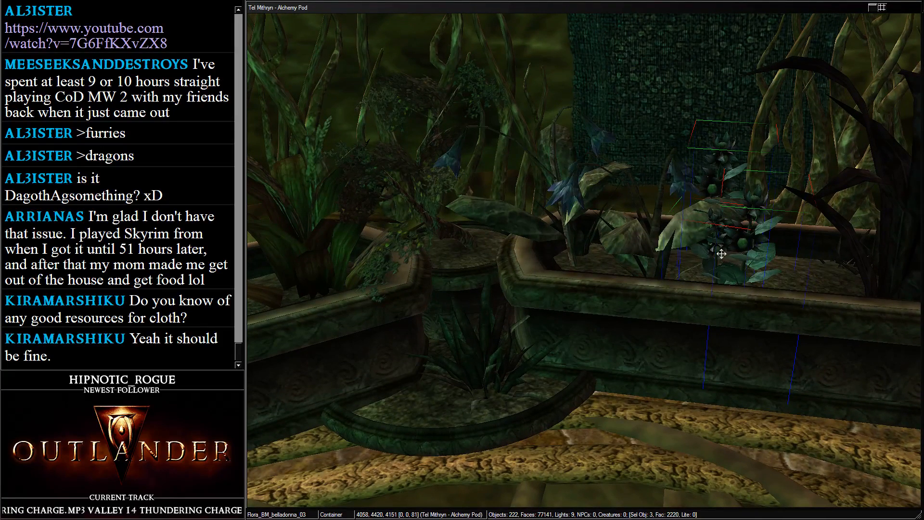
left_click_drag(753, 259, 159, 133)
right_click_drag(433, 163, 744, 198)
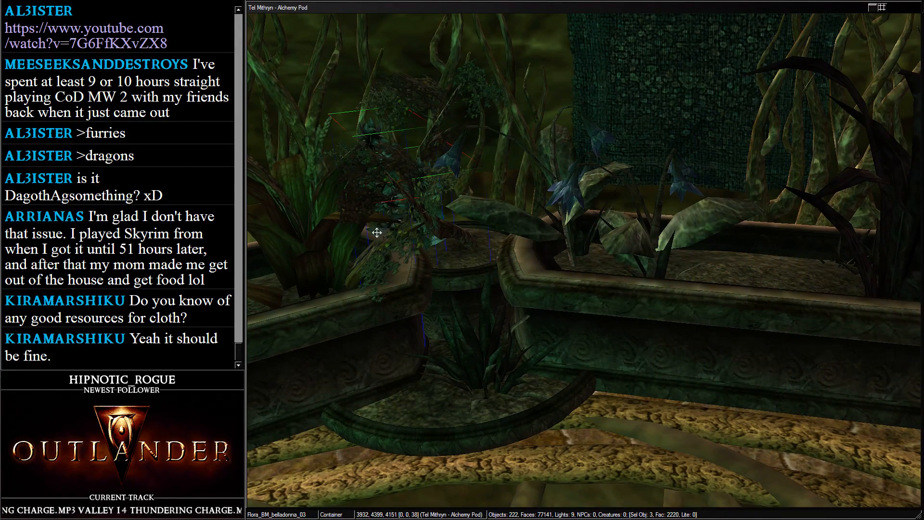
left_click_drag(377, 233, 490, 165)
mouse_move(491, 165)
middle_mouse_down("shift")
mouse_move(486, 174)
mouse_move(484, 164)
middle_mouse_up("shift")
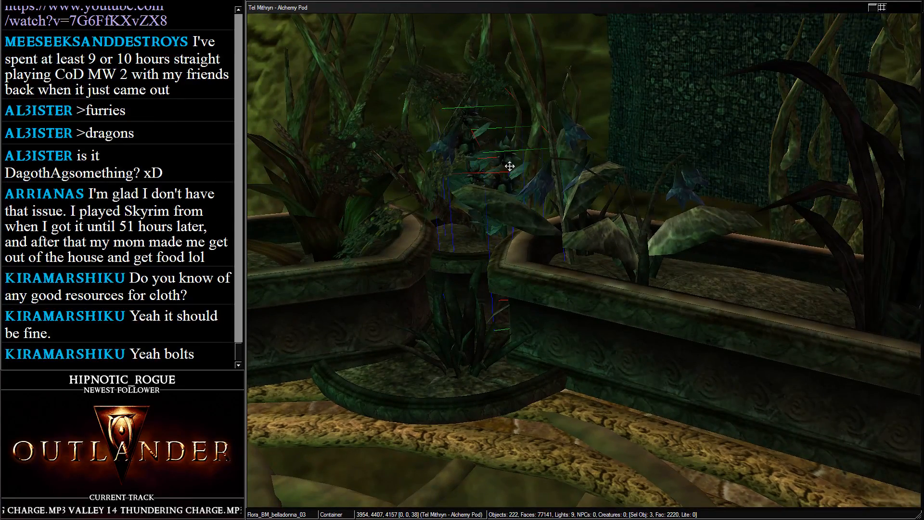
Move the Belladonna group back beside the dark-leaved plant at about 4078, 4421, 4157
left_click_drag(509, 166, 524, 146)
key("a")
middle_click_drag(524, 143, 499, 409, "shift")
left_click_drag(524, 270, 789, 427)
middle_click_drag(789, 427, 468, 198, "shift")
left_click_drag(501, 207, 570, 226)
middle_click_drag(570, 227, 644, 294, "shift")
scroll(559, 184, "down", 5)
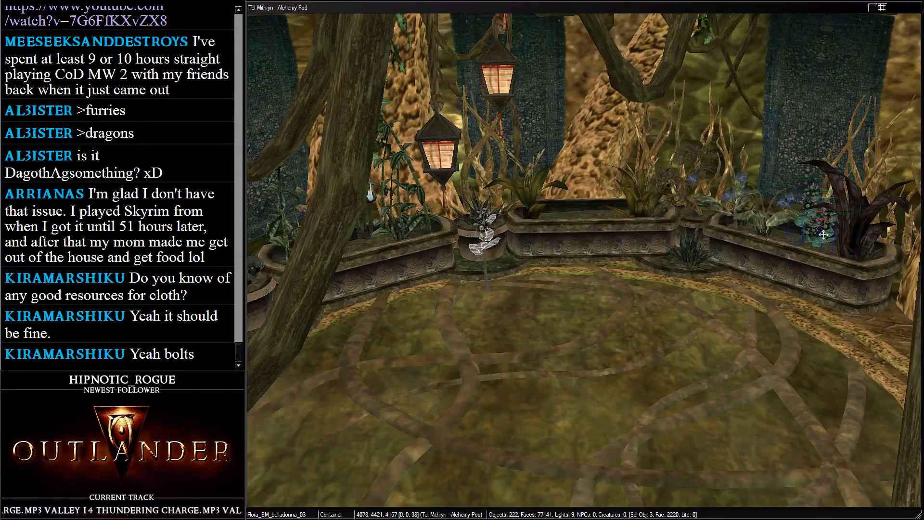
Move the three Belladonna plants into the long planter with the glowing white flowers at about 3824, 4076, 4149, rotated to 0, 0, 318
left_click_drag(43, 301, 164, 231)
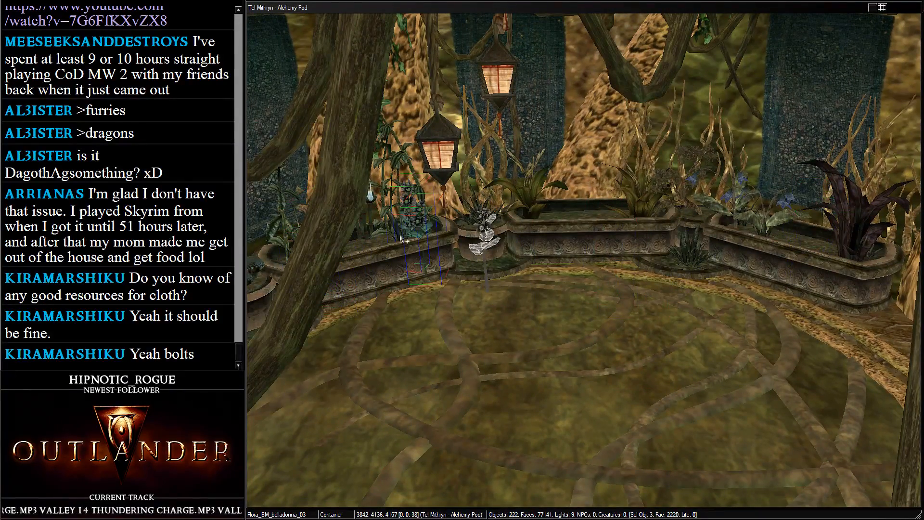
middle_click_drag(401, 238, 703, 305, "shift")
right_click_drag(703, 305, 564, 330)
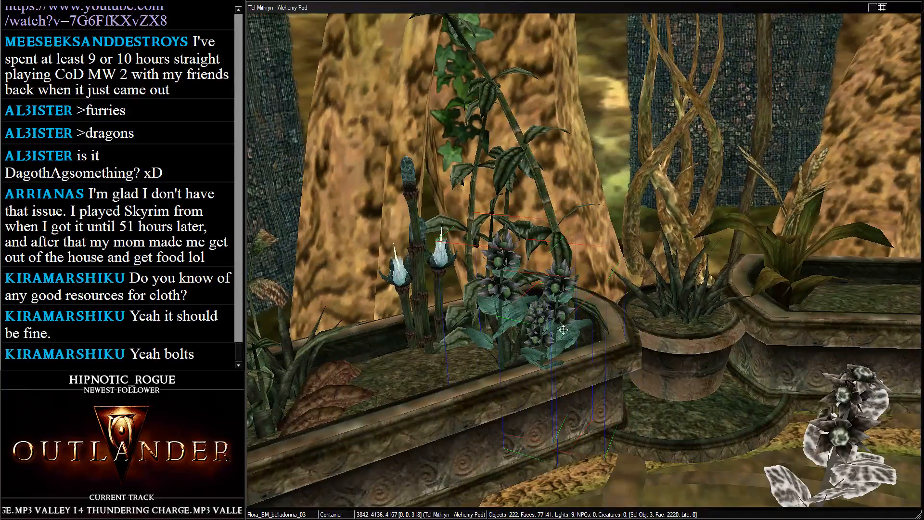
left_click_drag(546, 329, 277, 359)
middle_click_drag(277, 358, 619, 194)
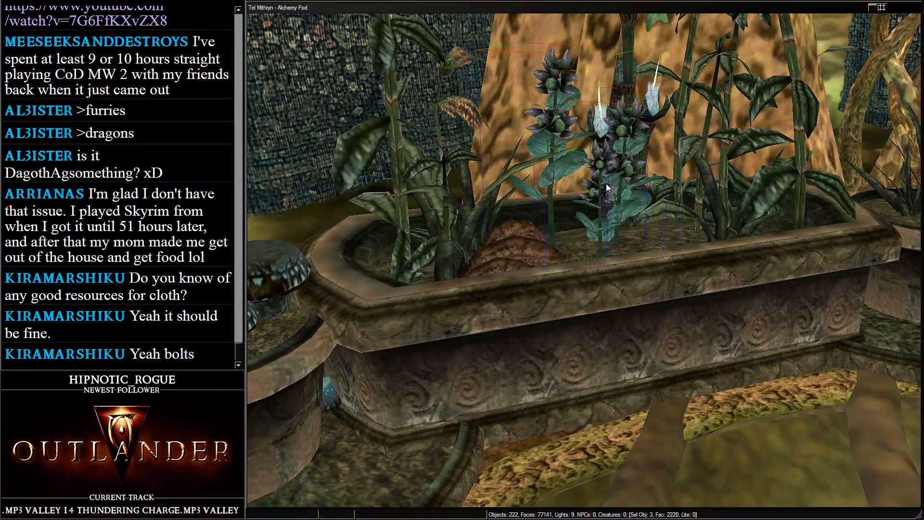
Delete the stray pale plant floating above the floor in the middle of the pod
scroll(611, 230, "down", 5)
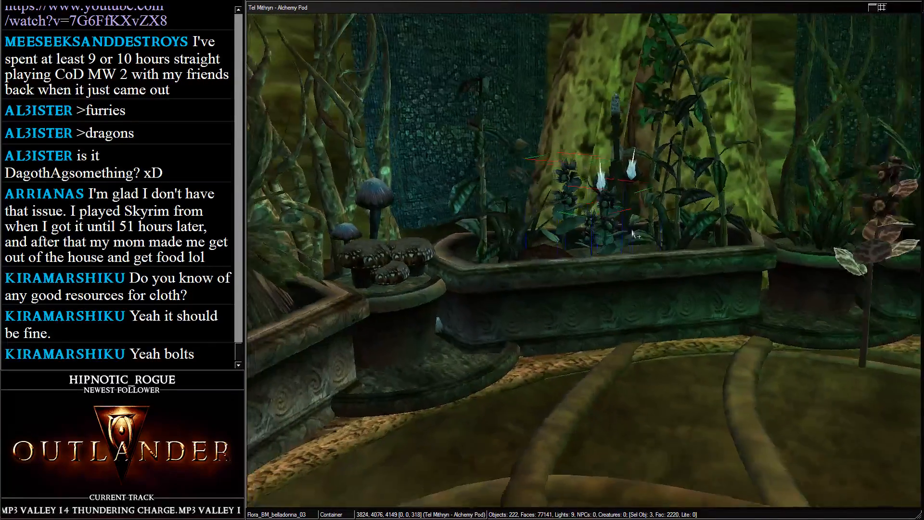
scroll(633, 234, "down", 3)
middle_click_drag(633, 235, 434, 309, "shift")
left_click(650, 261)
key("Delete")
left_click(634, 250)
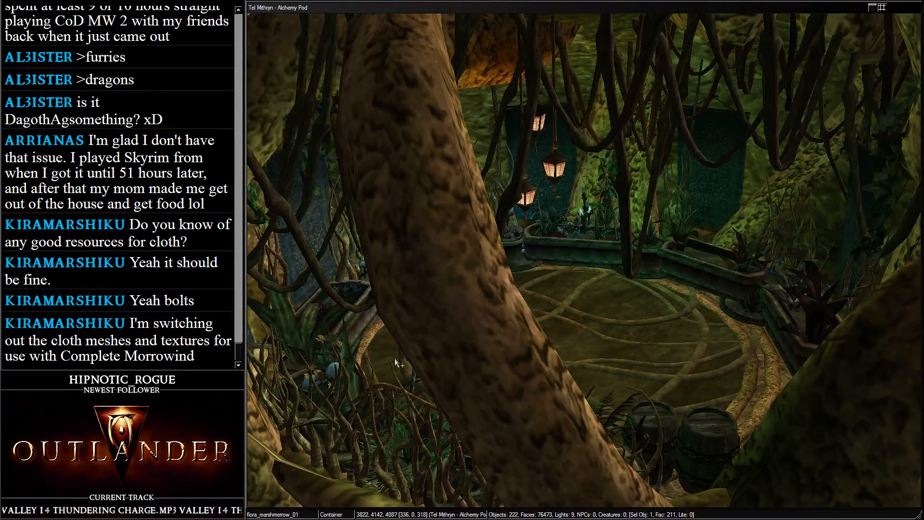
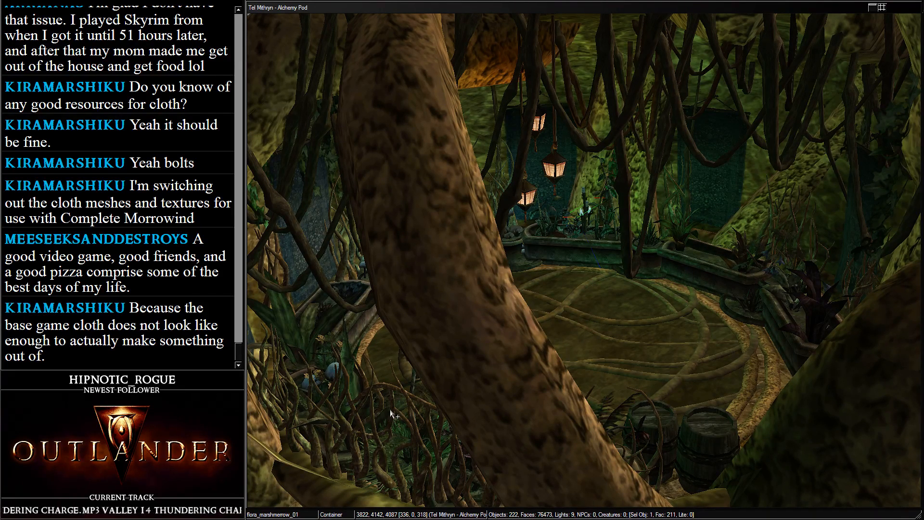
Shift the Stoneflower flora_stoneflower_01 along its long planter to about 4027, 4414, 4128
scroll(627, 339, "up", 5)
left_click(567, 189)
middle_click_drag(567, 189, 616, 271, "shift")
left_click(612, 228)
key("a")
scroll(602, 262, "up", 3)
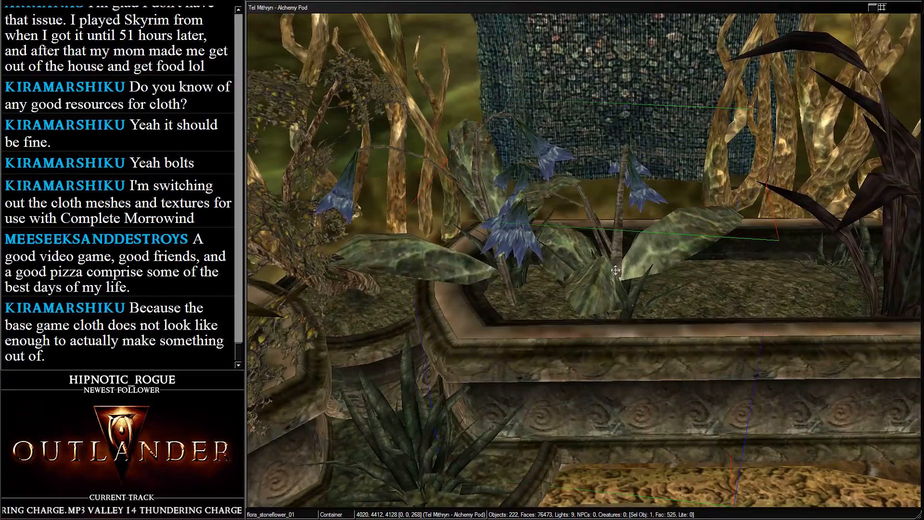
left_click_drag(616, 271, 628, 254)
Delete the stray grass lying outside the pod shell, and return to the pod interior
scroll(633, 247, "down", 4)
scroll(550, 288, "down", 6)
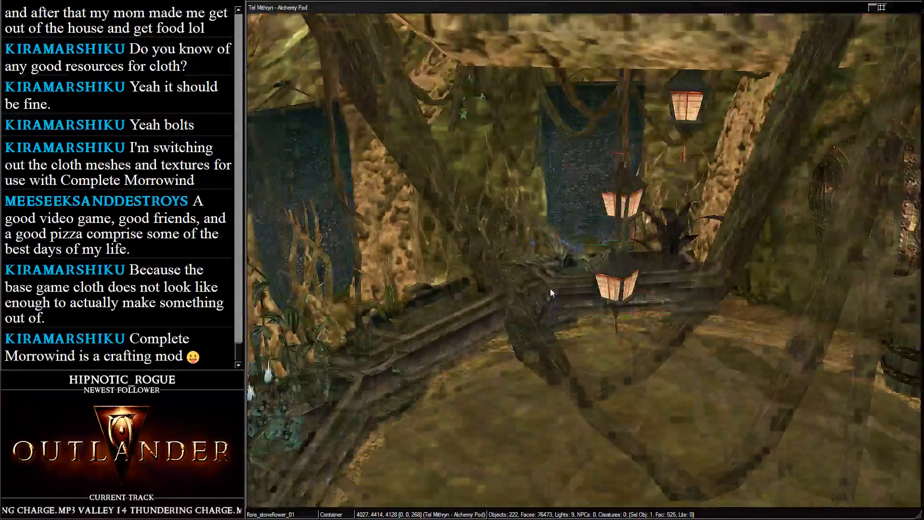
scroll(549, 287, "down", 10)
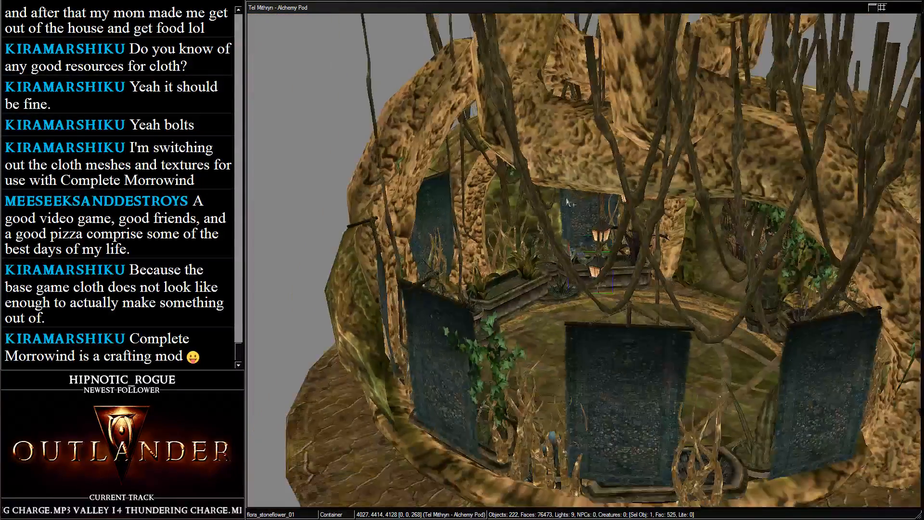
middle_click_drag(651, 356, 532, 337)
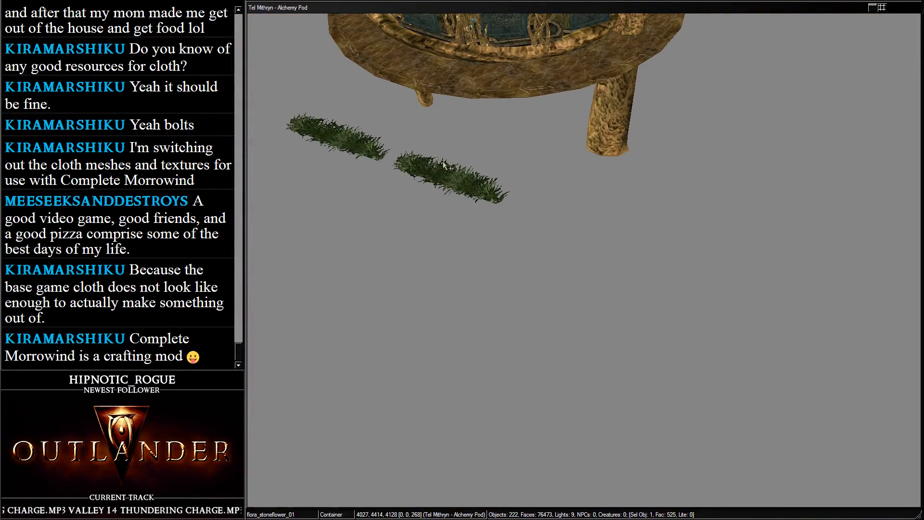
key("Delete")
left_click(465, 66)
middle_click_drag(465, 66, 515, 336)
scroll(515, 336, "up", 15)
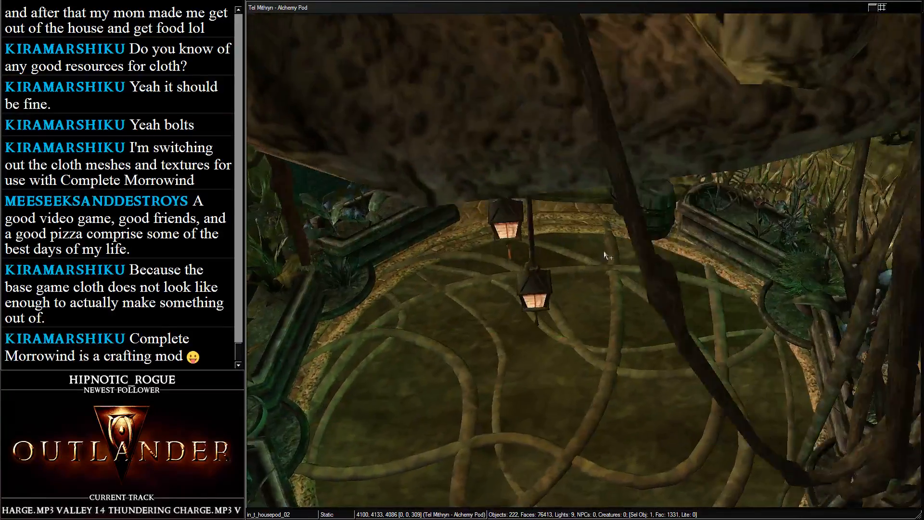
Try adding the Comberry container flora_comberry_01 near the mushroom pots, and delete it again
middle_click_drag(605, 255, 635, 260, "shift")
left_click(590, 196)
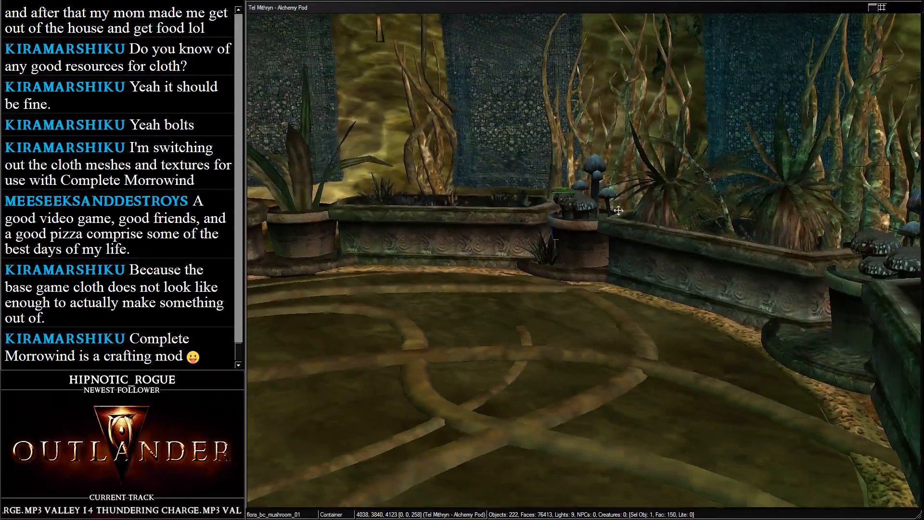
middle_click_drag(589, 196, 686, 276, "shift")
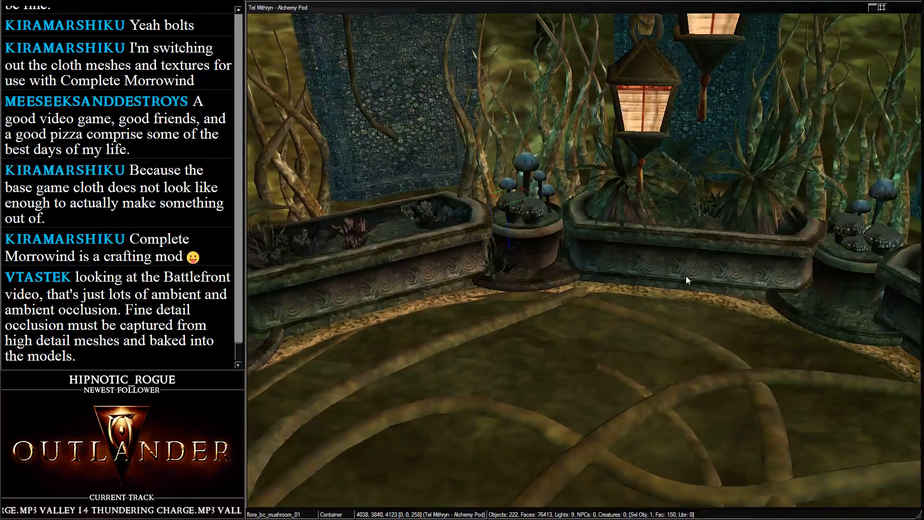
key("alt+Tab")
scroll(876, 206, "down", 12)
scroll(875, 210, "up", 4)
left_click(781, 142)
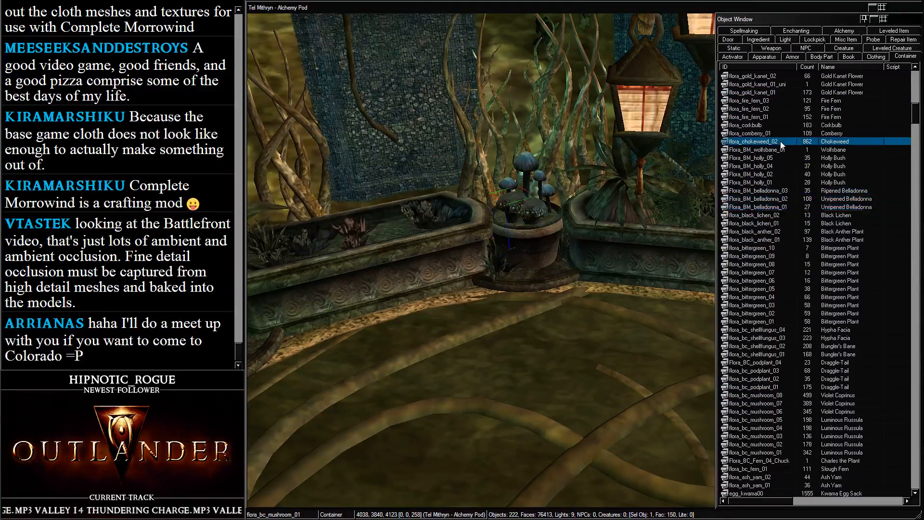
left_click(745, 134)
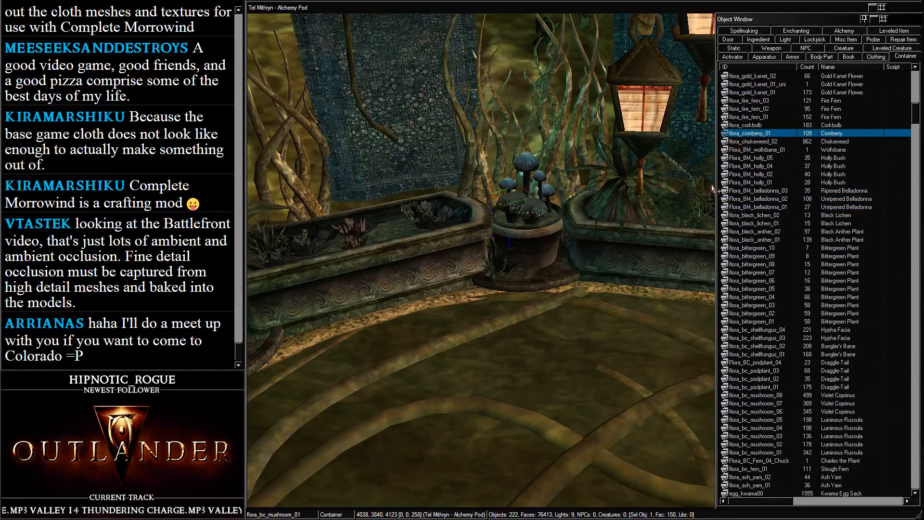
left_click_drag(713, 189, 611, 280)
key("ctrl+x")
key("ctrl+v")
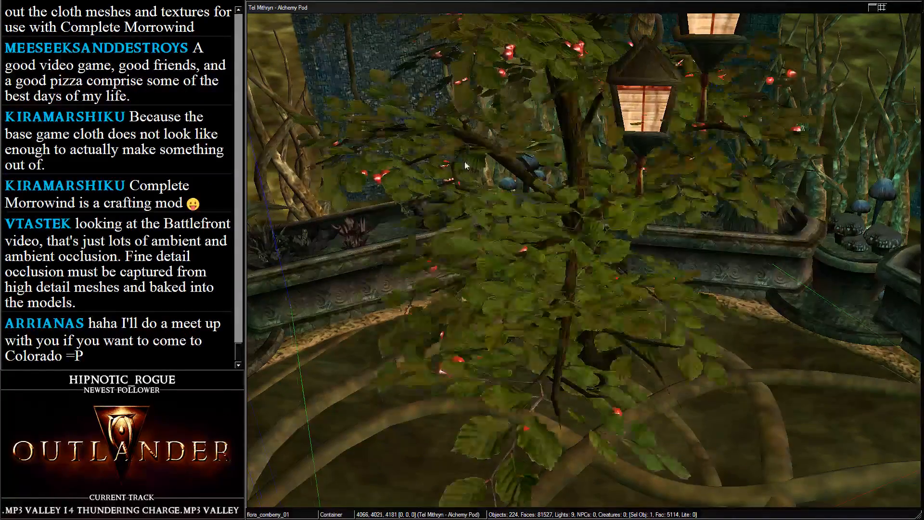
left_click_drag(465, 165, 459, 145)
key("Delete")
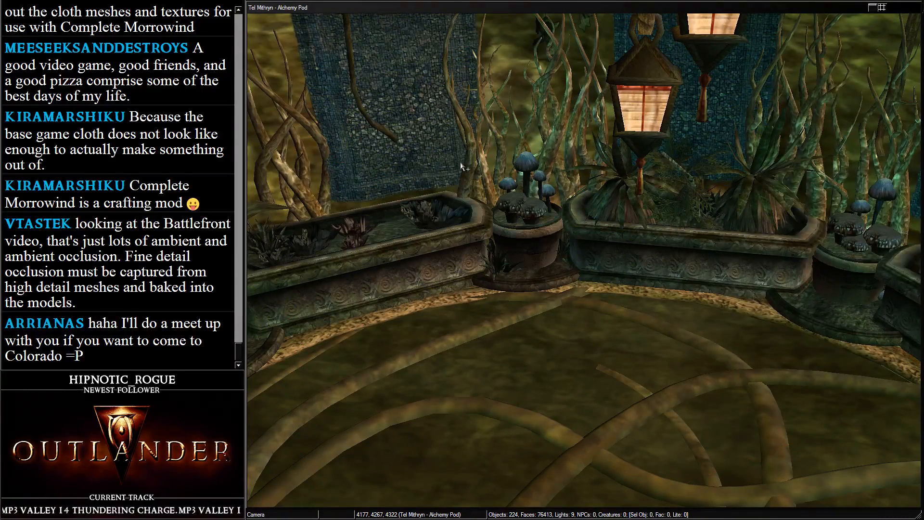
Add the Corkbulb container flora_corkbulb to the pod interior at about 4115, 4034, 4213
key("ctrl+Tab")
left_click_drag(732, 124, 570, 223)
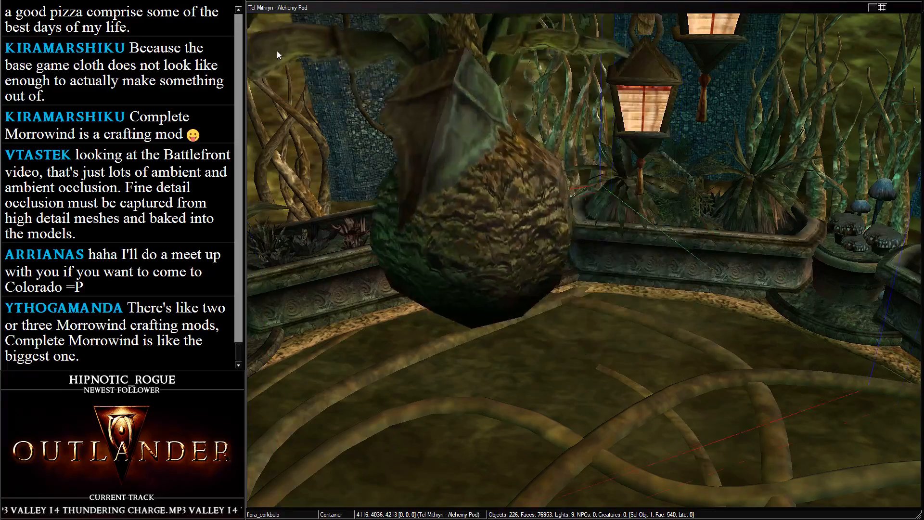
scroll(514, 310, "down", 5)
middle_click_drag(514, 311, 612, 237)
scroll(612, 197, "down", 2)
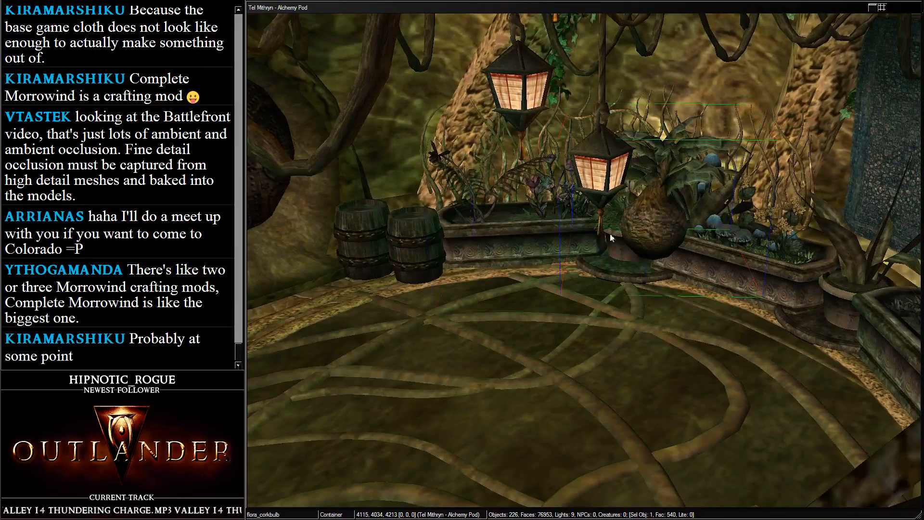
Move the Corkbulb across the room and lower it into the long planter's soil at about 3883, 4301, 4110
left_click_drag(612, 237, 483, 237)
mouse_move(483, 237)
middle_mouse_down()
mouse_move(406, 245)
mouse_move(592, 240)
mouse_move(680, 268)
mouse_move(481, 255)
middle_mouse_up()
left_click_drag(683, 249, 241, 251)
middle_click_drag(241, 250, 475, 239)
left_click_drag(475, 239, 241, 435)
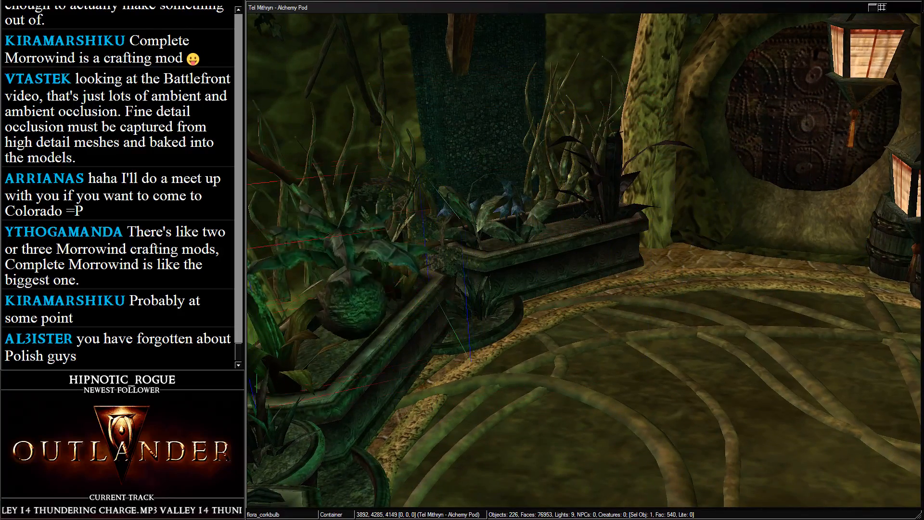
left_click_drag(347, 361, 358, 397)
middle_click_drag(359, 397, 438, 232)
middle_click_drag(528, 233, 467, 274, "shift")
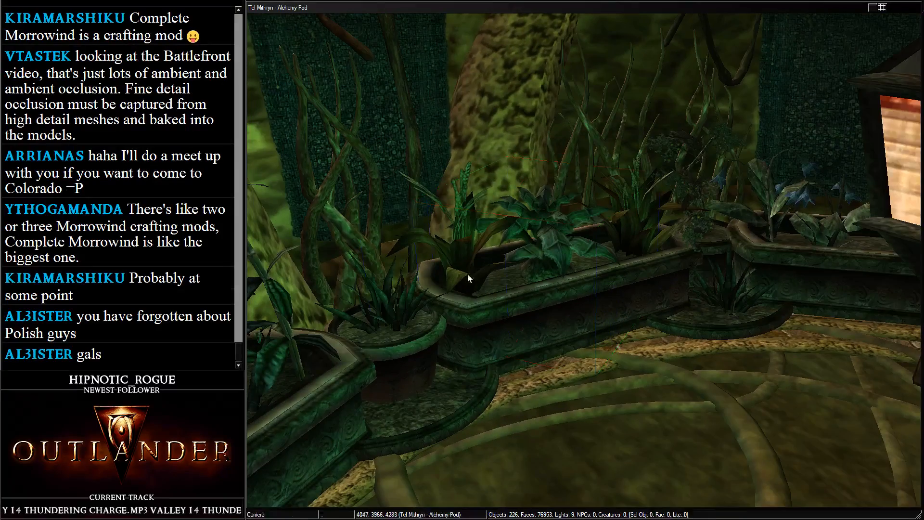
Shift the leafy plant at the planter's end beside the matching one, and set the Corkbulb at about 3859, 4268, 4110
left_click_drag(466, 272, 668, 178)
left_click(550, 259)
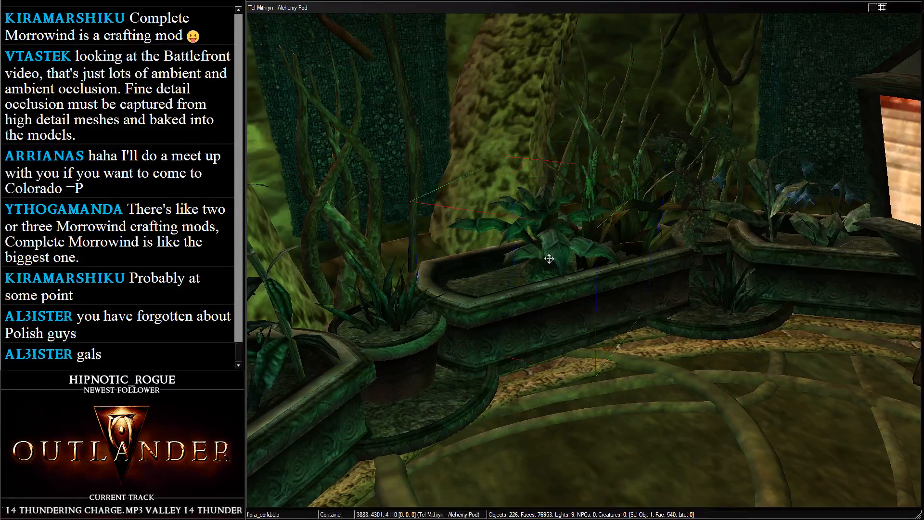
left_click_drag(550, 259, 496, 275)
middle_click_drag(423, 313, 461, 218, "shift")
scroll(555, 232, "down", 5)
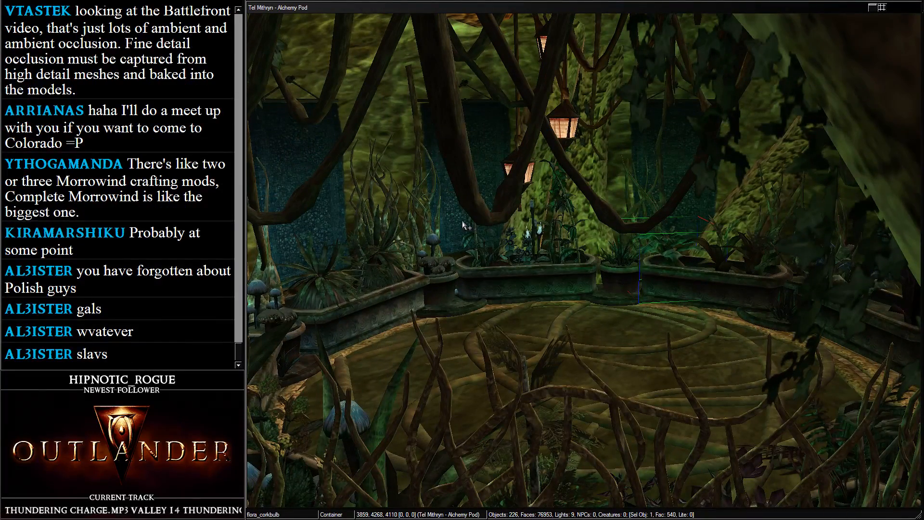
Browse the flora containers and add the Spiny Lloramor flora_plant_08 to the long planter at about 3873, 4311, 4111
key("alt+Tab")
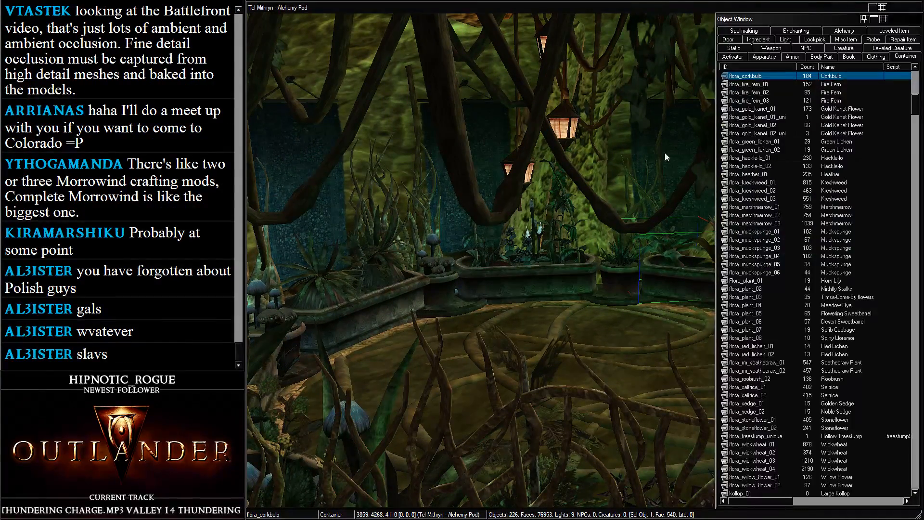
left_click(800, 85)
left_click_drag(763, 109, 763, 169)
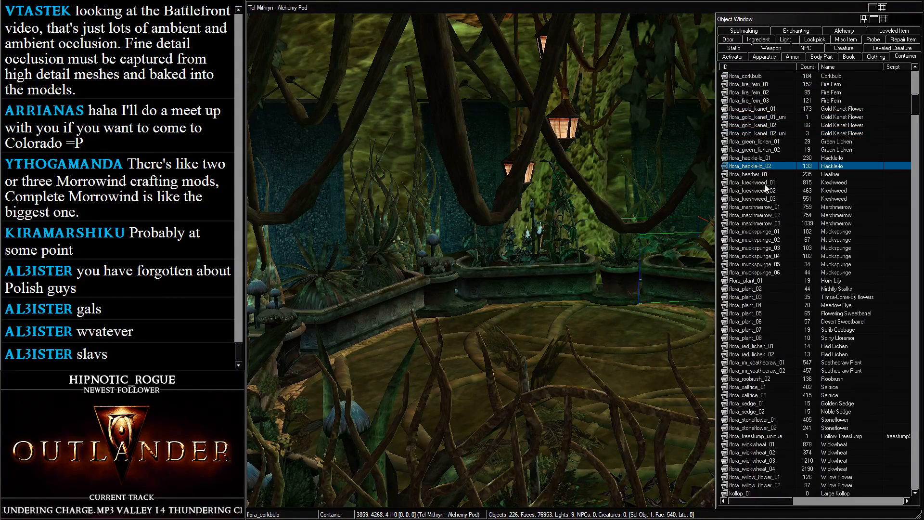
left_click(772, 217)
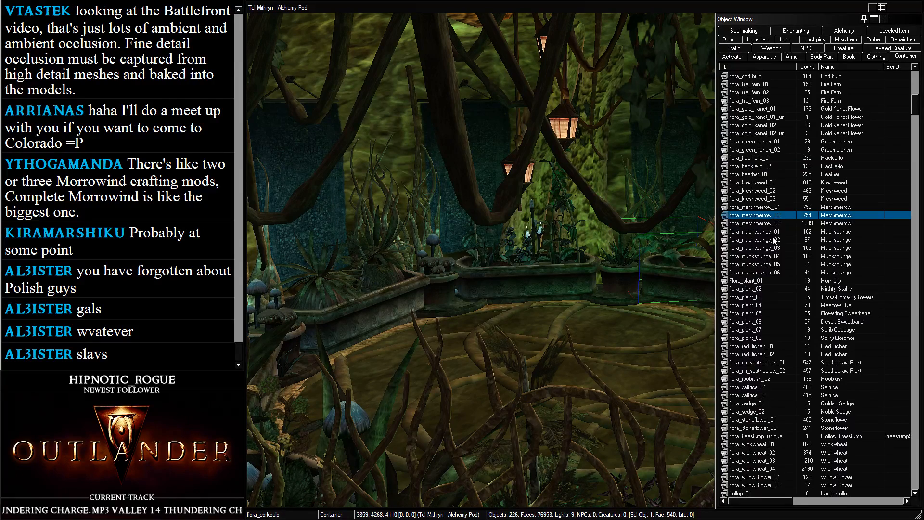
left_click_drag(773, 239, 773, 290)
scroll(773, 290, "down", 5)
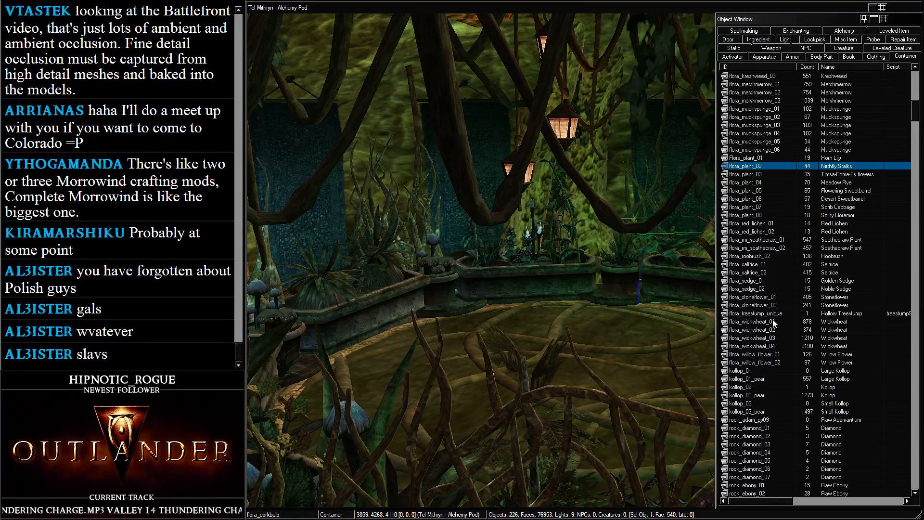
left_click(773, 321)
left_click(769, 291)
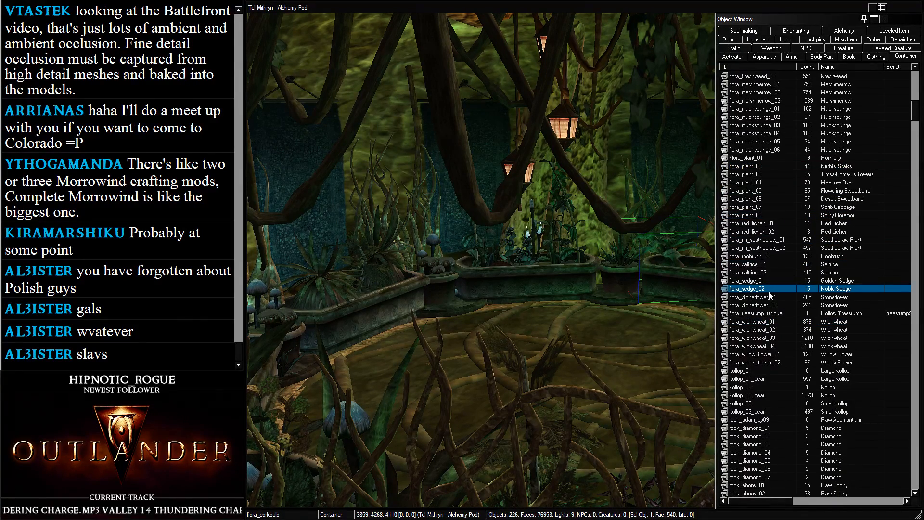
left_click_drag(792, 277, 825, 256)
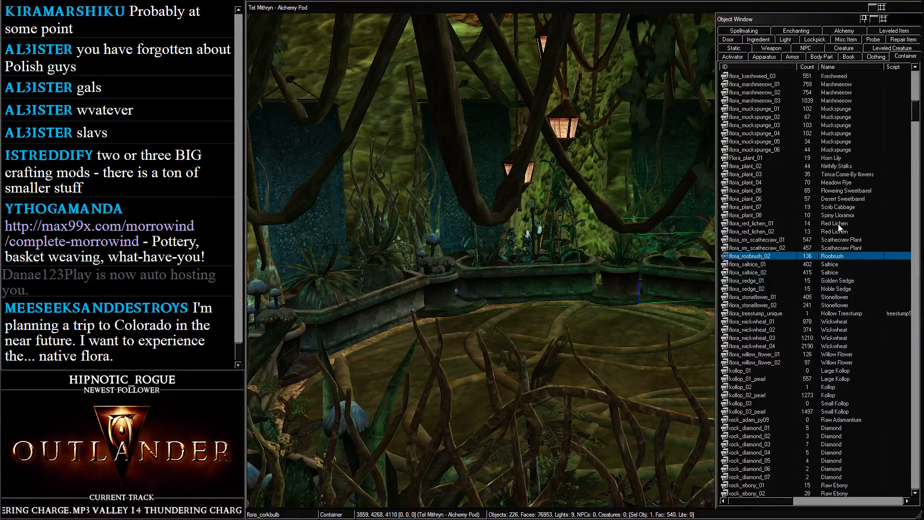
left_click_drag(835, 217, 575, 106)
scroll(609, 365, "up", 5)
scroll(576, 106, "up", 5)
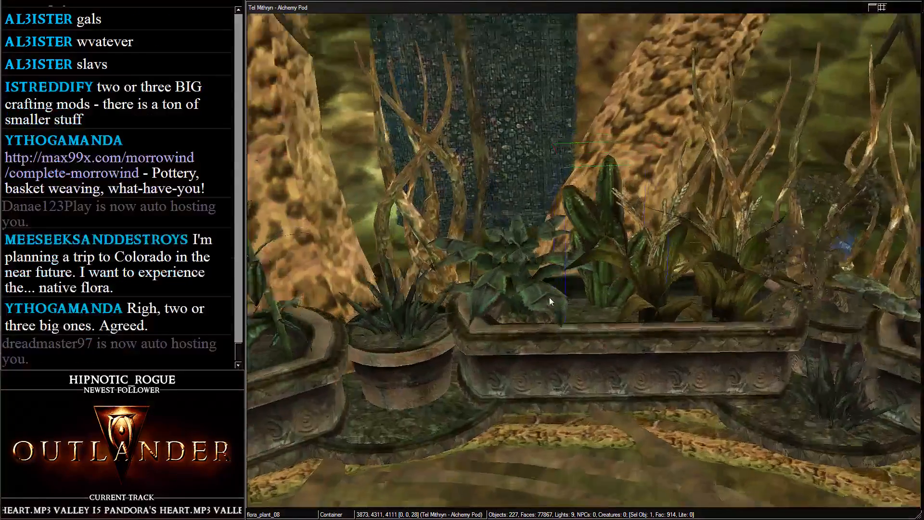
Rotate the Spiny Lloramor to about 56 degrees and settle it in the planter's soil at about 3870, 4300, 4108
scroll(550, 298, "up", 3)
right_click_drag(550, 299, 567, 277)
middle_click_drag(567, 276, 375, 323)
right_click_drag(596, 316, 588, 281)
scroll(590, 278, "up", 3)
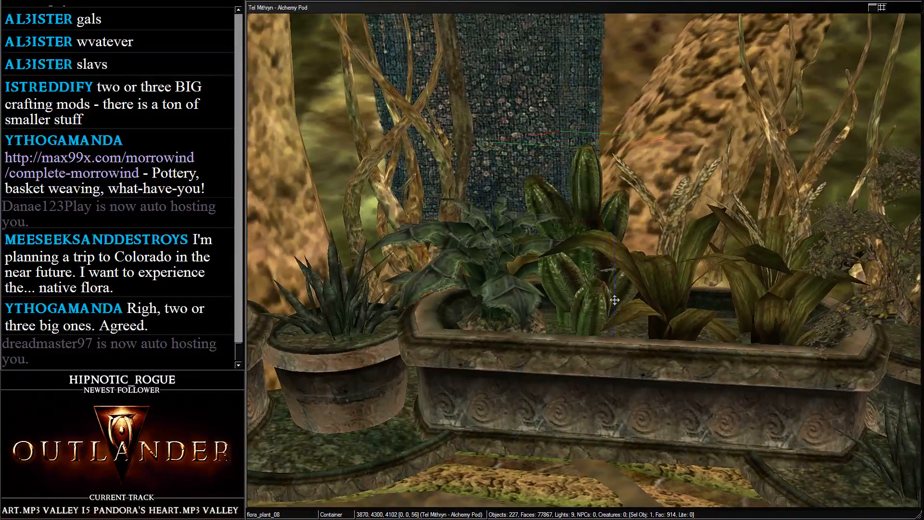
left_click_drag(611, 299, 591, 293)
scroll(591, 294, "up", 4)
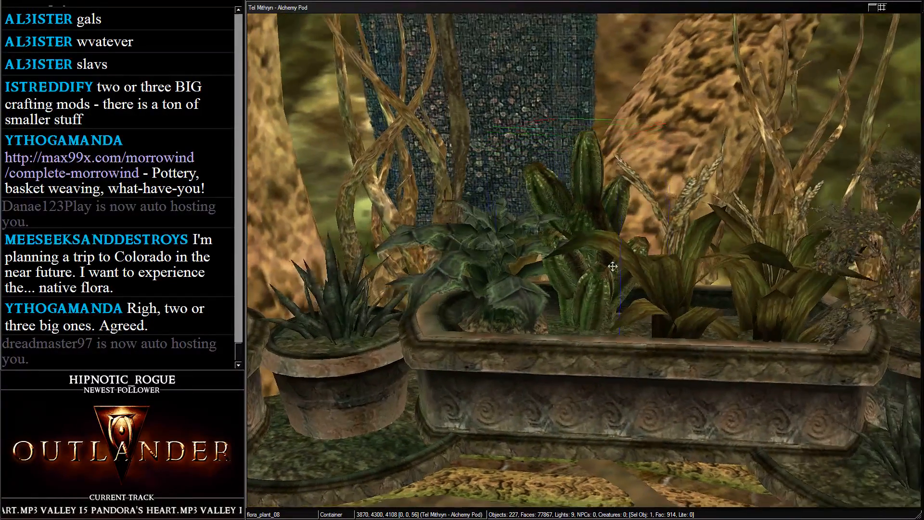
scroll(606, 274, "down", 6)
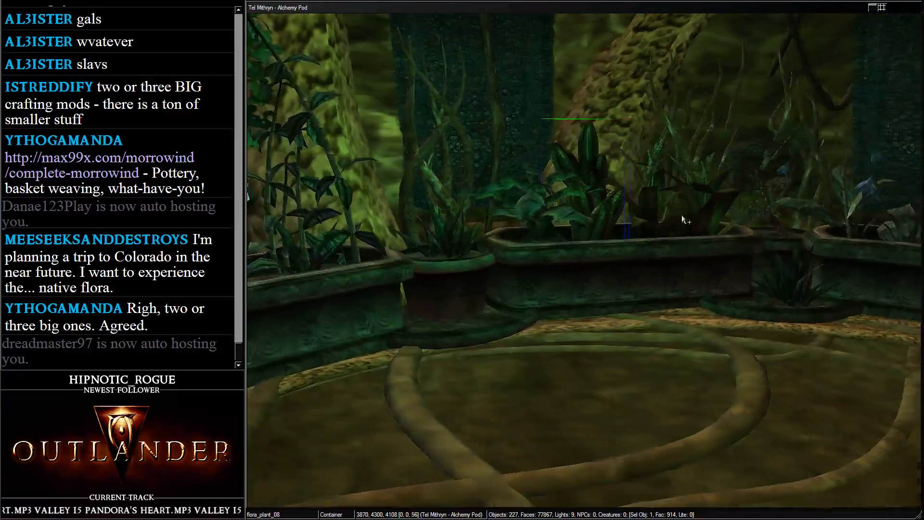
Duplicate the flora_grass_01 tuft below the mushroom pot, placing the copy under the next pot at about 4253, 3888, 4098, rotated to 69
middle_click_drag(683, 219, 328, 221)
left_click_drag(328, 221, 801, 138)
left_click_drag(682, 176, 710, 208)
middle_click_drag(710, 208, 625, 284)
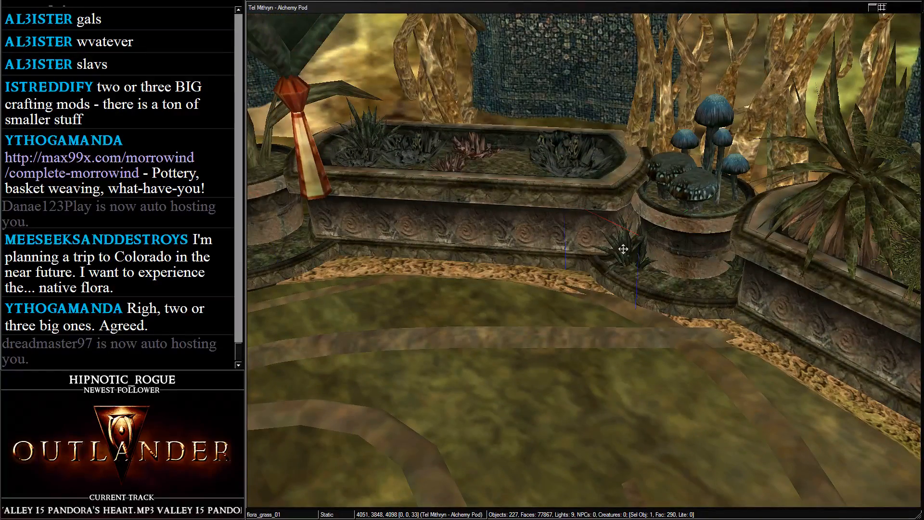
key("ctrl+d")
left_click_drag(623, 249, 310, 308)
middle_click_drag(310, 308, 351, 341)
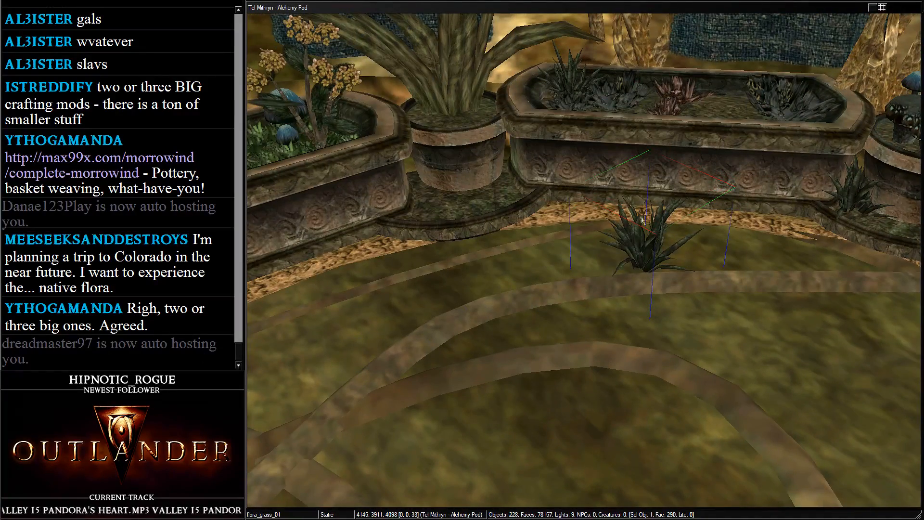
left_click_drag(641, 218, 289, 106)
right_click_drag(353, 207, 383, 168)
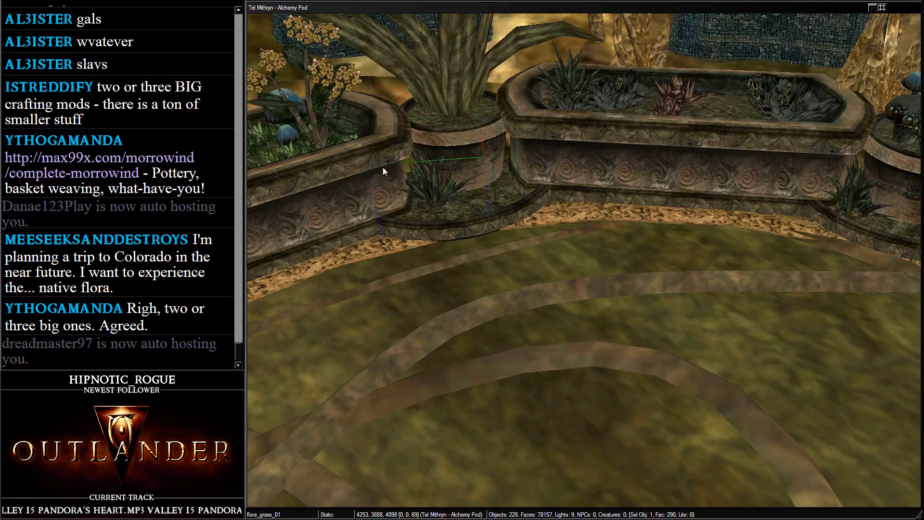
Duplicate the grass tuft again and move the copy onto the base of the bushy plant's pot at about 4373, 4056, 4098
left_click_drag(428, 166, 527, 335)
key("ctrl+d")
middle_click_drag(527, 335, 618, 188)
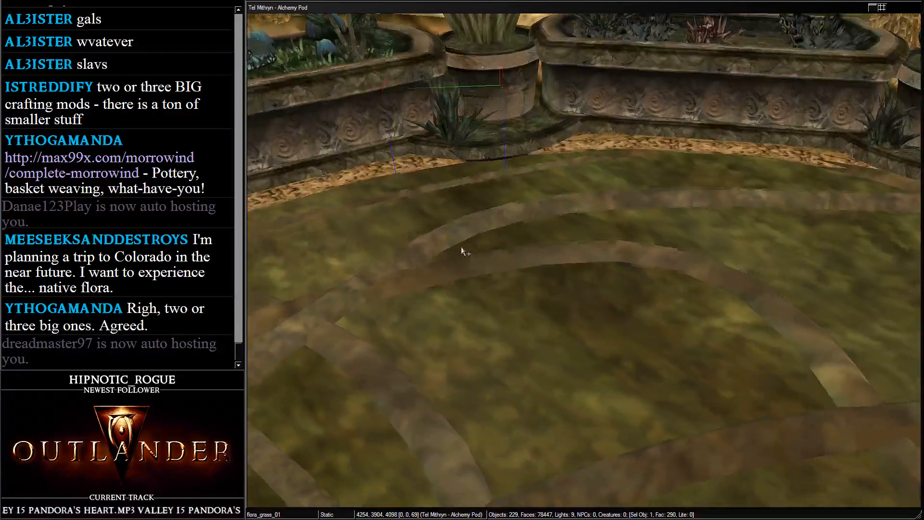
left_click_drag(742, 147, 541, 257)
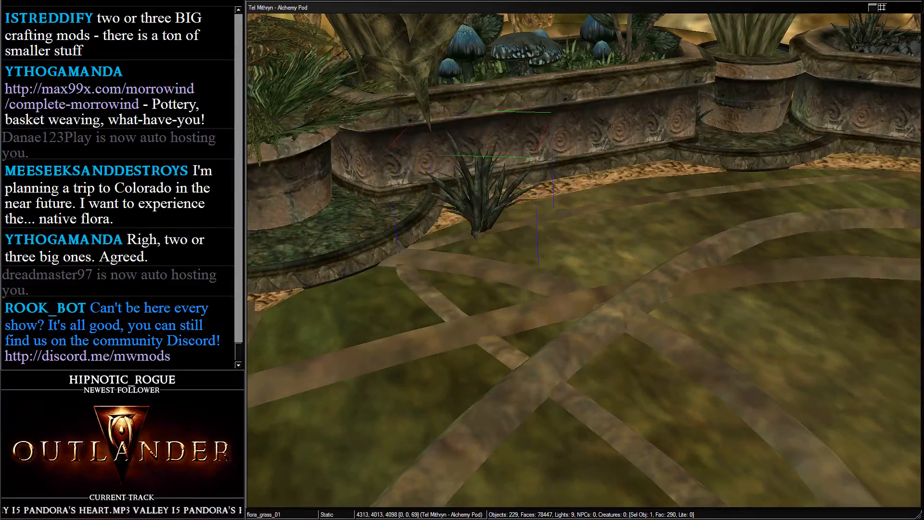
scroll(484, 234, "down", 3)
middle_click_drag(448, 255, 500, 310)
scroll(497, 246, "up", 2)
scroll(501, 310, "up", 2)
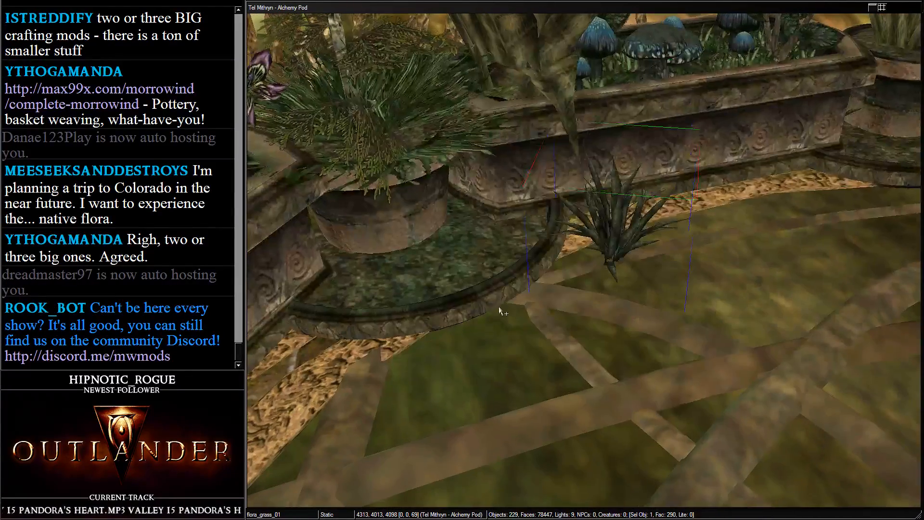
left_click_drag(572, 260, 401, 260)
middle_click_drag(401, 260, 478, 193)
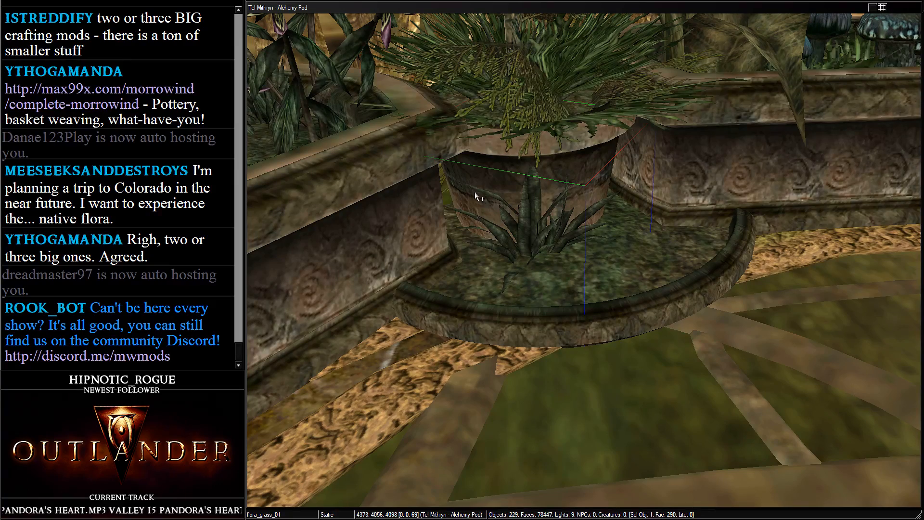
Tuck the grass copy into the gap behind the bushy plant's pot at about 4412, 4057, 4098
left_click_drag(515, 246, 346, 156)
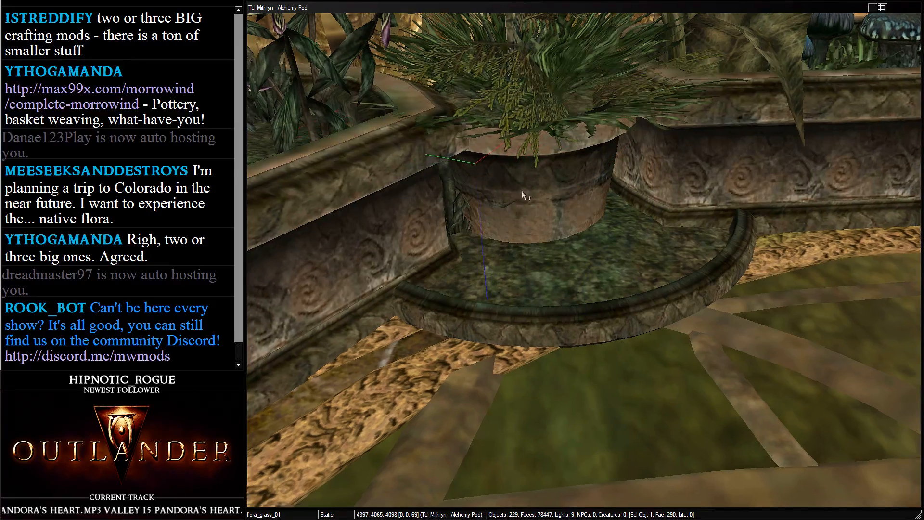
middle_click_drag(522, 191, 515, 132, "shift")
scroll(515, 135, "up", 5)
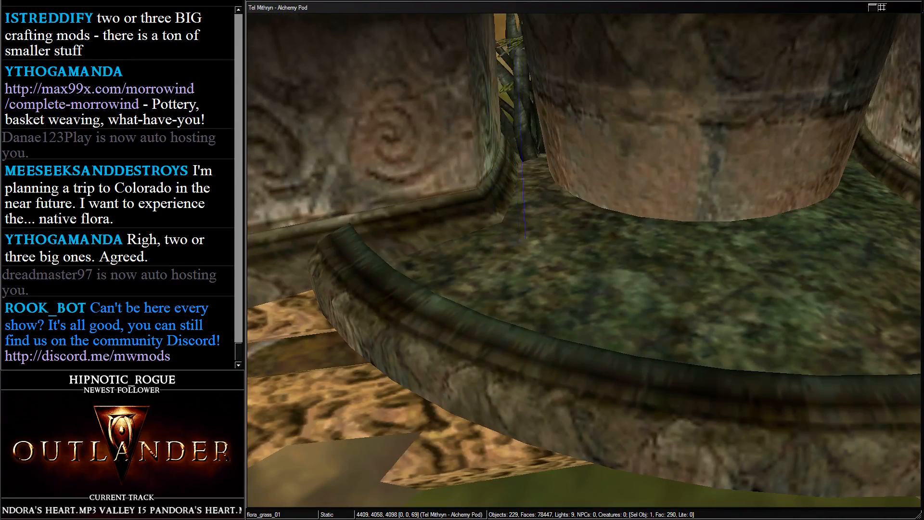
middle_click_drag(535, 68, 585, 36, "shift")
scroll(582, 44, "down", 4)
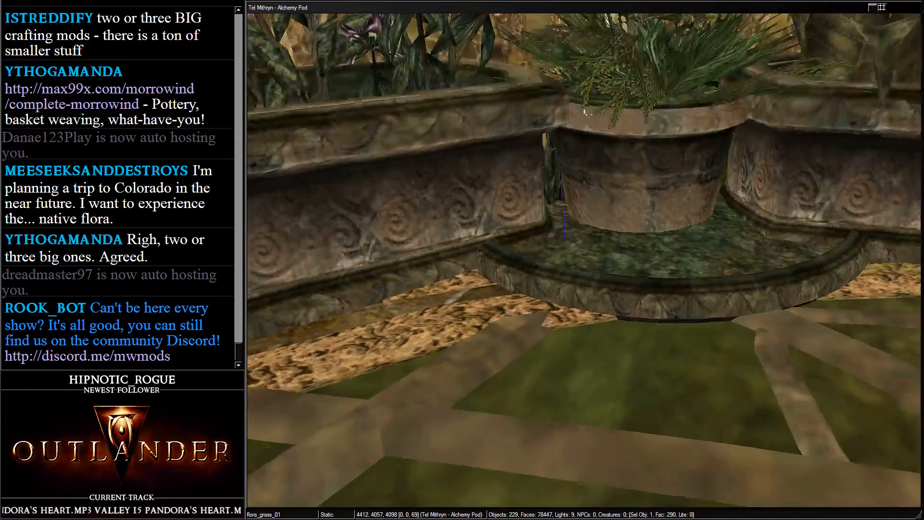
middle_click_drag(554, 120, 546, 156, "shift")
scroll(547, 156, "up", 3)
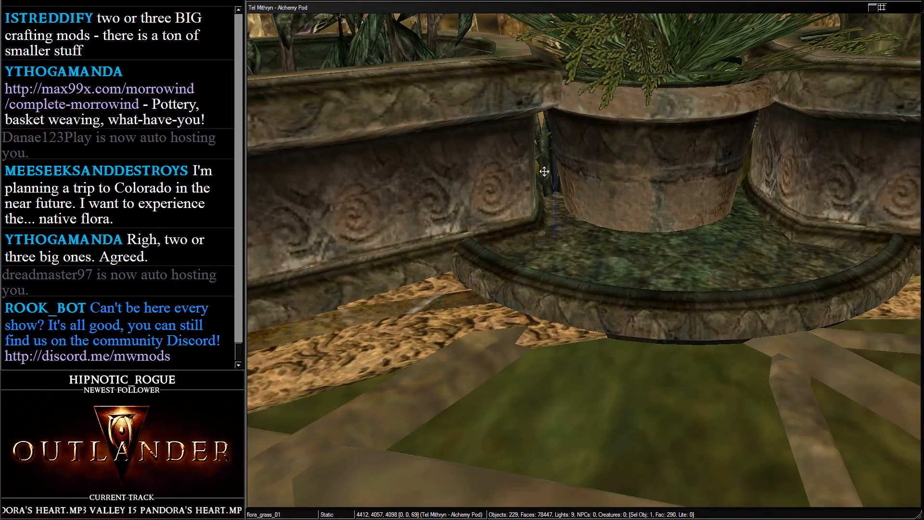
Open the Complete Morrowind link from the chat, look over the mod's crafting abilities, and close the page
left_click(103, 106)
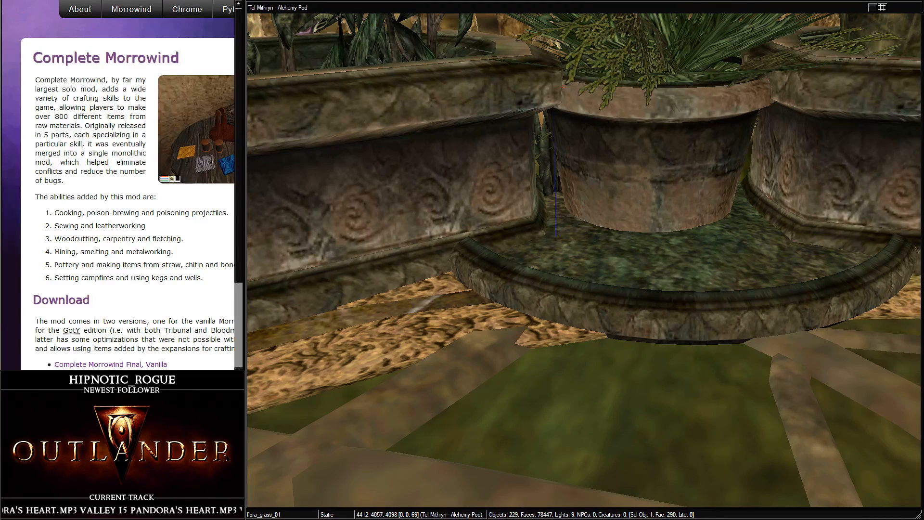
key("Right")
key("Right")
key("Right")
key("Right")
key("Right")
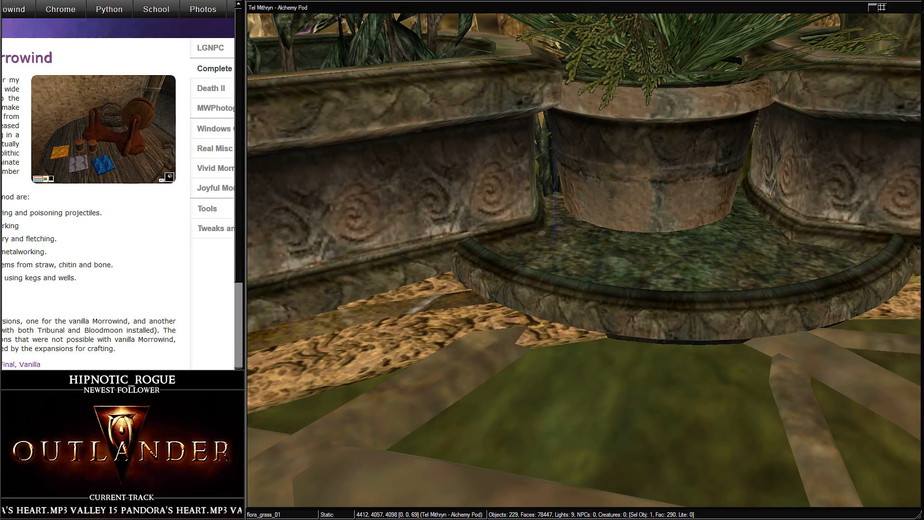
key("Left")
key("Left")
key("Left")
key("Left")
key("Left")
key("Left")
key("Left")
key("Left")
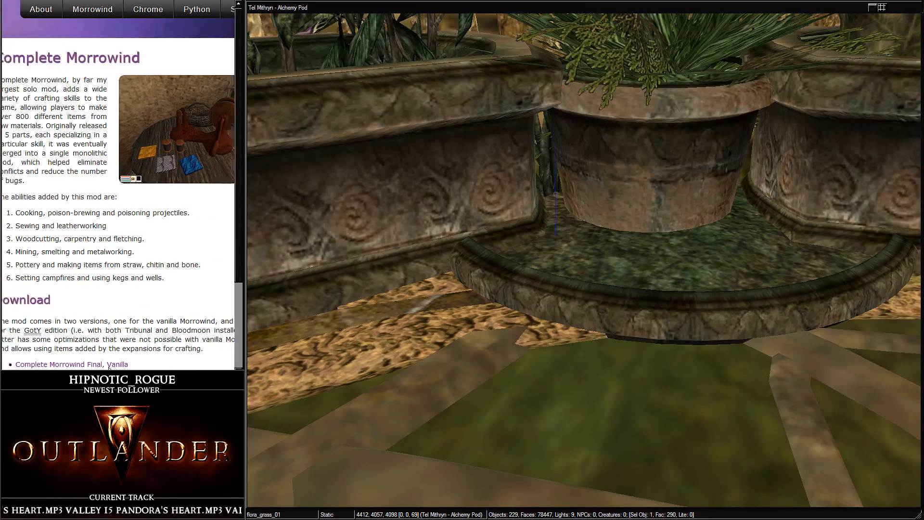
key("ctrl+w")
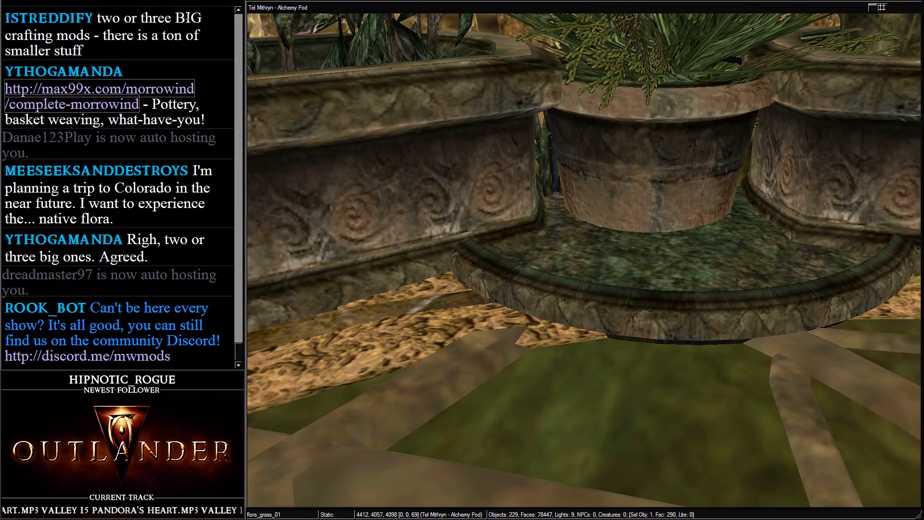
Duplicate the flat-capped mushroom flora_bc_mushroom_01 and set the copy on the bushy plant's pot base at about 4373, 4071, 4084
scroll(522, 244, "down", 10)
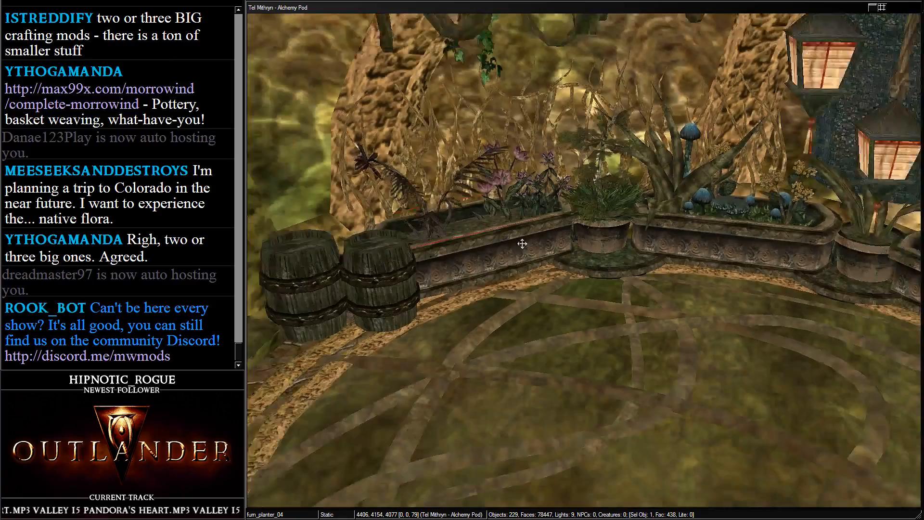
middle_click_drag(522, 244, 521, 201, "shift")
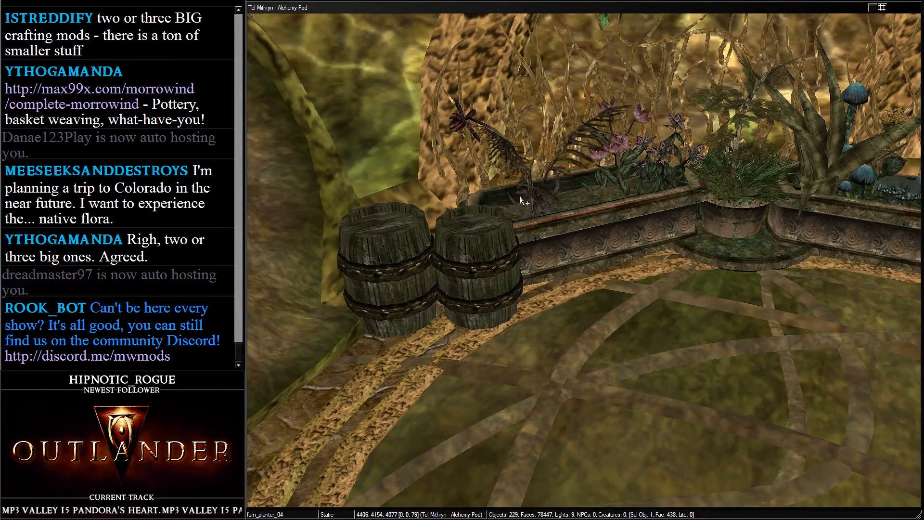
middle_click_drag(521, 201, 474, 287, "shift")
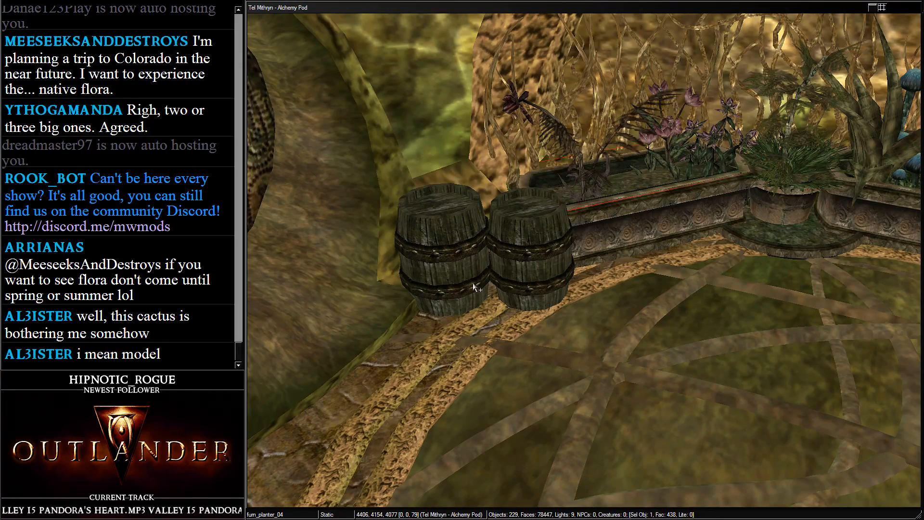
middle_click_drag(514, 276, 586, 197, "shift")
left_click(565, 147)
key("ctrl+d")
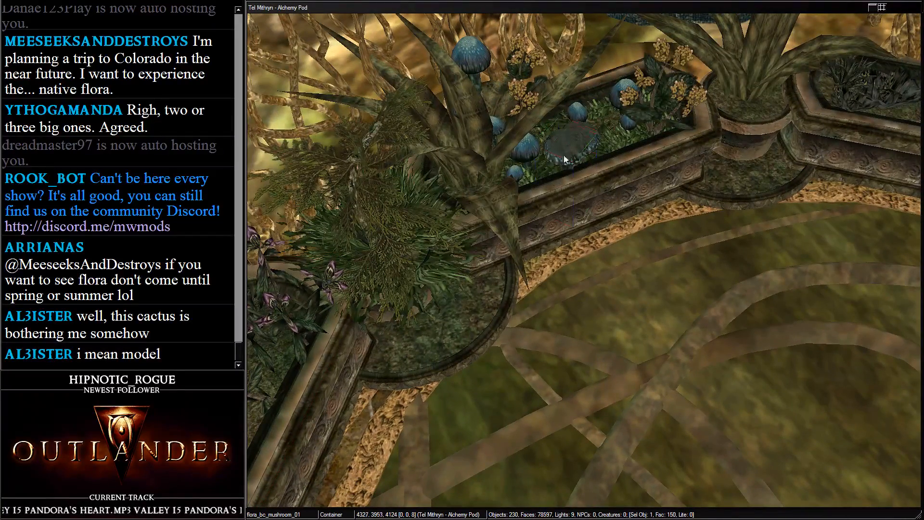
left_click_drag(563, 141, 467, 271)
middle_click_drag(467, 271, 628, 245, "shift")
left_click_drag(628, 246, 226, 305)
middle_click_drag(227, 304, 446, 273, "shift")
left_click_drag(446, 274, 438, 284)
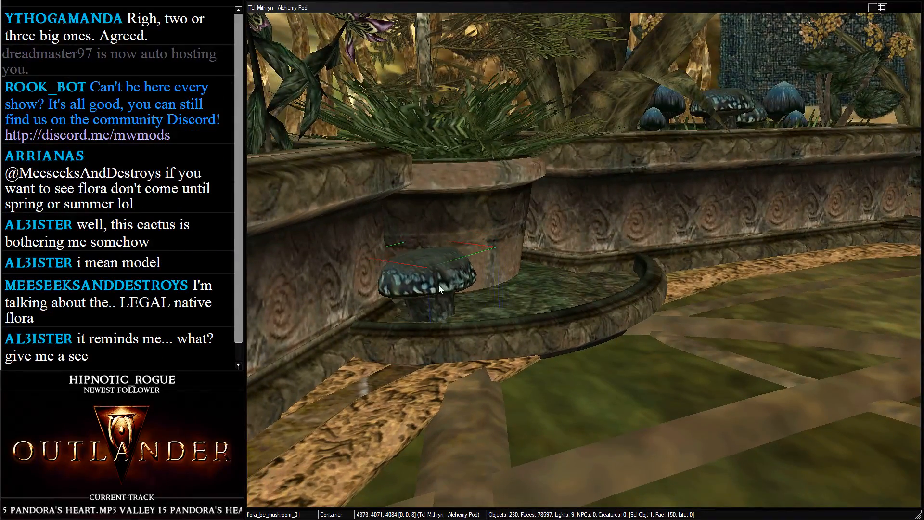
middle_click_drag(438, 285, 619, 182, "shift")
left_click(691, 88)
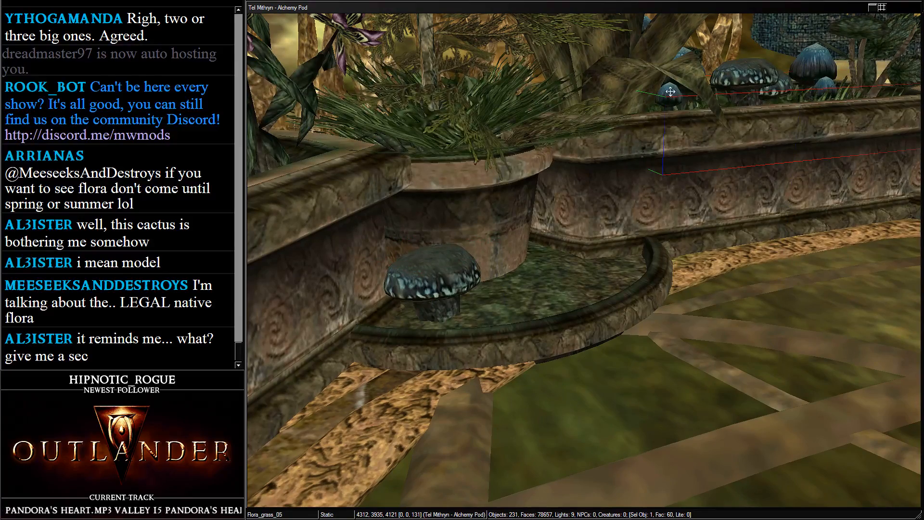
key("d")
left_click(681, 97)
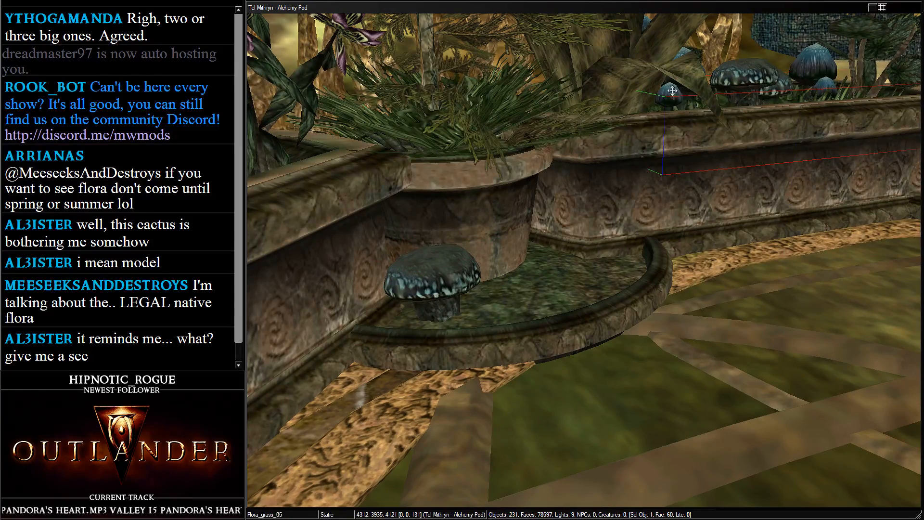
Duplicate the small blue mushroom flora_bc_mushroom_06 and place the copy behind the flat-capped mushroom at about 4384, 4069, 4091
middle_click_drag(672, 89, 470, 180)
left_click(634, 177)
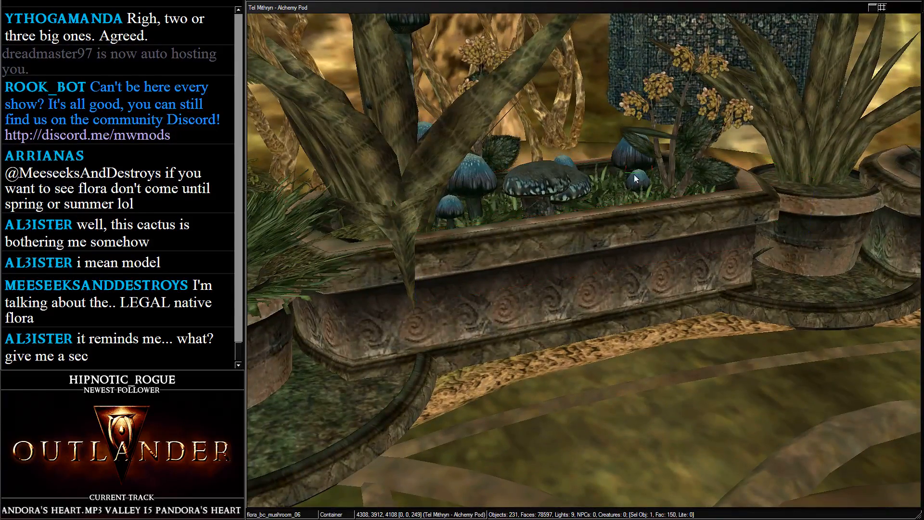
key("ctrl+d")
left_click_drag(639, 177, 457, 212)
middle_click_drag(457, 212, 600, 73)
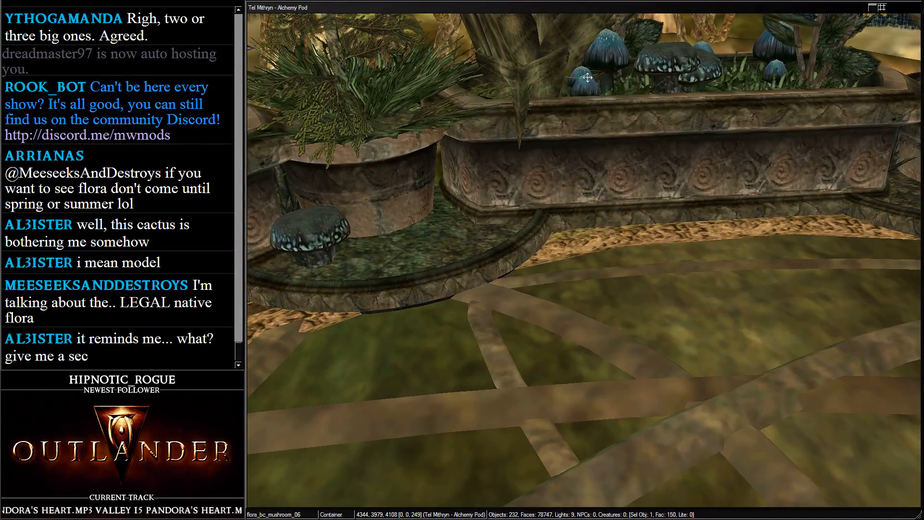
left_click_drag(584, 80, 423, 113)
left_click_drag(89, 340, 31, 349)
key("f")
left_click_drag(361, 134, 154, 294)
middle_click_drag(304, 263, 689, 246)
scroll(689, 246, "up", 5)
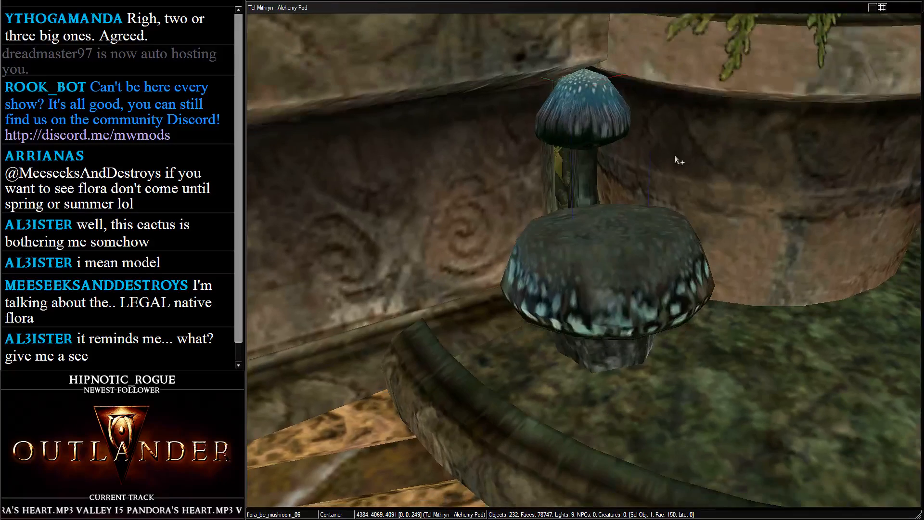
Settle the small blue mushroom beside the flat-capped mushroom at about 4380, 4072, 4083 and save the plugin
left_click(619, 229)
left_click_drag(619, 229, 408, 385)
left_click(590, 111)
left_click_drag(597, 139, 571, 146)
scroll(569, 144, "down", 15)
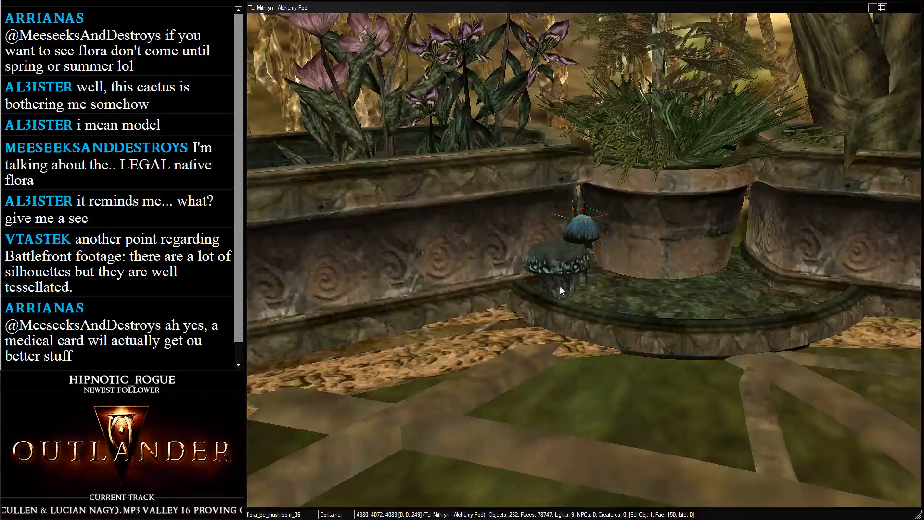
key("ctrl+s")
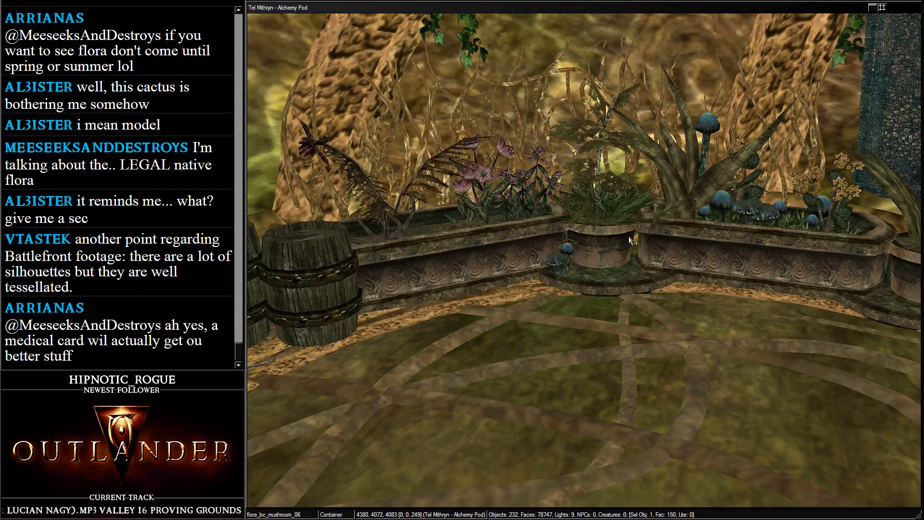
Examine the planters, flowers and pot bases along the pod's wall for spots that still need plants
scroll(633, 239, "down", 4)
mouse_move(634, 240)
middle_mouse_down()
mouse_move(641, 215)
mouse_move(637, 241)
middle_mouse_up()
scroll(369, 262, "down", 3)
middle_click_drag(369, 262, 531, 386)
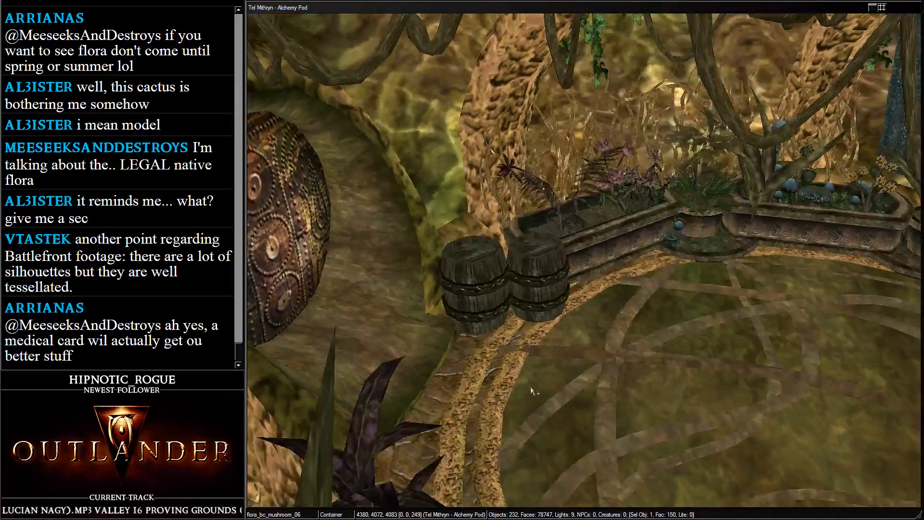
scroll(617, 210, "up", 5)
middle_click_drag(616, 211, 532, 241)
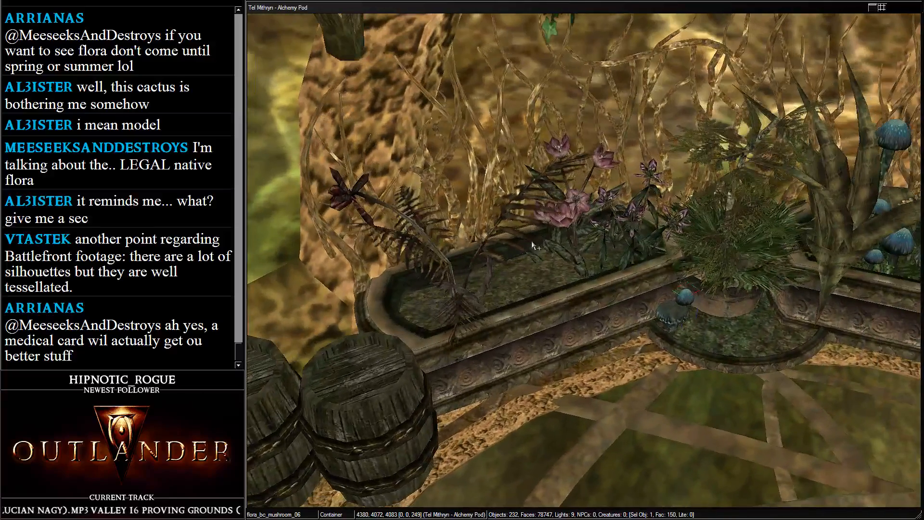
left_click(565, 221)
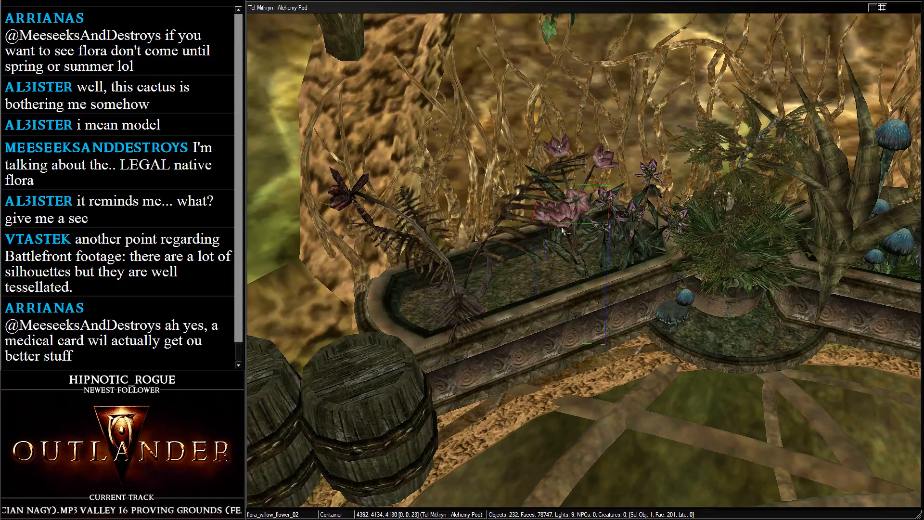
scroll(564, 230, "down", 4)
middle_click_drag(787, 198, 621, 145)
scroll(620, 145, "down", 2)
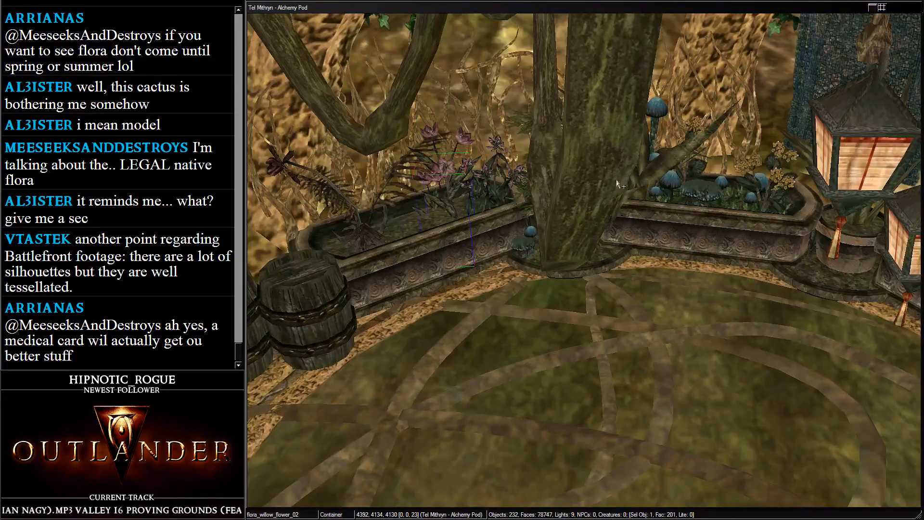
Duplicate the grass tuft flora_grass_01 behind the neighbouring pot and bring the copy to the bushy plant's pot base at about 4357, 4046, 4098
scroll(568, 202, "up", 3)
middle_click_drag(771, 212, 434, 192)
scroll(568, 200, "up", 3)
scroll(554, 197, "up", 3)
middle_click_drag(542, 195, 584, 206)
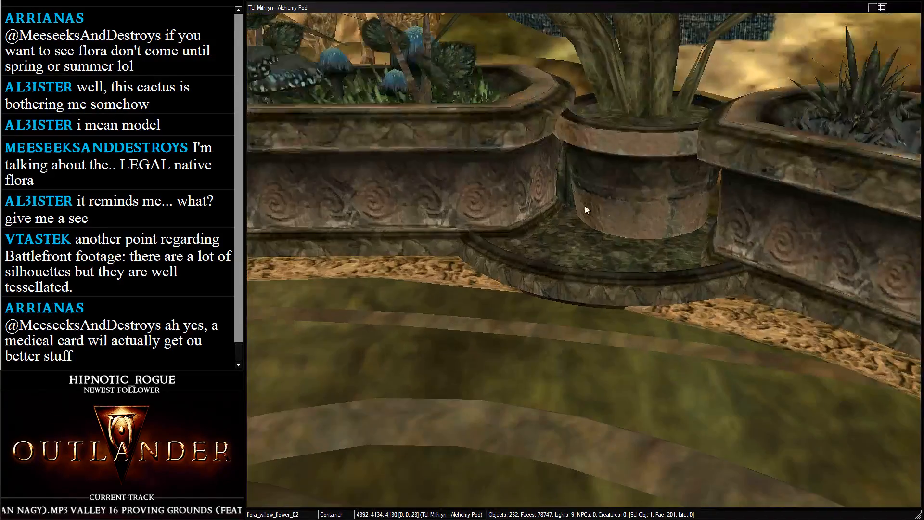
left_click(567, 176)
key("ctrl+d")
left_click_drag(567, 176, 423, 238)
scroll(423, 238, "down", 4)
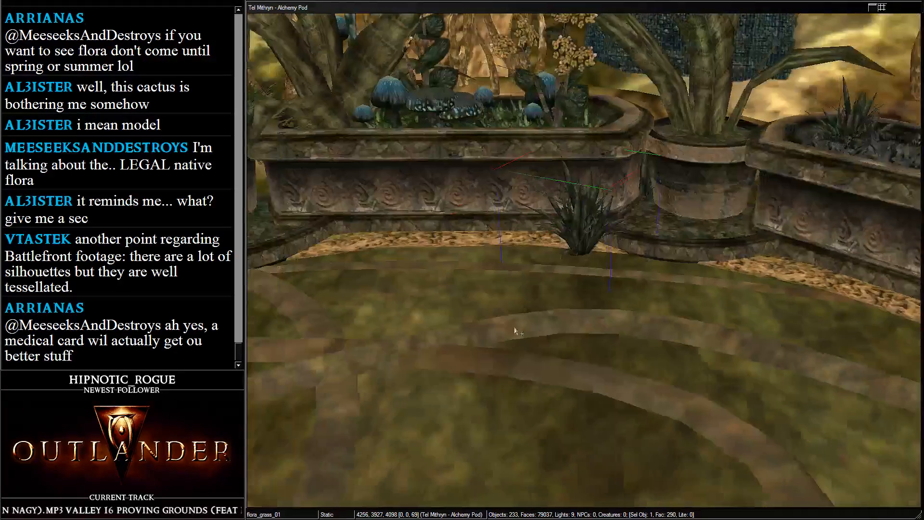
middle_click_drag(515, 330, 587, 352)
scroll(587, 352, "up", 2)
left_click_drag(486, 276, 319, 286)
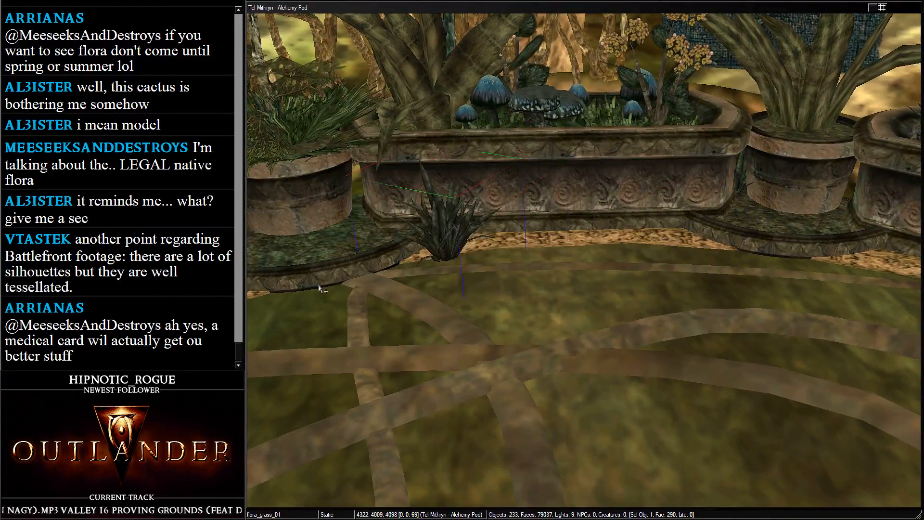
middle_click_drag(320, 285, 557, 262)
left_click_drag(670, 243, 415, 283)
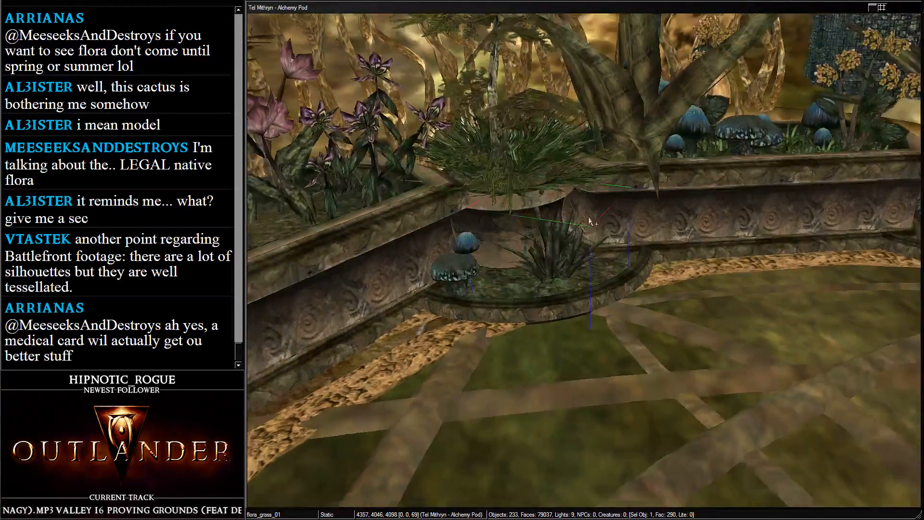
Rotate the grass copy to about 93 degrees, tuck it beside the bushy plant's pot at about 4392, 4018, 4098, and save
scroll(593, 235, "up", 2)
left_click_drag(594, 235, 619, 242)
right_click_drag(620, 242, 591, 264)
middle_click_drag(591, 264, 604, 237, "shift")
left_click_drag(576, 247, 545, 366)
scroll(545, 366, "up", 2)
middle_click_drag(545, 365, 532, 192, "shift")
mouse_move(531, 191)
left_mouse_down()
mouse_move(528, 204)
mouse_move(534, 110)
mouse_move(557, 180)
mouse_move(519, 174)
mouse_move(535, 179)
left_mouse_up()
scroll(542, 175, "down", 10)
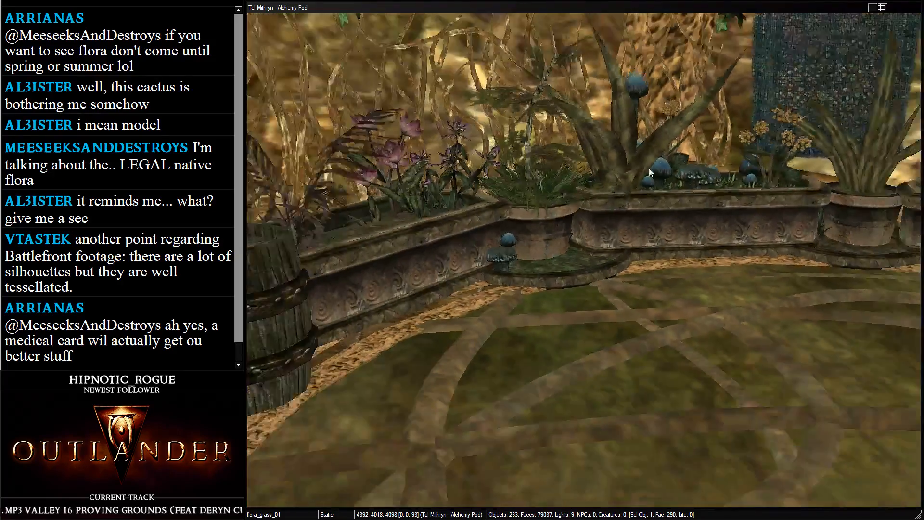
middle_click_drag(650, 173, 607, 207, "shift")
key("ctrl+s")
Duplicate the hanging ivy flora_ivy_01 and move the copy to about 4373, 4206, 4405, rotated to about 239 degrees
scroll(458, 237, "down", 15)
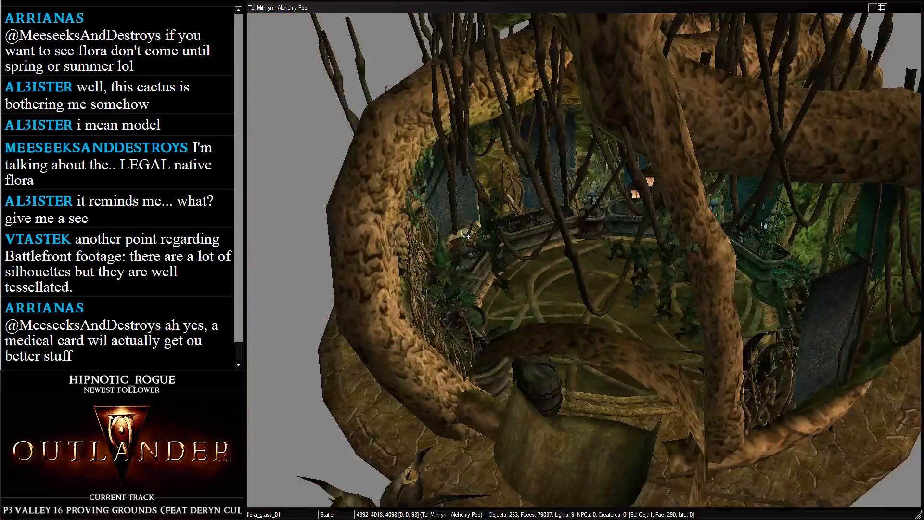
middle_click_drag(466, 236, 466, 257, "shift")
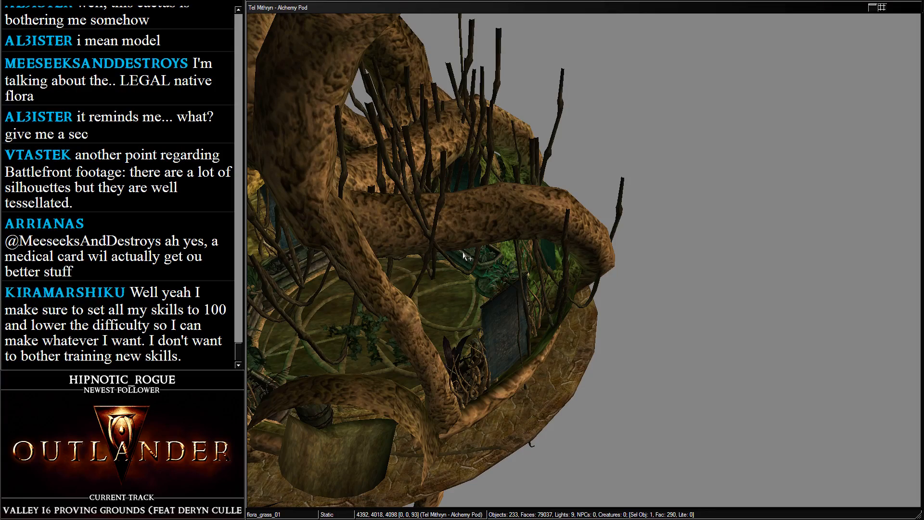
middle_click_drag(463, 251, 653, 20, "shift")
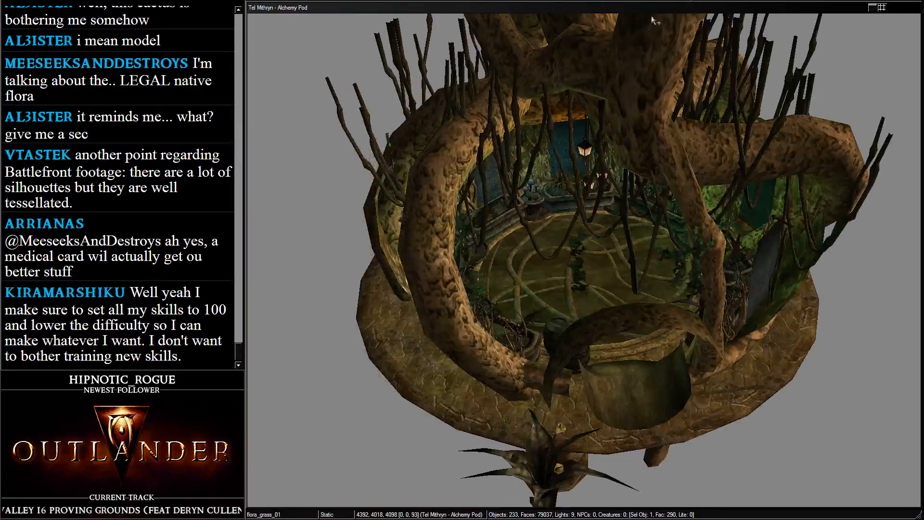
left_click(674, 247)
middle_click_drag(674, 248, 554, 126, "shift")
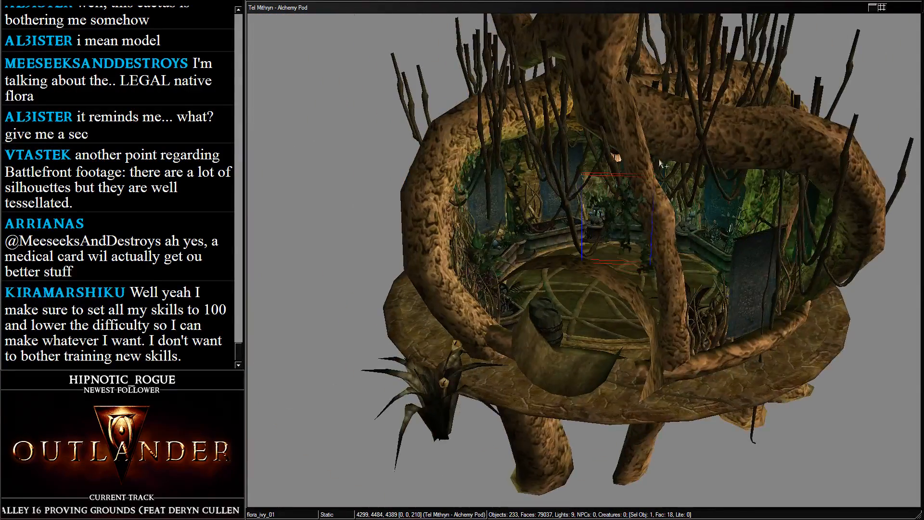
scroll(655, 165, "up", 2)
key("ctrl+d")
left_click_drag(632, 182, 463, 160)
right_click_drag(464, 159, 426, 154)
left_click_drag(446, 154, 450, 76)
Rotate the ivy copy to about 305 degrees and fit it against the pod's wall at about 4443, 4146, 4405
middle_click_drag(674, 221, 388, 17, "shift")
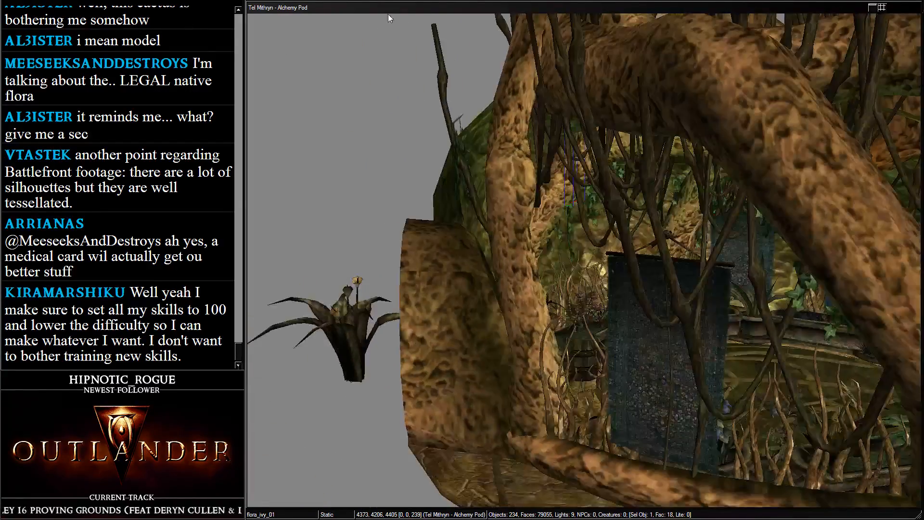
scroll(626, 119, "up", 4)
middle_click_drag(626, 119, 594, 103, "shift")
right_click_drag(594, 103, 513, 158)
left_click_drag(558, 160, 556, 141)
scroll(609, 129, "up", 3)
scroll(661, 289, "down", 4)
scroll(661, 289, "down", 4)
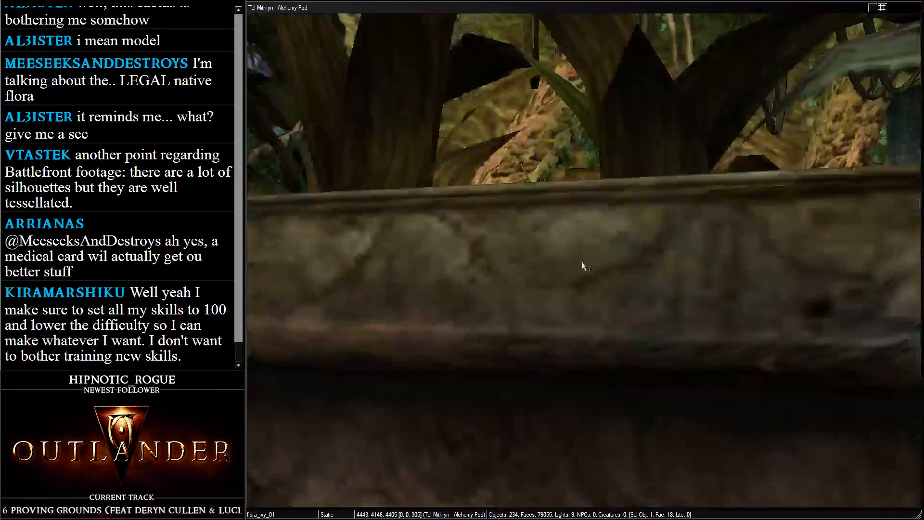
Look over the pod's interior from several angles, checking the barrels, planters and hanging vines
middle_click_drag(584, 264, 563, 416, "shift")
left_click(356, 292)
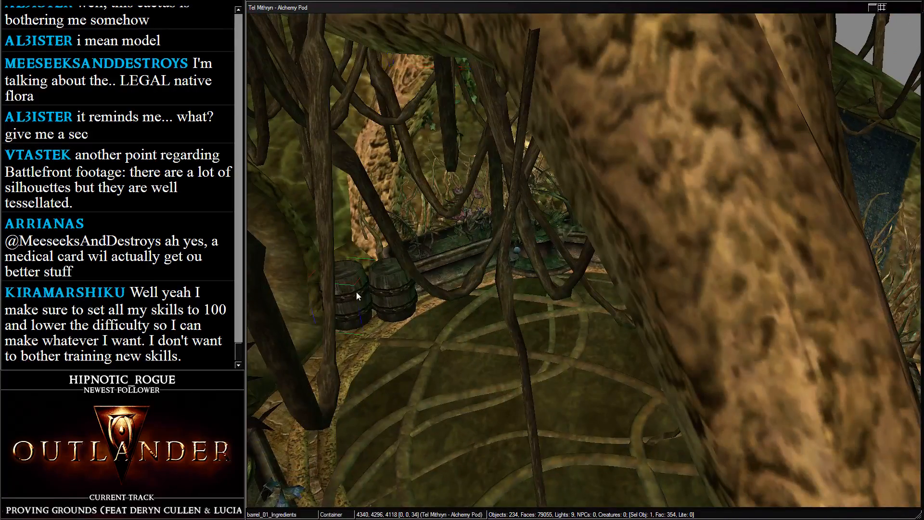
scroll(356, 292, "down", 5)
middle_click_drag(357, 292, 532, 401, "shift")
left_click(585, 314)
middle_click_drag(585, 314, 520, 250, "shift")
left_click(693, 343)
left_click(539, 253)
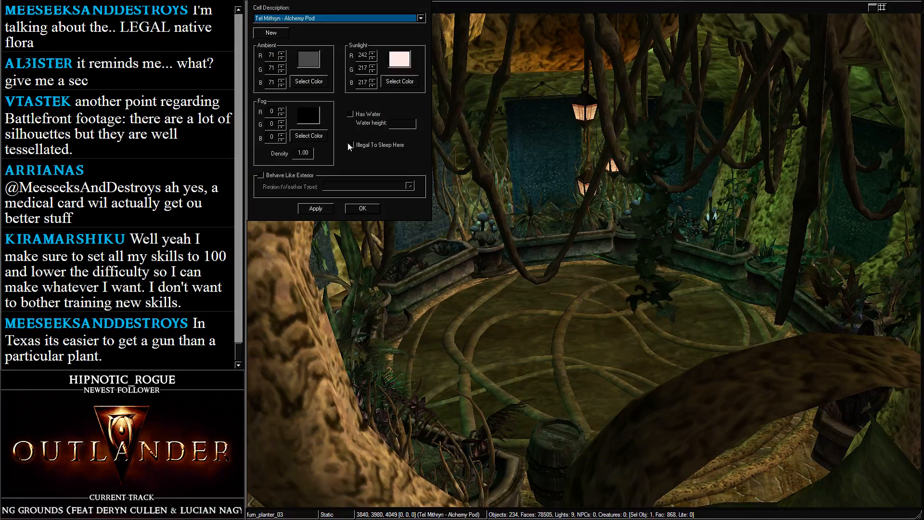
Show the lighting settings of the Tel Mithryn - Main Tower cell and capture them with Snipping Tool as a reference
left_click(329, 19)
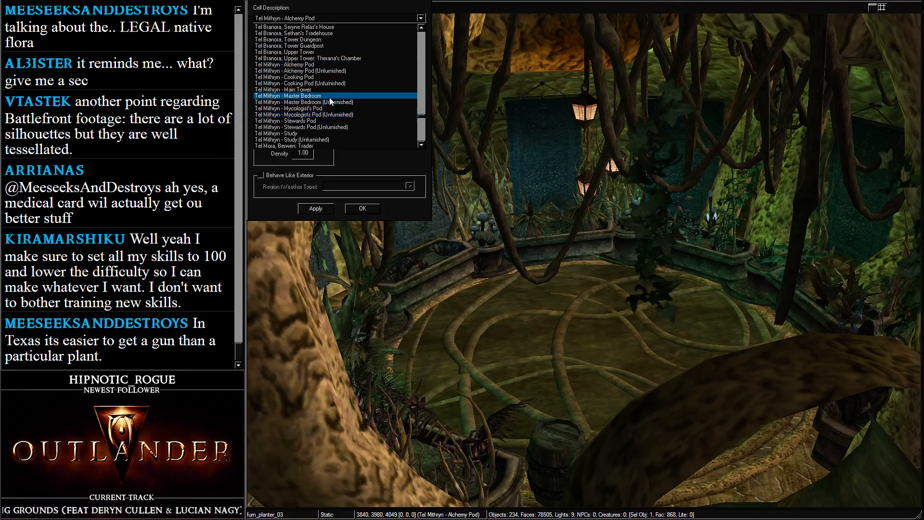
left_click(332, 90)
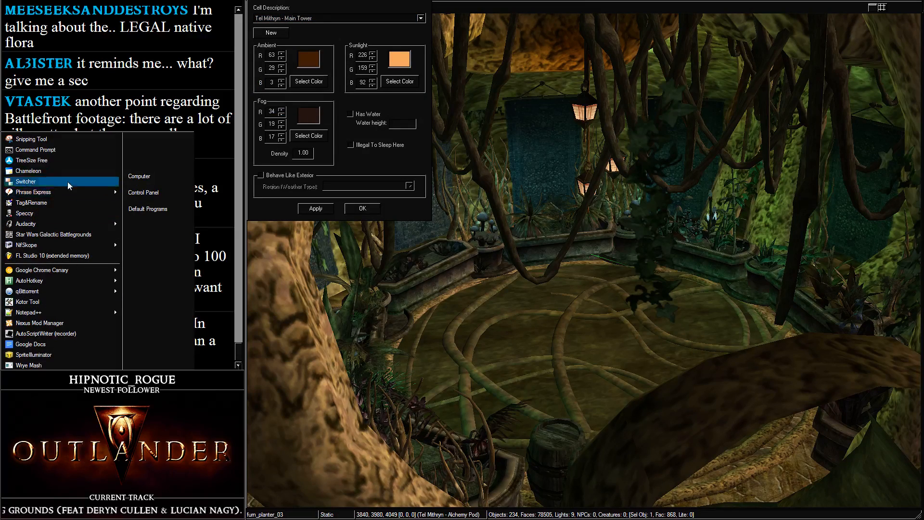
left_click(75, 137)
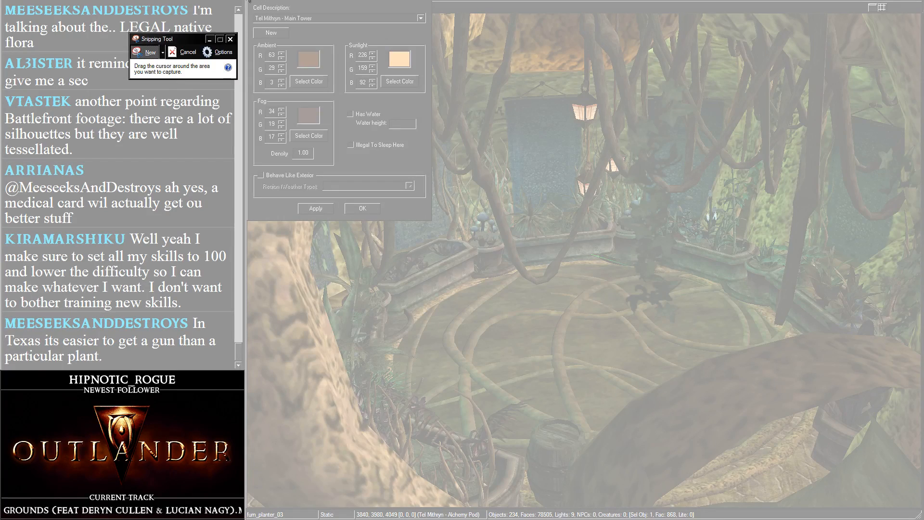
left_click_drag(250, 1, 431, 220)
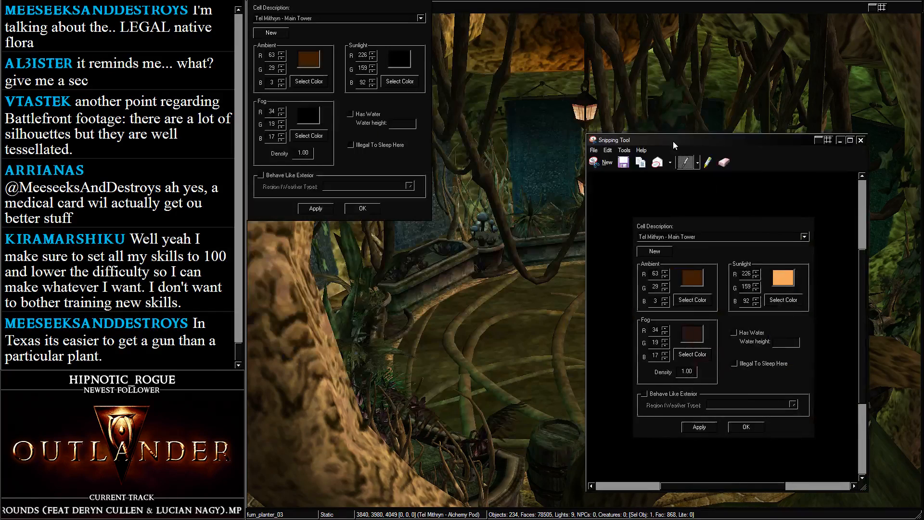
right_click(673, 141)
left_click(344, 33)
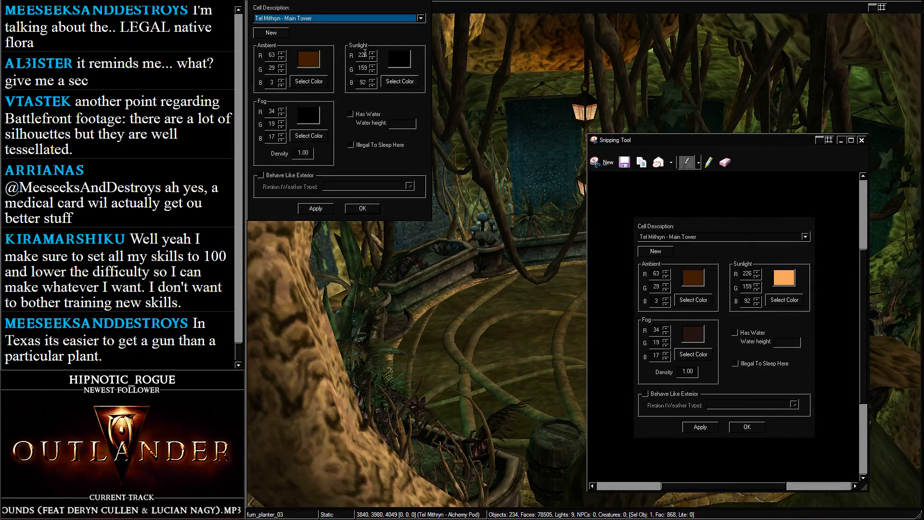
Switch the cell settings back to Tel Mithryn - Alchemy Pod and dismiss the ambient color picker
left_click(321, 21)
scroll(333, 58, "up", 2)
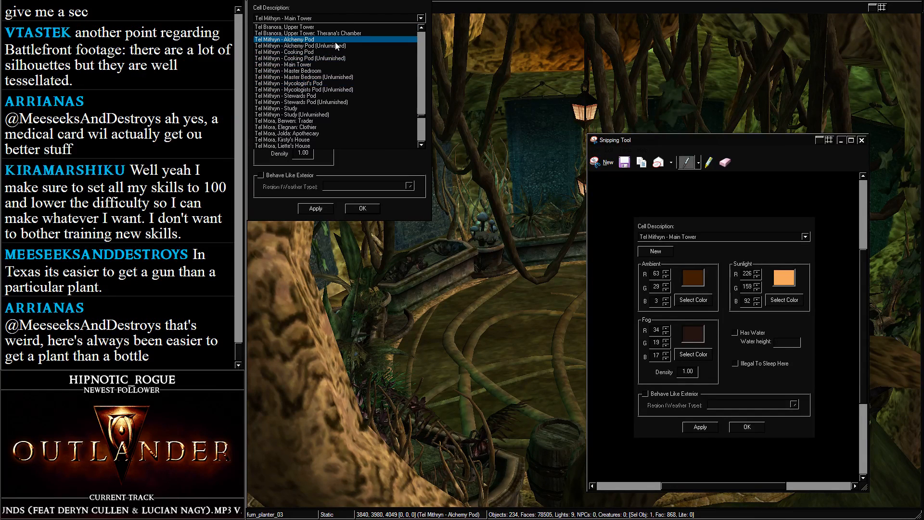
left_click(335, 40)
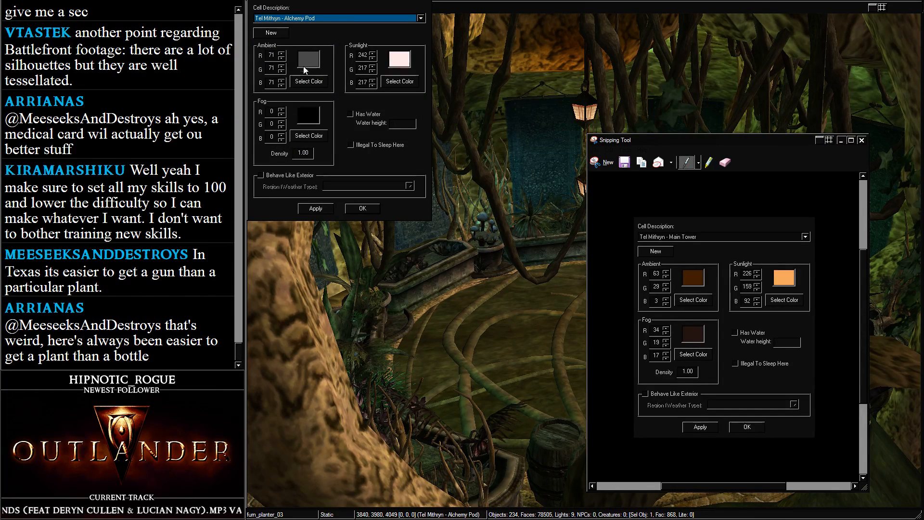
left_click(310, 81)
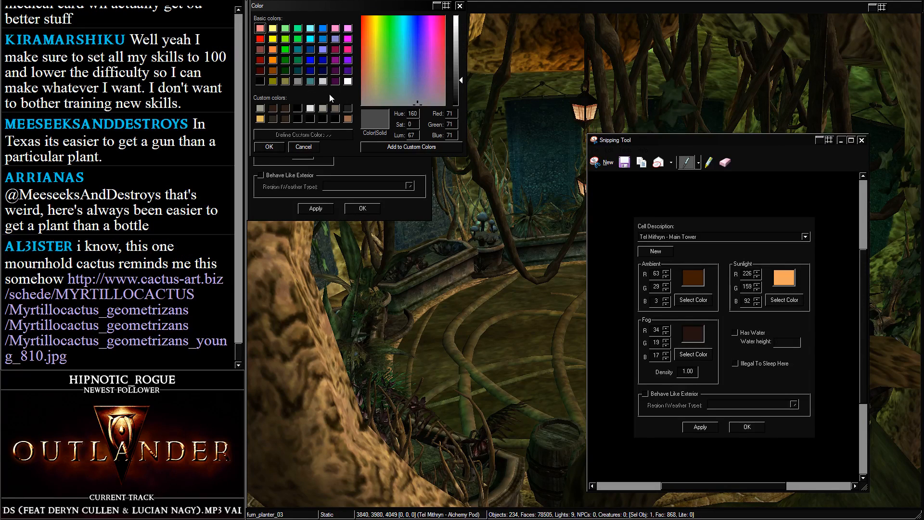
left_click(303, 147)
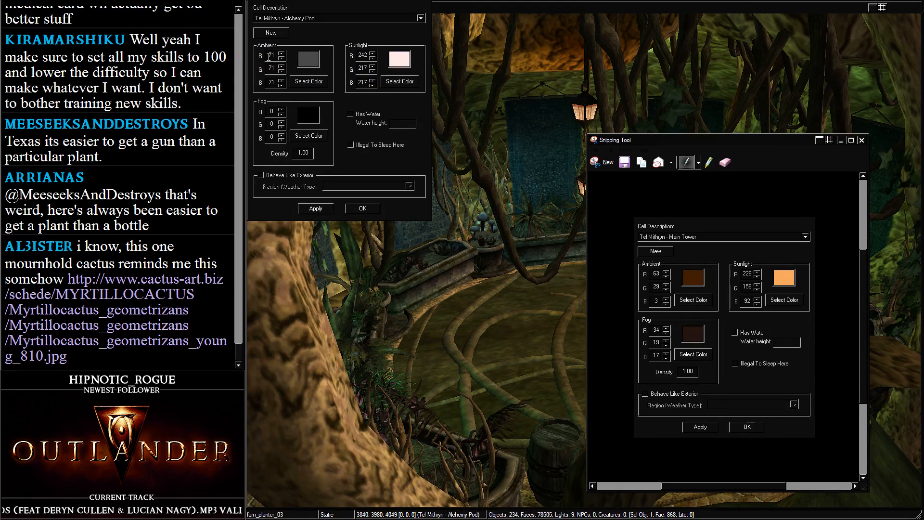
Set the Alchemy Pod's ambient color to R 63, G 29, B 3
type("63")
key("Tab")
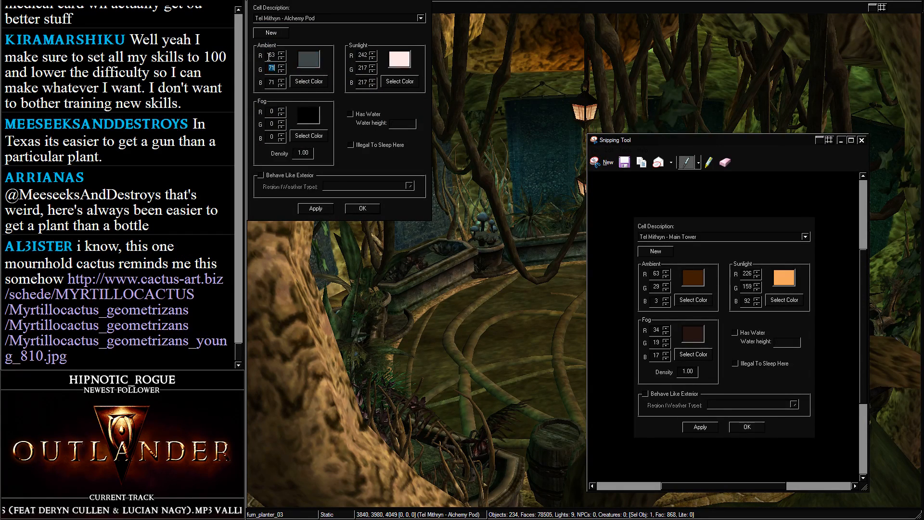
type("29")
key("Tab")
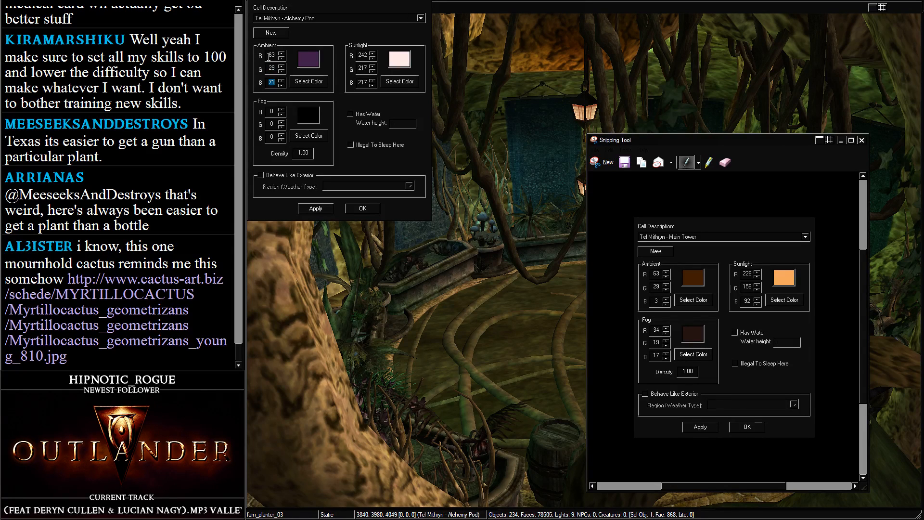
type("3")
key("Tab")
Set the Alchemy Pod's fog color to R 34, G 19, B 17
key("Tab")
type("3")
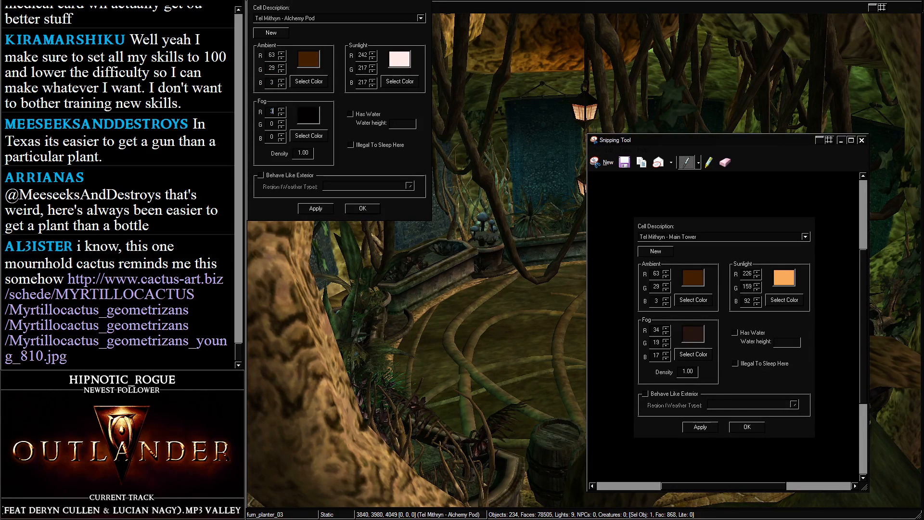
type("4")
key("Tab")
type("19")
key("Tab")
type("17")
key("Tab")
key("Tab")
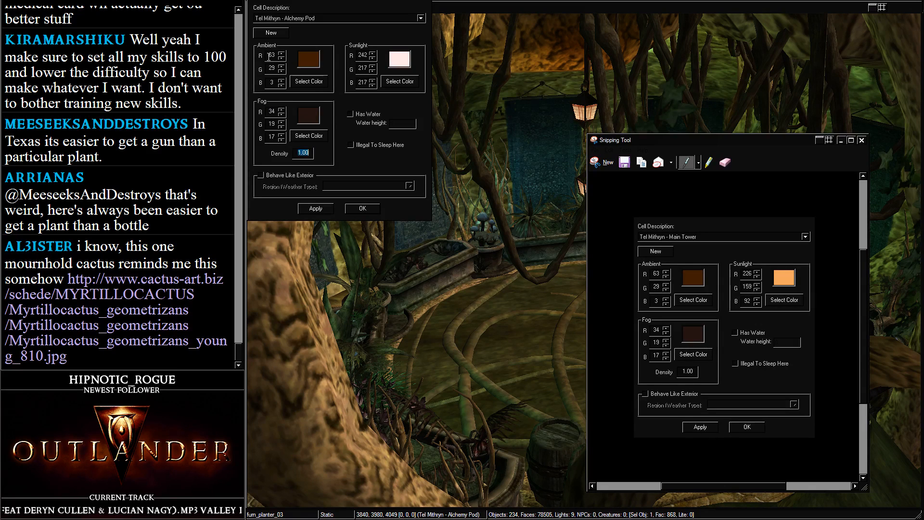
Set the Alchemy Pod's sunlight color to R 226, G 159, B 92 and apply the cell lighting
key("Tab")
type("2")
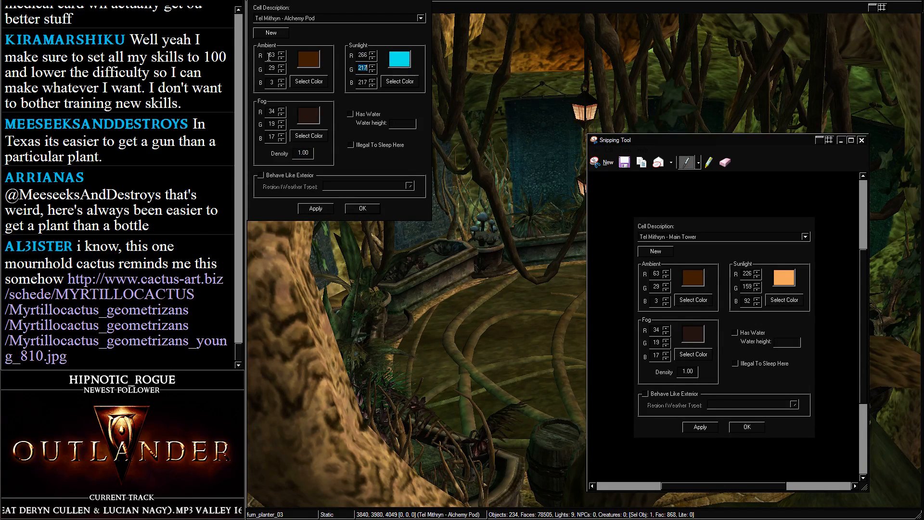
type("159")
key("Tab")
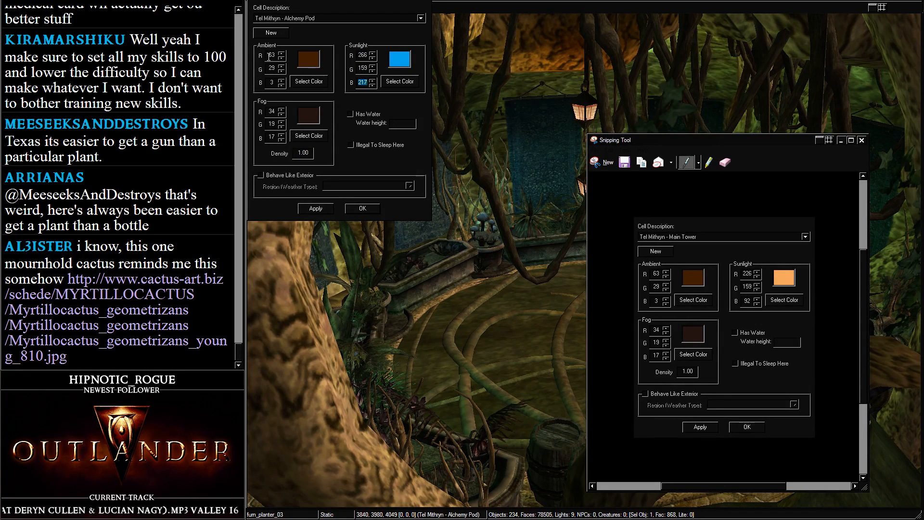
type("92")
key("Tab")
key("shift+Tab")
key("shift+Tab")
key("shift+Tab")
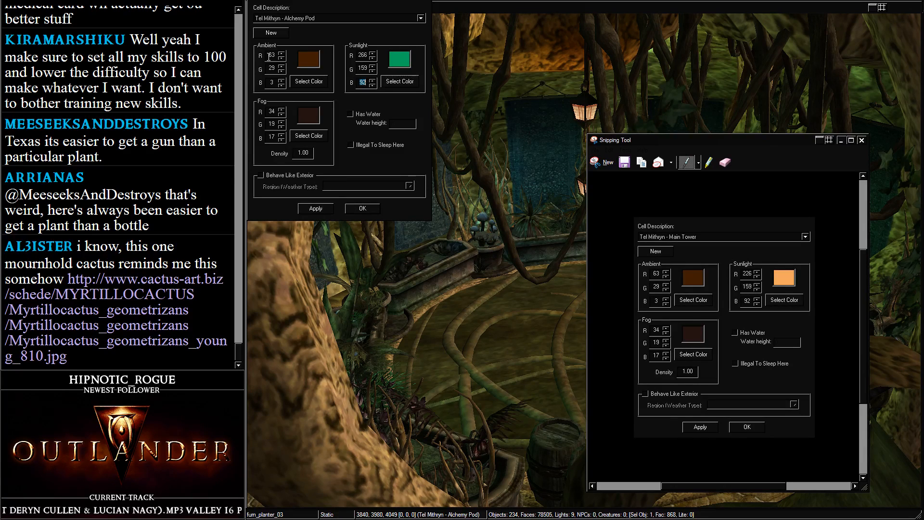
type("226")
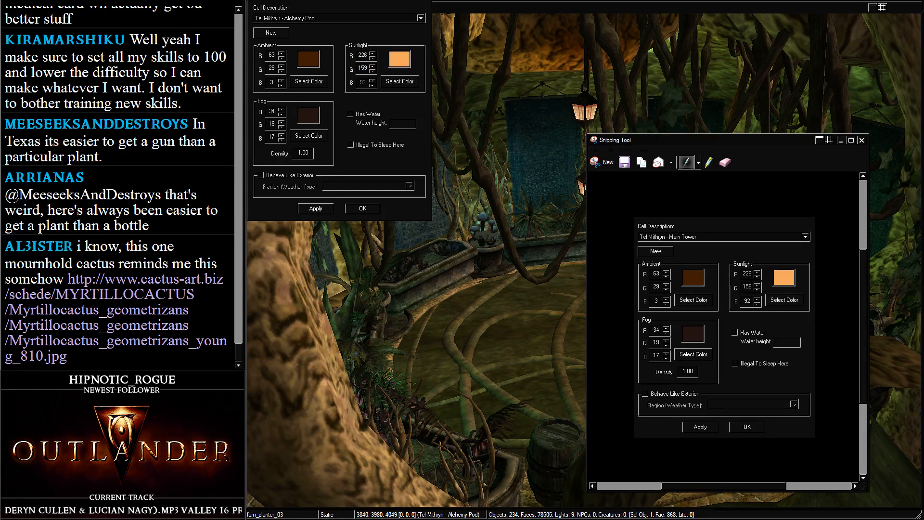
key("Tab")
left_click(323, 212)
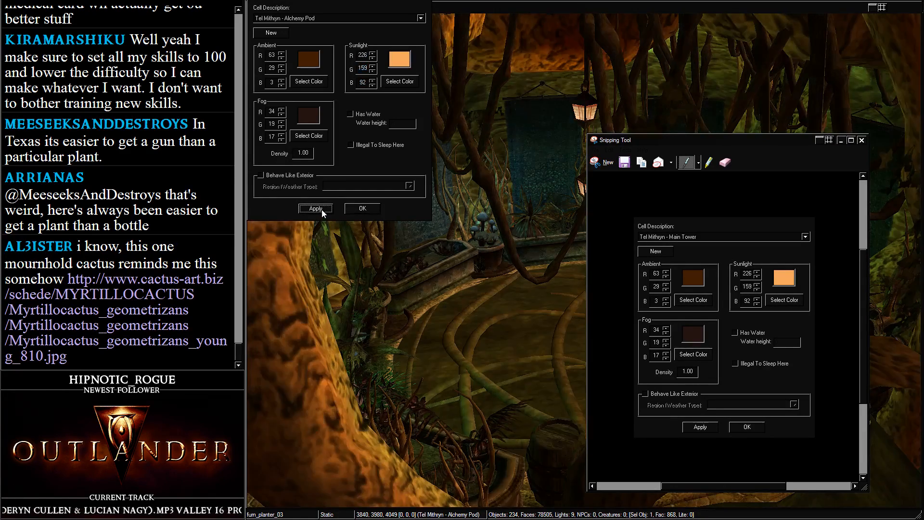
Minimize the Snipping Tool reference and inspect the whole pod under the applied lighting
left_click(841, 141)
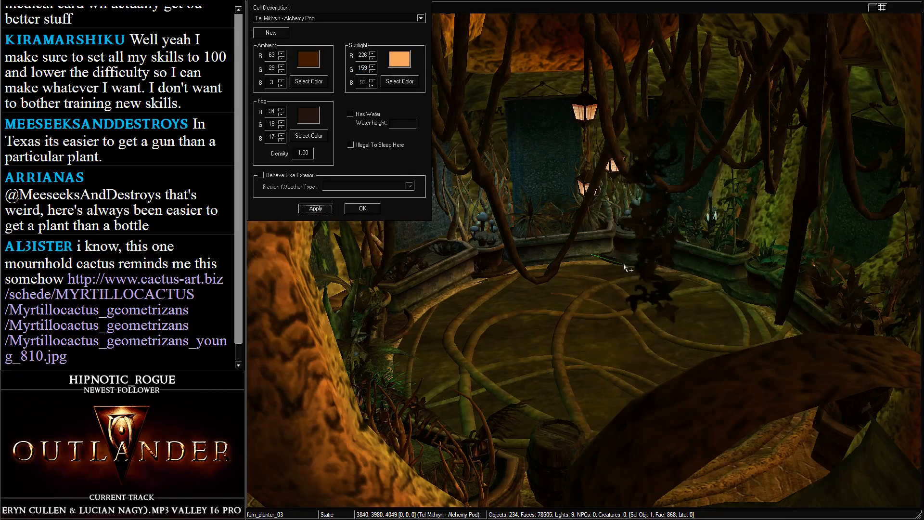
left_click(638, 238)
scroll(638, 238, "down", 3)
left_click(537, 254)
middle_click_drag(537, 254, 455, 230, "shift")
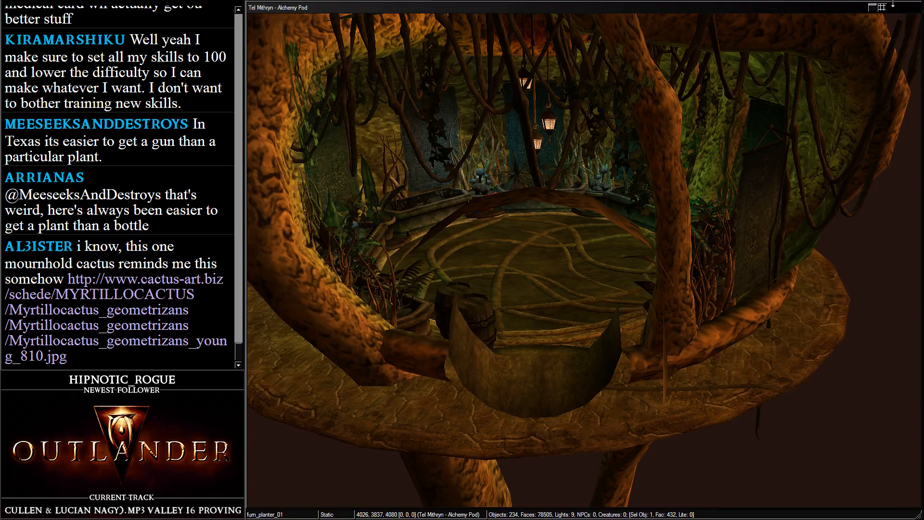
Reposition the Interior Cell settings so they float over the maximized render view, beside the pod interior
left_click(873, 9)
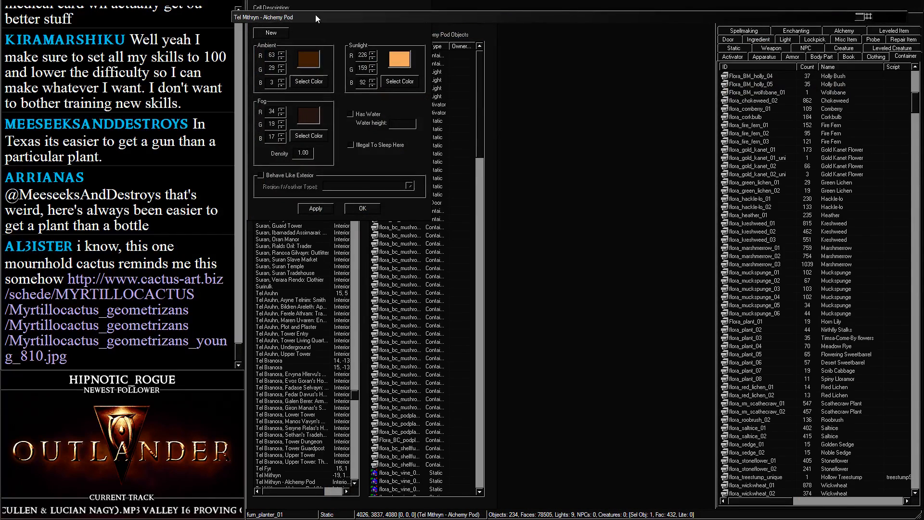
left_click(308, 33)
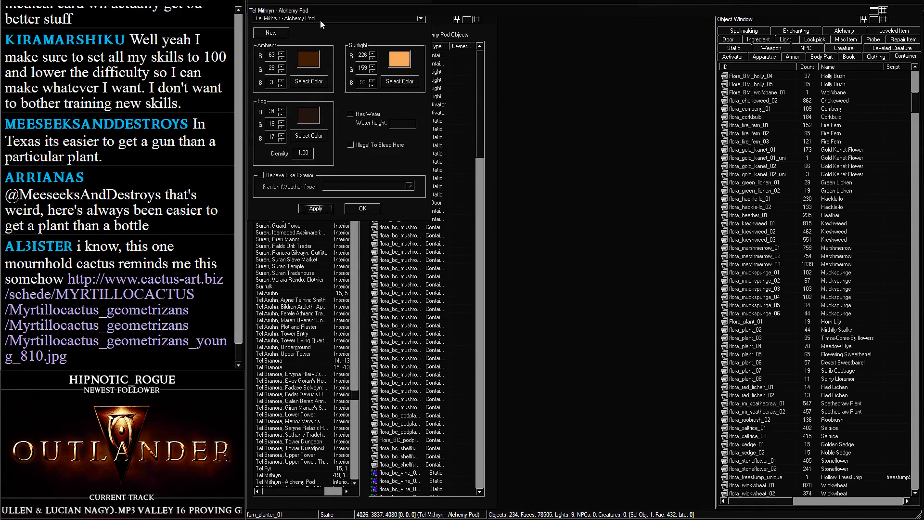
left_click_drag(308, 33, 304, 226)
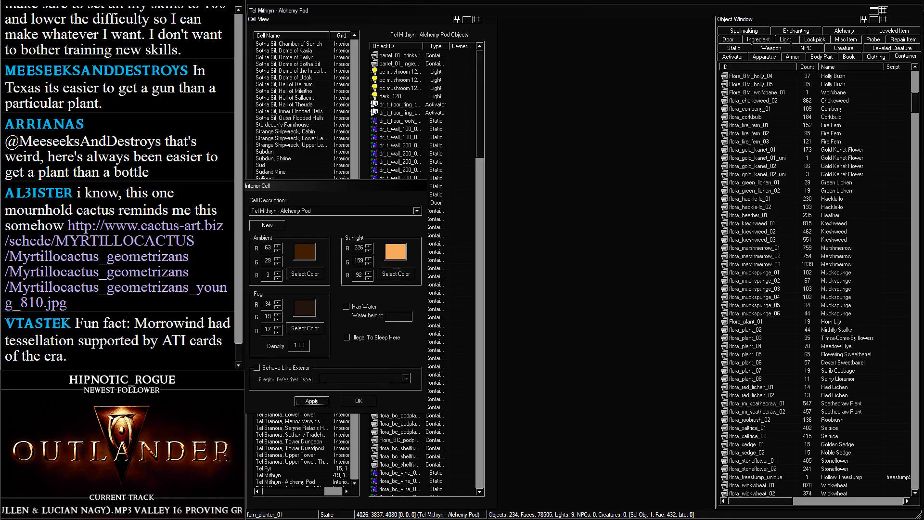
left_click(879, 15)
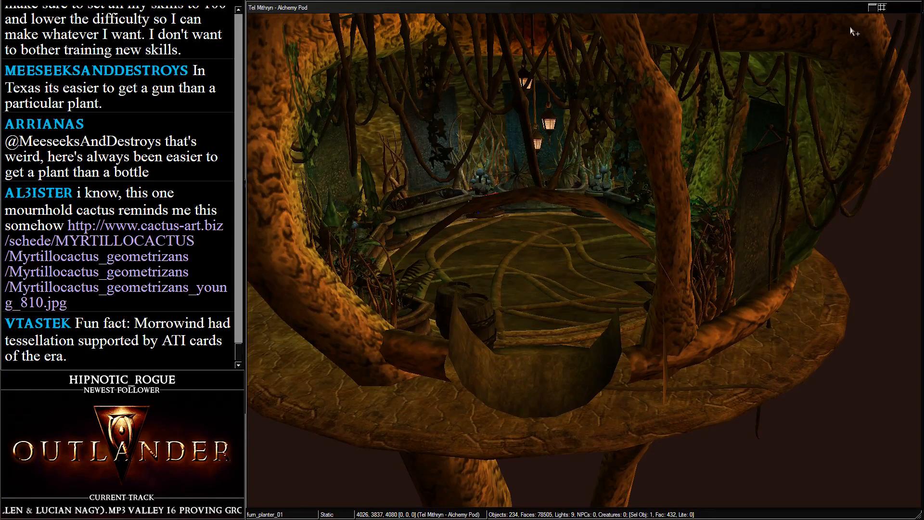
left_click(873, 8)
left_click_drag(290, 192, 273, 281)
left_click(873, 8)
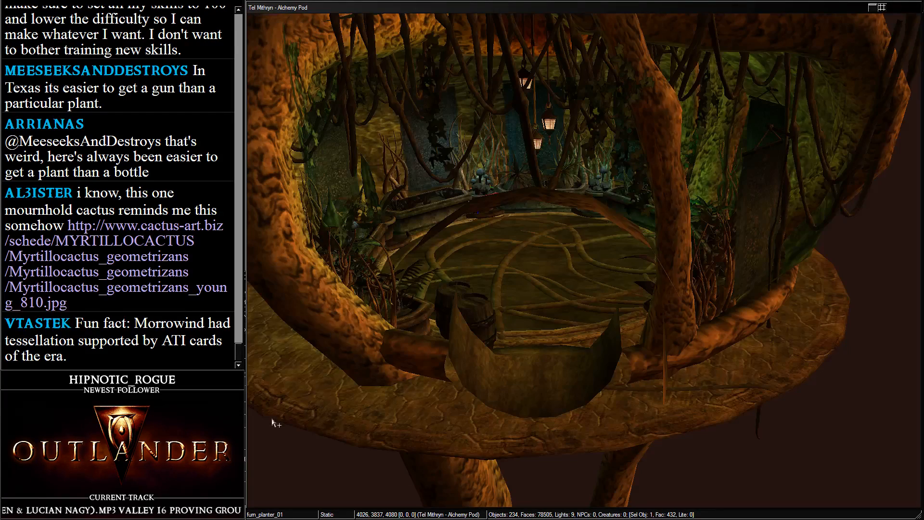
left_click(237, 279)
left_click_drag(312, 283, 762, 141)
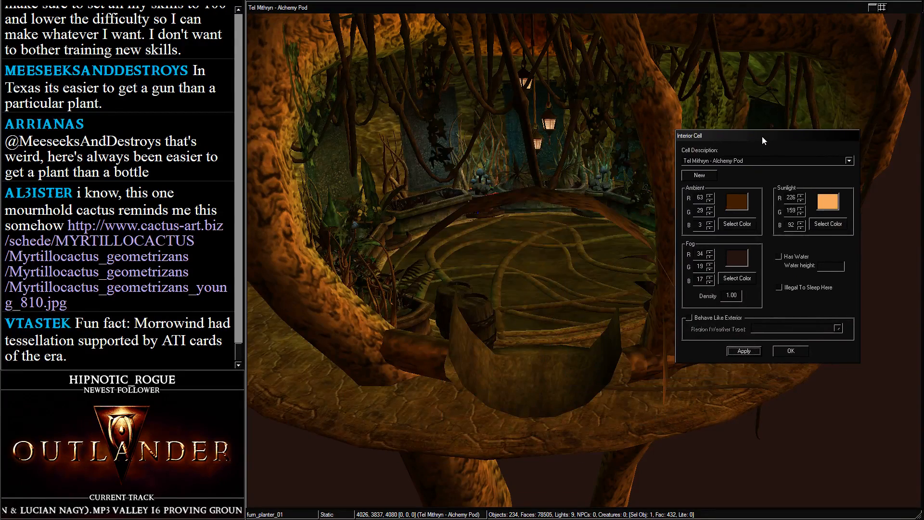
Try a green ambient color of R 16, G 173, B 12 on the Alchemy Pod and apply it
left_click(737, 225)
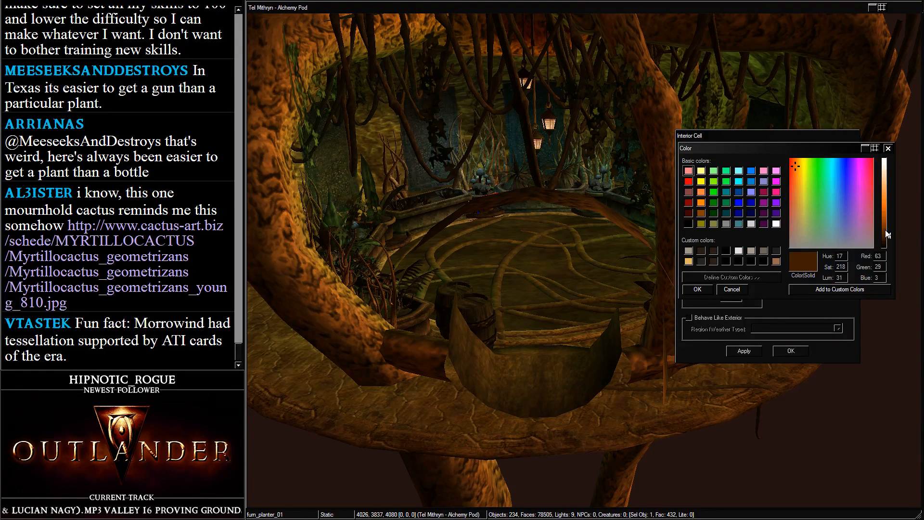
left_click_drag(888, 234, 890, 219)
left_click(819, 171)
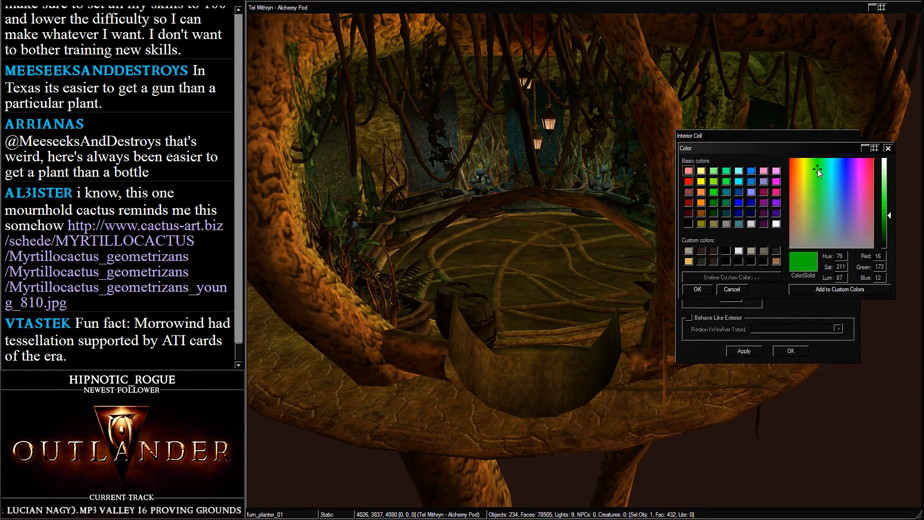
left_click(697, 290)
left_click(732, 354)
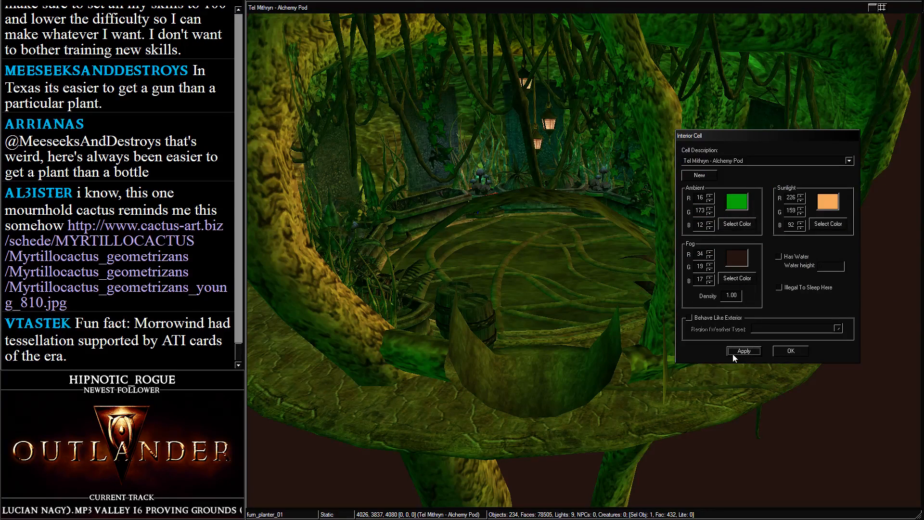
Try an orange ambient color of R 181, G 111, B 4 and apply it to the cell
left_click(737, 224)
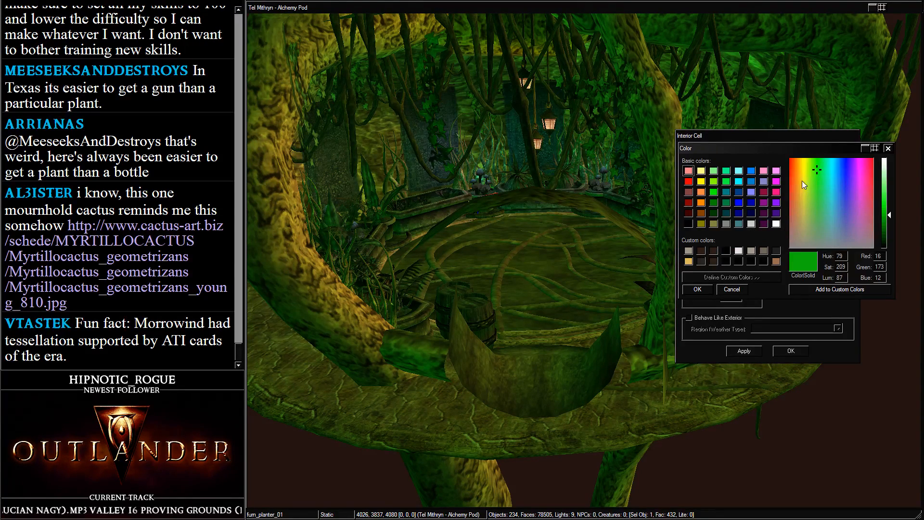
left_click(798, 163)
left_click(698, 289)
left_click(735, 352)
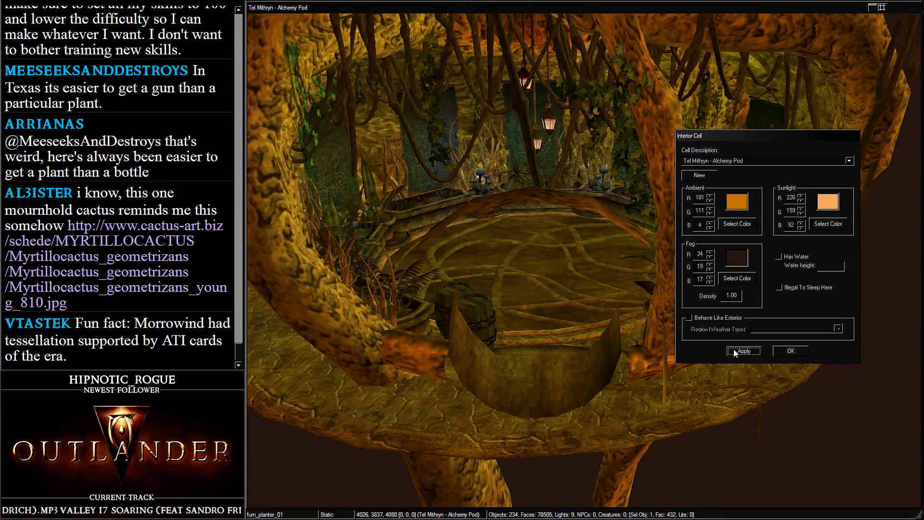
Try a muted gold ambient color of R 165, G 136, B 20 and apply it to the cell
left_click(750, 225)
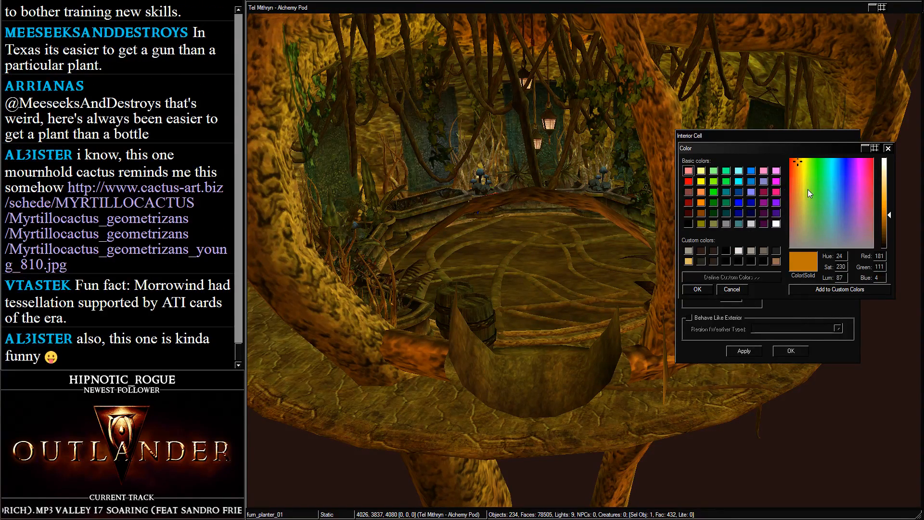
left_click(800, 179)
left_click(698, 289)
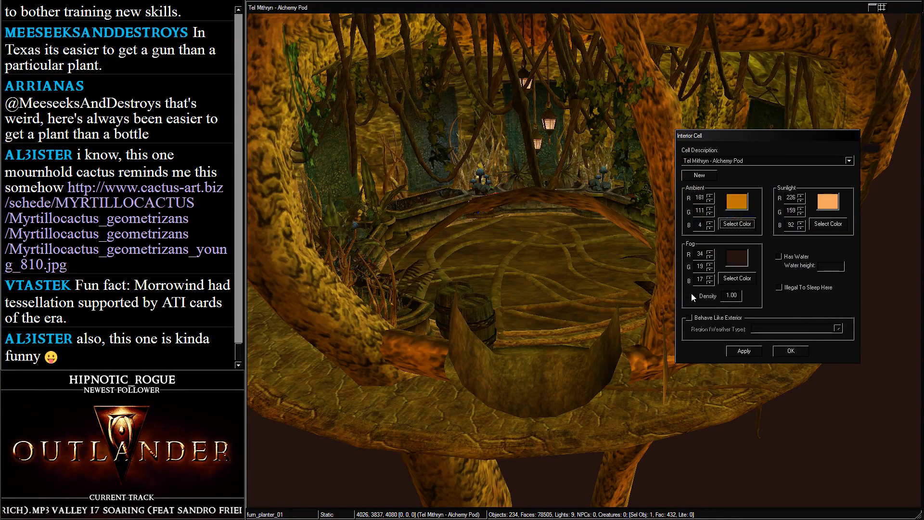
left_click(744, 351)
Try a yellow-green ambient color of R 151, G 162, B 23 and apply it to the cell
left_click(741, 227)
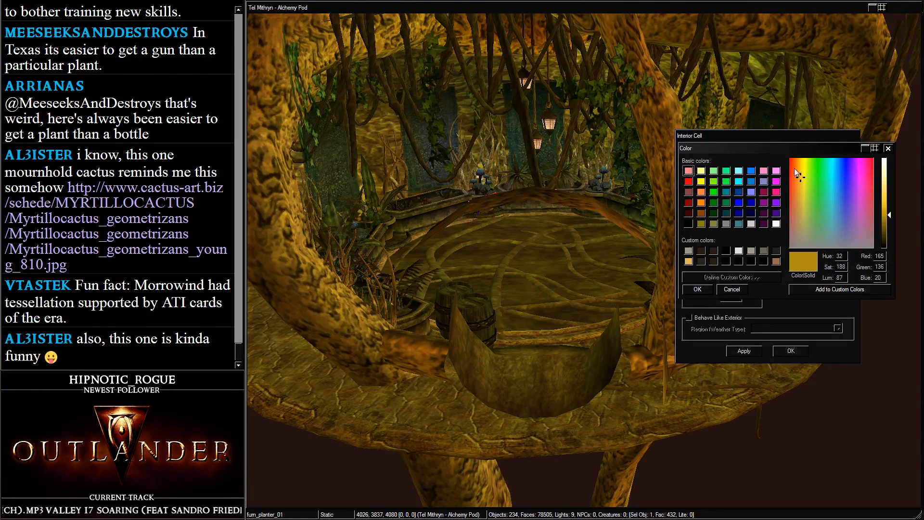
left_click(805, 180)
left_click(698, 291)
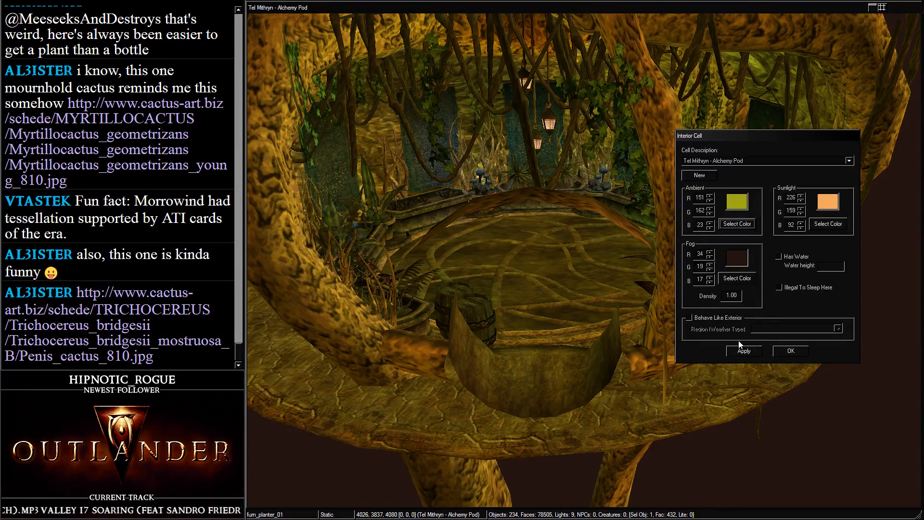
left_click(742, 350)
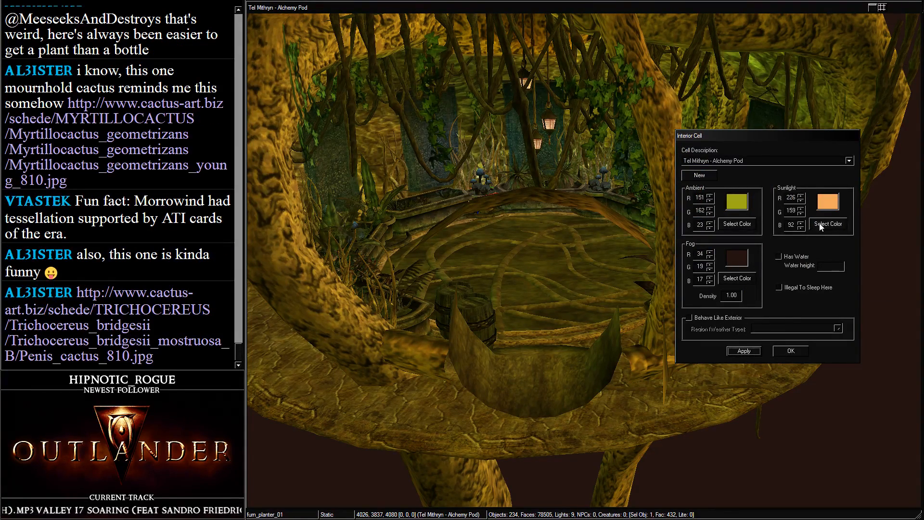
Try a light blue sunlight color of R 97, G 159, B 222 and apply it to the cell
left_click(821, 226)
left_click(808, 194)
left_click(830, 190)
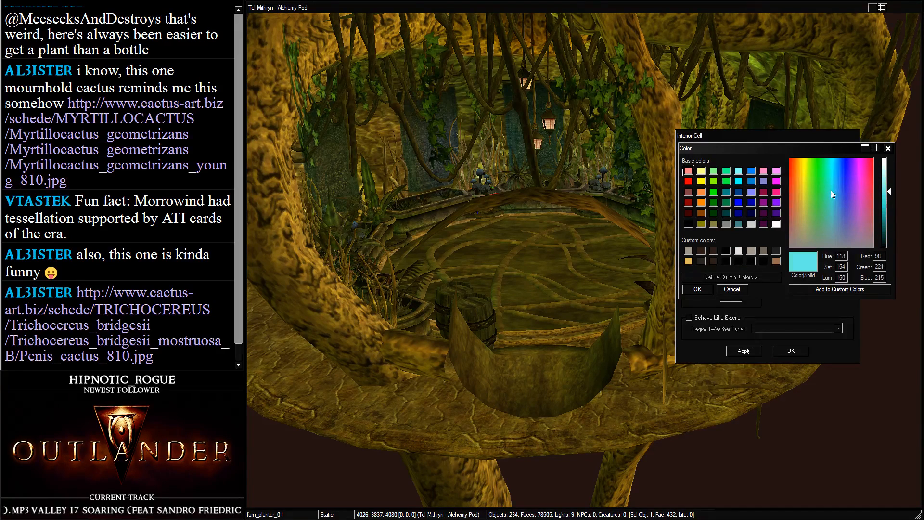
left_click(839, 189)
left_click(697, 289)
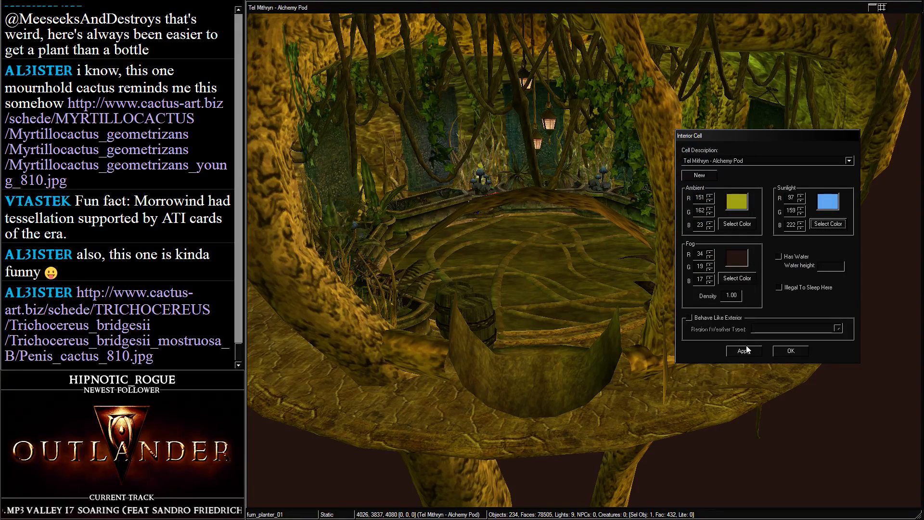
left_click(745, 351)
Try a darker green ambient color of R 73, G 106, B 13 and apply it to the cell
left_click(726, 274)
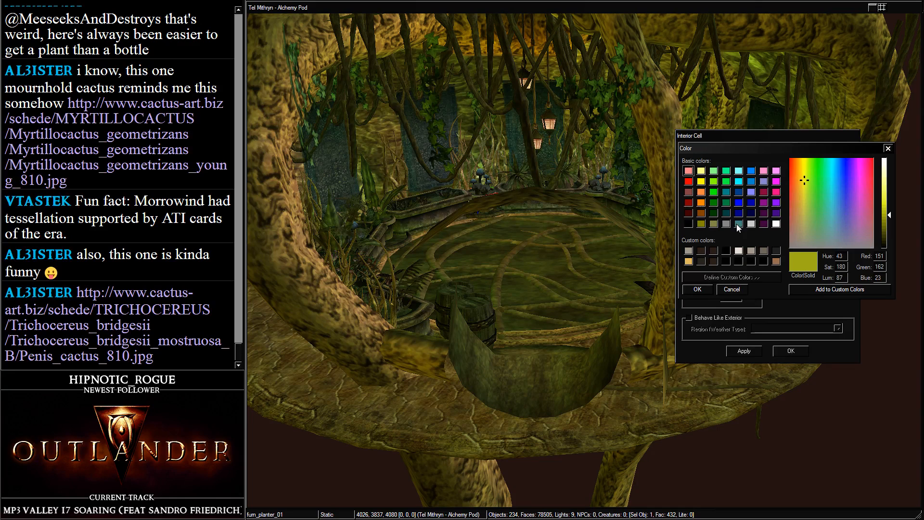
left_click(808, 186)
left_click(808, 177)
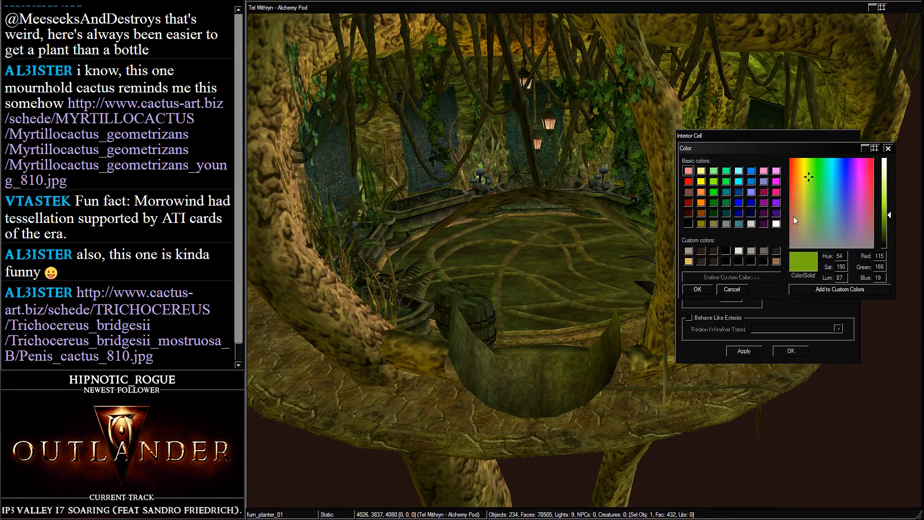
left_click_drag(889, 215, 890, 229)
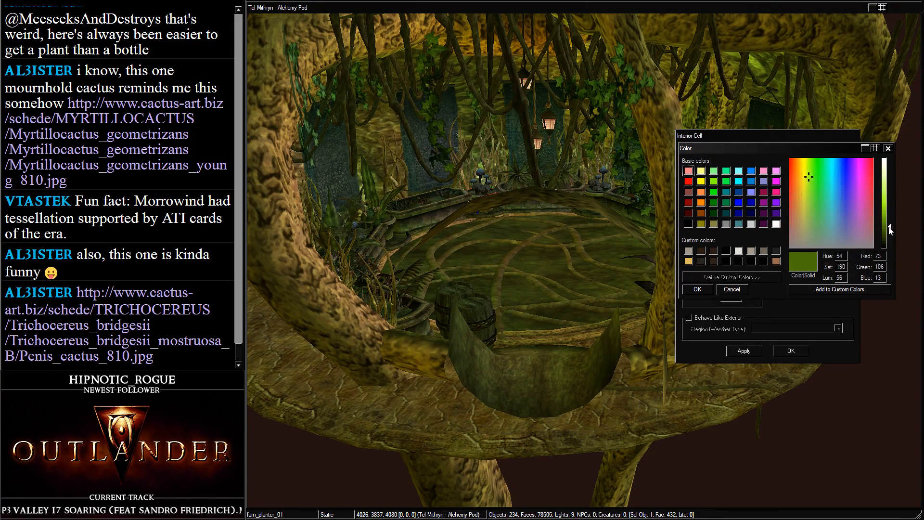
left_click(701, 290)
left_click(739, 352)
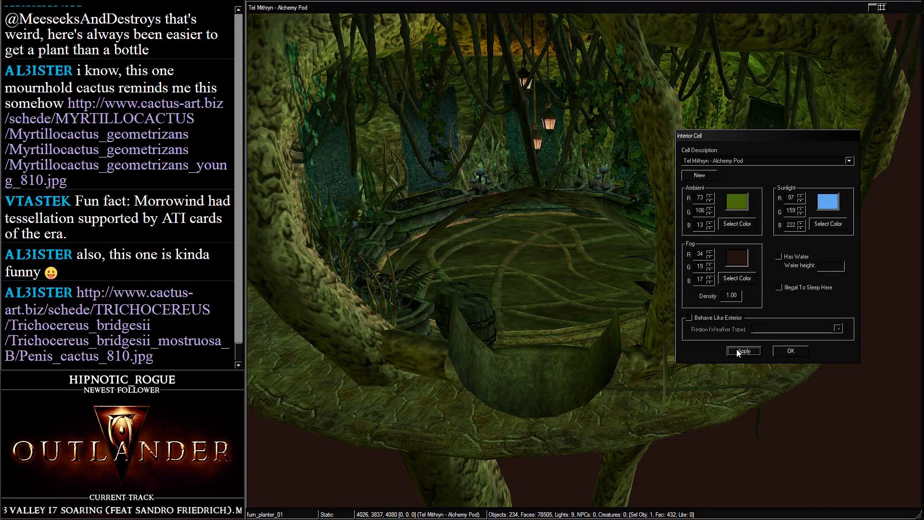
Set the sunlight to a darker teal of R 44, G 120, B 111 and apply it to the cell
left_click(836, 224)
left_click(889, 220)
left_click(830, 206)
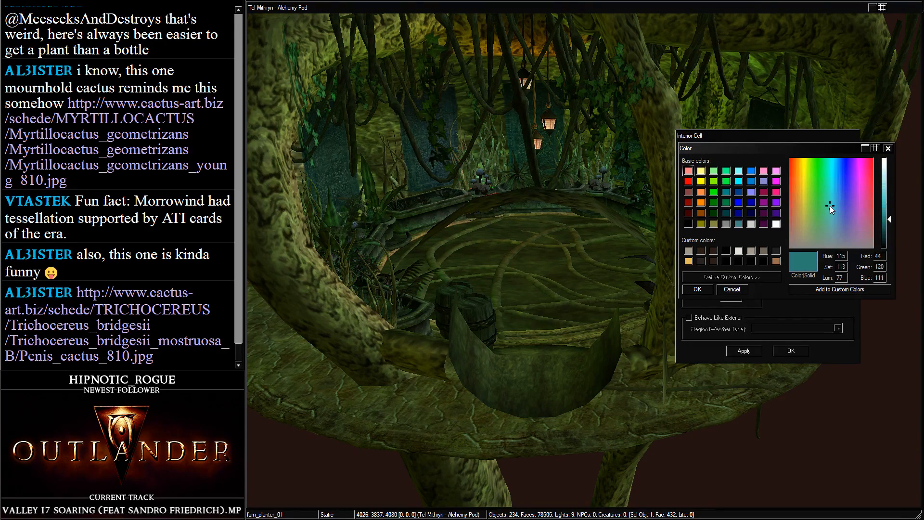
left_click(696, 292)
left_click(743, 349)
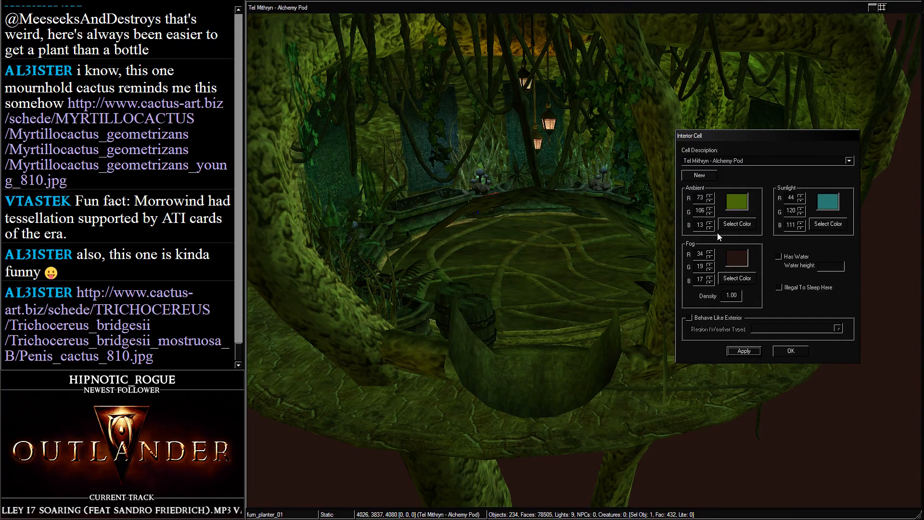
Bring the Main Tower reference capture back beside the cell settings and set the ambient color to R 36, G 29, B 3
left_click_drag(737, 134, 390, 115)
key("alt+Tab")
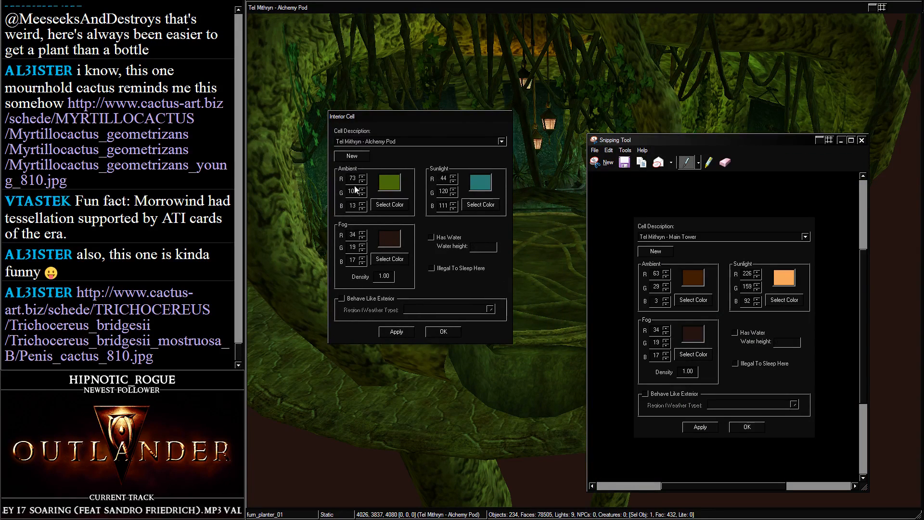
double_click(353, 179)
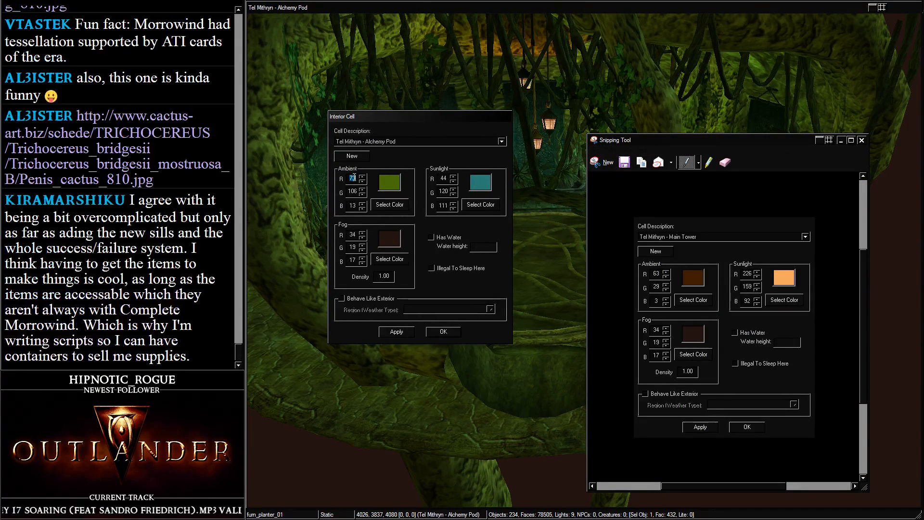
type("38")
key("Tab")
type("29")
key("Tab")
type("3")
key("Tab")
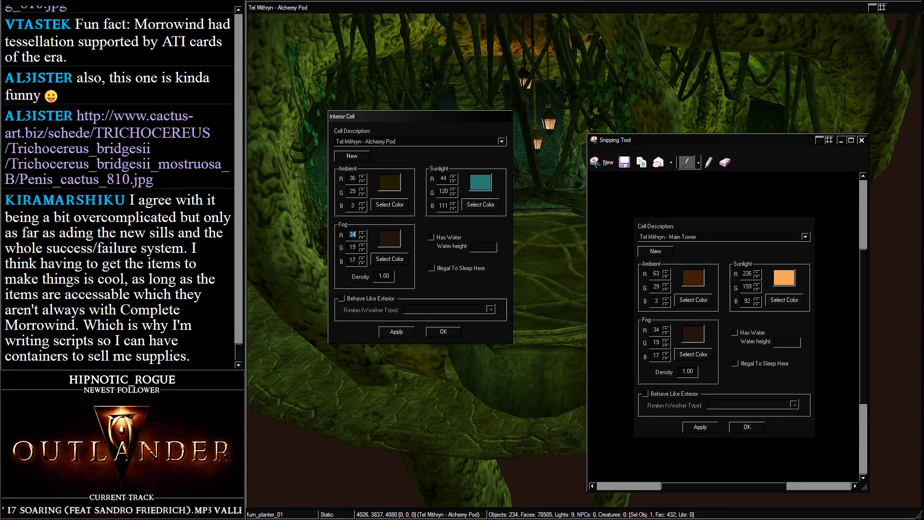
Set the fog red to 34 and the sunlight to R 226, G 159, B 92, apply them, and put away the settings and reference capture
type("34")
key("Tab")
key("Tab")
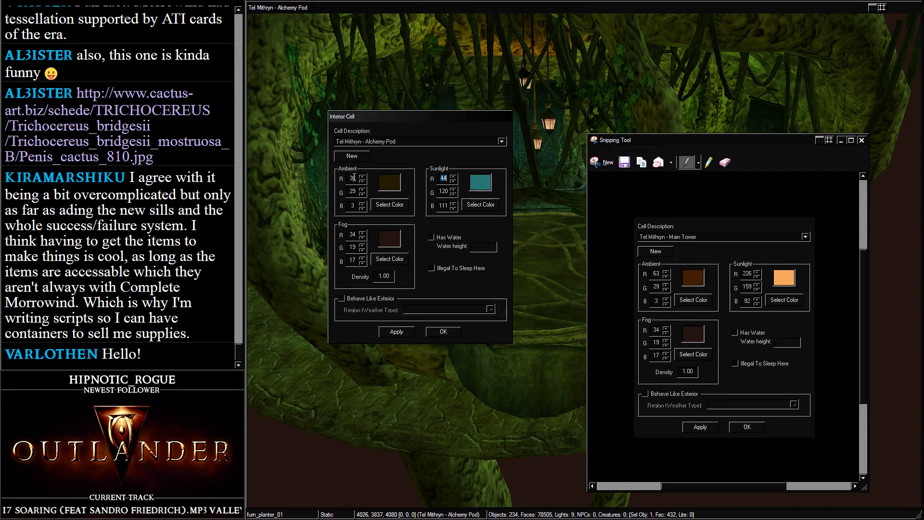
type("226")
key("Tab")
type("159")
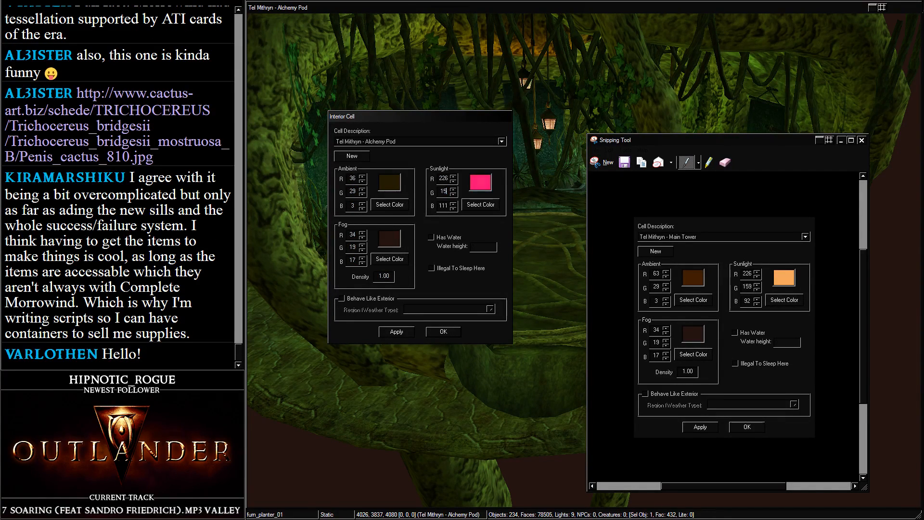
key("Tab")
type("9")
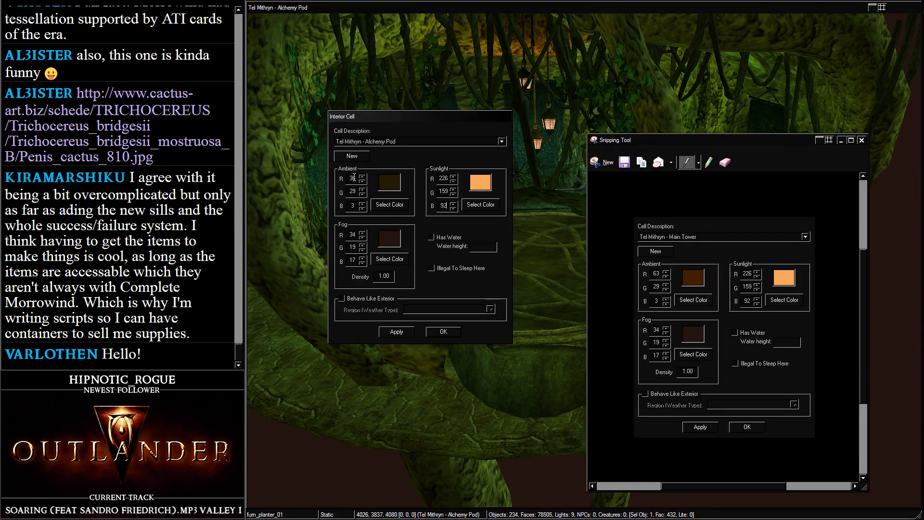
type("2")
left_click(403, 334)
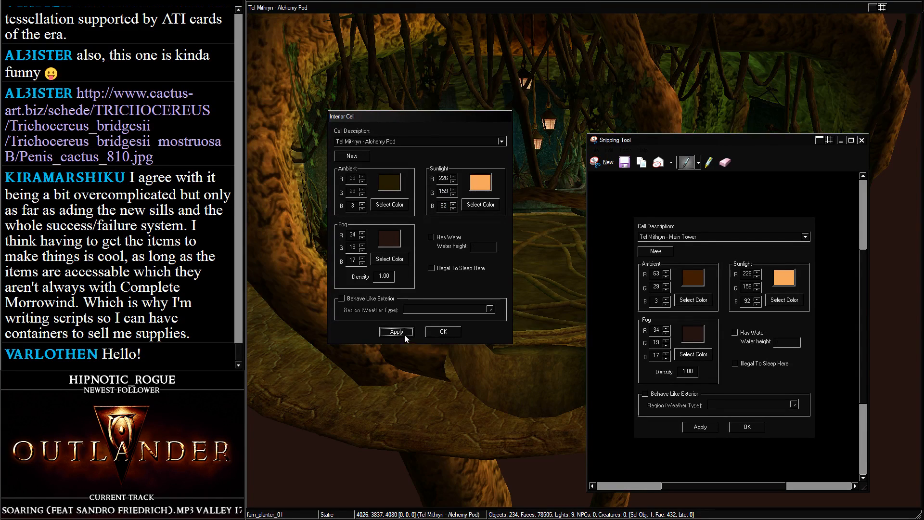
left_click(457, 332)
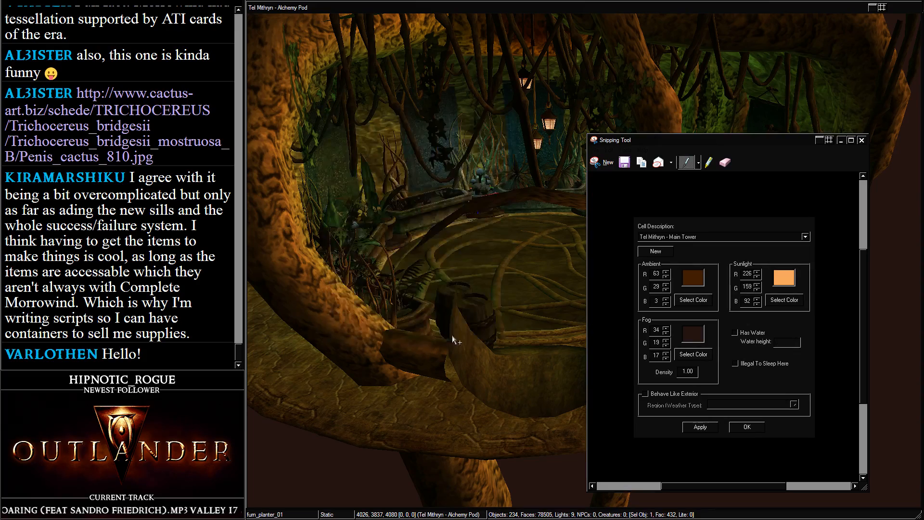
left_click(841, 141)
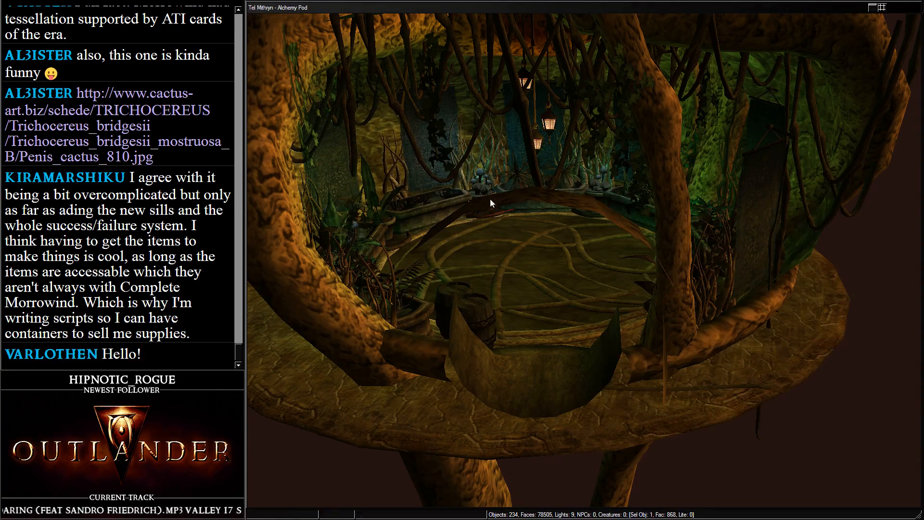
Reopen the Alchemy Pod's interior cell settings and set the ambient color to a darker R 30, G 24, B 2
left_click(490, 198)
middle_click_drag(490, 199, 642, 185, "shift")
key("d")
left_click(300, 0)
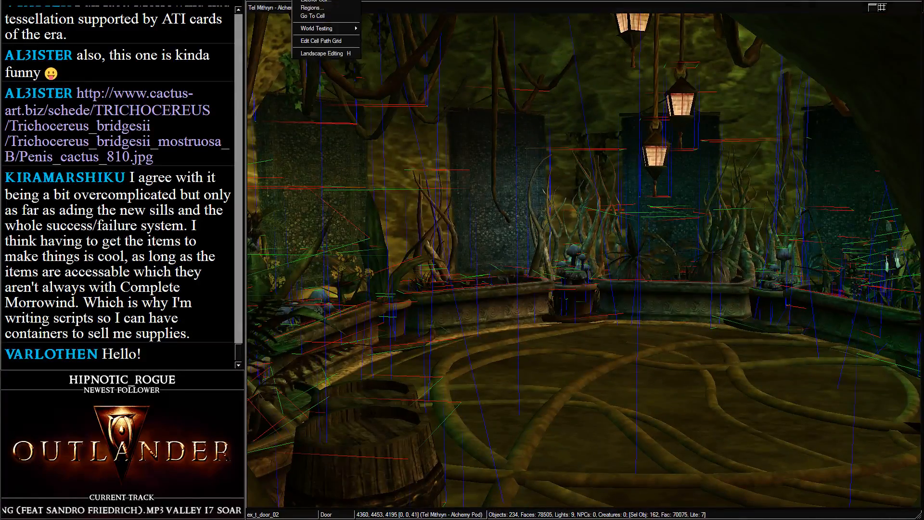
left_click(318, 0)
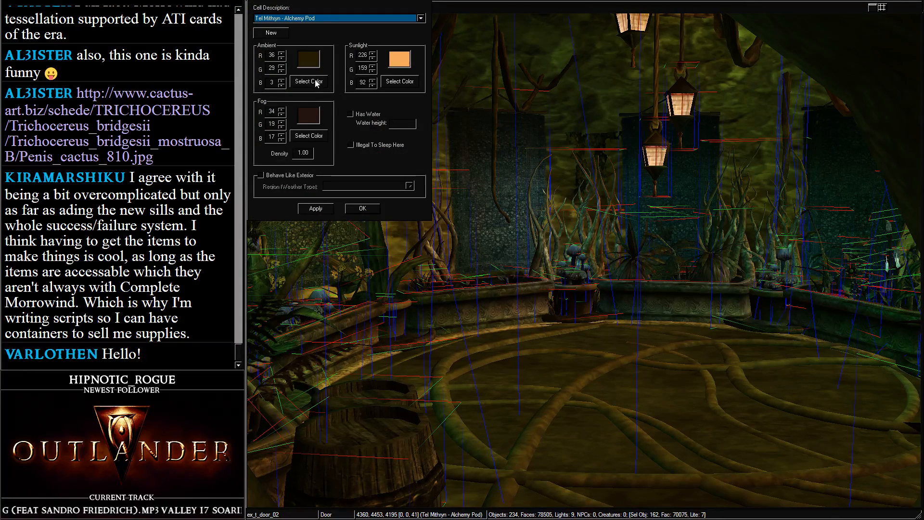
left_click(315, 81)
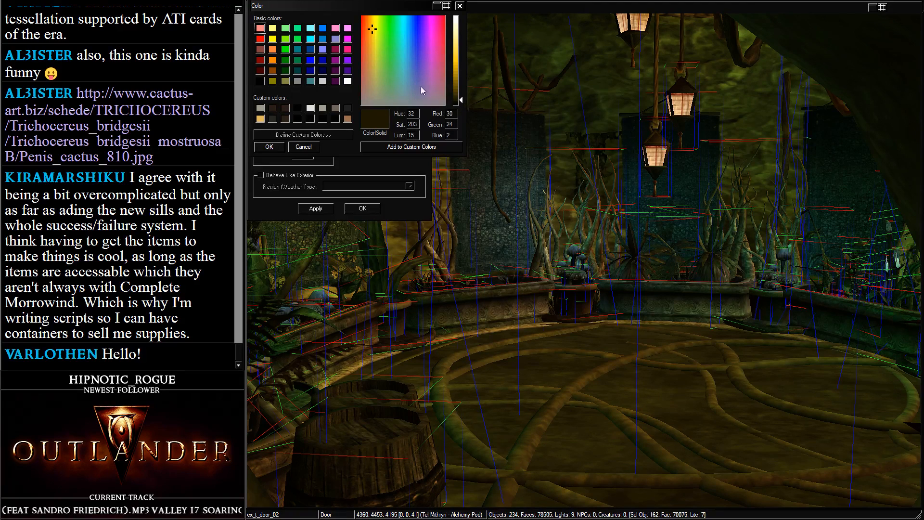
left_click_drag(282, 5, 466, 17)
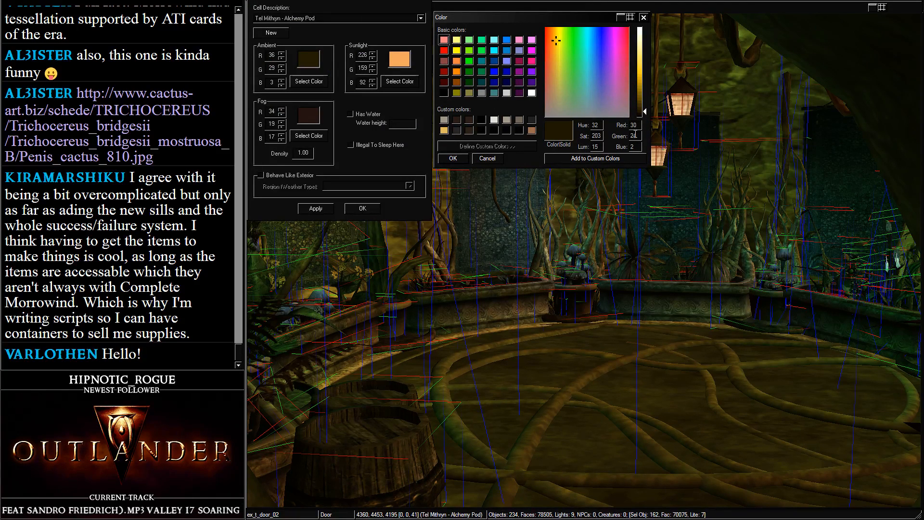
left_click(453, 159)
Darken the sunlight color to R 148, G 87, B 27, apply it to the cell, and close the settings
left_click(399, 82)
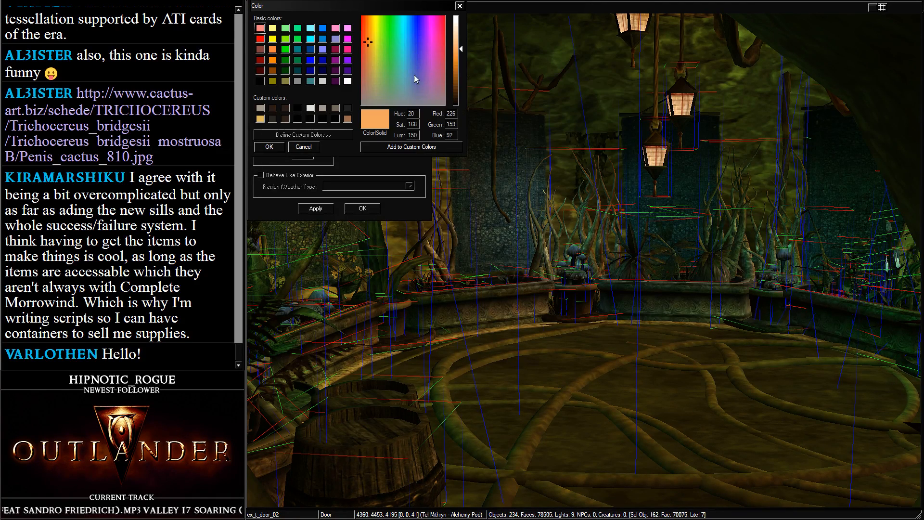
left_click(459, 75)
left_click(271, 147)
left_click(314, 208)
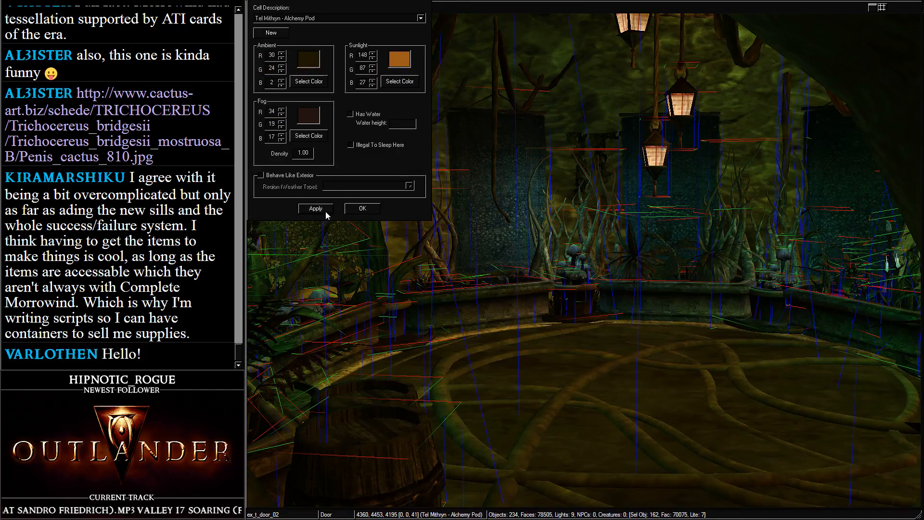
left_click(364, 209)
Examine the Alchemy Pod's lighting around the planters, hanging lanterns and floor from several angles inside and outside the pod
left_click(539, 324)
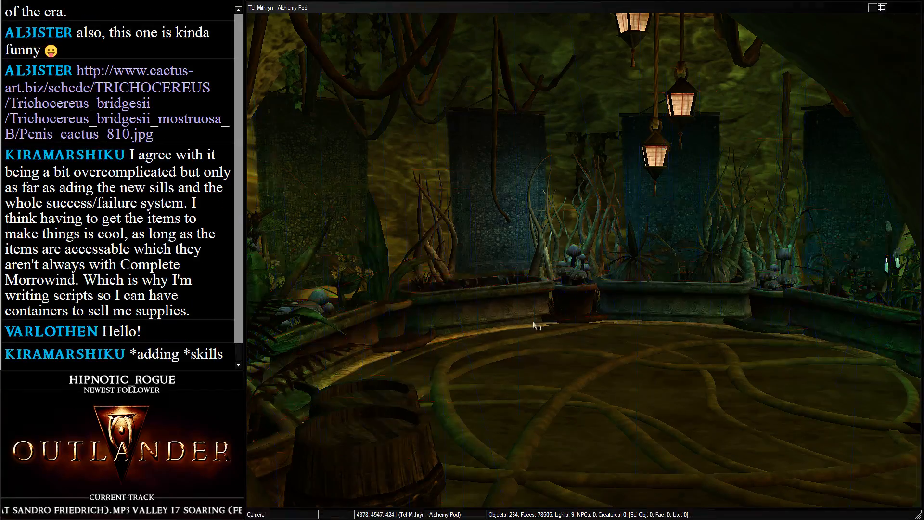
scroll(553, 310, "down", 2)
left_click(575, 291)
scroll(590, 311, "down", 4)
key("shift")
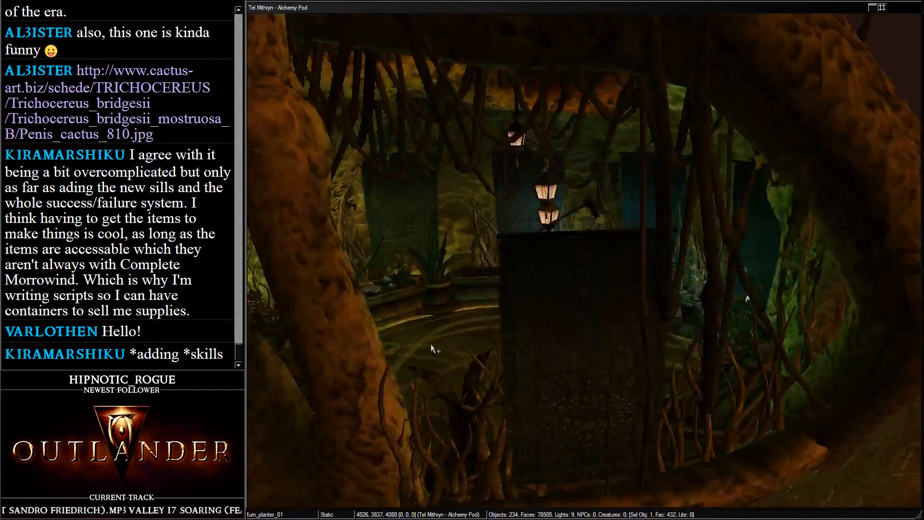
middle_click_drag(432, 345, 685, 325, "shift")
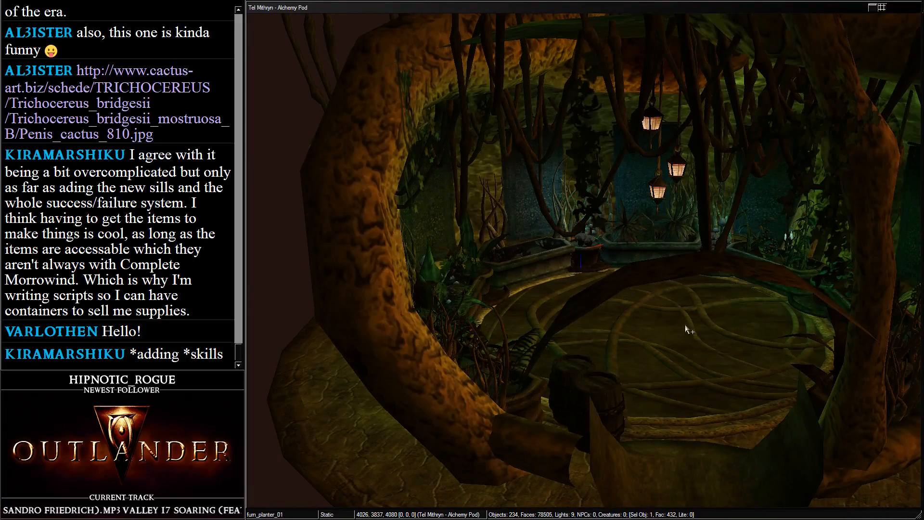
left_click(544, 261)
Load the Tel Mithryn exterior cell (-19, 16) in an enlarged render view
left_click(872, 8)
left_click(289, 199)
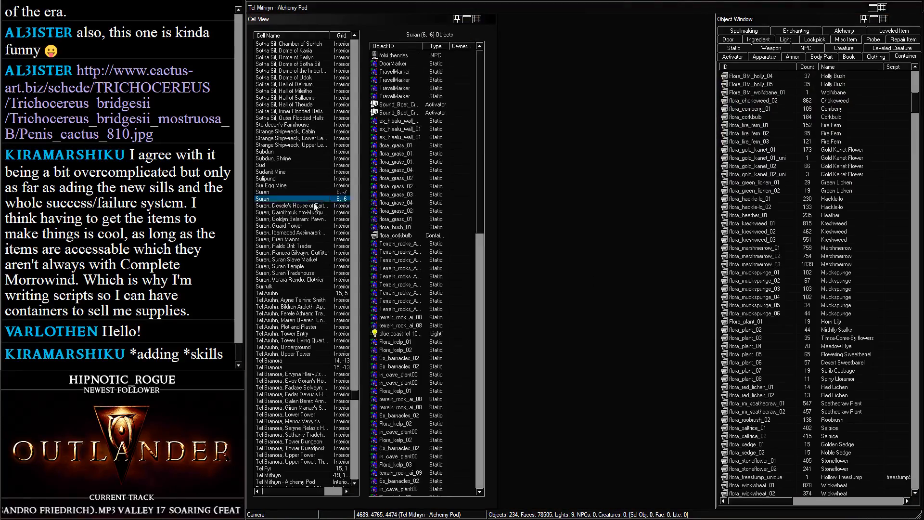
scroll(332, 241, "down", 6)
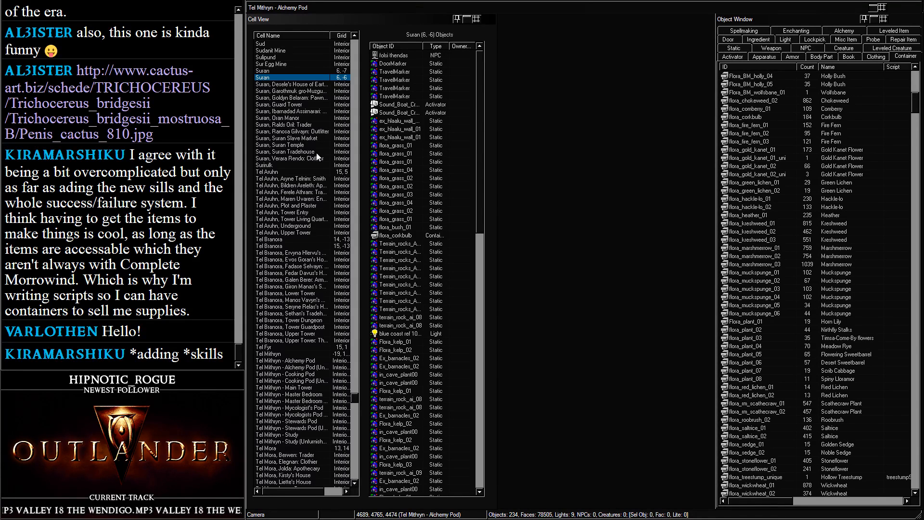
scroll(317, 159, "up", 3)
scroll(287, 153, "down", 11)
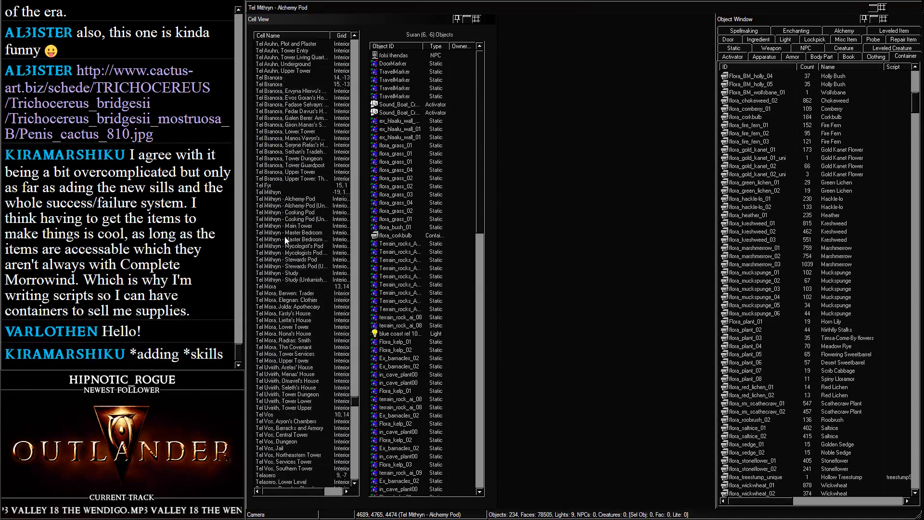
left_click(286, 192)
double_click(284, 194)
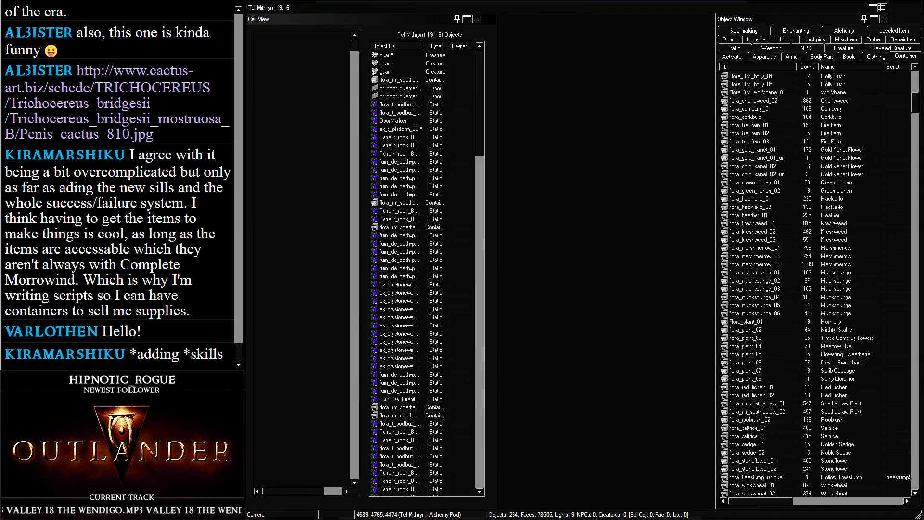
left_click(872, 7)
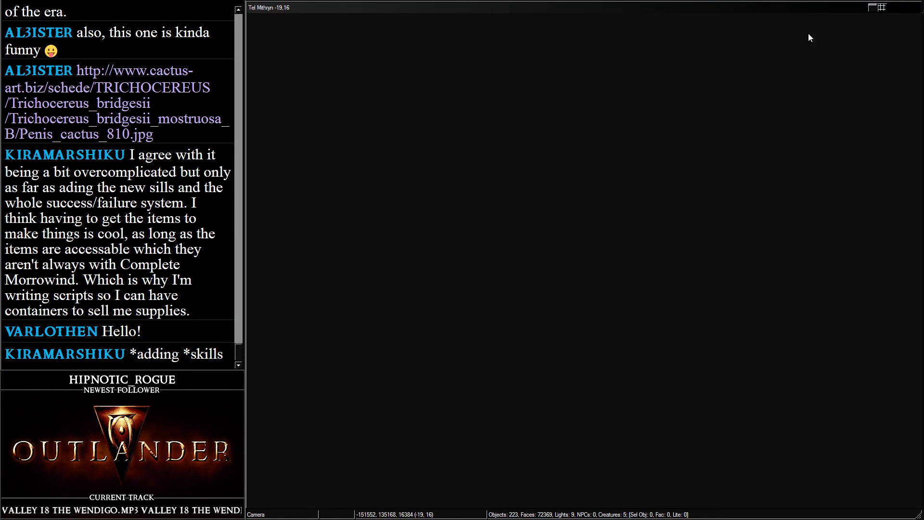
Examine the Tel Mithryn exterior around the tower trunk, mushroom pods, their doors and the stepped platforms
middle_click_drag(561, 197, 518, 241, "shift")
scroll(519, 242, "up", 2)
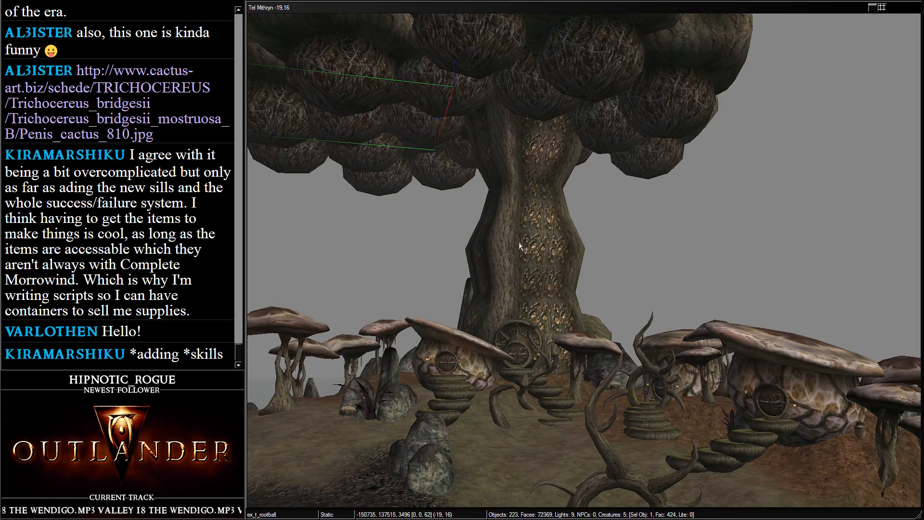
middle_click_drag(518, 242, 591, 270)
scroll(591, 269, "up", 8)
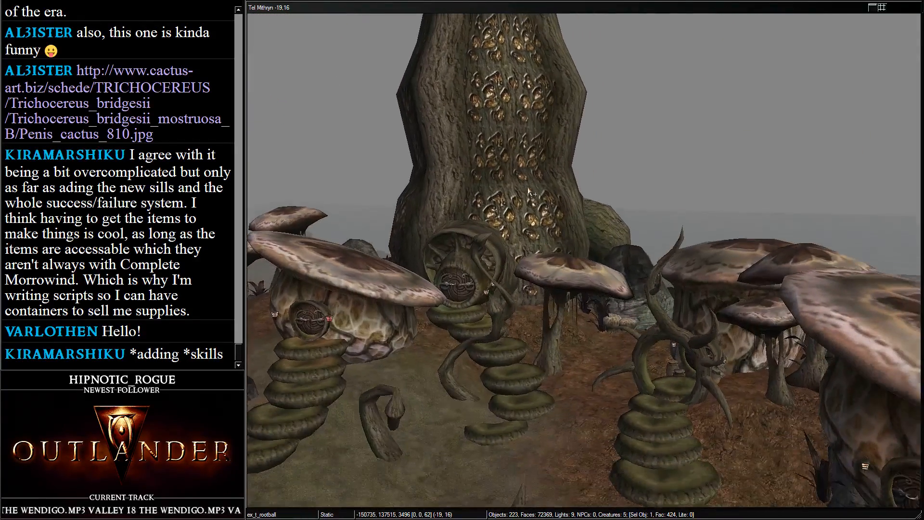
left_click_drag(542, 375, 513, 301)
left_click(640, 384)
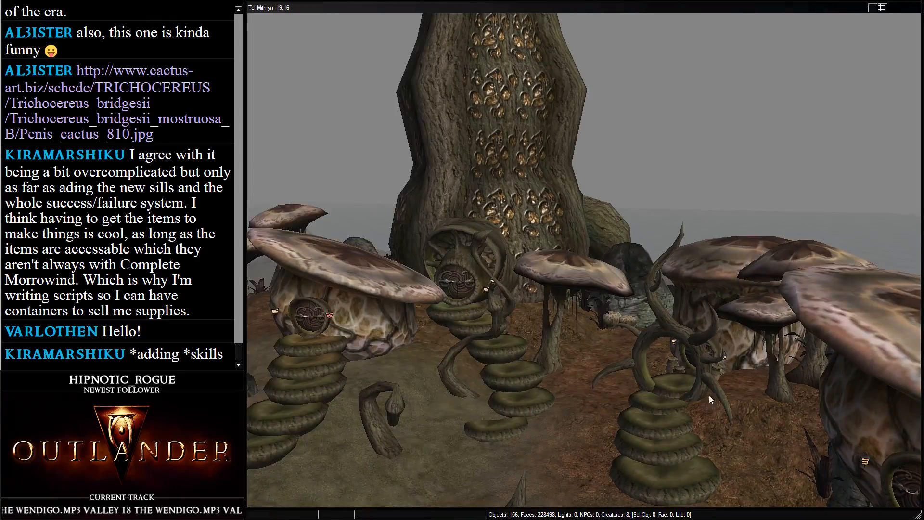
left_click(668, 377)
middle_click_drag(664, 374, 580, 266)
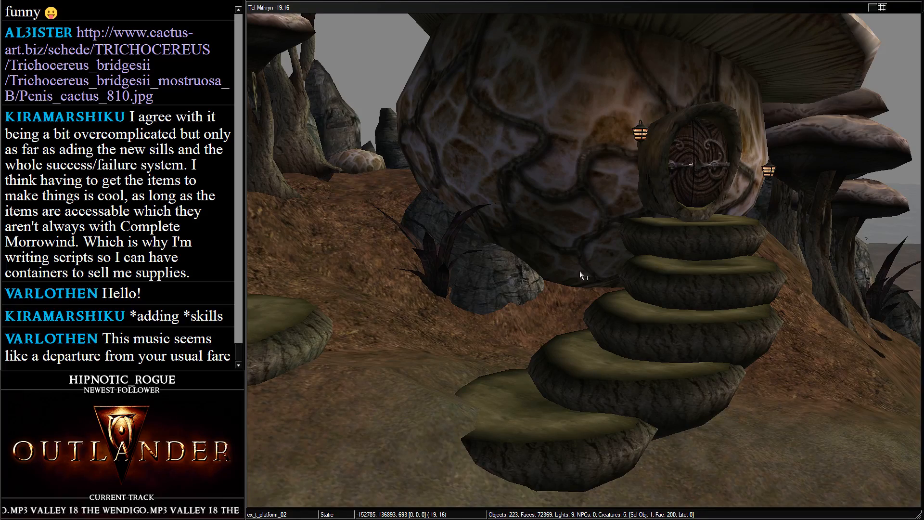
scroll(755, 206, "down", 5)
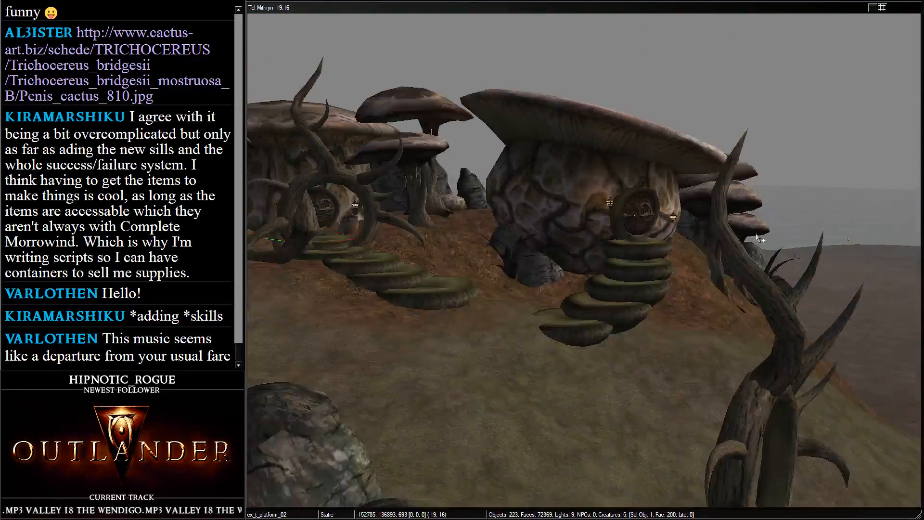
middle_click_drag(755, 206, 538, 330)
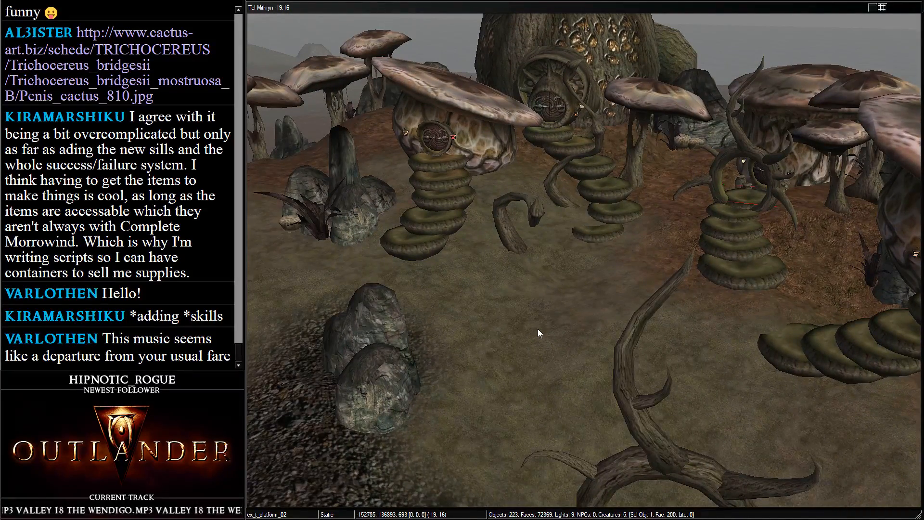
mouse_move(538, 329)
middle_mouse_down()
mouse_move(538, 357)
mouse_move(501, 320)
mouse_move(476, 152)
mouse_move(526, 242)
mouse_move(447, 243)
mouse_move(409, 267)
mouse_move(567, 273)
mouse_move(487, 267)
mouse_move(599, 259)
mouse_move(816, 330)
mouse_move(505, 196)
mouse_move(788, 279)
mouse_move(547, 322)
middle_mouse_up()
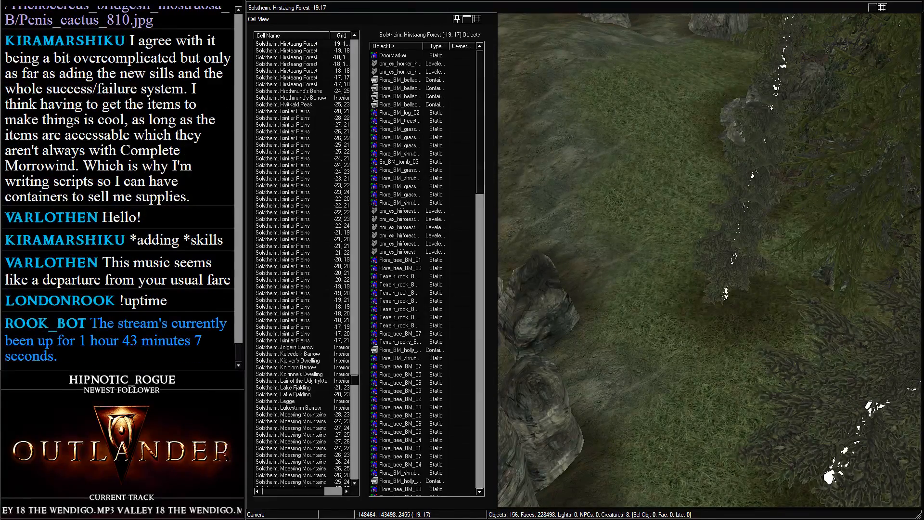
Survey the terrain from the Hirstaang Forest cell back to Tel Mithryn, and examine the tower's full canopy from above and the front
left_click(662, 204)
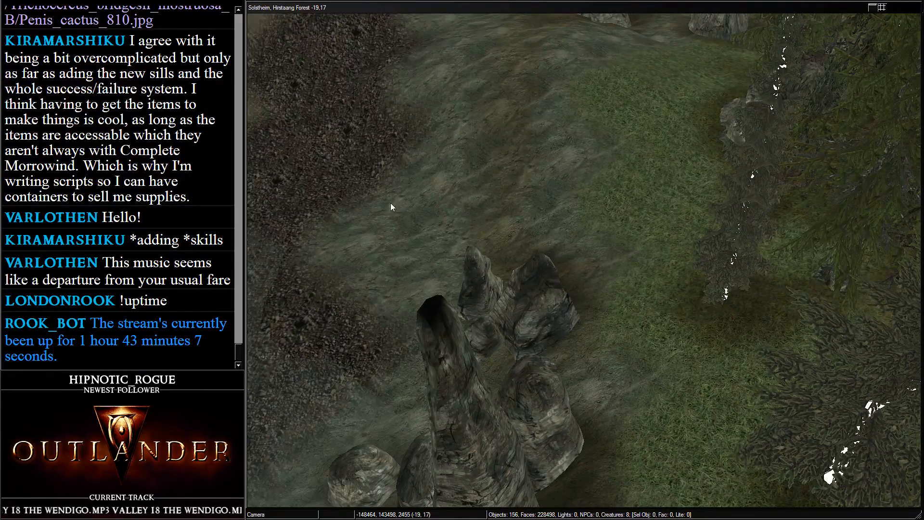
middle_click_drag(390, 203, 556, 290)
middle_click_drag(424, 217, 646, 280)
mouse_move(274, 91)
middle_mouse_down()
mouse_move(349, 140)
mouse_move(505, 298)
mouse_move(771, 394)
middle_mouse_up()
middle_click_drag(693, 246, 503, 418)
middle_click_drag(621, 144, 524, 243)
left_click(666, 211)
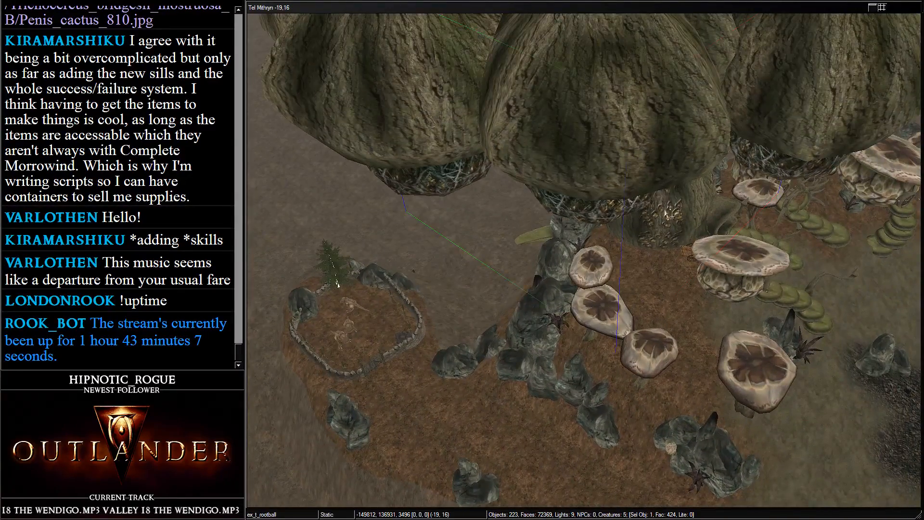
middle_click_drag(666, 213, 804, 262, "shift")
scroll(777, 301, "down", 3)
middle_click_drag(778, 302, 427, 161)
middle_click_drag(746, 327, 580, 292)
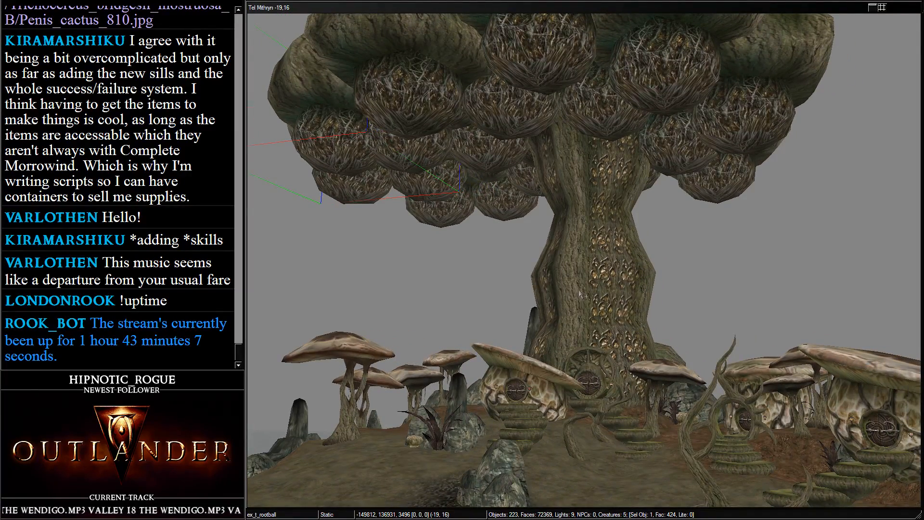
scroll(578, 290, "down", 1)
middle_click_drag(579, 289, 556, 320, "shift")
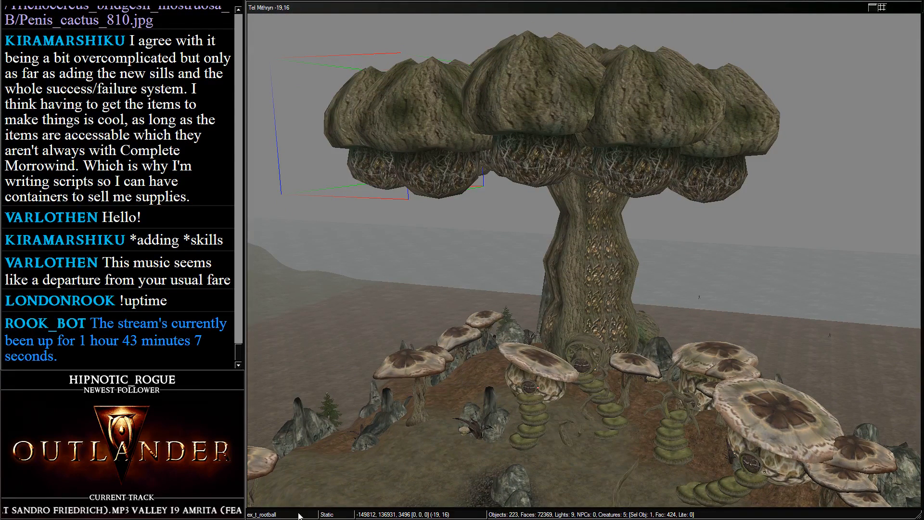
Switch to Blender, deselect all objects, and examine the large mushroom tower model from below its cap
key("alt+Tab")
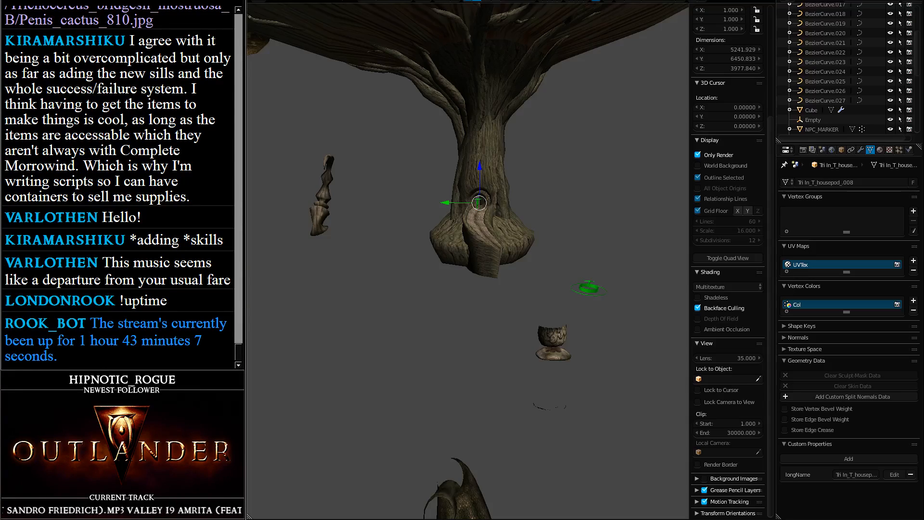
scroll(490, 159, "down", 3)
middle_click_drag(490, 159, 481, 209)
scroll(506, 187, "down", 3)
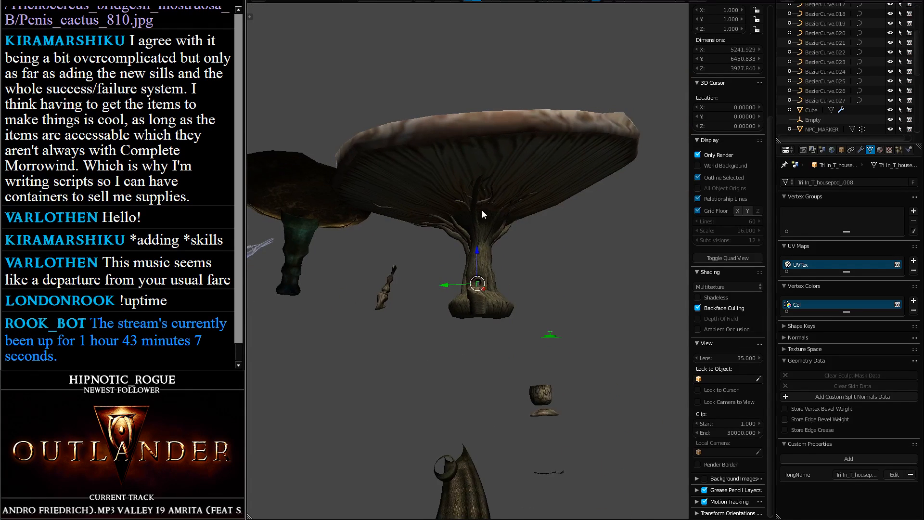
key("a")
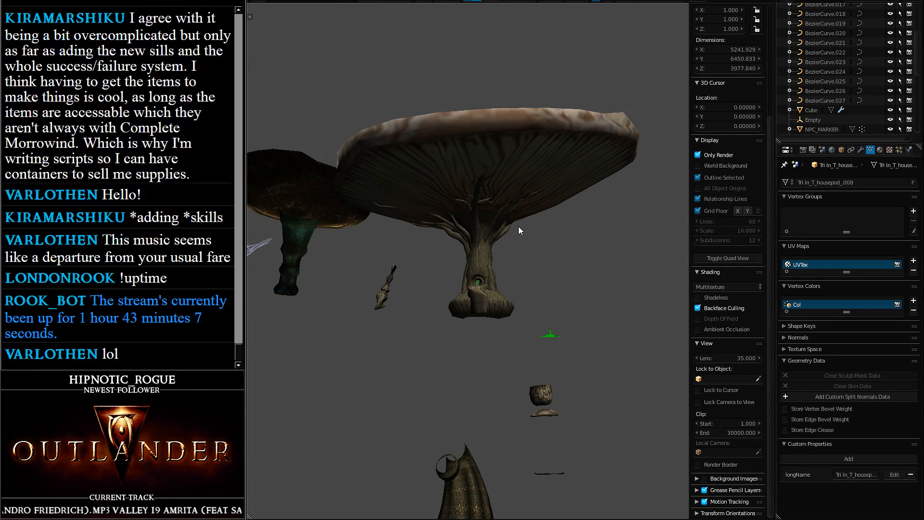